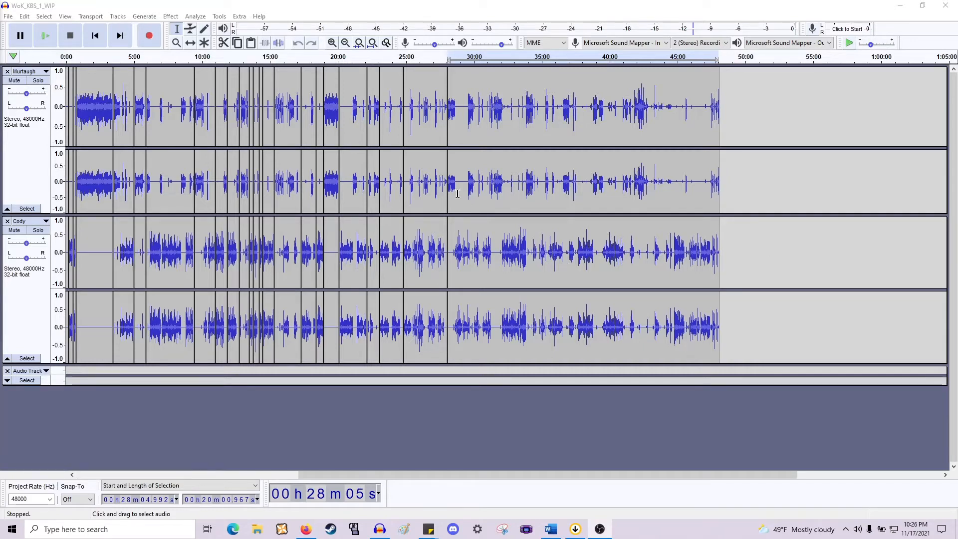
Play the second track from about 27:27 to check the speech before the split at 28:05.
{"action": "scroll", "coordinate": [457, 194], "scroll_direction": "up", "scroll_amount": 3}
{"action": "scroll", "coordinate": [380, 173], "scroll_direction": "up", "scroll_amount": 1}
{"action": "scroll", "coordinate": [340, 182], "scroll_direction": "down", "scroll_amount": 1}
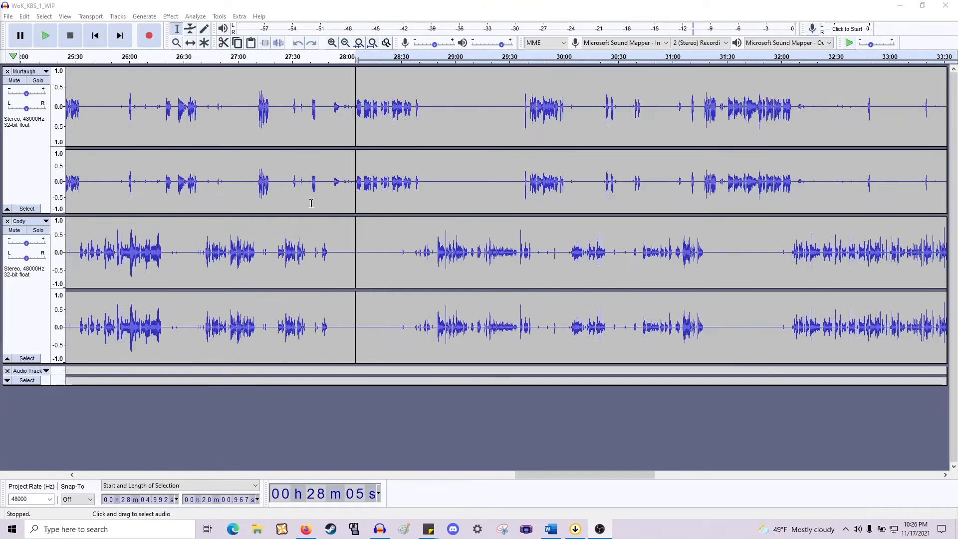
{"action": "left_click", "coordinate": [287, 244]}
{"action": "key", "text": "space"}
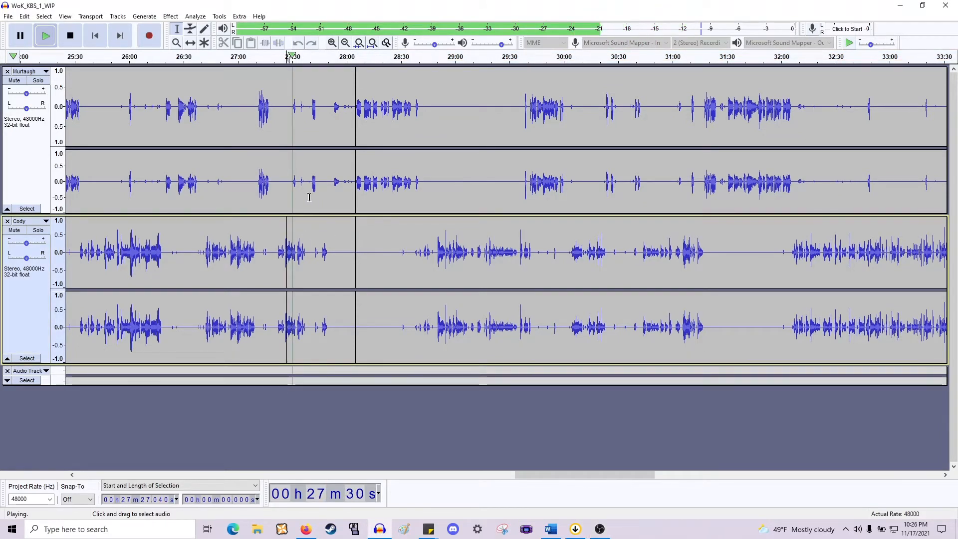
{"action": "key", "text": "space"}
Play the first track from just after the split at 28:05 and again from about 28:10.
{"action": "scroll", "coordinate": [347, 189], "scroll_direction": "up", "scroll_amount": 1}
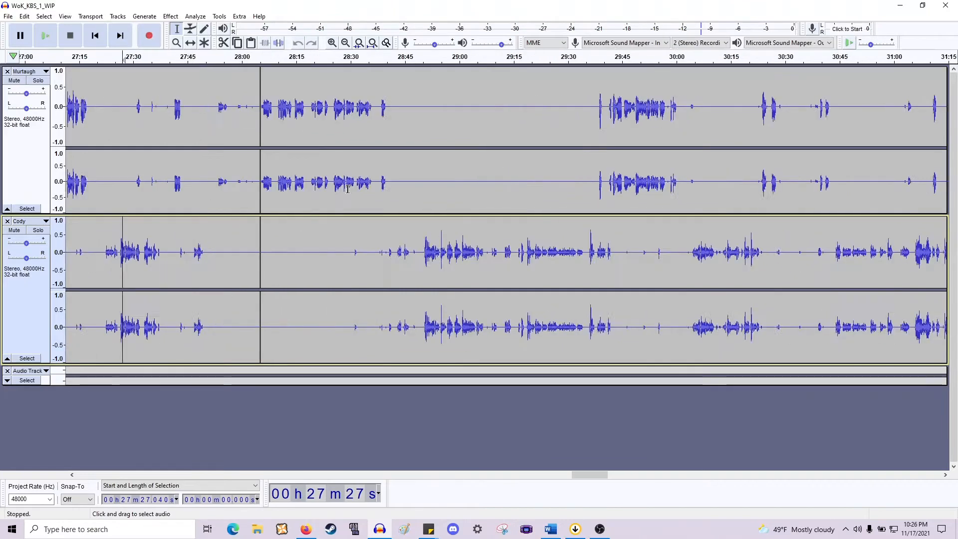
{"action": "scroll", "coordinate": [348, 188], "scroll_direction": "up", "scroll_amount": 1}
{"action": "left_click", "coordinate": [173, 186]}
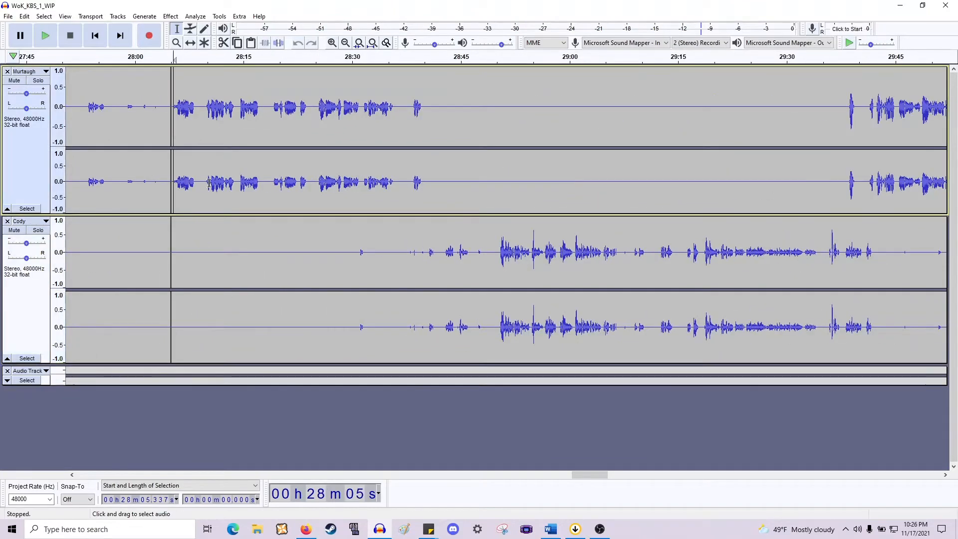
{"action": "key", "text": "space"}
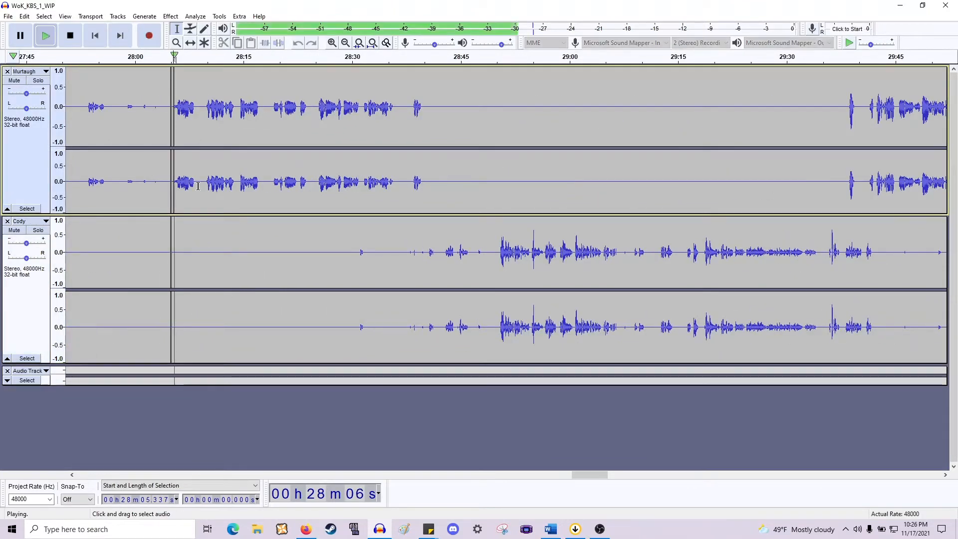
{"action": "key", "text": "space"}
{"action": "left_click", "coordinate": [210, 184]}
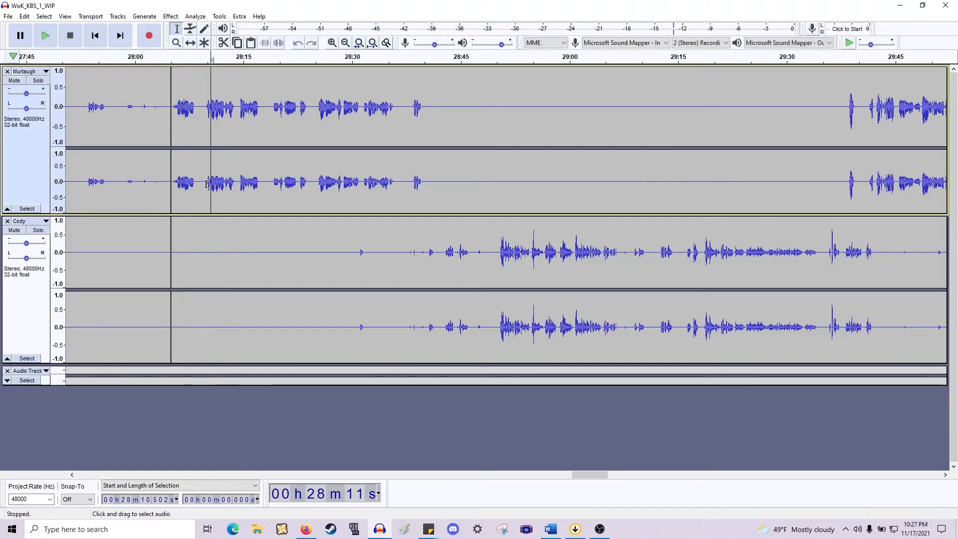
{"action": "key", "text": "space"}
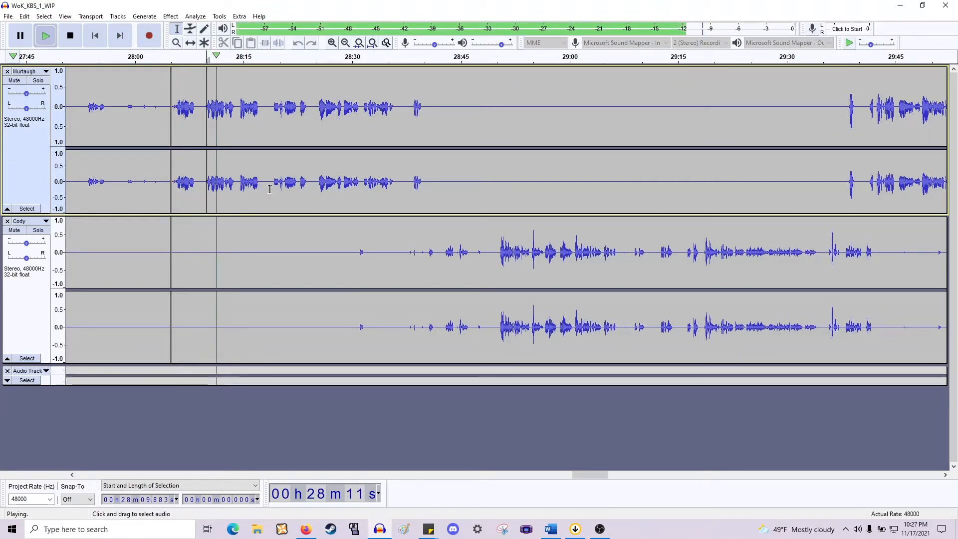
{"action": "key", "text": "space"}
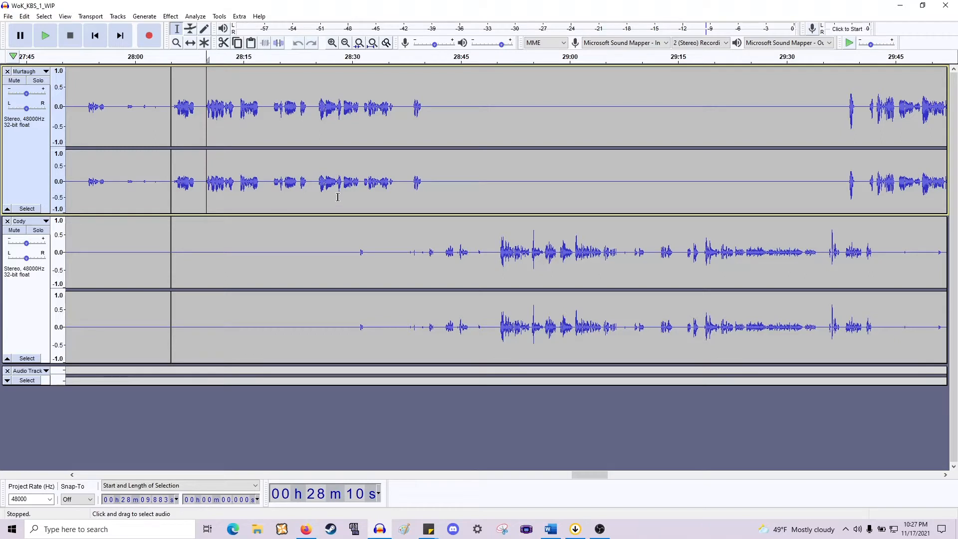
Silence the faint noise in the second track between about 28:35 and 28:40, and clear the selection.
{"action": "left_click_drag", "start_coordinate": [428, 253], "coordinate": [386, 258]}
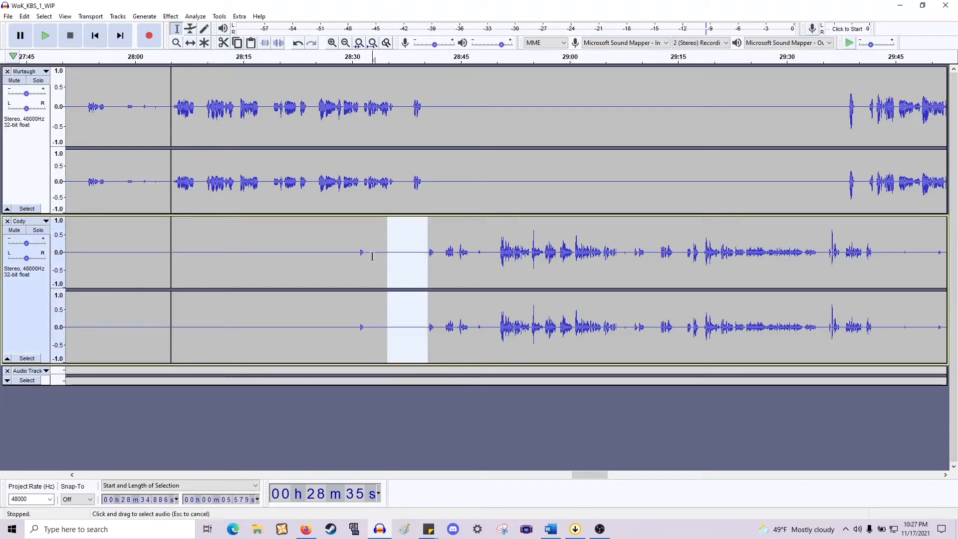
{"action": "left_click", "coordinate": [371, 256]}
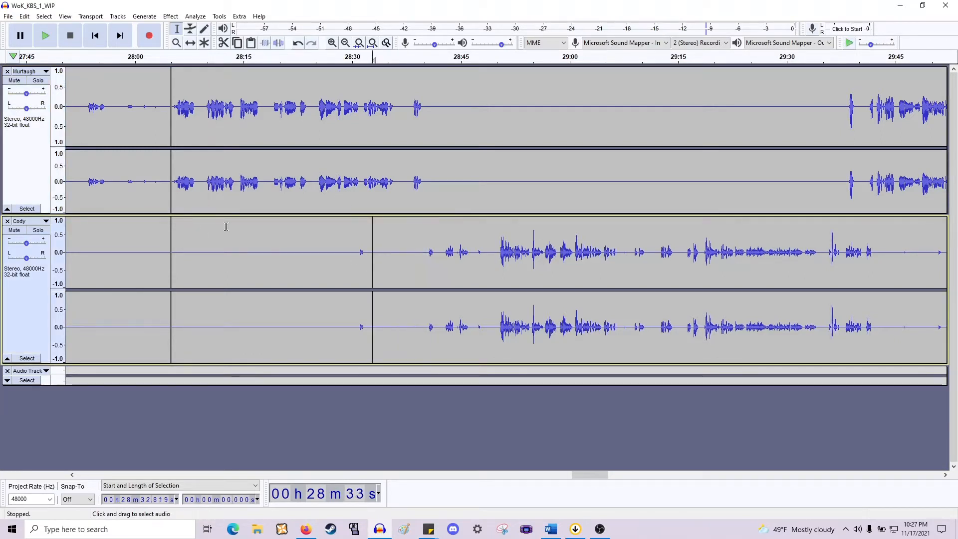
Listen to the end of the first track's passage, playing from about 28:26 and again from 28:38.
{"action": "left_click", "coordinate": [321, 181]}
{"action": "key", "text": "space"}
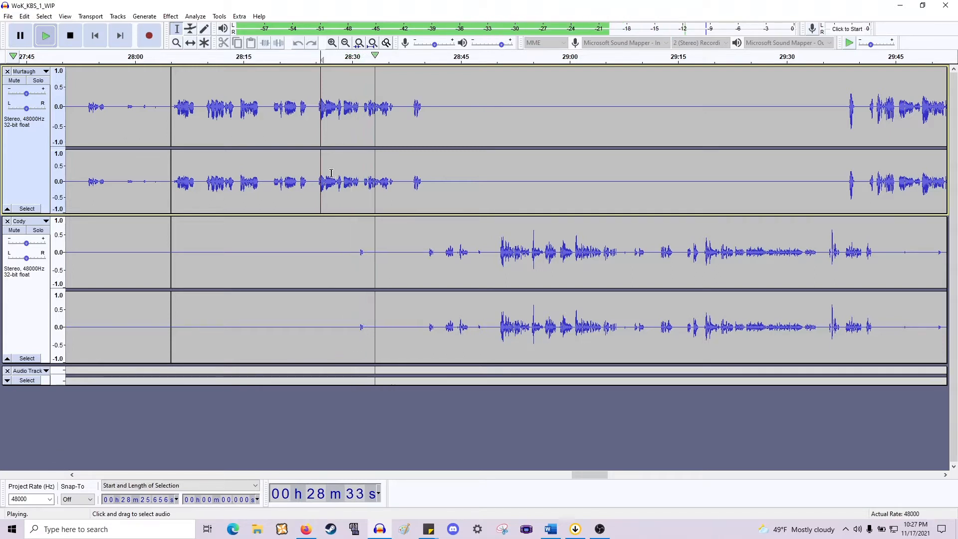
{"action": "left_click", "coordinate": [413, 180]}
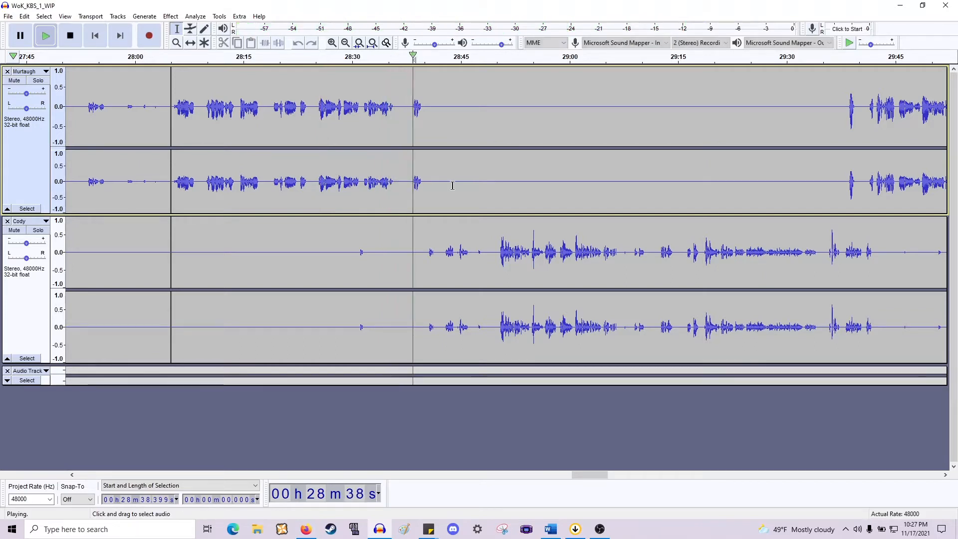
{"action": "key", "text": "space"}
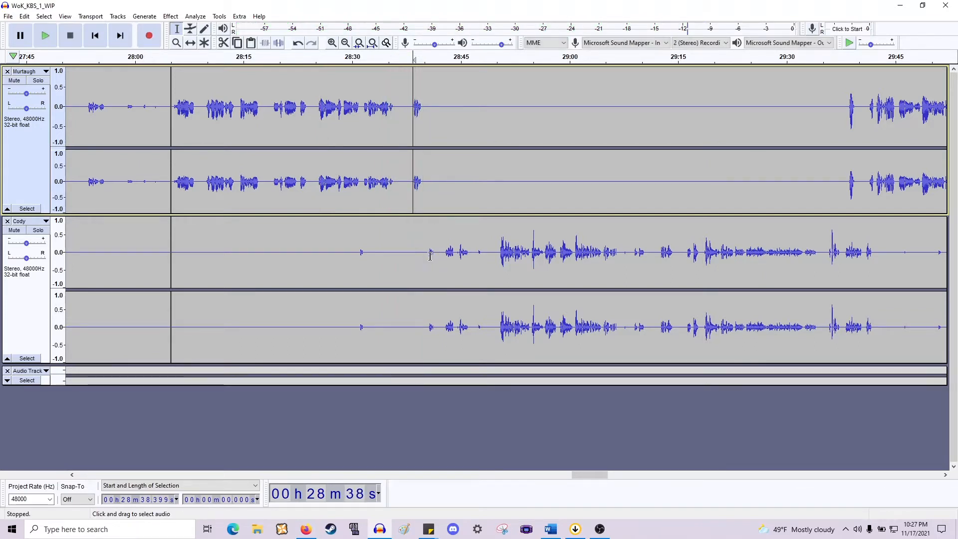
Play the short sounds in the second track at about 28:41 and 28:43 to identify them.
{"action": "left_click", "coordinate": [430, 256]}
{"action": "key", "text": "space"}
{"action": "key", "text": "space"}
{"action": "left_click", "coordinate": [445, 257]}
{"action": "key", "text": "space"}
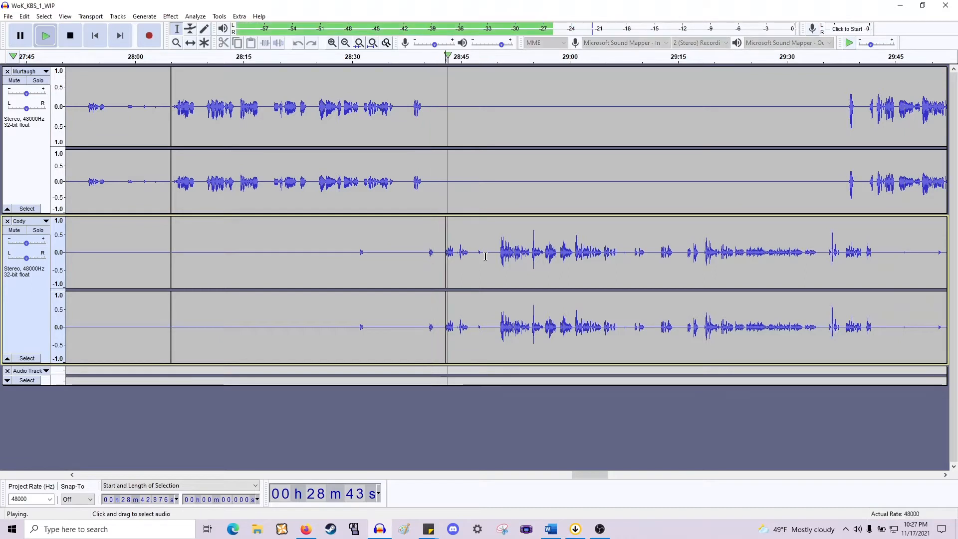
{"action": "key", "text": "space"}
Listen to the second track's long speech passage from about 28:51 through 29:10.
{"action": "left_click", "coordinate": [501, 260]}
{"action": "key", "text": "space"}
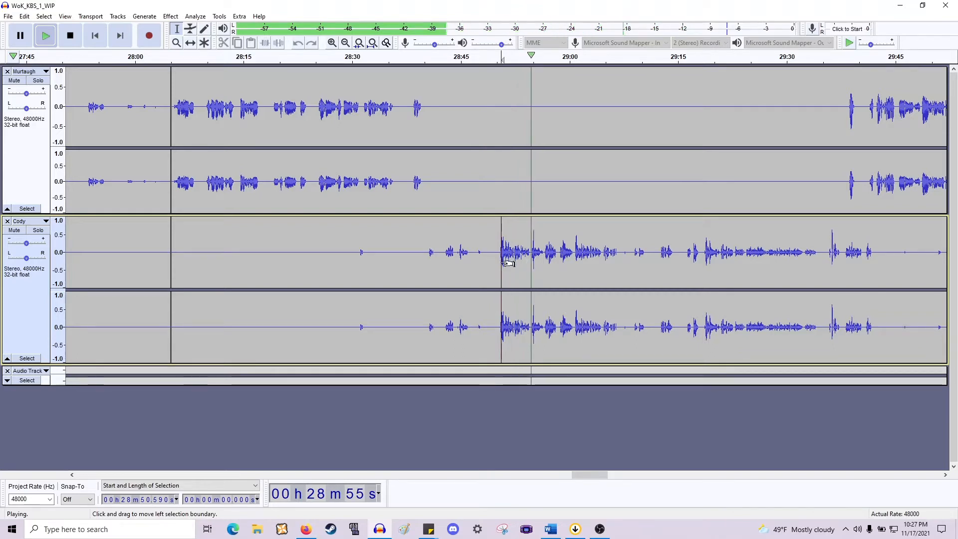
{"action": "key", "text": "space"}
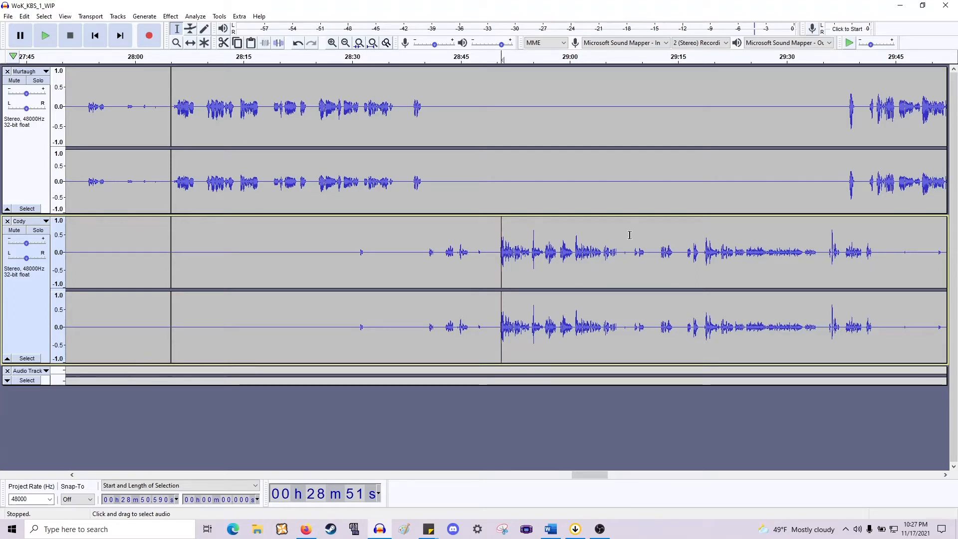
{"action": "scroll", "coordinate": [637, 246], "scroll_direction": "right", "scroll_amount": 3}
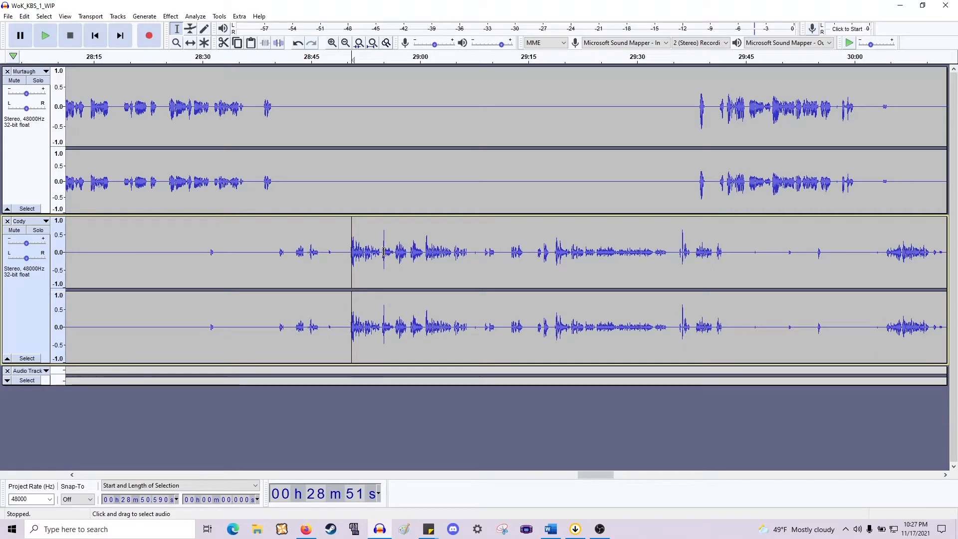
{"action": "key", "text": "space"}
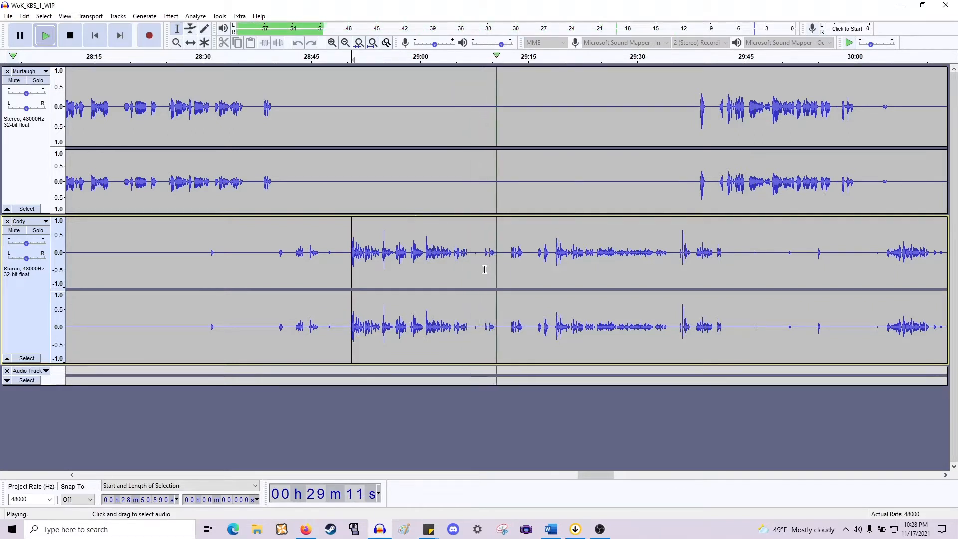
{"action": "key", "text": "space"}
Silence the second track from about 29:06.8 to 29:08.5, and split both tracks at about 28:49 and 29:08.
{"action": "left_click_drag", "start_coordinate": [471, 256], "coordinate": [469, 258]}
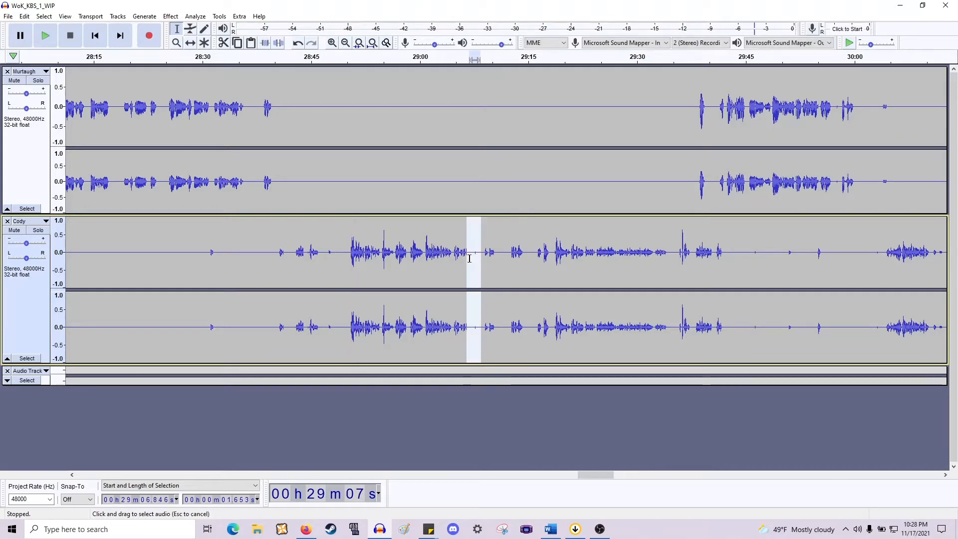
{"action": "left_click", "coordinate": [339, 259]}
{"action": "key", "text": "shift+Up"}
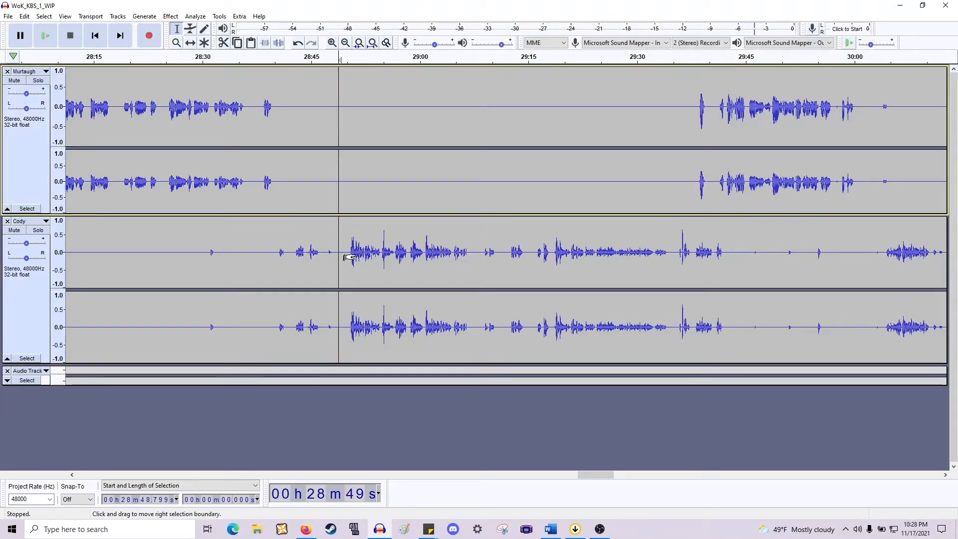
{"action": "left_click", "coordinate": [479, 248]}
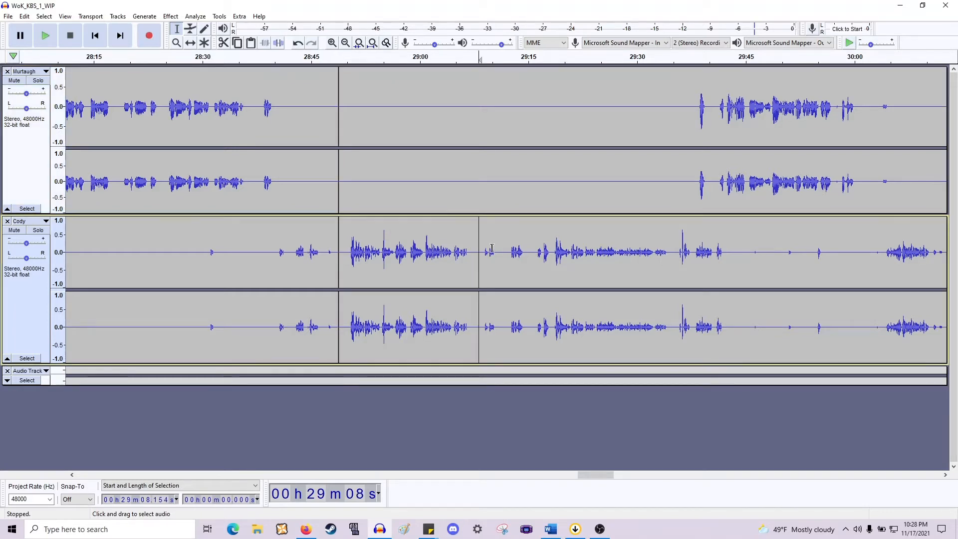
{"action": "key", "text": "shift+Up"}
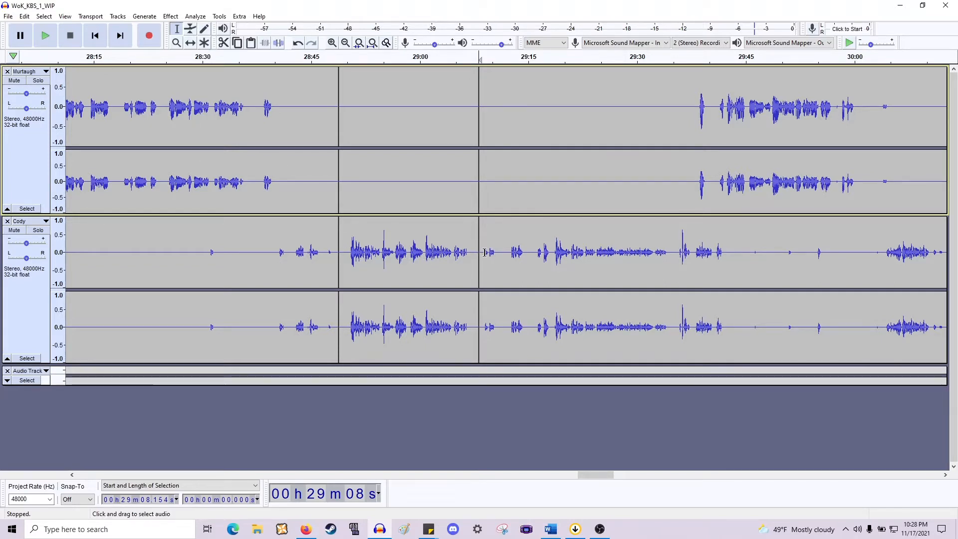
Review the second track after the 29:08 split, playing from about 29:09 and 29:13 through 29:26.
{"action": "left_click_drag", "start_coordinate": [485, 252], "coordinate": [489, 252]}
{"action": "left_click", "coordinate": [507, 252]}
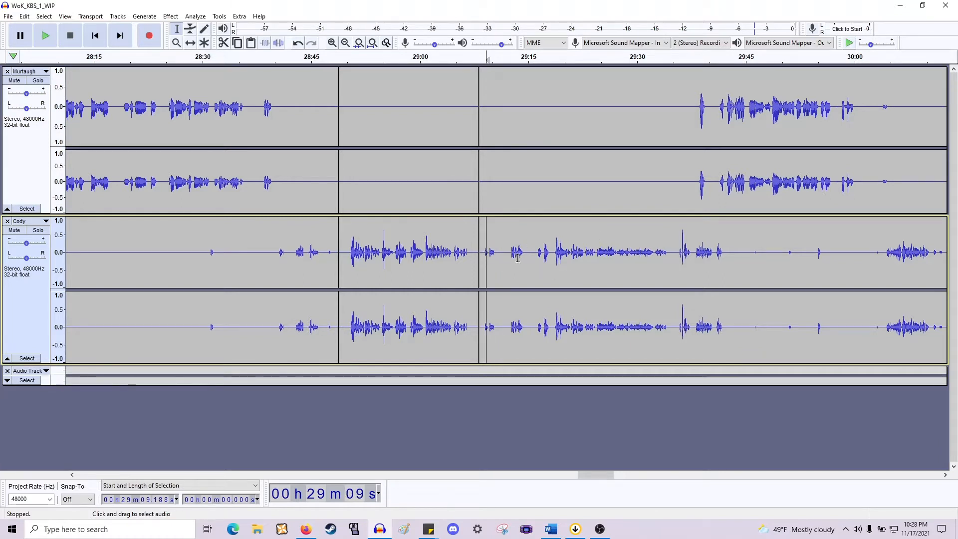
{"action": "key", "text": "space"}
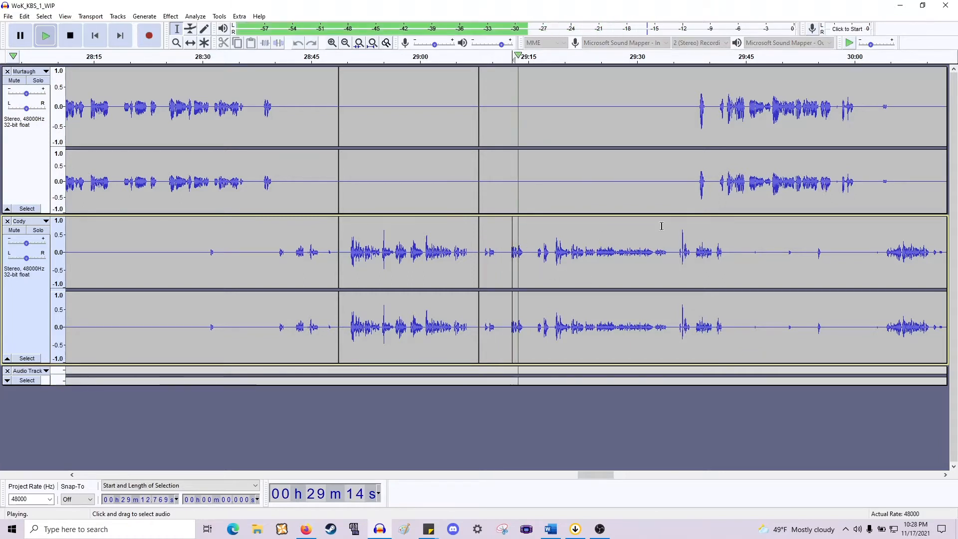
{"action": "left_click", "coordinate": [331, 44]}
{"action": "left_click", "coordinate": [332, 44]}
{"action": "left_click", "coordinate": [331, 44]}
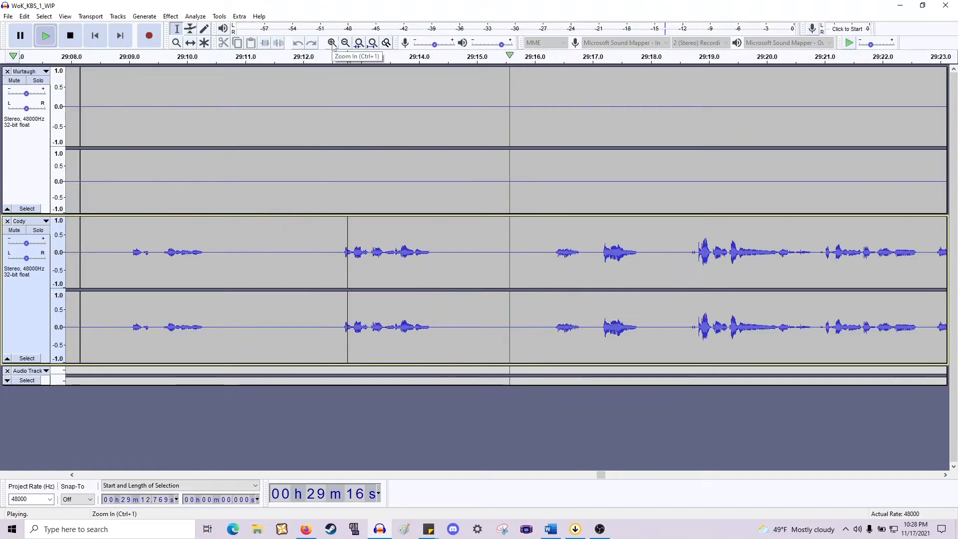
{"action": "left_click", "coordinate": [346, 43]}
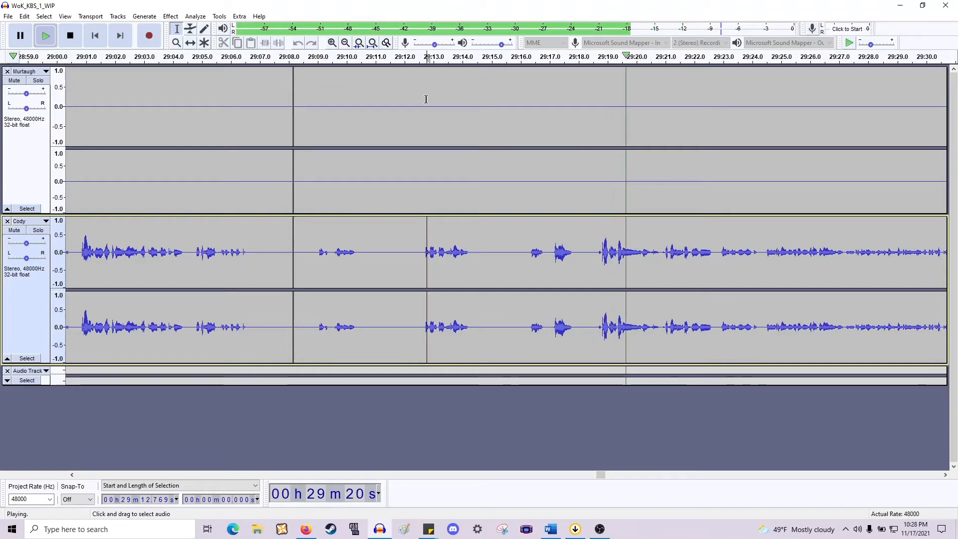
{"action": "scroll", "coordinate": [573, 198], "scroll_direction": "down", "scroll_amount": 1}
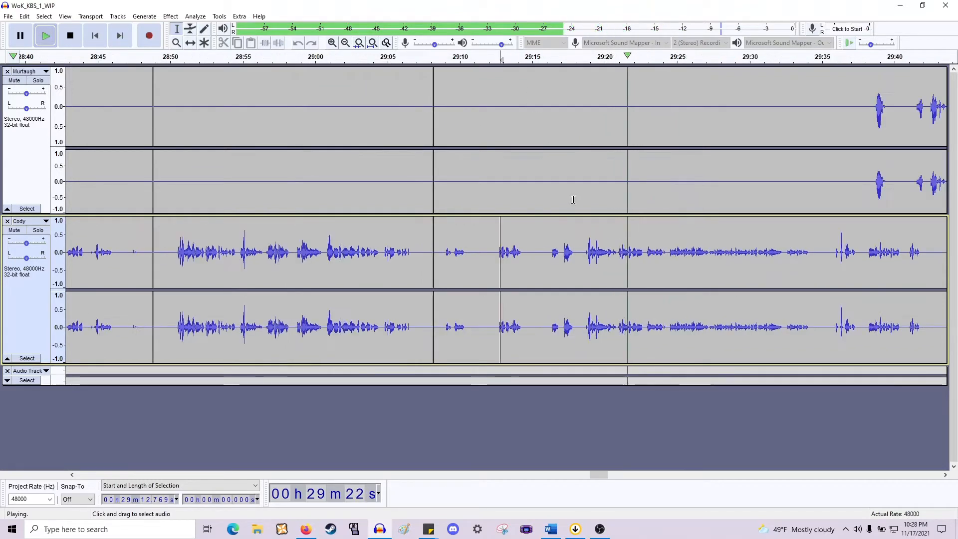
{"action": "scroll", "coordinate": [573, 198], "scroll_direction": "right", "scroll_amount": 11}
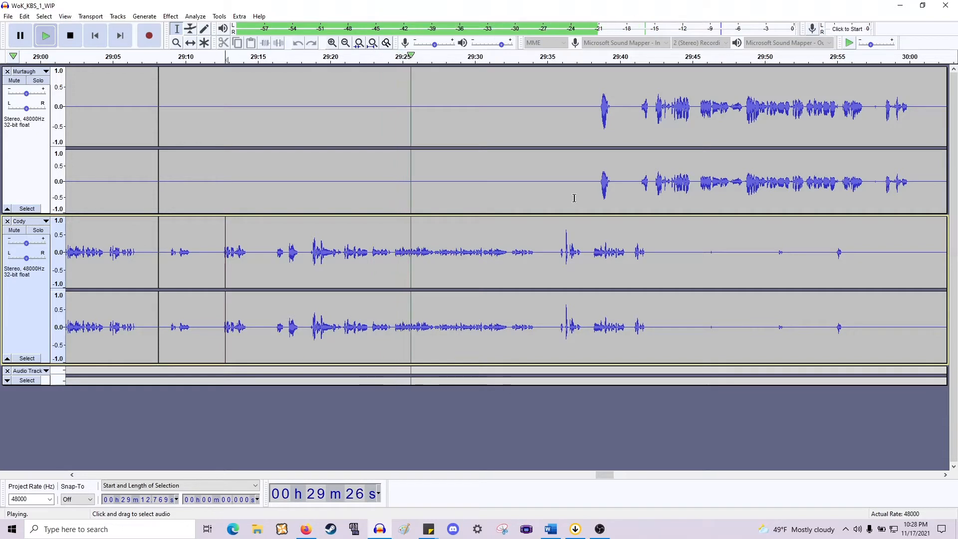
{"action": "key", "text": "space"}
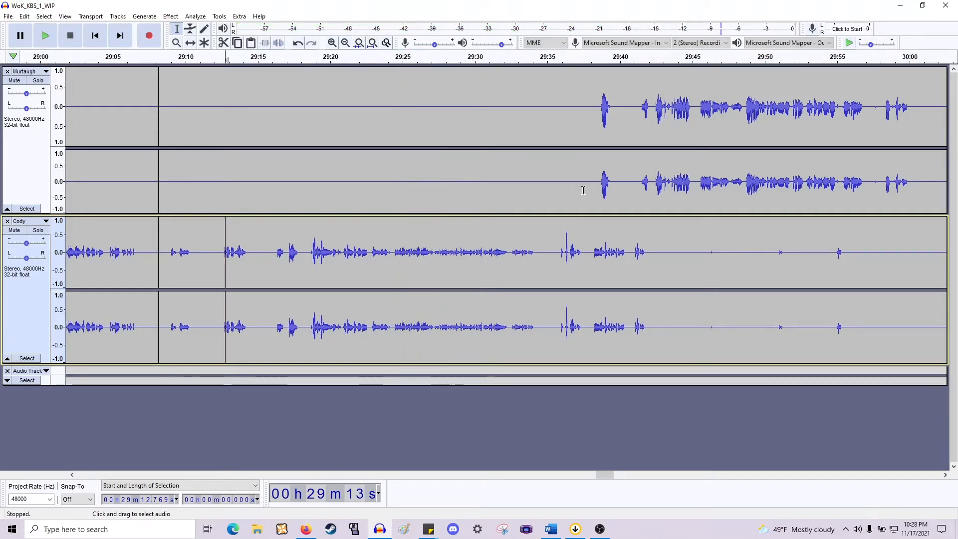
Play the first track's speech passage from about 29:49.
{"action": "scroll", "coordinate": [583, 188], "scroll_direction": "right", "scroll_amount": 5}
{"action": "left_click", "coordinate": [478, 182]}
{"action": "key", "text": "space"}
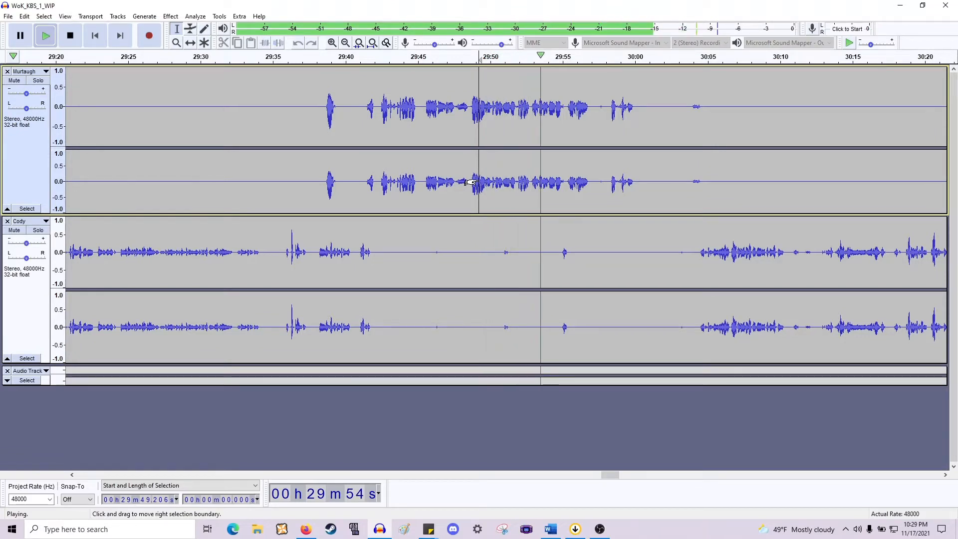
{"action": "key", "text": "space"}
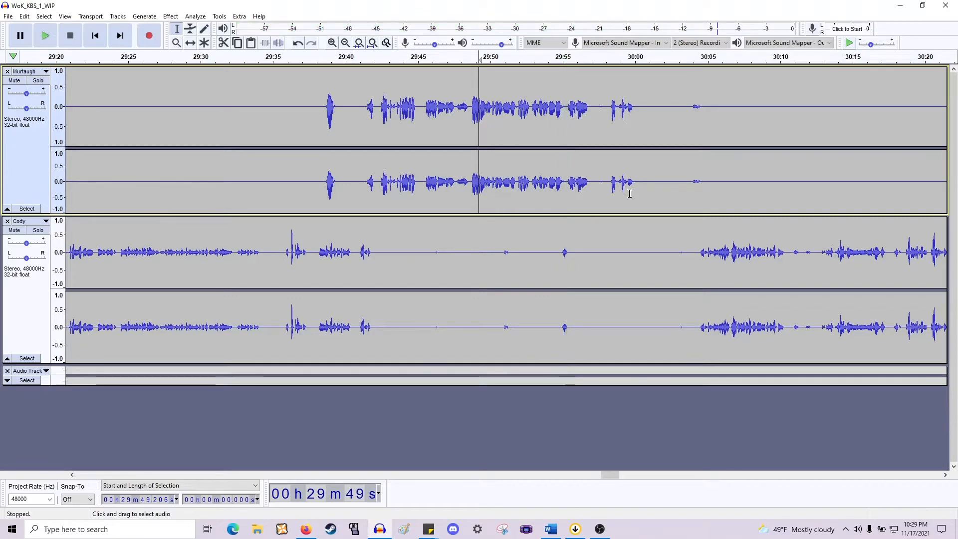
Listen to the second track's speech passage from about 30:05.
{"action": "scroll", "coordinate": [624, 240], "scroll_direction": "right", "scroll_amount": 3}
{"action": "scroll", "coordinate": [624, 239], "scroll_direction": "right", "scroll_amount": 2}
{"action": "left_click", "coordinate": [486, 241]}
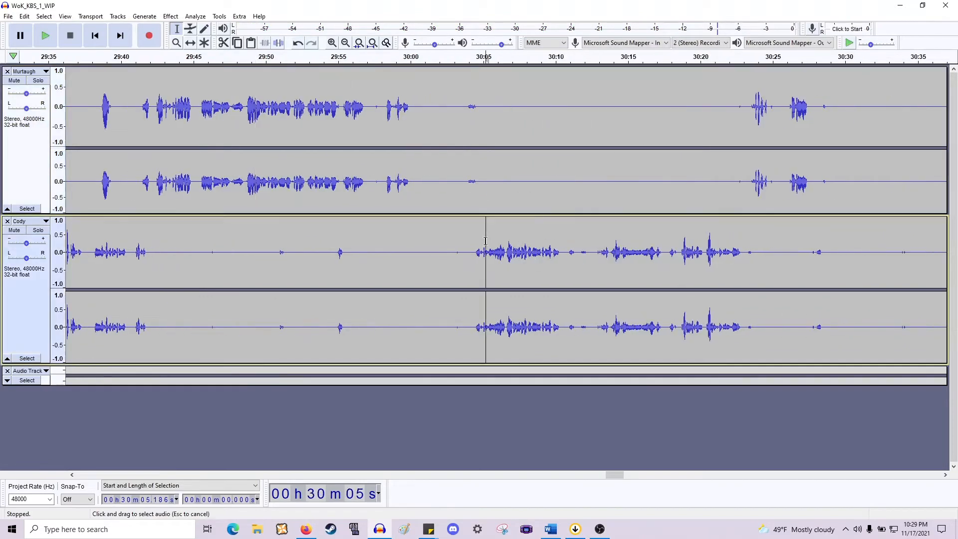
{"action": "key", "text": "space"}
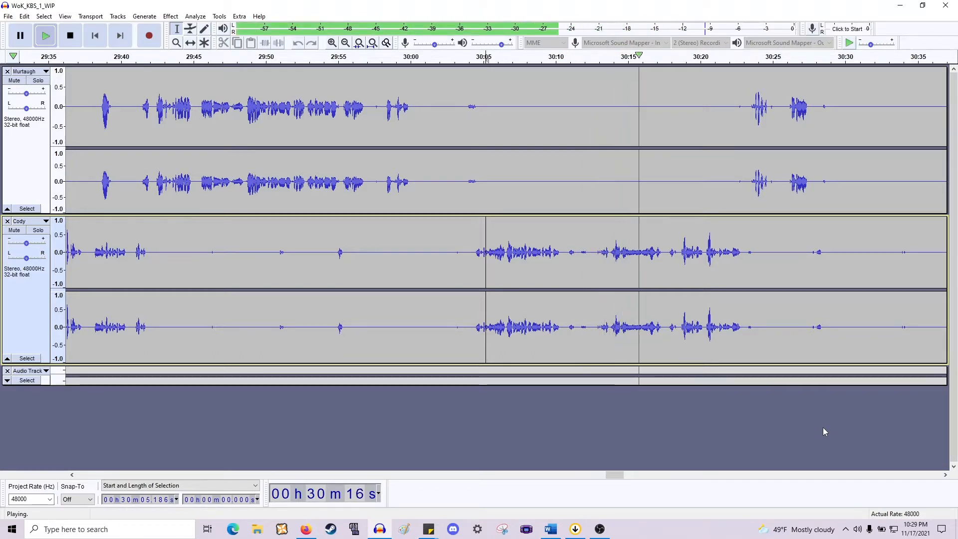
{"action": "key", "text": "space"}
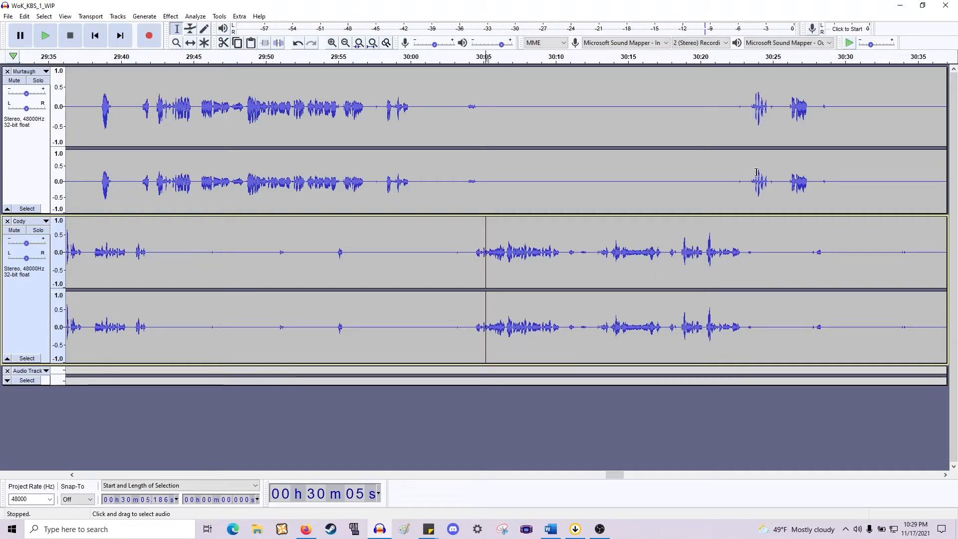
Play the first track's two short utterances from about 30:24 and 30:26.
{"action": "left_click", "coordinate": [755, 179]}
{"action": "key", "text": "space"}
{"action": "key", "text": "space"}
{"action": "left_click", "coordinate": [791, 182]}
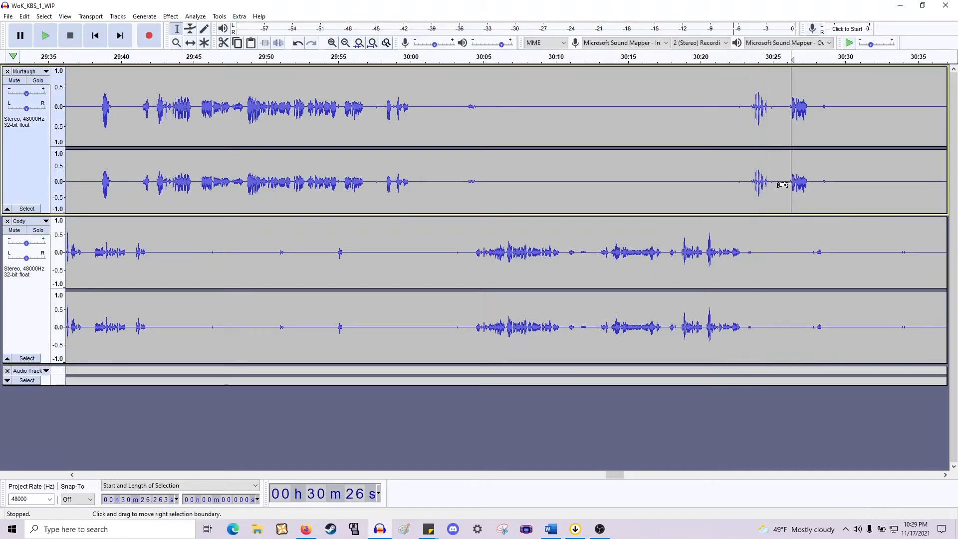
{"action": "key", "text": "space"}
{"action": "key", "text": "space"}
Listen to the second track's short sound from about 30:39, and set the cursor at about 30:44.
{"action": "scroll", "coordinate": [822, 232], "scroll_direction": "down", "scroll_amount": 1, "text": "ctrl"}
{"action": "scroll", "coordinate": [821, 230], "scroll_direction": "right", "scroll_amount": 5}
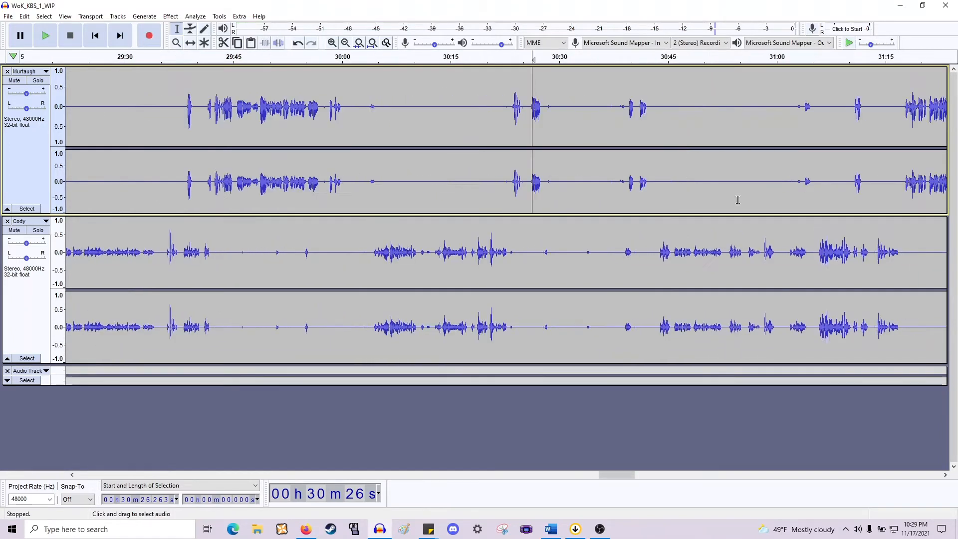
{"action": "left_click", "coordinate": [624, 249]}
{"action": "key", "text": "space"}
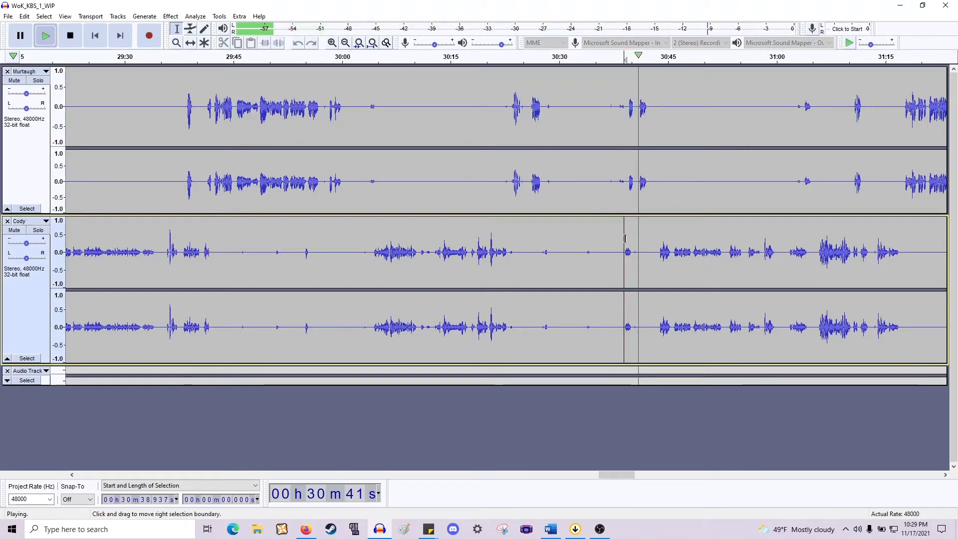
{"action": "key", "text": "space"}
{"action": "left_click", "coordinate": [658, 250]}
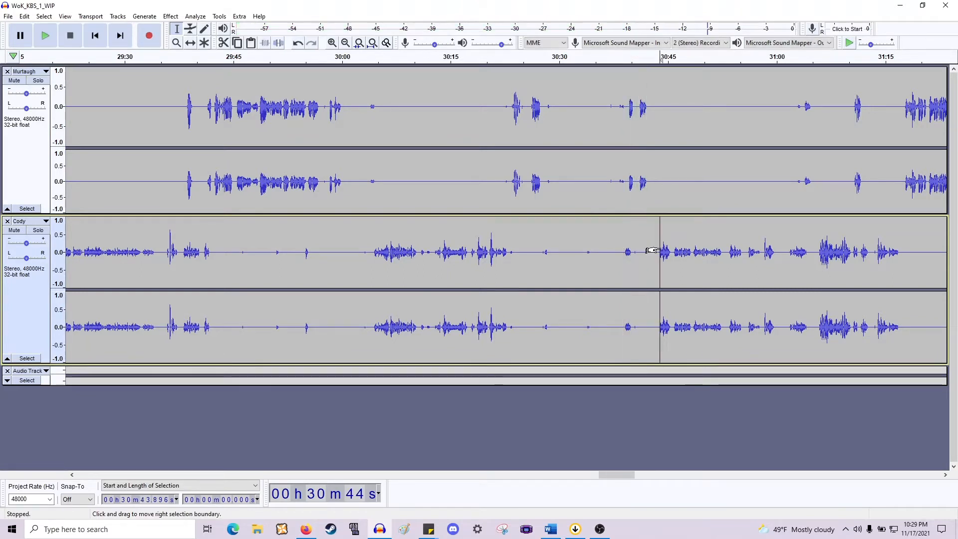
Silence the second track from about 30:26.3 to 30:36.5 and the first track from about 30:28.2 to 30:39.3.
{"action": "key", "text": "ctrl+1"}
{"action": "left_click_drag", "start_coordinate": [551, 251], "coordinate": [404, 272]}
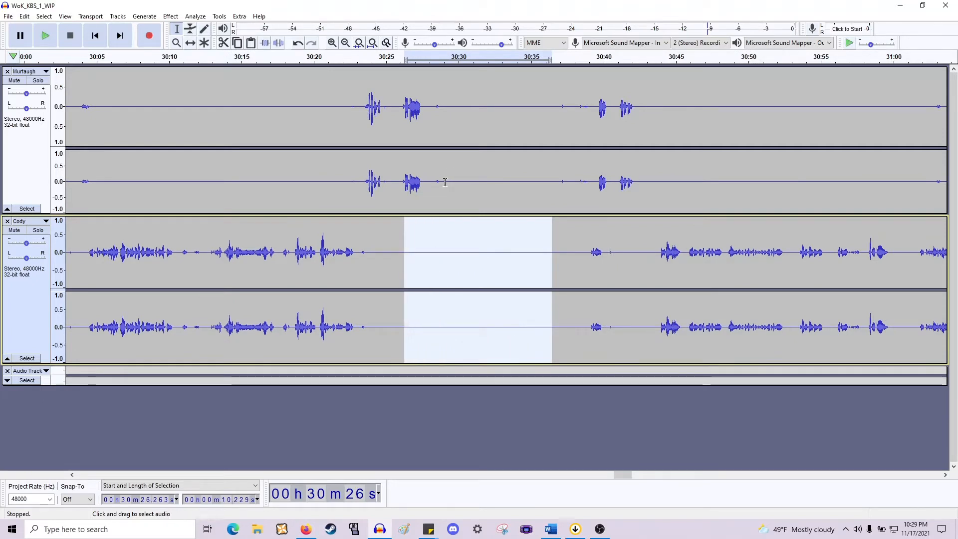
{"action": "left_click_drag", "start_coordinate": [432, 185], "coordinate": [592, 192]}
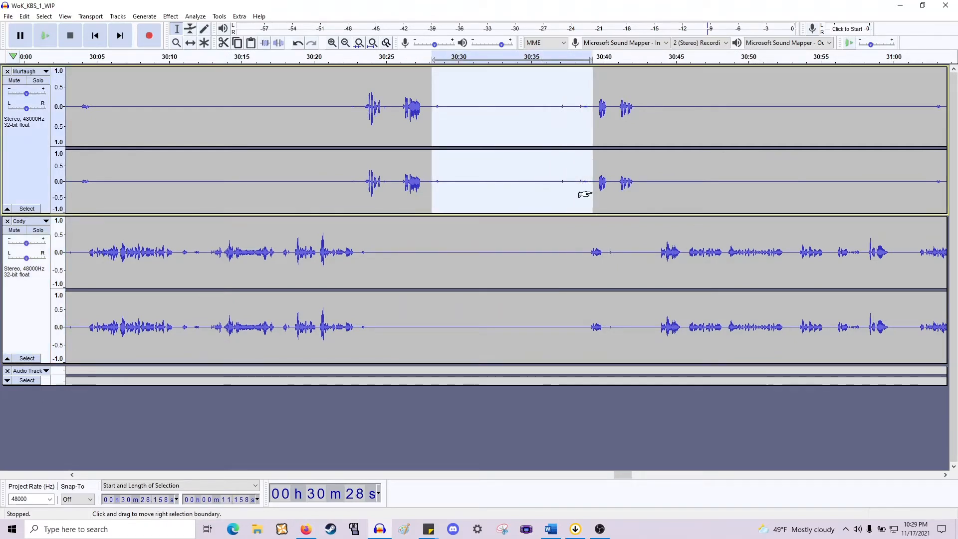
Review the second track's speech by playing from about 30:43.7, 30:45.7 and 30:39.
{"action": "left_click", "coordinate": [657, 248]}
{"action": "key", "text": "space"}
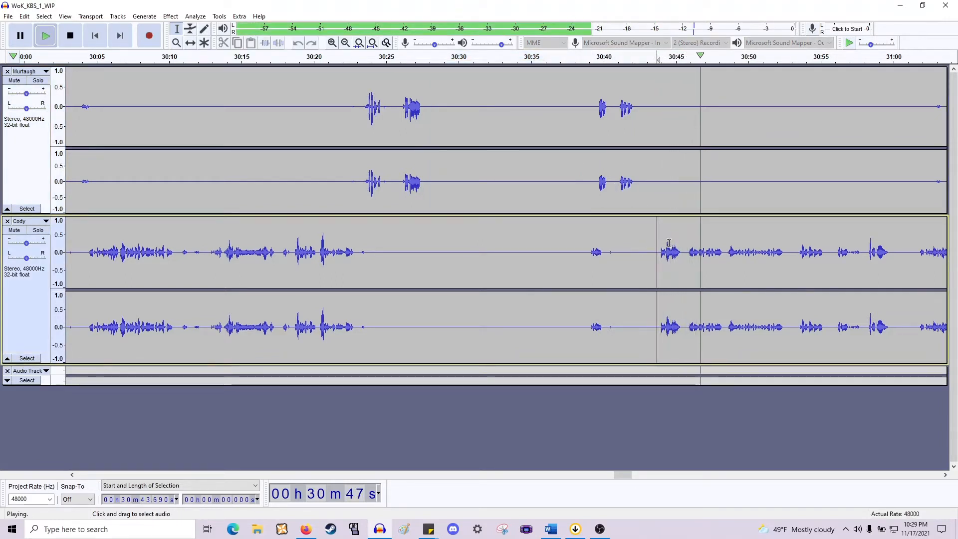
{"action": "left_click", "coordinate": [686, 250]}
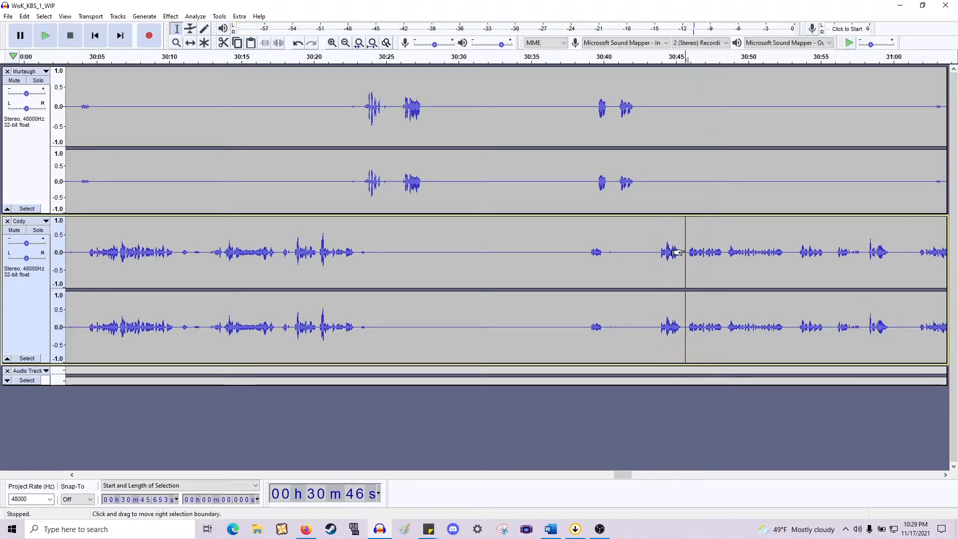
{"action": "key", "text": "space"}
{"action": "left_click_drag", "start_coordinate": [678, 252], "coordinate": [601, 182]}
{"action": "left_click", "coordinate": [590, 235]}
{"action": "key", "text": "space"}
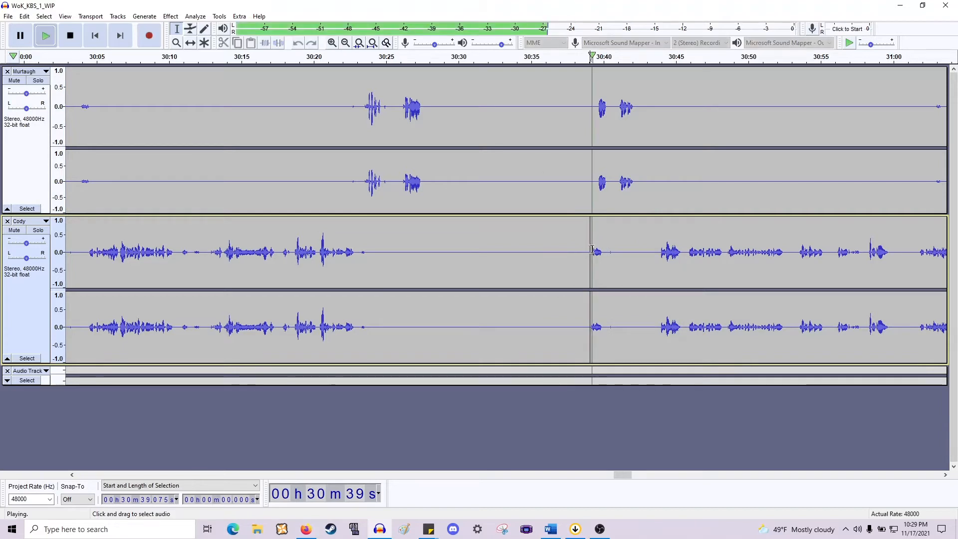
{"action": "key", "text": "space"}
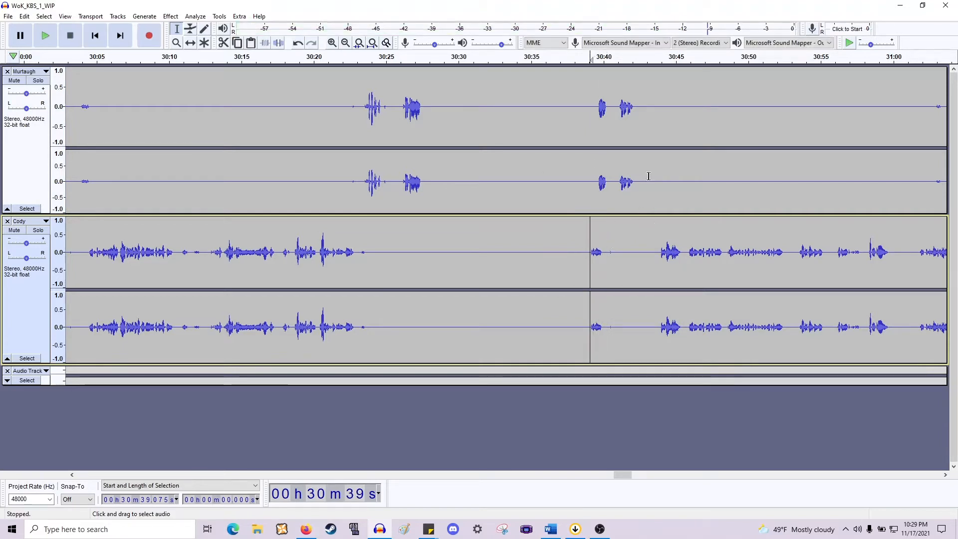
Silence the first track from about 30:37.9 to 30:43.1, and delete the stretches 30:40.2–30:43.6 and 30:27.5–30:39.0 from both tracks.
{"action": "left_click_drag", "start_coordinate": [649, 175], "coordinate": [573, 177]}
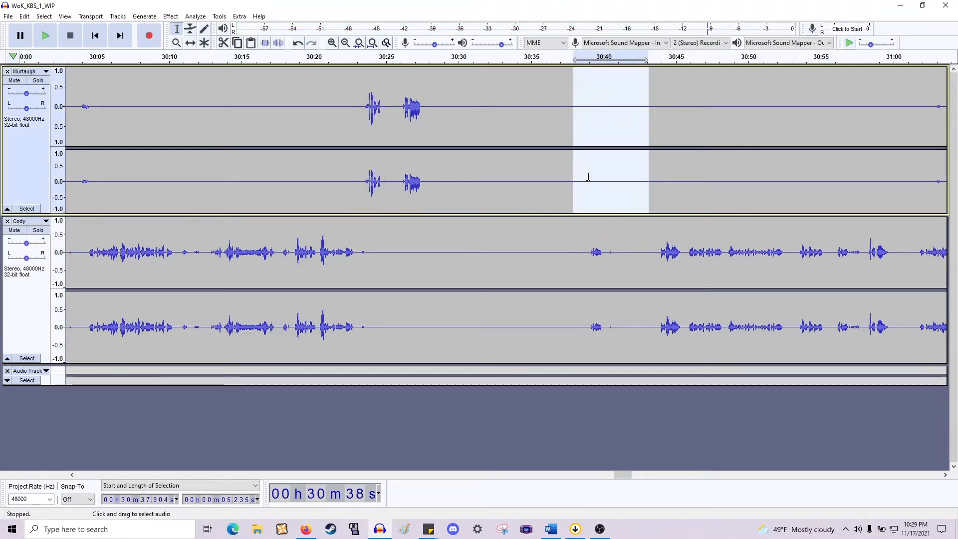
{"action": "left_click_drag", "start_coordinate": [653, 263], "coordinate": [606, 171]}
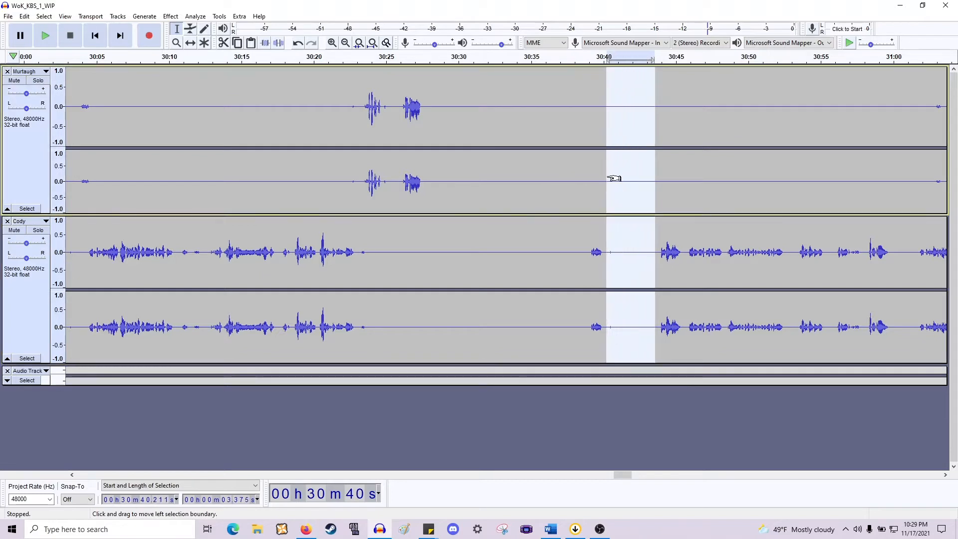
{"action": "key", "text": "Delete"}
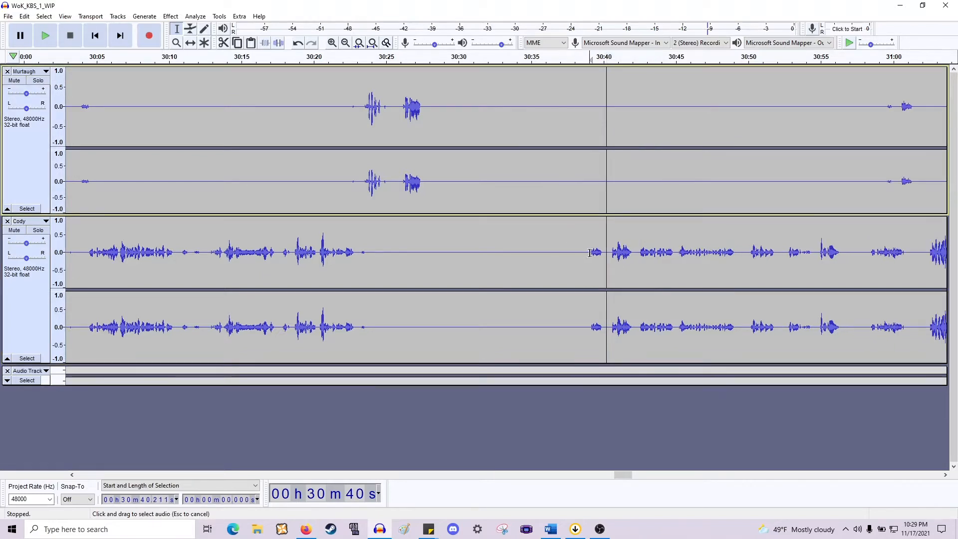
{"action": "left_click_drag", "start_coordinate": [590, 253], "coordinate": [418, 200]}
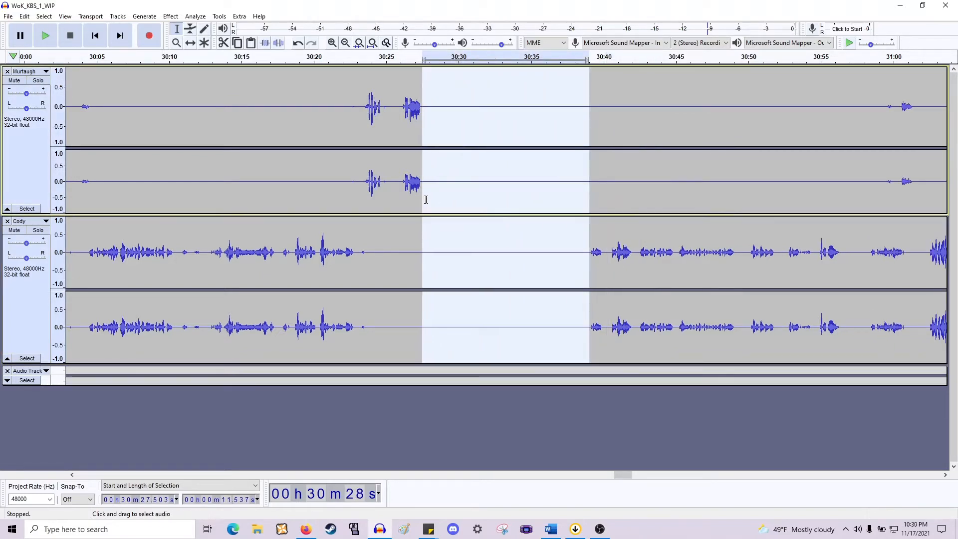
{"action": "key", "text": "Delete"}
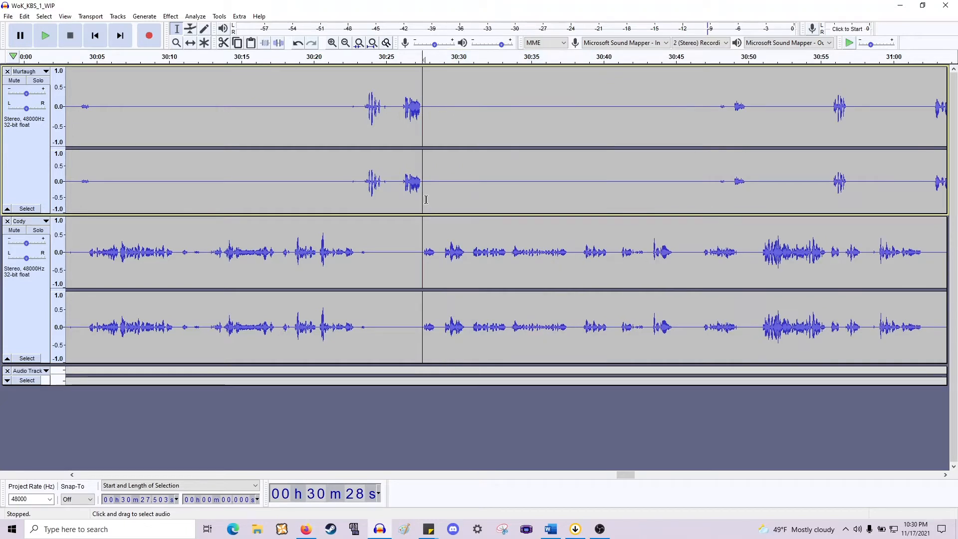
Silence the first track's stray noises at about 30:24.8–30:25.4 and 30:21.1–30:23.1.
{"action": "left_click", "coordinate": [384, 190]}
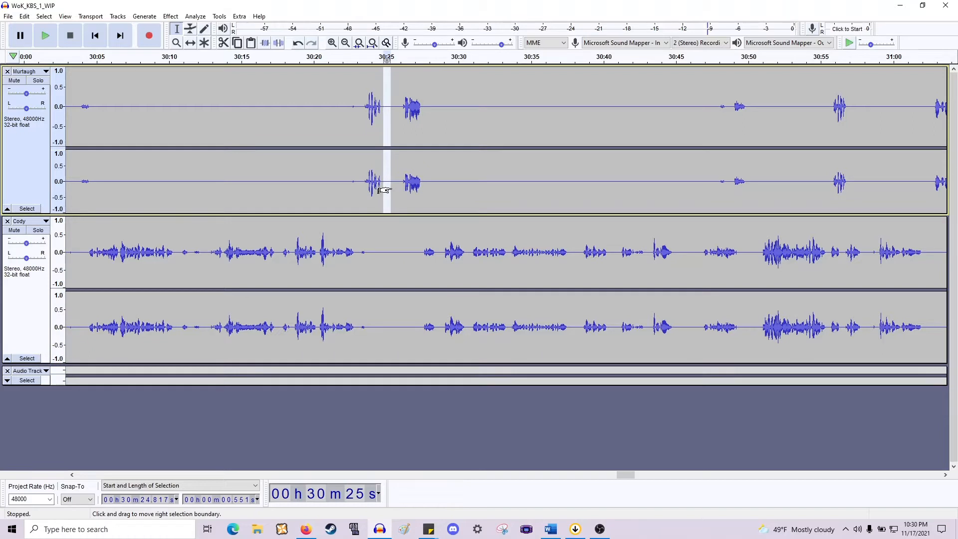
{"action": "left_click_drag", "start_coordinate": [358, 182], "coordinate": [329, 188]}
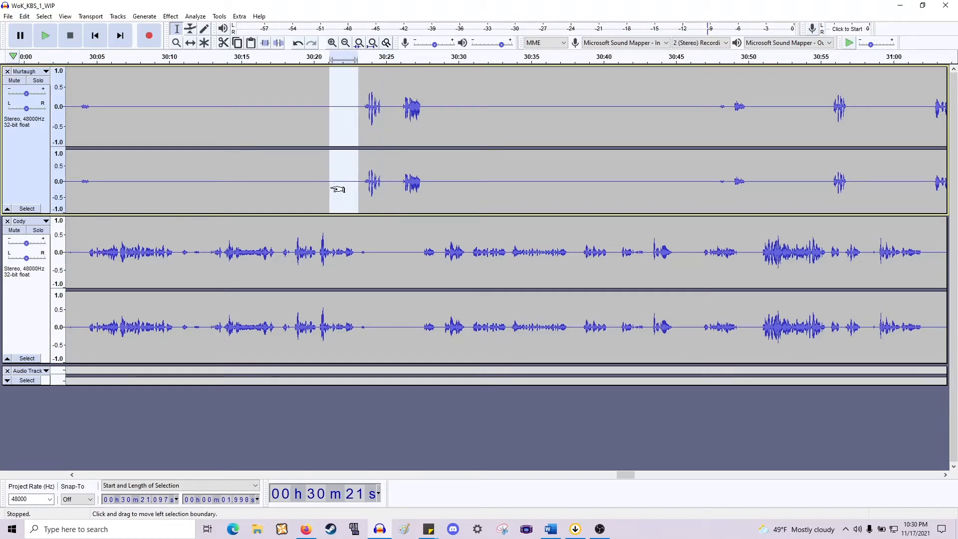
Listen to the second track's speech passage from about 30:34.
{"action": "scroll", "coordinate": [391, 154], "scroll_direction": "right", "scroll_amount": 2}
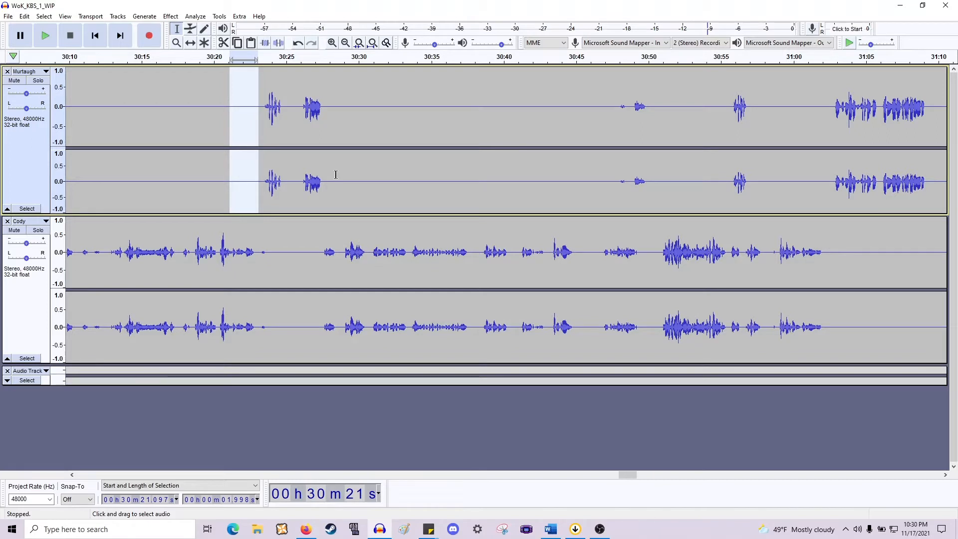
{"action": "key", "text": "Down"}
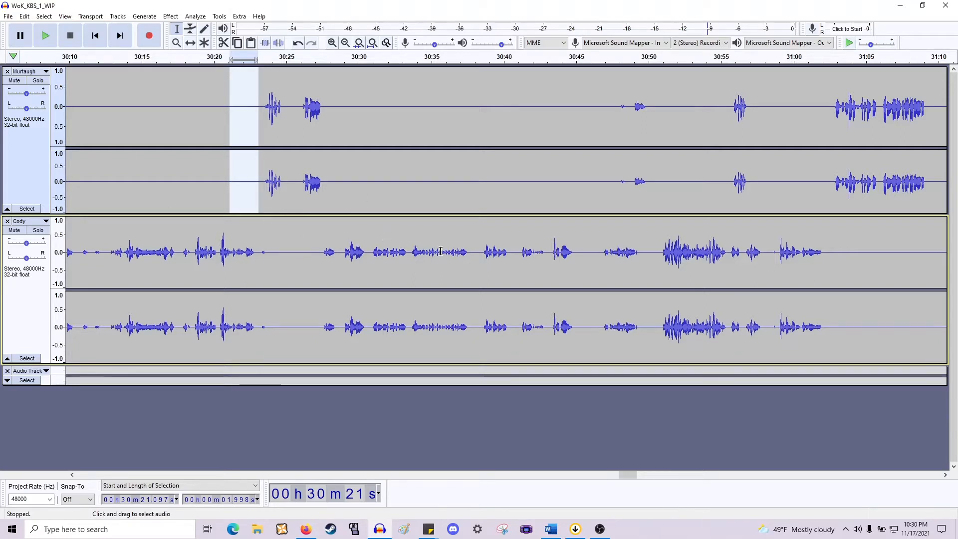
{"action": "left_click", "coordinate": [415, 252]}
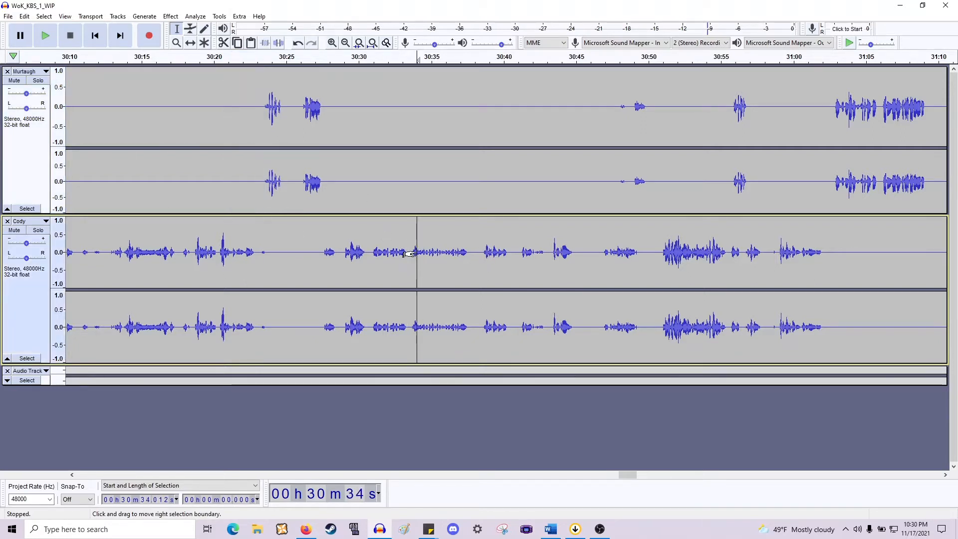
{"action": "key", "text": "space"}
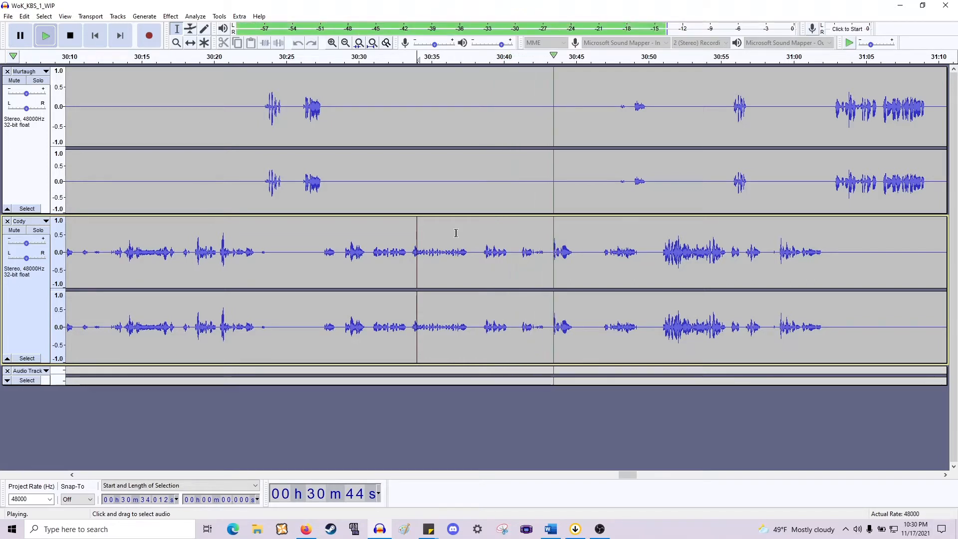
{"action": "key", "text": "space"}
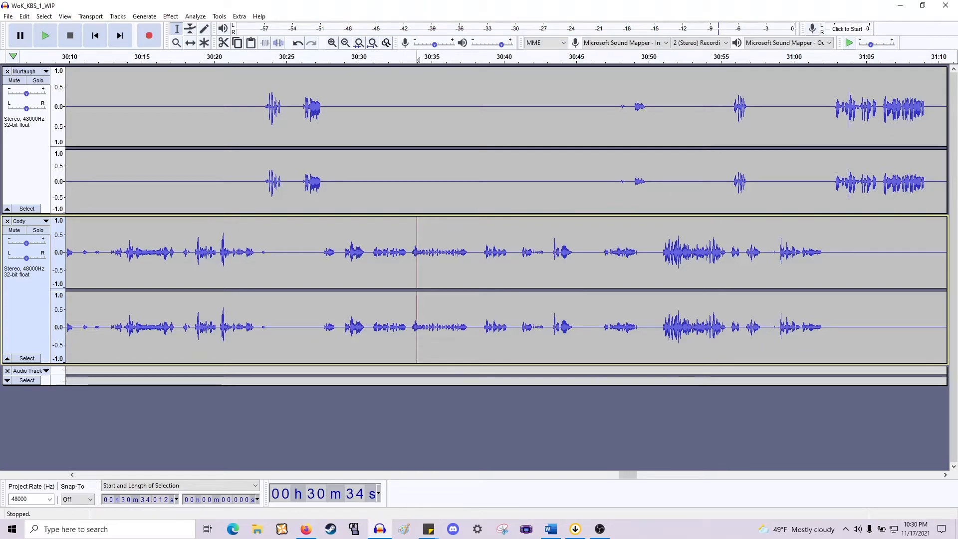
Play the second track's passage from about 30:35.8 through the first speaker's reply to about 31:12.
{"action": "key", "text": "alt+Tab"}
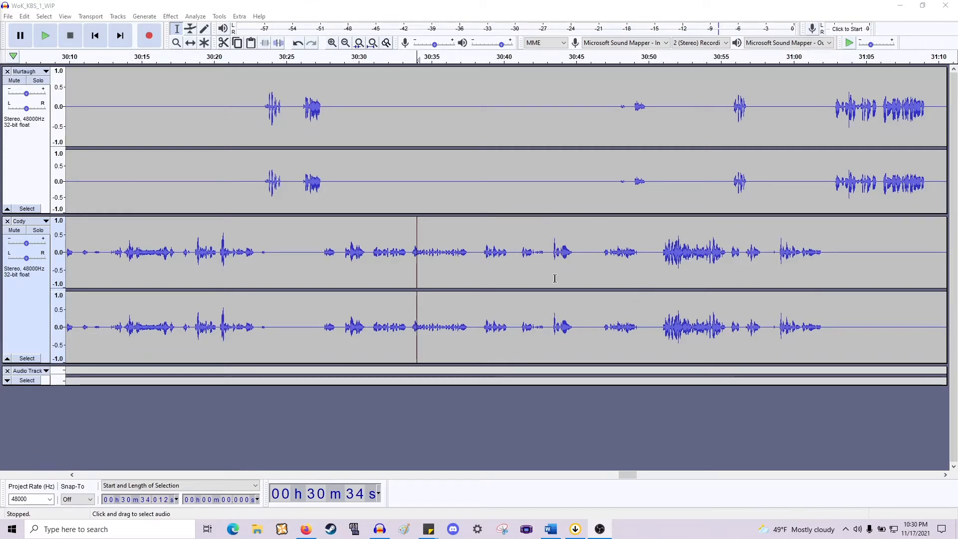
{"action": "left_click", "coordinate": [442, 282]}
{"action": "key", "text": "space"}
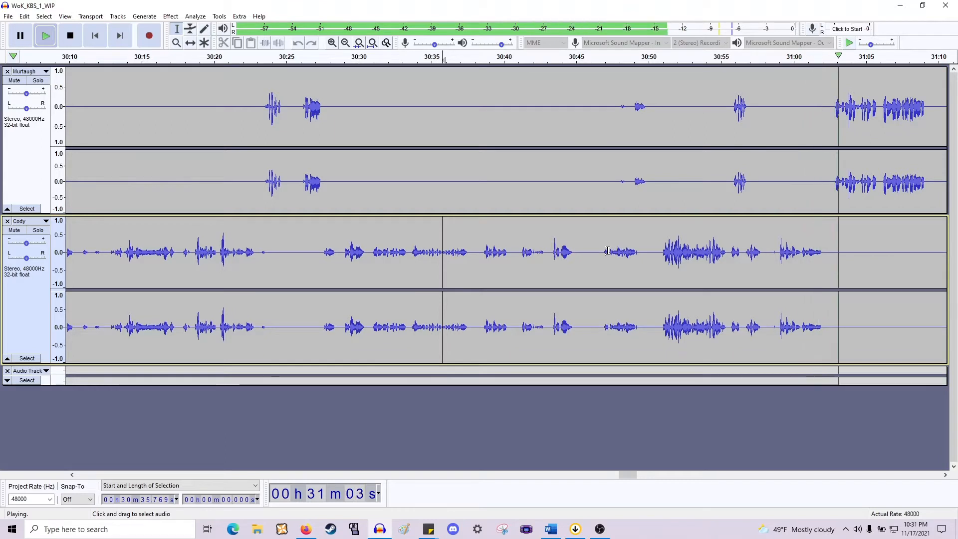
{"action": "scroll", "coordinate": [606, 252], "scroll_direction": "right", "scroll_amount": 5}
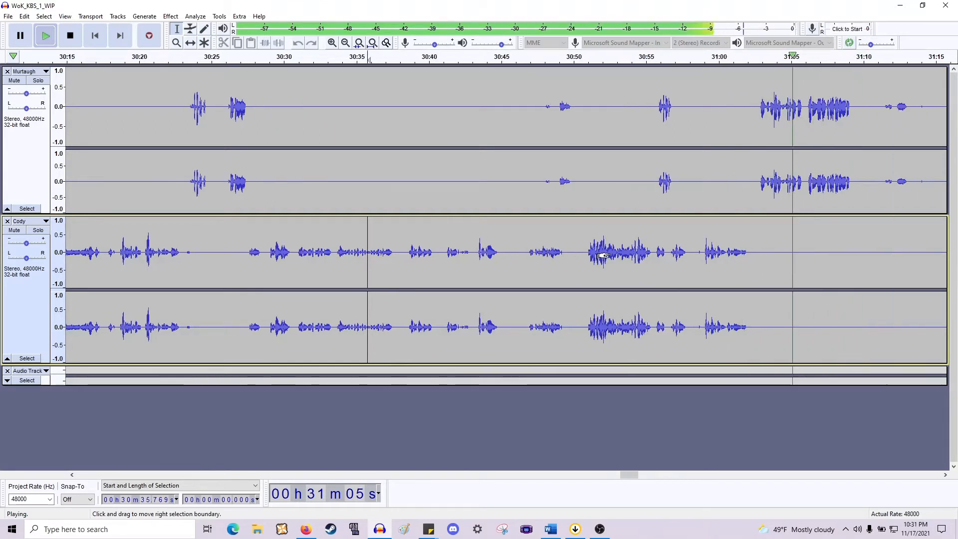
{"action": "scroll", "coordinate": [604, 253], "scroll_direction": "right", "scroll_amount": 4}
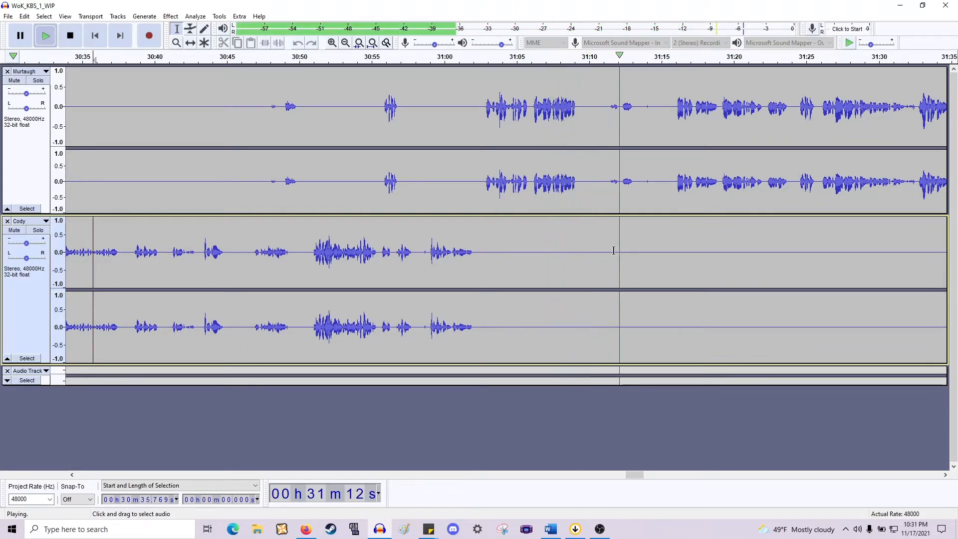
{"action": "key", "text": "space"}
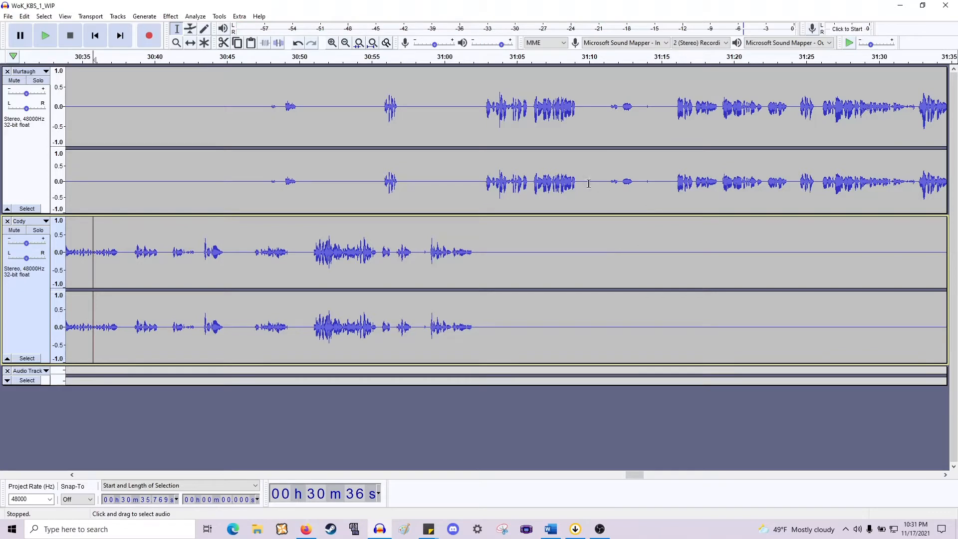
Delete the stretch from about 31:09.3 to 31:15.7 from both tracks, and split both tracks at the join.
{"action": "left_click_drag", "start_coordinate": [579, 183], "coordinate": [672, 324]}
{"action": "key", "text": "Delete"}
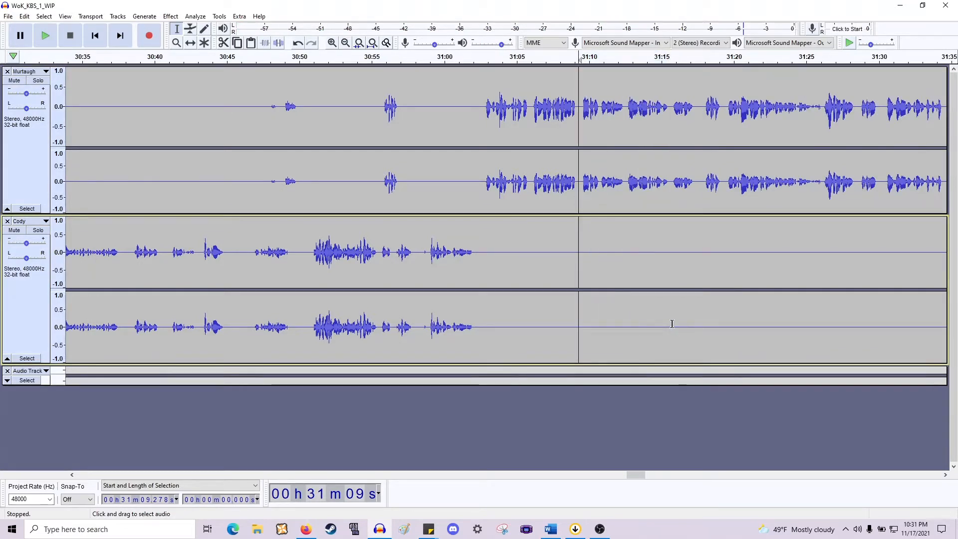
{"action": "key", "text": "space"}
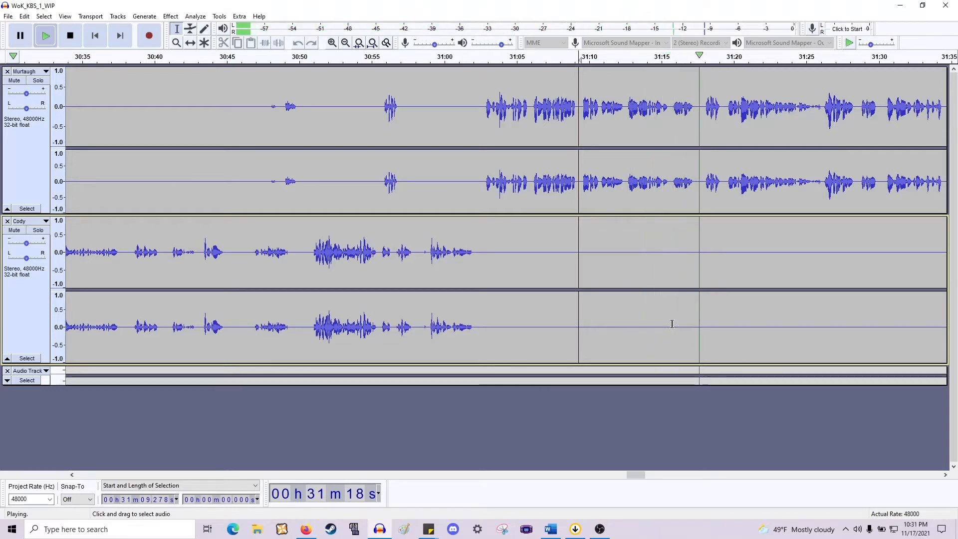
{"action": "key", "text": "space"}
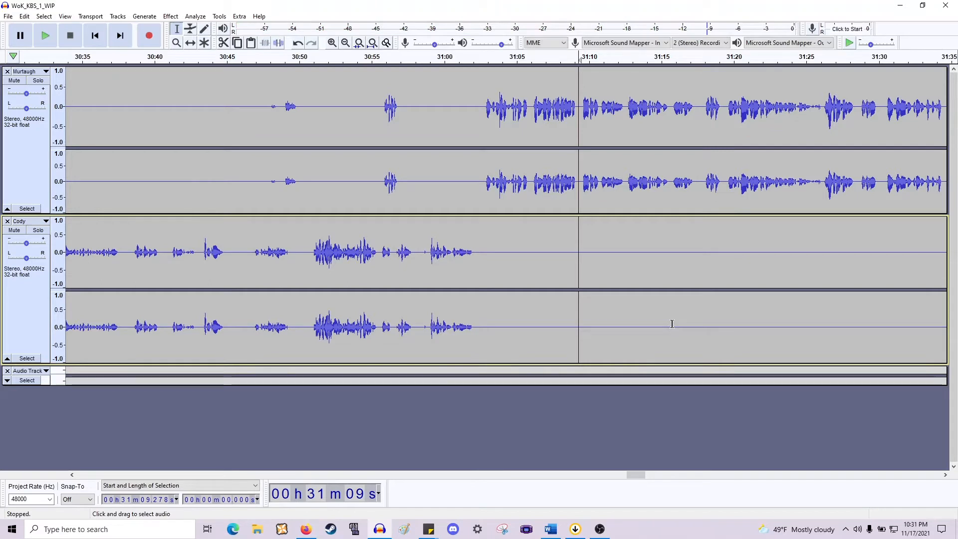
{"action": "key", "text": "shift+Down"}
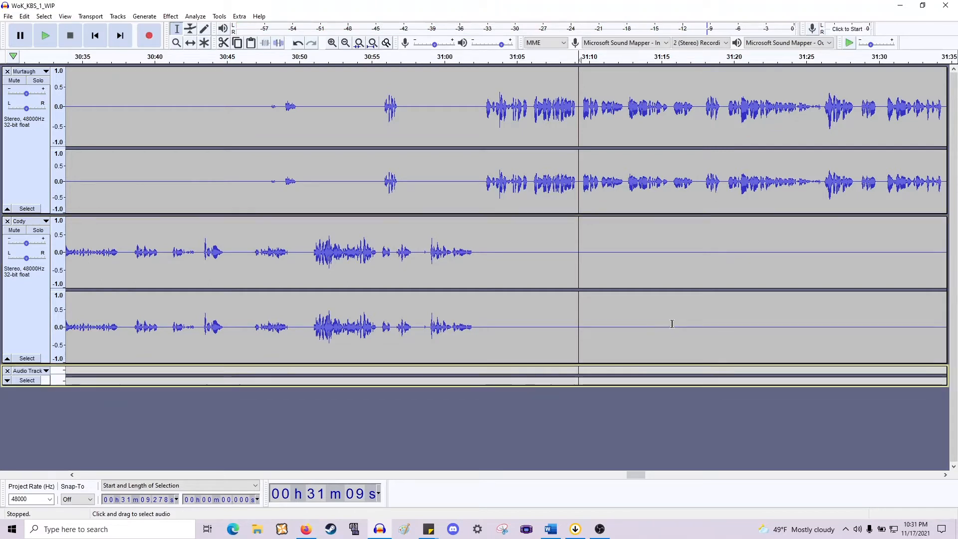
{"action": "key", "text": "shift+Up"}
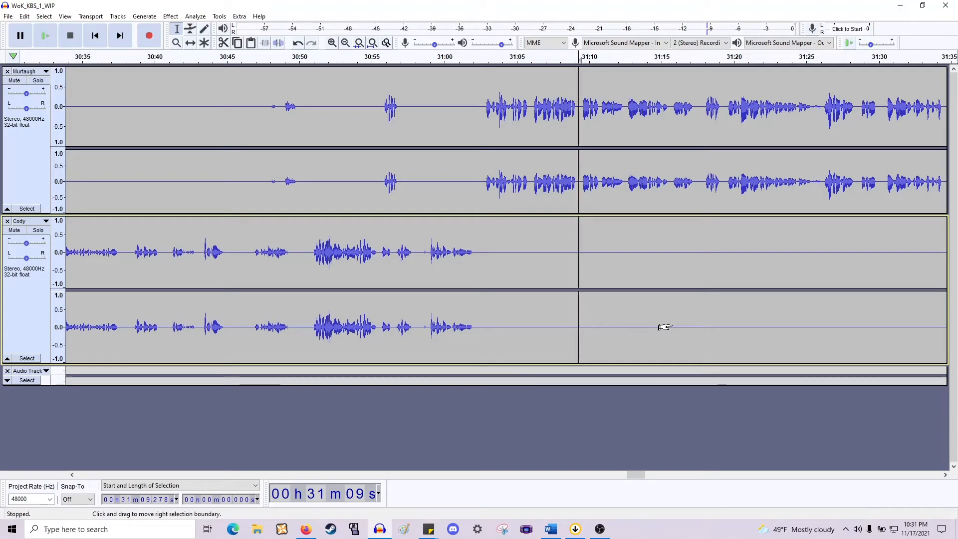
Listen to the first track's speech from about 31:26, and replay from about 31:17.5 through the second speaker's reply near 31:52.
{"action": "scroll", "coordinate": [674, 309], "scroll_direction": "right", "scroll_amount": 5}
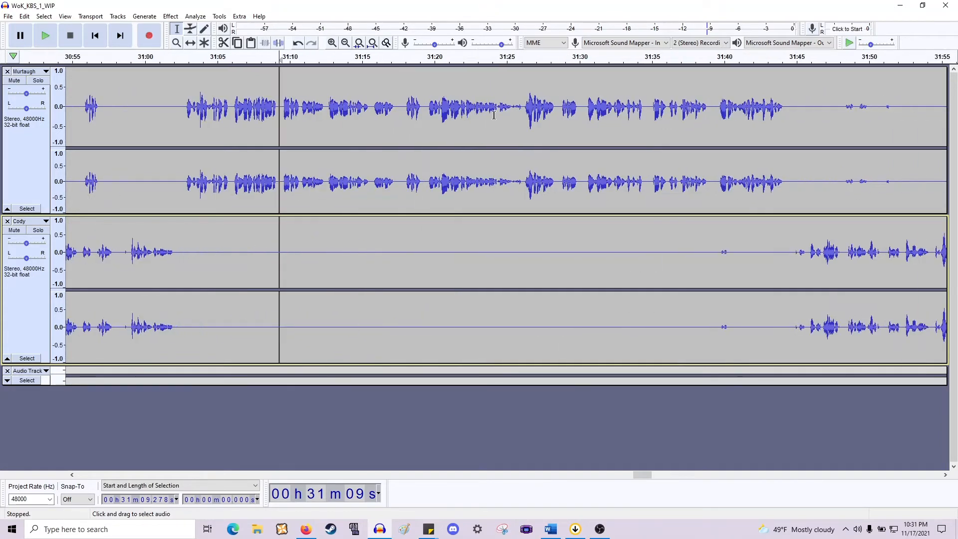
{"action": "left_click", "coordinate": [524, 181]}
{"action": "key", "text": "space"}
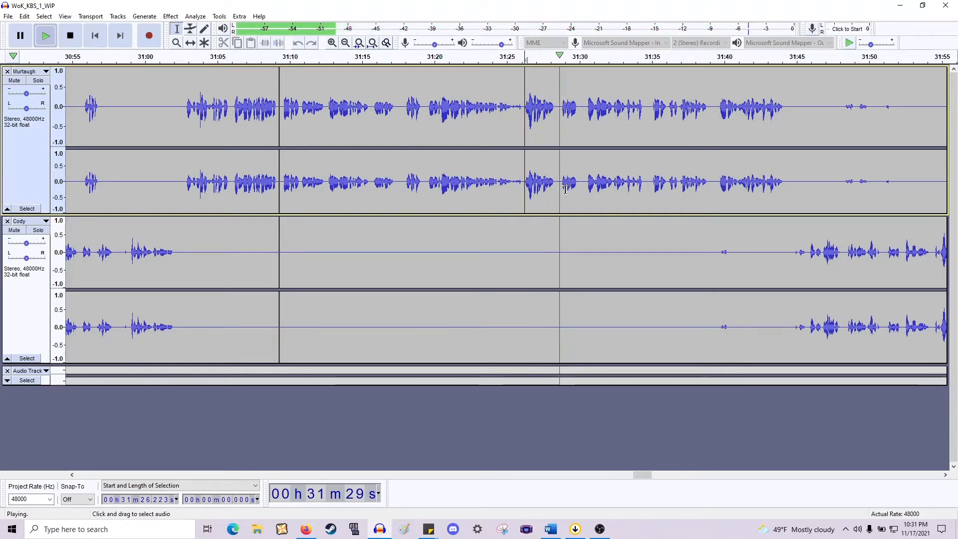
{"action": "left_click", "coordinate": [399, 183]}
{"action": "key", "text": "space"}
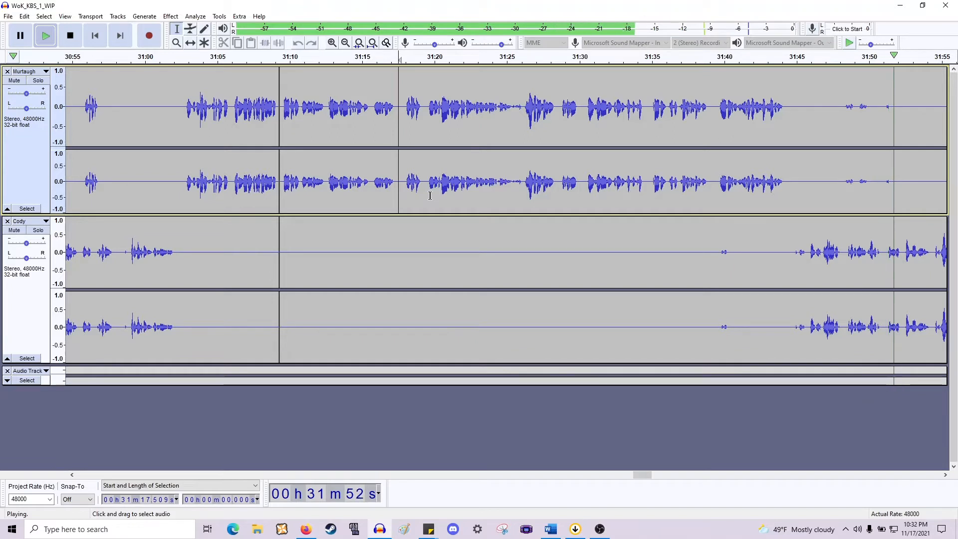
{"action": "key", "text": "space"}
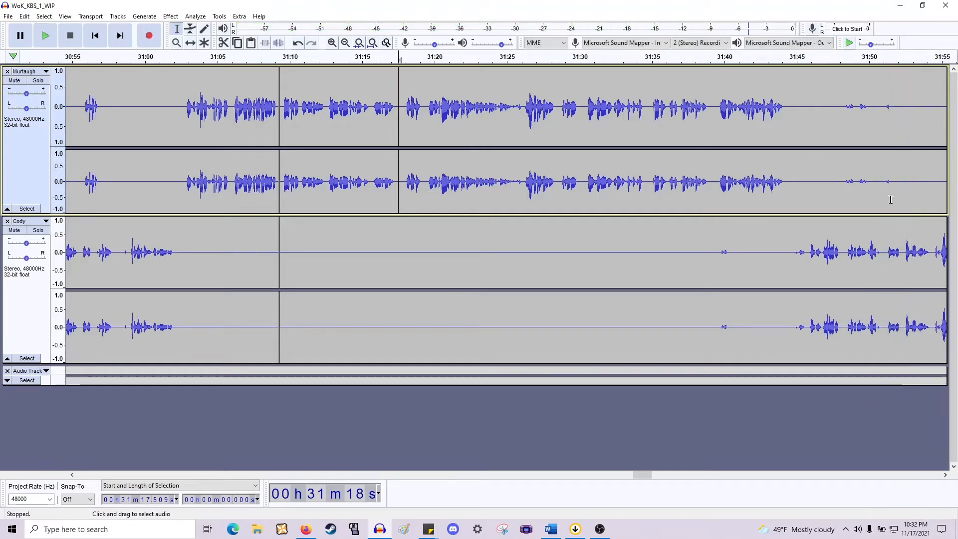
Silence stray noises in the first track at about 31:45.9–31:52.7 and 31:55.4–32:25.2, and in the second at 31:38.4–31:42.8.
{"action": "left_click_drag", "start_coordinate": [909, 197], "coordinate": [810, 195]}
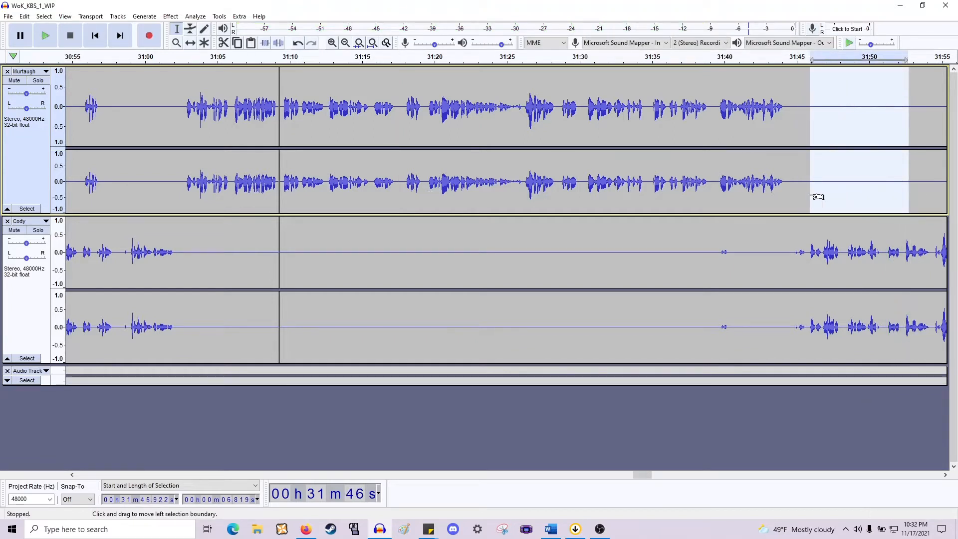
{"action": "left_click_drag", "start_coordinate": [763, 235], "coordinate": [701, 260]}
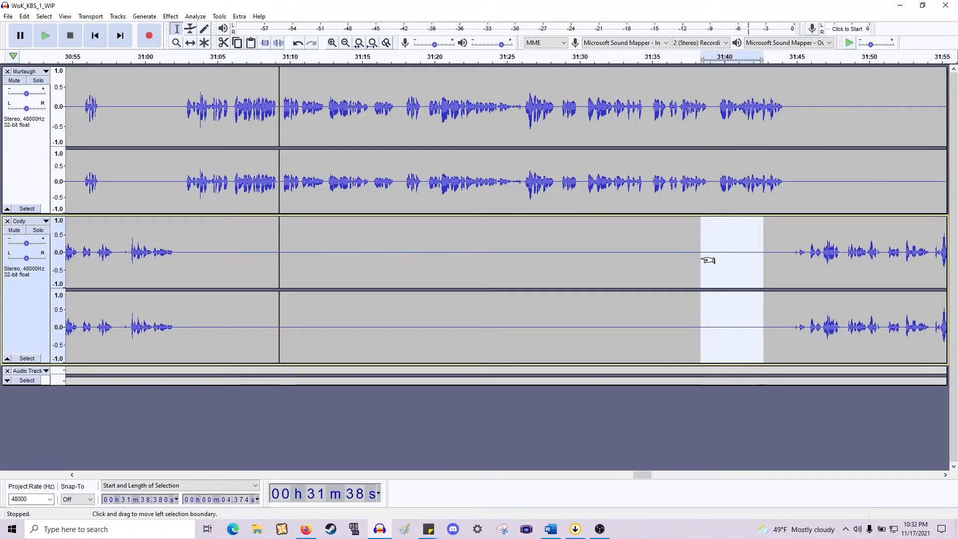
{"action": "scroll", "coordinate": [708, 260], "scroll_direction": "right", "scroll_amount": 10}
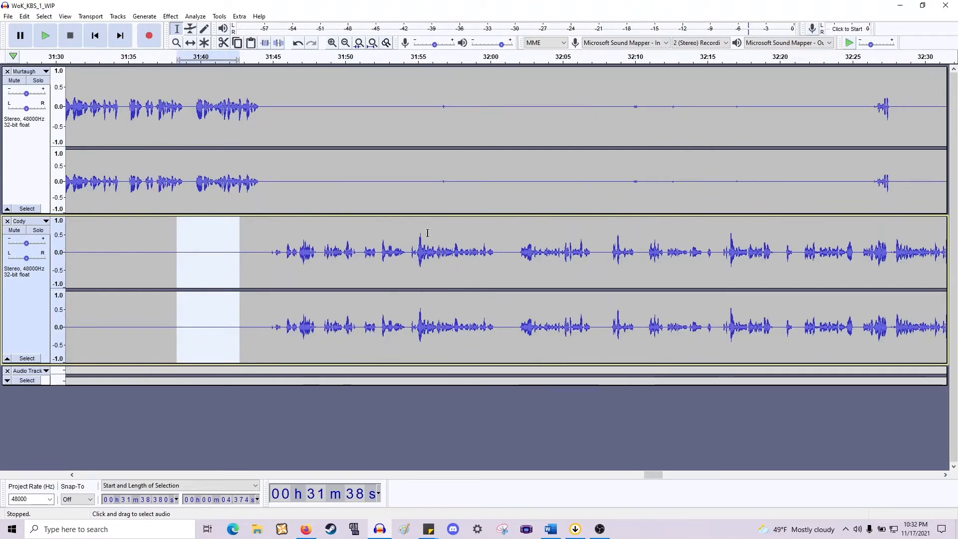
{"action": "left_click", "coordinate": [439, 181]}
{"action": "left_click_drag", "start_coordinate": [423, 180], "coordinate": [854, 186]}
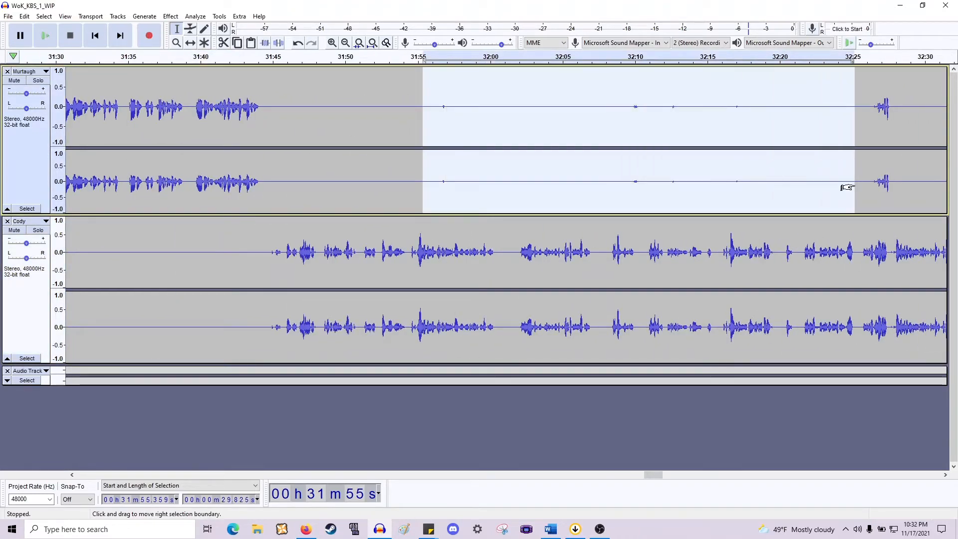
Listen to the second track's speech from about 31:54.9 to 32:09.
{"action": "left_click", "coordinate": [417, 252]}
{"action": "key", "text": "space"}
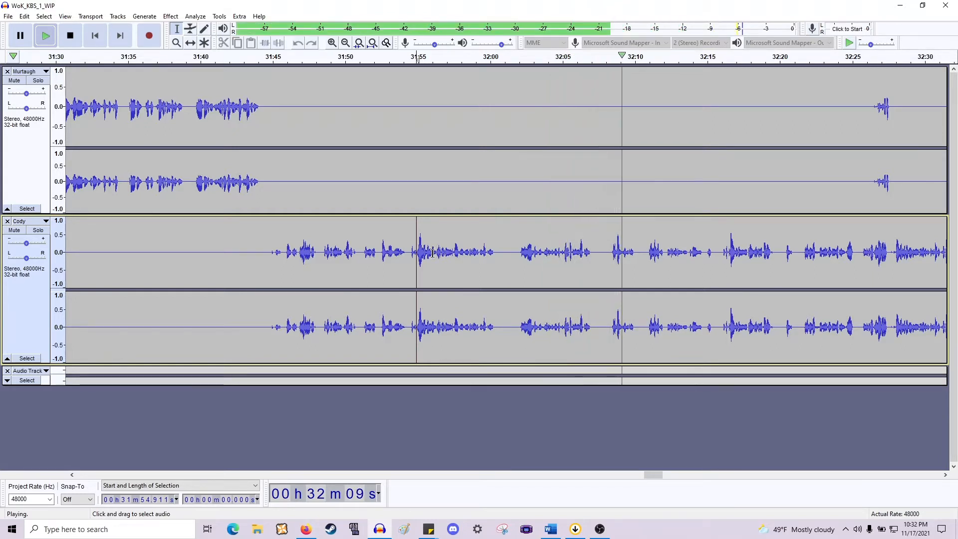
{"action": "key", "text": "space"}
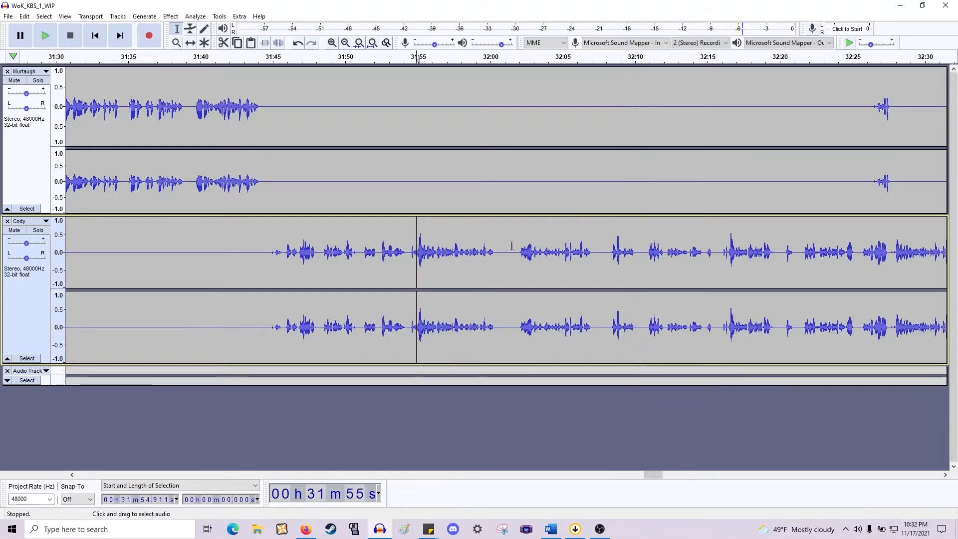
Delete three pauses from both tracks: about 1.2 s at 32:00.6, 1 s at 32:06.1 and 0.5 s at 32:08.0.
{"action": "left_click_drag", "start_coordinate": [498, 251], "coordinate": [515, 151]}
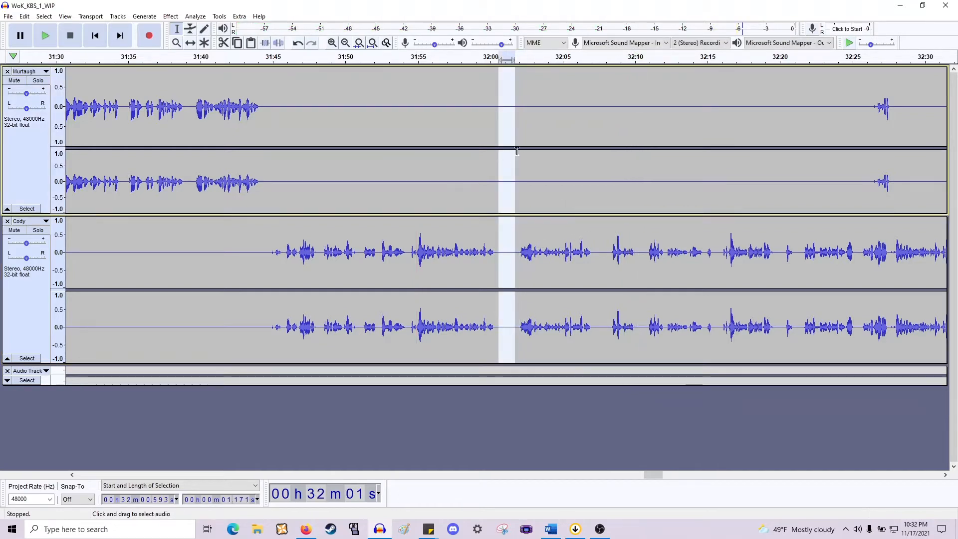
{"action": "key", "text": "Delete"}
{"action": "mouse_move", "coordinate": [578, 174]}
{"action": "left_mouse_down"}
{"action": "mouse_move", "coordinate": [594, 172]}
{"action": "mouse_move", "coordinate": [584, 176]}
{"action": "left_mouse_up"}
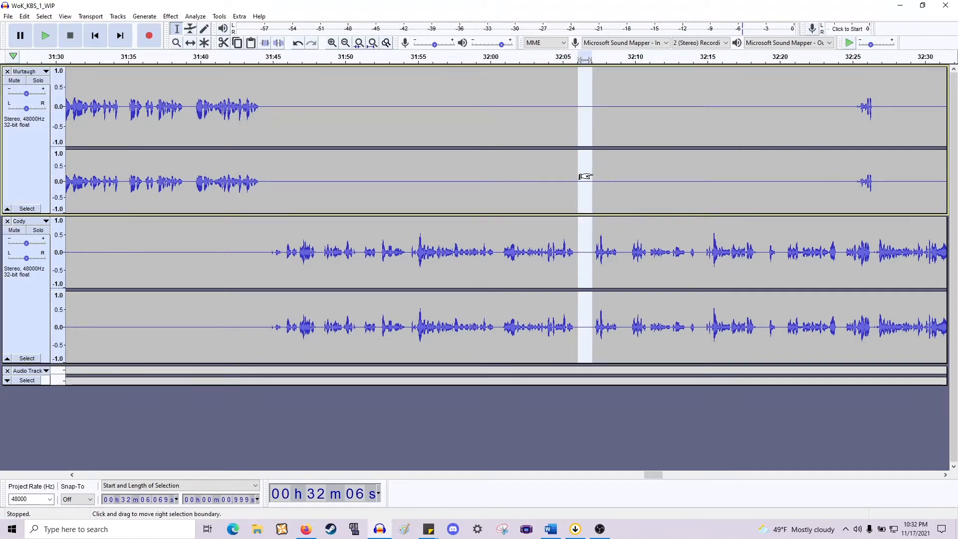
{"action": "key", "text": "Delete"}
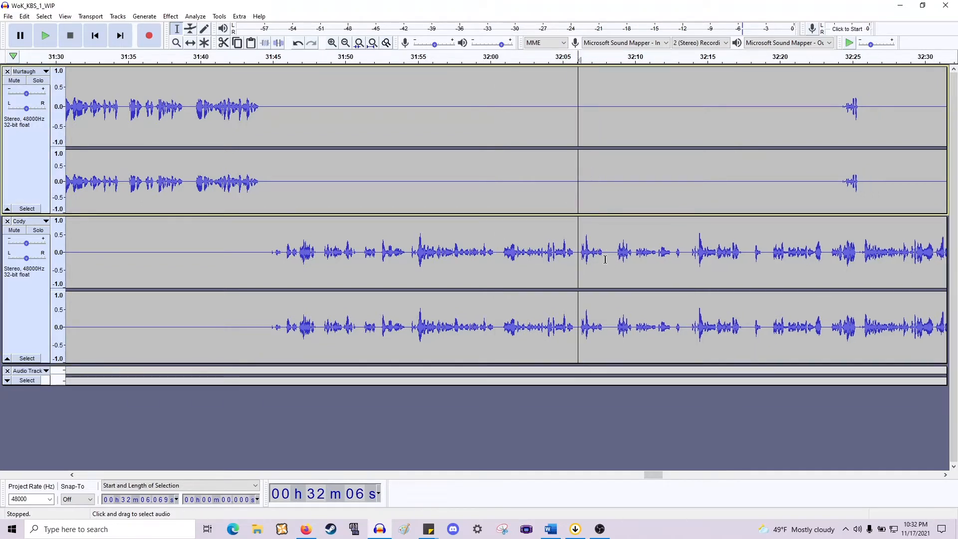
{"action": "left_click_drag", "start_coordinate": [606, 186], "coordinate": [613, 175]}
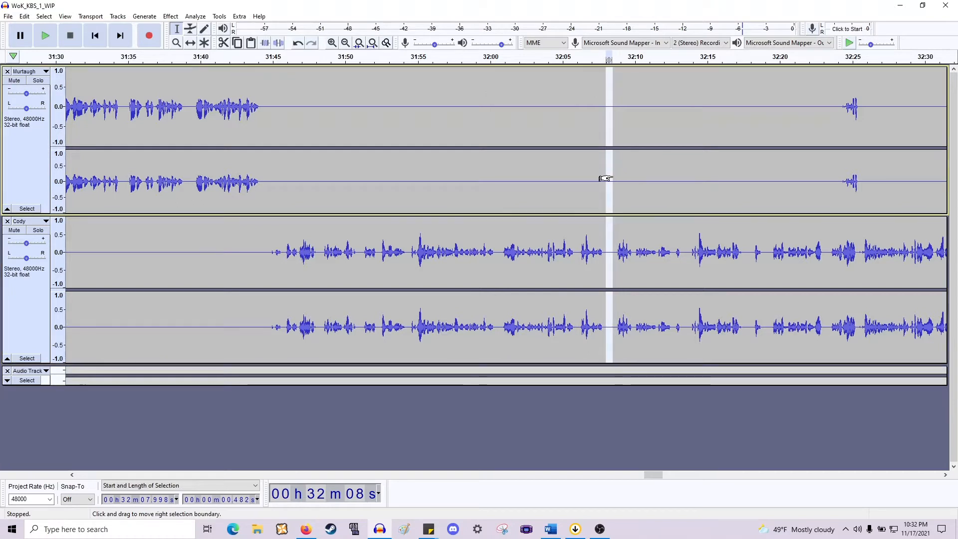
{"action": "key", "text": "Delete"}
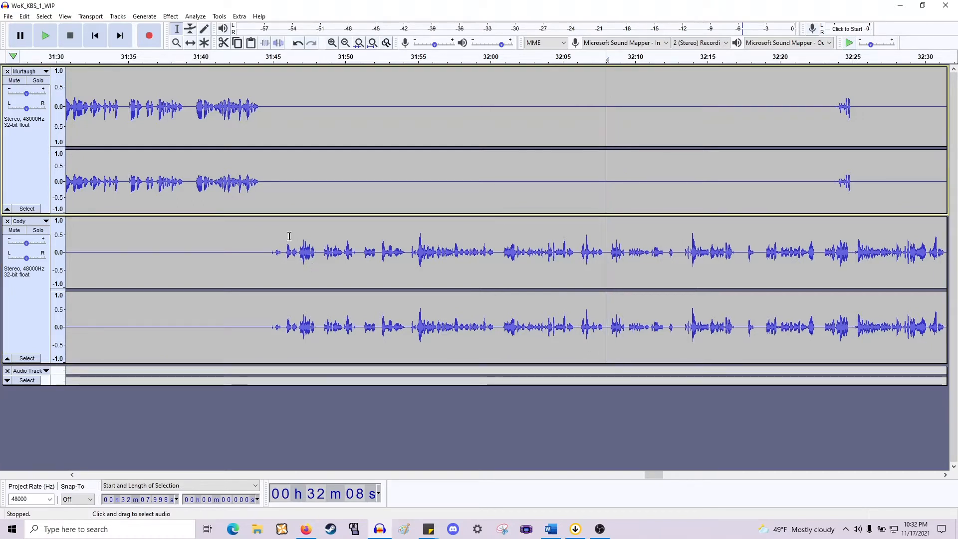
Silence the second track's faint noise just before its speech, from about 31:42.9 to 31:45.1.
{"action": "scroll", "coordinate": [288, 239], "scroll_direction": "left", "scroll_amount": 4}
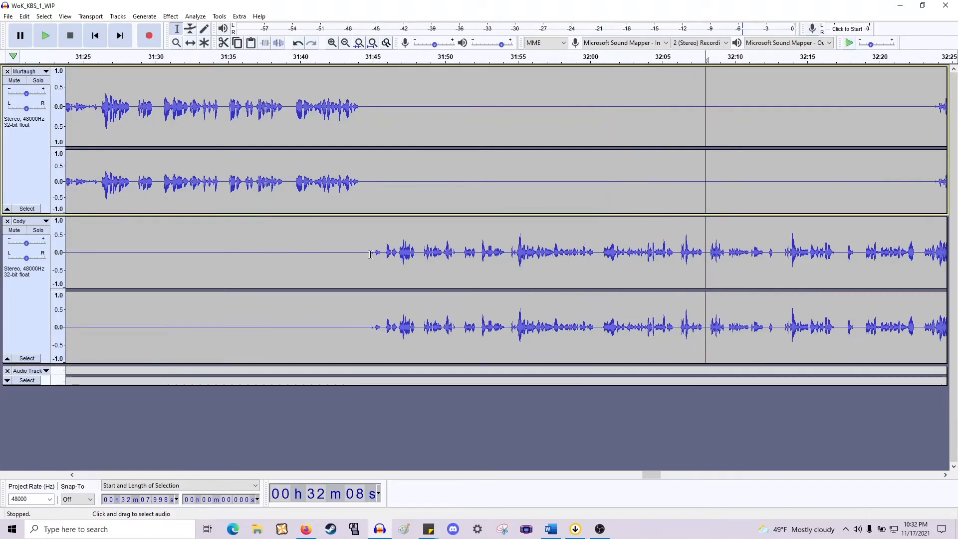
{"action": "left_click_drag", "start_coordinate": [374, 254], "coordinate": [341, 258]}
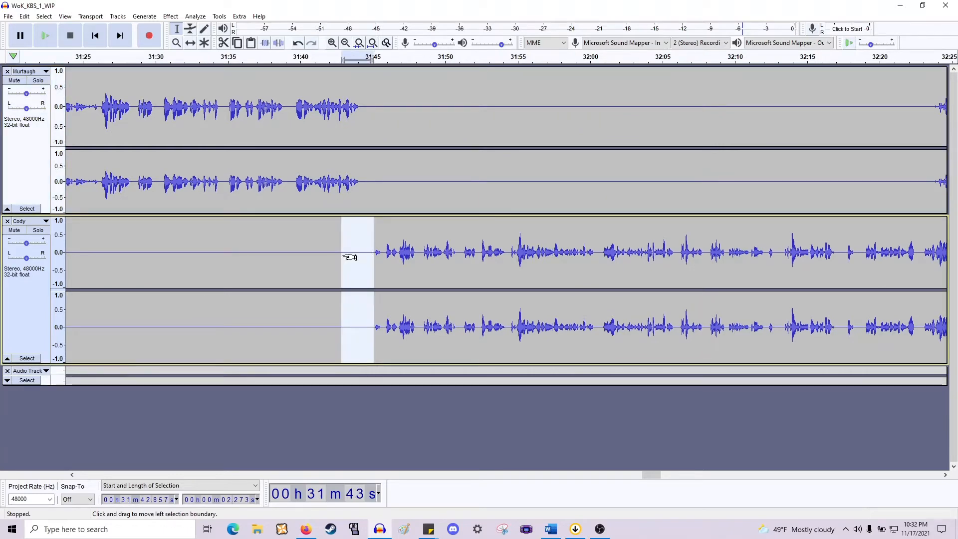
{"action": "left_click", "coordinate": [516, 247]}
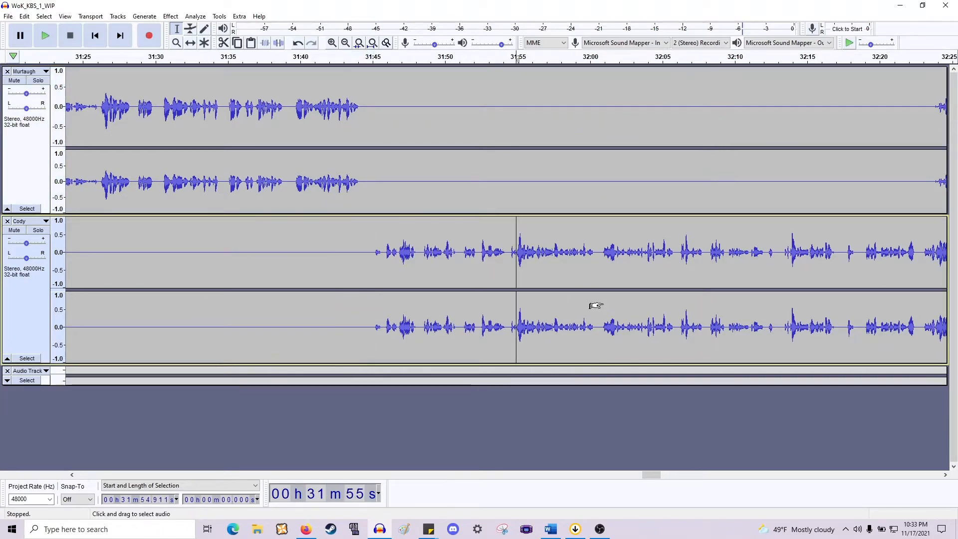
Listen to the second track from about 32:00.9, and delete the stray sound at about 32:17.1–32:18.6 from both tracks.
{"action": "scroll", "coordinate": [595, 305], "scroll_direction": "right", "scroll_amount": 4}
{"action": "scroll", "coordinate": [573, 304], "scroll_direction": "right", "scroll_amount": 4}
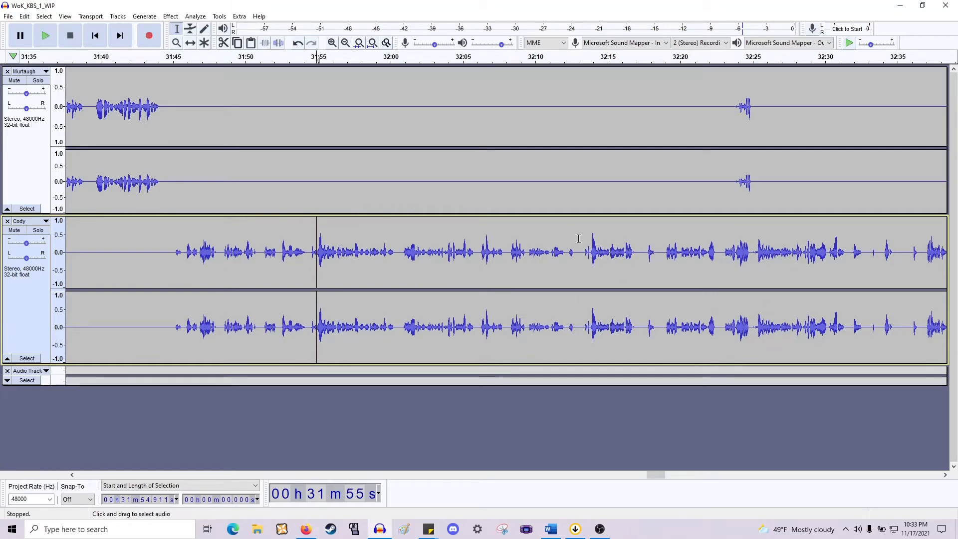
{"action": "scroll", "coordinate": [572, 242], "scroll_direction": "right", "scroll_amount": 2}
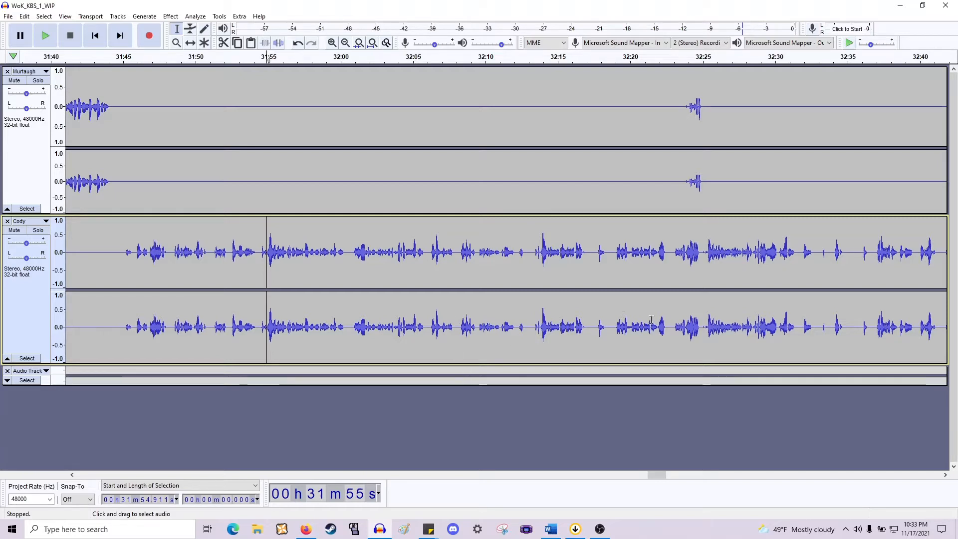
{"action": "left_click", "coordinate": [354, 252]}
{"action": "key", "text": "space"}
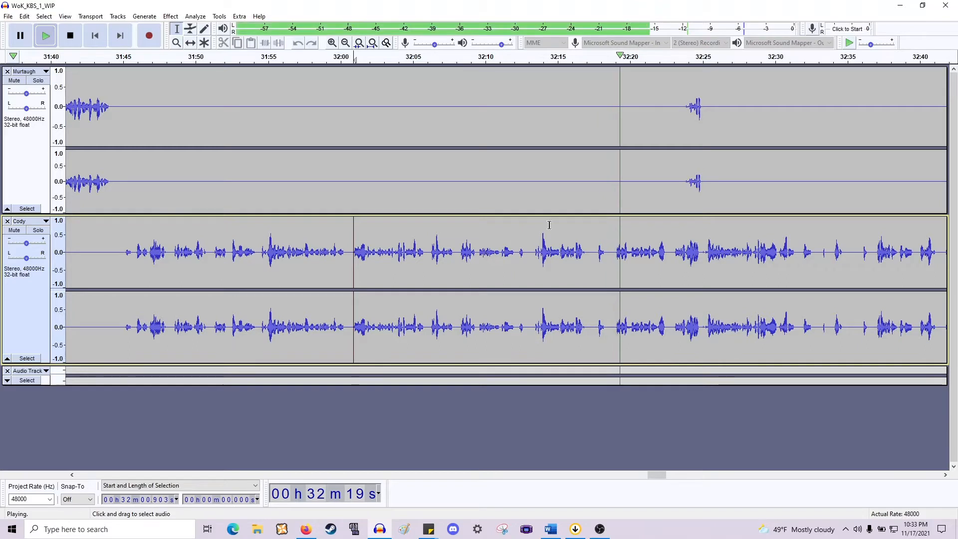
{"action": "key", "text": "space"}
{"action": "left_click_drag", "start_coordinate": [589, 180], "coordinate": [609, 161]}
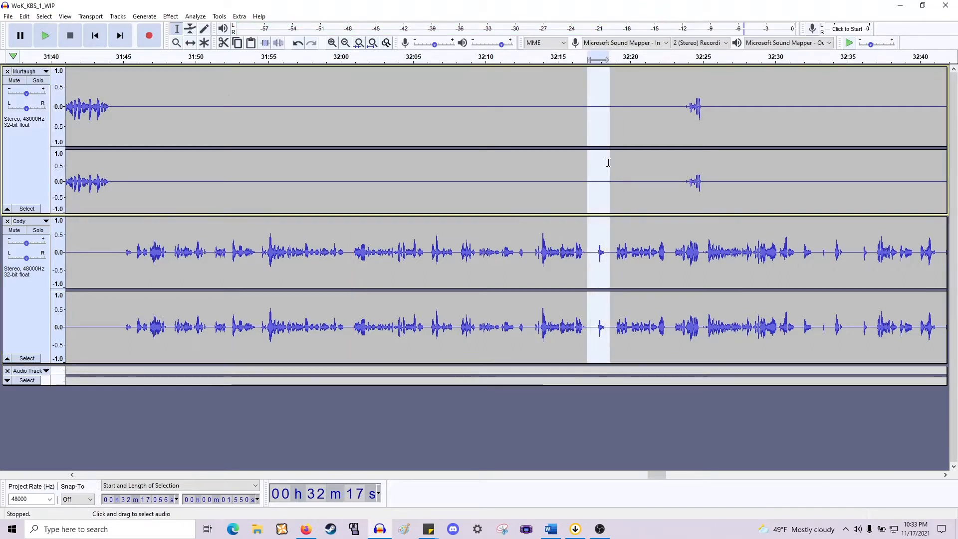
{"action": "key", "text": "Delete"}
Play from the cut at about 32:17.1 through 32:34, examining the second track's speech and pauses up close.
{"action": "key", "text": "space"}
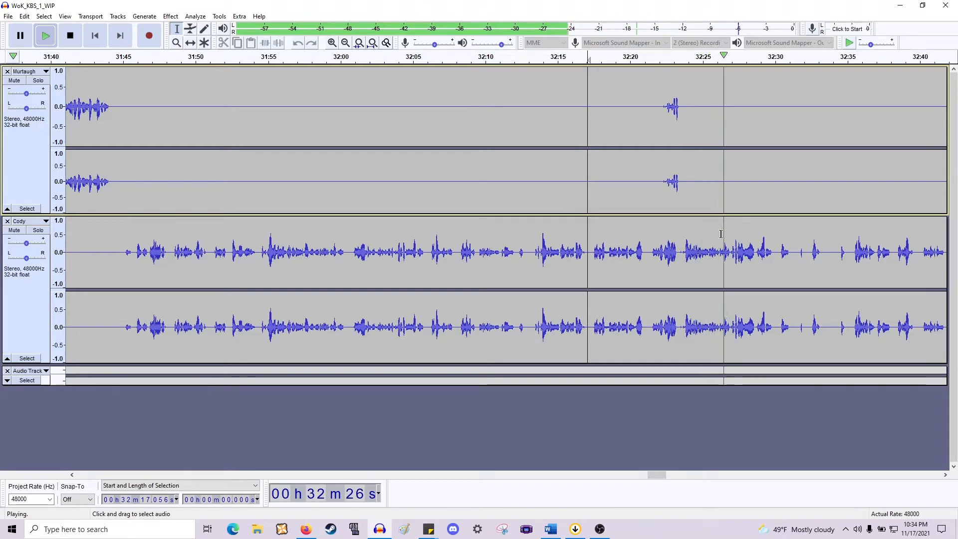
{"action": "scroll", "coordinate": [693, 248], "scroll_direction": "up", "scroll_amount": 2}
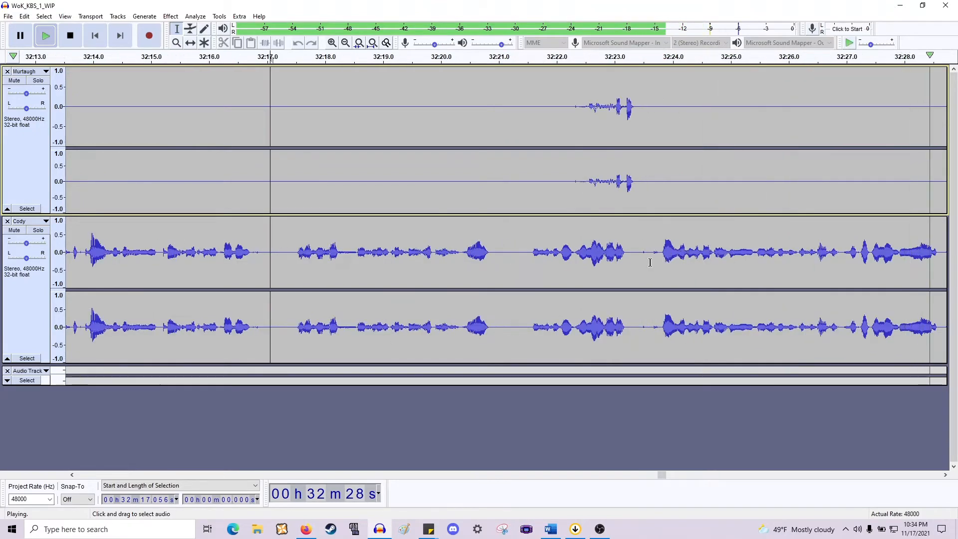
{"action": "left_click_drag", "start_coordinate": [649, 262], "coordinate": [635, 269]}
{"action": "left_click", "coordinate": [247, 263]}
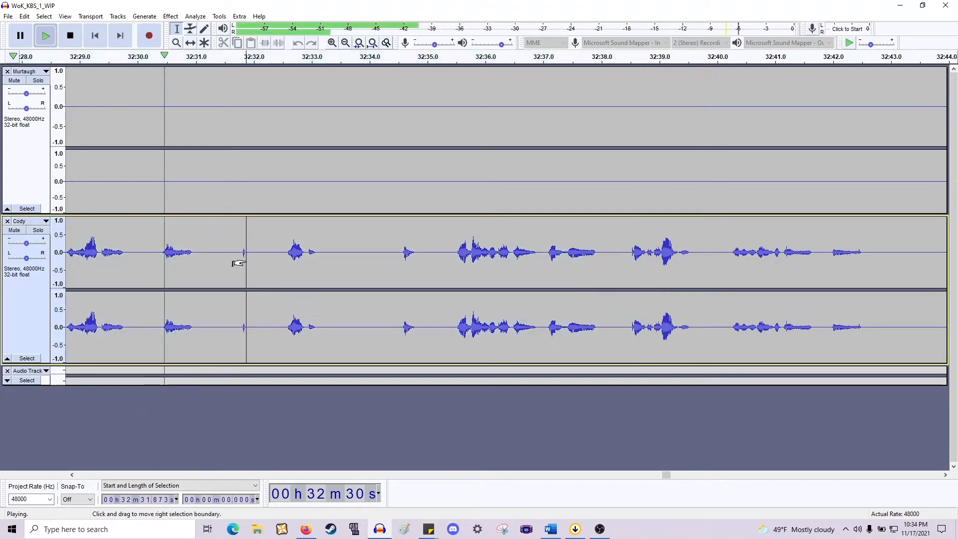
{"action": "scroll", "coordinate": [246, 263], "scroll_direction": "down", "scroll_amount": 1}
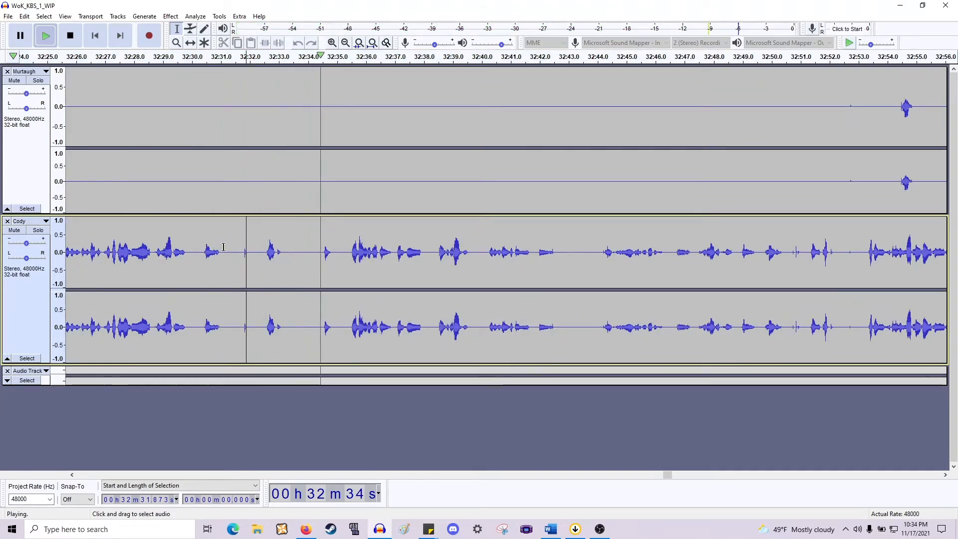
{"action": "key", "text": "space"}
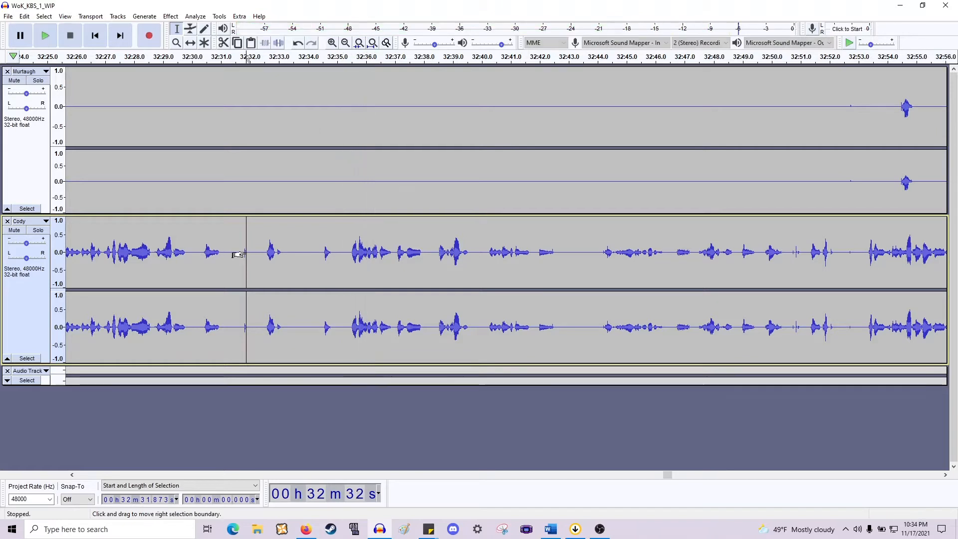
Delete about 2.7 s at 32:29.8, and about 2.2 s at 32:30.6, from both tracks.
{"action": "left_click_drag", "start_coordinate": [264, 253], "coordinate": [189, 192]}
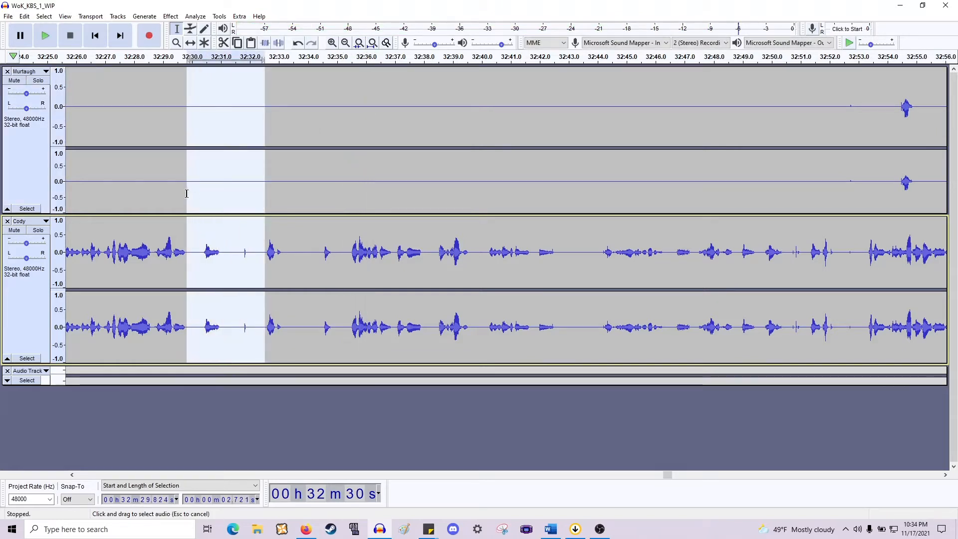
{"action": "key", "text": "Delete"}
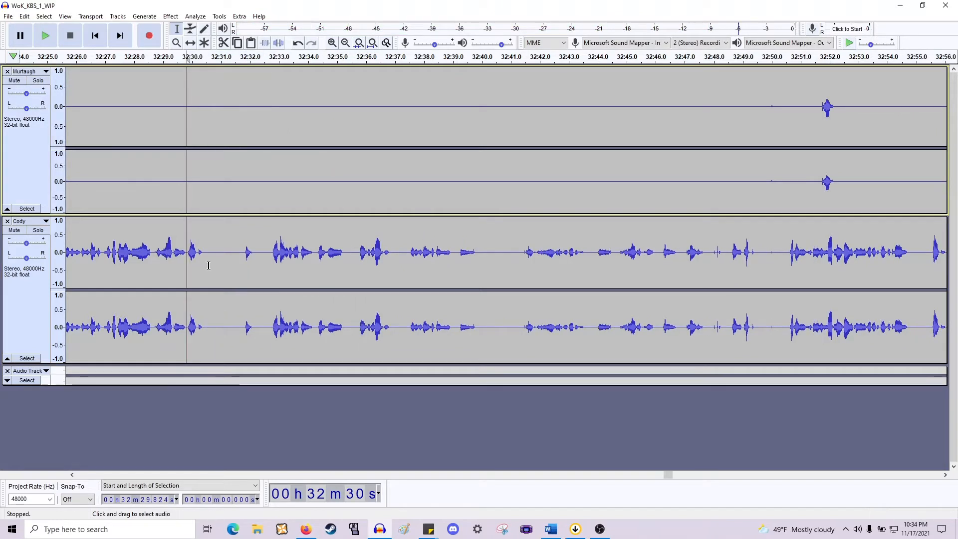
{"action": "left_click_drag", "start_coordinate": [208, 266], "coordinate": [271, 131]}
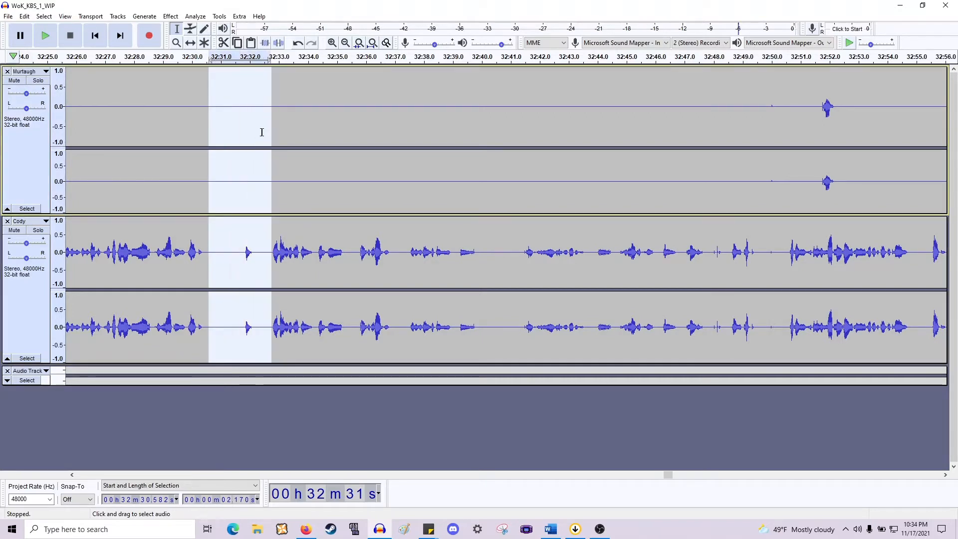
{"action": "key", "text": "Delete"}
Listen from the cut at about 32:30.6 to 32:50, and recheck the second track from about 32:39.2 and 32:36.7.
{"action": "key", "text": "space"}
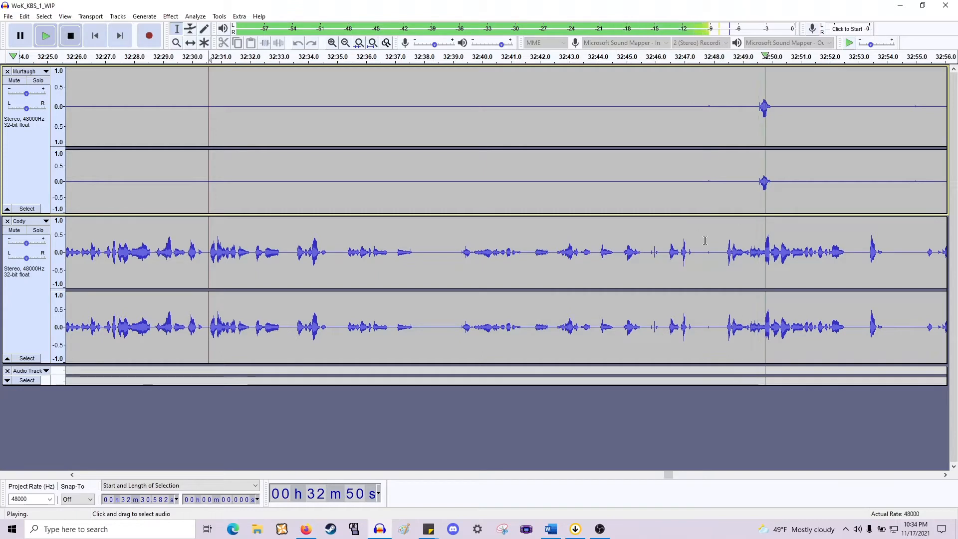
{"action": "key", "text": "space"}
{"action": "left_click", "coordinate": [459, 257]}
{"action": "key", "text": "space"}
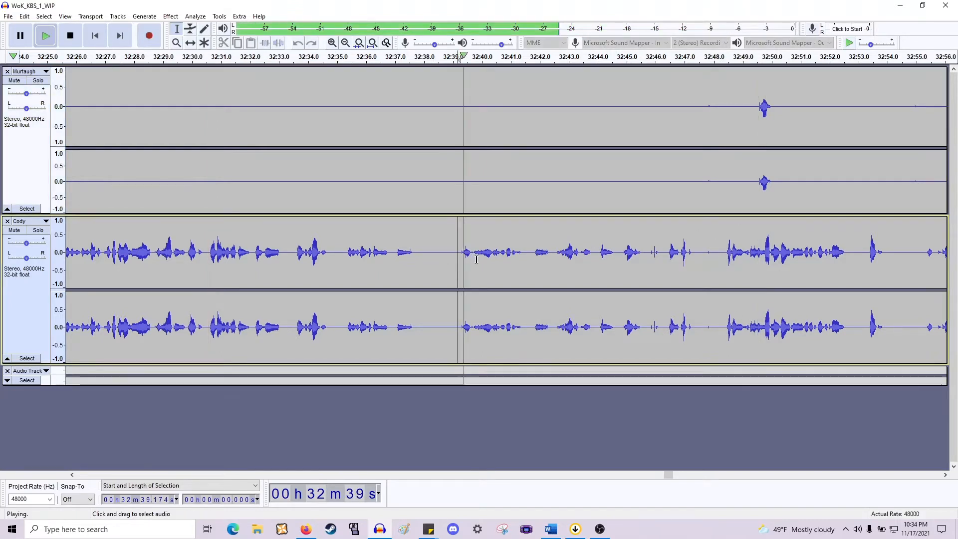
{"action": "left_click", "coordinate": [388, 257]}
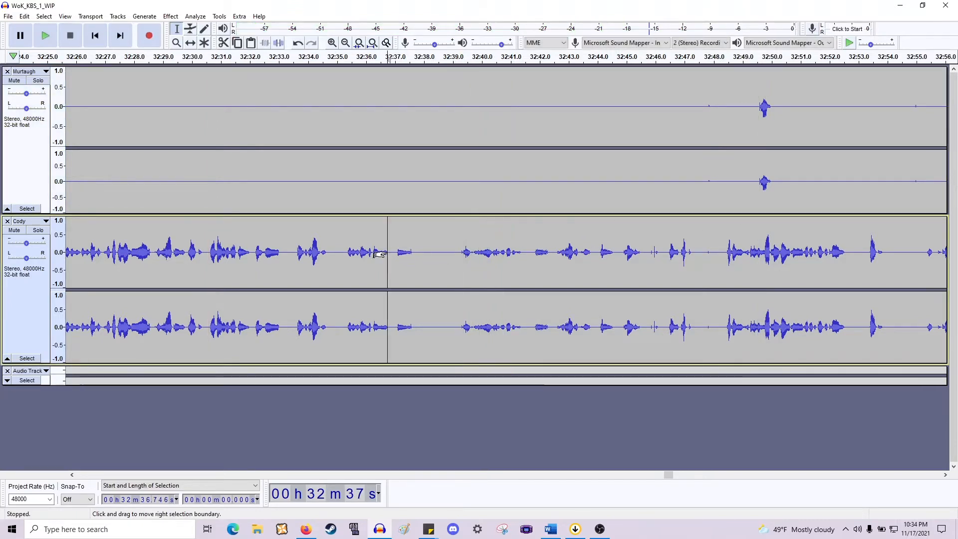
{"action": "key", "text": "space"}
{"action": "key", "text": "space"}
Delete the passage from about 32:37.8 to 32:48.3 from both tracks and play back from the join.
{"action": "left_click_drag", "start_coordinate": [418, 257], "coordinate": [721, 170]}
{"action": "key", "text": "Delete"}
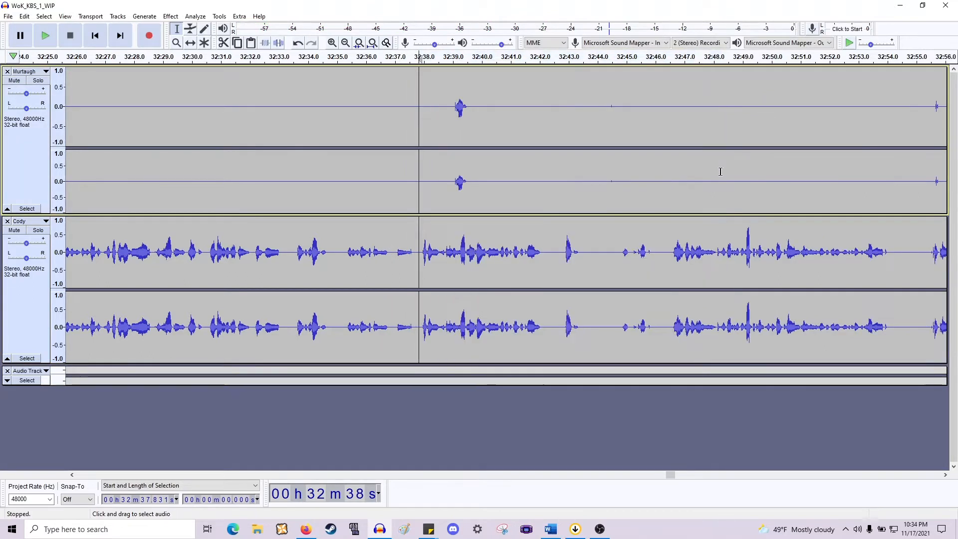
{"action": "key", "text": "space"}
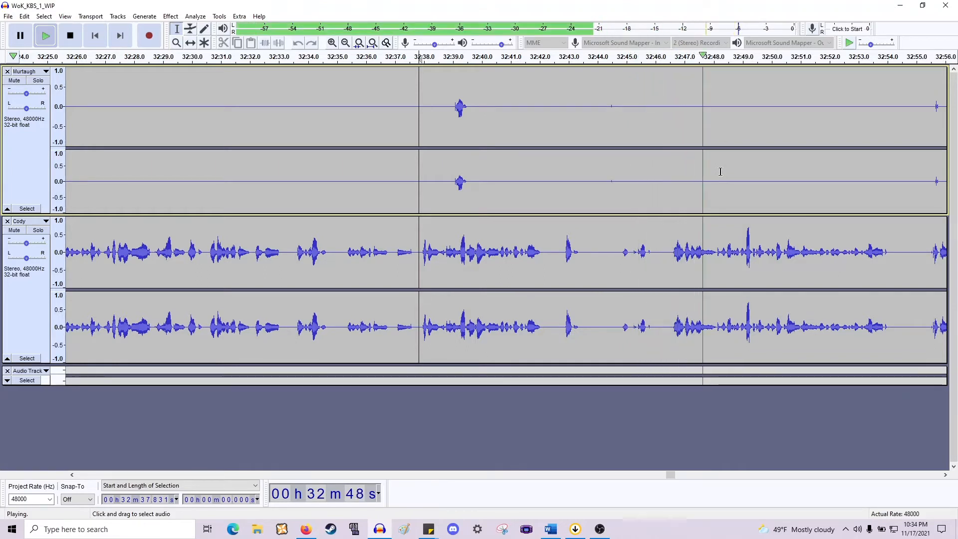
Delete about 1.3 s at 32:43.5, and about 0.7 s at 32:42.1, from both tracks.
{"action": "left_click", "coordinate": [583, 255]}
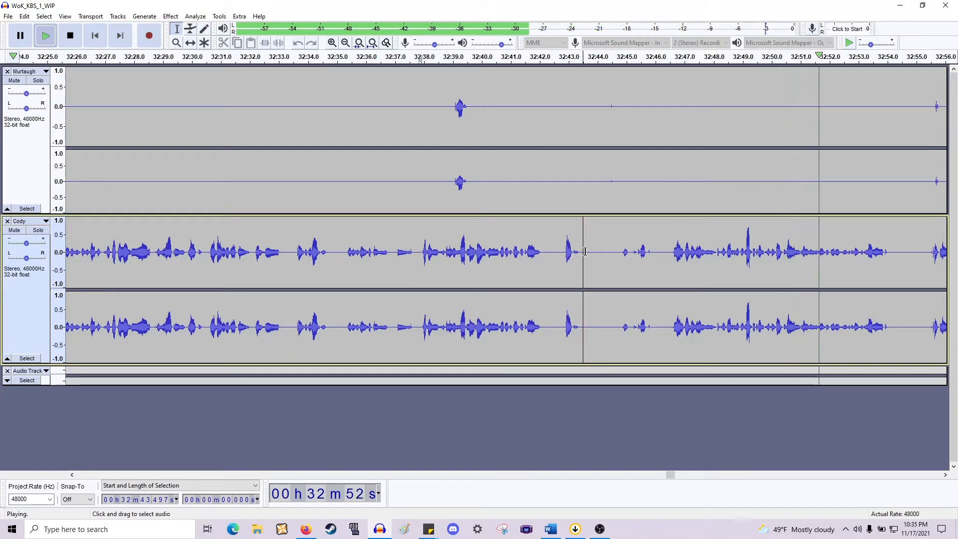
{"action": "key", "text": "space"}
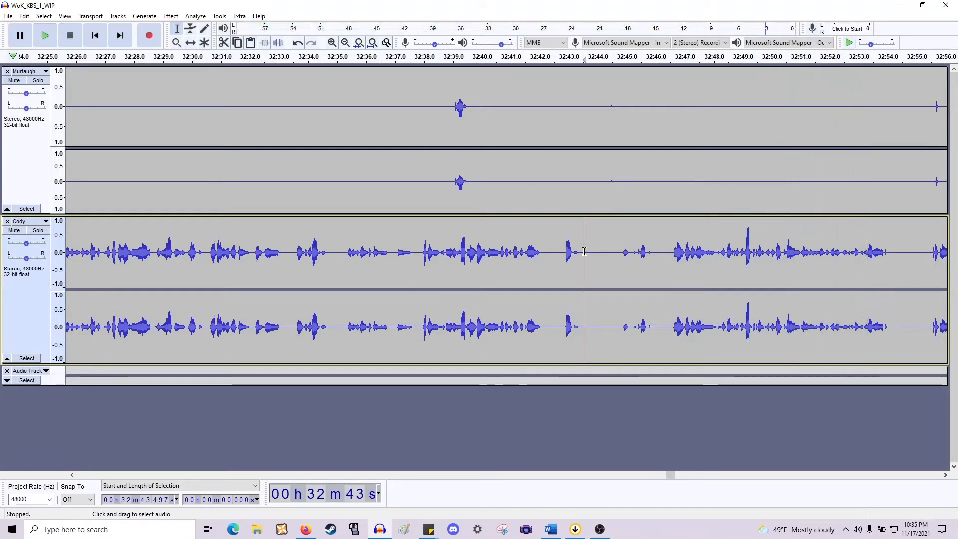
{"action": "left_click_drag", "start_coordinate": [576, 254], "coordinate": [612, 144]}
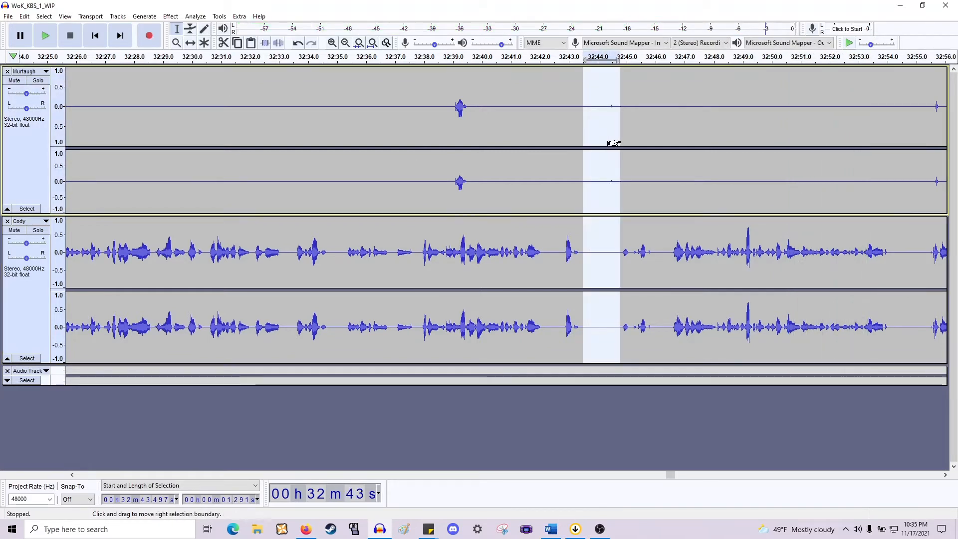
{"action": "key", "text": "Delete"}
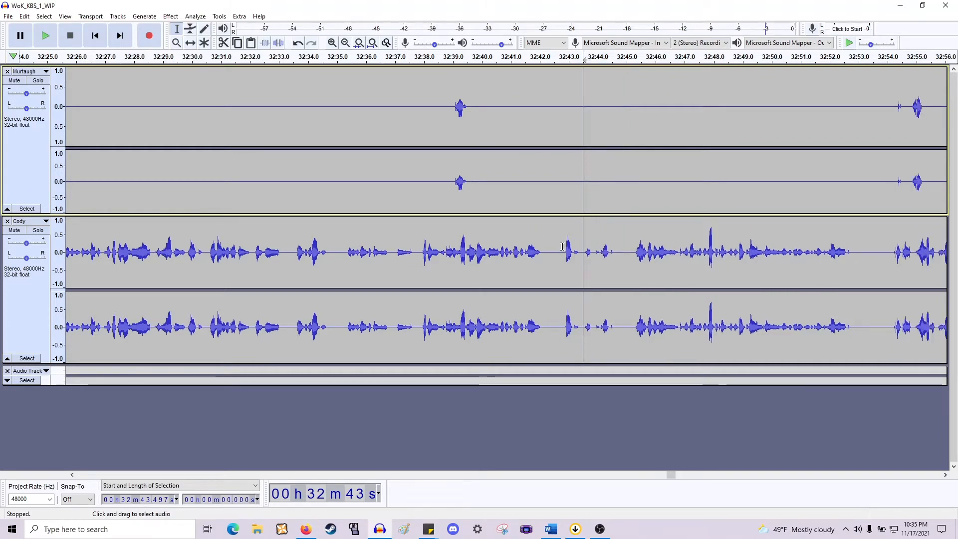
{"action": "left_click_drag", "start_coordinate": [563, 247], "coordinate": [542, 158]}
{"action": "key", "text": "Delete"}
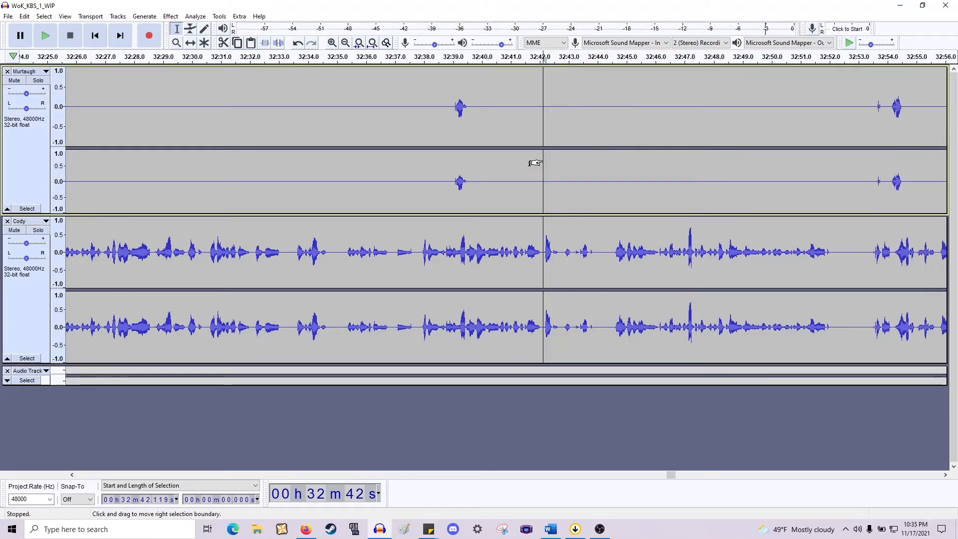
Delete about 0.7 s at 32:43.9 from both tracks and play back from the join to about 32:53.
{"action": "left_click_drag", "start_coordinate": [614, 233], "coordinate": [593, 162]}
{"action": "key", "text": "Delete"}
{"action": "key", "text": "space"}
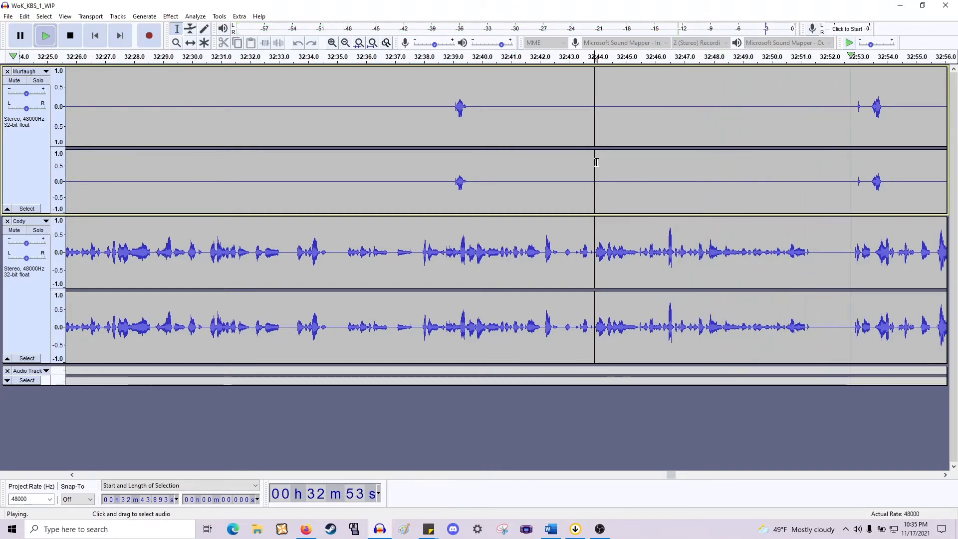
{"action": "key", "text": "space"}
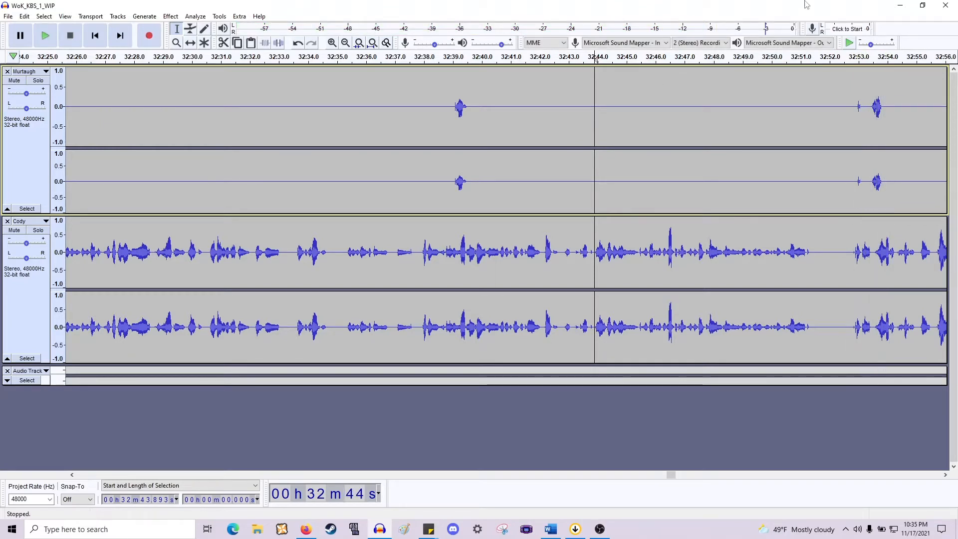
Silence about 1.9 s of the first track at 32:52.5, and delete about 1.4 s at 32:51.5 from both tracks, playing from the join.
{"action": "left_click_drag", "start_coordinate": [897, 178], "coordinate": [842, 184]}
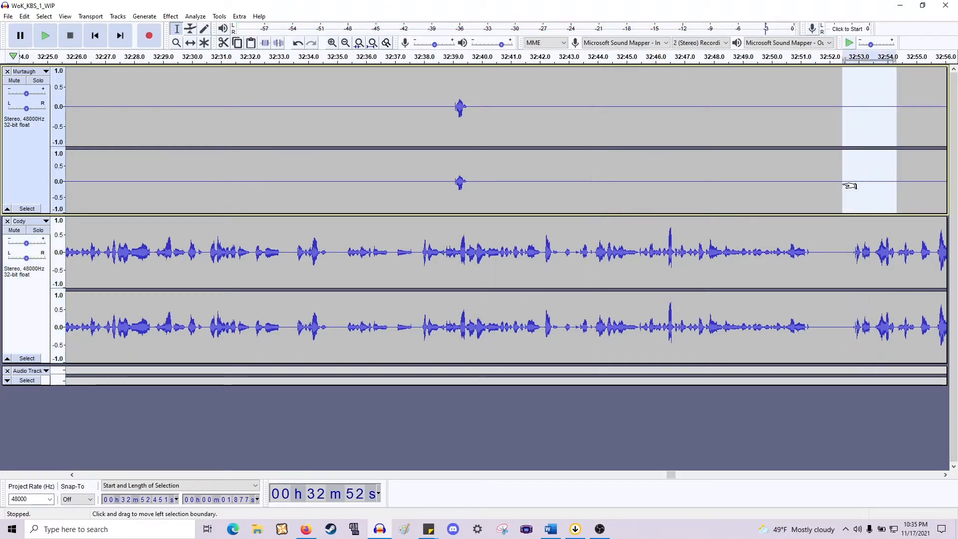
{"action": "left_click_drag", "start_coordinate": [852, 238], "coordinate": [813, 165]}
{"action": "key", "text": "Delete"}
{"action": "key", "text": "space"}
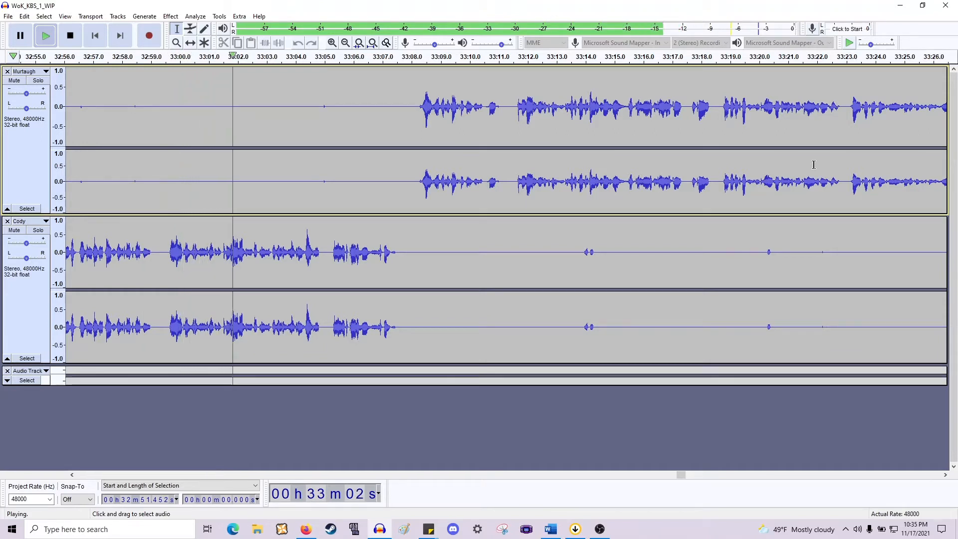
{"action": "key", "text": "space"}
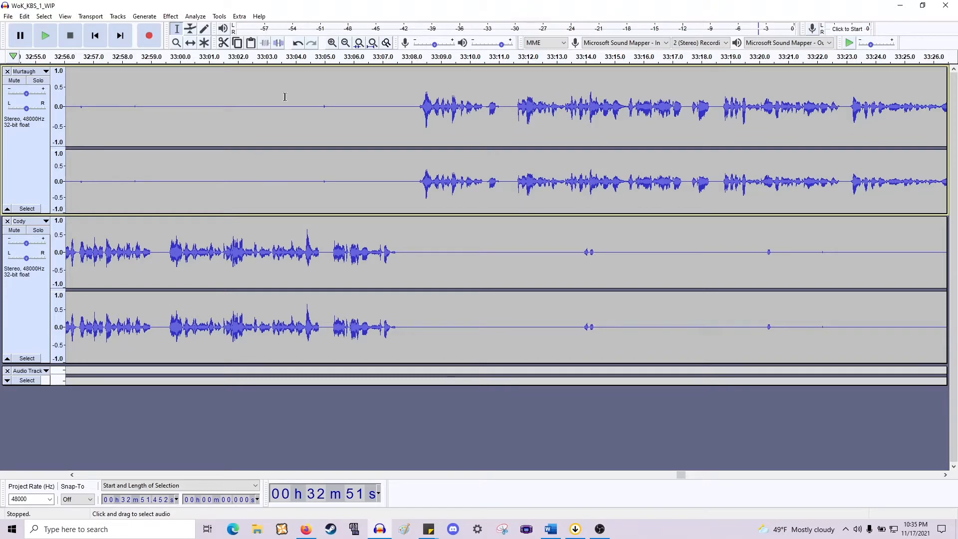
Silence the first track from about 32:39.9 to 33:06.3, and listen from about 33:05 through 33:52.
{"action": "scroll", "coordinate": [403, 142], "scroll_direction": "down", "scroll_amount": 1}
{"action": "left_click_drag", "start_coordinate": [382, 171], "coordinate": [212, 172]}
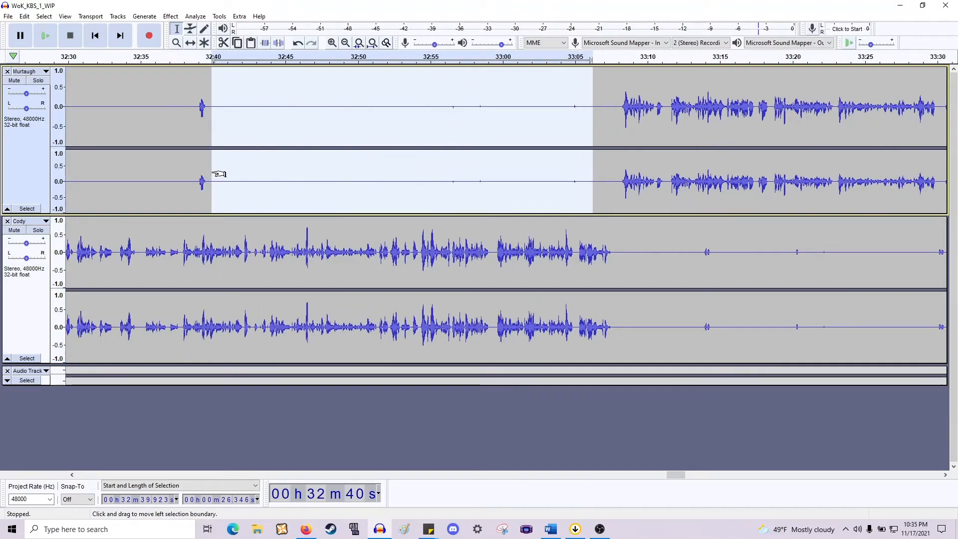
{"action": "left_click", "coordinate": [576, 258]}
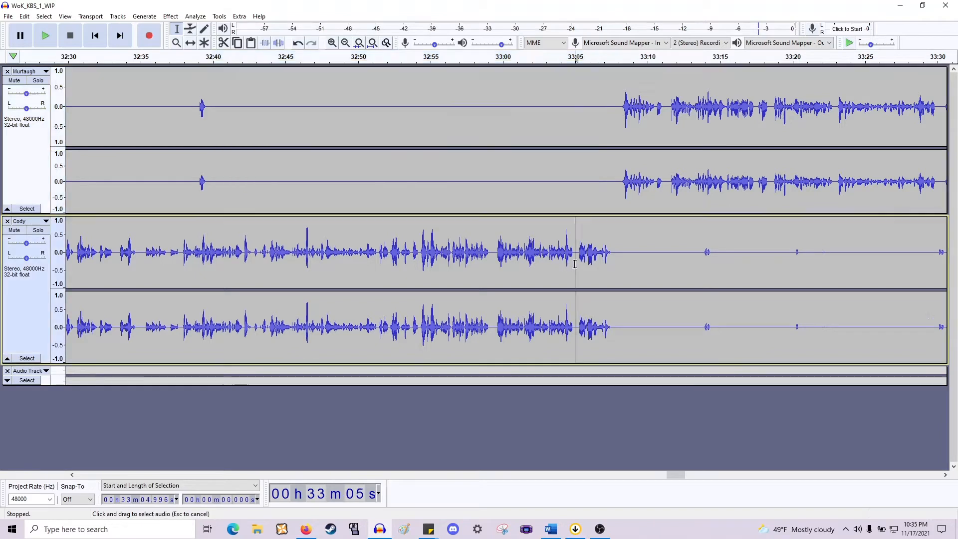
{"action": "key", "text": "space"}
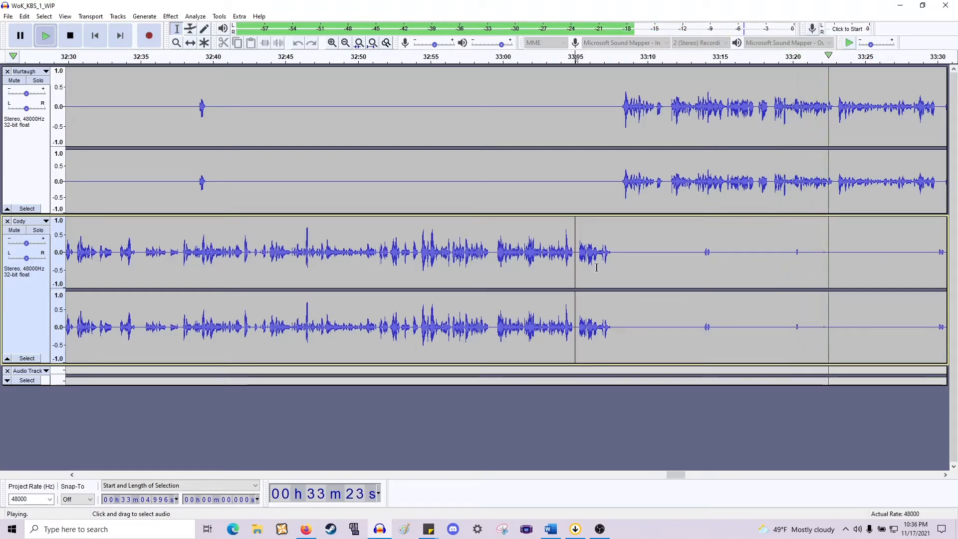
{"action": "scroll", "coordinate": [597, 268], "scroll_direction": "down", "scroll_amount": 1, "text": "ctrl"}
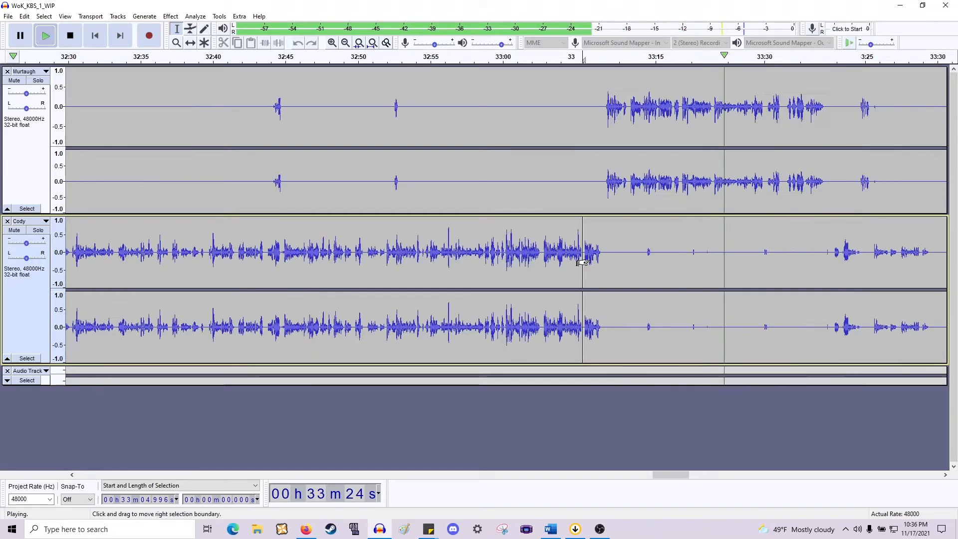
{"action": "scroll", "coordinate": [584, 263], "scroll_direction": "right", "scroll_amount": 3}
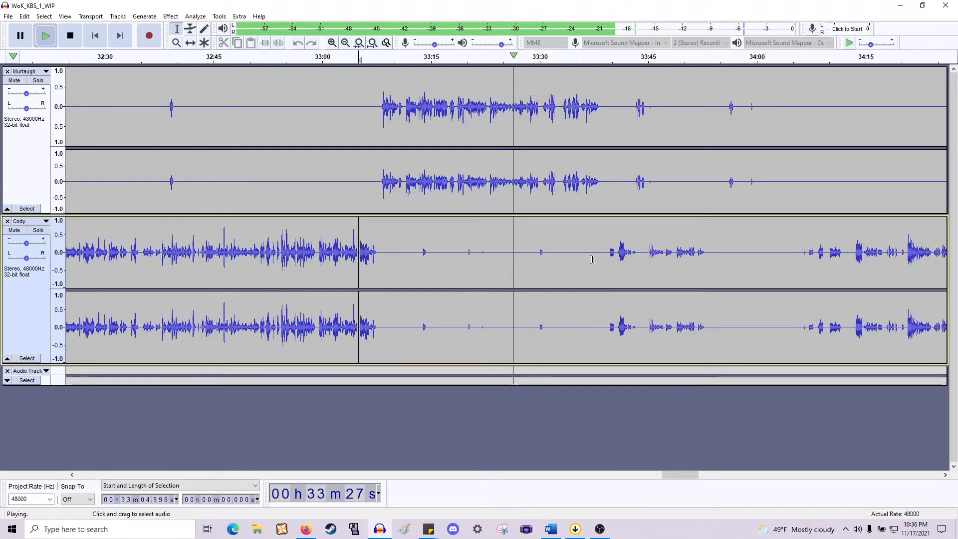
{"action": "scroll", "coordinate": [589, 261], "scroll_direction": "right", "scroll_amount": 2}
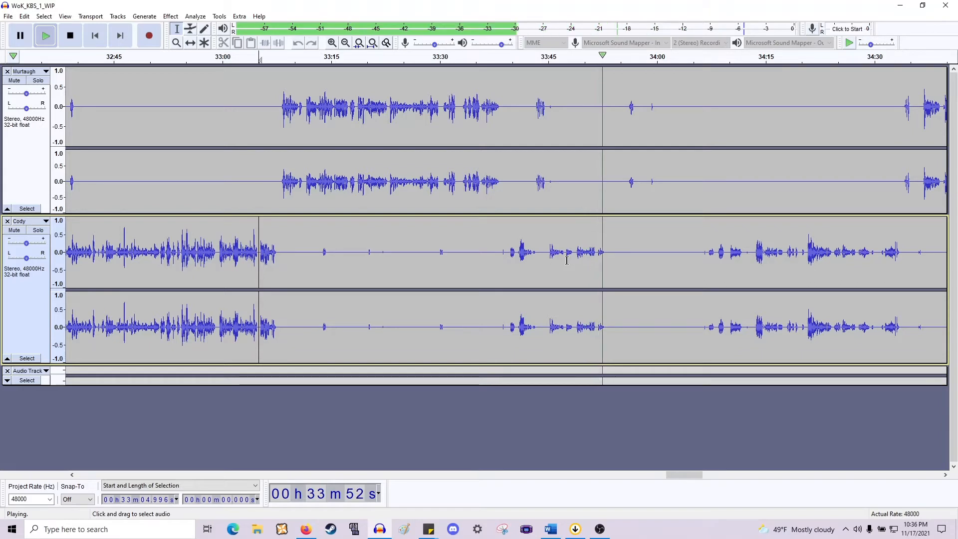
{"action": "key", "text": "space"}
Silence the first track from about 33:45.1 to 33:47.2 and the second from 33:36.2 to 33:39.7, and select the second's 33:17.7–33:28.2 stretch.
{"action": "scroll", "coordinate": [560, 190], "scroll_direction": "up", "scroll_amount": 1, "text": "ctrl"}
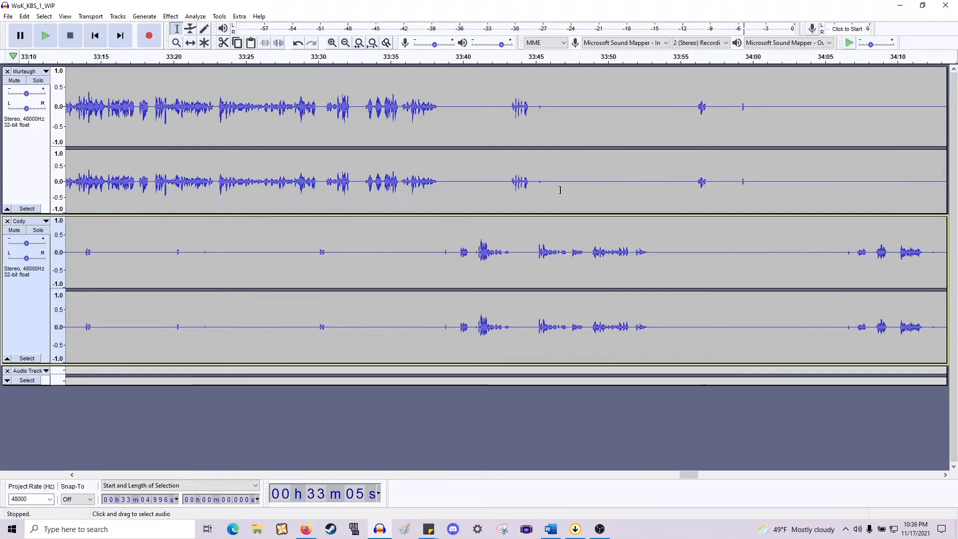
{"action": "left_click_drag", "start_coordinate": [536, 186], "coordinate": [566, 190]}
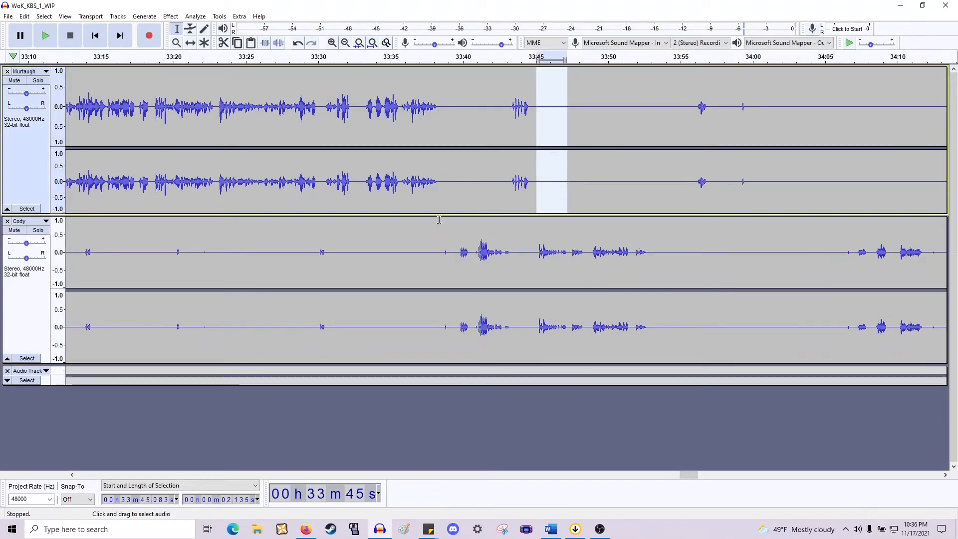
{"action": "left_click_drag", "start_coordinate": [459, 259], "coordinate": [408, 252]}
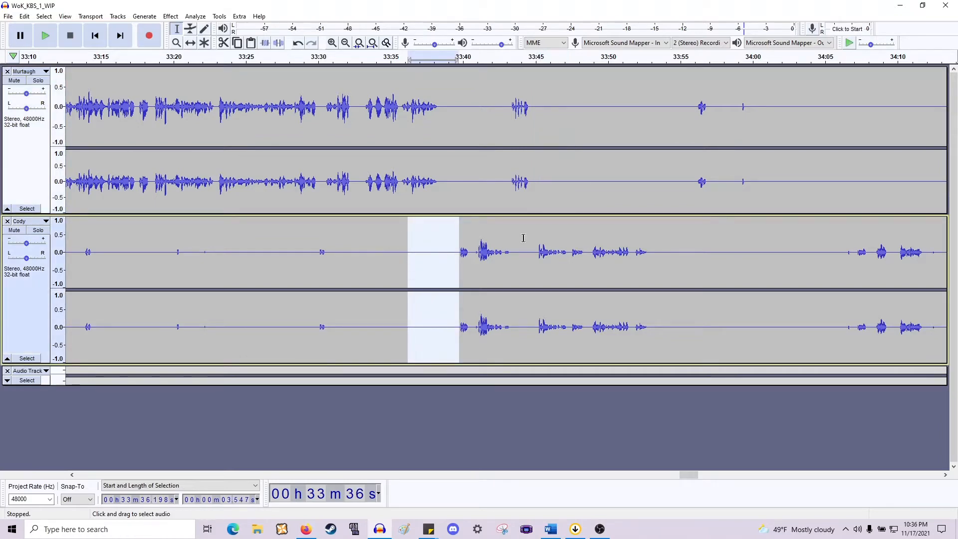
{"action": "scroll", "coordinate": [414, 298], "scroll_direction": "right", "scroll_amount": 1}
{"action": "scroll", "coordinate": [417, 237], "scroll_direction": "left", "scroll_amount": 8}
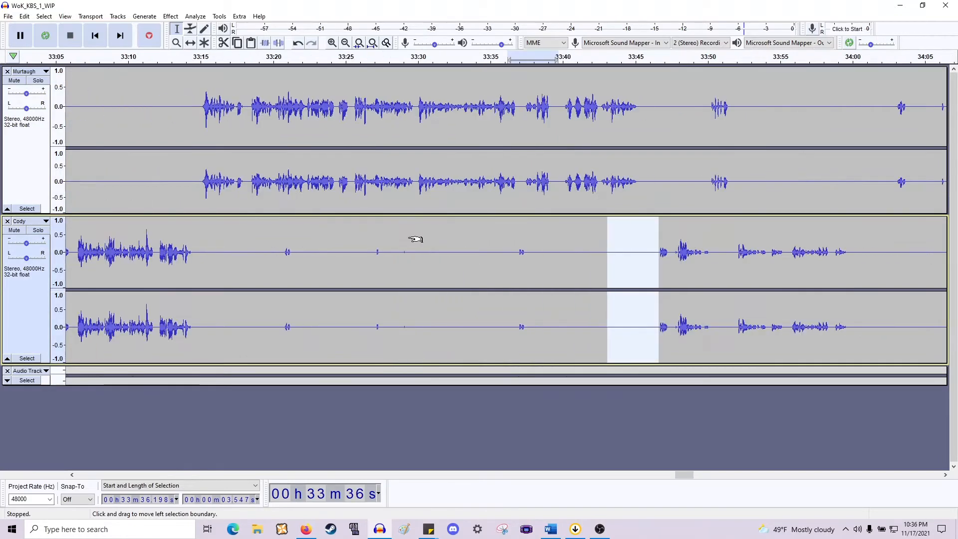
{"action": "left_click_drag", "start_coordinate": [515, 261], "coordinate": [364, 265]}
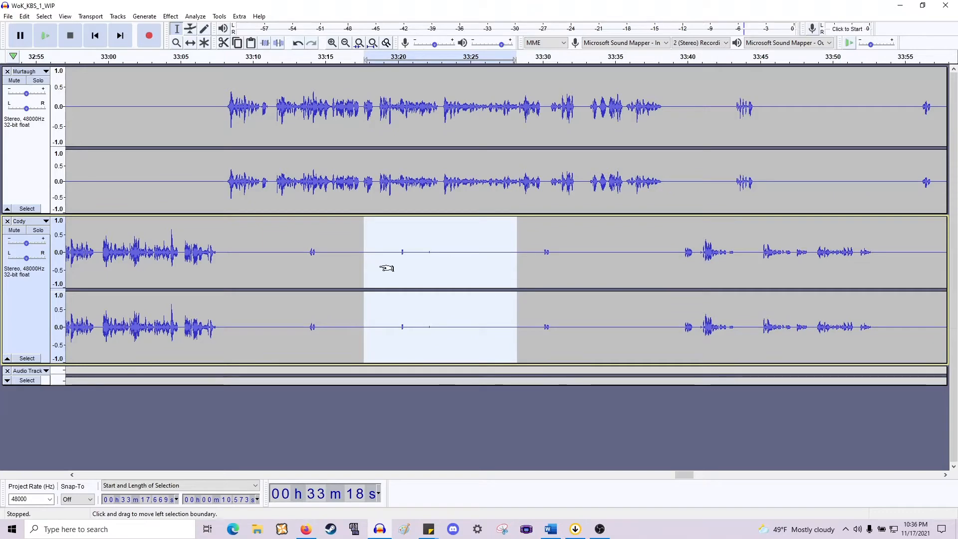
{"action": "scroll", "coordinate": [515, 250], "scroll_direction": "right", "scroll_amount": 12}
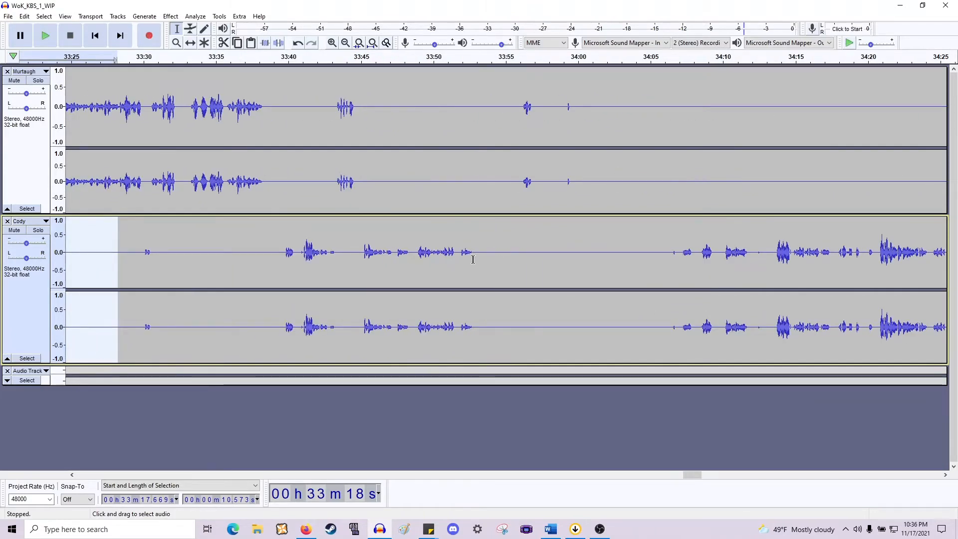
Delete about 3.3 s at 33:52.8, and about 10 s at 33:53.6, from both tracks.
{"action": "left_click_drag", "start_coordinate": [473, 260], "coordinate": [522, 154]}
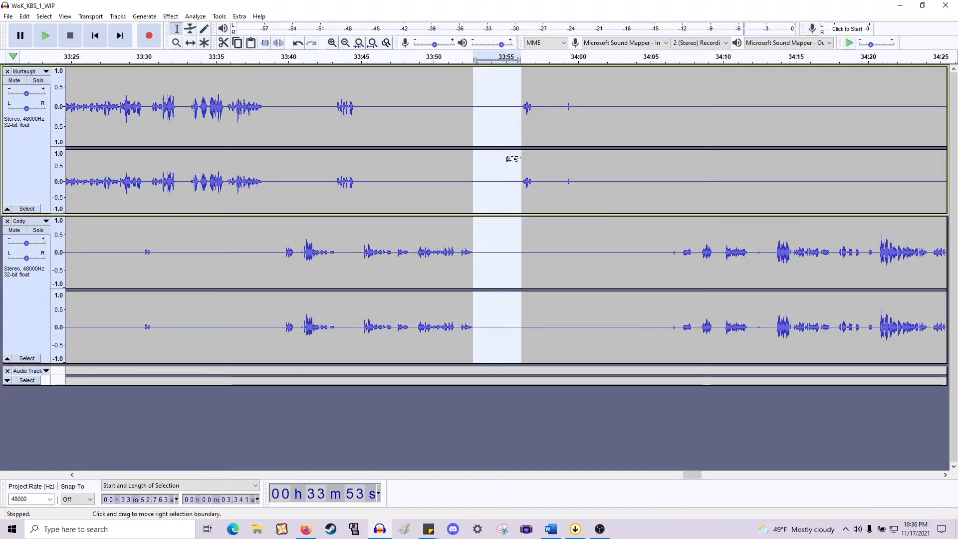
{"action": "key", "text": "Delete"}
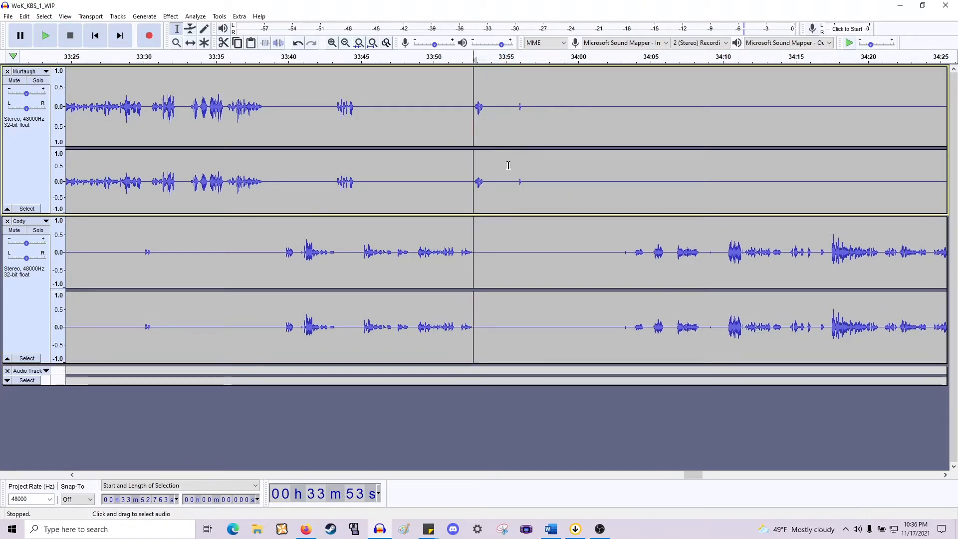
{"action": "key", "text": "space"}
{"action": "left_click", "coordinate": [485, 190]}
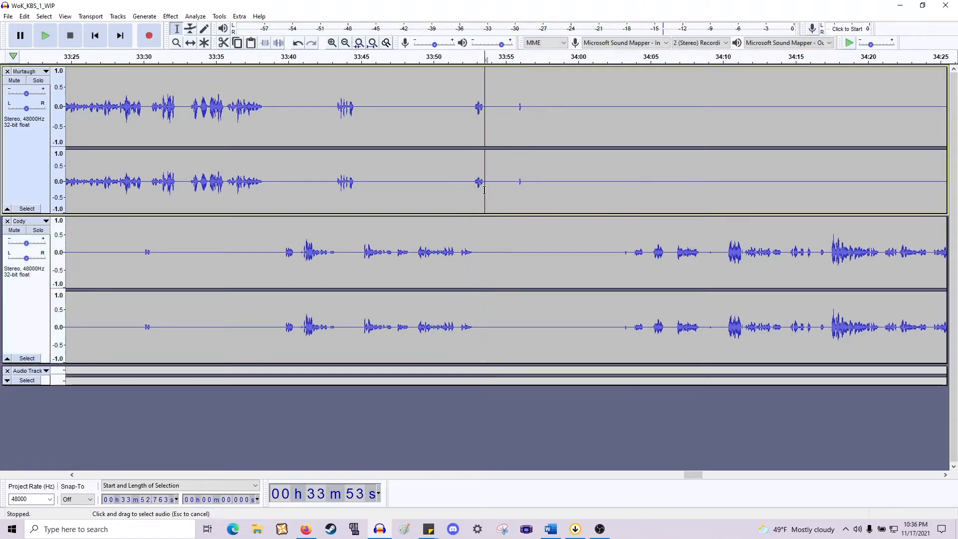
{"action": "left_click_drag", "start_coordinate": [484, 190], "coordinate": [634, 284]}
{"action": "key", "text": "Delete"}
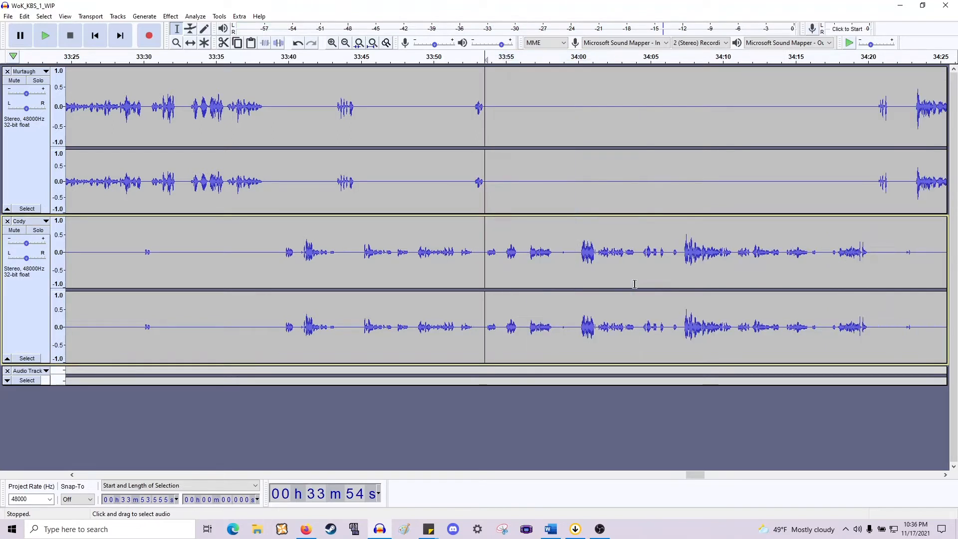
Play back from the cut at about 33:53.6, and silence the second track's stray sound from about 33:53.4 to 33:54.5.
{"action": "key", "text": "space"}
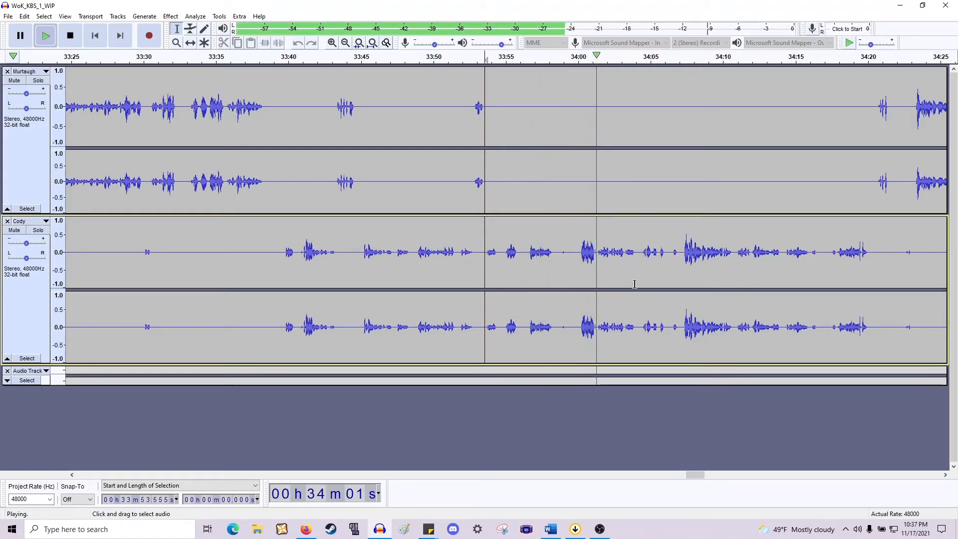
{"action": "key", "text": "space"}
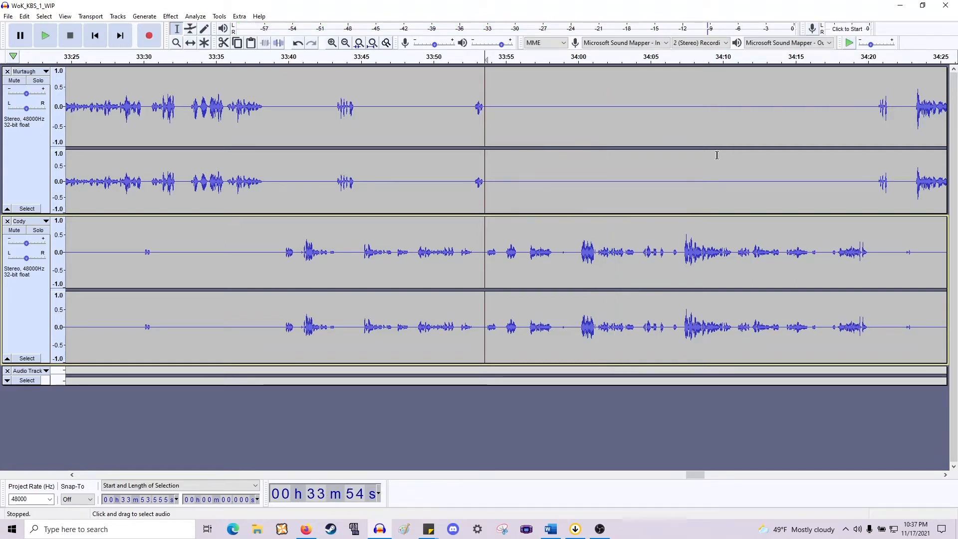
{"action": "key", "text": "space"}
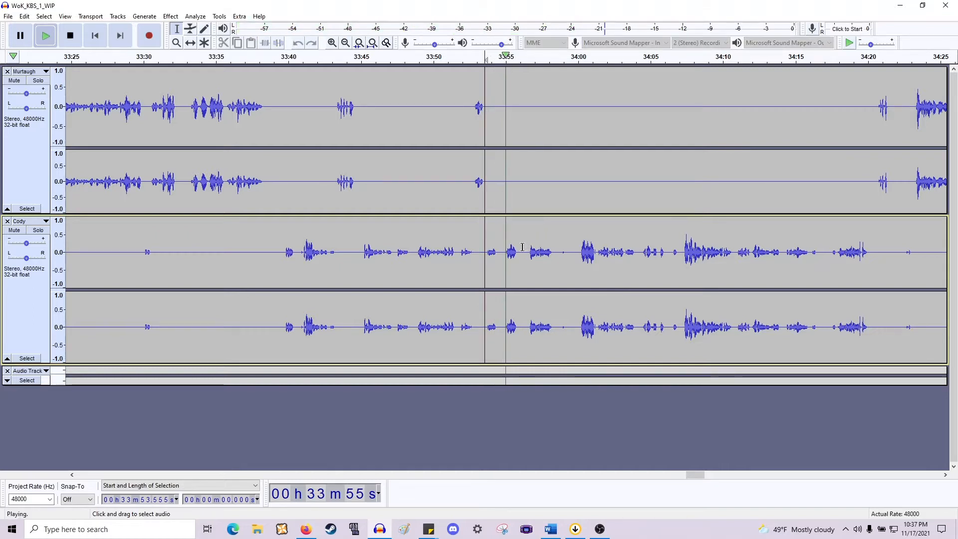
{"action": "left_click", "coordinate": [498, 252]}
{"action": "left_click_drag", "start_coordinate": [498, 252], "coordinate": [482, 254]}
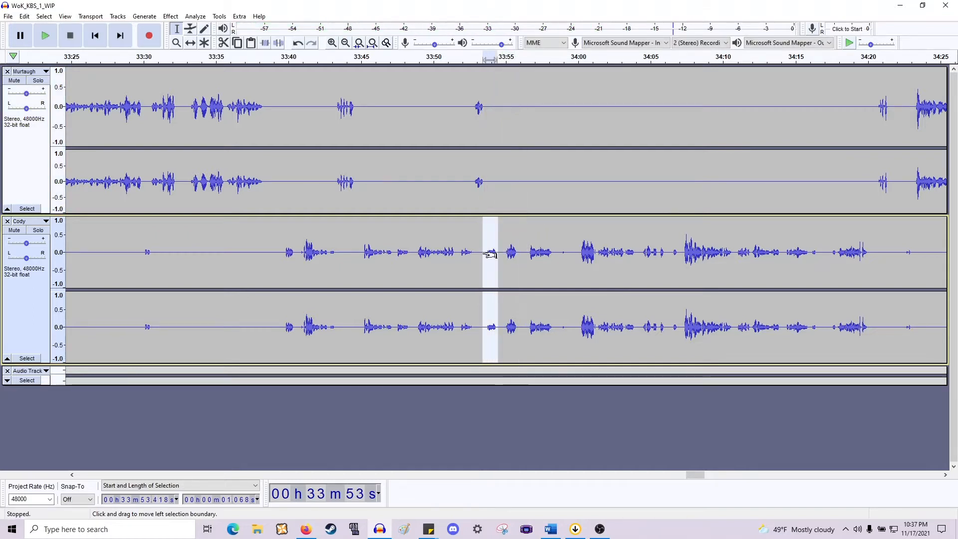
{"action": "left_click", "coordinate": [506, 249]}
Split both tracks at about 33:54.3, and listen from about 34:00.2 through 34:30.
{"action": "left_click", "coordinate": [495, 250]}
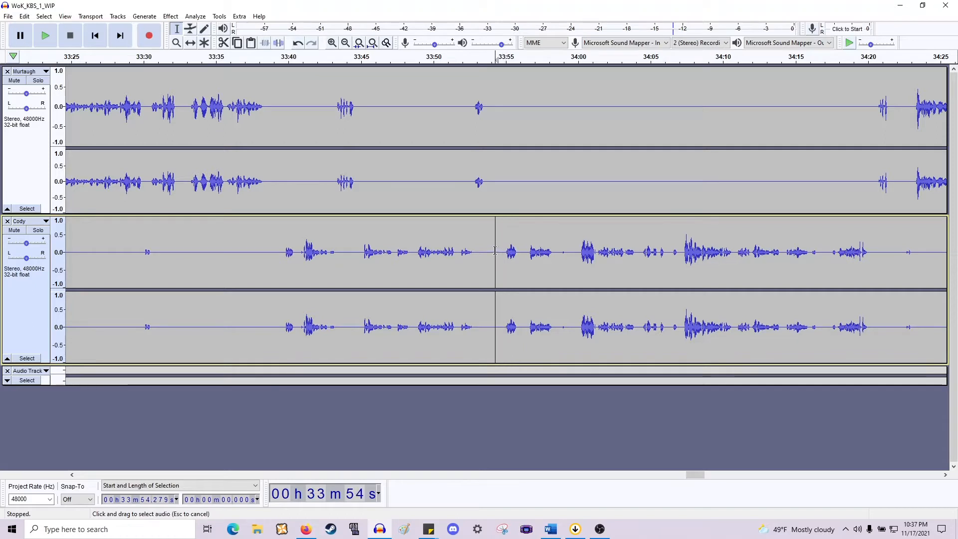
{"action": "key", "text": "ctrl+shift+k"}
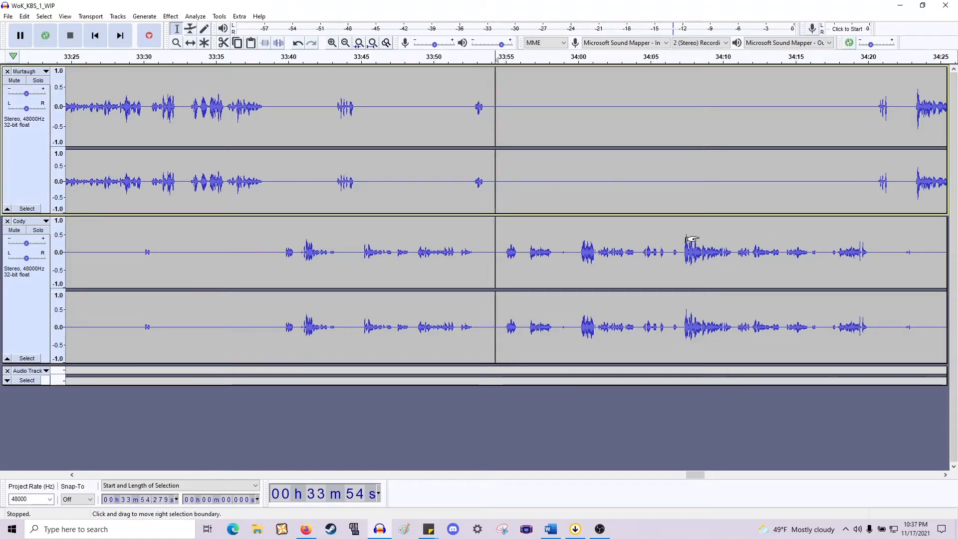
{"action": "scroll", "coordinate": [691, 239], "scroll_direction": "right", "scroll_amount": 5}
{"action": "left_click", "coordinate": [379, 254]}
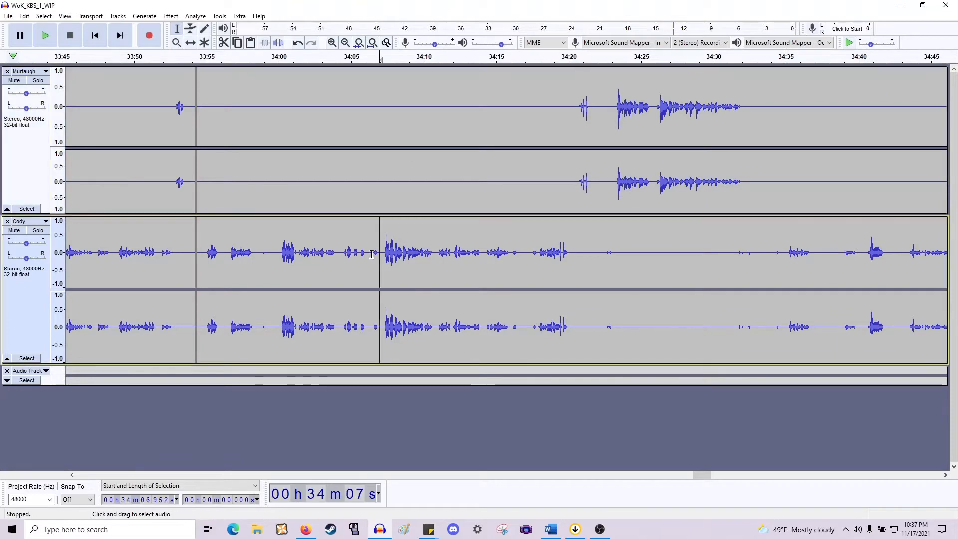
{"action": "left_click", "coordinate": [281, 240]}
{"action": "key", "text": "space"}
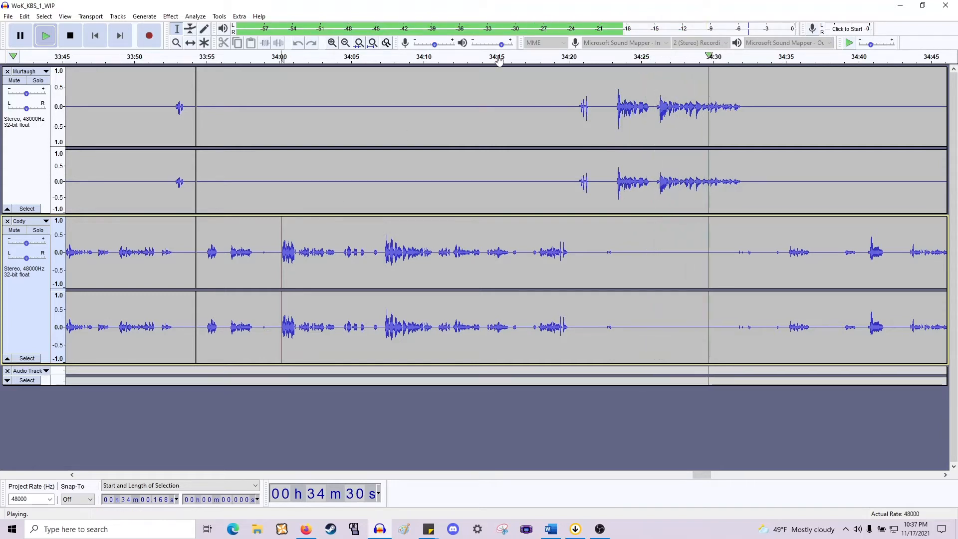
{"action": "key", "text": "space"}
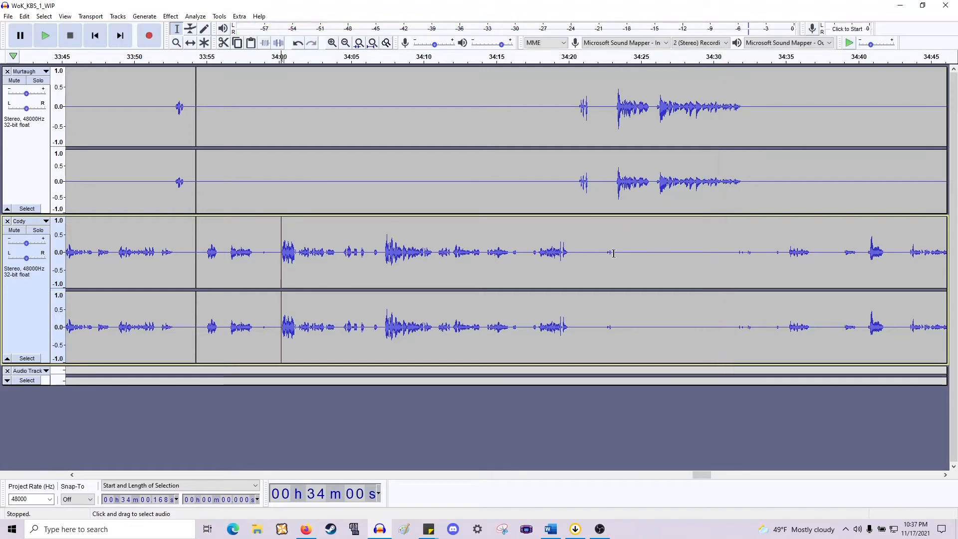
Delete about 1.7 s at 34:21.5 from both tracks, and listen from the cut through about 34:30.
{"action": "left_click_drag", "start_coordinate": [613, 253], "coordinate": [593, 142]}
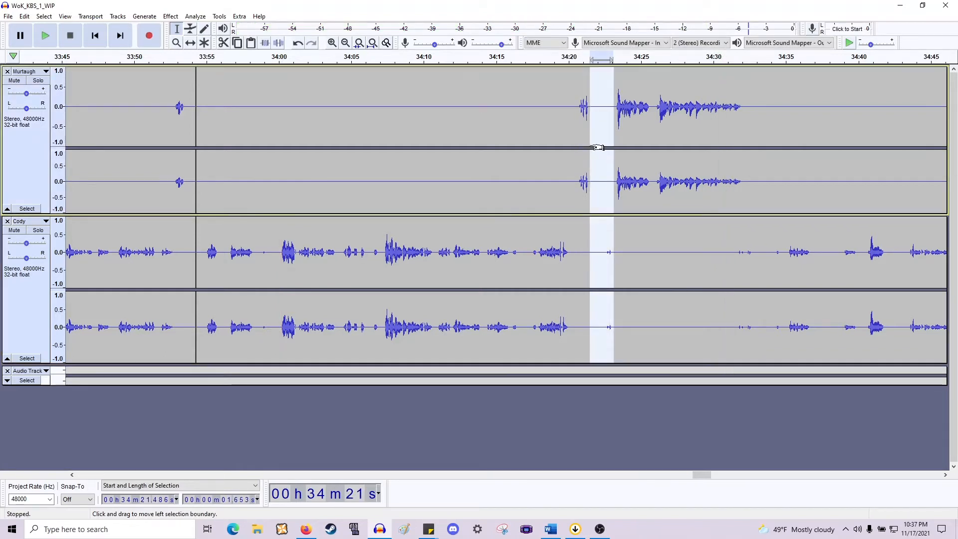
{"action": "key", "text": "Delete"}
{"action": "key", "text": "space"}
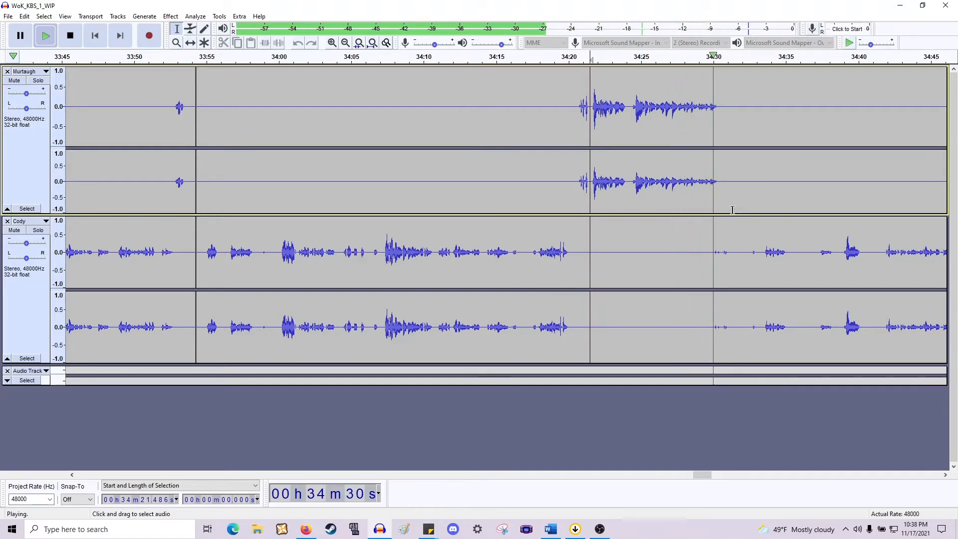
{"action": "key", "text": "space"}
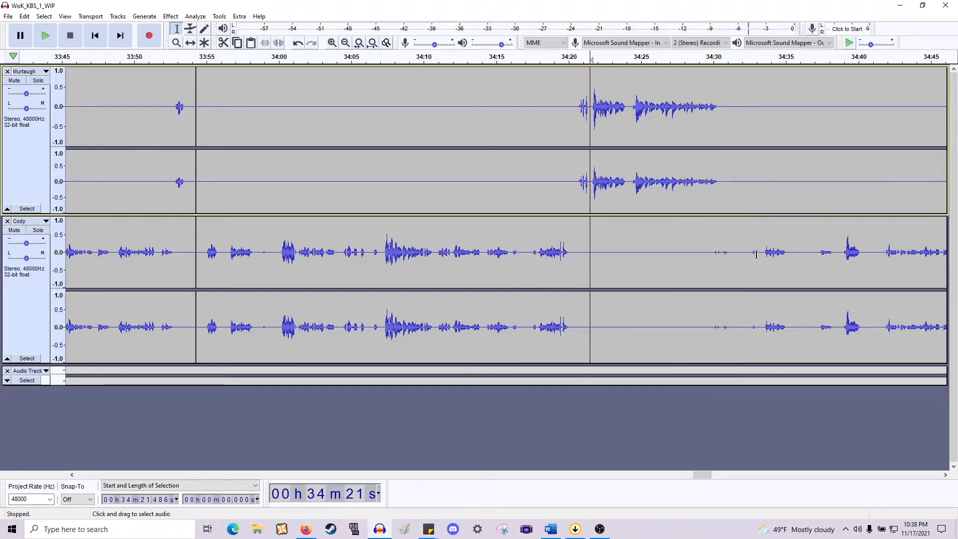
Silence the second track from about 34:29.8 to 34:33.5, and delete about 3.3 s at 34:30.3 from both tracks.
{"action": "left_click_drag", "start_coordinate": [764, 257], "coordinate": [711, 261]}
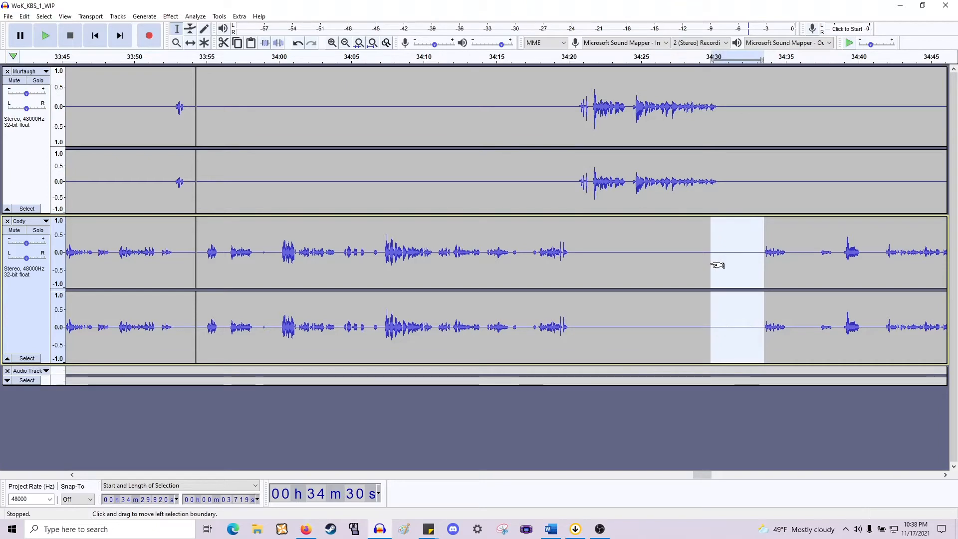
{"action": "left_click_drag", "start_coordinate": [718, 189], "coordinate": [765, 257]}
{"action": "key", "text": "Delete"}
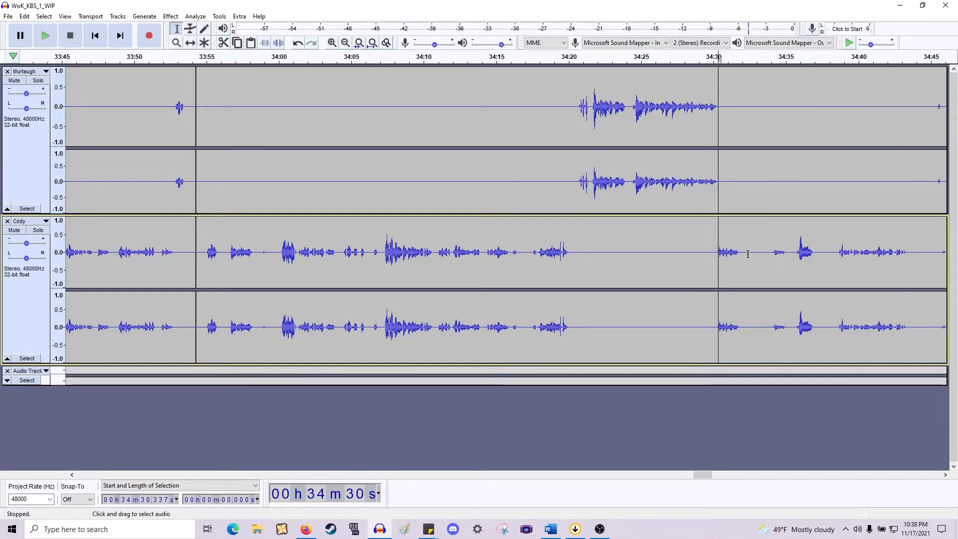
Delete about 2.1 s at 34:32.0 from both tracks, and play back from about 34:29.7.
{"action": "left_click_drag", "start_coordinate": [742, 255], "coordinate": [772, 177]}
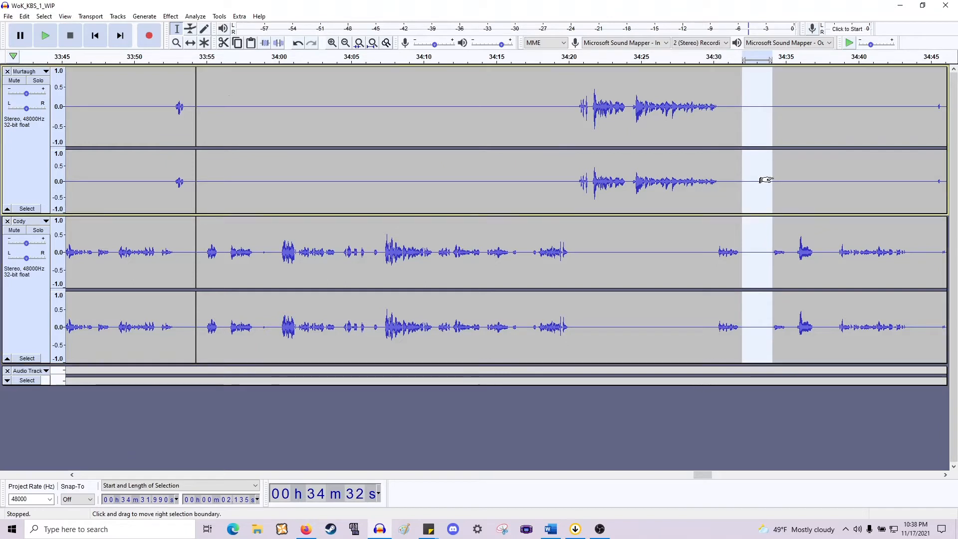
{"action": "key", "text": "Delete"}
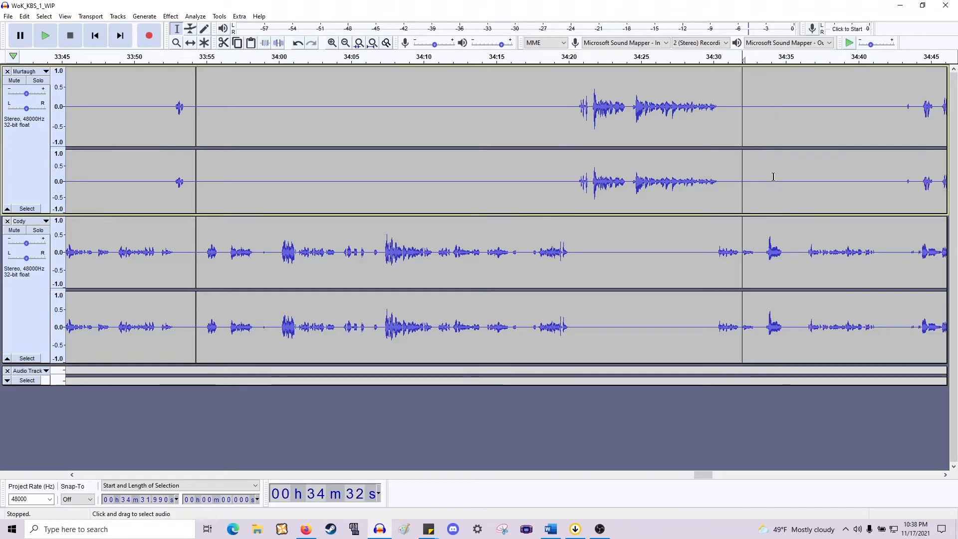
{"action": "left_click", "coordinate": [710, 261]}
{"action": "key", "text": "space"}
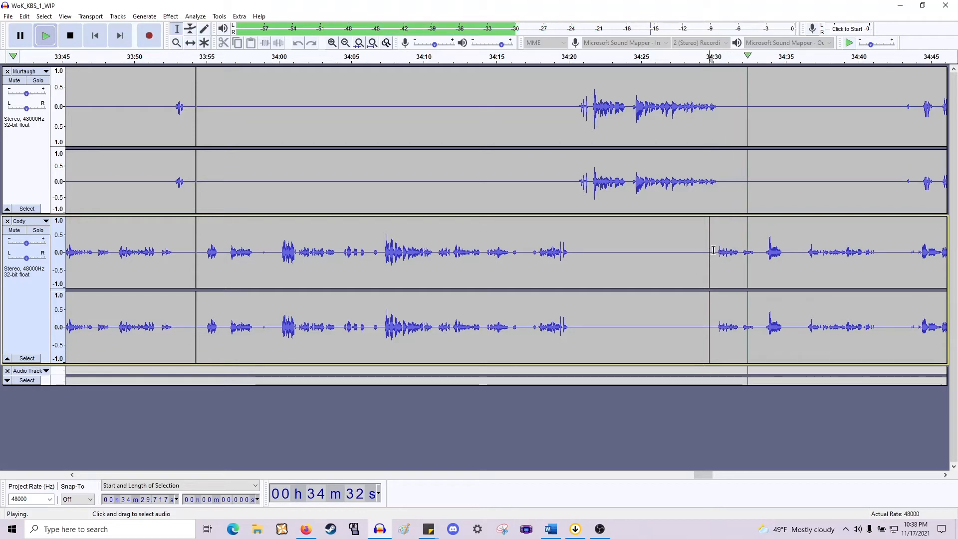
{"action": "key", "text": "space"}
Delete about 1.3 s at 34:32.1 and about 1.6 s at 34:33.6 from both tracks, playing back after each cut.
{"action": "left_click_drag", "start_coordinate": [743, 242], "coordinate": [762, 186]}
{"action": "key", "text": "Delete"}
{"action": "key", "text": "space"}
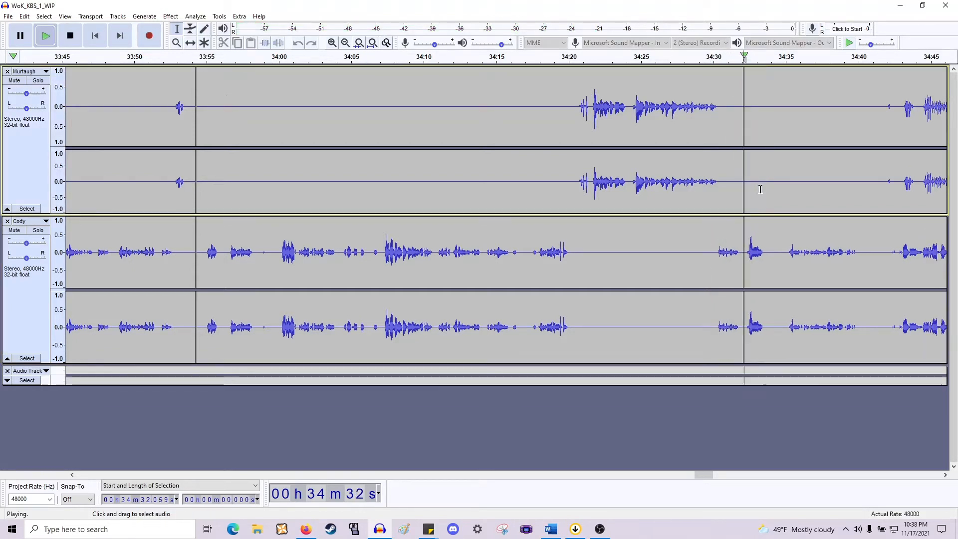
{"action": "key", "text": "space"}
{"action": "left_click_drag", "start_coordinate": [765, 280], "coordinate": [789, 170]}
{"action": "key", "text": "Delete"}
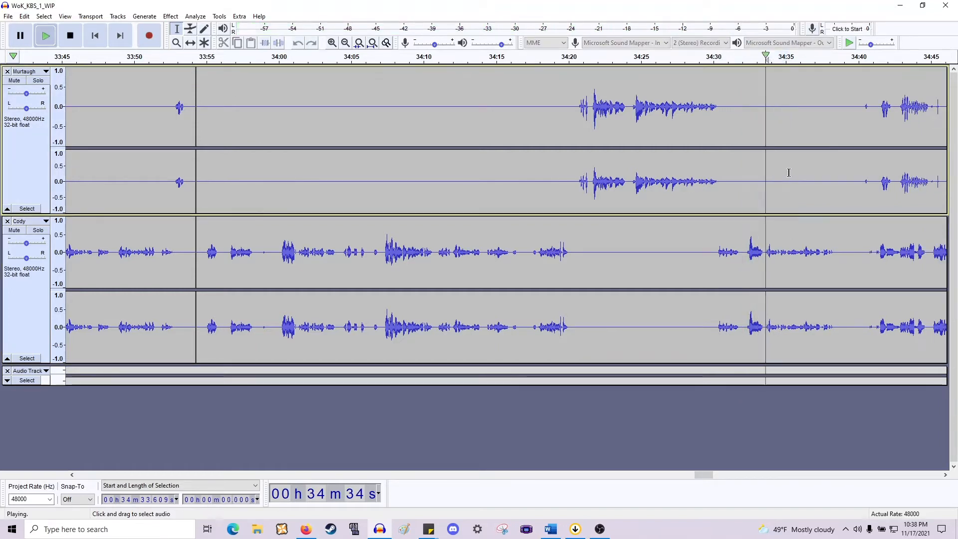
{"action": "key", "text": "space"}
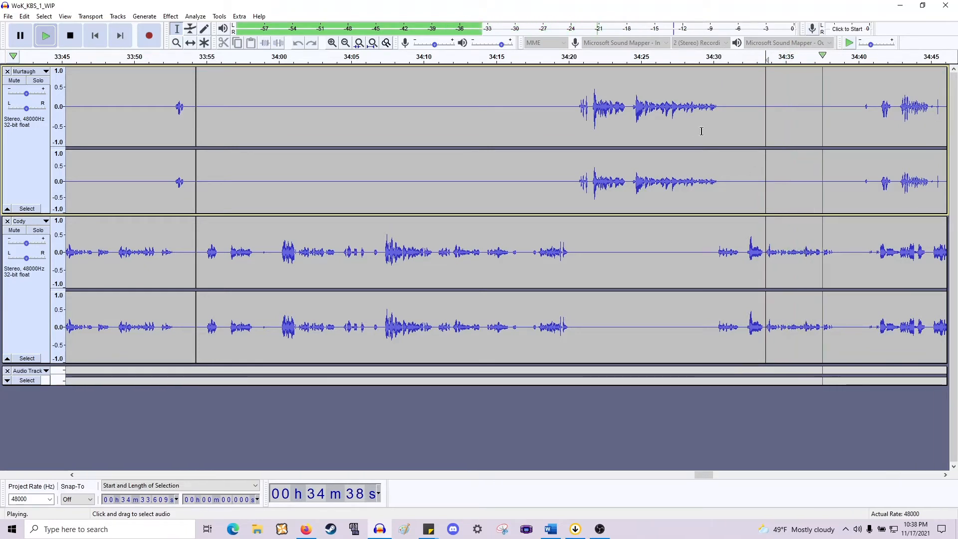
{"action": "key", "text": "space"}
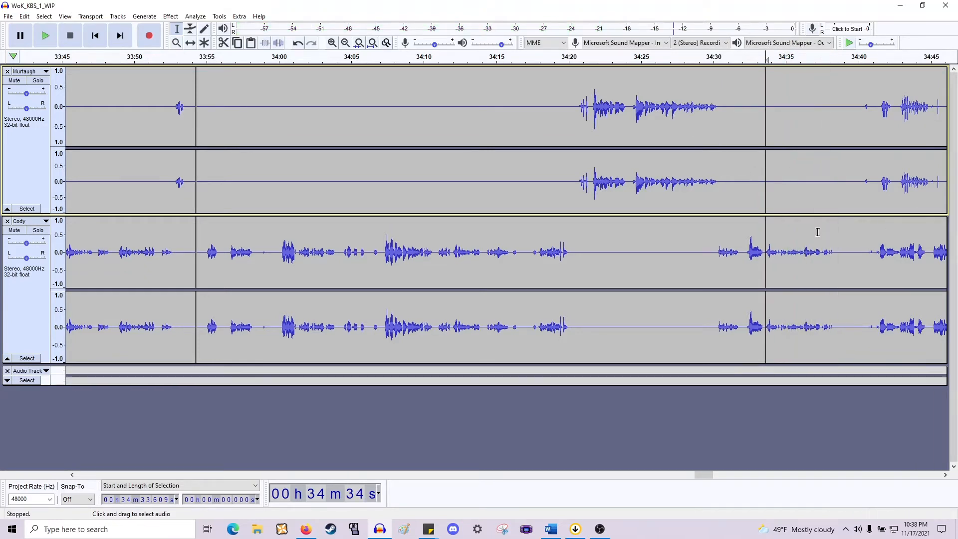
Normalize the second track's passage from about 34:33.5 to 34:39.0 to a peak amplitude of -8 dB.
{"action": "scroll", "coordinate": [803, 234], "scroll_direction": "up", "scroll_amount": 1}
{"action": "left_click_drag", "start_coordinate": [871, 259], "coordinate": [713, 268]}
{"action": "left_click", "coordinate": [172, 16]}
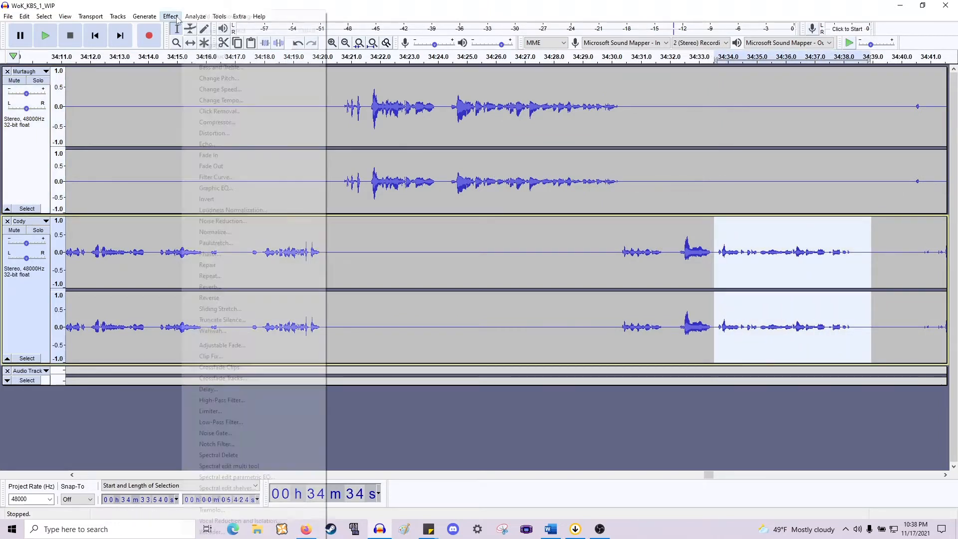
{"action": "left_click", "coordinate": [519, 6]}
{"action": "key", "text": "space"}
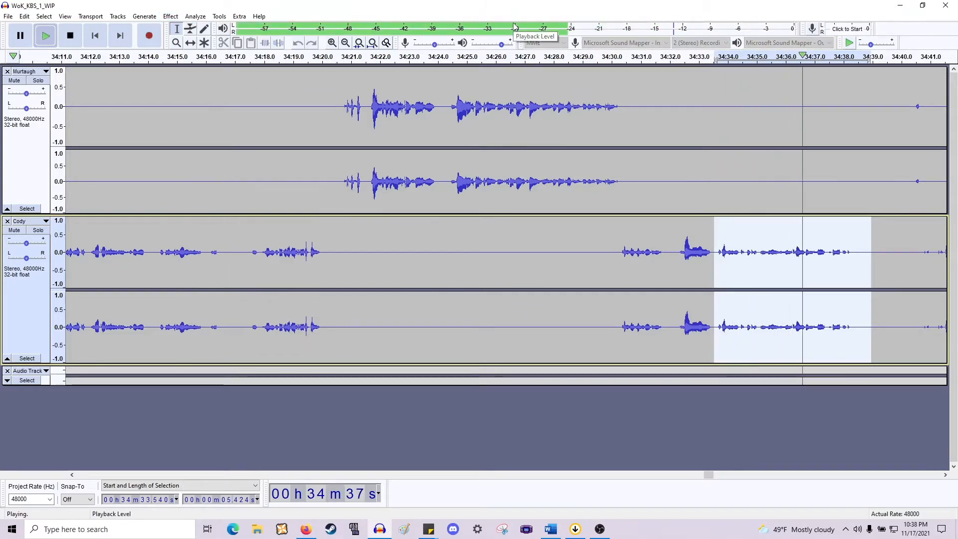
{"action": "key", "text": "space"}
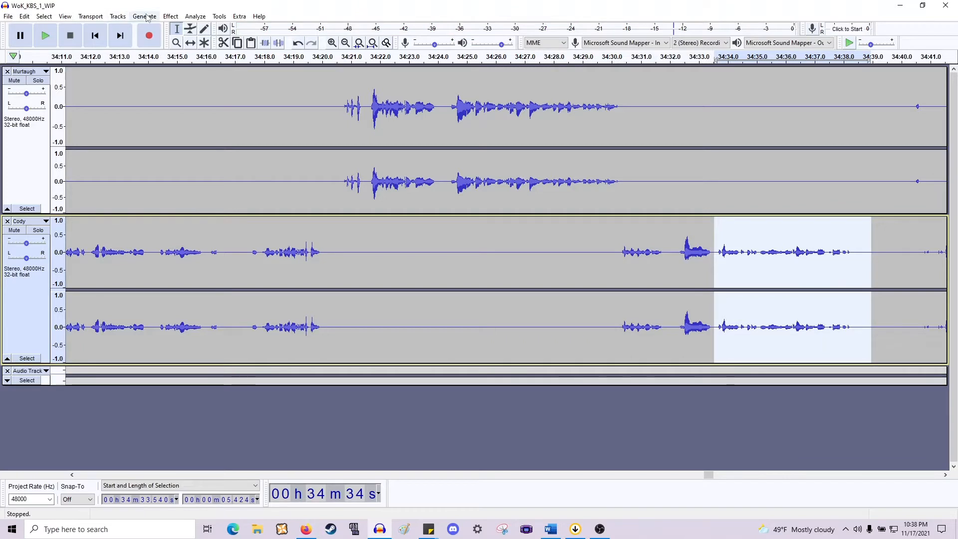
{"action": "left_click", "coordinate": [171, 16]}
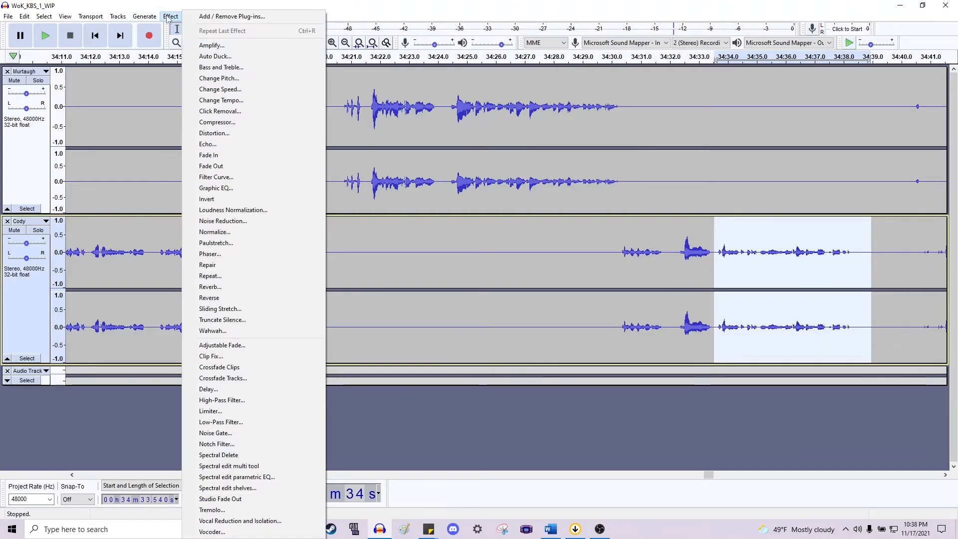
{"action": "left_click", "coordinate": [240, 231]}
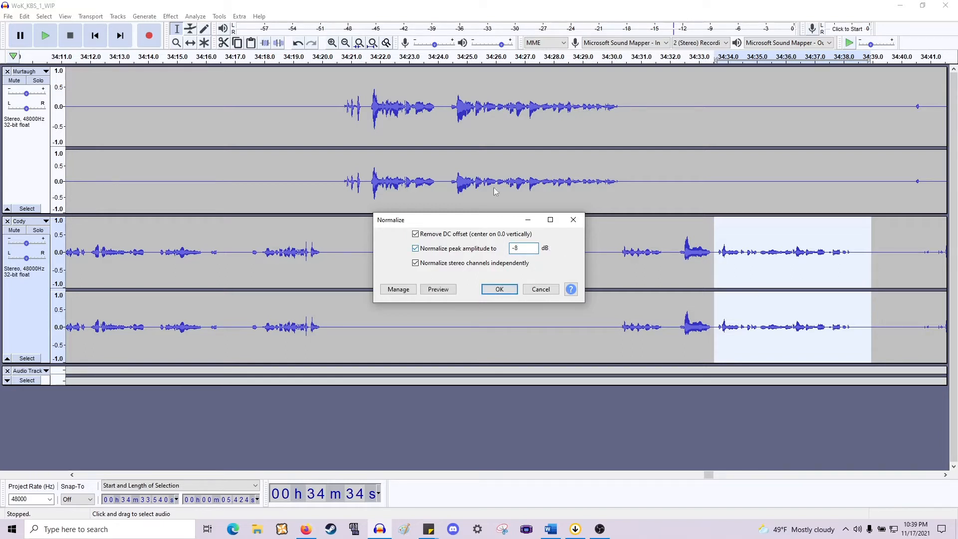
{"action": "left_click", "coordinate": [499, 289]}
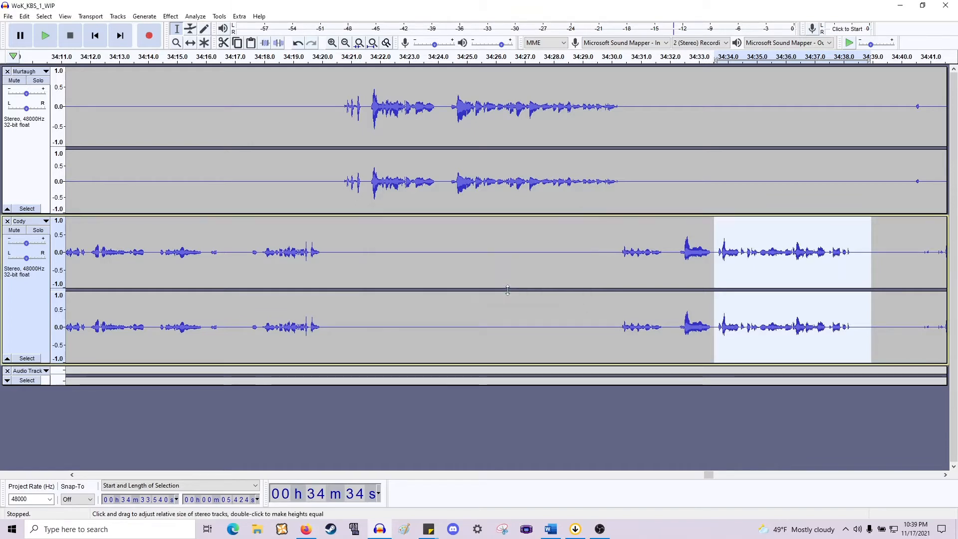
Repeat the -8 dB normalization on the second track's 34:30.0–34:32.3 stretch, and delete about 0.4 s at 34:31.9 from both tracks.
{"action": "left_click_drag", "start_coordinate": [678, 264], "coordinate": [612, 264]}
{"action": "key", "text": "ctrl+r"}
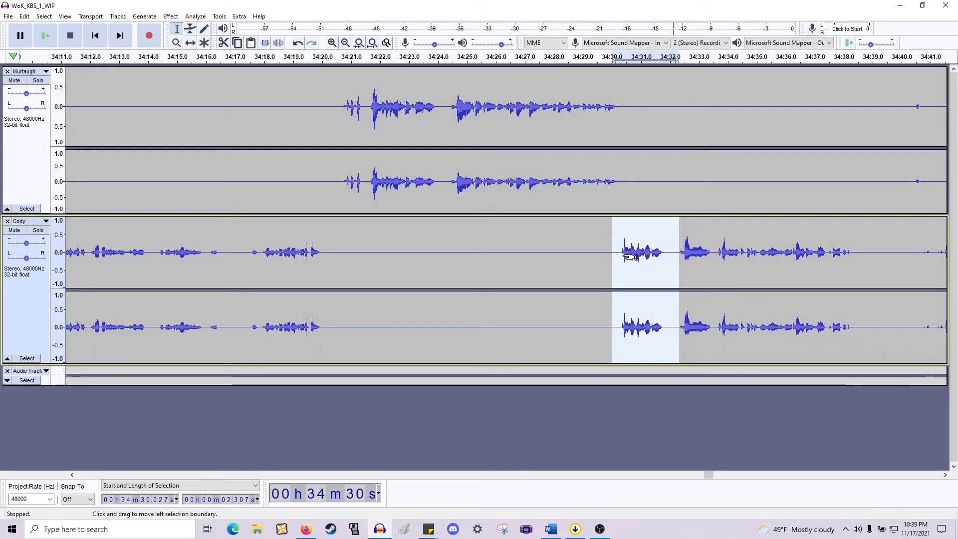
{"action": "left_click", "coordinate": [643, 262]}
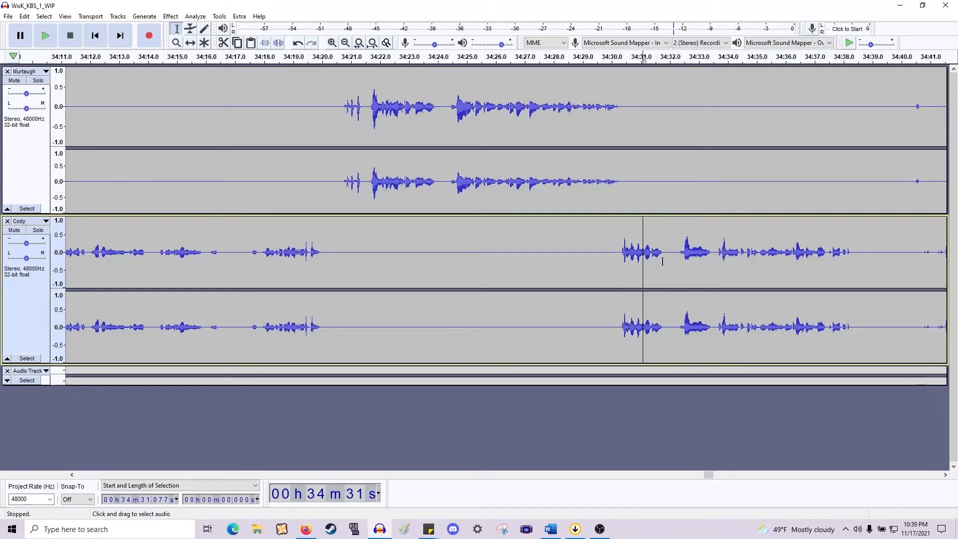
{"action": "left_click", "coordinate": [677, 187], "text": "shift"}
{"action": "key", "text": "Delete"}
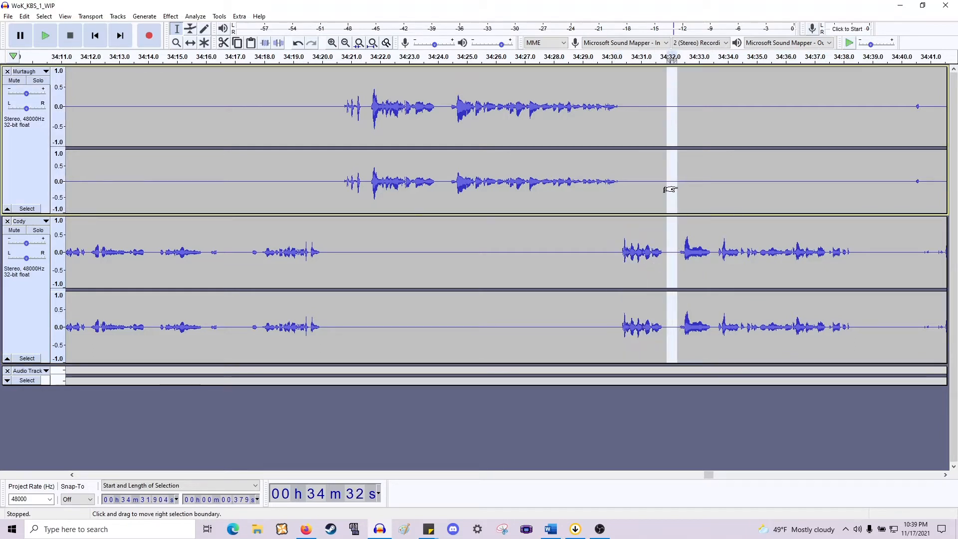
Listen to both tracks from about 34:30.2 through 34:38, and to the overlapping speech from about 34:41.1.
{"action": "left_click", "coordinate": [618, 243]}
{"action": "key", "text": "space"}
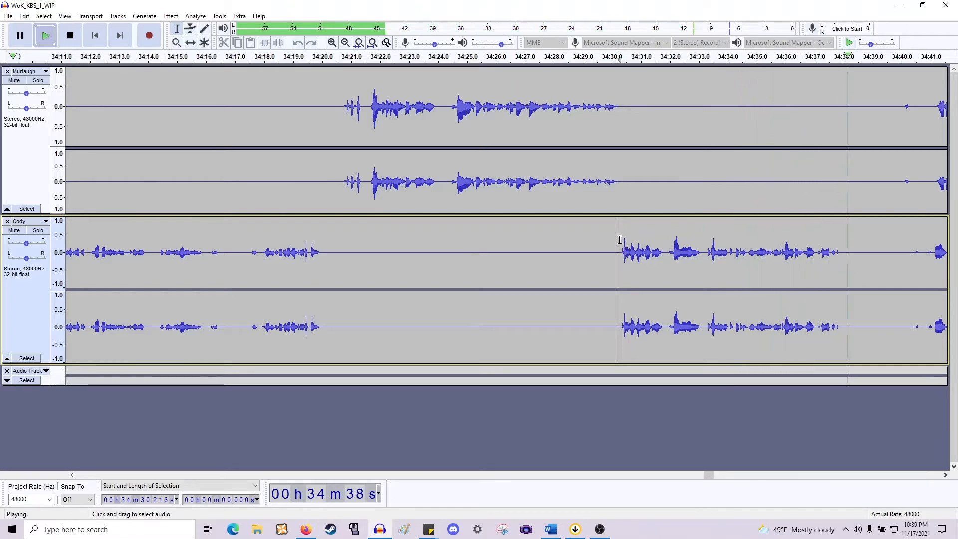
{"action": "key", "text": "space"}
{"action": "scroll", "coordinate": [678, 243], "scroll_direction": "right", "scroll_amount": 5}
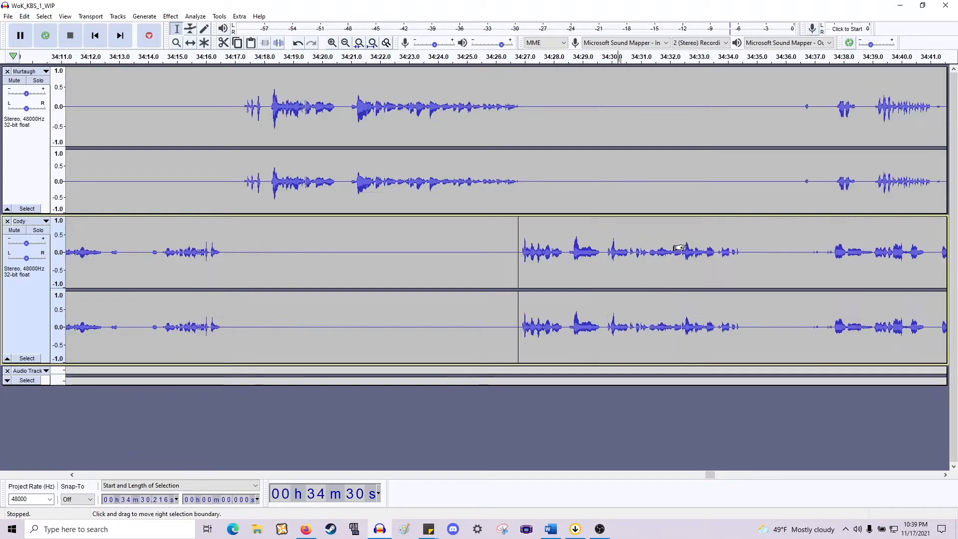
{"action": "left_click", "coordinate": [710, 247]}
{"action": "key", "text": "space"}
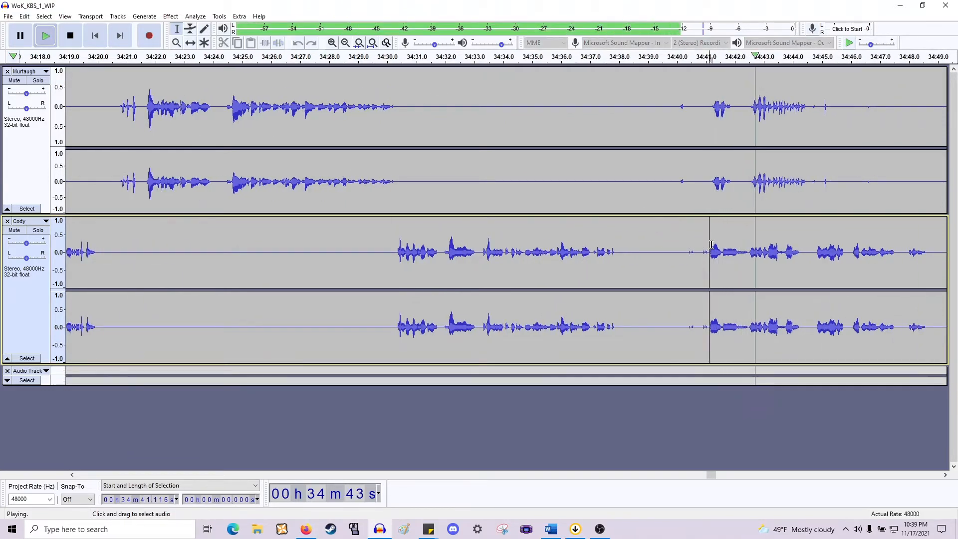
{"action": "key", "text": "space"}
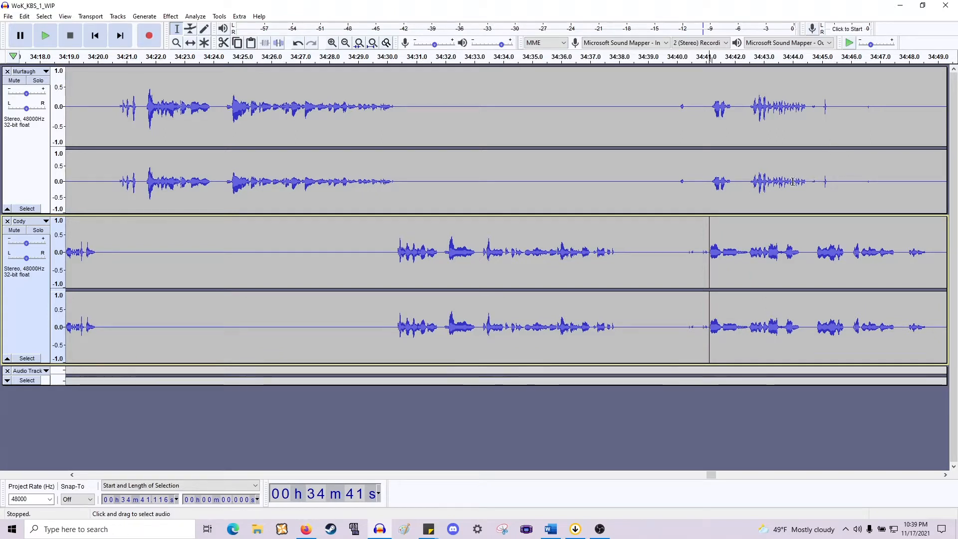
Silence the first track from about 34:38.4 to 34:40.9 and 34:44.5 to 34:47.9, and the second from 34:39.1 to 34:41.1.
{"action": "left_click_drag", "start_coordinate": [808, 199], "coordinate": [634, 189]}
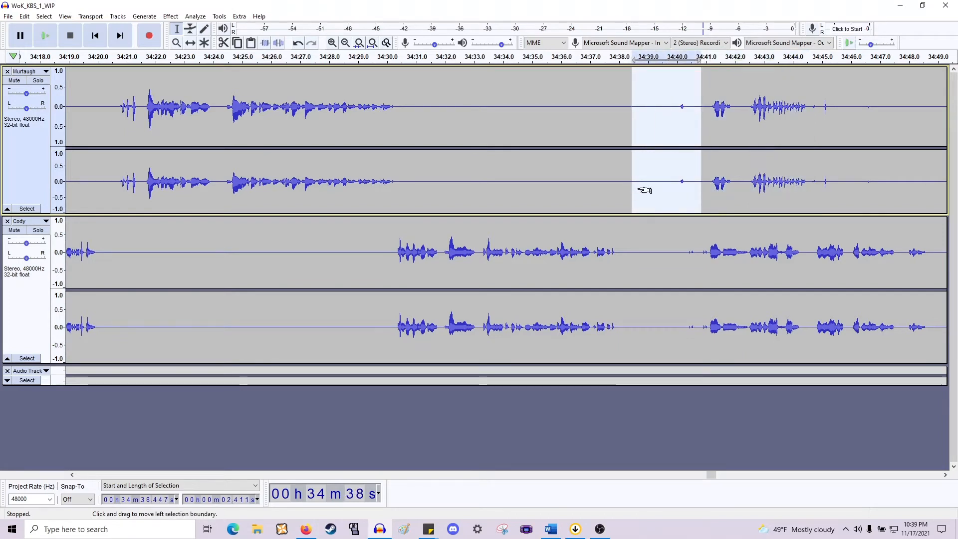
{"action": "left_click_drag", "start_coordinate": [709, 258], "coordinate": [649, 259]}
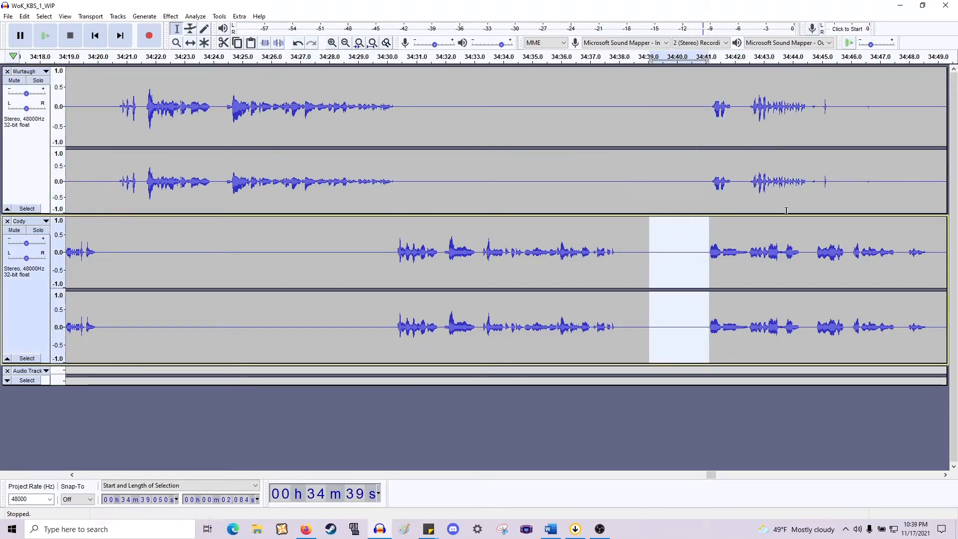
{"action": "left_click", "coordinate": [808, 190]}
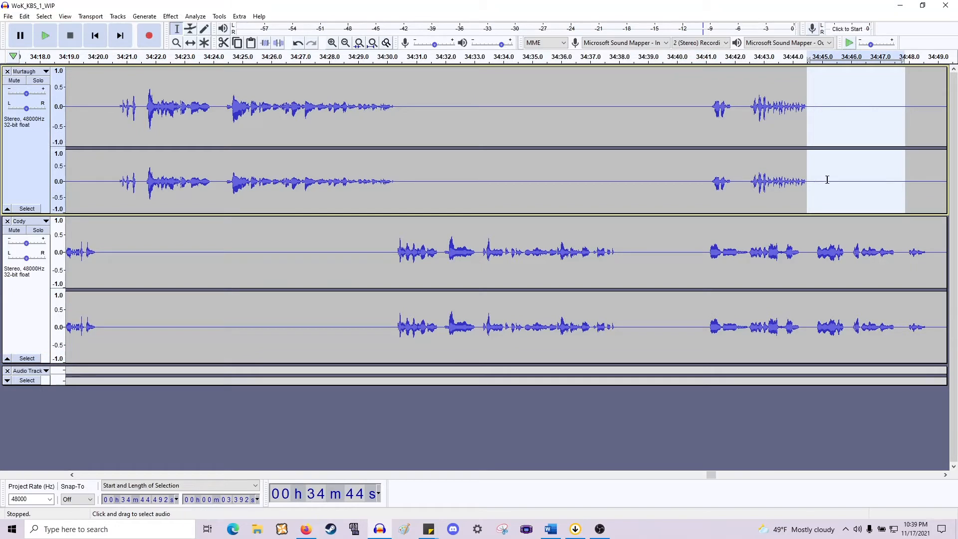
Move the first track's 3.7 s passage from about 34:41.1 to 34:38.2, and shift its second phrase about 0.4 s earlier.
{"action": "left_click_drag", "start_coordinate": [813, 185], "coordinate": [707, 189]}
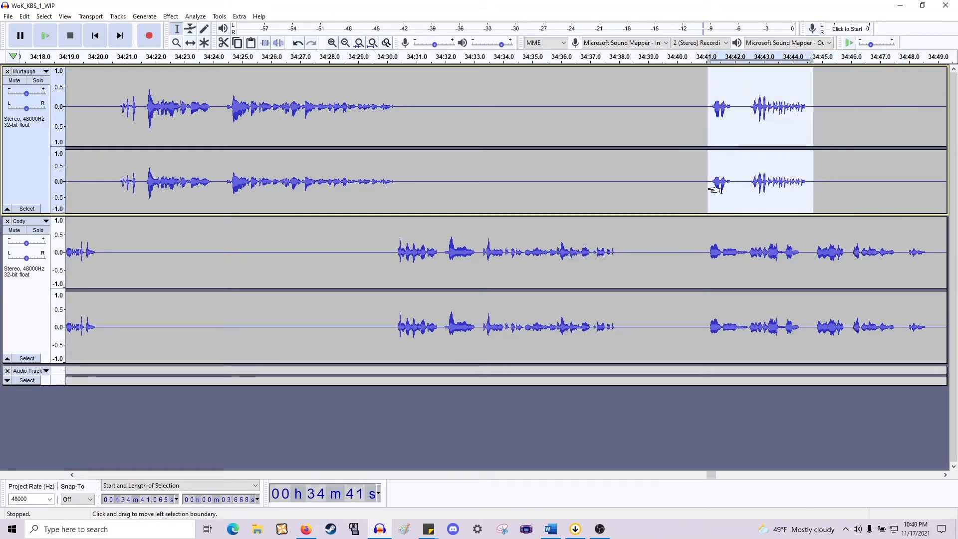
{"action": "key", "text": "Delete"}
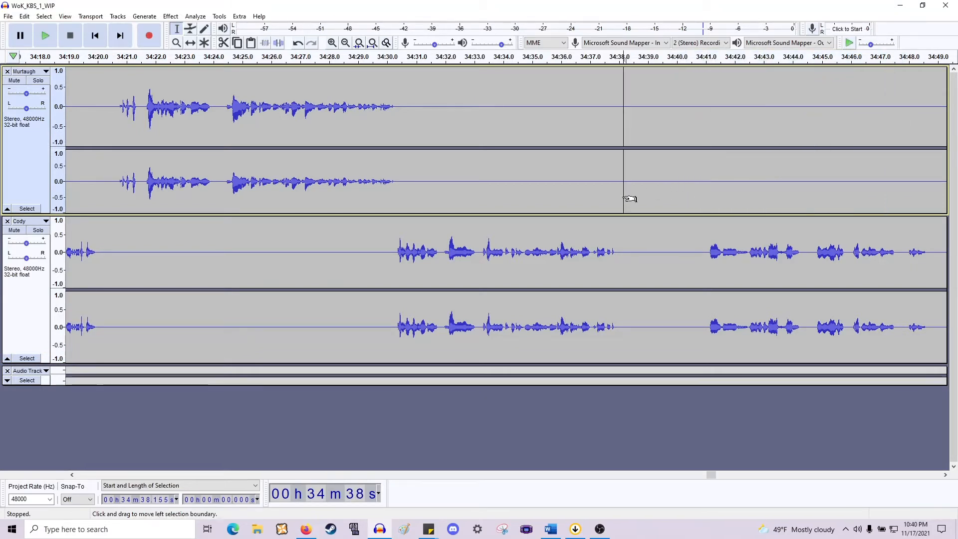
{"action": "left_click", "coordinate": [624, 197]}
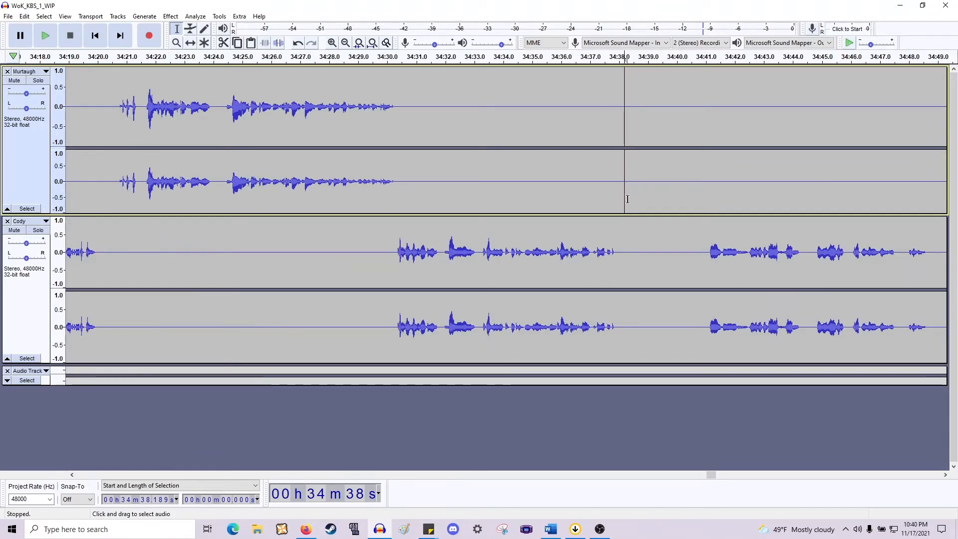
{"action": "key", "text": "ctrl+v"}
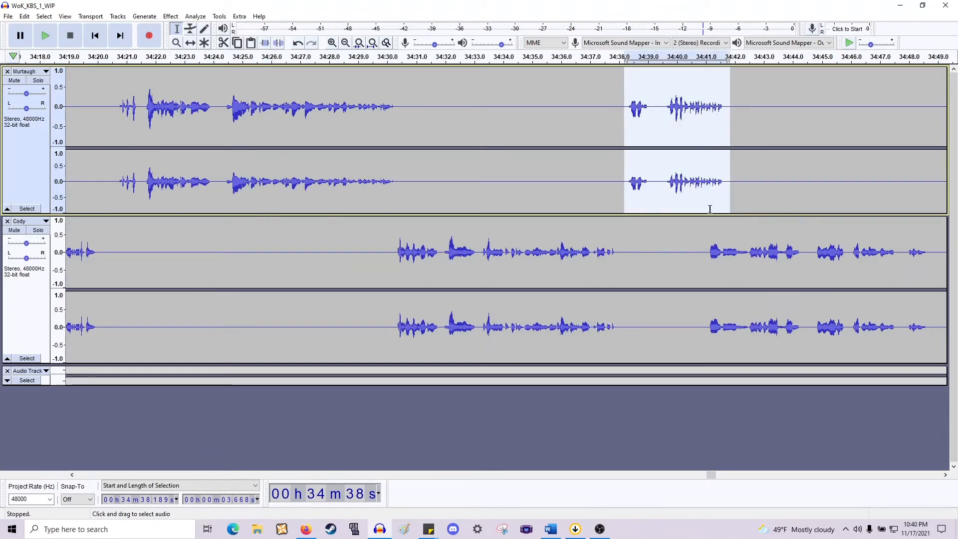
{"action": "left_click_drag", "start_coordinate": [727, 182], "coordinate": [665, 188]}
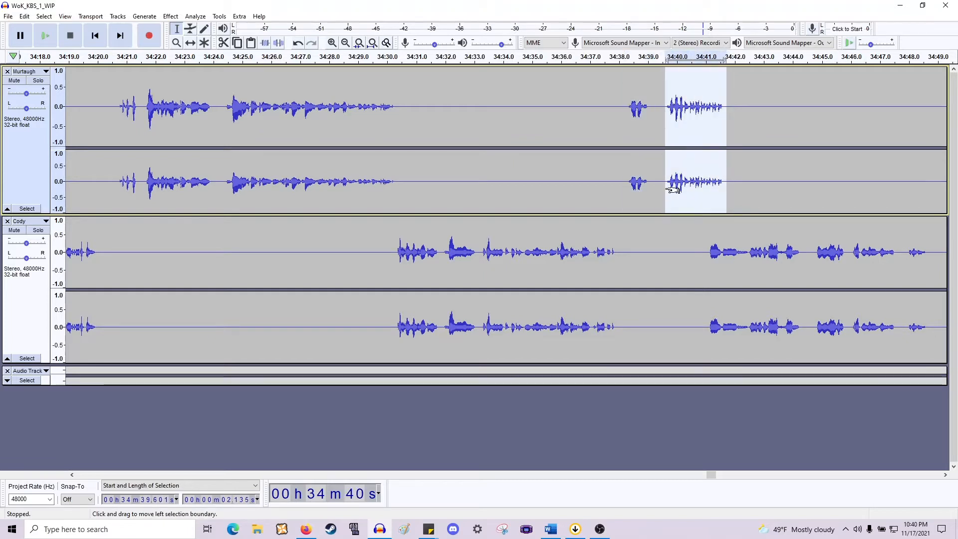
{"action": "key", "text": "Delete"}
Play back both tracks from about 34:41.0 through 34:47 to check the speech after the moved passage.
{"action": "left_click", "coordinate": [736, 195]}
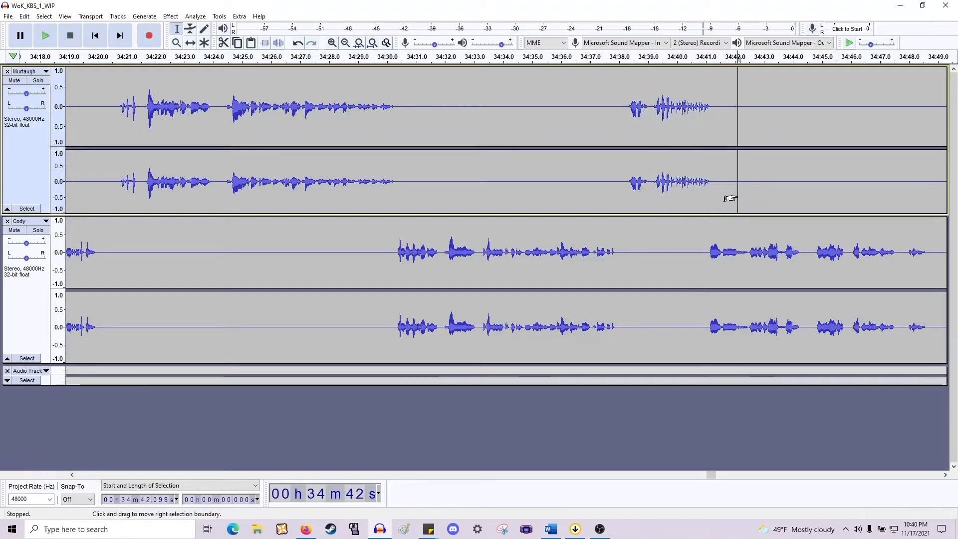
{"action": "scroll", "coordinate": [719, 200], "scroll_direction": "right", "scroll_amount": 3}
{"action": "left_click", "coordinate": [557, 257]}
{"action": "key", "text": "space"}
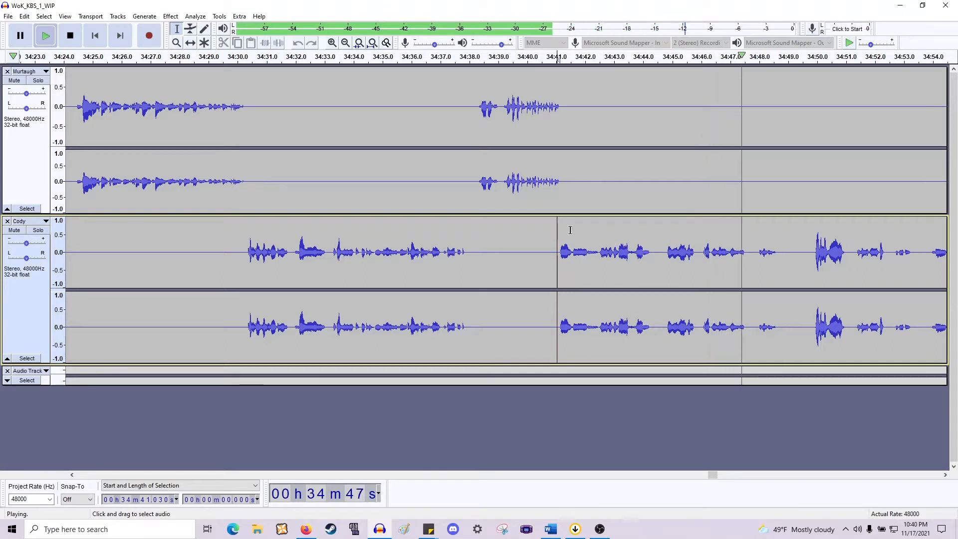
Listen to the first track's moved phrase from about 34:38.5, and to both tracks from about 34:41.1 through 34:49.
{"action": "key", "text": "space"}
{"action": "scroll", "coordinate": [533, 218], "scroll_direction": "left", "scroll_amount": 3}
{"action": "left_click", "coordinate": [617, 180]}
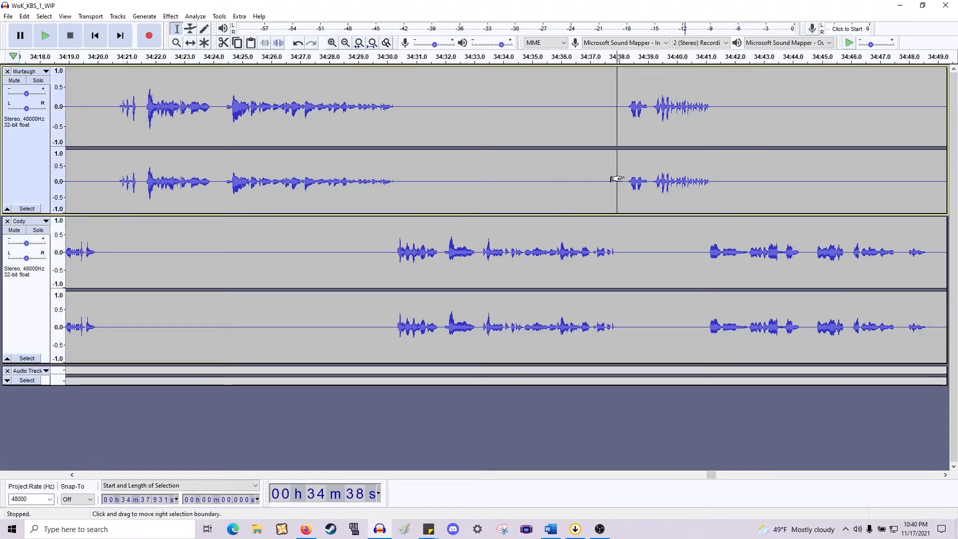
{"action": "left_click_drag", "start_coordinate": [617, 179], "coordinate": [632, 184]}
{"action": "key", "text": "space"}
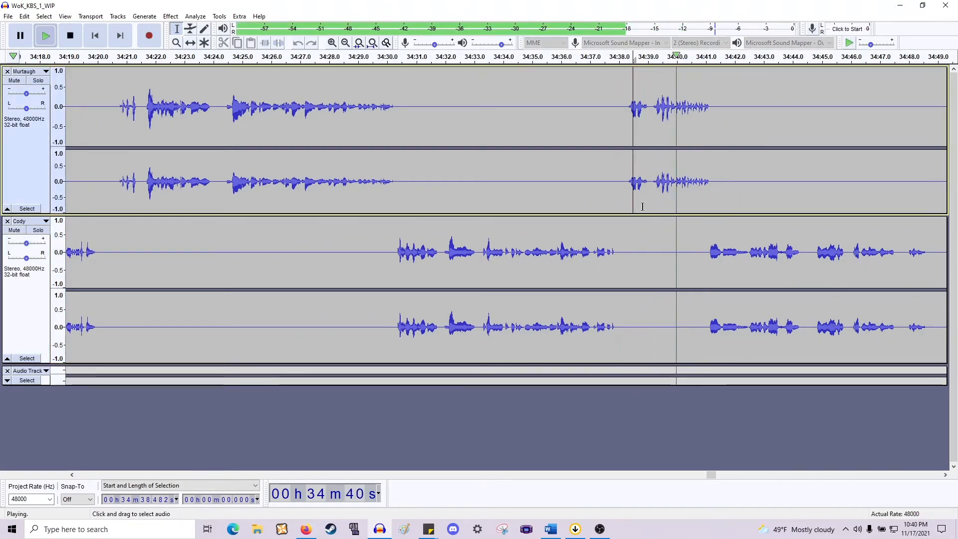
{"action": "key", "text": "space"}
{"action": "scroll", "coordinate": [681, 203], "scroll_direction": "right", "scroll_amount": 5}
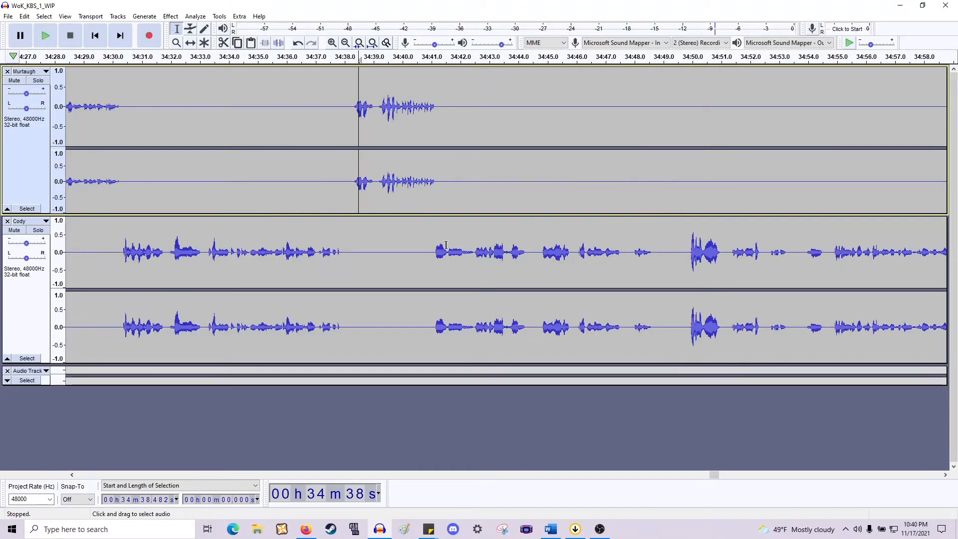
{"action": "left_click", "coordinate": [419, 252]}
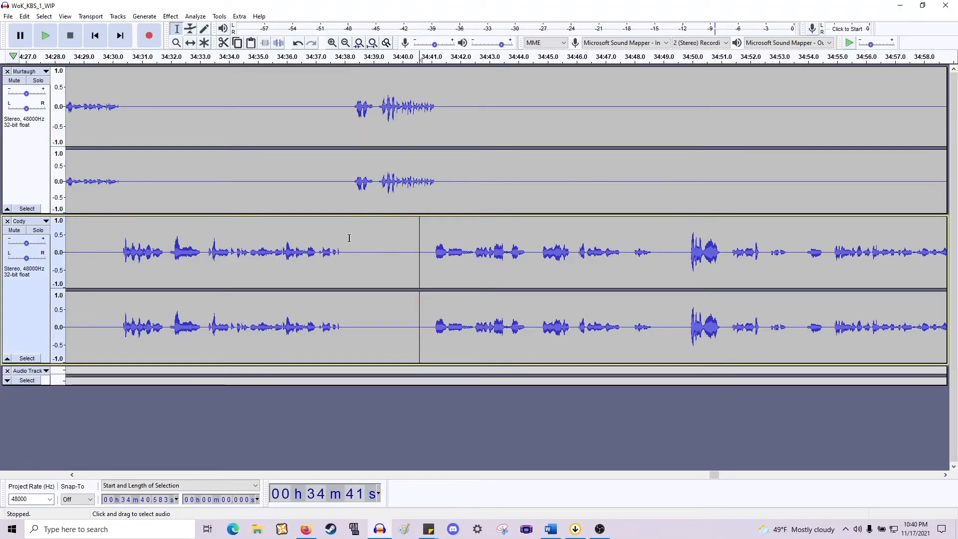
{"action": "key", "text": "space"}
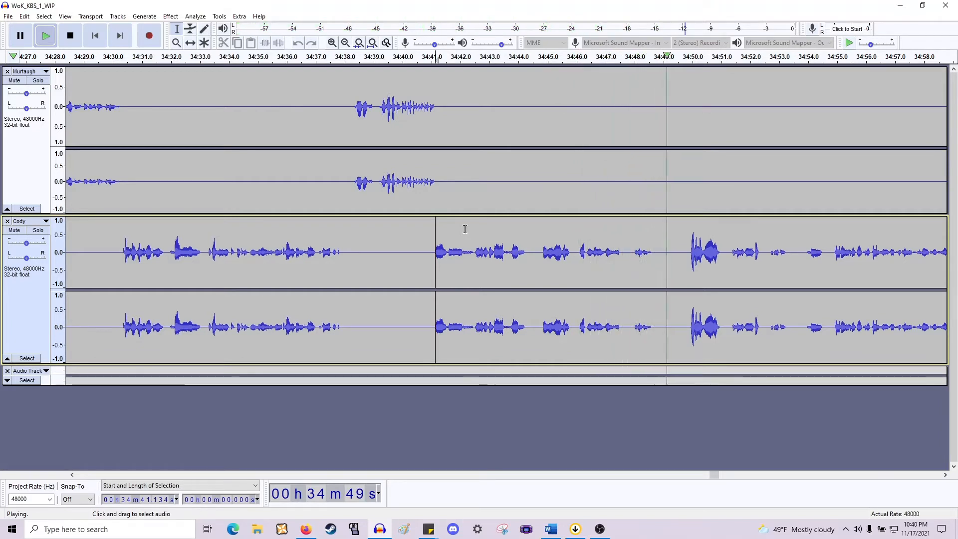
{"action": "key", "text": "space"}
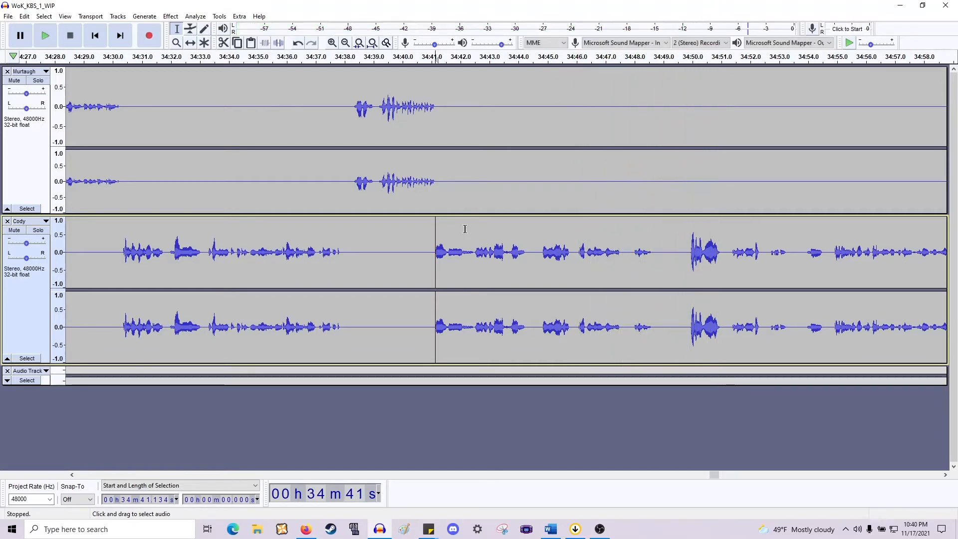
Silence the first track's phrase from about 34:37.7 to 34:41.7, and delete about 3 s from both tracks at 34:37.9.
{"action": "left_click_drag", "start_coordinate": [451, 164], "coordinate": [334, 171]}
{"action": "left_click_drag", "start_coordinate": [343, 260], "coordinate": [426, 151]}
{"action": "key", "text": "Delete"}
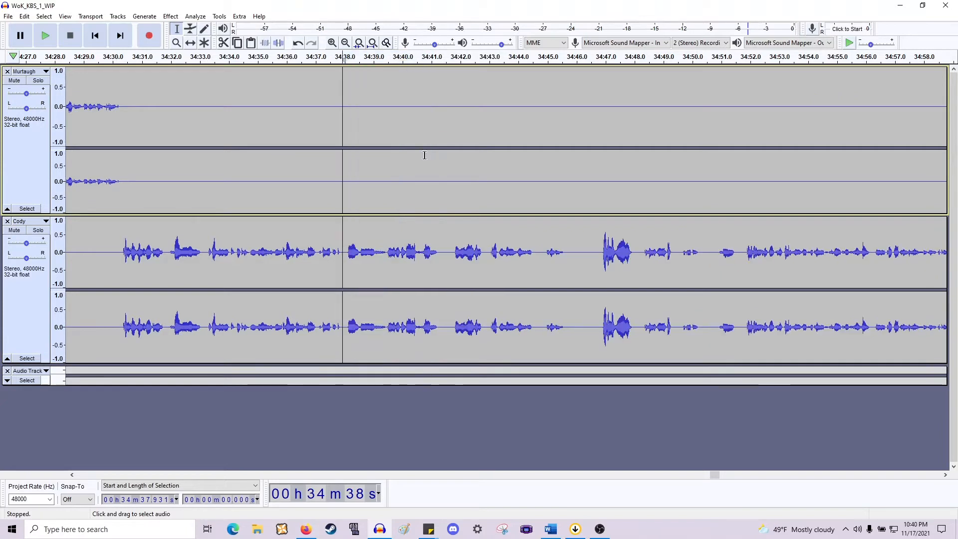
Play back both tracks from about 34:37.3 through 34:47 to check the shortened gap.
{"action": "left_click", "coordinate": [324, 253]}
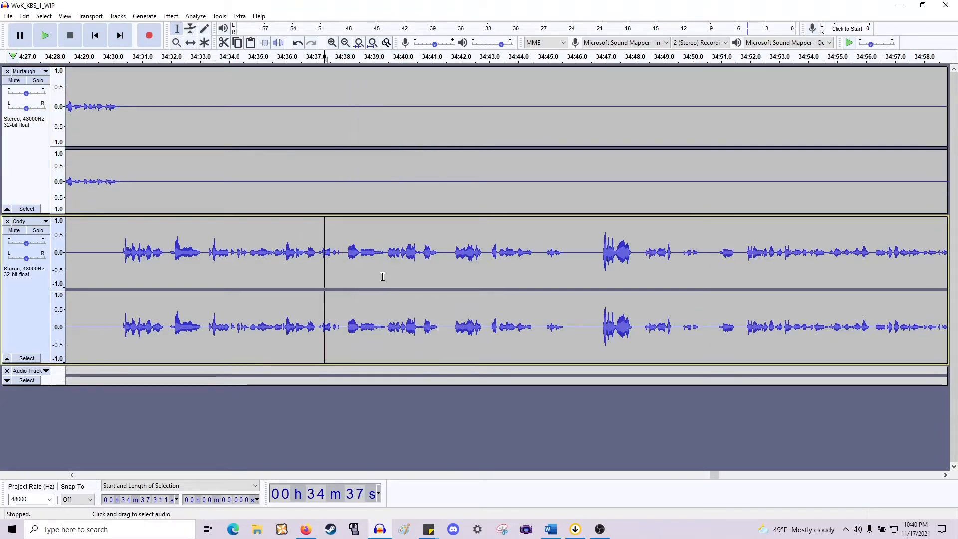
{"action": "key", "text": "space"}
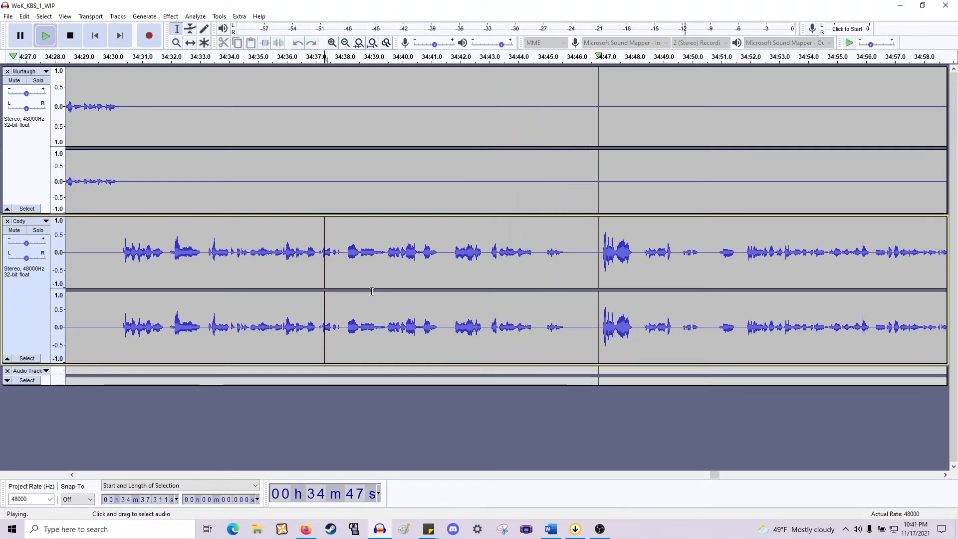
{"action": "key", "text": "space"}
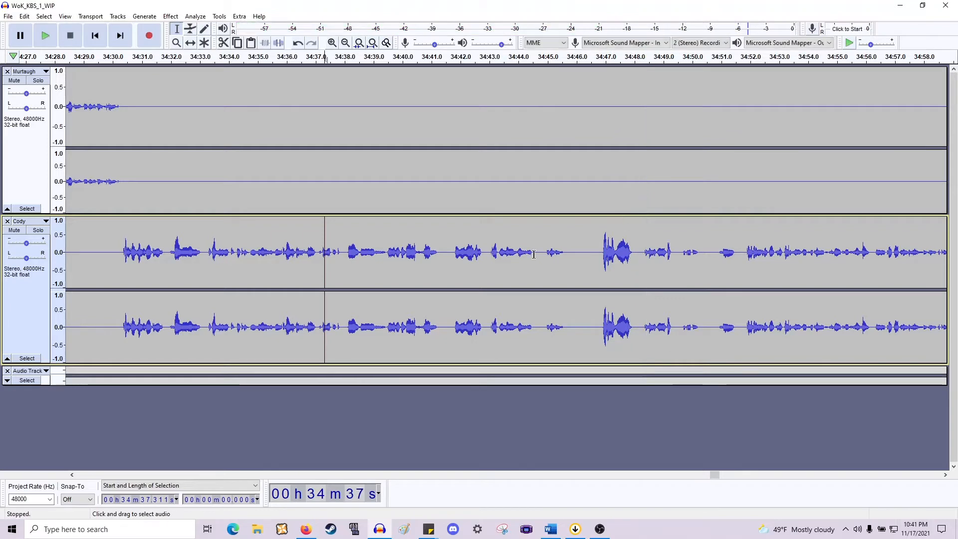
Delete the pause of about 1.1 s at 34:45.6 from both tracks and listen on through about 34:59.
{"action": "left_click_drag", "start_coordinate": [565, 256], "coordinate": [594, 156]}
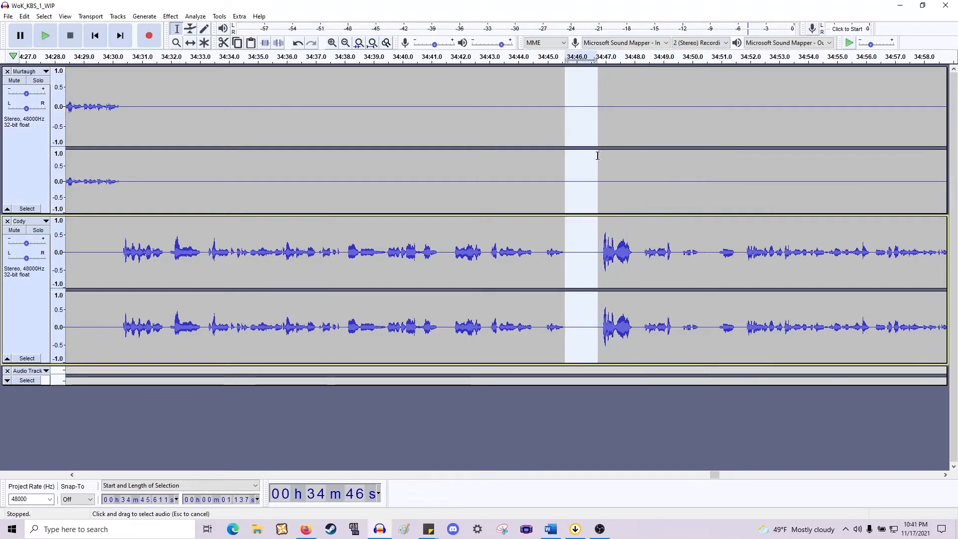
{"action": "key", "text": "Left"}
{"action": "key", "text": "space"}
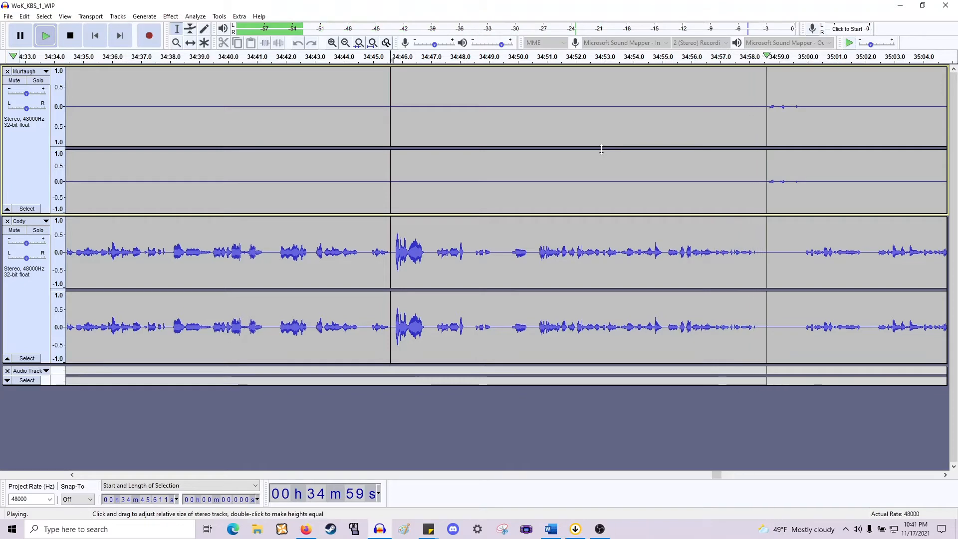
{"action": "key", "text": "space"}
Silence the first track's faint noises from about 34:47.7 to 35:13.6, beneath the second speaker's passage.
{"action": "scroll", "coordinate": [596, 155], "scroll_direction": "right", "scroll_amount": 5}
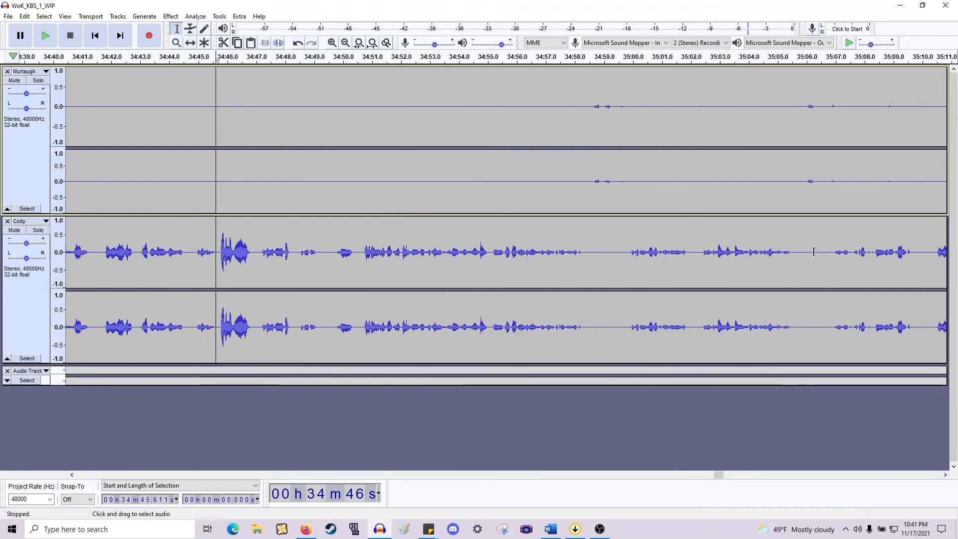
{"action": "scroll", "coordinate": [817, 257], "scroll_direction": "right", "scroll_amount": 1}
{"action": "scroll", "coordinate": [817, 257], "scroll_direction": "down", "scroll_amount": 1}
{"action": "scroll", "coordinate": [815, 256], "scroll_direction": "right", "scroll_amount": 12}
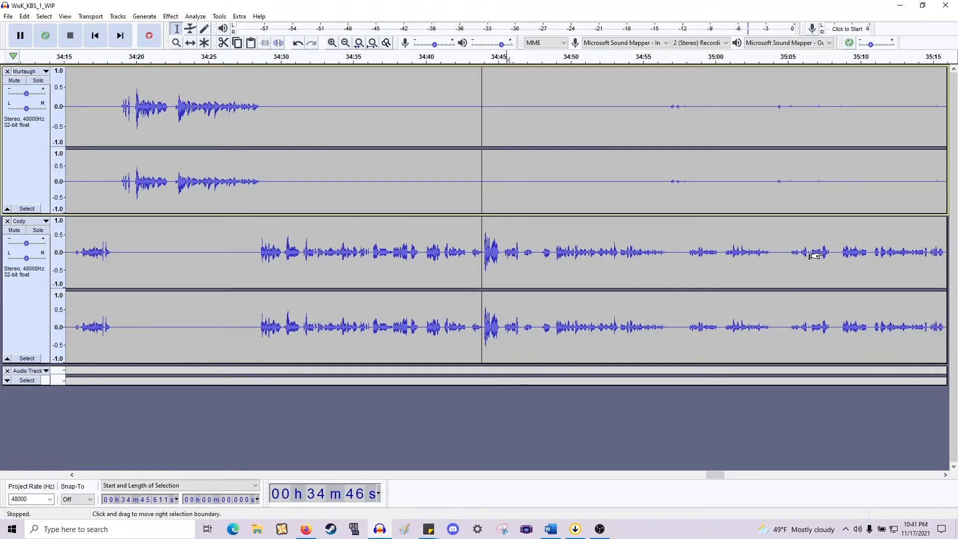
{"action": "scroll", "coordinate": [759, 257], "scroll_direction": "left", "scroll_amount": 3}
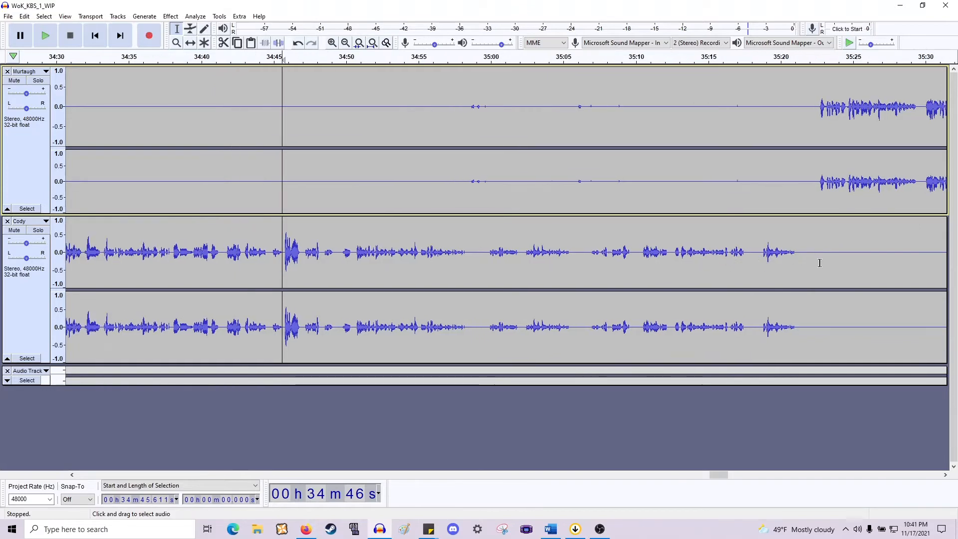
{"action": "left_click_drag", "start_coordinate": [816, 263], "coordinate": [589, 271]}
{"action": "left_click_drag", "start_coordinate": [747, 255], "coordinate": [325, 266]}
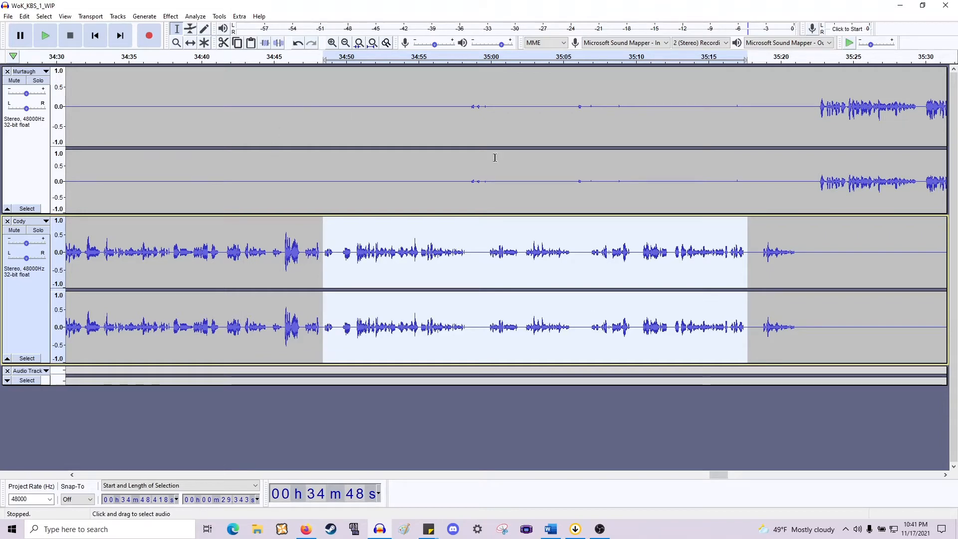
{"action": "scroll", "coordinate": [478, 194], "scroll_direction": "right", "scroll_amount": 1}
{"action": "scroll", "coordinate": [464, 191], "scroll_direction": "left", "scroll_amount": 2}
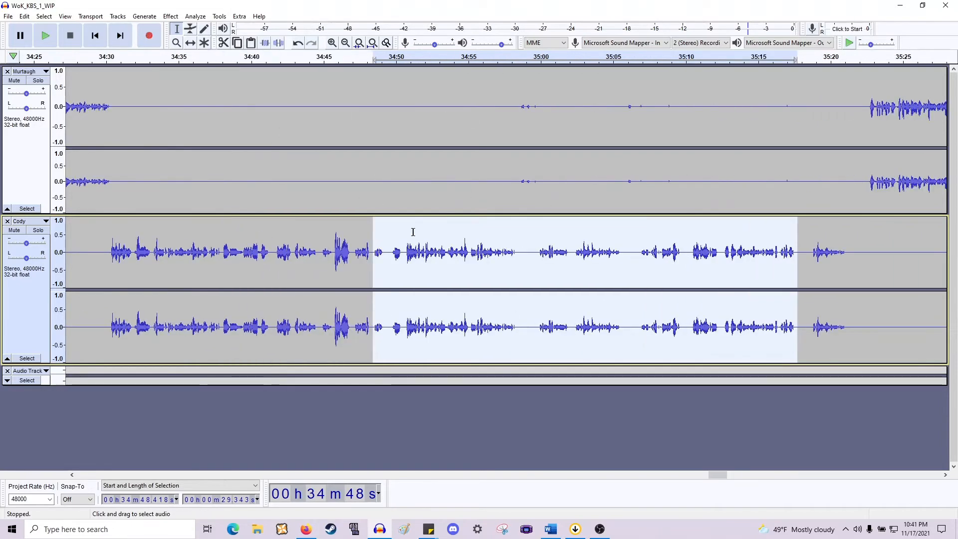
{"action": "left_click_drag", "start_coordinate": [738, 178], "coordinate": [363, 191]}
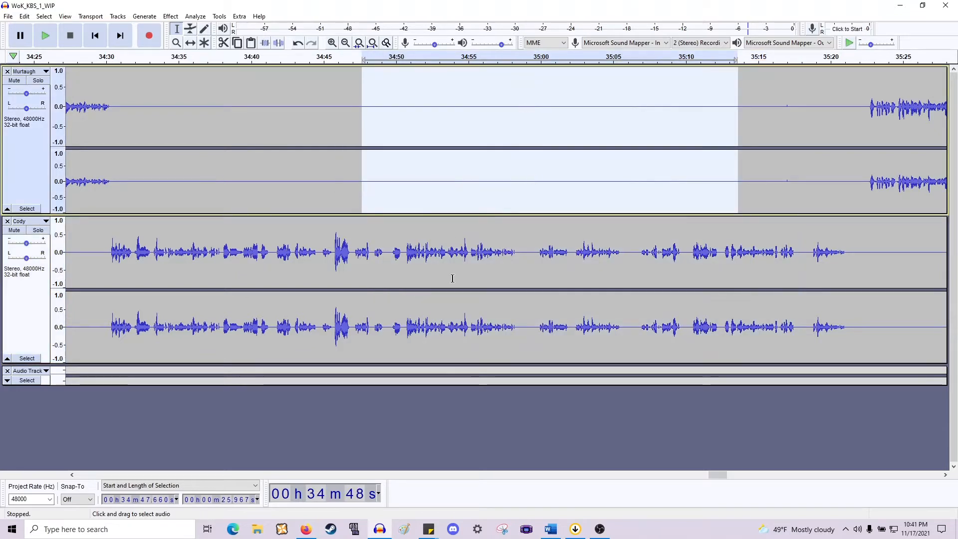
Delete the pauses of about 1.2 s at 34:58.7 and 35:04.3 from both tracks.
{"action": "left_click", "coordinate": [432, 268]}
{"action": "key", "text": "space"}
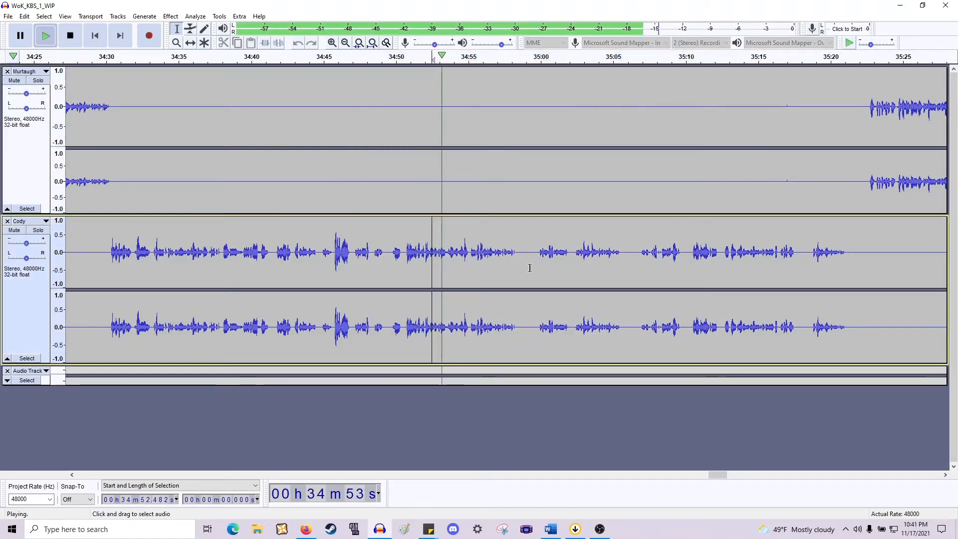
{"action": "key", "text": "space"}
{"action": "left_click_drag", "start_coordinate": [522, 166], "coordinate": [539, 157]}
{"action": "key", "text": "Delete"}
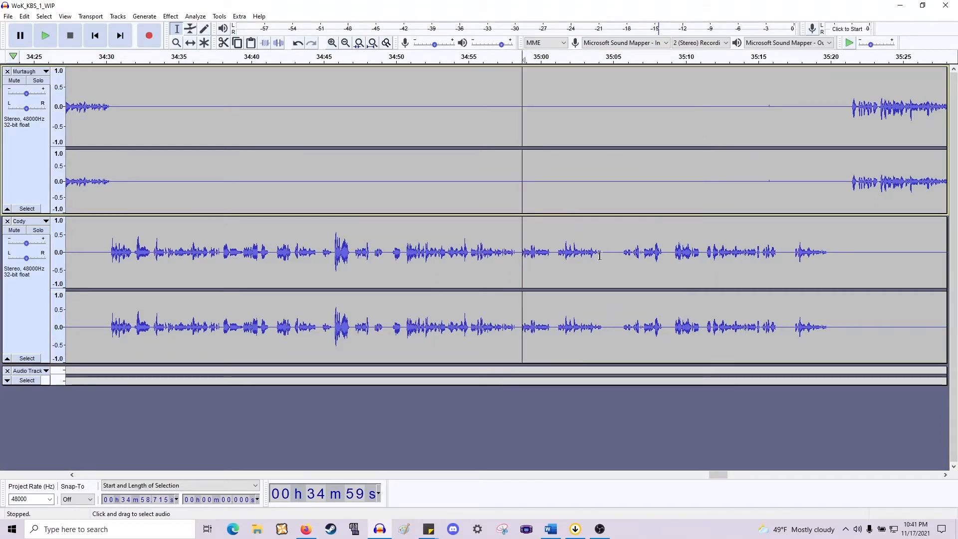
{"action": "left_click_drag", "start_coordinate": [619, 249], "coordinate": [603, 145]}
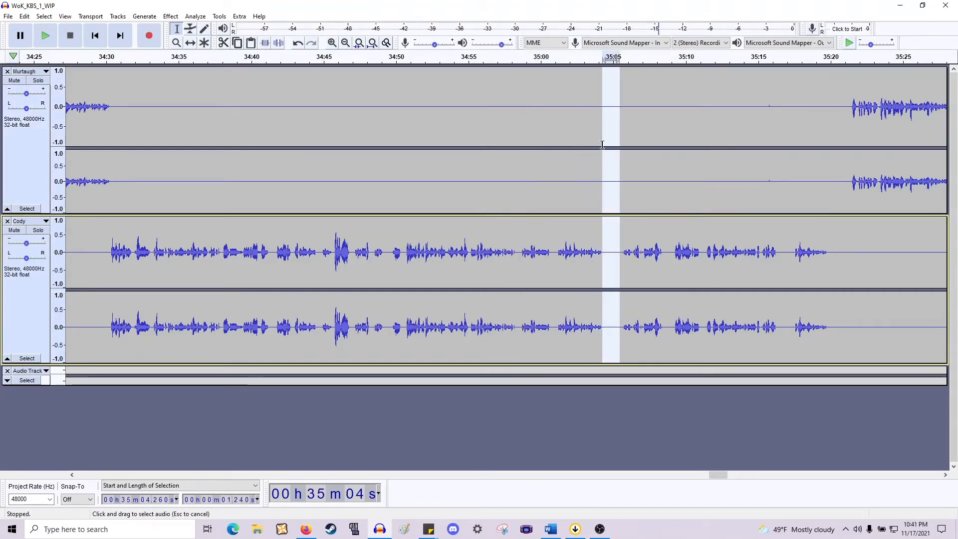
{"action": "key", "text": "Delete"}
Delete the pause of about 0.8 s at 35:07.2 from both tracks, and silence 0.2 s of the second track at 35:05.7.
{"action": "left_click_drag", "start_coordinate": [658, 253], "coordinate": [647, 160]}
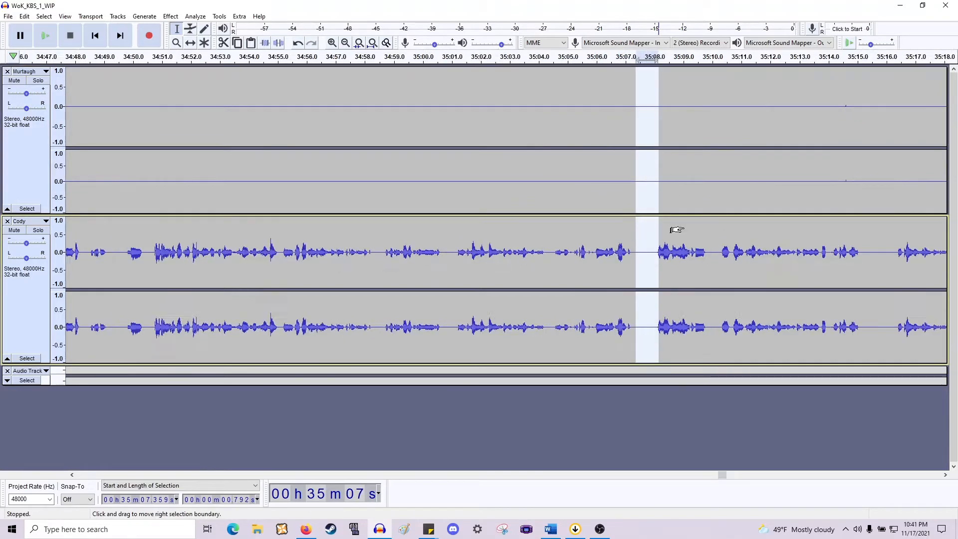
{"action": "scroll", "coordinate": [659, 235], "scroll_direction": "up", "scroll_amount": 2}
{"action": "left_click", "coordinate": [584, 259]}
{"action": "left_click_drag", "start_coordinate": [604, 259], "coordinate": [653, 129]}
{"action": "key", "text": "Delete"}
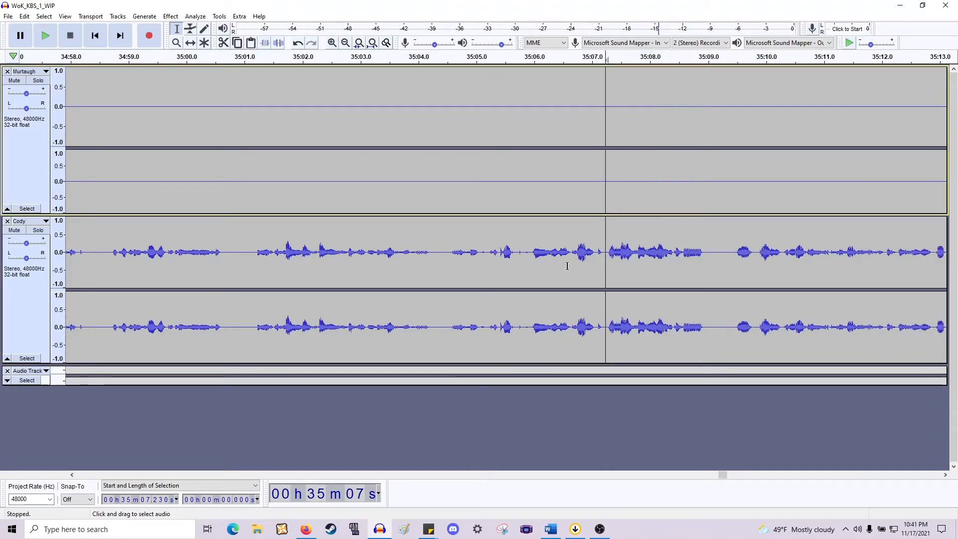
{"action": "scroll", "coordinate": [567, 265], "scroll_direction": "up", "scroll_amount": 2}
{"action": "left_click_drag", "start_coordinate": [519, 257], "coordinate": [500, 261]}
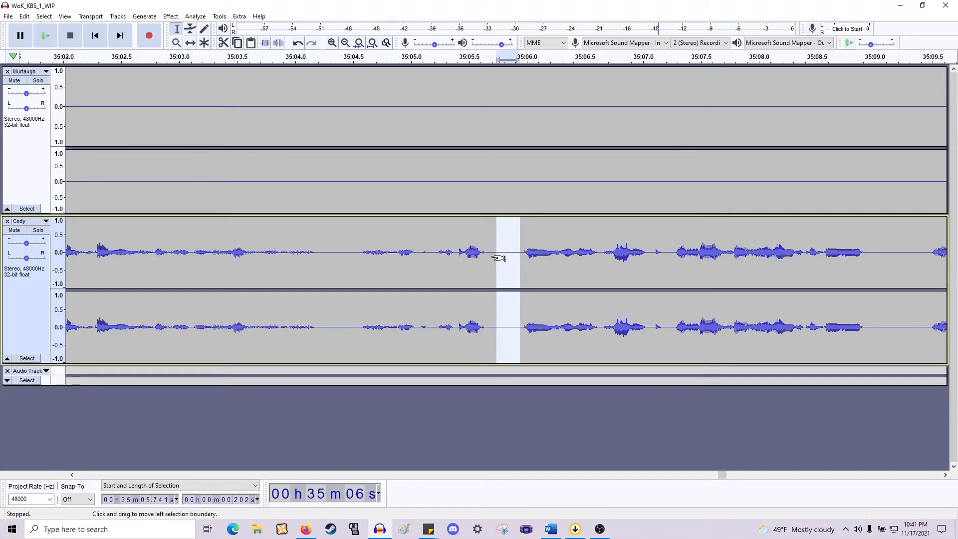
{"action": "key", "text": "Delete"}
Play back both tracks from about 34:58.9 through 35:22 to check the shortened pauses and the change of speaker.
{"action": "scroll", "coordinate": [498, 258], "scroll_direction": "down", "scroll_amount": 2}
{"action": "left_click", "coordinate": [293, 259]}
{"action": "key", "text": "space"}
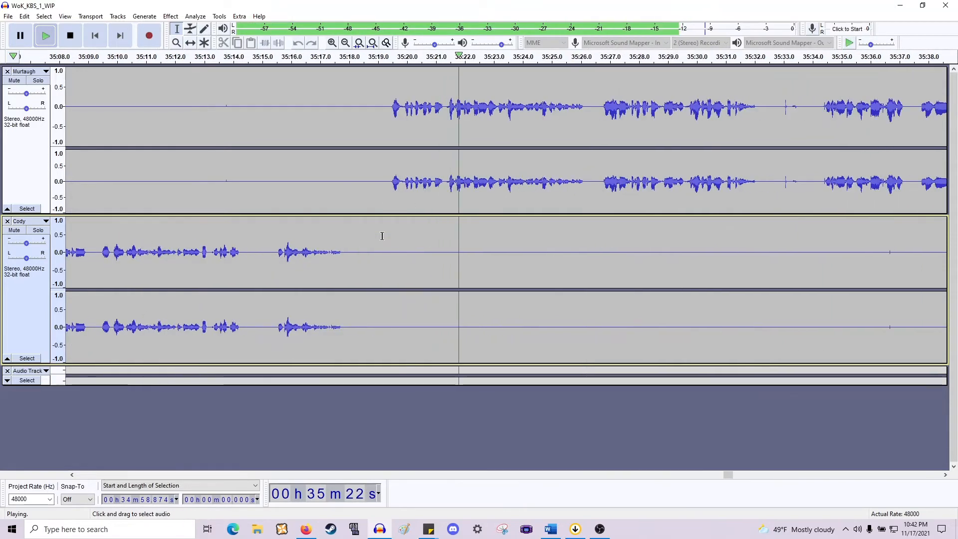
{"action": "key", "text": "space"}
Delete the pause of about 1.3 s at 35:18.0 from both tracks and listen on through about 35:34.
{"action": "left_click_drag", "start_coordinate": [347, 257], "coordinate": [386, 164]}
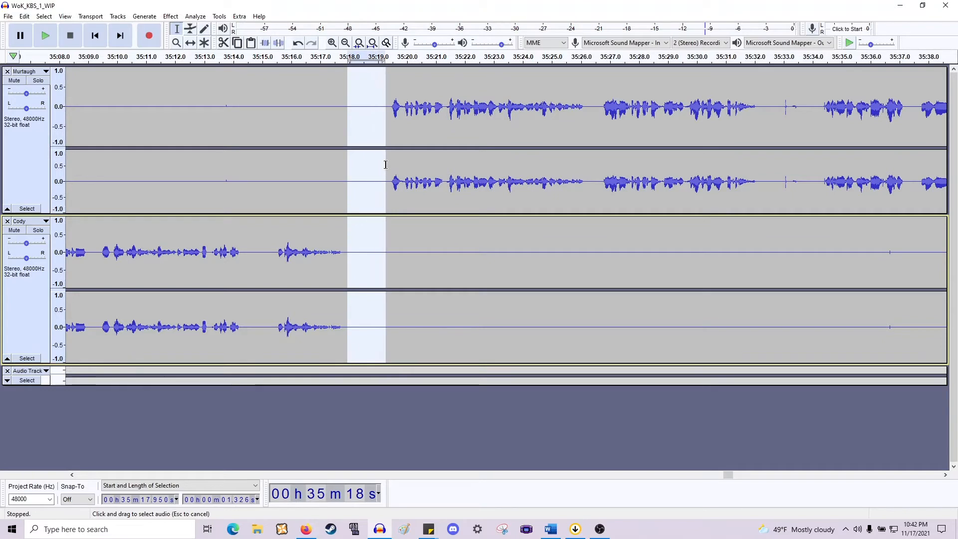
{"action": "key", "text": "Delete"}
{"action": "key", "text": "space"}
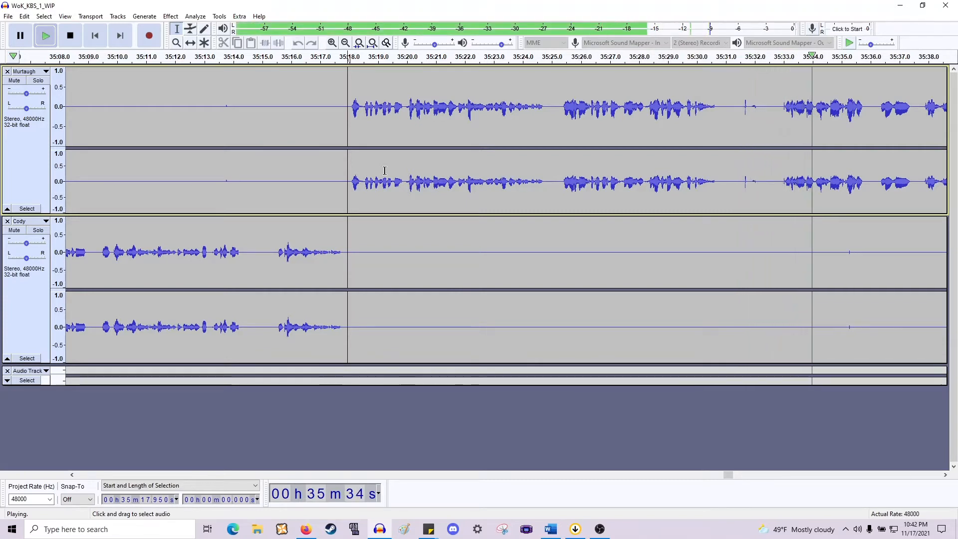
{"action": "key", "text": "space"}
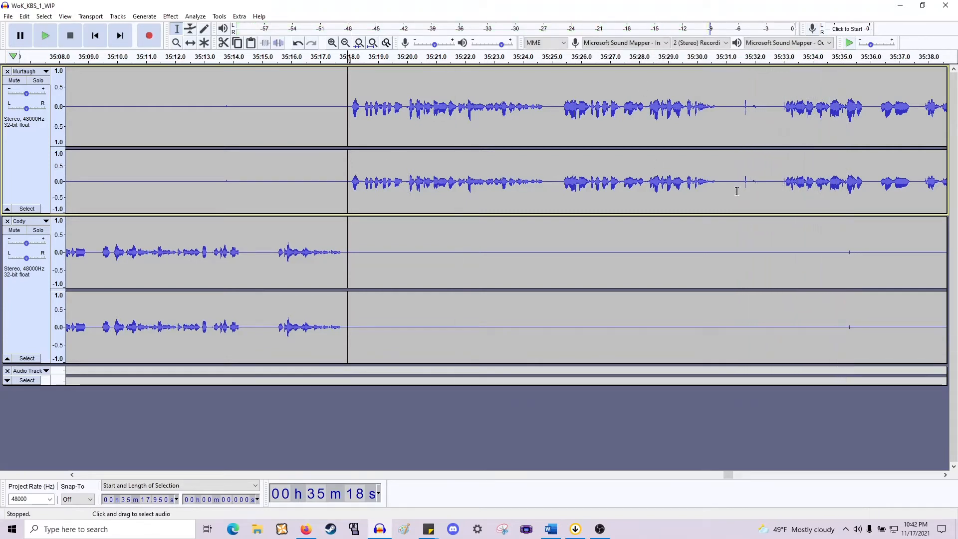
Delete the noisy 1.4 s gap at 35:31.2 from both tracks, and move the first track's phrase before it about 0.2 s later.
{"action": "left_click_drag", "start_coordinate": [730, 192], "coordinate": [769, 268]}
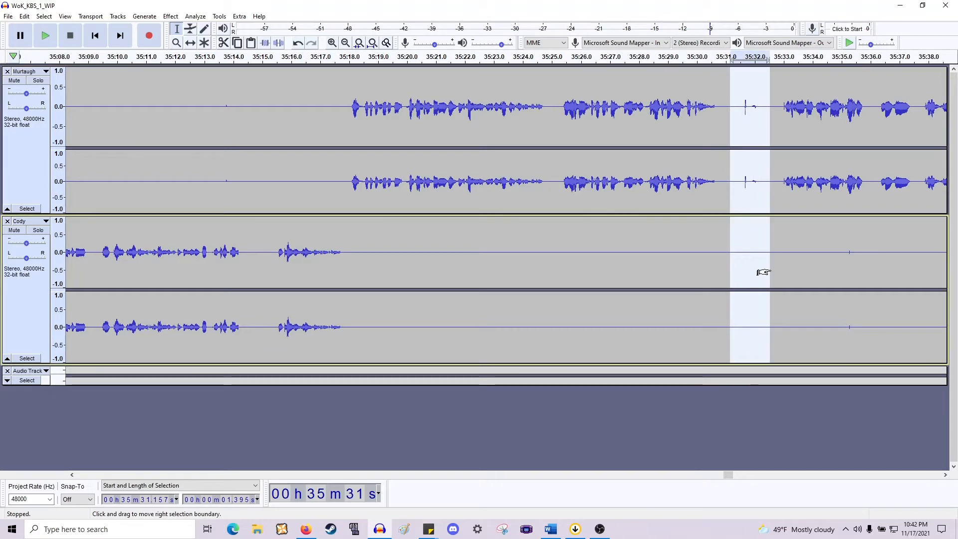
{"action": "key", "text": "Delete"}
{"action": "left_click_drag", "start_coordinate": [716, 183], "coordinate": [561, 188]}
{"action": "key", "text": "Delete"}
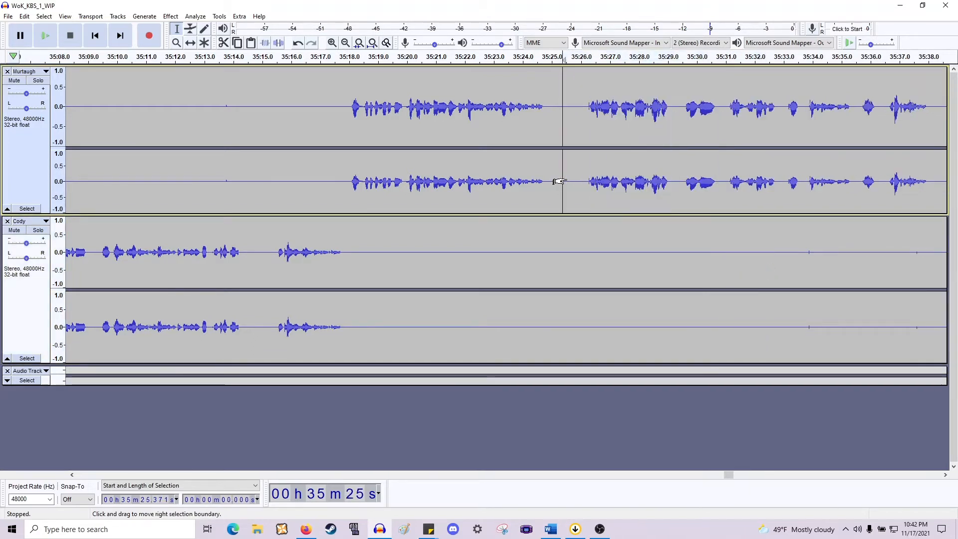
{"action": "left_click", "coordinate": [567, 178]}
{"action": "key", "text": "ctrl+v"}
Play the first track's next phrase from about 35:31.6, and silence the second track from about 35:32.7 to 35:45.5.
{"action": "left_click", "coordinate": [665, 179]}
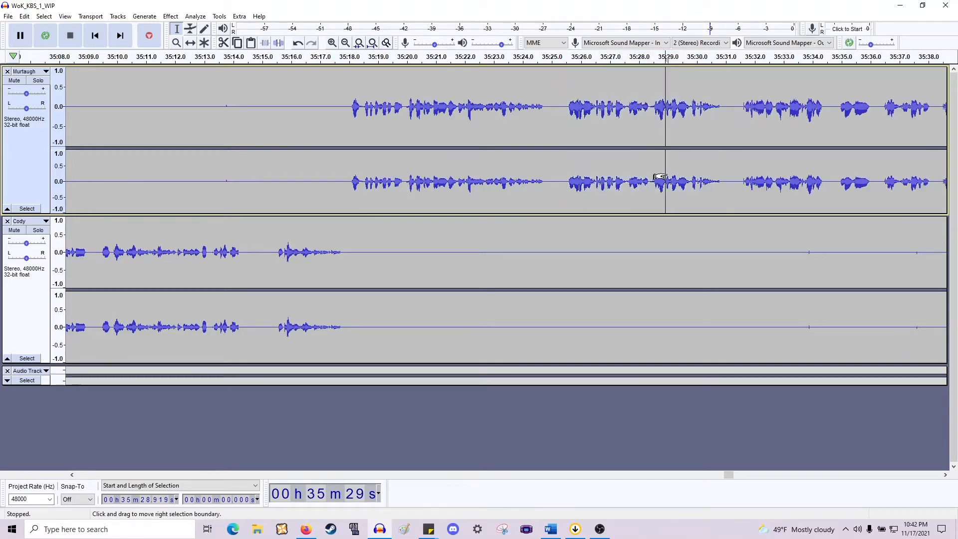
{"action": "scroll", "coordinate": [558, 179], "scroll_direction": "right", "scroll_amount": 12}
{"action": "left_click", "coordinate": [443, 184]}
{"action": "key", "text": "space"}
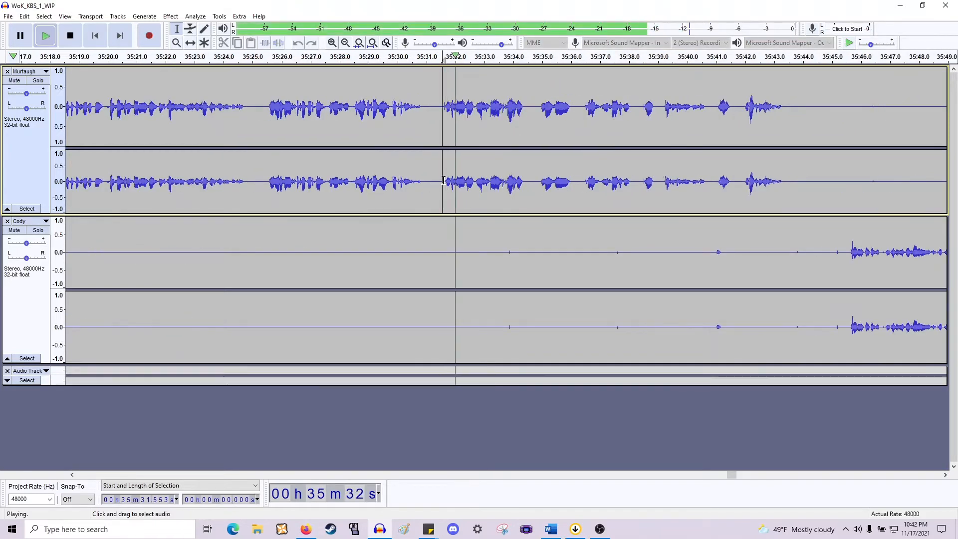
{"action": "key", "text": "space"}
{"action": "left_click_drag", "start_coordinate": [477, 251], "coordinate": [838, 260]}
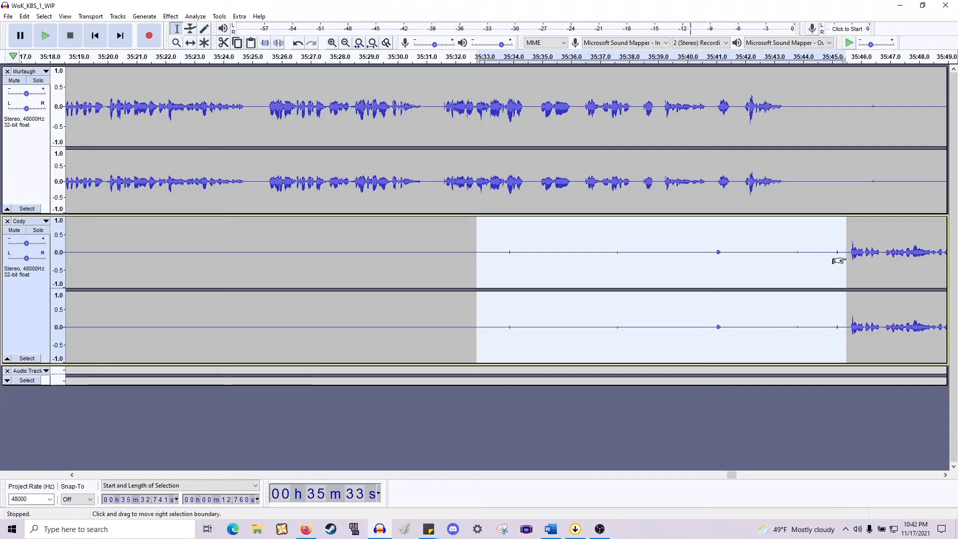
Listen to both tracks from about 35:34.7 through 36:04.
{"action": "left_click", "coordinate": [519, 179]}
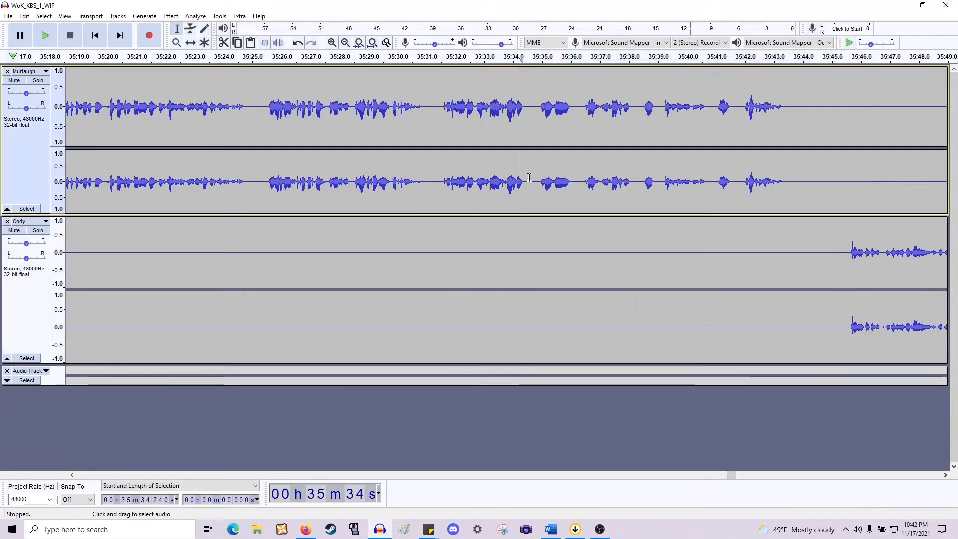
{"action": "left_click", "coordinate": [534, 175]}
{"action": "key", "text": "space"}
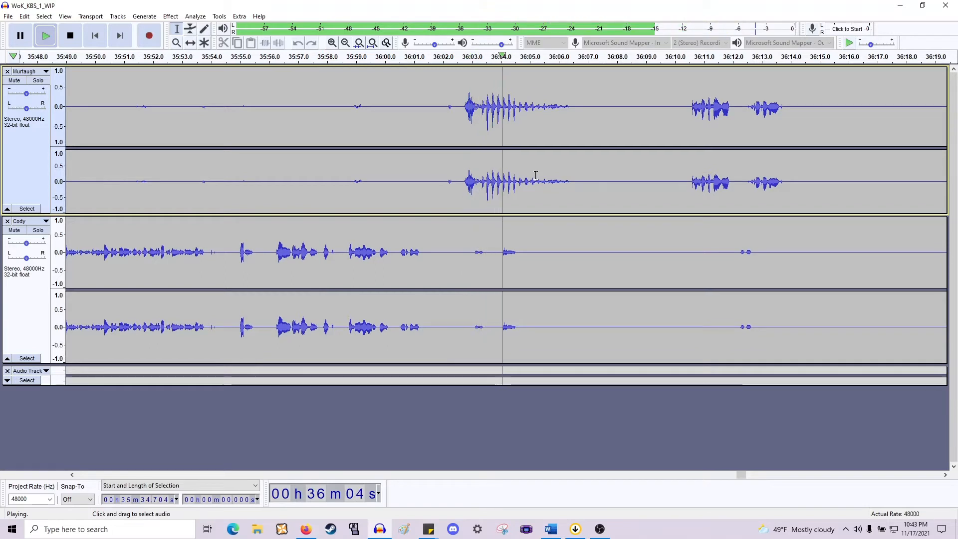
Silence the first track from 35:44.0 to 36:02.6, and delete the pause of about 2 s at 35:43.5 from both tracks.
{"action": "key", "text": "space"}
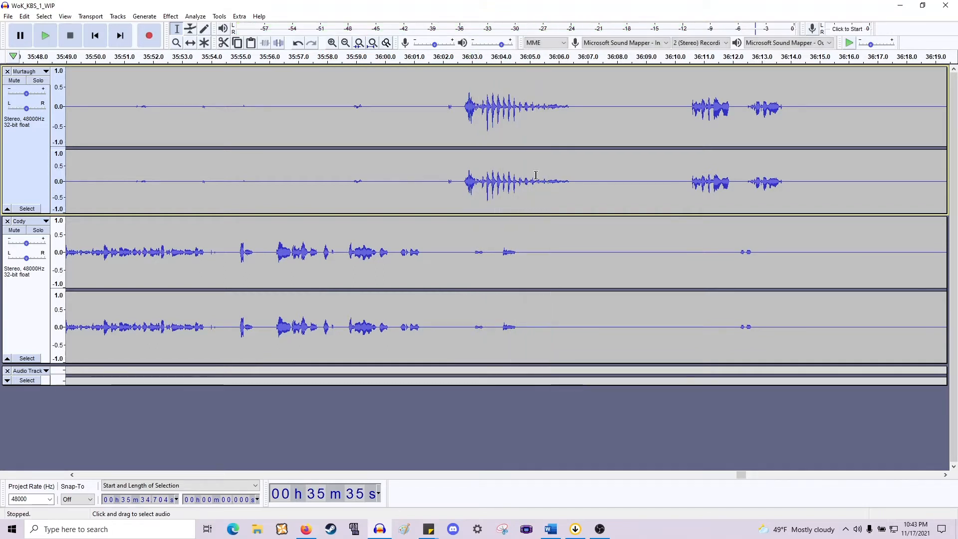
{"action": "left_click_drag", "start_coordinate": [428, 178], "coordinate": [223, 199]}
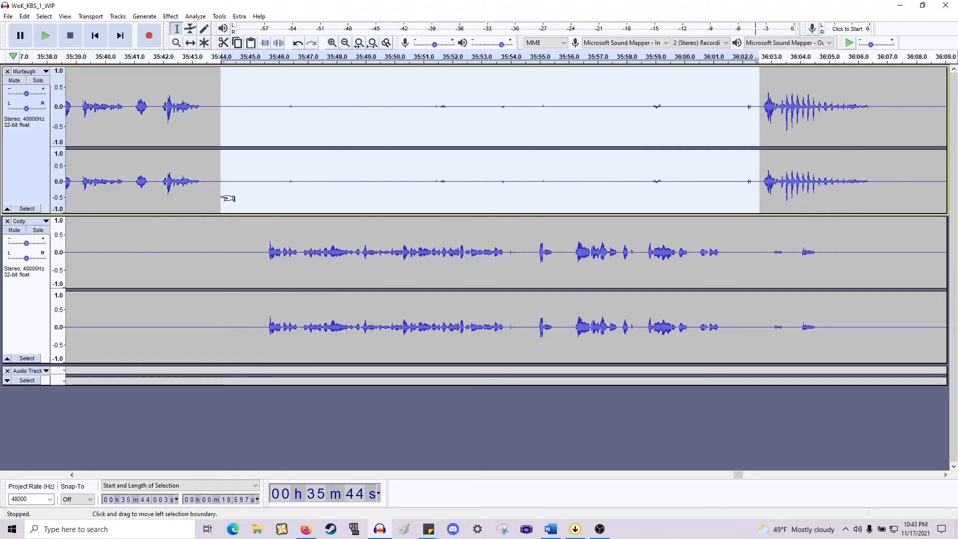
{"action": "left_click_drag", "start_coordinate": [205, 250], "coordinate": [263, 165]}
{"action": "key", "text": "Delete"}
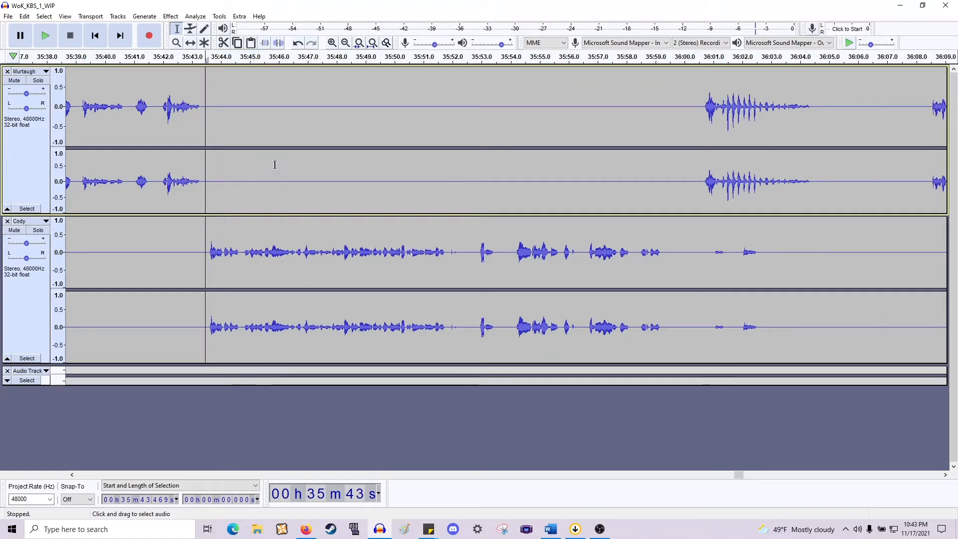
Delete three gaps from both tracks: about 1.0 s at 35:51.8, 0.6 s at 35:52.5 and 0.2 s at 35:54.8.
{"action": "left_click_drag", "start_coordinate": [446, 258], "coordinate": [476, 150]}
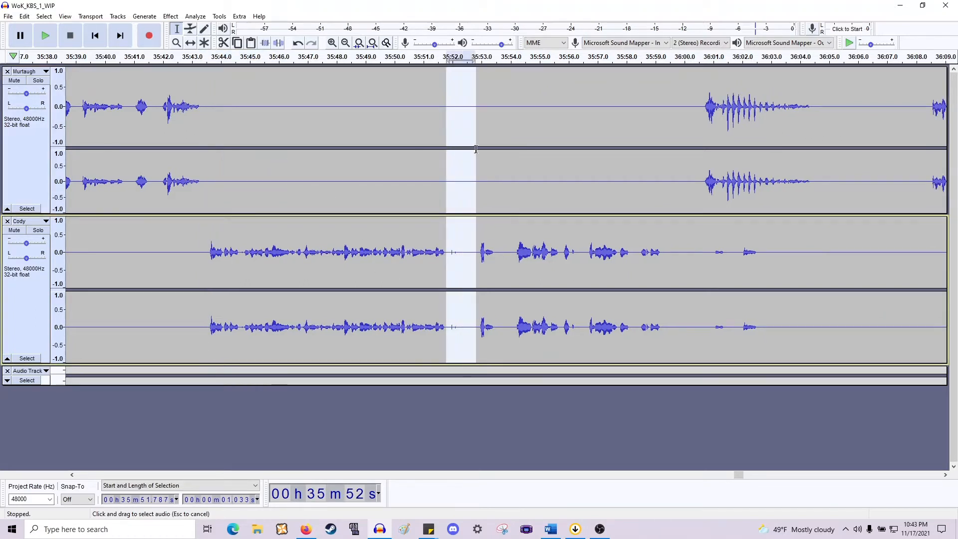
{"action": "key", "text": "Delete"}
{"action": "left_click_drag", "start_coordinate": [467, 254], "coordinate": [483, 153]}
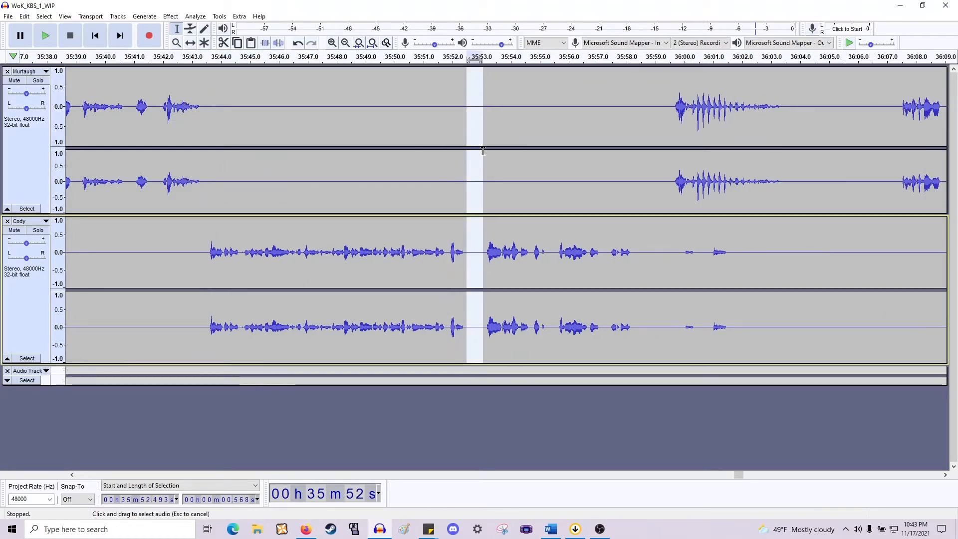
{"action": "key", "text": "Delete"}
{"action": "left_click_drag", "start_coordinate": [539, 253], "coordinate": [532, 173]}
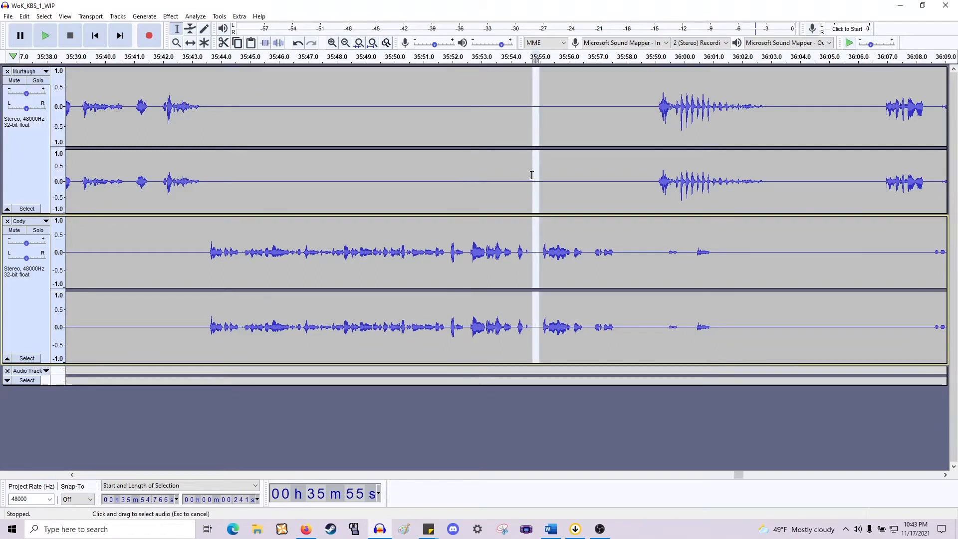
{"action": "key", "text": "Delete"}
Delete the pause of about 1.3 s at 35:57.4 from both tracks, just before the first speaker's next phrase.
{"action": "left_click_drag", "start_coordinate": [651, 250], "coordinate": [624, 152]}
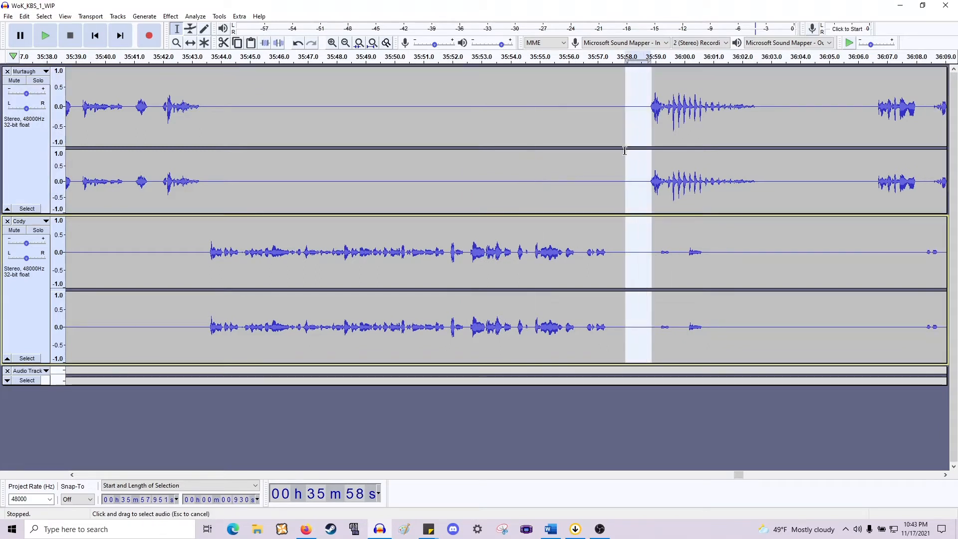
{"action": "left_click", "coordinate": [608, 206]}
{"action": "left_click", "coordinate": [609, 257]}
{"action": "left_click_drag", "start_coordinate": [610, 256], "coordinate": [648, 161]}
{"action": "key", "text": "Delete"}
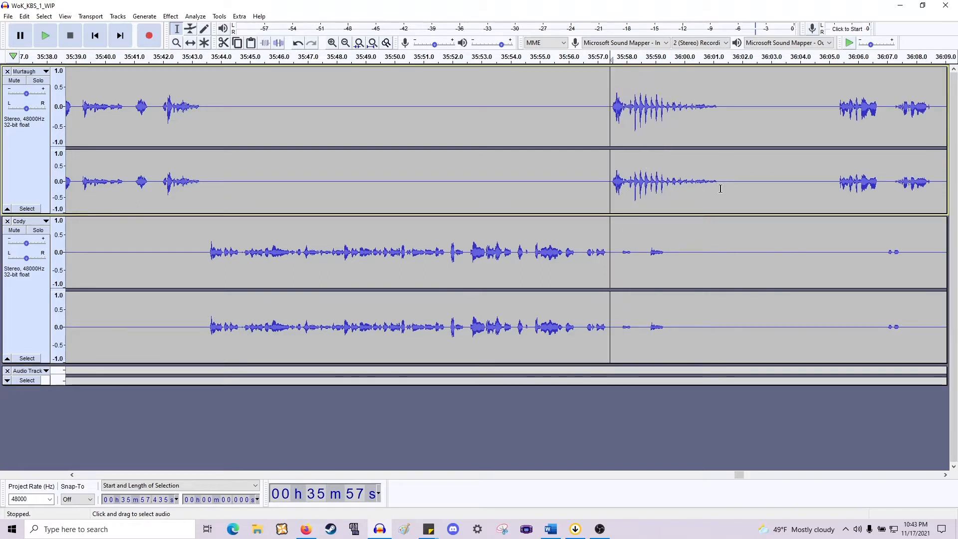
Delete the 4.1 s pause at 36:01.3 from both tracks and play the audio from the cut.
{"action": "left_click_drag", "start_coordinate": [720, 188], "coordinate": [836, 262]}
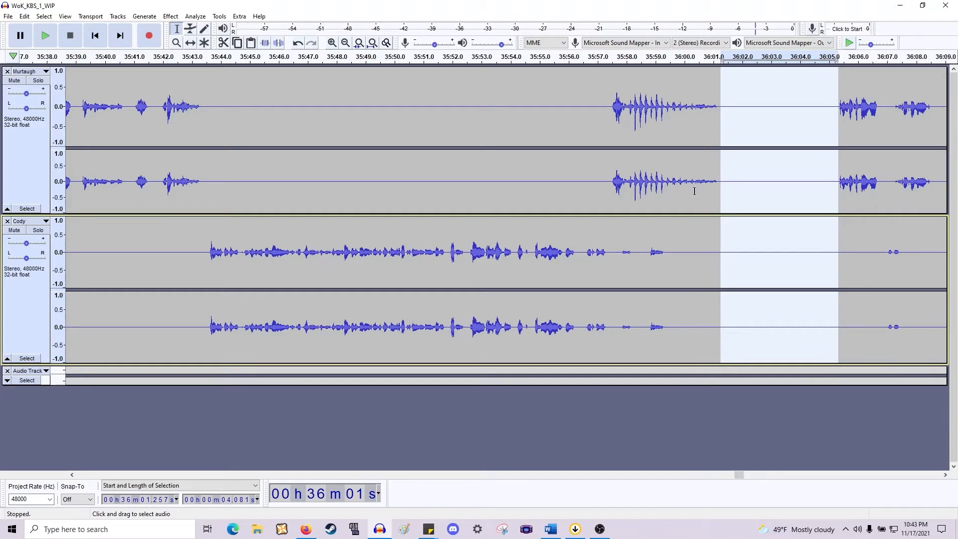
{"action": "key", "text": "Delete"}
{"action": "key", "text": "c"}
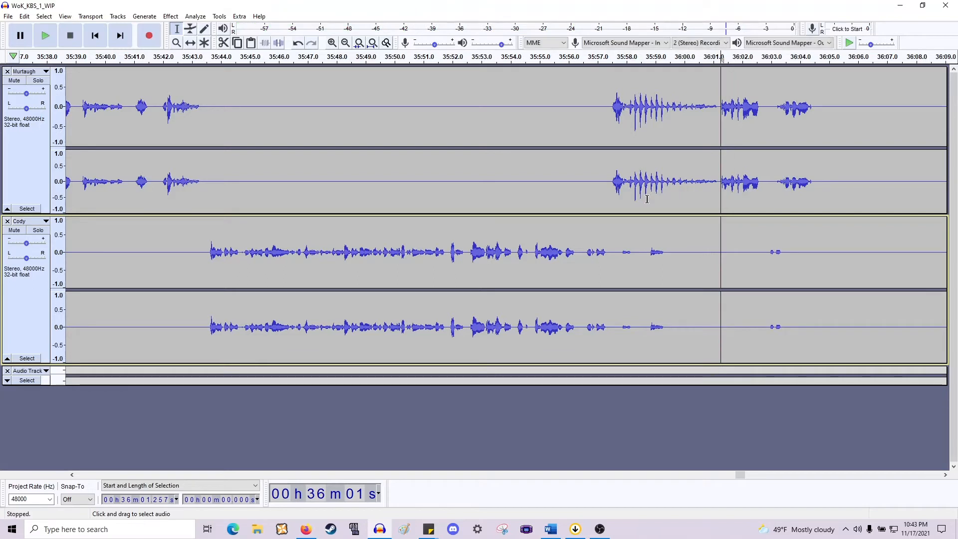
{"action": "left_click", "coordinate": [754, 157]}
{"action": "left_click", "coordinate": [722, 182]}
{"action": "key", "text": "space"}
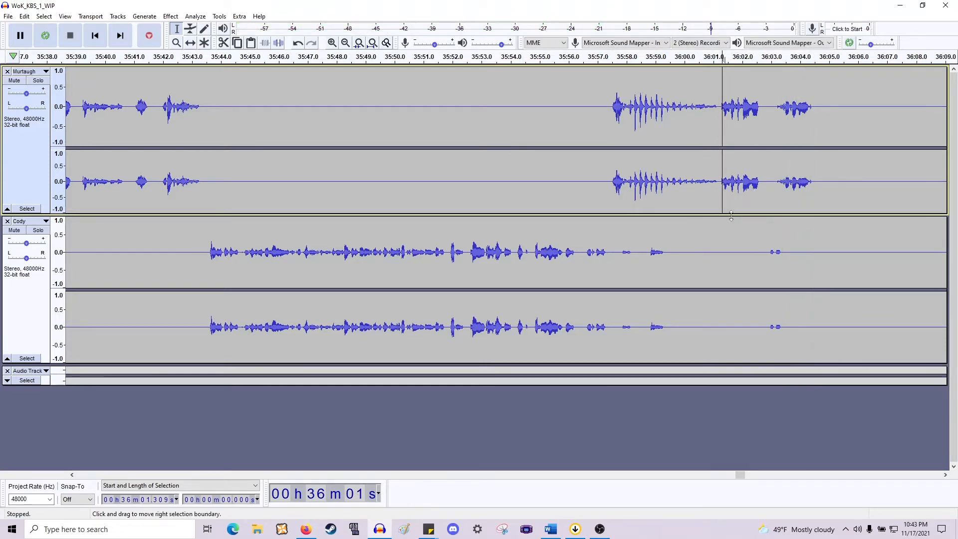
Listen to the second track's quiet phrase from about 36:13.5, and its following speech from 36:16.5 through about 36:21.
{"action": "scroll", "coordinate": [755, 246], "scroll_direction": "right", "scroll_amount": 10}
{"action": "left_click", "coordinate": [523, 253]}
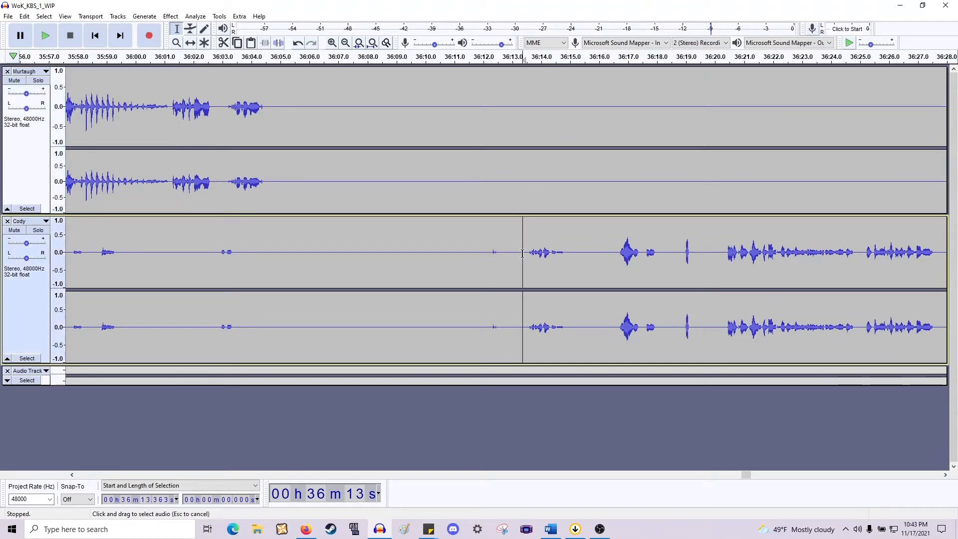
{"action": "key", "text": "space"}
{"action": "key", "text": "space"}
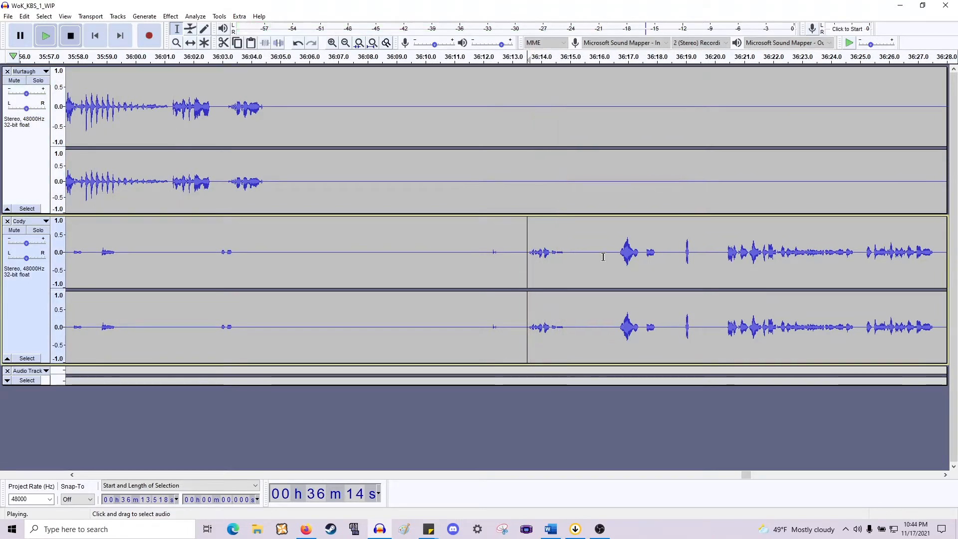
{"action": "left_click", "coordinate": [614, 253]}
{"action": "key", "text": "space"}
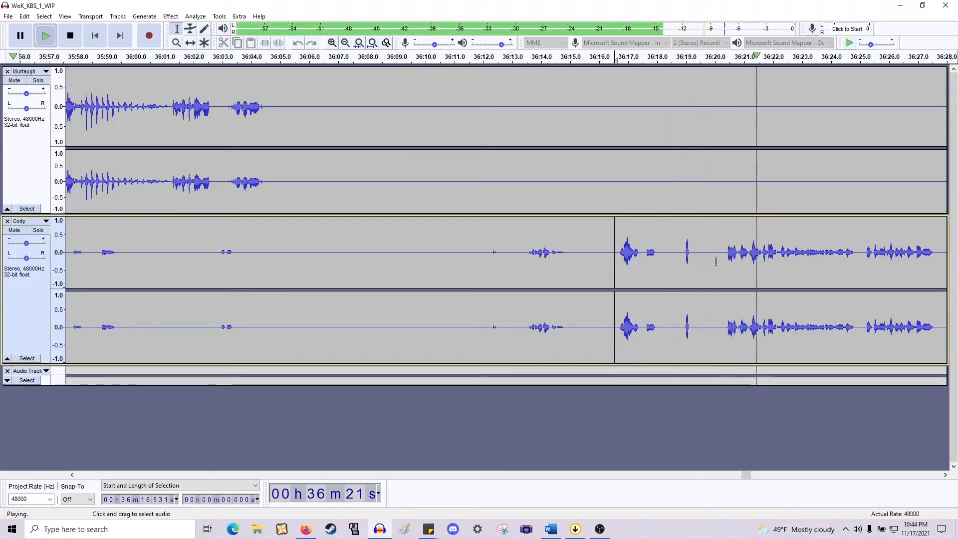
{"action": "key", "text": "space"}
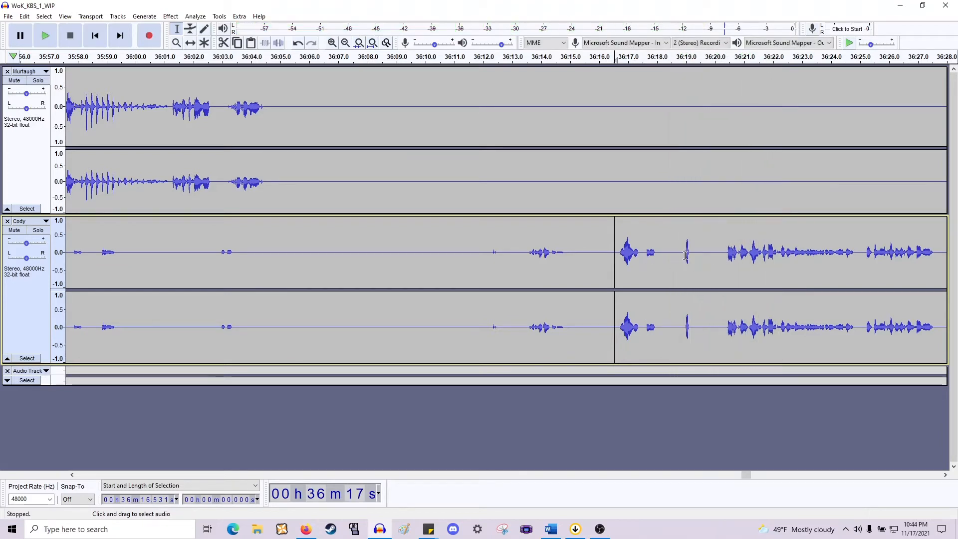
Play the section at 36:17.4, and delete pauses of about 1.0 s at 36:17.9 and 1.3 s at 36:18.2 from both tracks.
{"action": "left_click_drag", "start_coordinate": [684, 256], "coordinate": [641, 148]}
{"action": "key", "text": "space"}
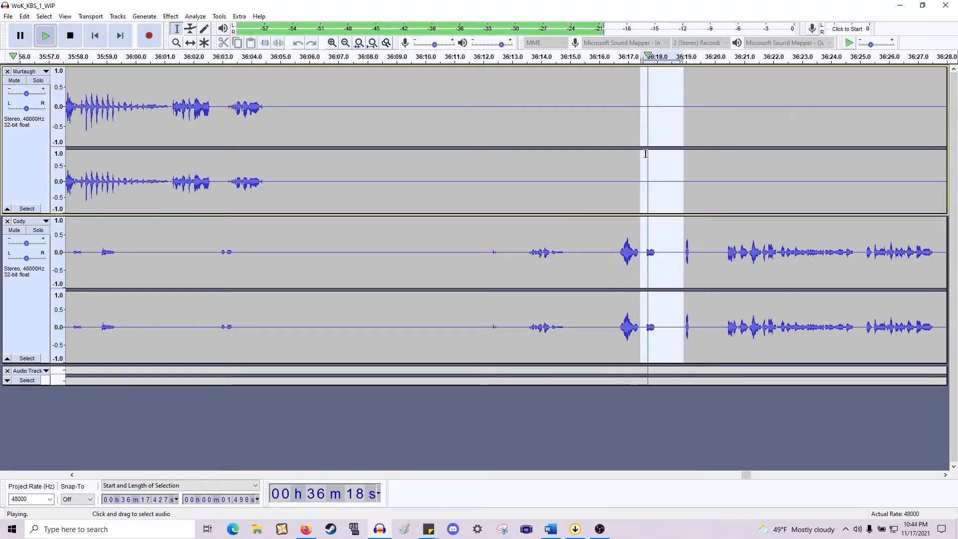
{"action": "key", "text": "space"}
{"action": "left_click_drag", "start_coordinate": [643, 164], "coordinate": [658, 163]}
{"action": "key", "text": "Delete"}
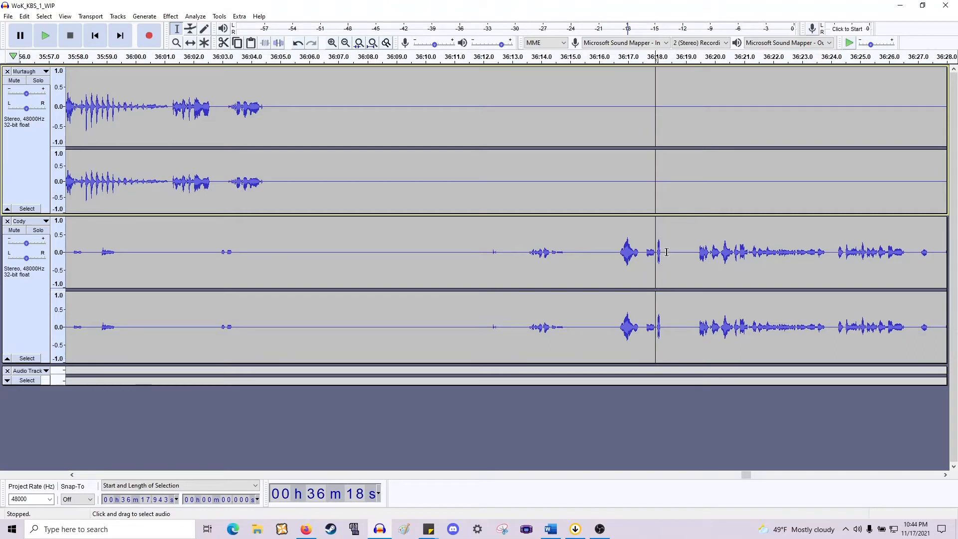
{"action": "left_click_drag", "start_coordinate": [663, 253], "coordinate": [698, 157]}
{"action": "key", "text": "Delete"}
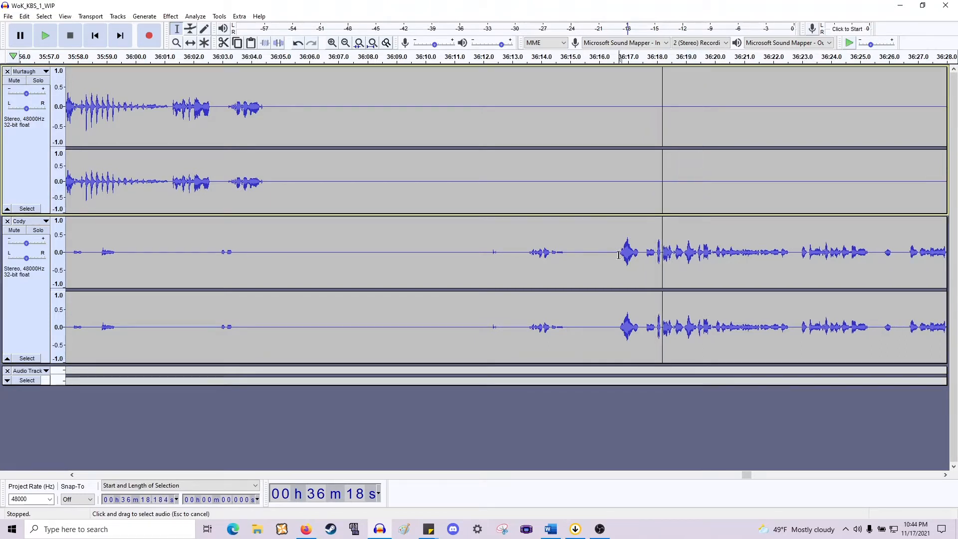
Delete the 1.8 s pause at 36:14.9 and the gap of about 9 s at 36:04.5 from both tracks.
{"action": "left_click_drag", "start_coordinate": [619, 255], "coordinate": [562, 168]}
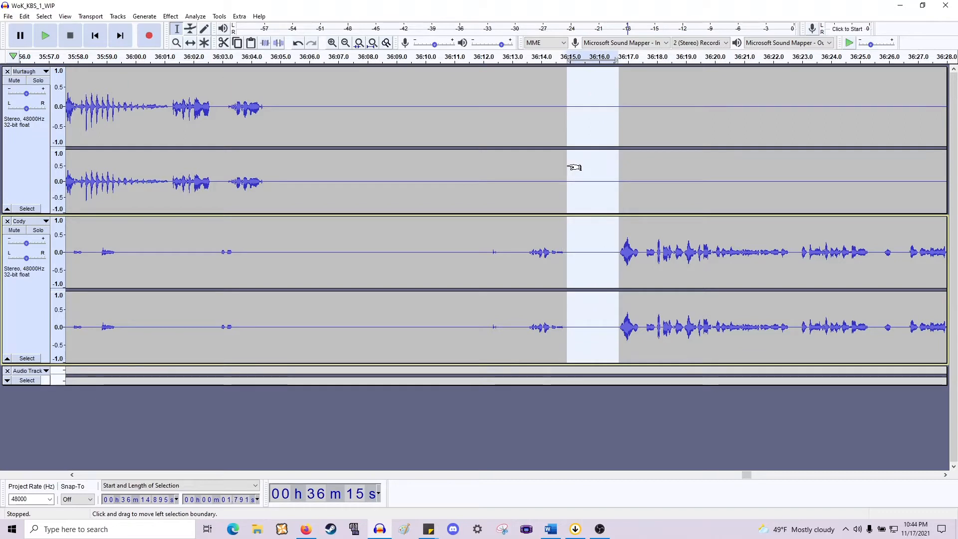
{"action": "key", "text": "Delete"}
{"action": "left_click_drag", "start_coordinate": [528, 255], "coordinate": [265, 181]}
{"action": "key", "text": "Delete"}
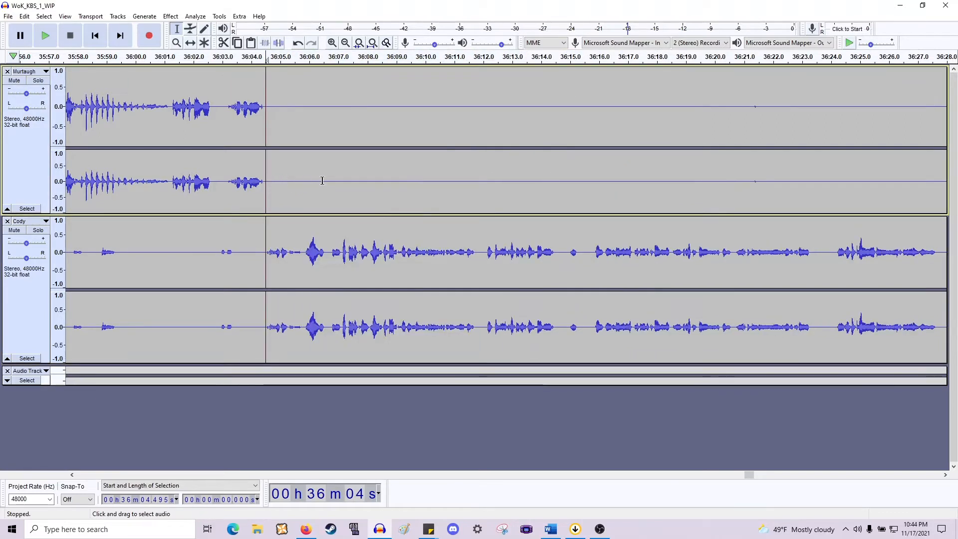
Listen from 36:04.5 through about 36:38, and silence the first track's noises for 3.4 s from 36:33.2.
{"action": "key", "text": "space"}
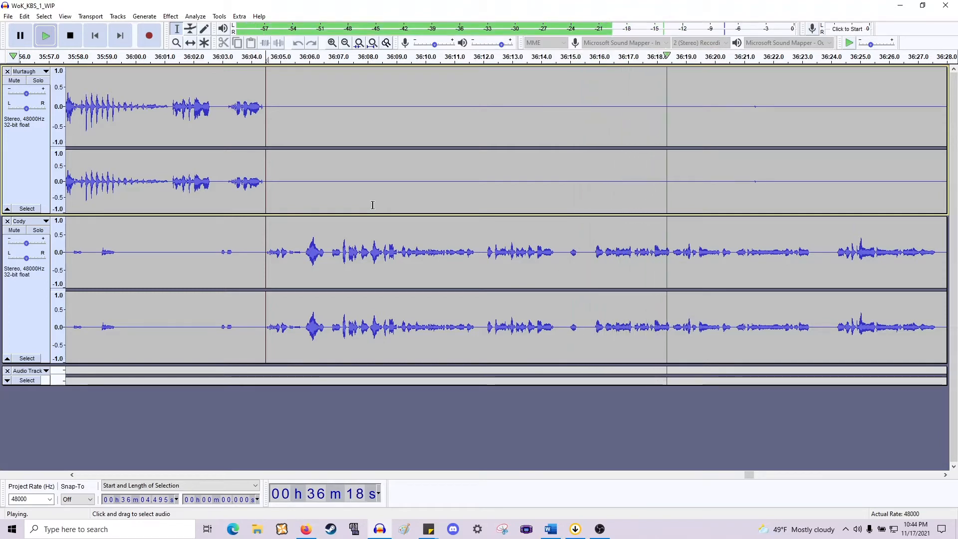
{"action": "scroll", "coordinate": [369, 198], "scroll_direction": "right", "scroll_amount": 14}
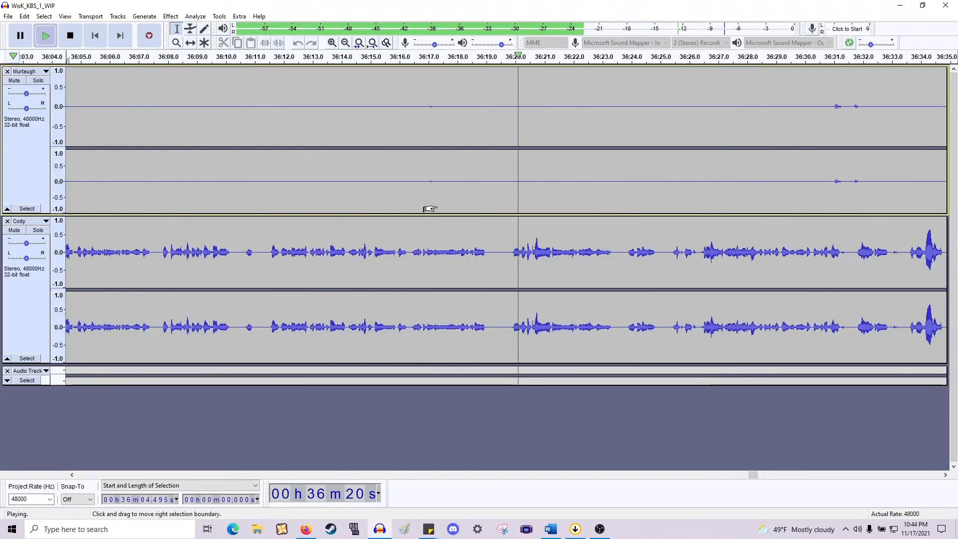
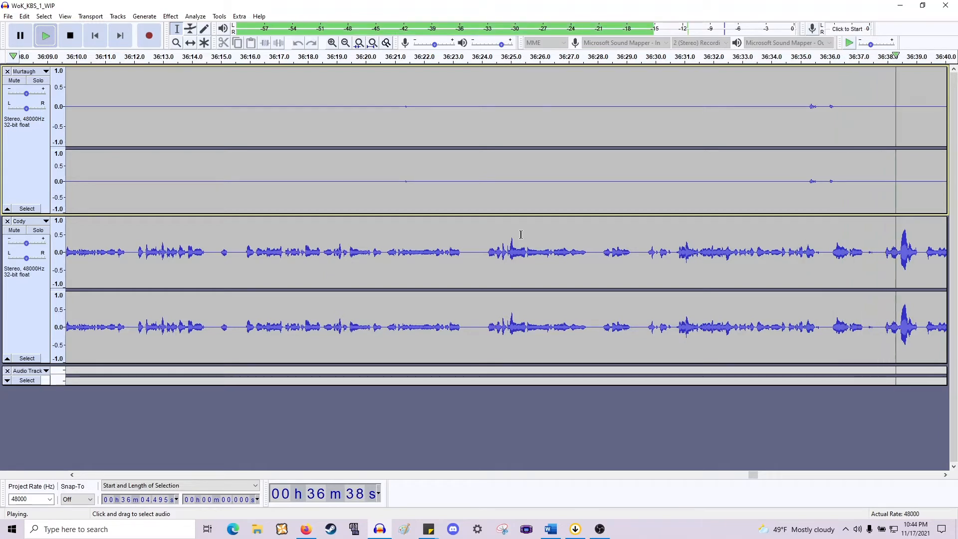
{"action": "key", "text": "space"}
{"action": "left_click_drag", "start_coordinate": [847, 190], "coordinate": [749, 188]}
{"action": "scroll", "coordinate": [778, 182], "scroll_direction": "right", "scroll_amount": 3}
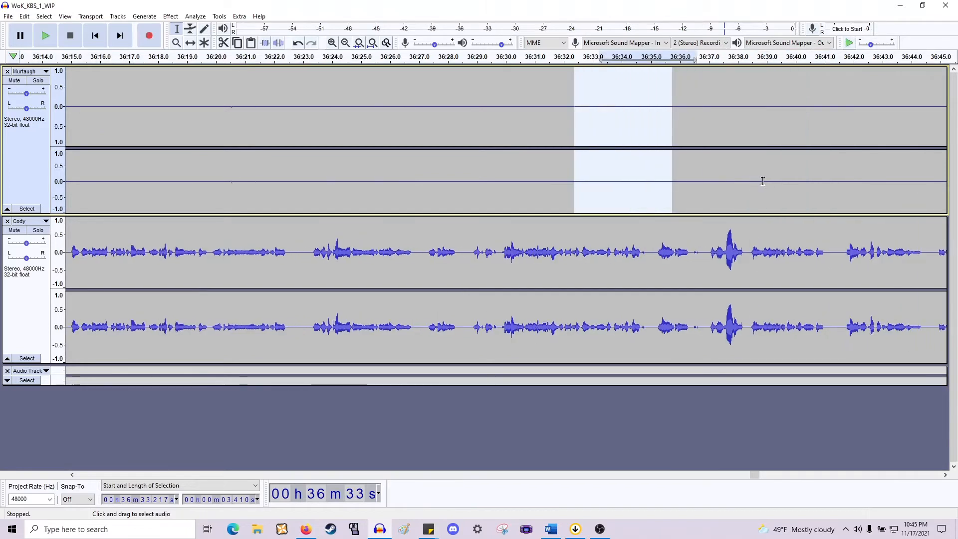
Delete the noisy gap of about 0.4 s at 36:37.3 from both tracks, and replay the speech from 36:35.5.
{"action": "left_click_drag", "start_coordinate": [692, 259], "coordinate": [705, 261]}
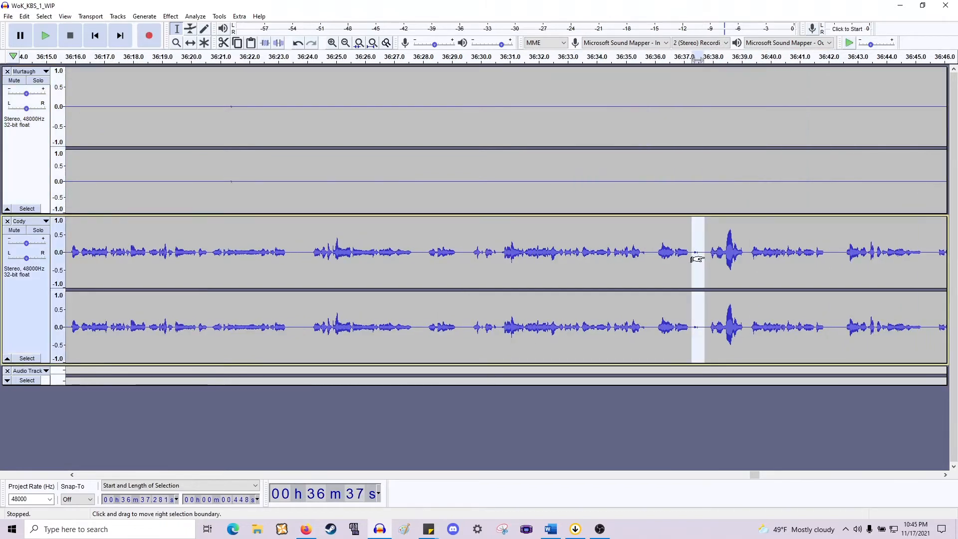
{"action": "key", "text": "Delete"}
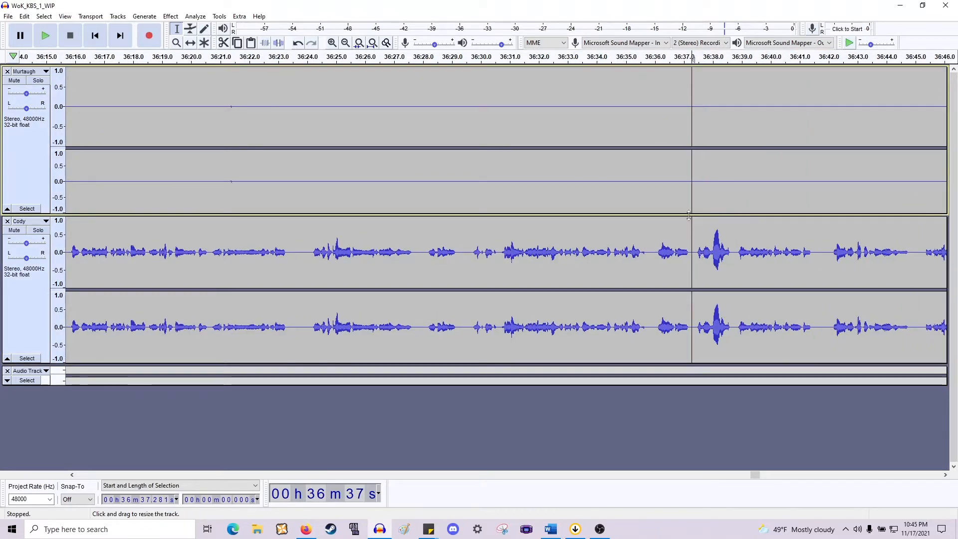
{"action": "left_click", "coordinate": [641, 236]}
{"action": "key", "text": "space"}
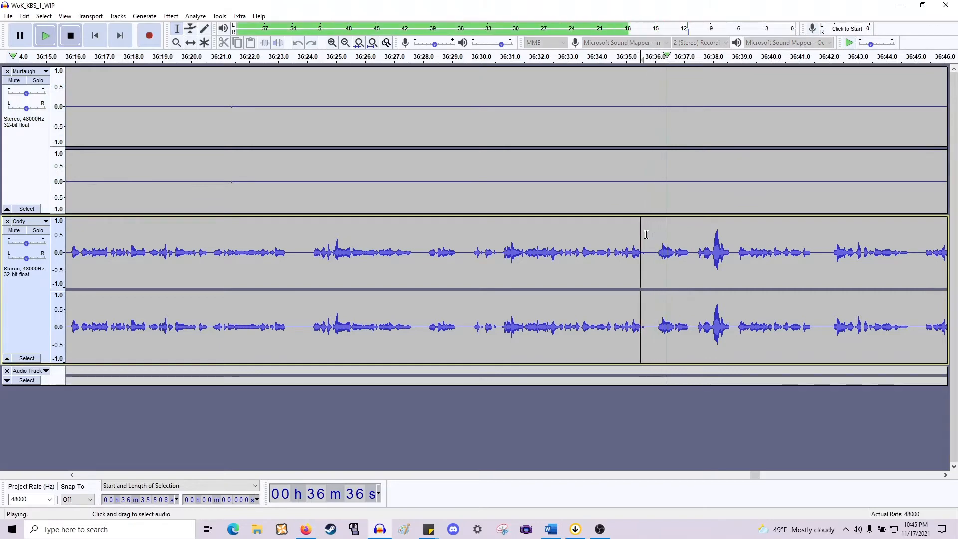
{"action": "key", "text": "space"}
Delete the gap of about 0.5 s at 36:35.5 from both tracks and listen on through about 36:48.
{"action": "scroll", "coordinate": [645, 236], "scroll_direction": "up", "scroll_amount": 1}
{"action": "scroll", "coordinate": [638, 238], "scroll_direction": "up", "scroll_amount": 3}
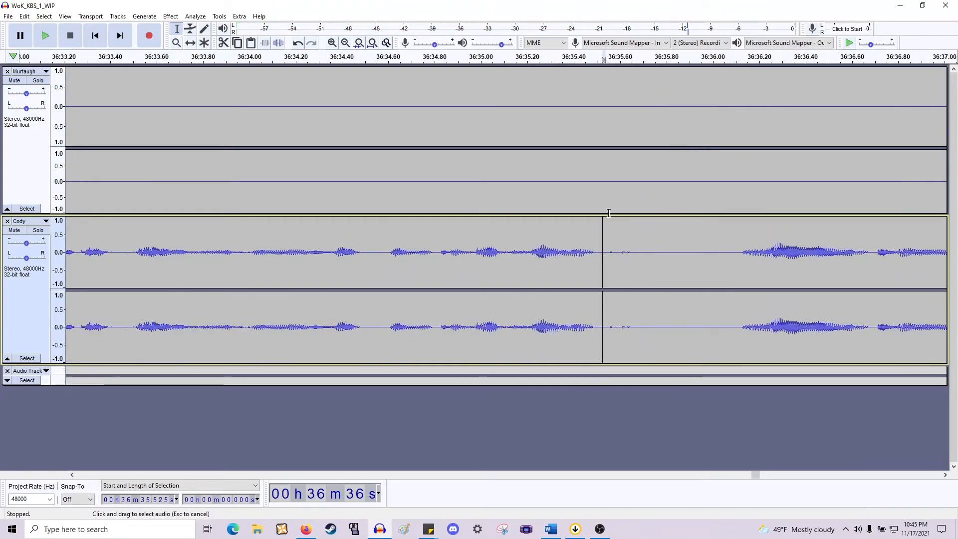
{"action": "left_click_drag", "start_coordinate": [604, 213], "coordinate": [725, 107]}
{"action": "key", "text": "Delete"}
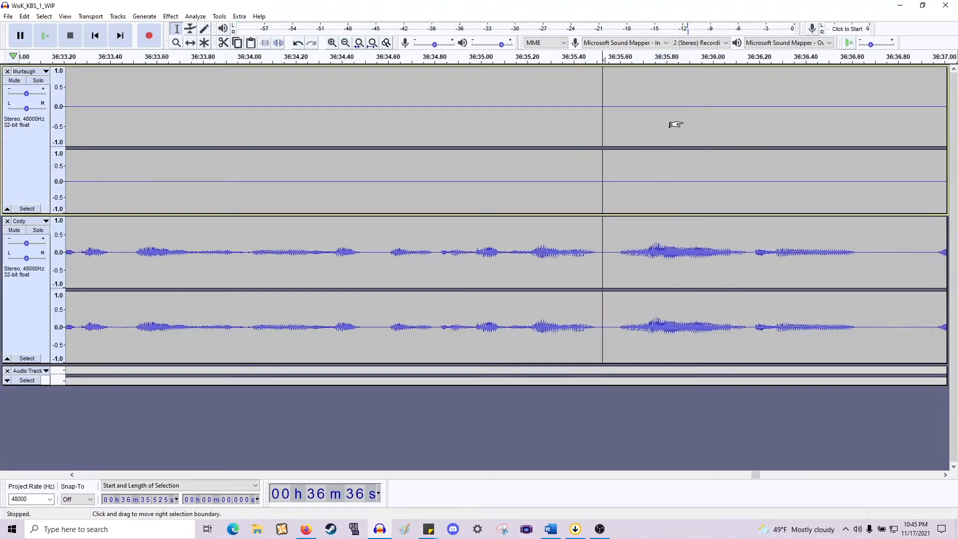
{"action": "scroll", "coordinate": [673, 136], "scroll_direction": "down", "scroll_amount": 2}
{"action": "key", "text": "space"}
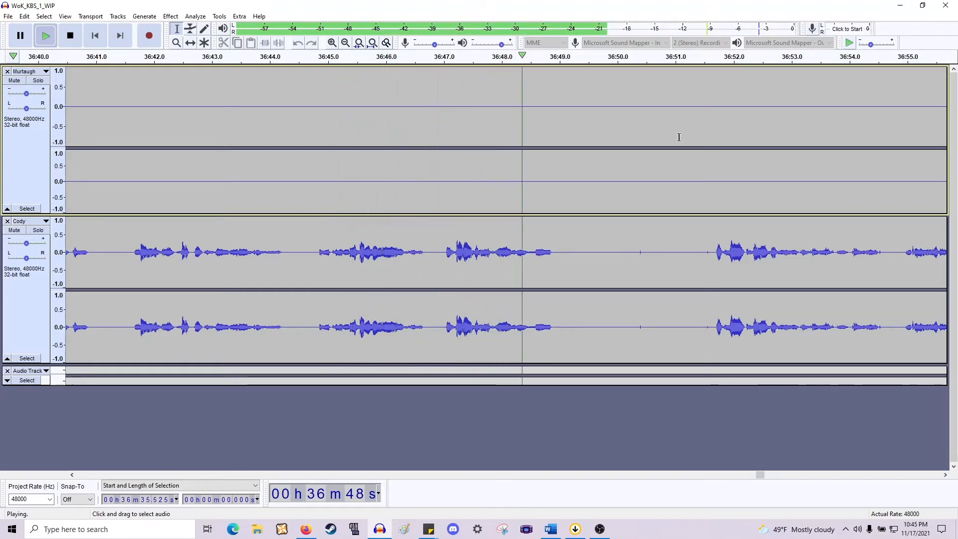
{"action": "key", "text": "space"}
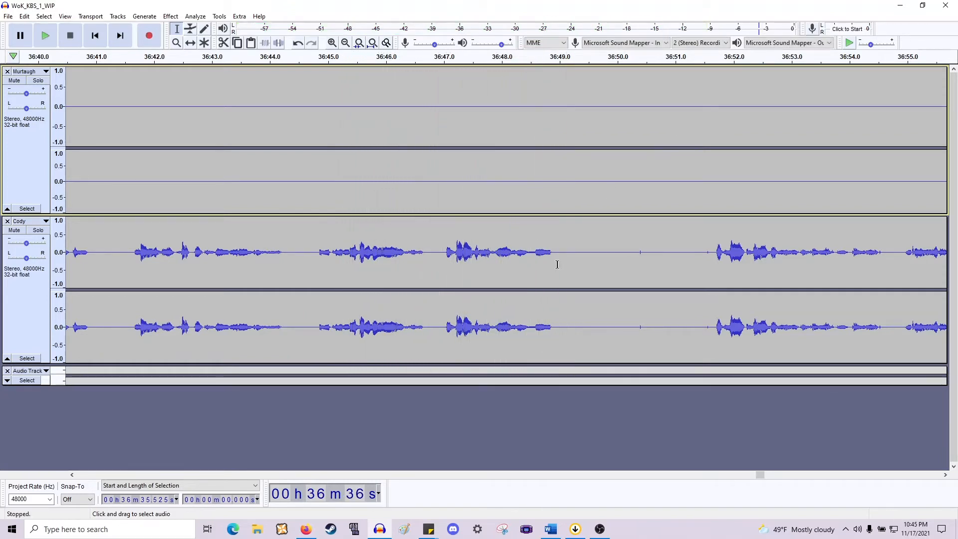
Delete the pause of about 2.7 s at 36:48.9 from both tracks and listen on through about 37:01.
{"action": "left_click_drag", "start_coordinate": [557, 264], "coordinate": [714, 143]}
{"action": "key", "text": "Delete"}
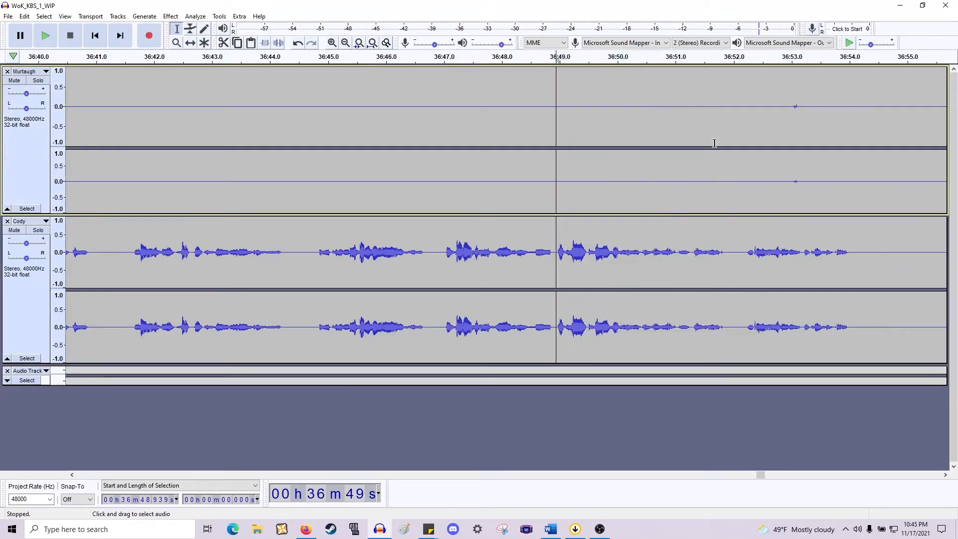
{"action": "key", "text": "space"}
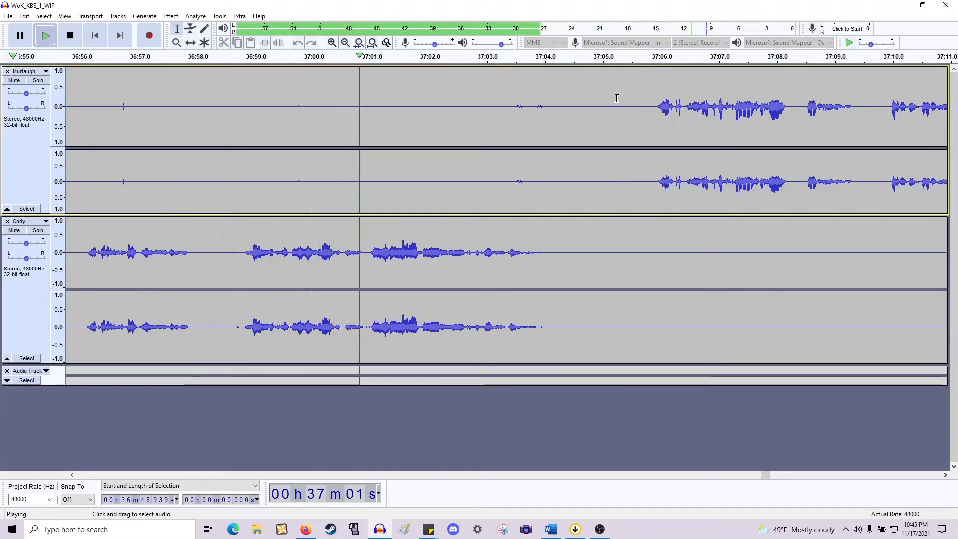
{"action": "key", "text": "space"}
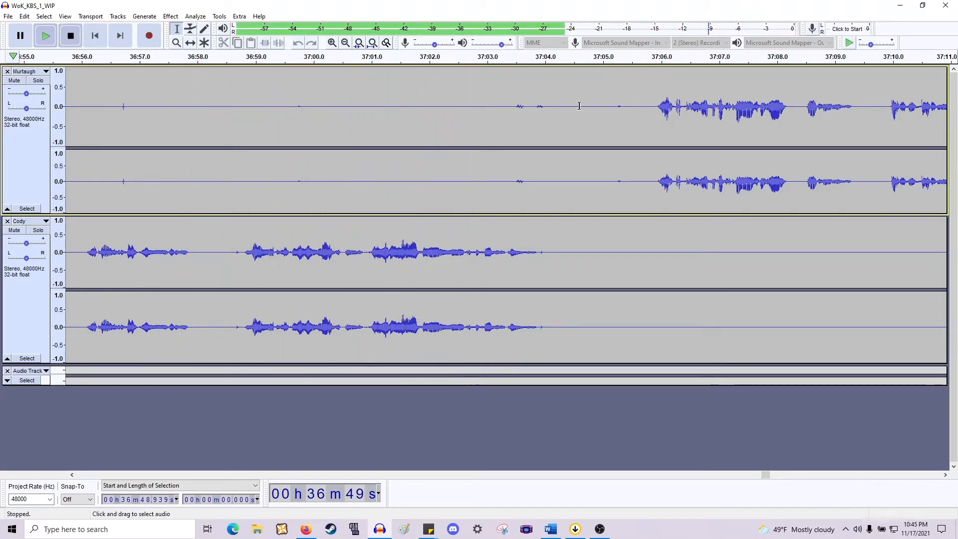
Replay the speech from 36:58.8, delete the 1.3 s phrase at 36:59.6 from both tracks, and listen to the joined result.
{"action": "left_click", "coordinate": [244, 247]}
{"action": "key", "text": "space"}
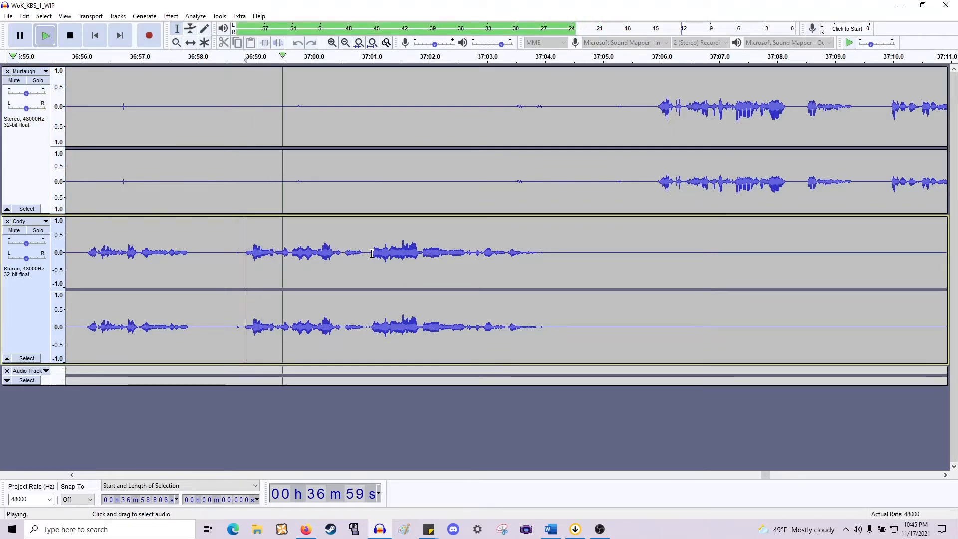
{"action": "key", "text": "space"}
{"action": "key", "text": "ctrl+1"}
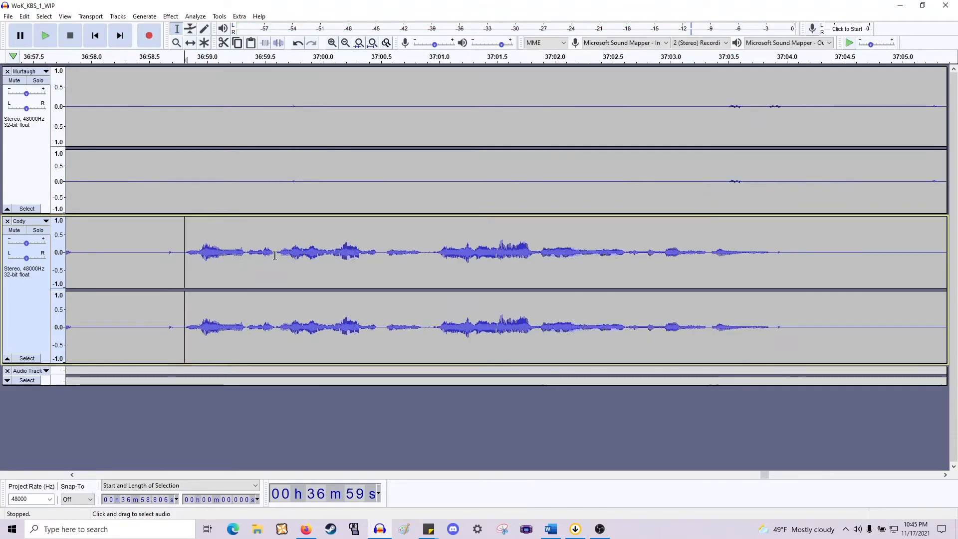
{"action": "left_click_drag", "start_coordinate": [275, 255], "coordinate": [430, 173]}
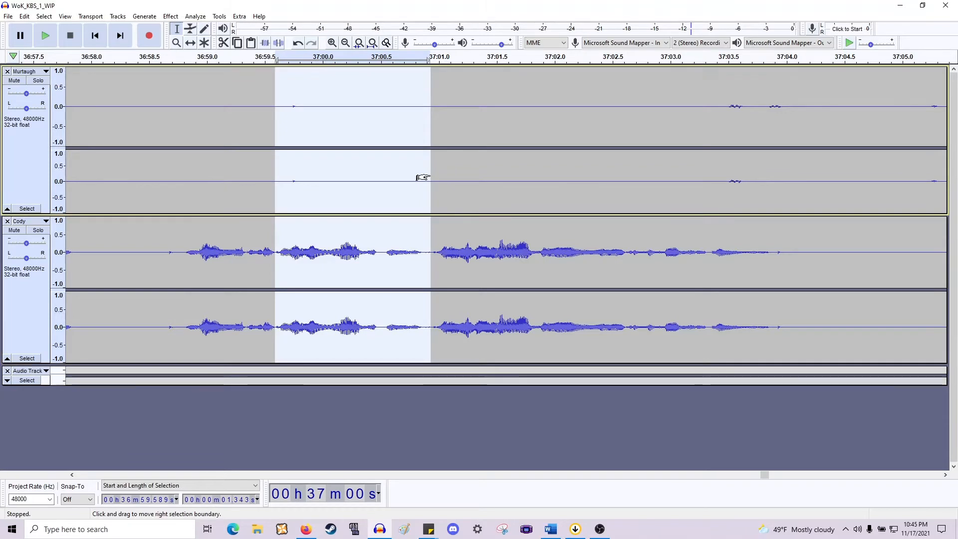
{"action": "key", "text": "Delete"}
{"action": "key", "text": "space"}
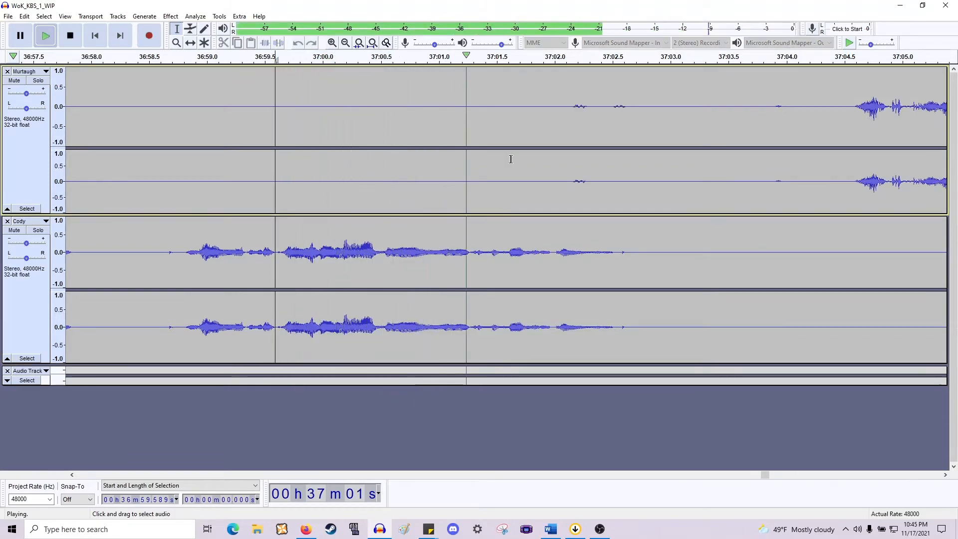
{"action": "key", "text": "space"}
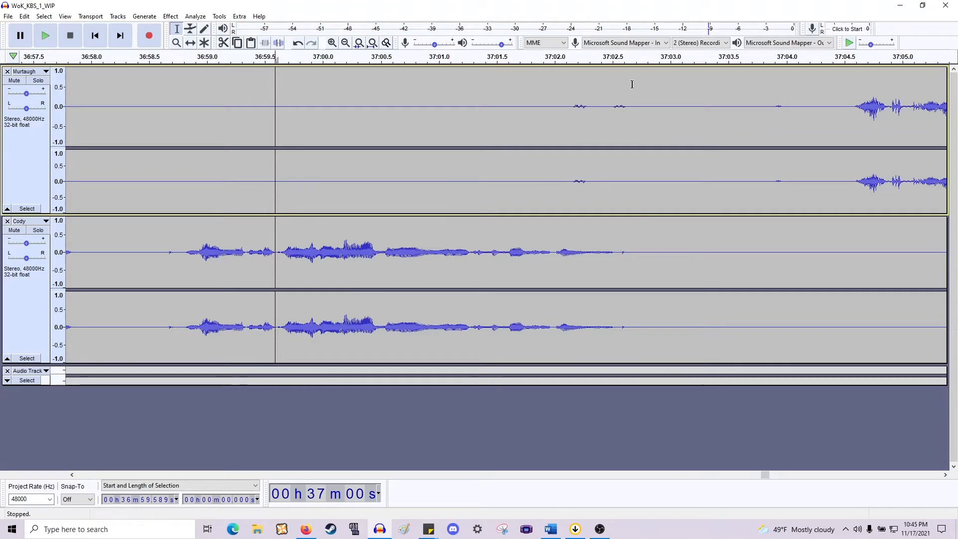
Silence the first track's noises for about 2.6 s from 37:01.7, and delete the gap of about 1.9 s at 37:02.7 from both tracks.
{"action": "left_click_drag", "start_coordinate": [816, 171], "coordinate": [519, 162]}
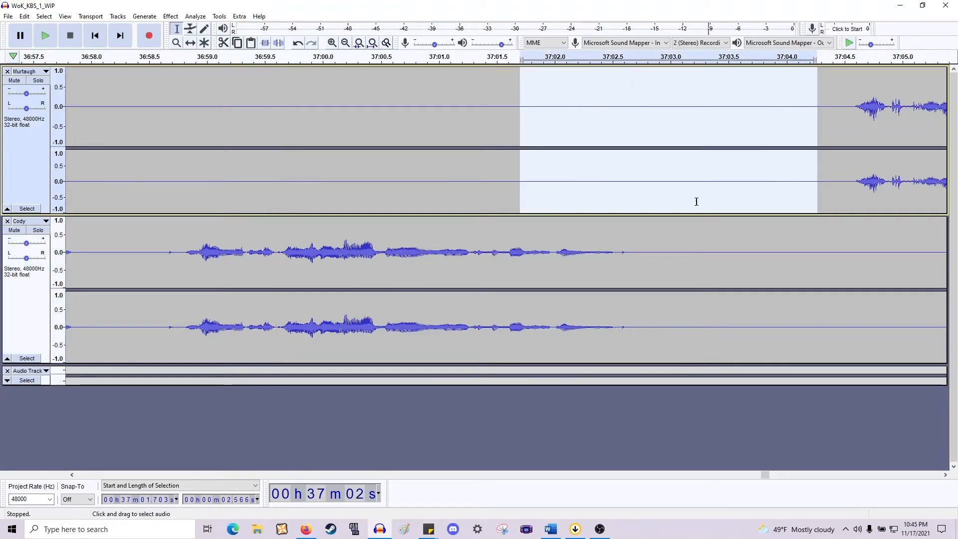
{"action": "left_click_drag", "start_coordinate": [850, 183], "coordinate": [634, 273]}
{"action": "key", "text": "Delete"}
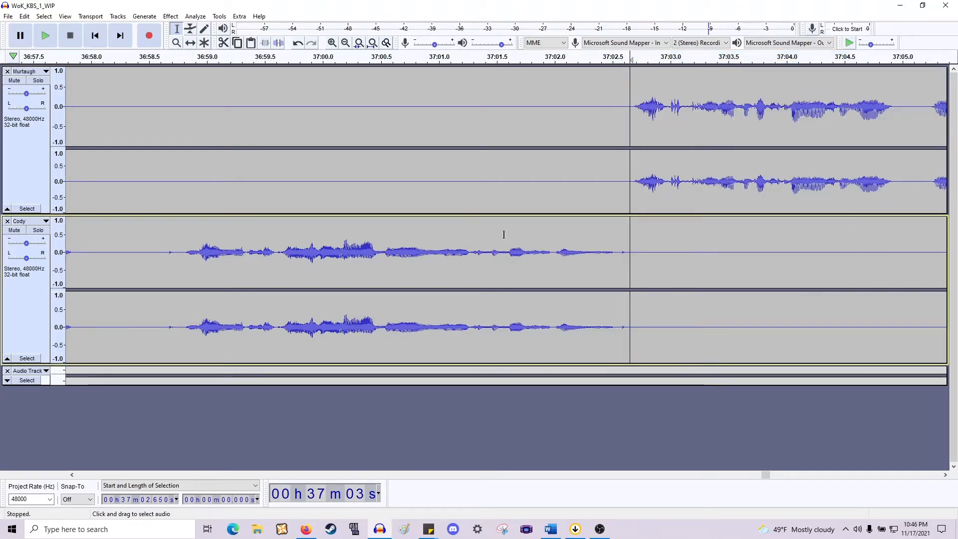
Silence the first track's noises for about 7.8 s from 36:51.0 while the second speaker talks.
{"action": "key", "text": "Caps_Lock"}
{"action": "scroll", "coordinate": [414, 230], "scroll_direction": "down", "scroll_amount": 1}
{"action": "scroll", "coordinate": [365, 227], "scroll_direction": "left", "scroll_amount": 12}
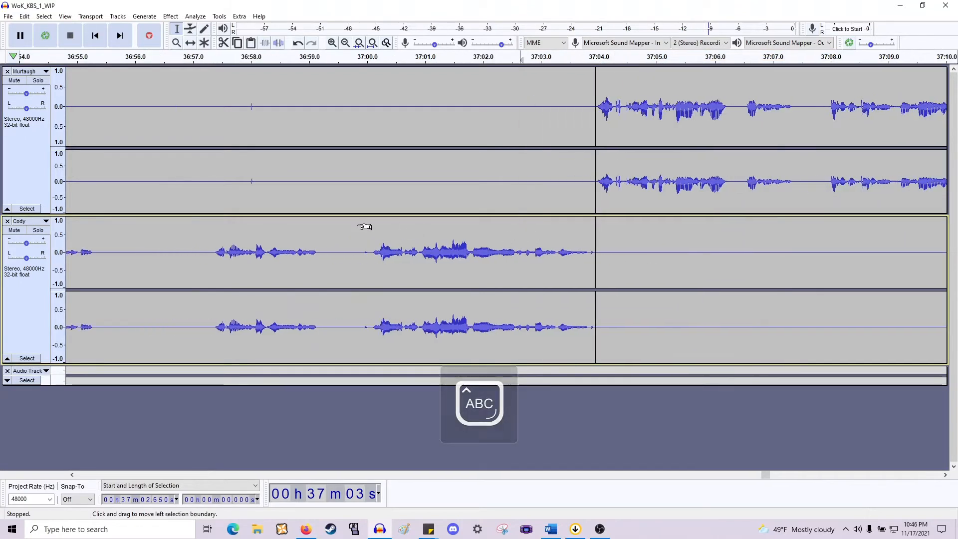
{"action": "left_click_drag", "start_coordinate": [594, 163], "coordinate": [148, 155]}
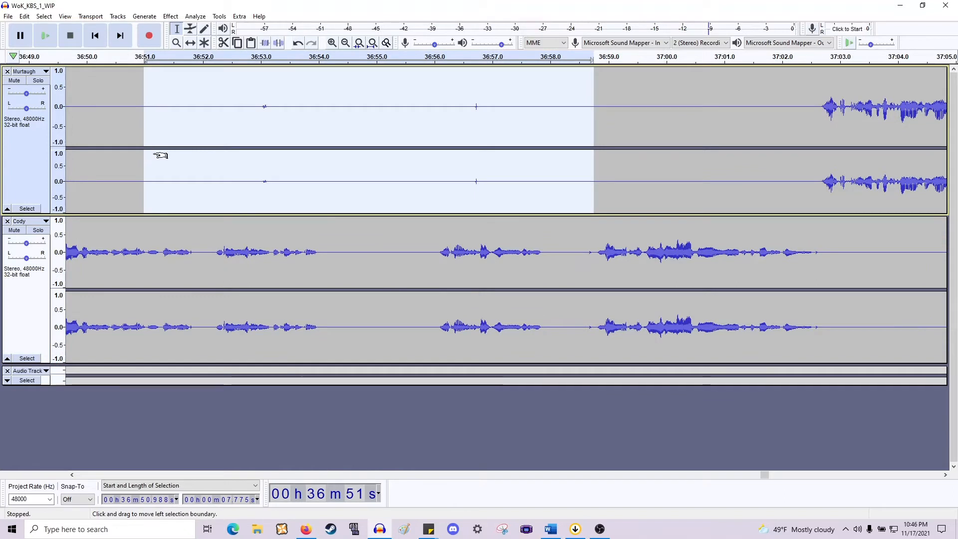
Delete the pause of about 2 s at 36:54.0 and the pause of about 0.9 s at 36:55.9 from both tracks.
{"action": "left_click_drag", "start_coordinate": [439, 262], "coordinate": [321, 174]}
{"action": "key", "text": "Delete"}
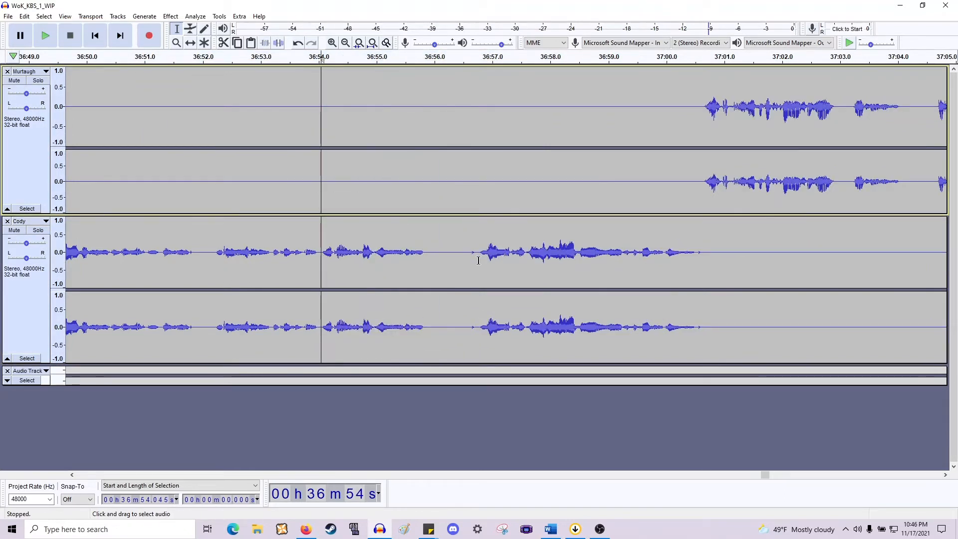
{"action": "left_click_drag", "start_coordinate": [478, 260], "coordinate": [428, 154]}
{"action": "key", "text": "Delete"}
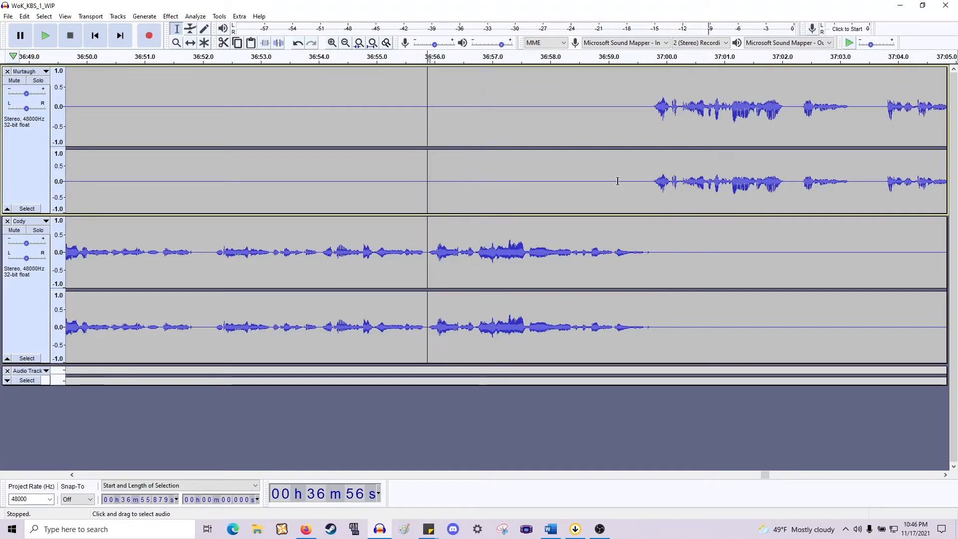
Play the first track's speech from 36:59.8 and delete its opening of about 0.5 s at 36:59.7 from both tracks.
{"action": "left_click", "coordinate": [653, 197]}
{"action": "key", "text": "space"}
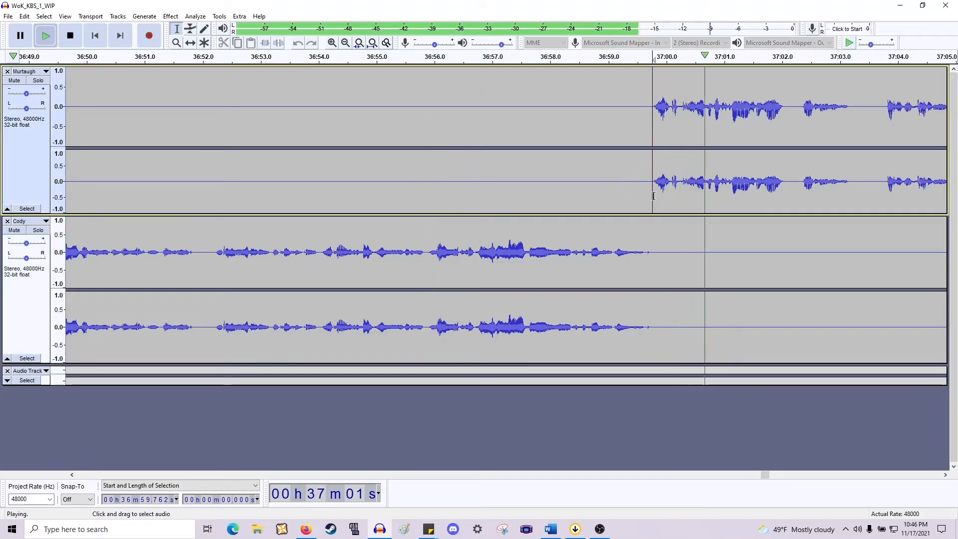
{"action": "key", "text": "space"}
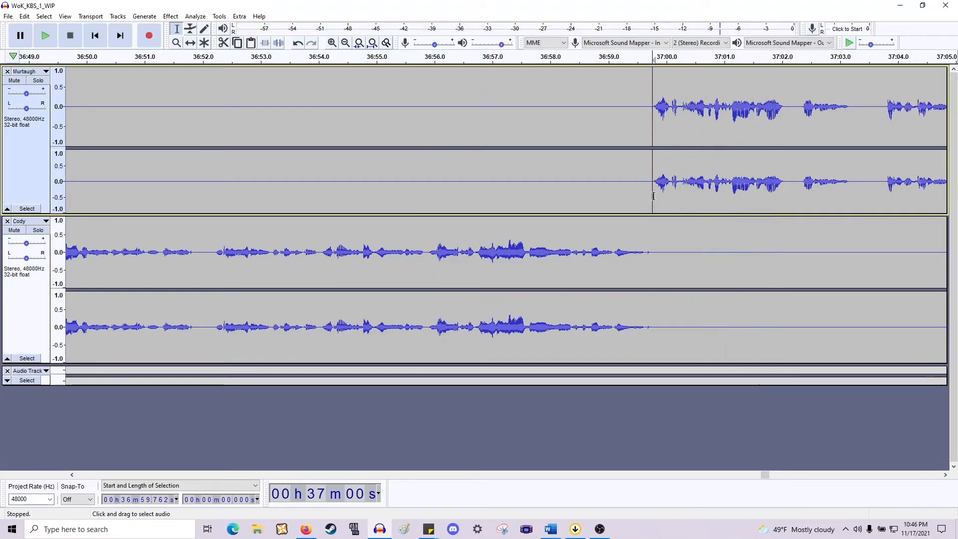
{"action": "left_click_drag", "start_coordinate": [678, 191], "coordinate": [651, 284]}
{"action": "key", "text": "Delete"}
Listen to the first track's speech from 36:59.7 through about 37:14.
{"action": "key", "text": "space"}
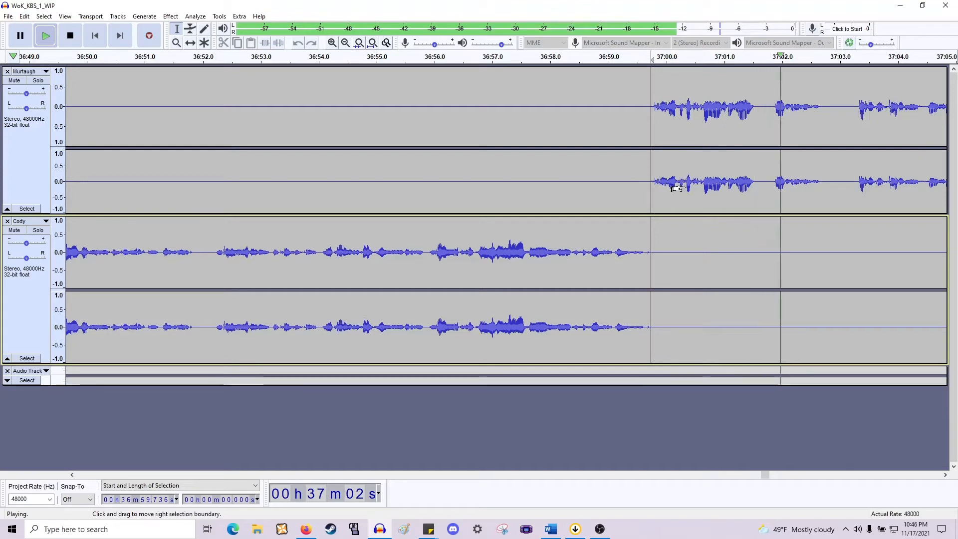
{"action": "scroll", "coordinate": [678, 188], "scroll_direction": "right", "scroll_amount": 2}
{"action": "scroll", "coordinate": [678, 189], "scroll_direction": "right", "scroll_amount": 2}
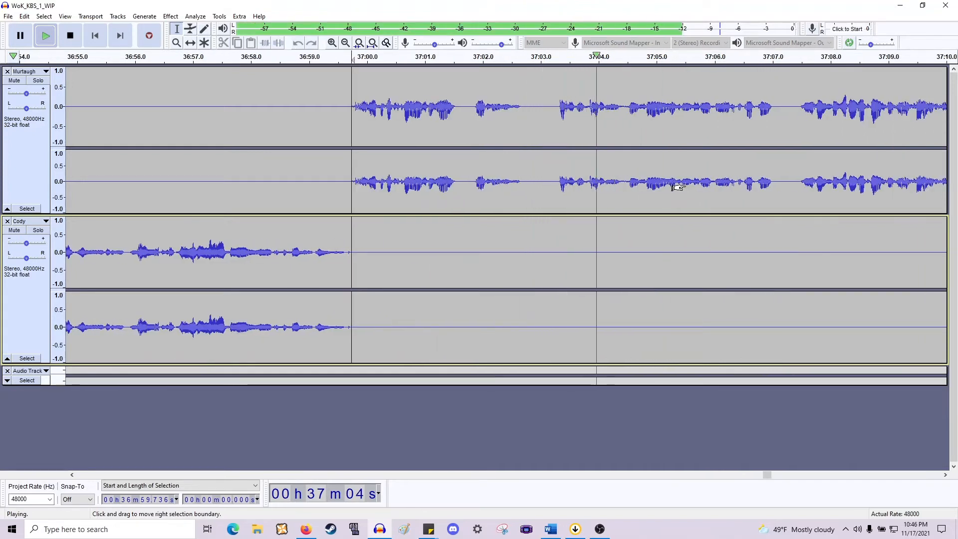
{"action": "scroll", "coordinate": [678, 187], "scroll_direction": "right", "scroll_amount": 2}
{"action": "scroll", "coordinate": [678, 186], "scroll_direction": "right", "scroll_amount": 1}
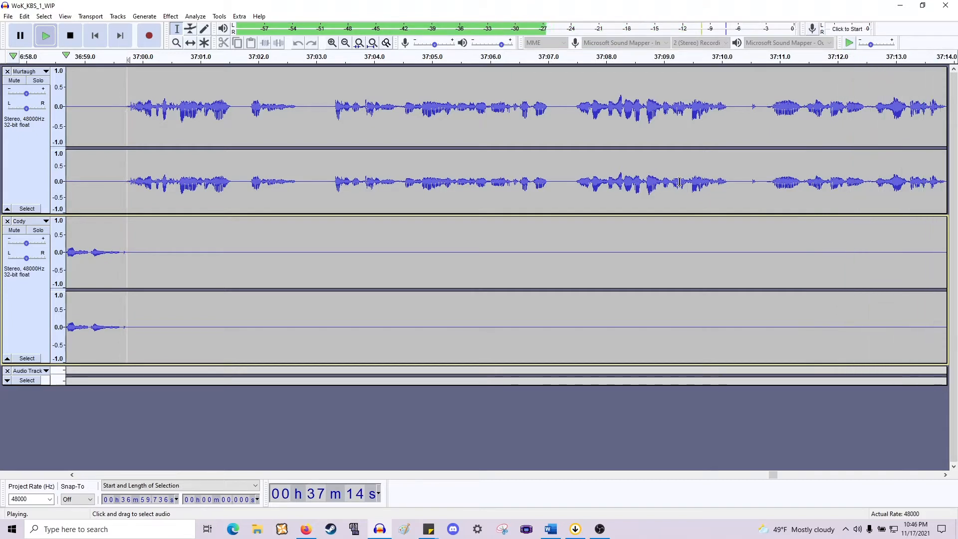
{"action": "key", "text": "space"}
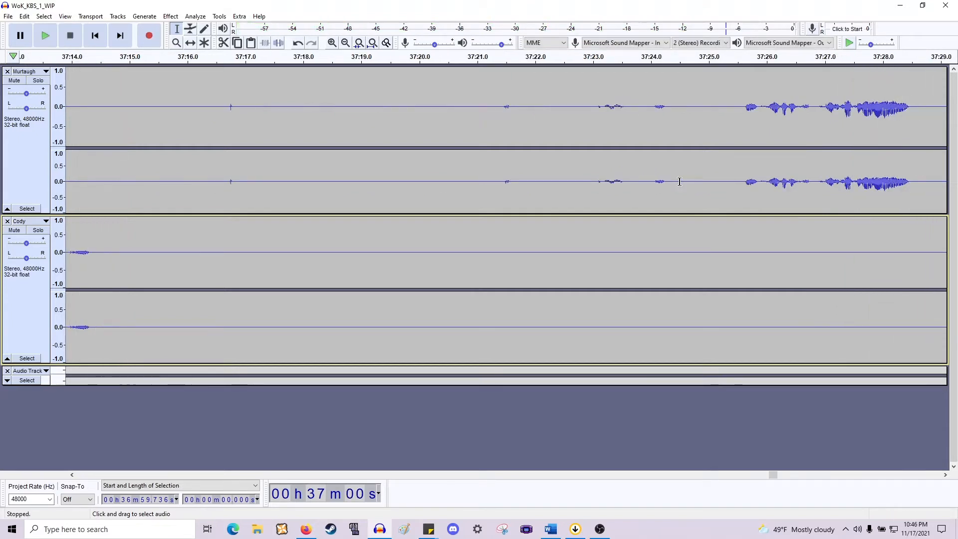
Delete the noisy gap of about 11.1 s at 37:14.5 from both tracks and play the speech through about 37:17.
{"action": "left_click_drag", "start_coordinate": [740, 190], "coordinate": [103, 268]}
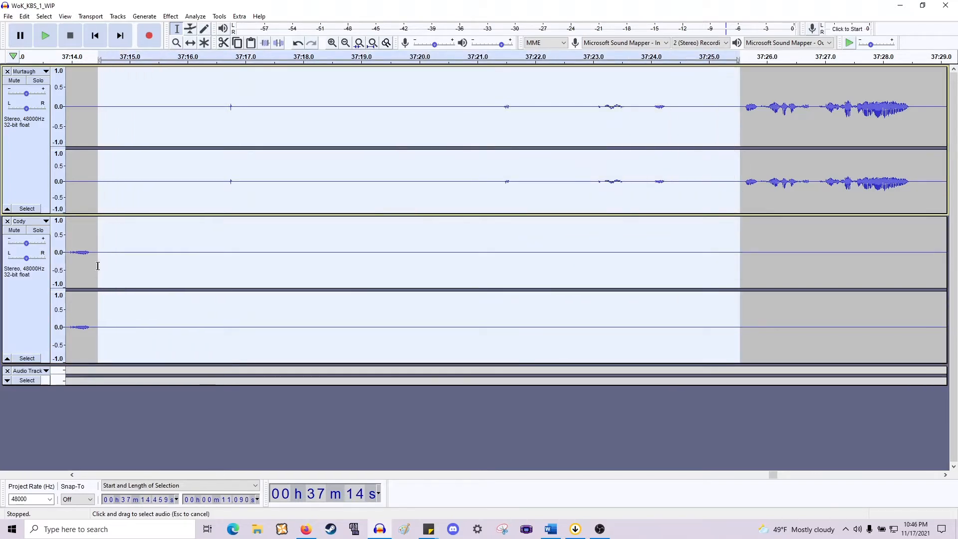
{"action": "key", "text": "Delete"}
{"action": "key", "text": "space"}
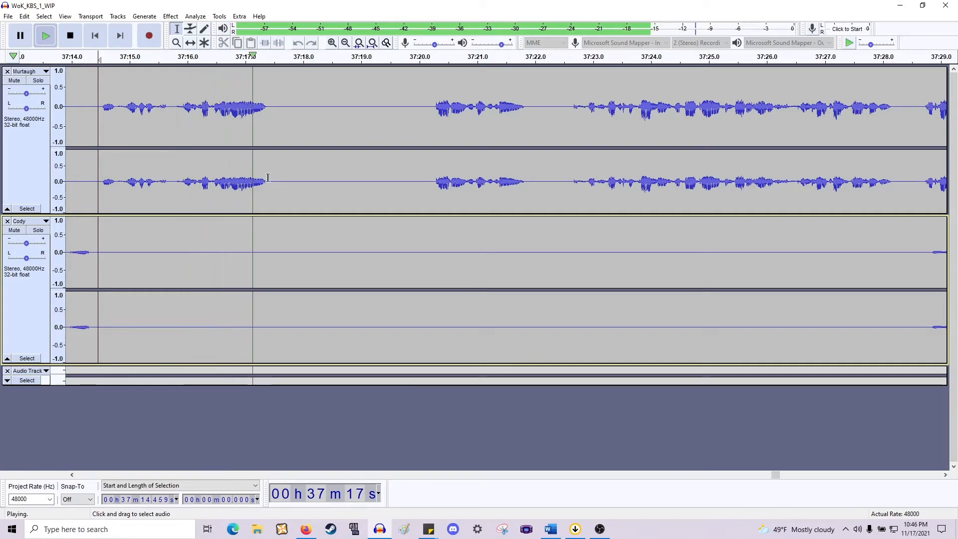
{"action": "key", "text": "space"}
Replay the end of the first track's phrase from 37:16.7 and 37:17.1, and listen from 37:20.2 through about 37:35.
{"action": "left_click_drag", "start_coordinate": [269, 179], "coordinate": [349, 227]}
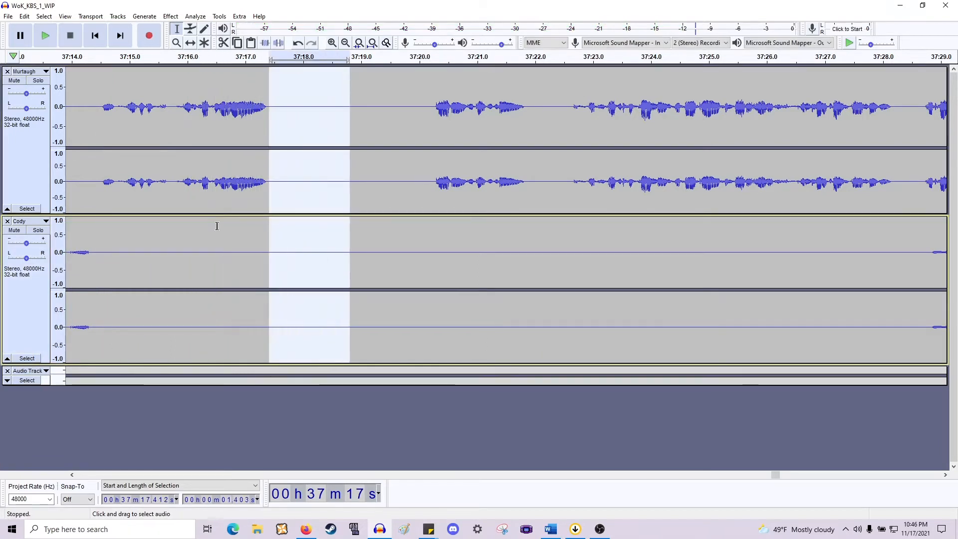
{"action": "left_click", "coordinate": [216, 200]}
{"action": "key", "text": "space"}
{"action": "key", "text": "space"}
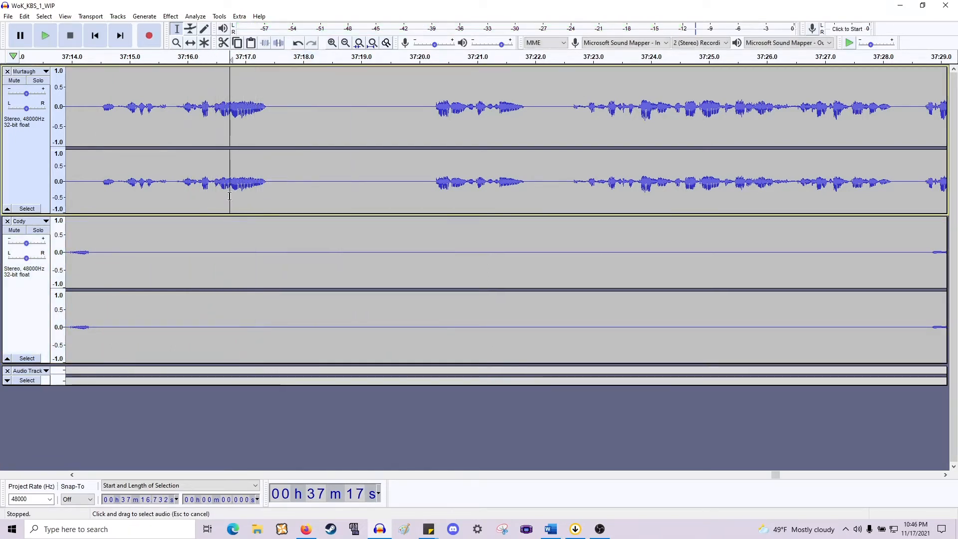
{"action": "key", "text": "space"}
{"action": "key", "text": "space"}
{"action": "left_click", "coordinate": [248, 197]}
{"action": "key", "text": "space"}
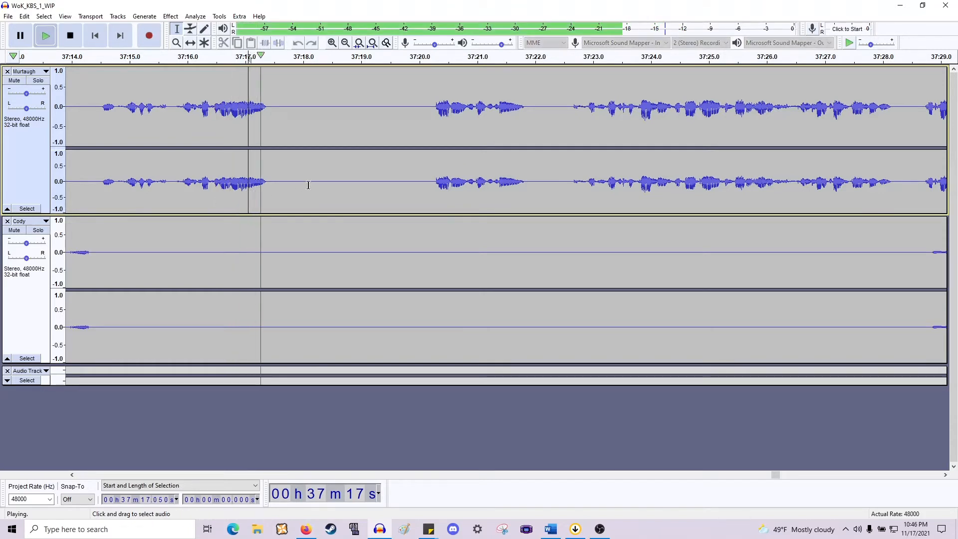
{"action": "key", "text": "space"}
{"action": "key", "text": "space"}
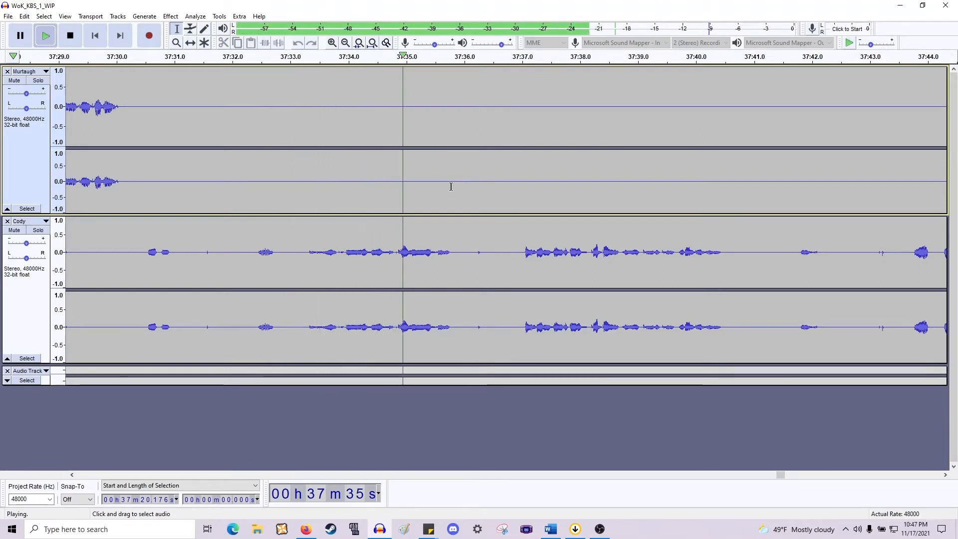
Replay the second track's speech around 37:34.3 and delete the 3.4 s stretch at 37:31.0 from both tracks.
{"action": "left_click", "coordinate": [371, 259]}
{"action": "key", "text": "space"}
{"action": "key", "text": "space"}
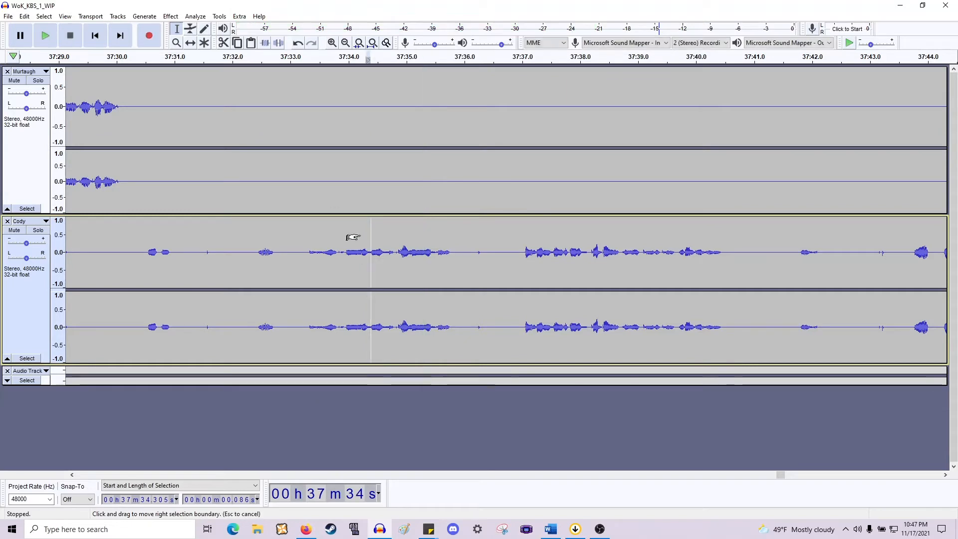
{"action": "left_click_drag", "start_coordinate": [370, 239], "coordinate": [174, 199]}
{"action": "key", "text": "space"}
{"action": "key", "text": "space"}
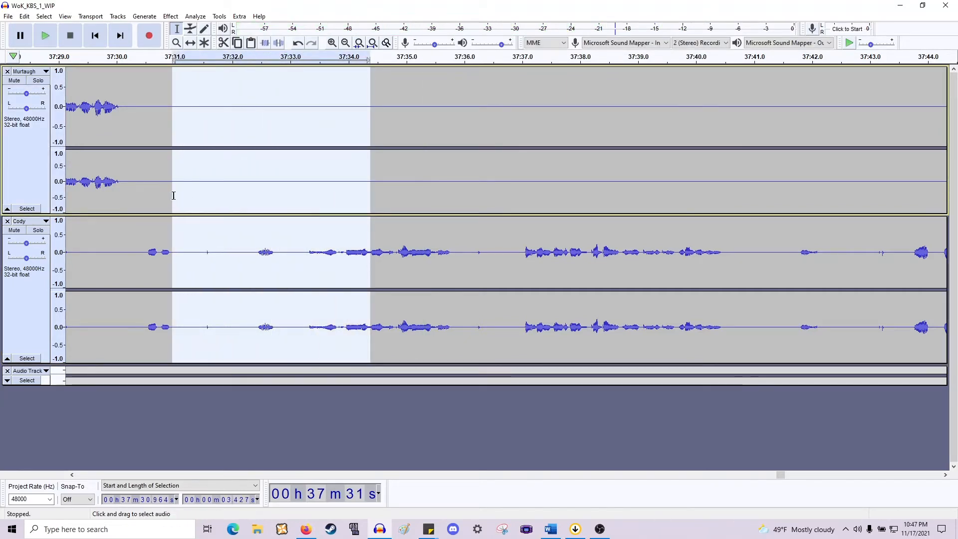
{"action": "key", "text": "Delete"}
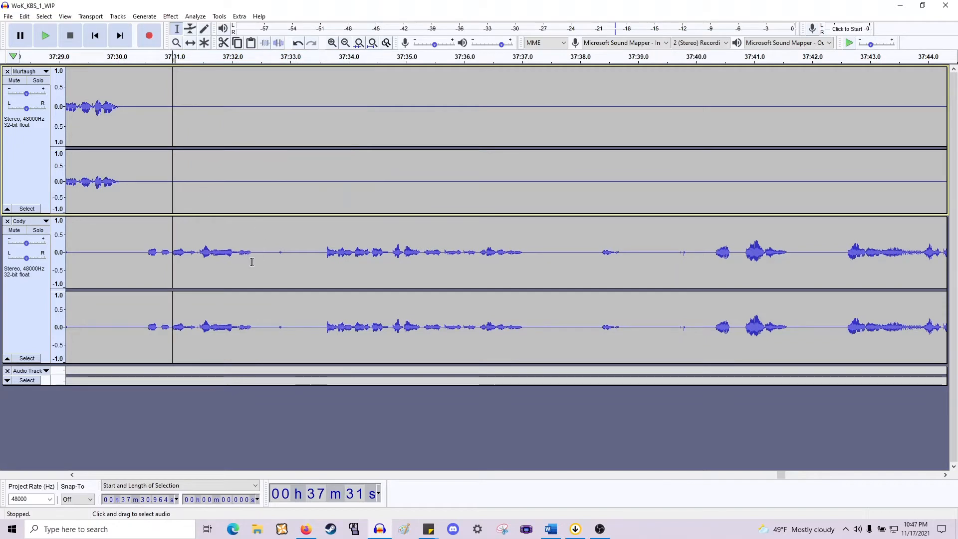
Delete the pause of about 1.3 s at 37:32.3 from both tracks and listen on through about 37:39.
{"action": "left_click_drag", "start_coordinate": [252, 261], "coordinate": [324, 135]}
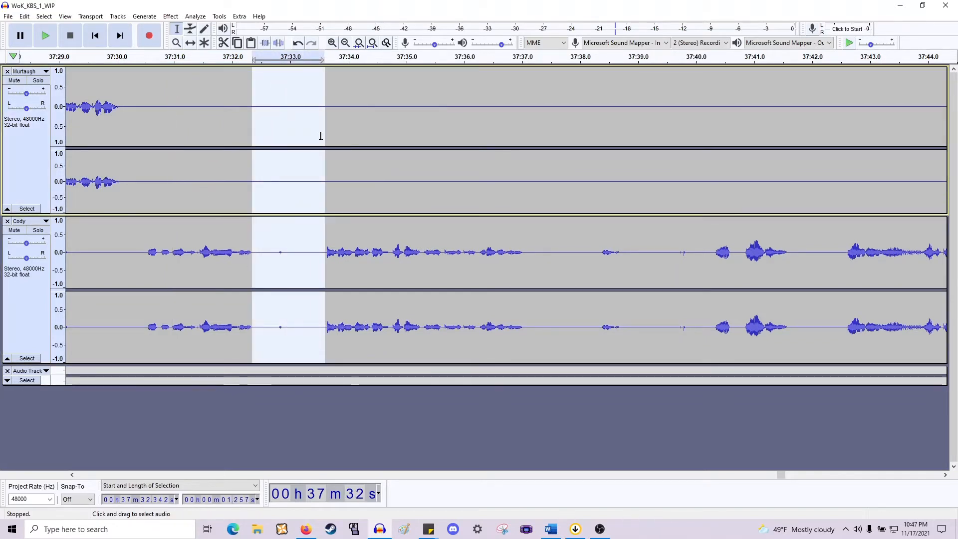
{"action": "key", "text": "Delete"}
{"action": "key", "text": "space"}
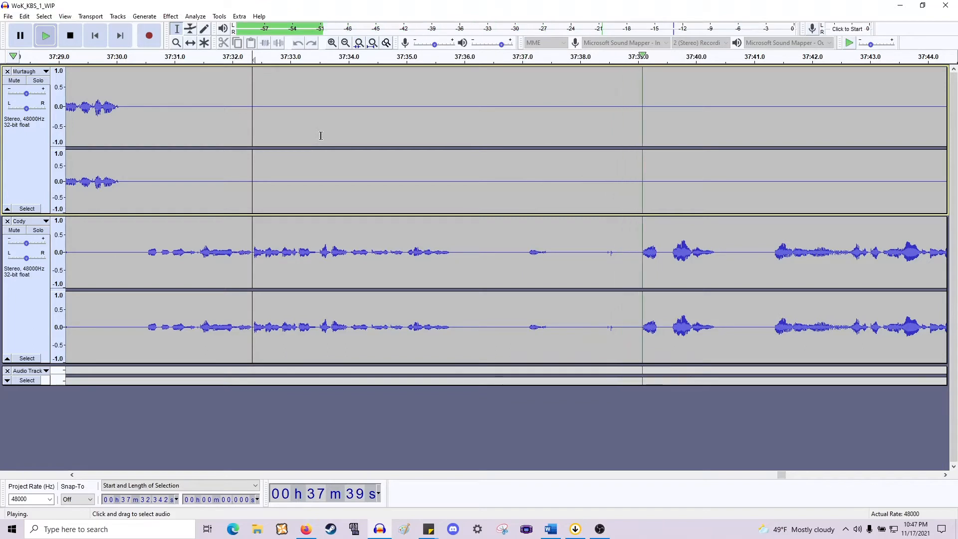
{"action": "key", "text": "space"}
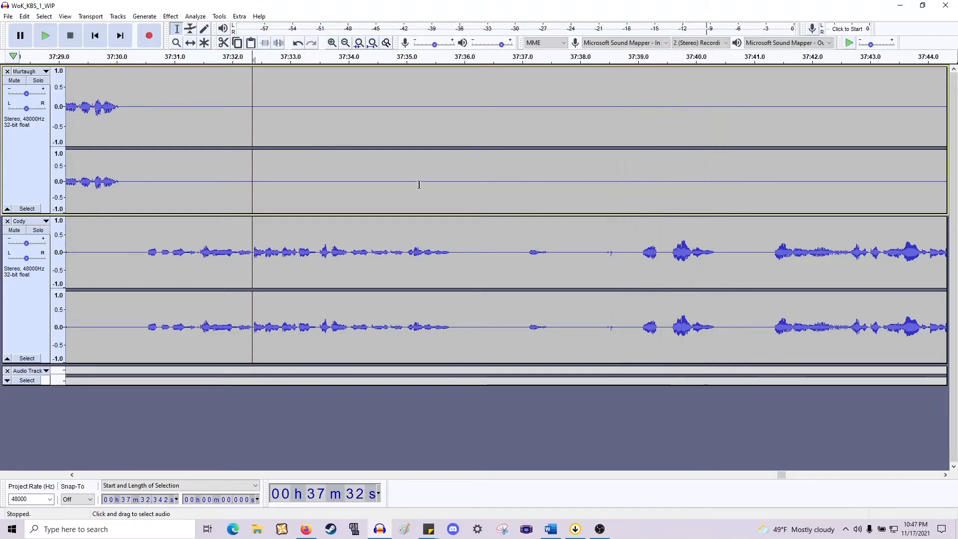
Delete the stretch of about 3.6 s with false-start sounds at 37:35.9 from both tracks, and replay from the cut.
{"action": "left_click_drag", "start_coordinate": [666, 254], "coordinate": [460, 152]}
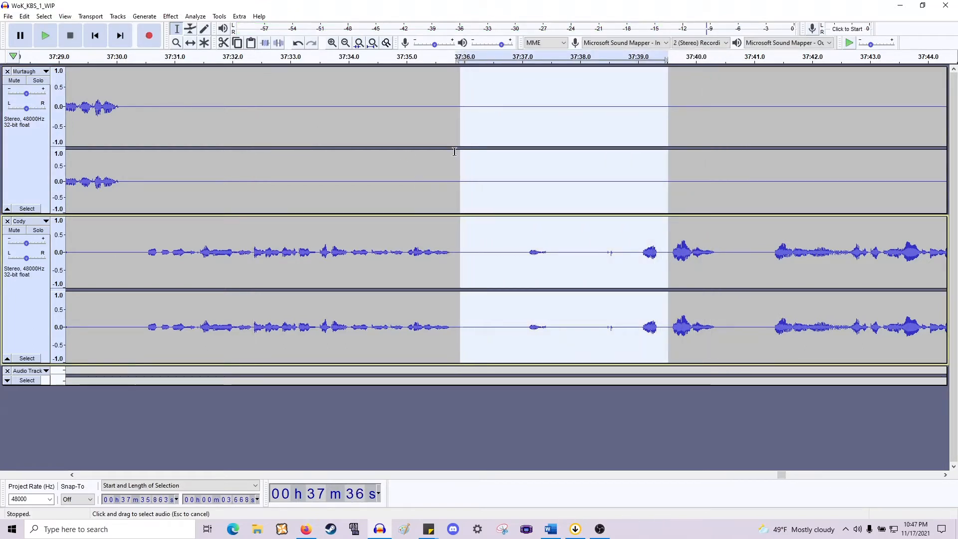
{"action": "key", "text": "Delete"}
{"action": "key", "text": "space"}
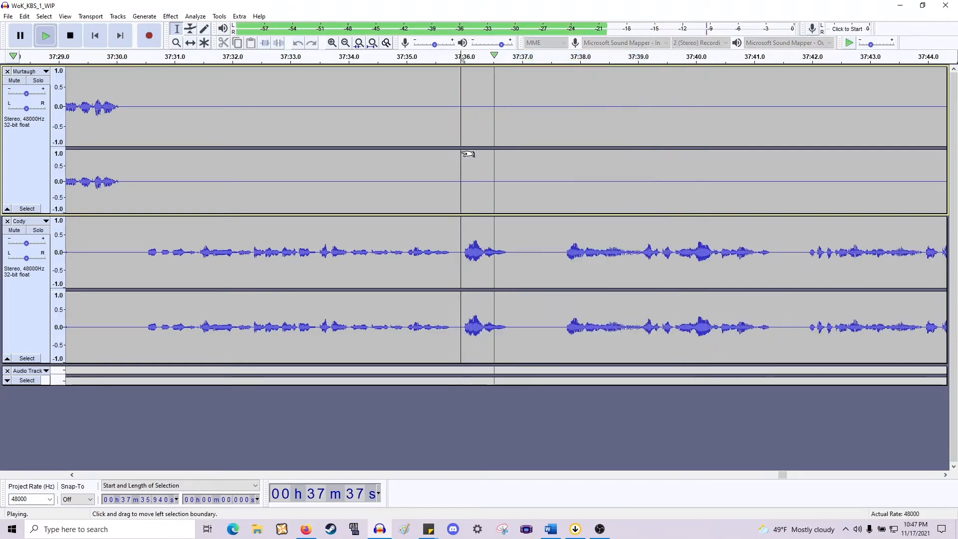
{"action": "key", "text": "space"}
Delete the pause of about 0.9 s at 37:36.8 from both tracks and listen on through about 37:46.
{"action": "left_click_drag", "start_coordinate": [510, 231], "coordinate": [563, 141]}
{"action": "key", "text": "Delete"}
{"action": "key", "text": "space"}
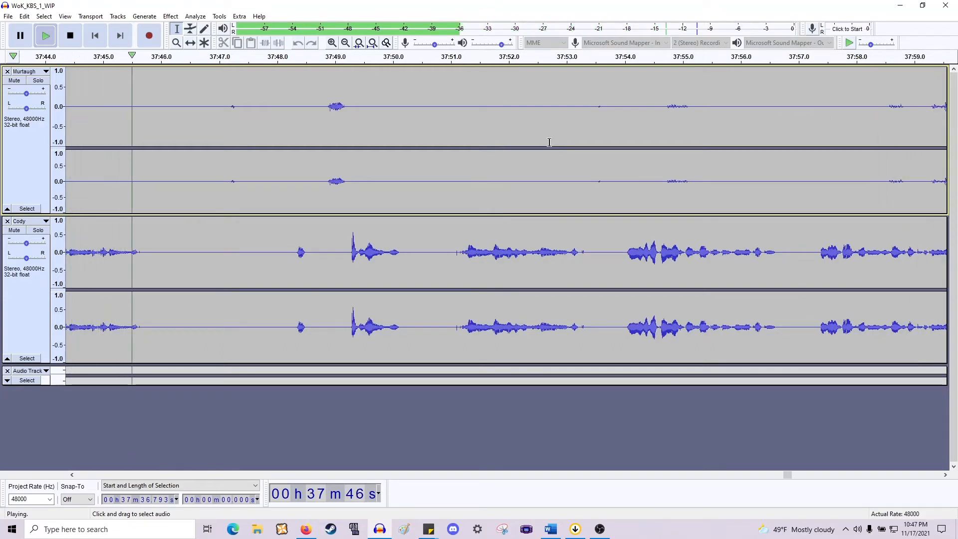
Stop playback and silence the first track's noises in the 2.7 s stretch at 37:42.5 and the 1.7 s stretch at 37:46.2.
{"action": "key", "text": "space"}
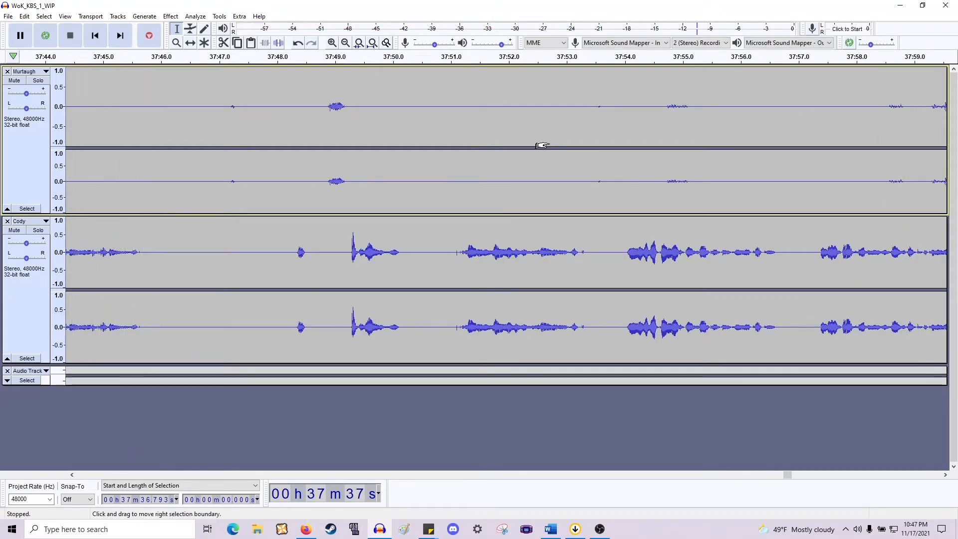
{"action": "scroll", "coordinate": [464, 126], "scroll_direction": "left", "scroll_amount": 5}
{"action": "left_click_drag", "start_coordinate": [335, 150], "coordinate": [184, 167]}
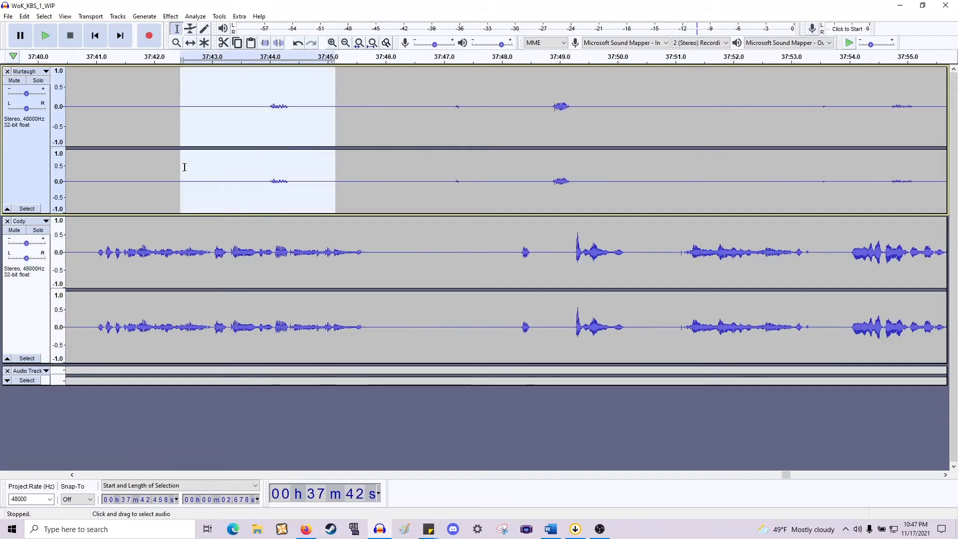
{"action": "left_click_drag", "start_coordinate": [499, 185], "coordinate": [400, 184]}
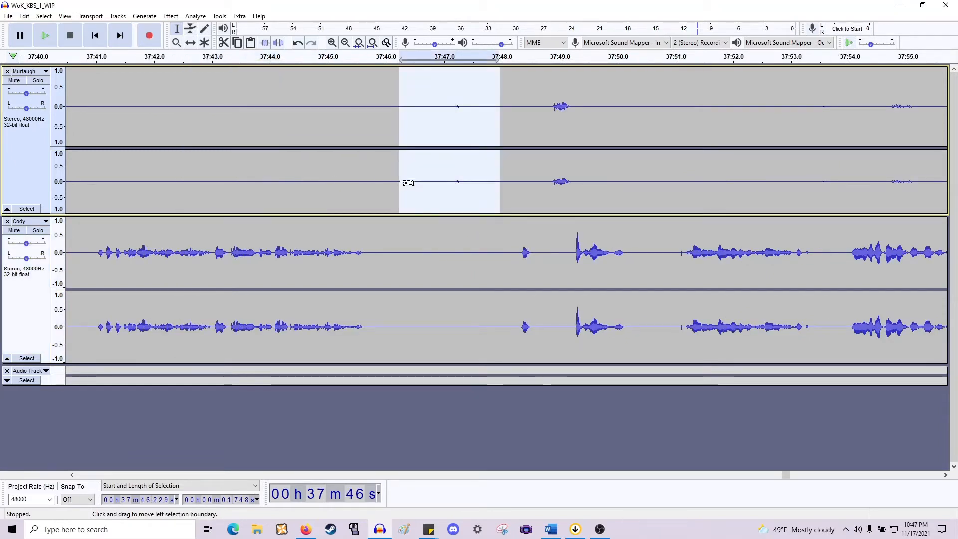
Delete the pause of about 2.7 s at 37:45.6 from both tracks and listen from the cut through about 37:49.
{"action": "left_click_drag", "start_coordinate": [521, 255], "coordinate": [360, 208]}
{"action": "key", "text": "Delete"}
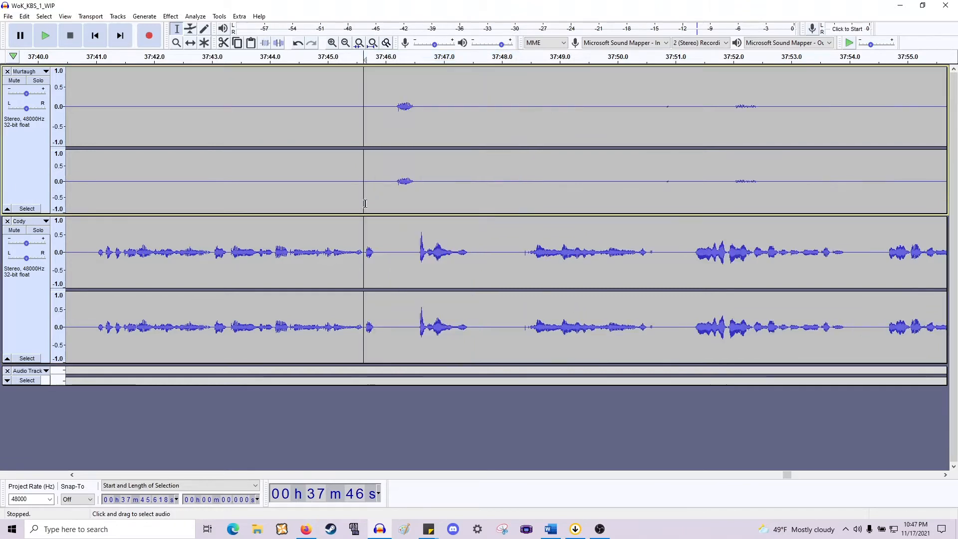
{"action": "key", "text": "space"}
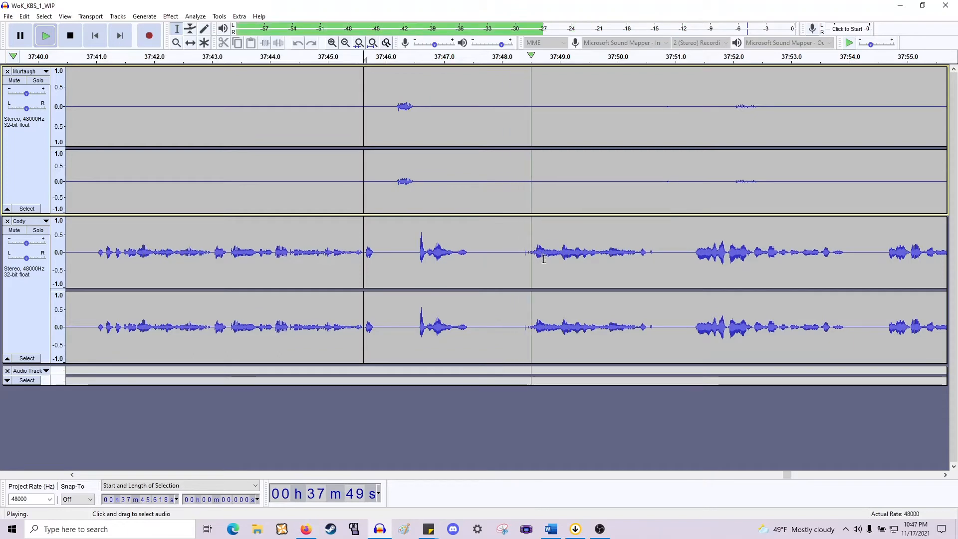
{"action": "scroll", "coordinate": [529, 262], "scroll_direction": "up", "scroll_amount": 1}
{"action": "key", "text": "space"}
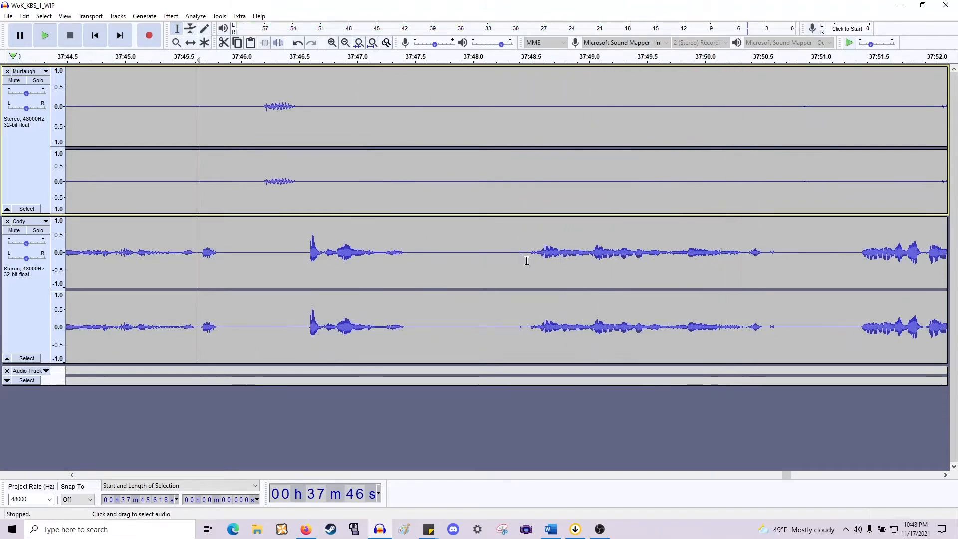
Delete the pause of about 1.0 s at 37:47.4 from both tracks and listen on through about 37:51.
{"action": "left_click_drag", "start_coordinate": [528, 254], "coordinate": [403, 190]}
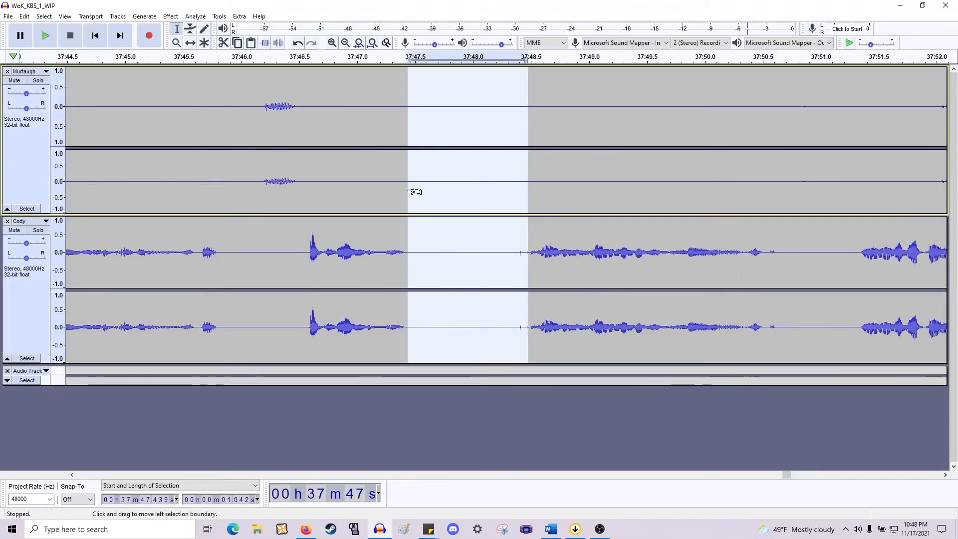
{"action": "key", "text": "Delete"}
{"action": "key", "text": "space"}
{"action": "scroll", "coordinate": [464, 204], "scroll_direction": "down", "scroll_amount": 1}
{"action": "scroll", "coordinate": [464, 204], "scroll_direction": "right", "scroll_amount": 10}
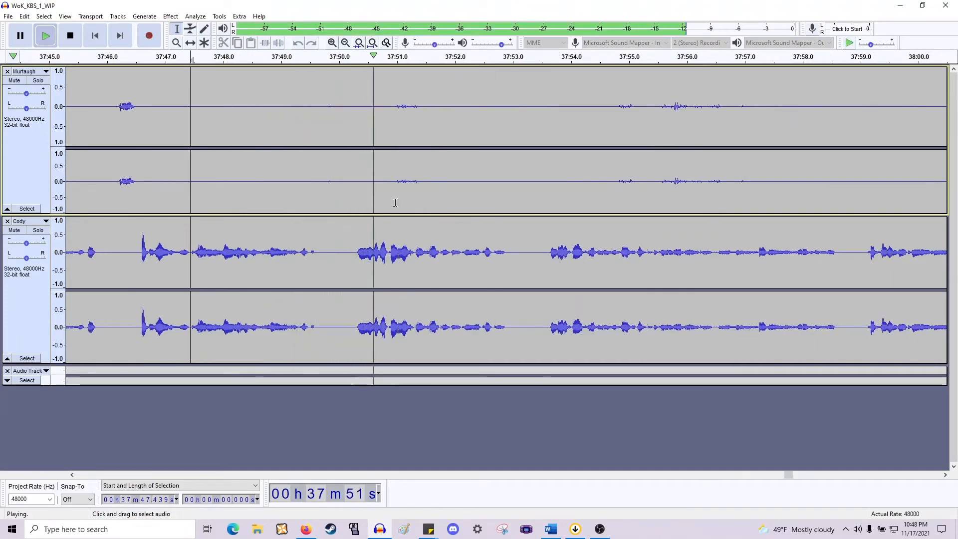
{"action": "key", "text": "space"}
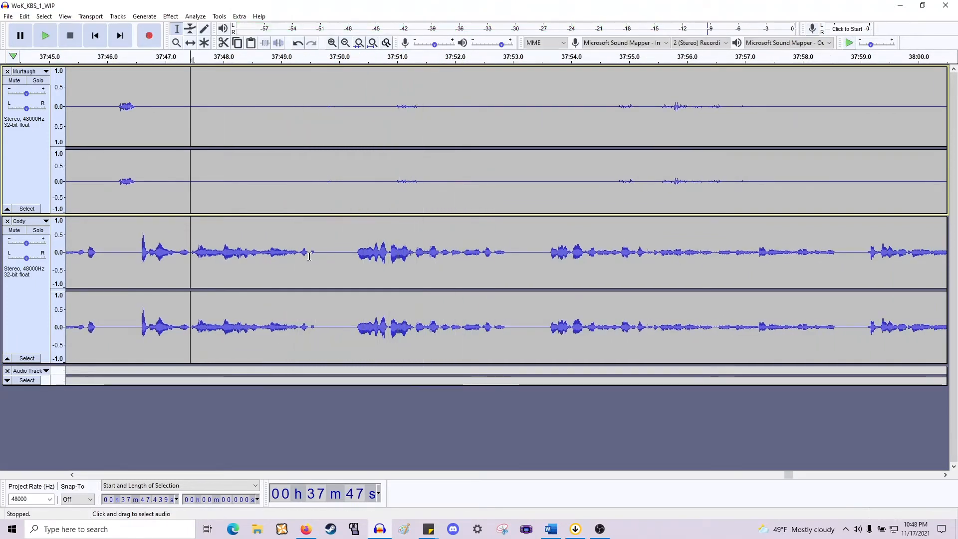
Delete the 0.8 s pause at 37:49.5 from both tracks and silence the first track's noises for 9.0 s from 37:49.4.
{"action": "left_click_drag", "start_coordinate": [309, 255], "coordinate": [353, 193]}
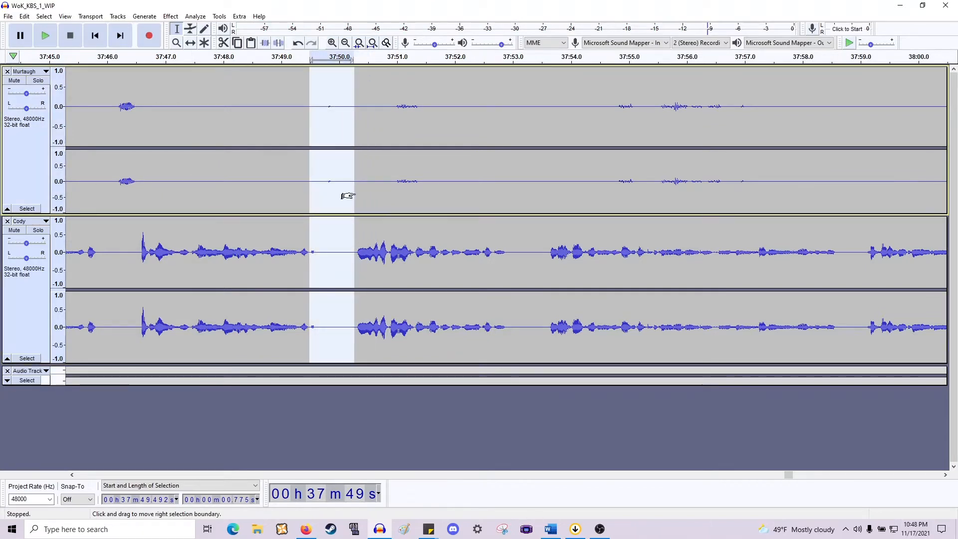
{"action": "key", "text": "Delete"}
{"action": "left_click_drag", "start_coordinate": [305, 171], "coordinate": [821, 163]}
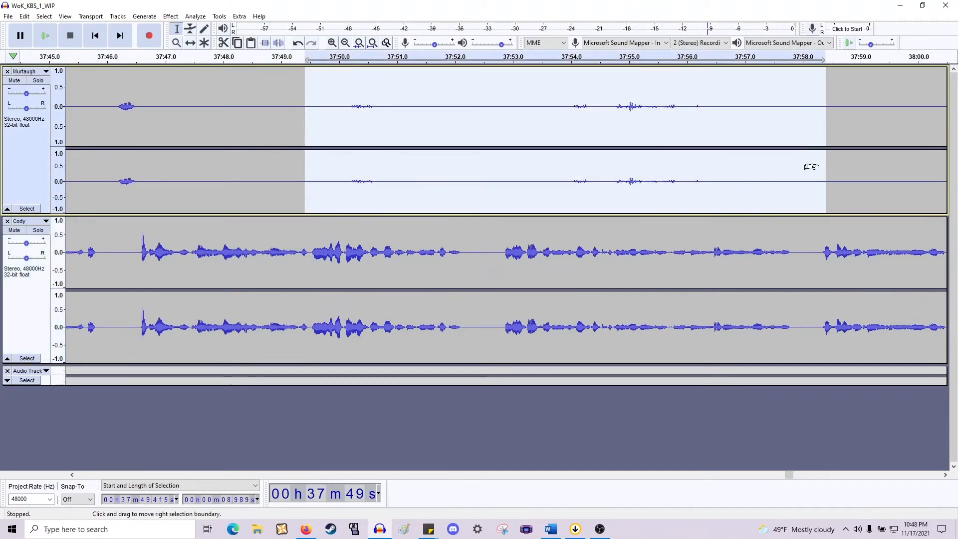
Delete the pause of about 0.7 s at 37:52.1 from both tracks and listen from 37:49.6 through about 38:05.
{"action": "left_click_drag", "start_coordinate": [500, 246], "coordinate": [458, 168]}
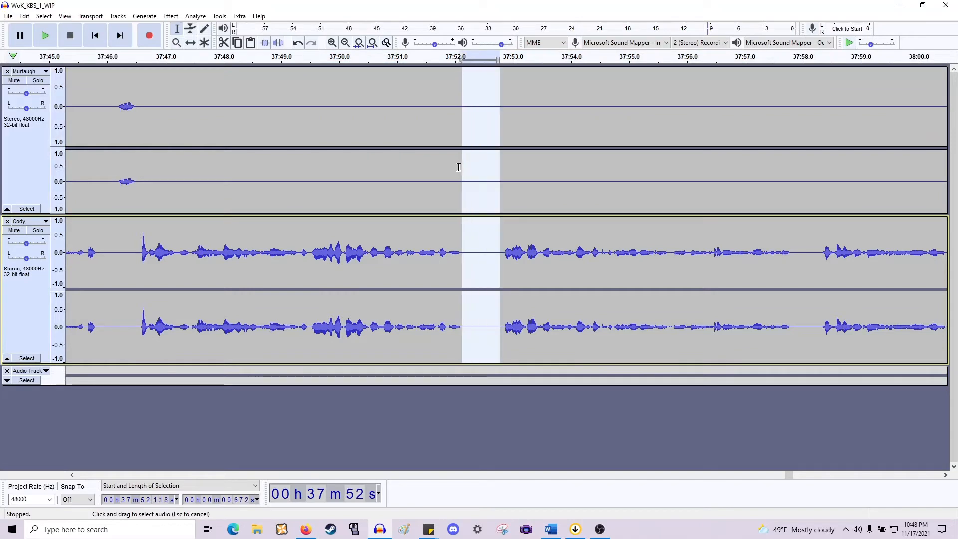
{"action": "key", "text": "Delete"}
{"action": "left_click", "coordinate": [315, 245]}
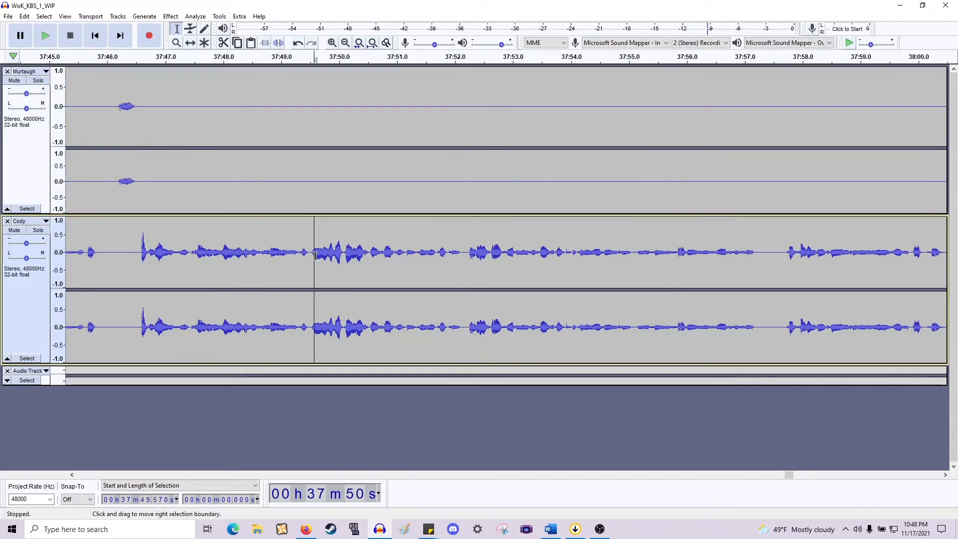
{"action": "key", "text": "space"}
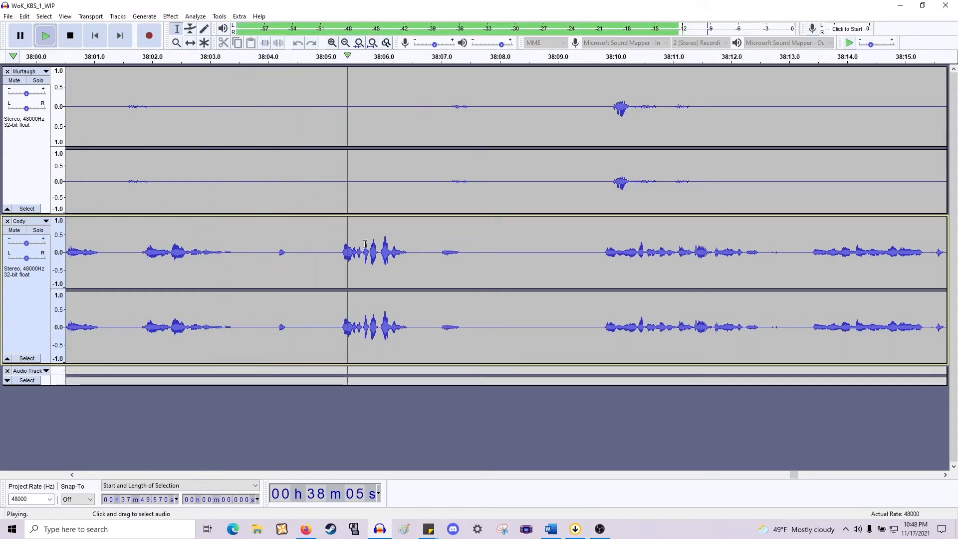
{"action": "key", "text": "space"}
Delete the pauses on either side of the short sound near 38:03.5 from both tracks, about 0.7 s before it and 0.8 s after it.
{"action": "left_click_drag", "start_coordinate": [277, 234], "coordinate": [235, 179]}
{"action": "key", "text": "Delete"}
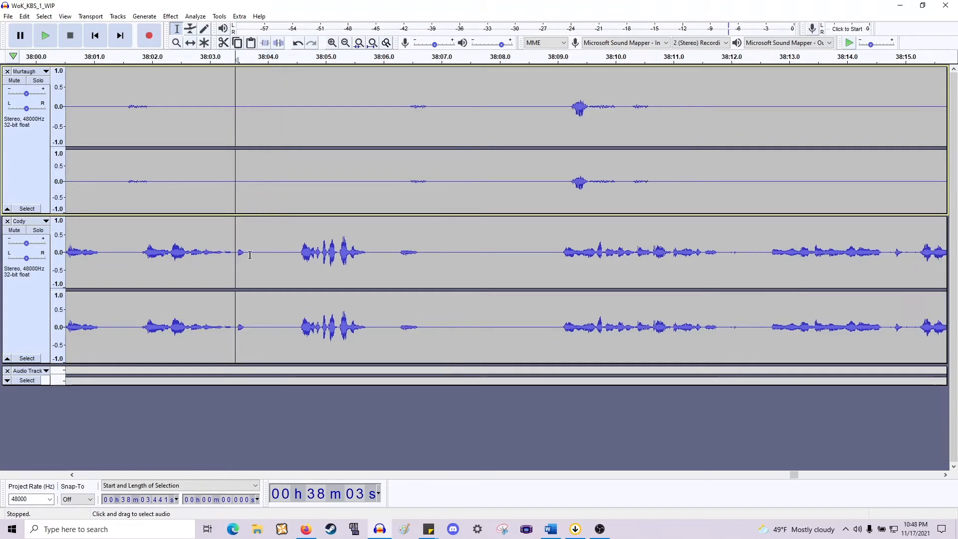
{"action": "left_click_drag", "start_coordinate": [249, 254], "coordinate": [295, 169]}
{"action": "key", "text": "Delete"}
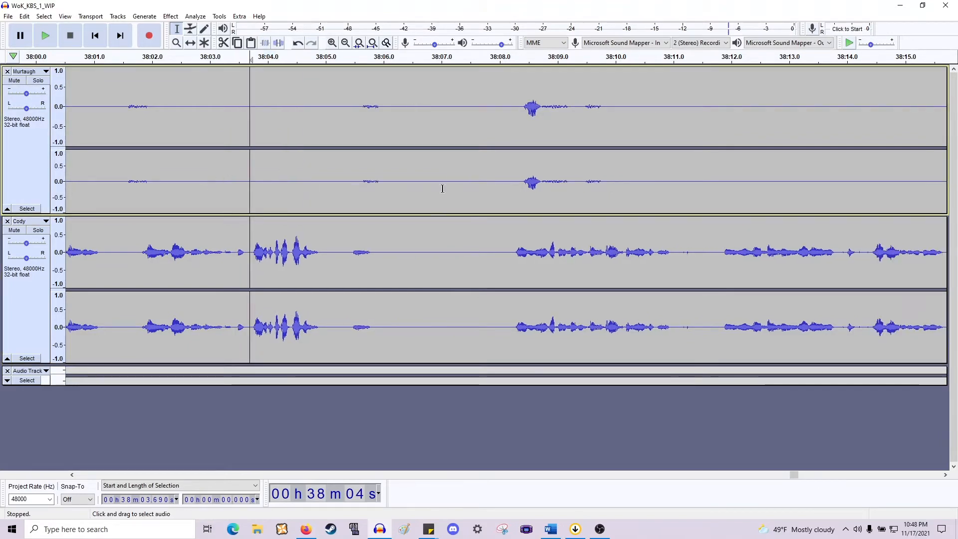
Silence the first track for 6.3 s from 38:00.8, and delete pauses of about 0.6 s at 38:01.2 and 0.4 s at 38:04.4 from both tracks.
{"action": "left_click_drag", "start_coordinate": [442, 189], "coordinate": [141, 165]}
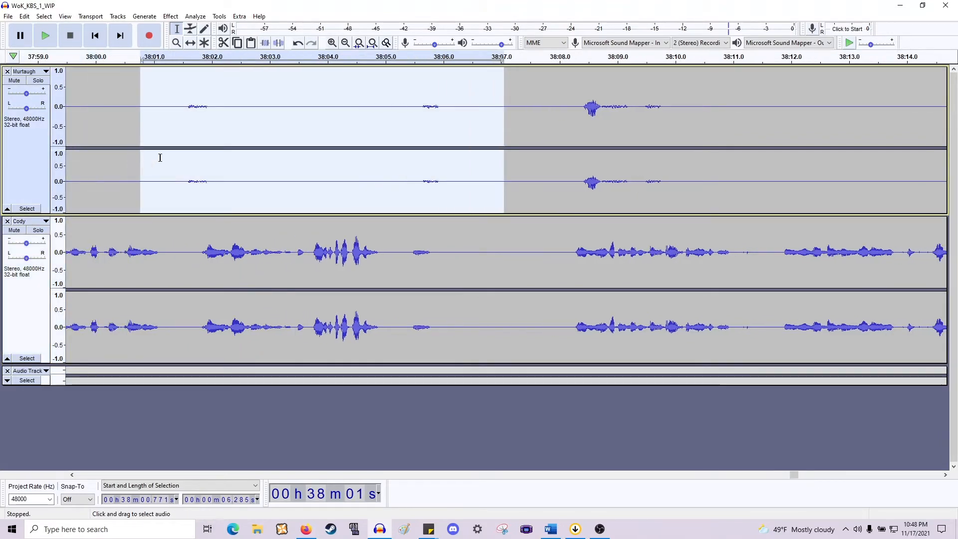
{"action": "left_click_drag", "start_coordinate": [197, 243], "coordinate": [164, 180]}
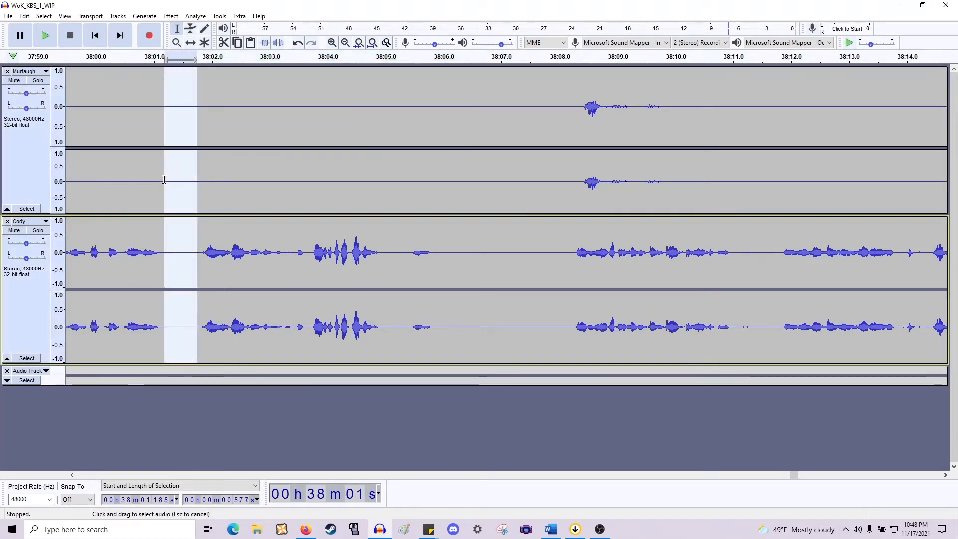
{"action": "key", "text": "Delete"}
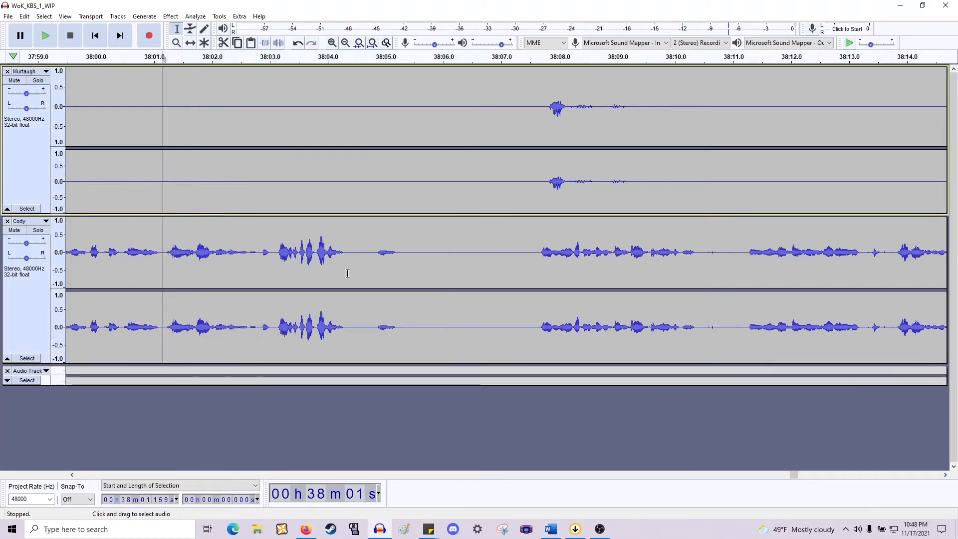
{"action": "left_click_drag", "start_coordinate": [349, 272], "coordinate": [369, 179]}
{"action": "key", "text": "Delete"}
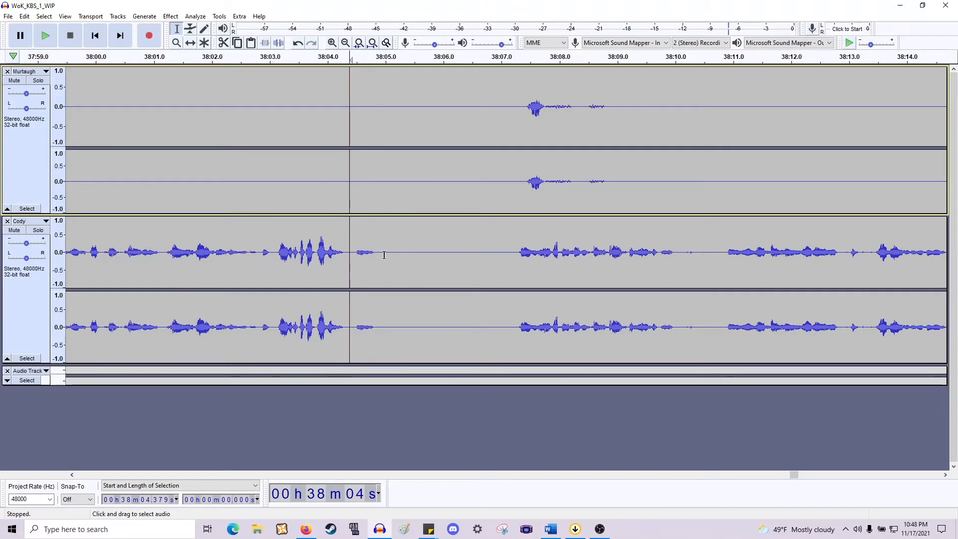
Move the first track's 1.8 s stretch of sound from 38:07.4 to 38:04.9.
{"action": "left_click_drag", "start_coordinate": [633, 185], "coordinate": [528, 184]}
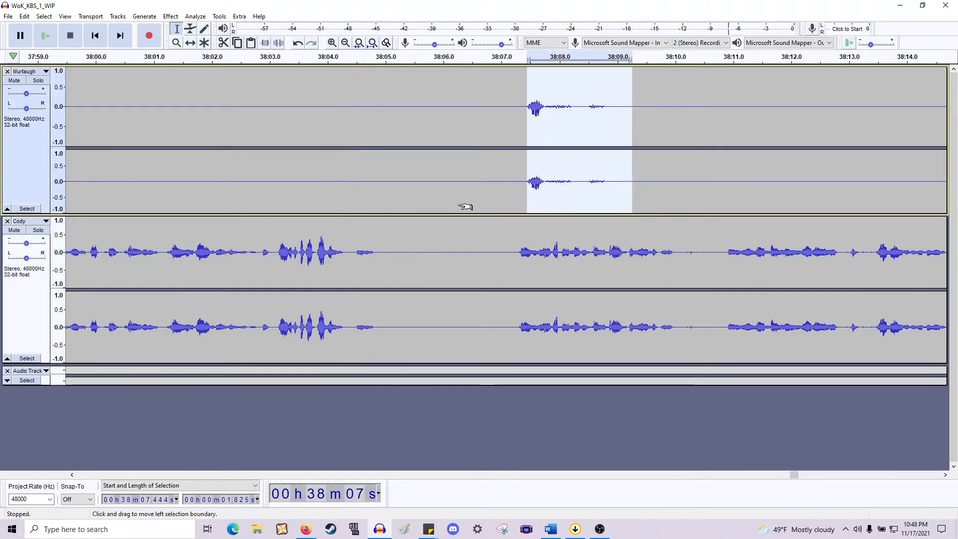
{"action": "key", "text": "Delete"}
{"action": "left_click", "coordinate": [381, 202]}
{"action": "key", "text": "ctrl+v"}
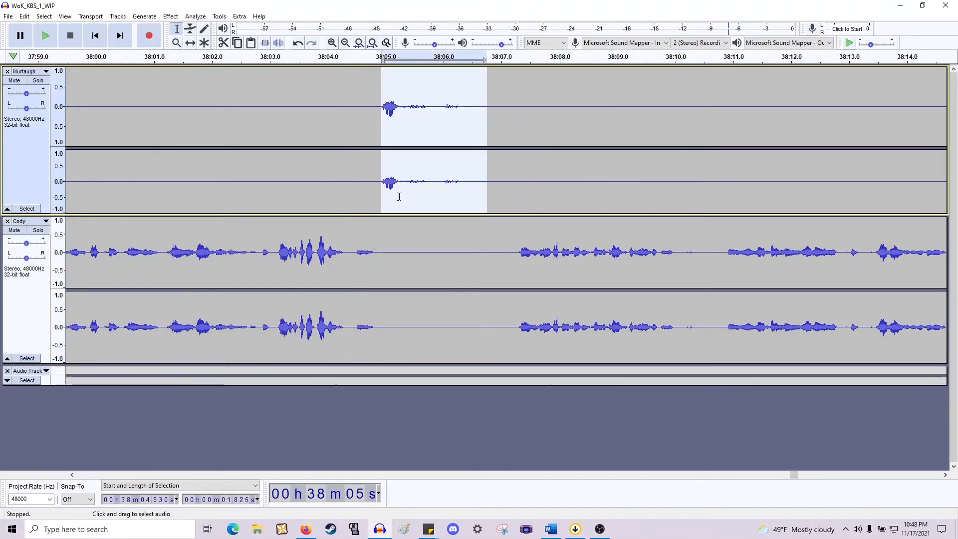
Audition from 38:05.2, delete the 2.0 s stretch there from both tracks, and listen from 38:04.4 through about 38:11.
{"action": "left_click", "coordinate": [402, 192]}
{"action": "key", "text": "space"}
{"action": "key", "text": "space"}
{"action": "left_click_drag", "start_coordinate": [513, 196], "coordinate": [400, 271]}
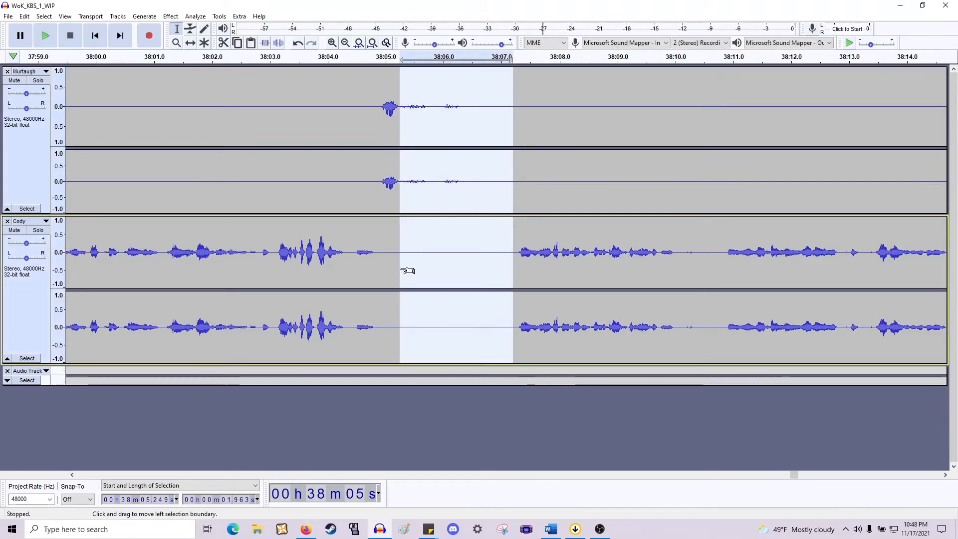
{"action": "key", "text": "Delete"}
{"action": "left_click", "coordinate": [349, 248]}
{"action": "key", "text": "space"}
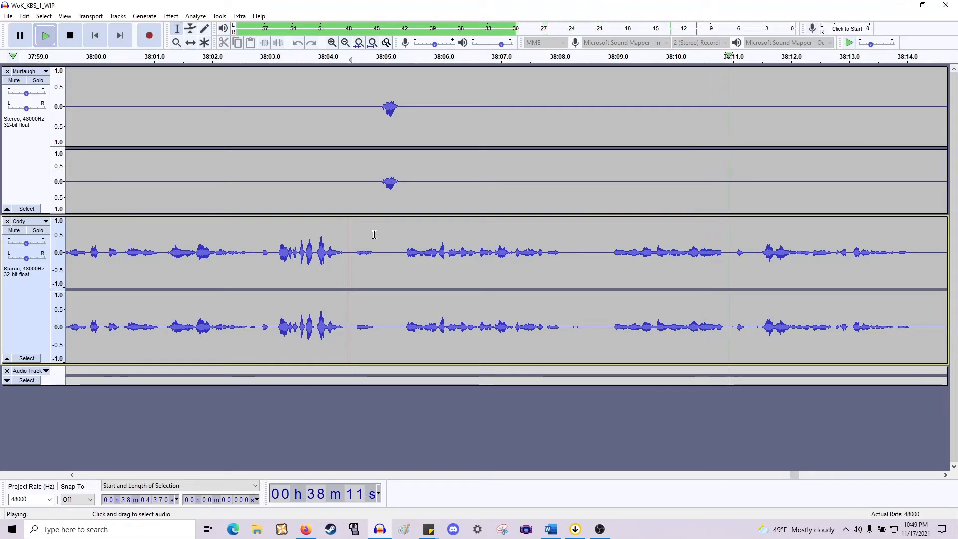
{"action": "key", "text": "space"}
Delete the pause of about 0.7 s at 38:08.1, including its faint click, from both tracks.
{"action": "left_click_drag", "start_coordinate": [604, 255], "coordinate": [568, 265]}
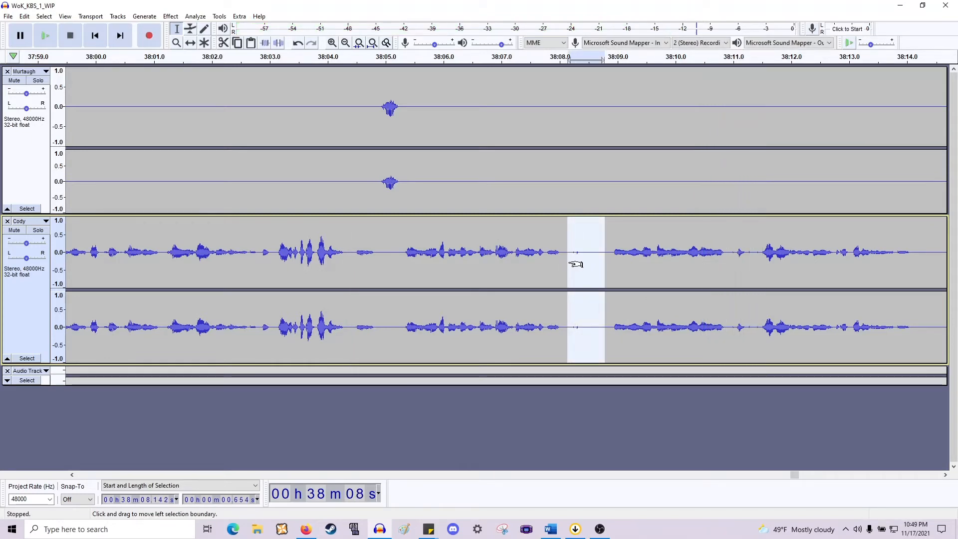
{"action": "left_click_drag", "start_coordinate": [565, 265], "coordinate": [607, 180]}
{"action": "key", "text": "Delete"}
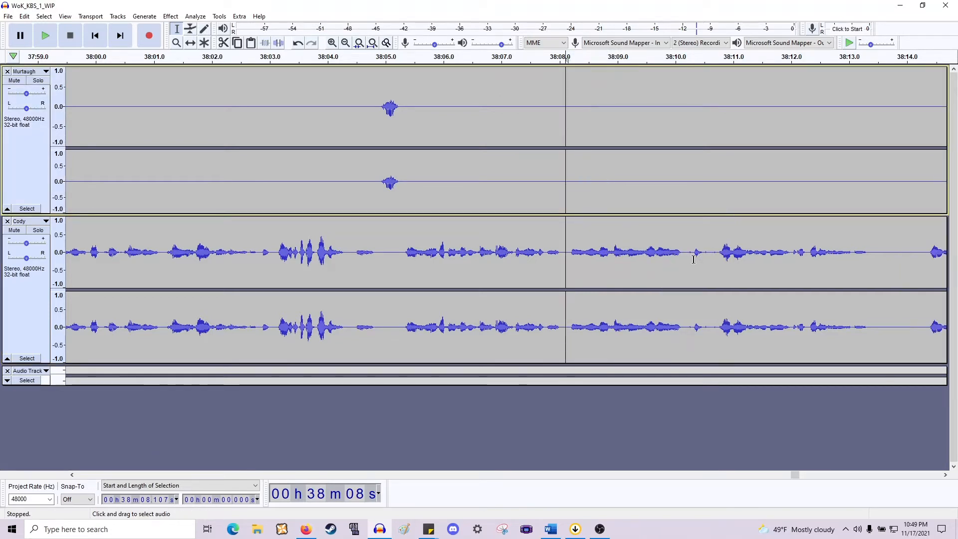
Replay from 38:10.2, delete the pauses of about 0.2 s at 38:10.1 and 38:10.3 from both tracks, and listen through about 38:18.
{"action": "left_click", "coordinate": [676, 260]}
{"action": "key", "text": "space"}
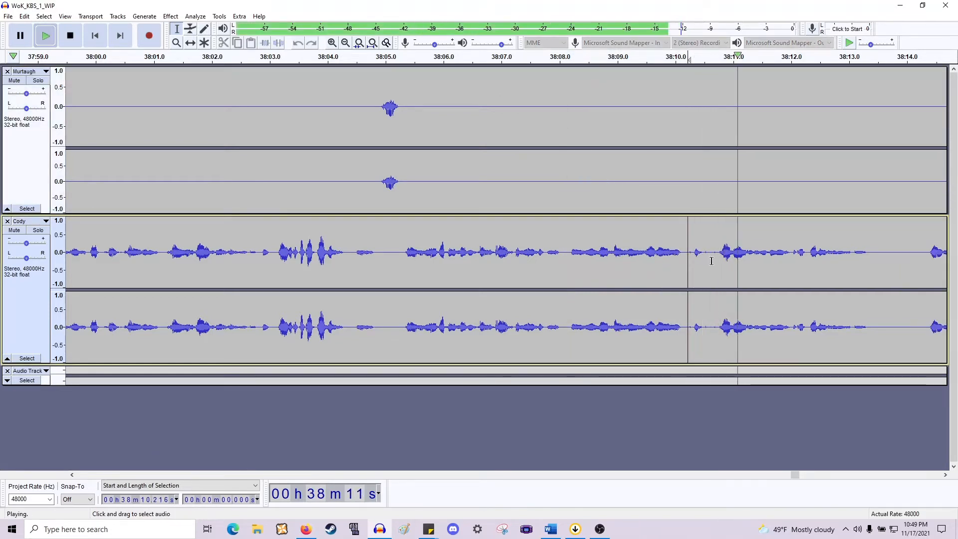
{"action": "key", "text": "space"}
{"action": "left_click_drag", "start_coordinate": [693, 258], "coordinate": [680, 184]}
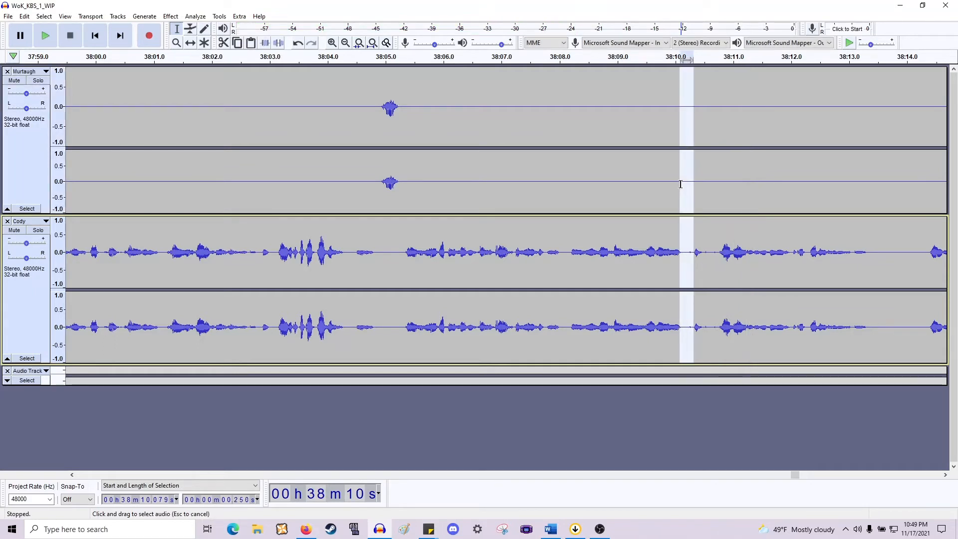
{"action": "key", "text": "Delete"}
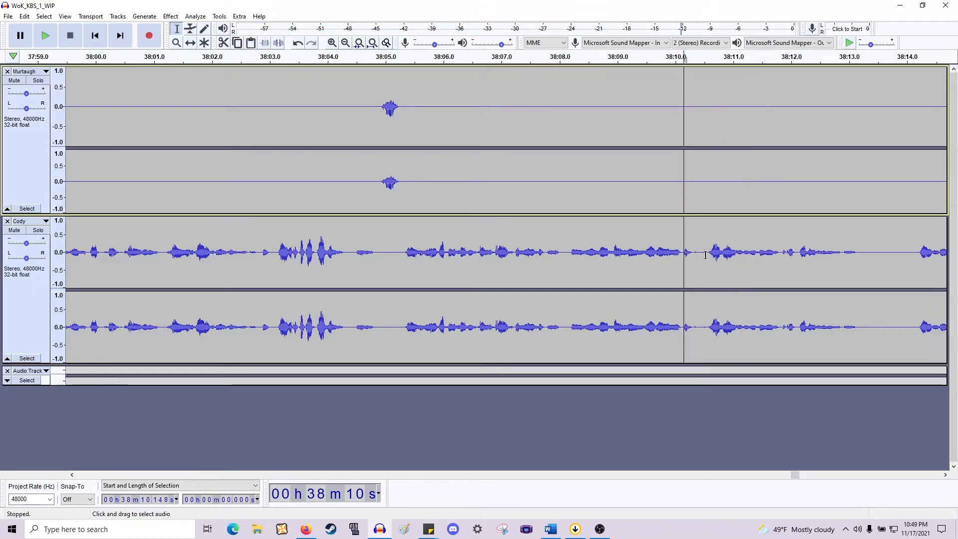
{"action": "left_click_drag", "start_coordinate": [707, 256], "coordinate": [696, 193]}
{"action": "key", "text": "Delete"}
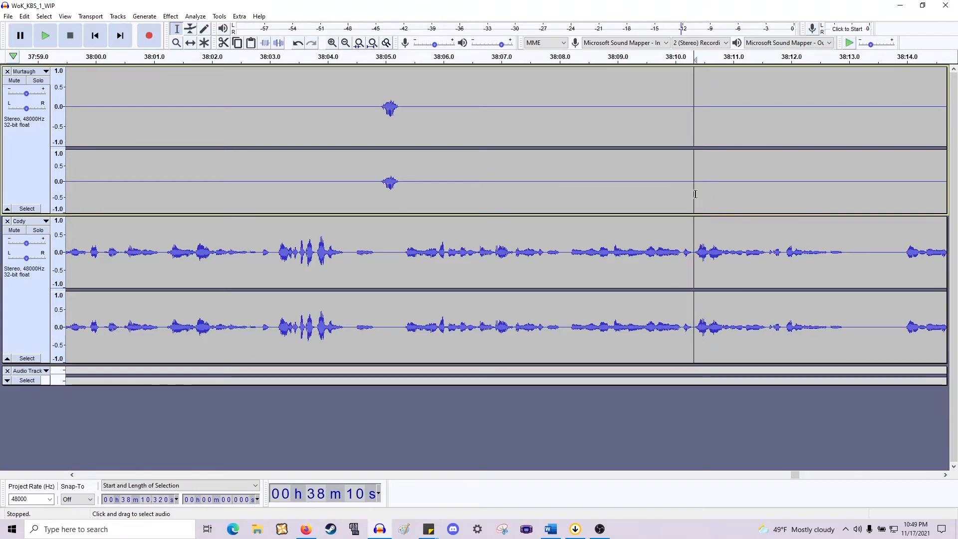
{"action": "key", "text": "space"}
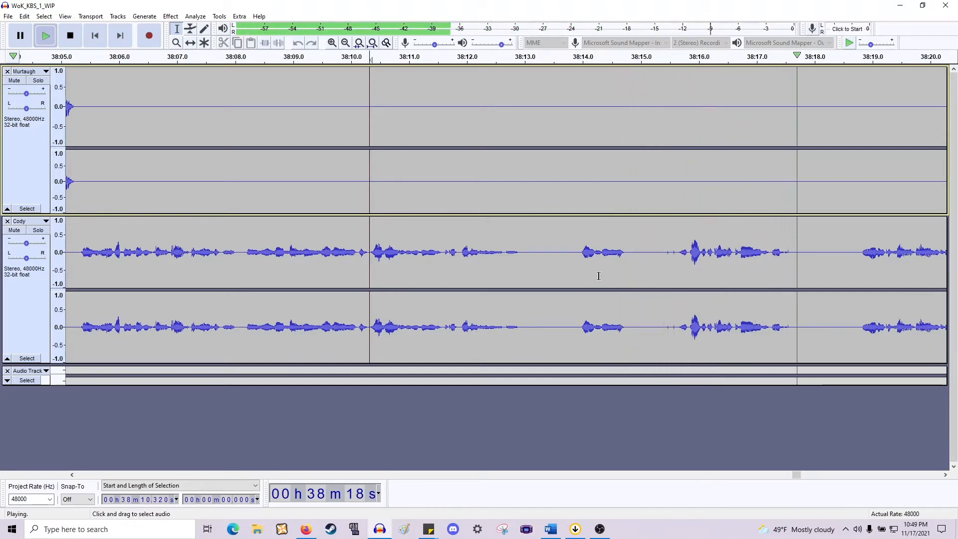
{"action": "key", "text": "space"}
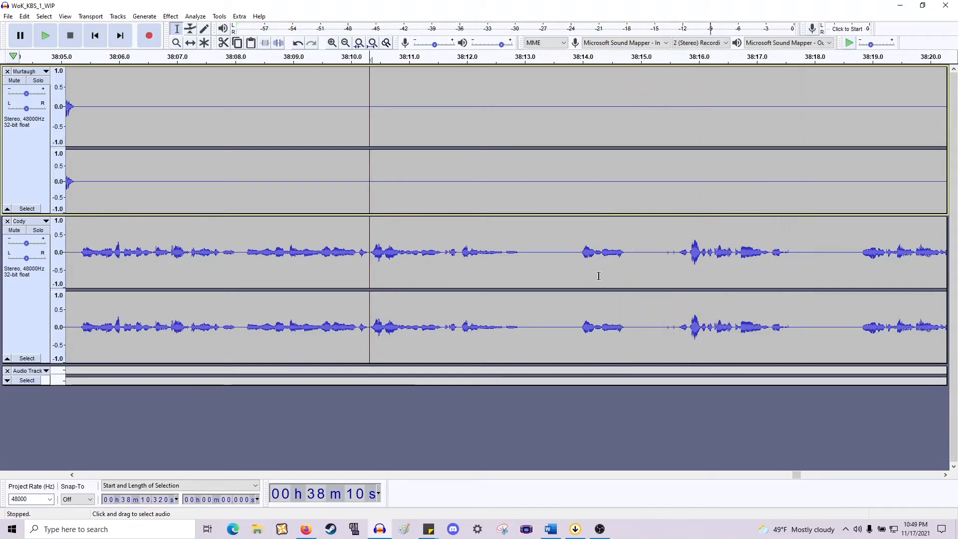
Delete the pauses of about 1.0 s at 38:13.0 and 0.9 s at 38:13.8 from both tracks.
{"action": "scroll", "coordinate": [599, 267], "scroll_direction": "right", "scroll_amount": 3}
{"action": "left_click_drag", "start_coordinate": [372, 263], "coordinate": [428, 181]}
{"action": "key", "text": "Delete"}
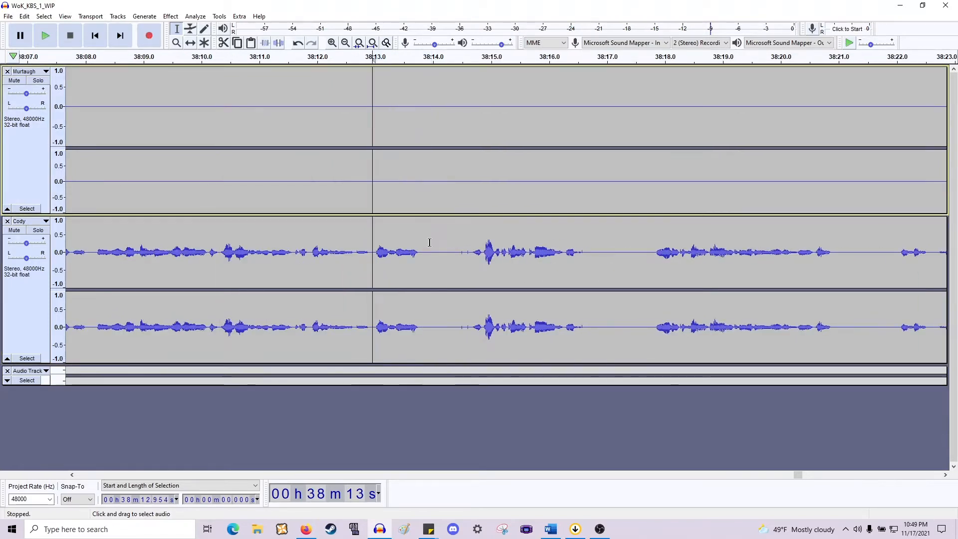
{"action": "left_click_drag", "start_coordinate": [421, 265], "coordinate": [470, 175]}
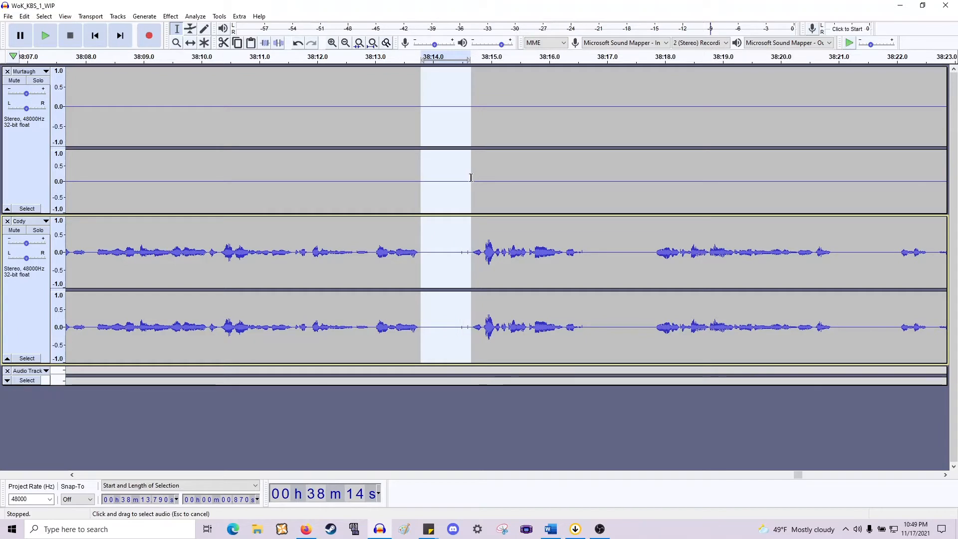
{"action": "key", "text": "Delete"}
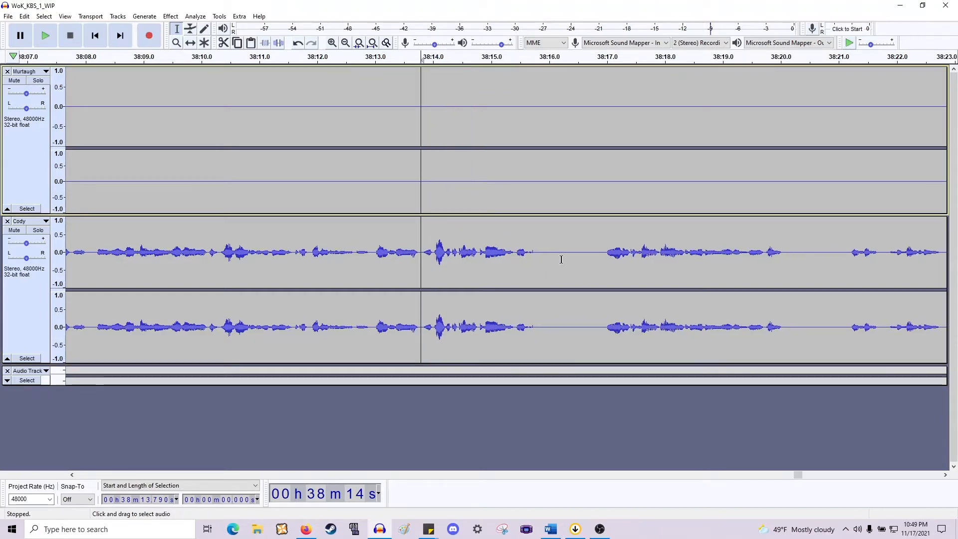
Delete the 1.2 s pause at 38:15.7 from both tracks, and listen from 38:13.0 through about 38:20.
{"action": "left_click_drag", "start_coordinate": [603, 261], "coordinate": [532, 187]}
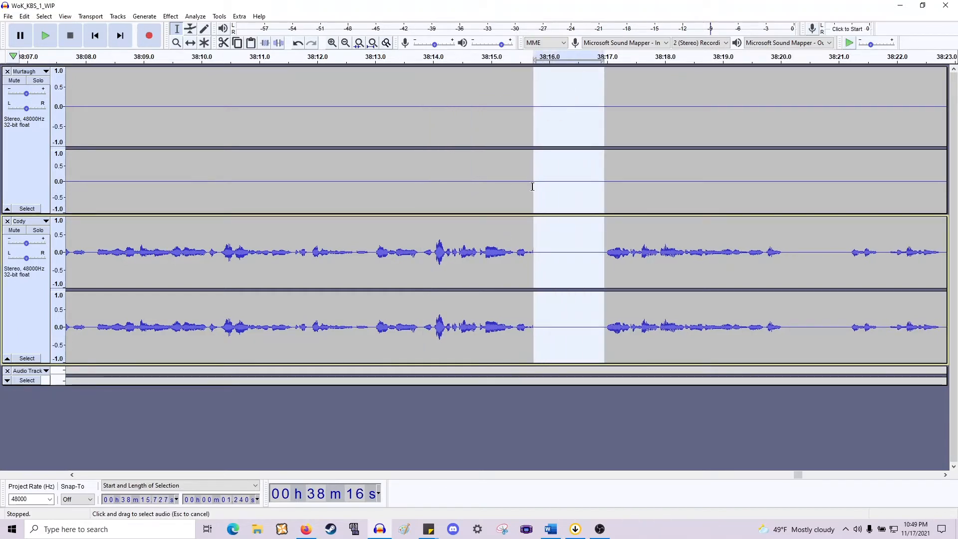
{"action": "key", "text": "Delete"}
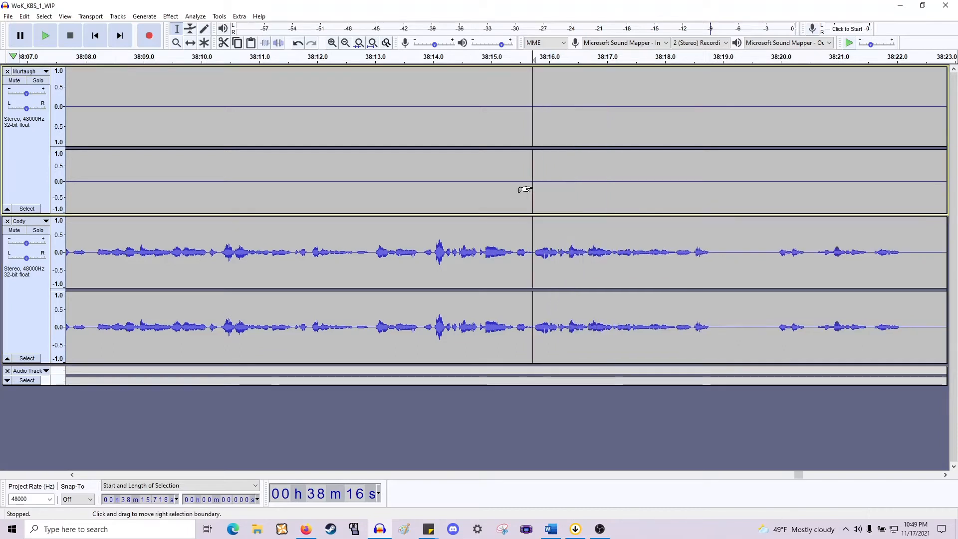
{"action": "left_click", "coordinate": [373, 260]}
{"action": "key", "text": "space"}
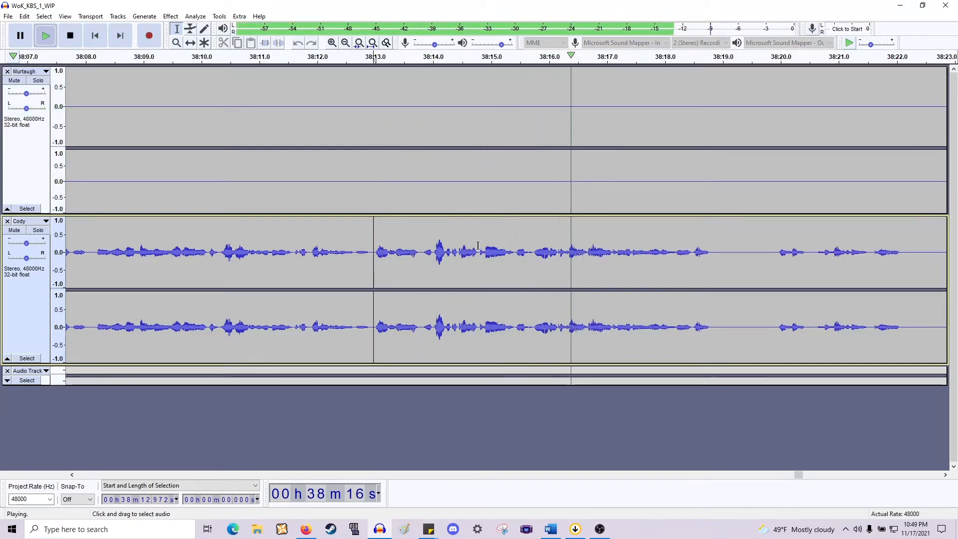
{"action": "scroll", "coordinate": [476, 246], "scroll_direction": "right", "scroll_amount": 12}
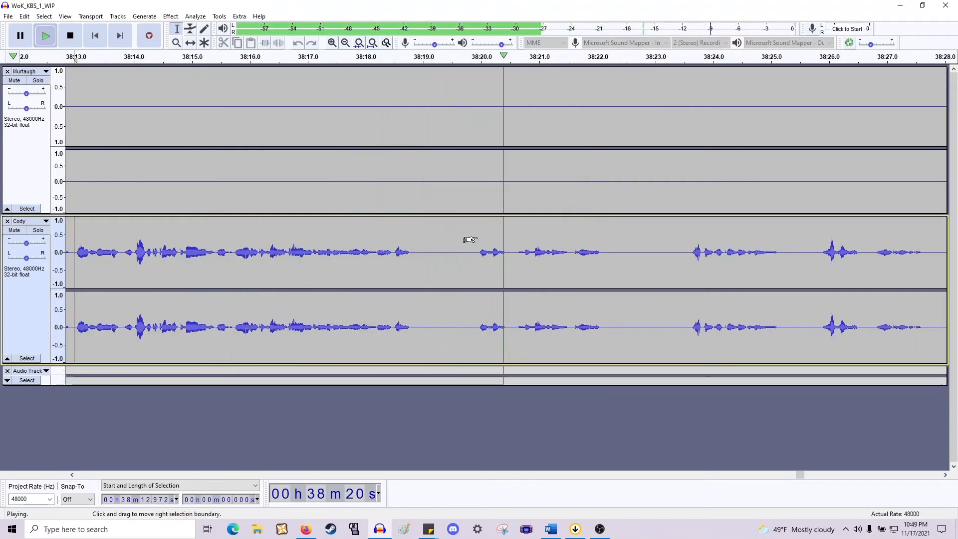
{"action": "key", "text": "space"}
Delete about 1.8 s at 38:18.9 and the pause of about 1.4 s at 38:20.4 from both tracks, and listen through about 38:32.
{"action": "left_click", "coordinate": [516, 255]}
{"action": "left_click_drag", "start_coordinate": [516, 254], "coordinate": [414, 174]}
{"action": "key", "text": "Delete"}
{"action": "left_click_drag", "start_coordinate": [503, 164], "coordinate": [586, 167]}
{"action": "key", "text": "Delete"}
{"action": "key", "text": "space"}
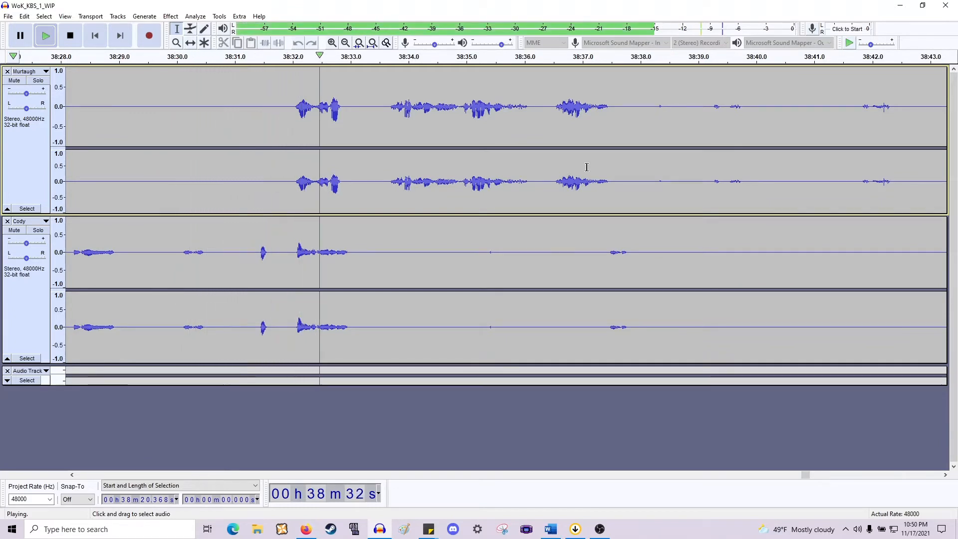
{"action": "key", "text": "space"}
Cut the 3.3 s passage at 38:30.1 from the second speaker's track and paste it at 38:29.0, right behind the preceding phrase.
{"action": "scroll", "coordinate": [578, 144], "scroll_direction": "left", "scroll_amount": 3}
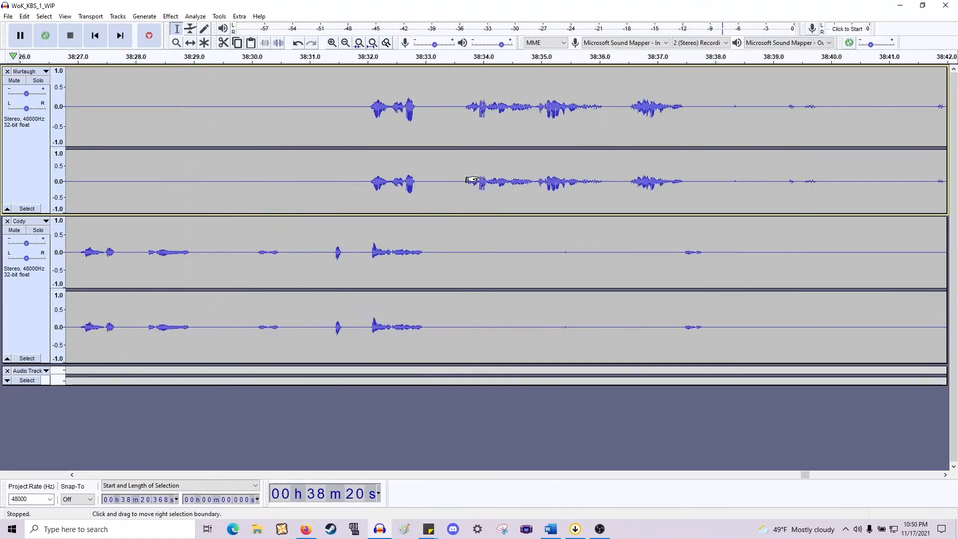
{"action": "left_click_drag", "start_coordinate": [520, 265], "coordinate": [331, 266]}
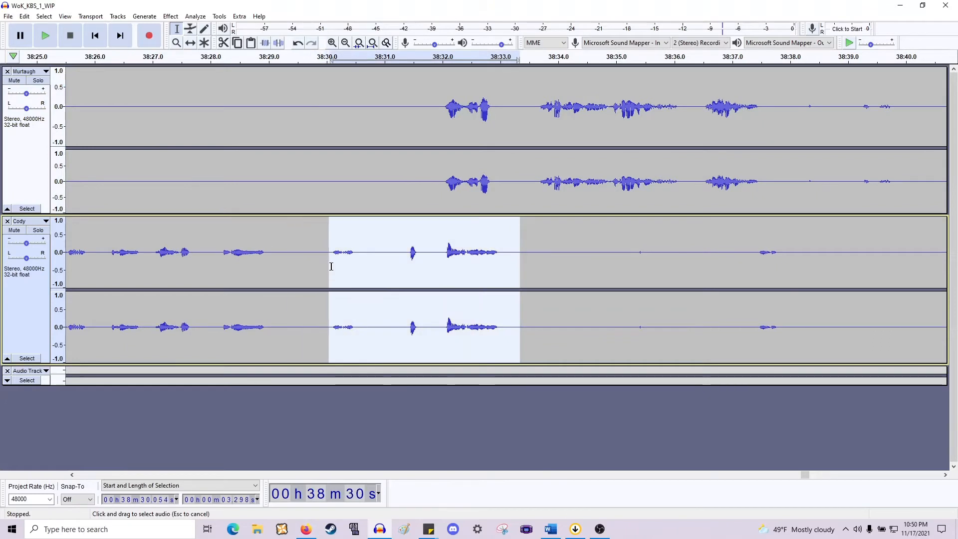
{"action": "key", "text": "ctrl+alt+x"}
{"action": "left_click", "coordinate": [265, 259]}
{"action": "key", "text": "ctrl+v"}
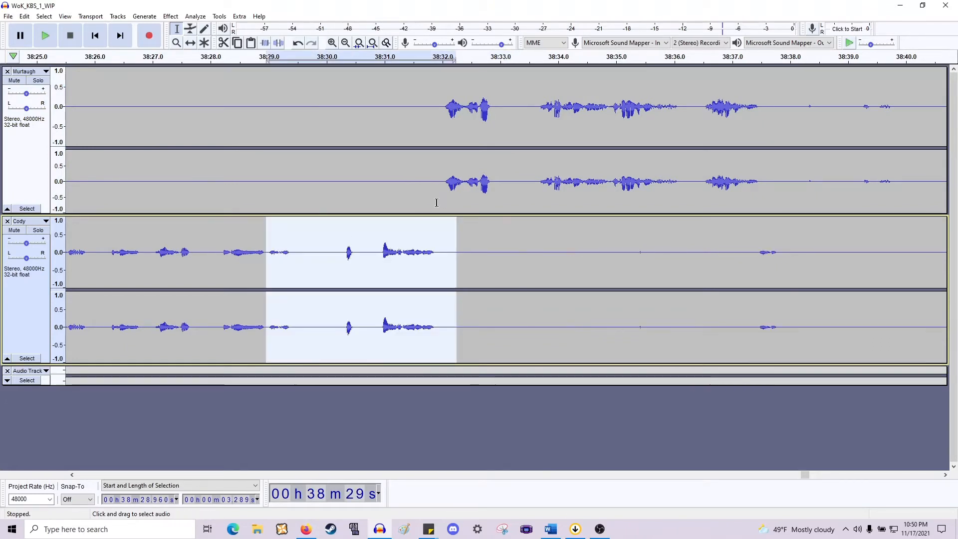
{"action": "key", "text": "Right"}
Move the second speaker's phrase of about 1.7 s at 38:30.2 to 38:29.4, closing the gap before it.
{"action": "left_click_drag", "start_coordinate": [435, 256], "coordinate": [338, 265]}
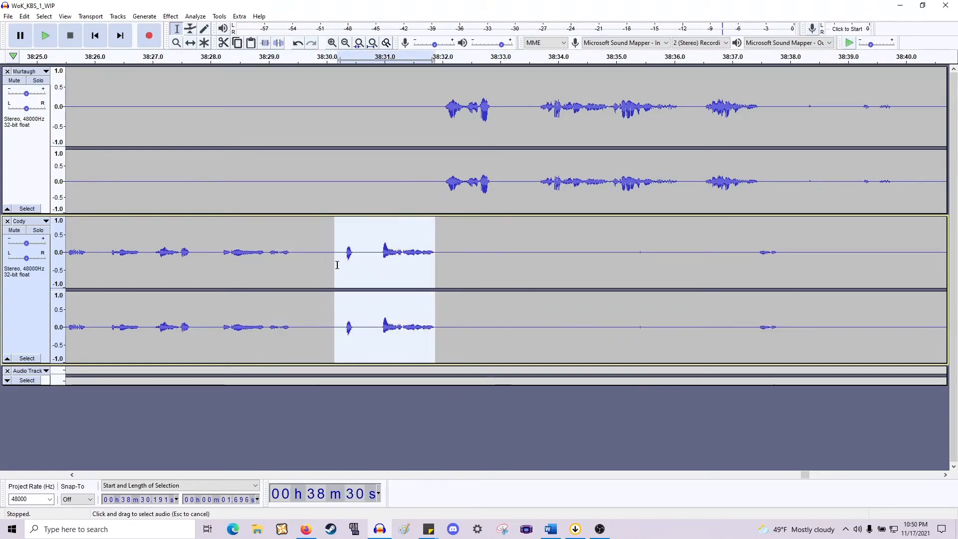
{"action": "key", "text": "Delete"}
{"action": "left_click", "coordinate": [292, 258]}
{"action": "key", "text": "ctrl+v"}
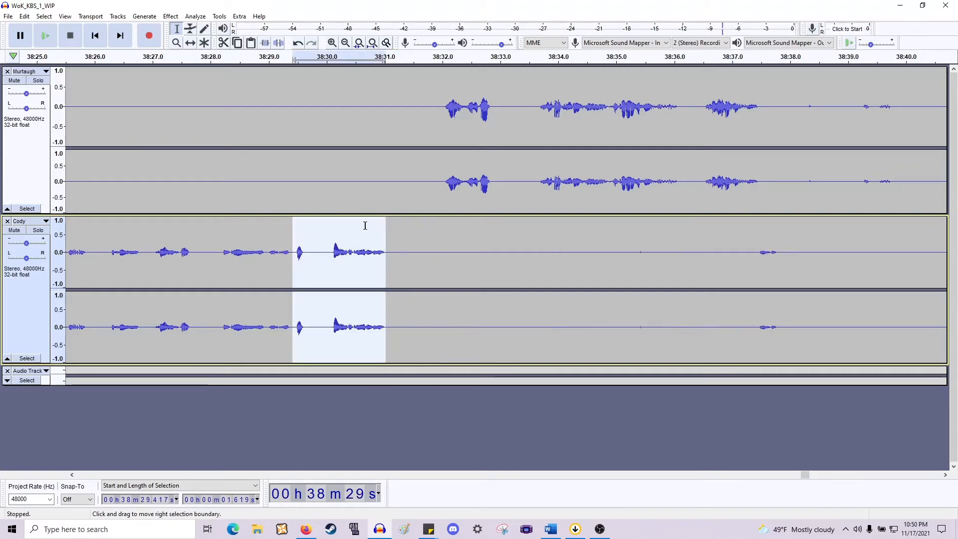
Delete the pauses of 0.9 s at 38:31.1 and about 0.7 s at 38:32.1 from both tracks, and listen from 38:31.1 through about 38:38.
{"action": "left_click_drag", "start_coordinate": [440, 184], "coordinate": [387, 277]}
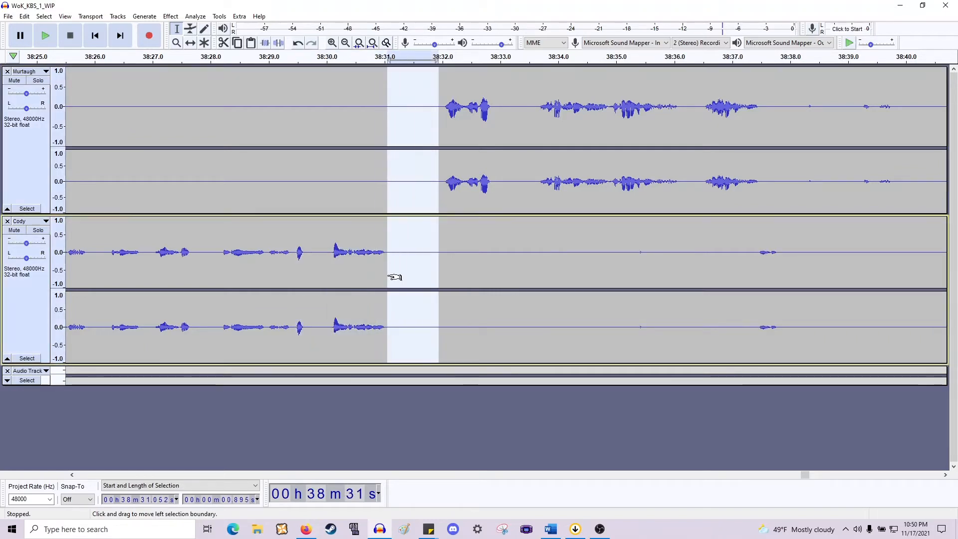
{"action": "key", "text": "Delete"}
{"action": "left_click_drag", "start_coordinate": [448, 175], "coordinate": [487, 256]}
{"action": "key", "text": "Delete"}
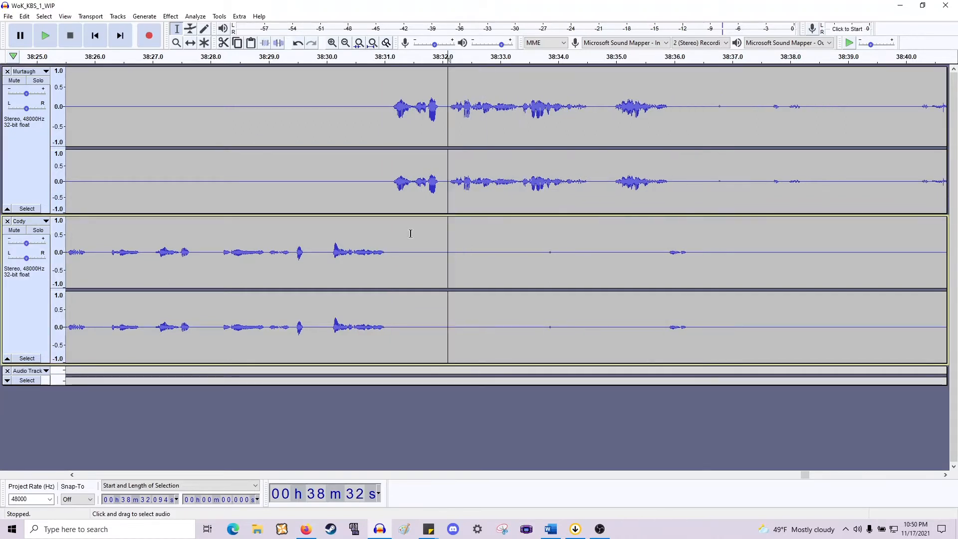
{"action": "left_click", "coordinate": [391, 194]}
{"action": "key", "text": "space"}
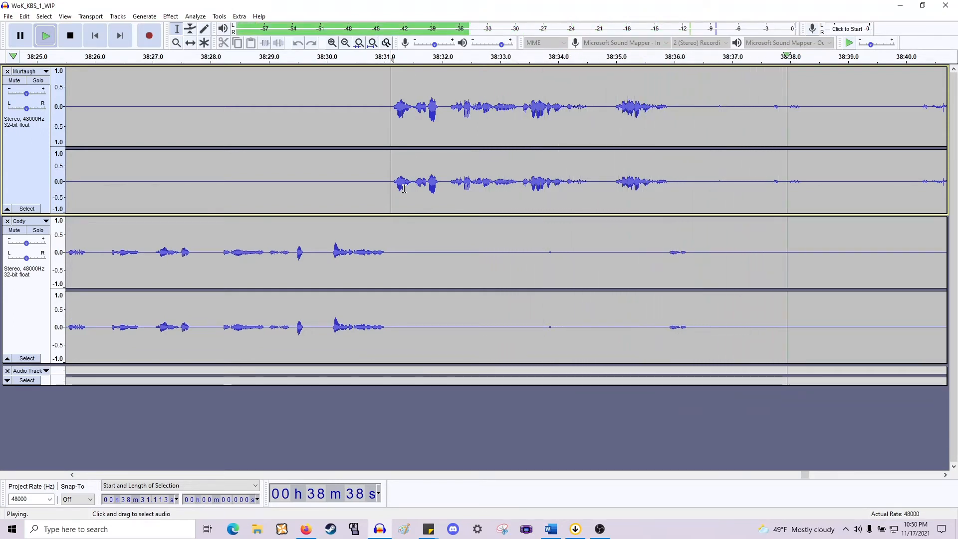
{"action": "key", "text": "space"}
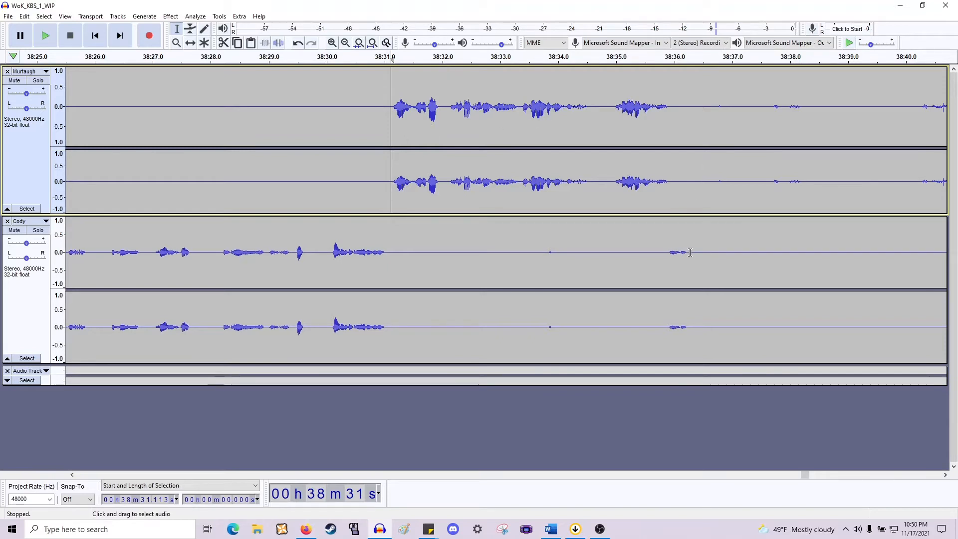
Delete the stretch starting at 38:36.3, after the second speaker's short sound, from both tracks, and listen through about 38:45.
{"action": "left_click_drag", "start_coordinate": [691, 252], "coordinate": [655, 190]}
{"action": "key", "text": "Delete"}
{"action": "key", "text": "space"}
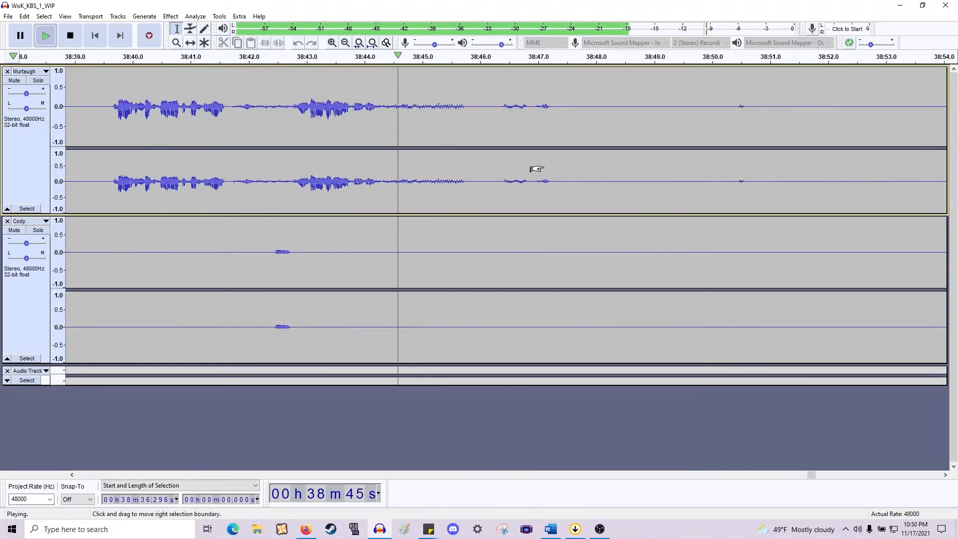
{"action": "key", "text": "space"}
Delete the 10.0 s stretch at 38:45.1 from both tracks, and listen from there through about 38:50.
{"action": "left_click_drag", "start_coordinate": [353, 185], "coordinate": [926, 277]}
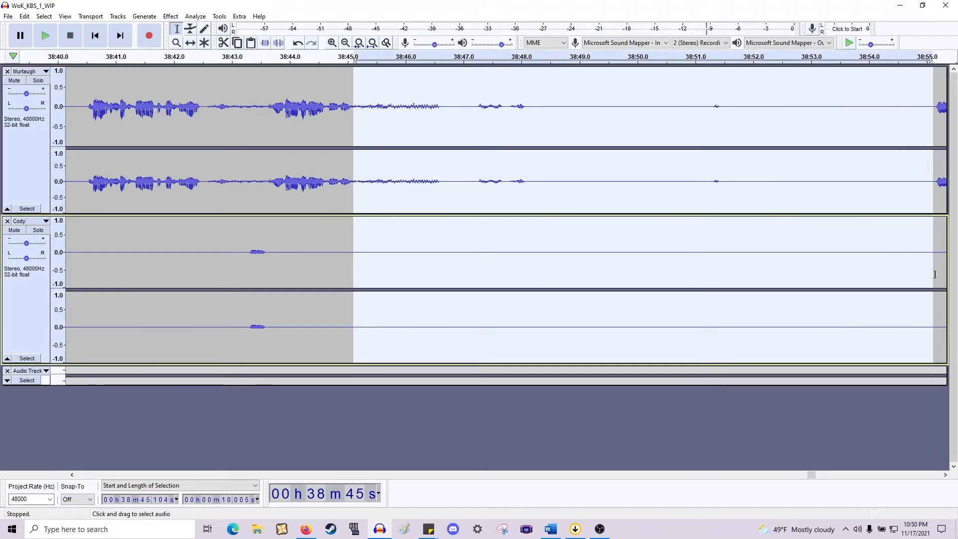
{"action": "key", "text": "Delete"}
{"action": "key", "text": "space"}
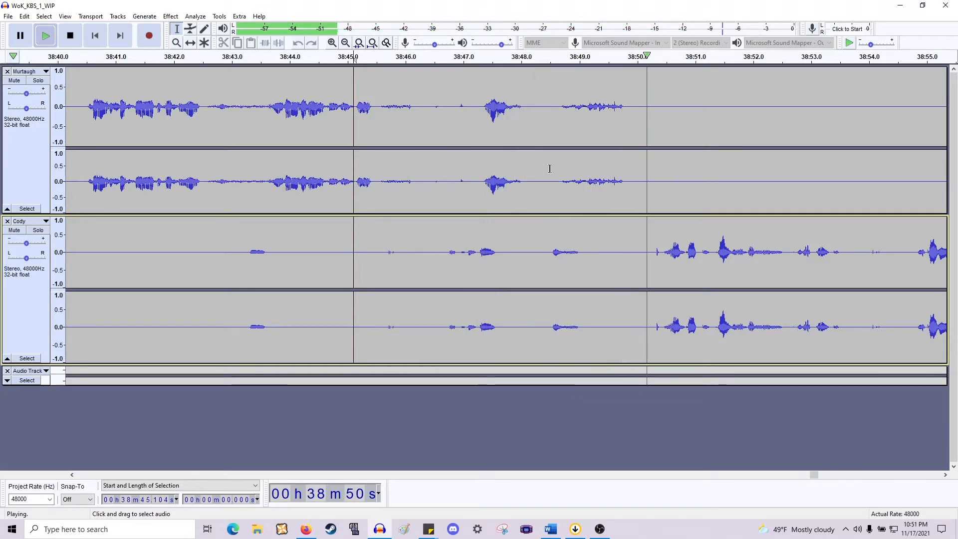
{"action": "key", "text": "space"}
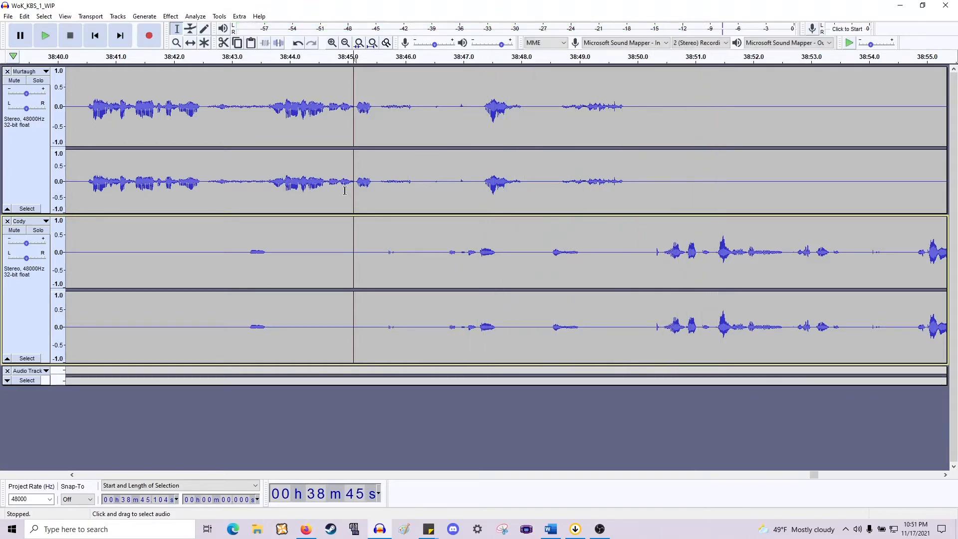
Delete the 5.2 s of crosstalk at 38:45.1 from both tracks, and replay from there through about 38:50.
{"action": "left_click_drag", "start_coordinate": [355, 188], "coordinate": [660, 268]}
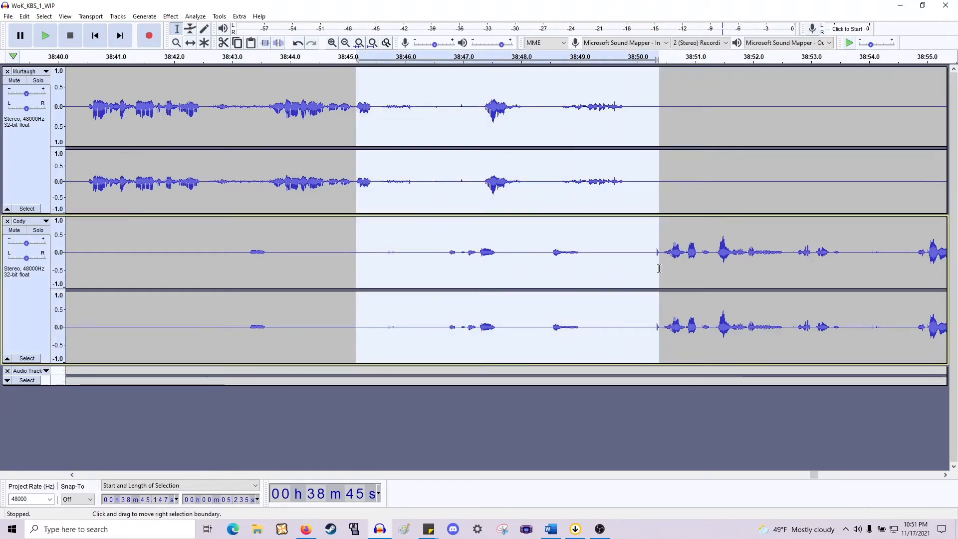
{"action": "key", "text": "Delete"}
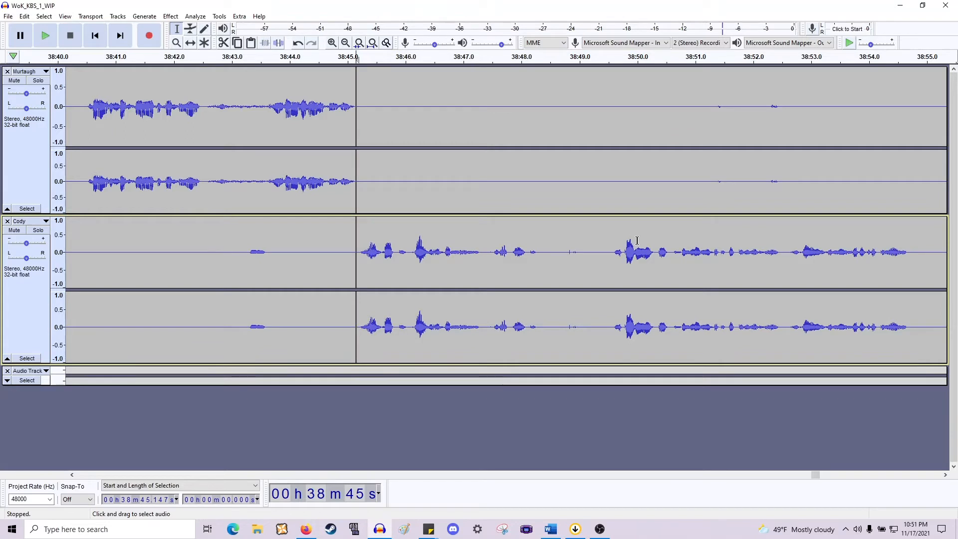
{"action": "key", "text": "space"}
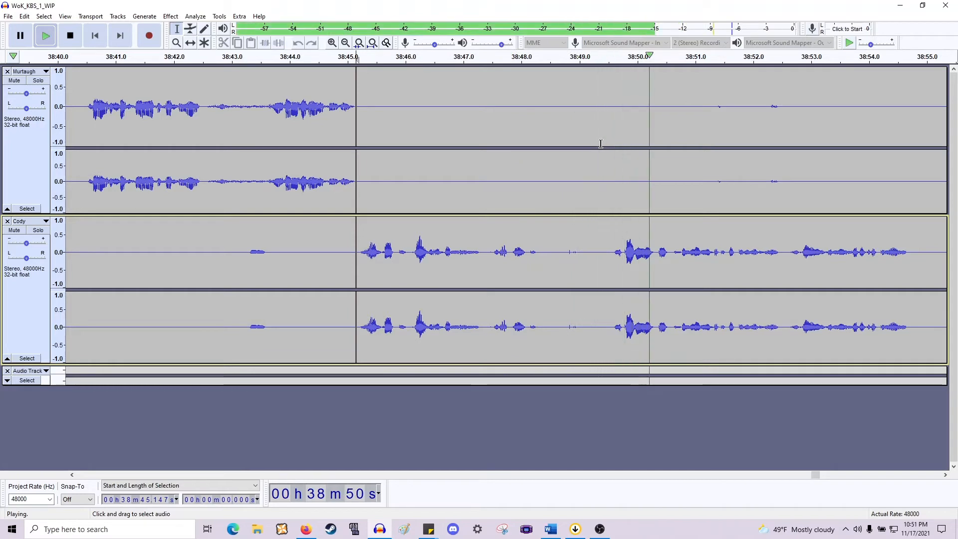
{"action": "key", "text": "space"}
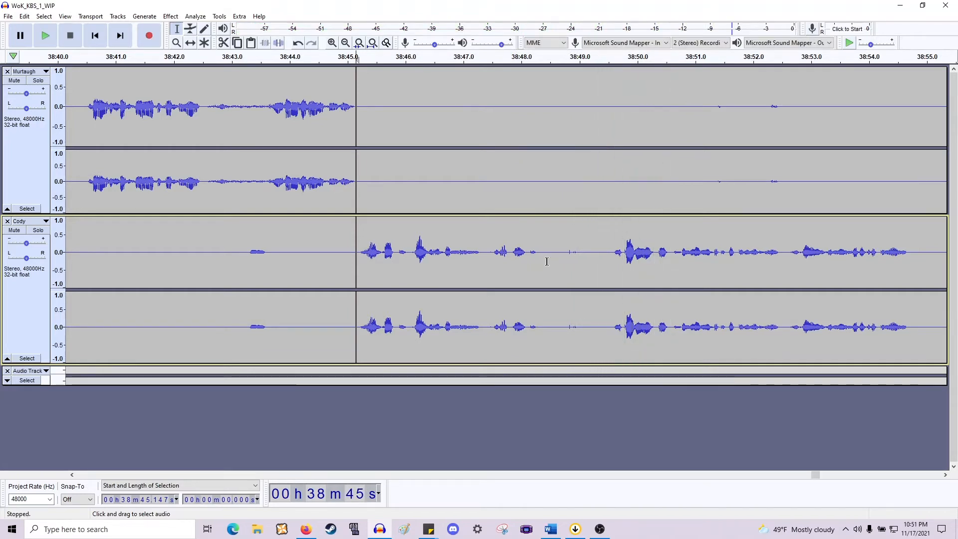
Delete the 1.2 s pause with its click at 38:48.4 from both tracks, and silence 9.7 s of the first speaker's track from 38:49.3.
{"action": "left_click_drag", "start_coordinate": [546, 260], "coordinate": [614, 160]}
{"action": "key", "text": "Delete"}
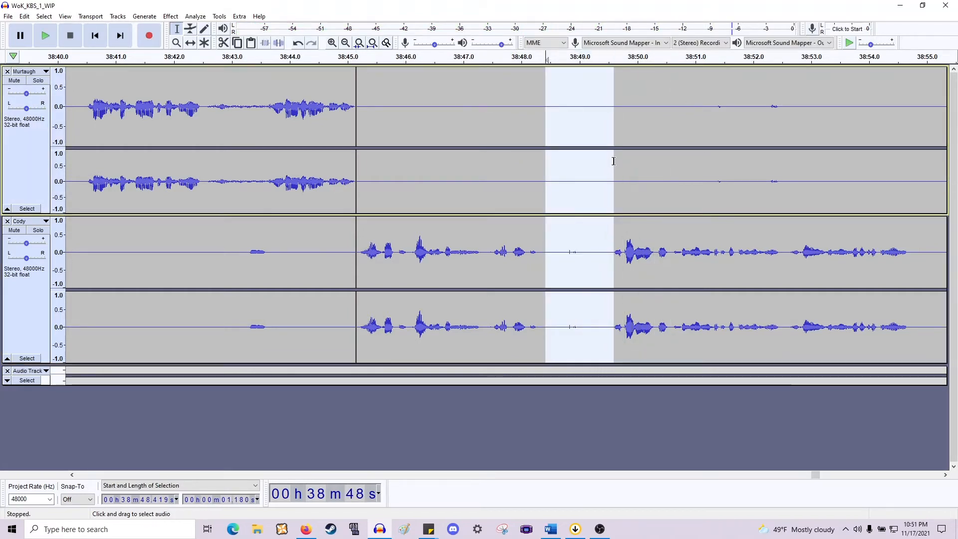
{"action": "scroll", "coordinate": [604, 156], "scroll_direction": "right", "scroll_amount": 12}
{"action": "left_click_drag", "start_coordinate": [299, 177], "coordinate": [862, 183]}
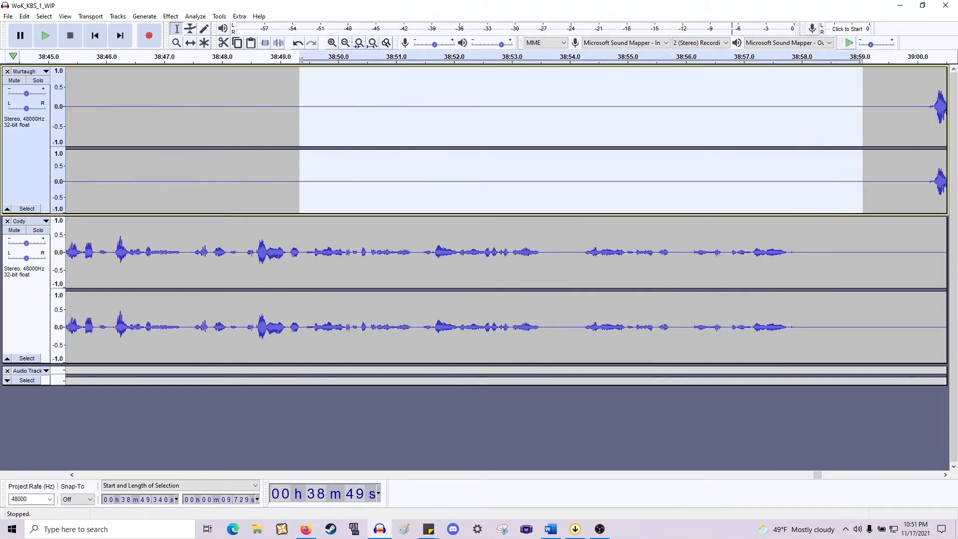
Delete the pauses of 2.4 s at 38:57.8 and about 0.7 s at 38:53.5 from both tracks.
{"action": "left_click_drag", "start_coordinate": [927, 255], "coordinate": [789, 214]}
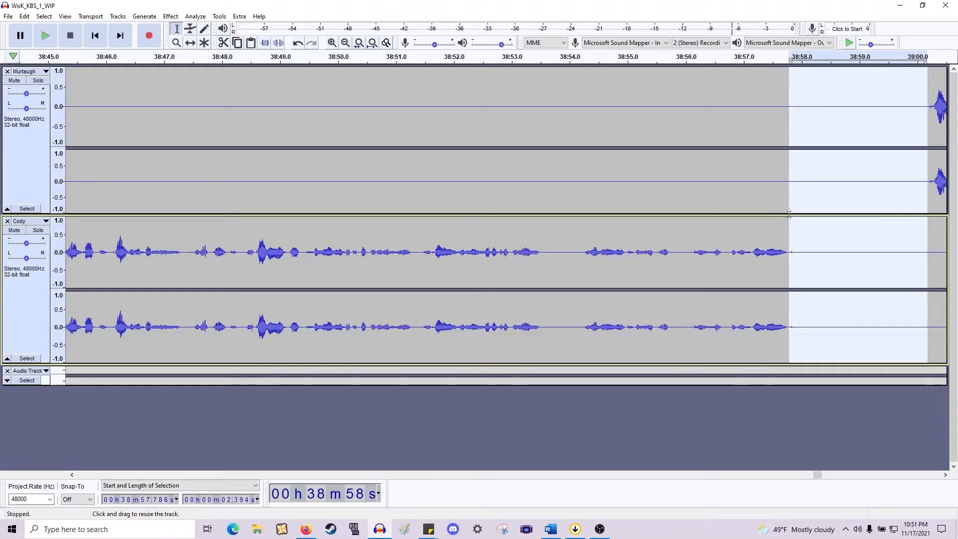
{"action": "key", "text": "Delete"}
{"action": "left_click_drag", "start_coordinate": [584, 261], "coordinate": [544, 164]}
{"action": "key", "text": "Delete"}
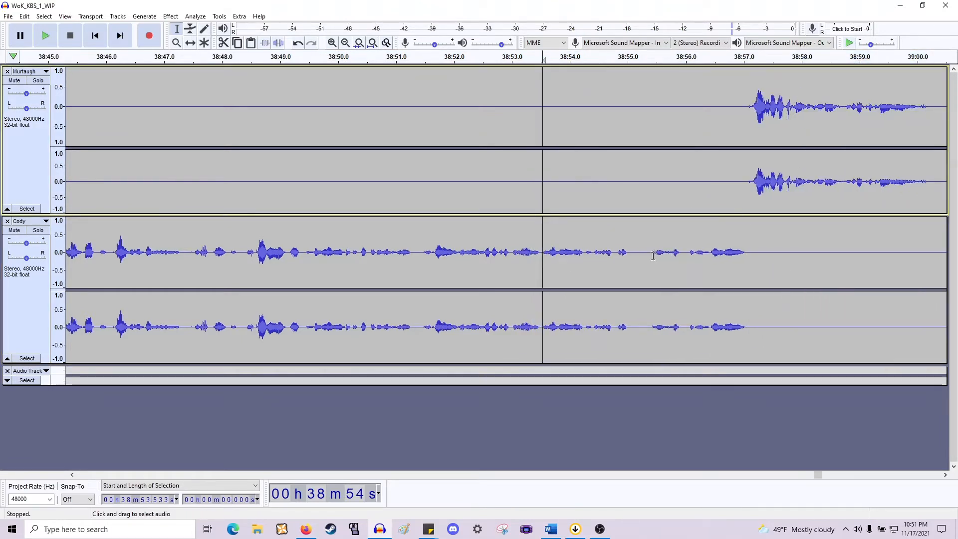
Play the recording from about 38:47 on the second track, and from about 39:11 on the first track.
{"action": "left_click_drag", "start_coordinate": [653, 256], "coordinate": [638, 187]}
{"action": "left_click_drag", "start_coordinate": [353, 244], "coordinate": [331, 250]}
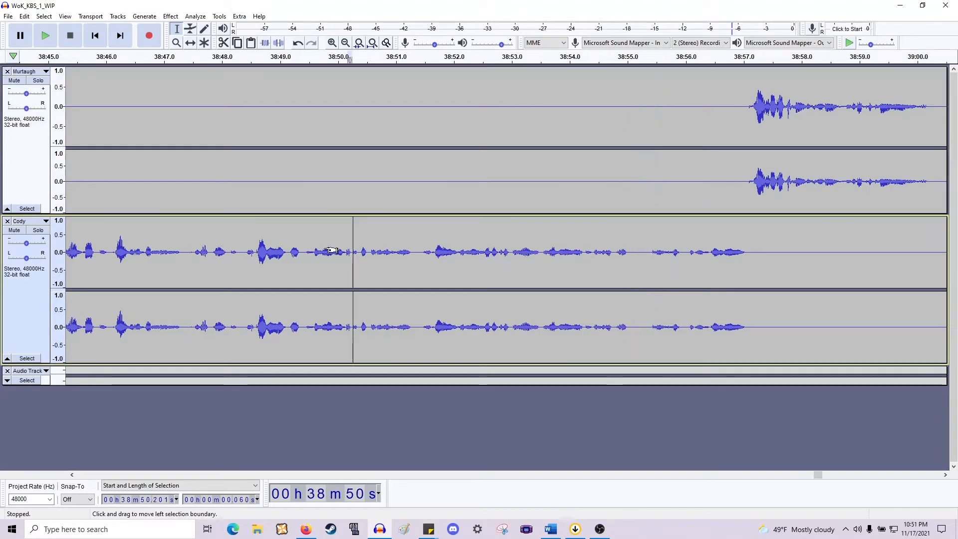
{"action": "left_click", "coordinate": [186, 241]}
{"action": "key", "text": "space"}
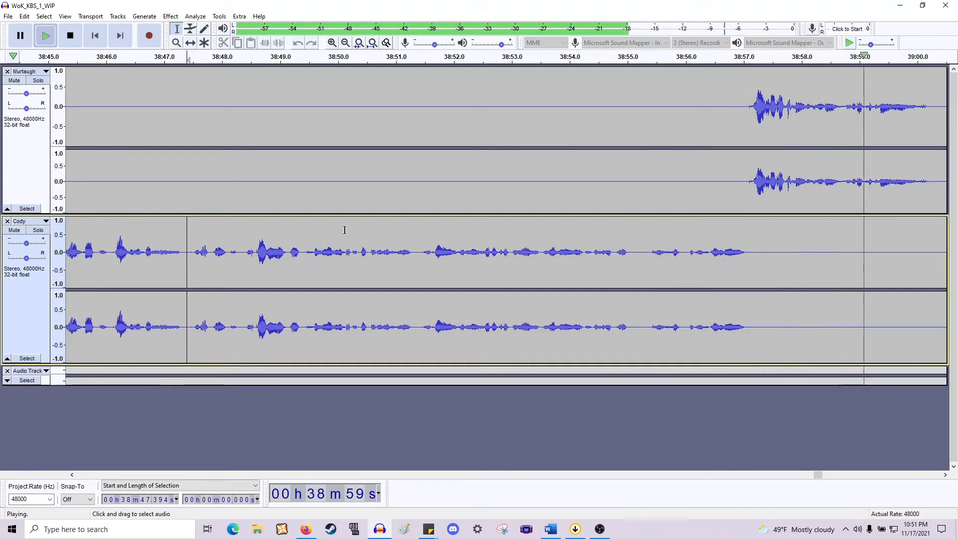
{"action": "scroll", "coordinate": [355, 226], "scroll_direction": "right", "scroll_amount": 20}
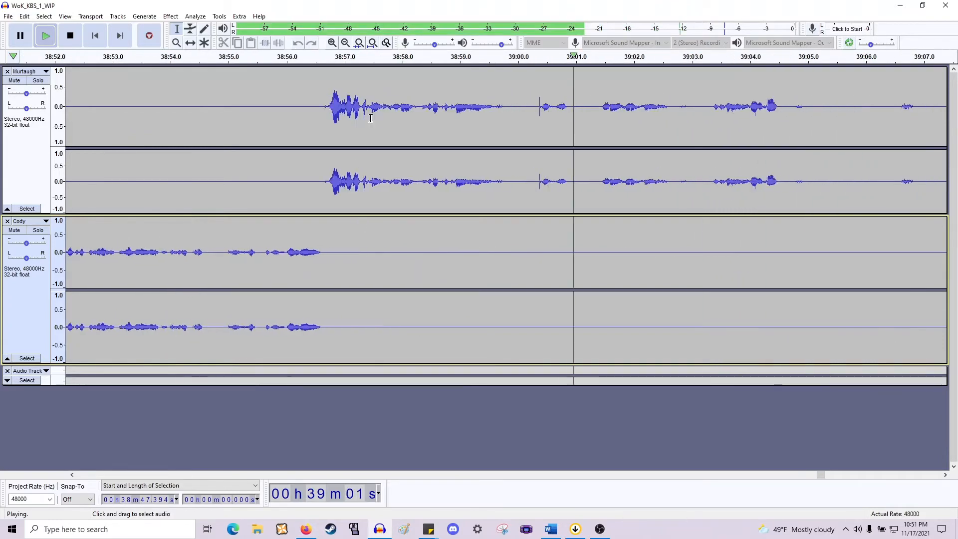
{"action": "scroll", "coordinate": [370, 119], "scroll_direction": "right", "scroll_amount": 6}
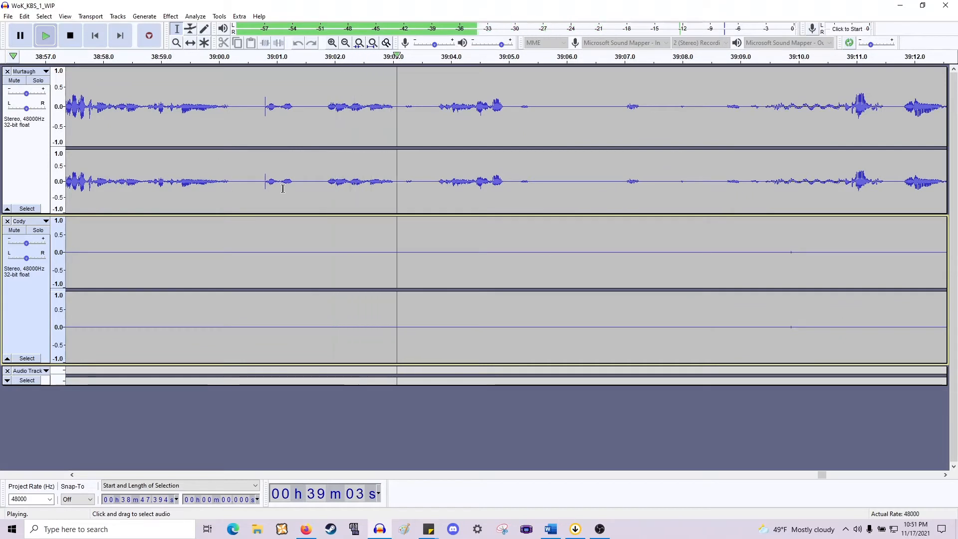
{"action": "scroll", "coordinate": [404, 195], "scroll_direction": "right", "scroll_amount": 11}
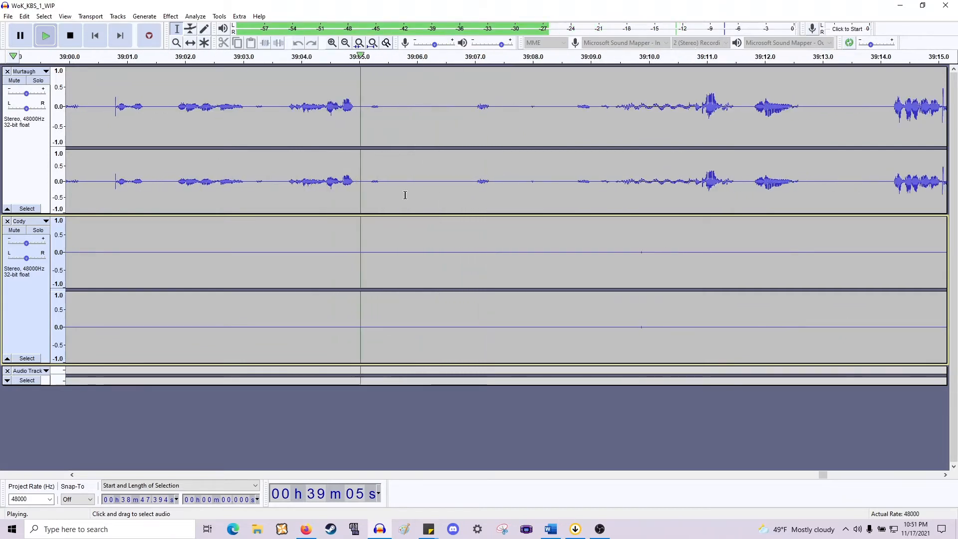
{"action": "left_click", "coordinate": [575, 181]}
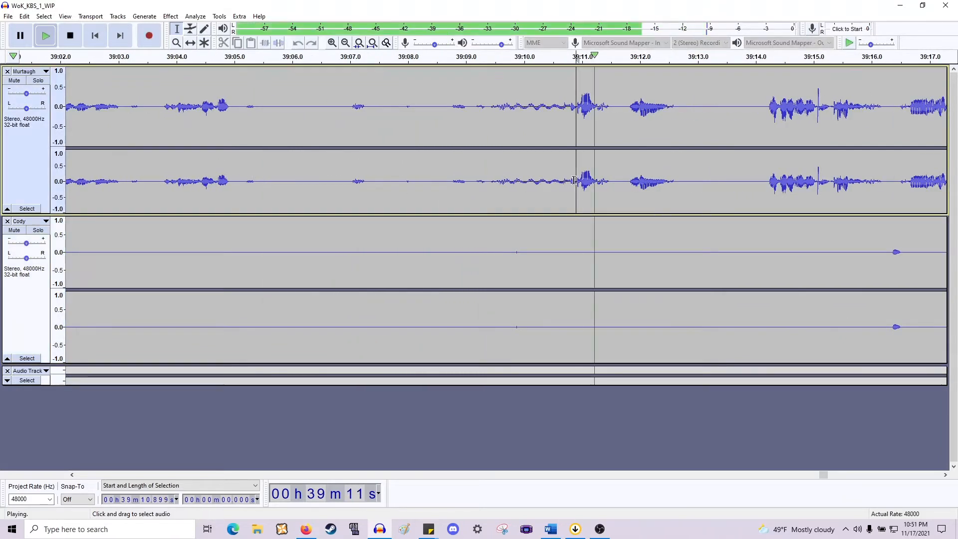
{"action": "key", "text": "space"}
Review the first track's speech by playing it from about 39:14 to 39:33.
{"action": "scroll", "coordinate": [574, 181], "scroll_direction": "down", "scroll_amount": 2}
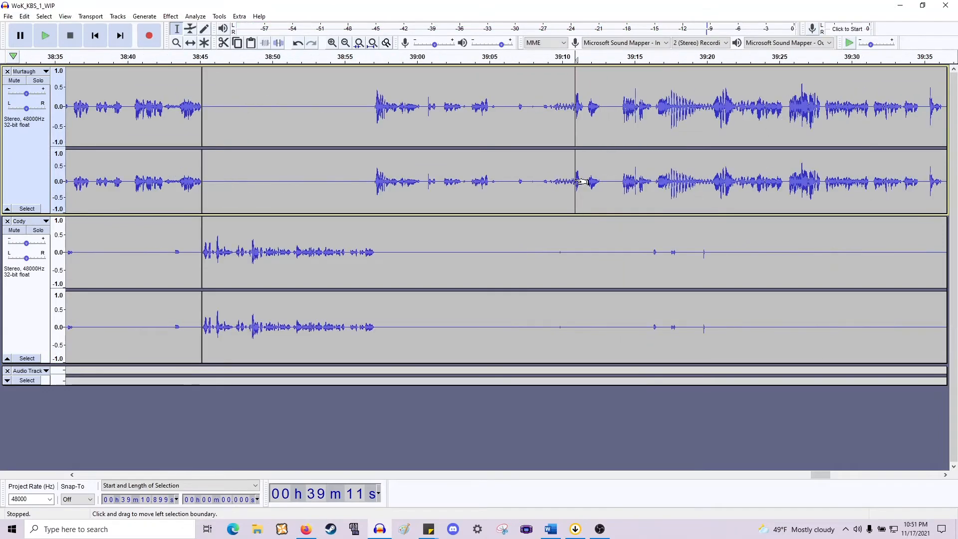
{"action": "scroll", "coordinate": [569, 182], "scroll_direction": "right", "scroll_amount": 6}
{"action": "scroll", "coordinate": [567, 184], "scroll_direction": "right", "scroll_amount": 20}
{"action": "scroll", "coordinate": [564, 186], "scroll_direction": "left", "scroll_amount": 20}
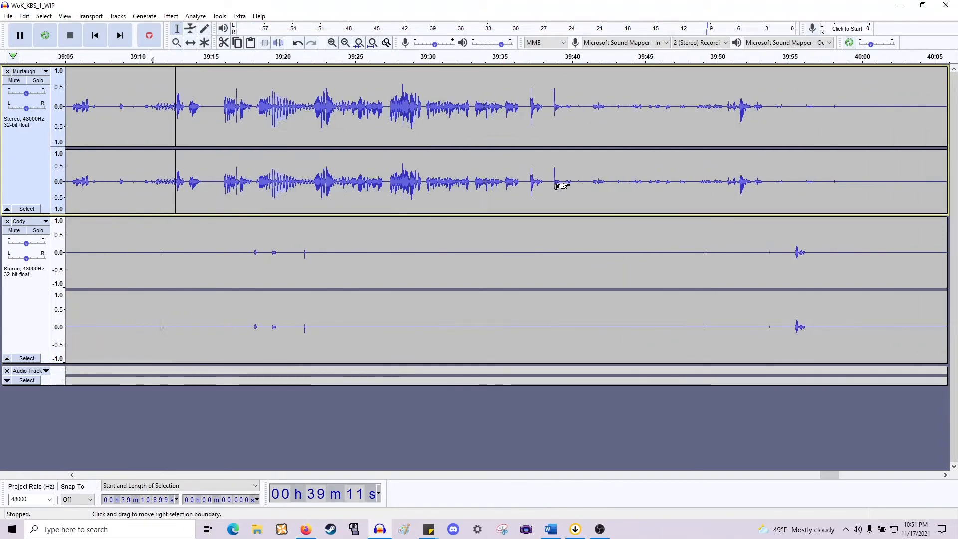
{"action": "scroll", "coordinate": [561, 188], "scroll_direction": "left", "scroll_amount": 6}
{"action": "scroll", "coordinate": [562, 183], "scroll_direction": "right", "scroll_amount": 10}
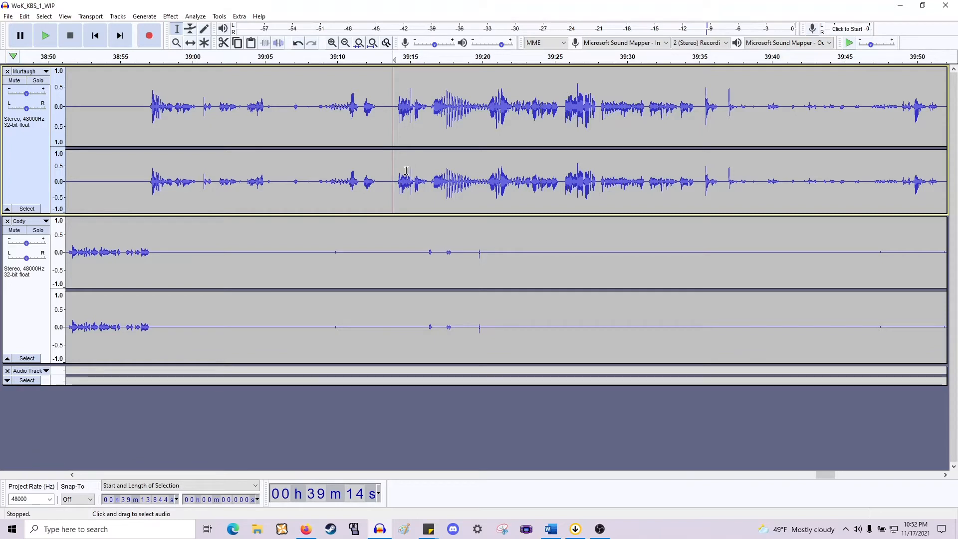
{"action": "key", "text": "space"}
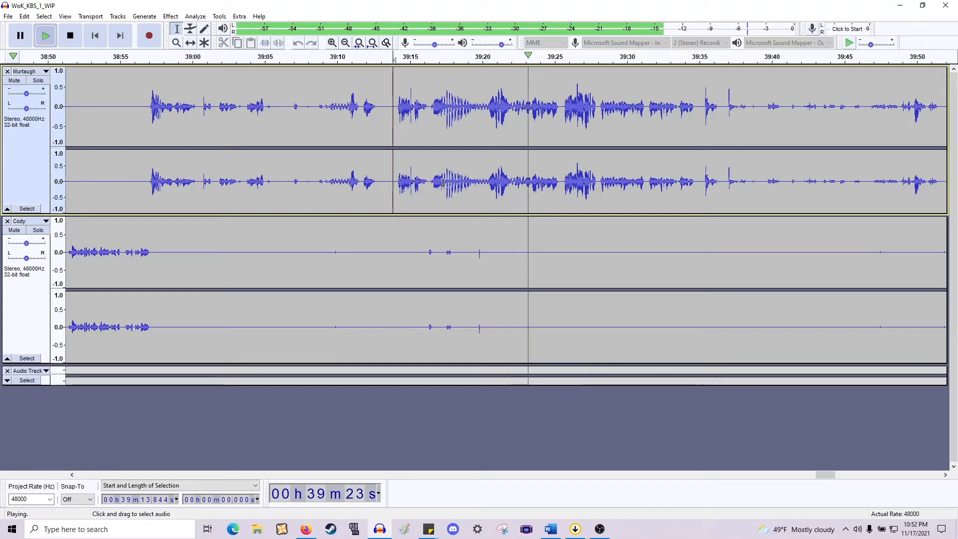
{"action": "scroll", "coordinate": [435, 189], "scroll_direction": "right", "scroll_amount": 3}
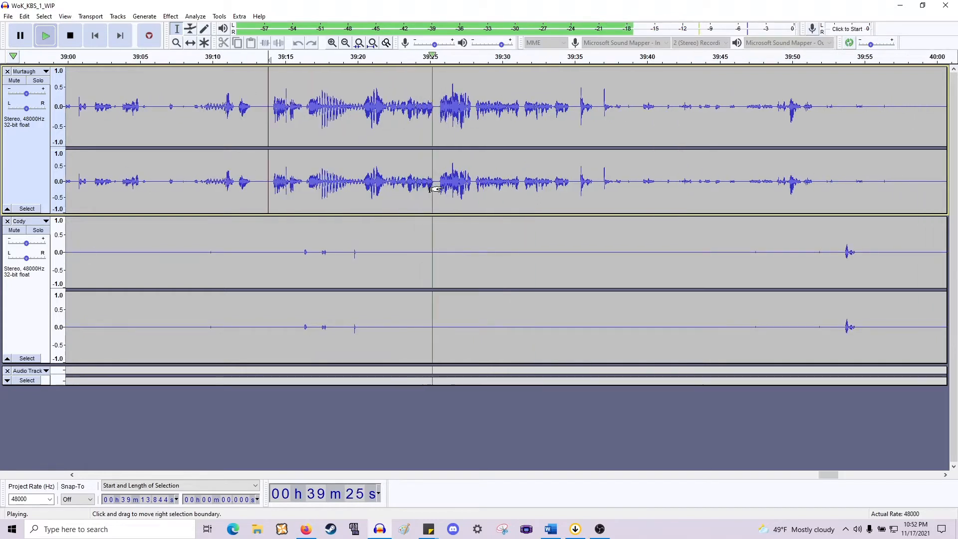
{"action": "scroll", "coordinate": [435, 190], "scroll_direction": "right", "scroll_amount": 1}
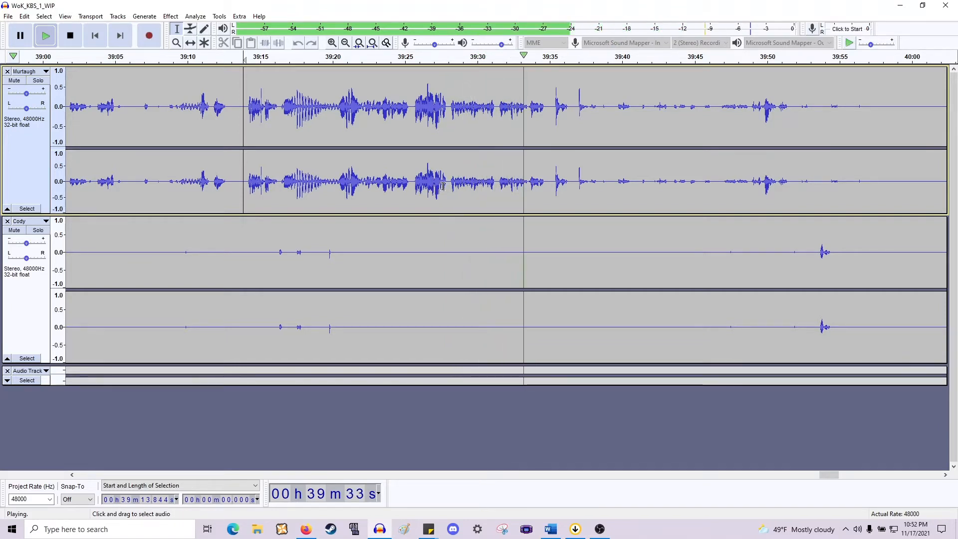
{"action": "key", "text": "space"}
Spot-check the audio on the first track at about 39:49 and on the second track at about 39:54.
{"action": "scroll", "coordinate": [514, 133], "scroll_direction": "right", "scroll_amount": 5}
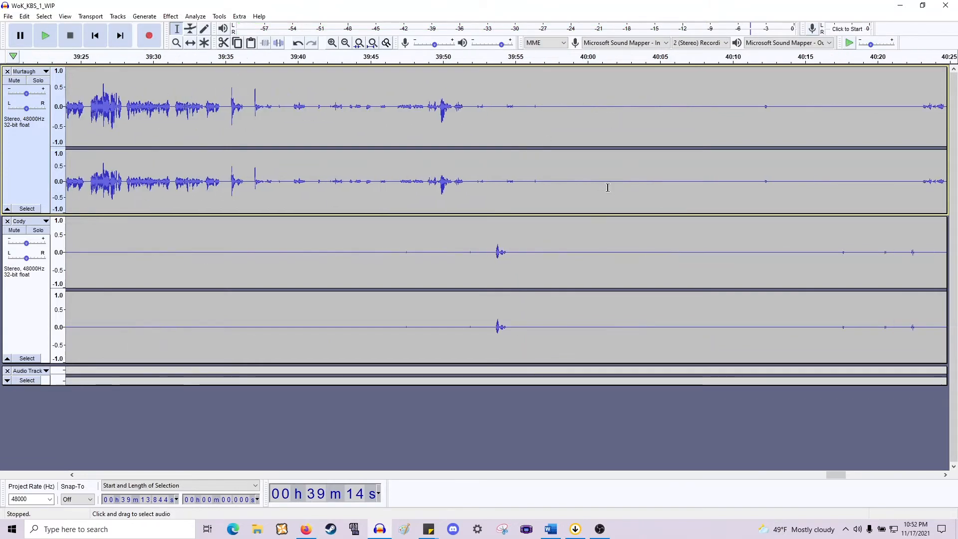
{"action": "left_click", "coordinate": [420, 180]}
{"action": "key", "text": "space"}
{"action": "key", "text": "space"}
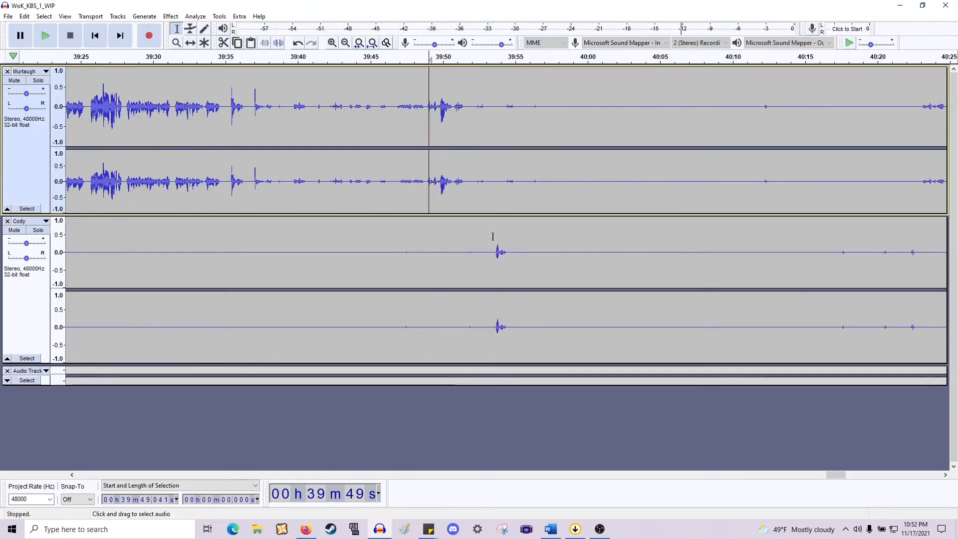
{"action": "left_click", "coordinate": [495, 245]}
{"action": "key", "text": "space"}
{"action": "key", "text": "space"}
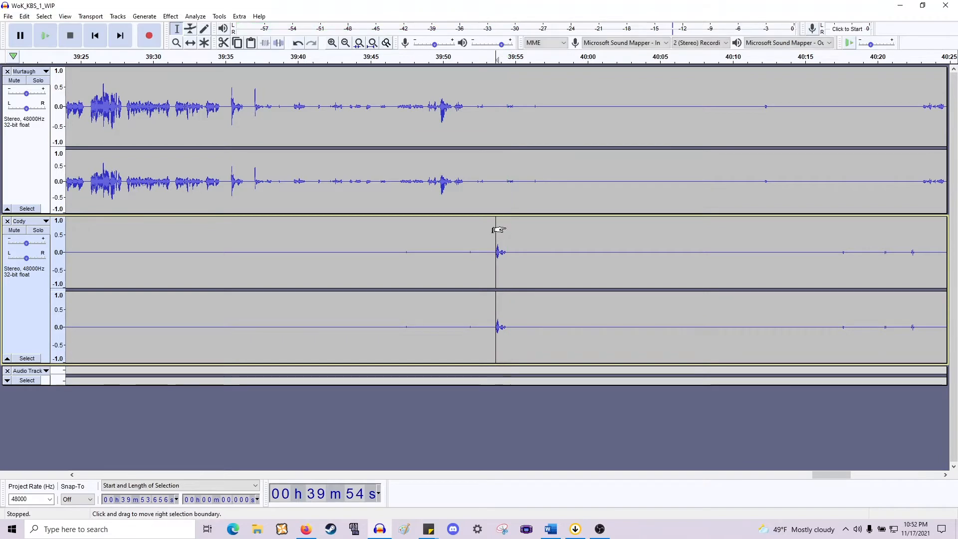
Listen to the second track's speech from about 40:24 and from about 40:35.
{"action": "scroll", "coordinate": [506, 228], "scroll_direction": "down", "scroll_amount": 2}
{"action": "scroll", "coordinate": [500, 228], "scroll_direction": "right", "scroll_amount": 3}
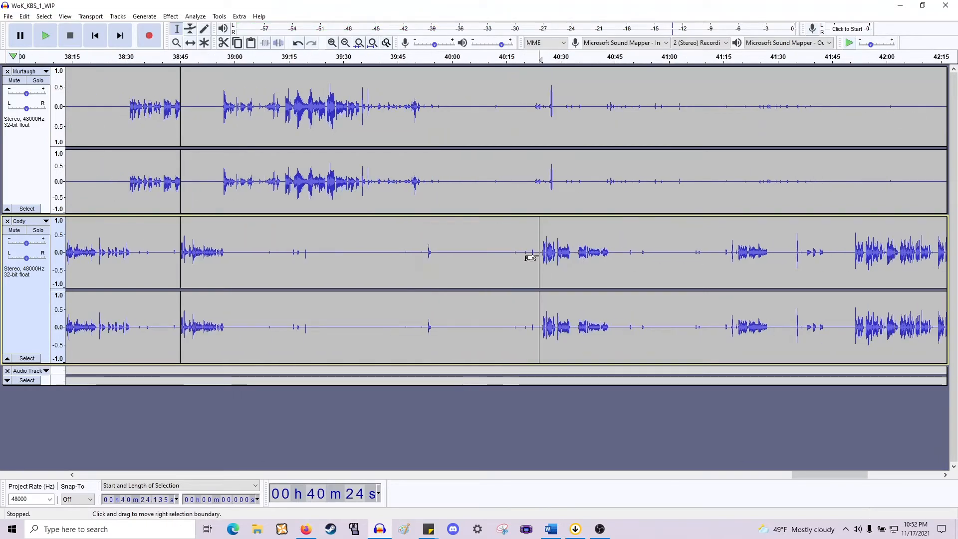
{"action": "key", "text": "space"}
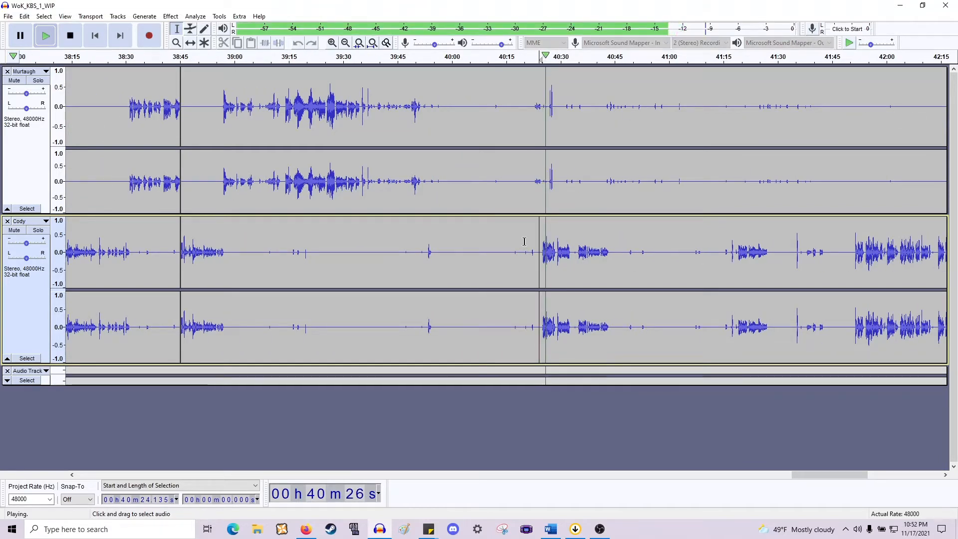
{"action": "scroll", "coordinate": [554, 256], "scroll_direction": "up", "scroll_amount": 1}
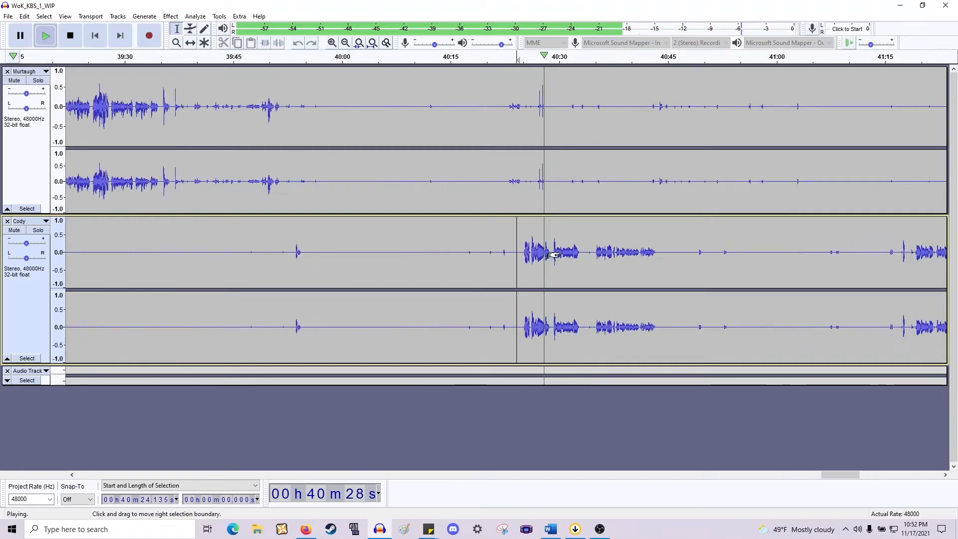
{"action": "scroll", "coordinate": [520, 248], "scroll_direction": "right", "scroll_amount": 3}
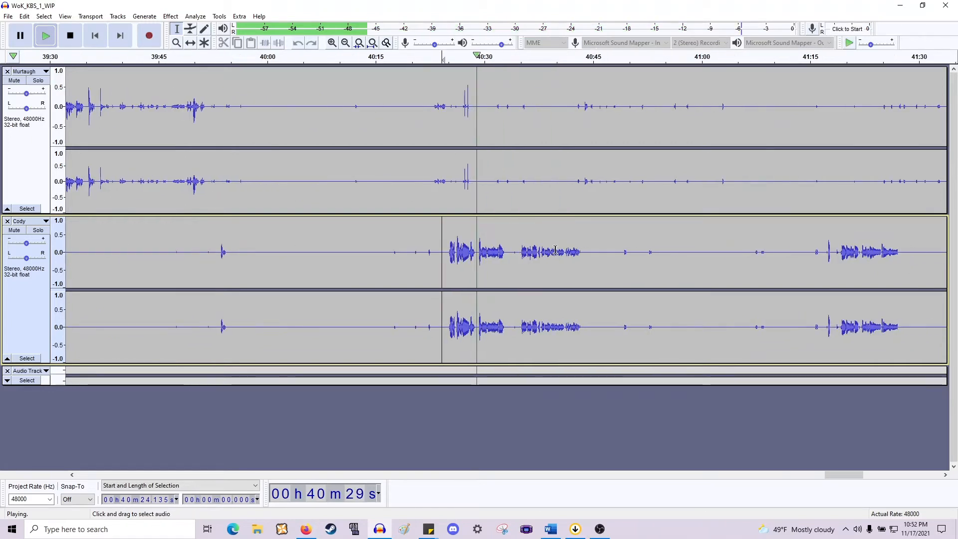
{"action": "left_click", "coordinate": [519, 254]}
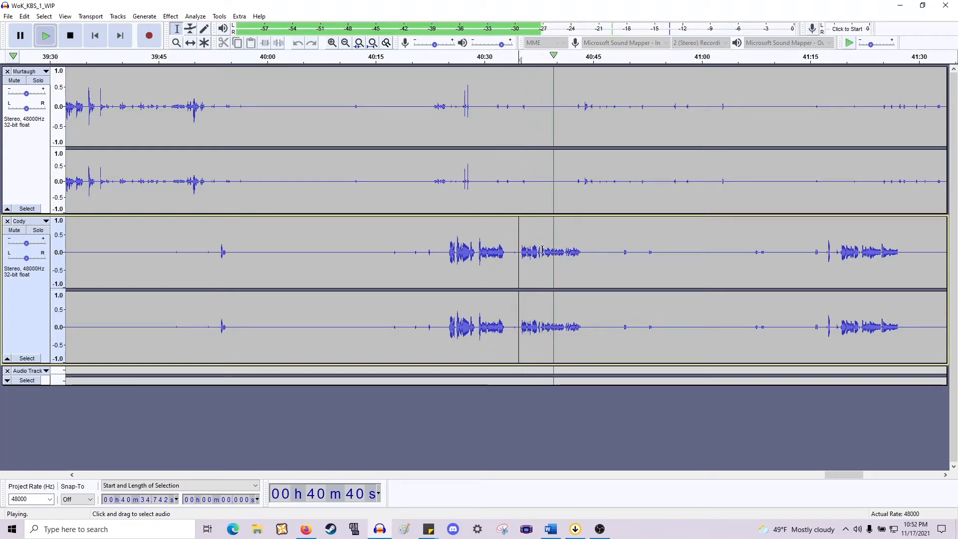
{"action": "key", "text": "space"}
Sample the second track's speech at about 41:19 and about 41:51.
{"action": "scroll", "coordinate": [518, 253], "scroll_direction": "right", "scroll_amount": 8}
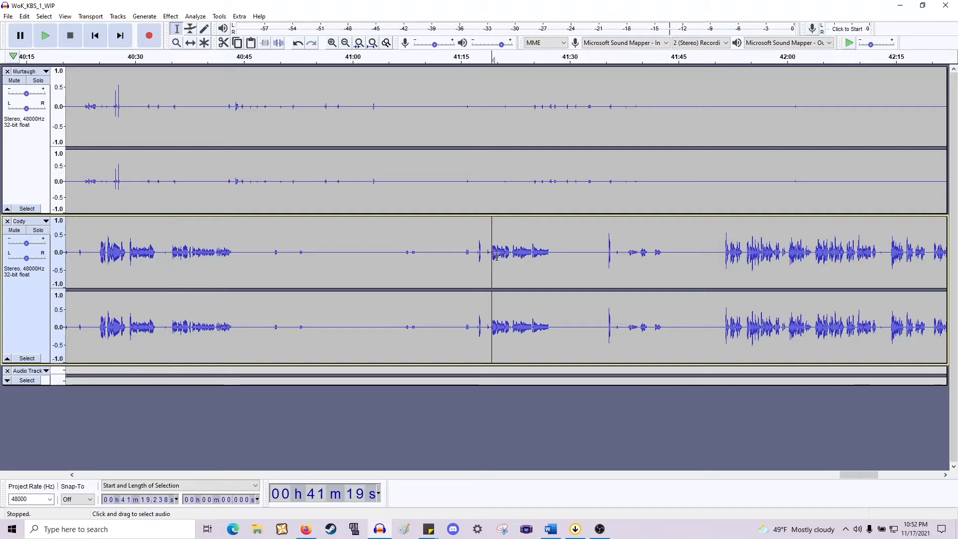
{"action": "key", "text": "space"}
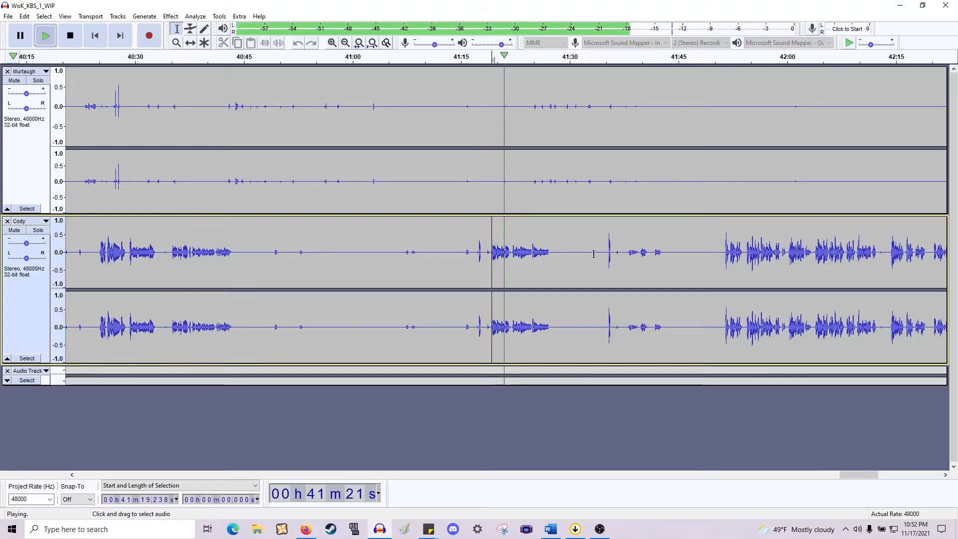
{"action": "key", "text": "space"}
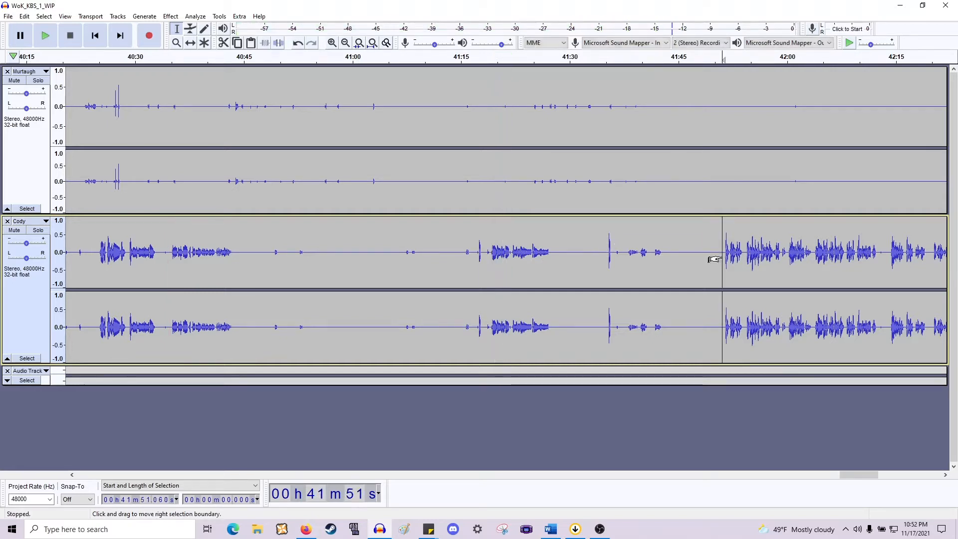
{"action": "key", "text": "space"}
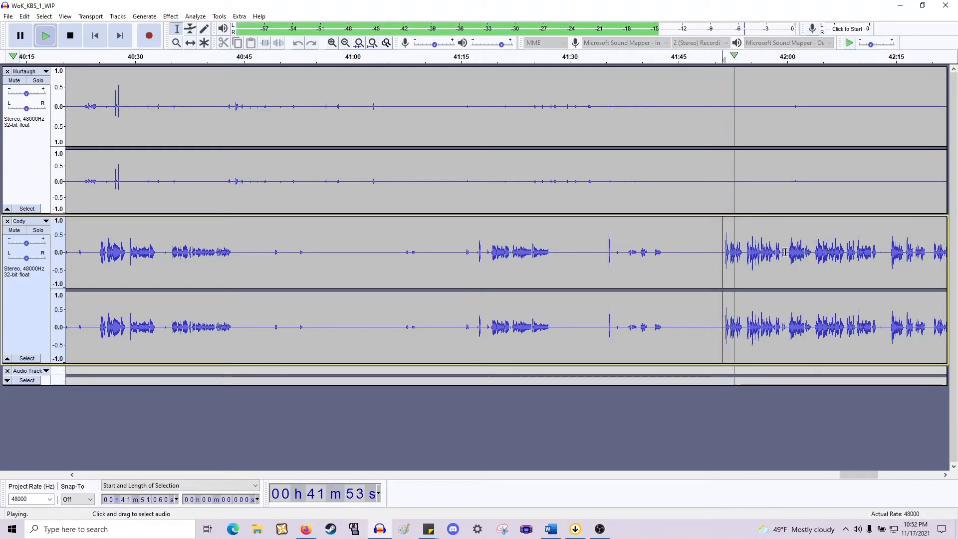
{"action": "key", "text": "space"}
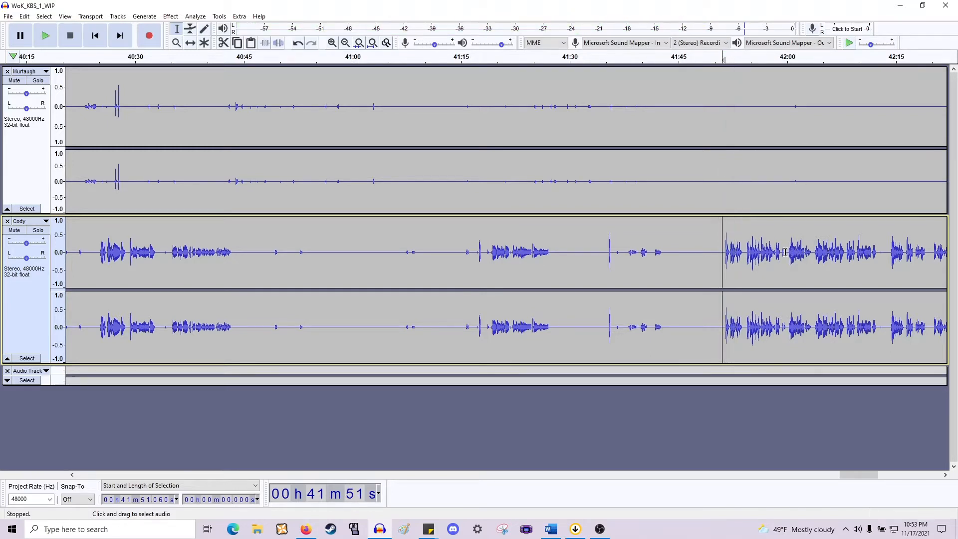
Audition the second track between about 42:05 and 42:20 to locate where the section to cut ends.
{"action": "scroll", "coordinate": [779, 255], "scroll_direction": "right", "scroll_amount": 5}
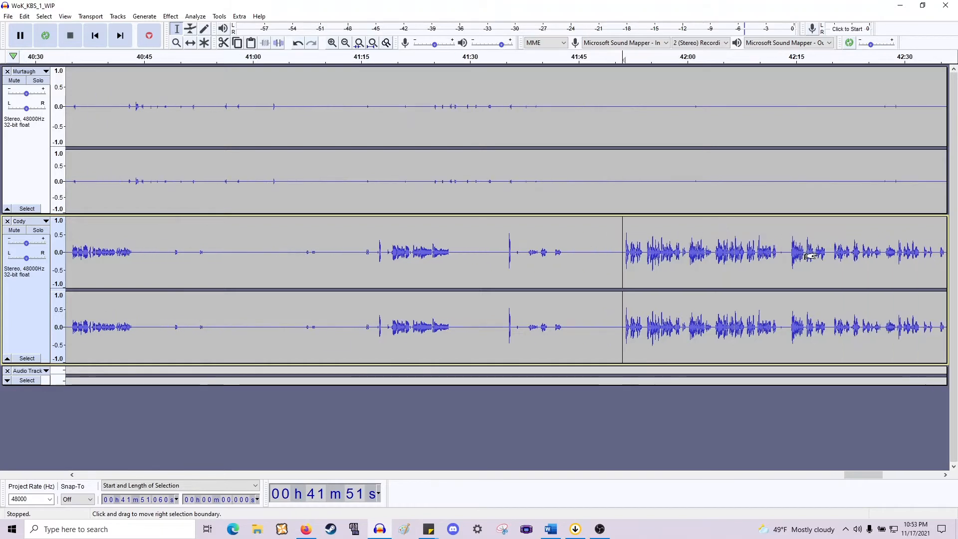
{"action": "key", "text": "space"}
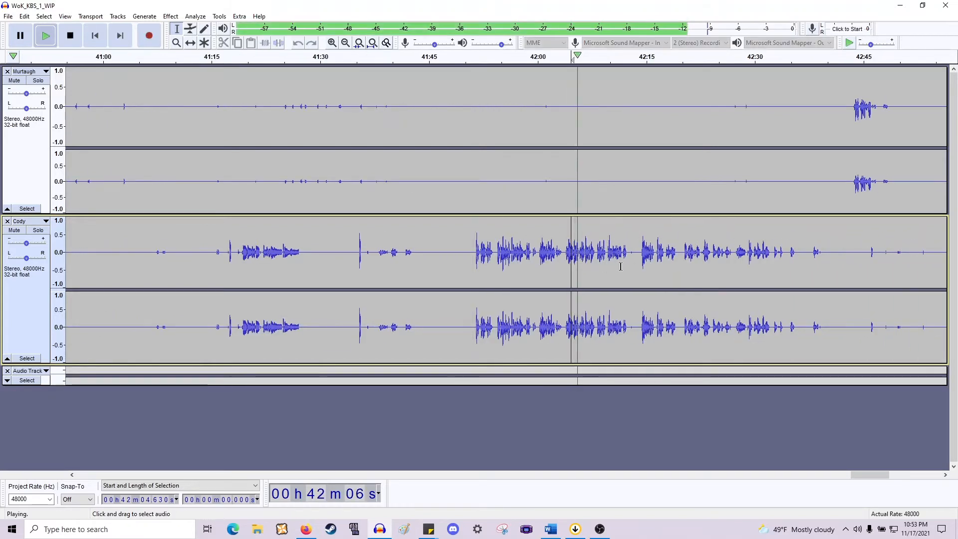
{"action": "left_click", "coordinate": [646, 263]}
{"action": "key", "text": "space"}
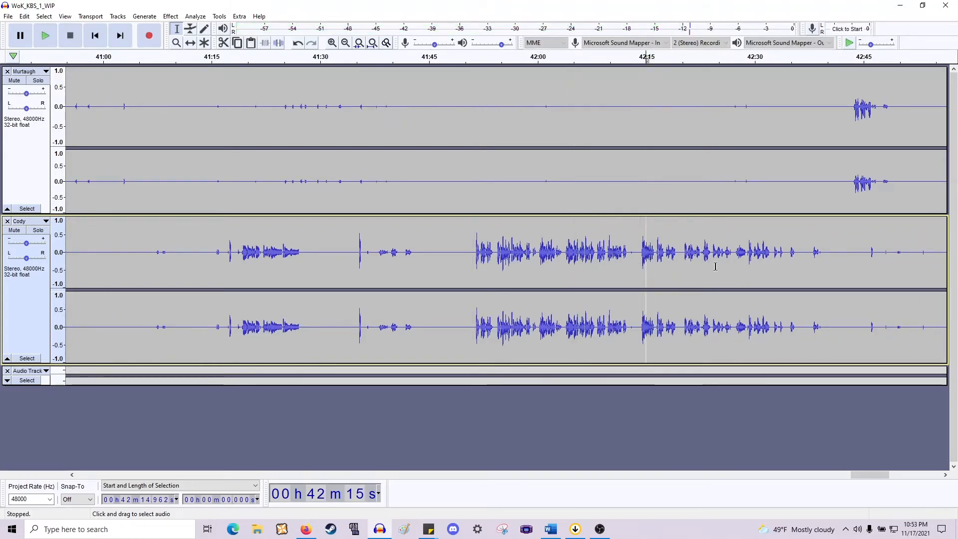
{"action": "left_click", "coordinate": [689, 257]}
{"action": "key", "text": "space"}
{"action": "key", "text": "space"}
{"action": "left_click", "coordinate": [637, 258]}
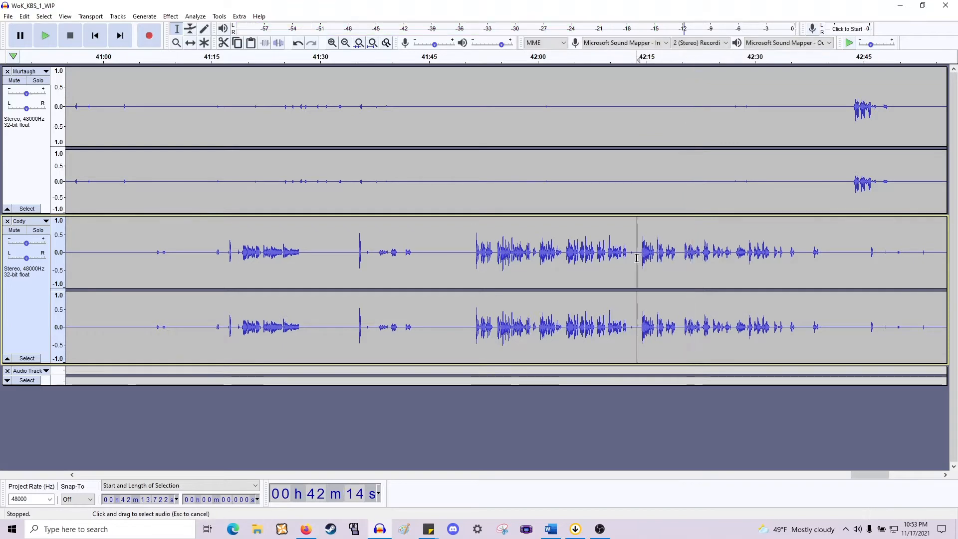
{"action": "key", "text": "space"}
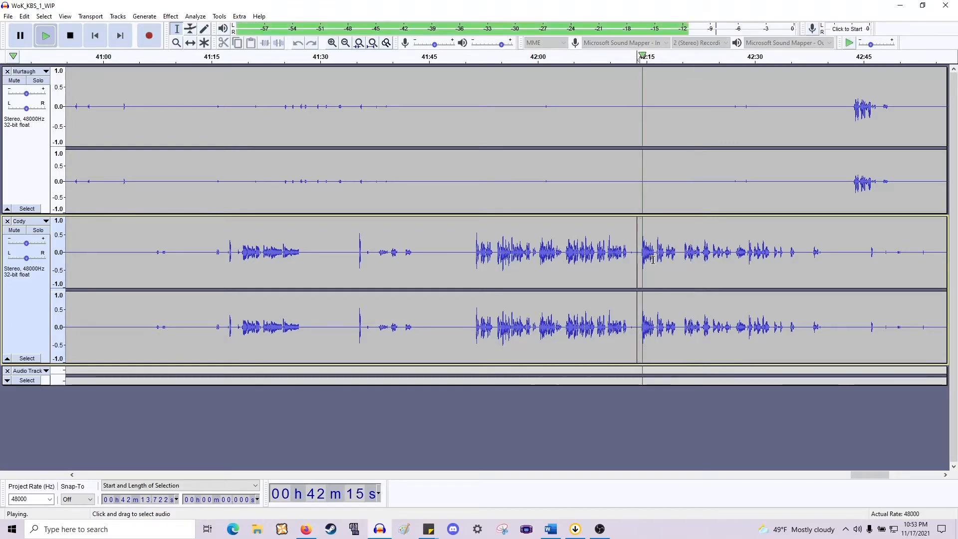
{"action": "scroll", "coordinate": [661, 259], "scroll_direction": "right", "scroll_amount": 5}
{"action": "scroll", "coordinate": [660, 259], "scroll_direction": "left", "scroll_amount": 1}
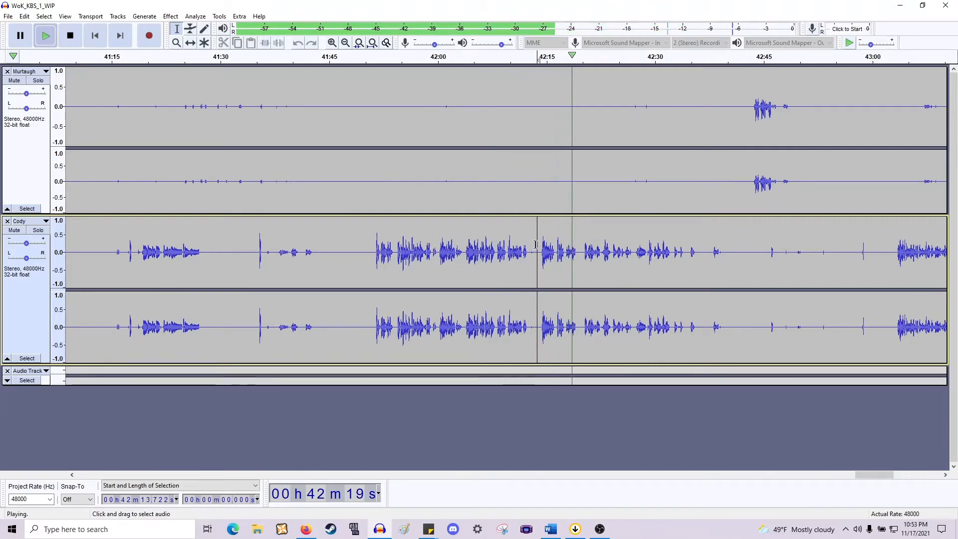
{"action": "key", "text": "space"}
Silence both tracks from about 38:57.1 to 42:13.7, and delete that section except for its first 1.4 seconds.
{"action": "left_click_drag", "start_coordinate": [529, 248], "coordinate": [221, 185]}
{"action": "left_click_drag", "start_coordinate": [221, 182], "coordinate": [358, 208]}
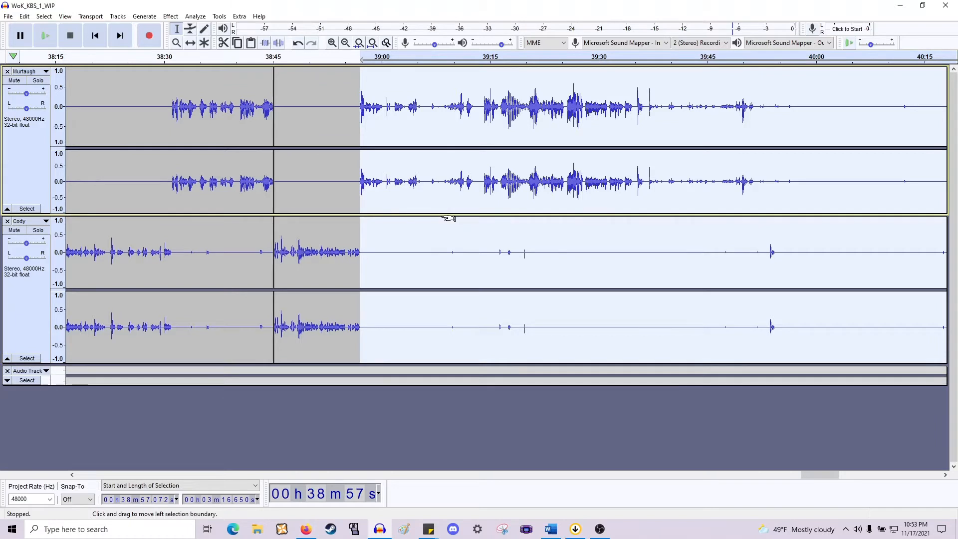
{"action": "key", "text": "ctrl+l"}
{"action": "left_click_drag", "start_coordinate": [362, 244], "coordinate": [370, 244]}
{"action": "key", "text": "Delete"}
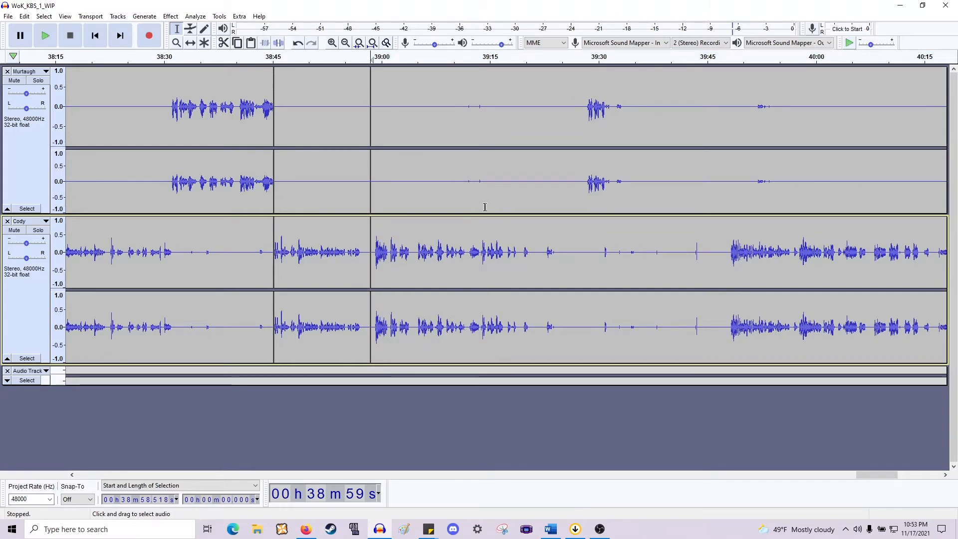
Listen to the conversation from about 38:58.5, and sample the first track at about 39:28.5 and the second track at about 39:48.2.
{"action": "key", "text": "space"}
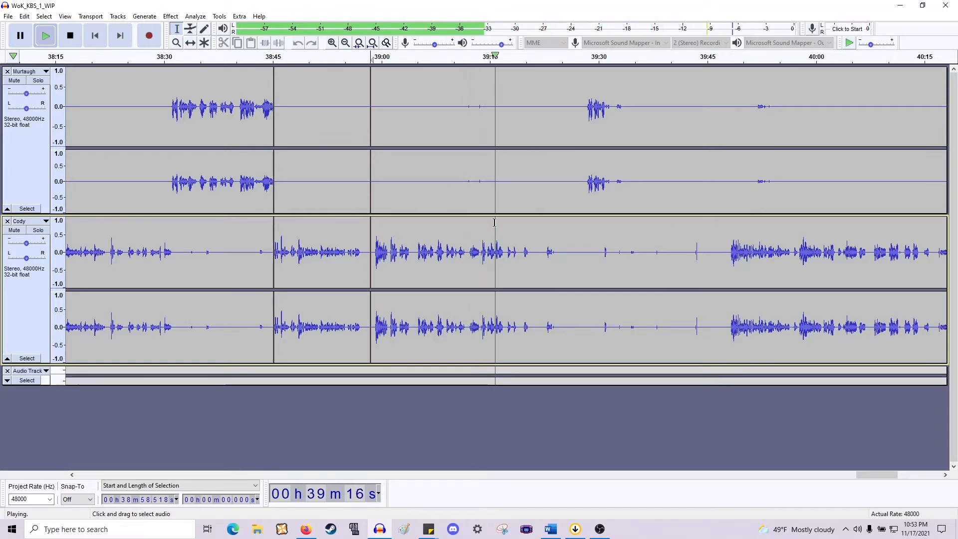
{"action": "scroll", "coordinate": [577, 237], "scroll_direction": "right", "scroll_amount": 3}
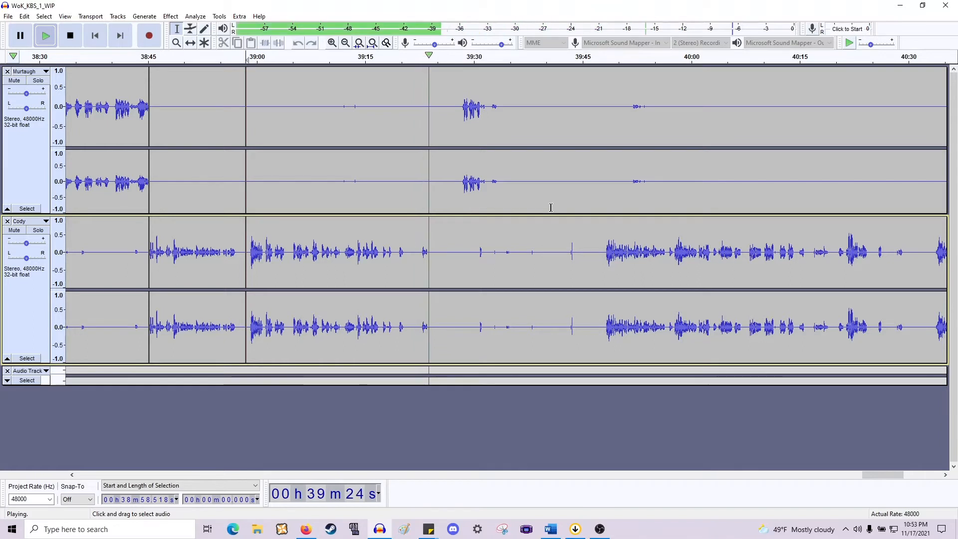
{"action": "key", "text": "space"}
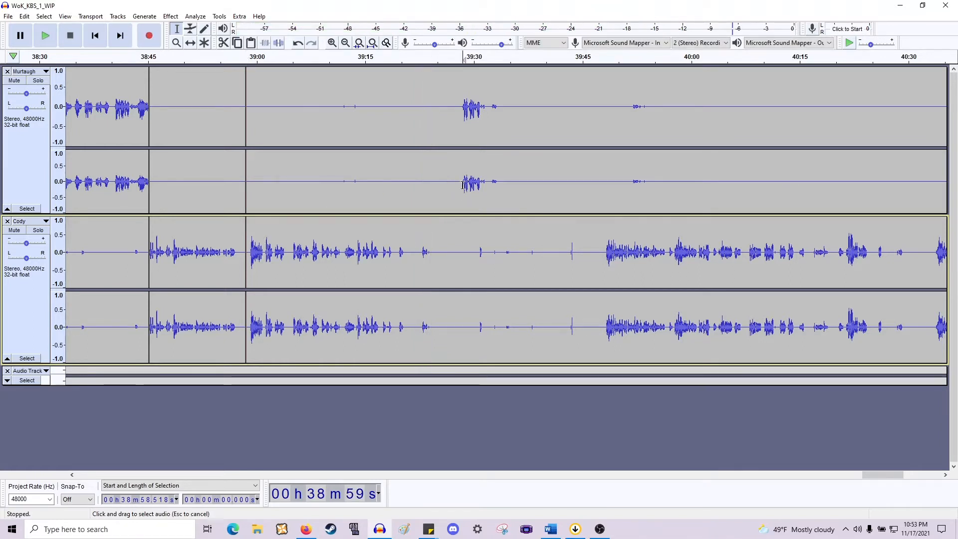
{"action": "left_click", "coordinate": [463, 185]}
{"action": "key", "text": "space"}
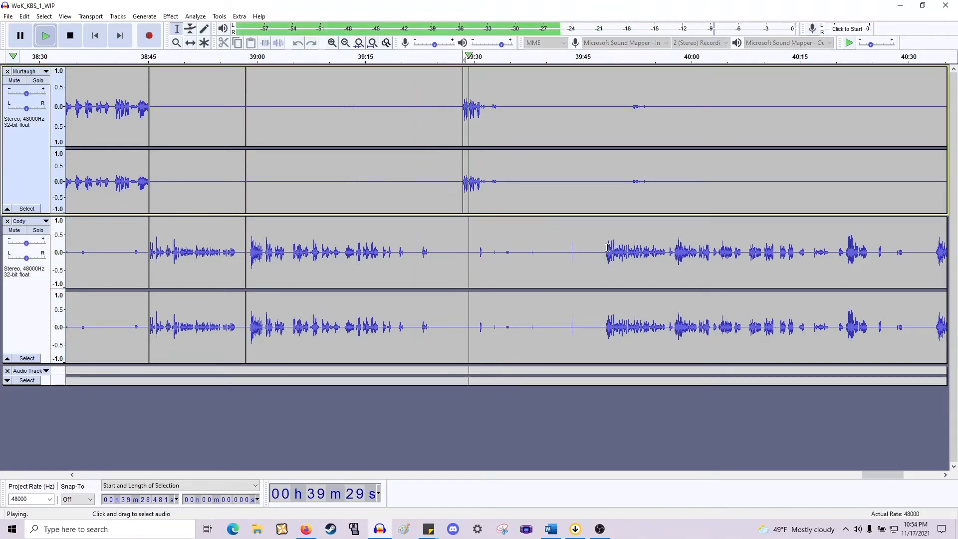
{"action": "key", "text": "space"}
{"action": "left_click", "coordinate": [602, 260]}
{"action": "key", "text": "space"}
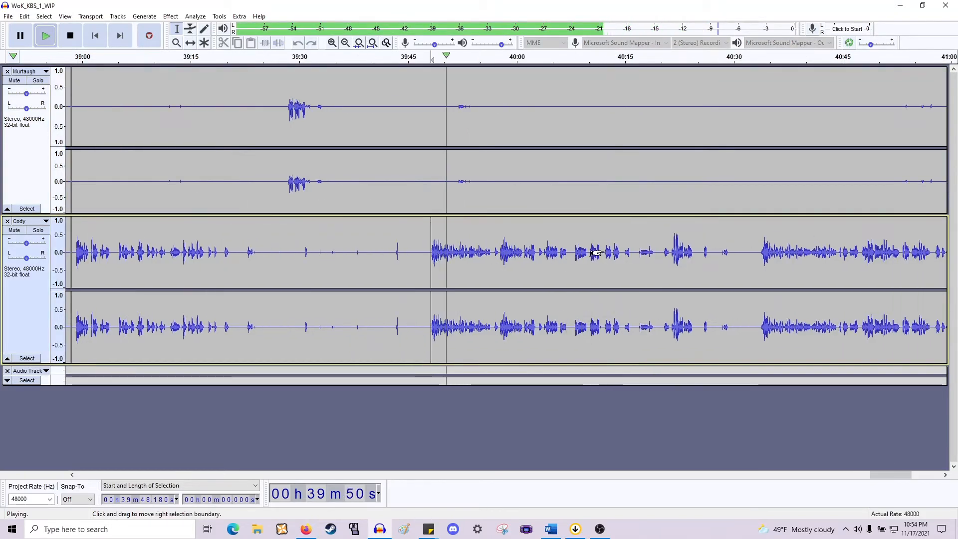
{"action": "key", "text": "space"}
Delete the section from about 38:57.8 to just before the second track's speech at about 39:48 from both tracks.
{"action": "left_click_drag", "start_coordinate": [502, 198], "coordinate": [358, 181]}
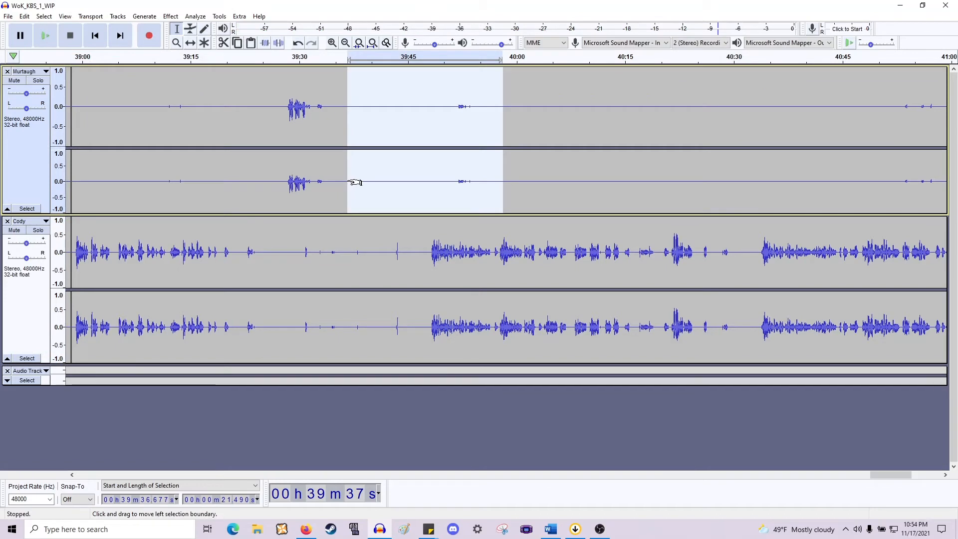
{"action": "left_click_drag", "start_coordinate": [428, 247], "coordinate": [341, 189]}
{"action": "key", "text": "Delete"}
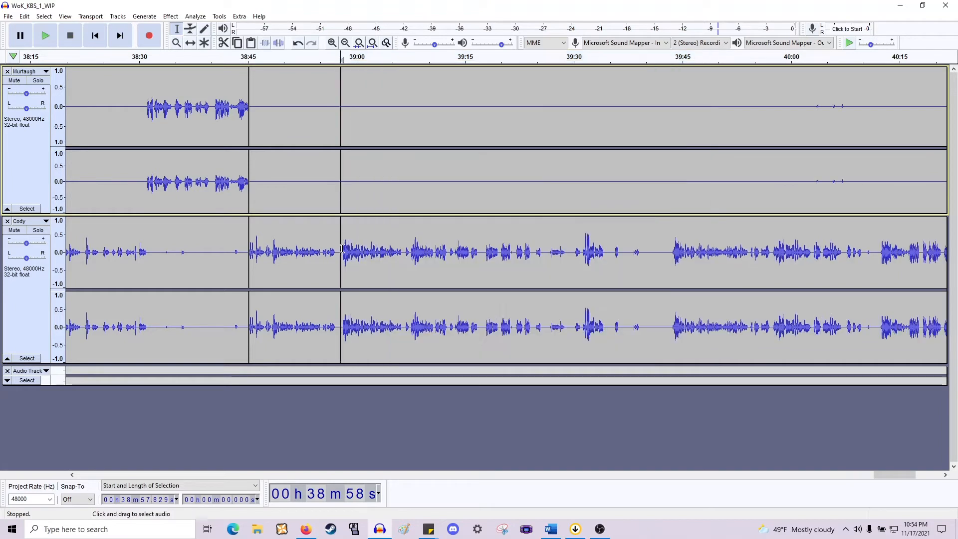
Play the recording from about 38:57.8 to about 39:35 to review the speech following the cut.
{"action": "left_click", "coordinate": [340, 204]}
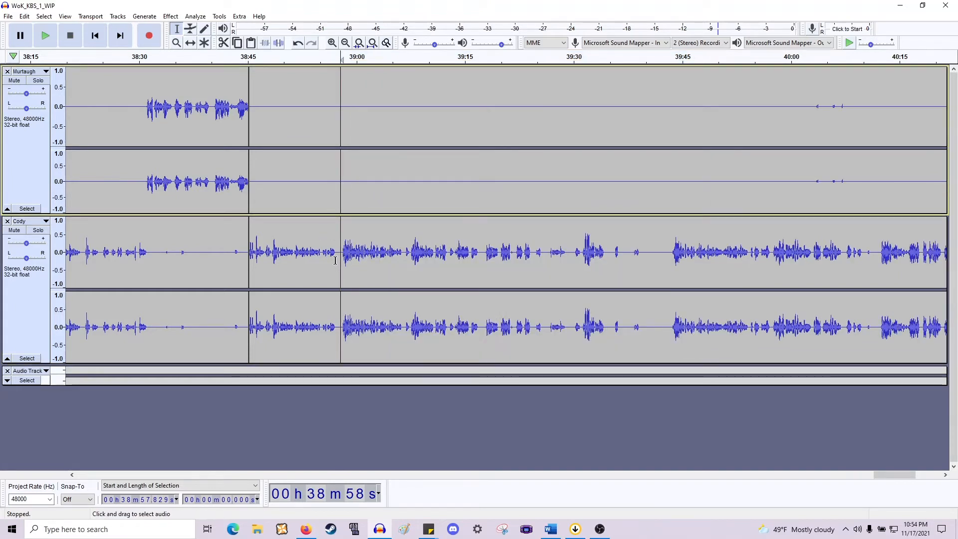
{"action": "key", "text": "space"}
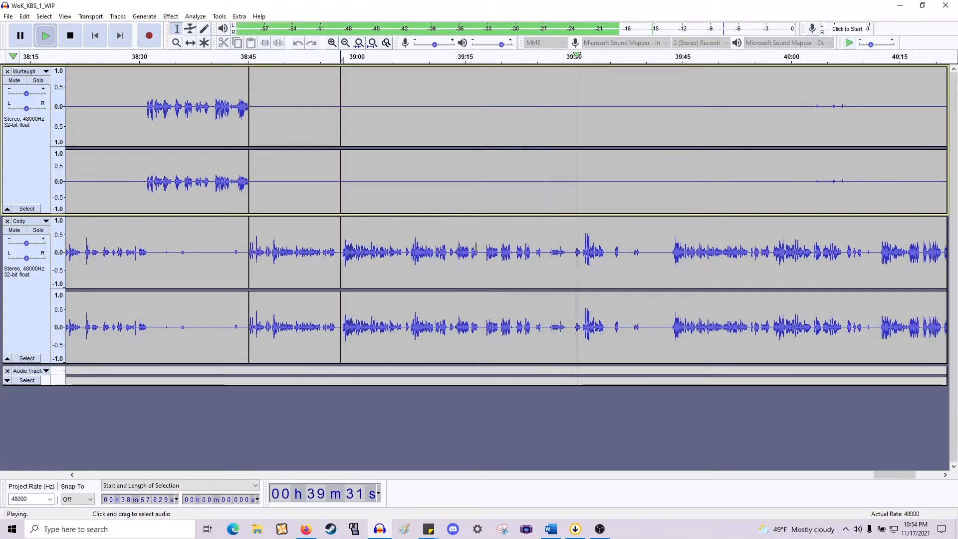
{"action": "scroll", "coordinate": [575, 263], "scroll_direction": "up", "scroll_amount": 1, "text": "ctrl"}
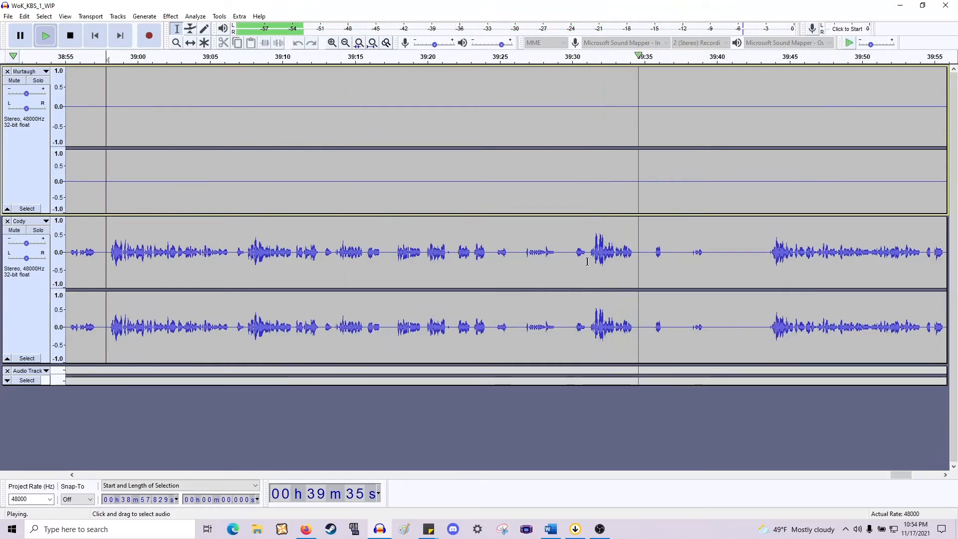
{"action": "key", "text": "space"}
Delete the section from about 39:24.1 to 39:31.1 from both tracks, and play back from the cut.
{"action": "left_click_drag", "start_coordinate": [587, 261], "coordinate": [458, 221]}
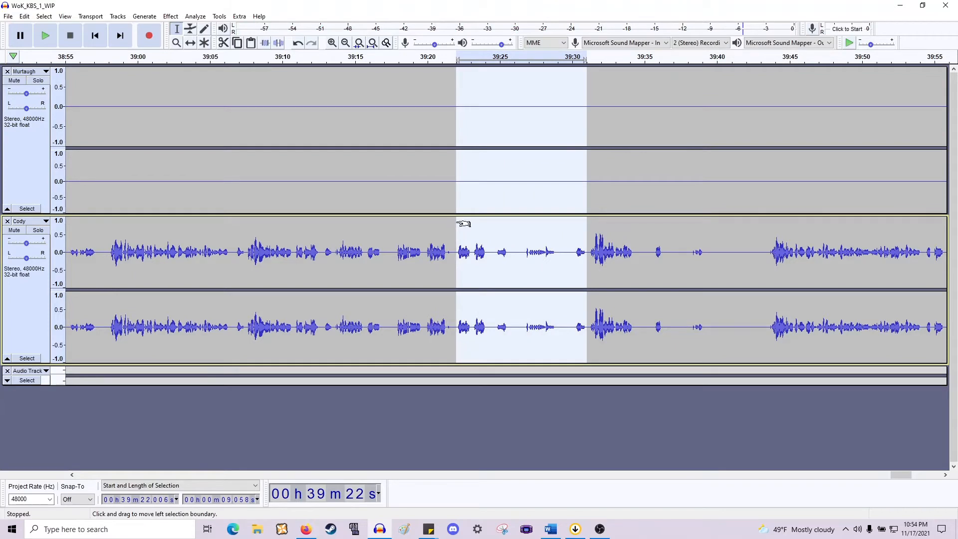
{"action": "key", "text": "space"}
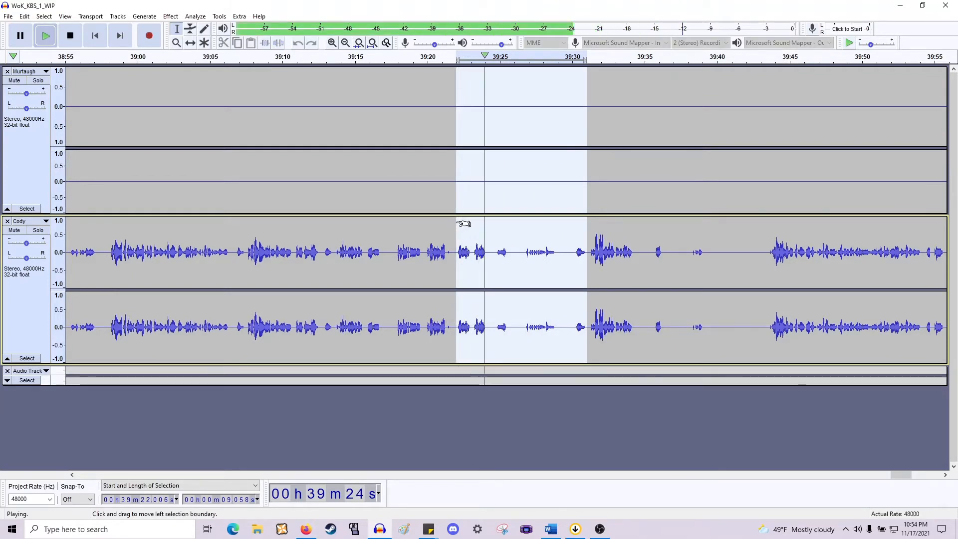
{"action": "key", "text": "space"}
{"action": "left_click_drag", "start_coordinate": [457, 224], "coordinate": [485, 224]}
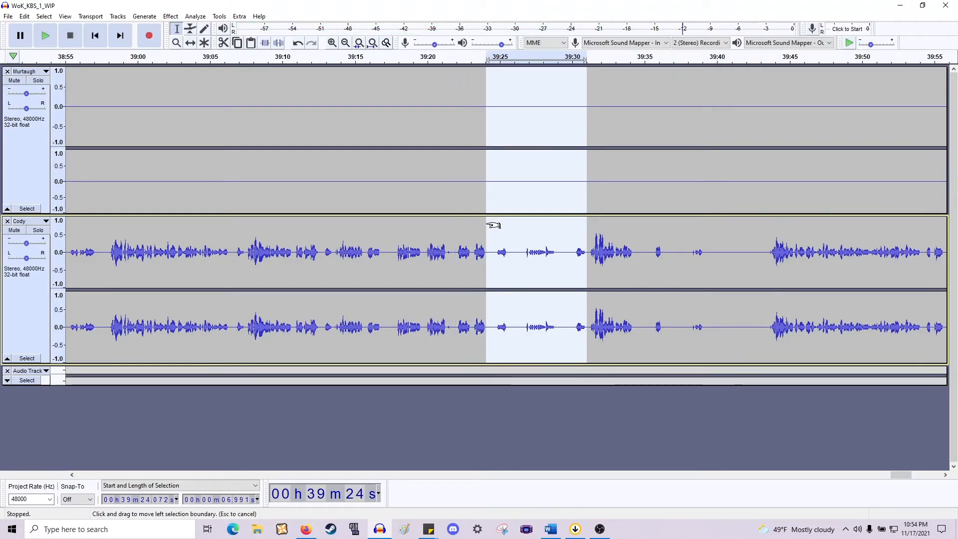
{"action": "key", "text": "Delete"}
{"action": "key", "text": "space"}
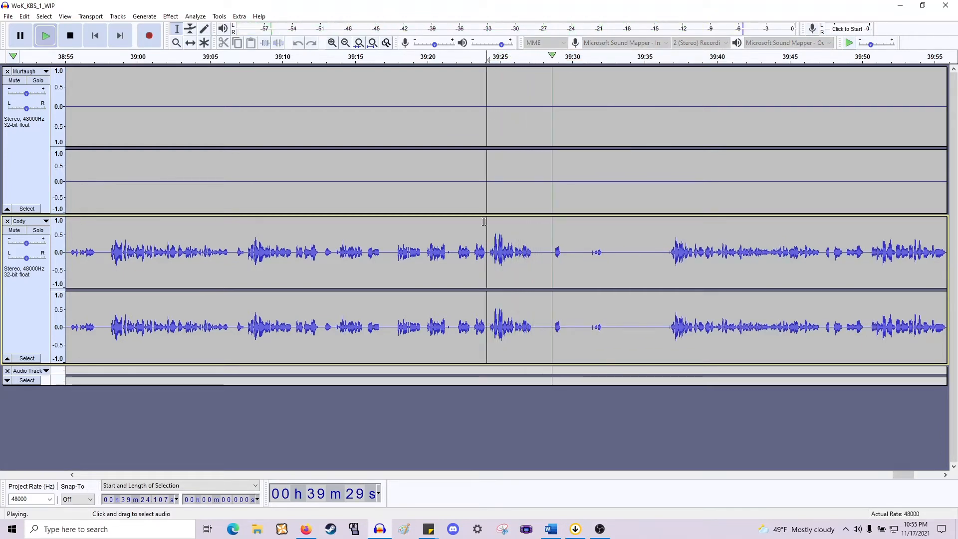
{"action": "key", "text": "space"}
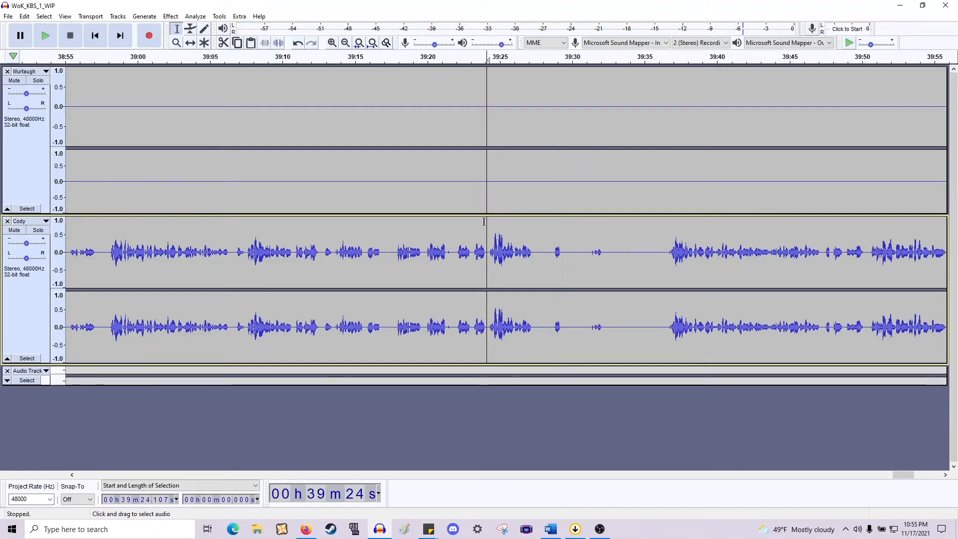
Shorten the pauses in both tracks by deleting 1.55 seconds from 39:27.2, a short stretch from 39:27.8 and 4.6 seconds from 39:28.4.
{"action": "left_click_drag", "start_coordinate": [532, 252], "coordinate": [554, 191]}
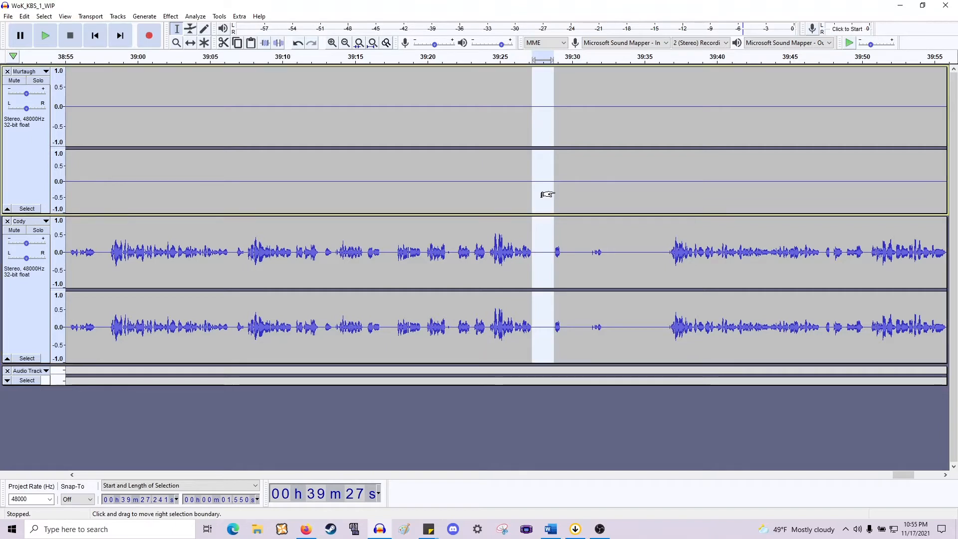
{"action": "key", "text": "Delete"}
{"action": "left_click_drag", "start_coordinate": [540, 255], "coordinate": [567, 187]}
{"action": "key", "text": "Delete"}
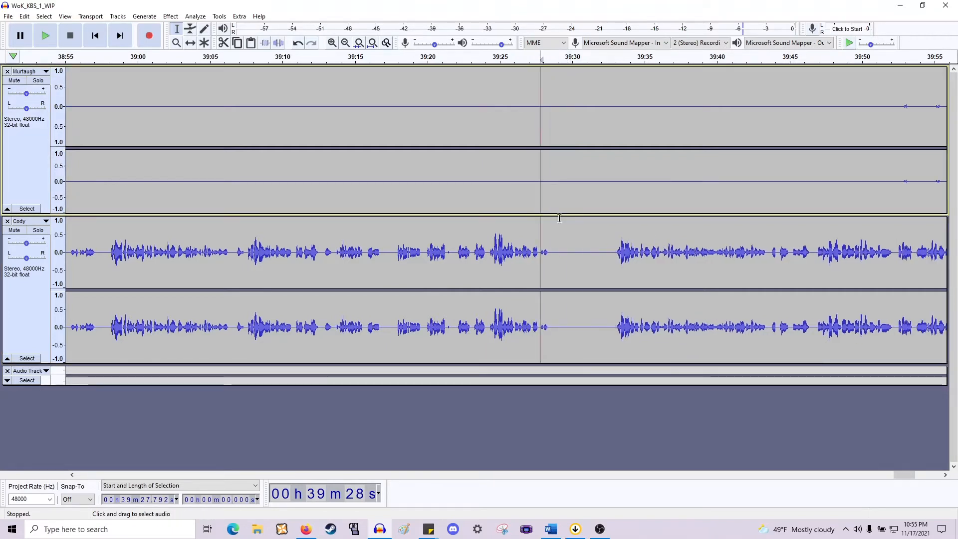
{"action": "left_click_drag", "start_coordinate": [550, 255], "coordinate": [616, 170]}
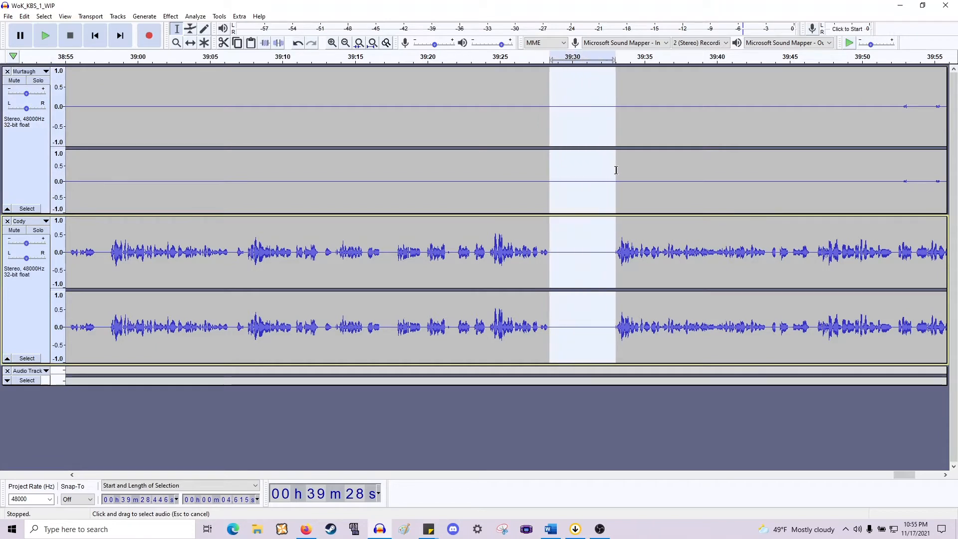
{"action": "key", "text": "Delete"}
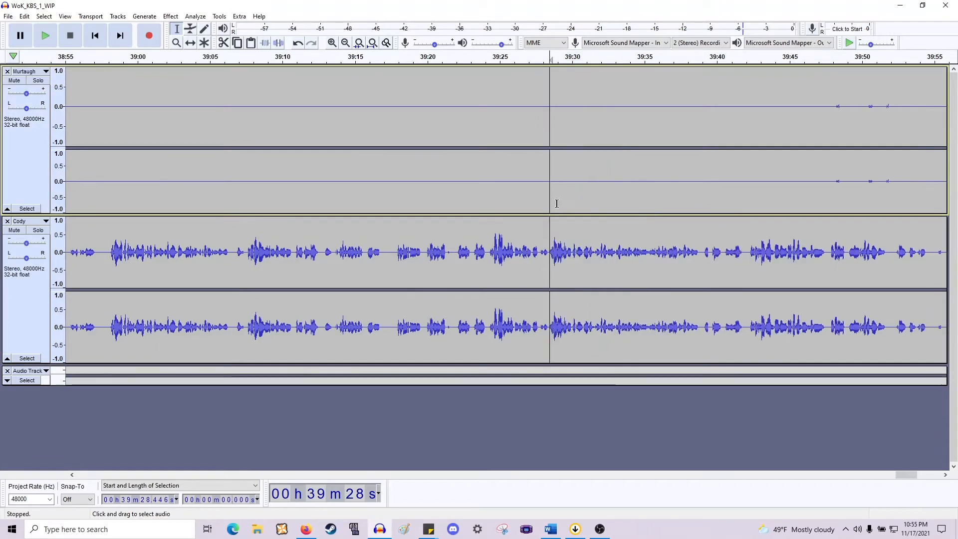
Play the second track's speech from about 39:26.7 to check the shortened pauses.
{"action": "left_click", "coordinate": [524, 249]}
{"action": "key", "text": "Delete"}
{"action": "left_click", "coordinate": [561, 278]}
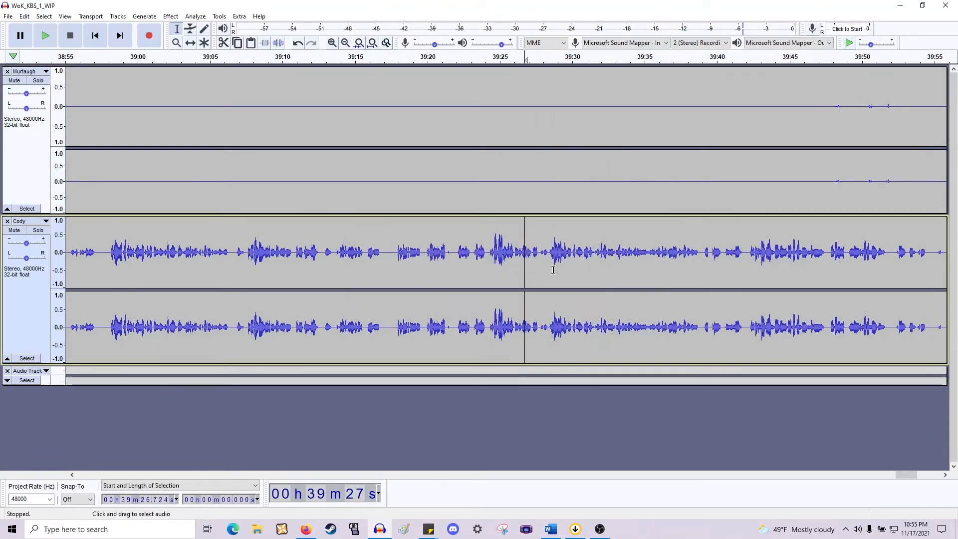
{"action": "key", "text": "space"}
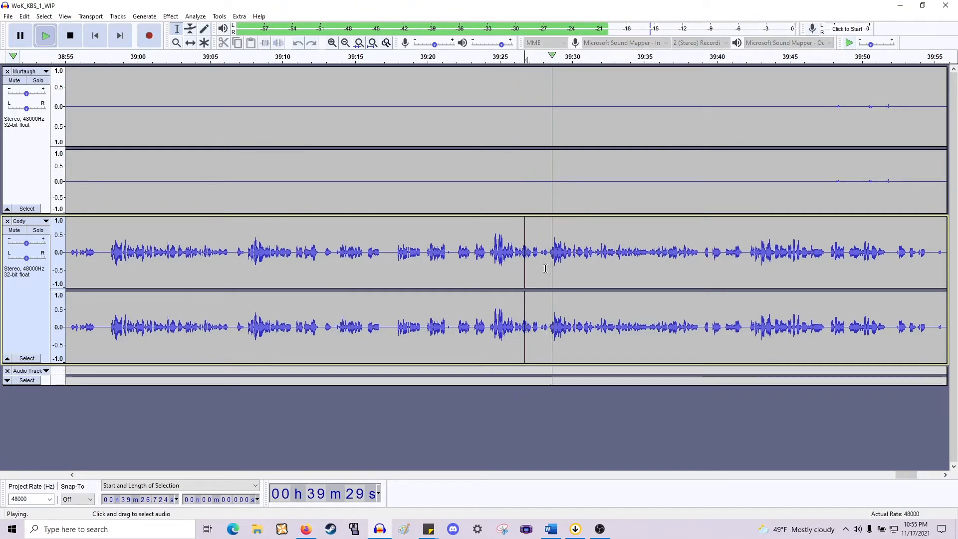
{"action": "key", "text": "space"}
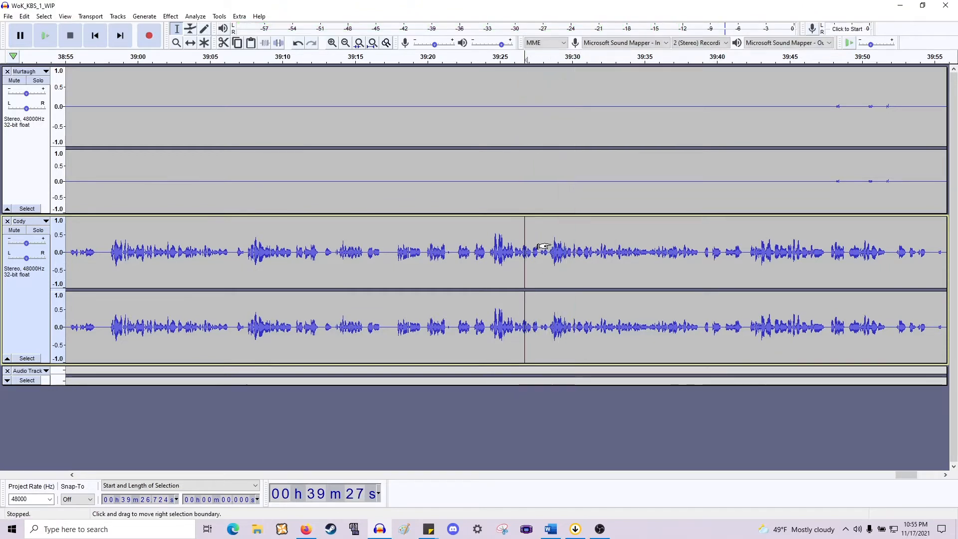
Listen to the recording from about 39:28.4 to about 39:54.
{"action": "scroll", "coordinate": [551, 240], "scroll_direction": "up", "scroll_amount": 1, "text": "ctrl"}
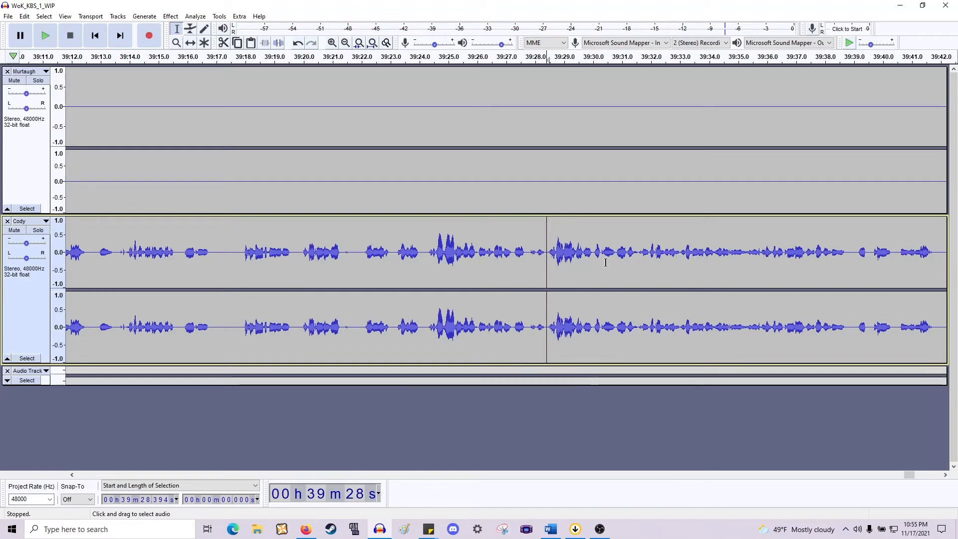
{"action": "key", "text": "space"}
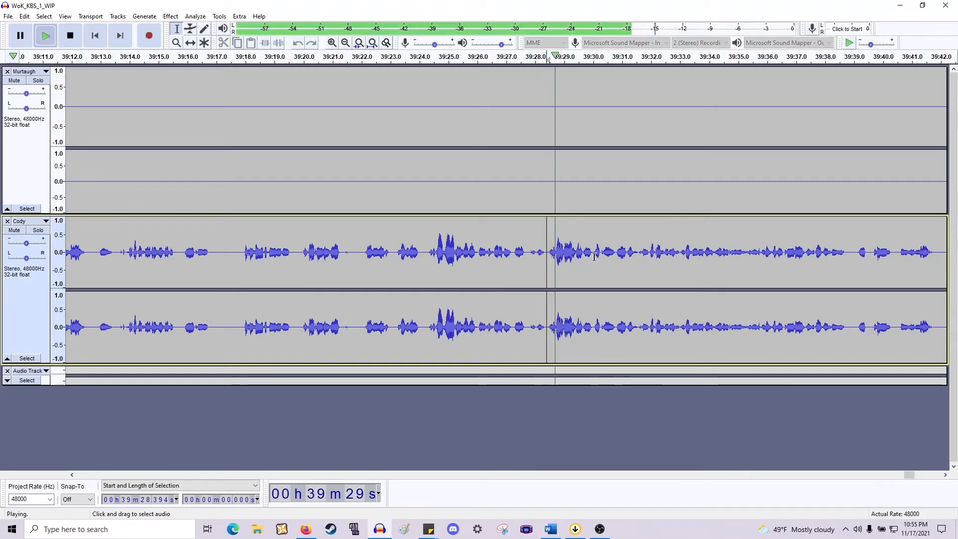
{"action": "scroll", "coordinate": [596, 256], "scroll_direction": "right", "scroll_amount": 1}
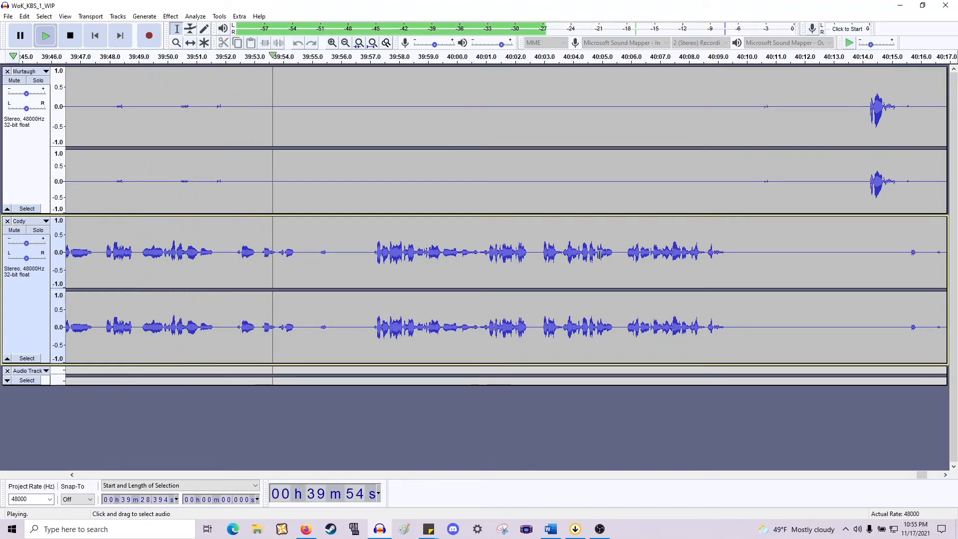
{"action": "key", "text": "space"}
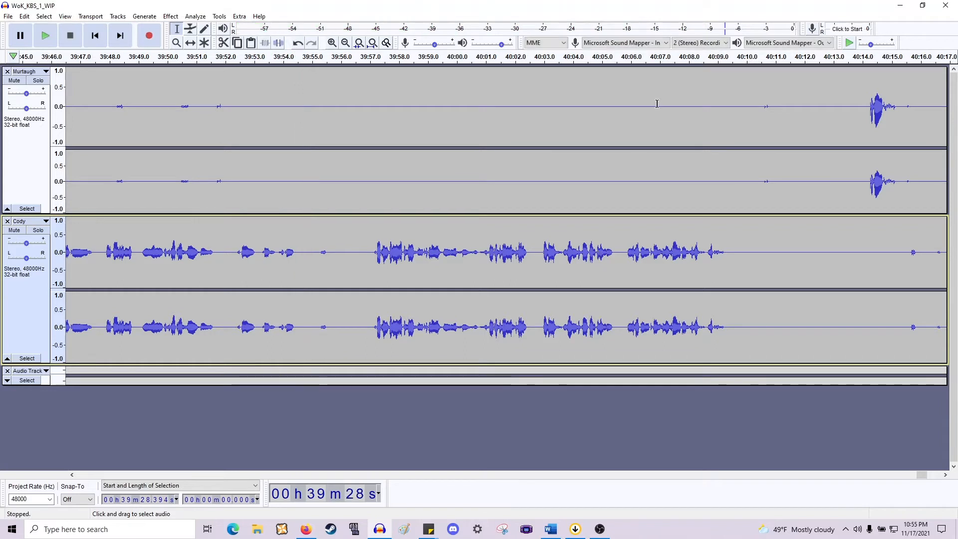
Delete about 2.3 seconds starting at 39:54.8 from both tracks, and play back from the cut to about 40:07.
{"action": "left_click", "coordinate": [315, 249]}
{"action": "key", "text": "space"}
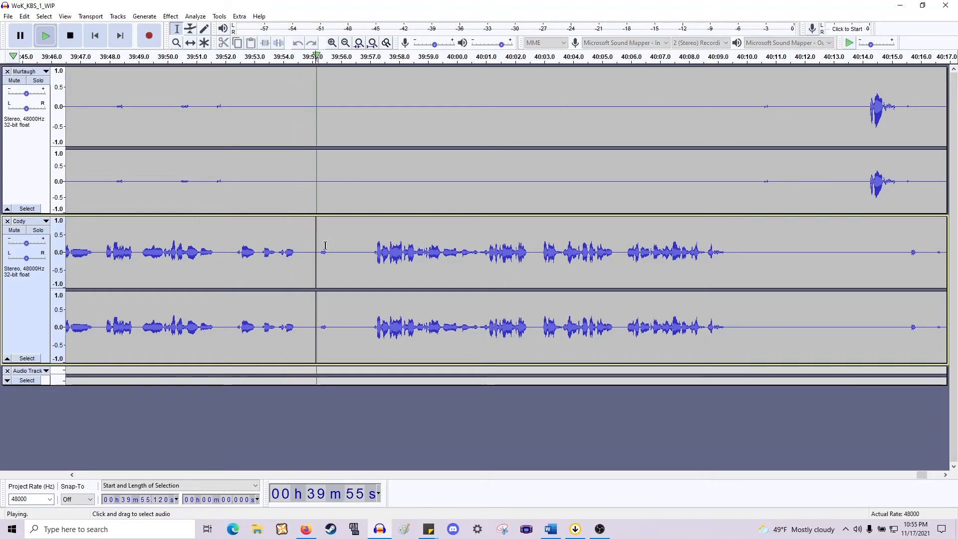
{"action": "key", "text": "space"}
{"action": "left_click_drag", "start_coordinate": [343, 185], "coordinate": [306, 180]}
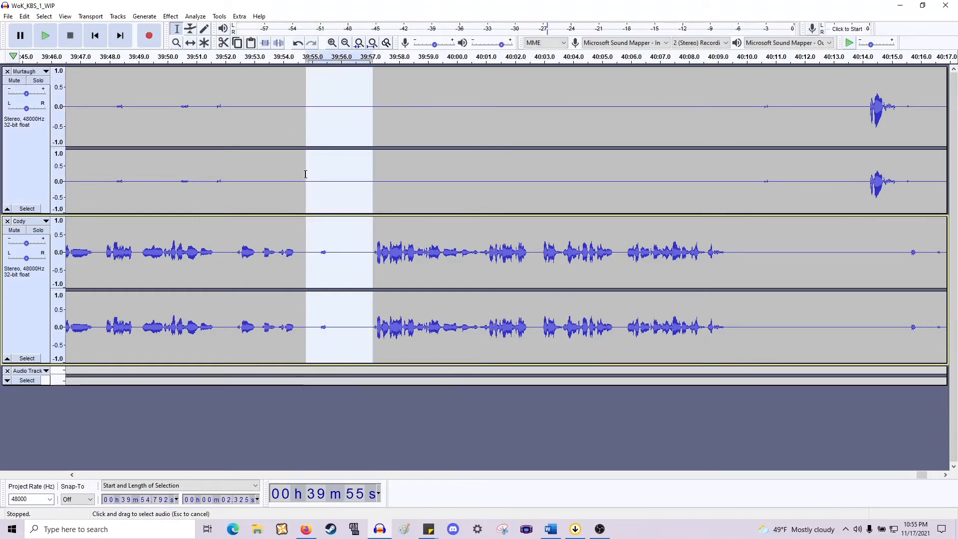
{"action": "key", "text": "Delete"}
{"action": "key", "text": "space"}
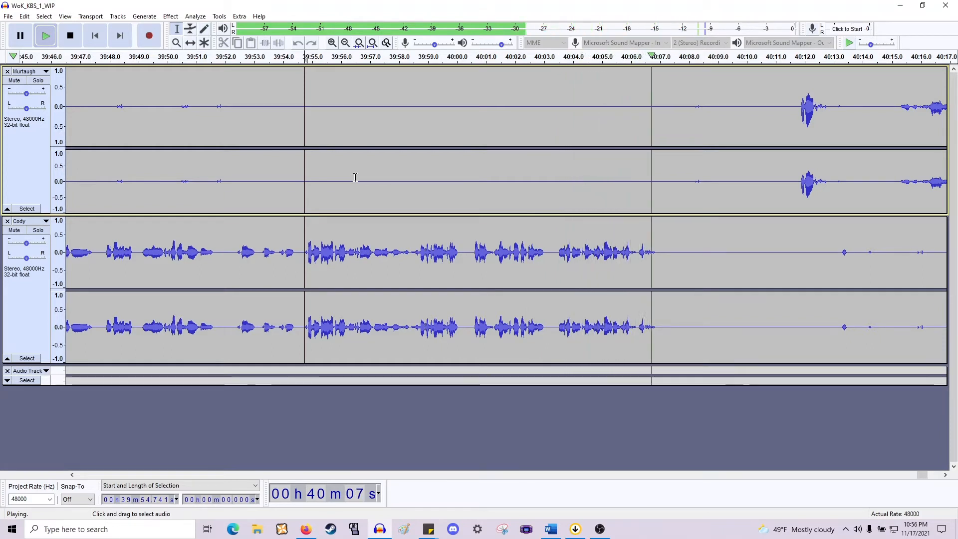
{"action": "key", "text": "space"}
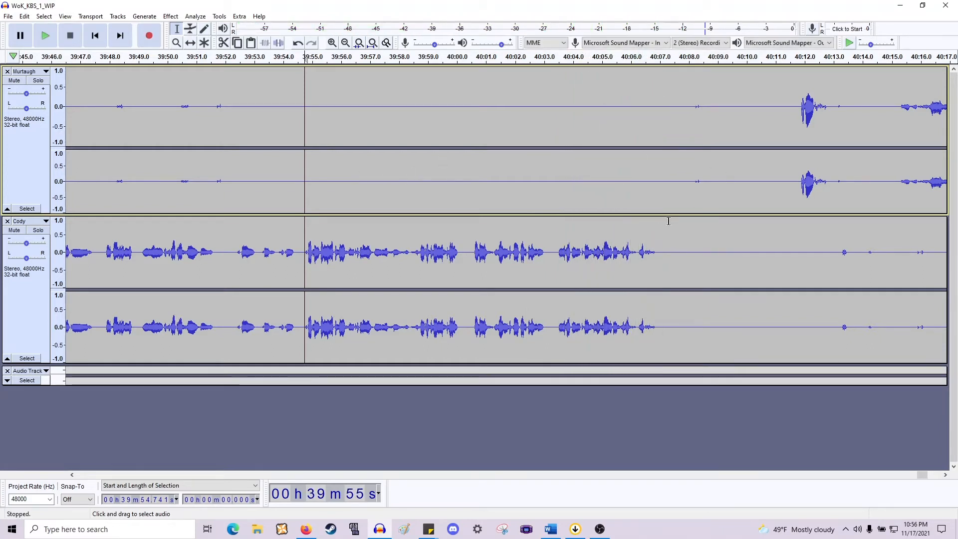
Mark the pause from about 40:07.4 to 40:11.5 in both tracks, and sample the first track's speech at about 40:12 and 40:15.4.
{"action": "left_click_drag", "start_coordinate": [672, 205], "coordinate": [789, 305]}
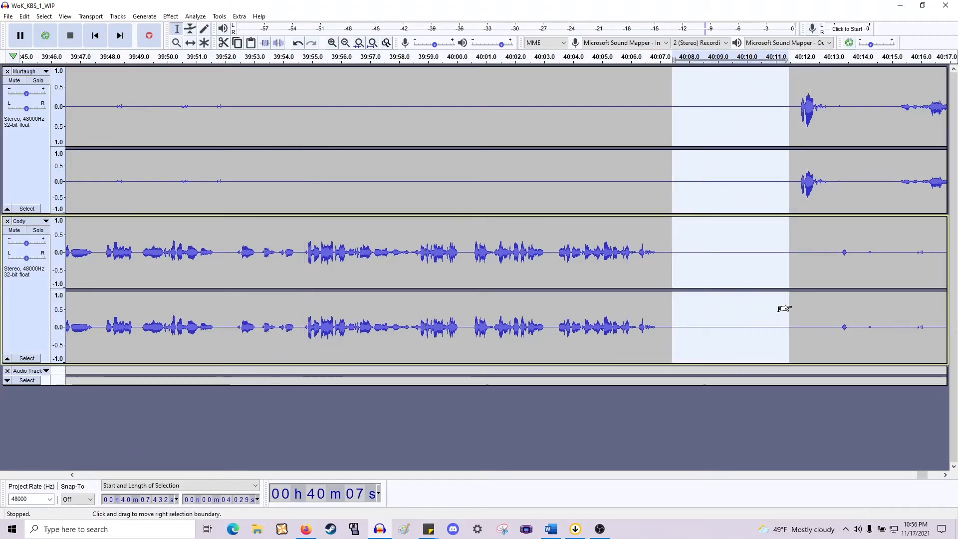
{"action": "scroll", "coordinate": [784, 308], "scroll_direction": "right", "scroll_amount": 6}
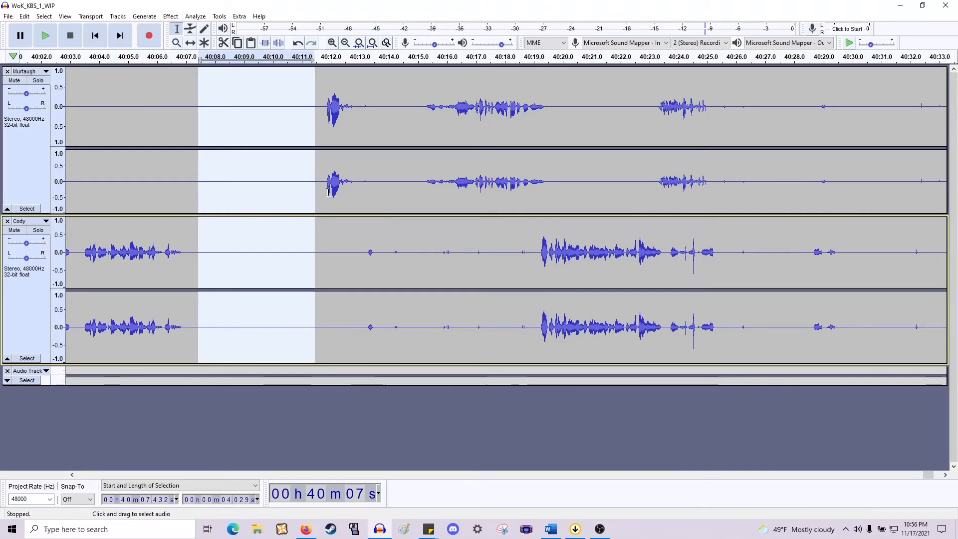
{"action": "left_click", "coordinate": [327, 190]}
{"action": "key", "text": "space"}
{"action": "left_click", "coordinate": [429, 186]}
{"action": "key", "text": "space"}
{"action": "key", "text": "space"}
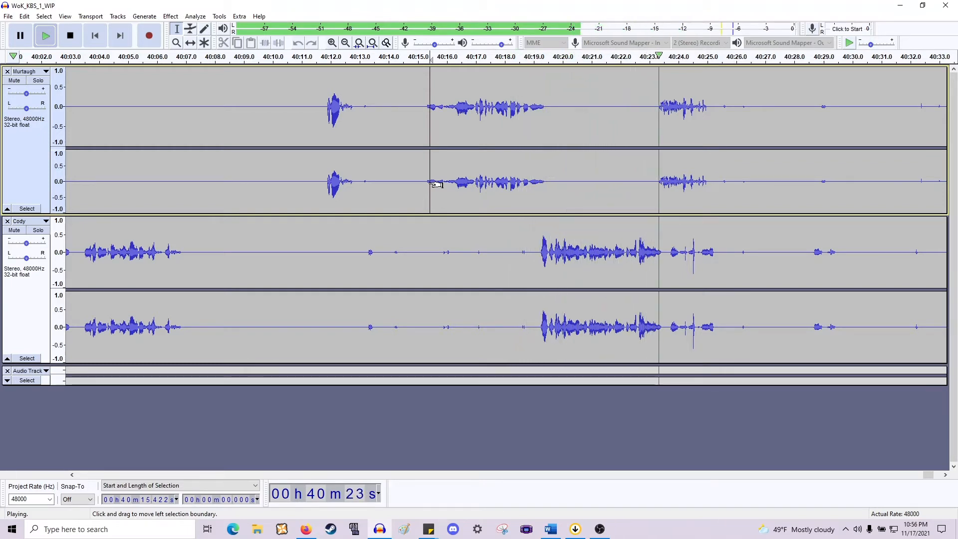
Listen to the last exchange of the recording from about 40:41.4.
{"action": "scroll", "coordinate": [434, 180], "scroll_direction": "right", "scroll_amount": 6}
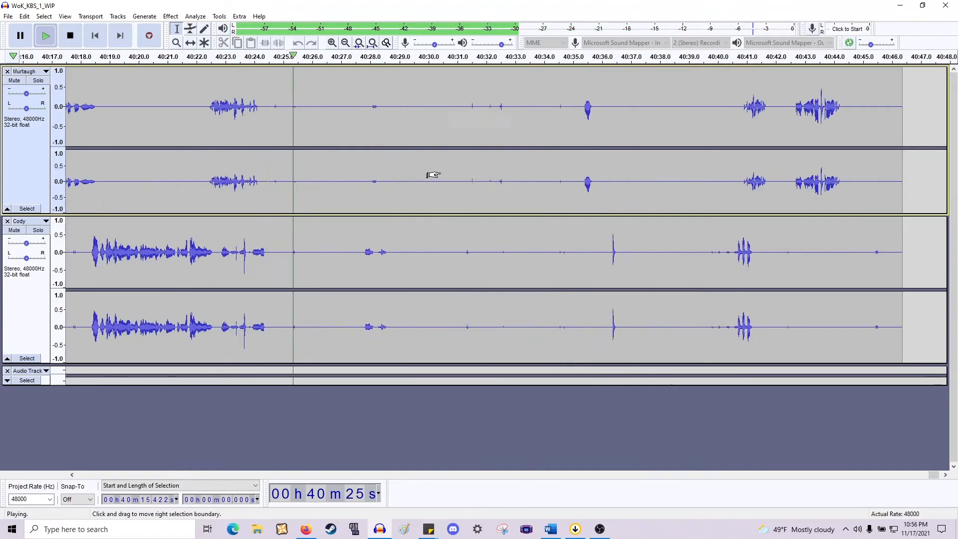
{"action": "scroll", "coordinate": [433, 175], "scroll_direction": "right", "scroll_amount": 2}
{"action": "left_click", "coordinate": [601, 242]}
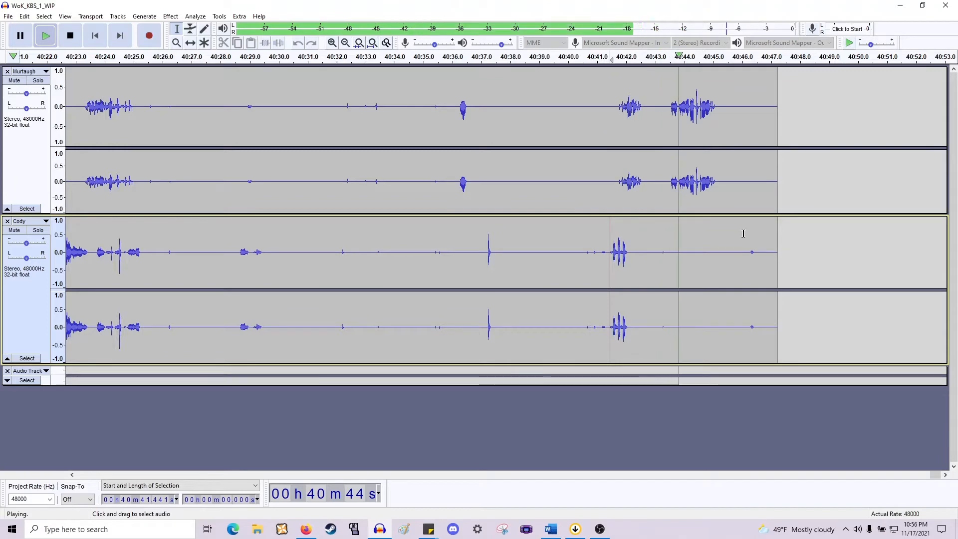
Review the waveform back from the end and mark the second track's half-second pause at about 39:21.4.
{"action": "key", "text": "space"}
{"action": "scroll", "coordinate": [668, 234], "scroll_direction": "down", "scroll_amount": 3}
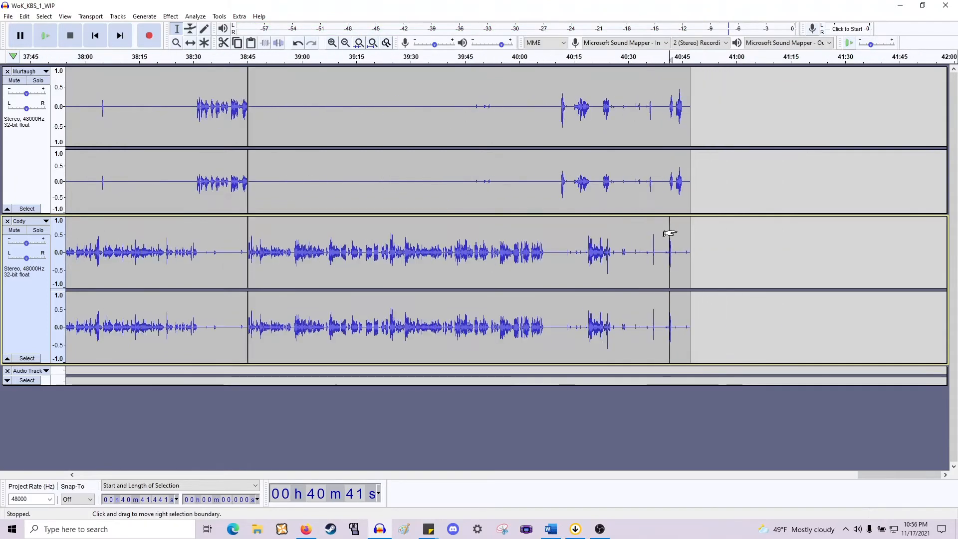
{"action": "scroll", "coordinate": [664, 231], "scroll_direction": "left", "scroll_amount": 12}
{"action": "scroll", "coordinate": [665, 228], "scroll_direction": "up", "scroll_amount": 1}
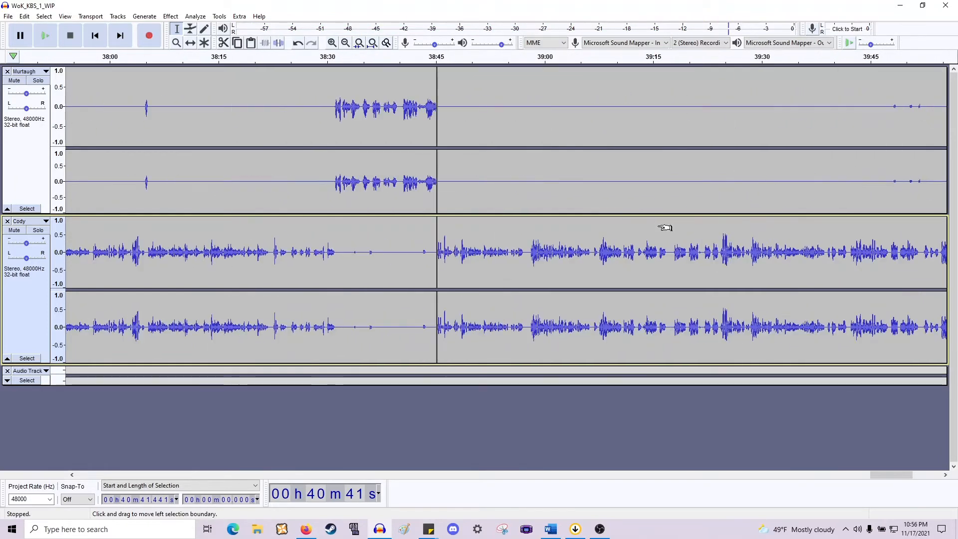
{"action": "scroll", "coordinate": [665, 228], "scroll_direction": "right", "scroll_amount": 9}
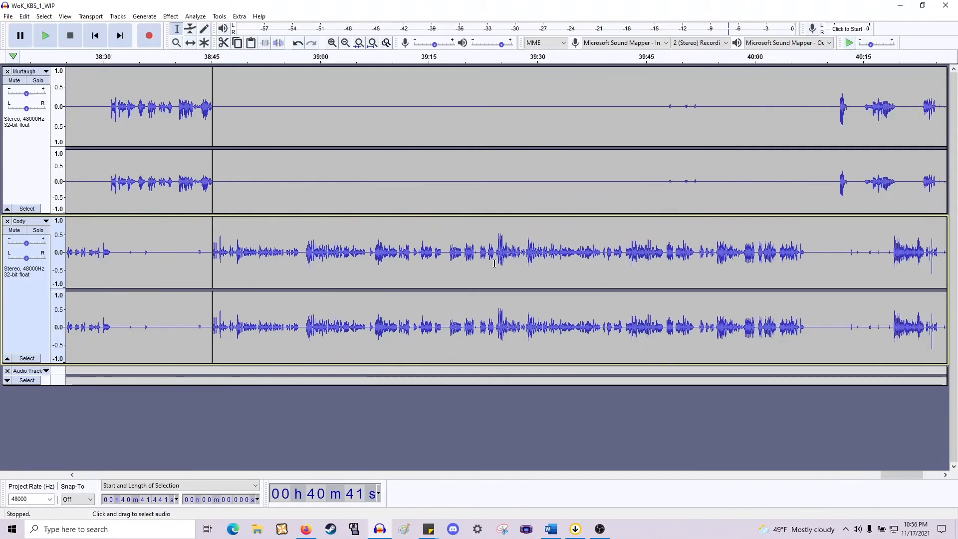
{"action": "scroll", "coordinate": [522, 246], "scroll_direction": "up", "scroll_amount": 2}
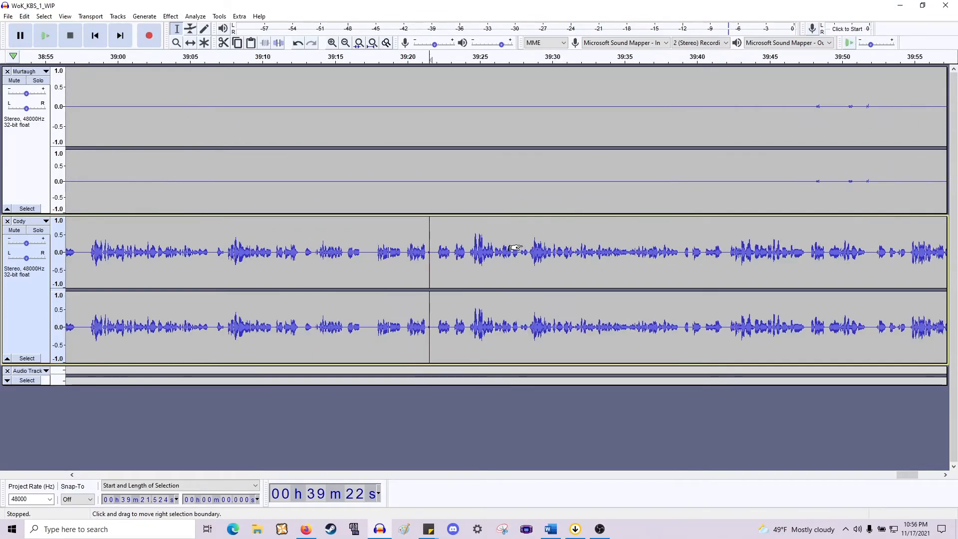
{"action": "mouse_move", "coordinate": [329, 255]}
{"action": "left_mouse_down"}
{"action": "mouse_move", "coordinate": [342, 256]}
{"action": "mouse_move", "coordinate": [332, 260]}
{"action": "left_mouse_up"}
{"action": "left_click", "coordinate": [349, 256]}
{"action": "left_click", "coordinate": [336, 262]}
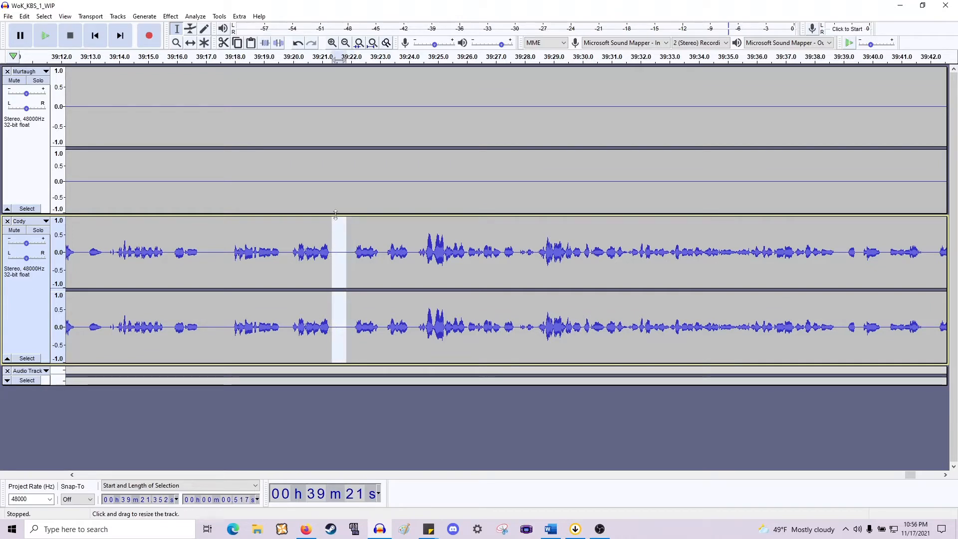
{"action": "scroll", "coordinate": [335, 215], "scroll_direction": "down", "scroll_amount": 2}
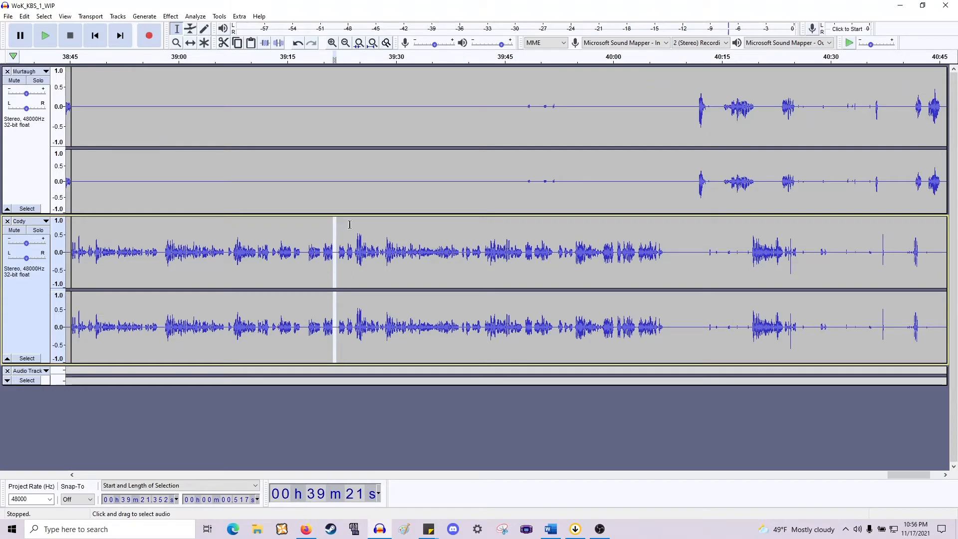
Solo the first track to check its faint noises, silence about 4.6 seconds starting at 39:47.8, and turn solo off.
{"action": "scroll", "coordinate": [345, 219], "scroll_direction": "right", "scroll_amount": 3}
{"action": "scroll", "coordinate": [350, 220], "scroll_direction": "right", "scroll_amount": 1}
{"action": "left_click_drag", "start_coordinate": [414, 183], "coordinate": [383, 181]}
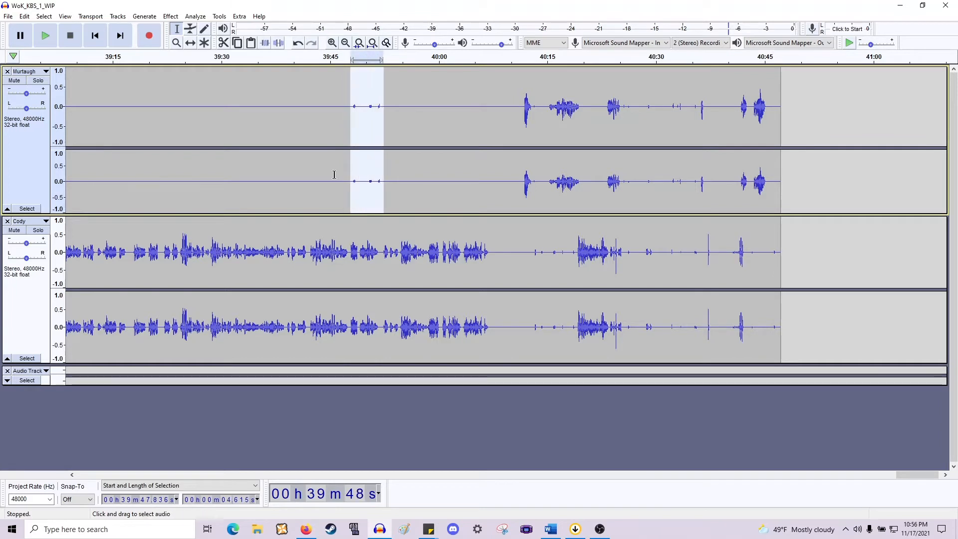
{"action": "left_click", "coordinate": [38, 80]}
{"action": "key", "text": "space"}
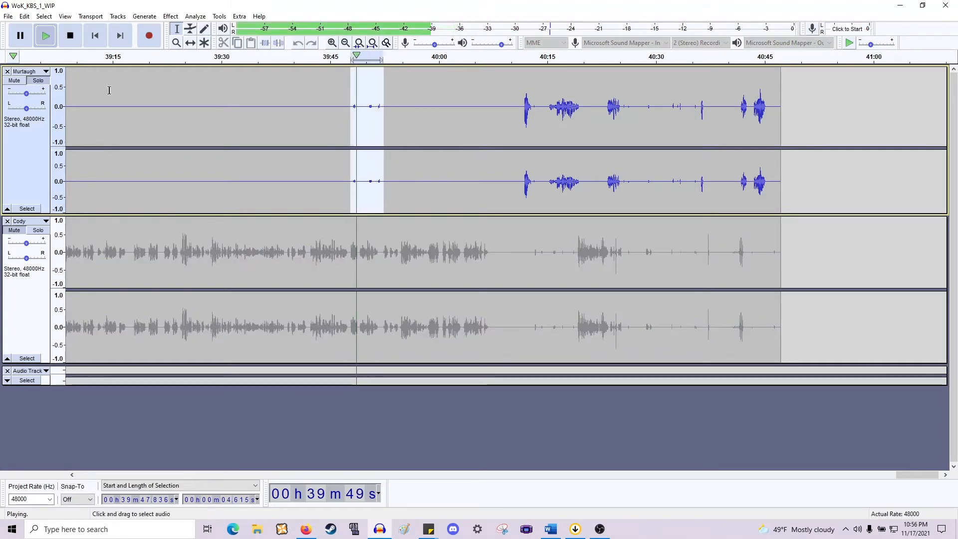
{"action": "key", "text": "space"}
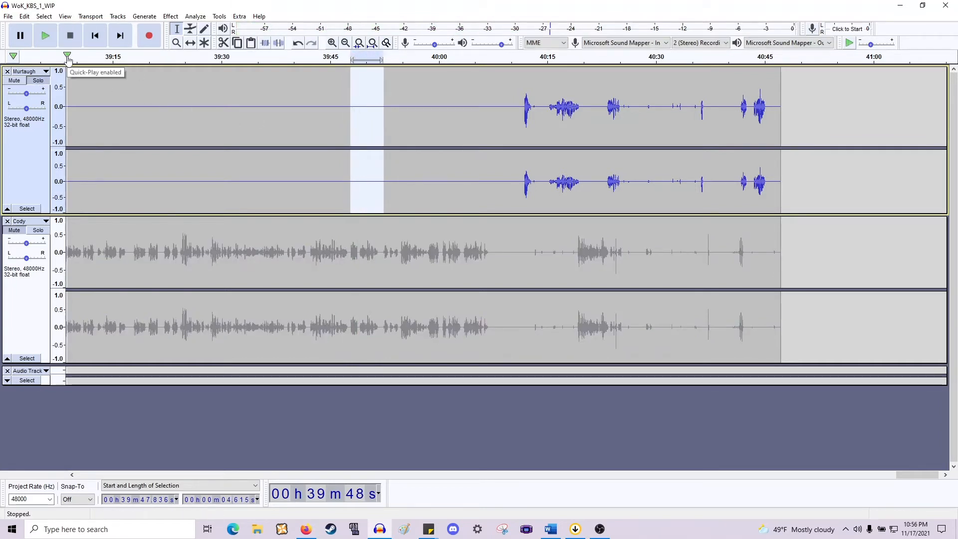
{"action": "left_click", "coordinate": [40, 83]}
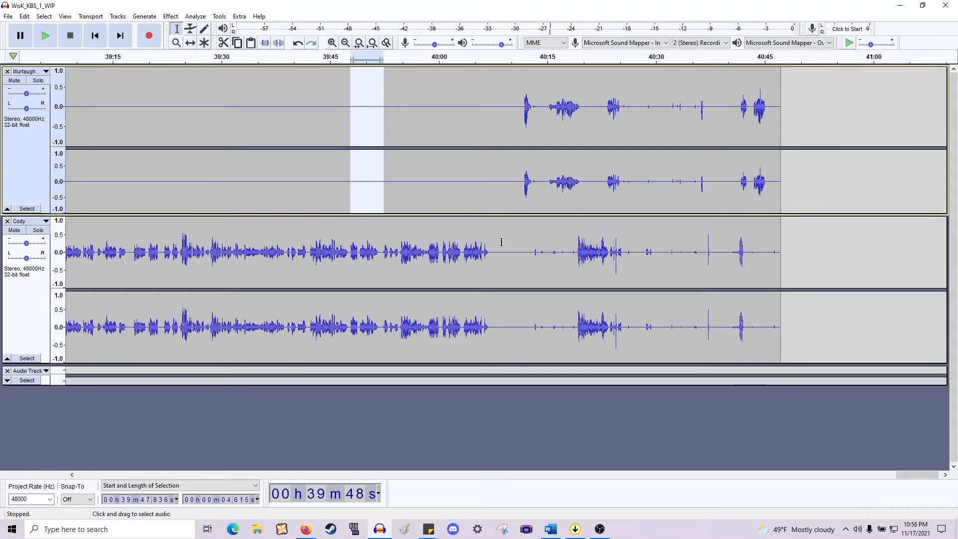
Sample the second track's closing speech up to about 40:05.3, and delete everything from 40:07.1 to the end in both tracks.
{"action": "left_click", "coordinate": [467, 258]}
{"action": "key", "text": "space"}
{"action": "key", "text": "space"}
{"action": "left_click", "coordinate": [477, 257]}
{"action": "key", "text": "space"}
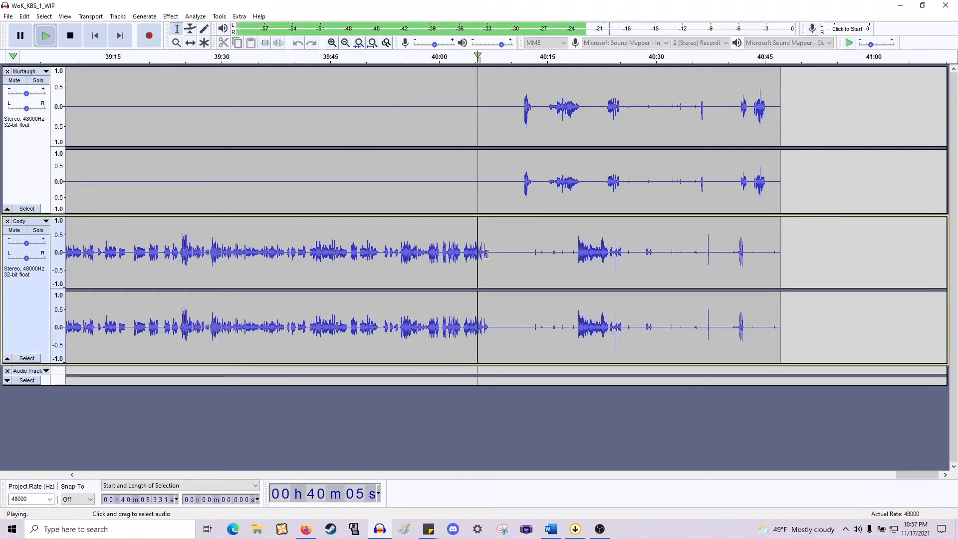
{"action": "key", "text": "space"}
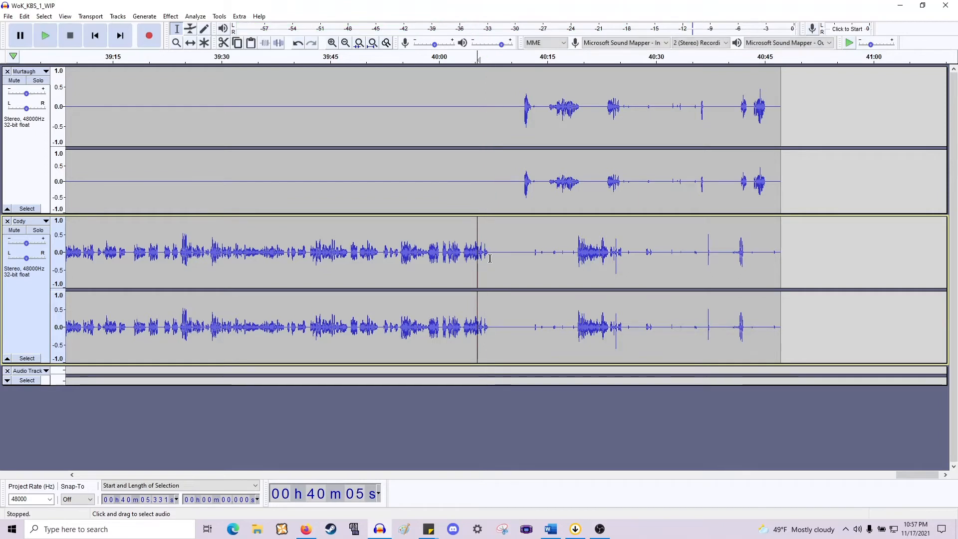
{"action": "left_click_drag", "start_coordinate": [490, 256], "coordinate": [778, 145]}
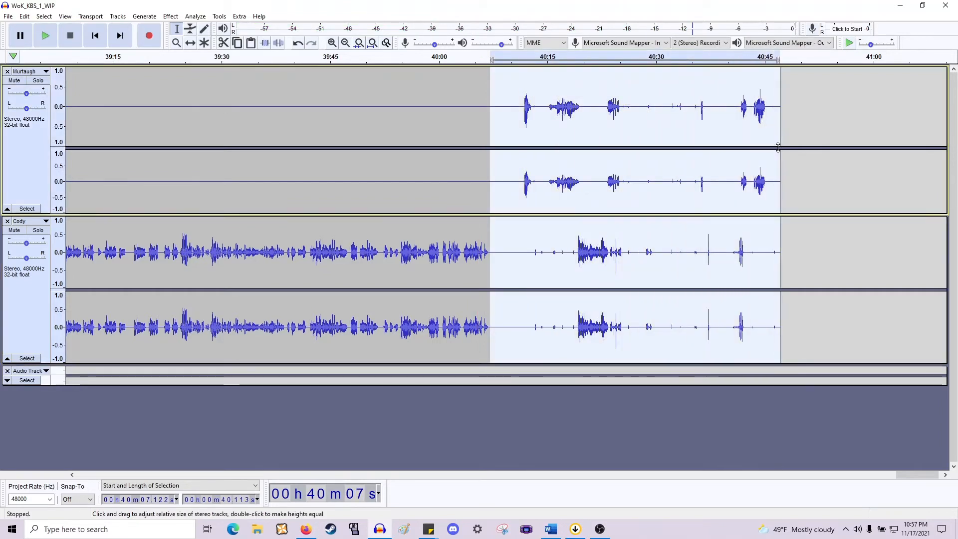
{"action": "key", "text": "Delete"}
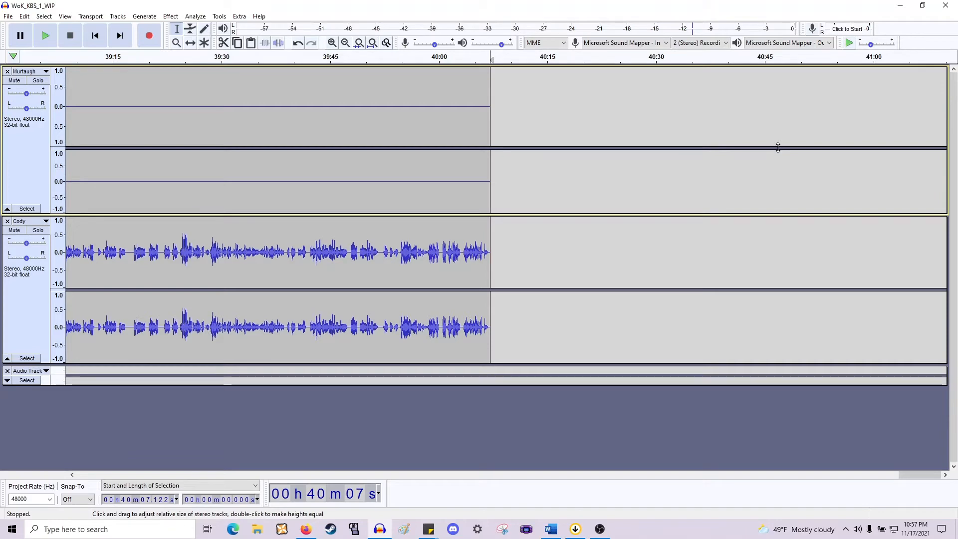
View the full recording and select the entire first track, followed by the entire second track in its place.
{"action": "scroll", "coordinate": [661, 218], "scroll_direction": "down", "scroll_amount": 3, "text": "ctrl"}
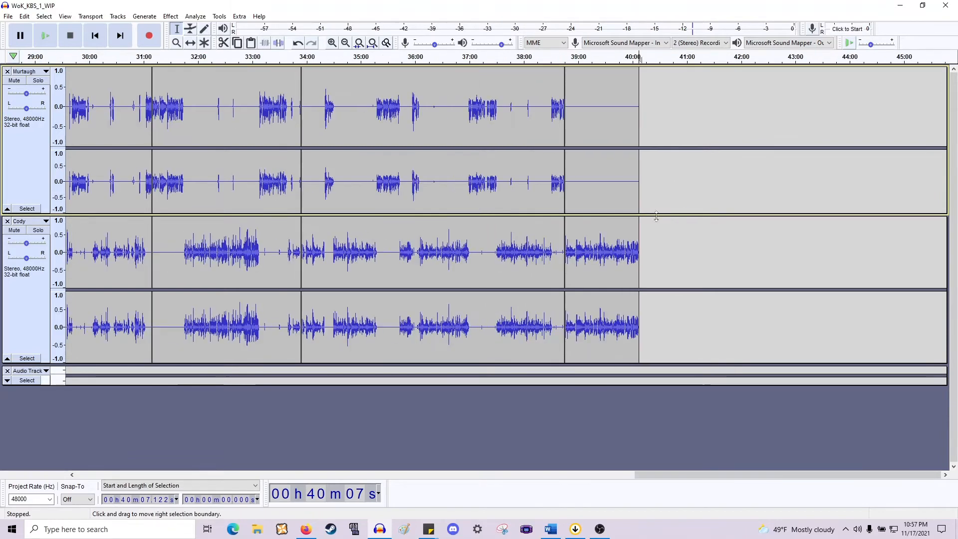
{"action": "scroll", "coordinate": [656, 216], "scroll_direction": "down", "scroll_amount": 1, "text": "ctrl"}
{"action": "scroll", "coordinate": [671, 252], "scroll_direction": "down", "scroll_amount": 1, "text": "ctrl"}
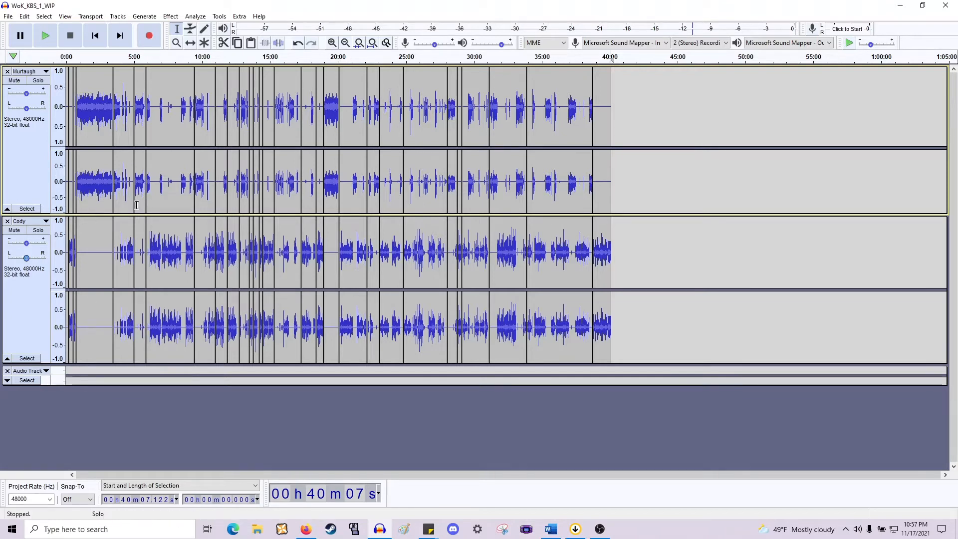
{"action": "left_click", "coordinate": [29, 173]}
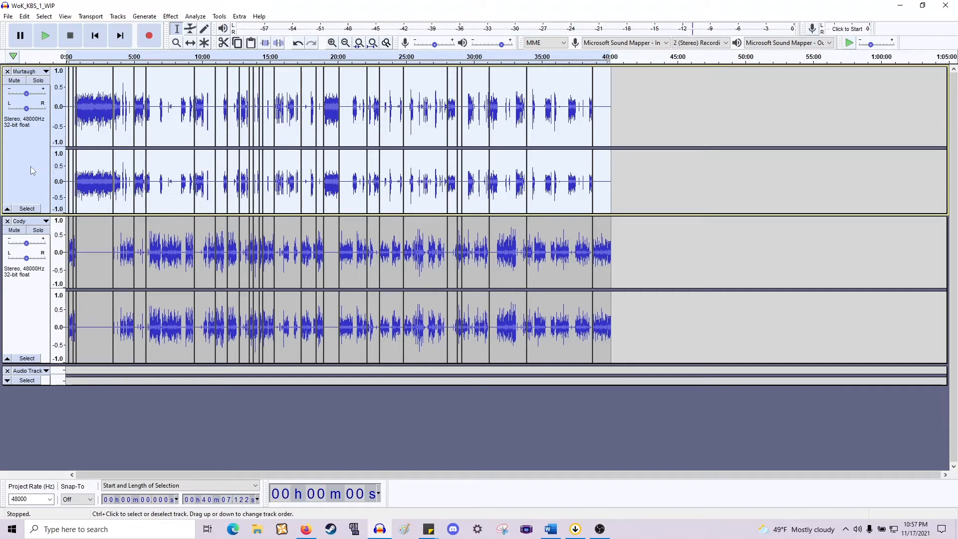
{"action": "left_click", "coordinate": [16, 265]}
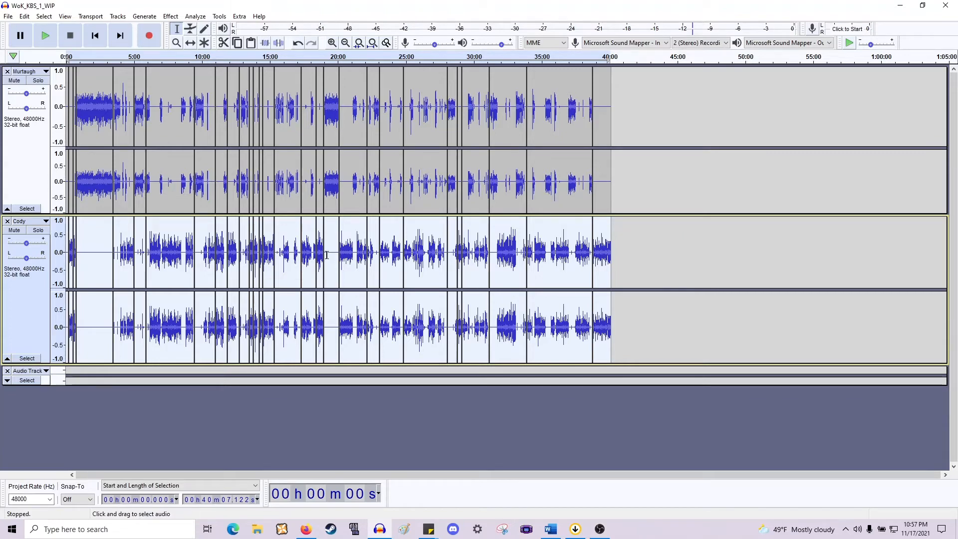
Examine the clip boundaries and speech distribution in both tracks from mid-recording back to the opening minute.
{"action": "scroll", "coordinate": [325, 240], "scroll_direction": "up", "scroll_amount": 2}
{"action": "scroll", "coordinate": [340, 243], "scroll_direction": "left", "scroll_amount": 17}
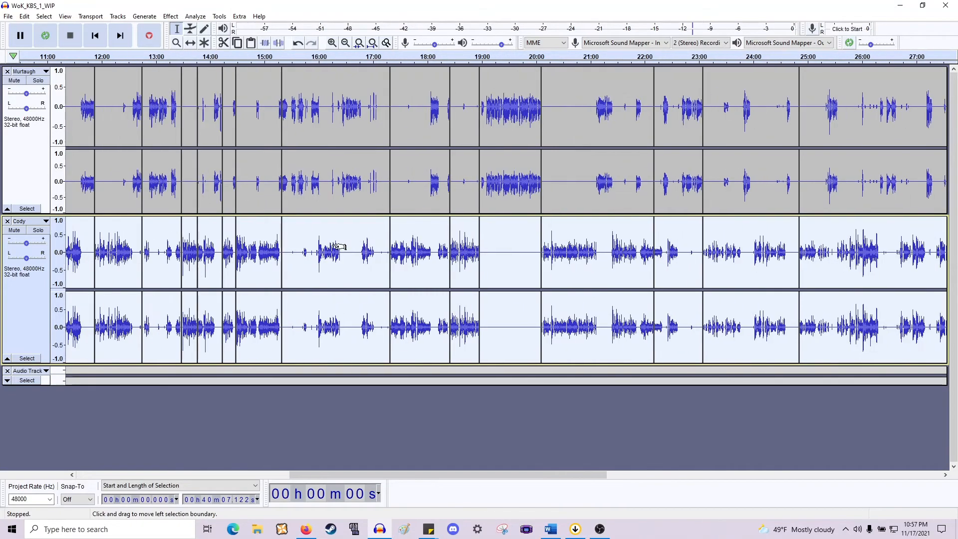
{"action": "scroll", "coordinate": [339, 243], "scroll_direction": "left", "scroll_amount": 10}
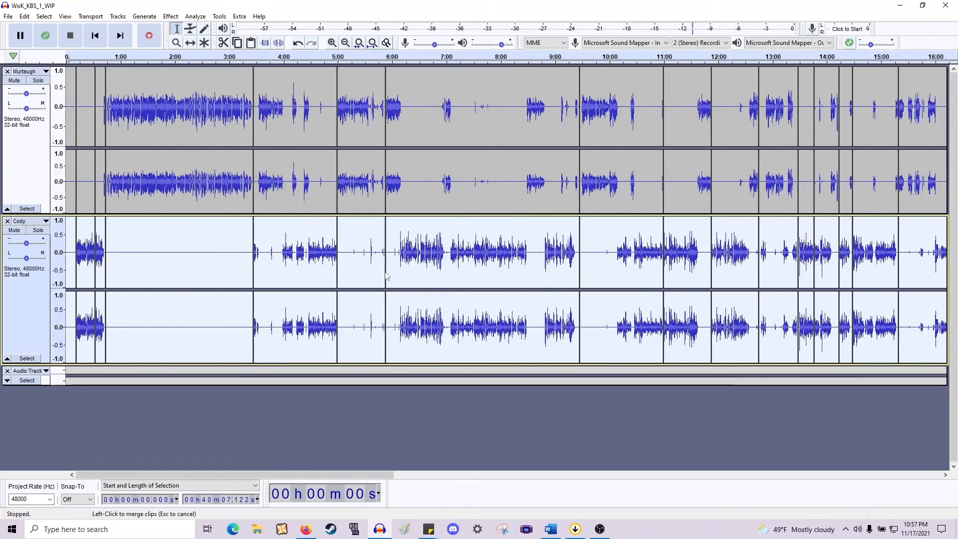
{"action": "scroll", "coordinate": [352, 264], "scroll_direction": "down", "scroll_amount": 2}
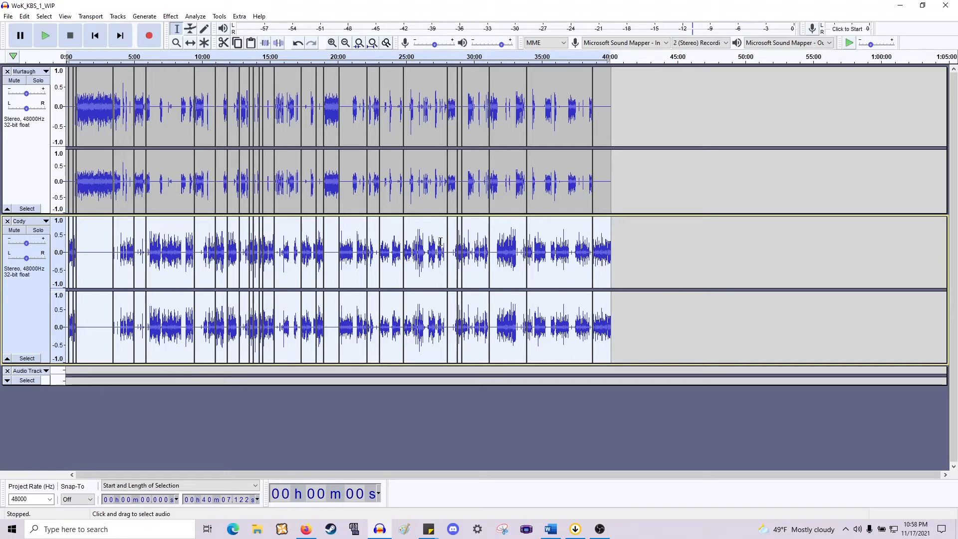
{"action": "scroll", "coordinate": [441, 234], "scroll_direction": "up", "scroll_amount": 2, "text": "ctrl"}
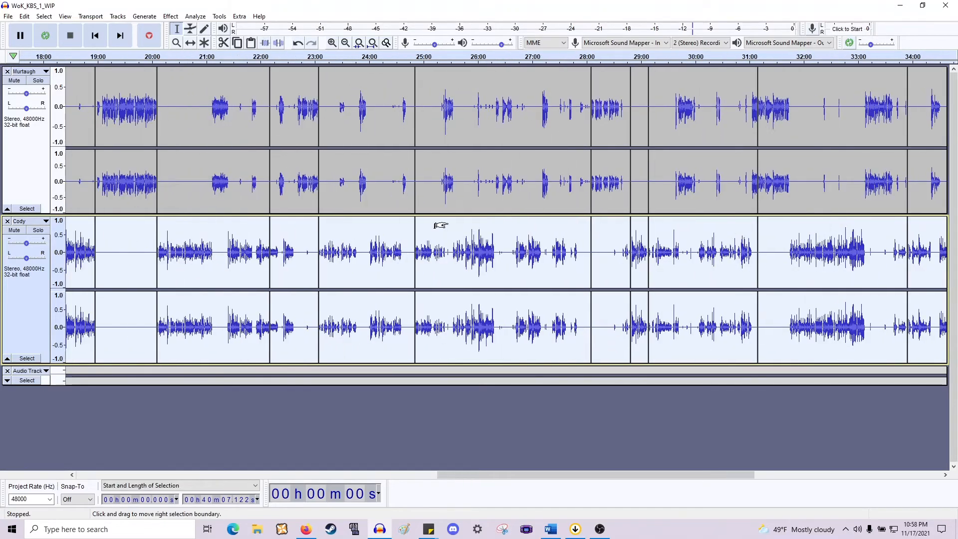
{"action": "scroll", "coordinate": [441, 225], "scroll_direction": "left", "scroll_amount": 10}
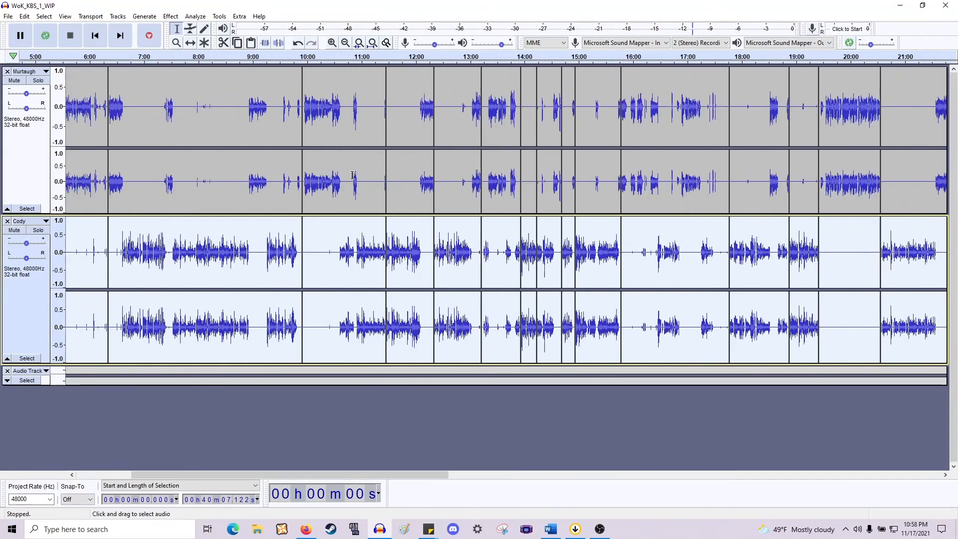
{"action": "scroll", "coordinate": [352, 176], "scroll_direction": "left", "scroll_amount": 4}
{"action": "scroll", "coordinate": [383, 175], "scroll_direction": "up", "scroll_amount": 3, "text": "ctrl"}
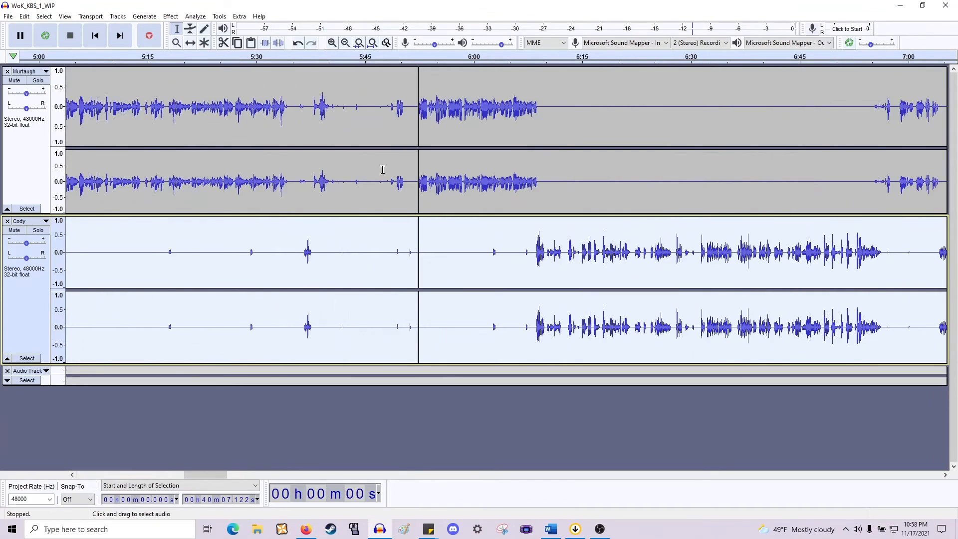
{"action": "scroll", "coordinate": [409, 173], "scroll_direction": "left", "scroll_amount": 8, "text": "shift"}
{"action": "scroll", "coordinate": [422, 169], "scroll_direction": "left", "scroll_amount": 10}
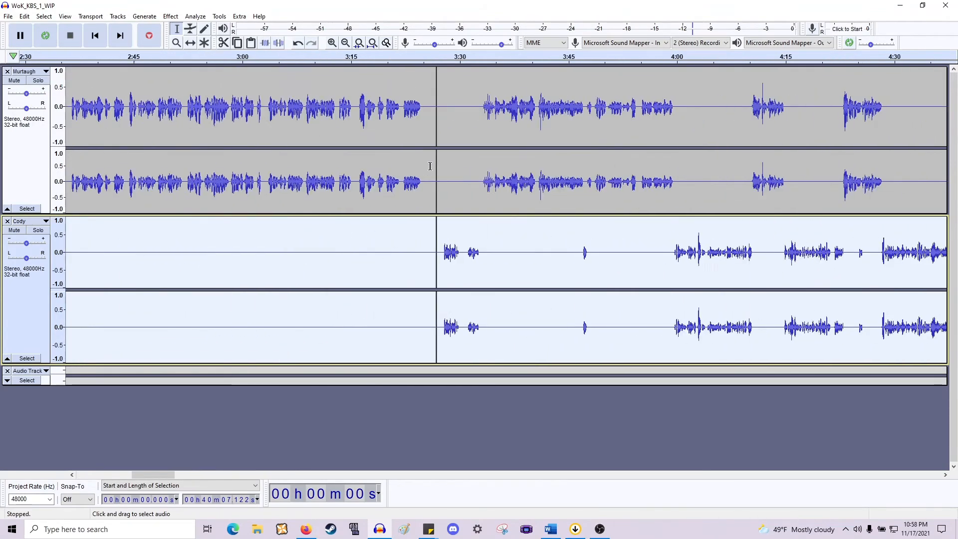
{"action": "scroll", "coordinate": [435, 161], "scroll_direction": "left", "scroll_amount": 3}
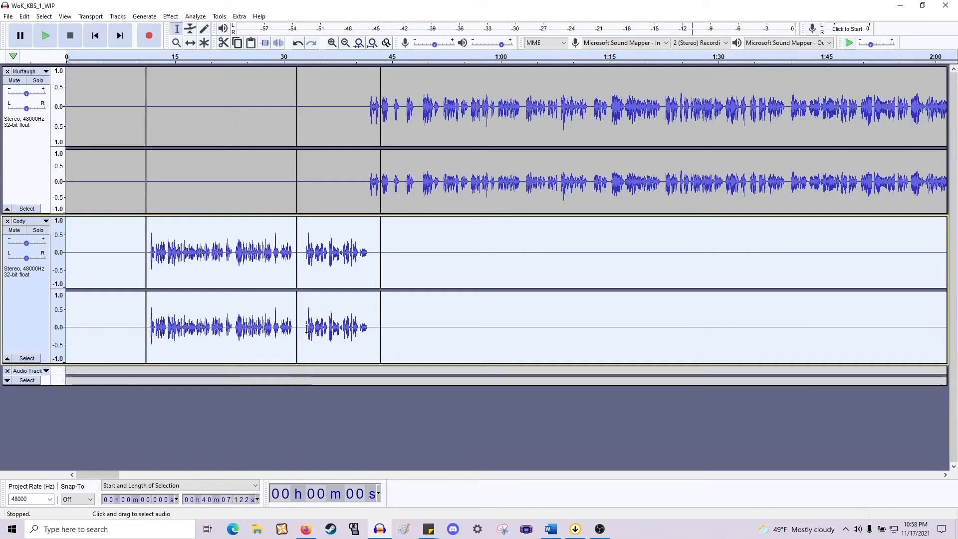
{"action": "scroll", "coordinate": [326, 344], "scroll_direction": "down", "scroll_amount": 1}
{"action": "scroll", "coordinate": [325, 344], "scroll_direction": "up", "scroll_amount": 2}
{"action": "scroll", "coordinate": [216, 340], "scroll_direction": "left", "scroll_amount": 20}
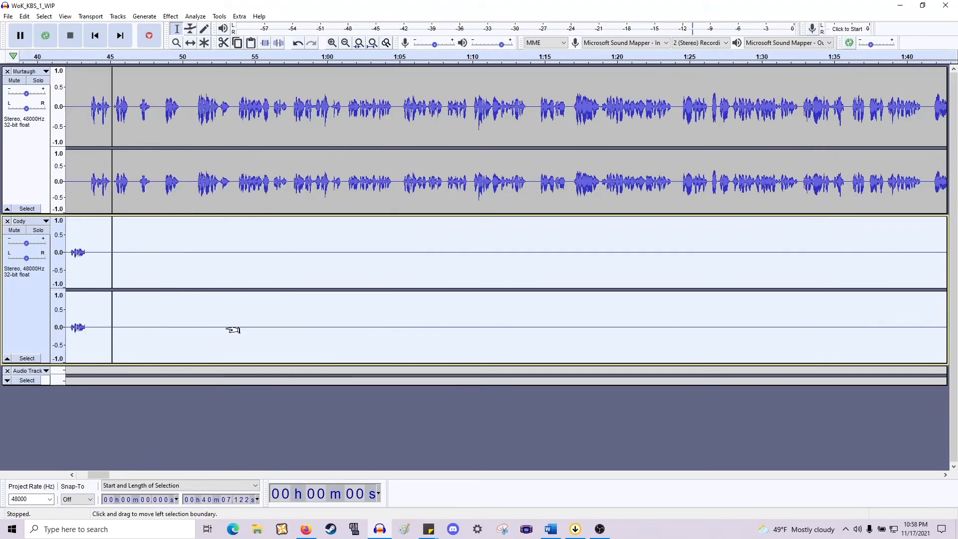
{"action": "scroll", "coordinate": [291, 315], "scroll_direction": "down", "scroll_amount": 1}
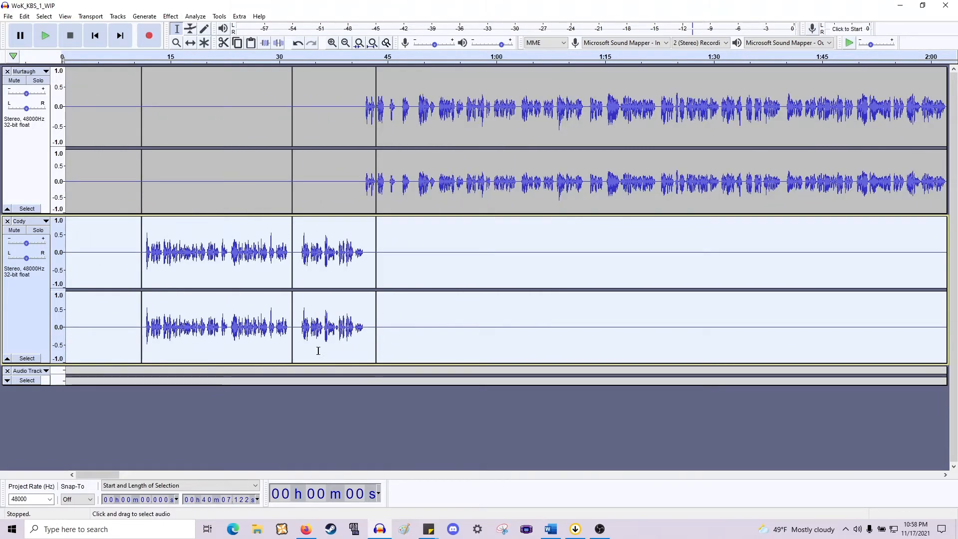
Mark about 11.6 seconds starting at 31.8 seconds in the empty third track, and return to the full recording.
{"action": "left_click", "coordinate": [304, 376]}
{"action": "left_click_drag", "start_coordinate": [298, 376], "coordinate": [376, 372]}
{"action": "scroll", "coordinate": [391, 381], "scroll_direction": "down", "scroll_amount": 5}
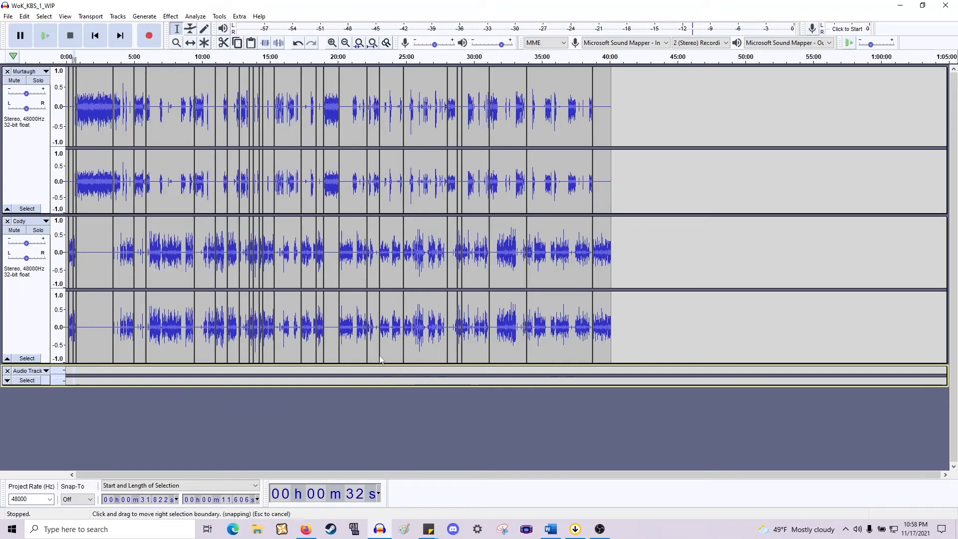
Locate the clip boundary near 18:25 and listen to the transition from about 18:24.4.
{"action": "left_click", "coordinate": [411, 244]}
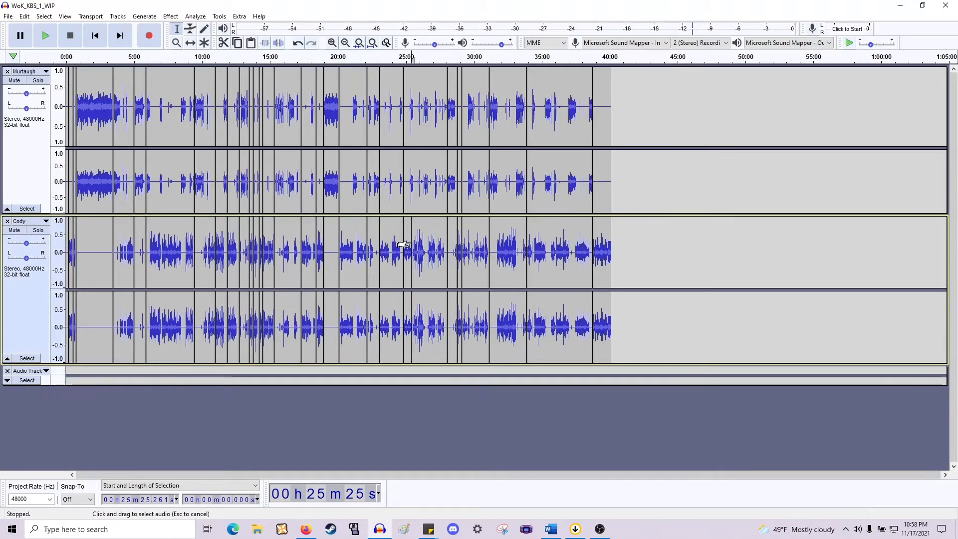
{"action": "left_click", "coordinate": [386, 240]}
{"action": "scroll", "coordinate": [386, 239], "scroll_direction": "up", "scroll_amount": 3}
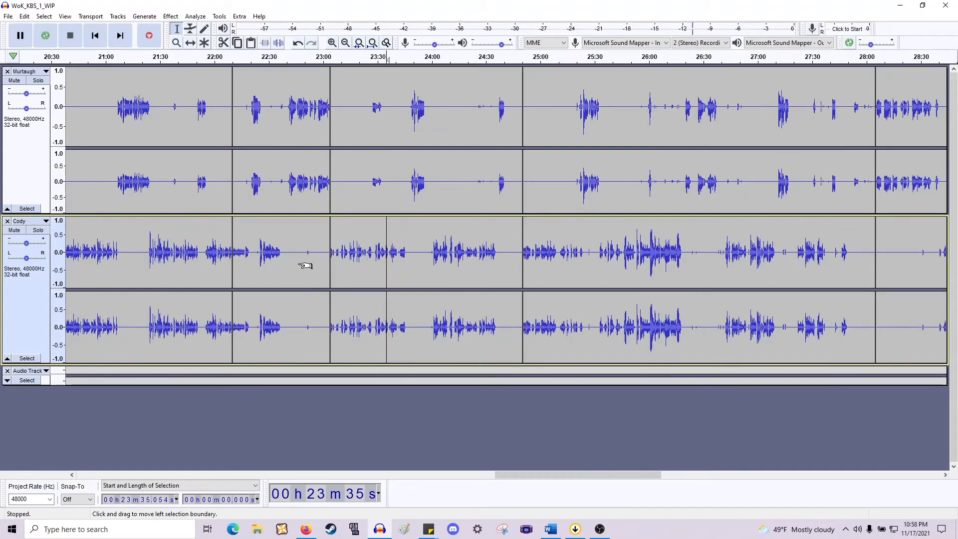
{"action": "scroll", "coordinate": [306, 263], "scroll_direction": "left", "scroll_amount": 5}
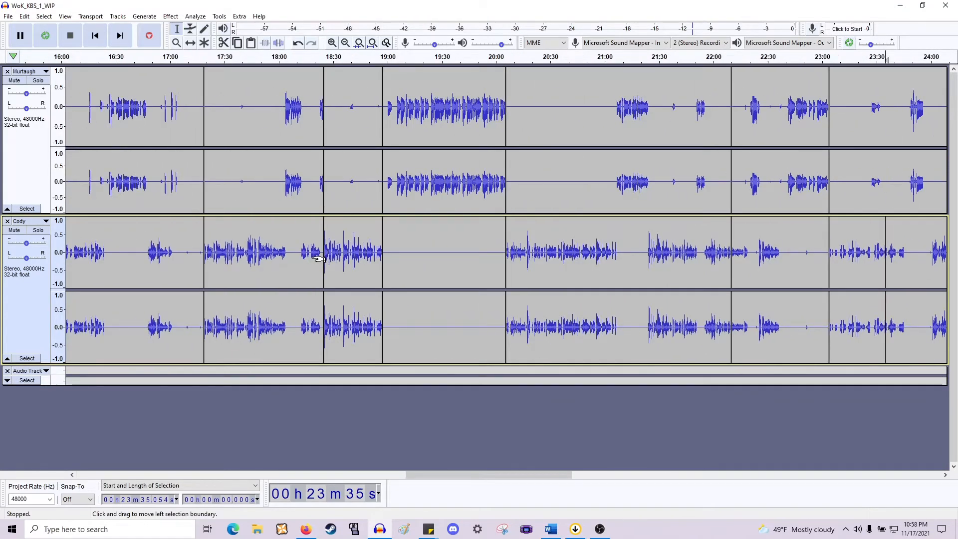
{"action": "scroll", "coordinate": [320, 258], "scroll_direction": "left", "scroll_amount": 2}
{"action": "scroll", "coordinate": [449, 252], "scroll_direction": "up", "scroll_amount": 3}
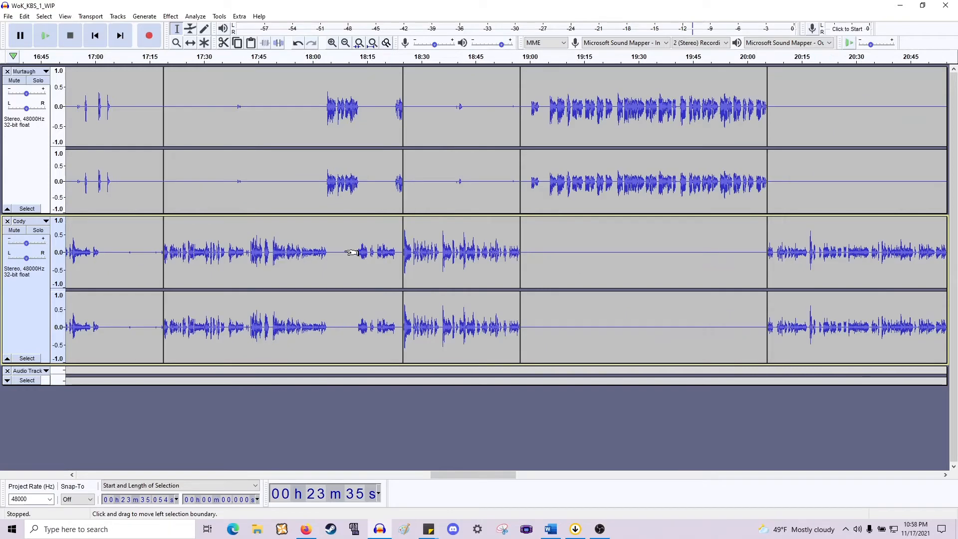
{"action": "left_click", "coordinate": [458, 254]}
{"action": "key", "text": "space"}
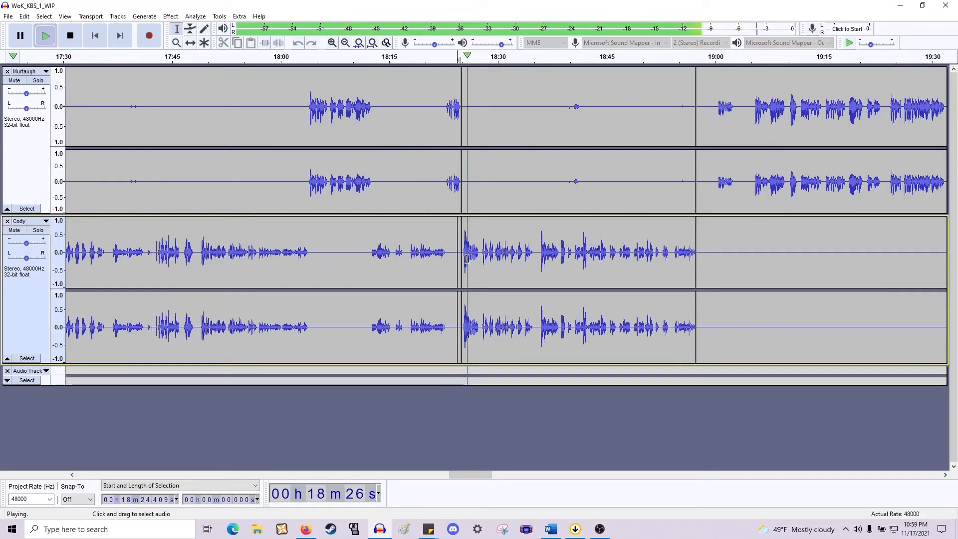
{"action": "key", "text": "space"}
{"action": "scroll", "coordinate": [486, 276], "scroll_direction": "down", "scroll_amount": 1}
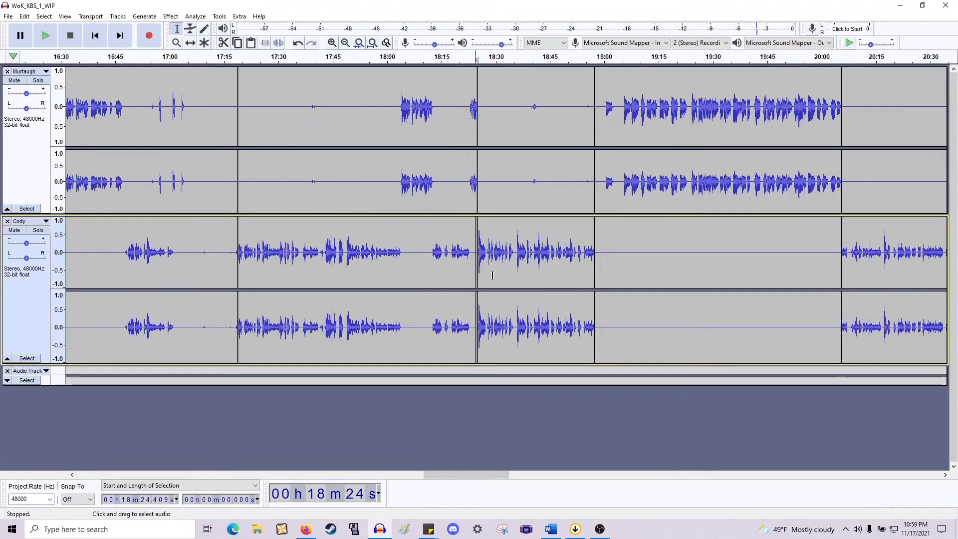
Expand the empty third track and move the second track's speech clip between 18:25 and 18:57 into it.
{"action": "left_click", "coordinate": [7, 381]}
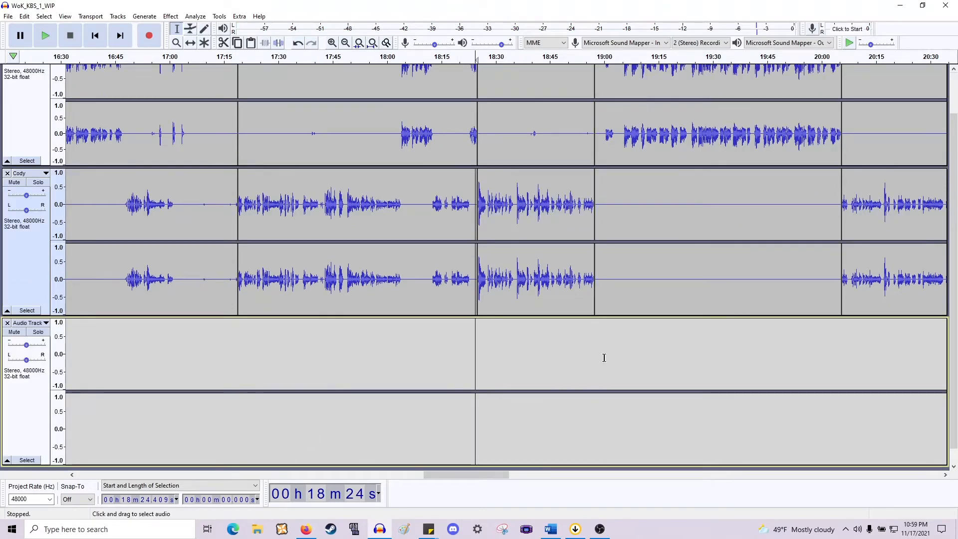
{"action": "left_click", "coordinate": [190, 42]}
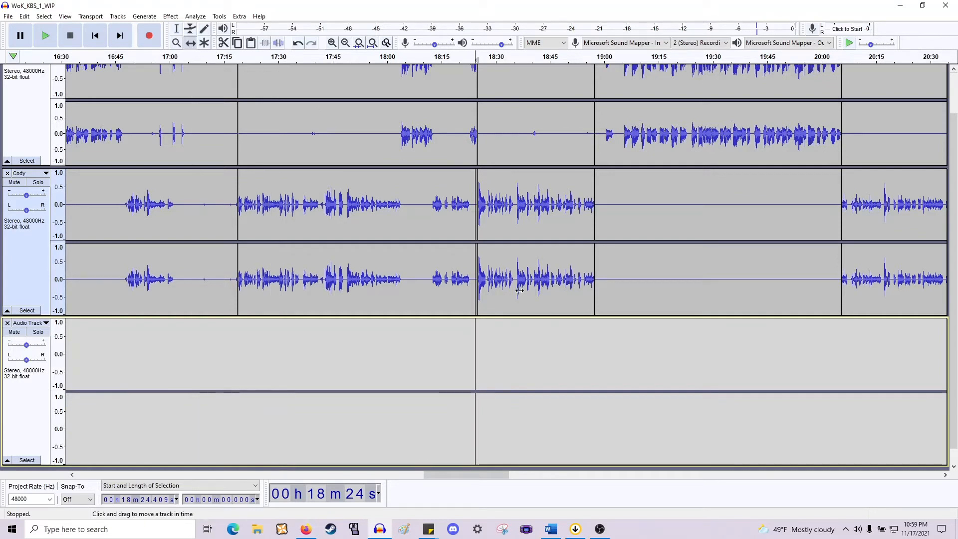
{"action": "left_click_drag", "start_coordinate": [519, 290], "coordinate": [522, 377]}
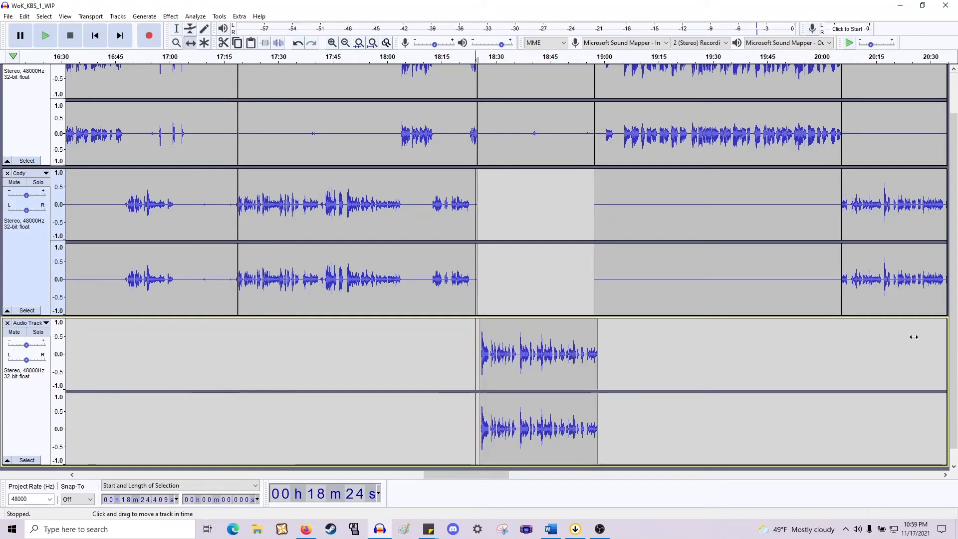
Move the first track's near-silent clip between 18:25 and 18:57 into the third track, starting at about 19:37.
{"action": "left_click_drag", "start_coordinate": [466, 475], "coordinate": [480, 475]}
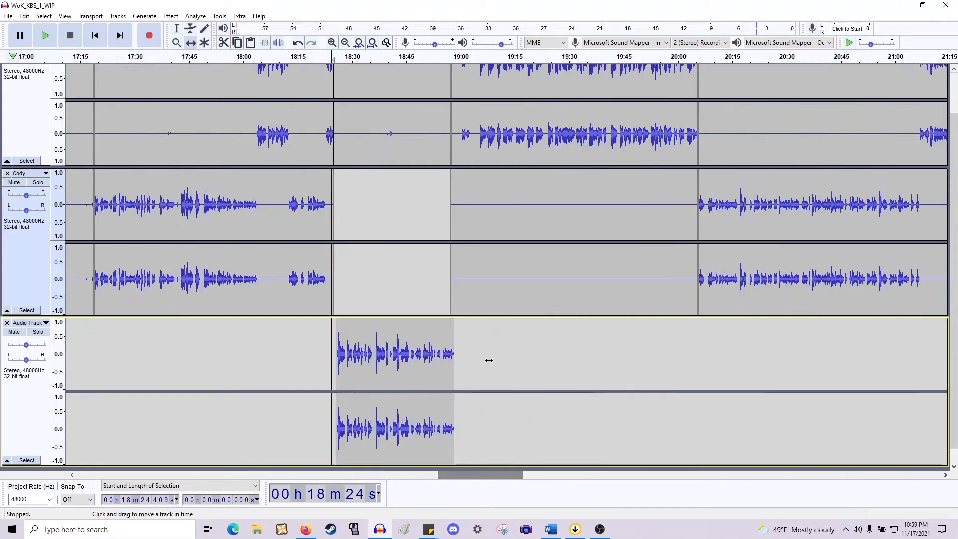
{"action": "key", "text": "F1"}
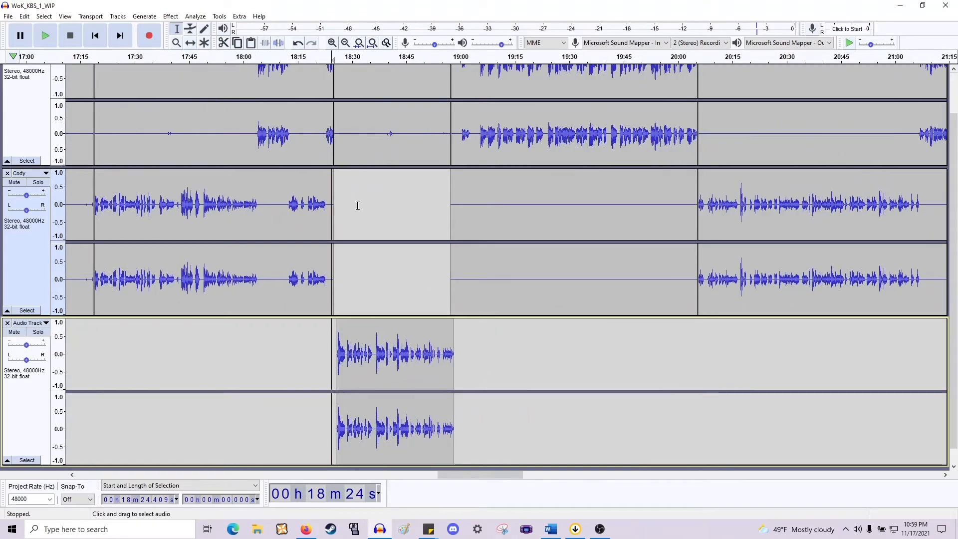
{"action": "scroll", "coordinate": [358, 206], "scroll_direction": "up", "scroll_amount": 2}
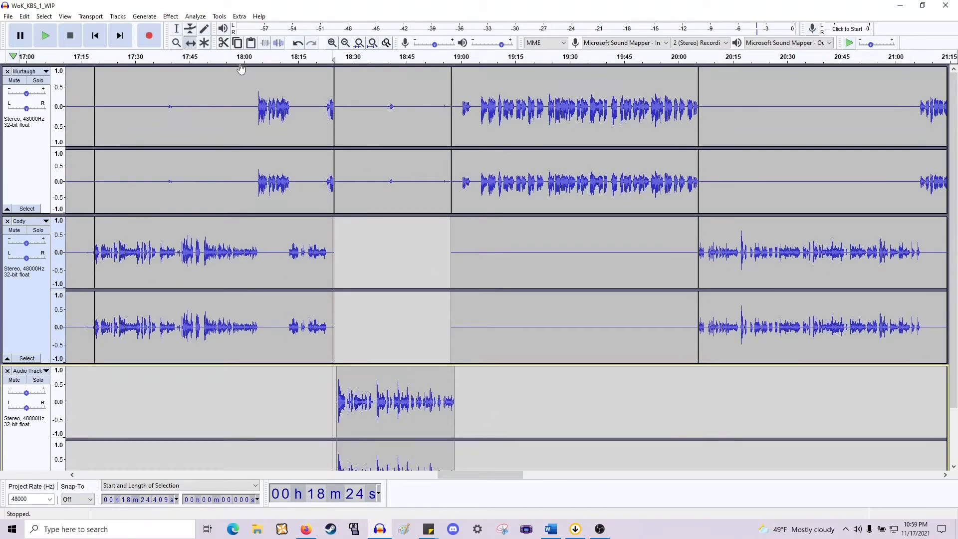
{"action": "key", "text": "F5"}
{"action": "left_click_drag", "start_coordinate": [400, 173], "coordinate": [698, 411]}
{"action": "scroll", "coordinate": [369, 156], "scroll_direction": "down", "scroll_amount": 2}
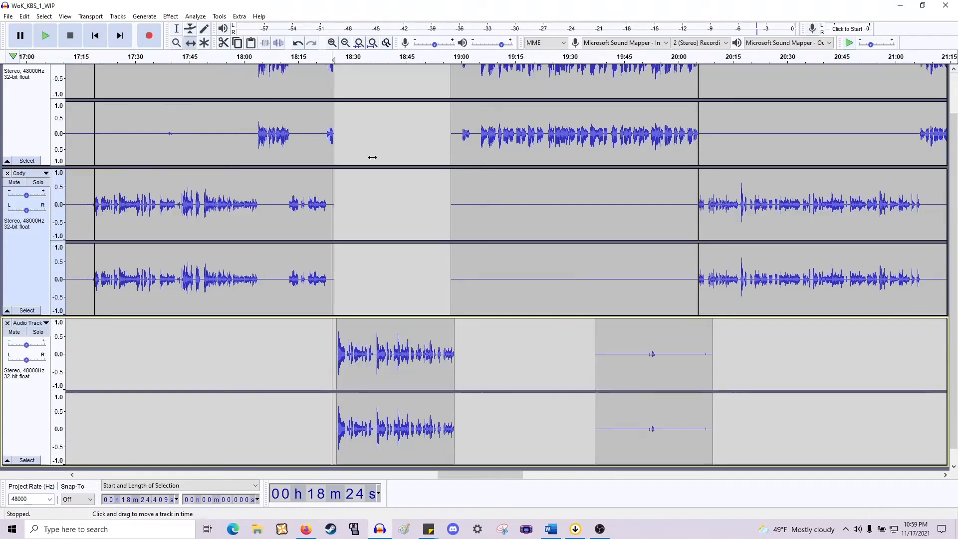
Delete the near-silent clip that starts at about 19:37 in the third track.
{"action": "left_click", "coordinate": [177, 29]}
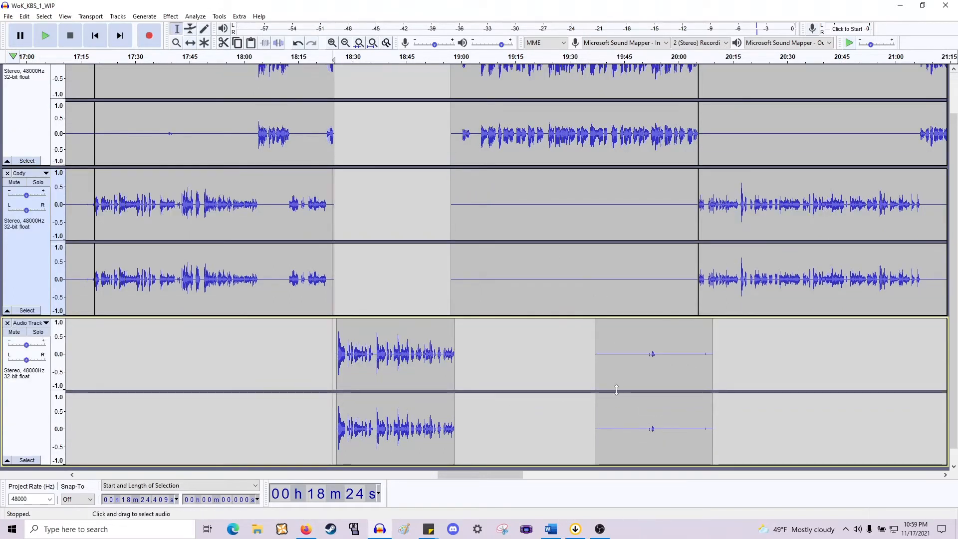
{"action": "left_click_drag", "start_coordinate": [595, 373], "coordinate": [716, 380]}
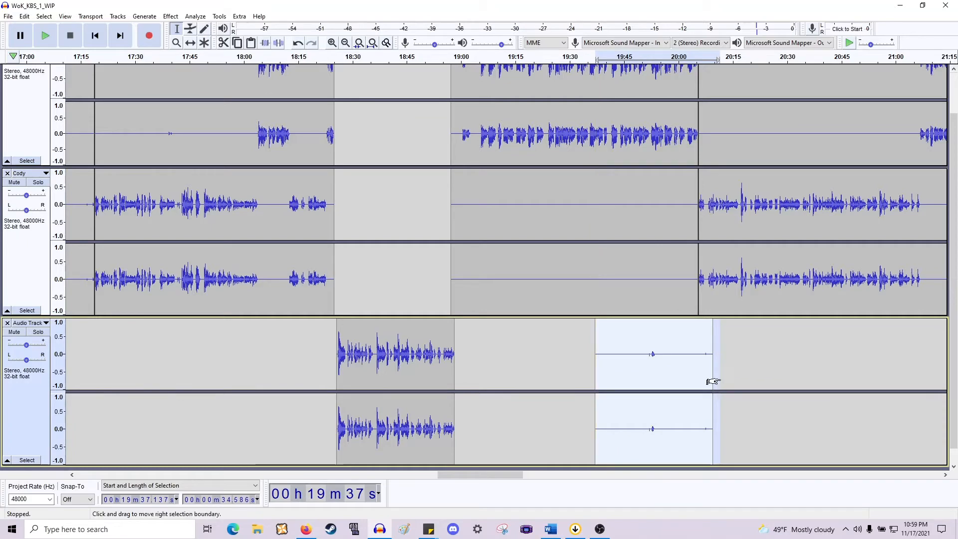
{"action": "key", "text": "Delete"}
Close the empty gap of about 32.4 seconds starting at 18:25 in the first and second tracks.
{"action": "scroll", "coordinate": [394, 188], "scroll_direction": "up", "scroll_amount": 2}
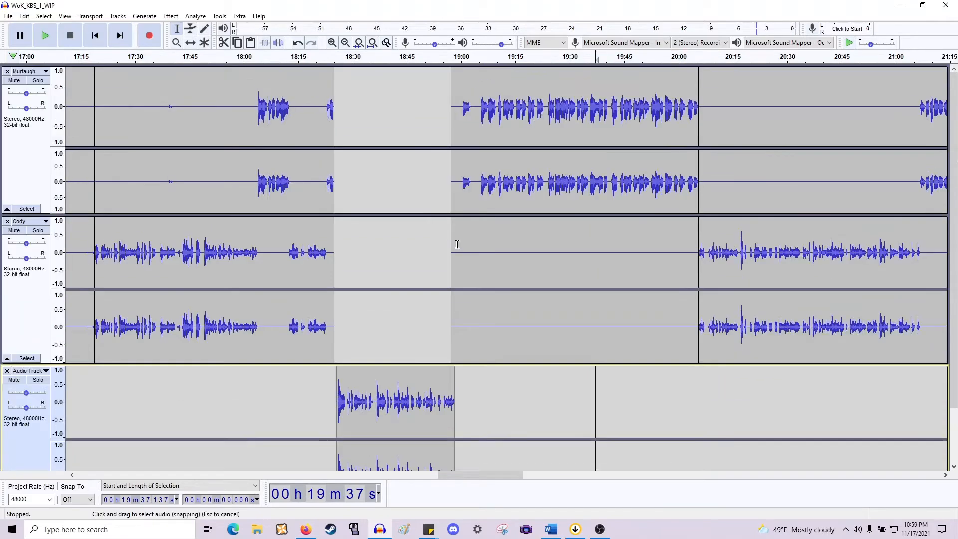
{"action": "left_click_drag", "start_coordinate": [451, 249], "coordinate": [334, 148]}
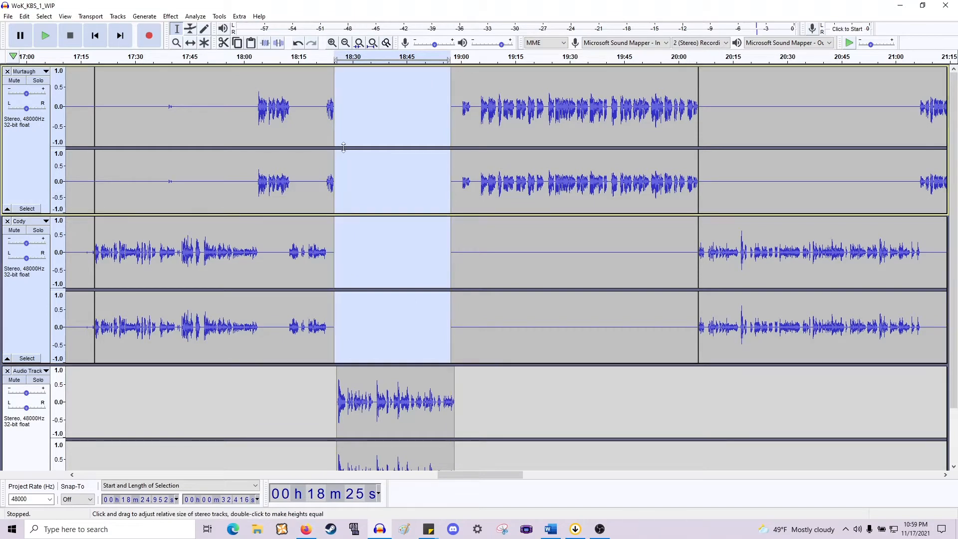
{"action": "key", "text": "Delete"}
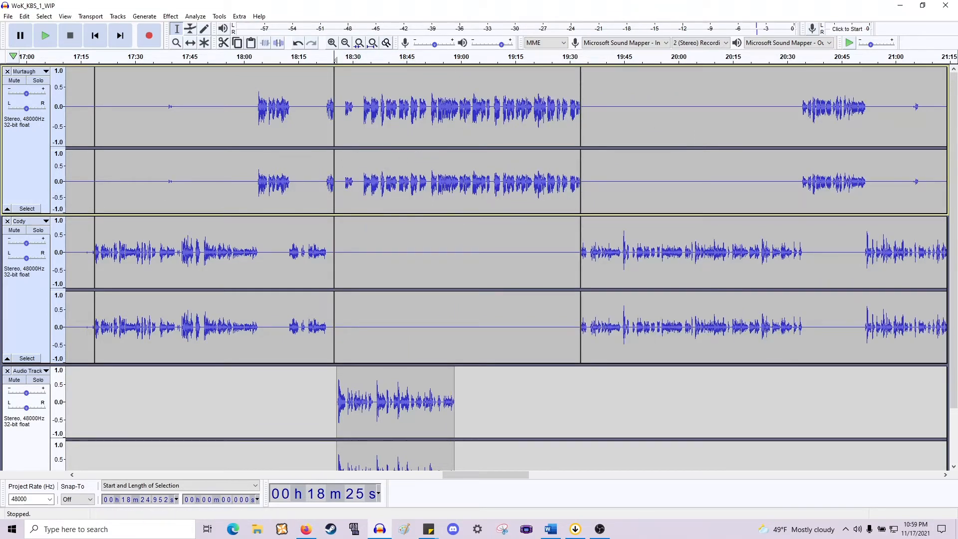
Collapse the first two tracks and shift the third track's speech clip back so it starts at the 31.8-second boundary.
{"action": "left_click", "coordinate": [7, 208]}
{"action": "left_click", "coordinate": [7, 231]}
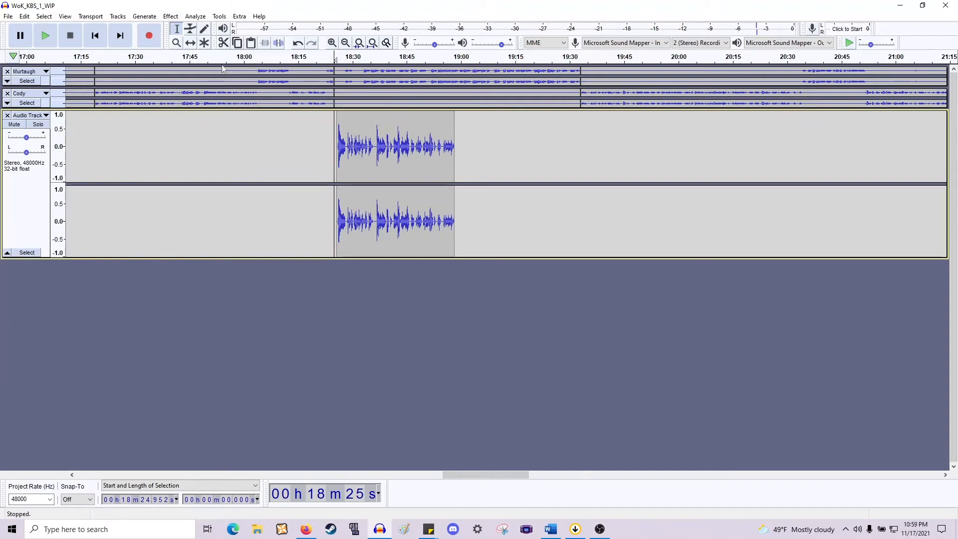
{"action": "left_click", "coordinate": [190, 43]}
{"action": "scroll", "coordinate": [250, 126], "scroll_direction": "down", "scroll_amount": 2}
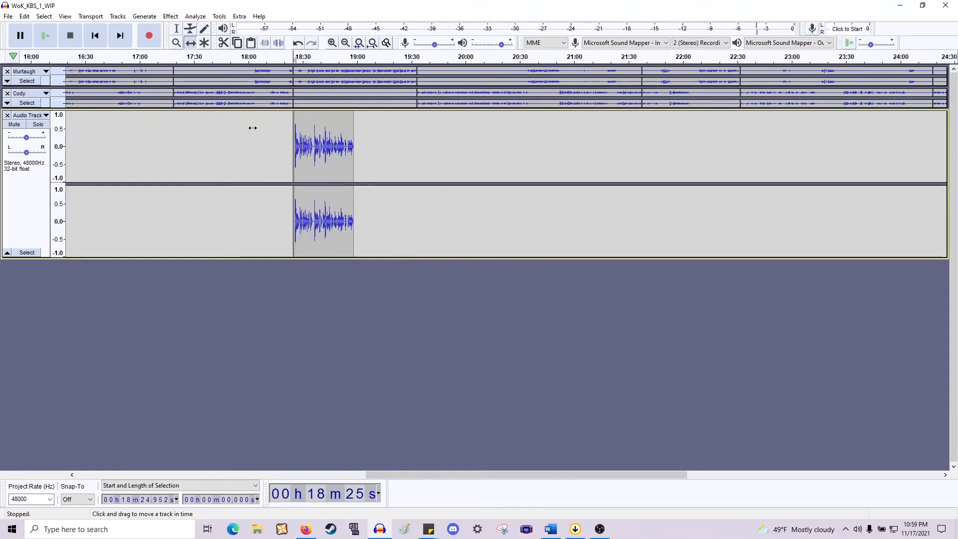
{"action": "left_click_drag", "start_coordinate": [291, 168], "coordinate": [177, 160]}
{"action": "scroll", "coordinate": [175, 164], "scroll_direction": "left", "scroll_amount": 2}
{"action": "scroll", "coordinate": [175, 158], "scroll_direction": "left", "scroll_amount": 4}
{"action": "scroll", "coordinate": [213, 158], "scroll_direction": "down", "scroll_amount": 2}
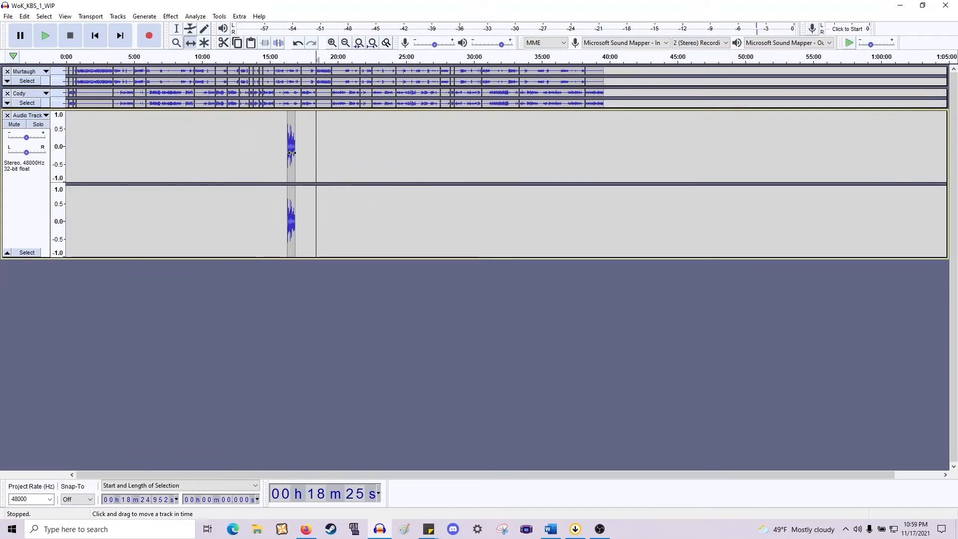
{"action": "left_click_drag", "start_coordinate": [290, 151], "coordinate": [72, 164]}
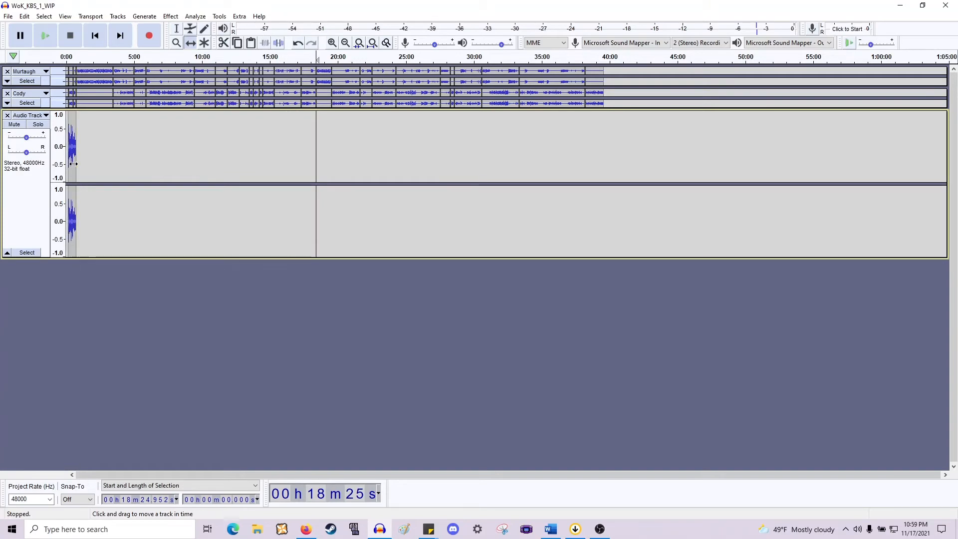
{"action": "scroll", "coordinate": [75, 163], "scroll_direction": "up", "scroll_amount": 6}
{"action": "scroll", "coordinate": [202, 130], "scroll_direction": "left", "scroll_amount": 6}
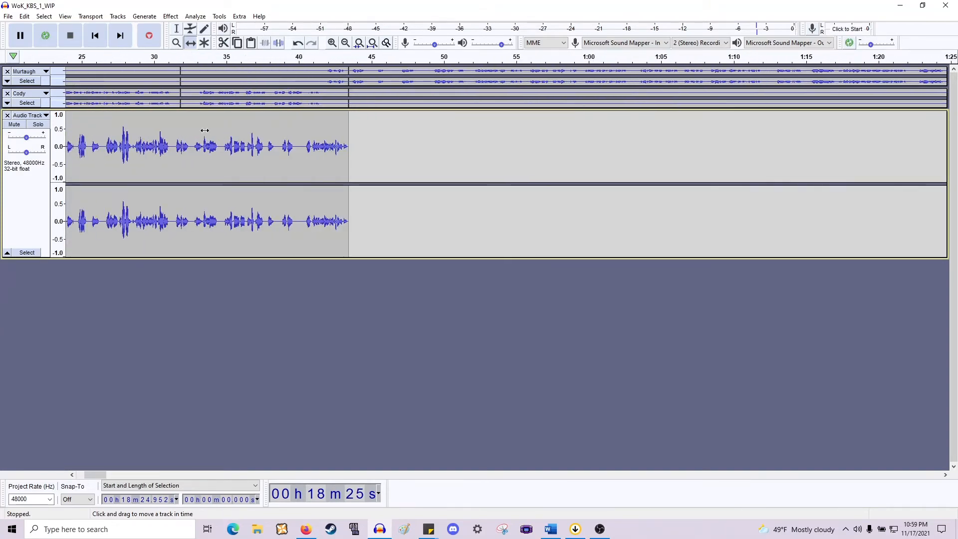
{"action": "left_click_drag", "start_coordinate": [334, 134], "coordinate": [605, 167]}
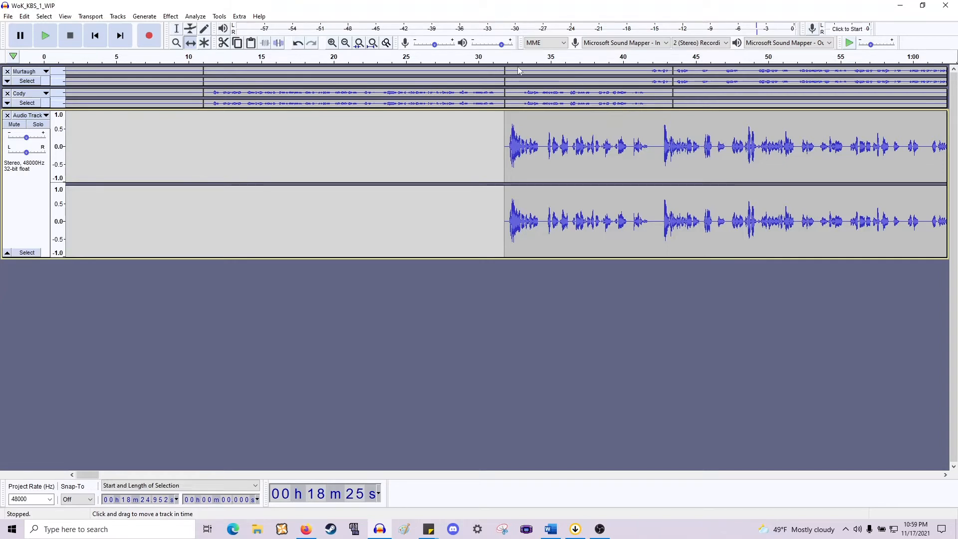
Mute the third track, expand the second track, and listen to its speech from about 32.9 seconds.
{"action": "left_click", "coordinate": [13, 125]}
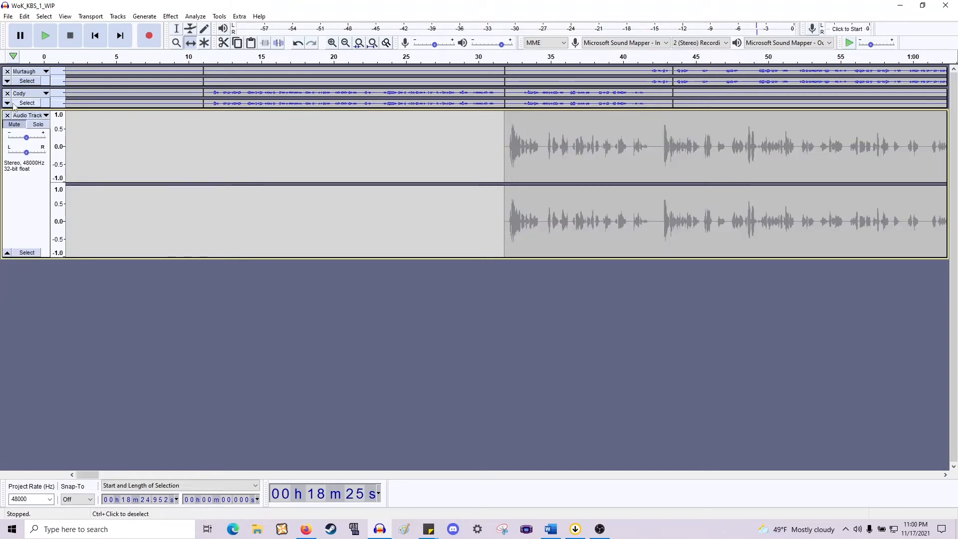
{"action": "left_click", "coordinate": [7, 103]}
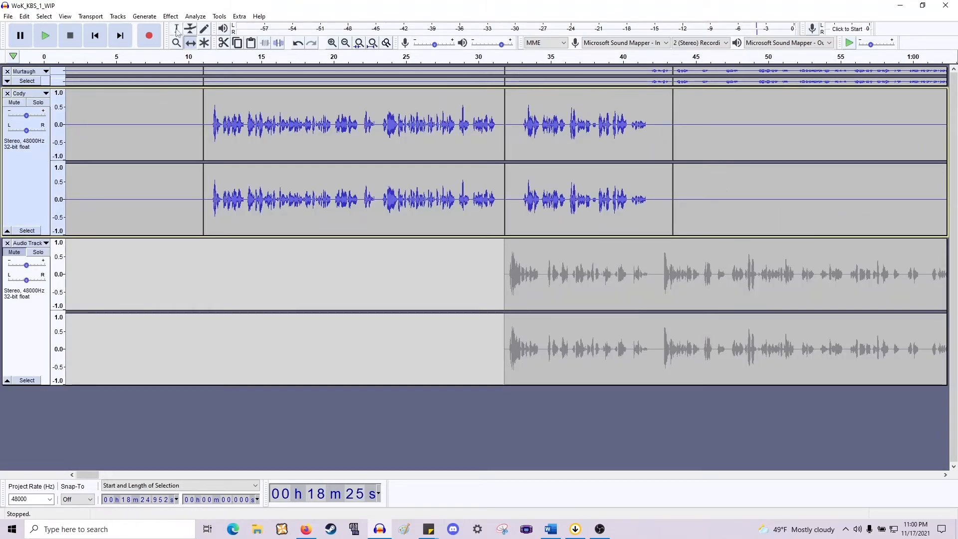
{"action": "key", "text": "space"}
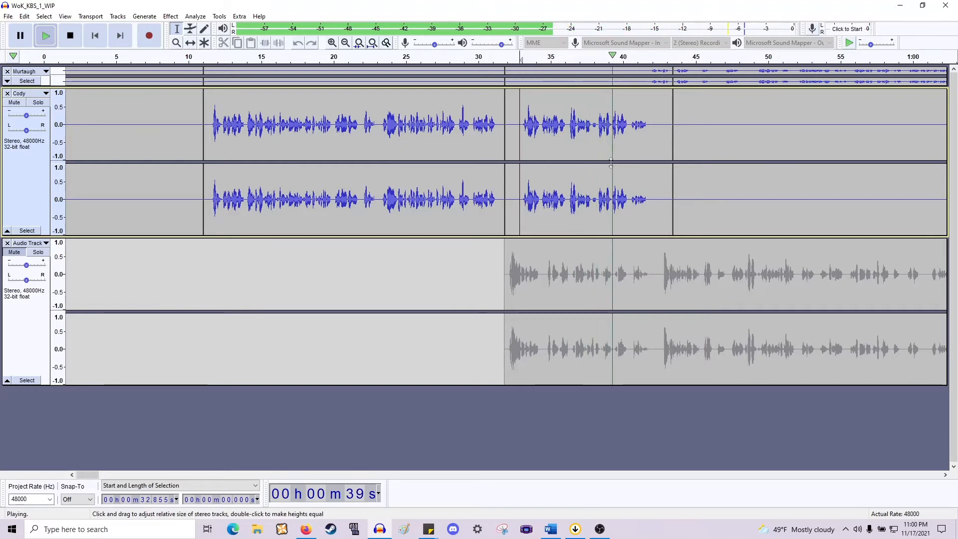
{"action": "key", "text": "space"}
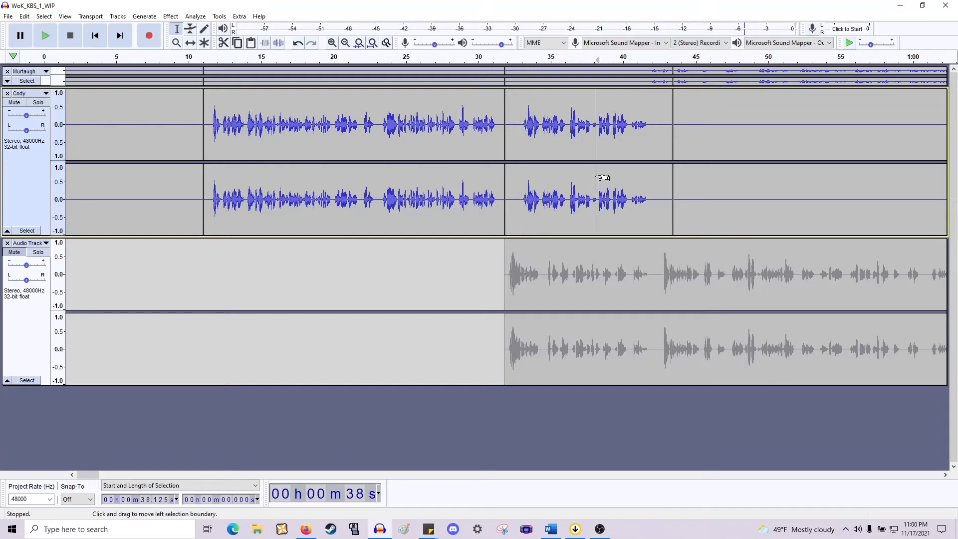
{"action": "key", "text": "space"}
{"action": "key", "text": "space"}
Locate the short pause at about 36.8 seconds in the second track and split the clip there.
{"action": "scroll", "coordinate": [587, 184], "scroll_direction": "up", "scroll_amount": 1, "text": "ctrl"}
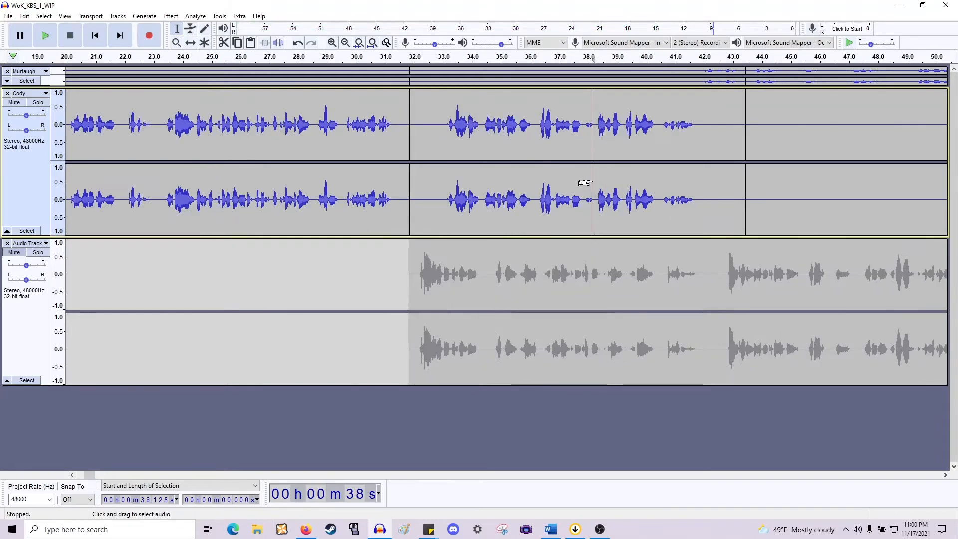
{"action": "left_click", "coordinate": [560, 190]}
{"action": "key", "text": "space"}
{"action": "key", "text": "space"}
{"action": "scroll", "coordinate": [551, 197], "scroll_direction": "up", "scroll_amount": 2, "text": "ctrl"}
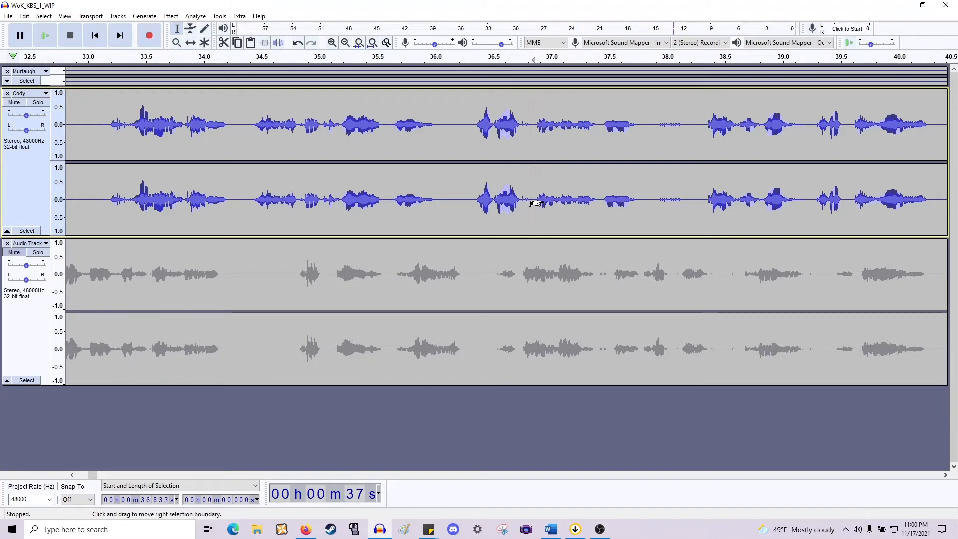
{"action": "scroll", "coordinate": [534, 203], "scroll_direction": "down", "scroll_amount": 2, "text": "ctrl"}
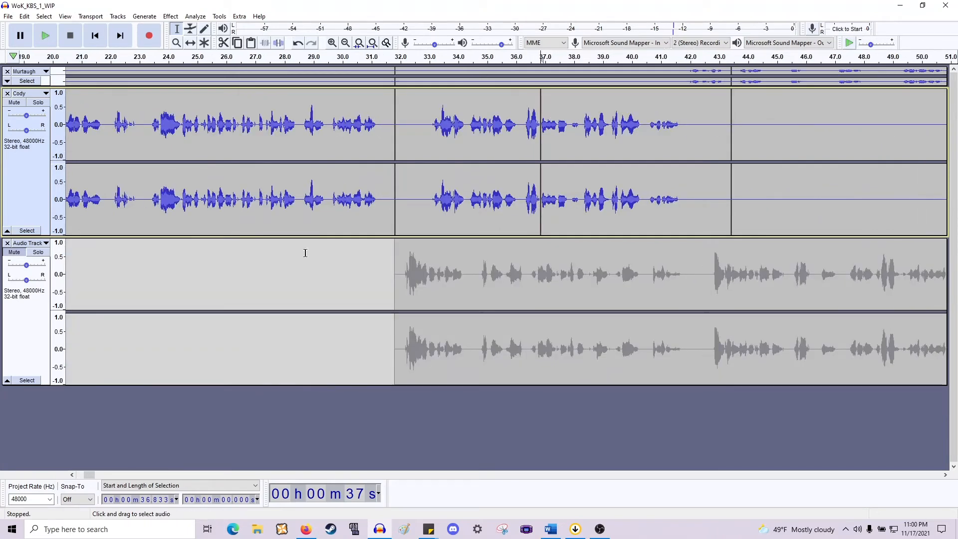
Solo the third track and listen to its clip from about 32.1 seconds through to its end.
{"action": "left_click", "coordinate": [39, 253]}
{"action": "left_click", "coordinate": [403, 283]}
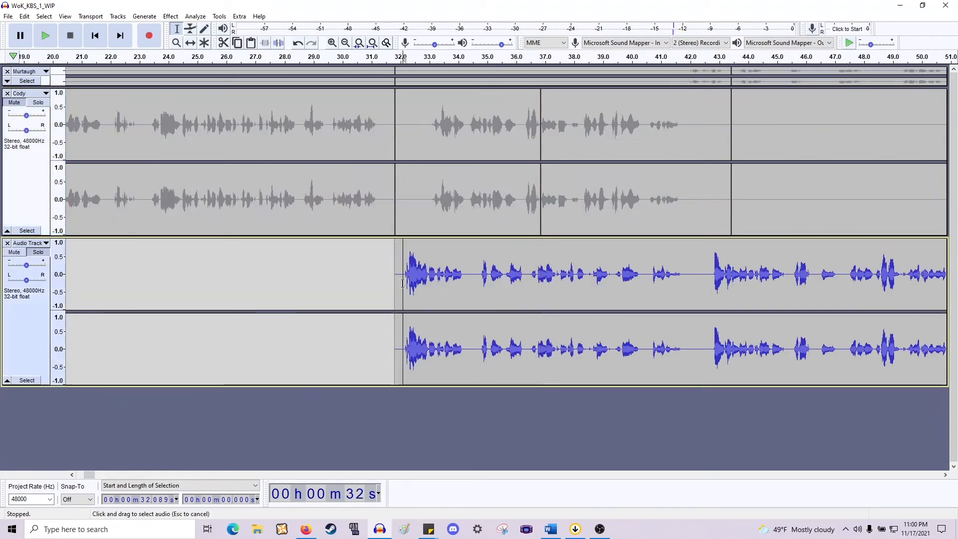
{"action": "key", "text": "space"}
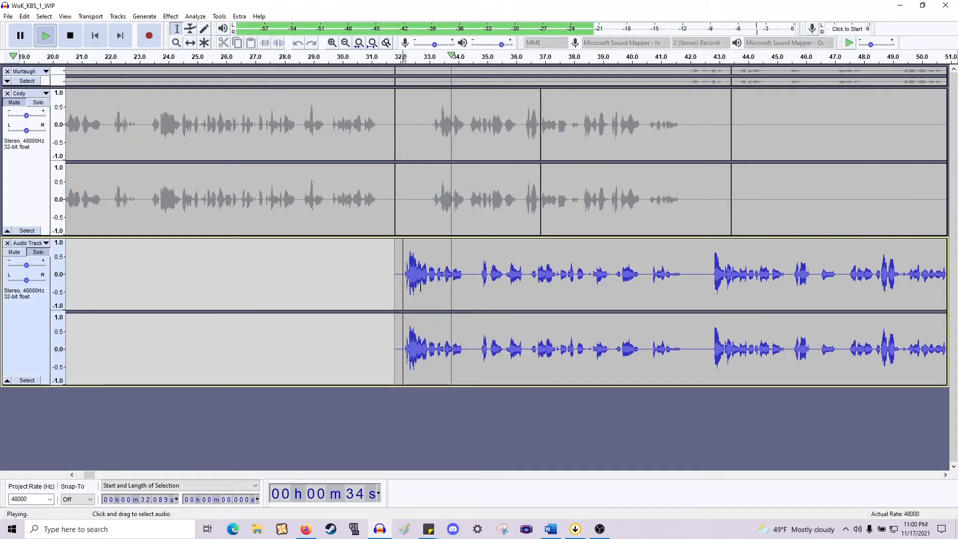
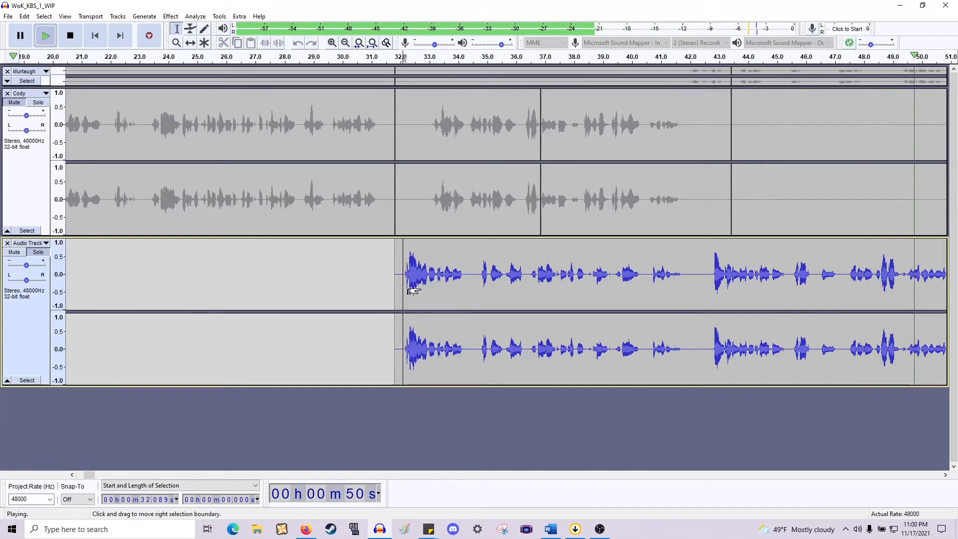
{"action": "scroll", "coordinate": [473, 272], "scroll_direction": "right", "scroll_amount": 1}
{"action": "scroll", "coordinate": [473, 272], "scroll_direction": "right", "scroll_amount": 10}
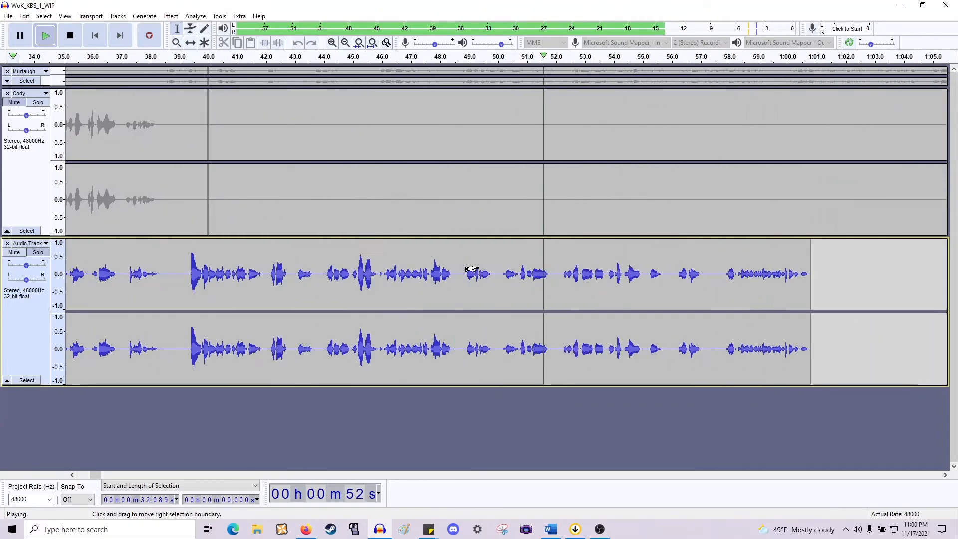
{"action": "scroll", "coordinate": [471, 269], "scroll_direction": "right", "scroll_amount": 1}
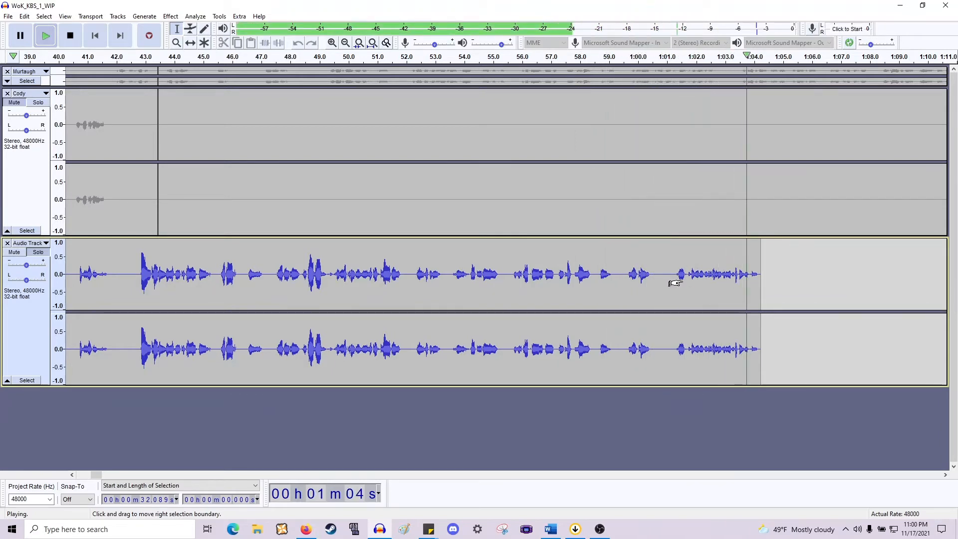
{"action": "key", "text": "space"}
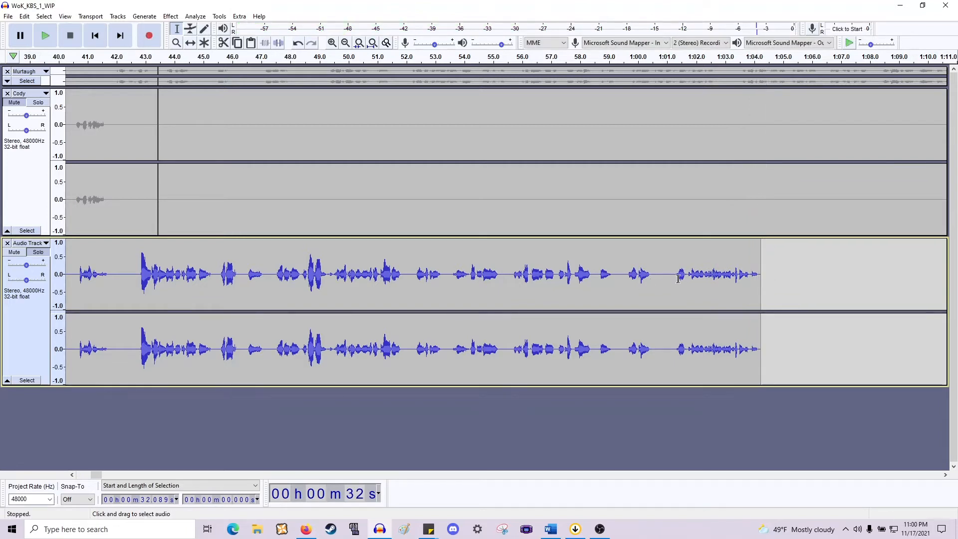
Delete about 0.7 seconds of pause starting at 1:00.46 from the second and third tracks.
{"action": "left_click_drag", "start_coordinate": [671, 181], "coordinate": [651, 182]}
{"action": "key", "text": "Delete"}
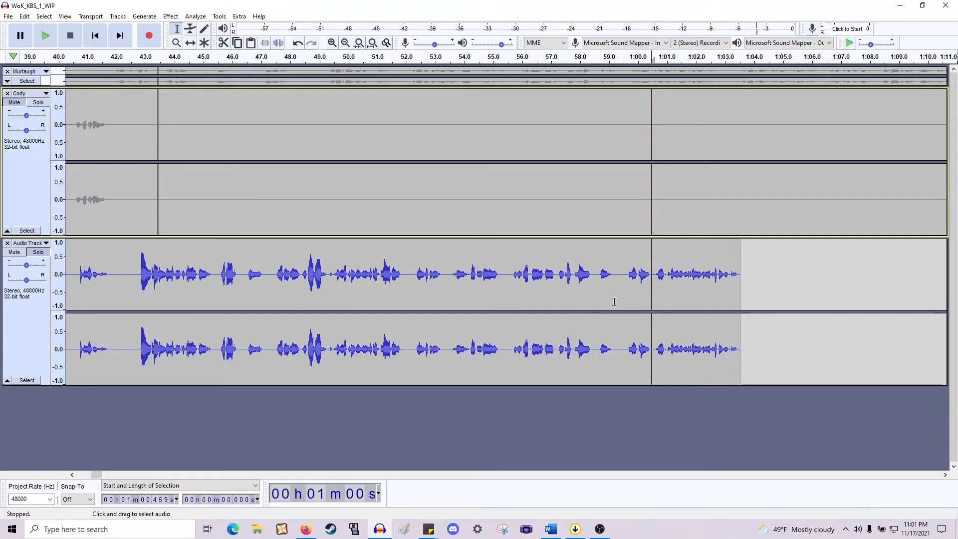
Move the second track's clip between 31.8 and 43.4 seconds into the third track, starting at about 1:24.
{"action": "scroll", "coordinate": [349, 230], "scroll_direction": "left", "scroll_amount": 6}
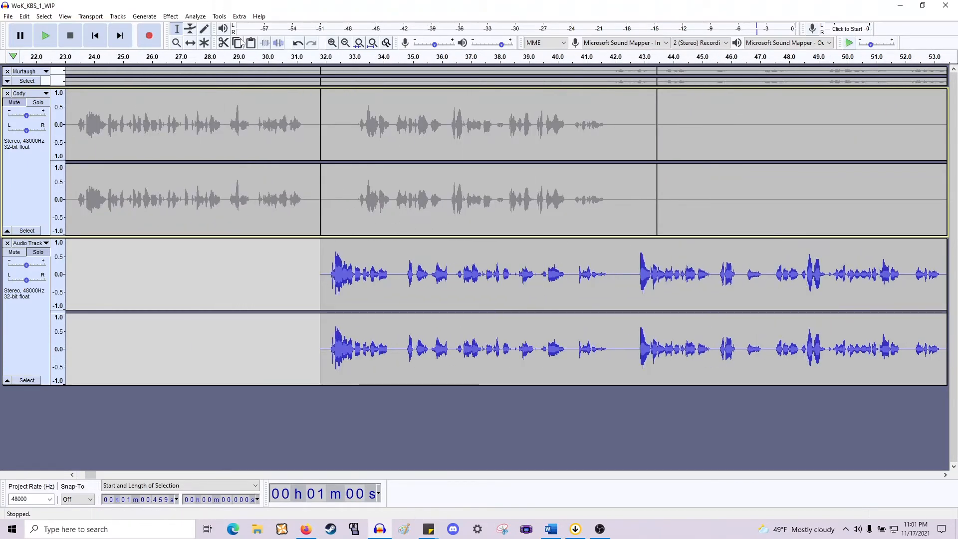
{"action": "left_click", "coordinate": [190, 43]}
{"action": "scroll", "coordinate": [462, 182], "scroll_direction": "down", "scroll_amount": 2}
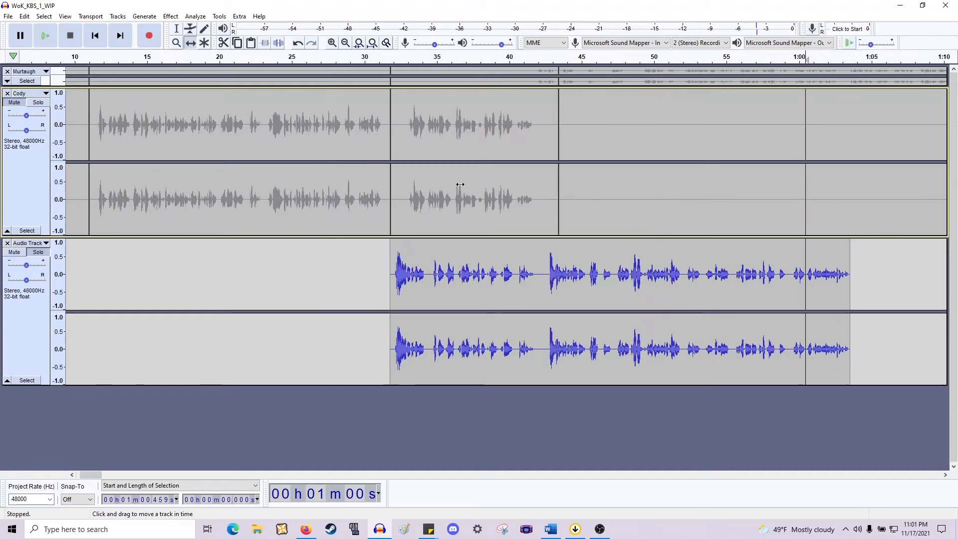
{"action": "left_click_drag", "start_coordinate": [339, 232], "coordinate": [720, 305]}
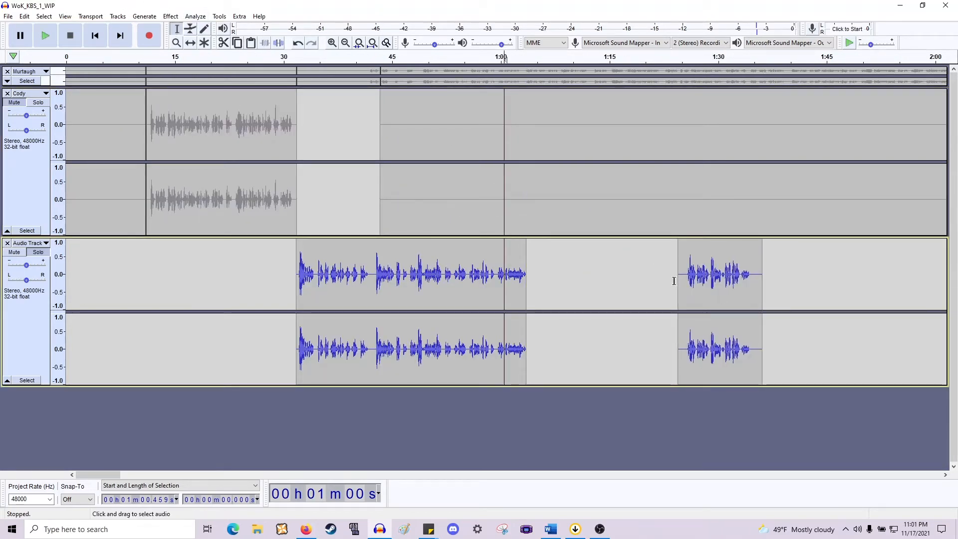
Delete the third track's separate clip of about 12 seconds that starts at about 1:24.5.
{"action": "left_click_drag", "start_coordinate": [679, 281], "coordinate": [769, 283]}
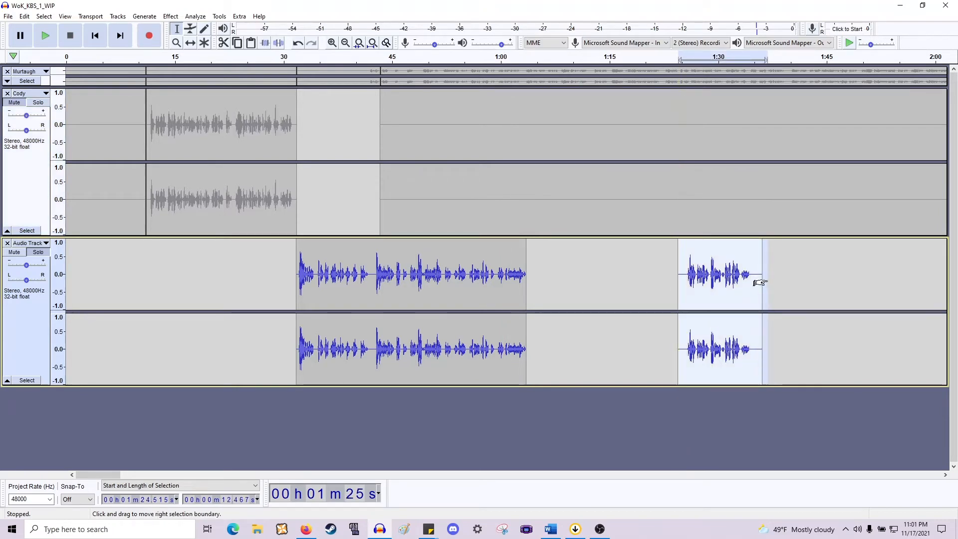
{"action": "key", "text": "Delete"}
Expand and solo the first track, and listen to its speech from about 41.8 seconds.
{"action": "scroll", "coordinate": [481, 202], "scroll_direction": "up", "scroll_amount": 2, "text": "ctrl"}
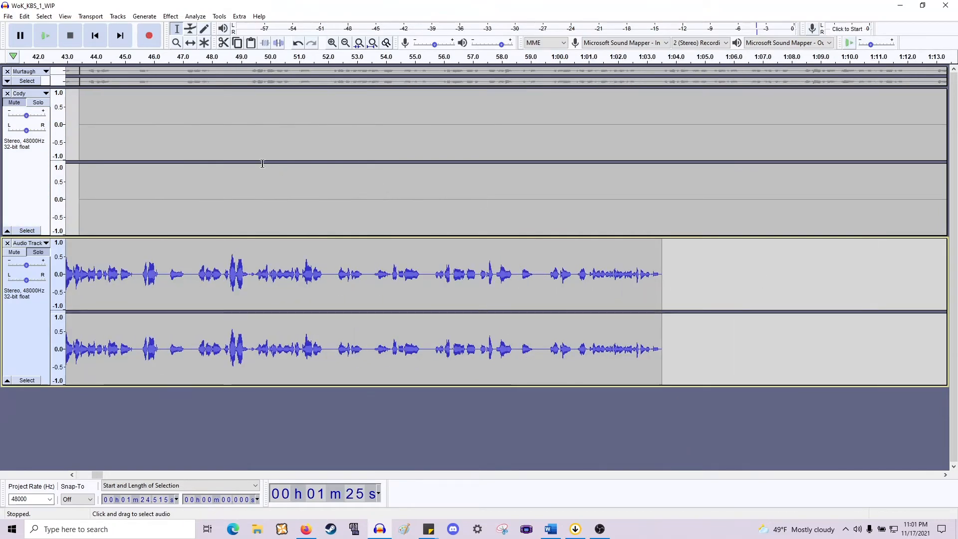
{"action": "scroll", "coordinate": [195, 147], "scroll_direction": "down", "scroll_amount": 1, "text": "ctrl"}
{"action": "scroll", "coordinate": [149, 115], "scroll_direction": "left", "scroll_amount": 5}
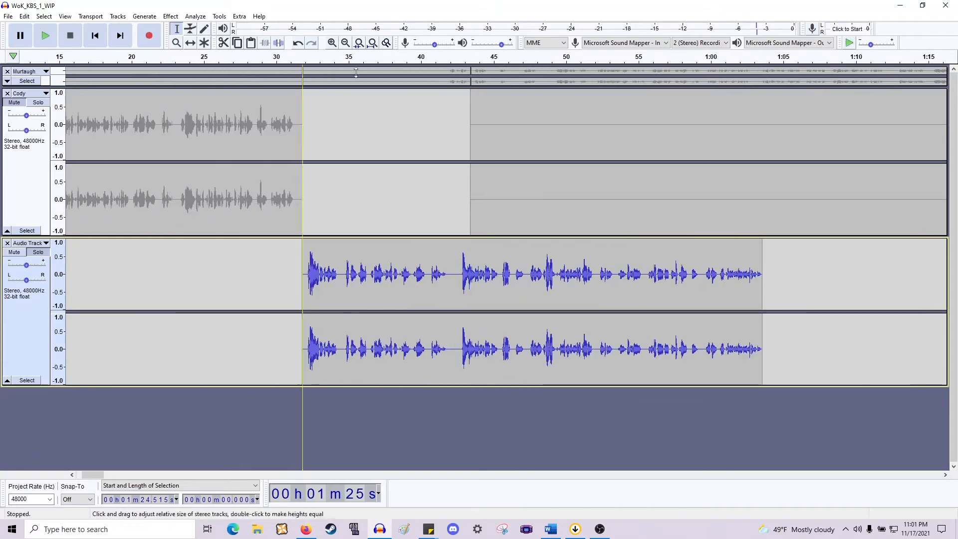
{"action": "left_click", "coordinate": [447, 77]}
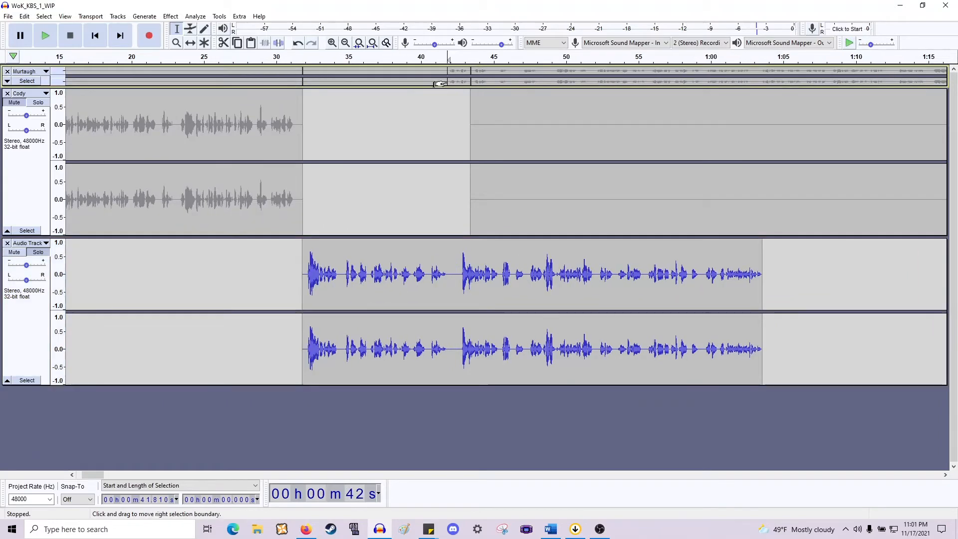
{"action": "left_click", "coordinate": [7, 82]}
{"action": "left_click", "coordinate": [14, 81]}
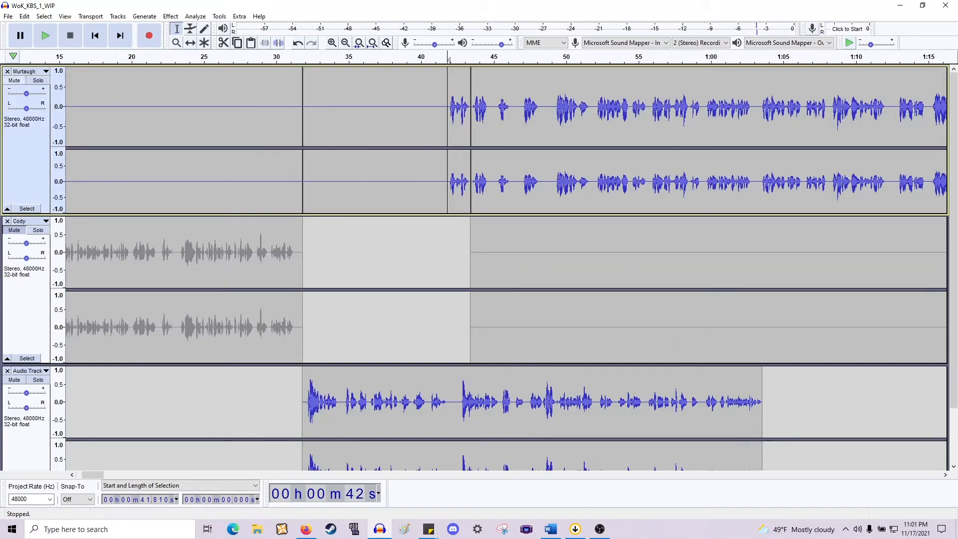
{"action": "left_click", "coordinate": [35, 81]}
{"action": "key", "text": "space"}
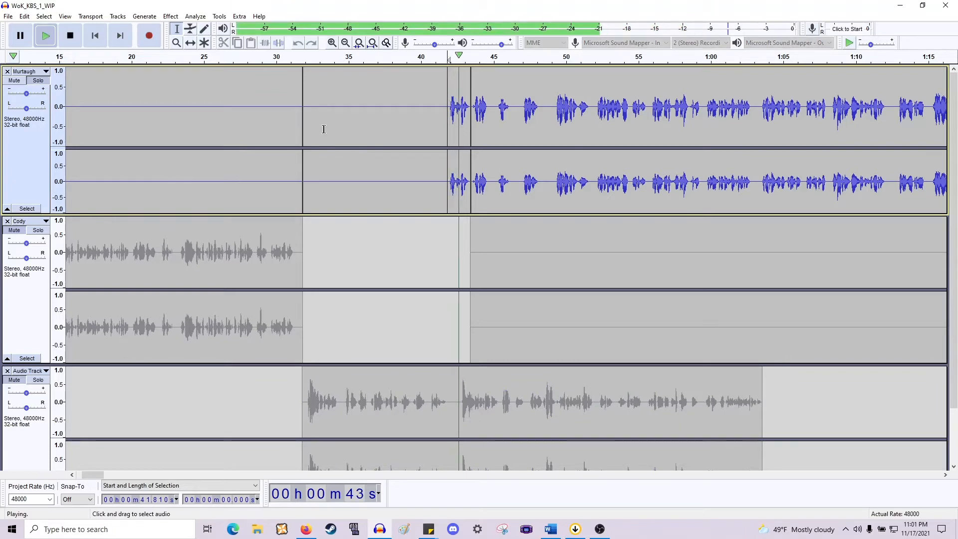
{"action": "key", "text": "space"}
Silence about 0.28 seconds of the first track from about 41.84 seconds, just before the first word.
{"action": "scroll", "coordinate": [449, 160], "scroll_direction": "up", "scroll_amount": 3}
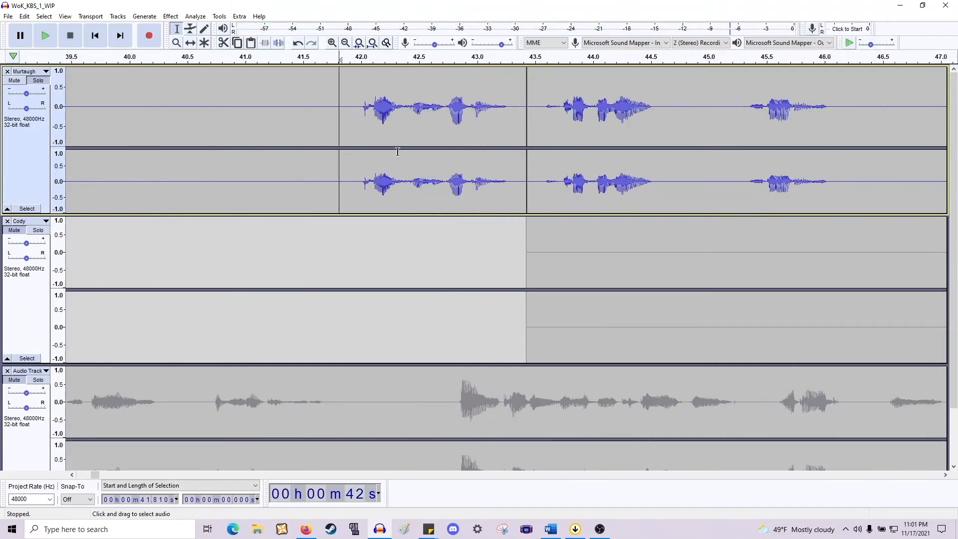
{"action": "left_click", "coordinate": [394, 166]}
{"action": "key", "text": "space"}
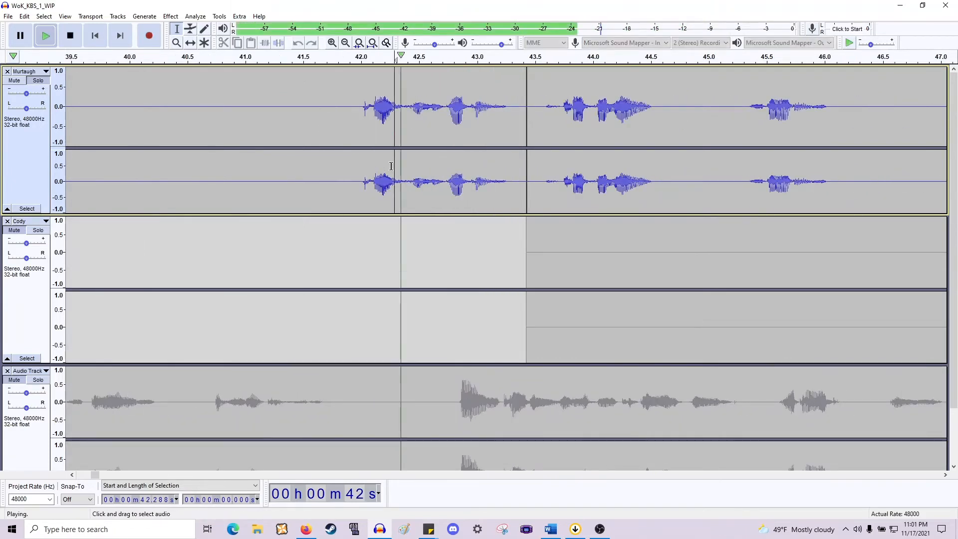
{"action": "key", "text": "space"}
{"action": "left_click_drag", "start_coordinate": [375, 174], "coordinate": [341, 175]}
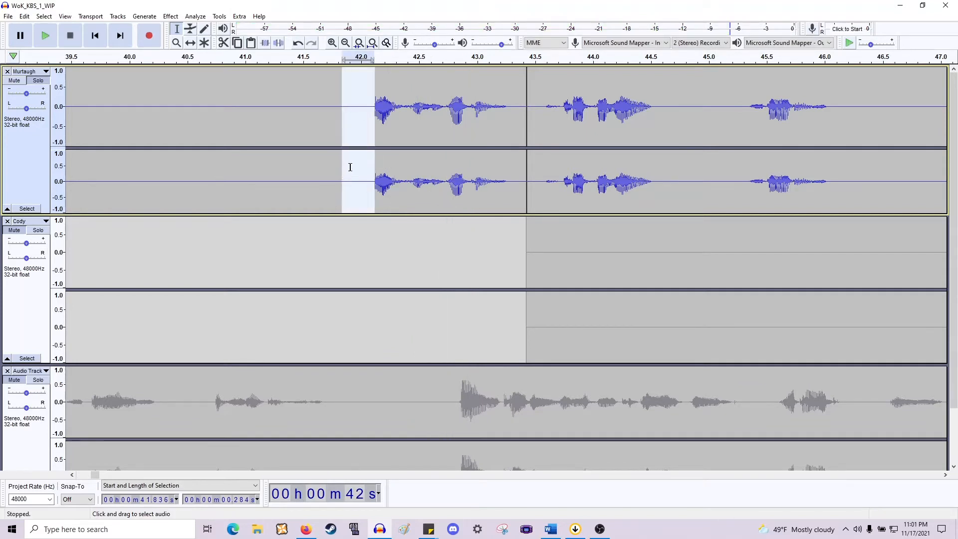
{"action": "left_click", "coordinate": [350, 167]}
Apply a Fade In to the very start of the first track's speech at about 42.1 seconds and listen to it.
{"action": "left_click_drag", "start_coordinate": [378, 180], "coordinate": [372, 180]}
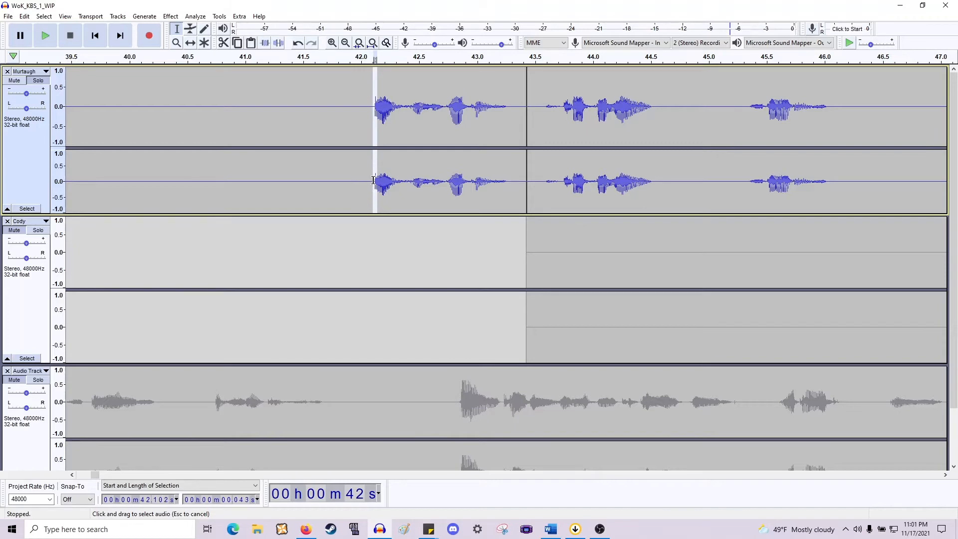
{"action": "left_click", "coordinate": [167, 17]}
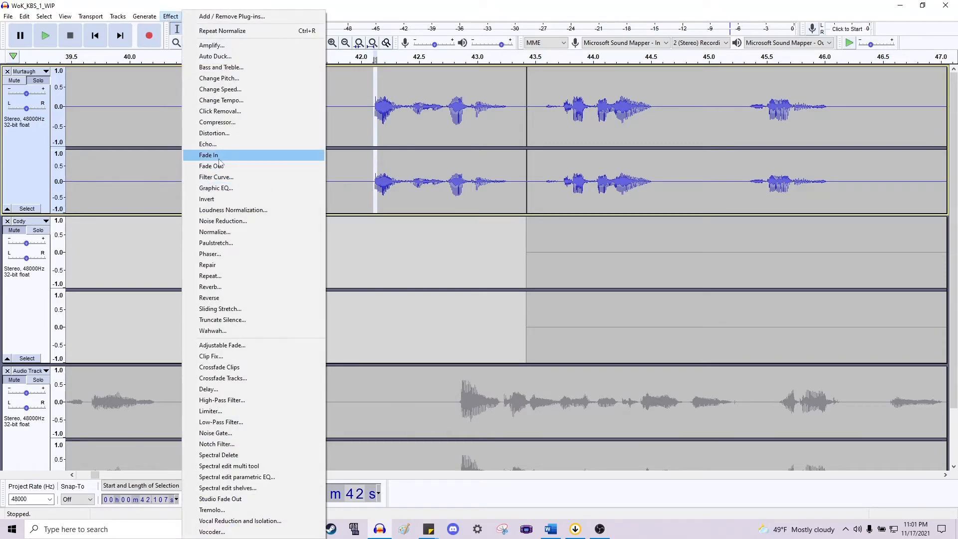
{"action": "left_click", "coordinate": [222, 156]}
{"action": "key", "text": "space"}
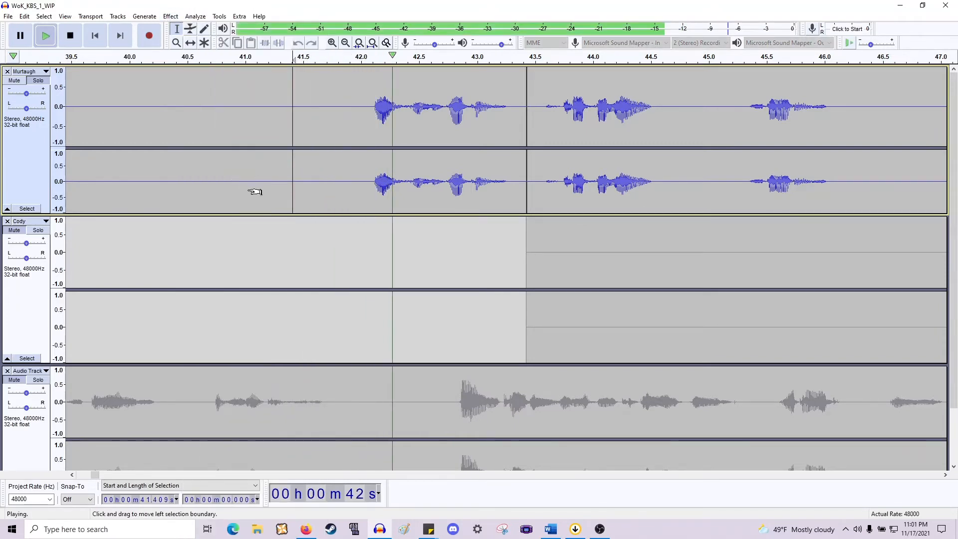
{"action": "scroll", "coordinate": [252, 190], "scroll_direction": "down", "scroll_amount": 1}
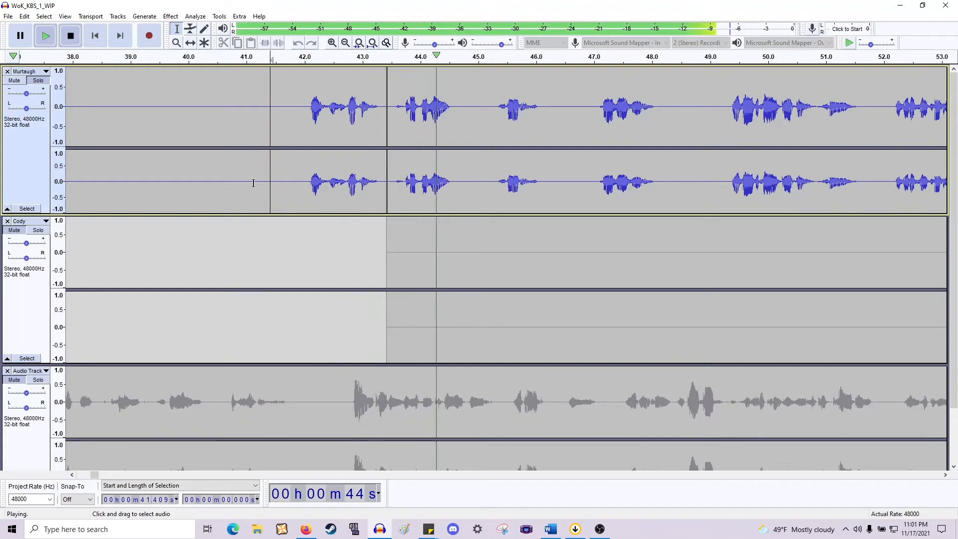
{"action": "key", "text": "space"}
Apply a Fade Out to 0.25 seconds of the first track from about 43.015 seconds and play the passage back.
{"action": "scroll", "coordinate": [349, 148], "scroll_direction": "up", "scroll_amount": 1}
{"action": "left_click", "coordinate": [357, 181]}
{"action": "key", "text": "space"}
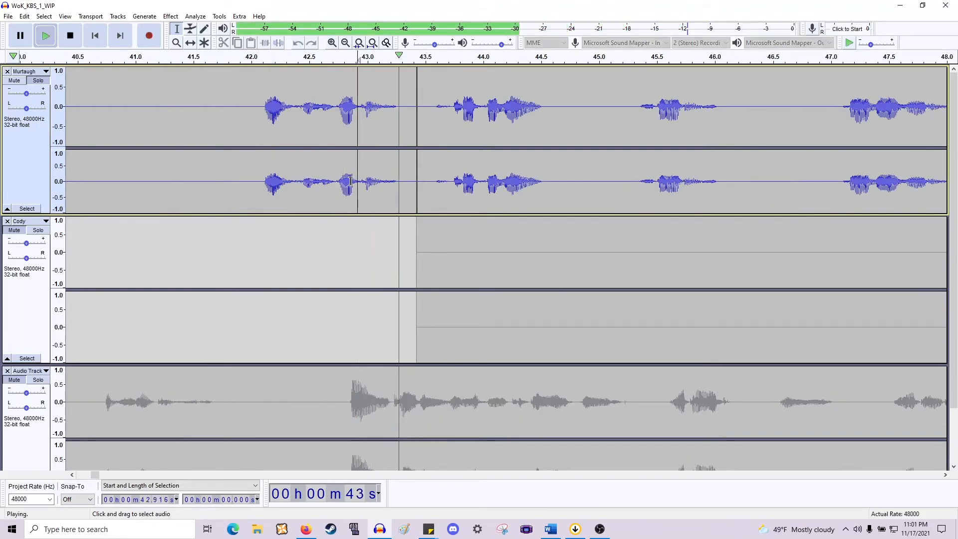
{"action": "key", "text": "space"}
{"action": "left_click_drag", "start_coordinate": [397, 182], "coordinate": [365, 183]}
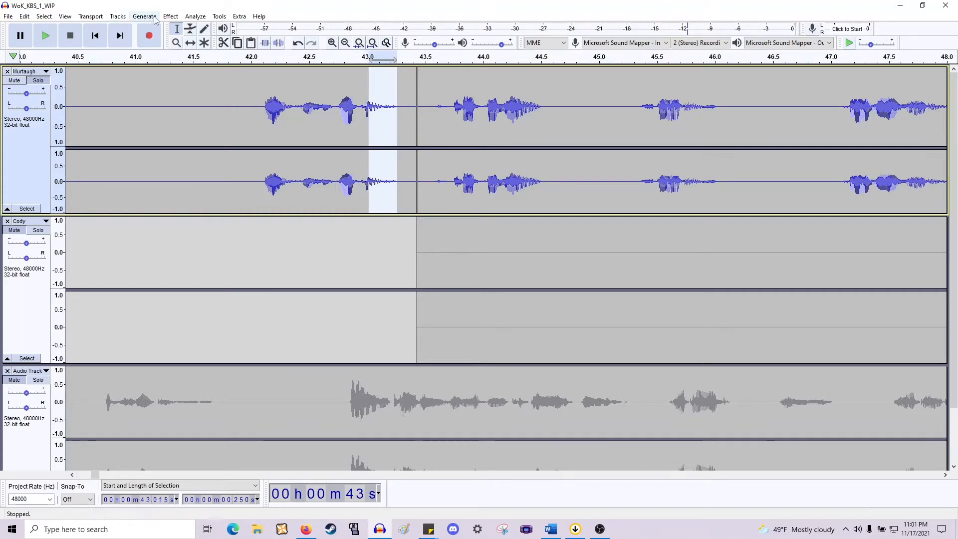
{"action": "left_click", "coordinate": [171, 16]}
{"action": "left_click", "coordinate": [215, 166]}
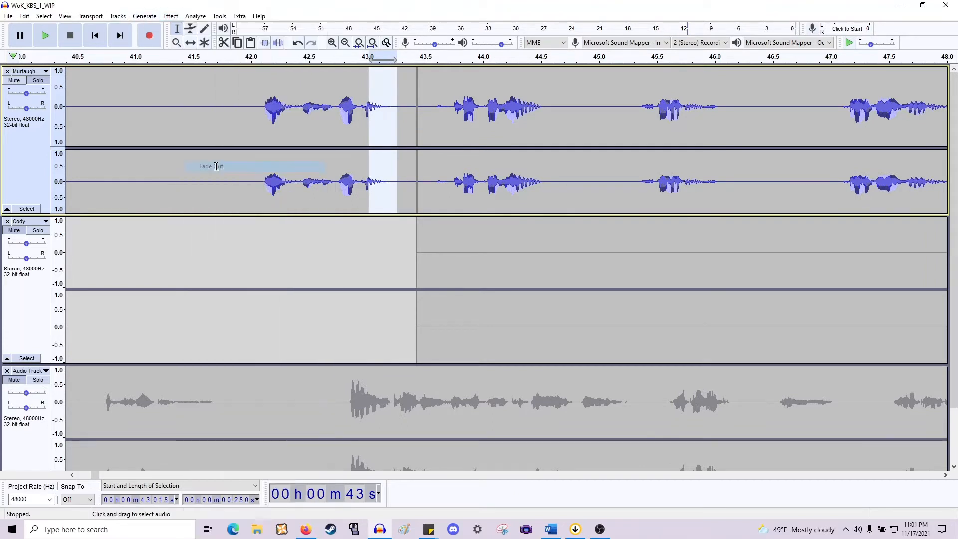
{"action": "left_click", "coordinate": [257, 186]}
{"action": "key", "text": "space"}
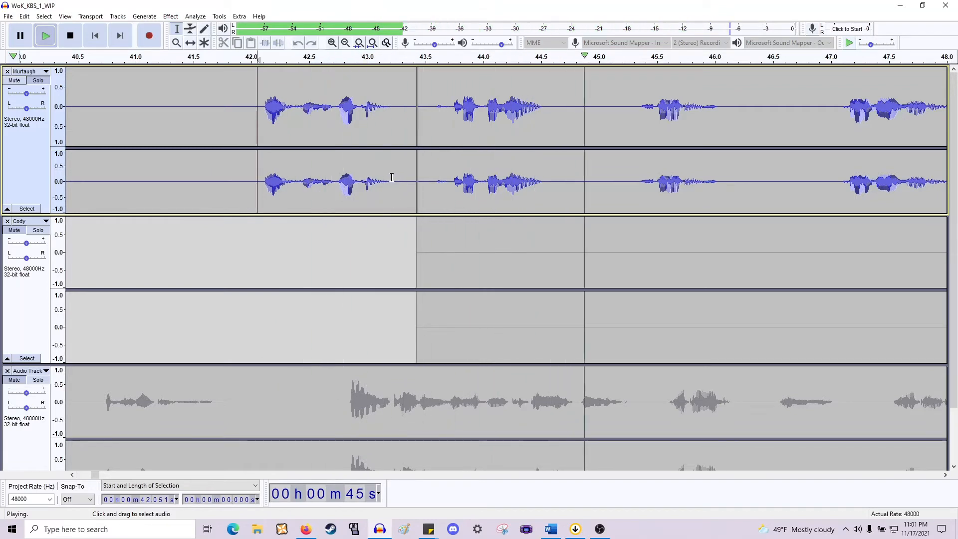
{"action": "key", "text": "space"}
Fade out about 0.2 seconds of the first track from about 43.0 seconds once more and listen to the phrase.
{"action": "left_click_drag", "start_coordinate": [391, 186], "coordinate": [365, 191]}
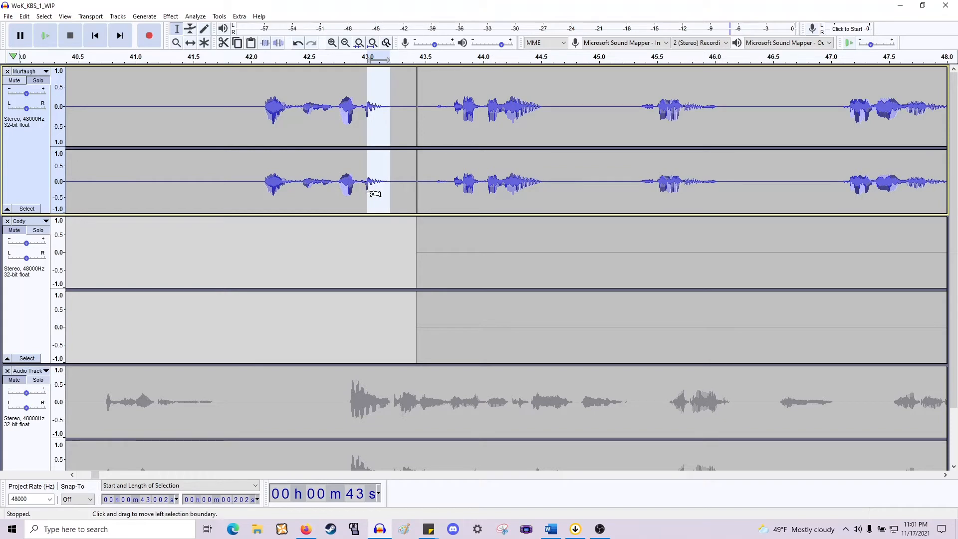
{"action": "left_click", "coordinate": [243, 175]}
{"action": "key", "text": "space"}
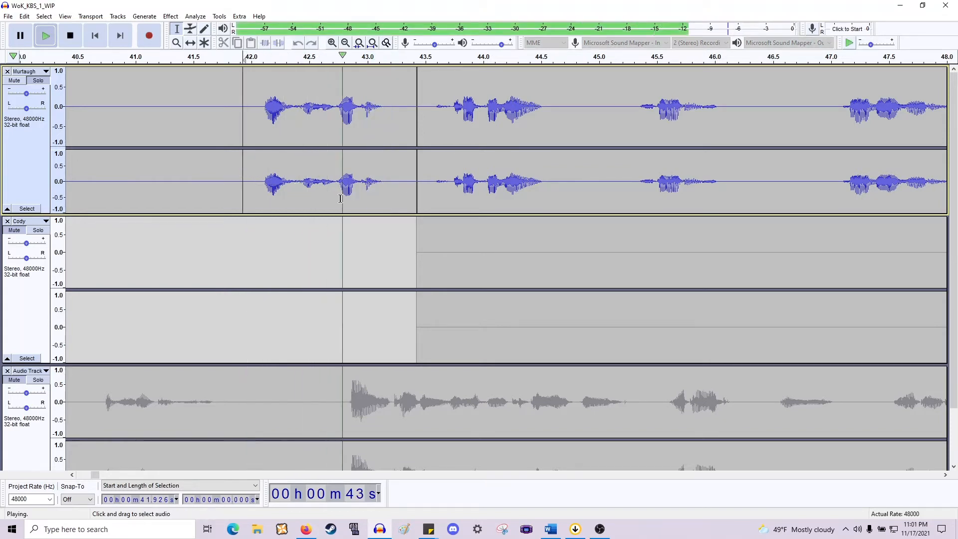
{"action": "scroll", "coordinate": [393, 179], "scroll_direction": "right", "scroll_amount": 4}
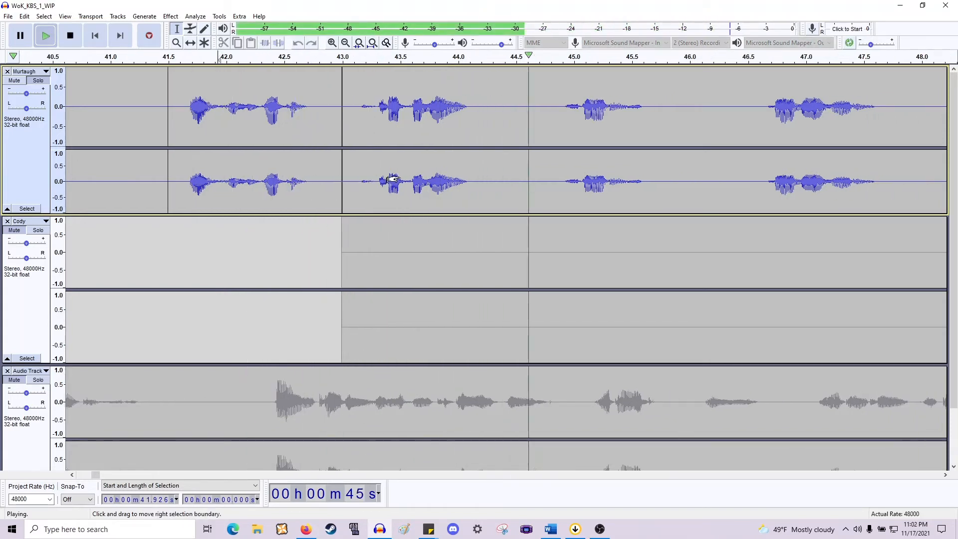
{"action": "scroll", "coordinate": [393, 179], "scroll_direction": "down", "scroll_amount": 1}
{"action": "key", "text": "space"}
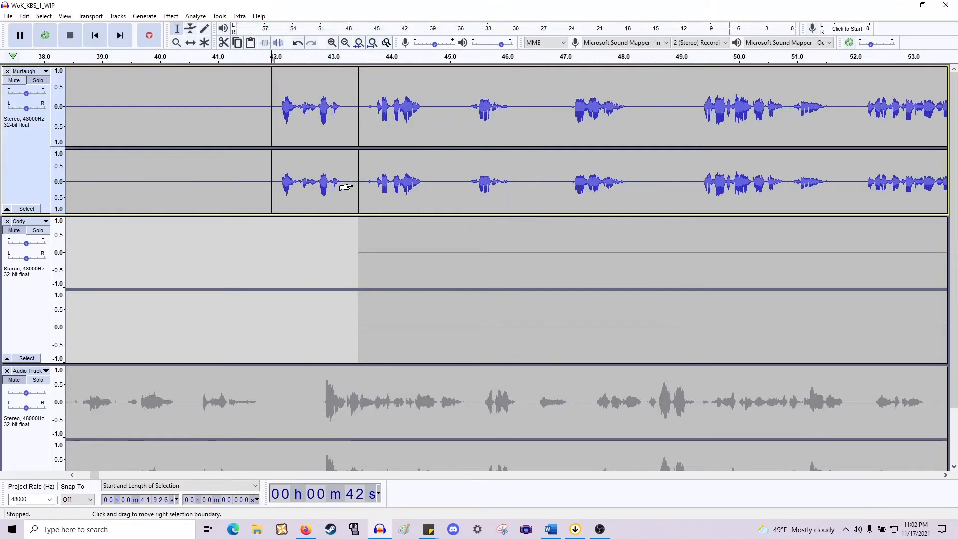
Select the first two tracks from about 43.4 seconds to the end and examine their clips' alignment near the end.
{"action": "scroll", "coordinate": [423, 170], "scroll_direction": "left", "scroll_amount": 6}
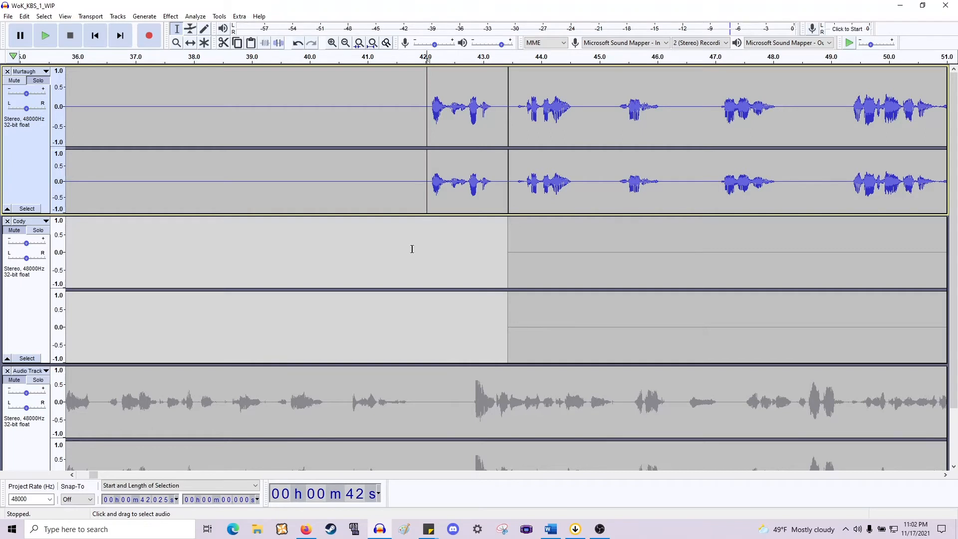
{"action": "scroll", "coordinate": [483, 315], "scroll_direction": "down", "scroll_amount": 1}
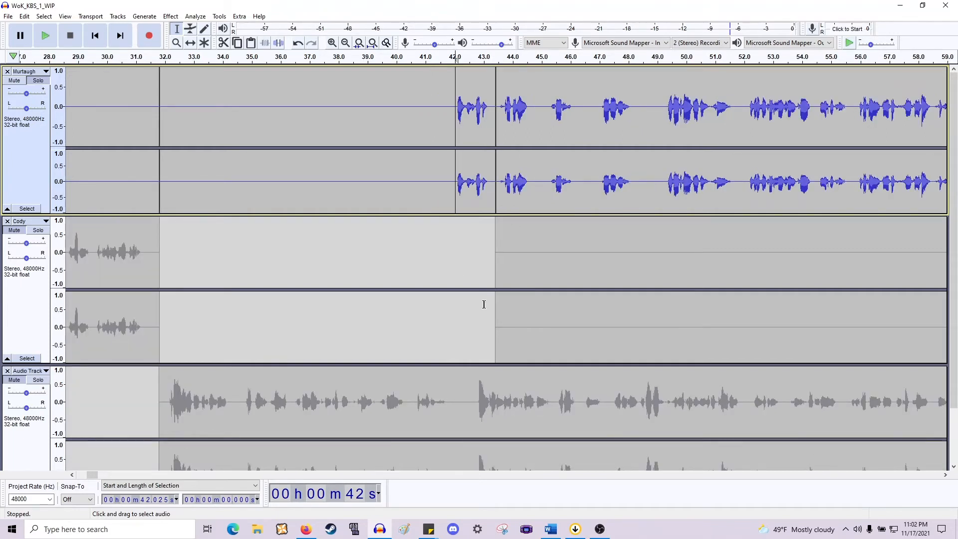
{"action": "left_click", "coordinate": [495, 252]}
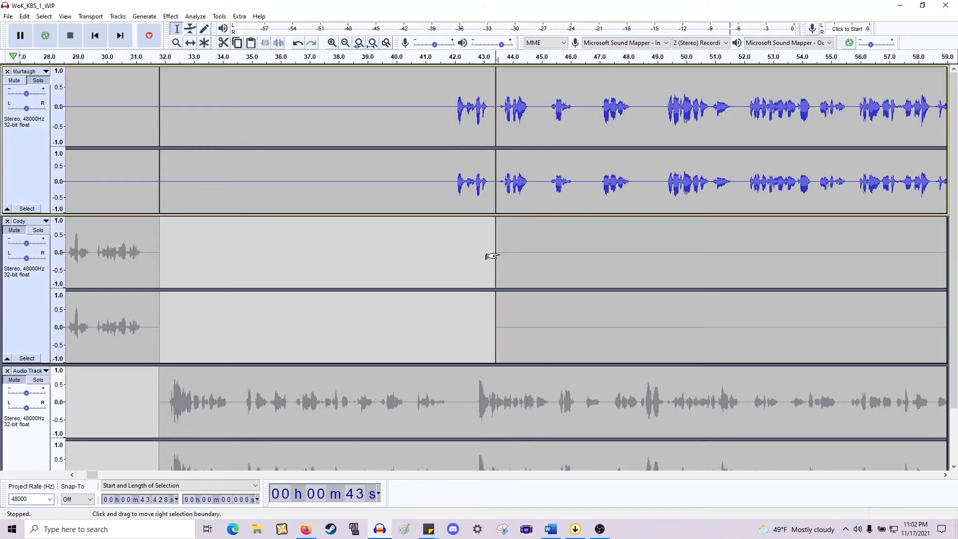
{"action": "key", "text": "shift+End"}
{"action": "scroll", "coordinate": [492, 243], "scroll_direction": "down", "scroll_amount": 5}
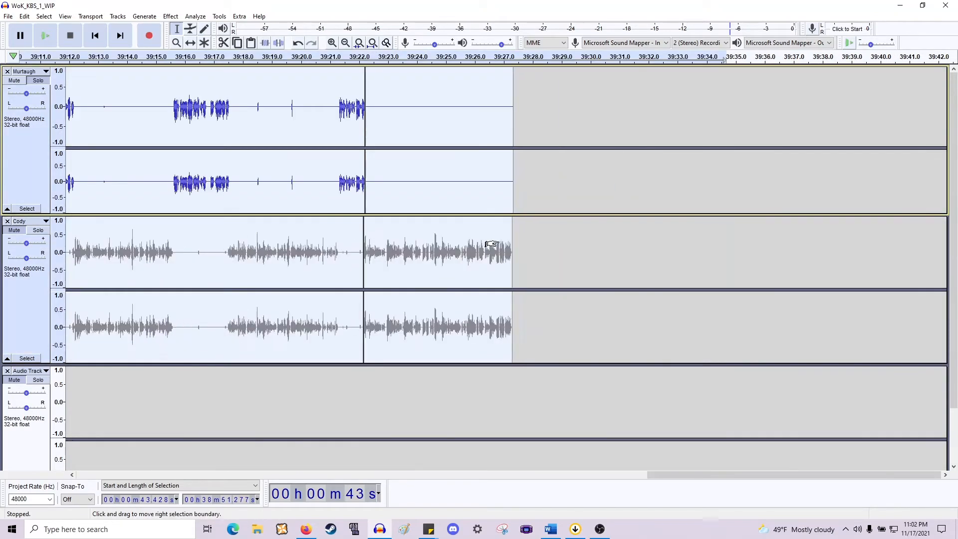
{"action": "scroll", "coordinate": [492, 244], "scroll_direction": "up", "scroll_amount": 5}
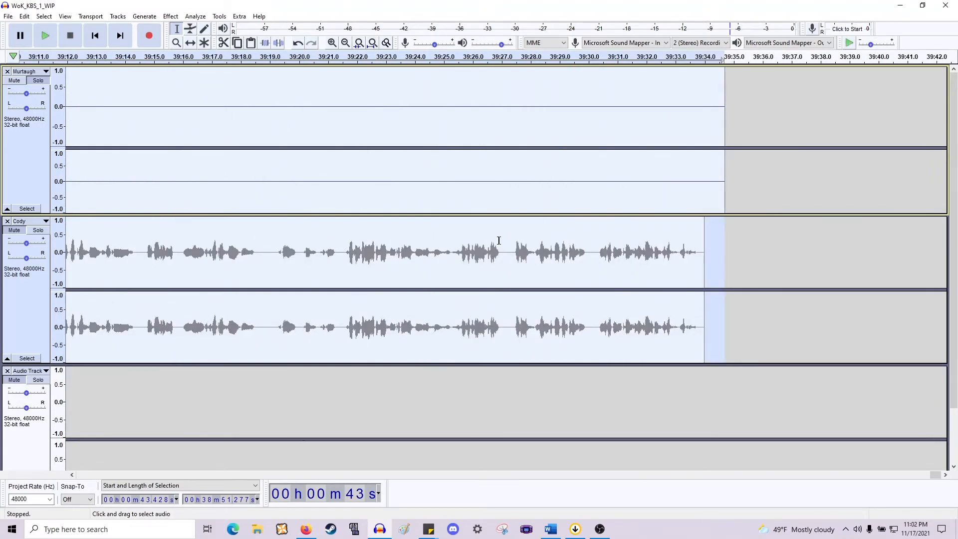
{"action": "scroll", "coordinate": [499, 240], "scroll_direction": "left", "scroll_amount": 10}
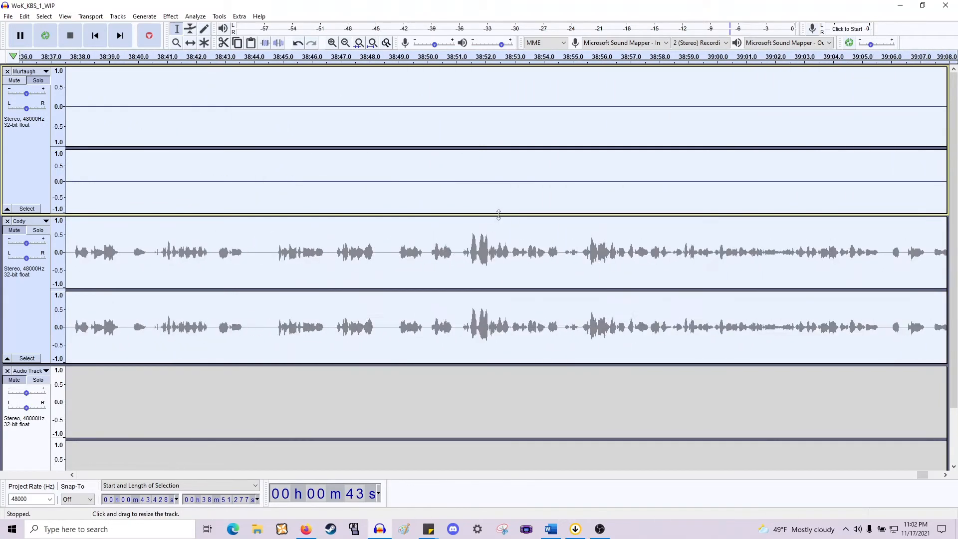
{"action": "scroll", "coordinate": [498, 215], "scroll_direction": "down", "scroll_amount": 3}
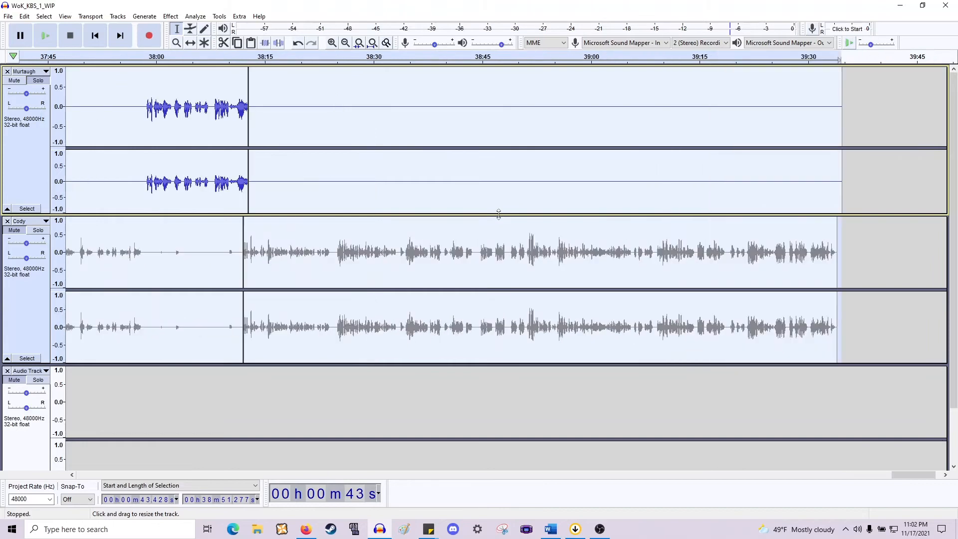
{"action": "scroll", "coordinate": [499, 215], "scroll_direction": "left", "scroll_amount": 10}
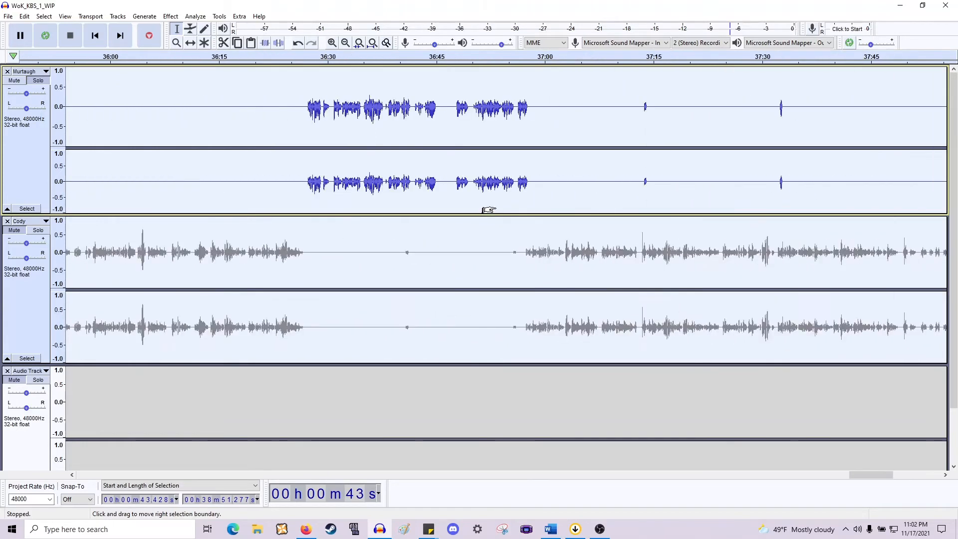
{"action": "scroll", "coordinate": [485, 206], "scroll_direction": "left", "scroll_amount": 5}
{"action": "left_click", "coordinate": [440, 242]}
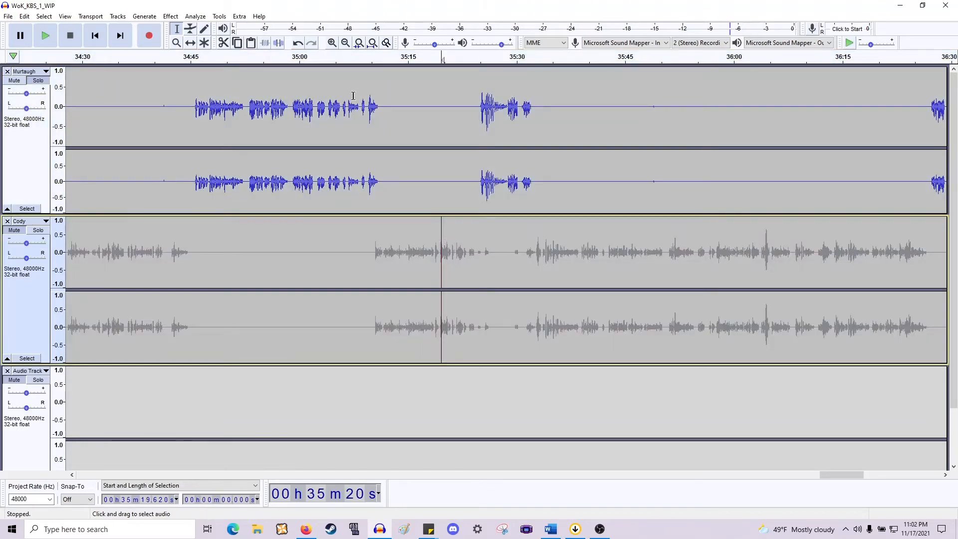
Examine how the clip boundaries of the first two tracks line up from the beginning to about 17 minutes.
{"action": "key", "text": "Home"}
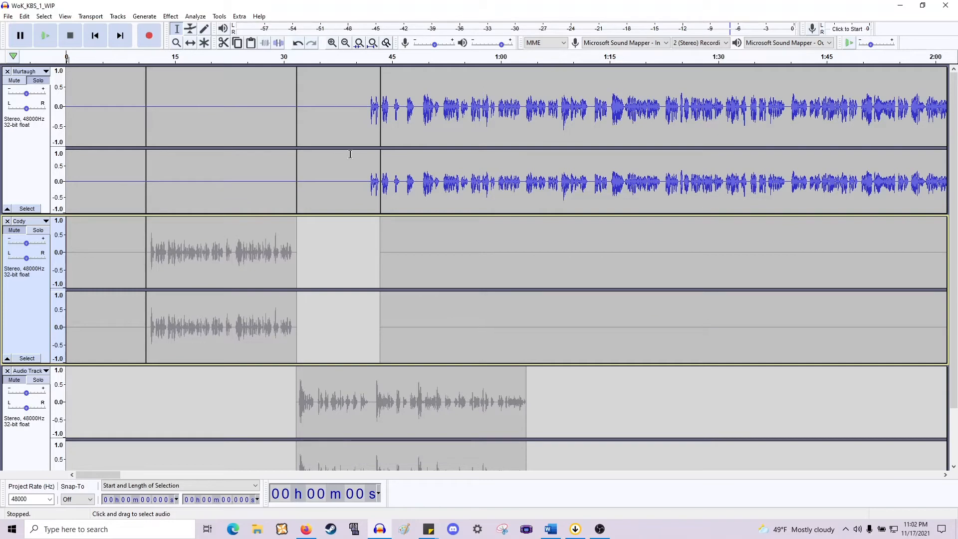
{"action": "scroll", "coordinate": [389, 194], "scroll_direction": "down", "scroll_amount": 1}
{"action": "scroll", "coordinate": [390, 193], "scroll_direction": "right", "scroll_amount": 10}
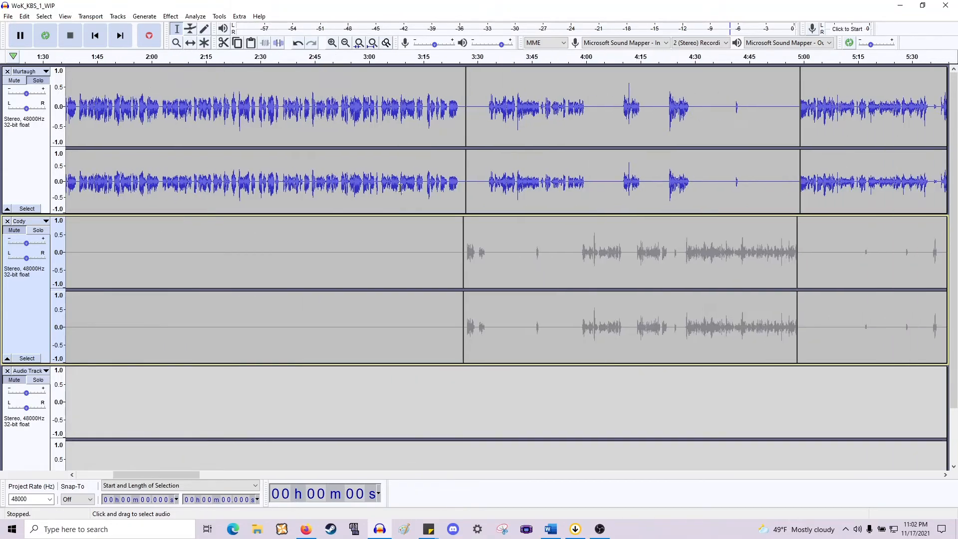
{"action": "scroll", "coordinate": [405, 188], "scroll_direction": "right", "scroll_amount": 11}
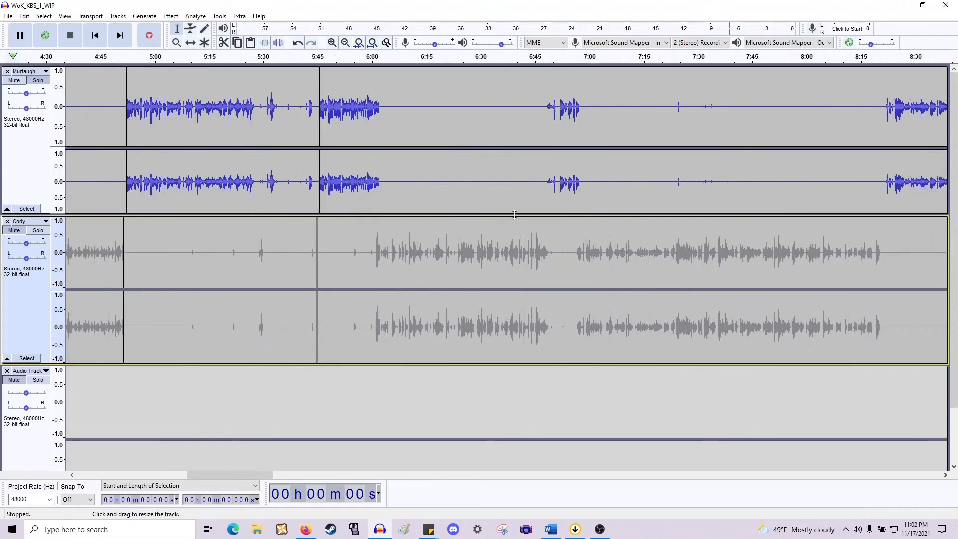
{"action": "scroll", "coordinate": [517, 205], "scroll_direction": "down", "scroll_amount": 2}
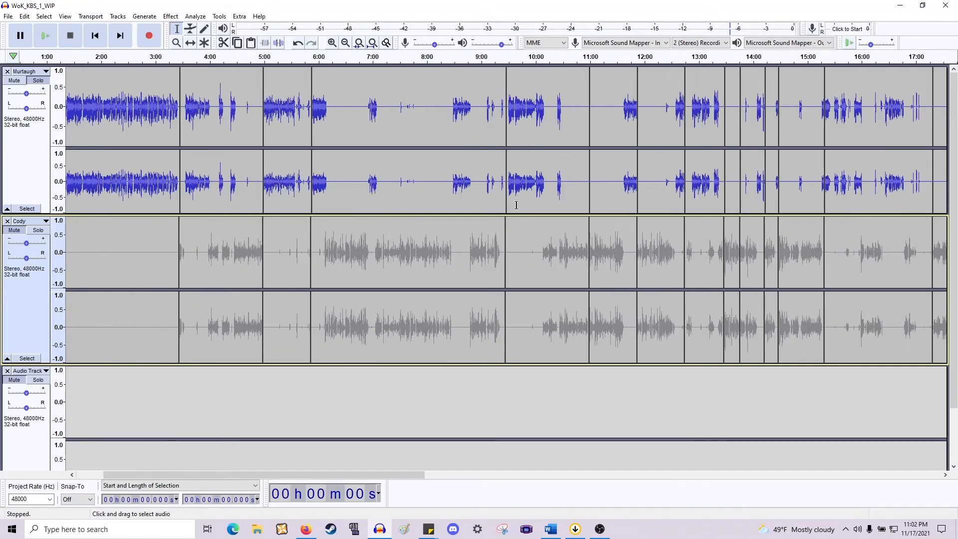
{"action": "left_click", "coordinate": [509, 207]}
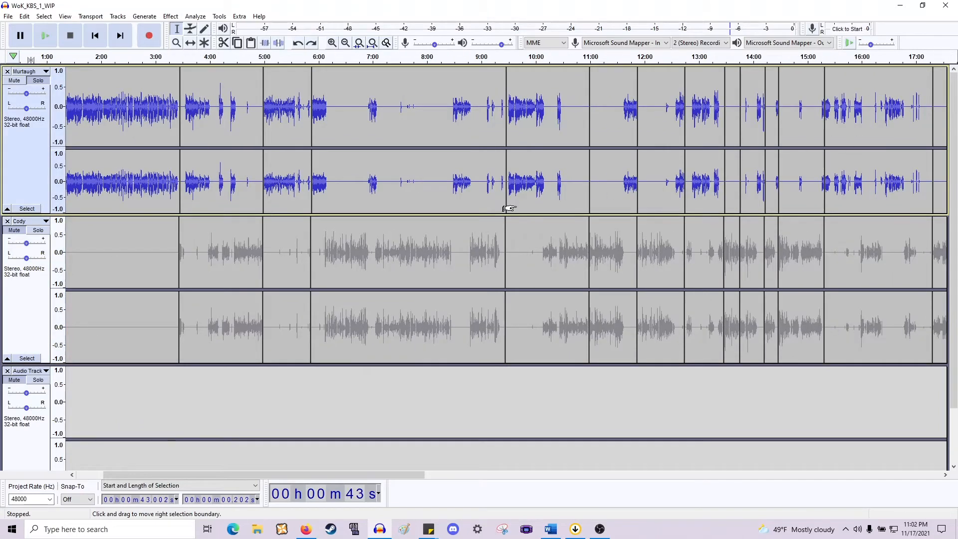
Undo the recent fade, silence and clip edits back to the third track's time-shift, and redo the deletion that followed it.
{"action": "left_click", "coordinate": [25, 17]}
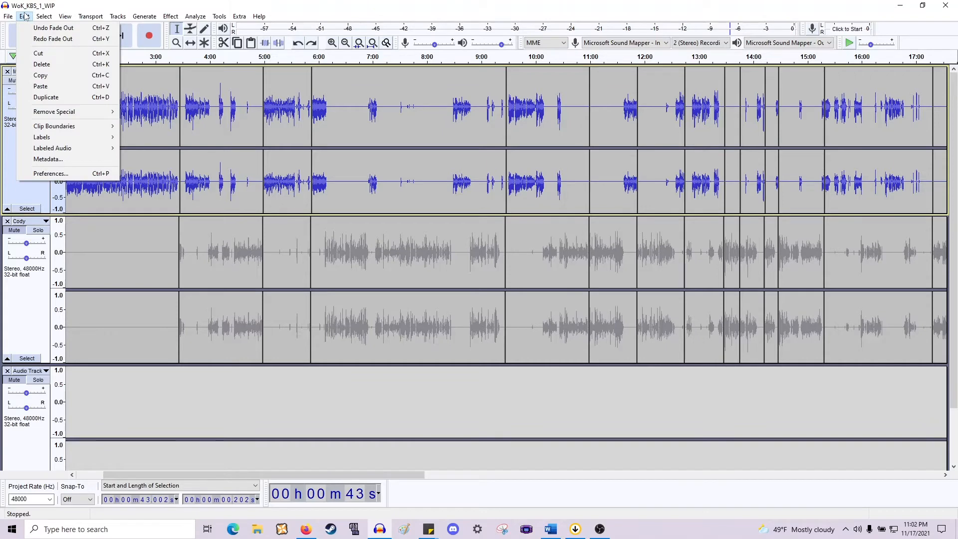
{"action": "left_click", "coordinate": [31, 28]}
{"action": "left_click", "coordinate": [25, 16]}
{"action": "left_click", "coordinate": [32, 28]}
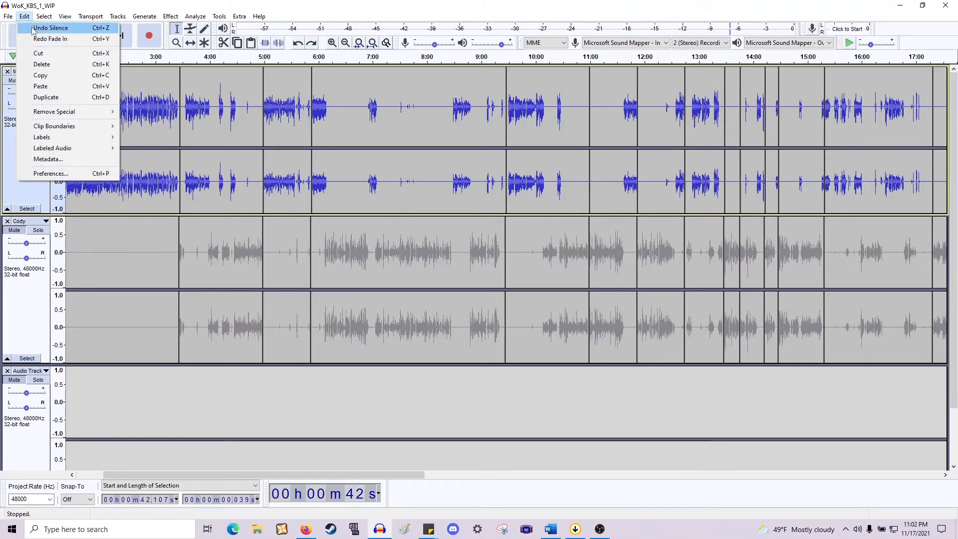
{"action": "left_click", "coordinate": [31, 29]}
{"action": "left_click", "coordinate": [25, 18]}
{"action": "left_click", "coordinate": [32, 29]}
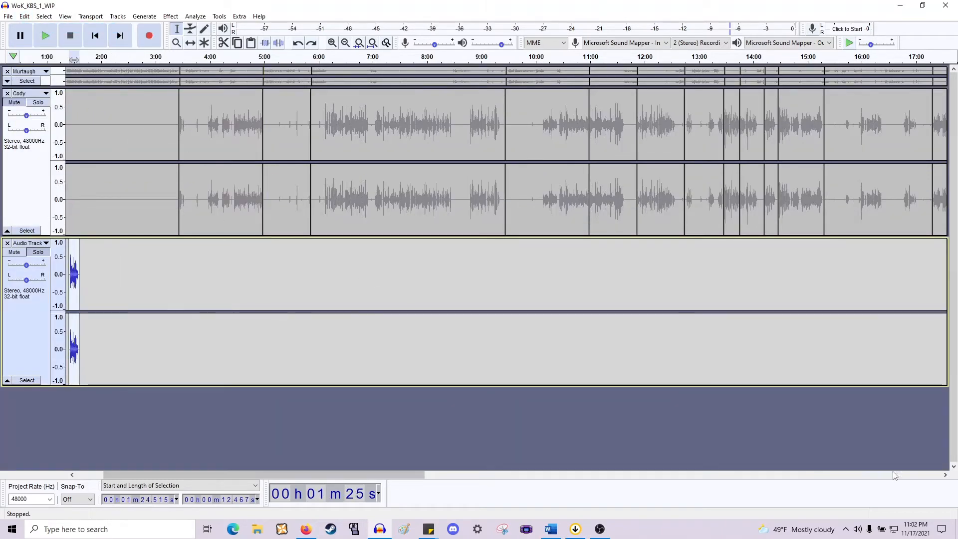
{"action": "left_click_drag", "start_coordinate": [370, 475], "coordinate": [159, 450]}
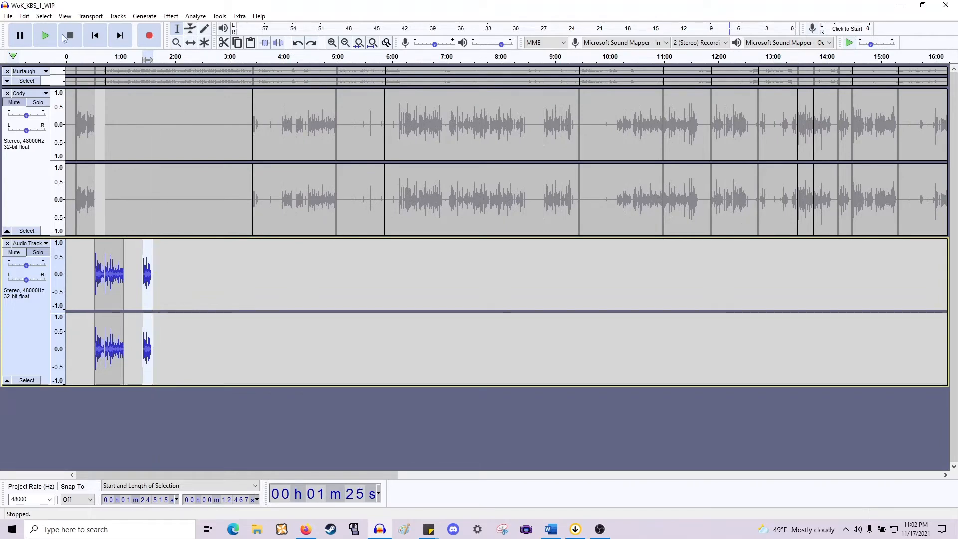
{"action": "left_click", "coordinate": [22, 17]}
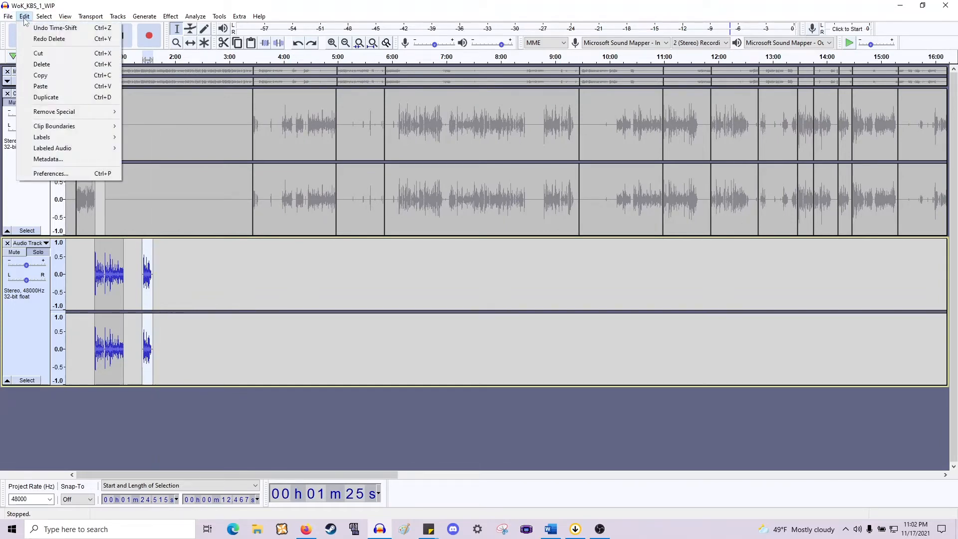
{"action": "left_click", "coordinate": [49, 39]}
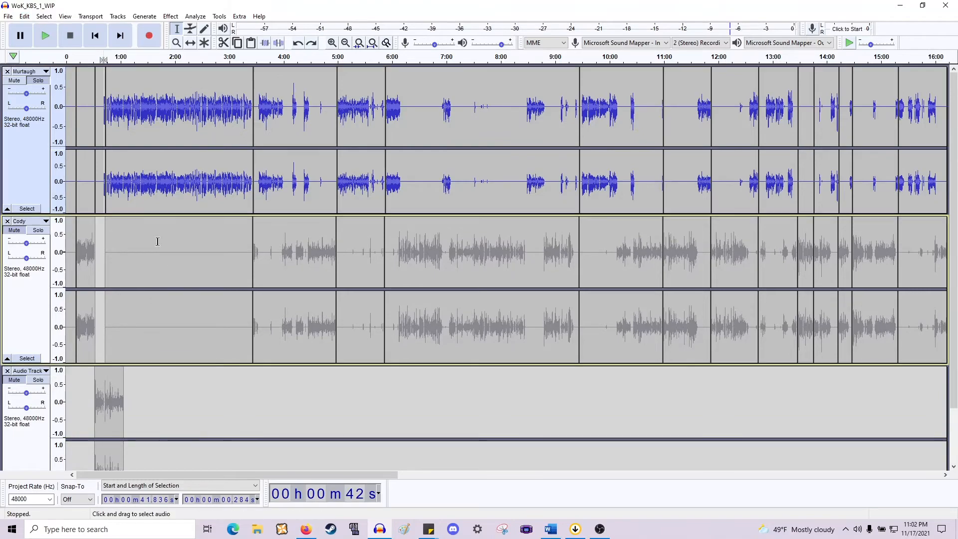
Select the first two tracks from the clip boundary at about 43.4 seconds to the end.
{"action": "scroll", "coordinate": [124, 240], "scroll_direction": "up", "scroll_amount": 7}
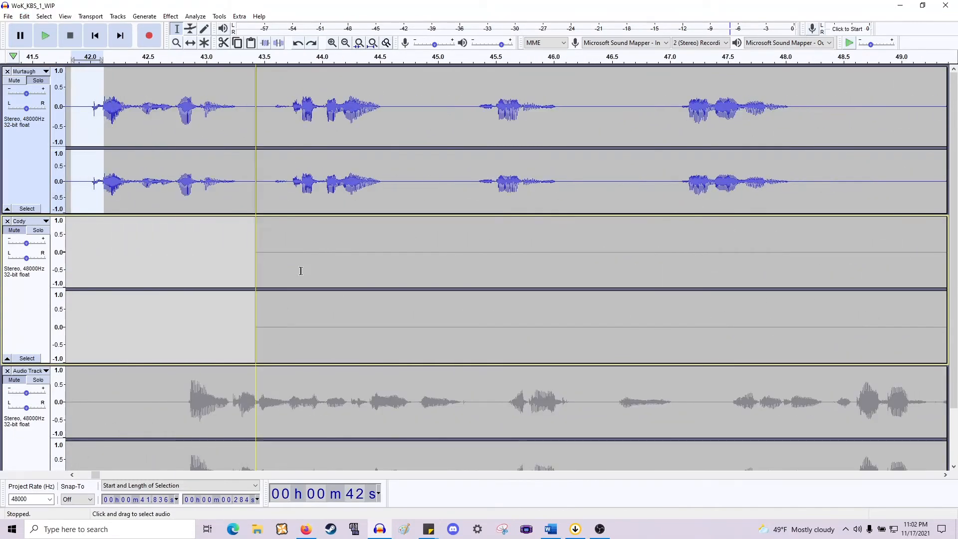
{"action": "scroll", "coordinate": [310, 262], "scroll_direction": "down", "scroll_amount": 6}
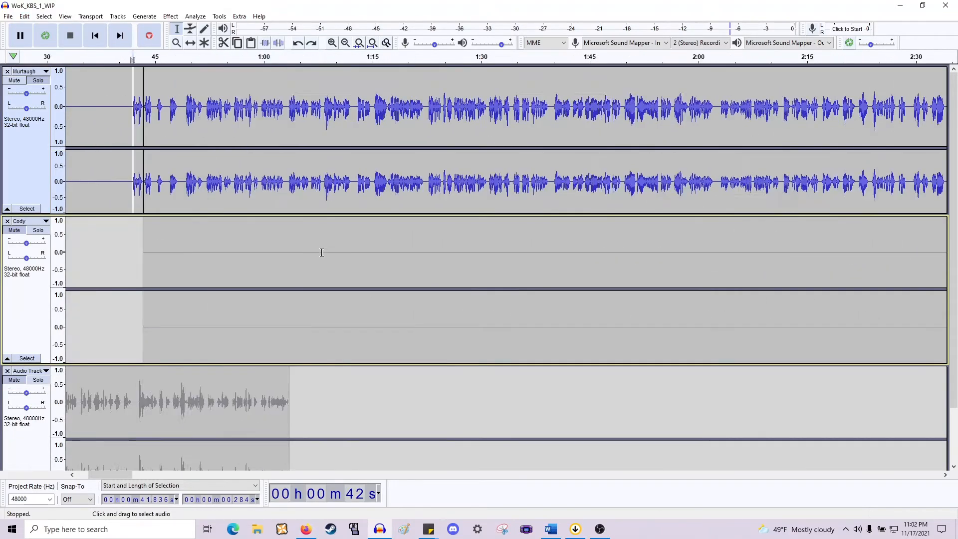
{"action": "scroll", "coordinate": [323, 249], "scroll_direction": "right", "scroll_amount": 12}
{"action": "scroll", "coordinate": [324, 244], "scroll_direction": "left", "scroll_amount": 18}
{"action": "scroll", "coordinate": [326, 220], "scroll_direction": "up", "scroll_amount": 1}
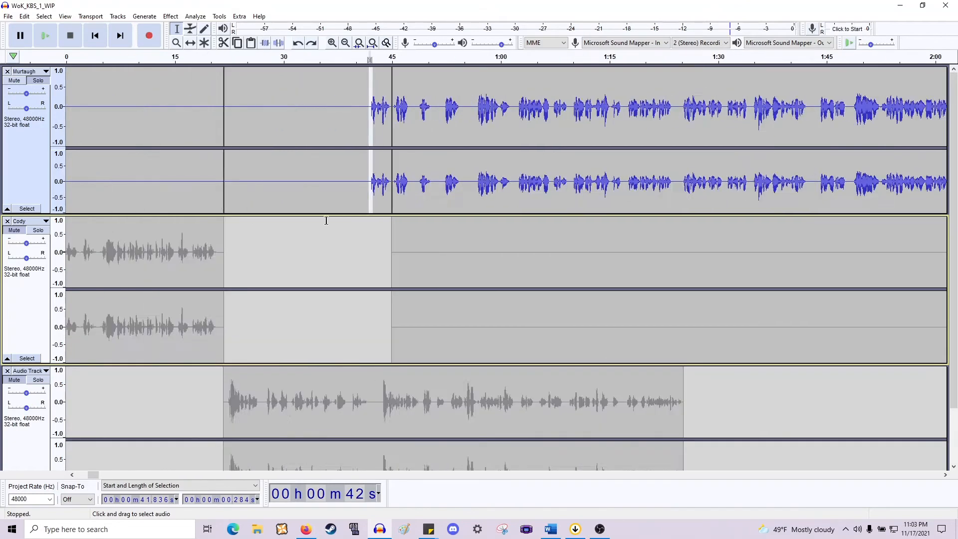
{"action": "scroll", "coordinate": [326, 220], "scroll_direction": "up", "scroll_amount": 5}
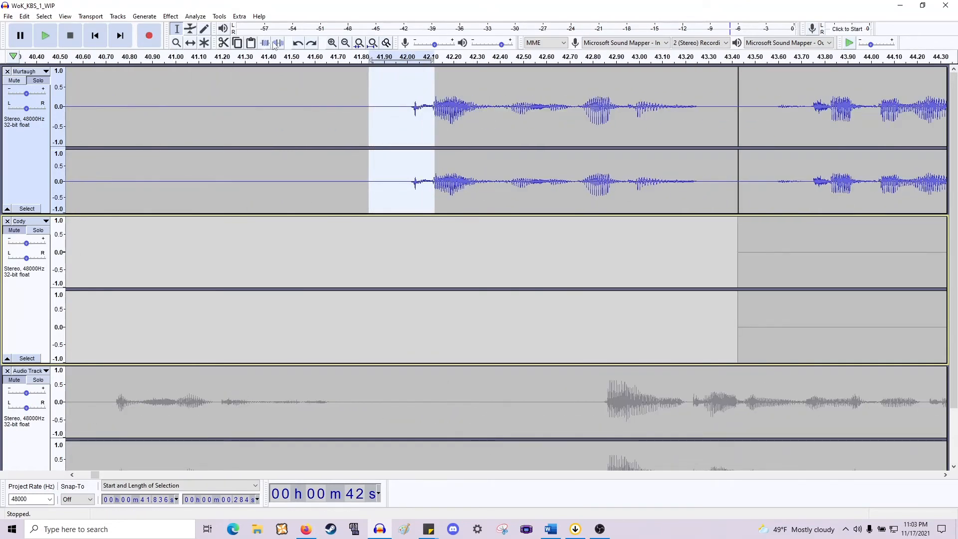
{"action": "left_click", "coordinate": [460, 177]}
{"action": "scroll", "coordinate": [428, 192], "scroll_direction": "down", "scroll_amount": 3}
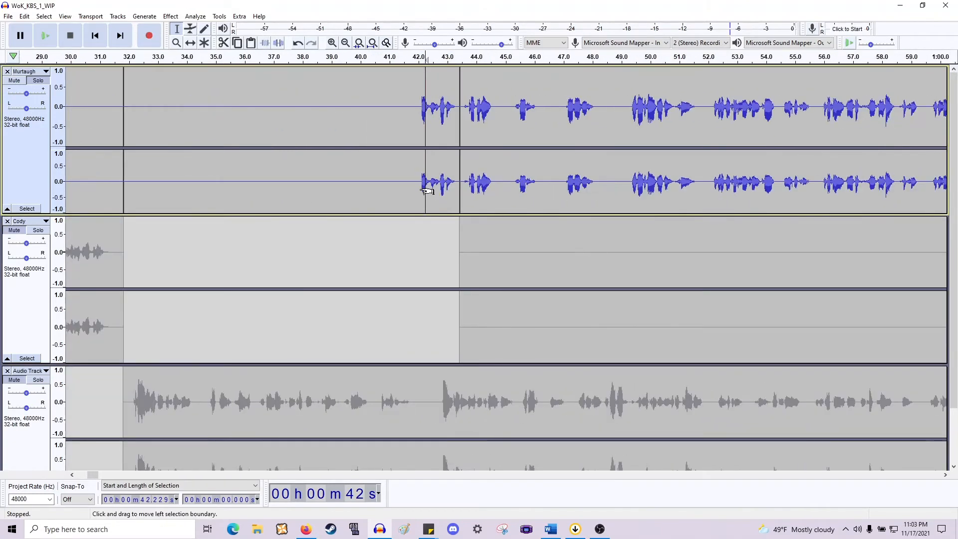
{"action": "left_click_drag", "start_coordinate": [454, 239], "coordinate": [460, 243]}
{"action": "key", "text": "shift+Up"}
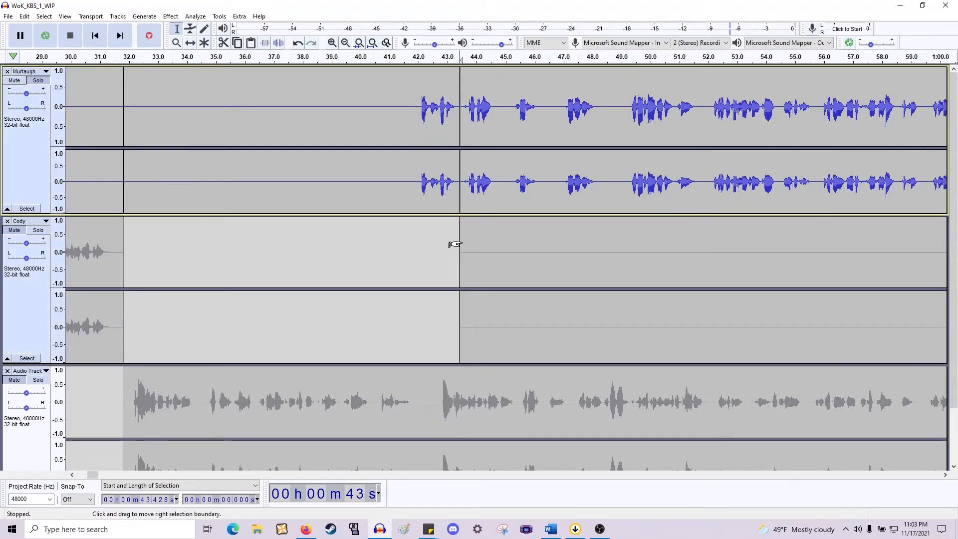
{"action": "key", "text": "shift+End"}
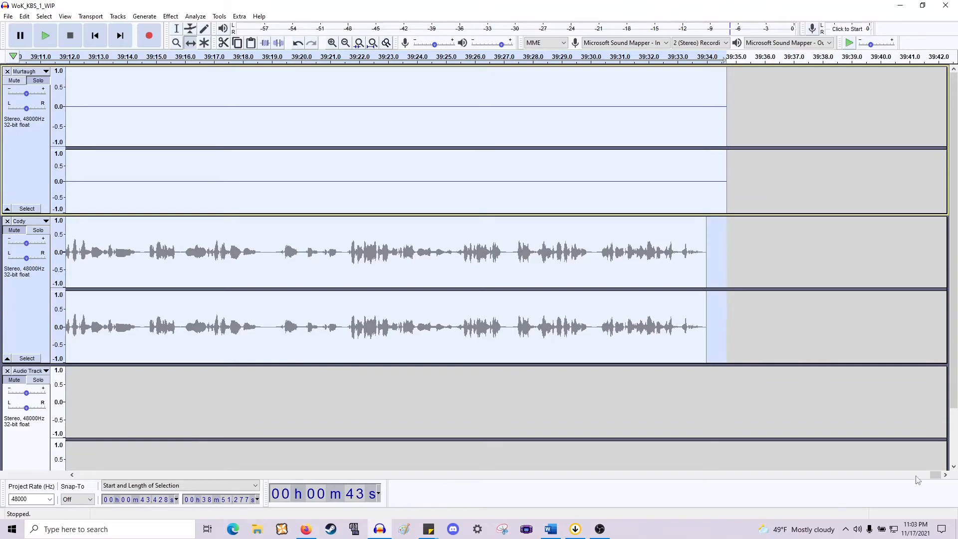
Shift the selected clips of the first two tracks to start at the end of the third track's clip, about 1:03.5.
{"action": "left_click_drag", "start_coordinate": [934, 478], "coordinate": [275, 468]}
{"action": "left_click_drag", "start_coordinate": [235, 459], "coordinate": [94, 435]}
{"action": "left_click_drag", "start_coordinate": [318, 249], "coordinate": [822, 280]}
{"action": "scroll", "coordinate": [727, 293], "scroll_direction": "down", "scroll_amount": 2}
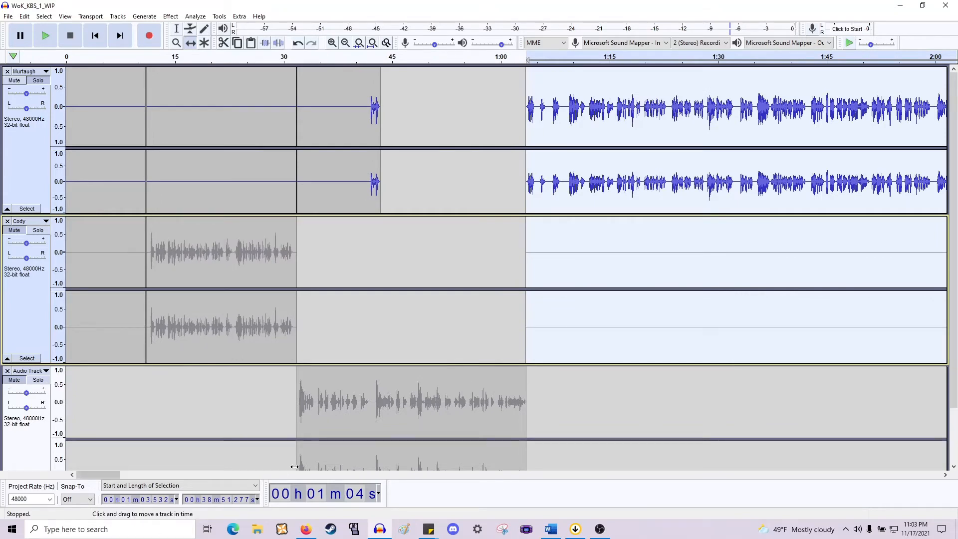
Remove about 0.7 seconds of silence at 3:46.17 from the first track only and check the clip boundaries that follow in both tracks.
{"action": "left_click_drag", "start_coordinate": [107, 476], "coordinate": [172, 482]}
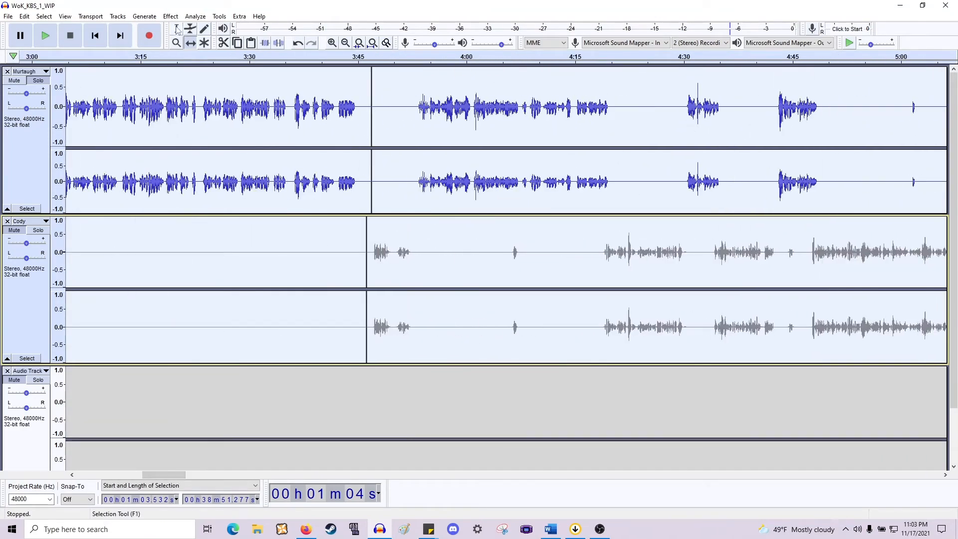
{"action": "left_click", "coordinate": [397, 118]}
{"action": "scroll", "coordinate": [369, 193], "scroll_direction": "up", "scroll_amount": 5}
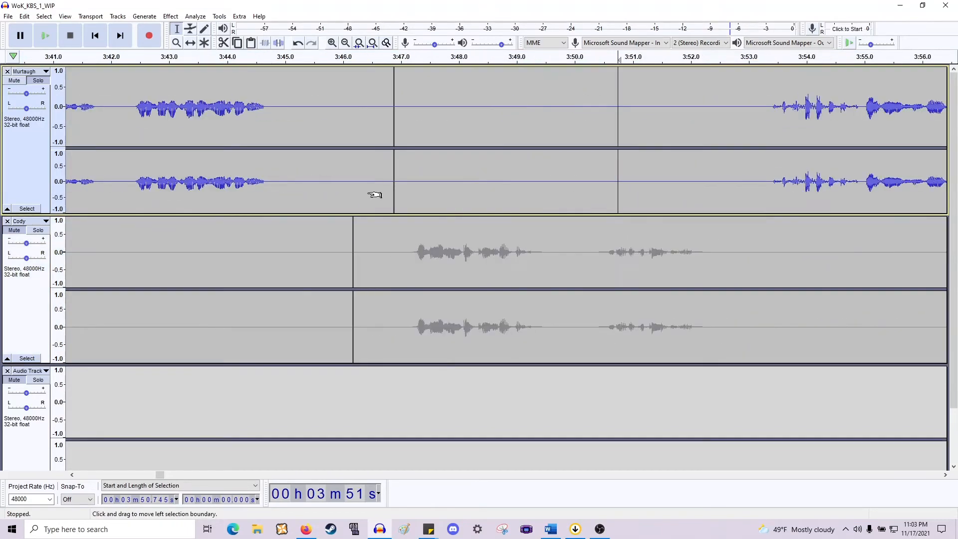
{"action": "left_click_drag", "start_coordinate": [466, 249], "coordinate": [302, 258]}
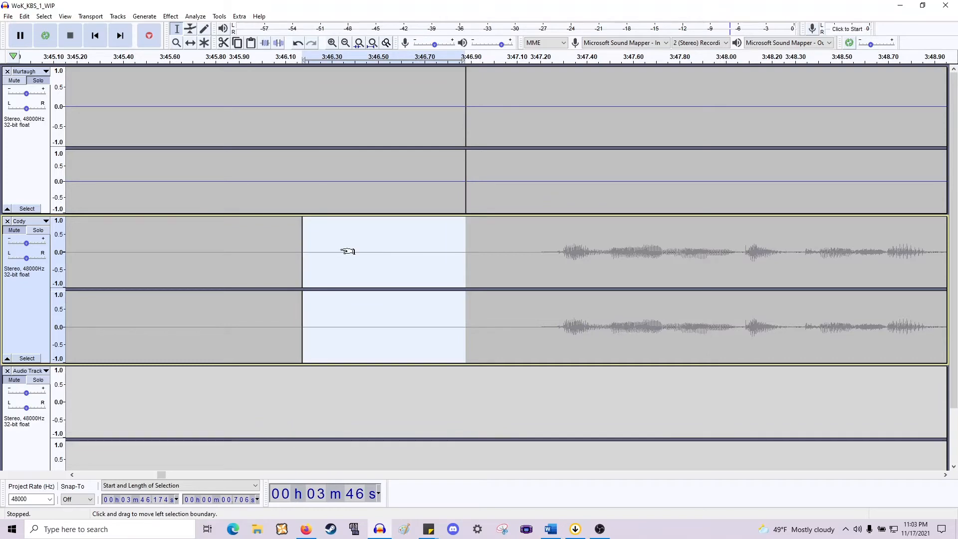
{"action": "key", "text": "shift+Up"}
{"action": "key", "text": "Down"}
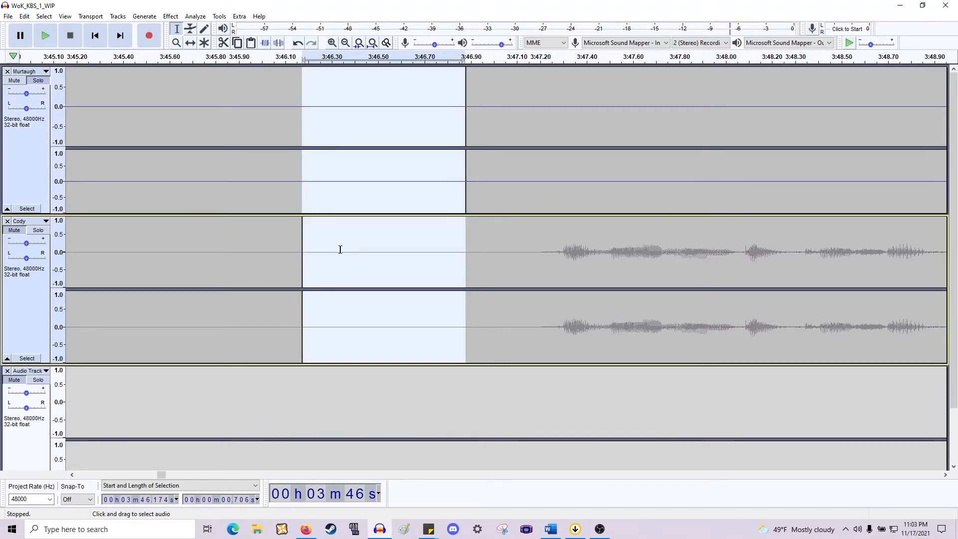
{"action": "key", "text": "Return"}
{"action": "key", "text": "Left"}
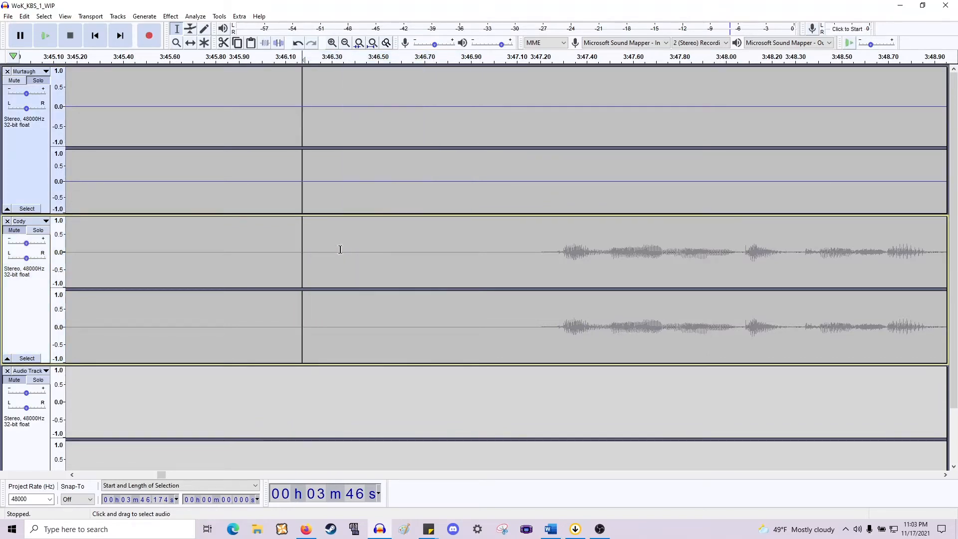
{"action": "scroll", "coordinate": [339, 249], "scroll_direction": "down", "scroll_amount": 8}
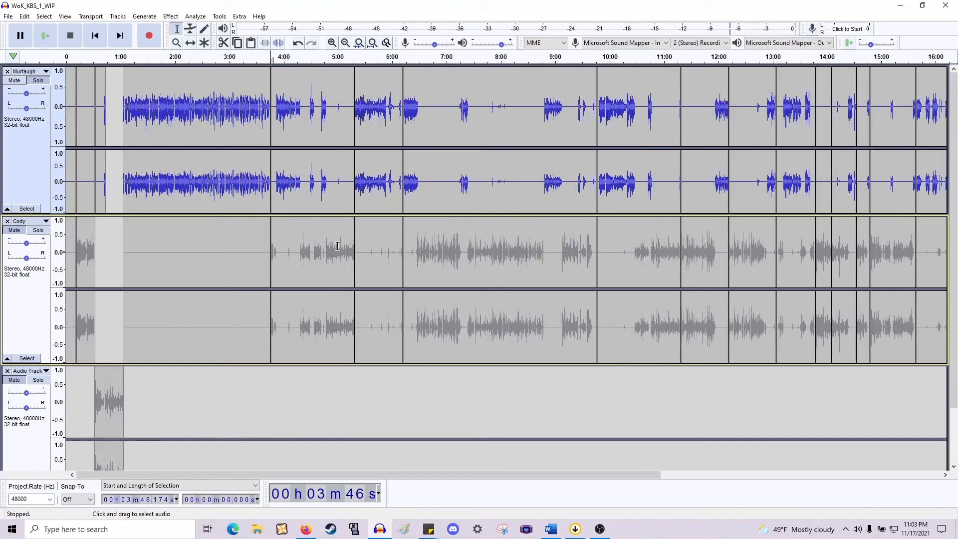
{"action": "scroll", "coordinate": [338, 246], "scroll_direction": "down", "scroll_amount": 2}
{"action": "scroll", "coordinate": [338, 246], "scroll_direction": "up", "scroll_amount": 4}
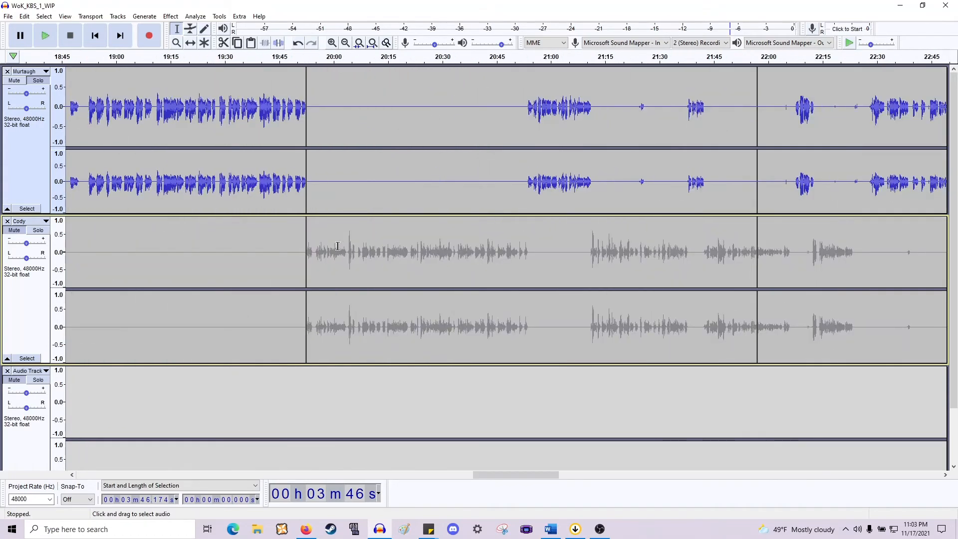
Shift the first track's clip holding the short phrase from about 31.8 seconds to start at about 44.6 seconds.
{"action": "left_click", "coordinate": [104, 35]}
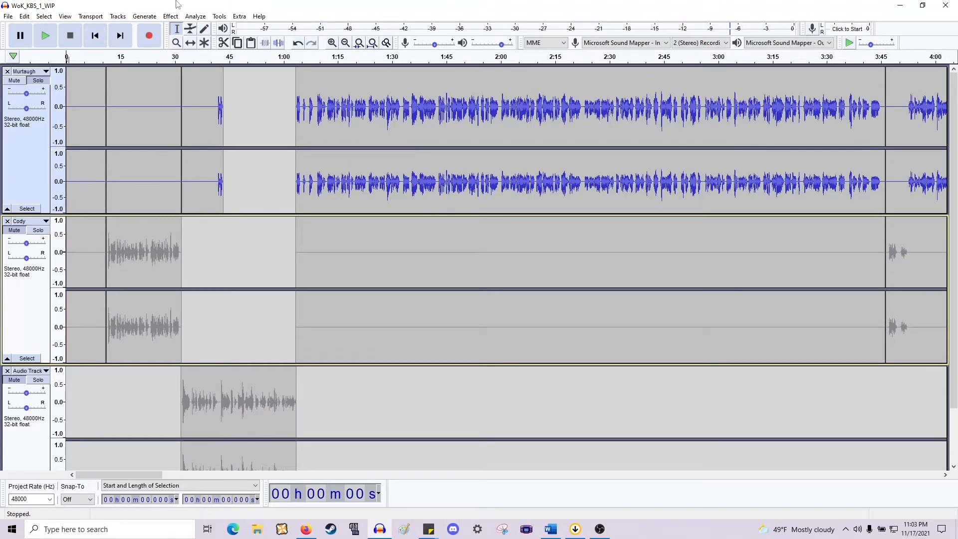
{"action": "left_click", "coordinate": [190, 42]}
{"action": "left_click_drag", "start_coordinate": [212, 108], "coordinate": [260, 111]}
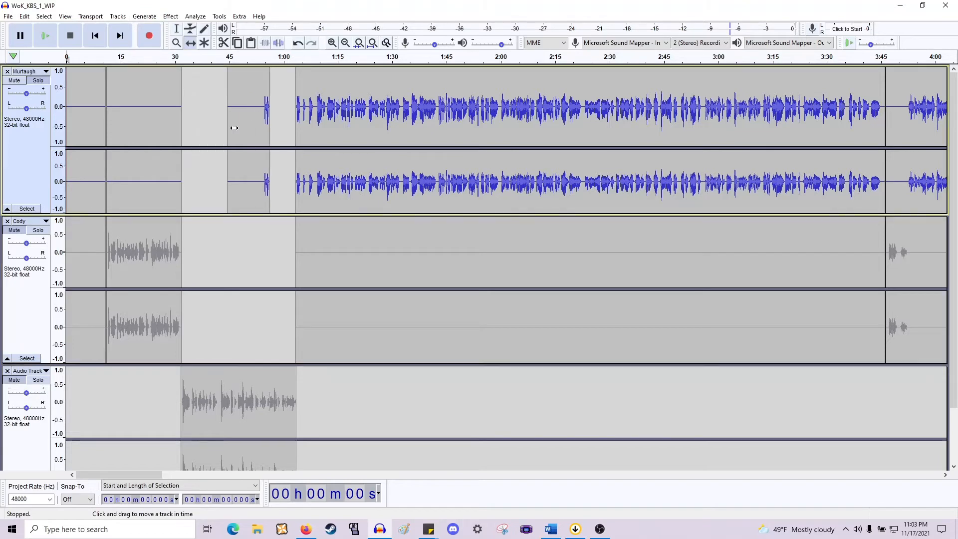
{"action": "scroll", "coordinate": [232, 128], "scroll_direction": "up", "scroll_amount": 1}
{"action": "scroll", "coordinate": [241, 145], "scroll_direction": "left", "scroll_amount": 5}
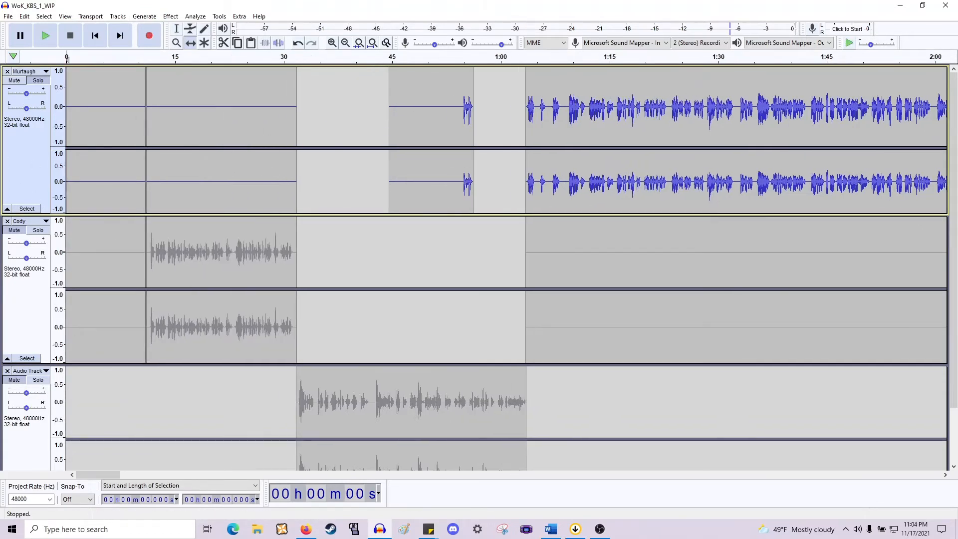
Solo the third track and play its clip from about 42.5 seconds.
{"action": "left_click", "coordinate": [39, 380]}
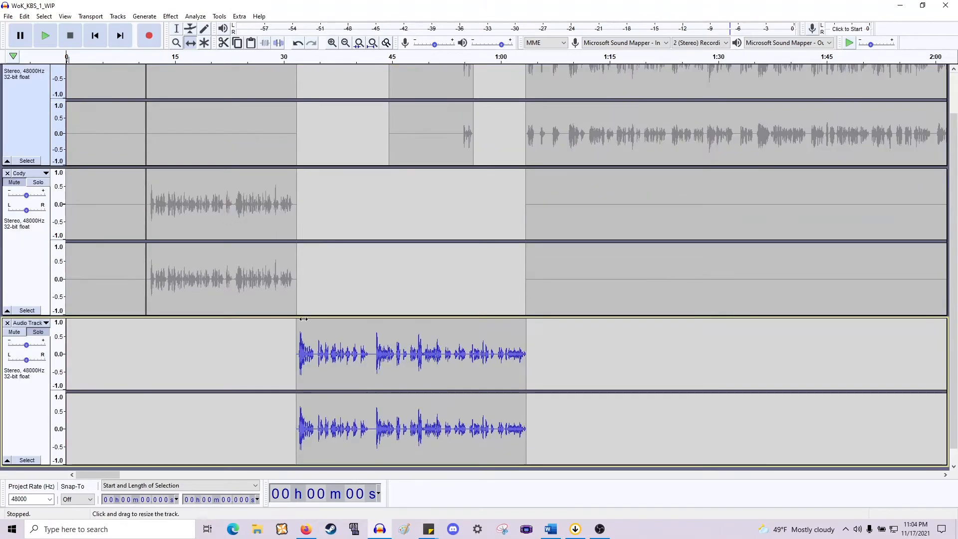
{"action": "left_click", "coordinate": [374, 339]}
{"action": "key", "text": "space"}
{"action": "scroll", "coordinate": [388, 299], "scroll_direction": "up", "scroll_amount": 2, "text": "ctrl"}
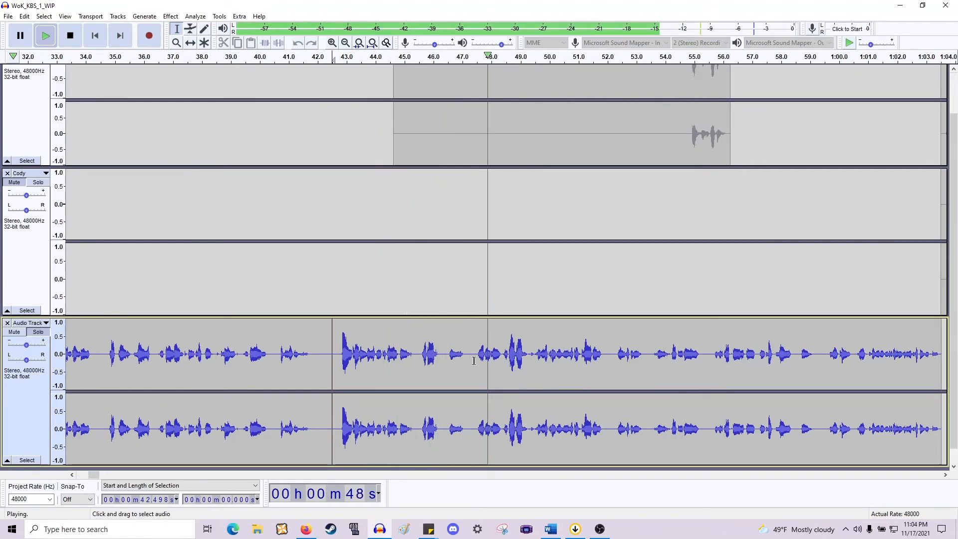
{"action": "key", "text": "space"}
Move the 0.585-second sound at about 46.5 seconds in the third track to about 46.8 seconds.
{"action": "left_click_drag", "start_coordinate": [466, 361], "coordinate": [449, 360]}
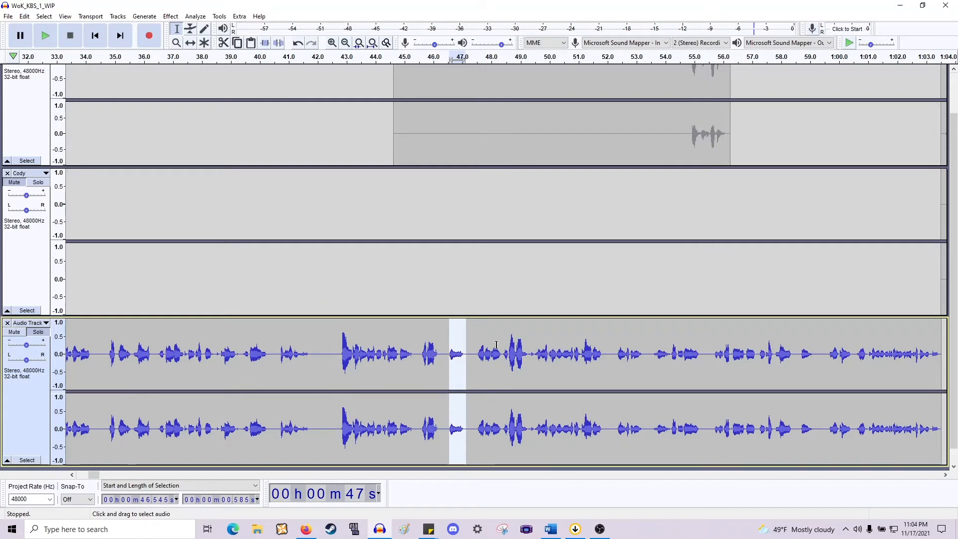
{"action": "key", "text": "Delete"}
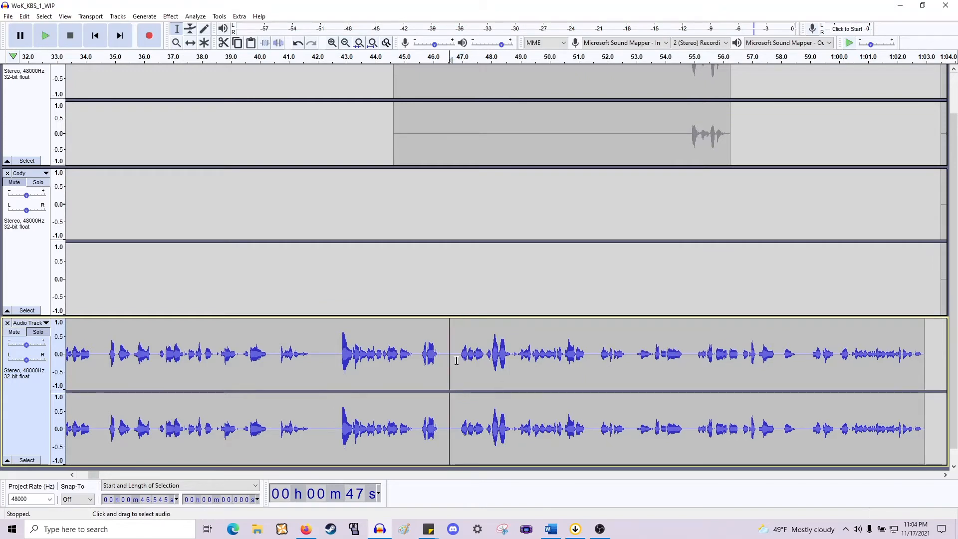
{"action": "left_click", "coordinate": [456, 361]}
{"action": "key", "text": "ctrl+v"}
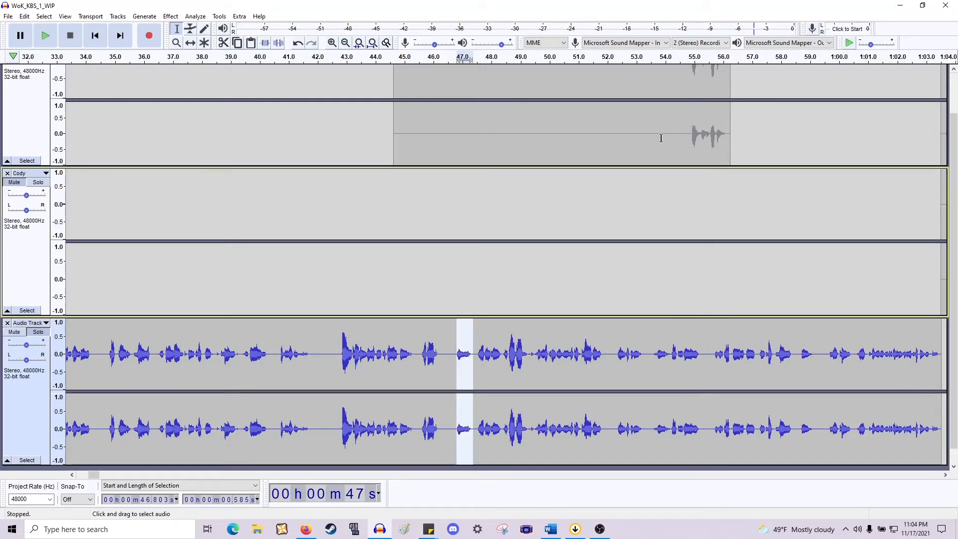
Split off the 10.2 seconds of silence before the first track's short phrase and move it onto the third track at about 1:31.
{"action": "scroll", "coordinate": [661, 138], "scroll_direction": "up", "scroll_amount": 2}
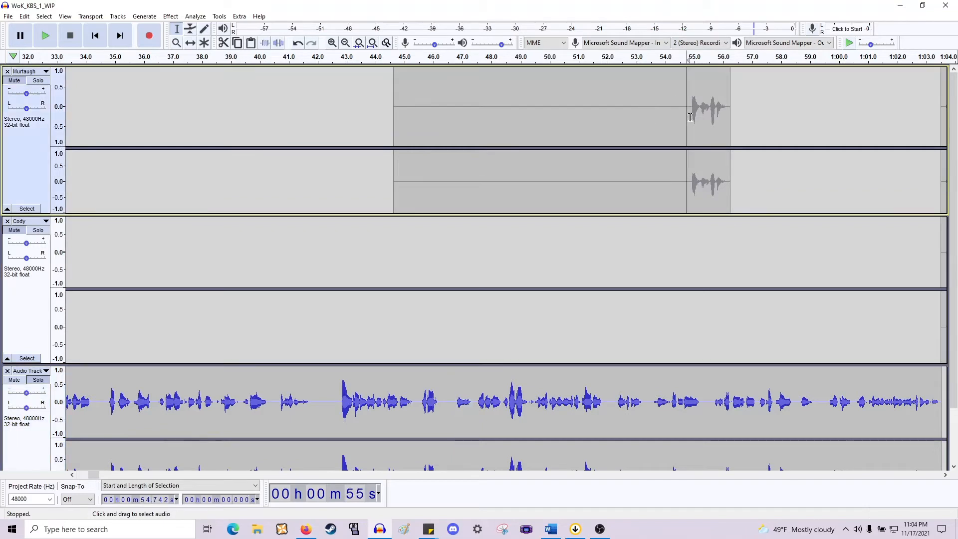
{"action": "left_click_drag", "start_coordinate": [690, 117], "coordinate": [404, 142]}
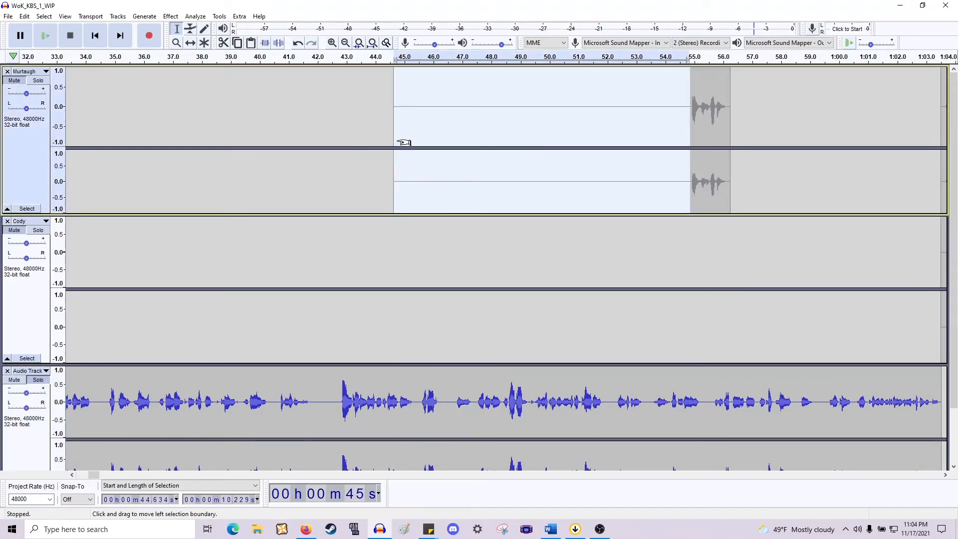
{"action": "scroll", "coordinate": [534, 143], "scroll_direction": "down", "scroll_amount": 2, "text": "ctrl"}
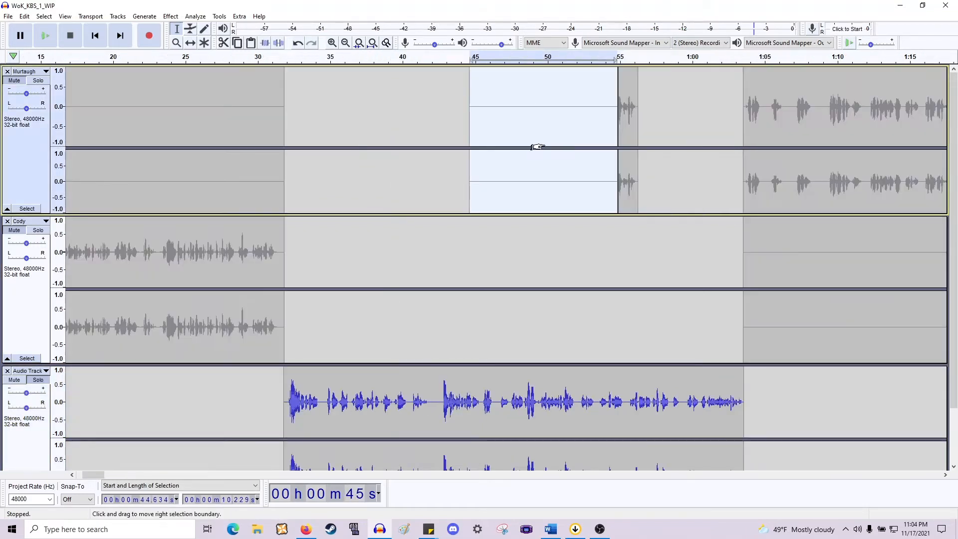
{"action": "left_click", "coordinate": [196, 44]}
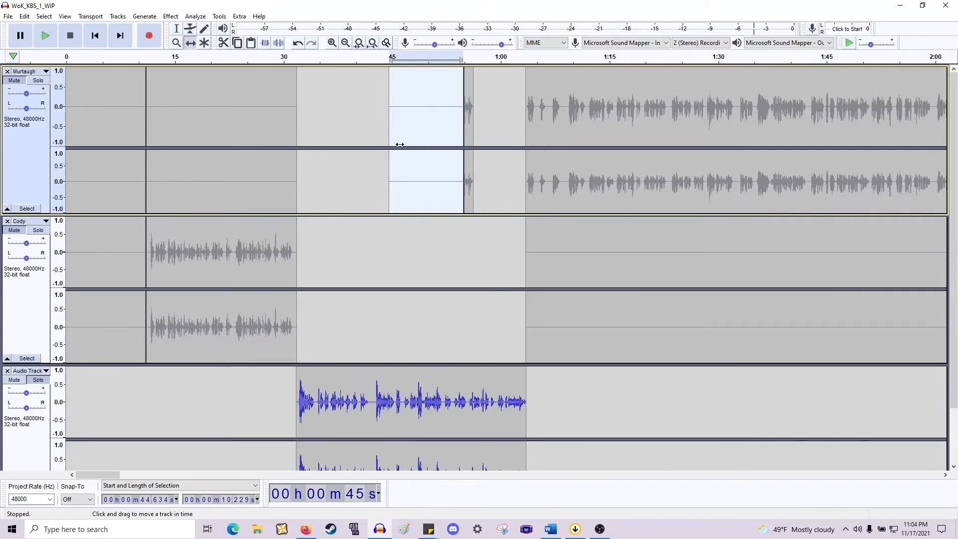
{"action": "left_click_drag", "start_coordinate": [407, 174], "coordinate": [746, 387]}
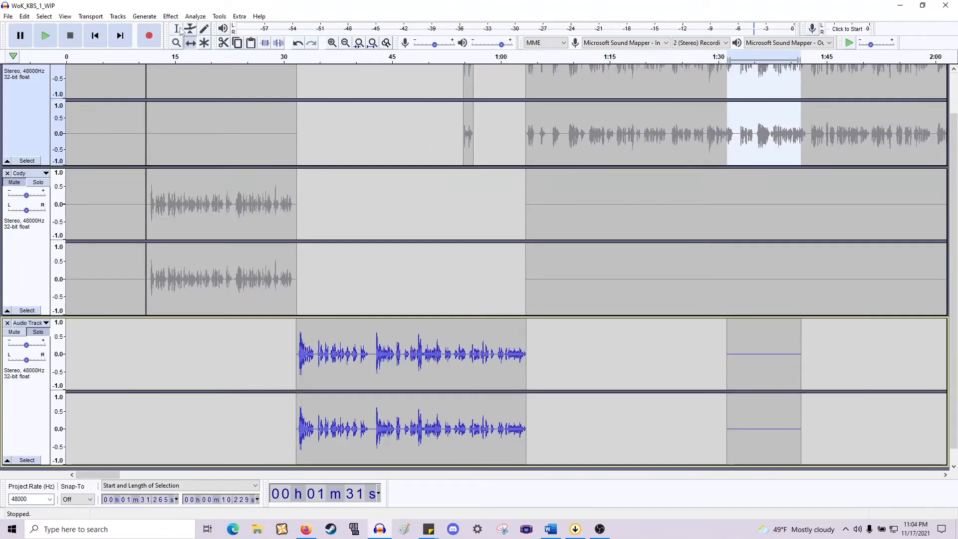
Delete the stretch of silence on the third track at about 1:31.
{"action": "left_click", "coordinate": [712, 359]}
{"action": "left_click_drag", "start_coordinate": [831, 357], "coordinate": [697, 355]}
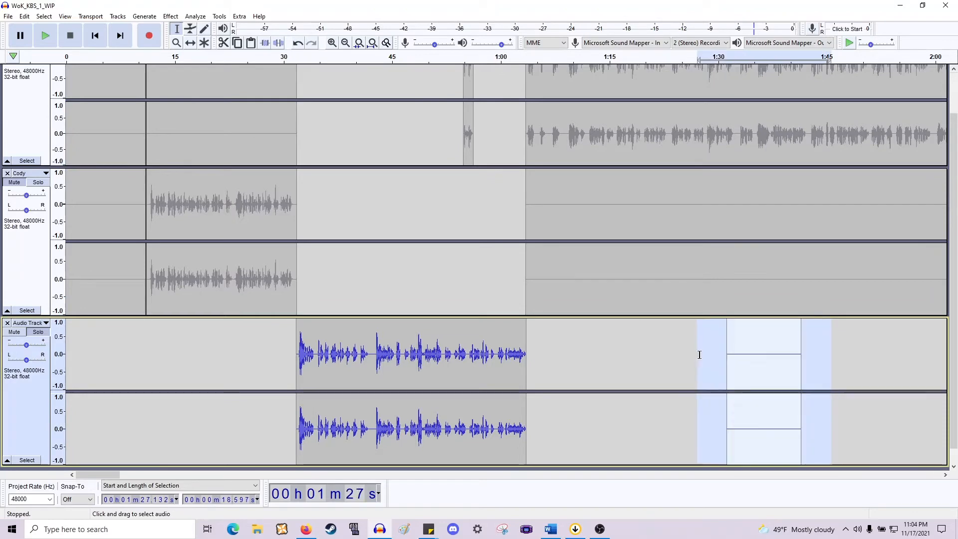
{"action": "key", "text": "Delete"}
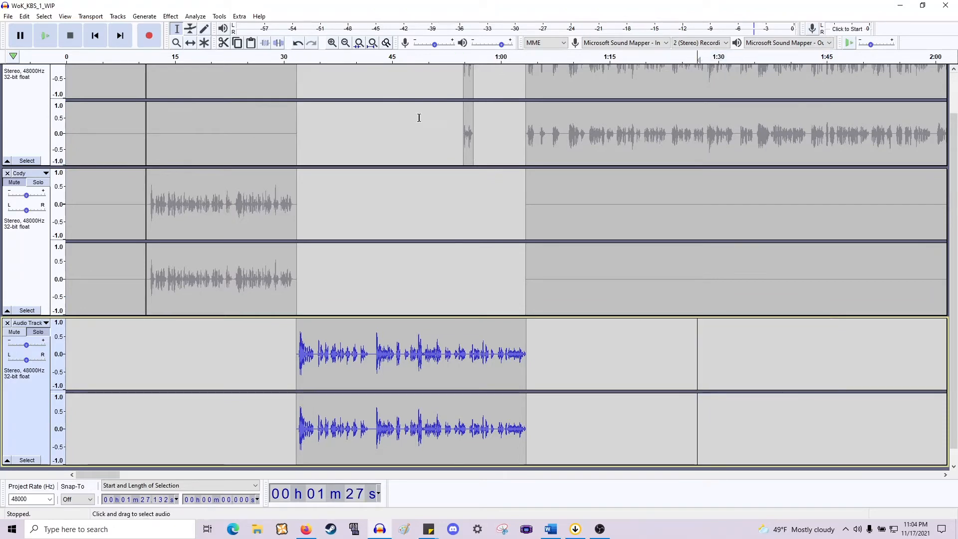
Play the third track from about 45.4 seconds to locate the pause that suits the interjection.
{"action": "scroll", "coordinate": [419, 117], "scroll_direction": "up", "scroll_amount": 3, "text": "ctrl"}
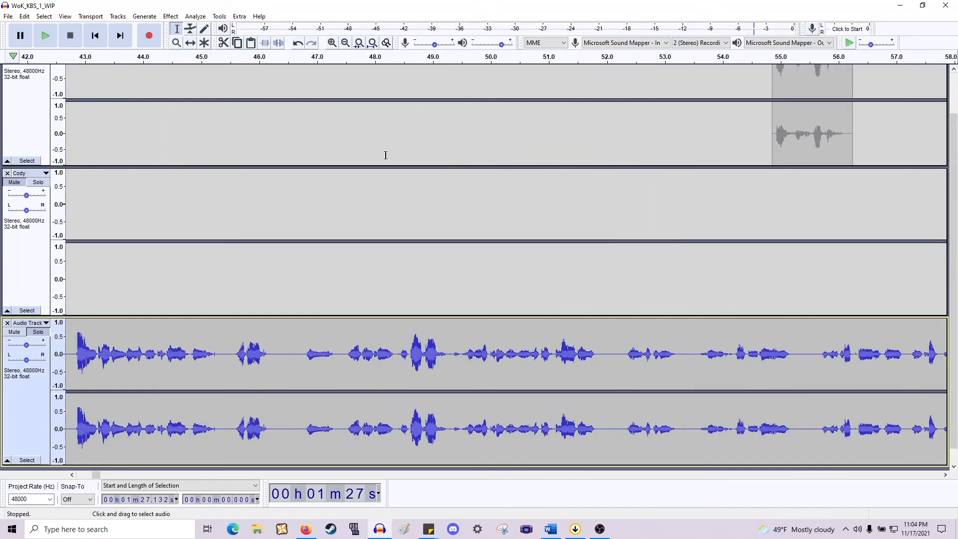
{"action": "scroll", "coordinate": [354, 213], "scroll_direction": "left", "scroll_amount": 6}
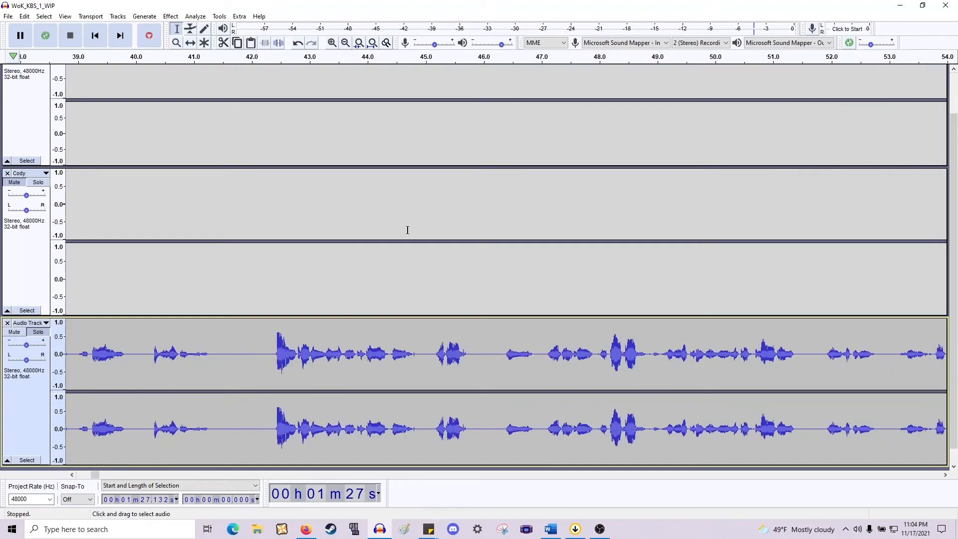
{"action": "left_click", "coordinate": [398, 354]}
{"action": "key", "text": "space"}
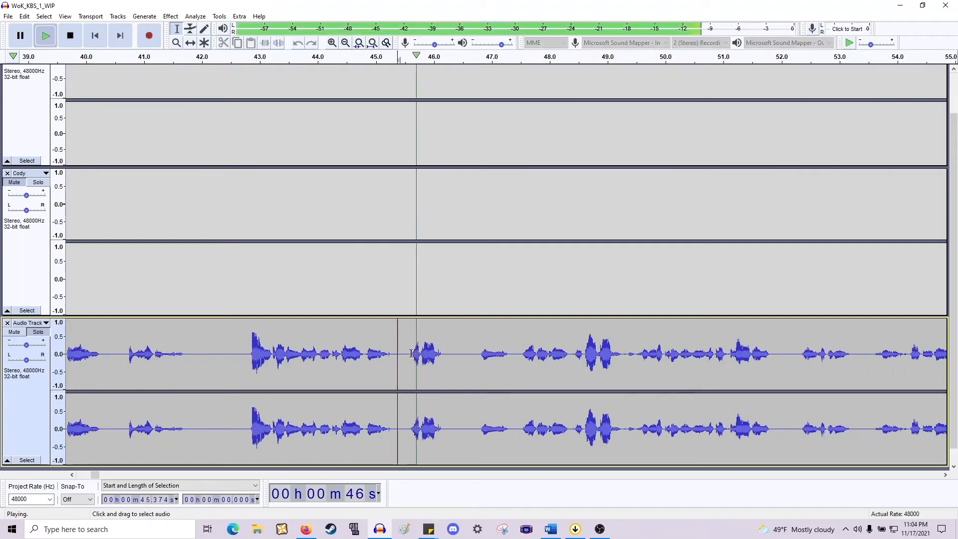
{"action": "key", "text": "space"}
Move the first track's short phrase clip to start at about 45.8 seconds and turn off the third track's solo.
{"action": "scroll", "coordinate": [759, 98], "scroll_direction": "right", "scroll_amount": 2}
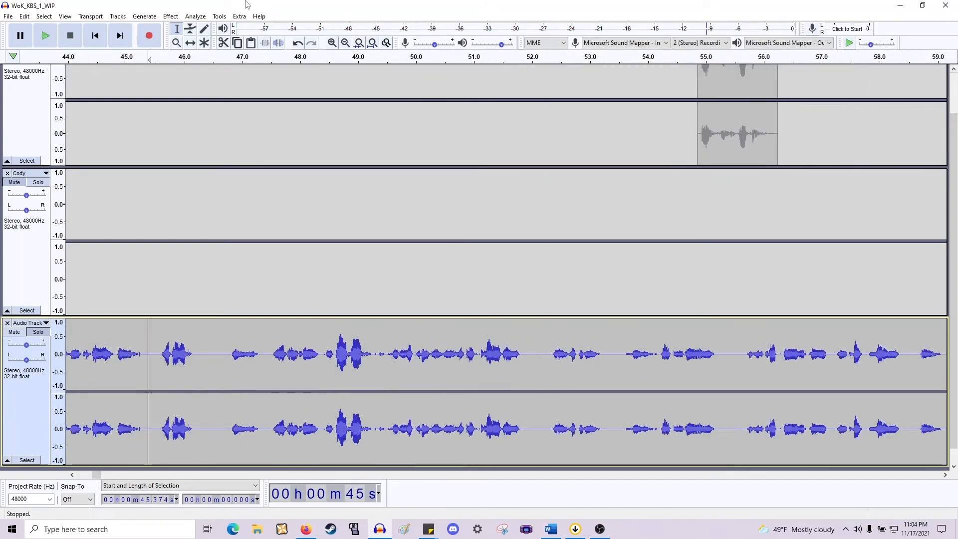
{"action": "key", "text": "F5"}
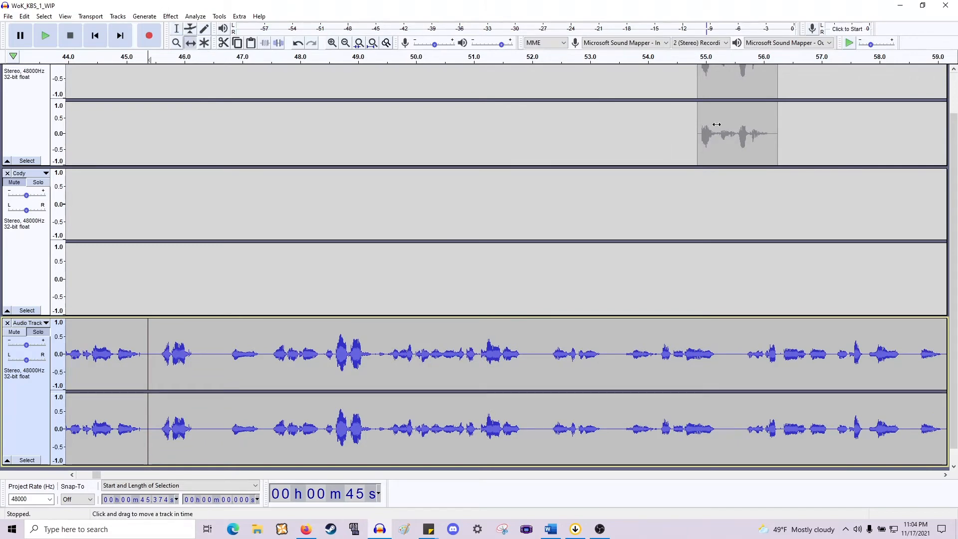
{"action": "left_click_drag", "start_coordinate": [716, 124], "coordinate": [199, 163]}
{"action": "scroll", "coordinate": [178, 130], "scroll_direction": "up", "scroll_amount": 2}
{"action": "left_click", "coordinate": [14, 80]}
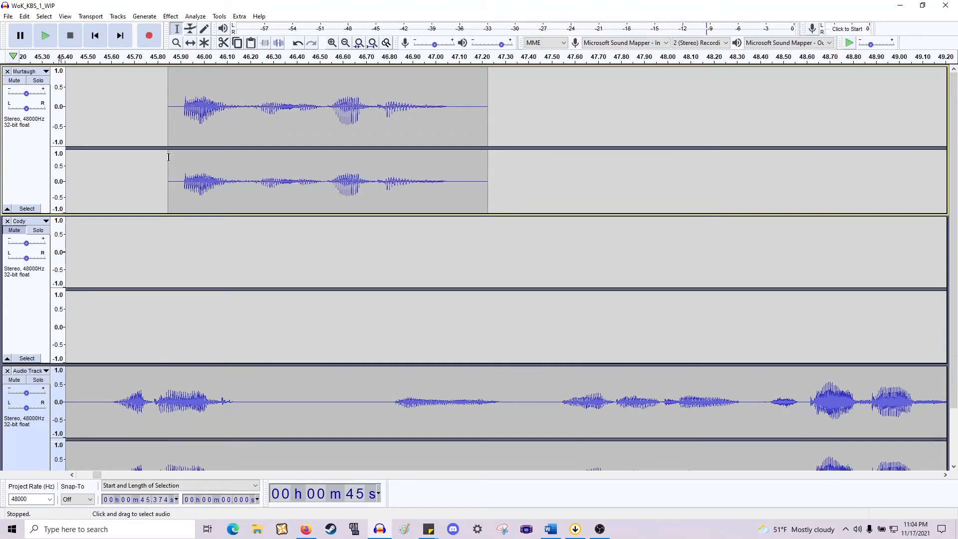
Fade in the first 0.019 seconds of the phrase from 45.914 seconds and fade out its last 0.254 seconds from 46.797 seconds.
{"action": "left_click_drag", "start_coordinate": [184, 189], "coordinate": [190, 189]}
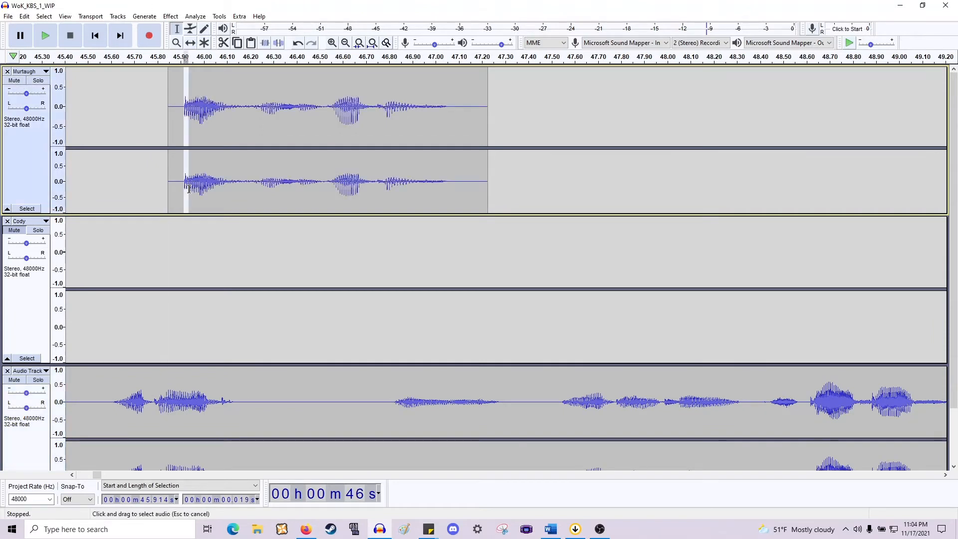
{"action": "left_click", "coordinate": [176, 18]}
{"action": "left_click", "coordinate": [209, 157]}
{"action": "left_click_drag", "start_coordinate": [447, 187], "coordinate": [388, 169]}
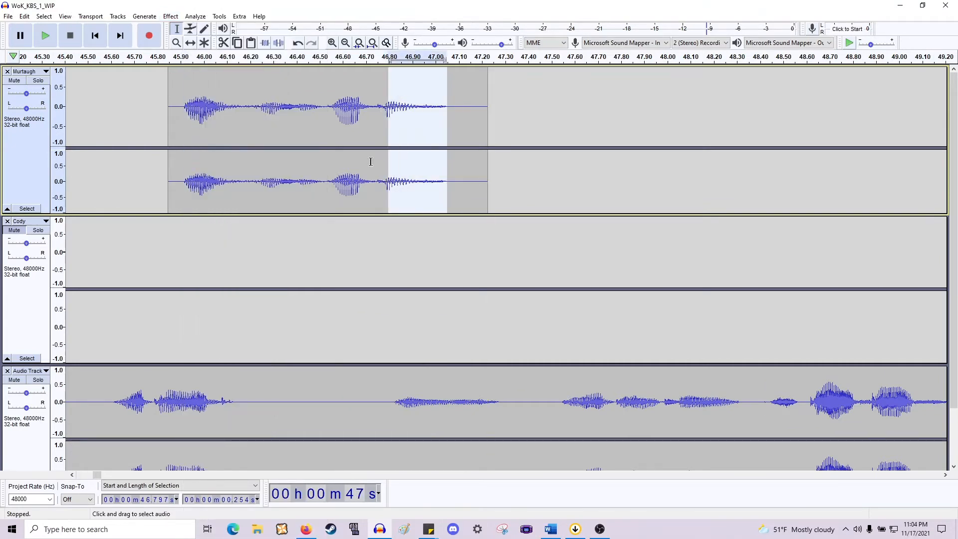
{"action": "left_click", "coordinate": [170, 17]}
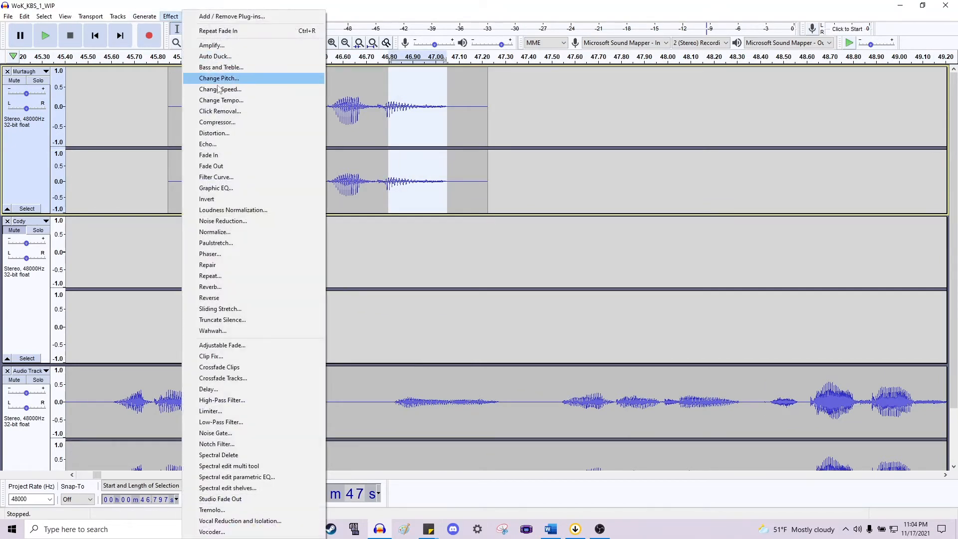
{"action": "left_click", "coordinate": [228, 167]}
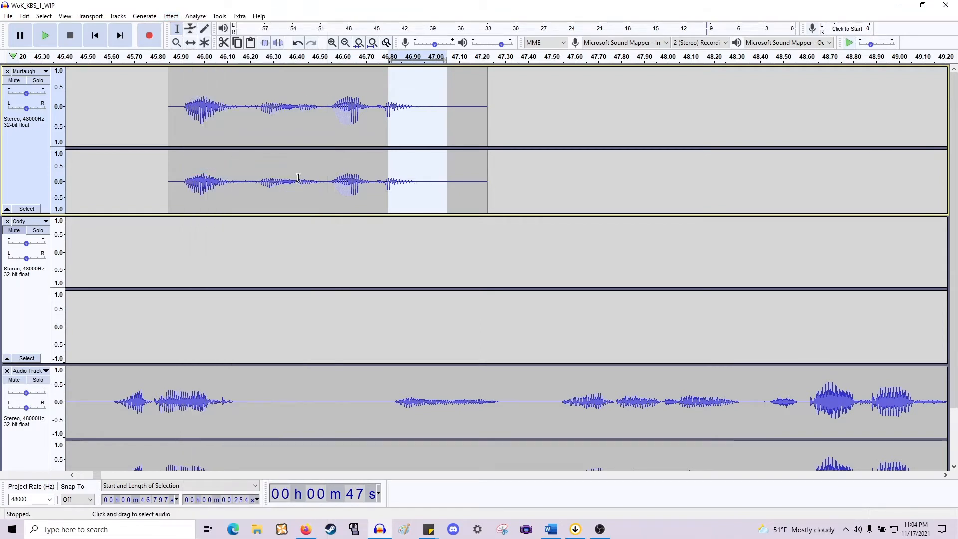
Shift the first track's short phrase clip to start at about 46.2 seconds.
{"action": "left_click", "coordinate": [275, 230]}
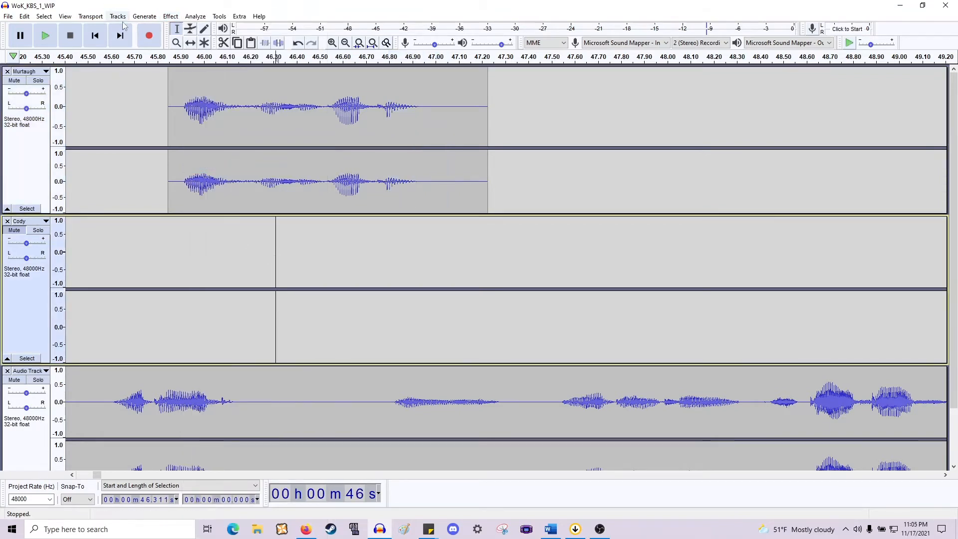
{"action": "left_click", "coordinate": [190, 42]}
{"action": "left_click_drag", "start_coordinate": [255, 185], "coordinate": [330, 194]}
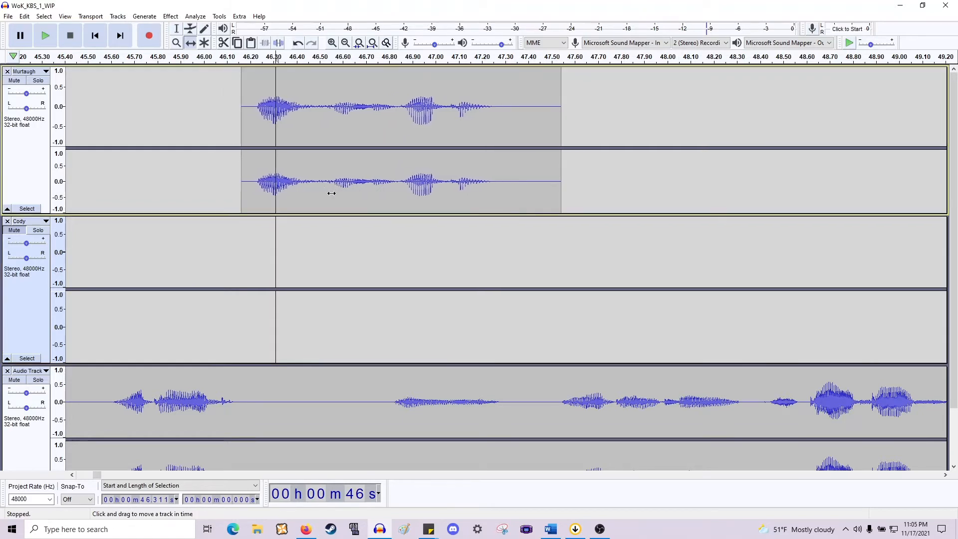
Cut the short sound at about 46.8 seconds in the third track and paste it back at 46.958 seconds.
{"action": "scroll", "coordinate": [577, 296], "scroll_direction": "down", "scroll_amount": 1}
{"action": "scroll", "coordinate": [540, 298], "scroll_direction": "down", "scroll_amount": 2}
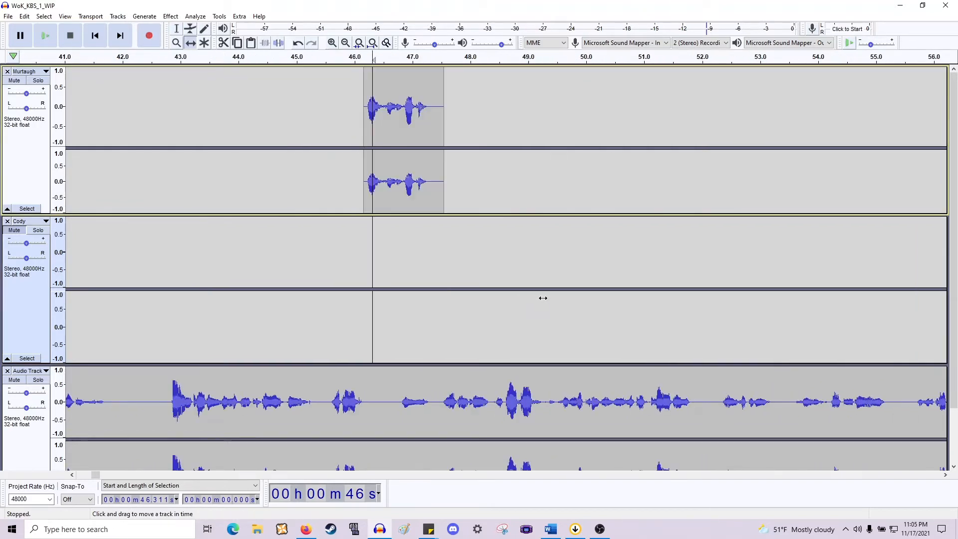
{"action": "scroll", "coordinate": [499, 258], "scroll_direction": "right", "scroll_amount": 4}
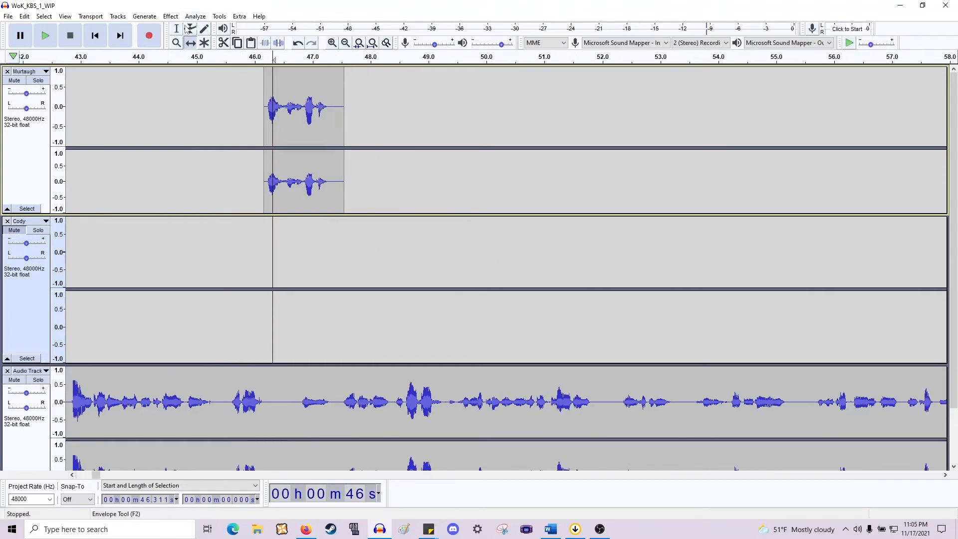
{"action": "key", "text": "F1"}
{"action": "left_click_drag", "start_coordinate": [300, 411], "coordinate": [330, 412]}
{"action": "key", "text": "ctrl+x"}
{"action": "left_click", "coordinate": [314, 398]}
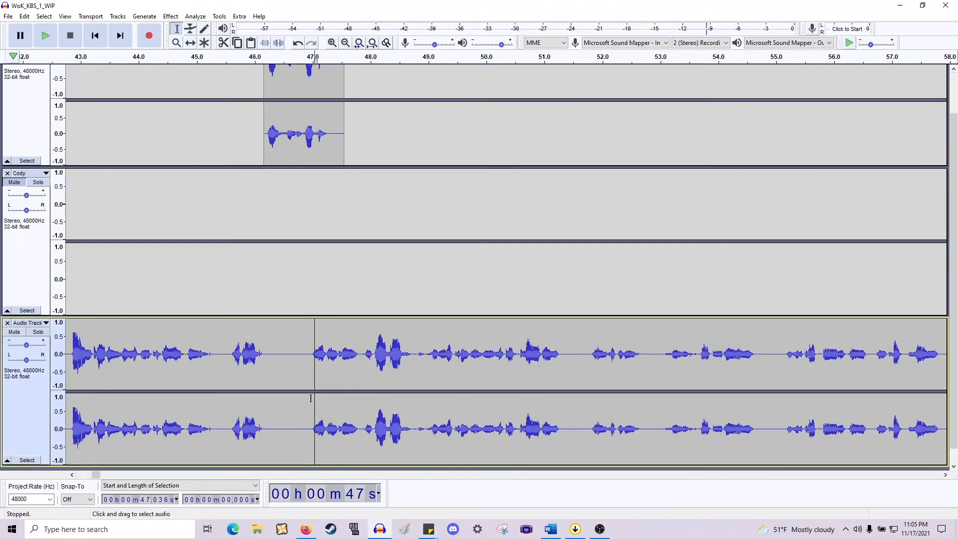
{"action": "left_click", "coordinate": [310, 401]}
{"action": "key", "text": "ctrl+v"}
{"action": "left_click", "coordinate": [306, 385]}
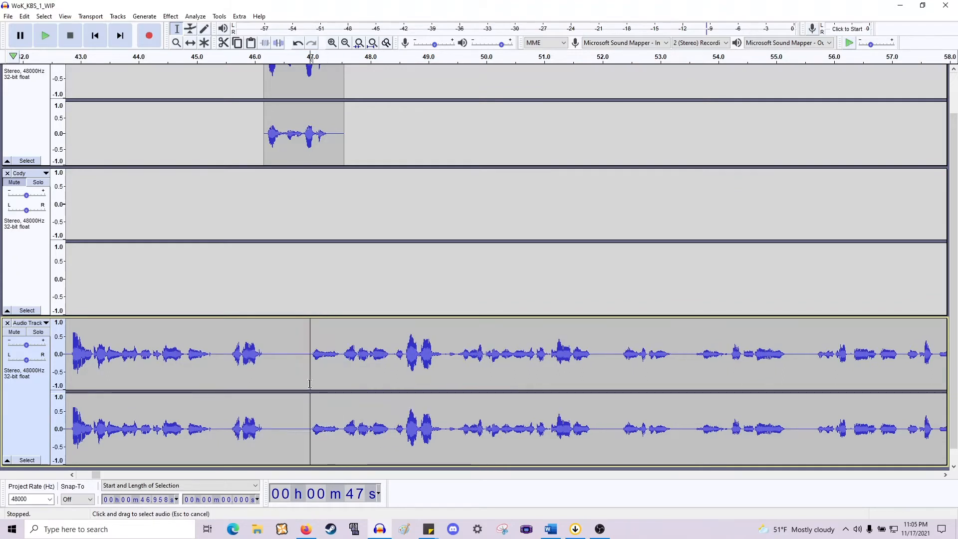
Cut the 4.865-second passage starting at 46.958 seconds in the third track and paste it back at 47.329 seconds.
{"action": "left_click_drag", "start_coordinate": [309, 387], "coordinate": [591, 383]}
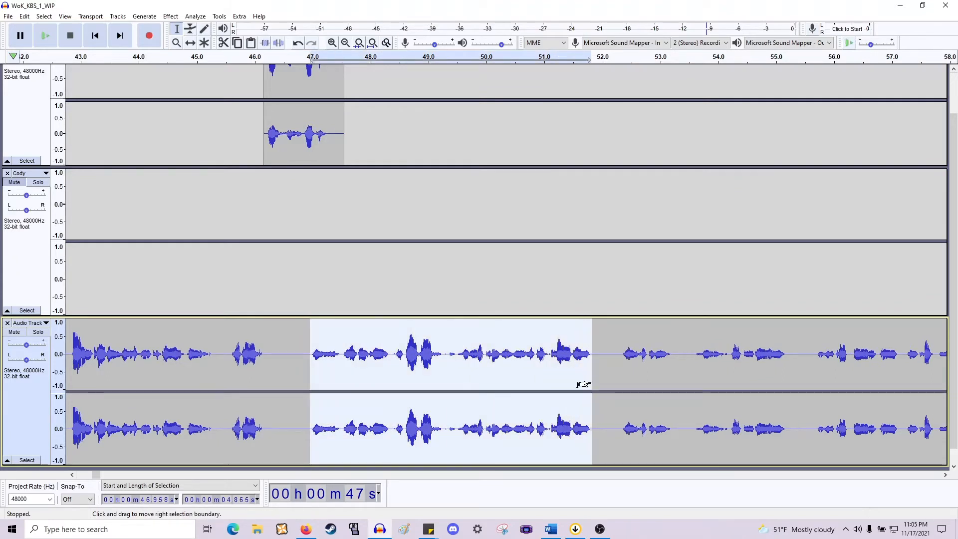
{"action": "key", "text": "ctrl+x"}
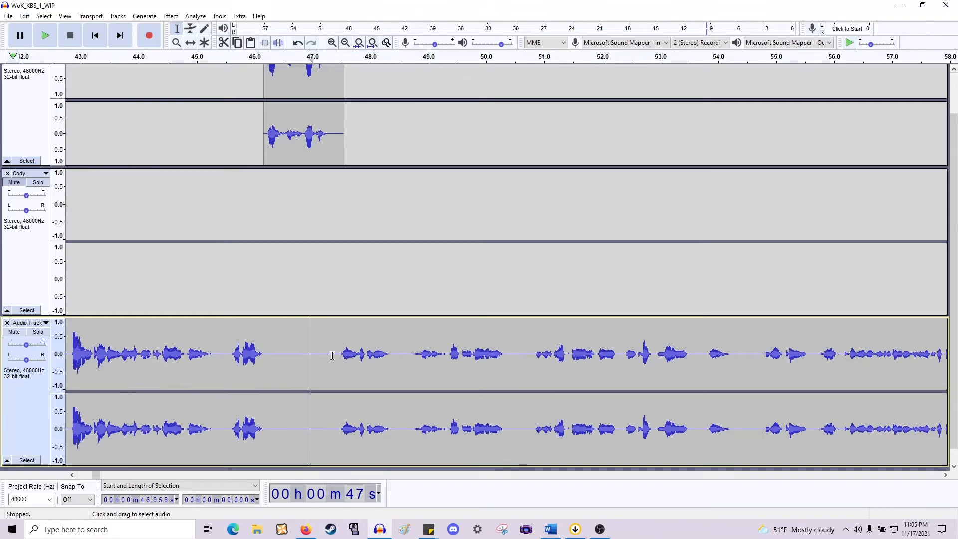
{"action": "left_click", "coordinate": [330, 355]}
{"action": "key", "text": "ctrl+v"}
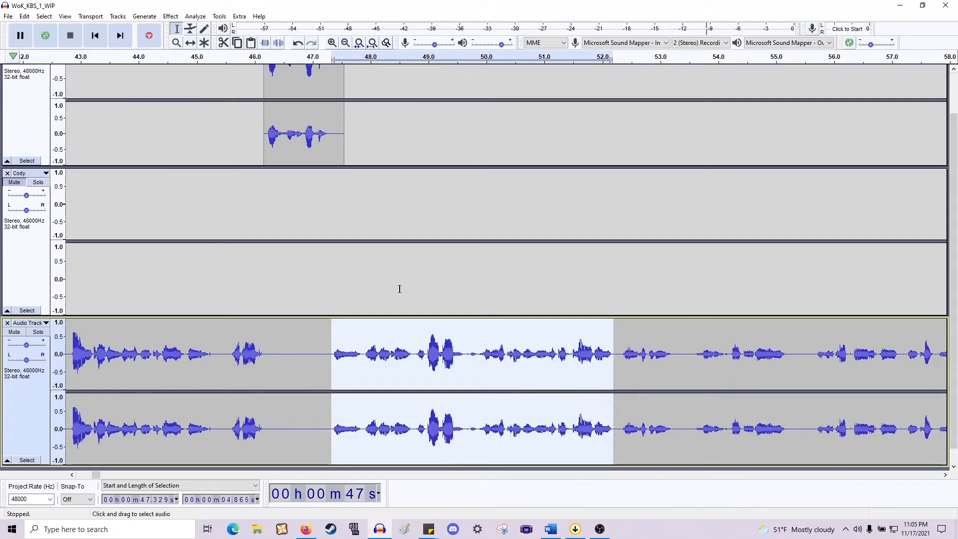
Try to move the third track's voice clip straight up onto the second track at about 31.8 seconds.
{"action": "scroll", "coordinate": [399, 287], "scroll_direction": "right", "scroll_amount": 10}
{"action": "scroll", "coordinate": [415, 285], "scroll_direction": "left", "scroll_amount": 3}
{"action": "scroll", "coordinate": [415, 286], "scroll_direction": "left", "scroll_amount": 12}
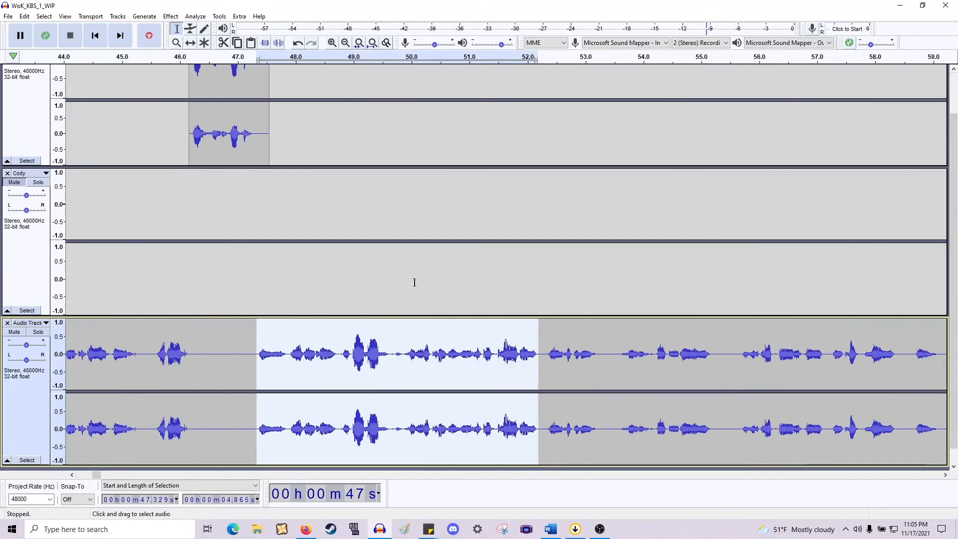
{"action": "left_click", "coordinate": [505, 356]}
{"action": "scroll", "coordinate": [459, 345], "scroll_direction": "left", "scroll_amount": 5}
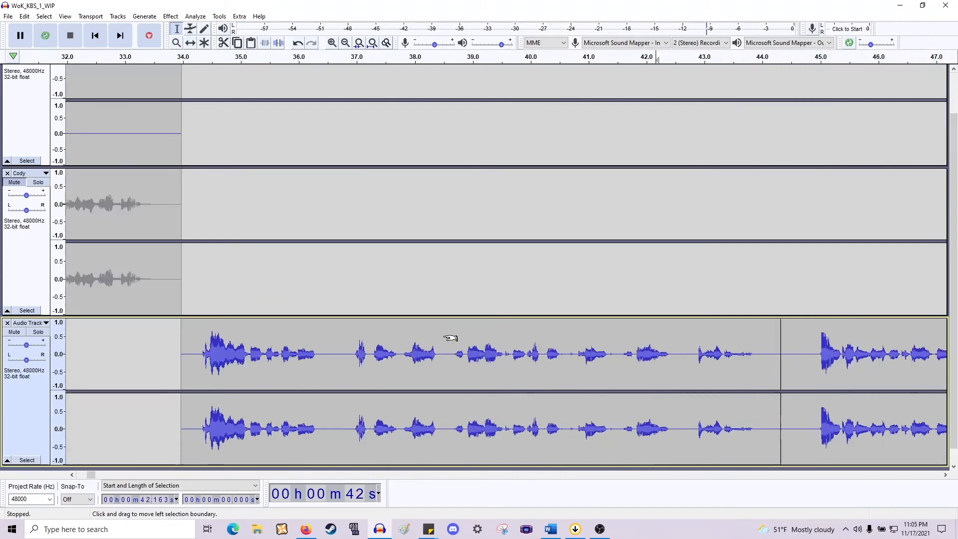
{"action": "left_click", "coordinate": [191, 44]}
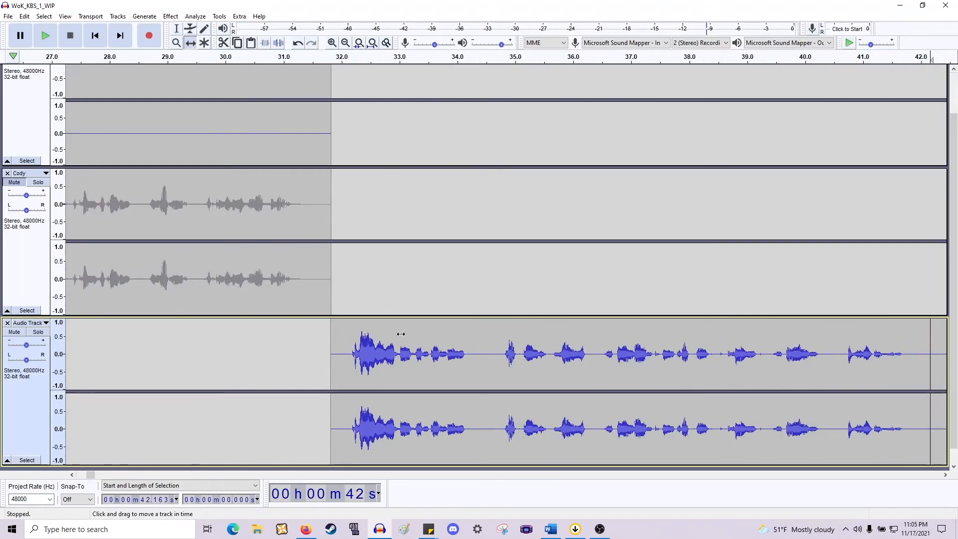
{"action": "left_click_drag", "start_coordinate": [398, 331], "coordinate": [399, 207]}
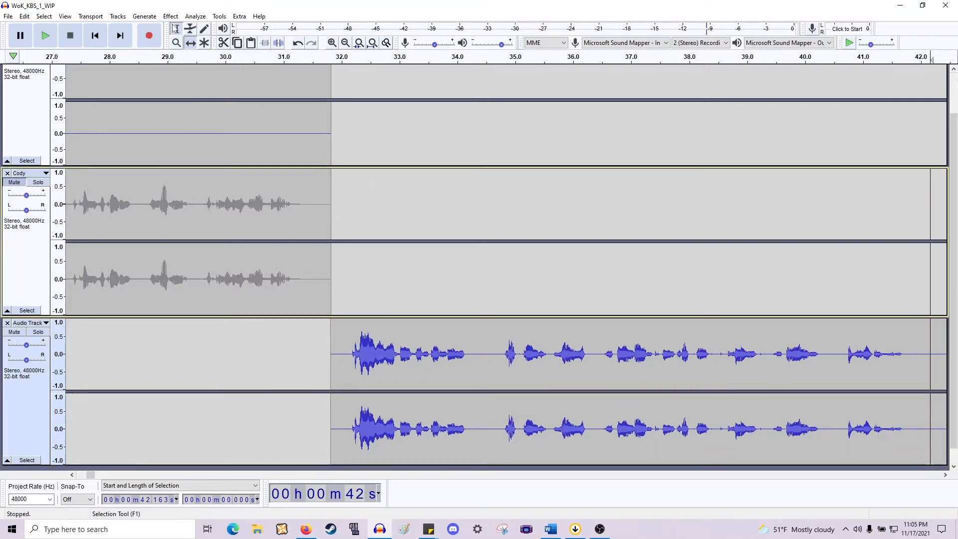
Delete 0.146 seconds of silence at the start of the third track's clip and move the clip onto the second track at 31.8 seconds.
{"action": "left_click_drag", "start_coordinate": [331, 367], "coordinate": [340, 364]}
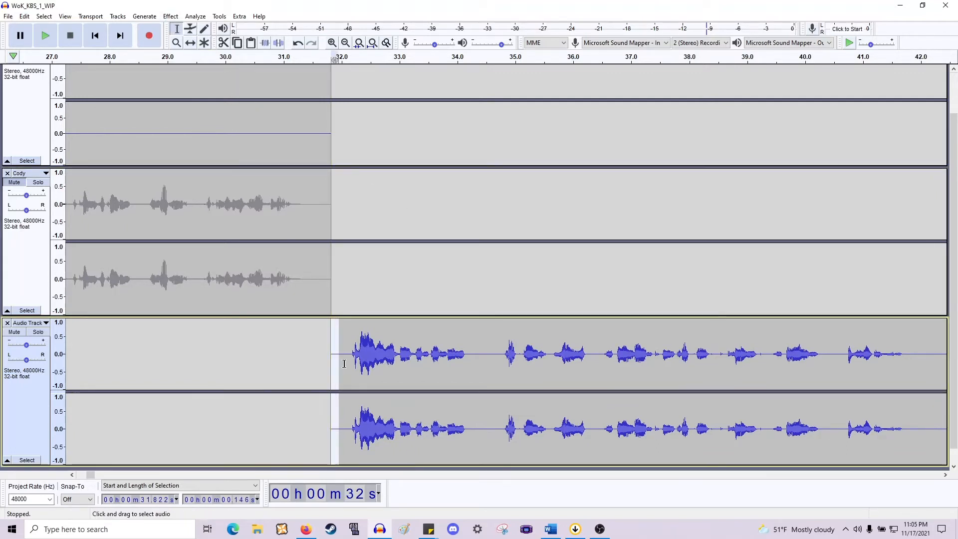
{"action": "key", "text": "Delete"}
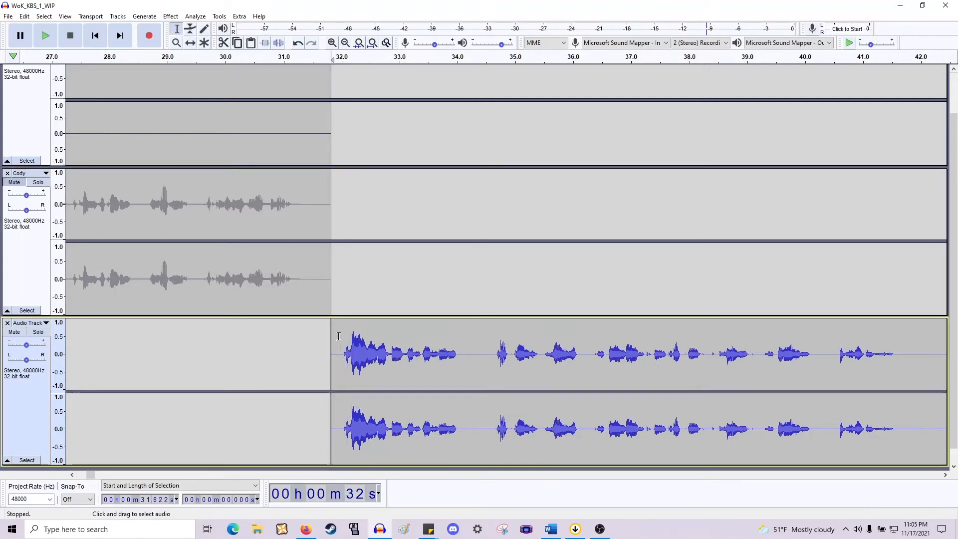
{"action": "left_click", "coordinate": [191, 44]}
{"action": "left_click_drag", "start_coordinate": [408, 358], "coordinate": [408, 250]}
Delete the 0.181-second gap at about 1:03.35 from the first and second tracks together.
{"action": "scroll", "coordinate": [444, 291], "scroll_direction": "right", "scroll_amount": 10}
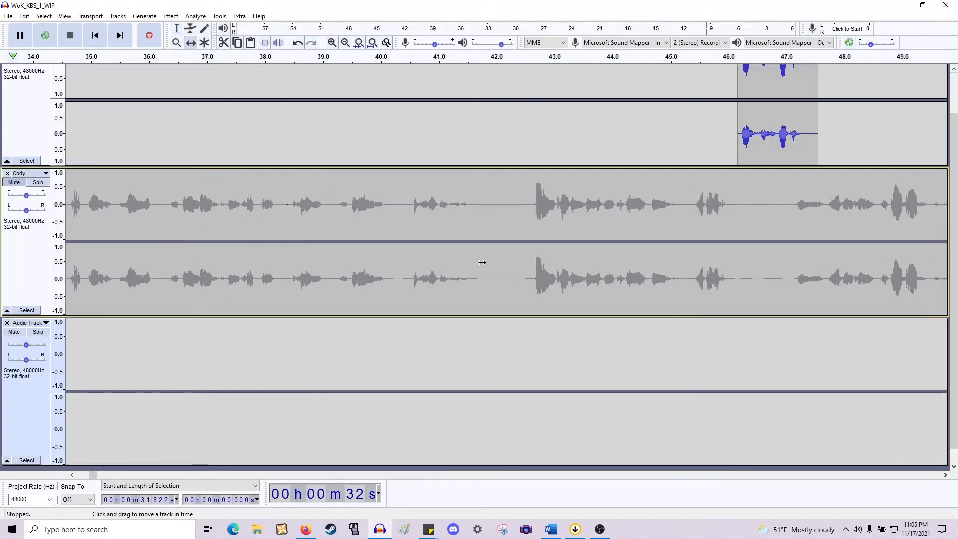
{"action": "scroll", "coordinate": [513, 250], "scroll_direction": "right", "scroll_amount": 5}
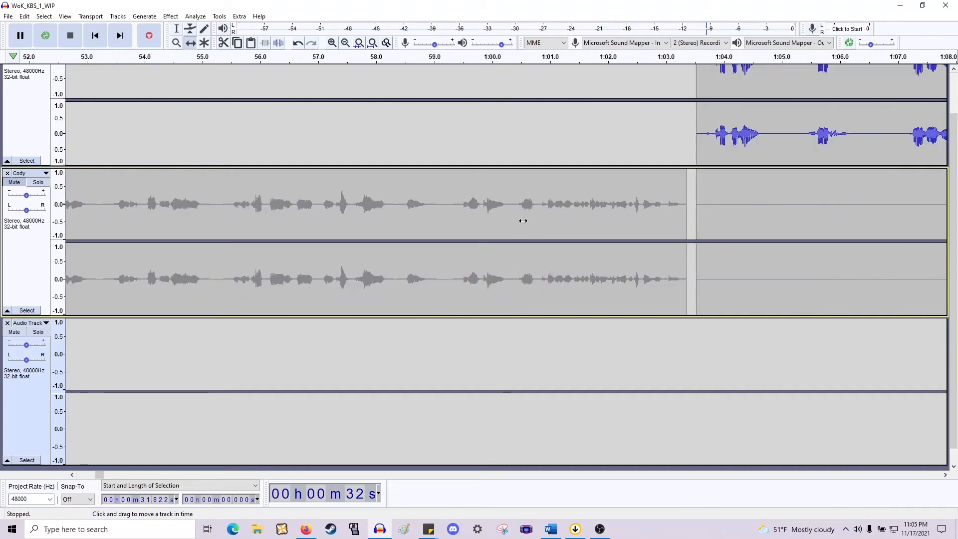
{"action": "scroll", "coordinate": [523, 220], "scroll_direction": "right", "scroll_amount": 1}
{"action": "scroll", "coordinate": [555, 160], "scroll_direction": "up", "scroll_amount": 2}
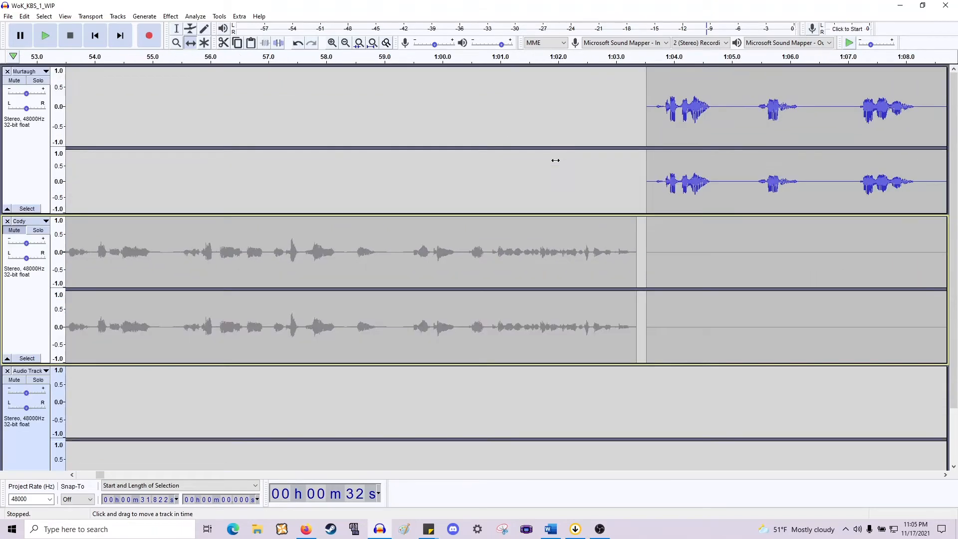
{"action": "left_click", "coordinate": [177, 29]}
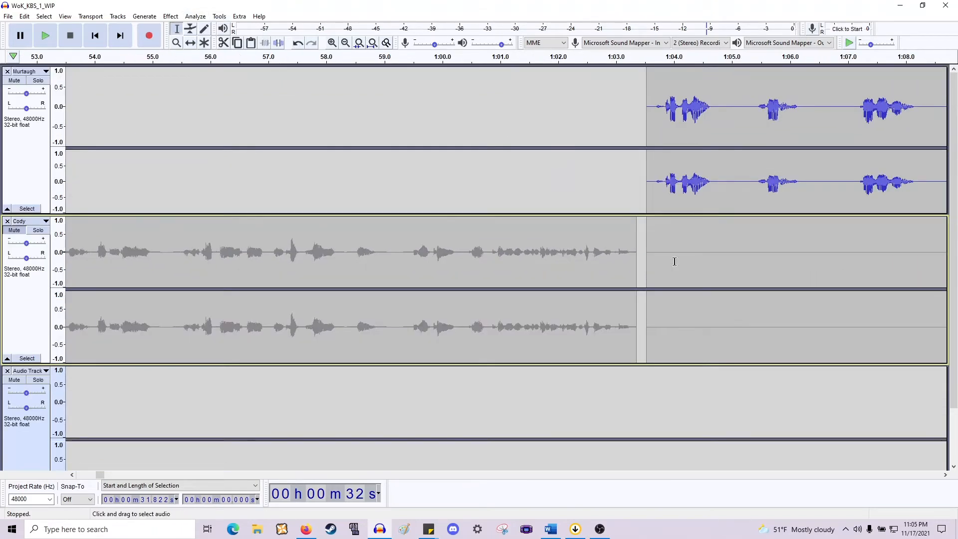
{"action": "left_click_drag", "start_coordinate": [637, 257], "coordinate": [643, 200]}
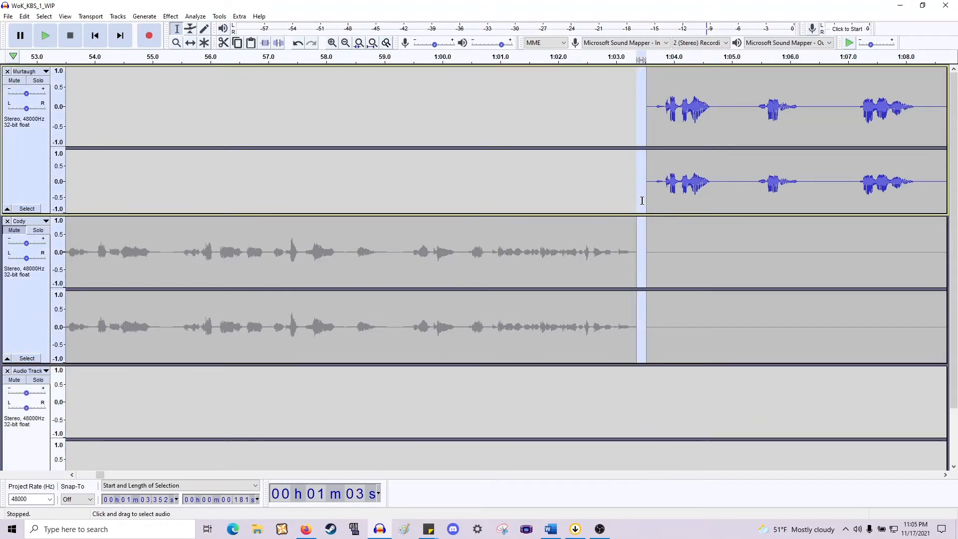
{"action": "key", "text": "Delete"}
{"action": "scroll", "coordinate": [606, 203], "scroll_direction": "left", "scroll_amount": 6}
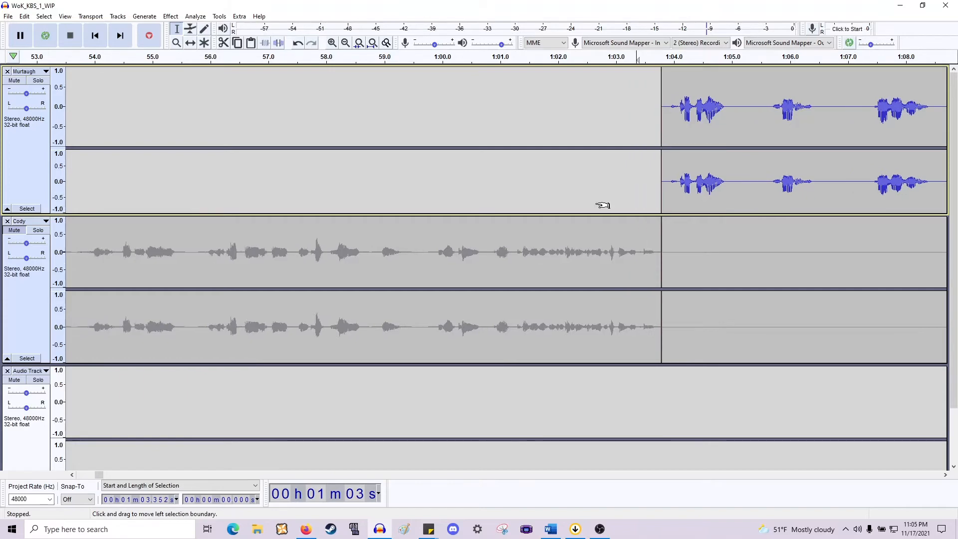
{"action": "scroll", "coordinate": [617, 208], "scroll_direction": "left", "scroll_amount": 20}
{"action": "scroll", "coordinate": [614, 204], "scroll_direction": "down", "scroll_amount": 2}
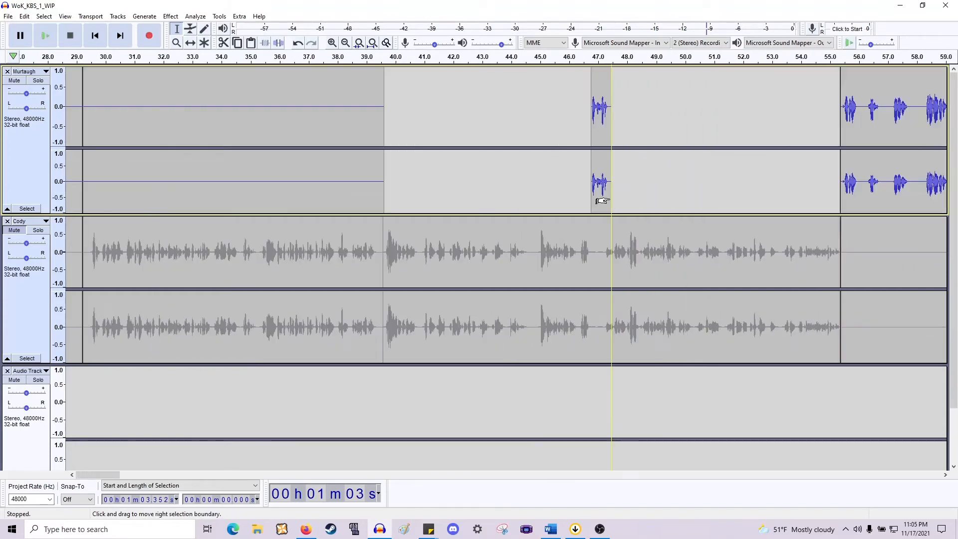
{"action": "scroll", "coordinate": [602, 201], "scroll_direction": "right", "scroll_amount": 16}
{"action": "scroll", "coordinate": [430, 192], "scroll_direction": "left", "scroll_amount": 10}
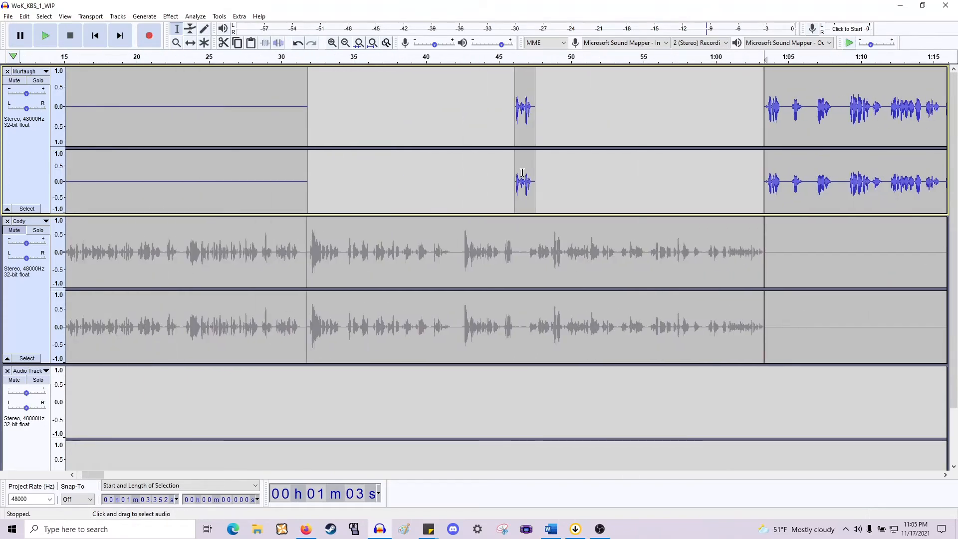
Fill the first track's gap starting at 31.822 seconds with 14.342 seconds of generated silence.
{"action": "left_click_drag", "start_coordinate": [516, 175], "coordinate": [307, 182]}
{"action": "left_click", "coordinate": [167, 17]}
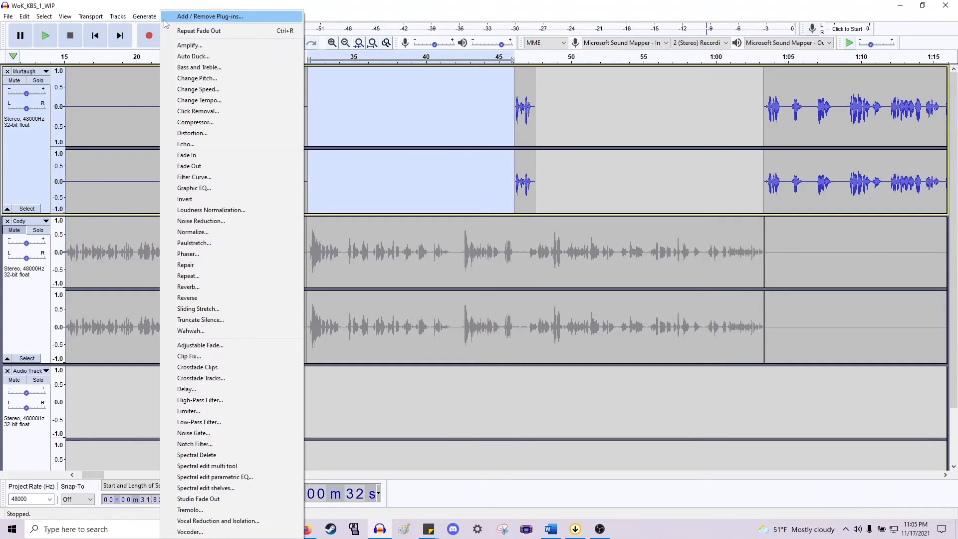
{"action": "left_click", "coordinate": [158, 76]}
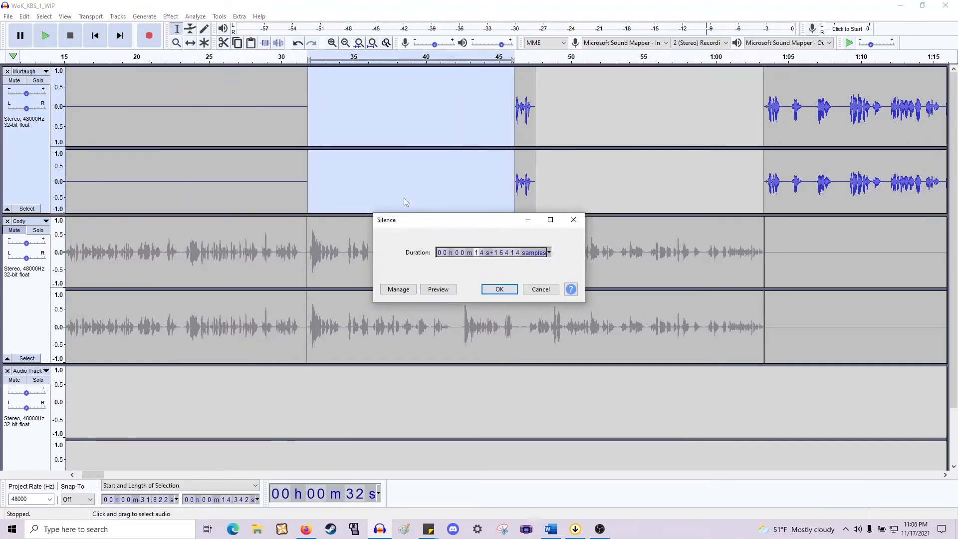
{"action": "left_click", "coordinate": [497, 292]}
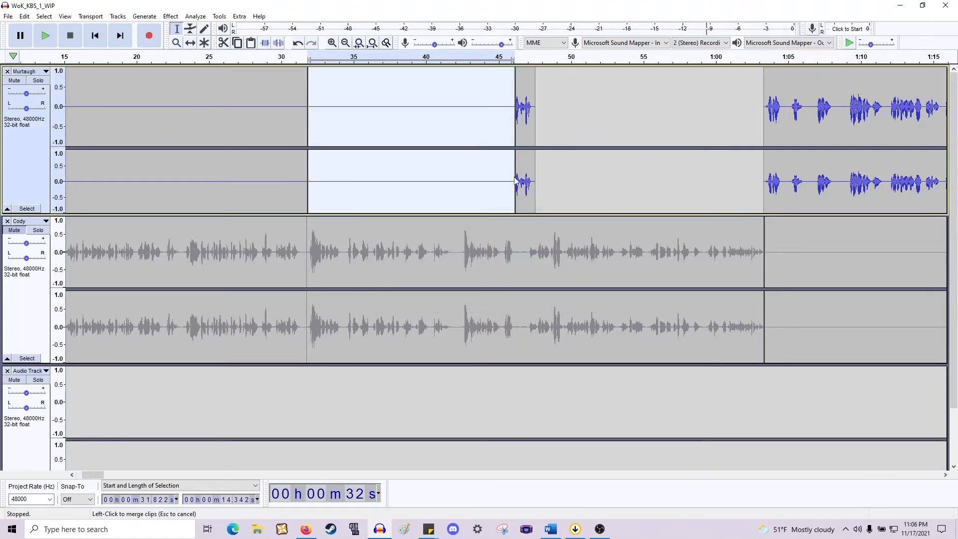
Fill the first track's gap after the interjection, starting at 47.542 seconds, with 15.810 seconds of generated silence.
{"action": "left_click_drag", "start_coordinate": [537, 181], "coordinate": [764, 189]}
{"action": "left_click", "coordinate": [145, 17]}
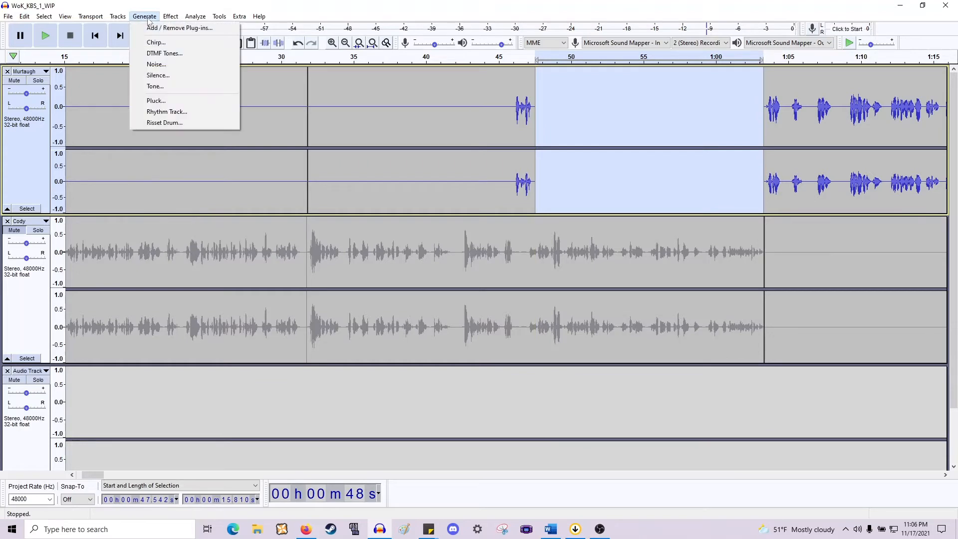
{"action": "left_click", "coordinate": [158, 75]}
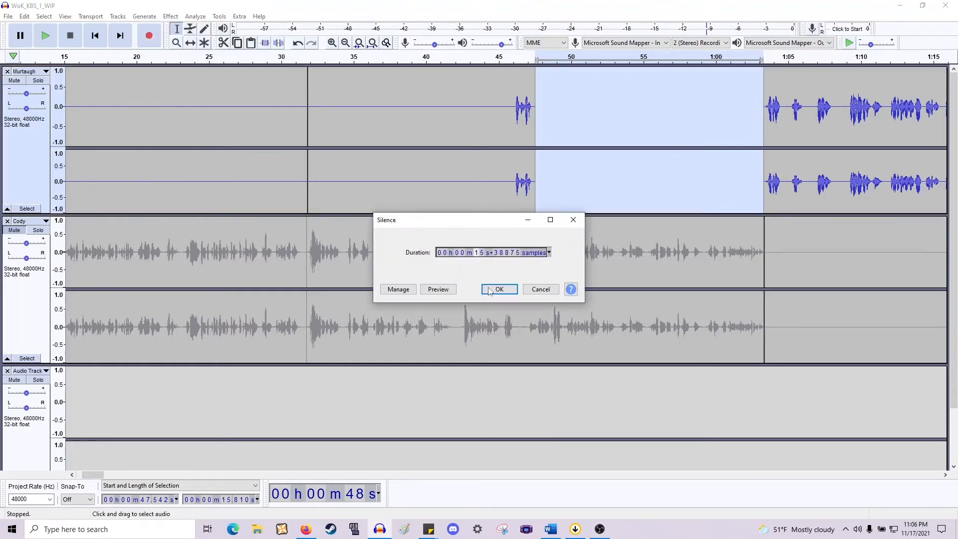
{"action": "left_click", "coordinate": [489, 290]}
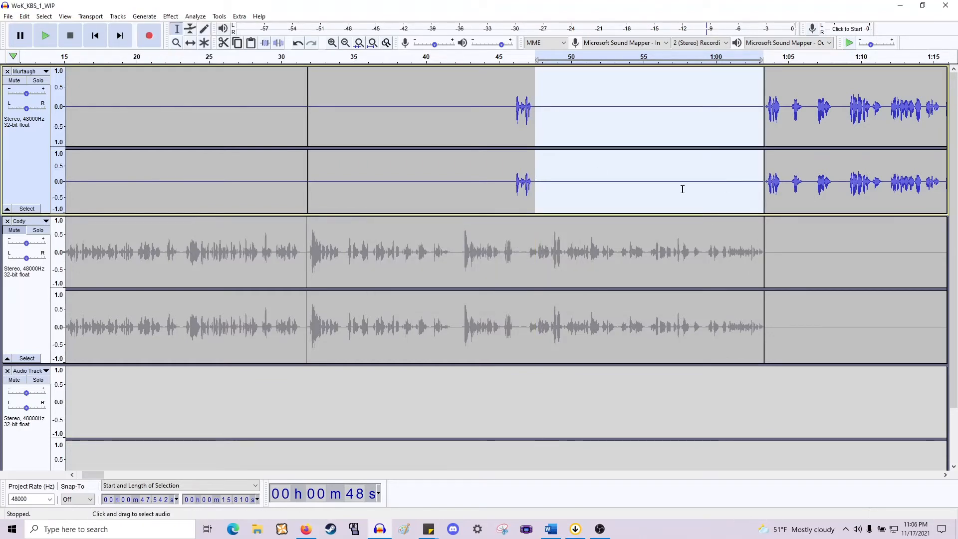
Merge the first track's two silent clips at the 31.8-second boundary.
{"action": "scroll", "coordinate": [632, 190], "scroll_direction": "right", "scroll_amount": 3}
{"action": "scroll", "coordinate": [461, 182], "scroll_direction": "left", "scroll_amount": 3}
{"action": "left_click", "coordinate": [452, 183]}
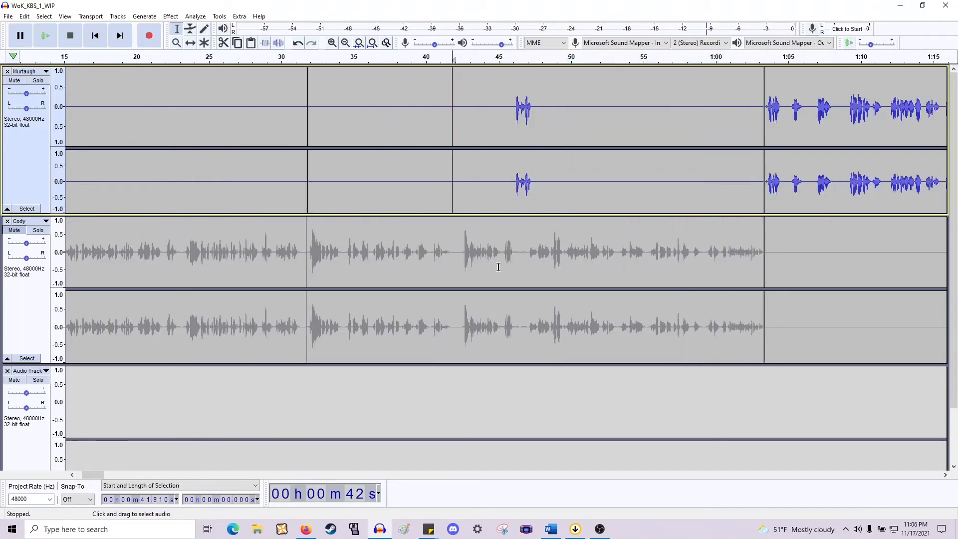
{"action": "scroll", "coordinate": [498, 266], "scroll_direction": "down", "scroll_amount": 1}
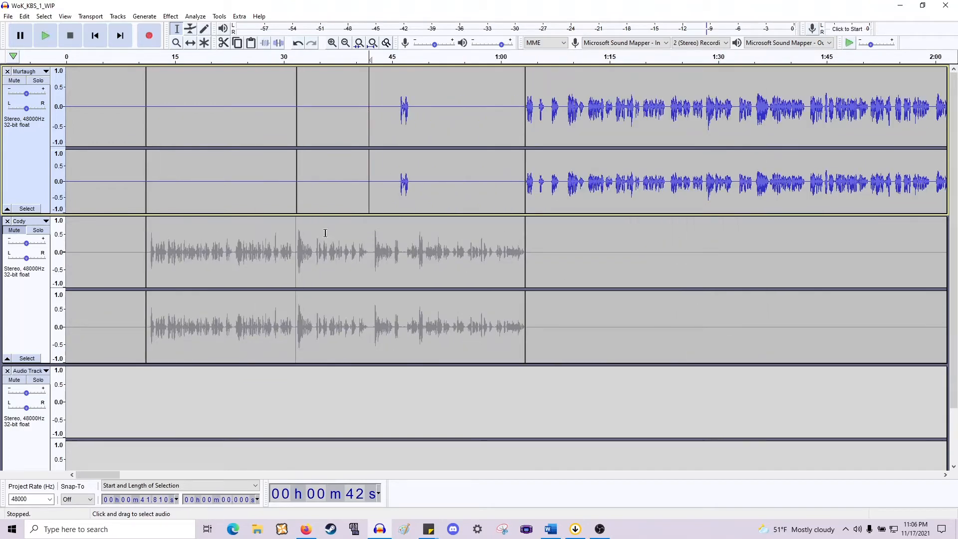
{"action": "left_click", "coordinate": [295, 199]}
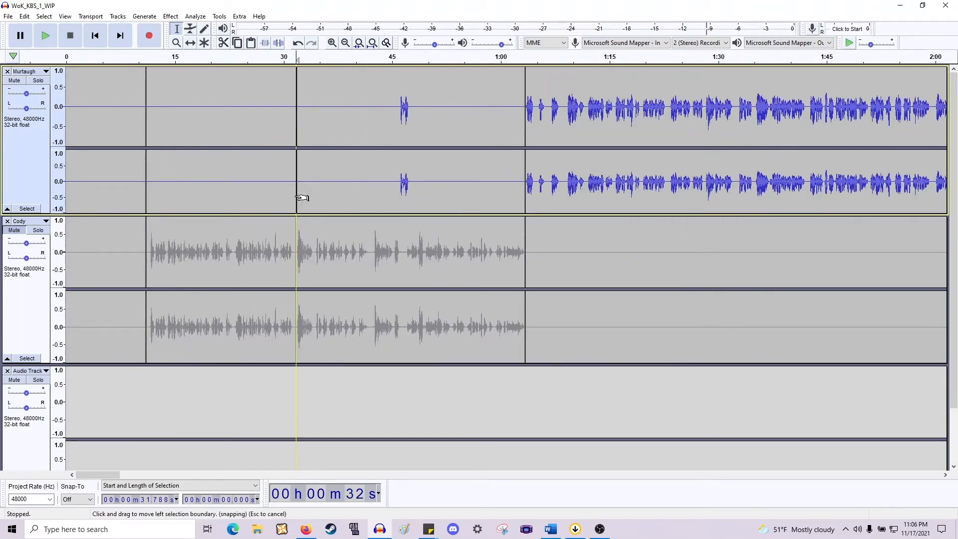
{"action": "left_click", "coordinate": [298, 198]}
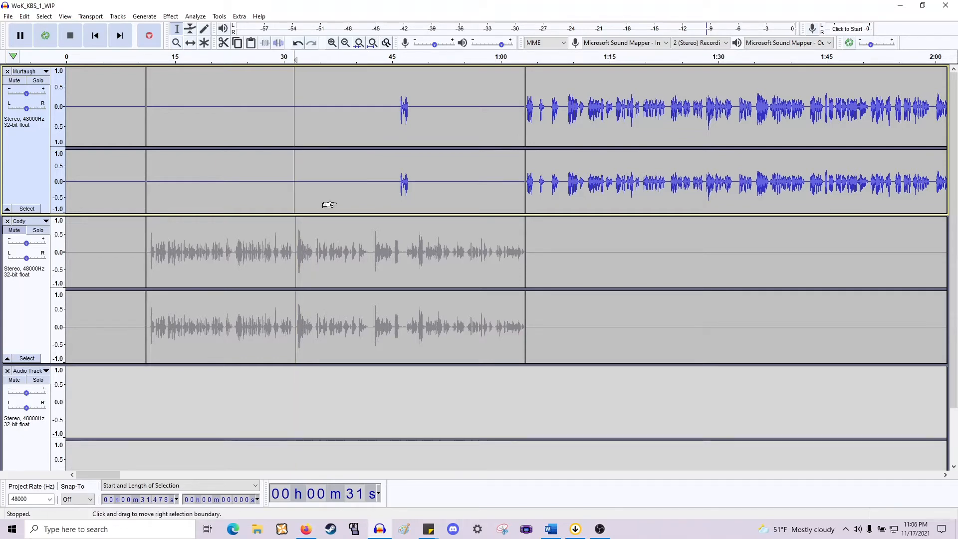
Undo the clip merge at 31.8 seconds and redo the silence generated after the interjection.
{"action": "scroll", "coordinate": [343, 224], "scroll_direction": "down", "scroll_amount": 1}
{"action": "scroll", "coordinate": [201, 244], "scroll_direction": "right", "scroll_amount": 2}
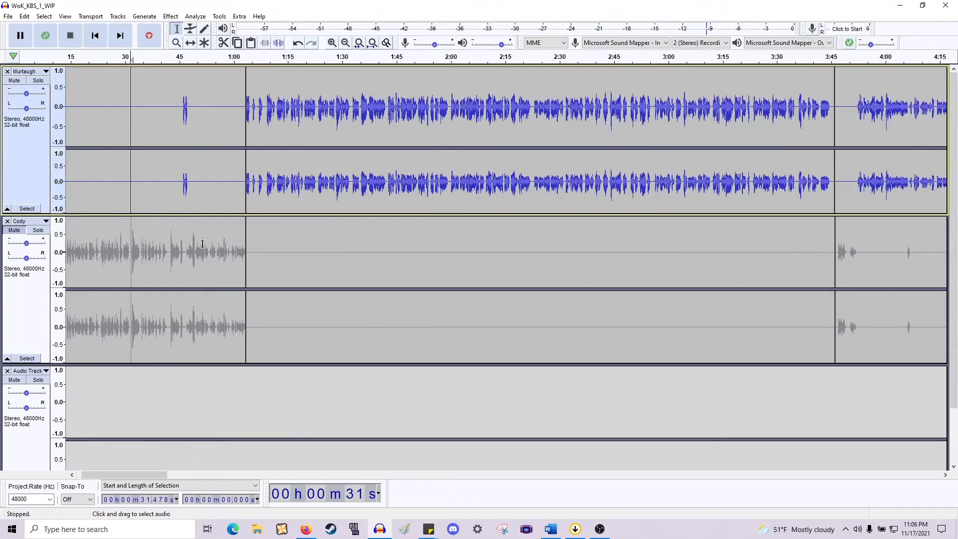
{"action": "scroll", "coordinate": [210, 238], "scroll_direction": "left", "scroll_amount": 2}
{"action": "key", "text": "ctrl+z"}
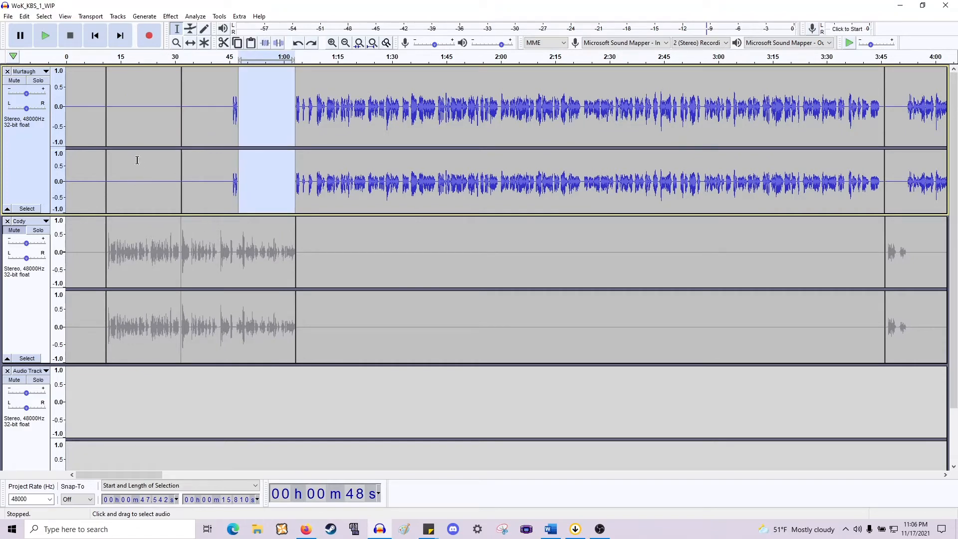
{"action": "left_click", "coordinate": [22, 16]}
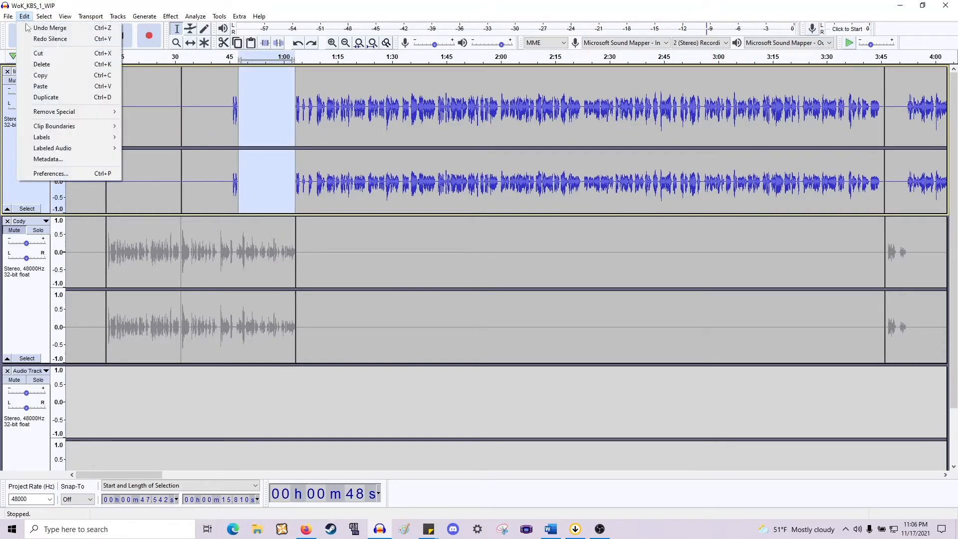
{"action": "left_click", "coordinate": [28, 38]}
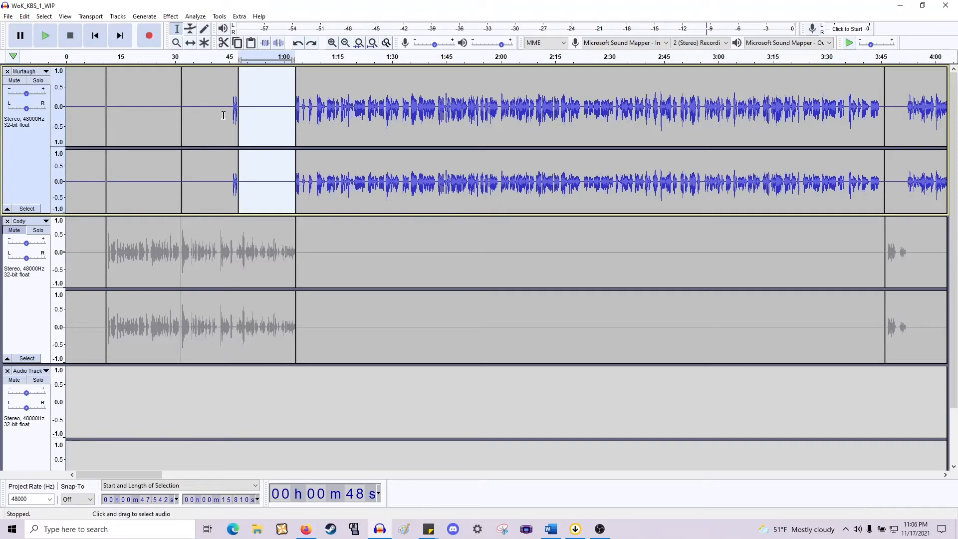
Place the cursor in the second track at 31.822 seconds and unmute that track.
{"action": "left_click", "coordinate": [183, 248]}
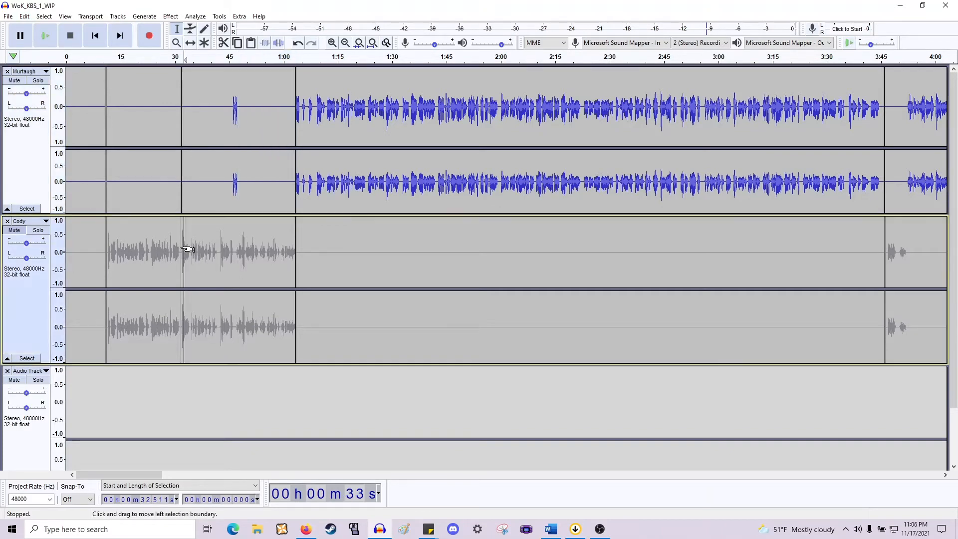
{"action": "scroll", "coordinate": [187, 248], "scroll_direction": "up", "scroll_amount": 6, "text": "ctrl"}
{"action": "left_click_drag", "start_coordinate": [244, 245], "coordinate": [243, 247]}
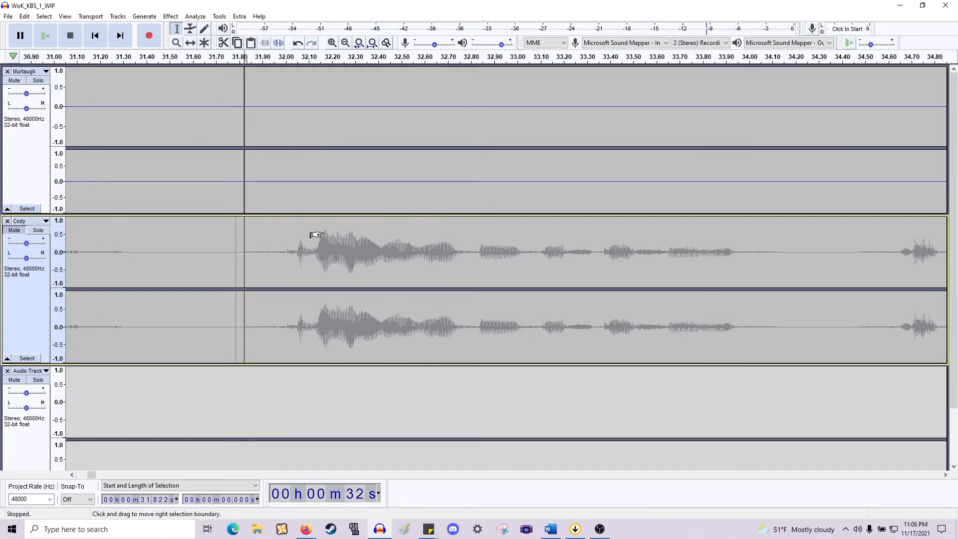
{"action": "left_click", "coordinate": [22, 232]}
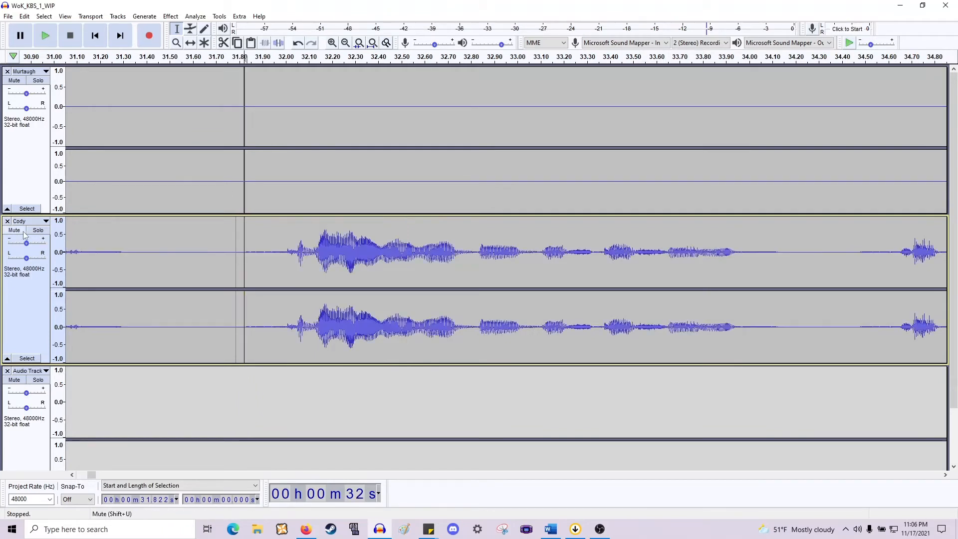
Try to merge the second track's two clips at the 31.788-second boundary.
{"action": "left_click", "coordinate": [236, 264]}
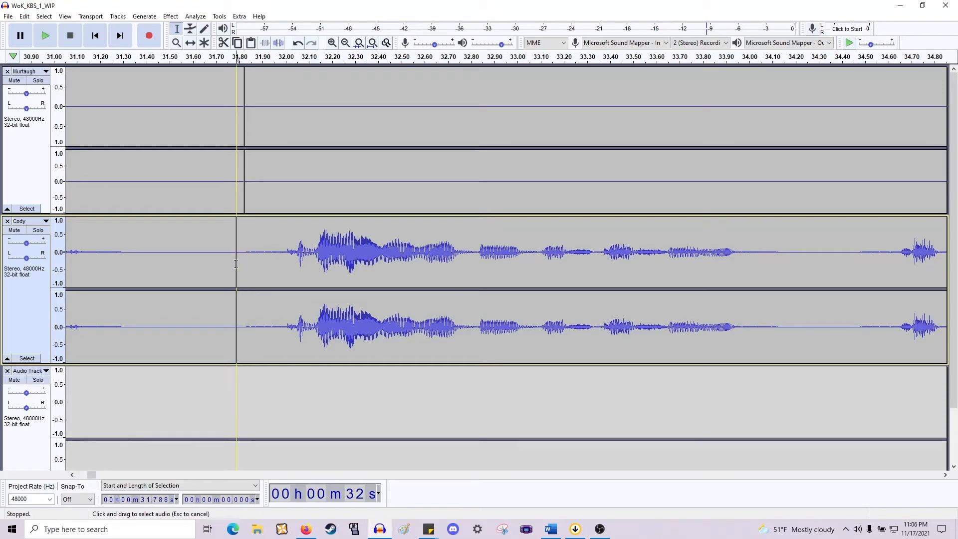
{"action": "left_click_drag", "start_coordinate": [237, 269], "coordinate": [235, 266]}
{"action": "double_click", "coordinate": [228, 268]}
{"action": "left_click", "coordinate": [237, 264]}
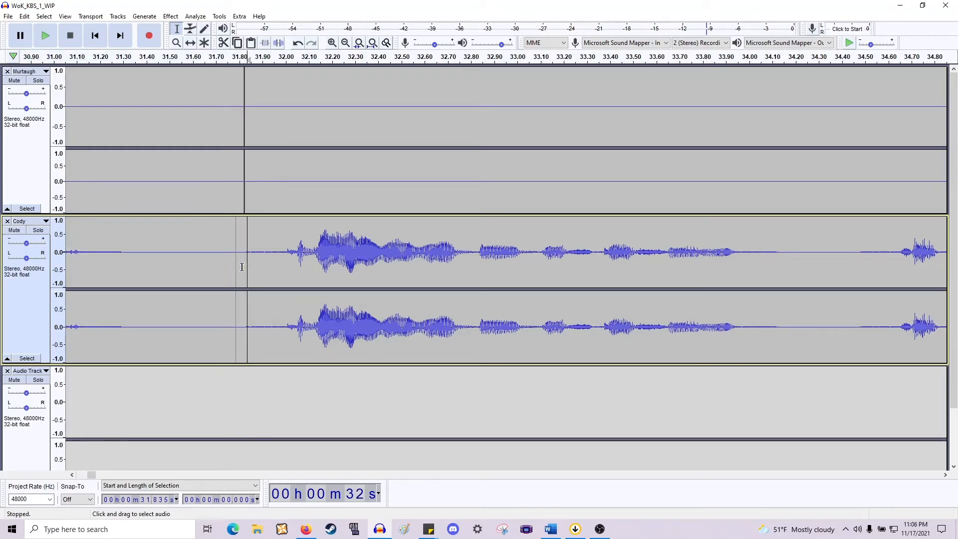
{"action": "left_click", "coordinate": [236, 269]}
{"action": "scroll", "coordinate": [226, 275], "scroll_direction": "up", "scroll_amount": 4}
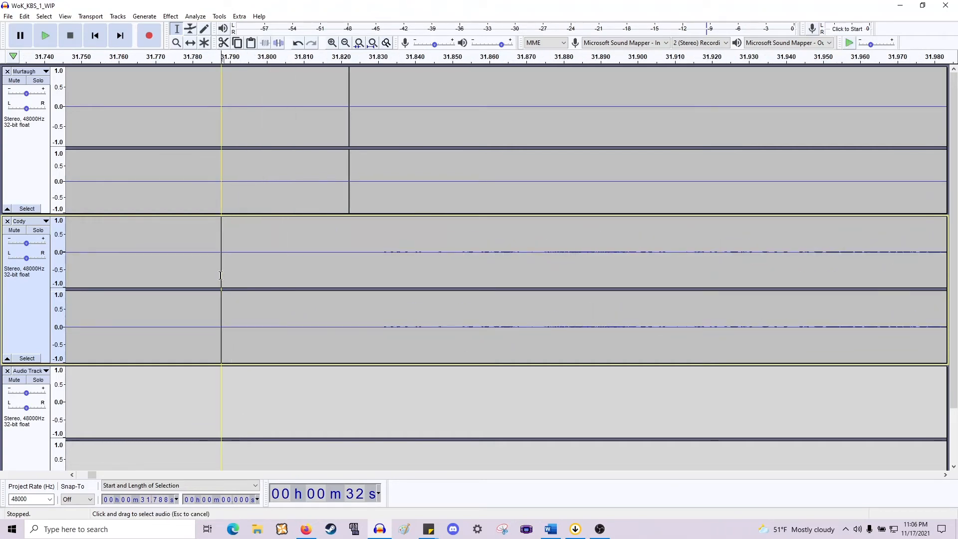
{"action": "left_click", "coordinate": [191, 43]}
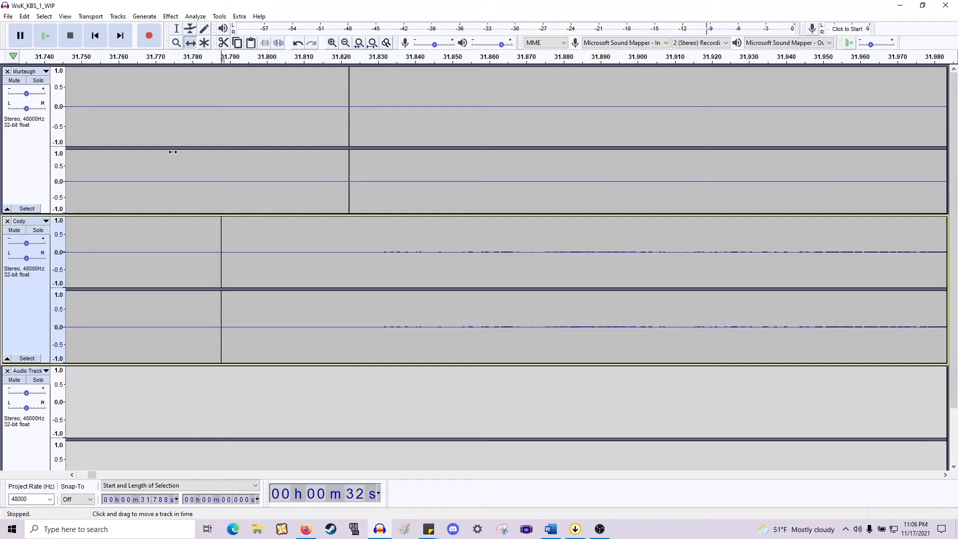
{"action": "scroll", "coordinate": [173, 151], "scroll_direction": "down", "scroll_amount": 3}
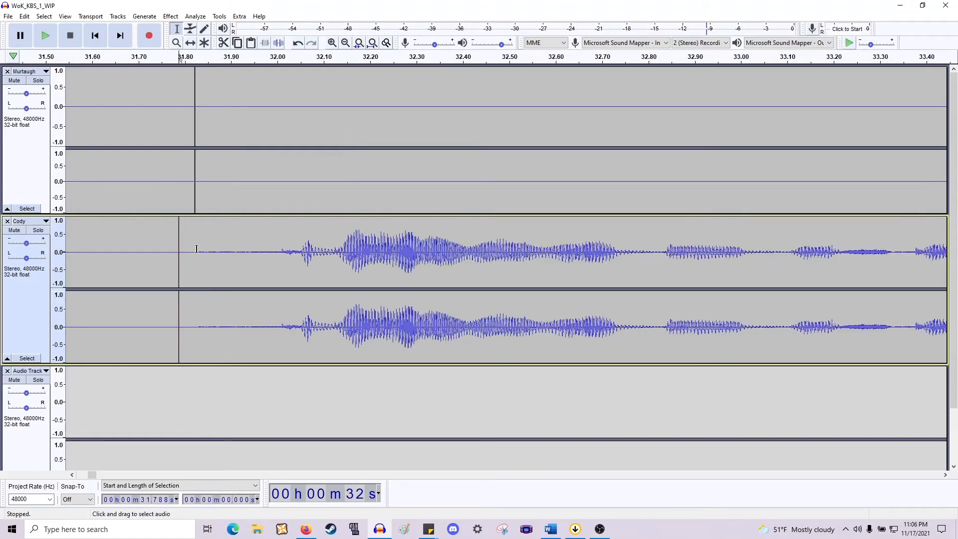
{"action": "left_click_drag", "start_coordinate": [196, 248], "coordinate": [202, 245]}
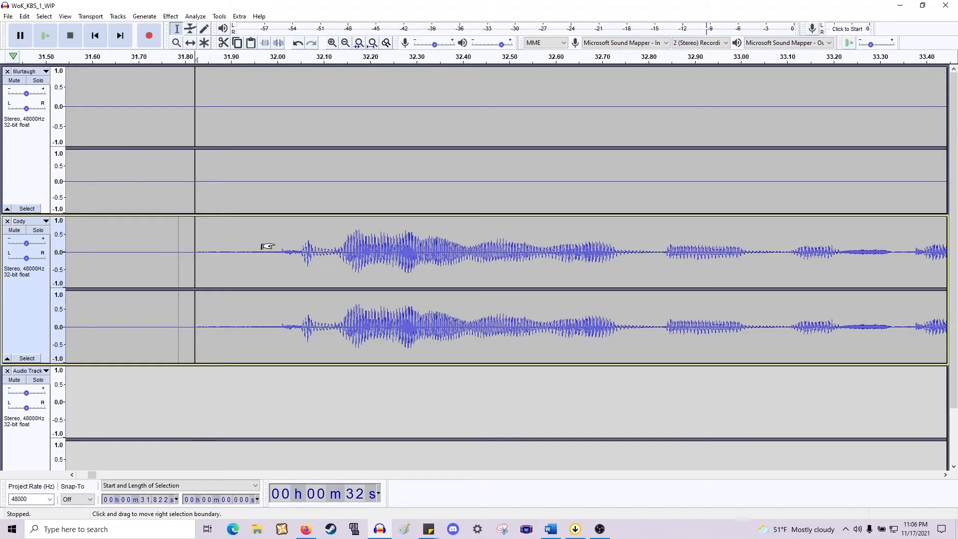
Play the recording briefly from 11.365 seconds to check where the second track's speech begins.
{"action": "scroll", "coordinate": [270, 245], "scroll_direction": "down", "scroll_amount": 2}
{"action": "scroll", "coordinate": [213, 293], "scroll_direction": "left", "scroll_amount": 10}
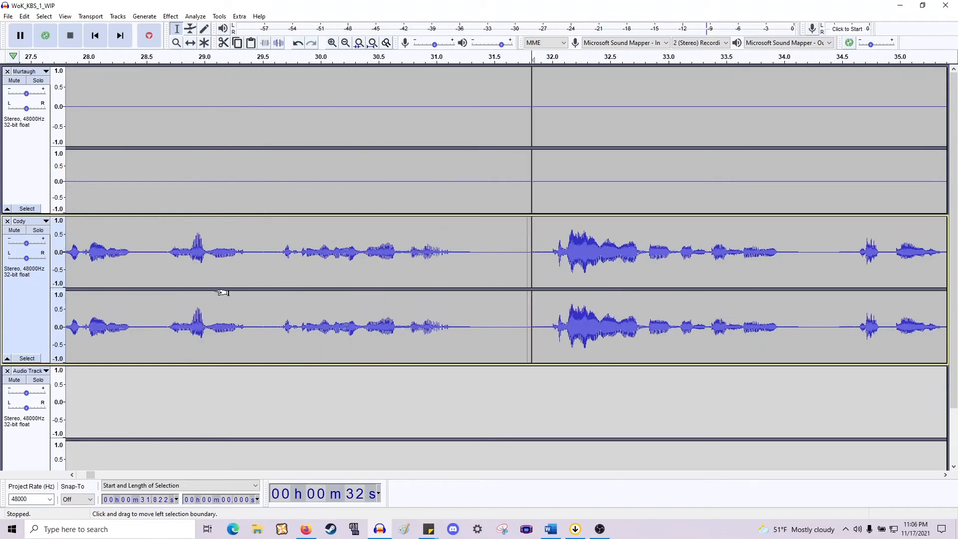
{"action": "scroll", "coordinate": [238, 290], "scroll_direction": "left", "scroll_amount": 8}
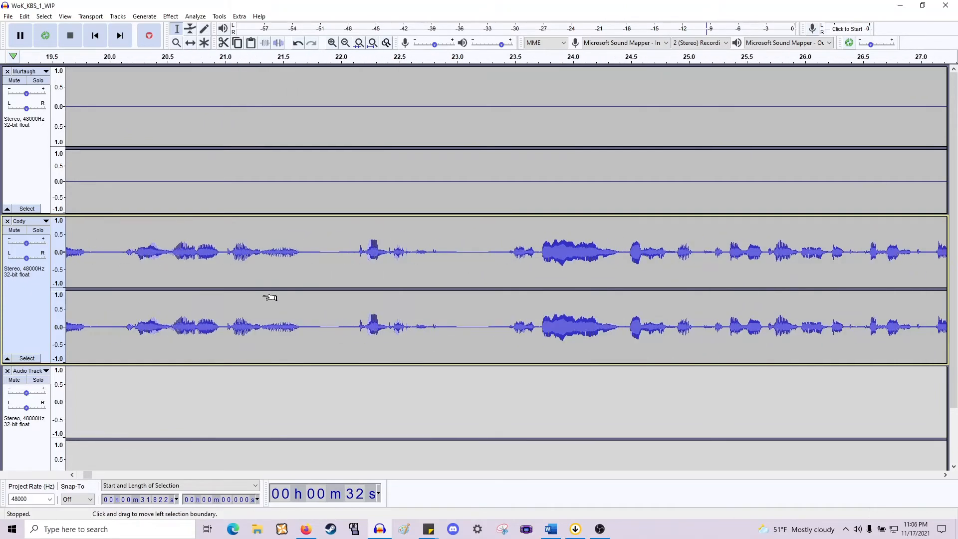
{"action": "scroll", "coordinate": [269, 298], "scroll_direction": "down", "scroll_amount": 3}
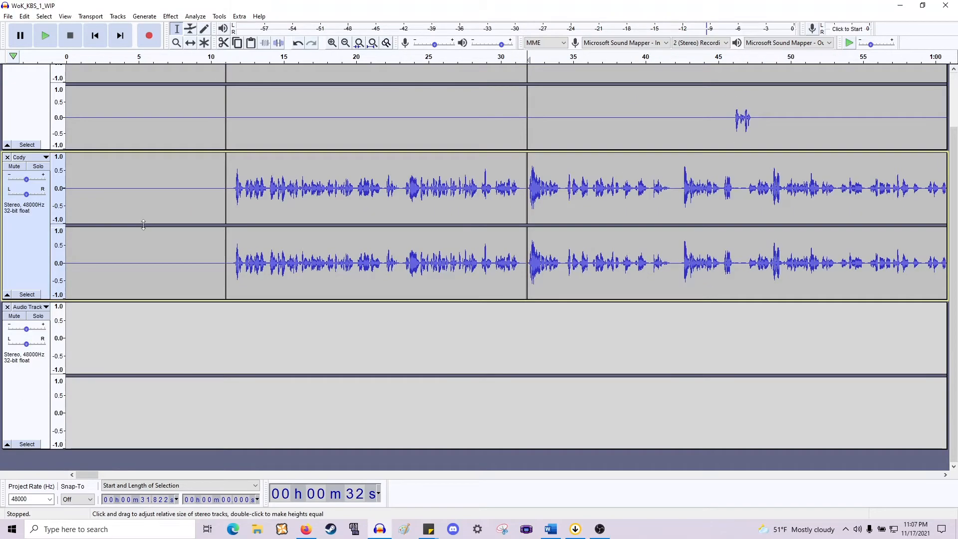
{"action": "key", "text": "space"}
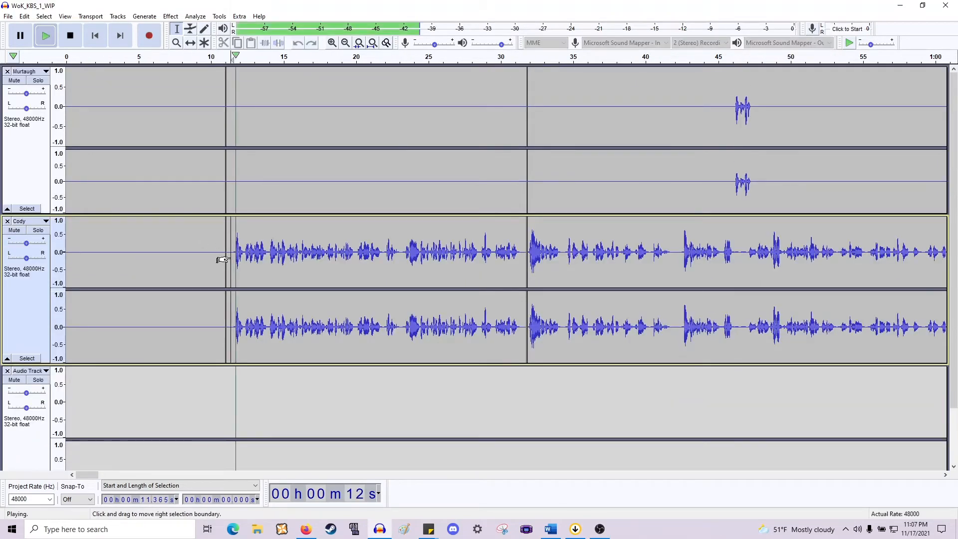
{"action": "key", "text": "space"}
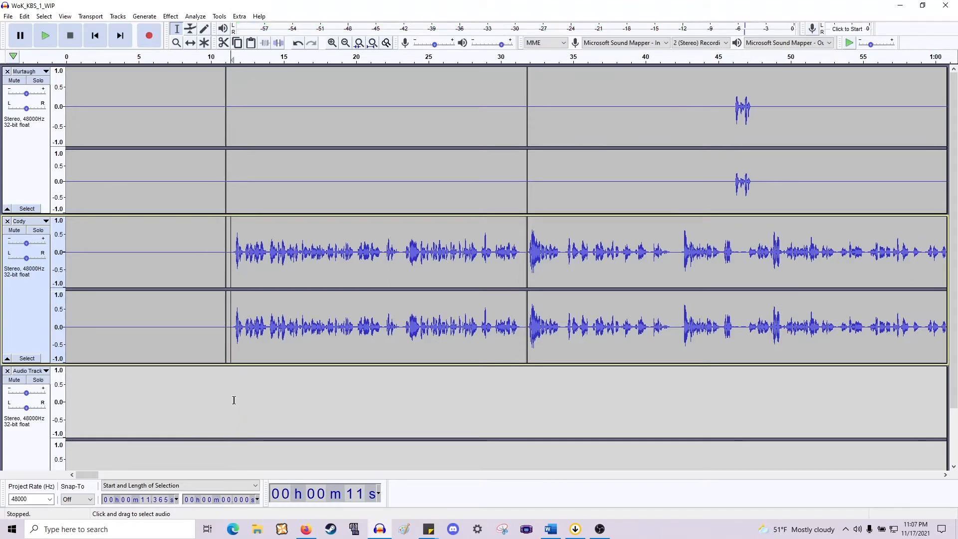
Delete the first 11.021 seconds from all three tracks.
{"action": "left_click_drag", "start_coordinate": [227, 402], "coordinate": [67, 125]}
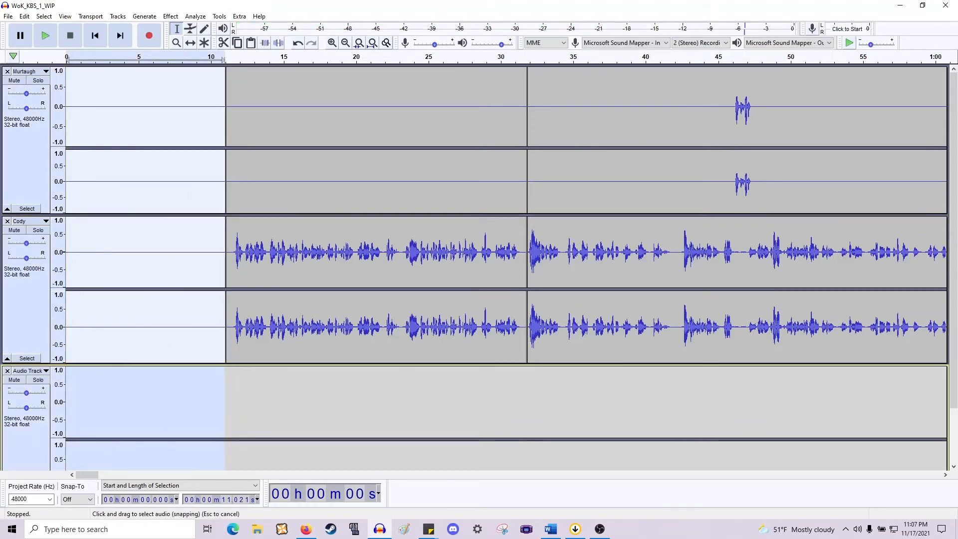
{"action": "key", "text": "Delete"}
{"action": "scroll", "coordinate": [313, 276], "scroll_direction": "right", "scroll_amount": 5}
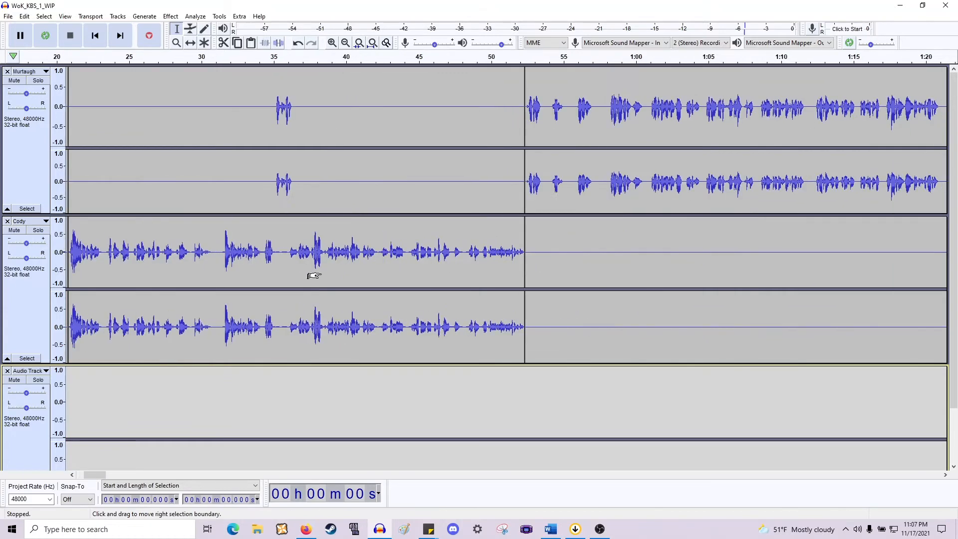
{"action": "scroll", "coordinate": [310, 273], "scroll_direction": "left", "scroll_amount": 5}
{"action": "scroll", "coordinate": [279, 244], "scroll_direction": "up", "scroll_amount": 4}
{"action": "scroll", "coordinate": [470, 287], "scroll_direction": "down", "scroll_amount": 4}
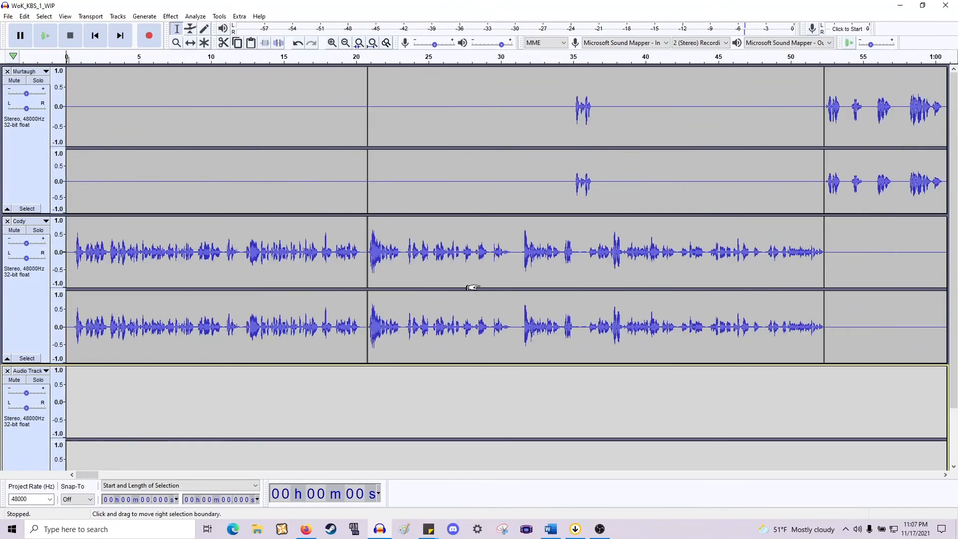
Try to merge the second track's two clips at the 20.767-second boundary.
{"action": "scroll", "coordinate": [392, 287], "scroll_direction": "right", "scroll_amount": 4}
{"action": "scroll", "coordinate": [349, 285], "scroll_direction": "left", "scroll_amount": 3}
{"action": "scroll", "coordinate": [360, 285], "scroll_direction": "up", "scroll_amount": 7}
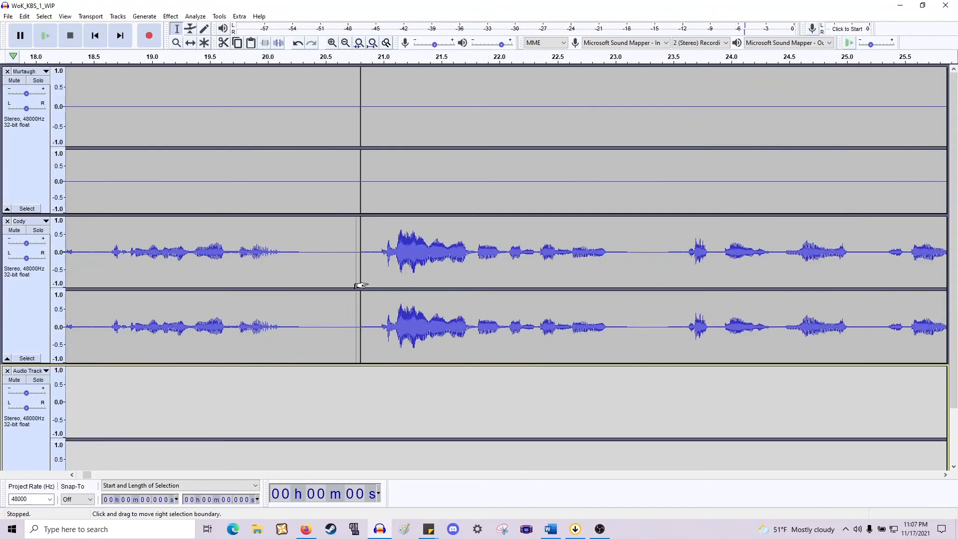
{"action": "left_click", "coordinate": [176, 252]}
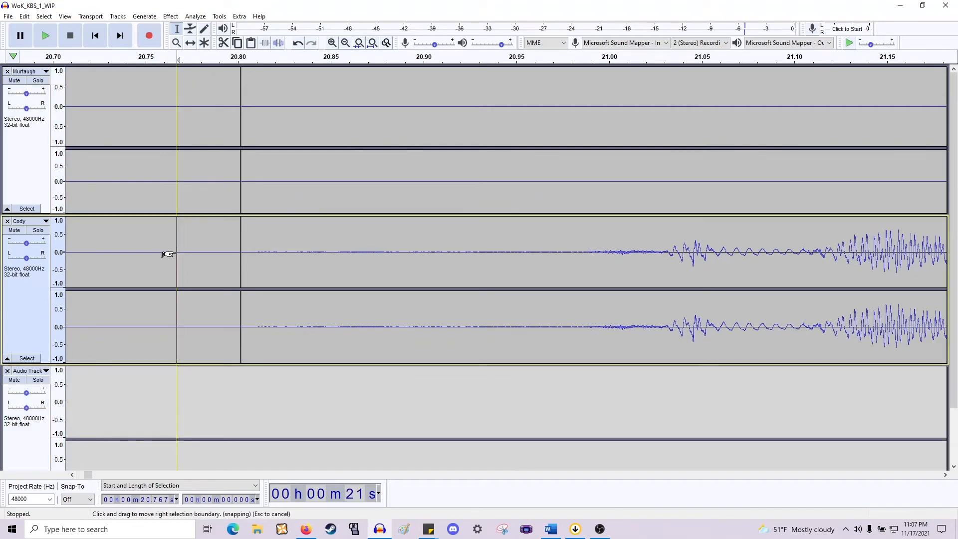
{"action": "left_click_drag", "start_coordinate": [176, 253], "coordinate": [181, 253]}
{"action": "double_click", "coordinate": [177, 250]}
{"action": "left_click", "coordinate": [188, 253]}
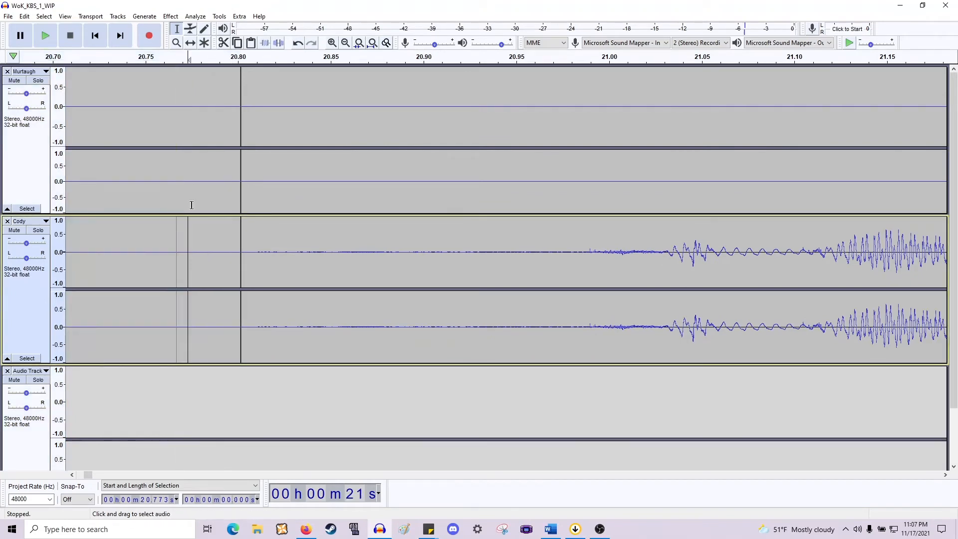
{"action": "scroll", "coordinate": [188, 154], "scroll_direction": "down", "scroll_amount": 6}
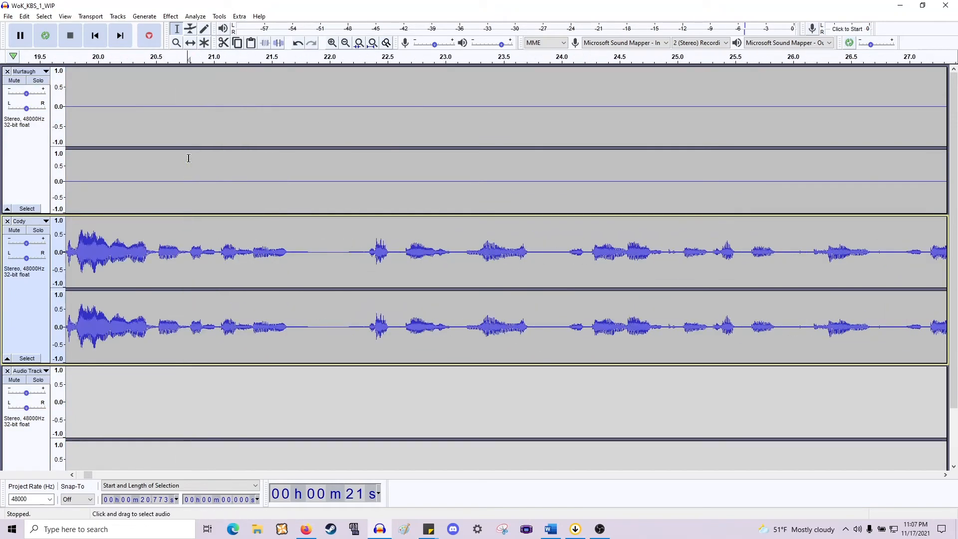
Examine the clip boundaries and speech gaps in both voice tracks across the first several minutes of the recording.
{"action": "scroll", "coordinate": [189, 151], "scroll_direction": "down", "scroll_amount": 1}
{"action": "scroll", "coordinate": [192, 150], "scroll_direction": "right", "scroll_amount": 8}
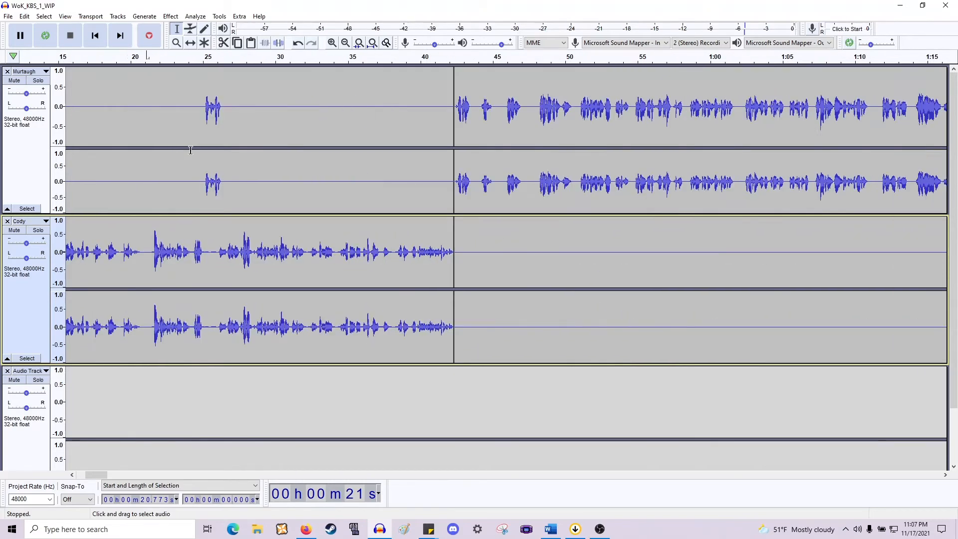
{"action": "scroll", "coordinate": [196, 150], "scroll_direction": "down", "scroll_amount": 2}
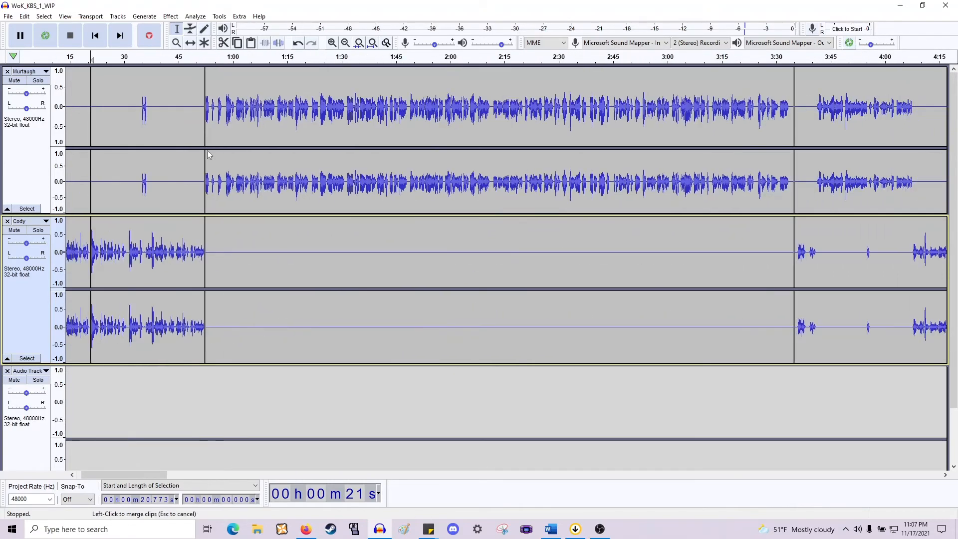
{"action": "scroll", "coordinate": [214, 155], "scroll_direction": "right", "scroll_amount": 3}
{"action": "scroll", "coordinate": [225, 152], "scroll_direction": "left", "scroll_amount": 4}
{"action": "scroll", "coordinate": [254, 159], "scroll_direction": "right", "scroll_amount": 3}
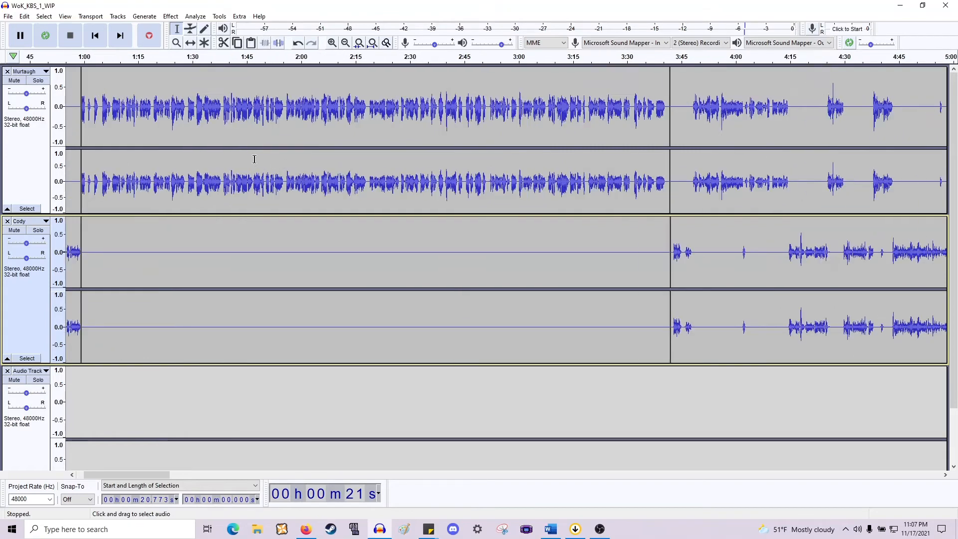
{"action": "scroll", "coordinate": [254, 160], "scroll_direction": "left", "scroll_amount": 8}
{"action": "scroll", "coordinate": [172, 252], "scroll_direction": "up", "scroll_amount": 1}
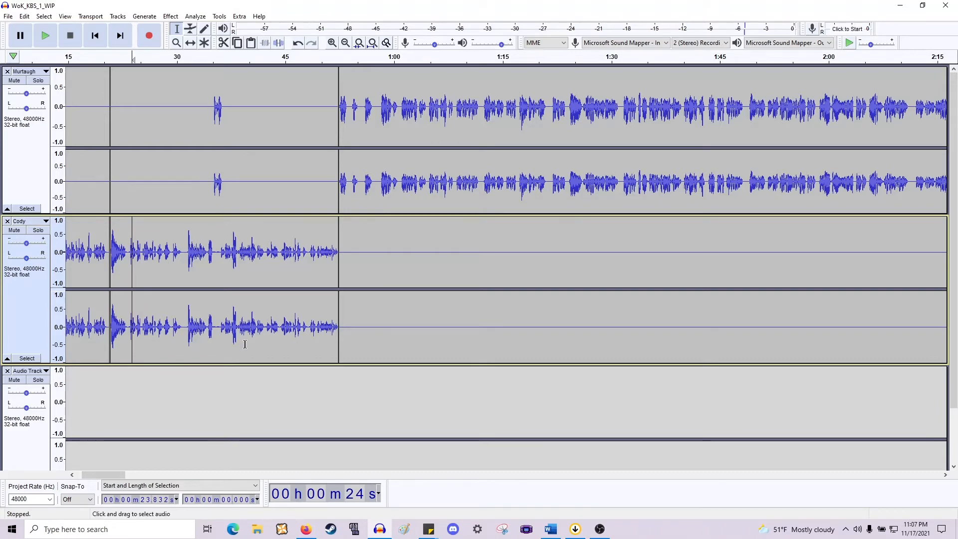
{"action": "scroll", "coordinate": [416, 339], "scroll_direction": "right", "scroll_amount": 4}
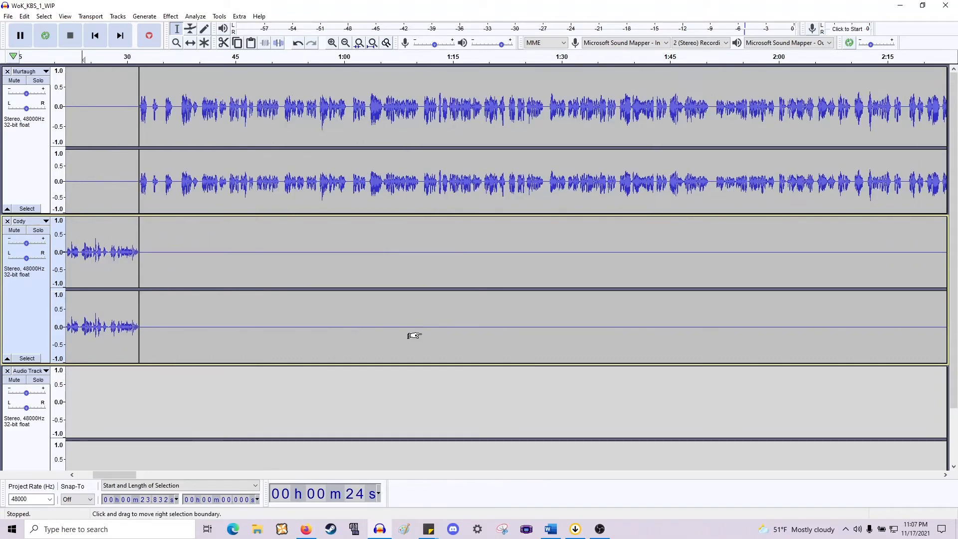
{"action": "scroll", "coordinate": [412, 336], "scroll_direction": "left", "scroll_amount": 6}
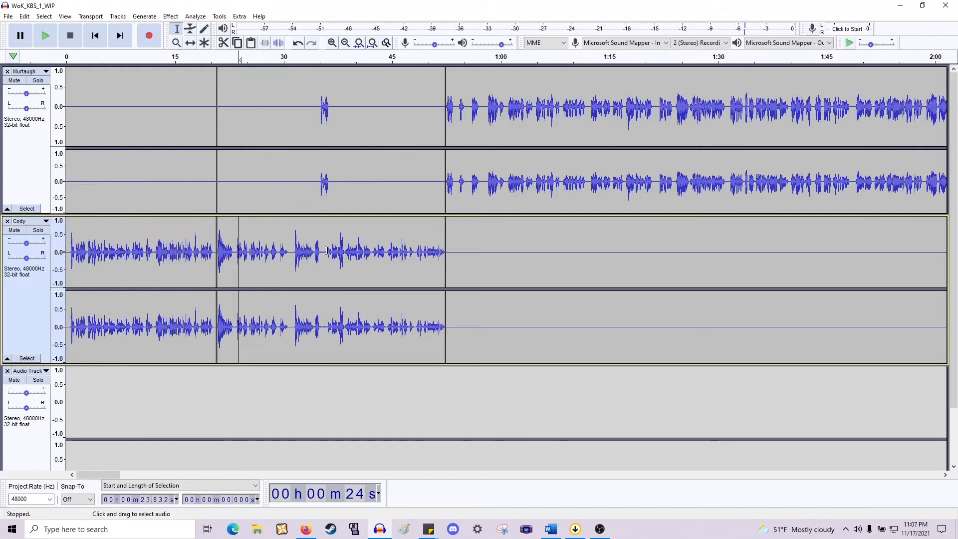
{"action": "scroll", "coordinate": [446, 184], "scroll_direction": "right", "scroll_amount": 8}
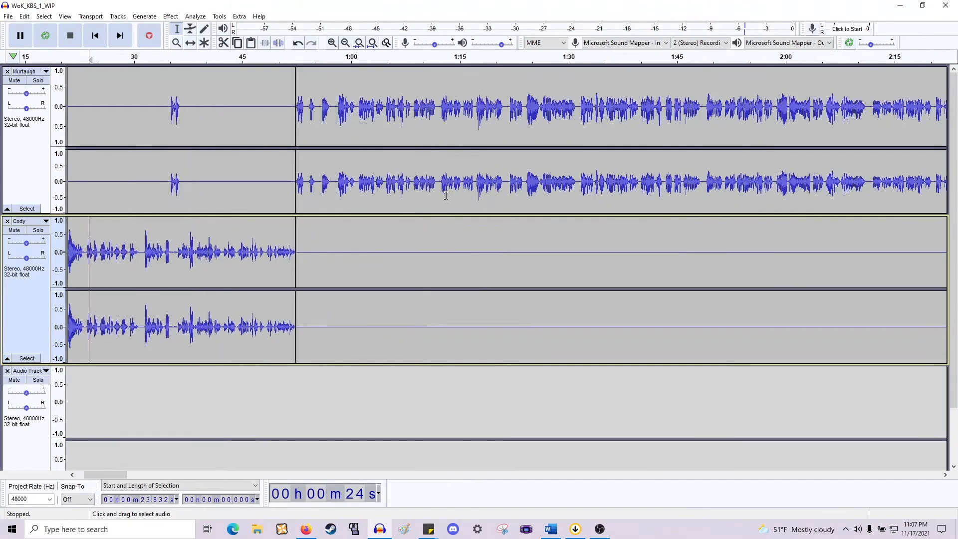
{"action": "scroll", "coordinate": [455, 198], "scroll_direction": "down", "scroll_amount": 3}
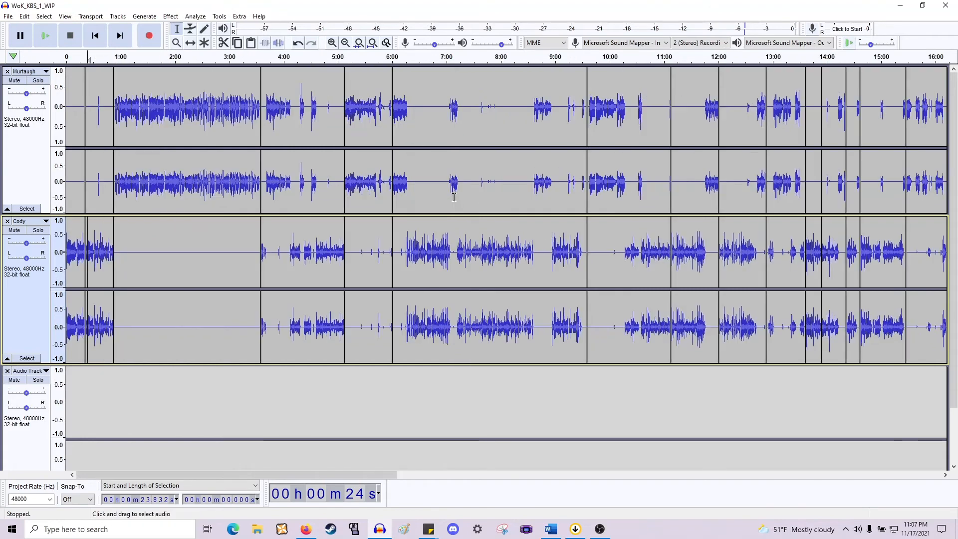
{"action": "scroll", "coordinate": [262, 223], "scroll_direction": "left", "scroll_amount": 4}
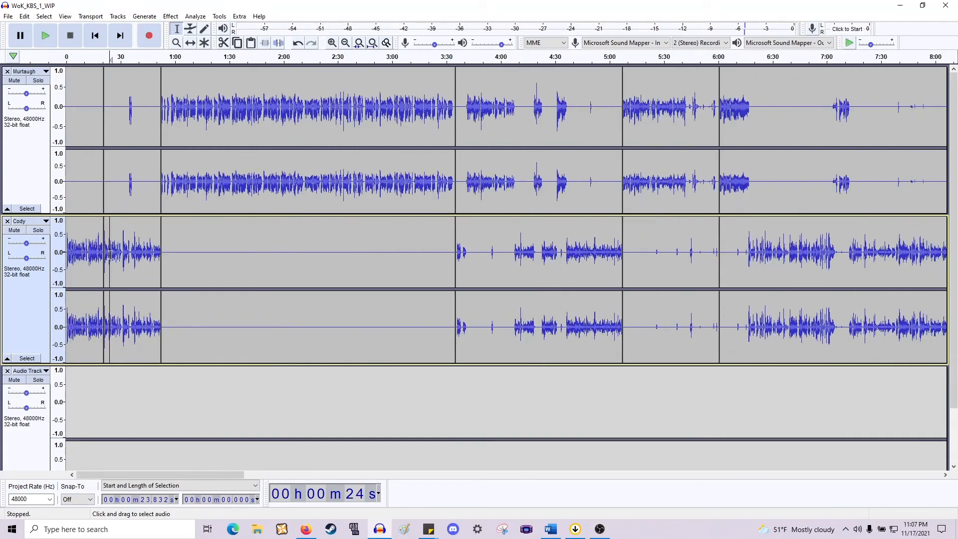
{"action": "left_click", "coordinate": [93, 251]}
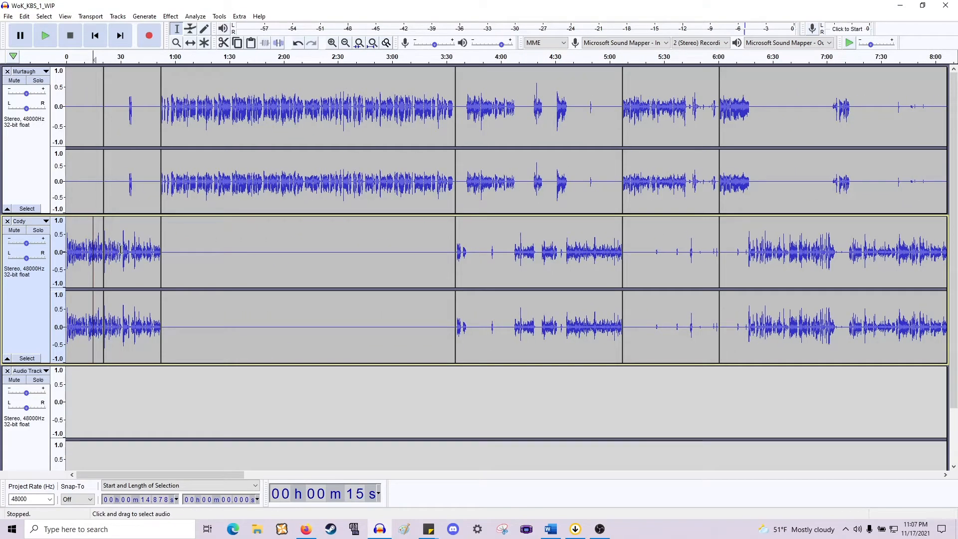
{"action": "left_click_drag", "start_coordinate": [120, 249], "coordinate": [138, 250]}
{"action": "left_click", "coordinate": [154, 251]}
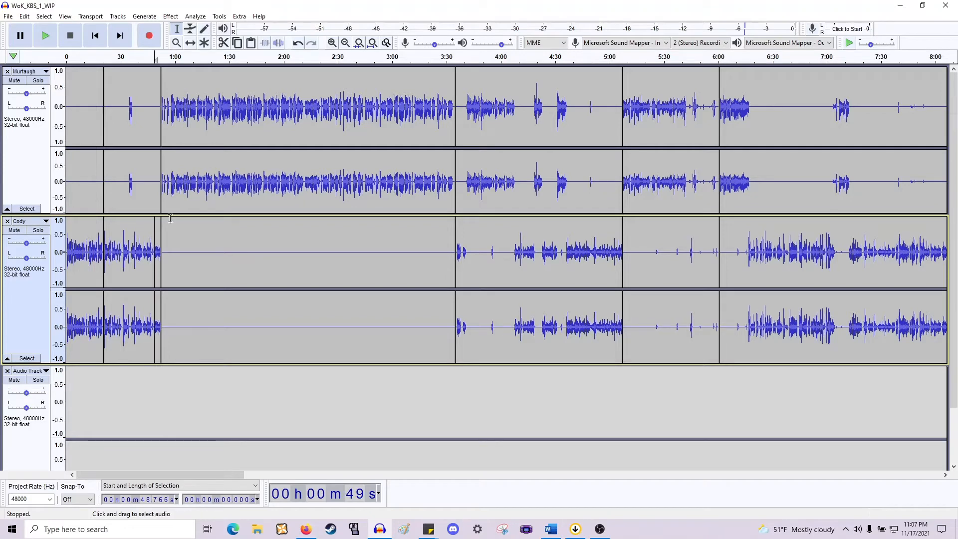
{"action": "left_click", "coordinate": [170, 197]}
{"action": "scroll", "coordinate": [357, 197], "scroll_direction": "right", "scroll_amount": 5}
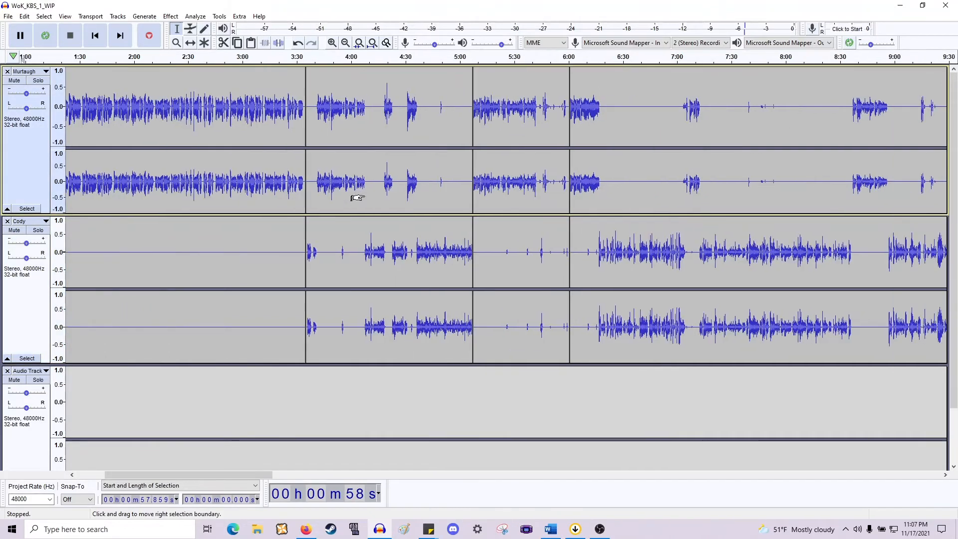
Play the recording from 3:36.281 to review the exchange between the two speakers.
{"action": "left_click", "coordinate": [308, 260]}
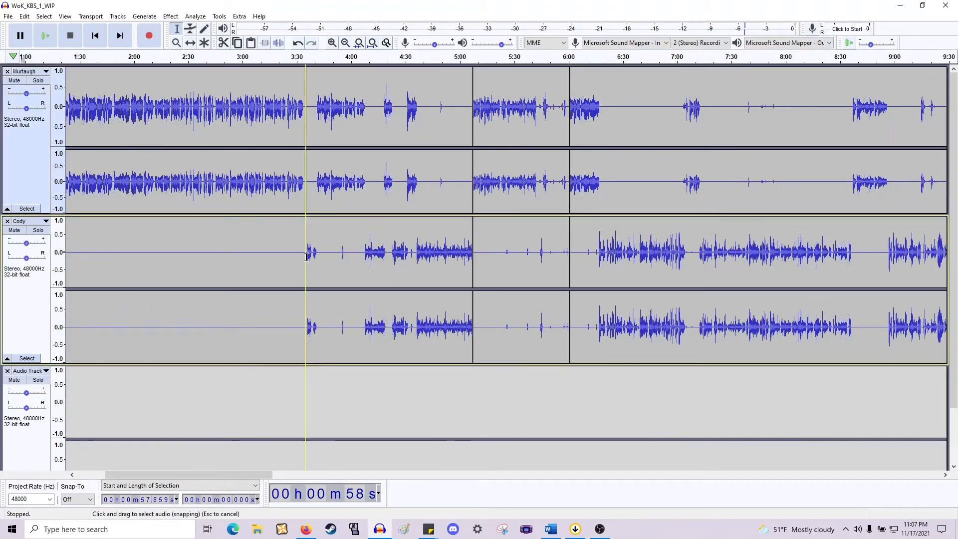
{"action": "key", "text": "space"}
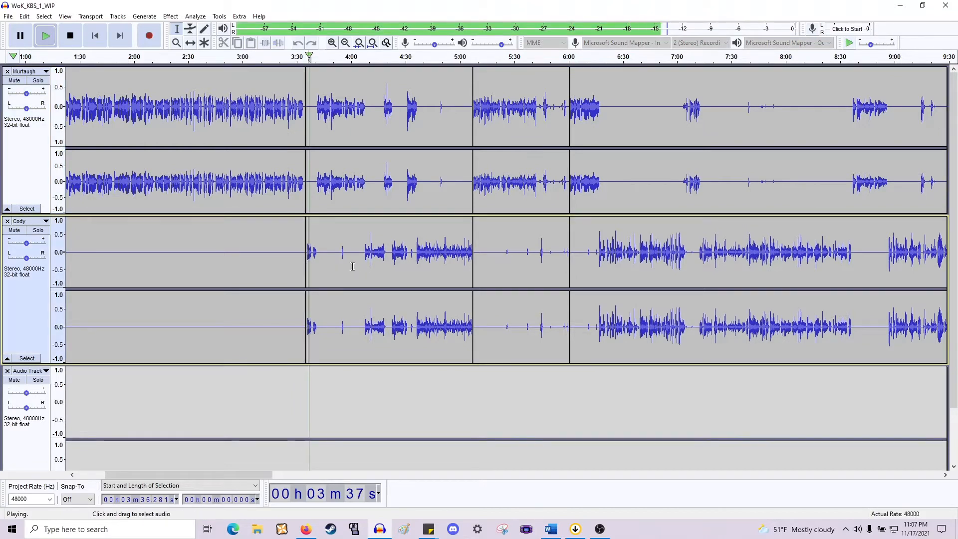
{"action": "left_click", "coordinate": [319, 196]}
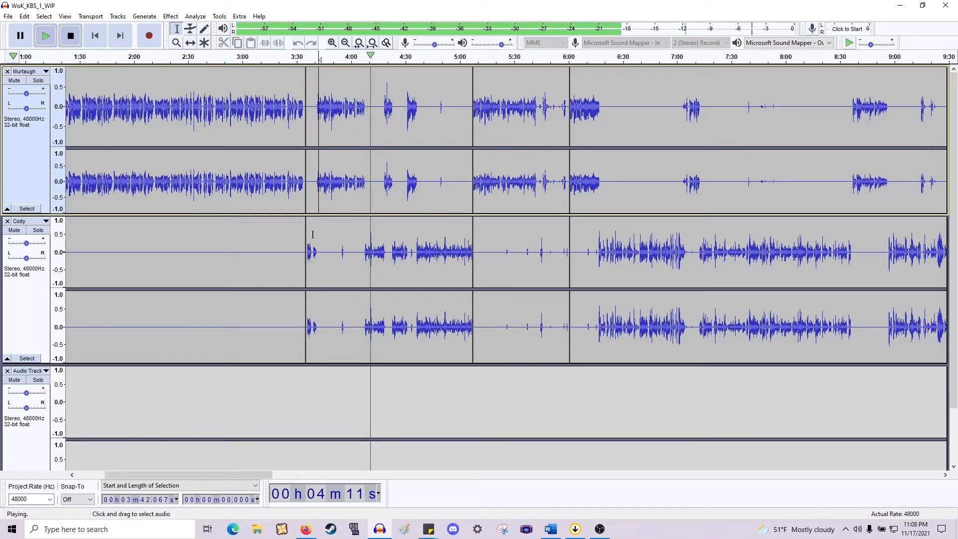
{"action": "key", "text": "space"}
Delete about one second of silence from both voice tracks at 3:38.252, between the second track's two short phrases.
{"action": "scroll", "coordinate": [324, 234], "scroll_direction": "up", "scroll_amount": 3}
{"action": "scroll", "coordinate": [325, 234], "scroll_direction": "left", "scroll_amount": 5}
{"action": "scroll", "coordinate": [324, 234], "scroll_direction": "up", "scroll_amount": 2}
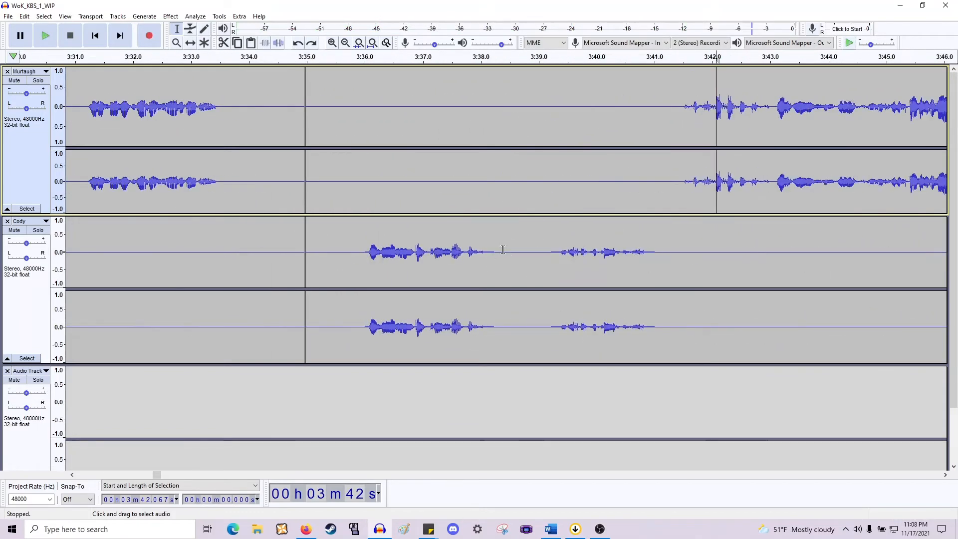
{"action": "left_click_drag", "start_coordinate": [495, 252], "coordinate": [549, 165]}
{"action": "key", "text": "Delete"}
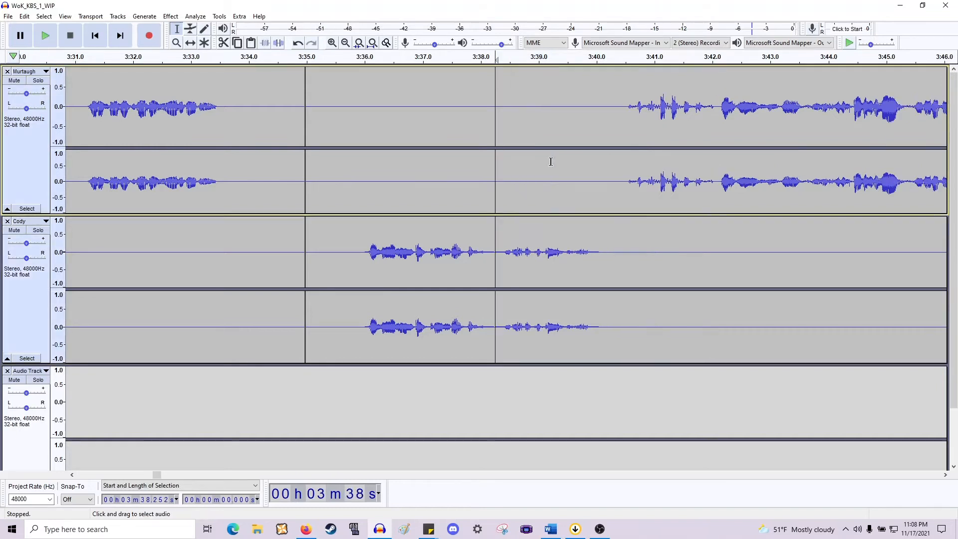
Play the exchange from 3:36.040 and delete the 0.551-second gap in both voice tracks at 3:39.957.
{"action": "left_click", "coordinate": [364, 252]}
{"action": "key", "text": "space"}
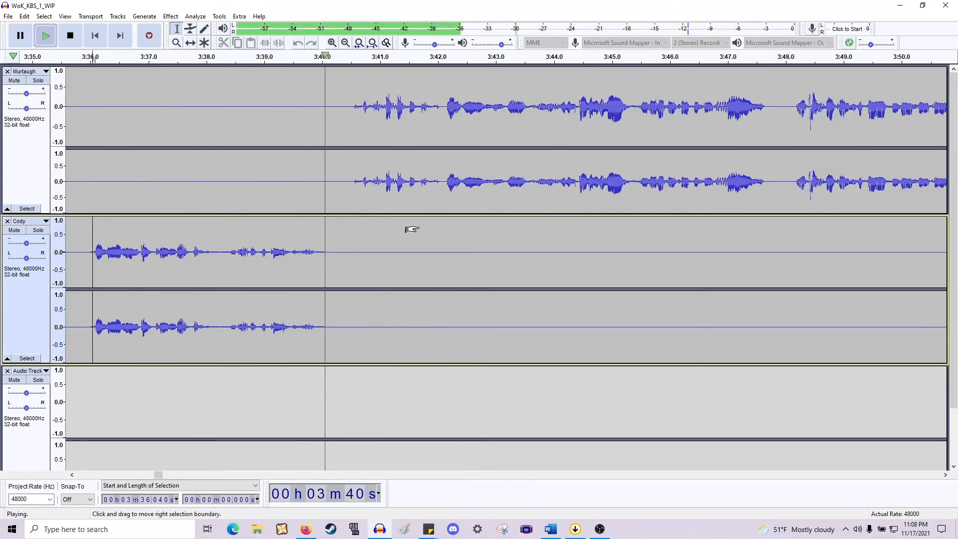
{"action": "key", "text": "space"}
{"action": "left_click_drag", "start_coordinate": [351, 165], "coordinate": [319, 295]}
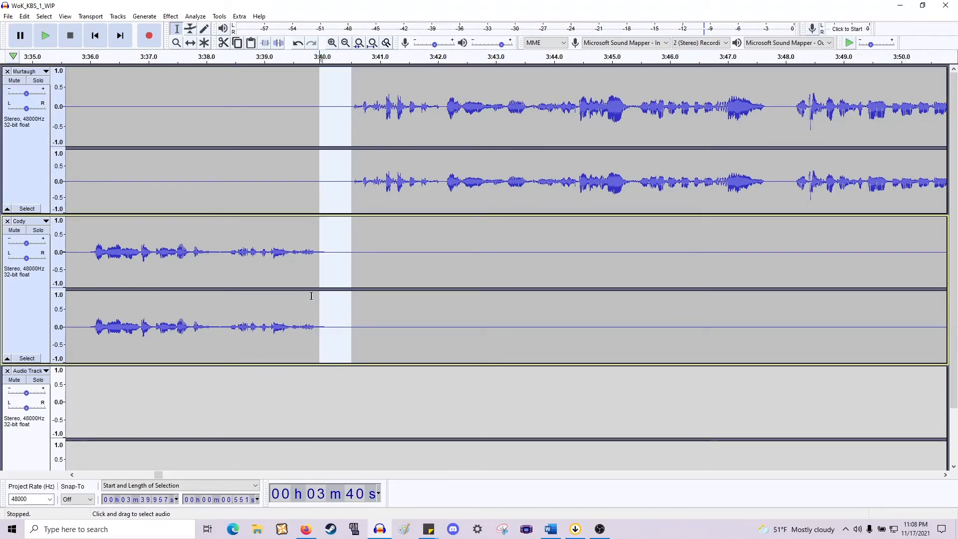
{"action": "key", "text": "Delete"}
Play the recording from 3:39.957 and again from 3:42.652 to check the first track's speech.
{"action": "key", "text": "space"}
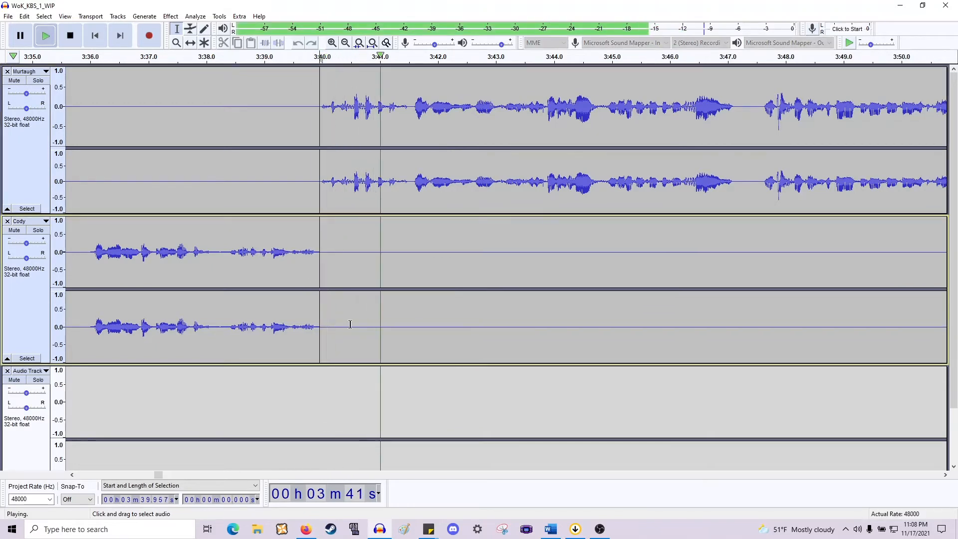
{"action": "scroll", "coordinate": [350, 337], "scroll_direction": "right", "scroll_amount": 12}
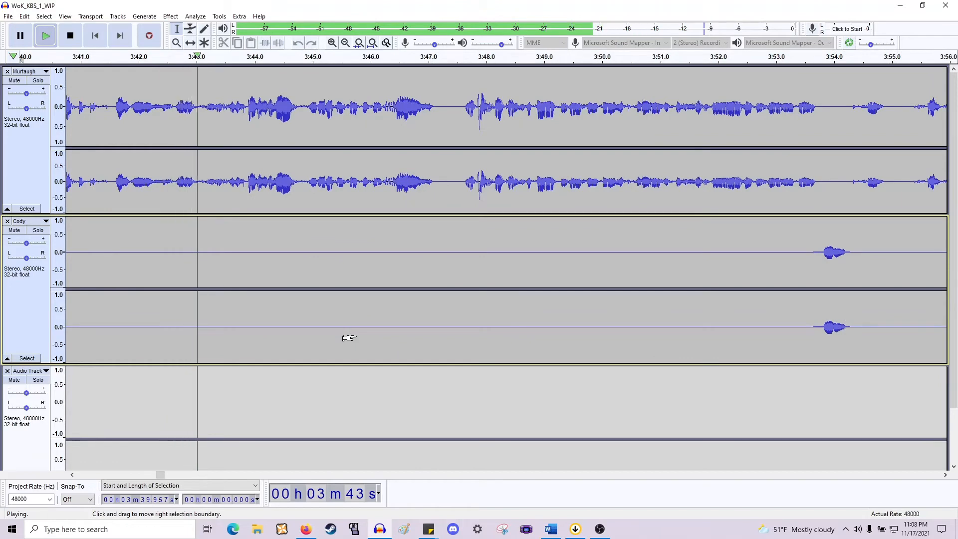
{"action": "key", "text": "space"}
{"action": "scroll", "coordinate": [193, 240], "scroll_direction": "up", "scroll_amount": 2, "text": "ctrl"}
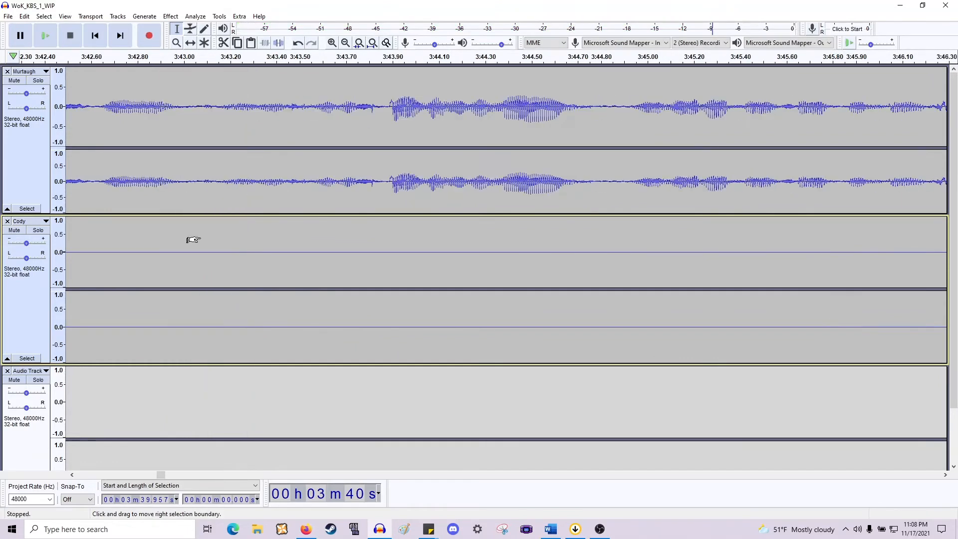
{"action": "scroll", "coordinate": [193, 240], "scroll_direction": "down", "scroll_amount": 2, "text": "ctrl"}
{"action": "left_click", "coordinate": [252, 196]}
{"action": "key", "text": "space"}
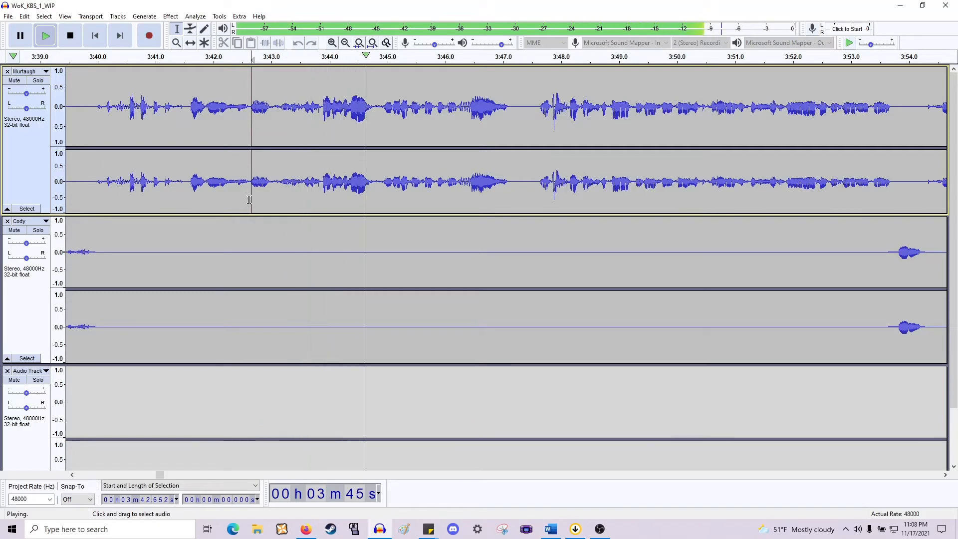
{"action": "key", "text": "space"}
Audition the first track's speech from several points between 3:43.143 and 3:43.866 to locate the part to cut.
{"action": "left_click", "coordinate": [320, 181]}
{"action": "key", "text": "space"}
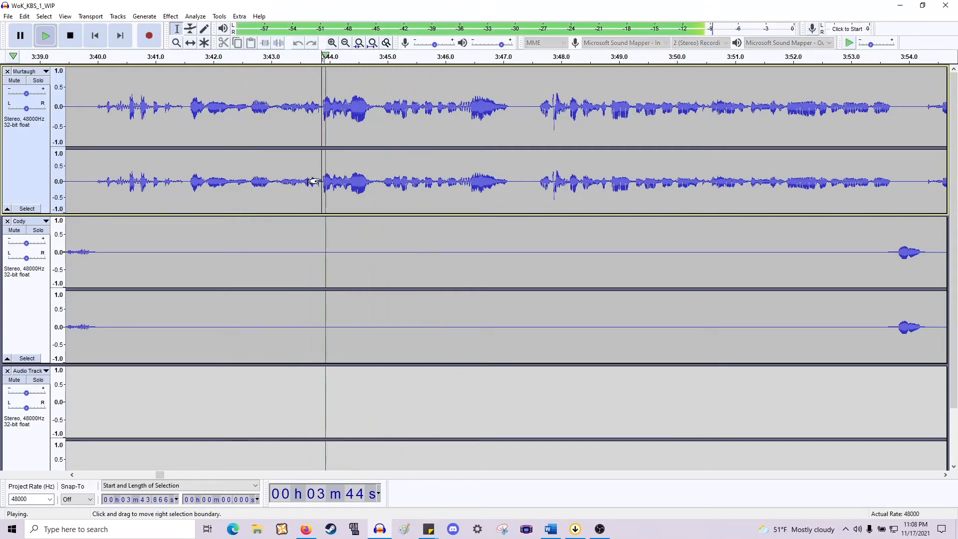
{"action": "key", "text": "space"}
{"action": "left_click", "coordinate": [310, 181]}
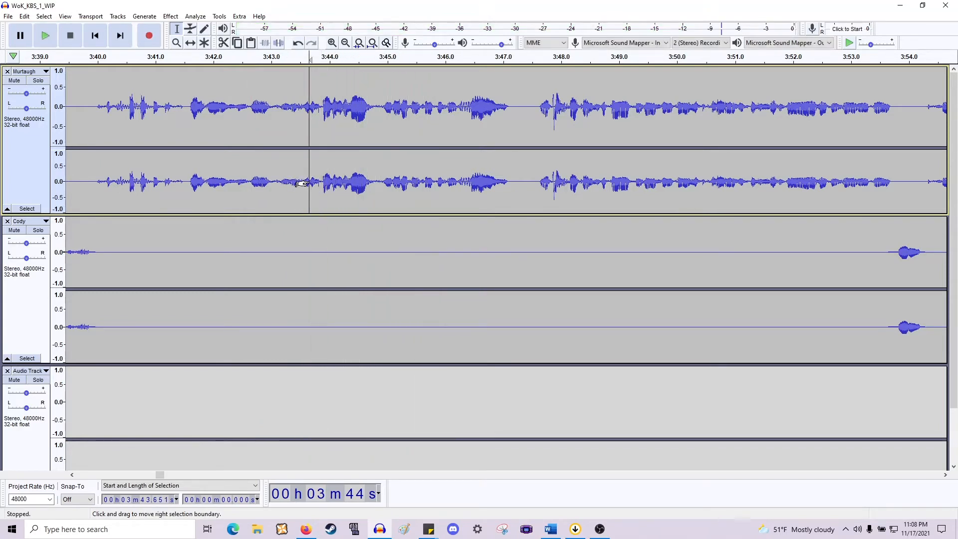
{"action": "key", "text": "space"}
{"action": "key", "text": "space"}
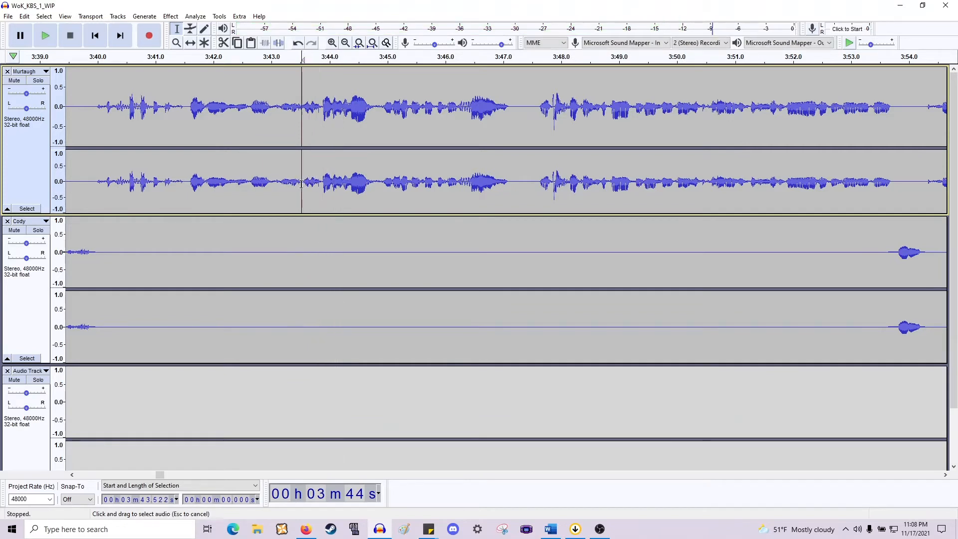
{"action": "key", "text": "space"}
{"action": "key", "text": "space"}
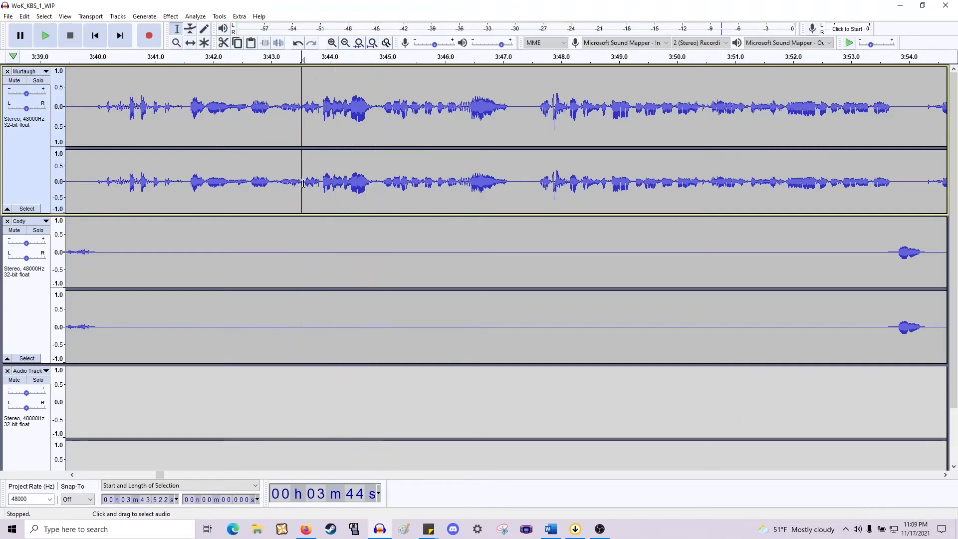
{"action": "left_click", "coordinate": [280, 185]}
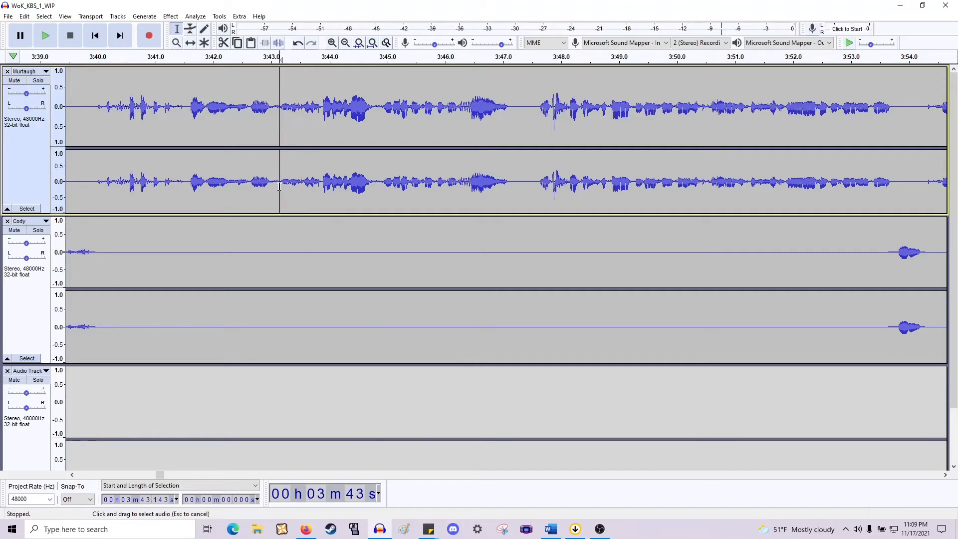
{"action": "key", "text": "space"}
{"action": "key", "text": "space"}
Preview and delete the 0.551-second section of both voice tracks starting at 3:43.332.
{"action": "left_click_drag", "start_coordinate": [292, 192], "coordinate": [321, 324]}
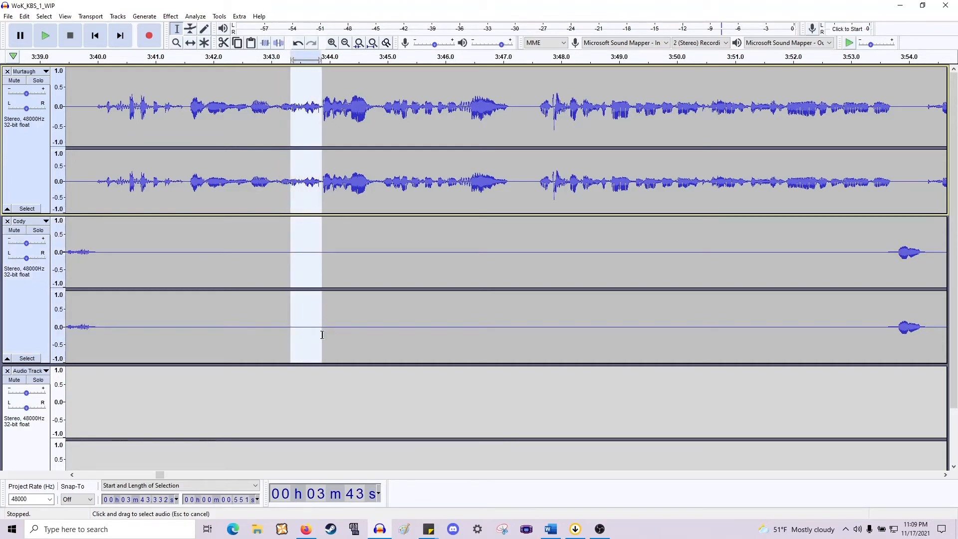
{"action": "key", "text": "space"}
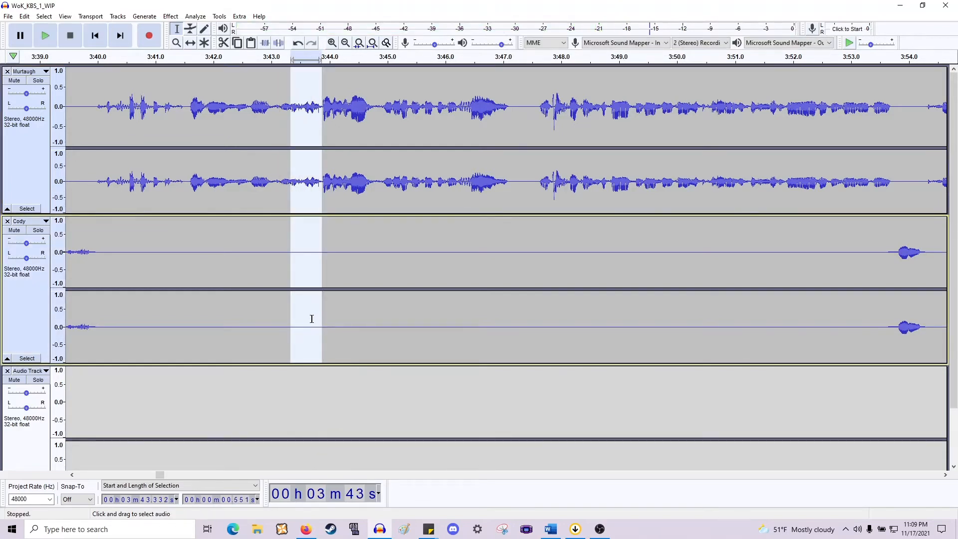
{"action": "key", "text": "Delete"}
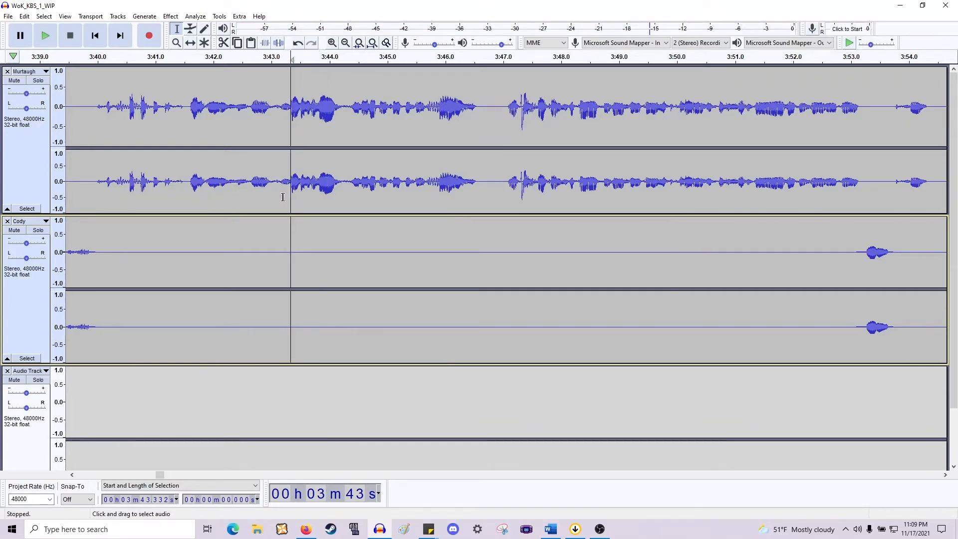
Play the recording from 3:42.471 to check the cut in the first track's speech.
{"action": "left_click", "coordinate": [241, 178]}
{"action": "key", "text": "space"}
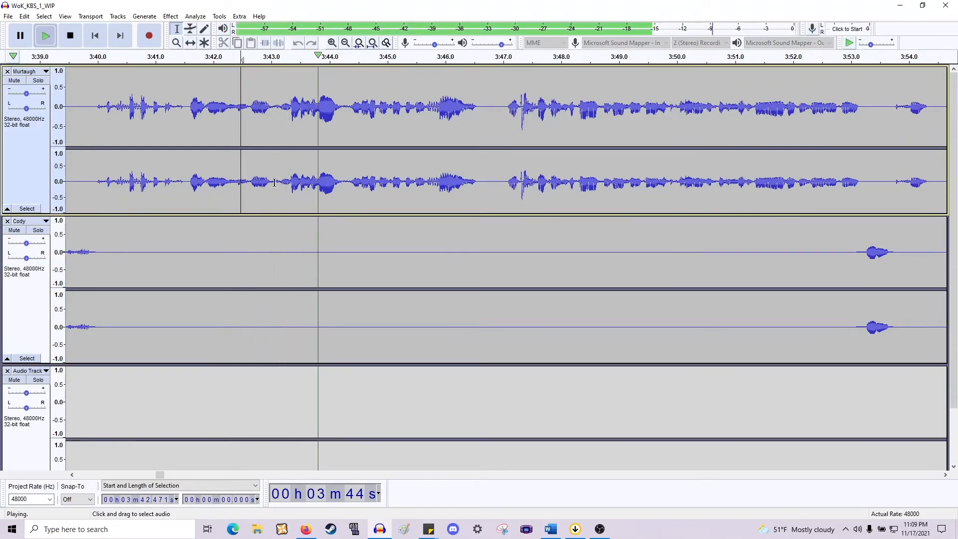
{"action": "key", "text": "space"}
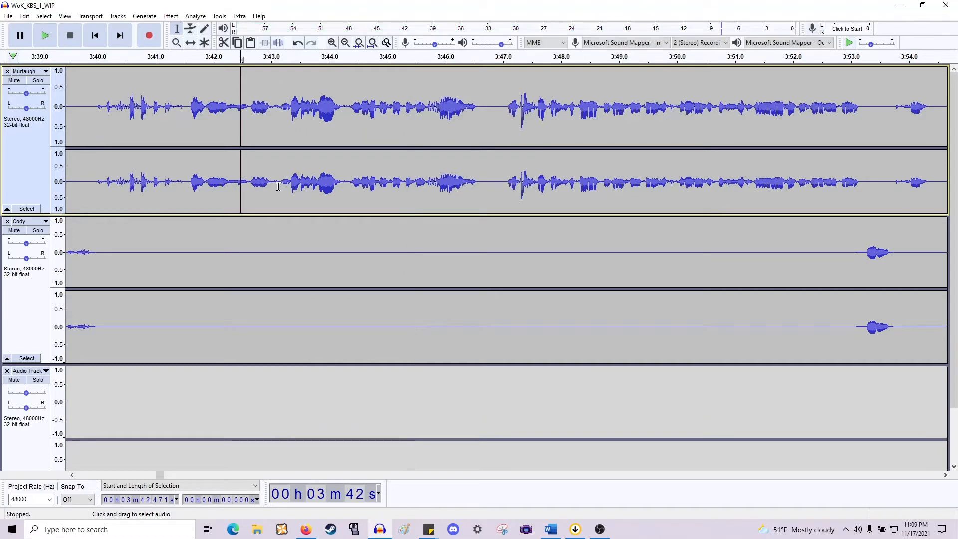
Preview and delete the 1.248-second section of both voice tracks starting at 3:41.877.
{"action": "left_click_drag", "start_coordinate": [279, 187], "coordinate": [183, 305]}
{"action": "key", "text": "space"}
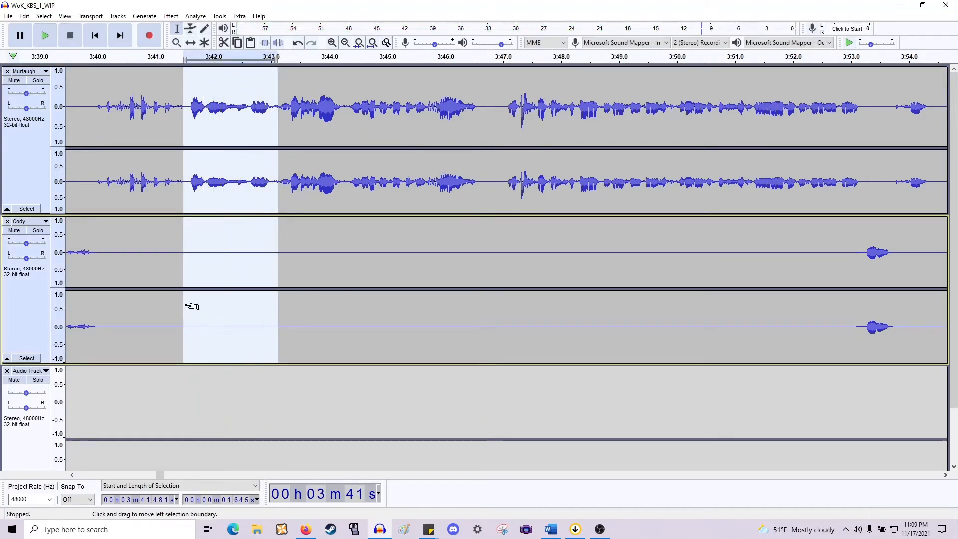
{"action": "left_click_drag", "start_coordinate": [185, 306], "coordinate": [208, 305]}
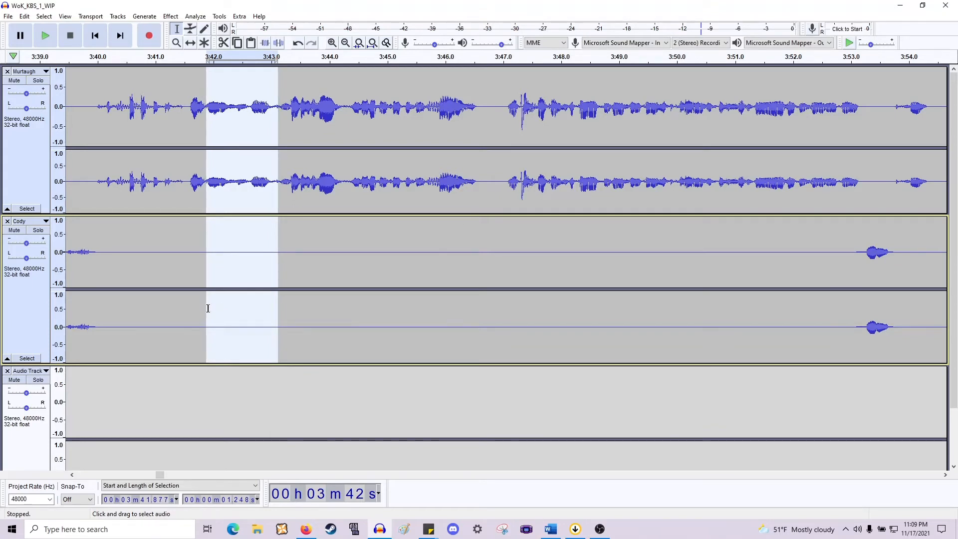
{"action": "key", "text": "Delete"}
Play the recording from 3:40.870 and delete the short pause starting at 3:45.347 from both voice tracks.
{"action": "left_click", "coordinate": [148, 181]}
{"action": "key", "text": "space"}
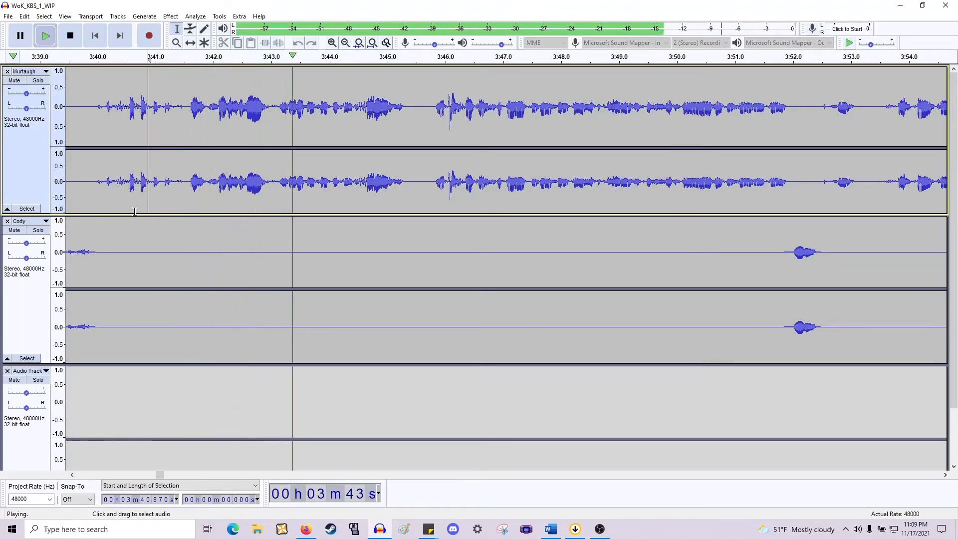
{"action": "scroll", "coordinate": [336, 292], "scroll_direction": "right", "scroll_amount": 1}
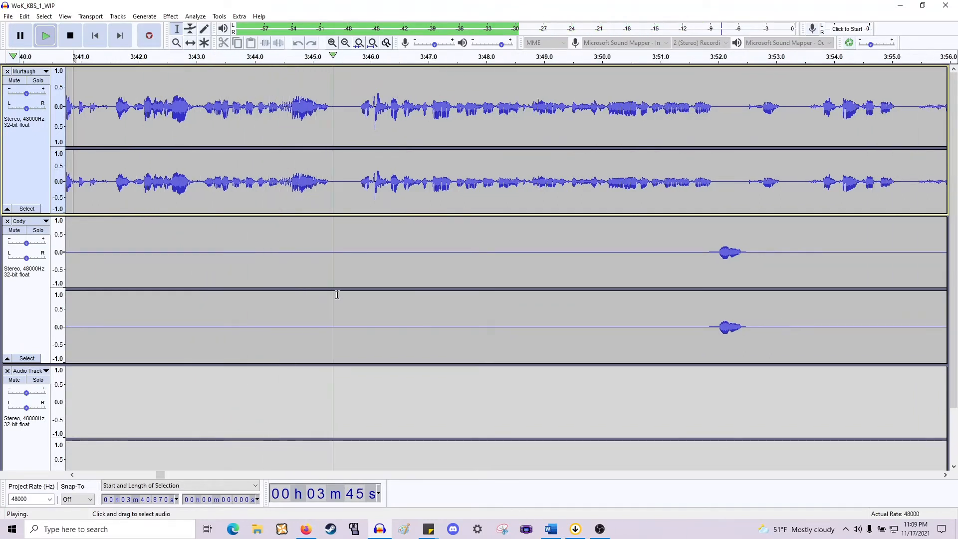
{"action": "key", "text": "space"}
{"action": "left_click_drag", "start_coordinate": [331, 188], "coordinate": [351, 310]}
{"action": "key", "text": "Delete"}
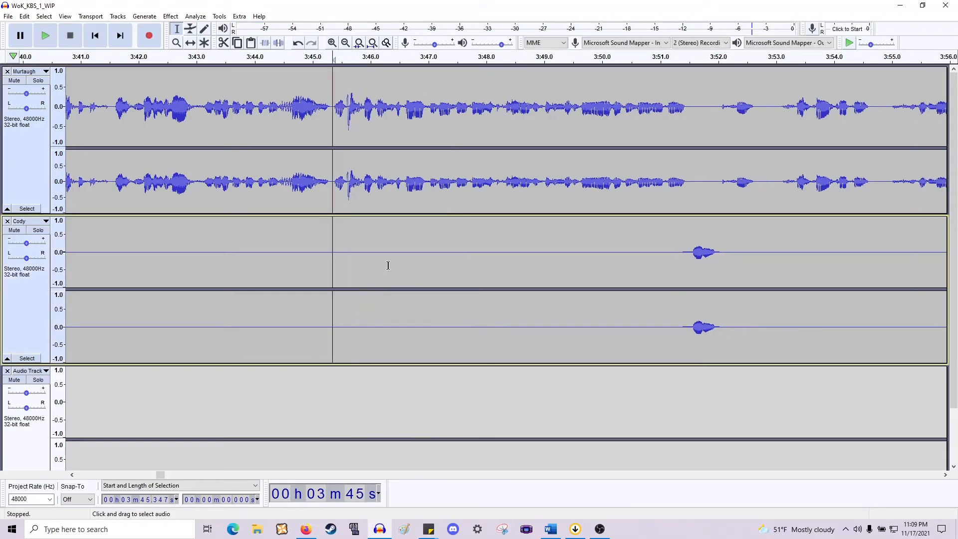
Silence the 0.146-second lead-in noise at 3:51.382 on the second voice track and play from 3:48.300 to check.
{"action": "scroll", "coordinate": [388, 265], "scroll_direction": "right", "scroll_amount": 5}
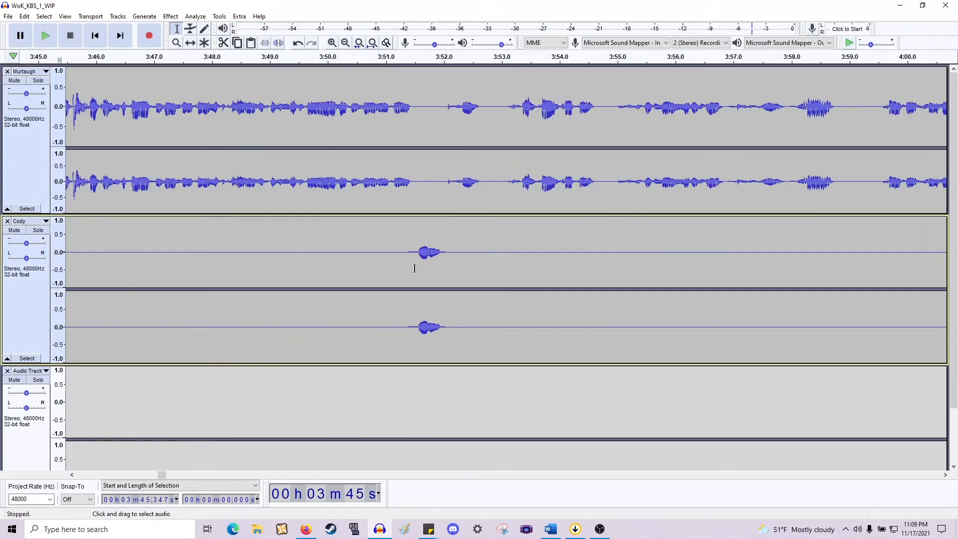
{"action": "left_click_drag", "start_coordinate": [416, 266], "coordinate": [410, 269]}
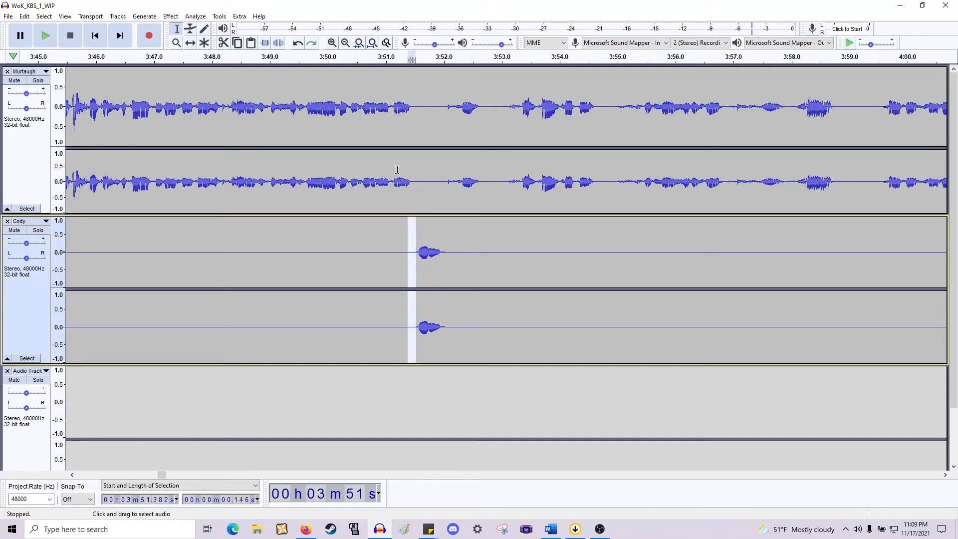
{"action": "left_click", "coordinate": [372, 182]}
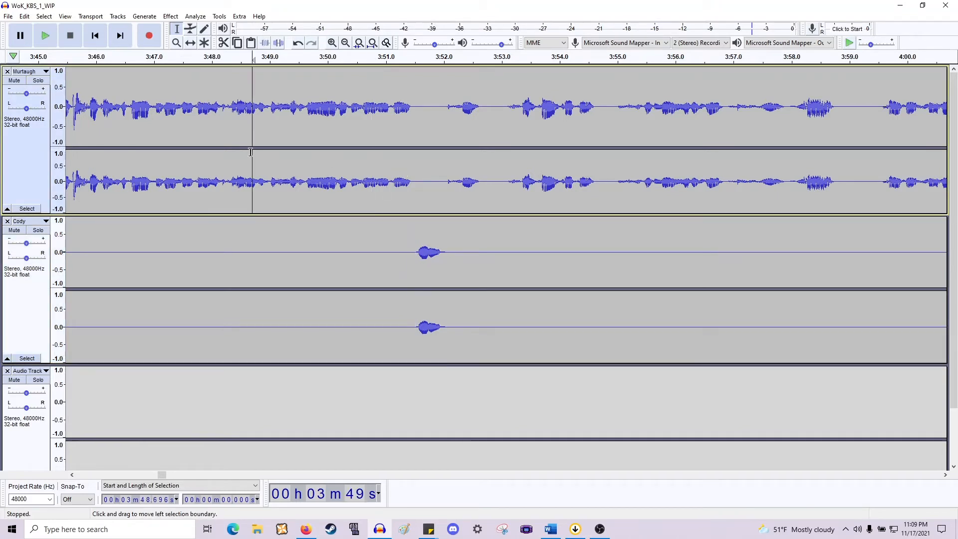
{"action": "left_click", "coordinate": [230, 169]}
{"action": "key", "text": "space"}
{"action": "key", "text": "space"}
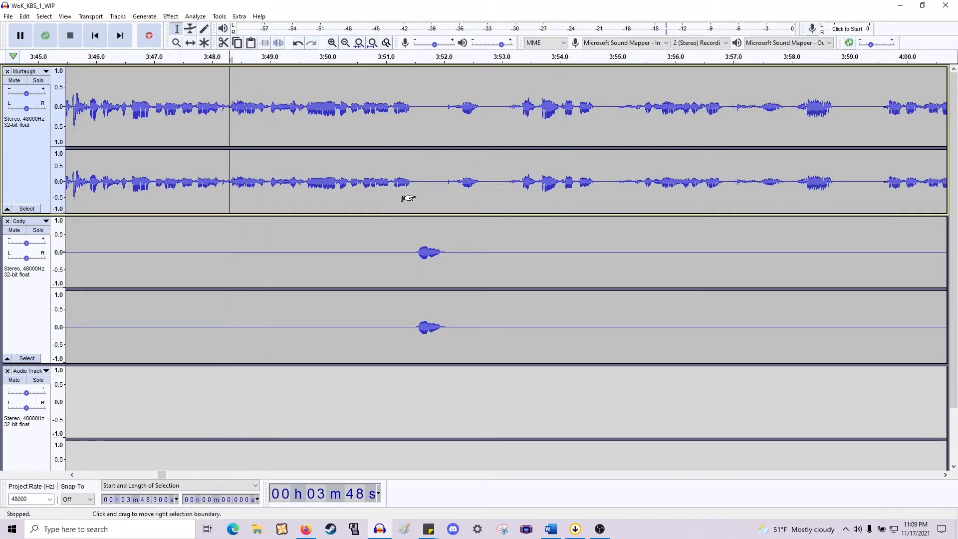
Play the recording from 3:50.900 and delete the section of about 0.22 seconds starting at 3:51.972 from both voice tracks.
{"action": "left_click", "coordinate": [380, 182]}
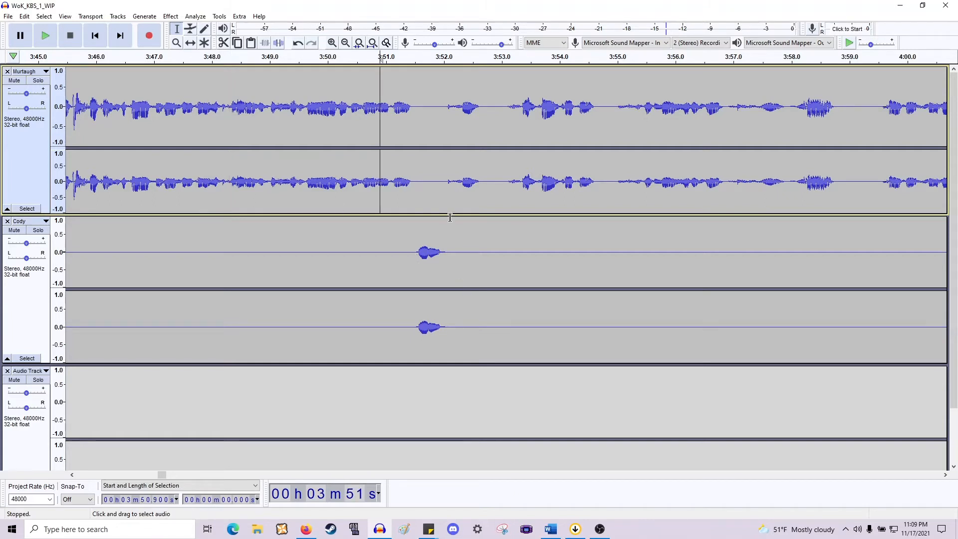
{"action": "key", "text": "space"}
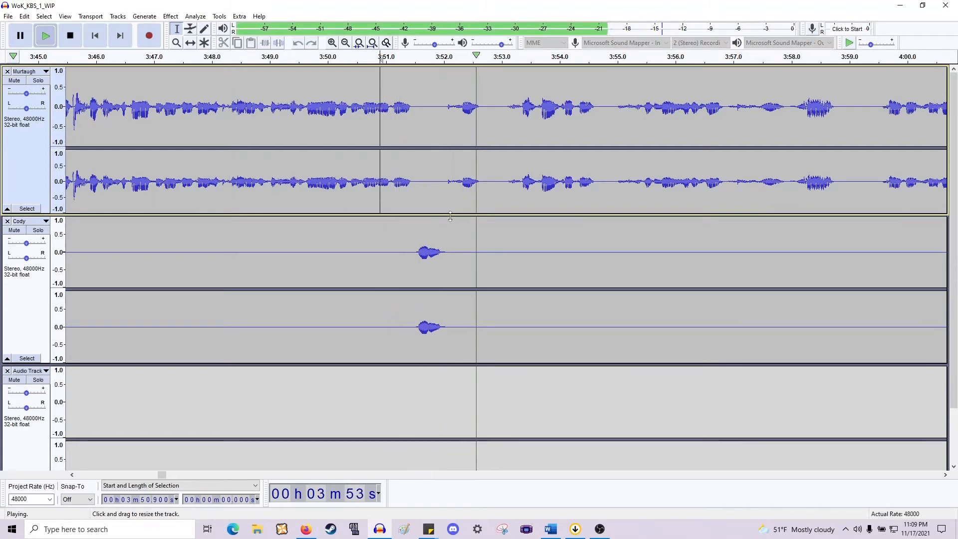
{"action": "key", "text": "space"}
{"action": "scroll", "coordinate": [454, 195], "scroll_direction": "up", "scroll_amount": 1, "text": "ctrl"}
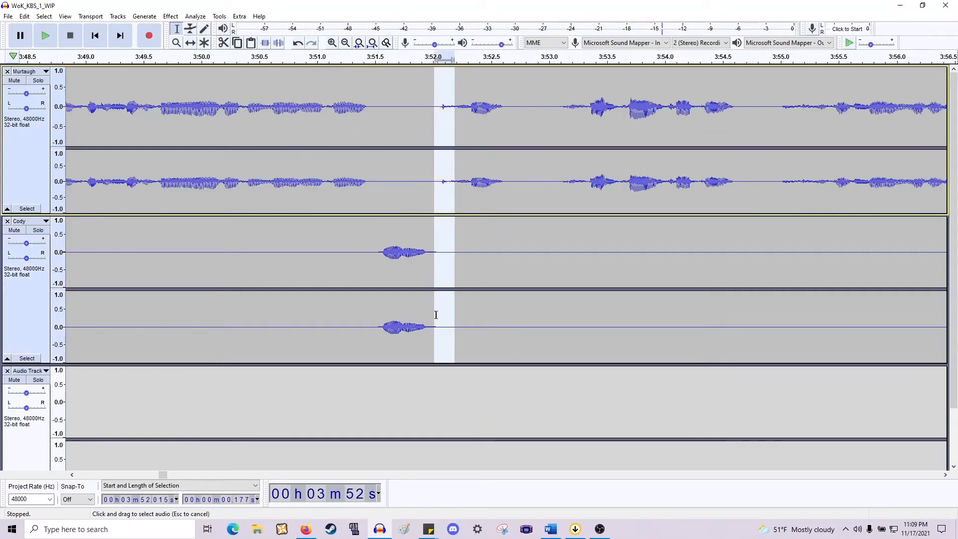
{"action": "key", "text": "Delete"}
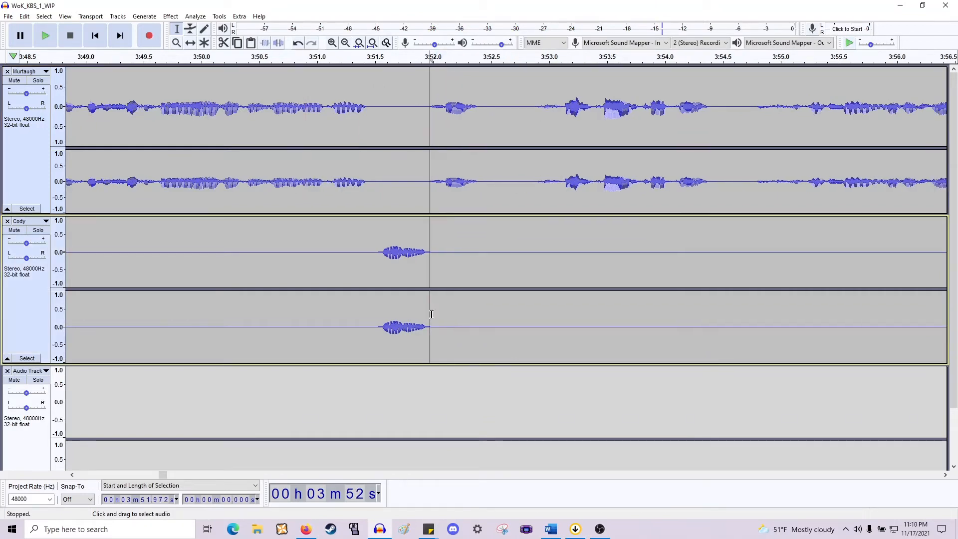
Play from 3:51.972 and delete the pause in both voice tracks starting at 3:52.386.
{"action": "key", "text": "space"}
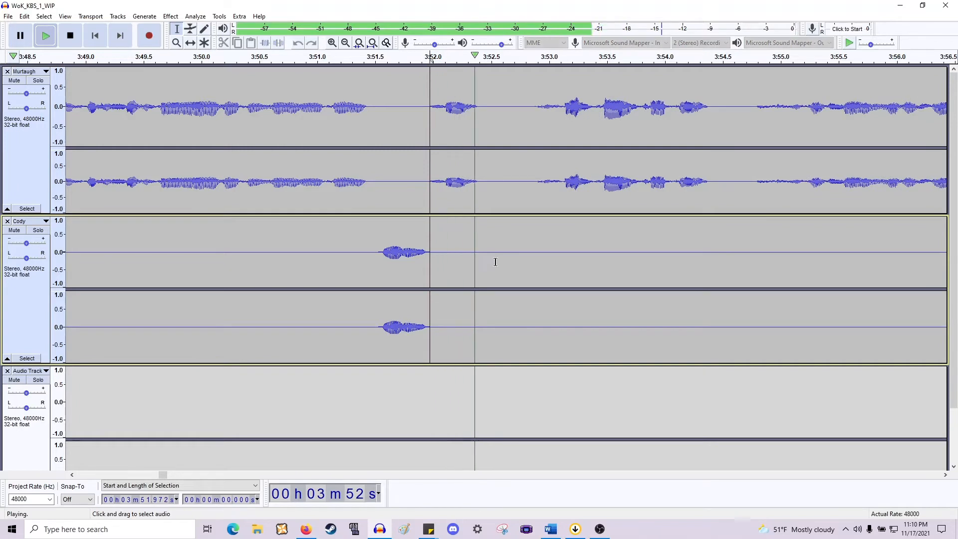
{"action": "key", "text": "space"}
{"action": "left_click", "coordinate": [562, 189]}
{"action": "left_click_drag", "start_coordinate": [563, 188], "coordinate": [477, 339]}
{"action": "key", "text": "Delete"}
Play from 3:52.386 and delete the section of about 0.83 seconds starting at 3:53.643 from both voice tracks.
{"action": "key", "text": "space"}
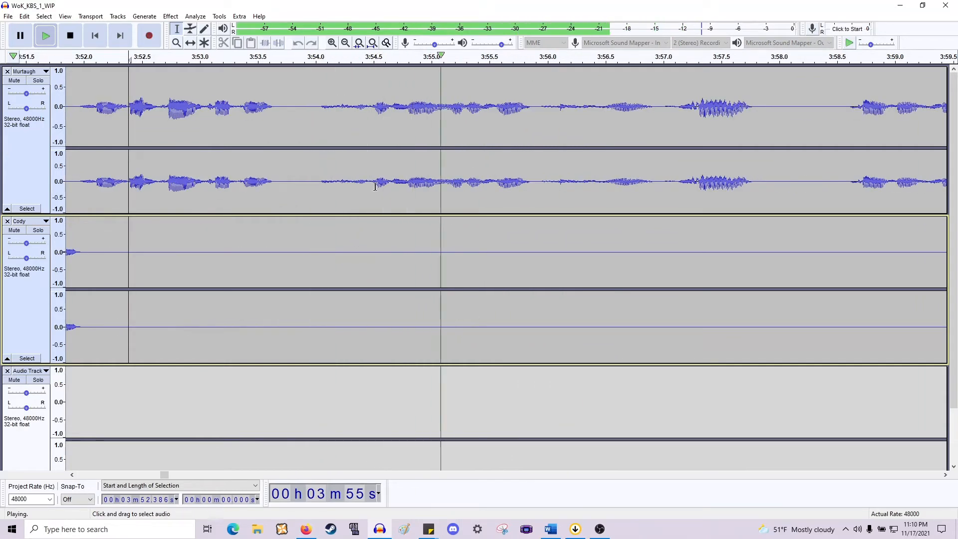
{"action": "key", "text": "space"}
{"action": "left_click_drag", "start_coordinate": [371, 192], "coordinate": [271, 297]}
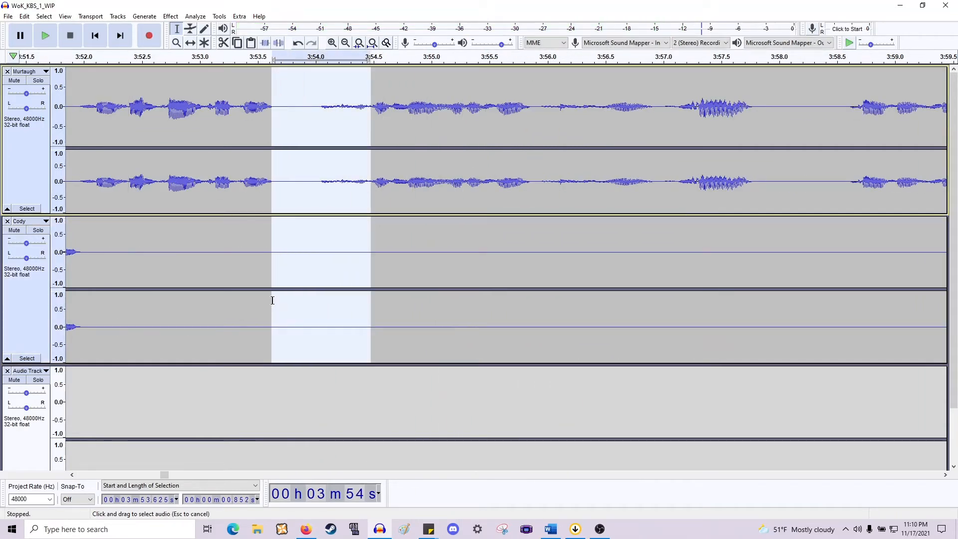
{"action": "key", "text": "Delete"}
Play from 3:53.643 and delete the section of about 1.24 seconds starting at 3:55.042 from both voice tracks.
{"action": "key", "text": "space"}
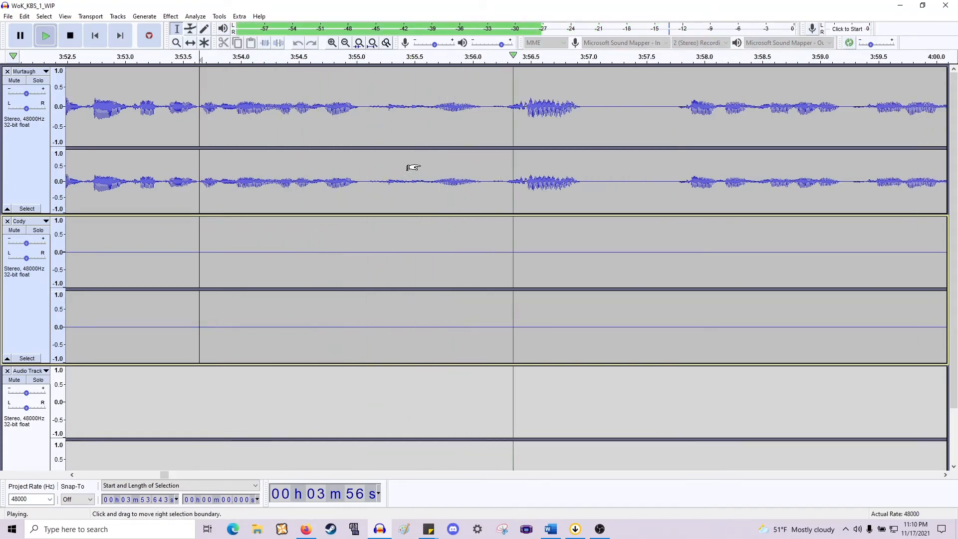
{"action": "key", "text": "space"}
{"action": "left_click_drag", "start_coordinate": [505, 182], "coordinate": [361, 332]}
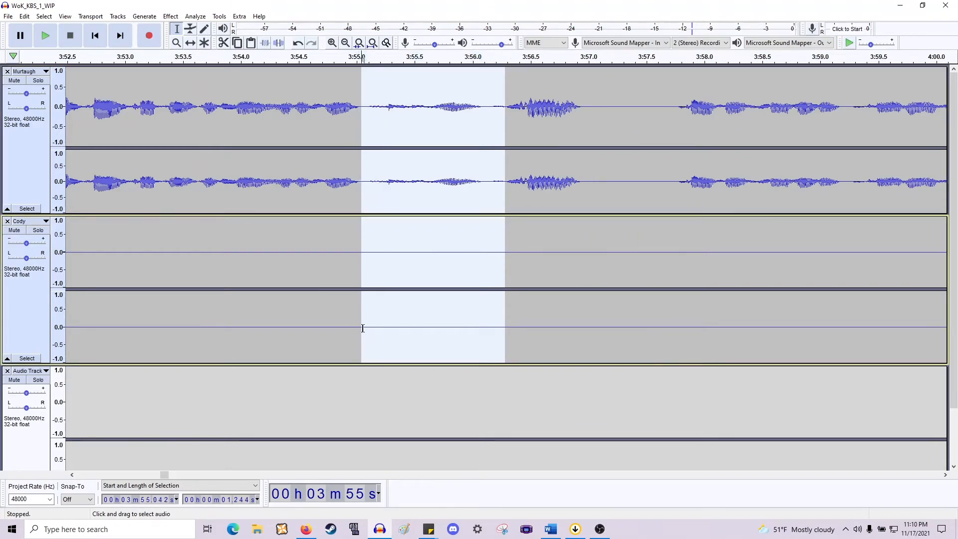
{"action": "key", "text": "Delete"}
Play from 3:55.756 and delete the pause starting at 3:55.722 from both voice tracks.
{"action": "left_click", "coordinate": [444, 189]}
{"action": "key", "text": "space"}
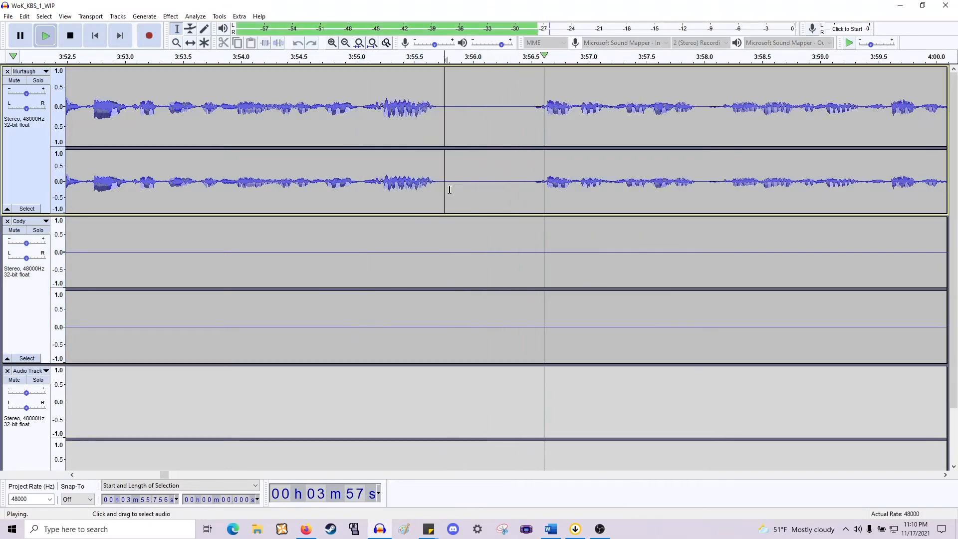
{"action": "key", "text": "space"}
{"action": "left_click_drag", "start_coordinate": [440, 193], "coordinate": [530, 337]}
{"action": "key", "text": "Delete"}
Play the recording from 3:55.722 to check the cut and listen on into the second track's speech after 4:00.
{"action": "key", "text": "space"}
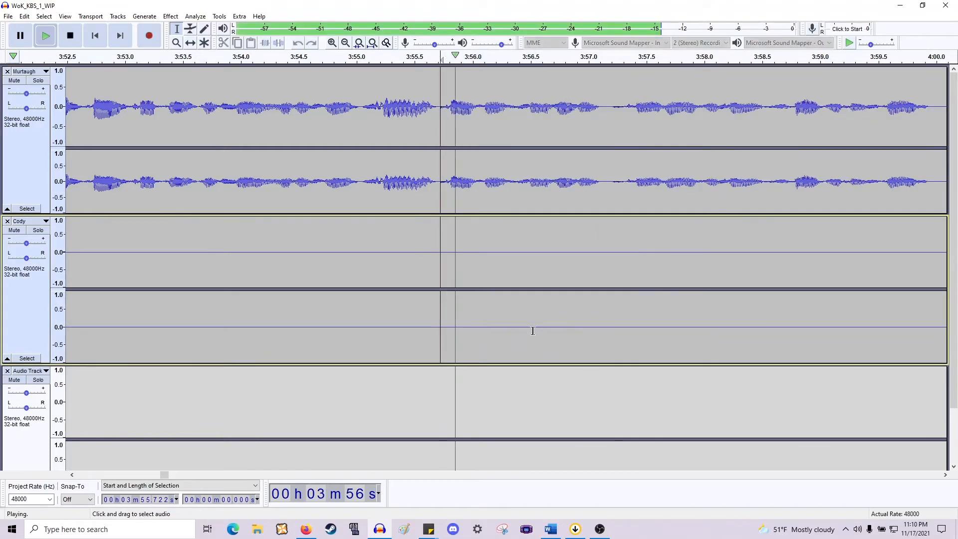
{"action": "scroll", "coordinate": [520, 322], "scroll_direction": "right", "scroll_amount": 2}
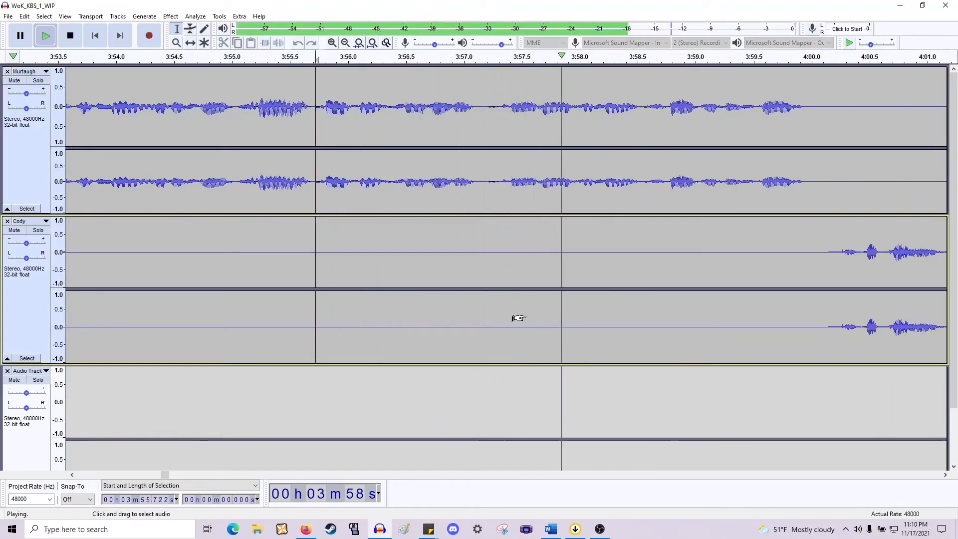
{"action": "scroll", "coordinate": [520, 318], "scroll_direction": "down", "scroll_amount": 1}
{"action": "scroll", "coordinate": [520, 318], "scroll_direction": "right", "scroll_amount": 3}
{"action": "scroll", "coordinate": [519, 319], "scroll_direction": "right", "scroll_amount": 8}
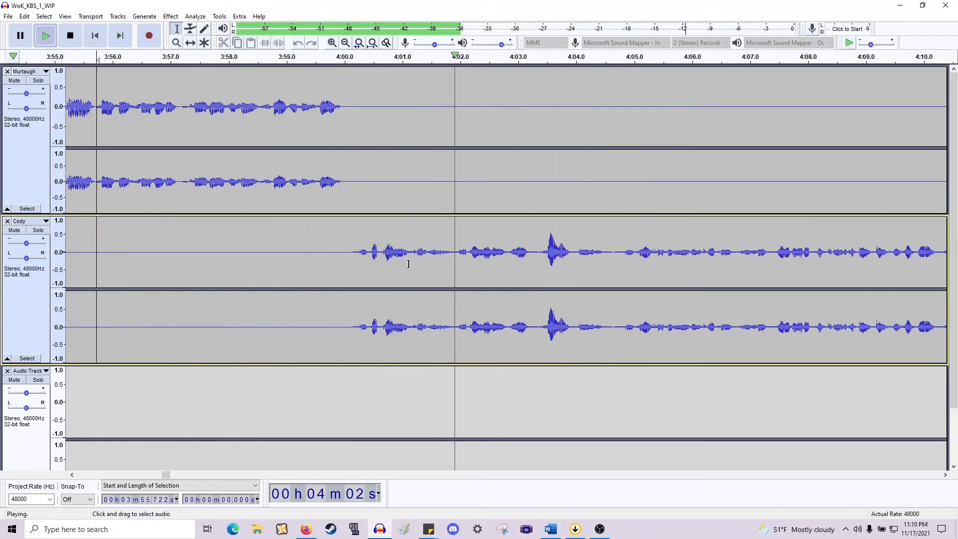
{"action": "scroll", "coordinate": [399, 265], "scroll_direction": "right", "scroll_amount": 4}
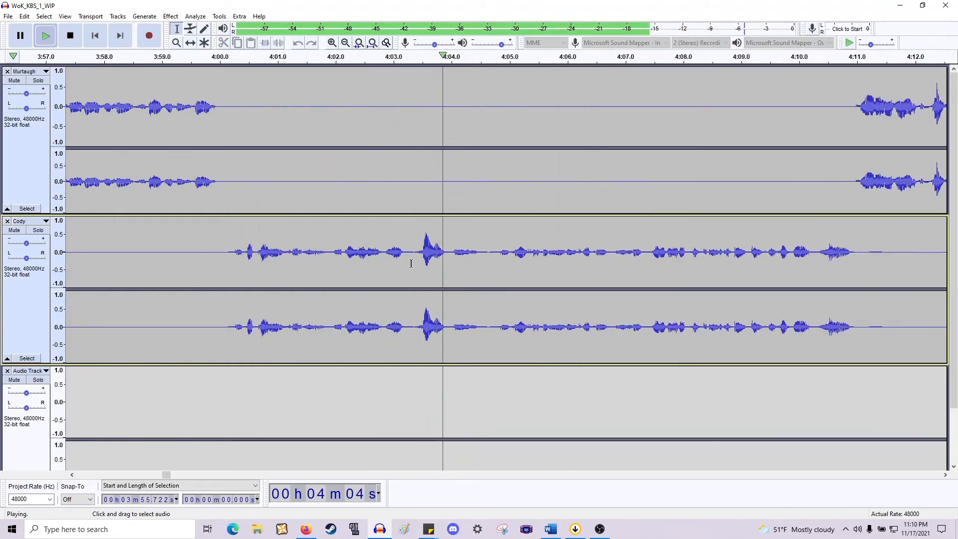
Delete about 0.2 s from both voice tracks just before the spike at 4:12.1 and play back the cut.
{"action": "scroll", "coordinate": [403, 266], "scroll_direction": "right", "scroll_amount": 4}
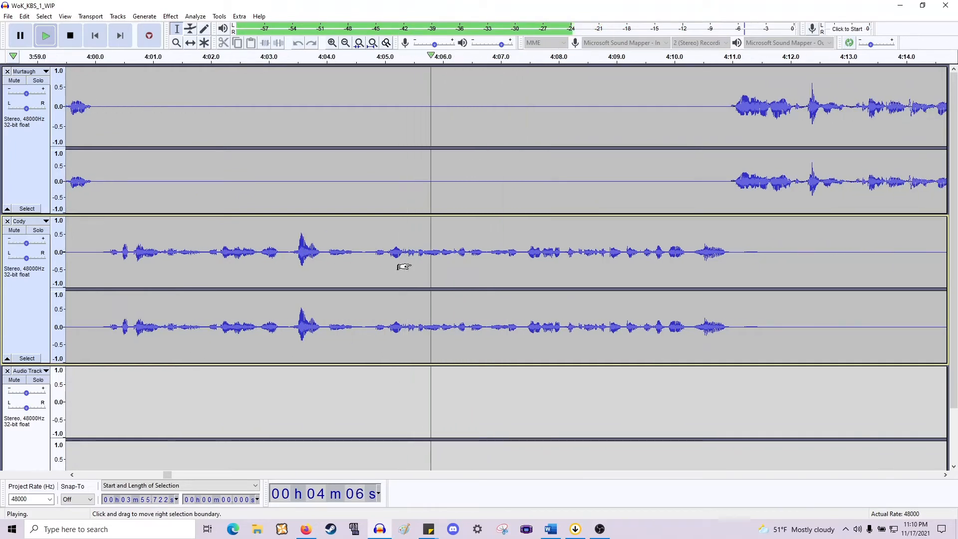
{"action": "scroll", "coordinate": [403, 267], "scroll_direction": "right", "scroll_amount": 3}
{"action": "scroll", "coordinate": [403, 267], "scroll_direction": "right", "scroll_amount": 3}
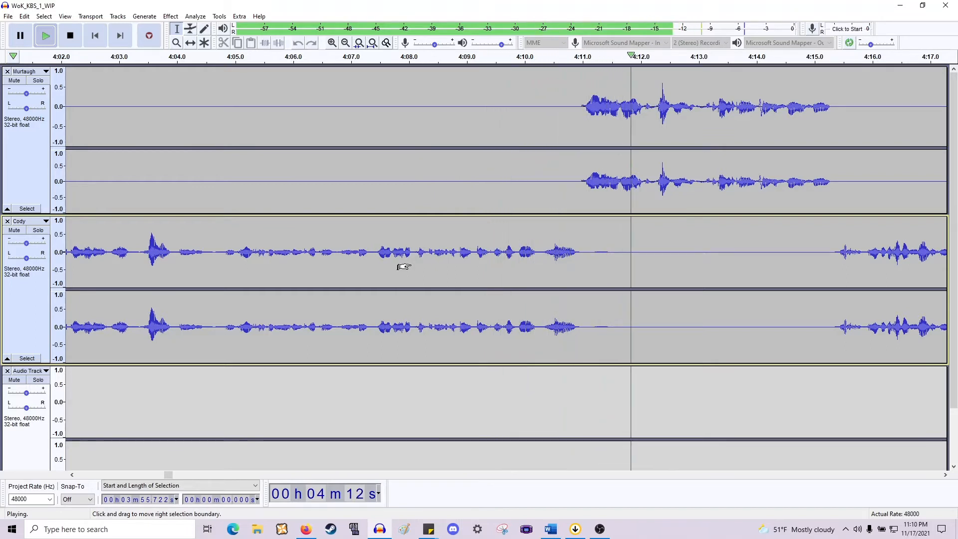
{"action": "scroll", "coordinate": [403, 266], "scroll_direction": "right", "scroll_amount": 8}
{"action": "key", "text": "space"}
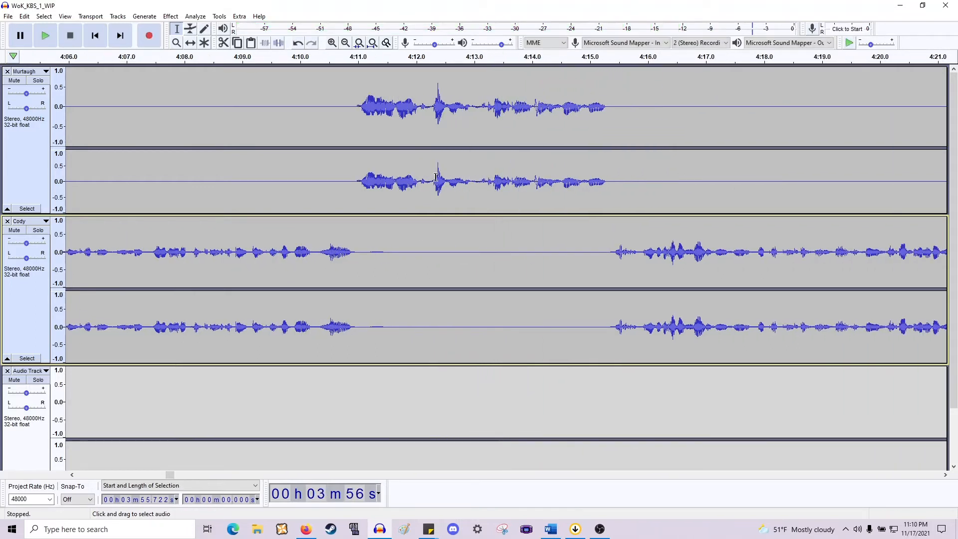
{"action": "left_click_drag", "start_coordinate": [422, 194], "coordinate": [434, 302]}
{"action": "key", "text": "space"}
{"action": "key", "text": "Delete"}
{"action": "key", "text": "space"}
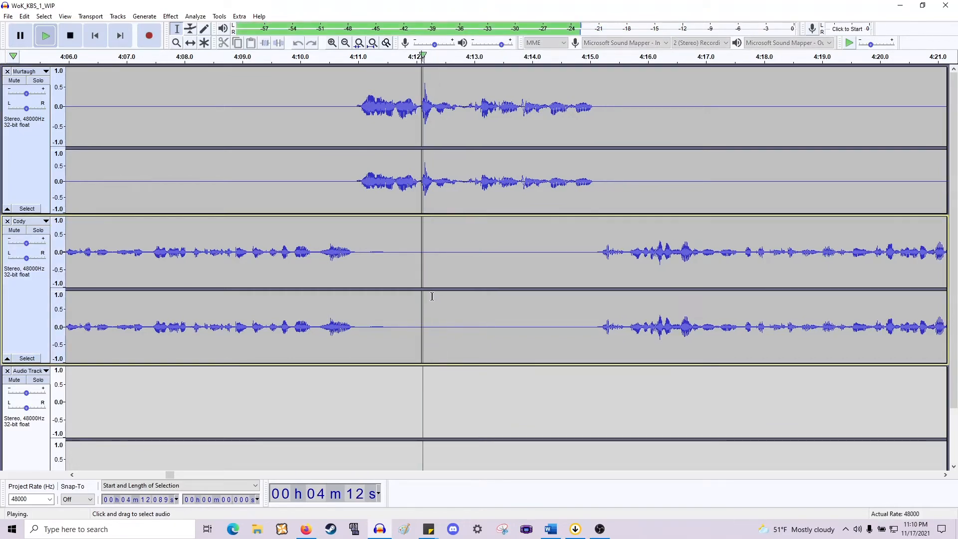
Apply Fade In to the 0.080 s spike at 4:12.102 in the upper voice track and play it back.
{"action": "key", "text": "space"}
{"action": "key", "text": "ctrl+1"}
{"action": "key", "text": "ctrl+1"}
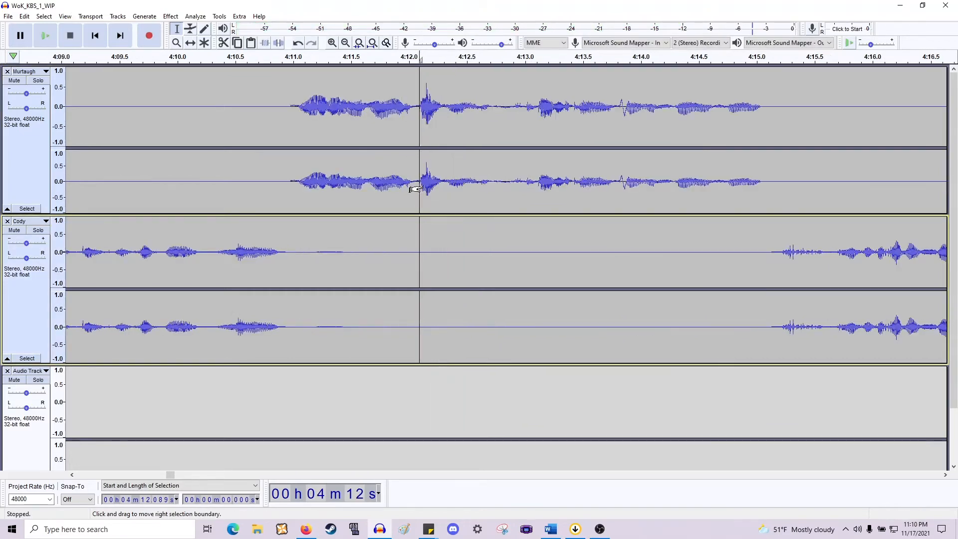
{"action": "left_click_drag", "start_coordinate": [418, 191], "coordinate": [435, 190]}
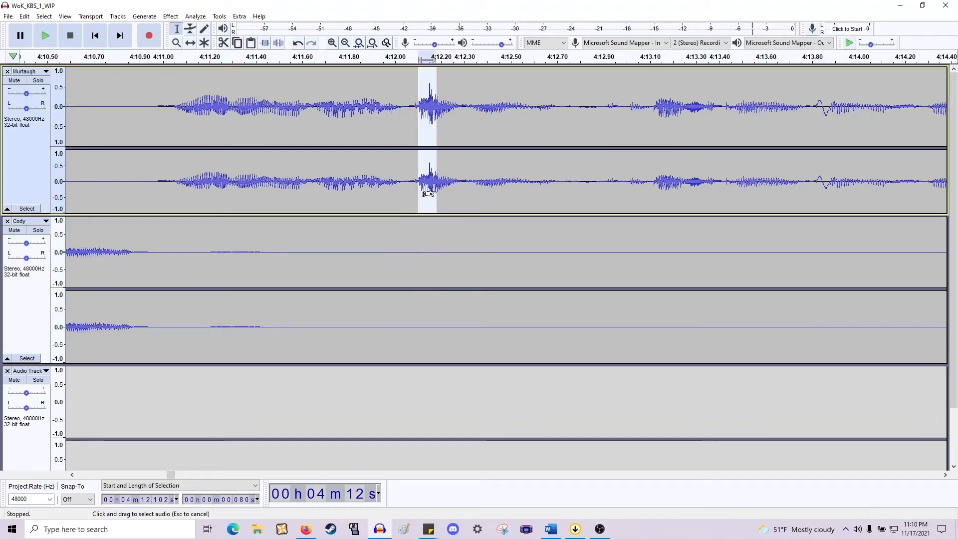
{"action": "left_click", "coordinate": [170, 16]}
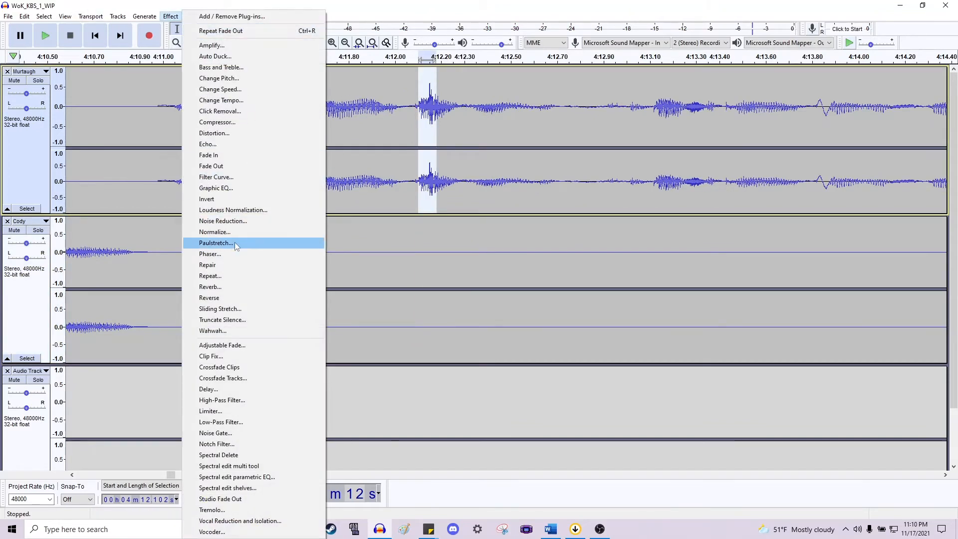
{"action": "left_click", "coordinate": [223, 154]}
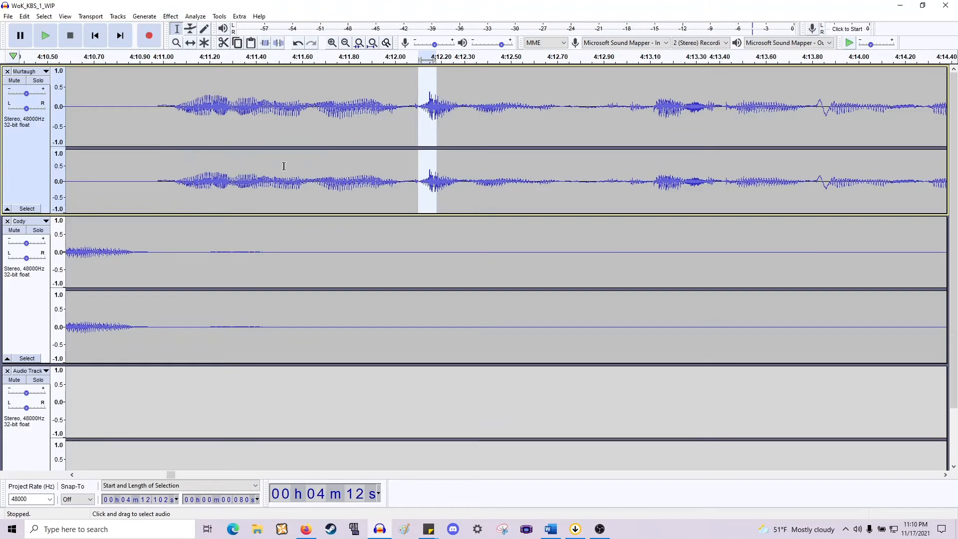
{"action": "left_click", "coordinate": [283, 166]}
{"action": "key", "text": "space"}
{"action": "scroll", "coordinate": [324, 174], "scroll_direction": "down", "scroll_amount": 2}
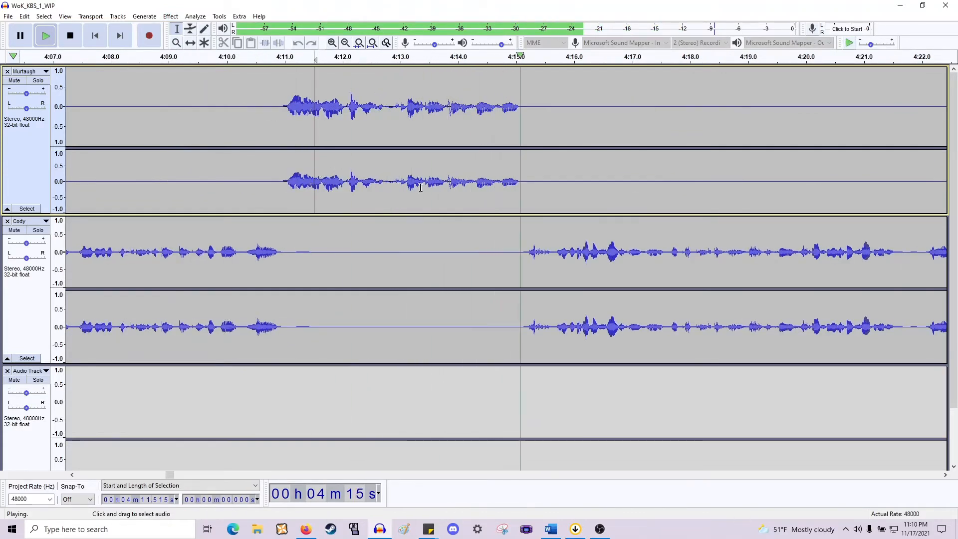
Audition the second voice's speech around 4:17 and delete about 0.7 s starting at 4:16.928 from both voice tracks.
{"action": "scroll", "coordinate": [493, 207], "scroll_direction": "right", "scroll_amount": 3}
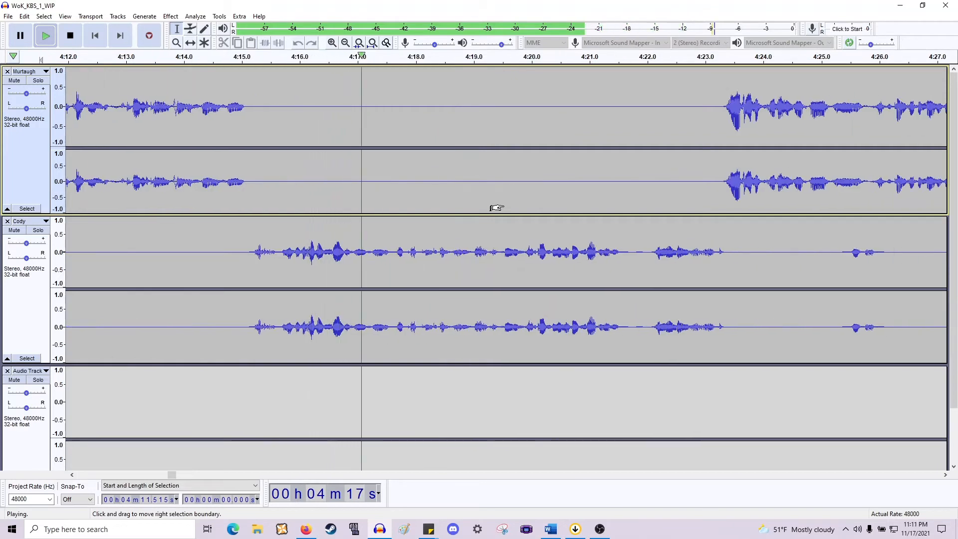
{"action": "scroll", "coordinate": [496, 208], "scroll_direction": "right", "scroll_amount": 1}
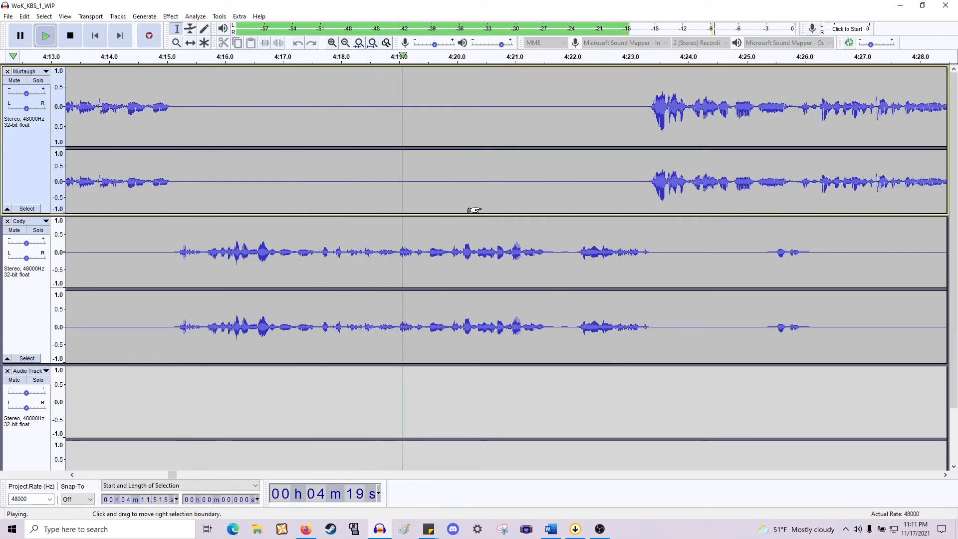
{"action": "key", "text": "space"}
{"action": "left_click", "coordinate": [319, 253]}
{"action": "key", "text": "space"}
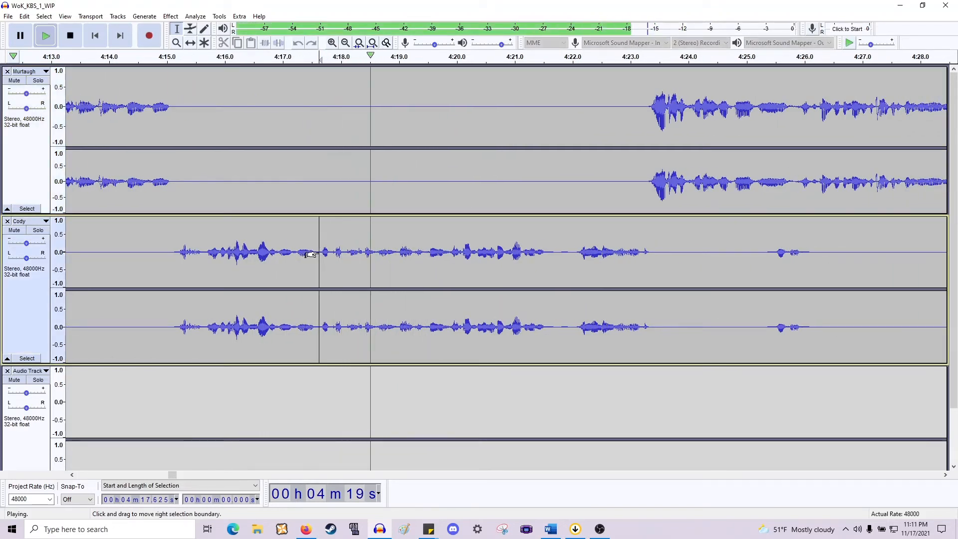
{"action": "key", "text": "space"}
{"action": "key", "text": "space"}
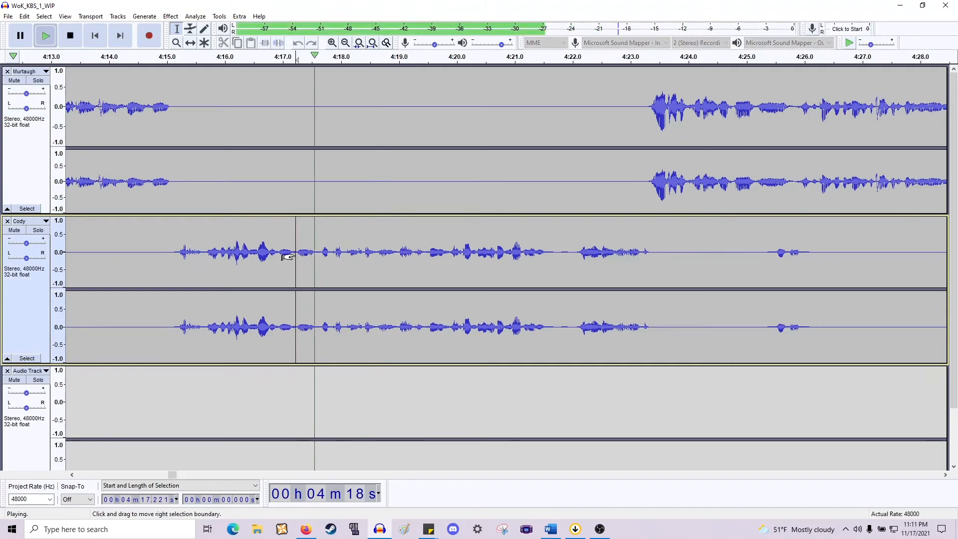
{"action": "key", "text": "space"}
{"action": "key", "text": "ctrl+1"}
{"action": "key", "text": "space"}
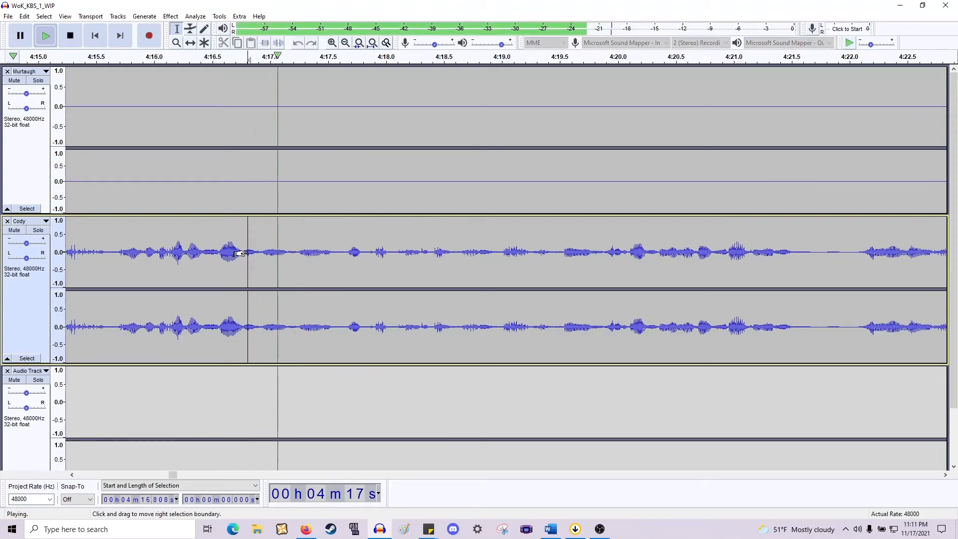
{"action": "key", "text": "space"}
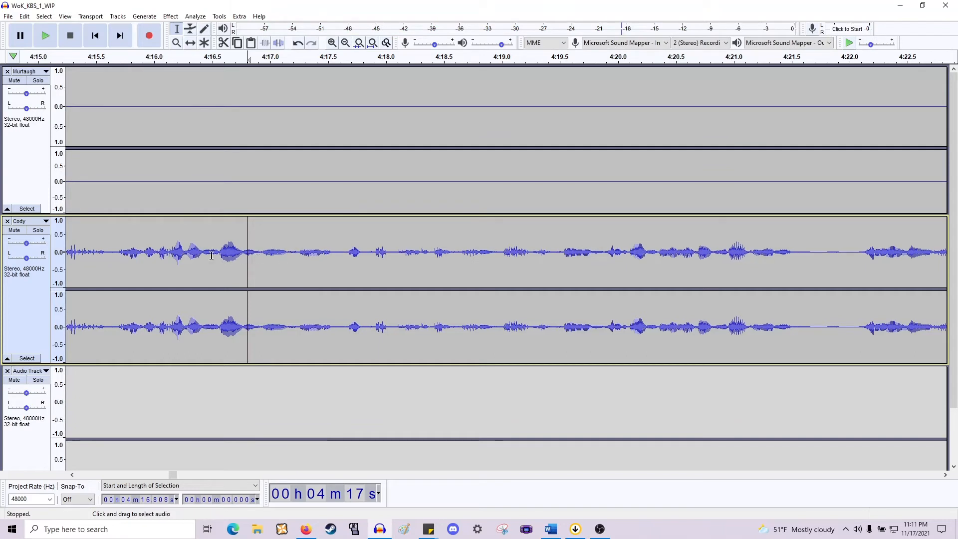
{"action": "key", "text": "space"}
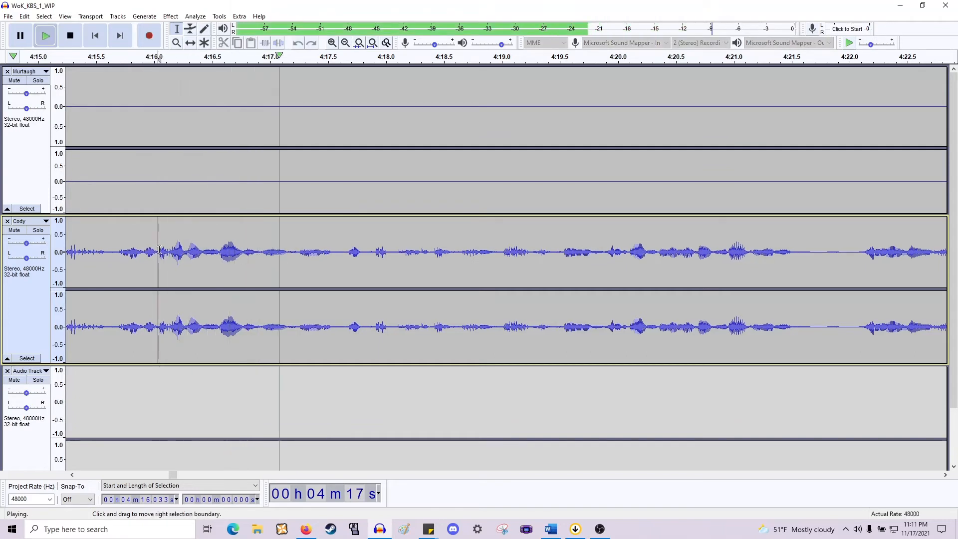
{"action": "key", "text": "space"}
{"action": "left_click_drag", "start_coordinate": [261, 258], "coordinate": [348, 133]}
{"action": "key", "text": "Delete"}
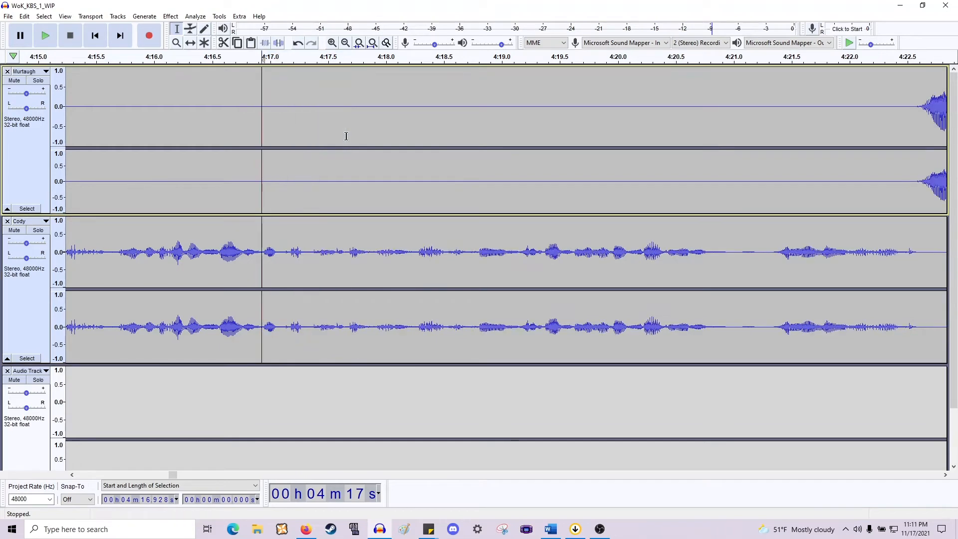
Delete the pause of about 0.5 s starting at 4:20.837 from both voice tracks and play back the cut.
{"action": "key", "text": "space"}
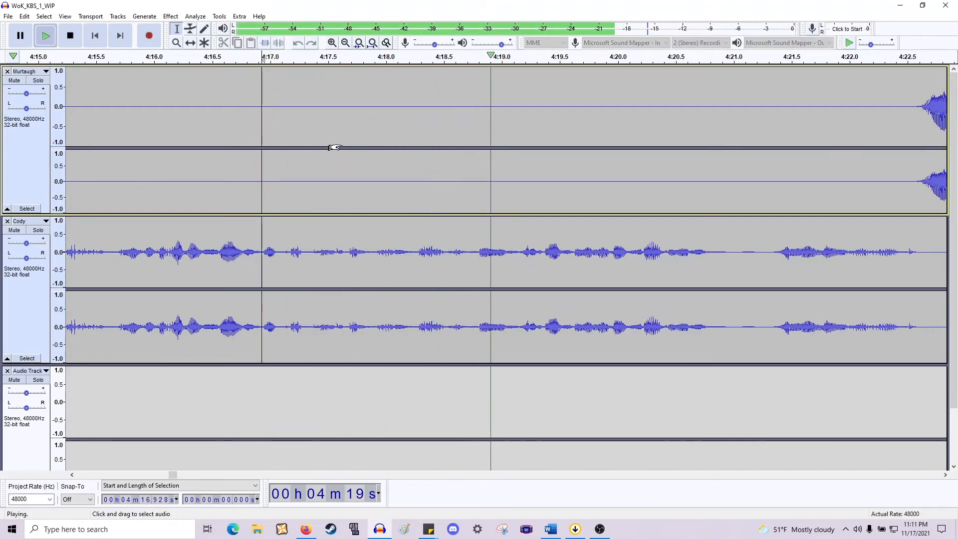
{"action": "scroll", "coordinate": [342, 149], "scroll_direction": "right", "scroll_amount": 14}
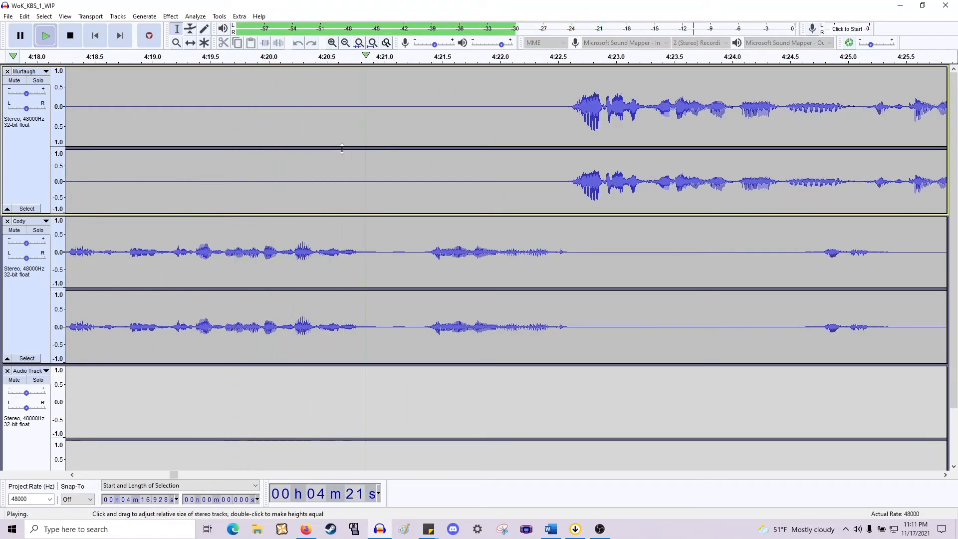
{"action": "key", "text": "space"}
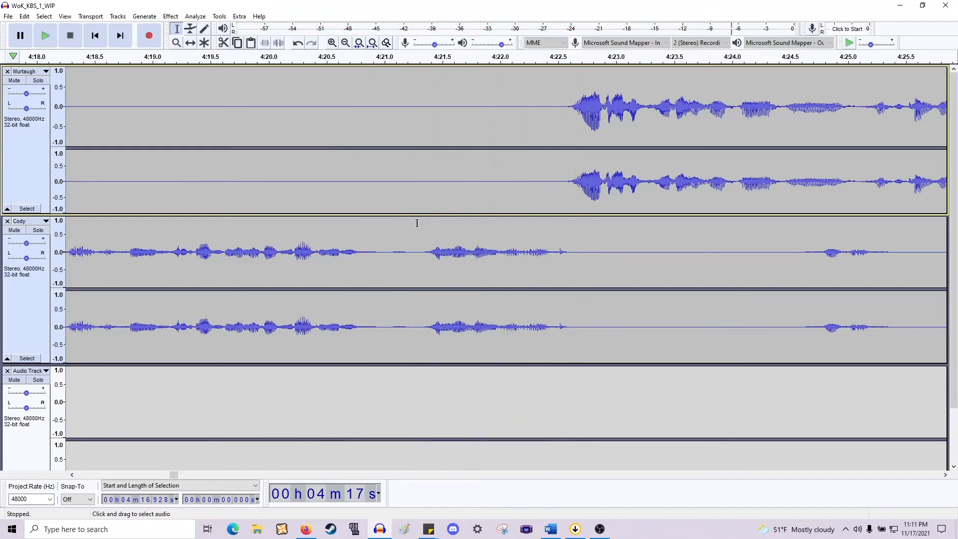
{"action": "left_click_drag", "start_coordinate": [423, 258], "coordinate": [366, 158]}
{"action": "key", "text": "Delete"}
{"action": "key", "text": "space"}
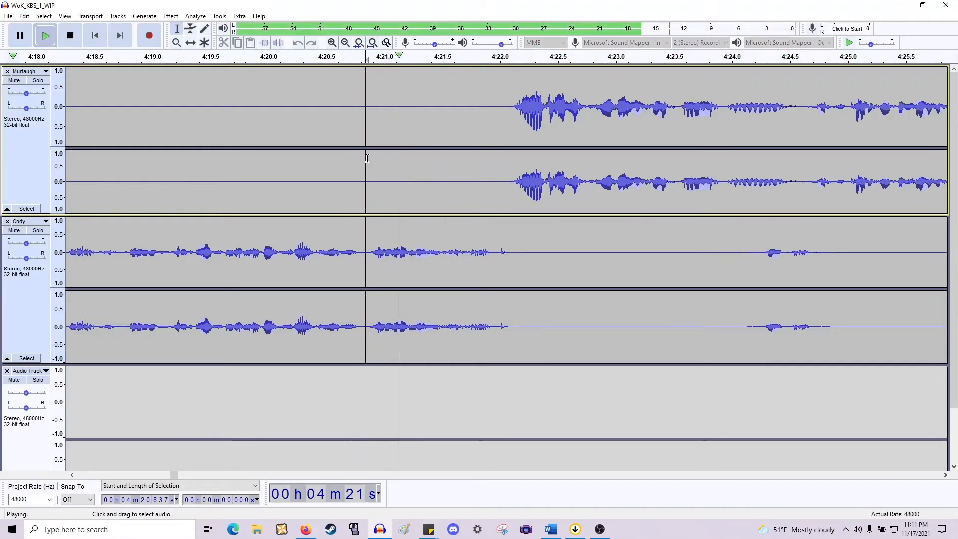
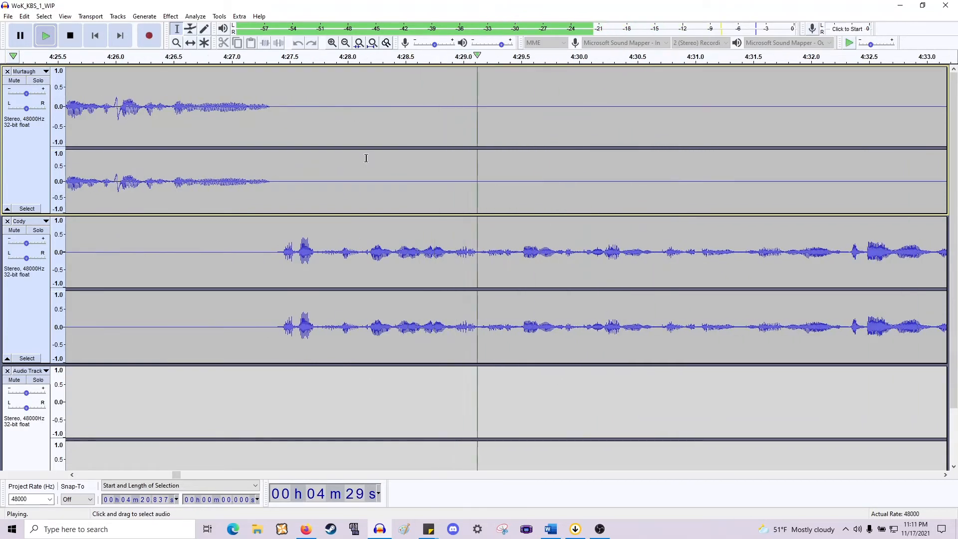
Delete about 0.4 s of speech, from 4:27.725 to 4:28.138, from both voice tracks.
{"action": "left_click", "coordinate": [364, 259]}
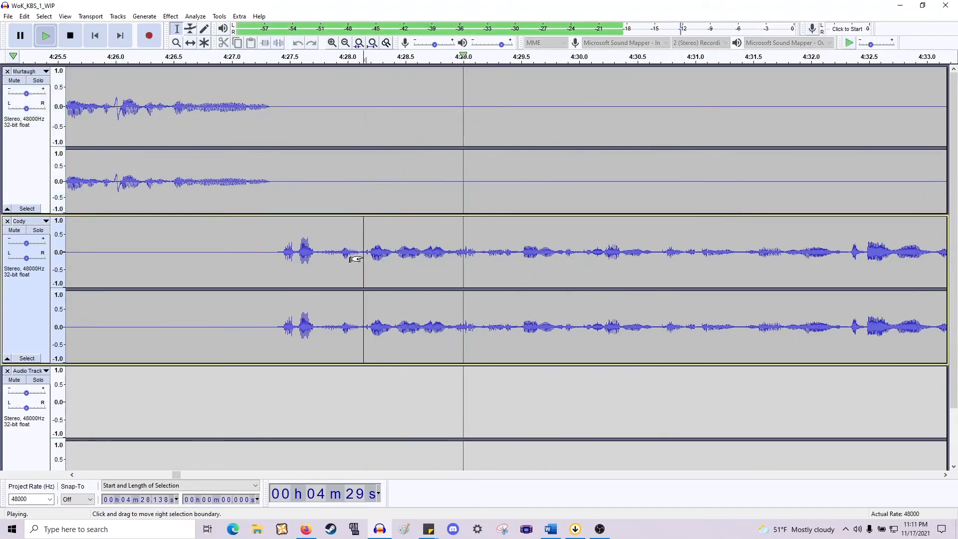
{"action": "left_click_drag", "start_coordinate": [348, 256], "coordinate": [323, 211]}
{"action": "key", "text": "space"}
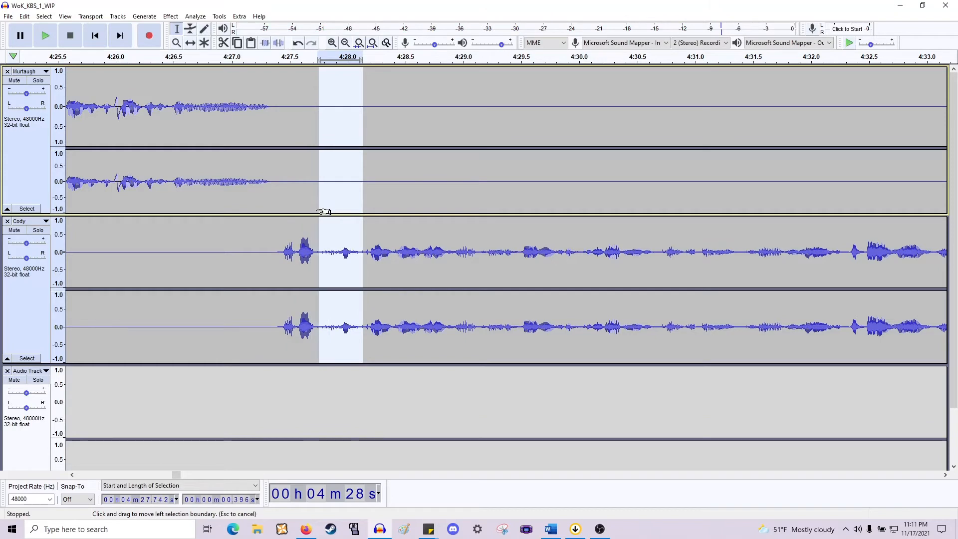
{"action": "left_click", "coordinate": [315, 214]}
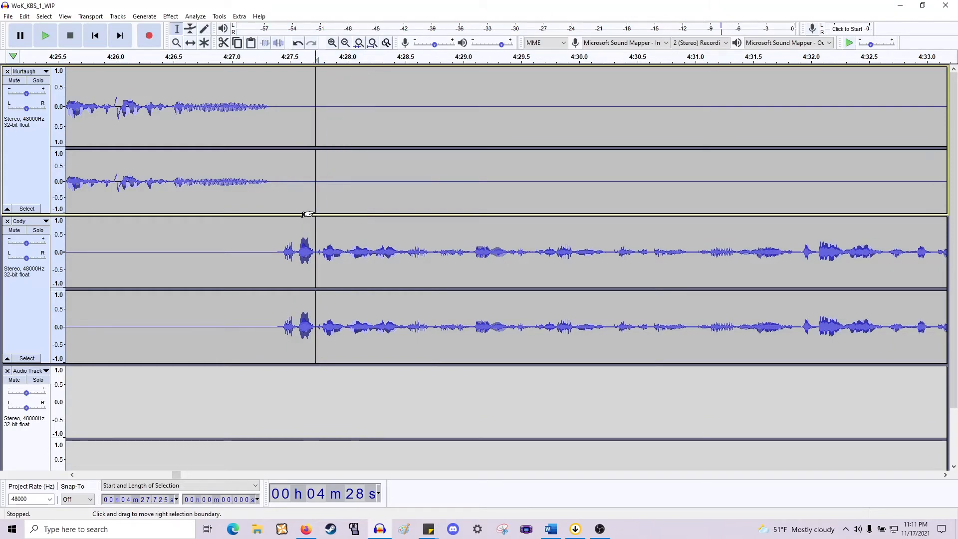
Play both voice tracks from 4:27.725 and listen for passages to trim up to about 4:47.
{"action": "key", "text": "space"}
{"action": "scroll", "coordinate": [306, 214], "scroll_direction": "right", "scroll_amount": 5}
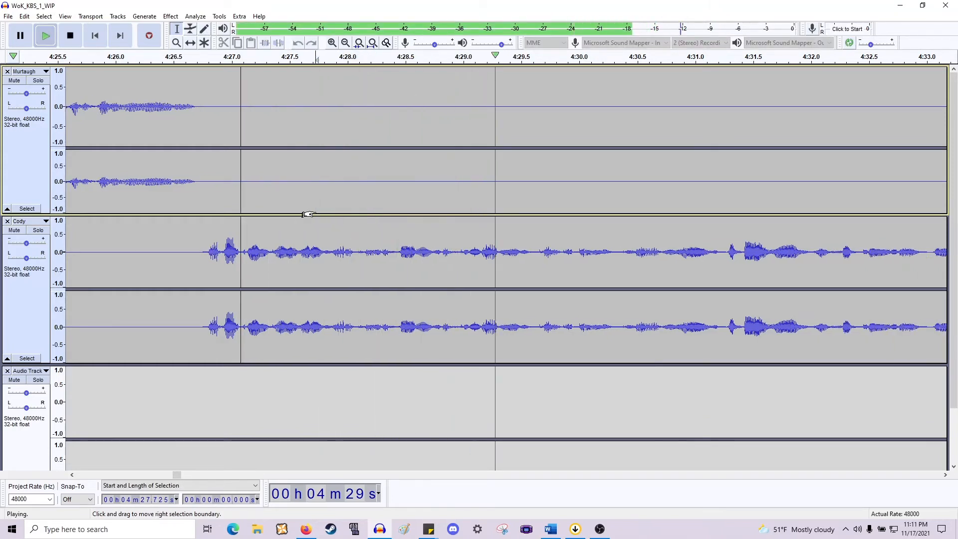
{"action": "scroll", "coordinate": [205, 216], "scroll_direction": "right", "scroll_amount": 2}
{"action": "scroll", "coordinate": [206, 216], "scroll_direction": "right", "scroll_amount": 5}
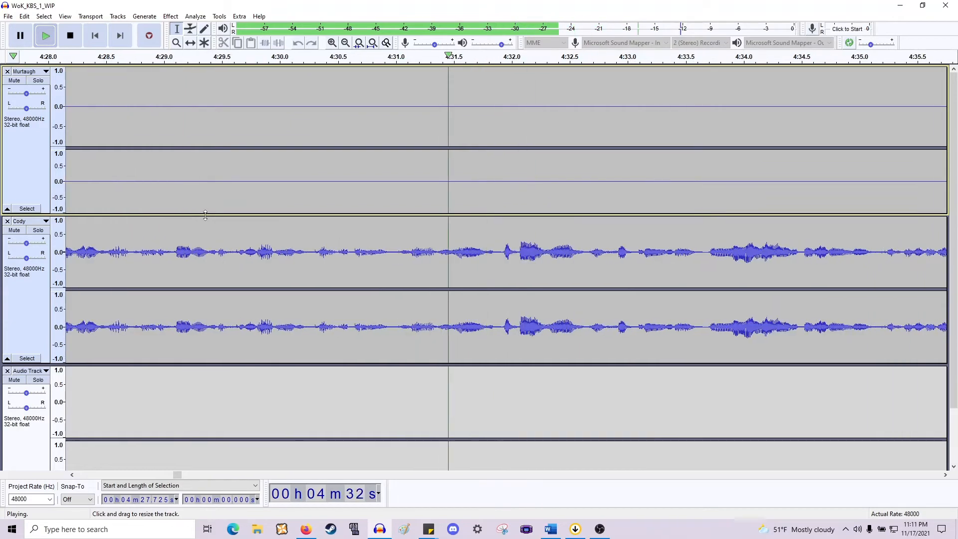
{"action": "scroll", "coordinate": [197, 214], "scroll_direction": "right", "scroll_amount": 18}
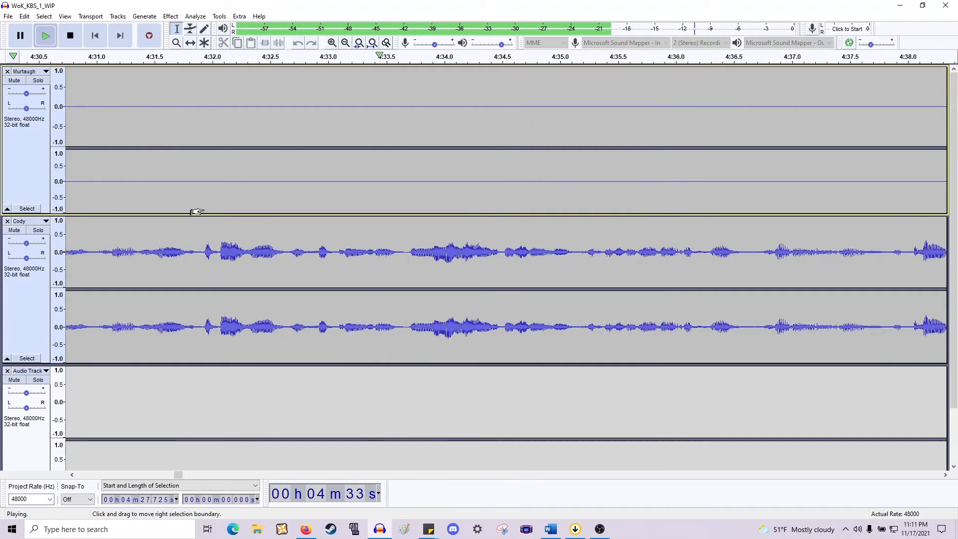
{"action": "scroll", "coordinate": [197, 211], "scroll_direction": "down", "scroll_amount": 1}
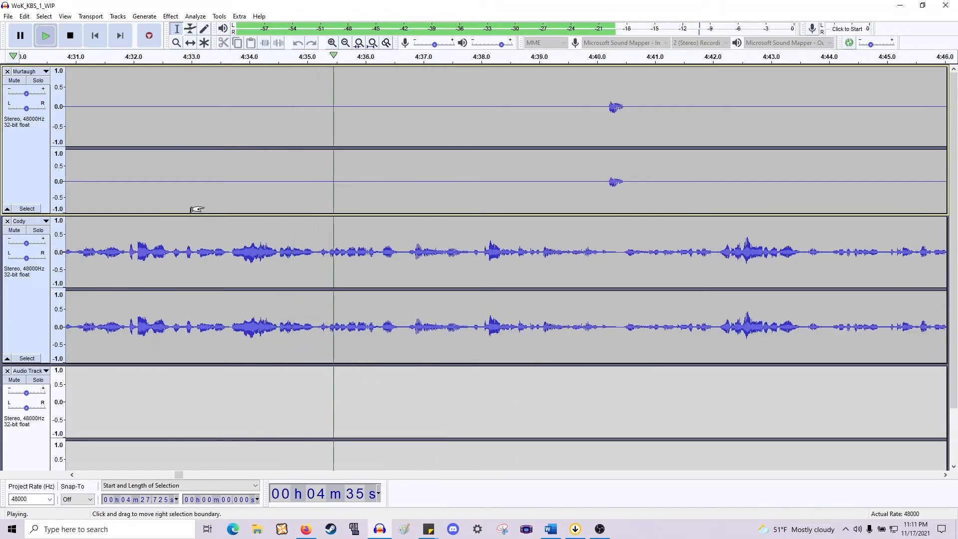
{"action": "scroll", "coordinate": [192, 210], "scroll_direction": "right", "scroll_amount": 3}
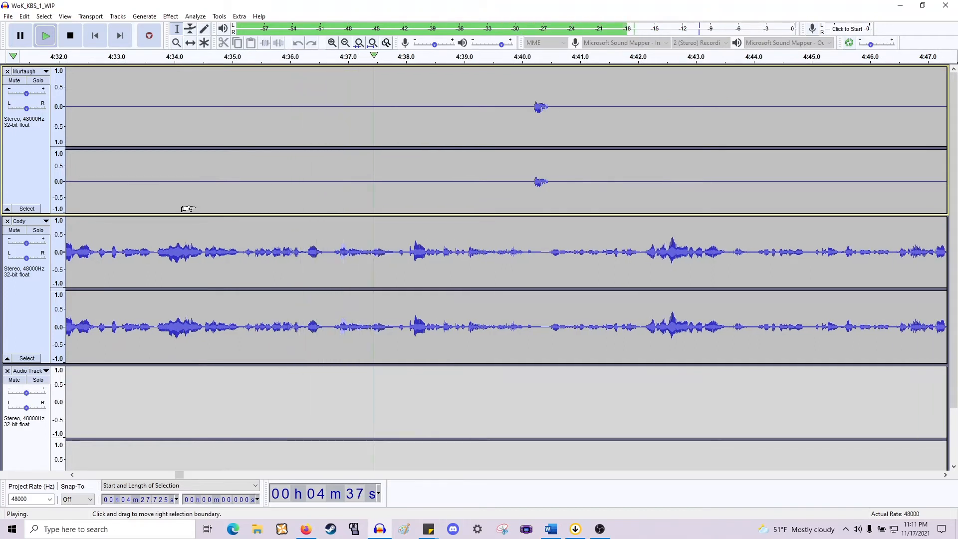
{"action": "scroll", "coordinate": [187, 209], "scroll_direction": "right", "scroll_amount": 3}
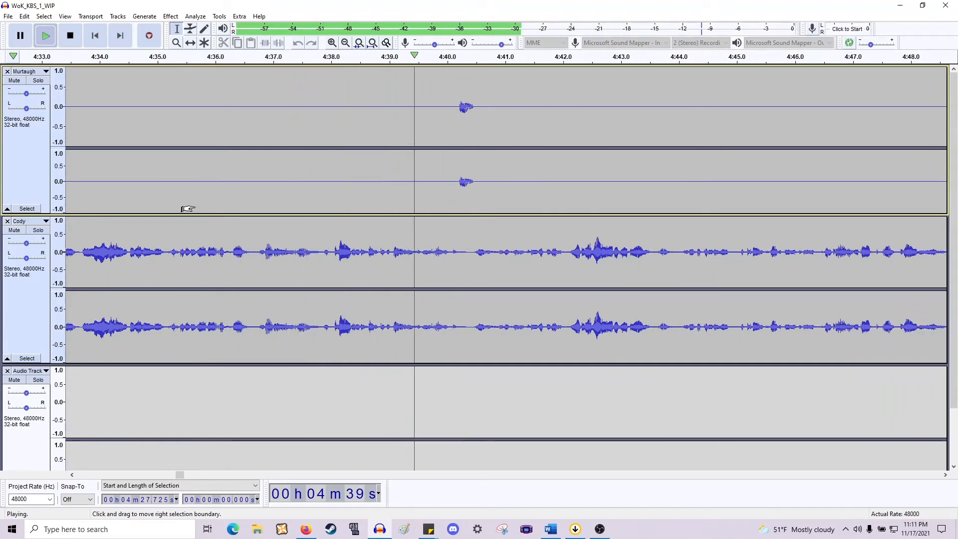
{"action": "scroll", "coordinate": [187, 209], "scroll_direction": "right", "scroll_amount": 5}
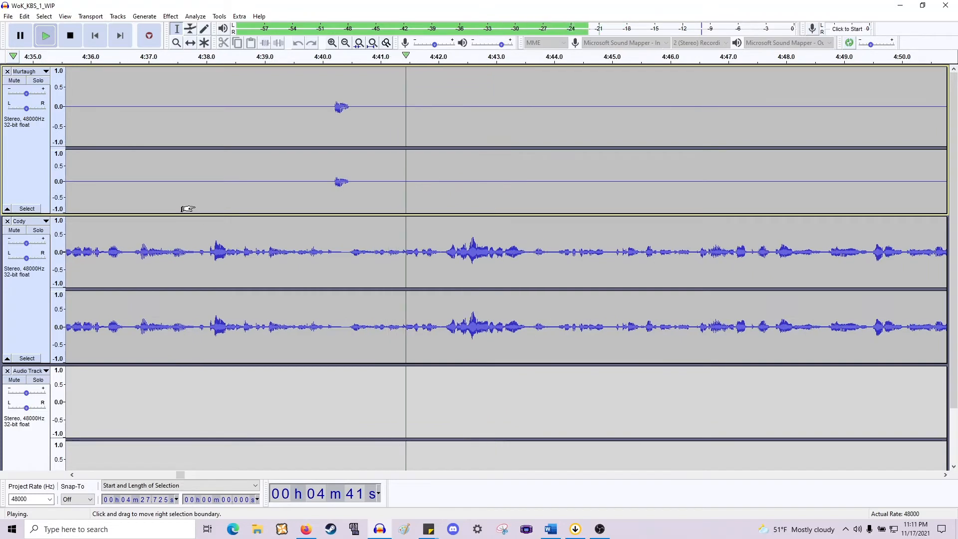
{"action": "scroll", "coordinate": [188, 208], "scroll_direction": "right", "scroll_amount": 3}
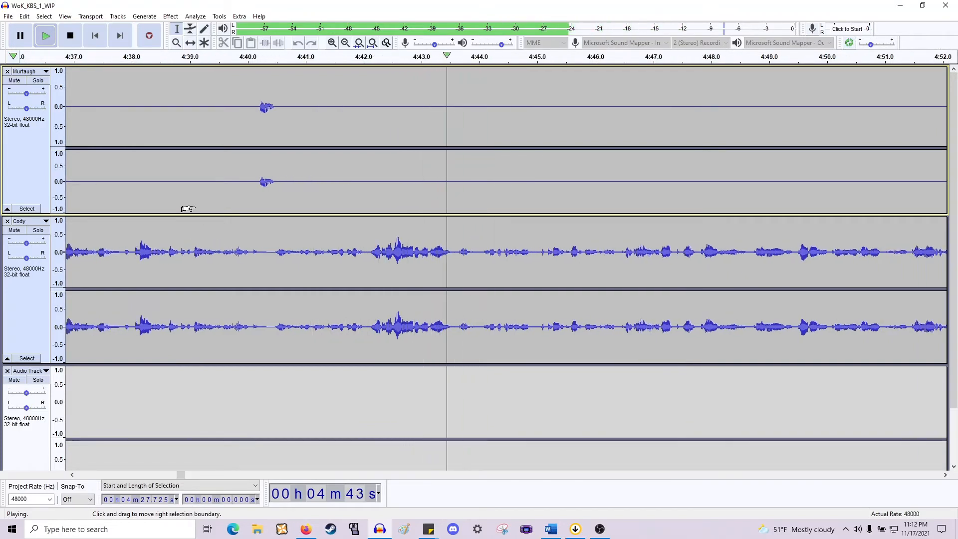
{"action": "scroll", "coordinate": [247, 206], "scroll_direction": "right", "scroll_amount": 6}
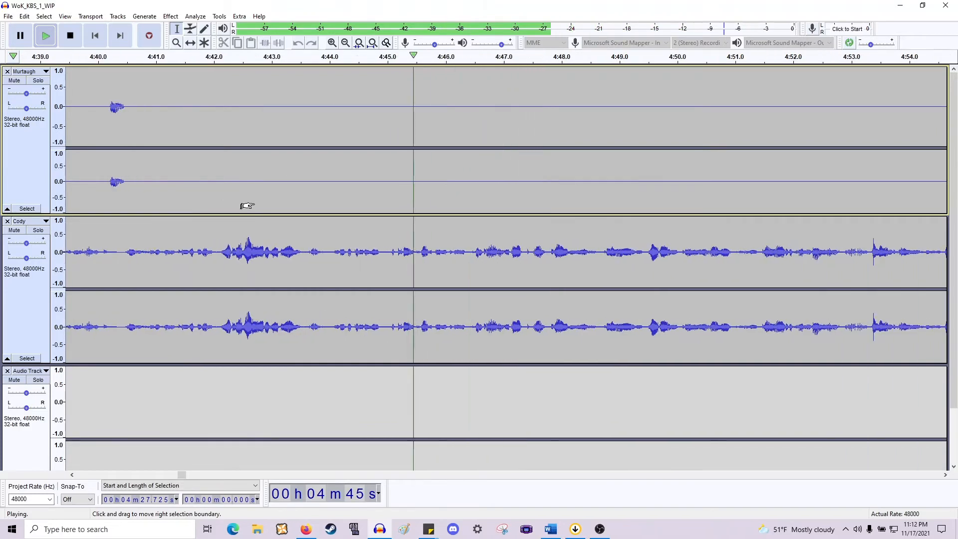
{"action": "scroll", "coordinate": [246, 206], "scroll_direction": "right", "scroll_amount": 4}
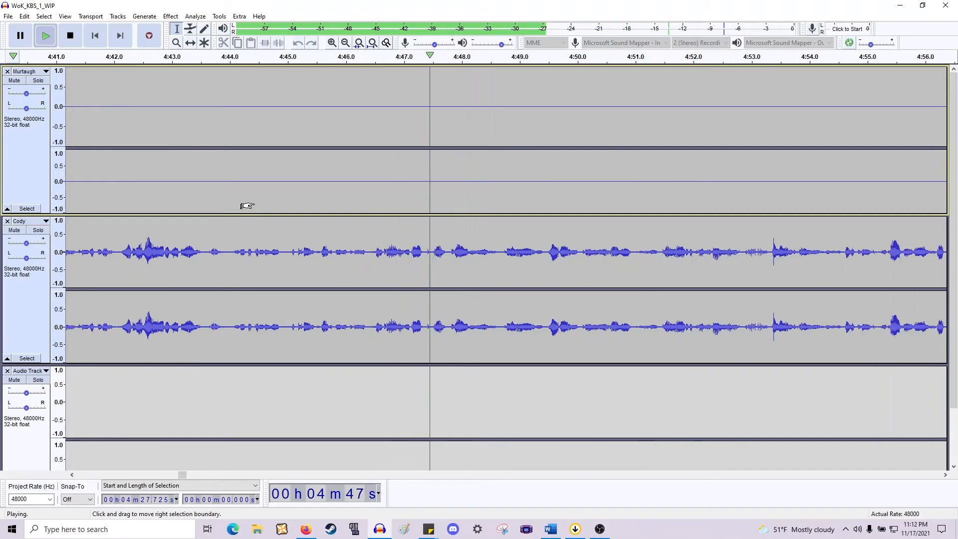
Listen through both voice tracks from about 4:47 to 5:05, and replay the first voice's passage from 4:57.748.
{"action": "scroll", "coordinate": [246, 206], "scroll_direction": "right", "scroll_amount": 4}
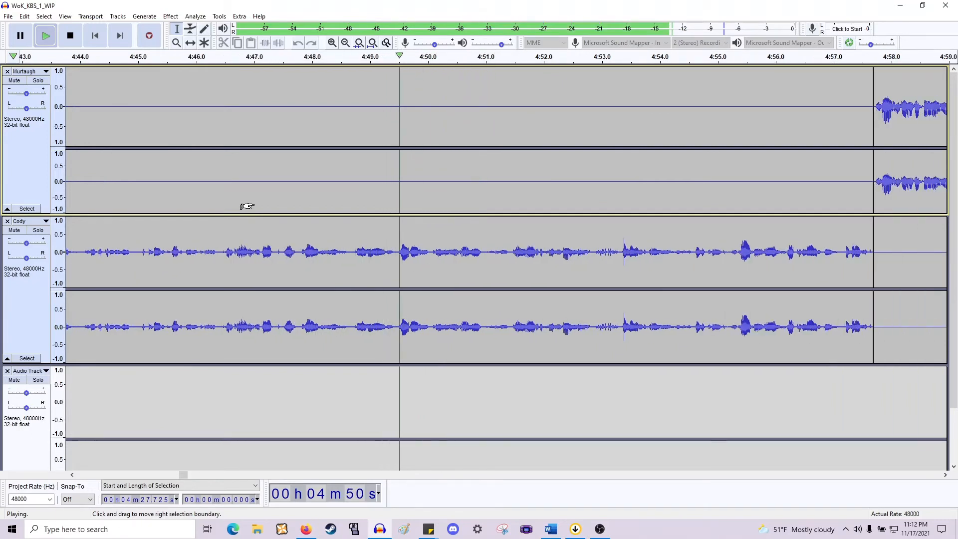
{"action": "scroll", "coordinate": [246, 206], "scroll_direction": "right", "scroll_amount": 6}
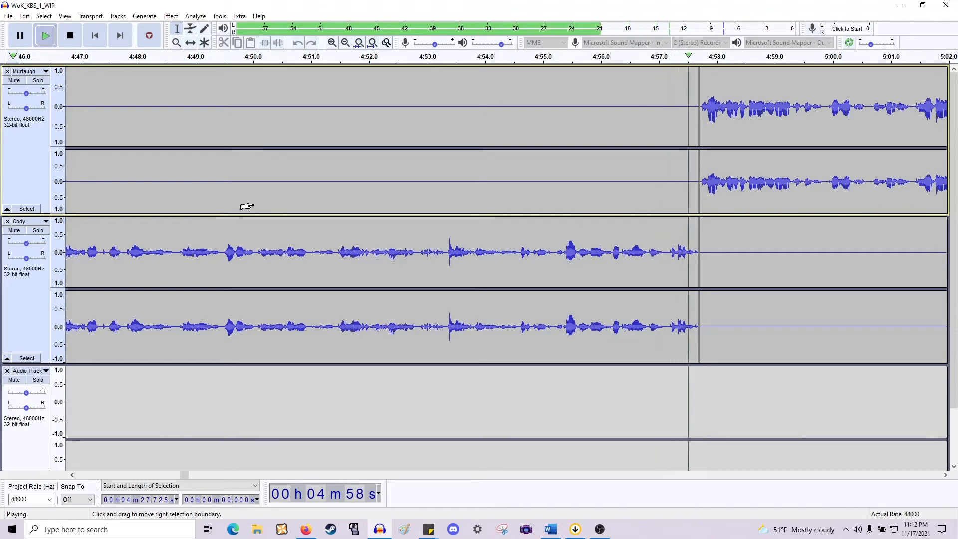
{"action": "scroll", "coordinate": [247, 206], "scroll_direction": "right", "scroll_amount": 5}
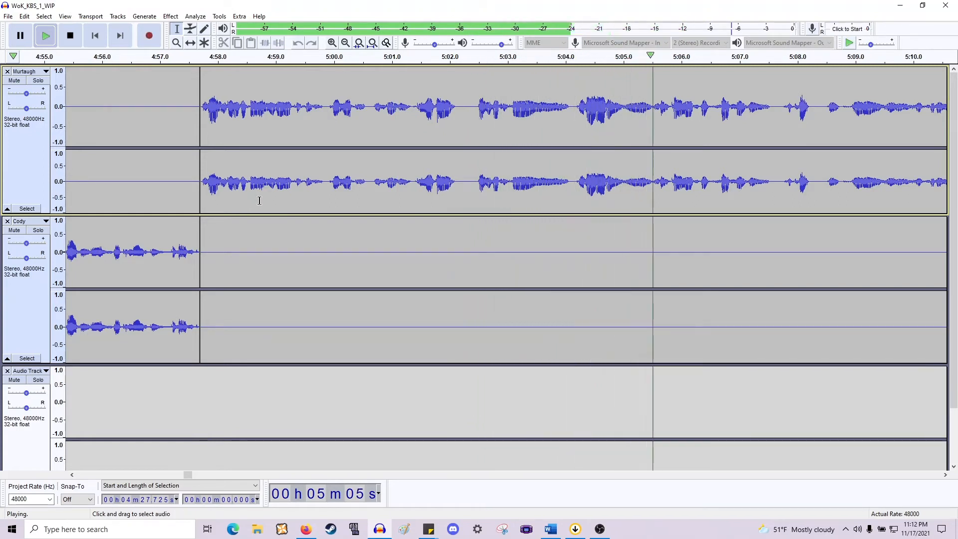
{"action": "key", "text": "space"}
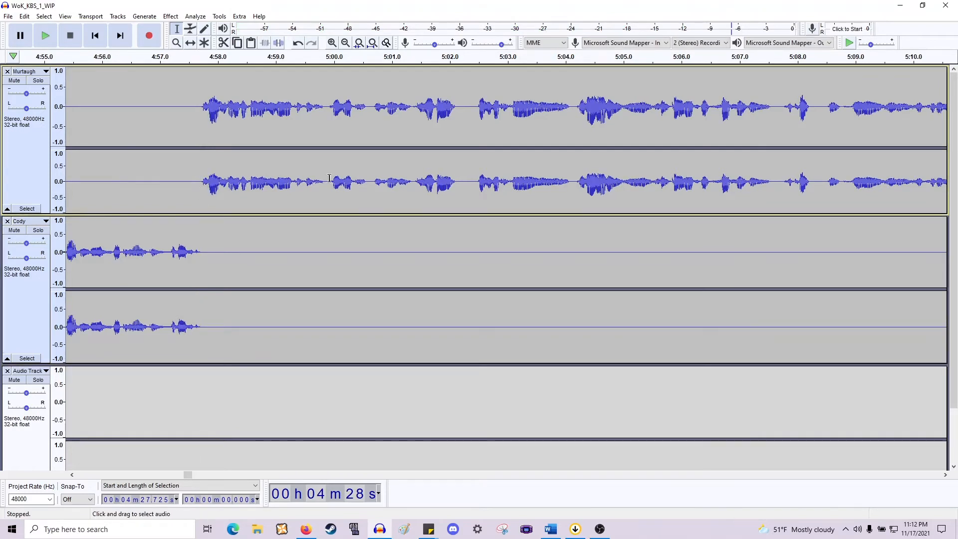
{"action": "left_click", "coordinate": [203, 187]}
{"action": "key", "text": "space"}
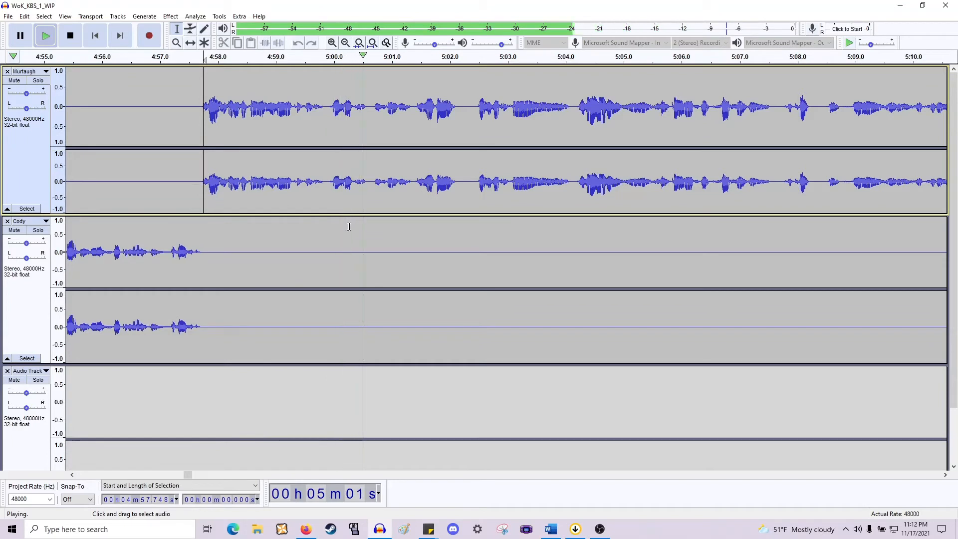
Audition the first voice from 5:01.372, delete the 0.353 s pause starting at 5:02.113 from both voice tracks, and play back the cut.
{"action": "left_click", "coordinate": [413, 193]}
{"action": "key", "text": "space"}
{"action": "key", "text": "shift+Down"}
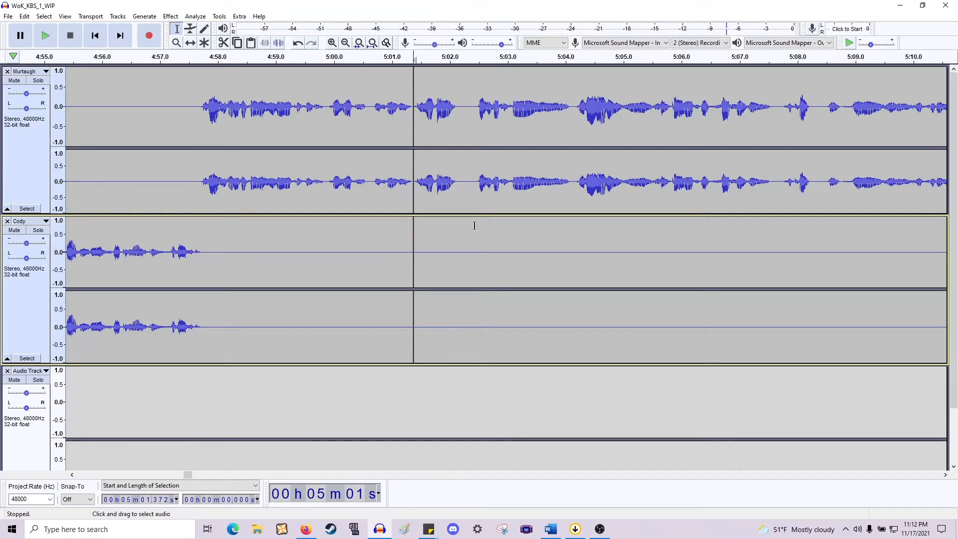
{"action": "key", "text": "space"}
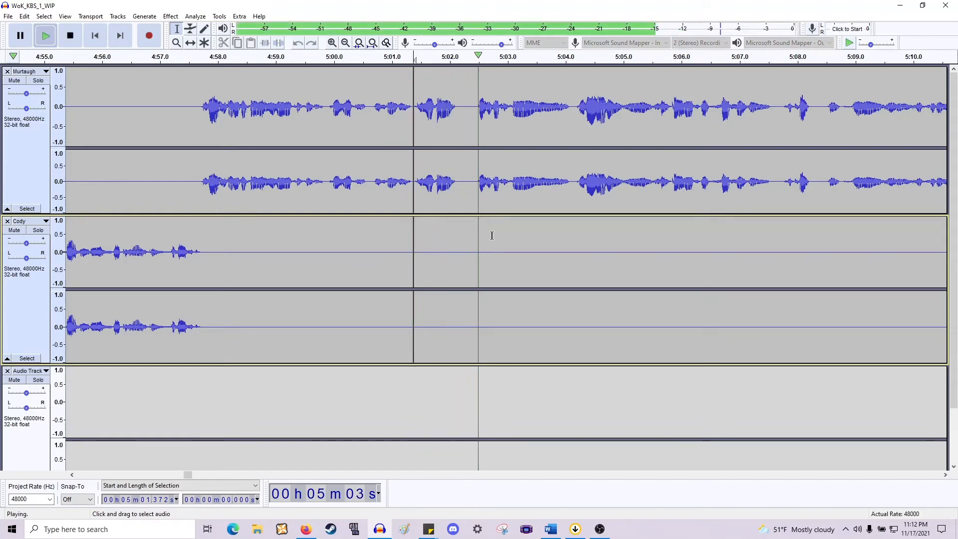
{"action": "key", "text": "space"}
{"action": "left_click_drag", "start_coordinate": [307, 279], "coordinate": [326, 290]}
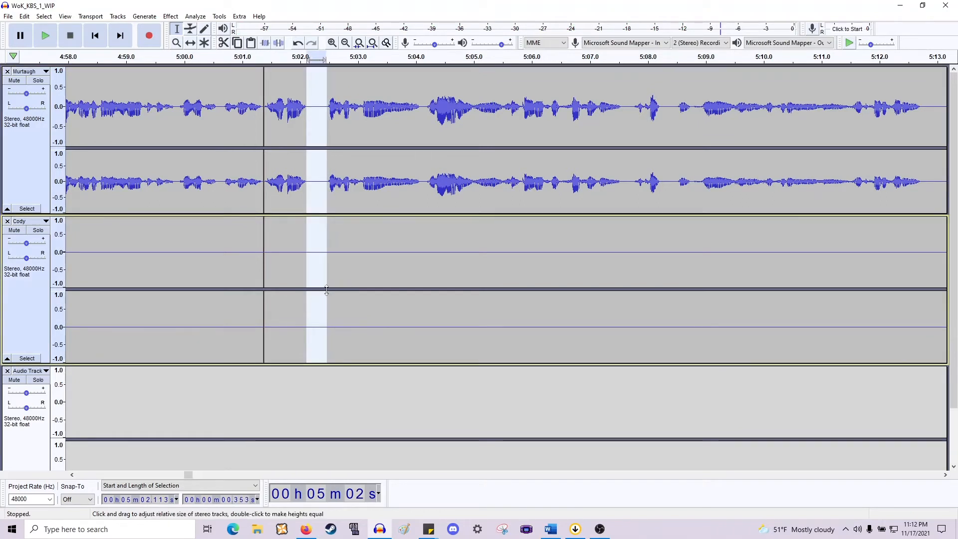
{"action": "key", "text": "Delete"}
{"action": "key", "text": "space"}
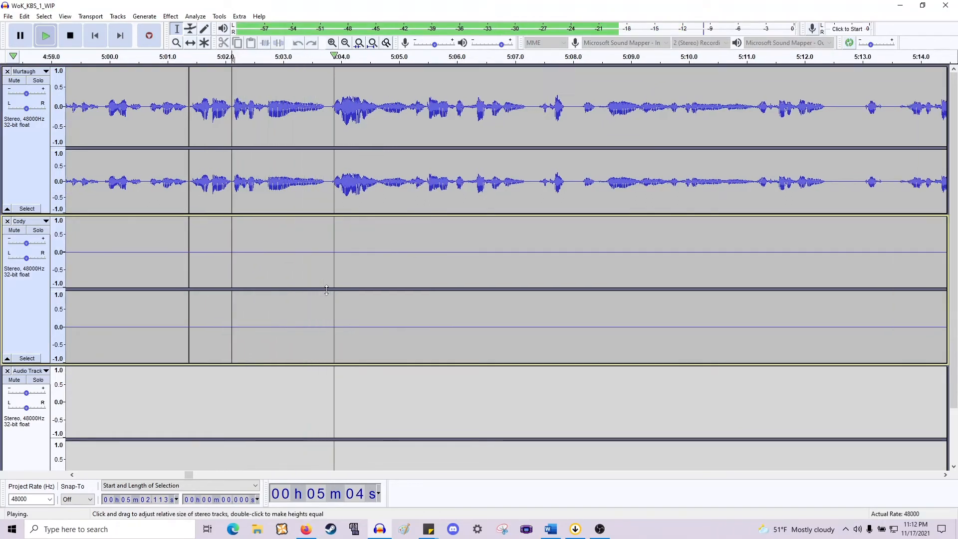
{"action": "key", "text": "space"}
Try deleting about 1.1 s of speech starting at 5:02.707 from both voice tracks, audition the cut, and undo it.
{"action": "left_click_drag", "start_coordinate": [267, 186], "coordinate": [327, 291]}
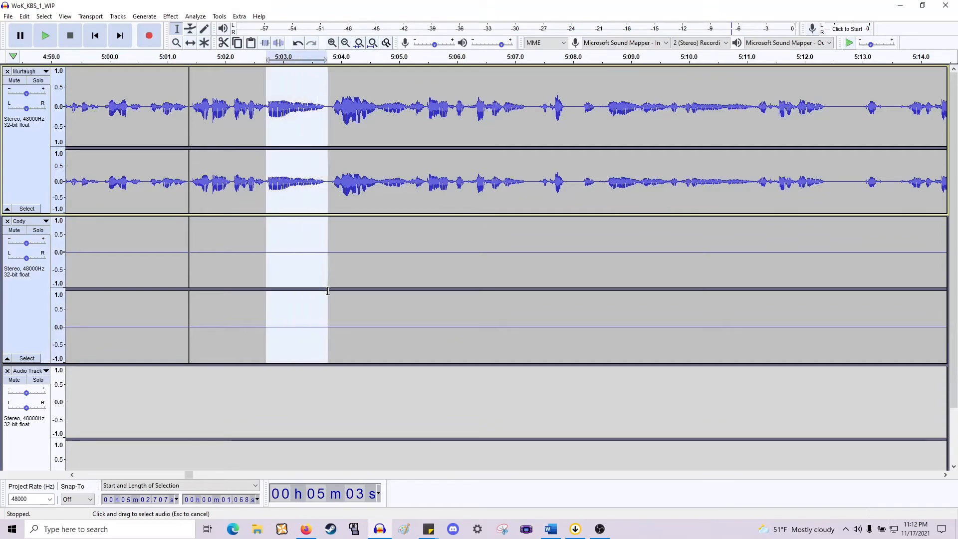
{"action": "key", "text": "space"}
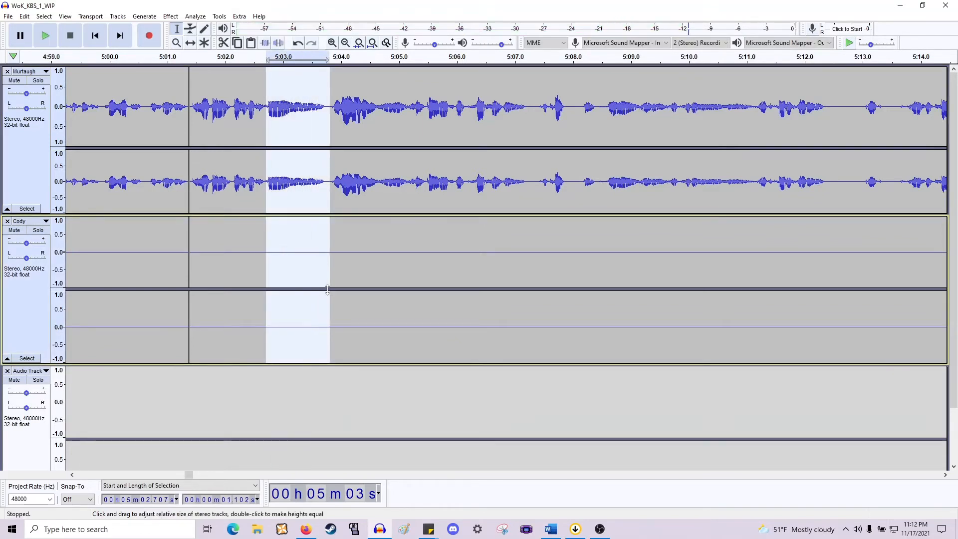
{"action": "key", "text": "Delete"}
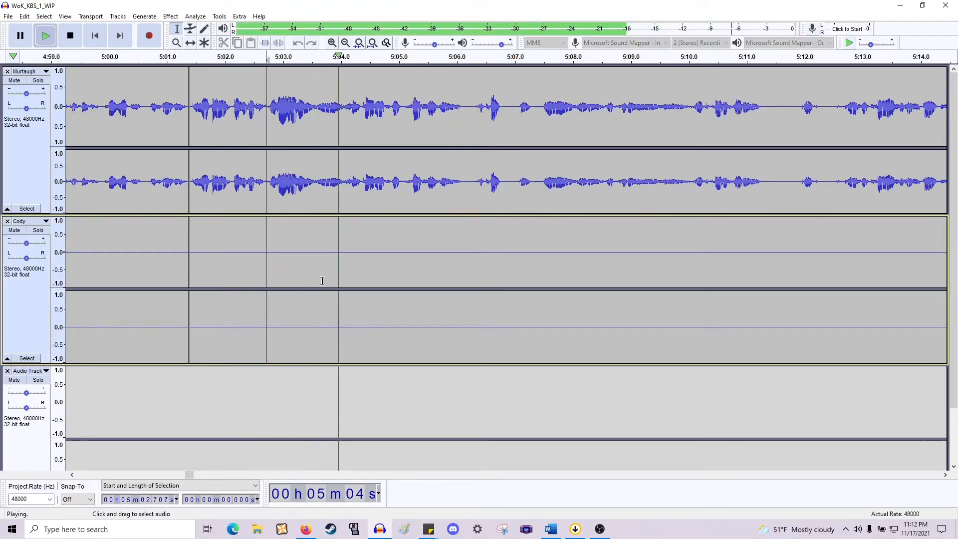
{"action": "left_click", "coordinate": [231, 184]}
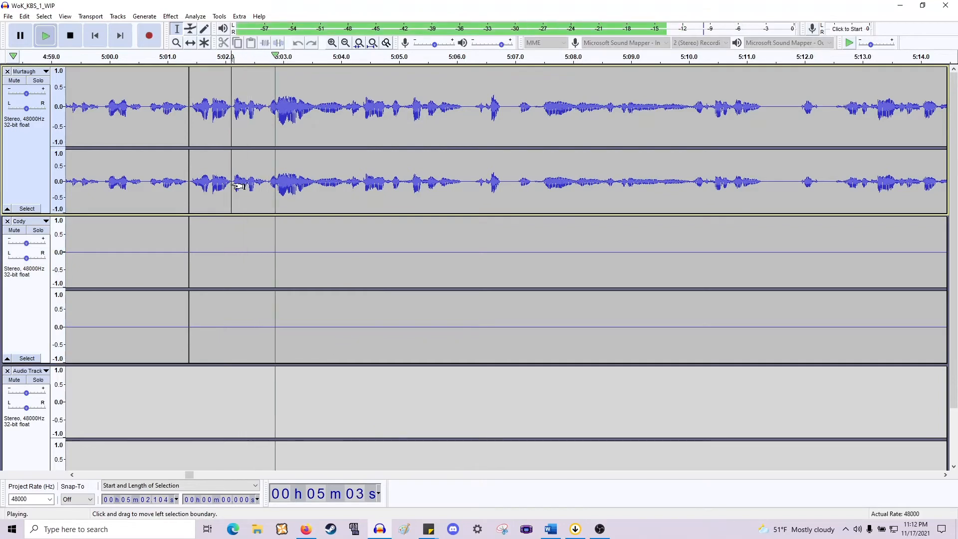
{"action": "key", "text": "space"}
{"action": "key", "text": "ctrl+z"}
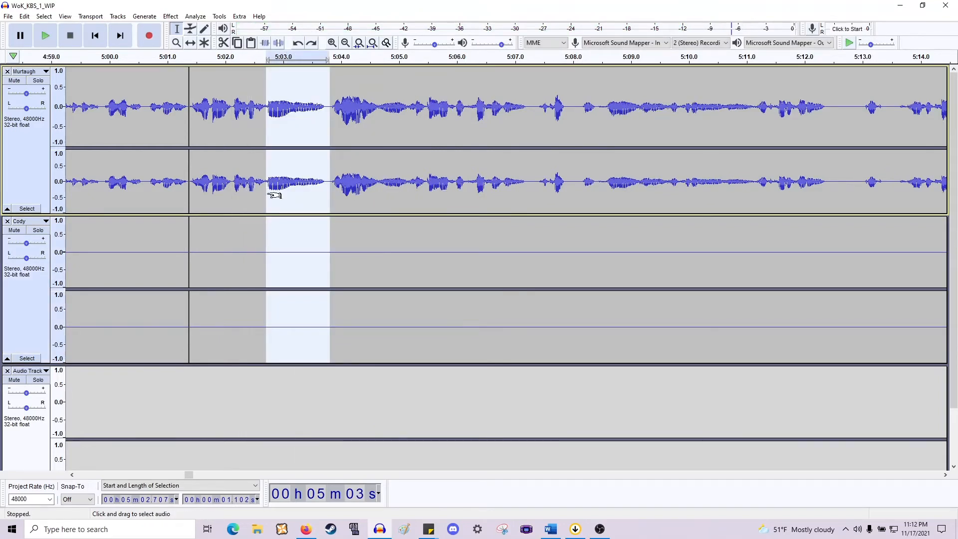
Audition the first voice from several points between 5:01.260 and 5:02.957 to locate a cut point within the drawn-out sound.
{"action": "left_click", "coordinate": [182, 185]}
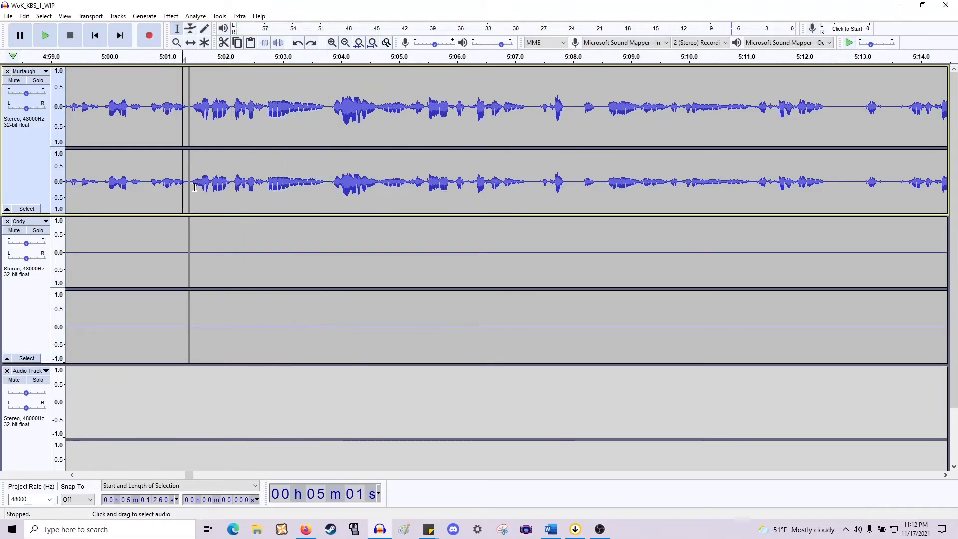
{"action": "key", "text": "space"}
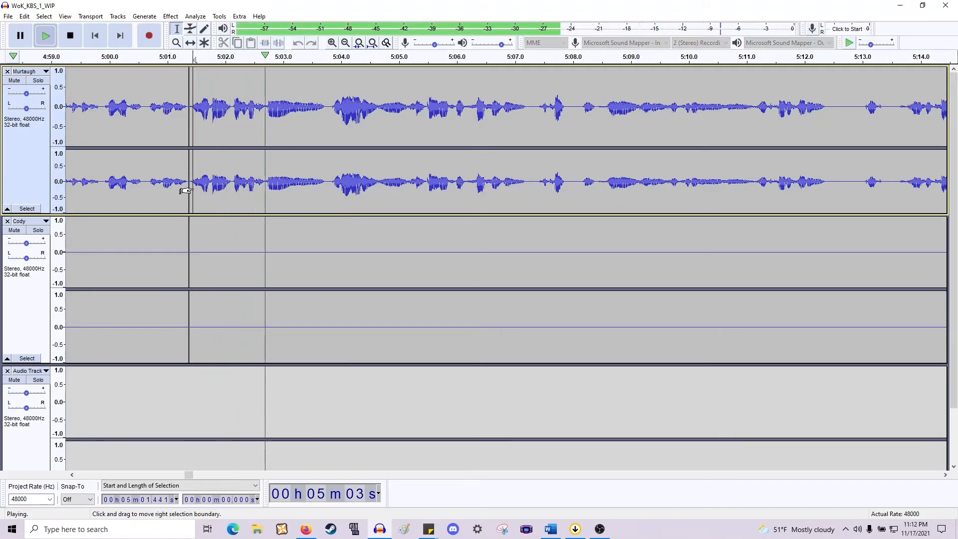
{"action": "key", "text": "space"}
{"action": "left_click", "coordinate": [280, 183]}
{"action": "key", "text": "space"}
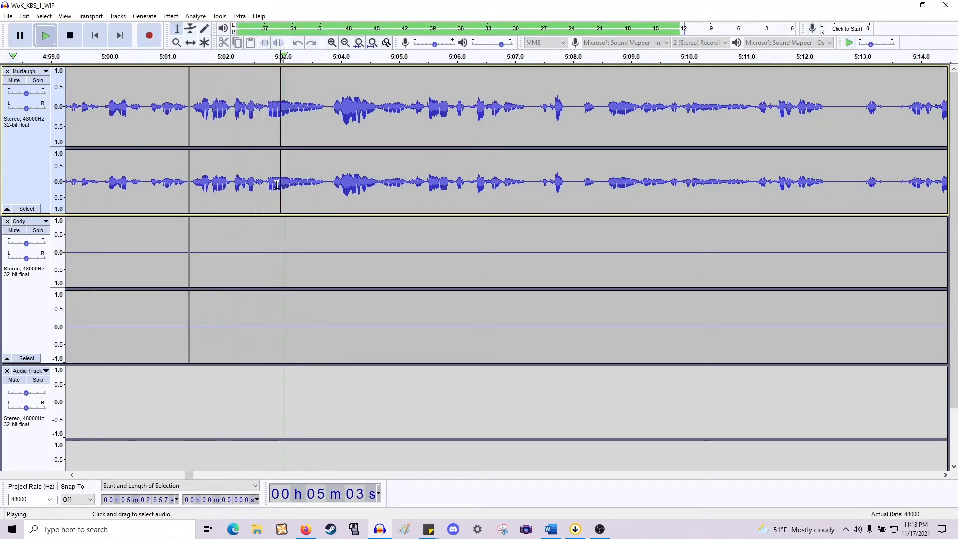
{"action": "key", "text": "space"}
{"action": "key", "text": "space"}
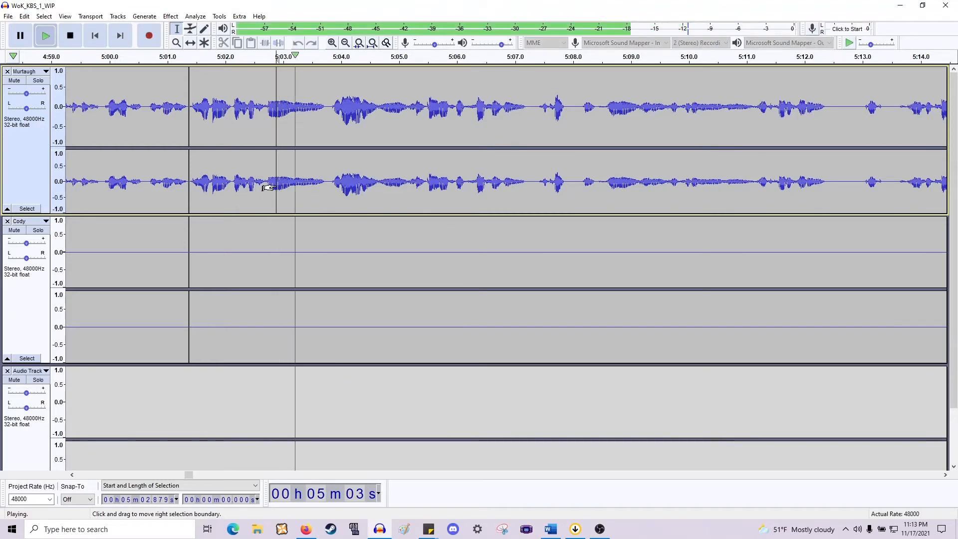
{"action": "key", "text": "space"}
Delete the rest of the drawn-out sound, from 5:02.879 to just before the following word, from both voice tracks.
{"action": "left_click_drag", "start_coordinate": [276, 299], "coordinate": [320, 307]}
{"action": "key", "text": "Left"}
{"action": "key", "text": "ctrl+1"}
{"action": "key", "text": "ctrl+1"}
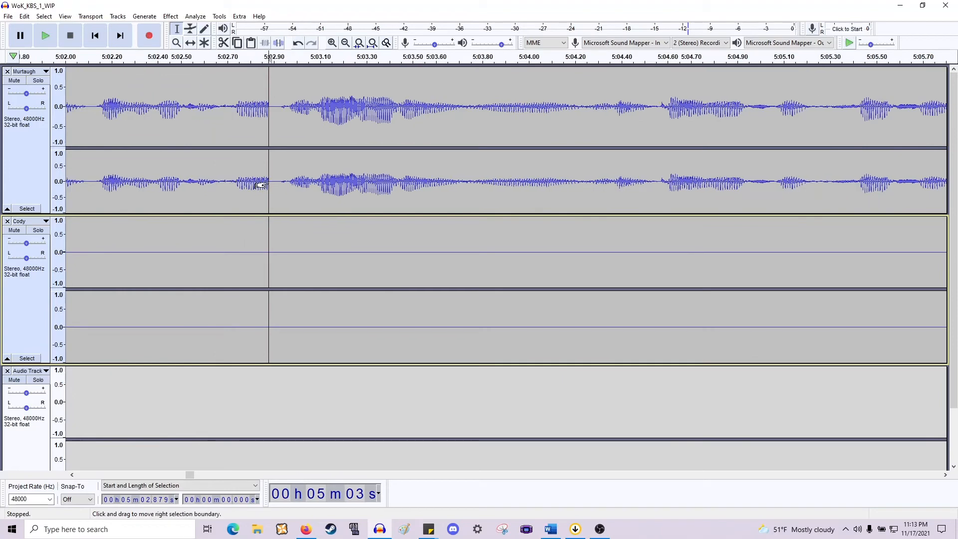
Apply a Fade Out to the last 0.019 s before the cut, starting at 5:02.862, in the first voice track.
{"action": "left_click_drag", "start_coordinate": [260, 185], "coordinate": [276, 183]}
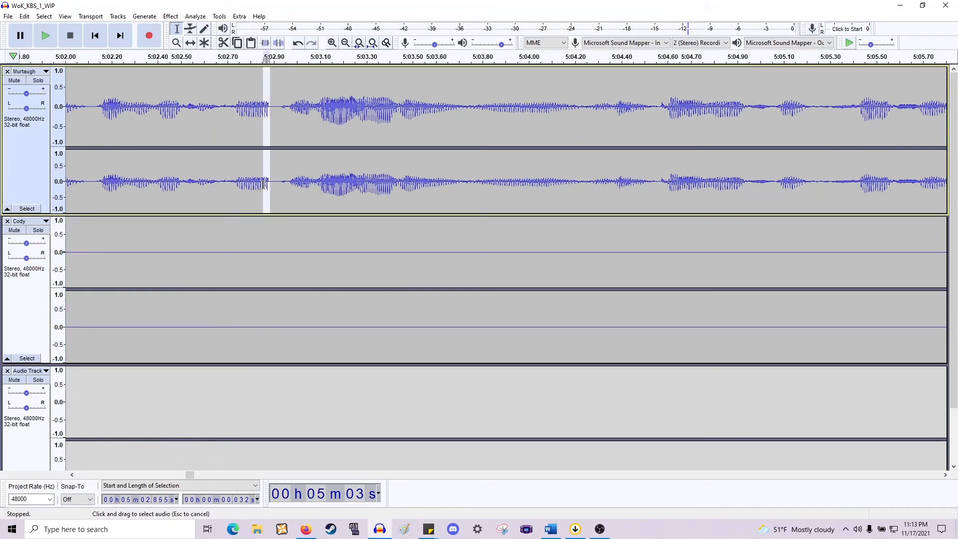
{"action": "scroll", "coordinate": [270, 186], "scroll_direction": "up", "scroll_amount": 2}
{"action": "left_click", "coordinate": [263, 188]}
{"action": "scroll", "coordinate": [268, 194], "scroll_direction": "down", "scroll_amount": 3}
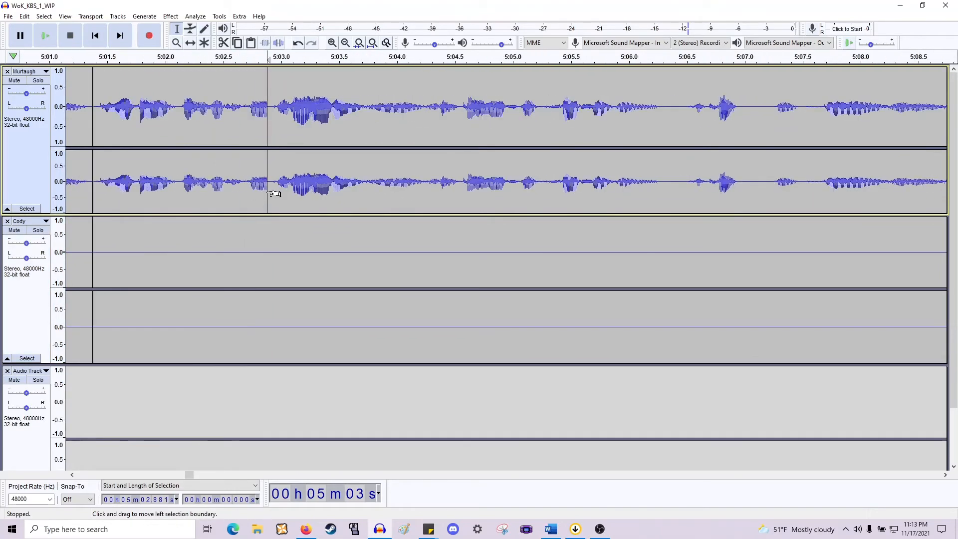
{"action": "scroll", "coordinate": [270, 199], "scroll_direction": "up", "scroll_amount": 3}
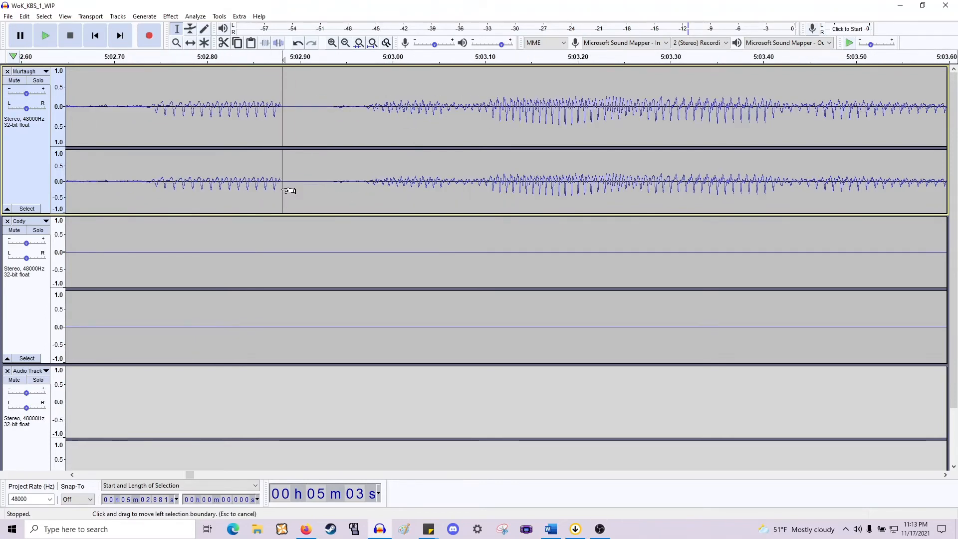
{"action": "left_click", "coordinate": [173, 17]}
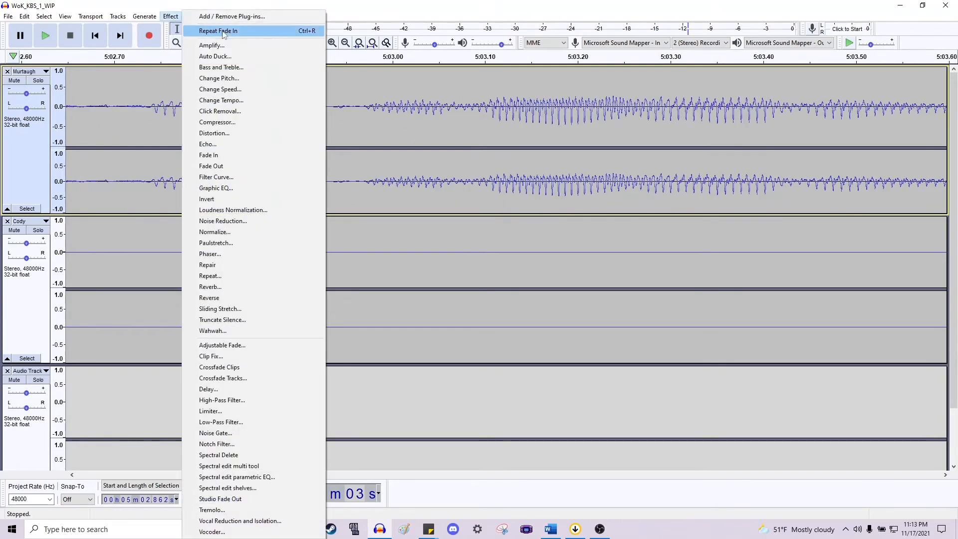
{"action": "left_click", "coordinate": [215, 165]}
{"action": "scroll", "coordinate": [244, 172], "scroll_direction": "down", "scroll_amount": 2}
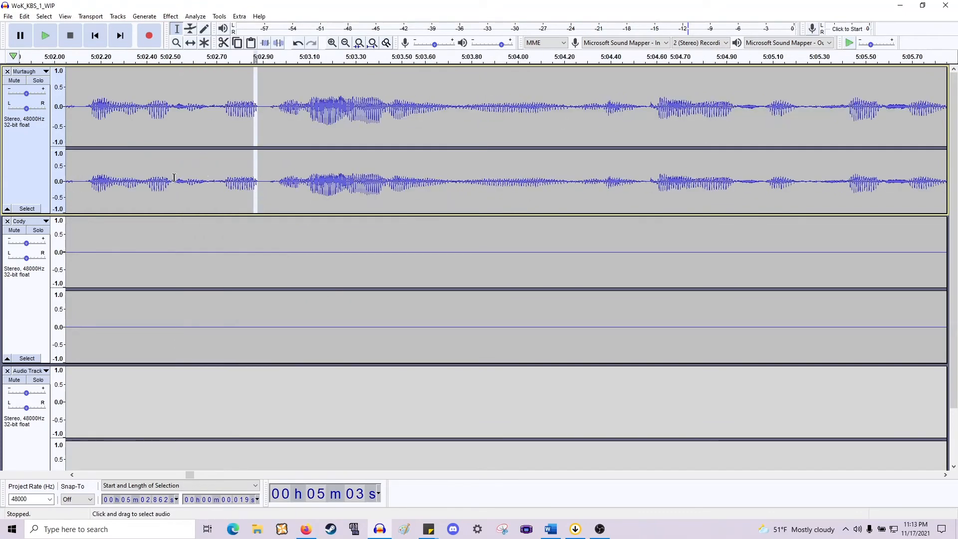
Play back the faded cut from 5:02.520 and audition the first voice from 5:05.294 for another passage to trim.
{"action": "key", "text": "space"}
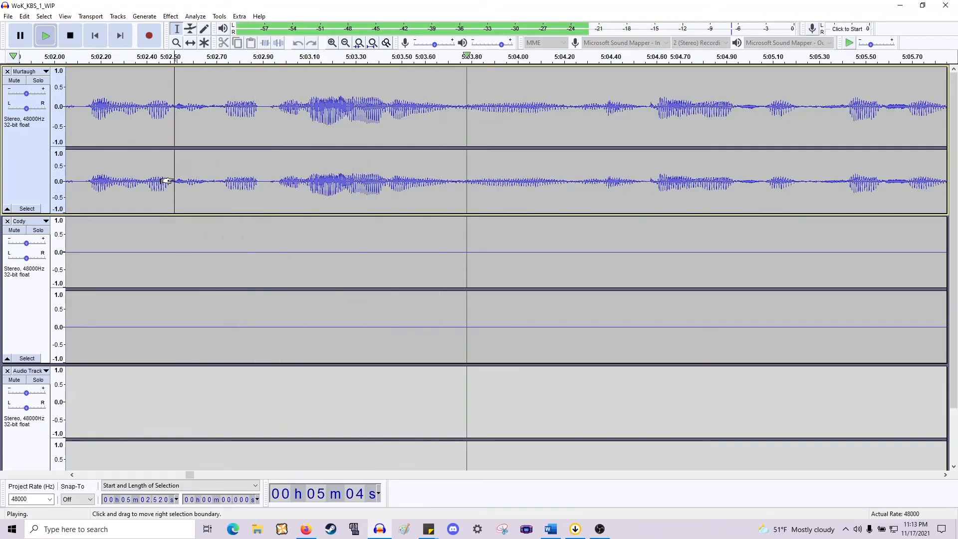
{"action": "scroll", "coordinate": [188, 179], "scroll_direction": "right", "scroll_amount": 9}
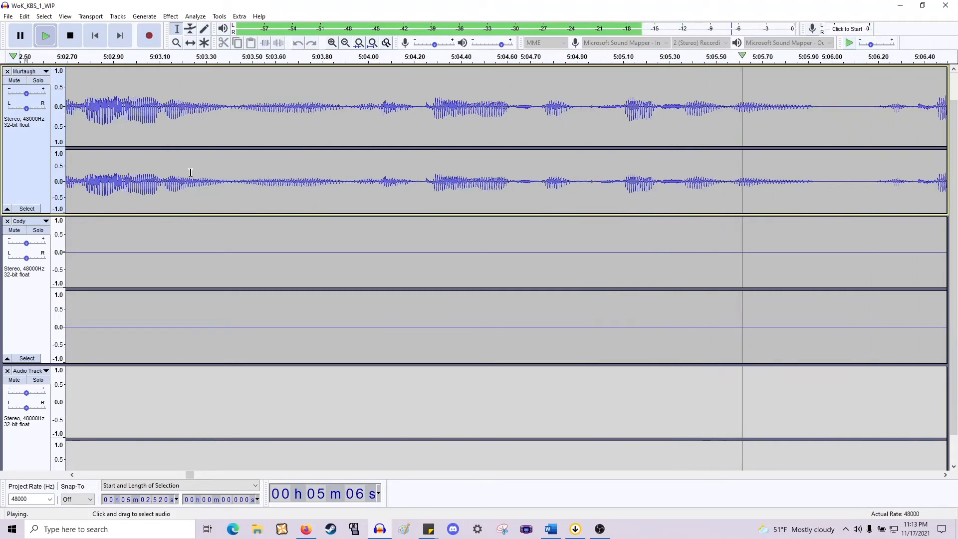
{"action": "scroll", "coordinate": [185, 176], "scroll_direction": "down", "scroll_amount": 2}
{"action": "key", "text": "space"}
{"action": "scroll", "coordinate": [399, 172], "scroll_direction": "left", "scroll_amount": 4}
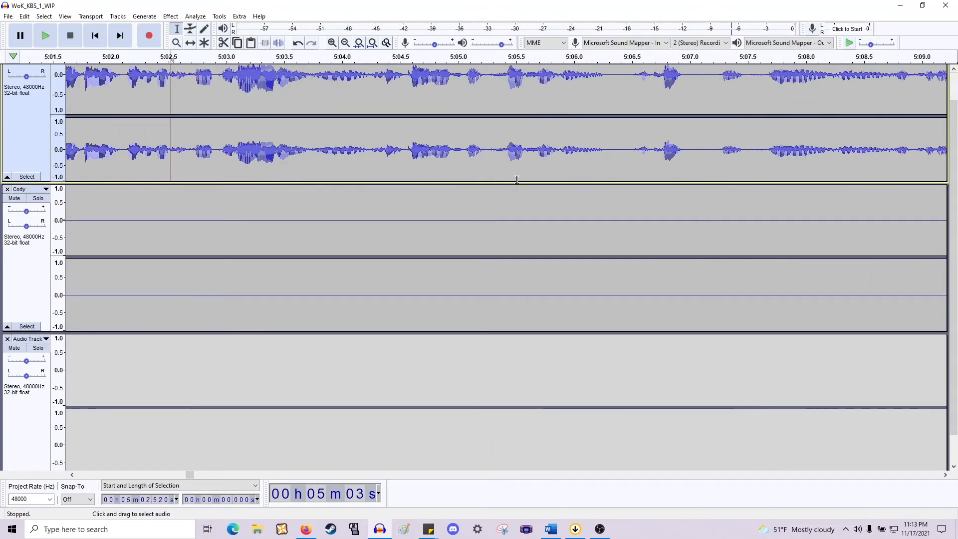
{"action": "scroll", "coordinate": [517, 180], "scroll_direction": "up", "scroll_amount": 1}
{"action": "left_click", "coordinate": [492, 188]}
{"action": "key", "text": "space"}
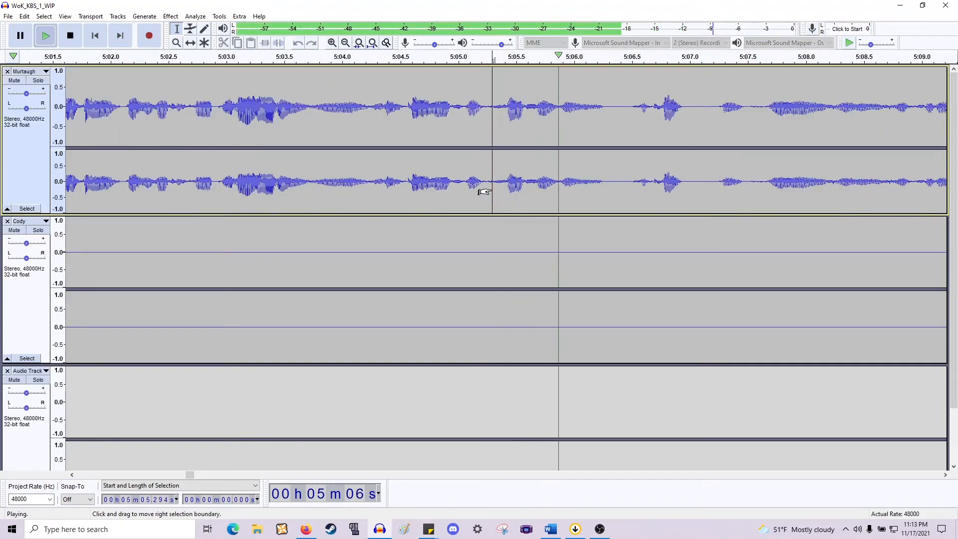
{"action": "key", "text": "space"}
Audition the trailing sound near 5:06 and delete about 0.35 s starting at 5:06.056 from both voice tracks.
{"action": "left_click_drag", "start_coordinate": [559, 188], "coordinate": [631, 314]}
{"action": "key", "text": "space"}
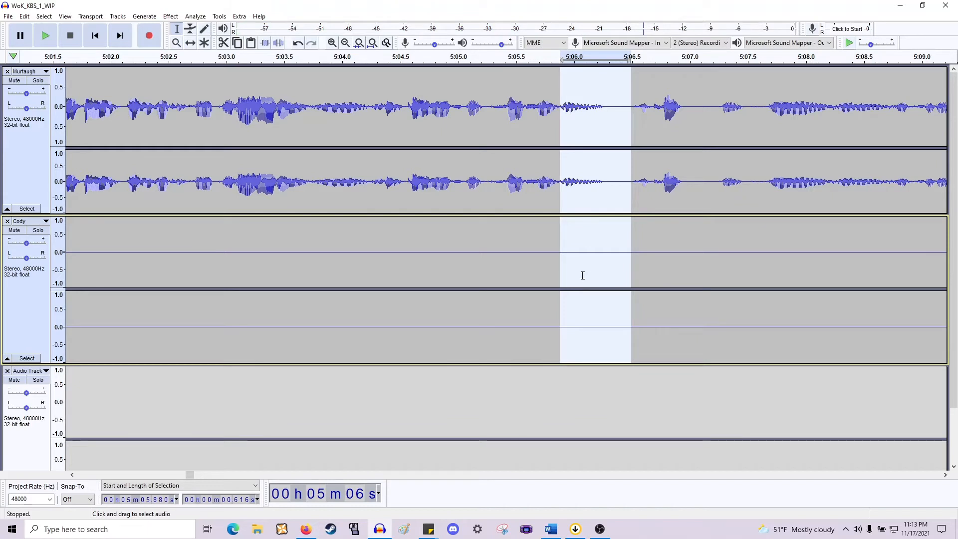
{"action": "left_click_drag", "start_coordinate": [560, 277], "coordinate": [581, 275]}
{"action": "key", "text": "space"}
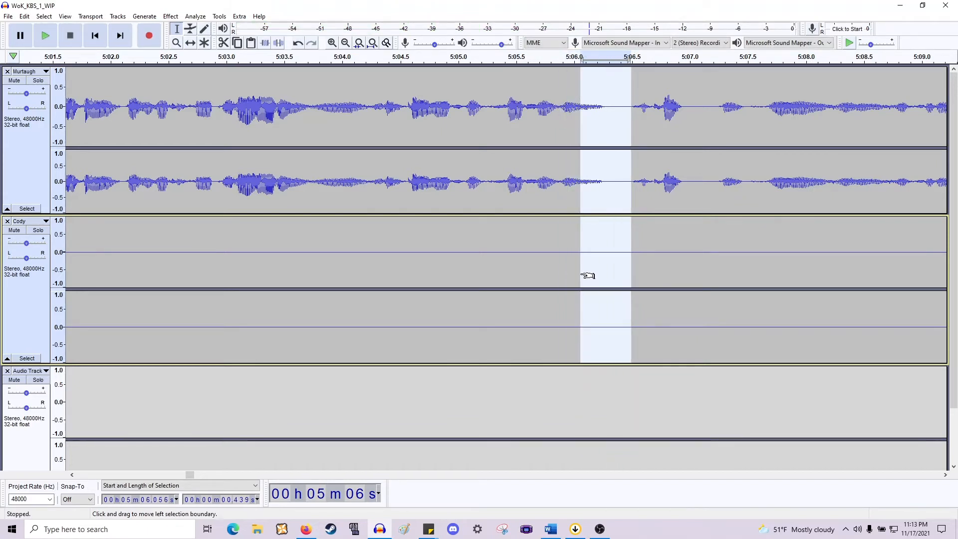
{"action": "left_click_drag", "start_coordinate": [607, 202], "coordinate": [566, 194]}
{"action": "double_click", "coordinate": [579, 194]}
{"action": "left_click", "coordinate": [586, 198]}
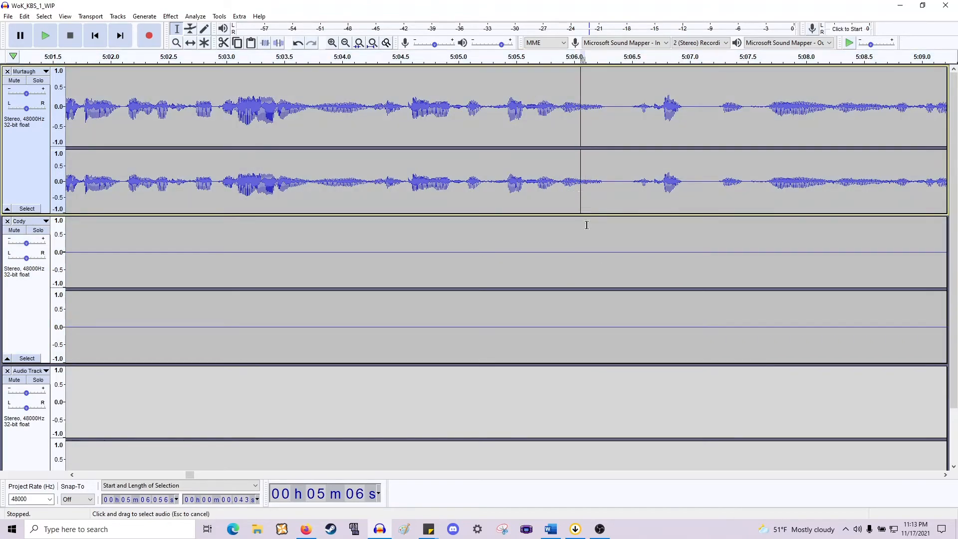
{"action": "left_click_drag", "start_coordinate": [586, 225], "coordinate": [620, 338]}
{"action": "key", "text": "Delete"}
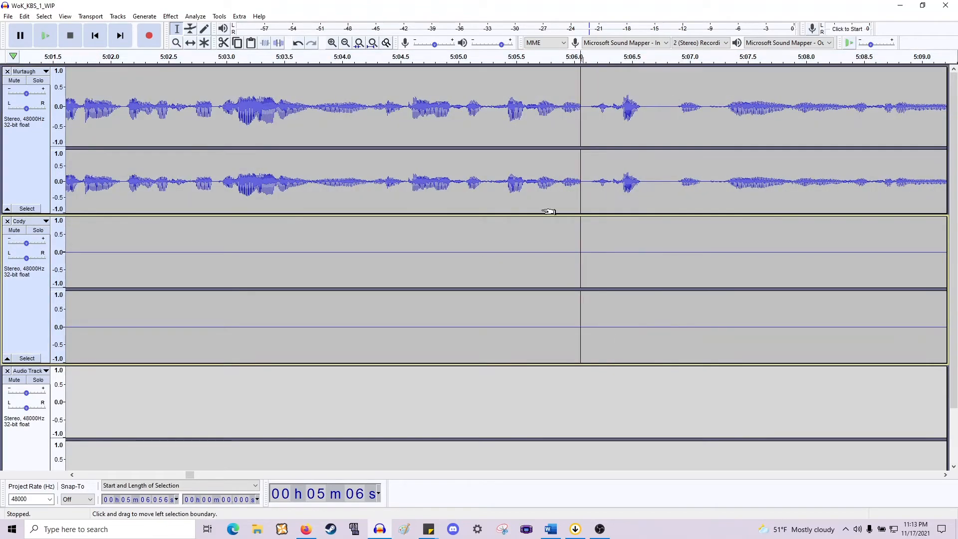
Select the last 0.062 s before the new cut, from 5:06.000, in the first voice track, and audition the speech from 5:04.920.
{"action": "scroll", "coordinate": [548, 212], "scroll_direction": "up", "scroll_amount": 1, "text": "ctrl"}
{"action": "left_click", "coordinate": [620, 164]}
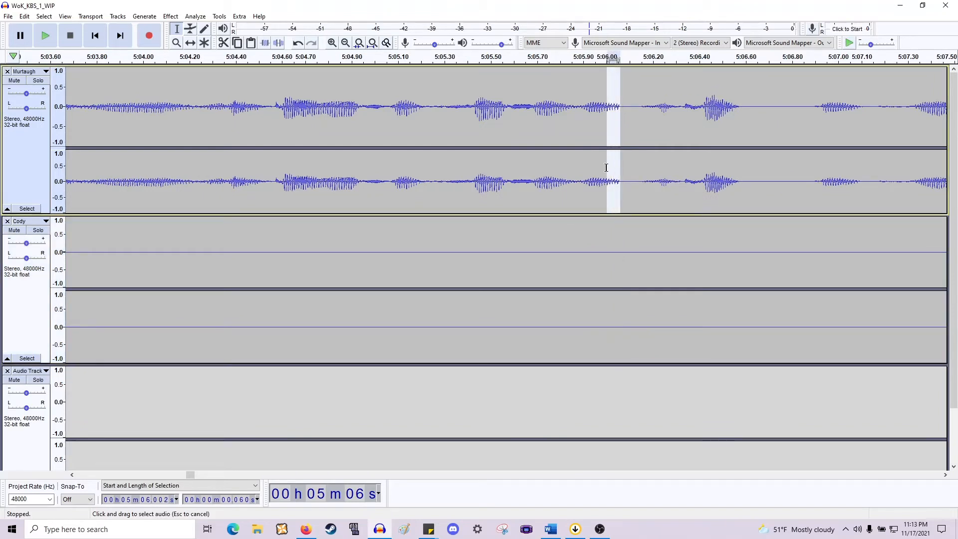
{"action": "scroll", "coordinate": [474, 150], "scroll_direction": "down", "scroll_amount": 2, "text": "ctrl"}
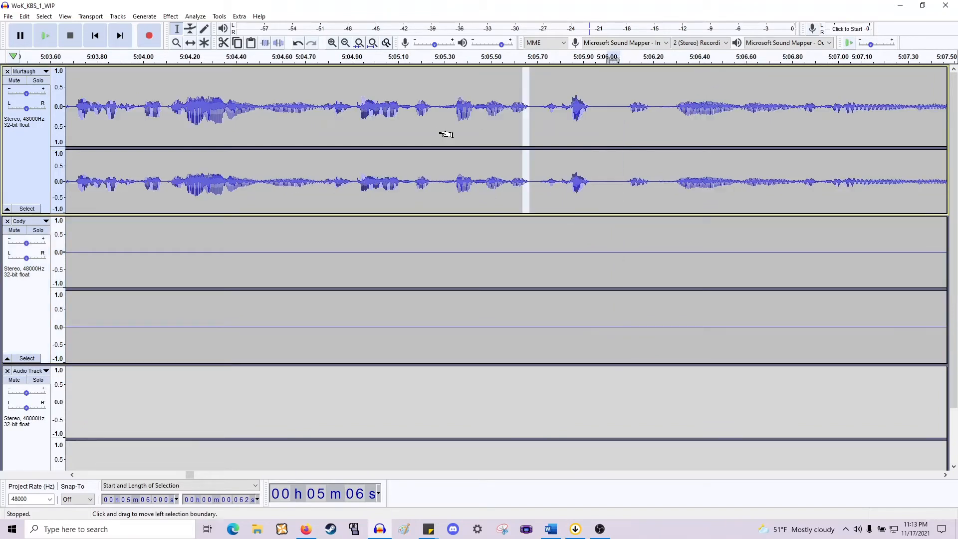
{"action": "left_click", "coordinate": [397, 160]}
{"action": "key", "text": "space"}
{"action": "key", "text": "space"}
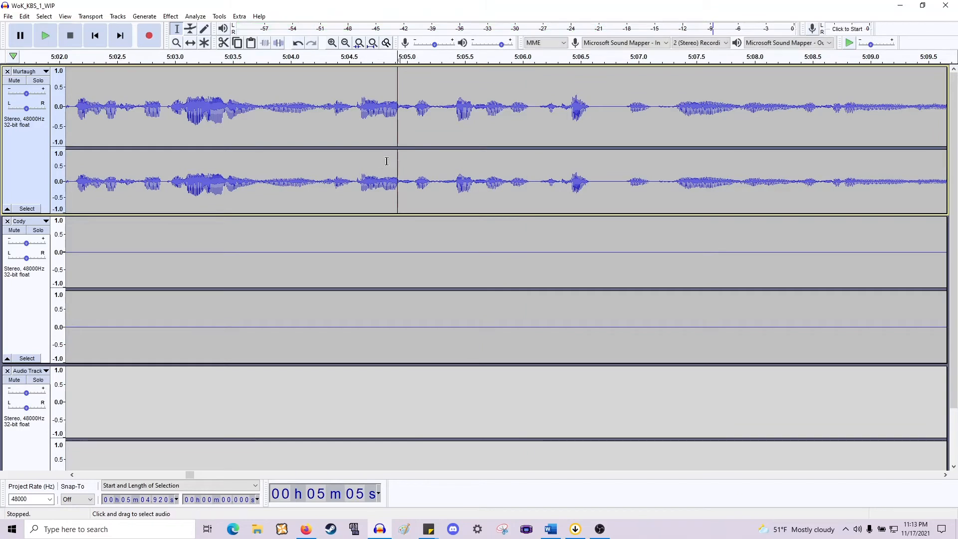
Delete 0.422 s starting at 5:04.941 from both voice tracks and play back the cut from 5:03.607.
{"action": "left_click_drag", "start_coordinate": [413, 241], "coordinate": [448, 295]}
{"action": "key", "text": "space"}
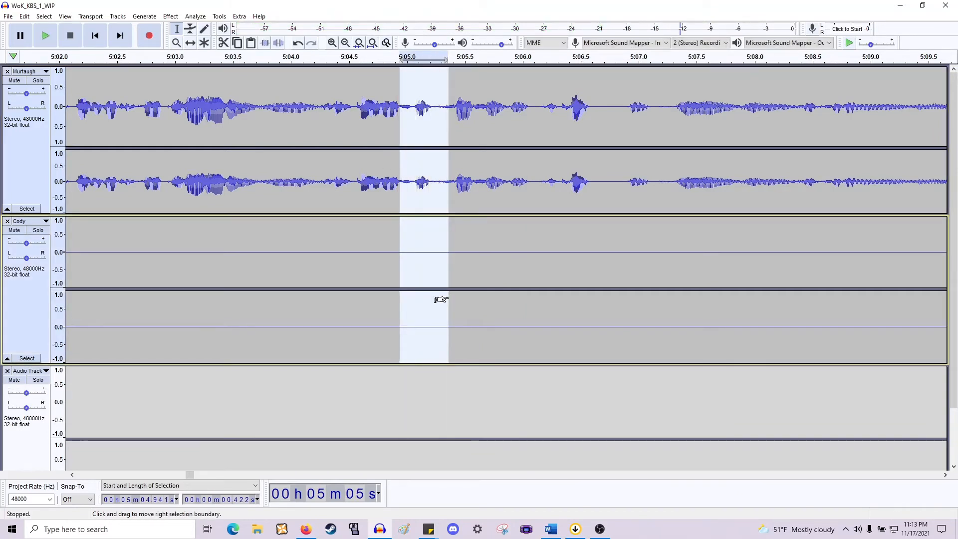
{"action": "key", "text": "Delete"}
{"action": "left_click", "coordinate": [245, 142]}
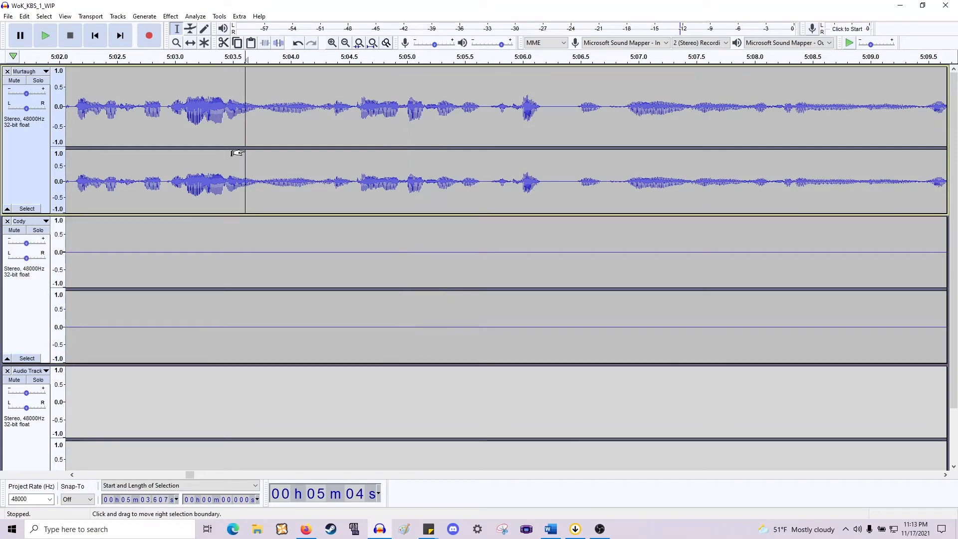
{"action": "key", "text": "space"}
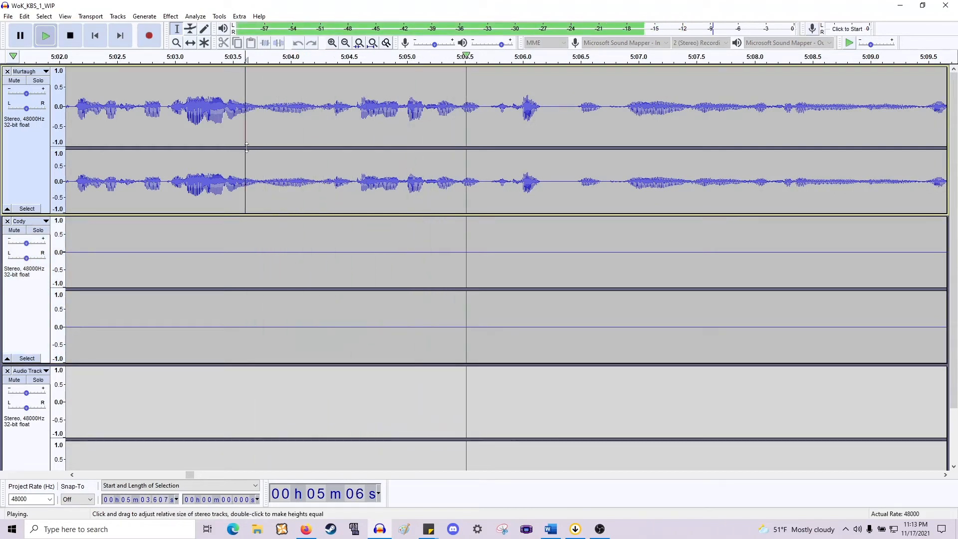
{"action": "scroll", "coordinate": [247, 147], "scroll_direction": "right", "scroll_amount": 6}
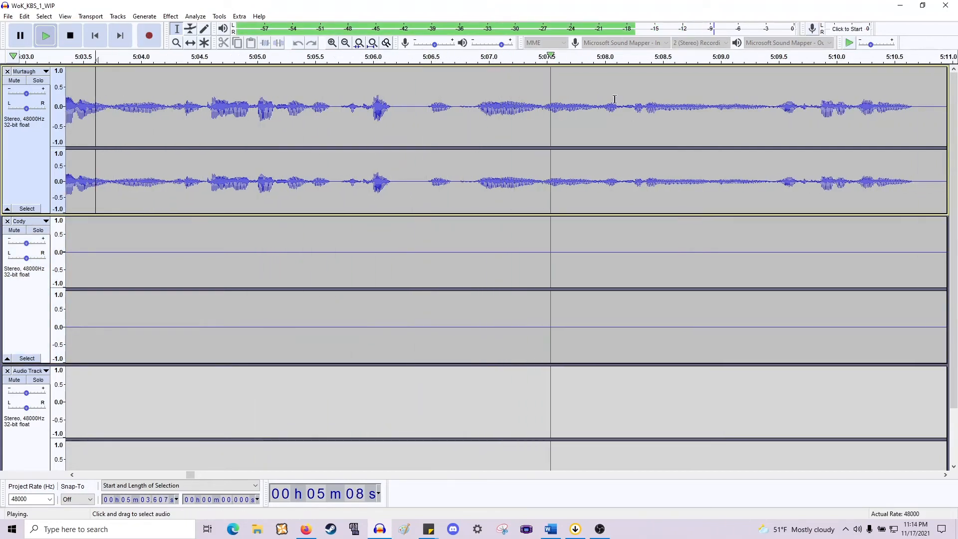
{"action": "key", "text": "space"}
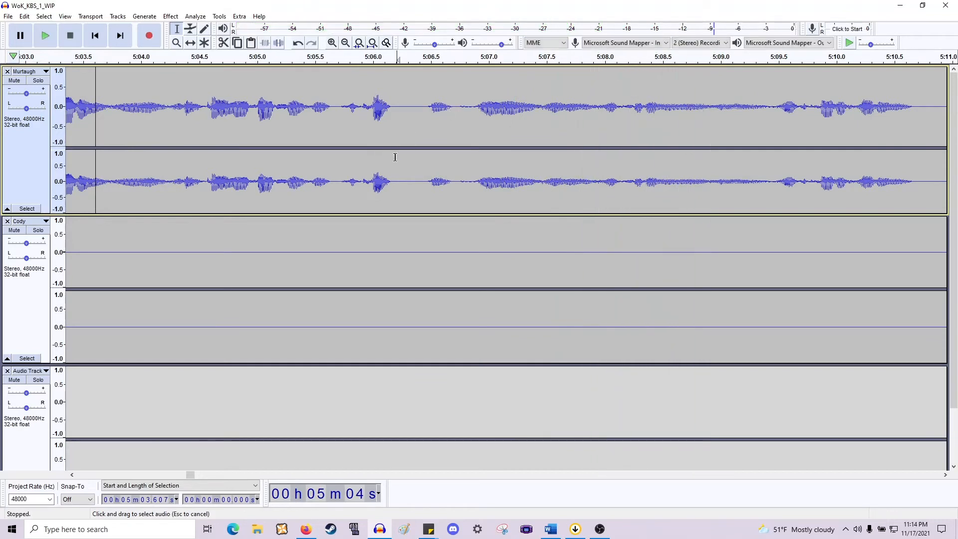
Shorten two pauses in both voice tracks by deleting about 0.27 s from 5:06.207 and about 0.2 s from 5:06.431.
{"action": "left_click_drag", "start_coordinate": [397, 154], "coordinate": [427, 305]}
{"action": "key", "text": "Delete"}
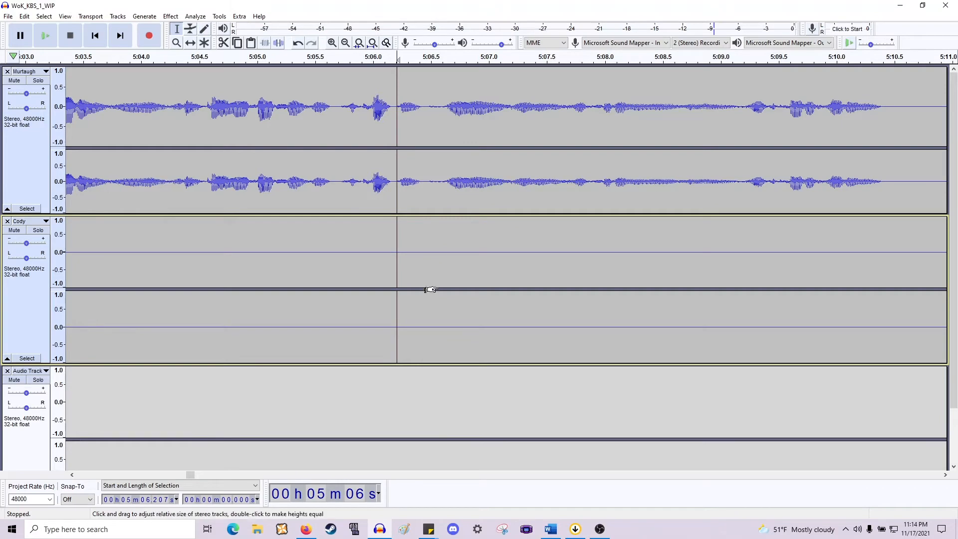
{"action": "scroll", "coordinate": [430, 290], "scroll_direction": "down", "scroll_amount": 1, "text": "ctrl"}
{"action": "left_click_drag", "start_coordinate": [432, 200], "coordinate": [440, 274]}
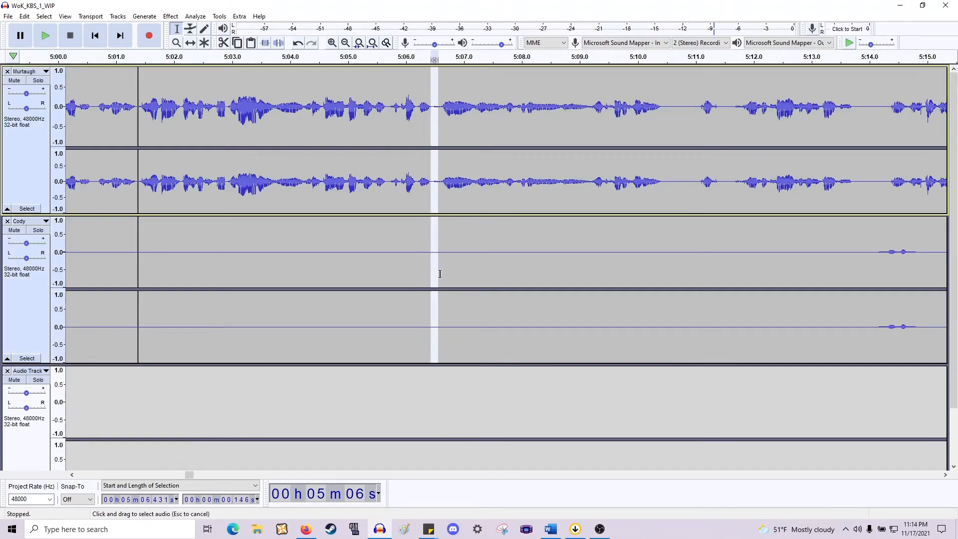
{"action": "key", "text": "Delete"}
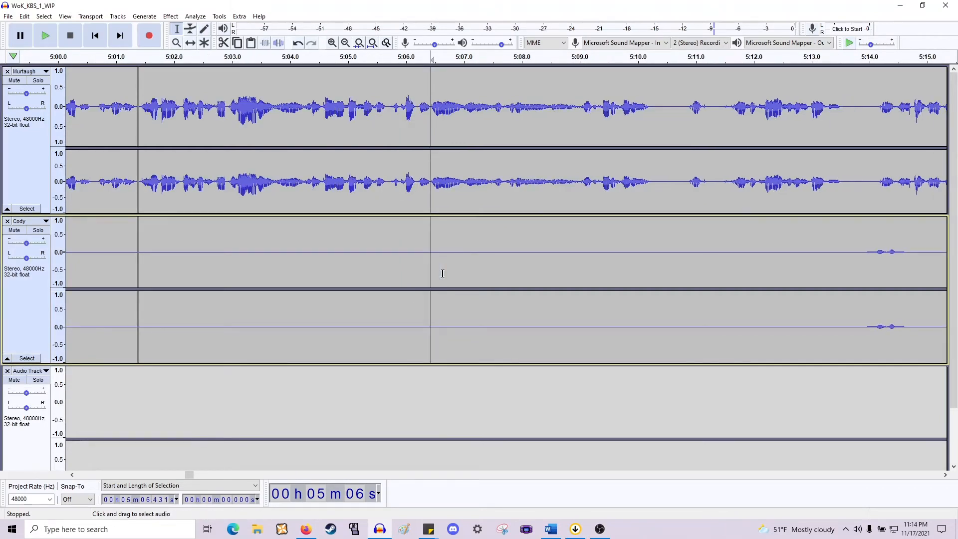
Delete about 0.5 s starting at 5:10.284 from both voice tracks and play back the speech from 5:05.961.
{"action": "scroll", "coordinate": [534, 180], "scroll_direction": "right", "scroll_amount": 6, "text": "shift"}
{"action": "left_click_drag", "start_coordinate": [404, 190], "coordinate": [434, 279]}
{"action": "key", "text": "Delete"}
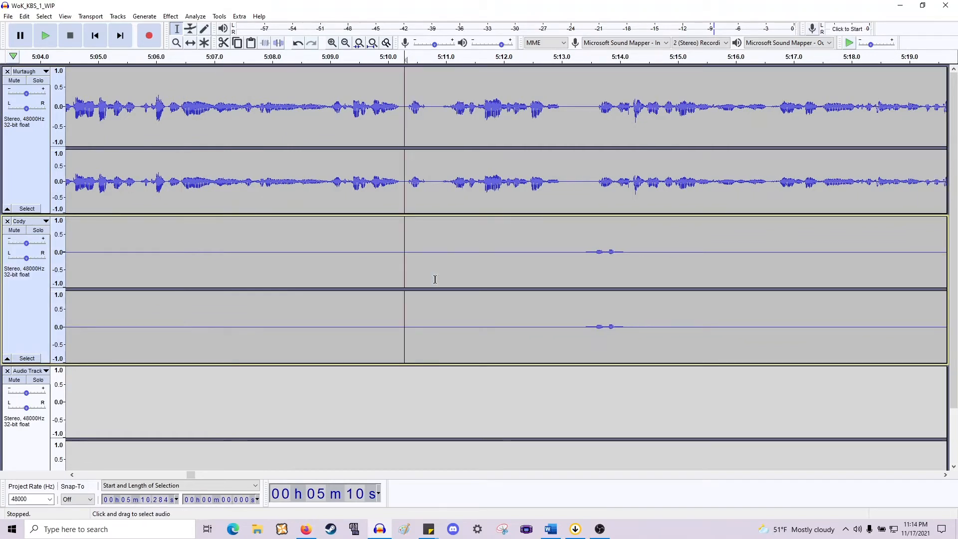
{"action": "left_click", "coordinate": [220, 166]}
{"action": "key", "text": "space"}
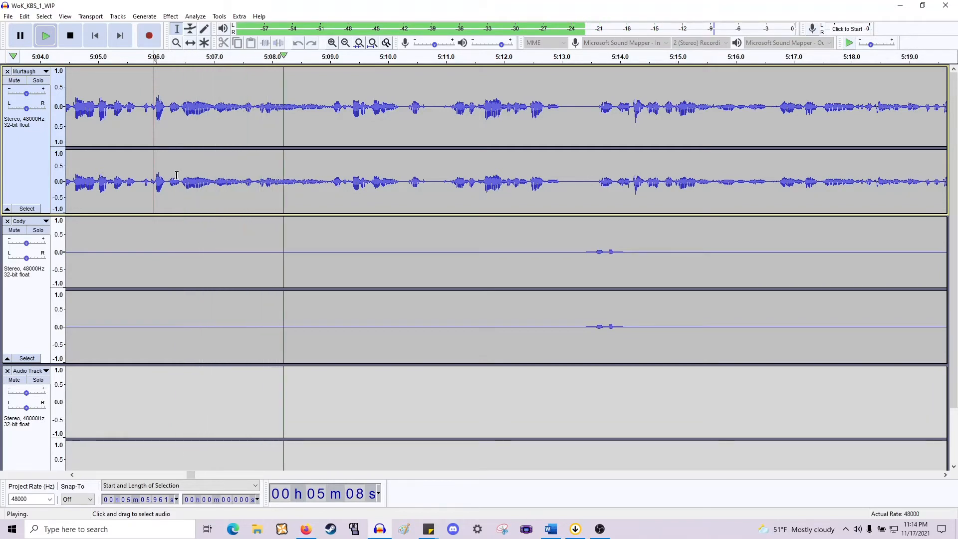
{"action": "key", "text": "space"}
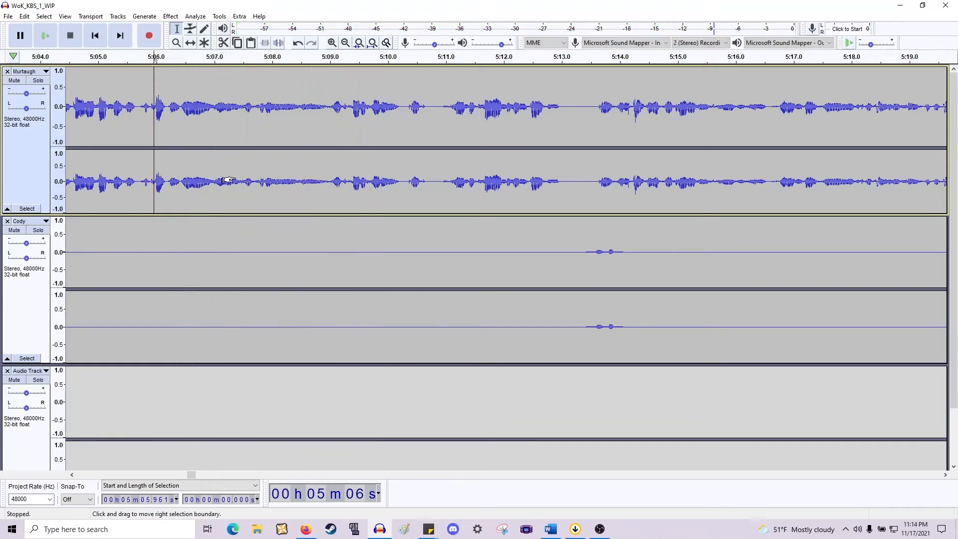
Audition the drawn-out sound from 5:08.445, delete about 0.5 s starting at 5:08.467 from both voice tracks, and play back from 5:07.597.
{"action": "key", "text": "ctrl+1"}
{"action": "key", "text": "space"}
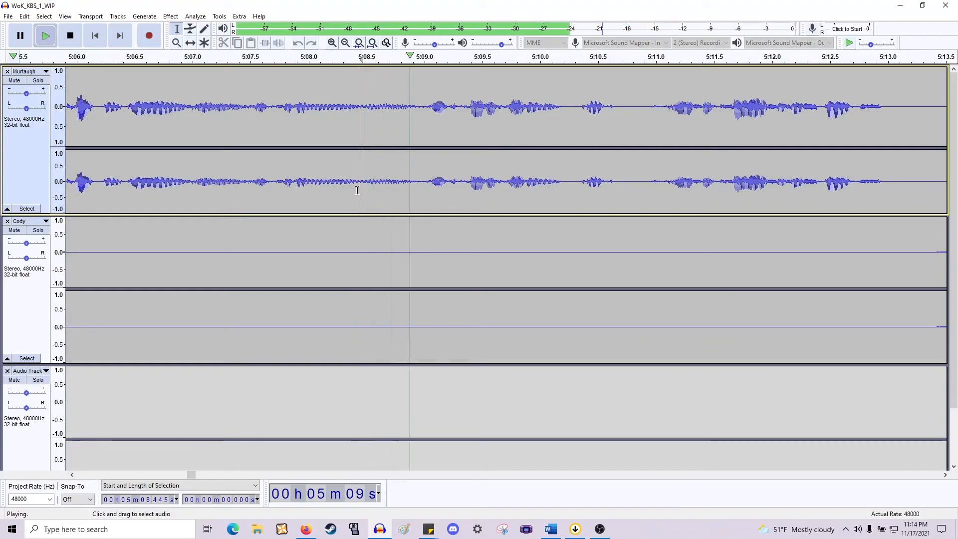
{"action": "key", "text": "space"}
{"action": "left_click", "coordinate": [360, 190]}
{"action": "left_click_drag", "start_coordinate": [376, 225], "coordinate": [422, 345]}
{"action": "key", "text": "Delete"}
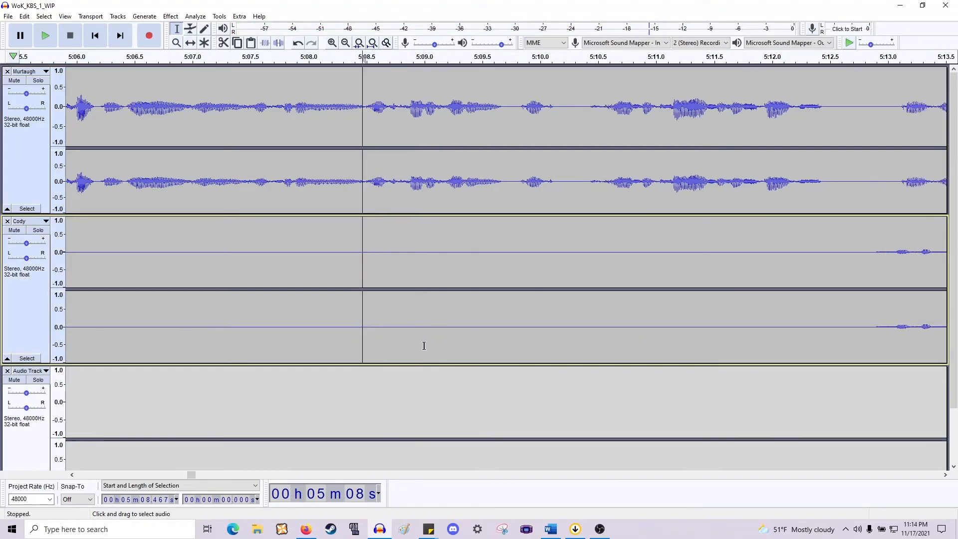
{"action": "left_click", "coordinate": [261, 189]}
{"action": "key", "text": "space"}
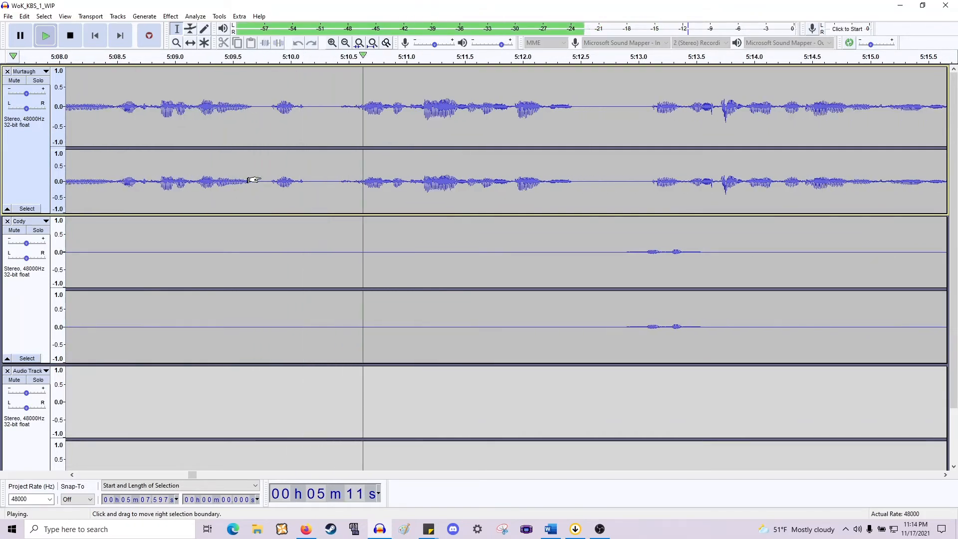
Delete about 0.7 s starting at 5:09.728 from both voice tracks and play back from the cut.
{"action": "left_click_drag", "start_coordinate": [259, 188], "coordinate": [342, 320]}
{"action": "key", "text": "Delete"}
{"action": "key", "text": "space"}
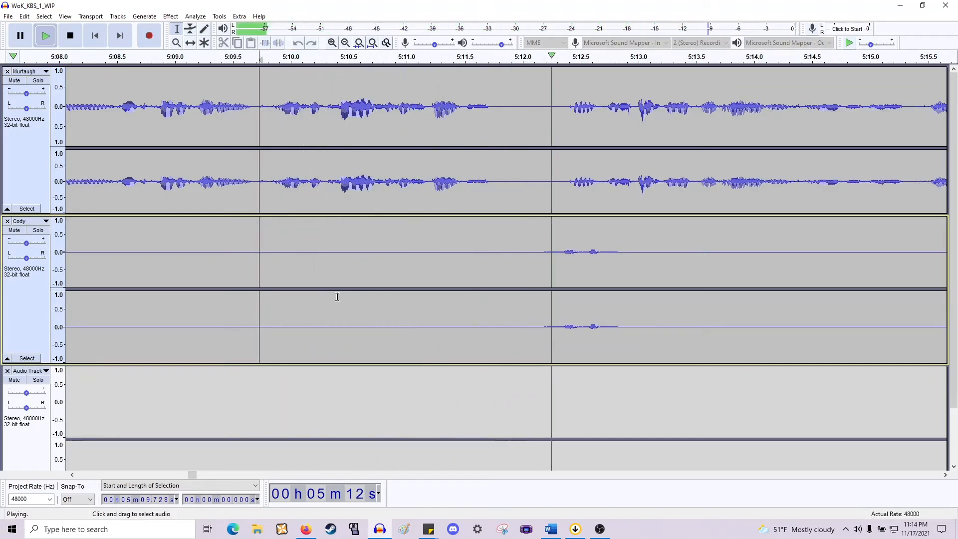
{"action": "key", "text": "space"}
Move the second voice's short interjection near 5:12 earlier, to start at about 5:11.8, and play back from 5:11.308.
{"action": "left_click_drag", "start_coordinate": [623, 262], "coordinate": [541, 278]}
{"action": "key", "text": "Delete"}
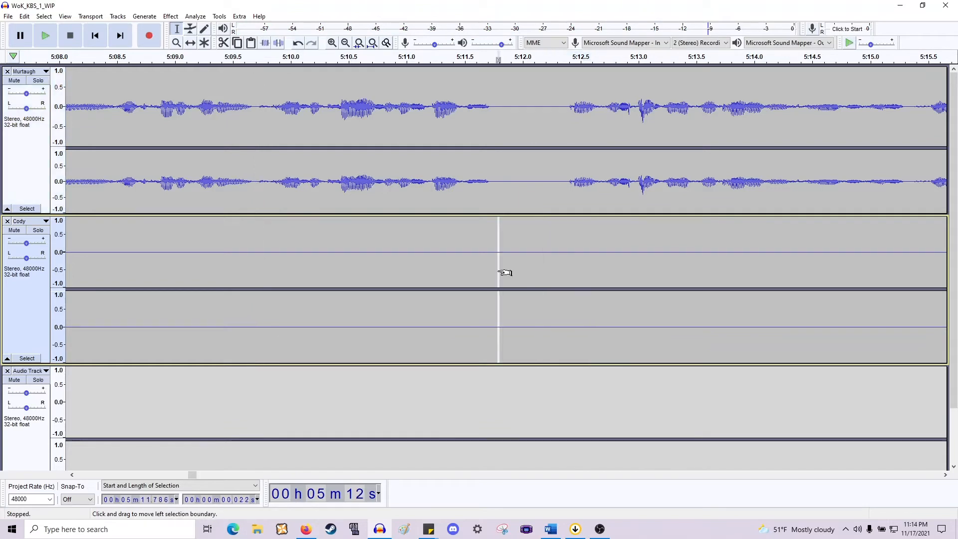
{"action": "key", "text": "ctrl+z"}
{"action": "left_click", "coordinate": [442, 262]}
{"action": "key", "text": "space"}
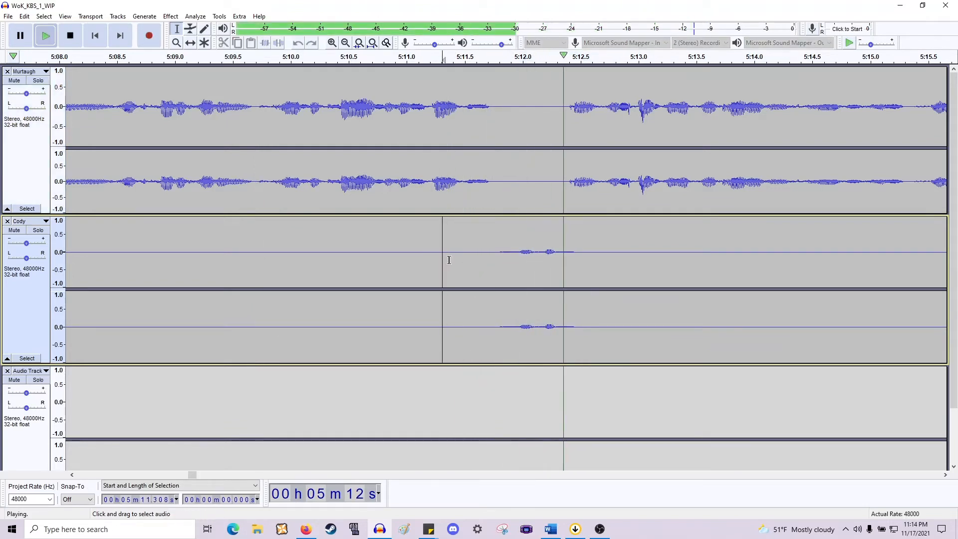
Listen through both voices up to about 5:28 for another passage to cut.
{"action": "scroll", "coordinate": [519, 260], "scroll_direction": "right", "scroll_amount": 7}
{"action": "scroll", "coordinate": [515, 262], "scroll_direction": "down", "scroll_amount": 1}
{"action": "scroll", "coordinate": [510, 264], "scroll_direction": "right", "scroll_amount": 6}
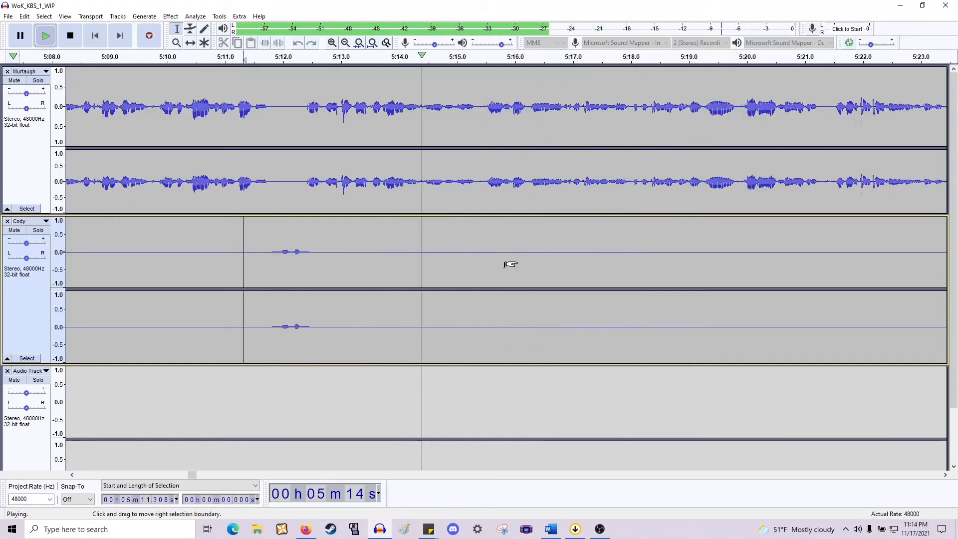
{"action": "scroll", "coordinate": [507, 262], "scroll_direction": "right", "scroll_amount": 4}
{"action": "scroll", "coordinate": [468, 253], "scroll_direction": "right", "scroll_amount": 2}
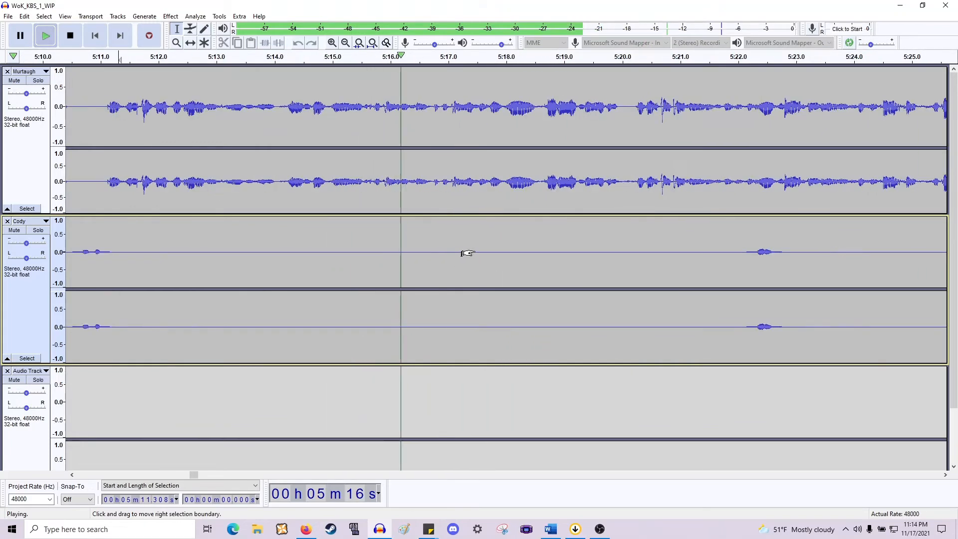
{"action": "scroll", "coordinate": [468, 253], "scroll_direction": "right", "scroll_amount": 4}
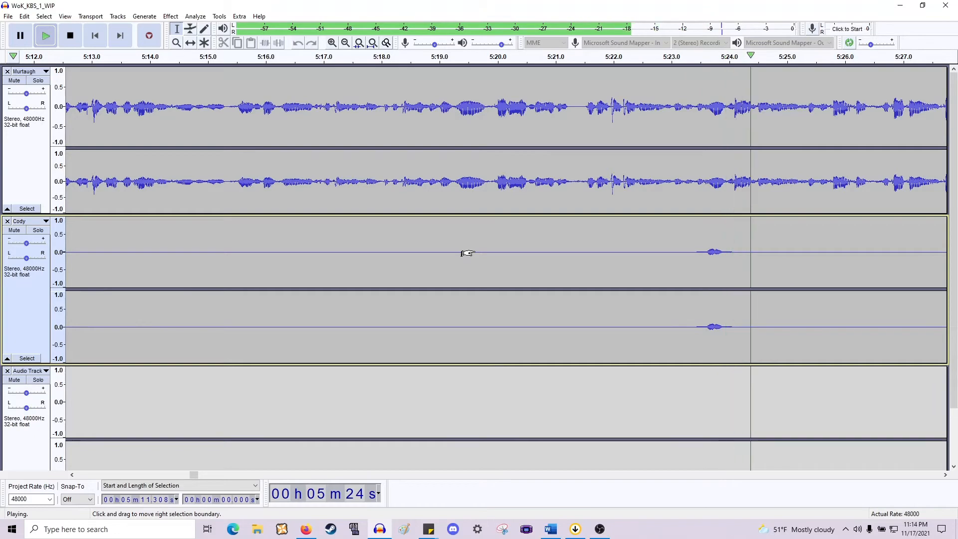
{"action": "scroll", "coordinate": [463, 250], "scroll_direction": "right", "scroll_amount": 10}
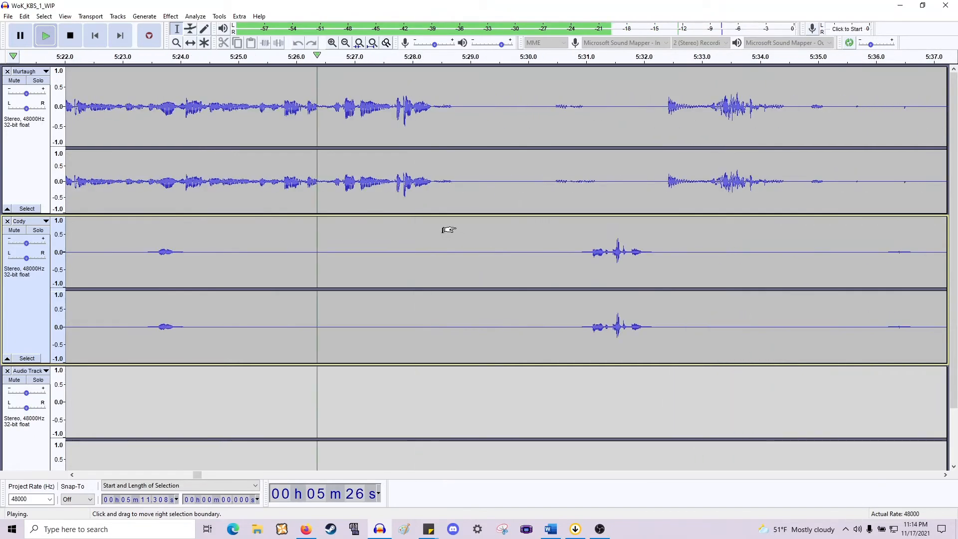
{"action": "scroll", "coordinate": [449, 229], "scroll_direction": "right", "scroll_amount": 3}
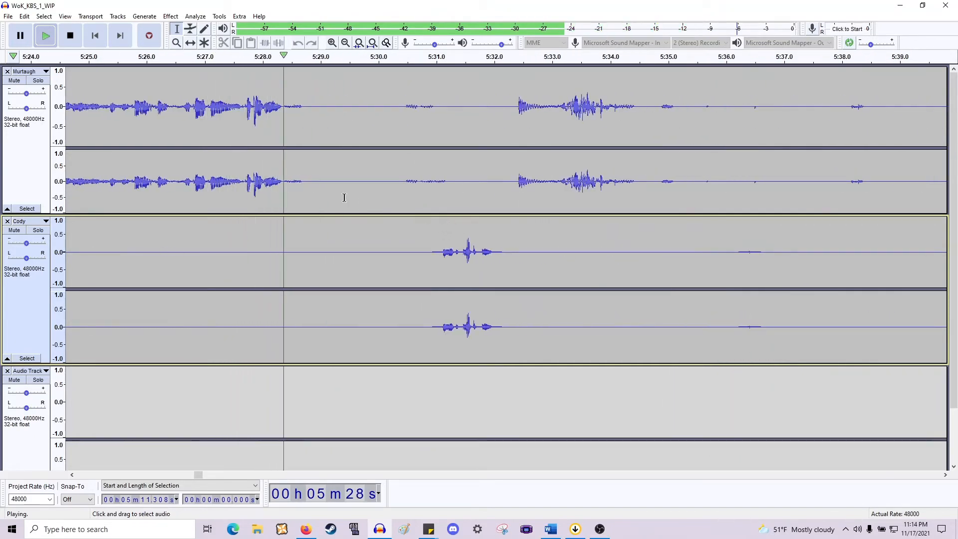
{"action": "key", "text": "space"}
Silence 3.263 s of the first voice from 5:28.347, delete about 2.7 s from 5:28.399 in both voice tracks, and play back.
{"action": "left_click_drag", "start_coordinate": [471, 180], "coordinate": [284, 200]}
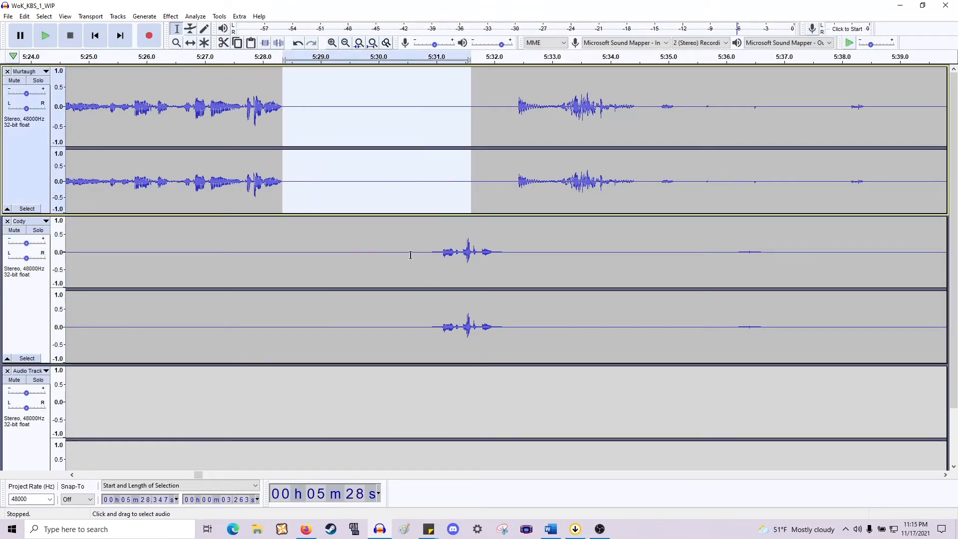
{"action": "left_click_drag", "start_coordinate": [441, 252], "coordinate": [286, 191]}
{"action": "key", "text": "Delete"}
{"action": "key", "text": "space"}
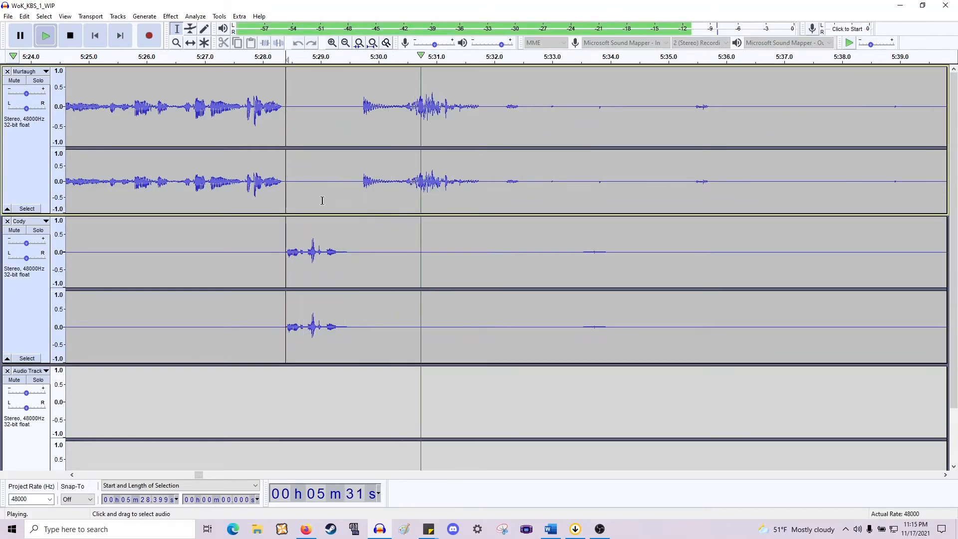
{"action": "key", "text": "space"}
Delete about 1.3 s from about 5:29.3 and 0.508 s from 5:29.966 in both voice tracks.
{"action": "left_click_drag", "start_coordinate": [341, 250], "coordinate": [379, 299]}
{"action": "key", "text": "Delete"}
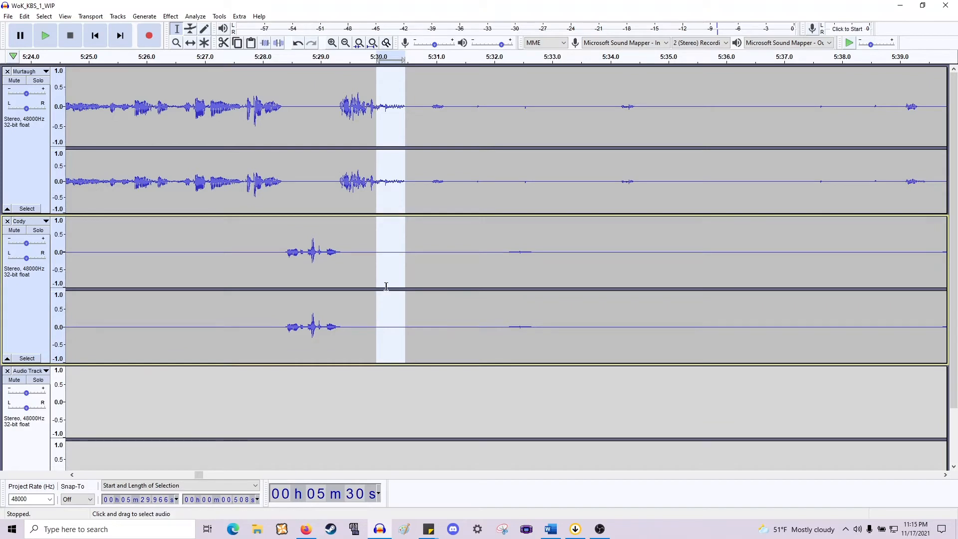
{"action": "key", "text": "Delete"}
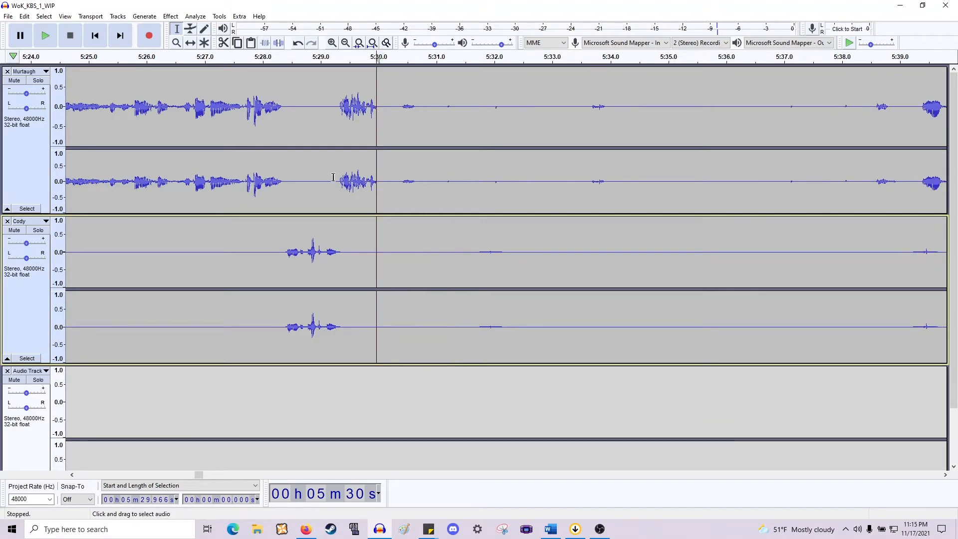
Apply a Fade In to about 0.2 s of the first voice track, starting at 5:29.312.
{"action": "left_click", "coordinate": [339, 180]}
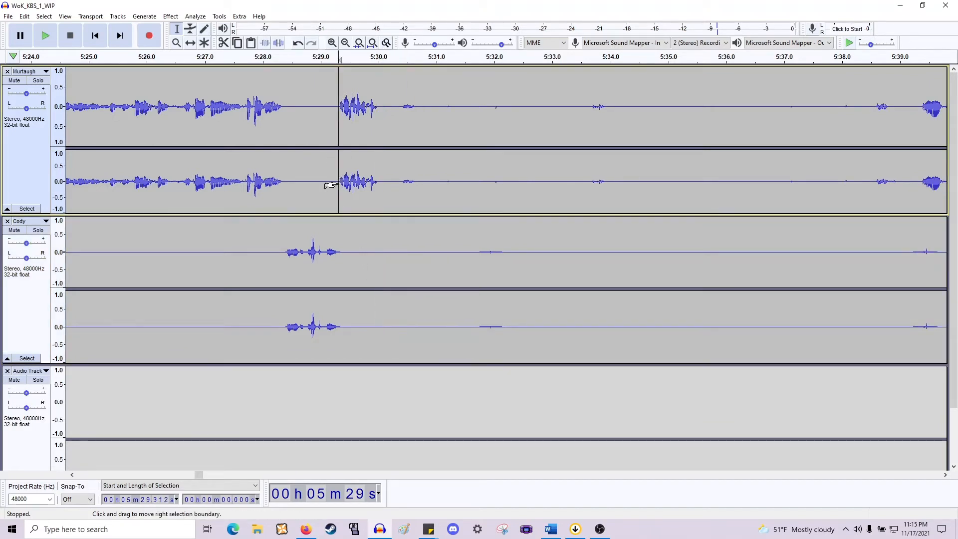
{"action": "key", "text": "ctrl+1"}
{"action": "left_click_drag", "start_coordinate": [318, 190], "coordinate": [343, 188]}
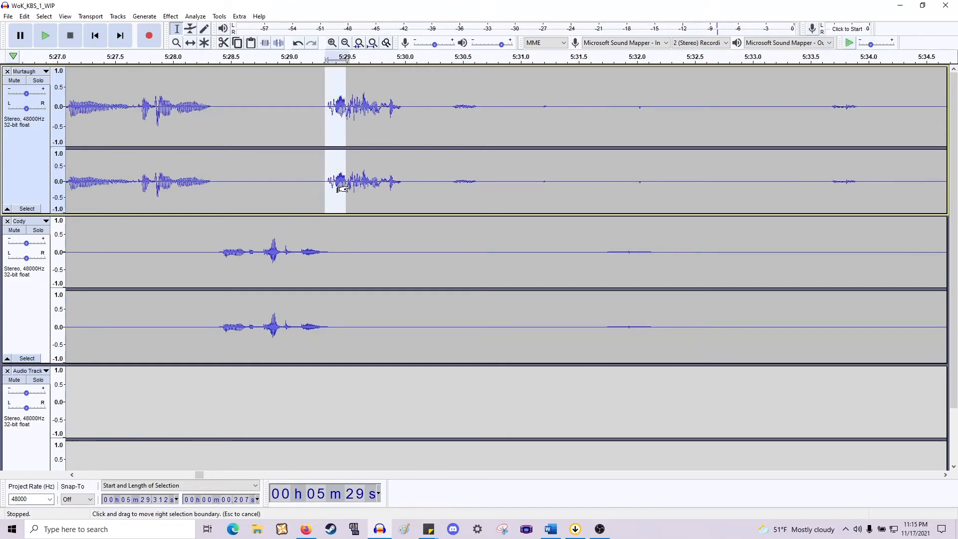
{"action": "left_click", "coordinate": [171, 16]}
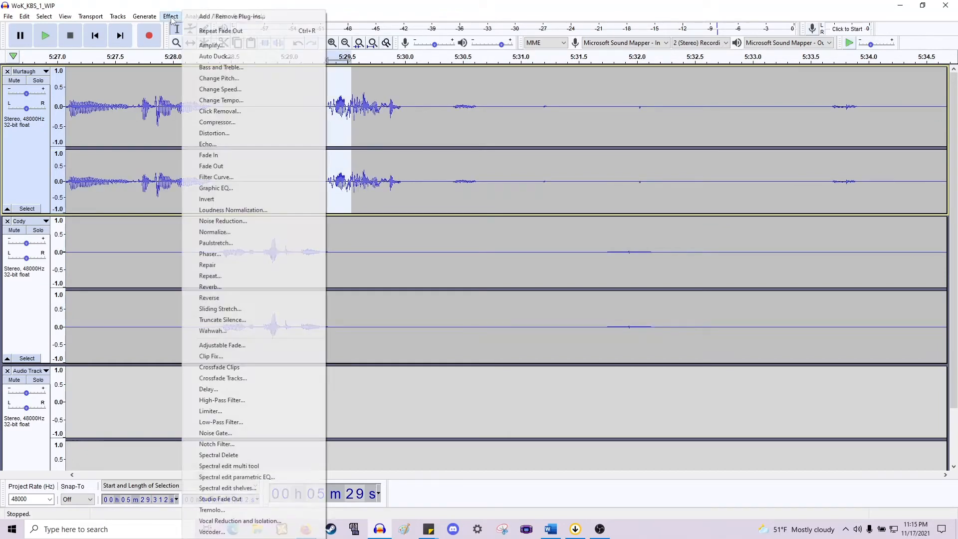
{"action": "left_click", "coordinate": [240, 156]}
Apply a Fade Out to 0.232 s of the first voice track from 5:29.746 and play back from 5:29.376.
{"action": "left_click_drag", "start_coordinate": [403, 179], "coordinate": [385, 181]}
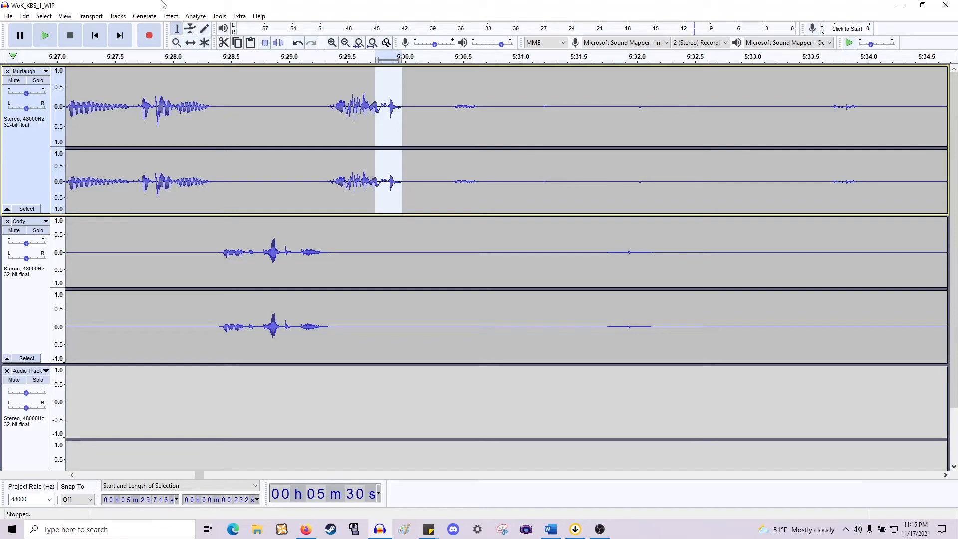
{"action": "left_click", "coordinate": [170, 16]}
{"action": "left_click", "coordinate": [221, 166]}
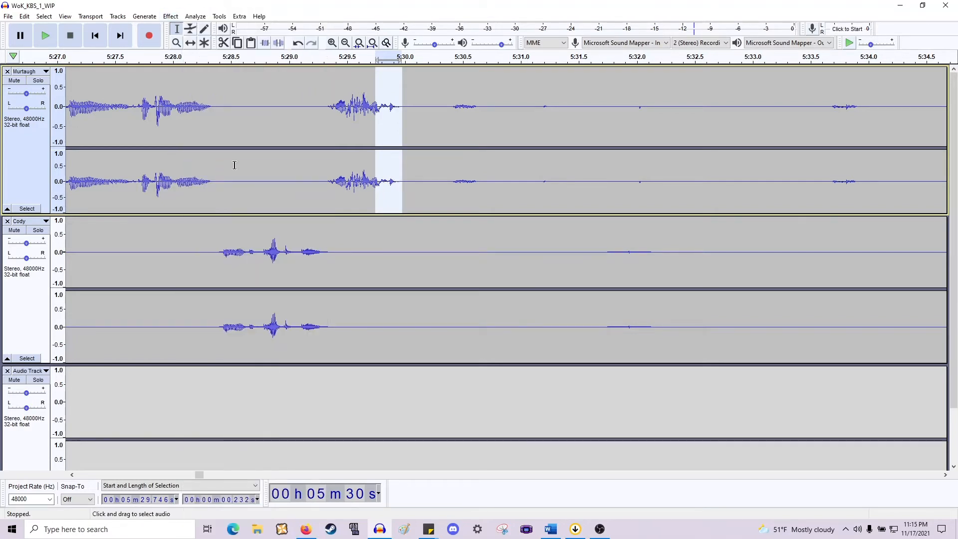
{"action": "left_click", "coordinate": [332, 180]}
{"action": "key", "text": "space"}
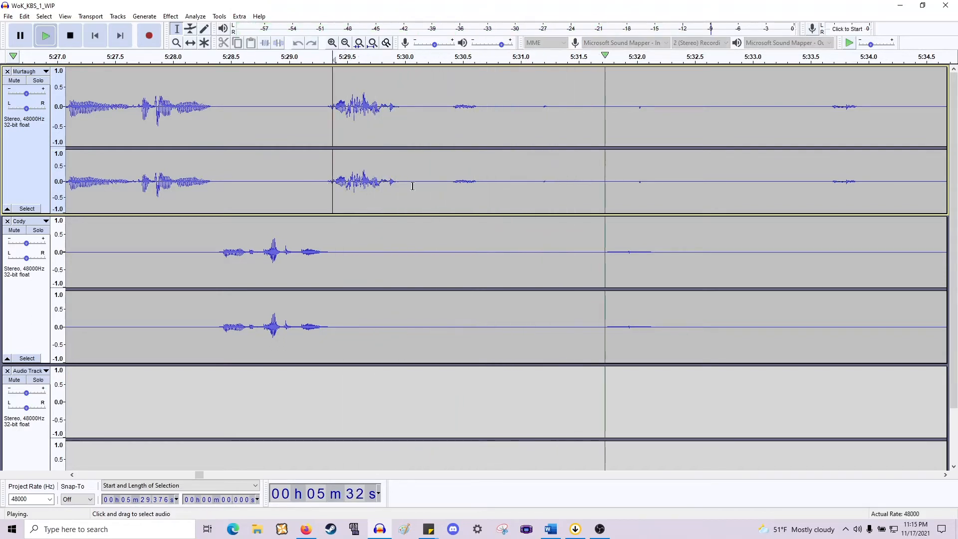
Listen on past the faded burst and audition the first voice from 5:39.058 for another passage to trim.
{"action": "scroll", "coordinate": [450, 201], "scroll_direction": "down", "scroll_amount": 1, "text": "ctrl"}
{"action": "scroll", "coordinate": [450, 200], "scroll_direction": "right", "scroll_amount": 3}
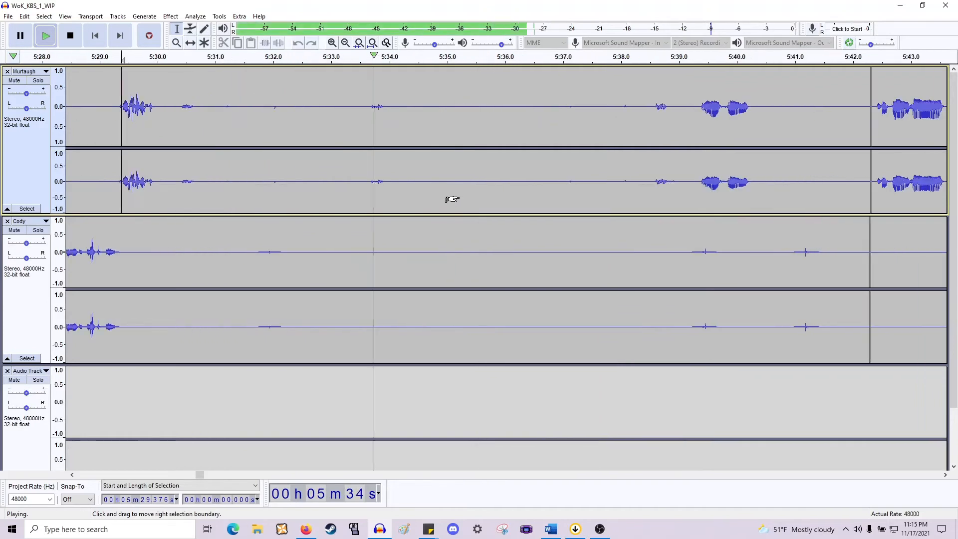
{"action": "key", "text": "space"}
{"action": "left_click", "coordinate": [682, 186]}
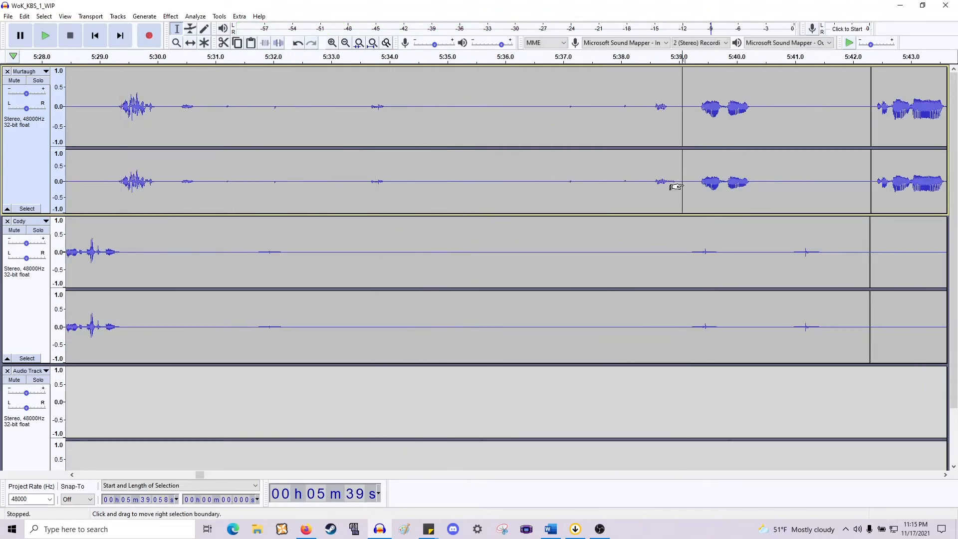
{"action": "key", "text": "space"}
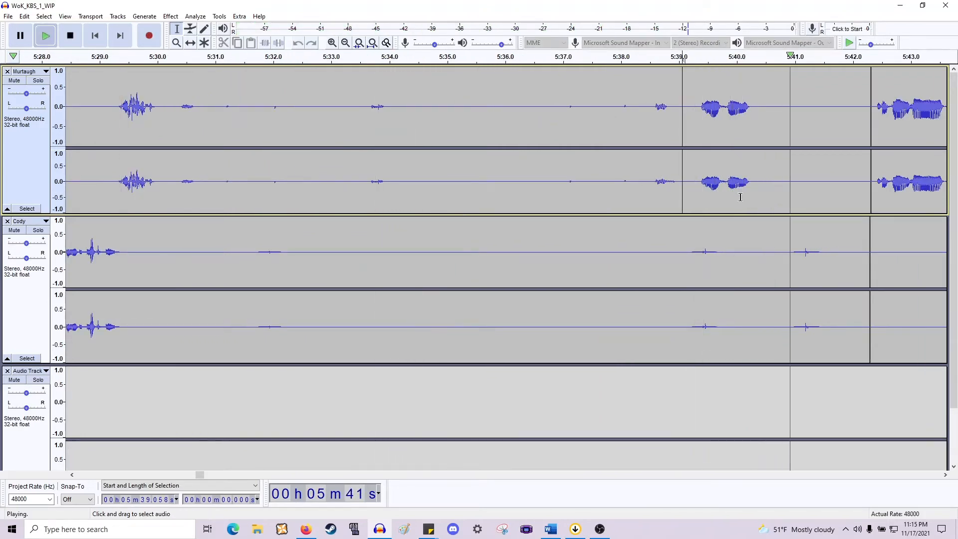
Listen on to about 5:43, stop playback, and look back to the clip split near 5:01.
{"action": "scroll", "coordinate": [733, 203], "scroll_direction": "right", "scroll_amount": 3}
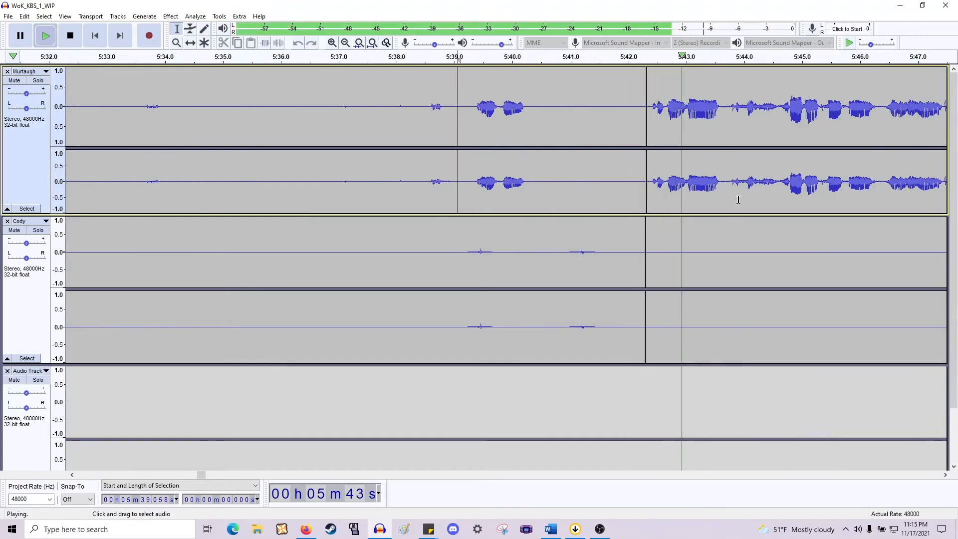
{"action": "key", "text": "space"}
{"action": "scroll", "coordinate": [660, 188], "scroll_direction": "down", "scroll_amount": 1, "text": "ctrl"}
{"action": "scroll", "coordinate": [554, 192], "scroll_direction": "left", "scroll_amount": 10}
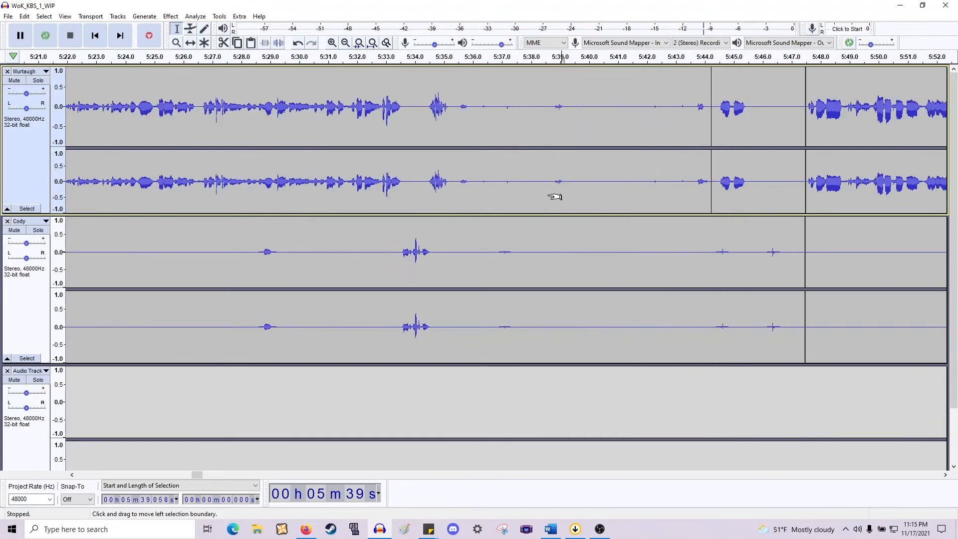
{"action": "scroll", "coordinate": [555, 187], "scroll_direction": "left", "scroll_amount": 4}
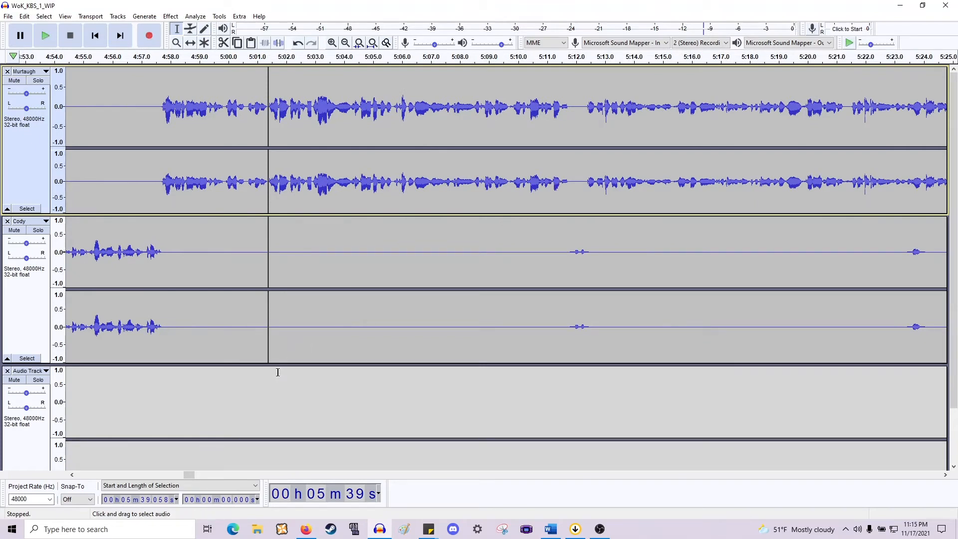
{"action": "left_click_drag", "start_coordinate": [268, 382], "coordinate": [591, 296]}
{"action": "scroll", "coordinate": [604, 379], "scroll_direction": "right", "scroll_amount": 10}
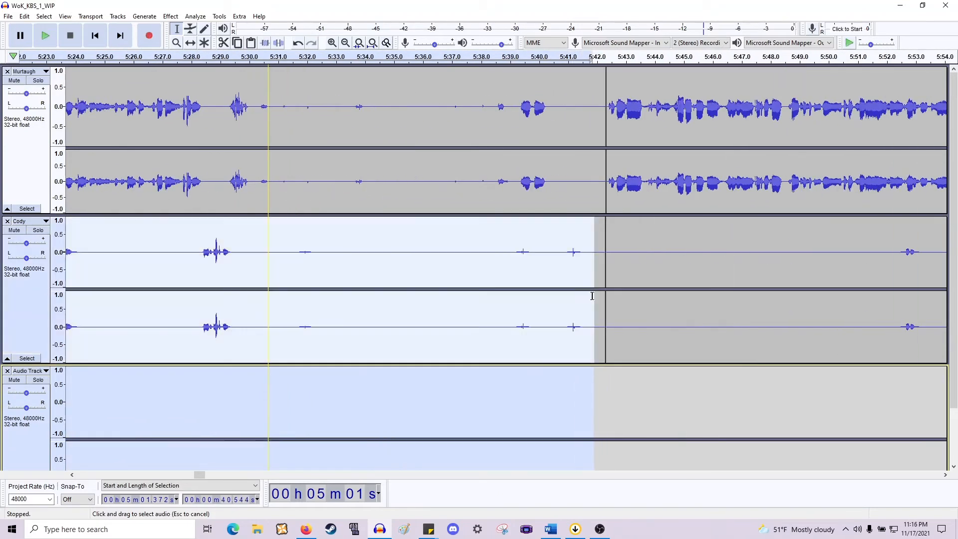
{"action": "left_click_drag", "start_coordinate": [601, 223], "coordinate": [601, 223]}
{"action": "left_click", "coordinate": [587, 252]}
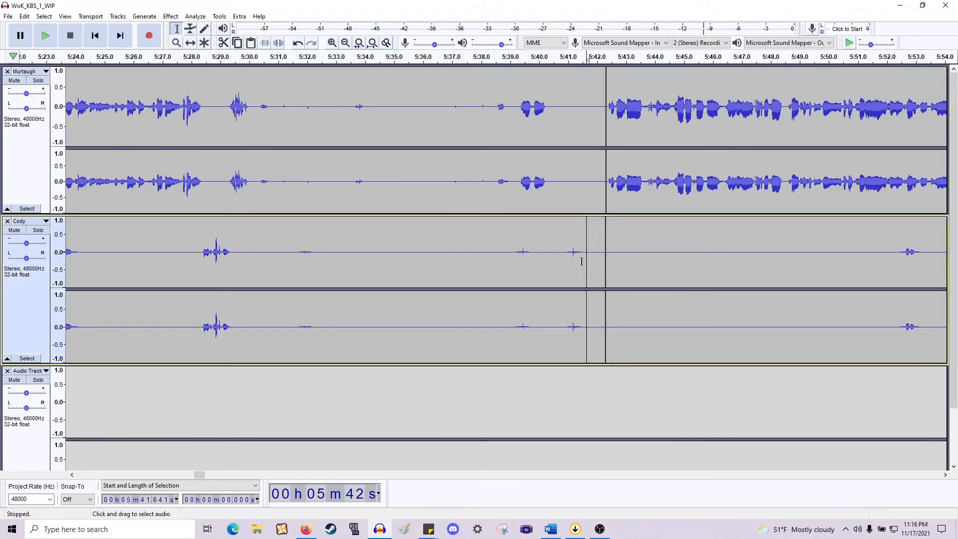
{"action": "scroll", "coordinate": [588, 263], "scroll_direction": "left", "scroll_amount": 5}
{"action": "scroll", "coordinate": [589, 263], "scroll_direction": "down", "scroll_amount": 2}
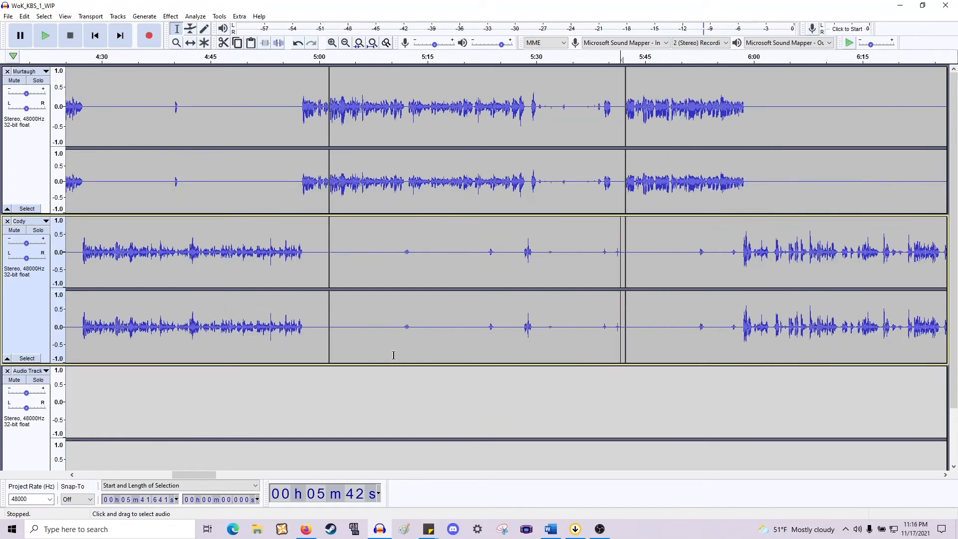
Place the cursor at the 5:01.372 clip split and collapse the empty audio track.
{"action": "left_click", "coordinate": [352, 381]}
{"action": "left_click", "coordinate": [329, 375]}
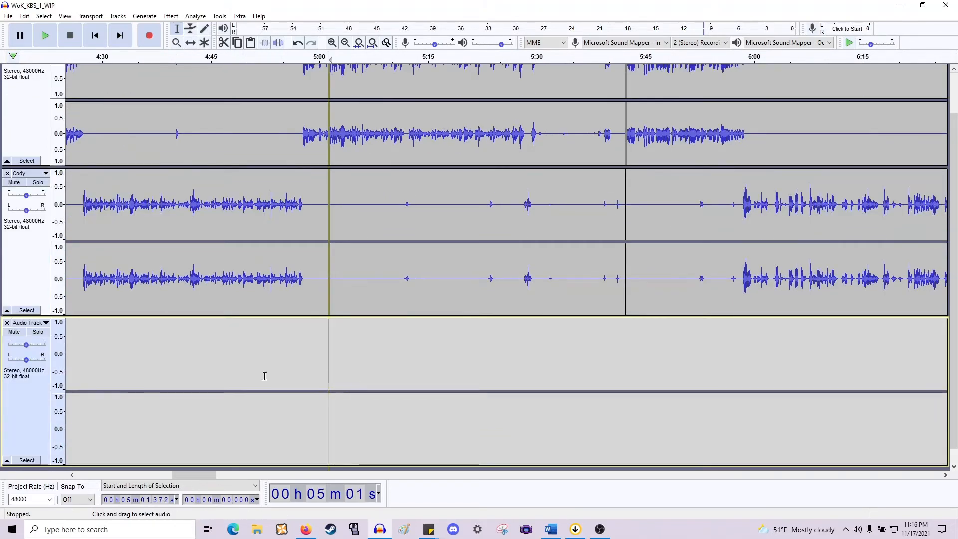
{"action": "left_click", "coordinate": [7, 461]}
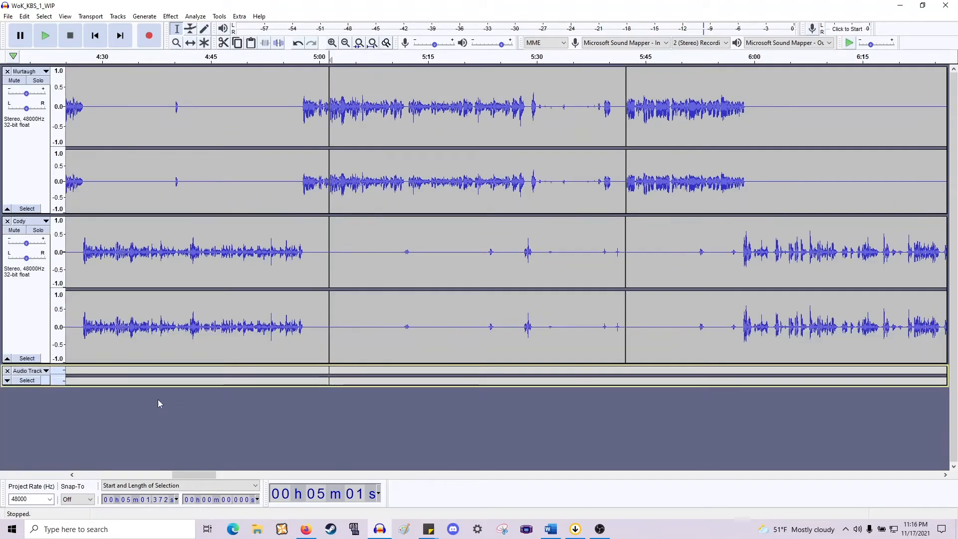
Save the edits to the current WoK_KBS_1_WIP project.
{"action": "left_click", "coordinate": [9, 17]}
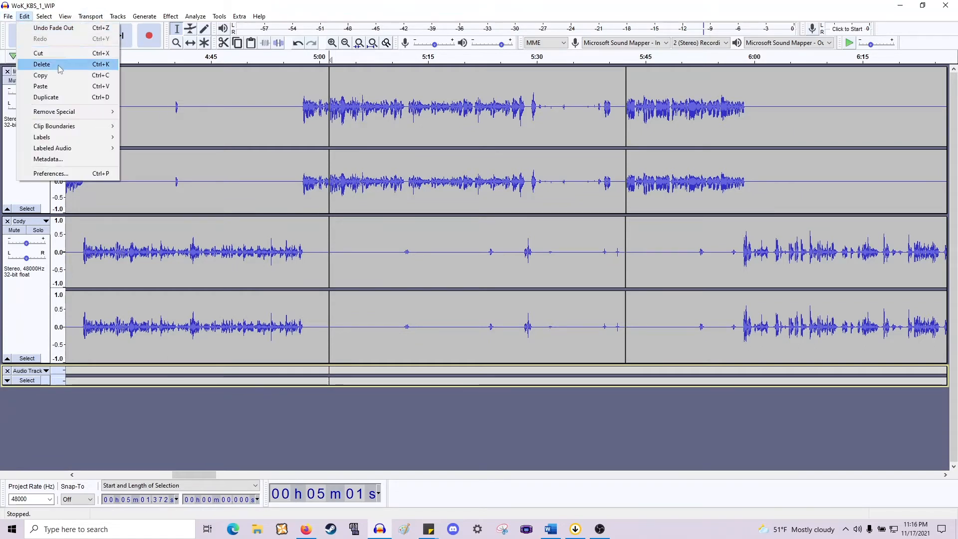
{"action": "mouse_move", "coordinate": [20, 78]}
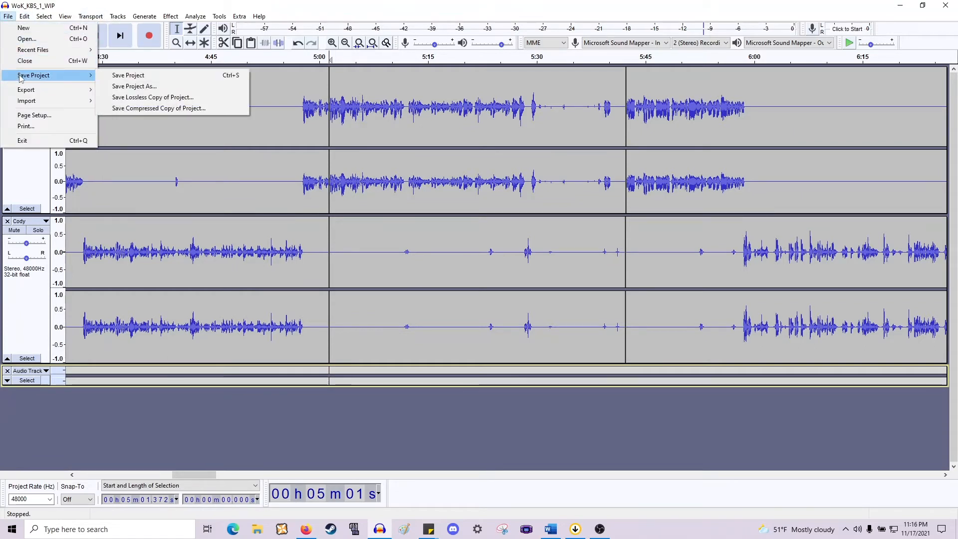
{"action": "left_click", "coordinate": [166, 76]}
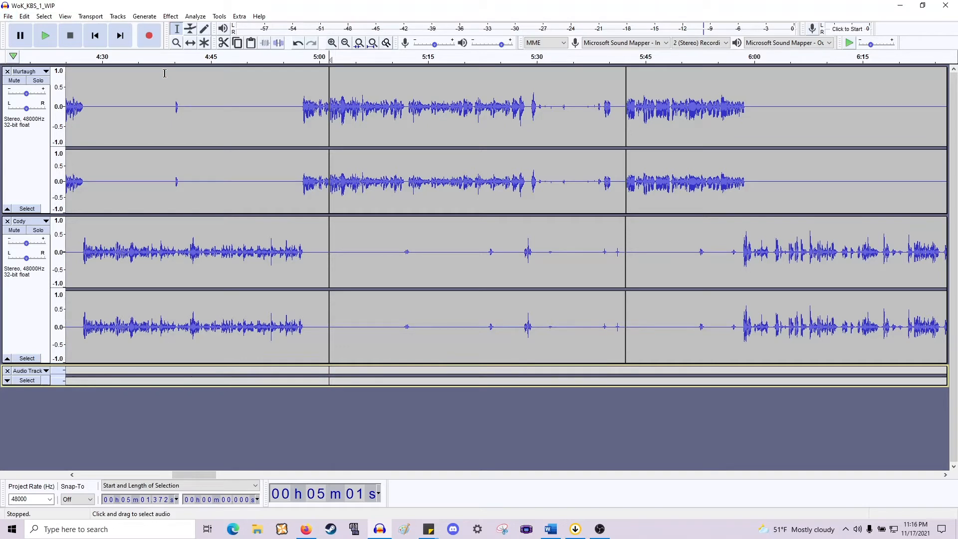
Save the project under the new name WoK_KBS_1_Final in the Episode 6 folder.
{"action": "left_click", "coordinate": [5, 17]}
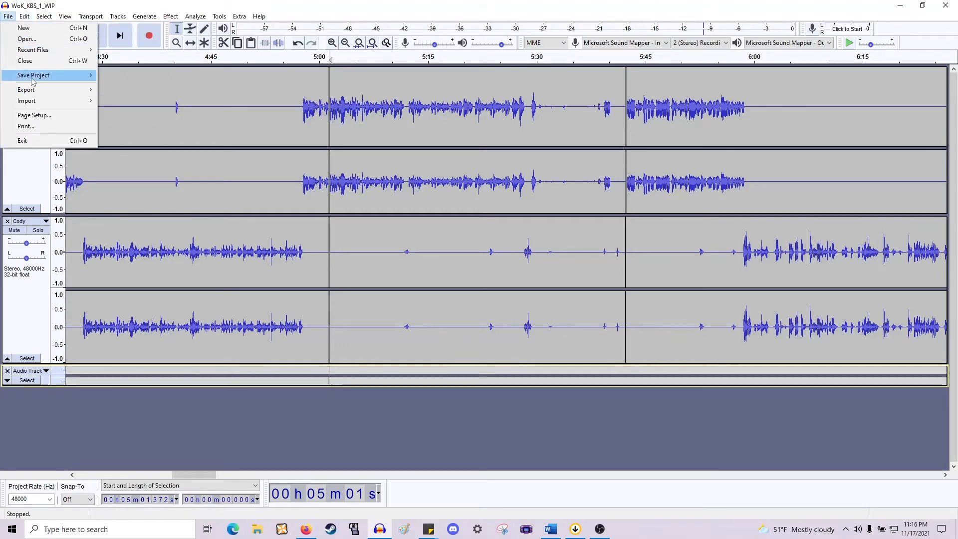
{"action": "mouse_move", "coordinate": [33, 81]}
{"action": "left_click", "coordinate": [172, 85]}
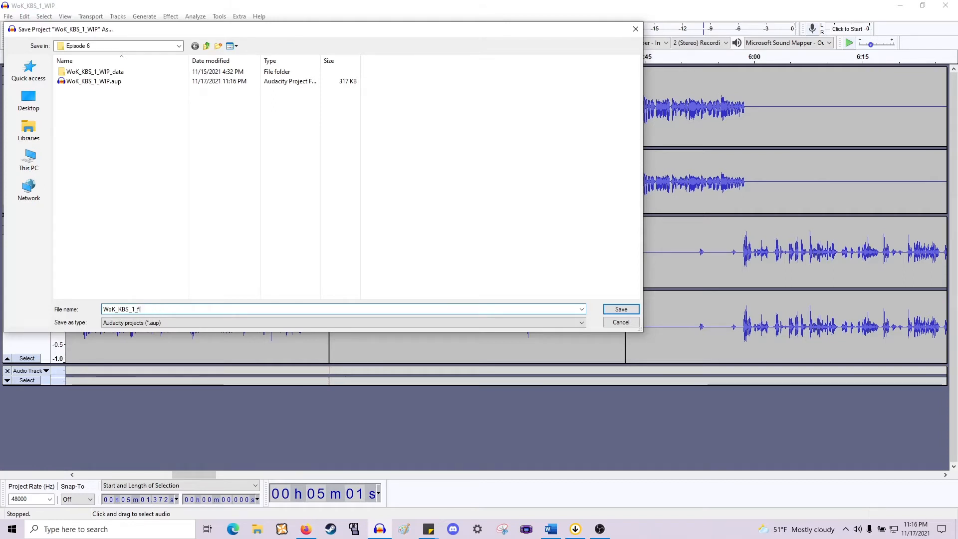
{"action": "key", "text": "BackSpace"}
{"action": "key", "text": "BackSpace"}
{"action": "key", "text": "BackSpace"}
{"action": "type", "text": "F"}
{"action": "key", "text": "Caps_Lock"}
{"action": "type", "text": "i"}
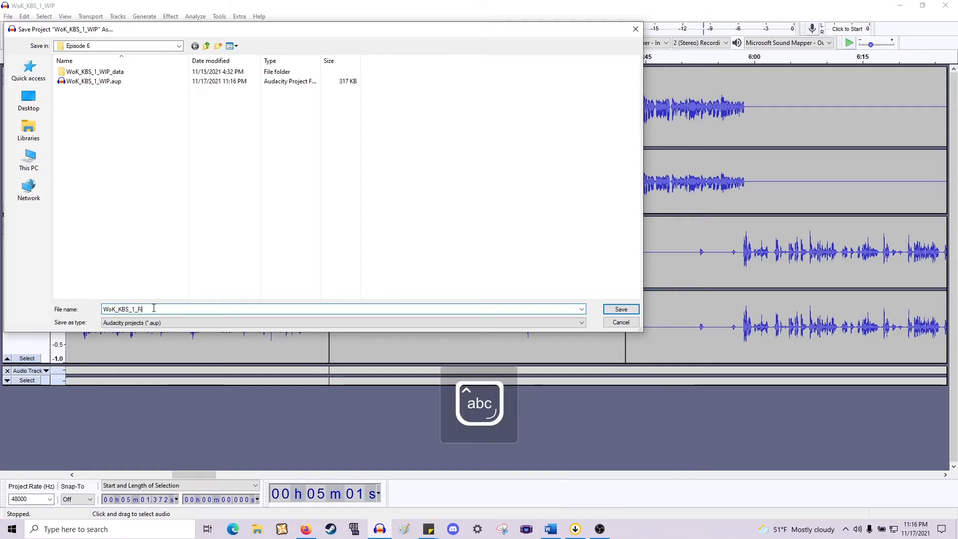
{"action": "type", "text": "nal"}
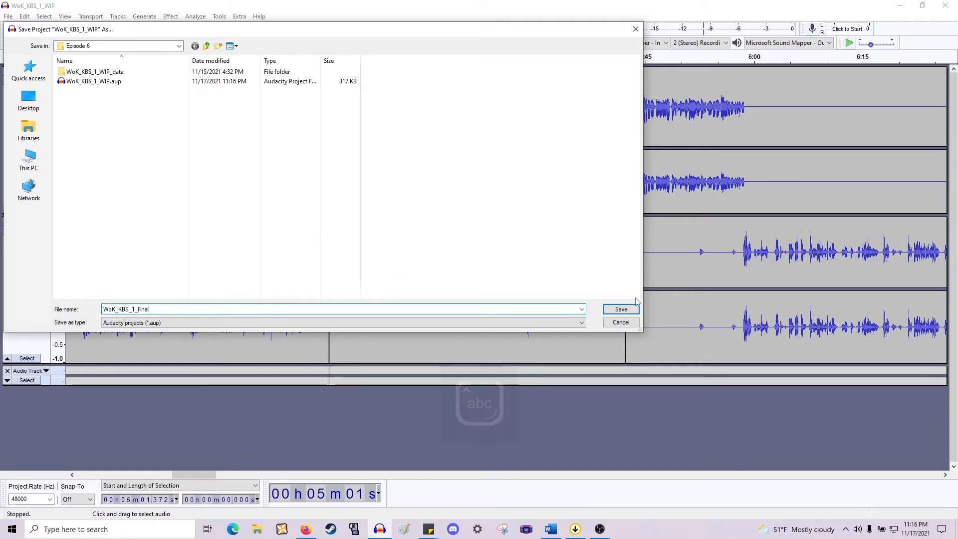
{"action": "key", "text": "Return"}
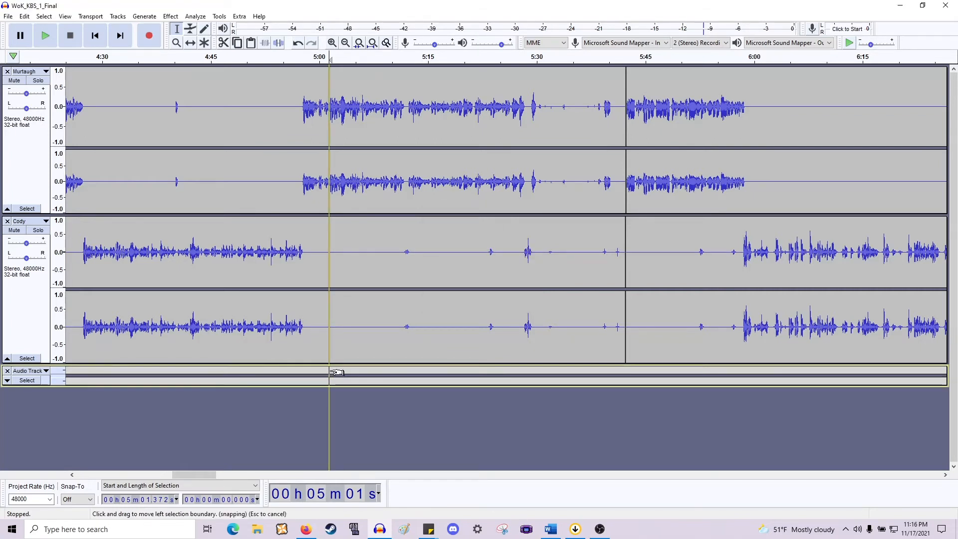
Delete 40.871 s starting at 5:01.372 across all tracks, ending just before the next clip split.
{"action": "left_click_drag", "start_coordinate": [340, 366], "coordinate": [628, 207]}
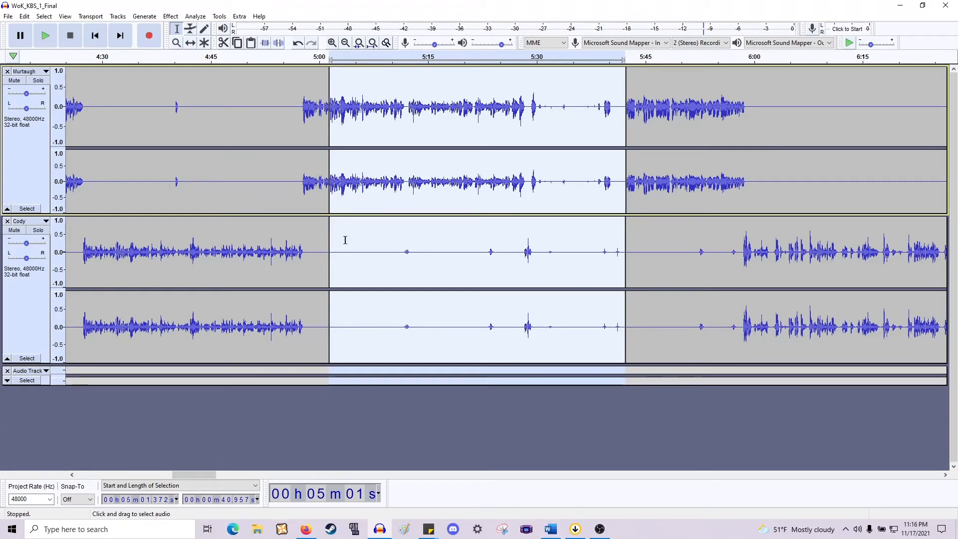
{"action": "scroll", "coordinate": [428, 250], "scroll_direction": "up", "scroll_amount": 1}
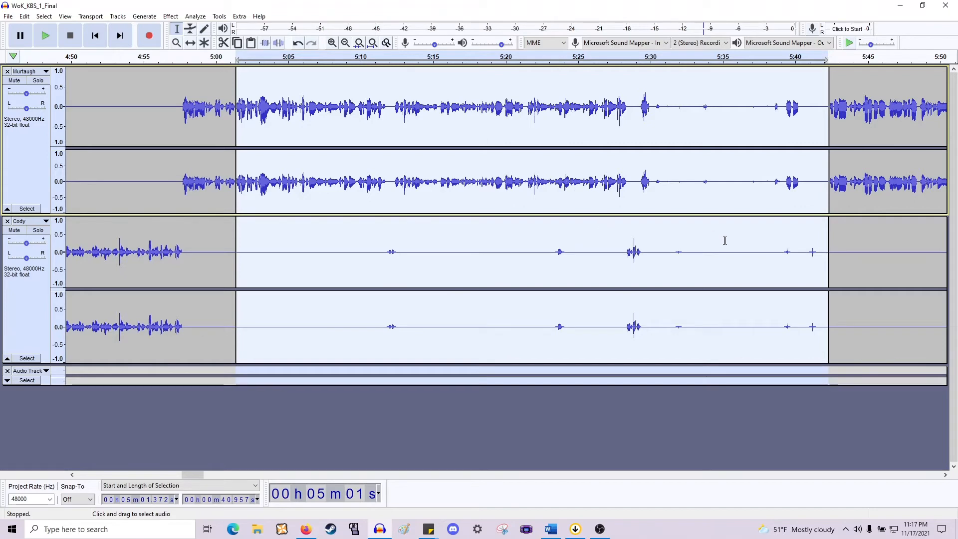
{"action": "scroll", "coordinate": [725, 244], "scroll_direction": "up", "scroll_amount": 1, "text": "ctrl"}
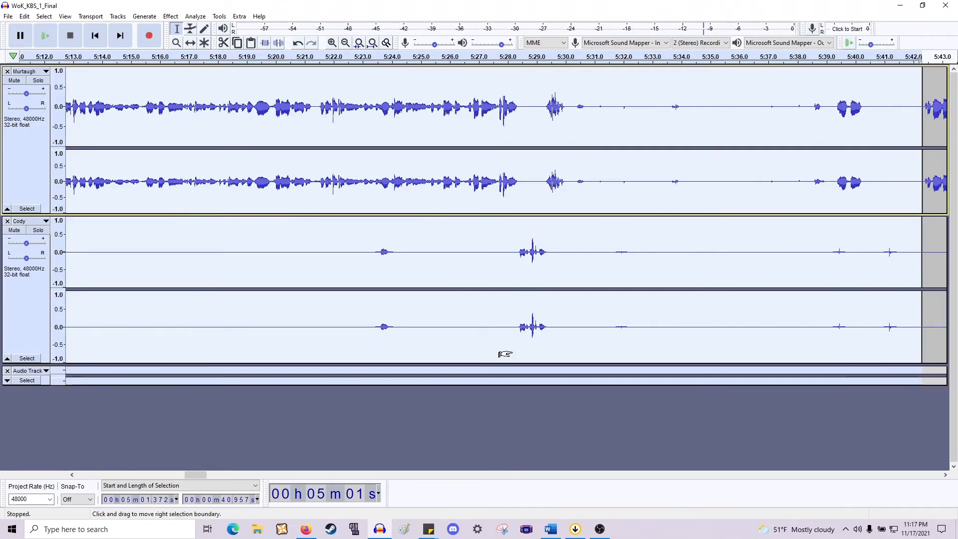
{"action": "scroll", "coordinate": [505, 353], "scroll_direction": "down", "scroll_amount": 2, "text": "ctrl"}
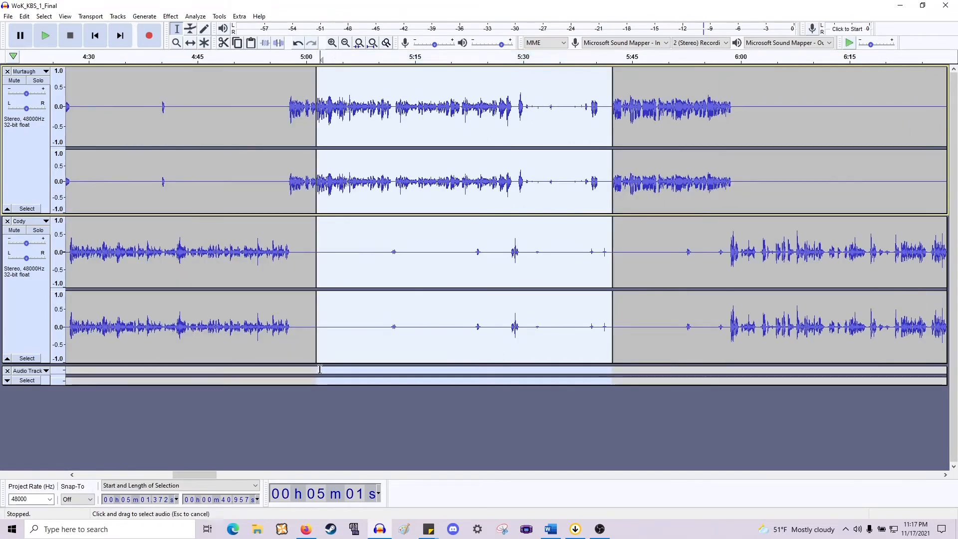
{"action": "left_click_drag", "start_coordinate": [318, 359], "coordinate": [330, 349]}
{"action": "left_click_drag", "start_coordinate": [384, 313], "coordinate": [611, 373]}
{"action": "scroll", "coordinate": [604, 375], "scroll_direction": "up", "scroll_amount": 3, "text": "ctrl"}
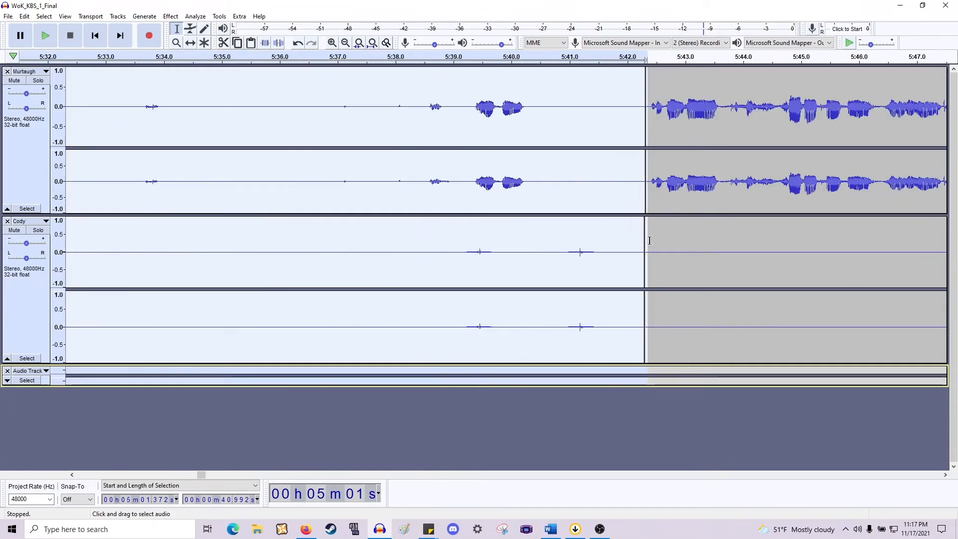
{"action": "left_click_drag", "start_coordinate": [640, 245], "coordinate": [633, 249]}
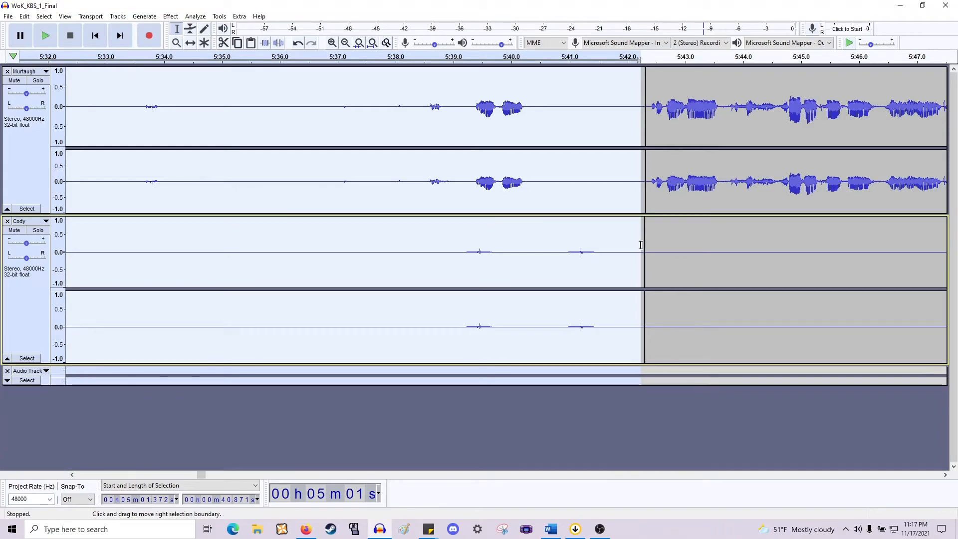
{"action": "key", "text": "Delete"}
Delete 0.022 s from 5:01.424 in the first voice track, up to its clip split, to realign both voices.
{"action": "scroll", "coordinate": [149, 233], "scroll_direction": "left", "scroll_amount": 20}
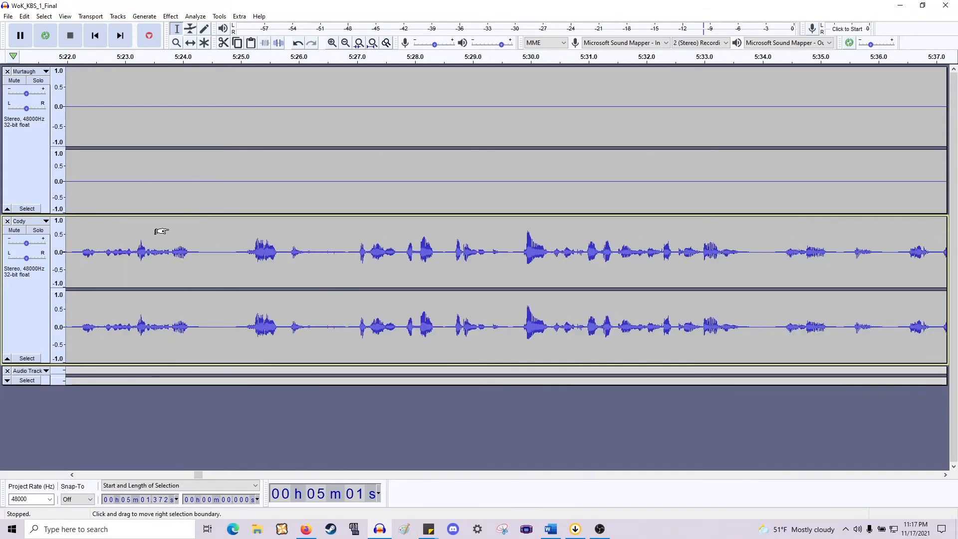
{"action": "scroll", "coordinate": [162, 231], "scroll_direction": "left", "scroll_amount": 20}
{"action": "scroll", "coordinate": [170, 229], "scroll_direction": "down", "scroll_amount": 3}
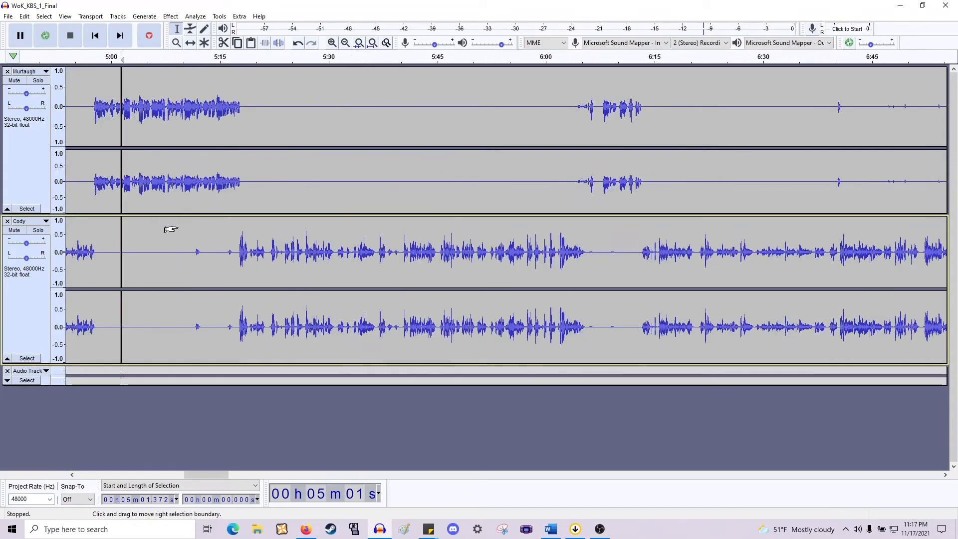
{"action": "scroll", "coordinate": [171, 229], "scroll_direction": "up", "scroll_amount": 3}
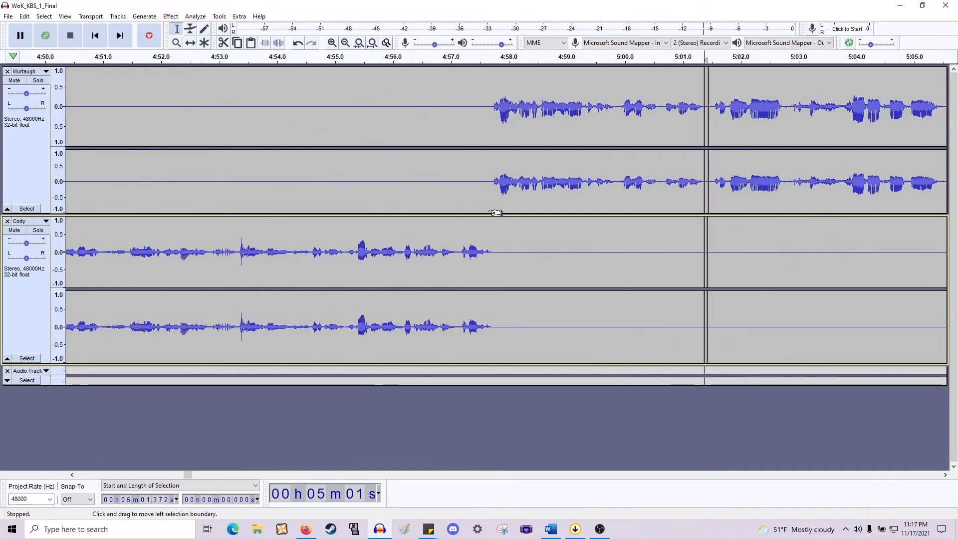
{"action": "scroll", "coordinate": [495, 213], "scroll_direction": "up", "scroll_amount": 2}
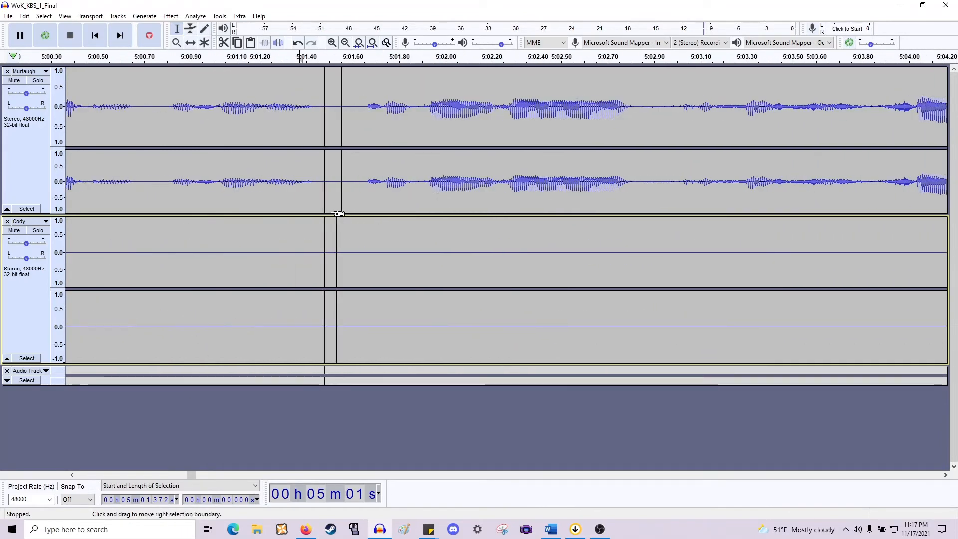
{"action": "scroll", "coordinate": [339, 213], "scroll_direction": "left", "scroll_amount": 3}
{"action": "scroll", "coordinate": [404, 204], "scroll_direction": "up", "scroll_amount": 1}
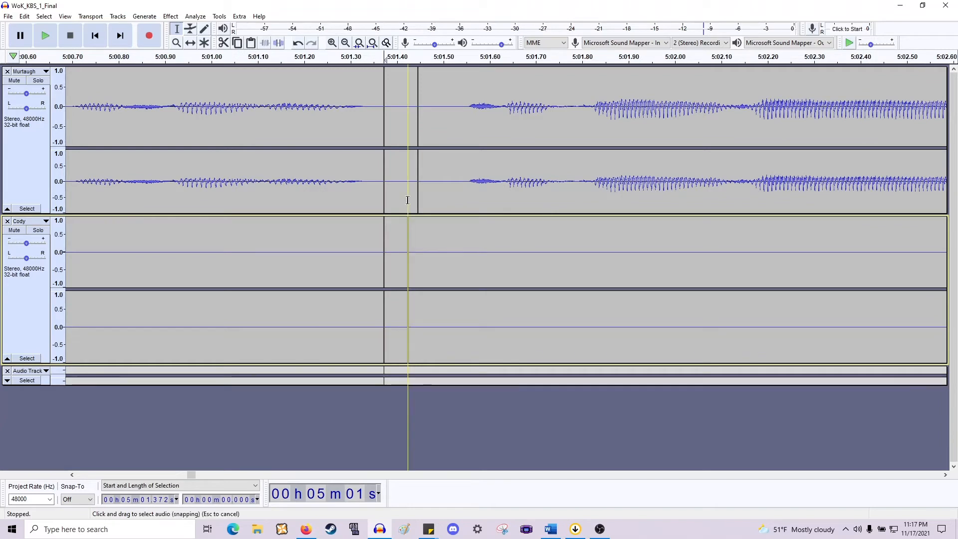
{"action": "left_click_drag", "start_coordinate": [408, 200], "coordinate": [417, 200]}
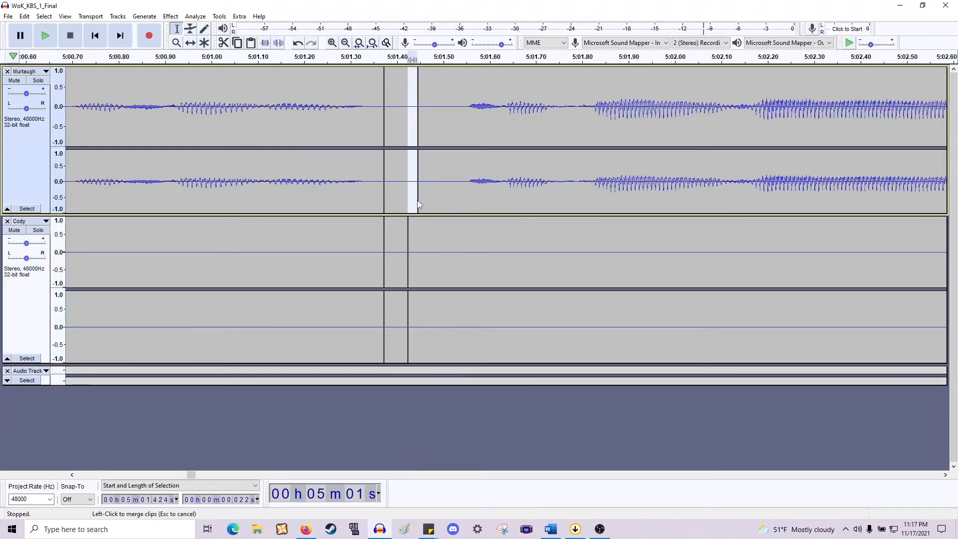
{"action": "key", "text": "Delete"}
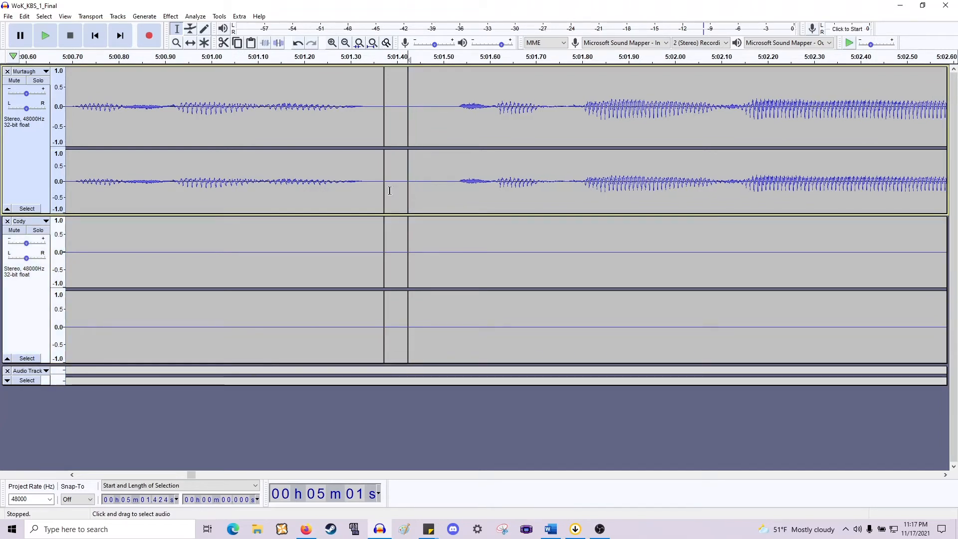
Audition the audio briefly from 5:01.470, just after the realigned cut.
{"action": "left_click", "coordinate": [385, 238]}
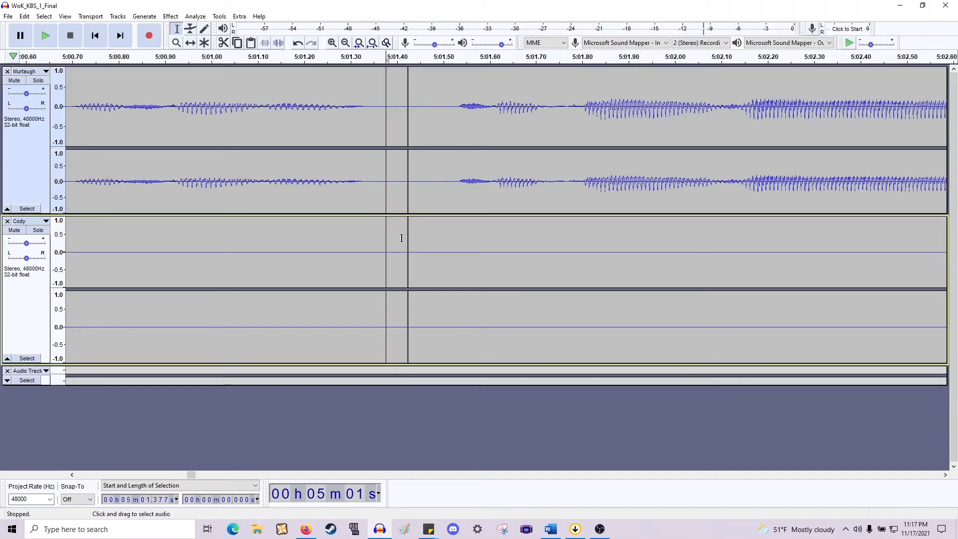
{"action": "left_click", "coordinate": [420, 183]}
{"action": "key", "text": "space"}
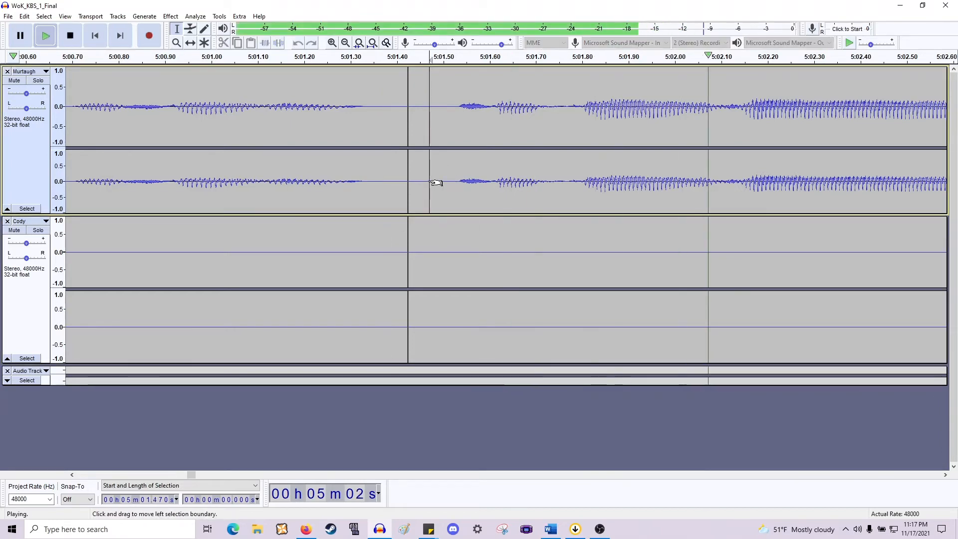
{"action": "key", "text": "space"}
Play back from 4:59.005 across the cut and on into the second voice's reply past 5:18.
{"action": "scroll", "coordinate": [427, 179], "scroll_direction": "down", "scroll_amount": 2}
{"action": "scroll", "coordinate": [417, 180], "scroll_direction": "left", "scroll_amount": 20}
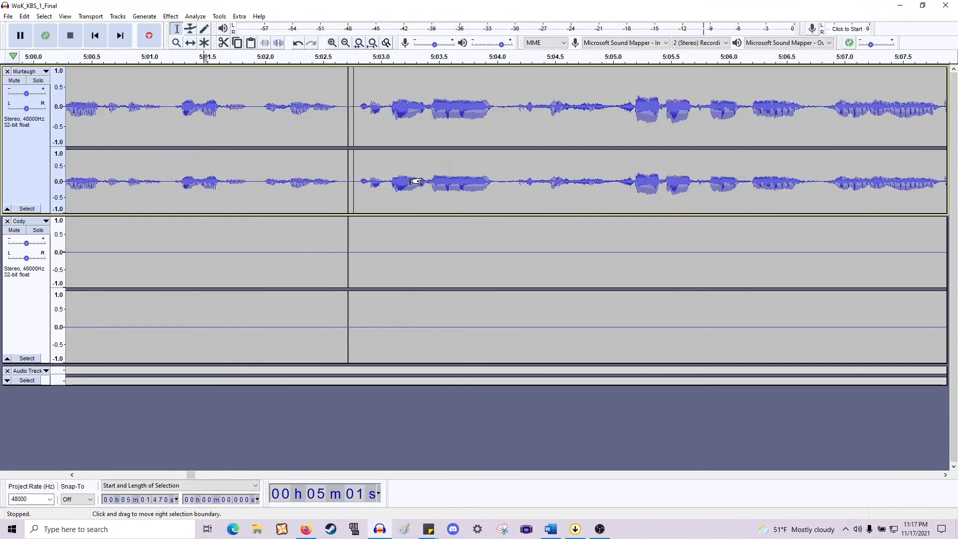
{"action": "left_click", "coordinate": [466, 181]}
{"action": "key", "text": "space"}
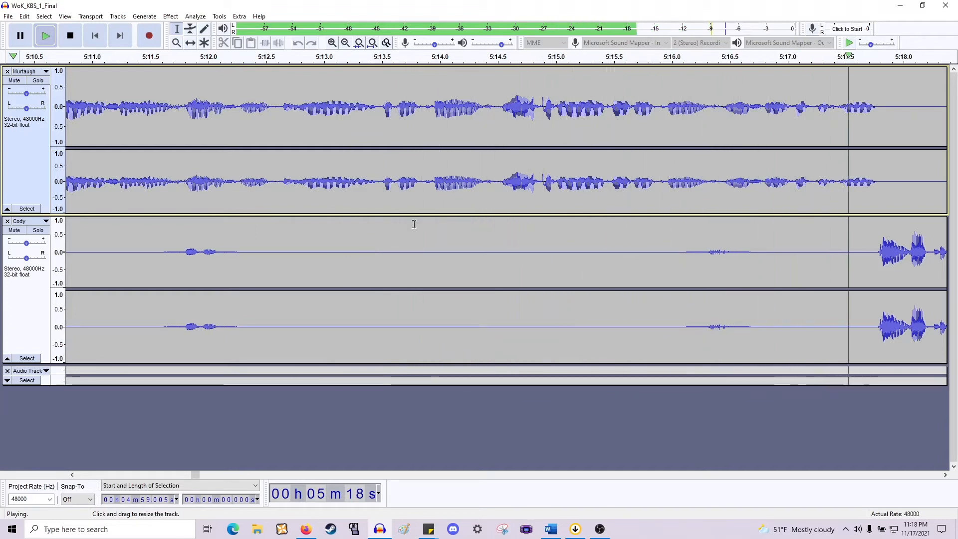
{"action": "scroll", "coordinate": [160, 241], "scroll_direction": "down", "scroll_amount": 1, "text": "ctrl"}
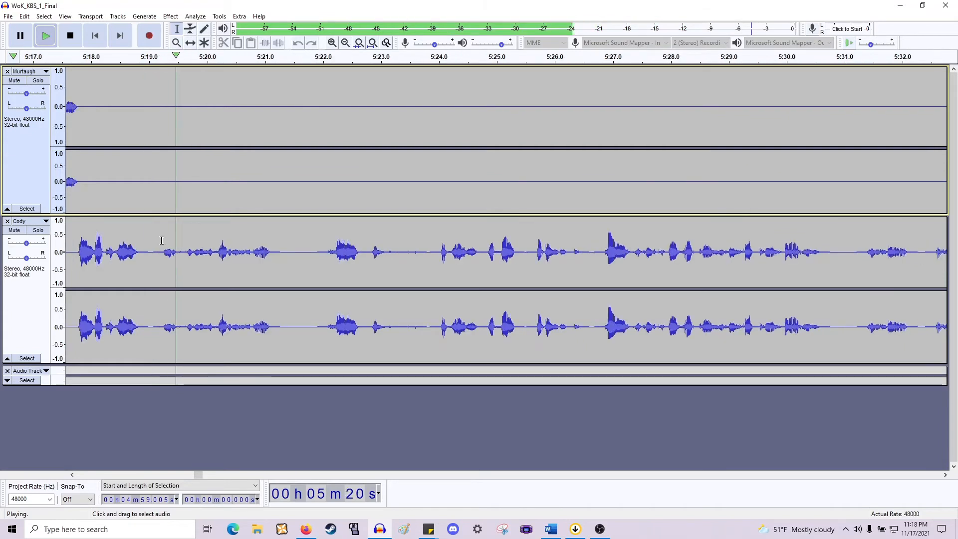
{"action": "scroll", "coordinate": [161, 241], "scroll_direction": "left", "scroll_amount": 2}
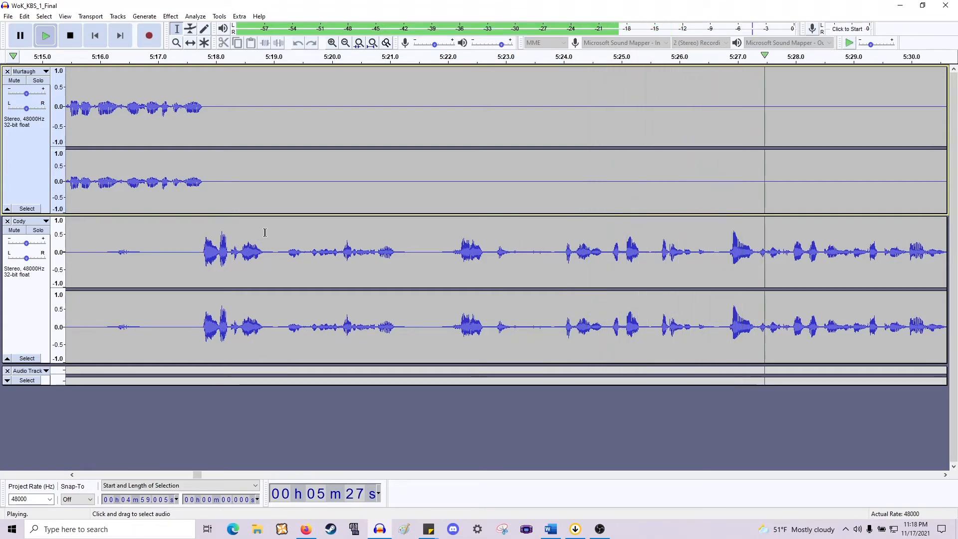
Listen on through the second voice's reply from 5:27 until past 5:41.
{"action": "scroll", "coordinate": [265, 233], "scroll_direction": "right", "scroll_amount": 15}
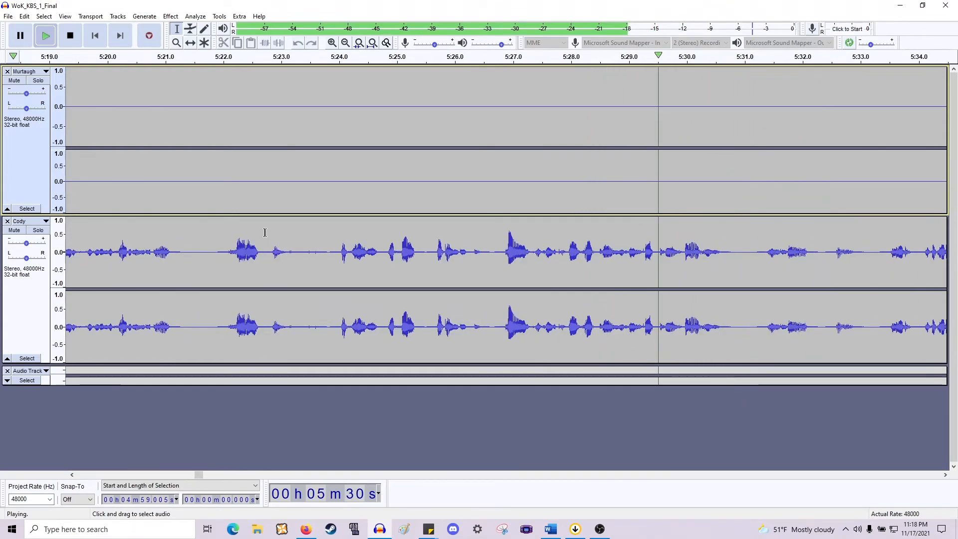
{"action": "scroll", "coordinate": [265, 233], "scroll_direction": "right", "scroll_amount": 4}
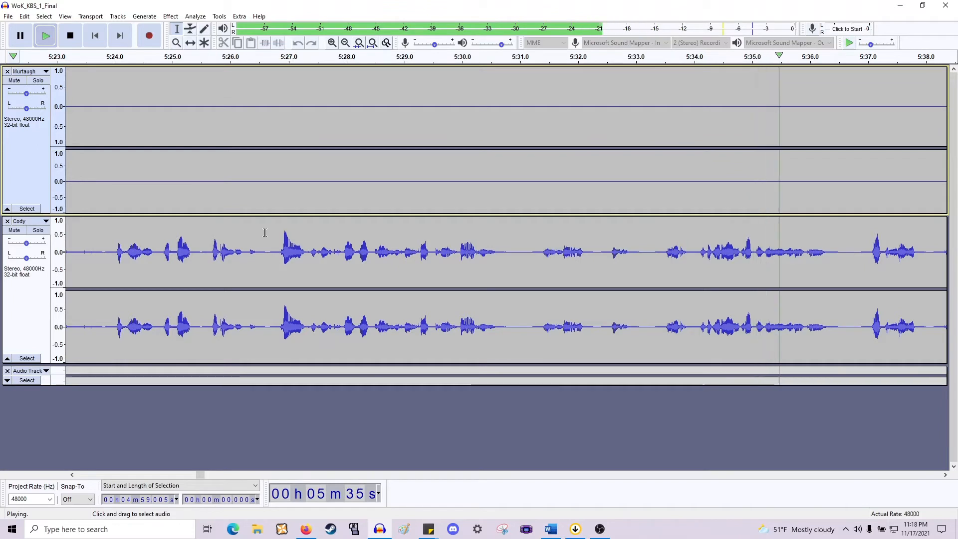
{"action": "scroll", "coordinate": [265, 232], "scroll_direction": "right", "scroll_amount": 2}
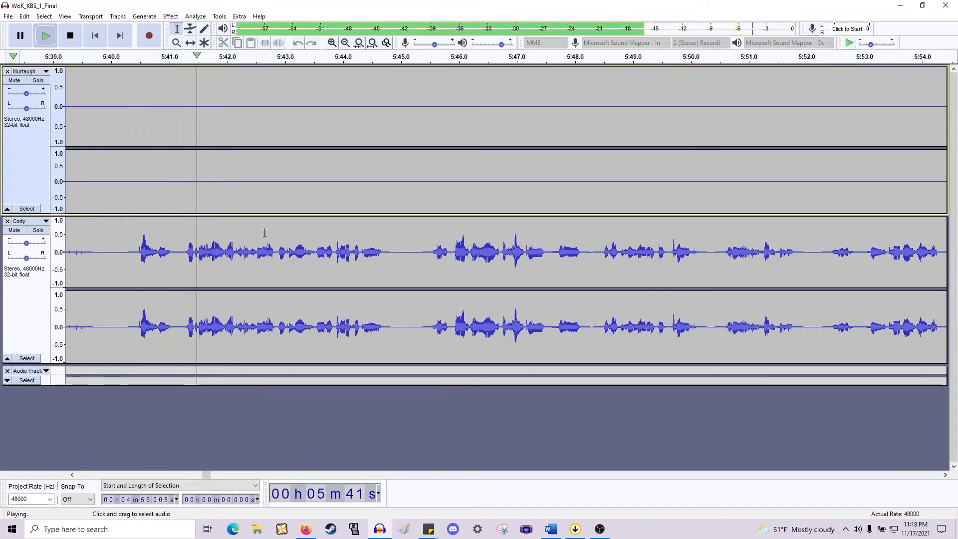
{"action": "key", "text": "space"}
Return to the realigned cut near 5:01 and audition the audio from 5:01.519, just after the clip split.
{"action": "scroll", "coordinate": [265, 232], "scroll_direction": "left", "scroll_amount": 10}
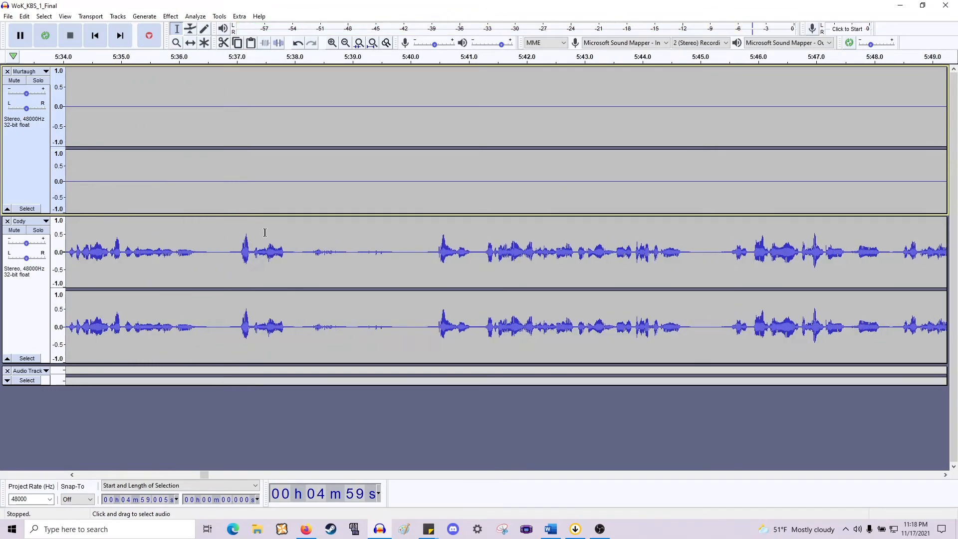
{"action": "scroll", "coordinate": [265, 232], "scroll_direction": "left", "scroll_amount": 20}
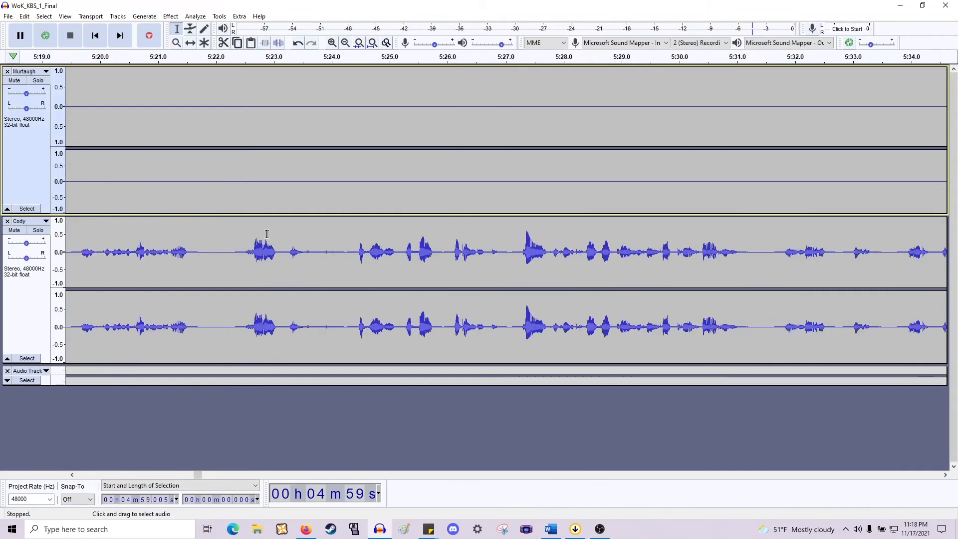
{"action": "scroll", "coordinate": [257, 216], "scroll_direction": "left", "scroll_amount": 8}
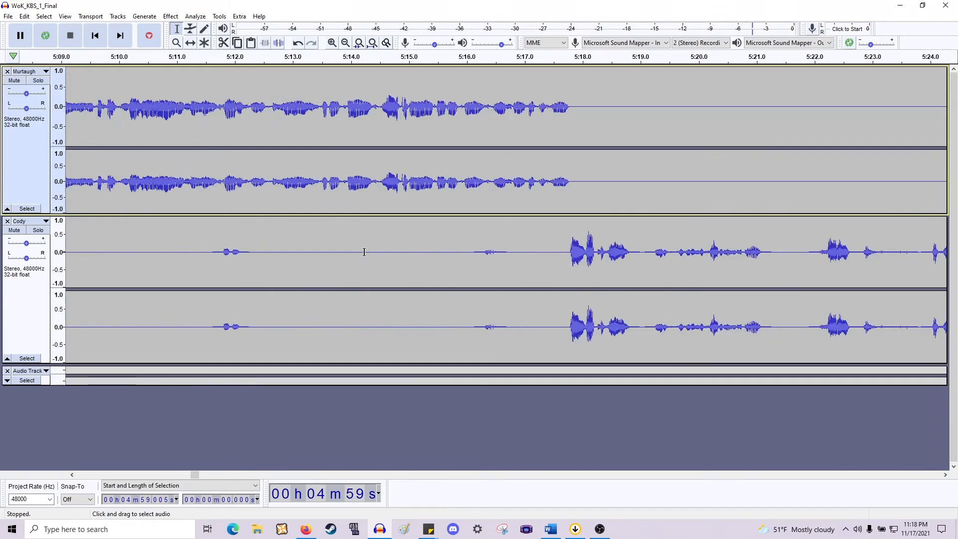
{"action": "scroll", "coordinate": [357, 252], "scroll_direction": "right", "scroll_amount": 4}
{"action": "scroll", "coordinate": [357, 252], "scroll_direction": "right", "scroll_amount": 3}
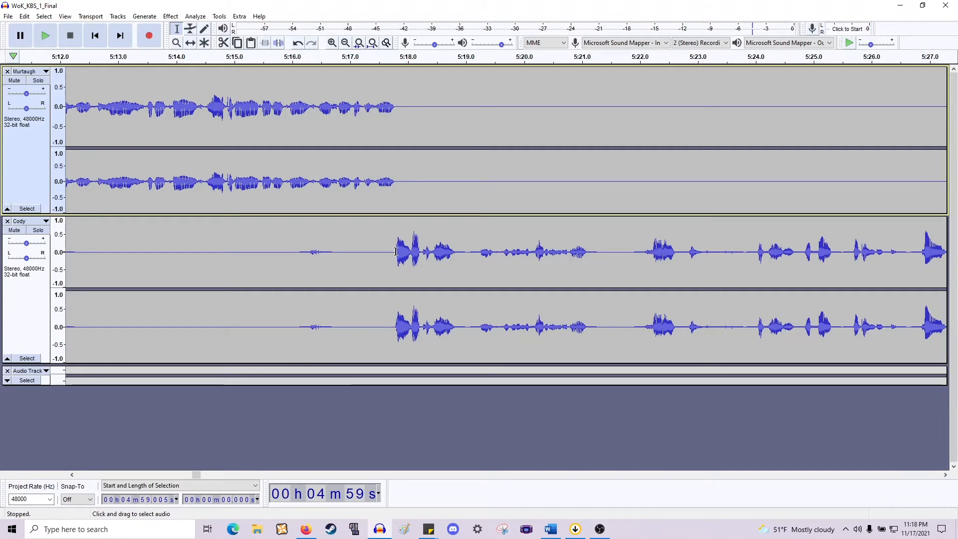
{"action": "scroll", "coordinate": [244, 220], "scroll_direction": "left", "scroll_amount": 18}
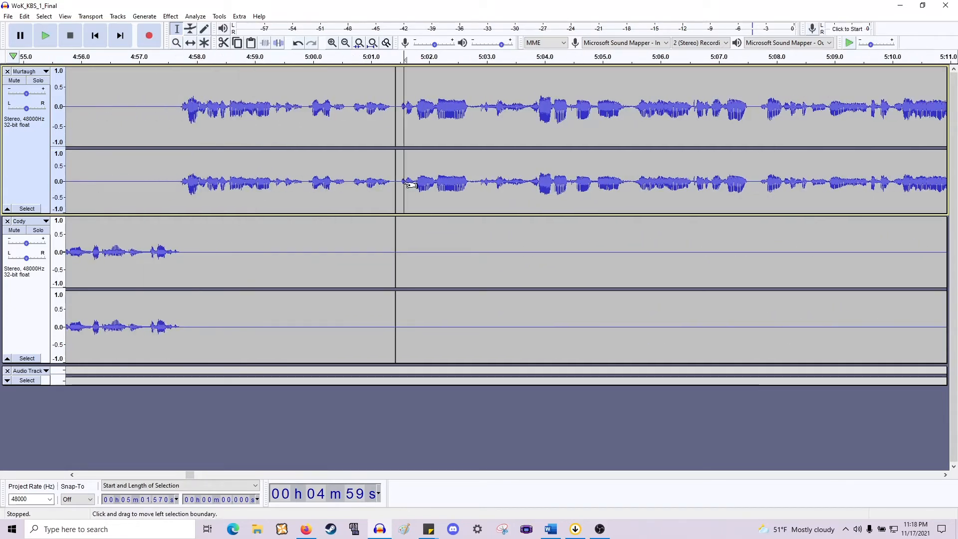
{"action": "key", "text": "space"}
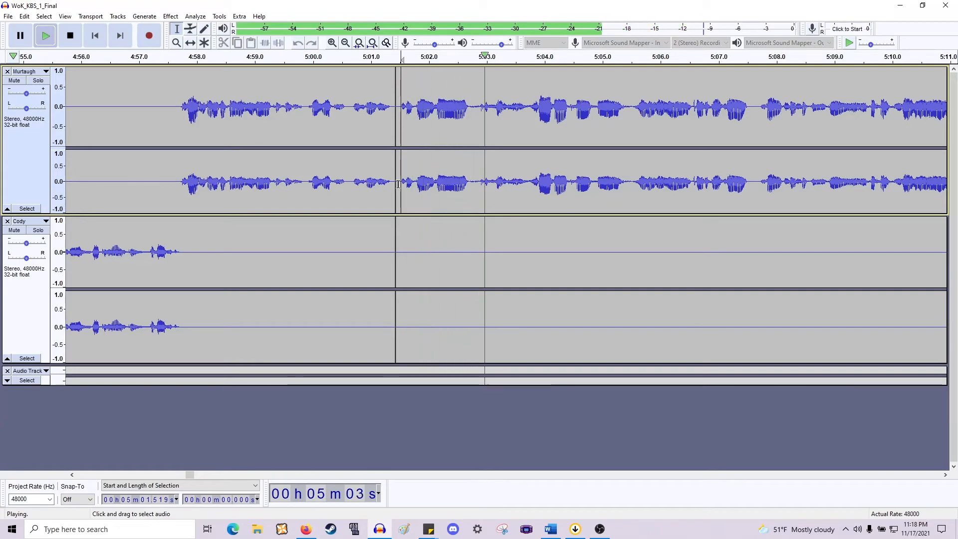
{"action": "key", "text": "space"}
Audition the end of the first voice's passage from 5:14.382.
{"action": "scroll", "coordinate": [472, 208], "scroll_direction": "right", "scroll_amount": 3}
{"action": "scroll", "coordinate": [473, 208], "scroll_direction": "right", "scroll_amount": 12}
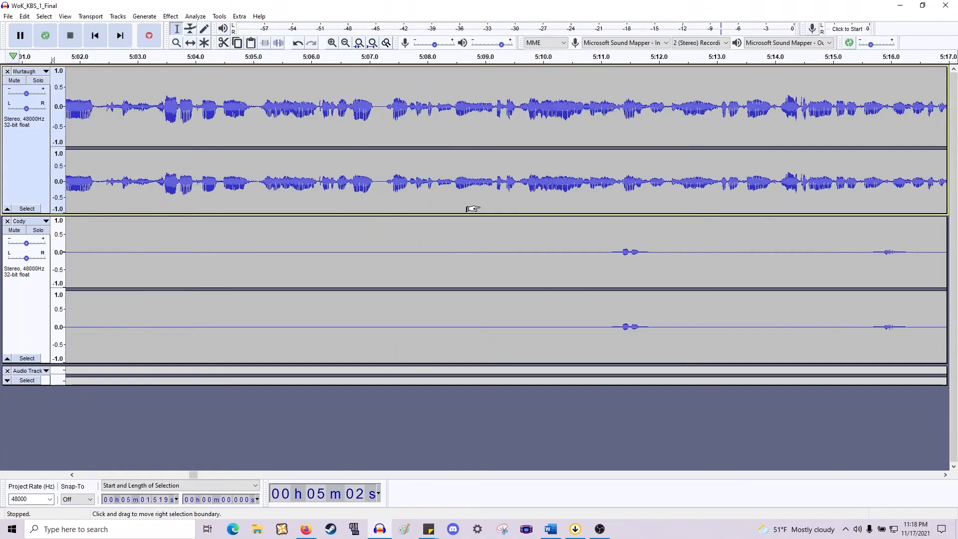
{"action": "key", "text": "space"}
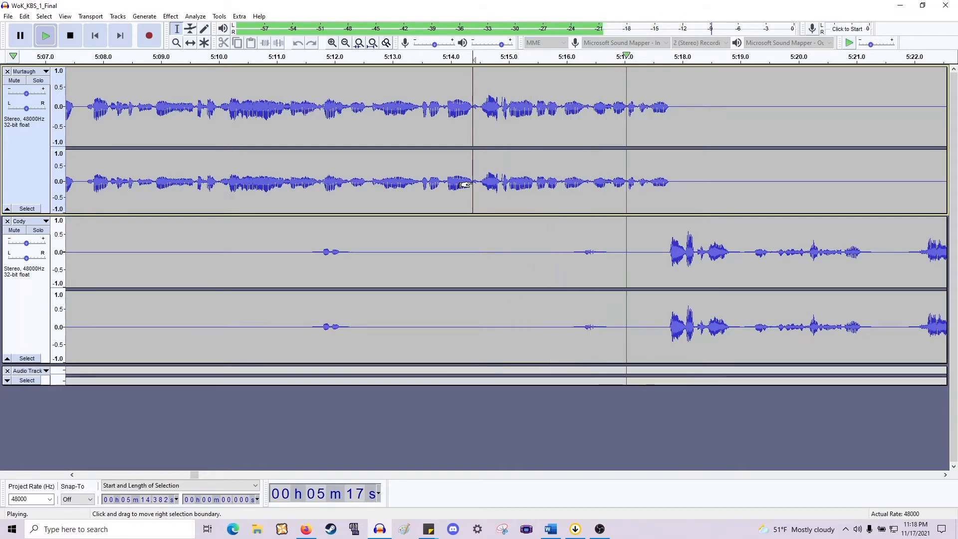
{"action": "key", "text": "space"}
Audition the start of the second voice's reply from 5:17.774.
{"action": "scroll", "coordinate": [462, 186], "scroll_direction": "right", "scroll_amount": 5}
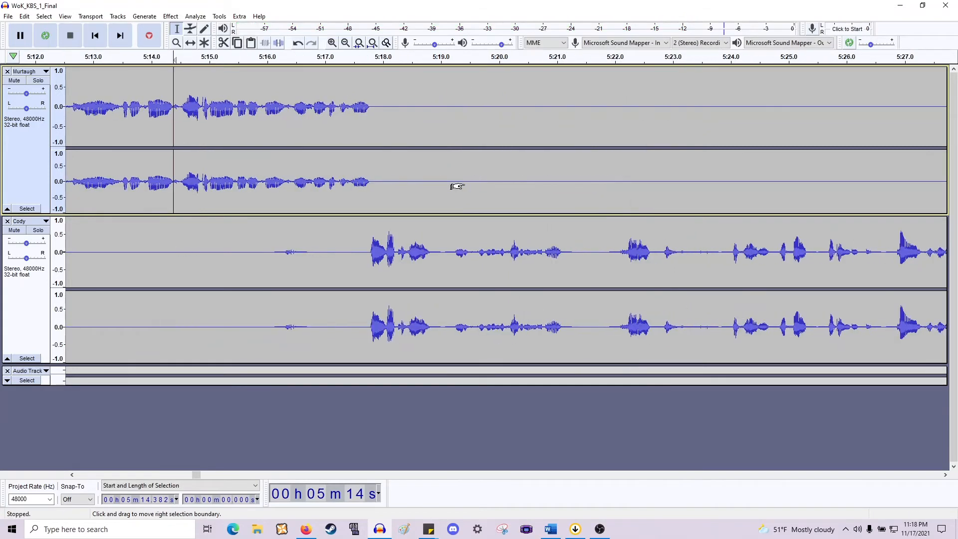
{"action": "scroll", "coordinate": [456, 186], "scroll_direction": "right", "scroll_amount": 2}
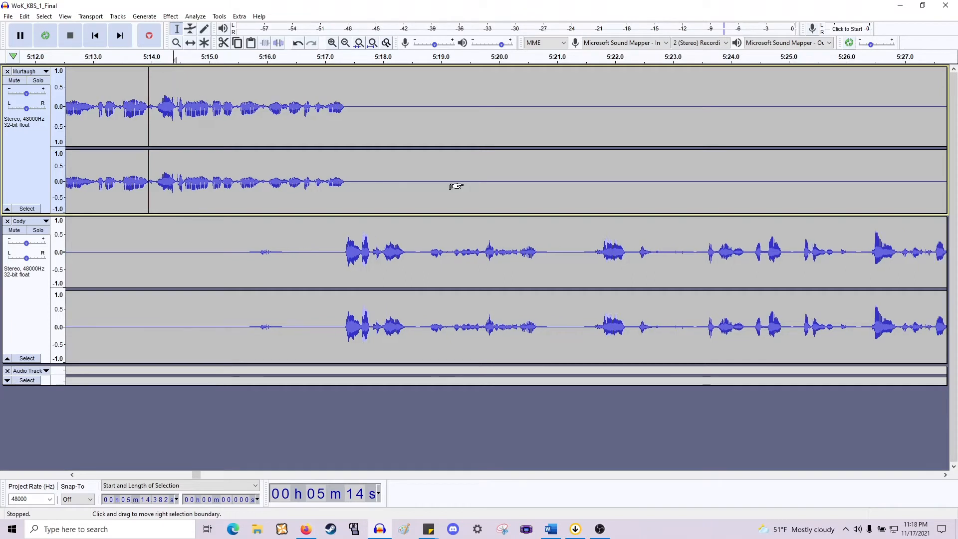
{"action": "left_click", "coordinate": [290, 253]}
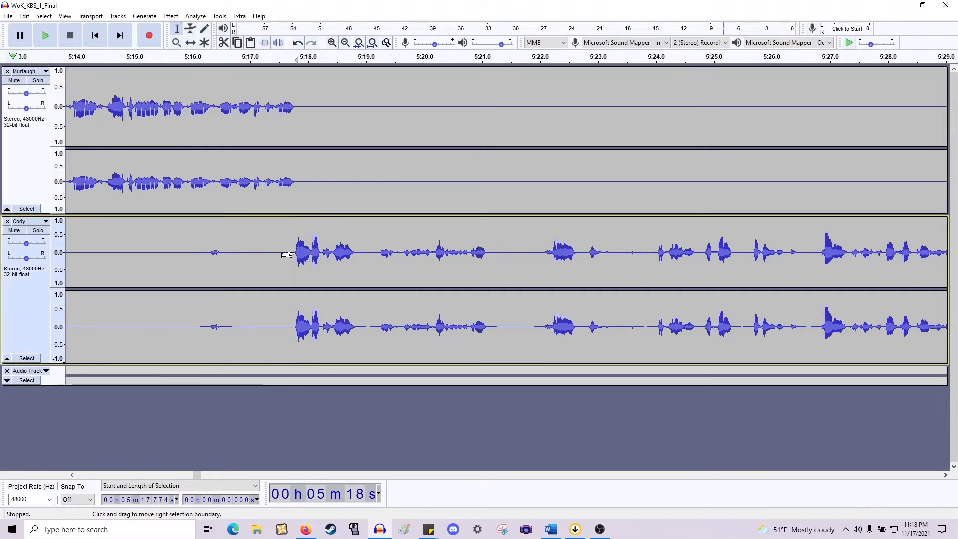
{"action": "key", "text": "space"}
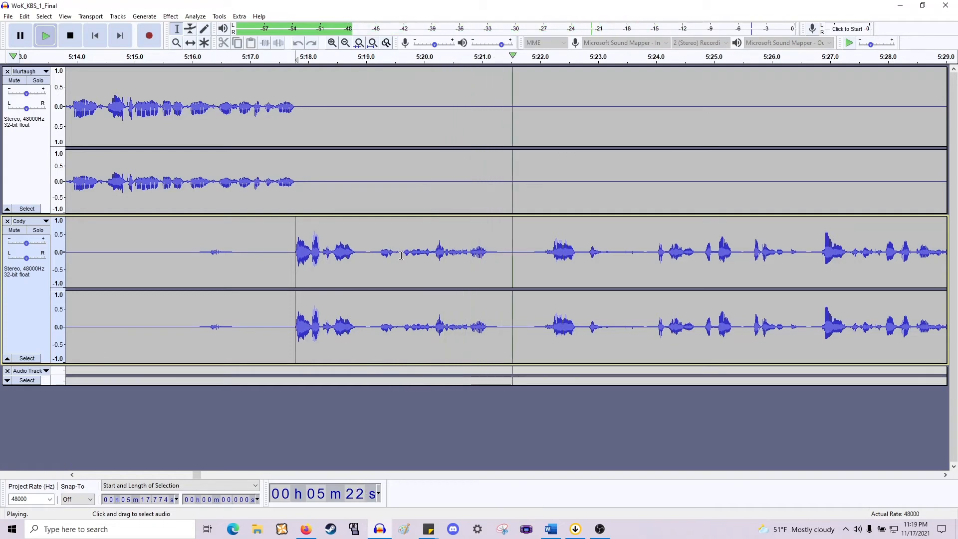
{"action": "key", "text": "space"}
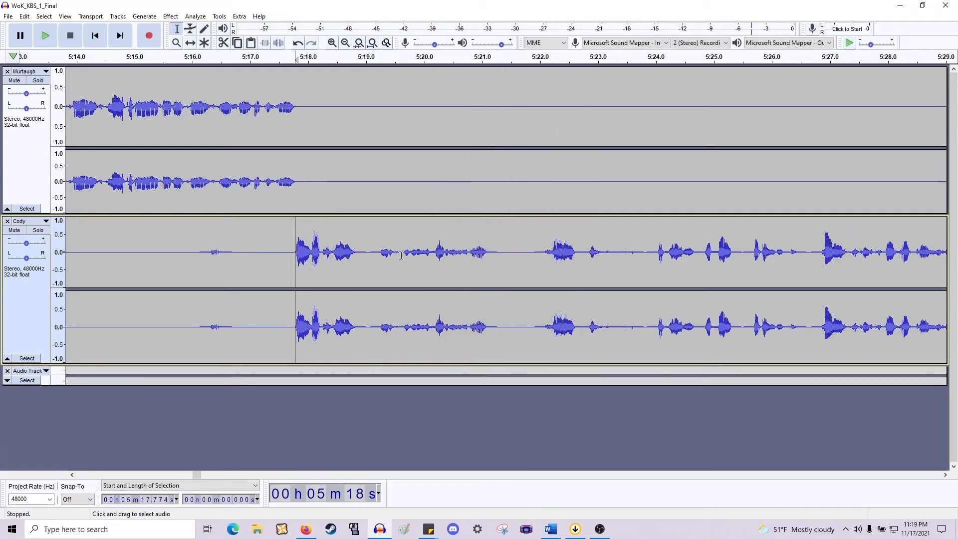
Delete about 0.7 s starting at 5:18.859 from both voice tracks and play back from the cut.
{"action": "left_click_drag", "start_coordinate": [401, 256], "coordinate": [358, 200]}
{"action": "key", "text": "Delete"}
{"action": "key", "text": "space"}
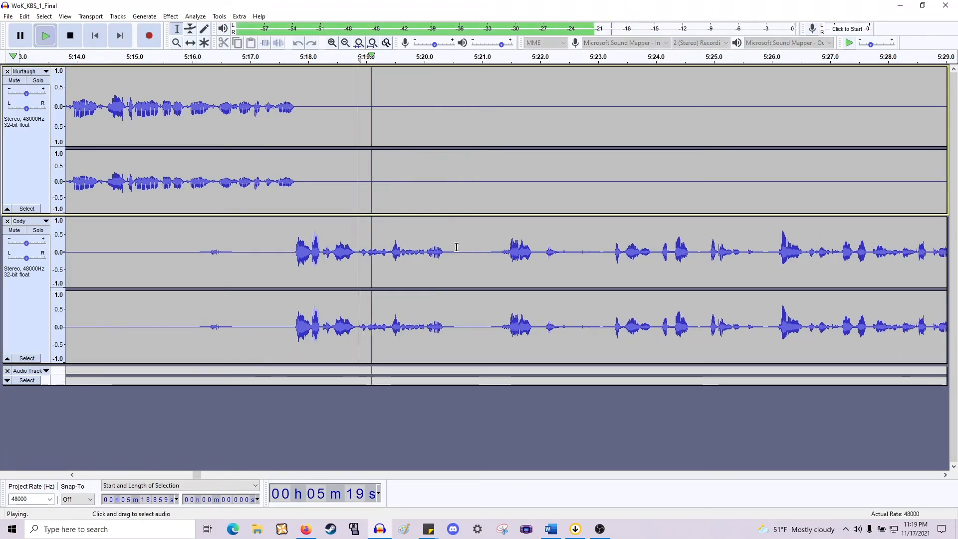
{"action": "key", "text": "space"}
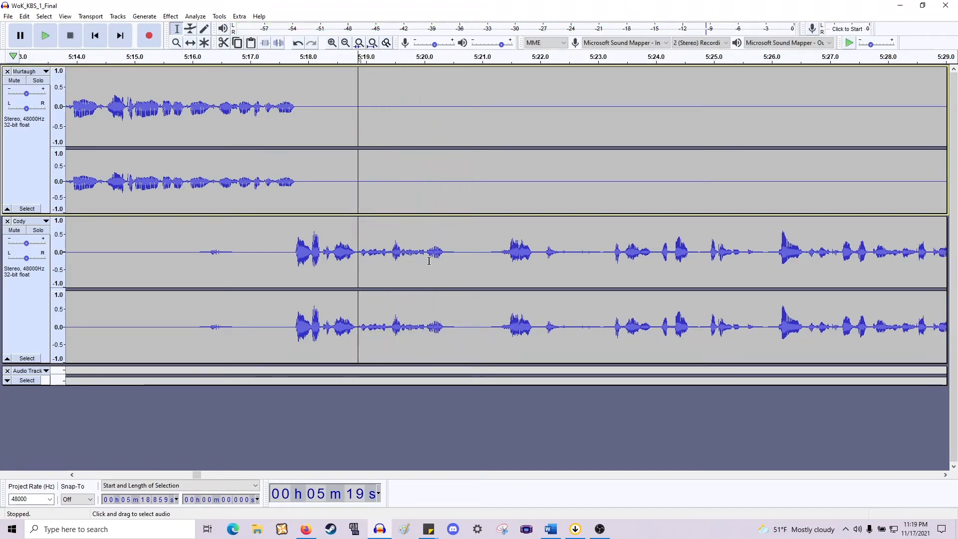
Delete about 1.3 s starting at 5:20.021 from both voice tracks and play back from the cut.
{"action": "left_click_drag", "start_coordinate": [426, 264], "coordinate": [504, 110]}
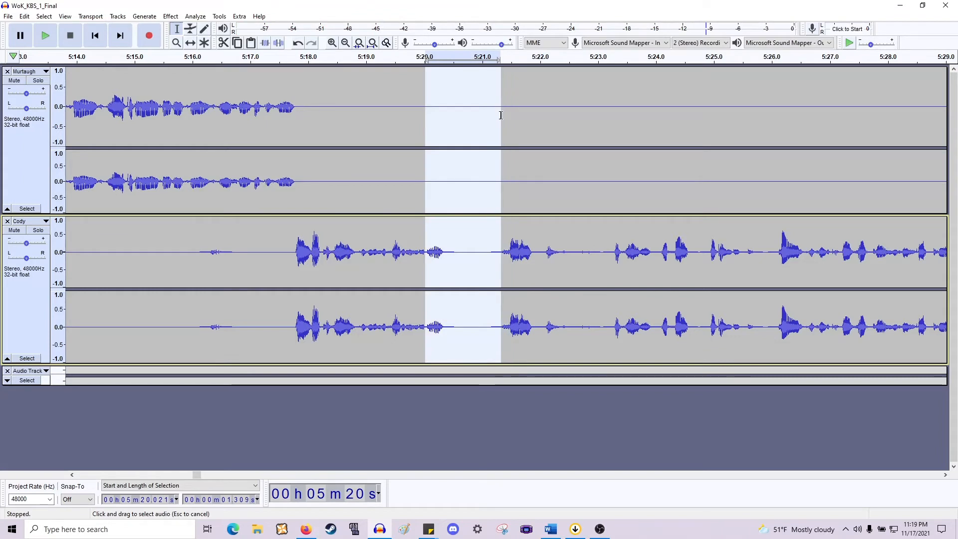
{"action": "key", "text": "Delete"}
{"action": "key", "text": "space"}
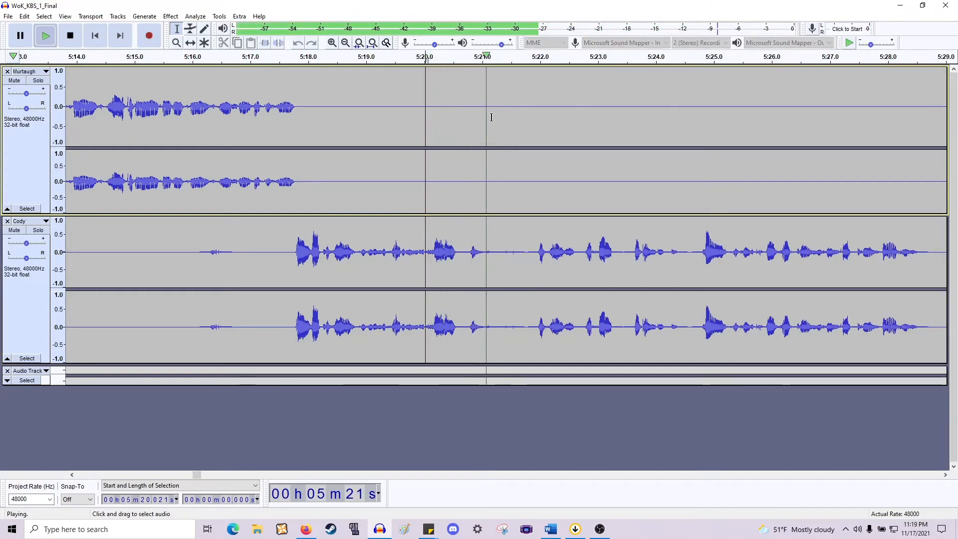
{"action": "key", "text": "space"}
Delete about 1.4 s starting at 5:20.564 from both voice tracks and play back until about 5:25.
{"action": "left_click_drag", "start_coordinate": [457, 125], "coordinate": [537, 123]}
{"action": "key", "text": "Delete"}
{"action": "key", "text": "space"}
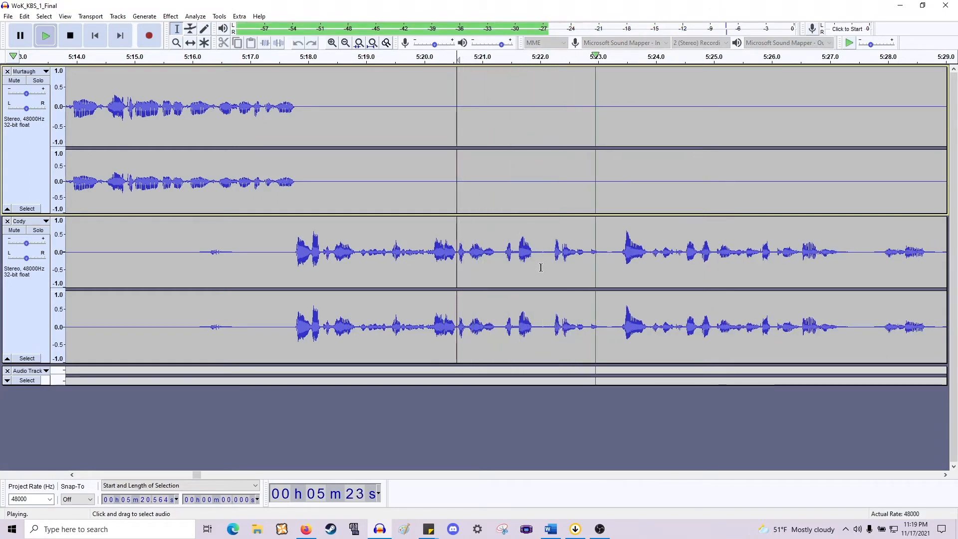
{"action": "scroll", "coordinate": [529, 257], "scroll_direction": "right", "scroll_amount": 5}
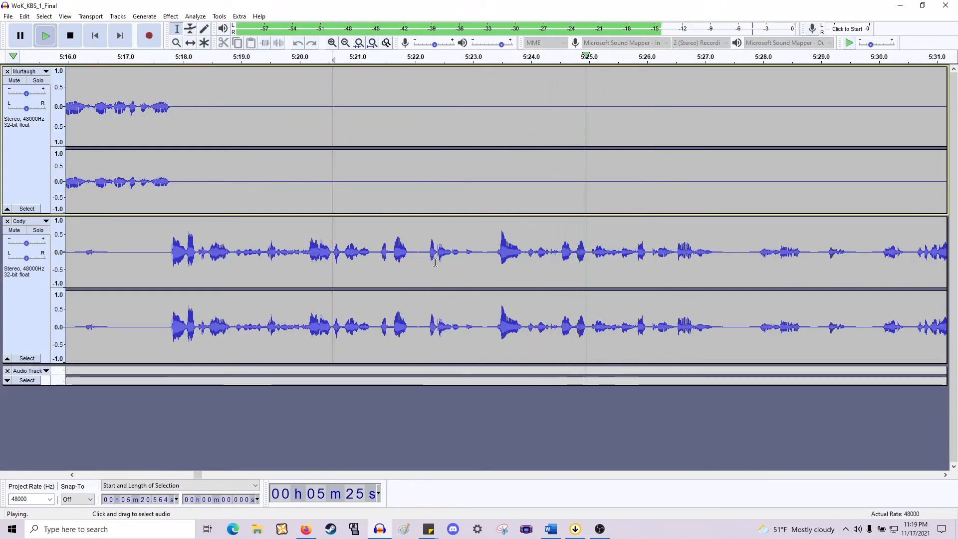
{"action": "key", "text": "space"}
Delete pauses of about 0.3 s each at 5:21.898 and 5:22.759 from both voice tracks, and play back from the second cut.
{"action": "left_click_drag", "start_coordinate": [409, 165], "coordinate": [430, 162]}
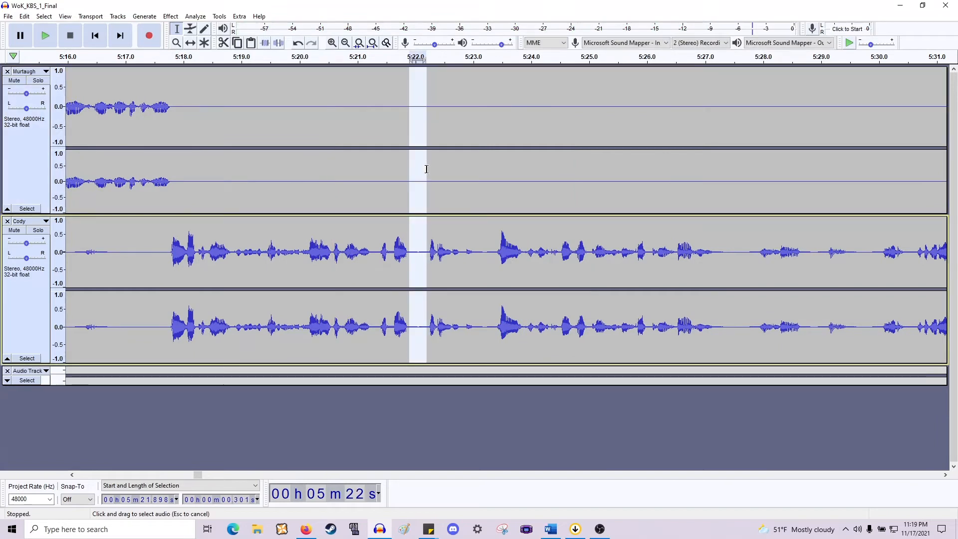
{"action": "key", "text": "Delete"}
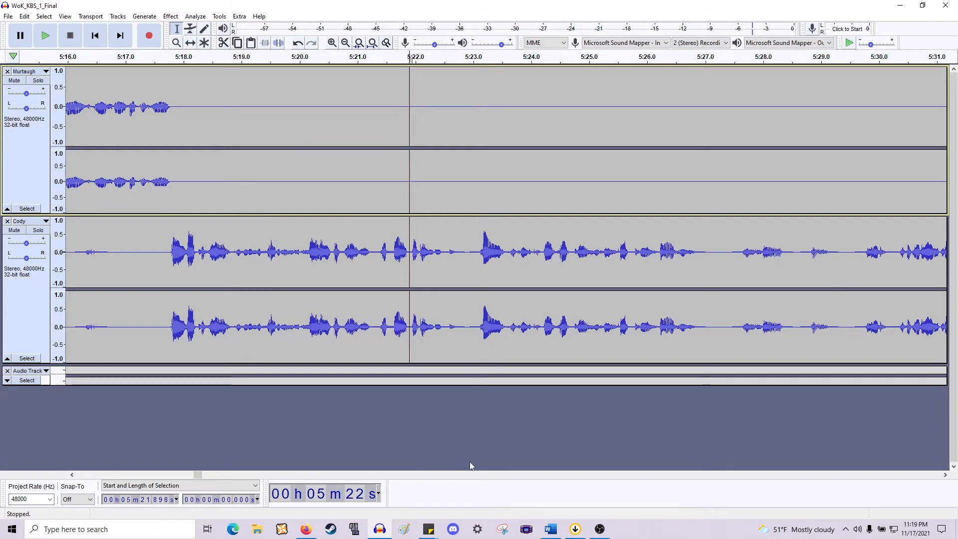
{"action": "left_click_drag", "start_coordinate": [459, 247], "coordinate": [478, 209]}
{"action": "key", "text": "Delete"}
{"action": "key", "text": "space"}
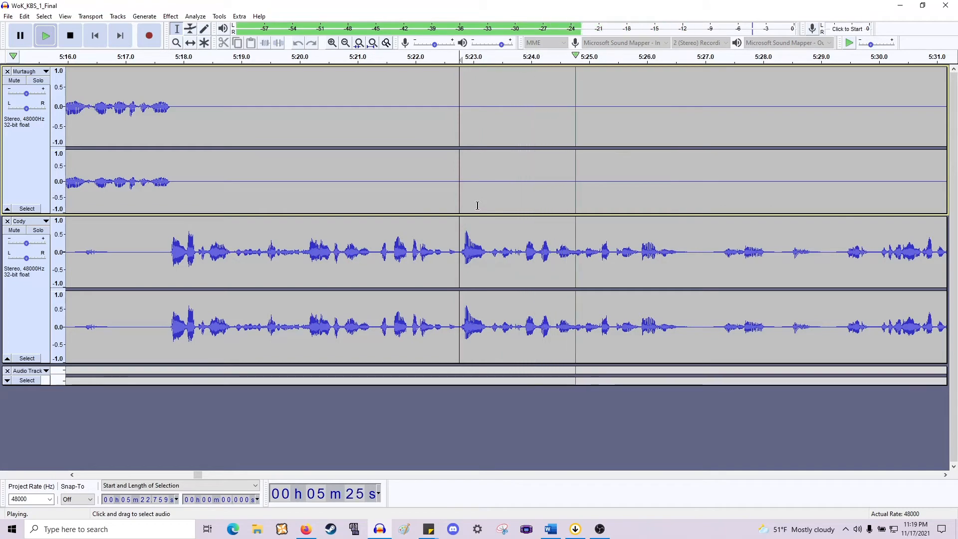
{"action": "scroll", "coordinate": [573, 328], "scroll_direction": "right", "scroll_amount": 7}
{"action": "scroll", "coordinate": [573, 327], "scroll_direction": "right", "scroll_amount": 5}
{"action": "key", "text": "space"}
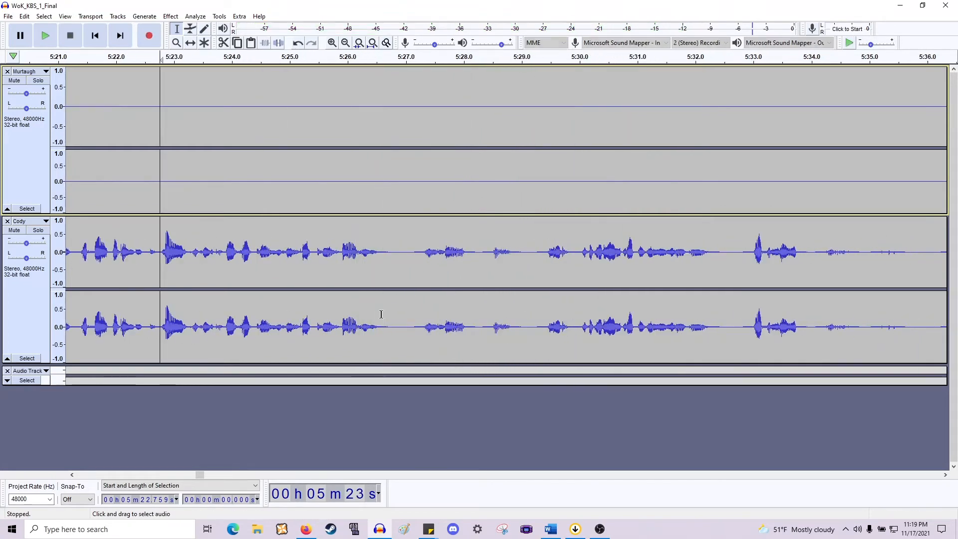
Delete about 0.6 s near 5:26.6 and about 0.4 s from 5:27.417 in both voice tracks.
{"action": "left_click_drag", "start_coordinate": [382, 315], "coordinate": [419, 200]}
{"action": "key", "text": "Delete"}
{"action": "left_click_drag", "start_coordinate": [429, 247], "coordinate": [451, 199]}
{"action": "key", "text": "Delete"}
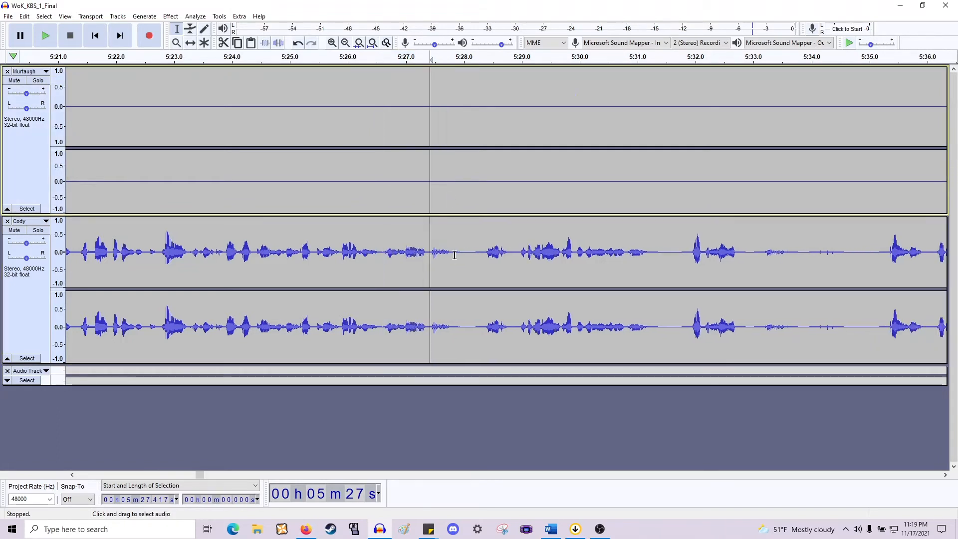
Delete the 0.474 s pause starting at 5:27.856 from both voice tracks and audition the cuts from 5:25.635.
{"action": "left_click_drag", "start_coordinate": [455, 254], "coordinate": [482, 181]}
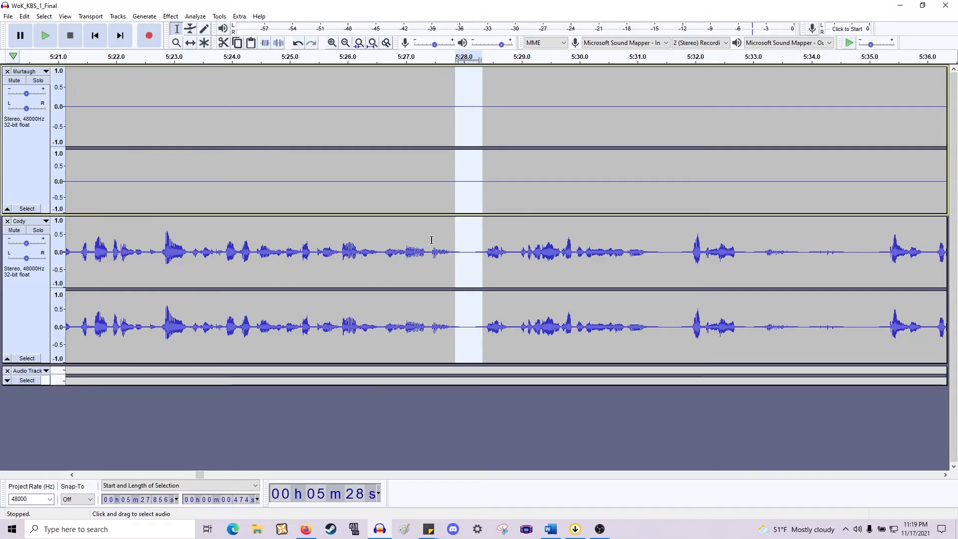
{"action": "key", "text": "Delete"}
{"action": "left_click", "coordinate": [327, 239]}
{"action": "key", "text": "space"}
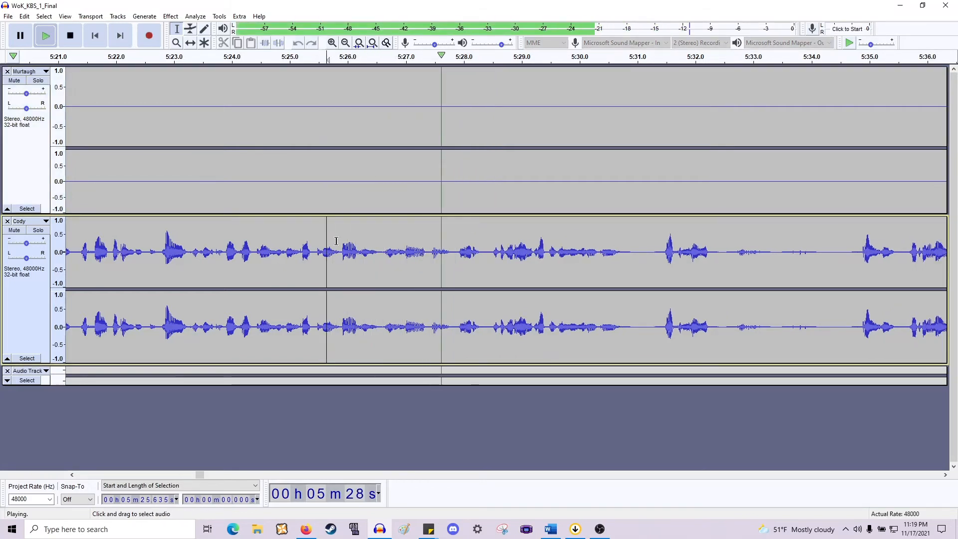
{"action": "key", "text": "space"}
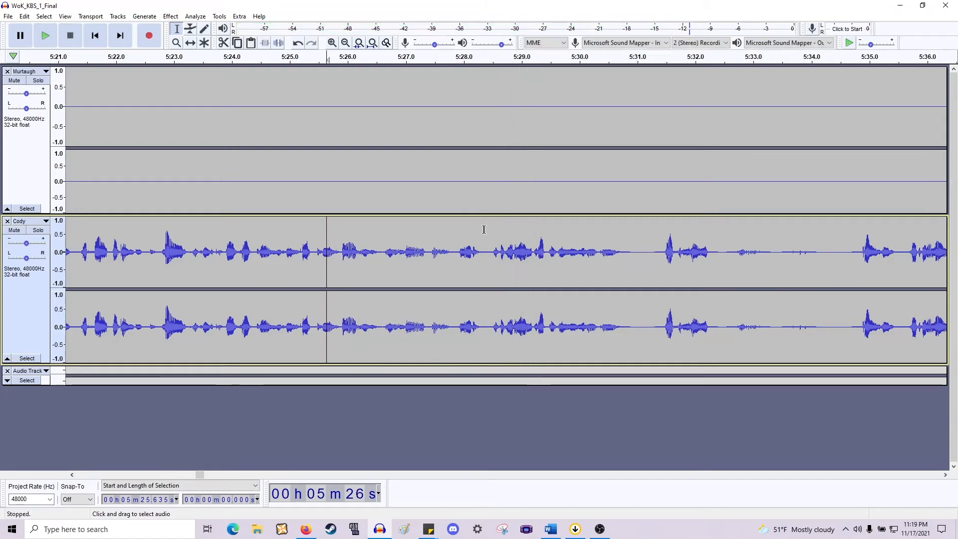
Audition from 5:27.366, delete 1.111 s starting at 5:27.392 from both voice tracks, and play back from the cut.
{"action": "left_click", "coordinate": [427, 255]}
{"action": "key", "text": "space"}
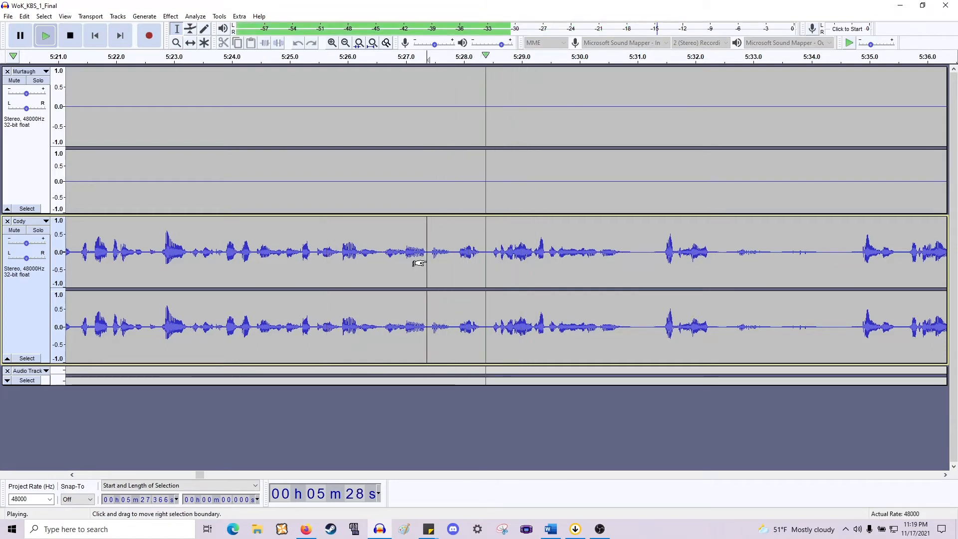
{"action": "key", "text": "space"}
{"action": "left_click_drag", "start_coordinate": [428, 259], "coordinate": [492, 96]}
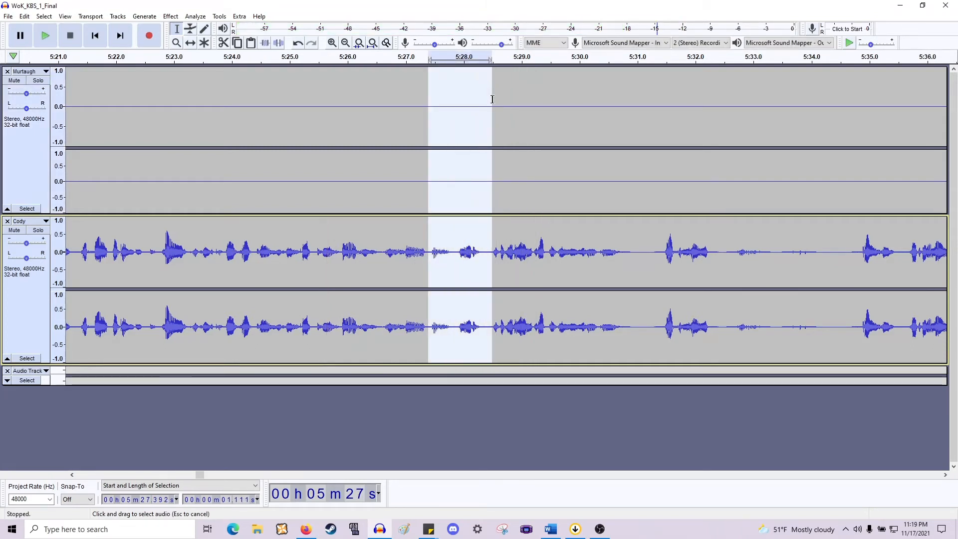
{"action": "key", "text": "Delete"}
{"action": "key", "text": "space"}
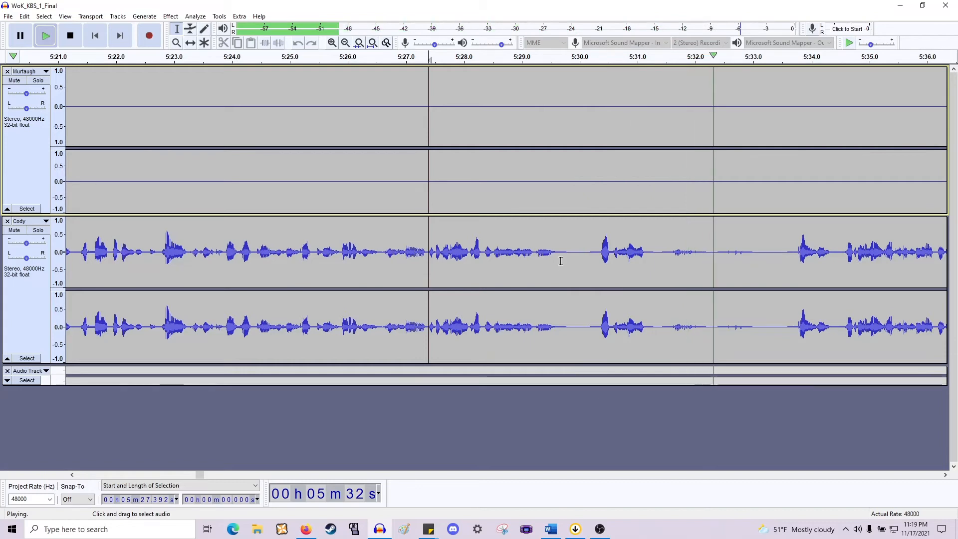
Delete the 0.663 s pause starting at 5:29.673 from both voice tracks and play back from the cut.
{"action": "left_click_drag", "start_coordinate": [560, 259], "coordinate": [599, 141]}
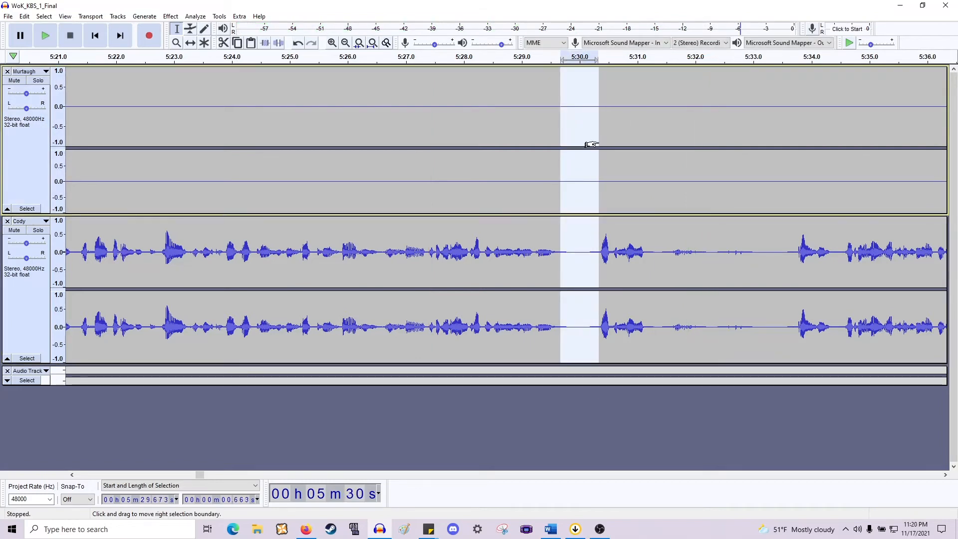
{"action": "key", "text": "Delete"}
{"action": "key", "text": "space"}
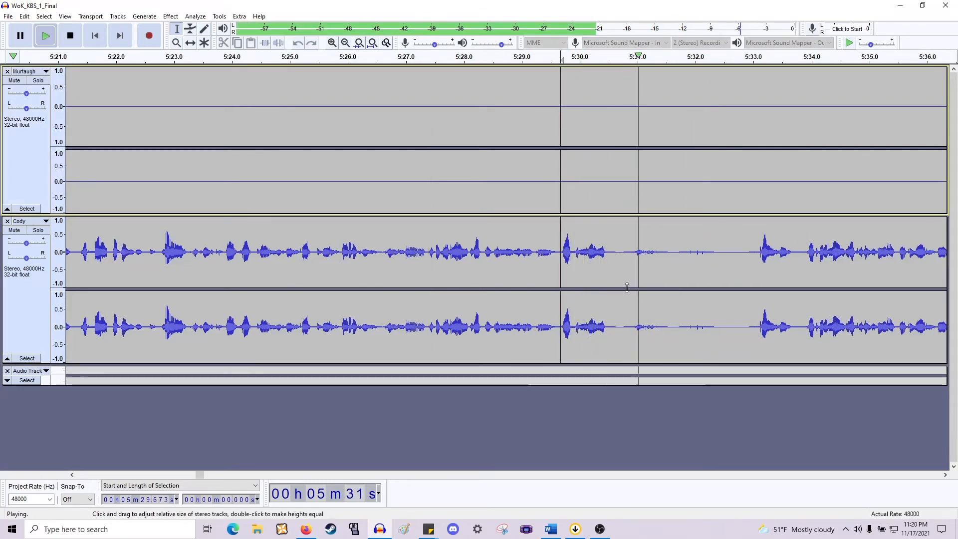
Audition from 5:32.910, delete about 2.6 s starting at 5:30.517 from both voice tracks, and play back from the cut.
{"action": "key", "text": "space"}
{"action": "left_click", "coordinate": [749, 252]}
{"action": "key", "text": "space"}
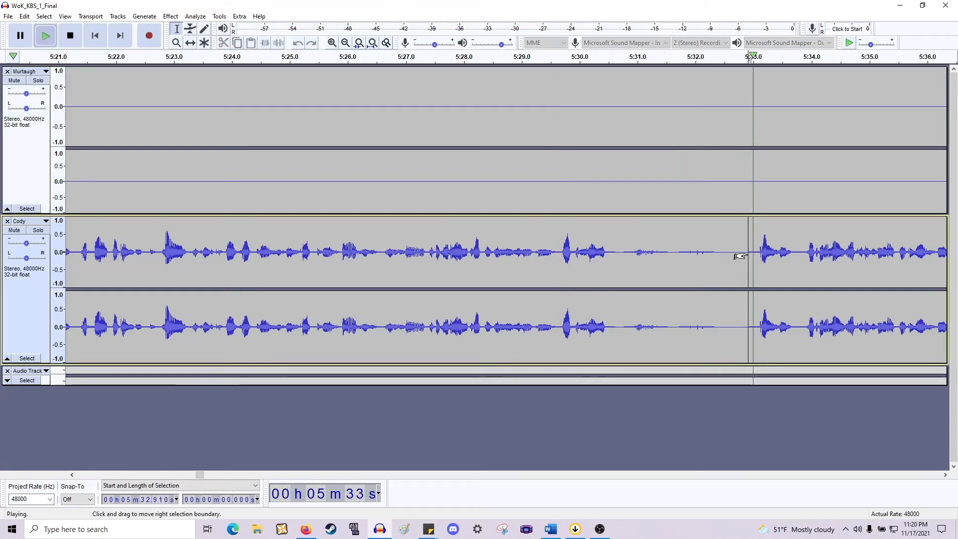
{"action": "key", "text": "space"}
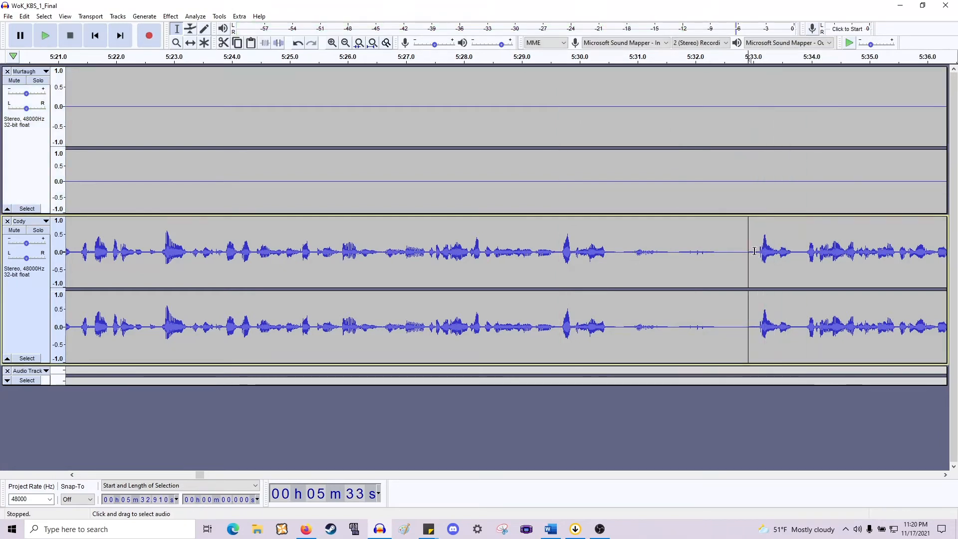
{"action": "left_click_drag", "start_coordinate": [759, 254], "coordinate": [610, 151]}
{"action": "left_click", "coordinate": [609, 153]}
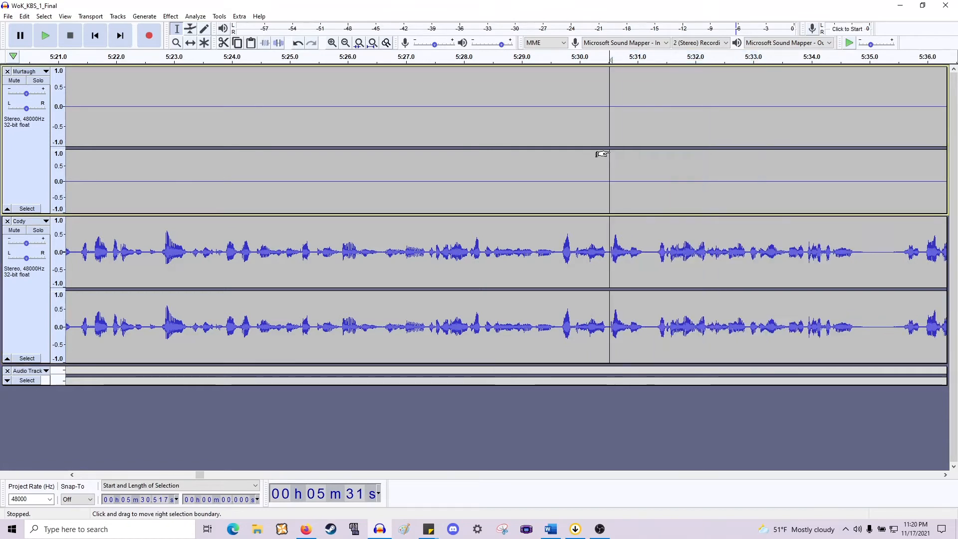
{"action": "key", "text": "space"}
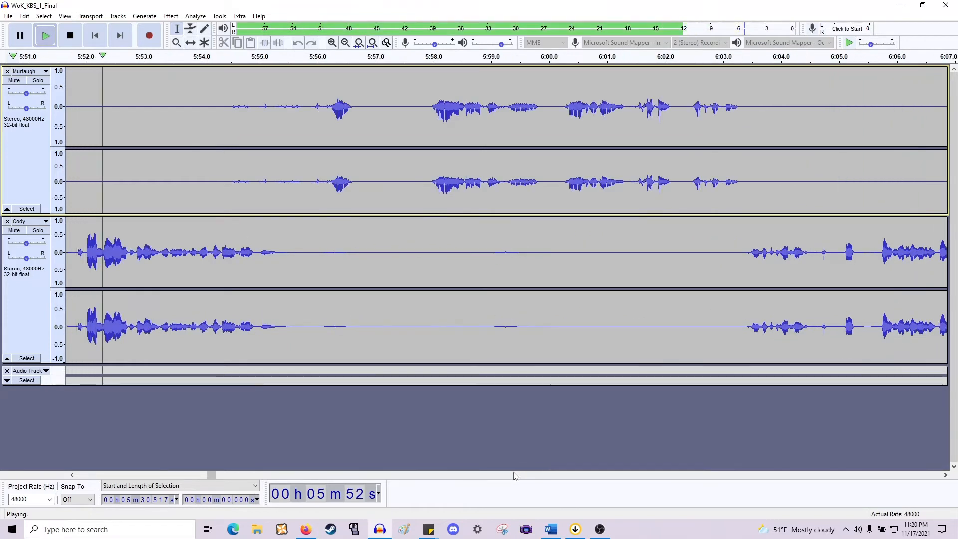
{"action": "key", "text": "space"}
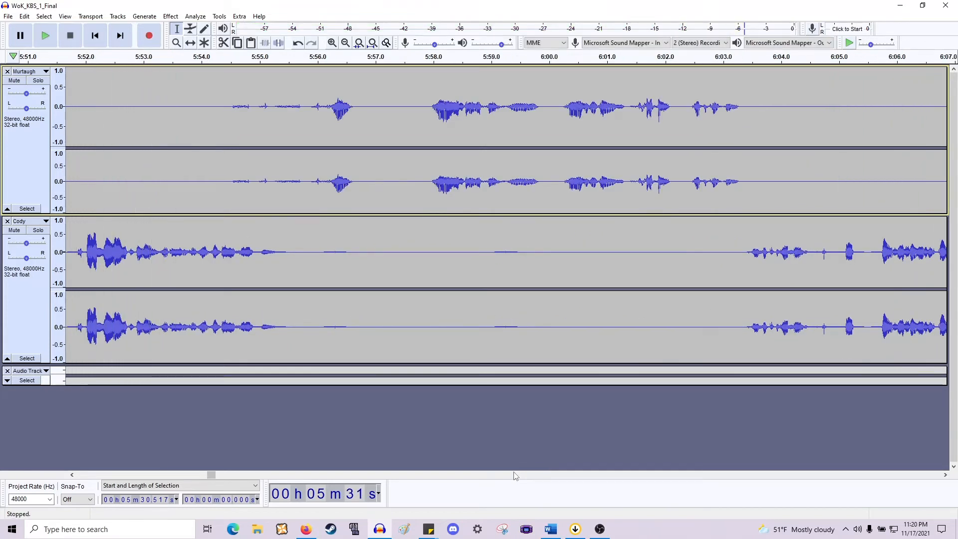
{"action": "key", "text": "shift"}
{"action": "scroll", "coordinate": [526, 472], "scroll_direction": "left", "scroll_amount": 10}
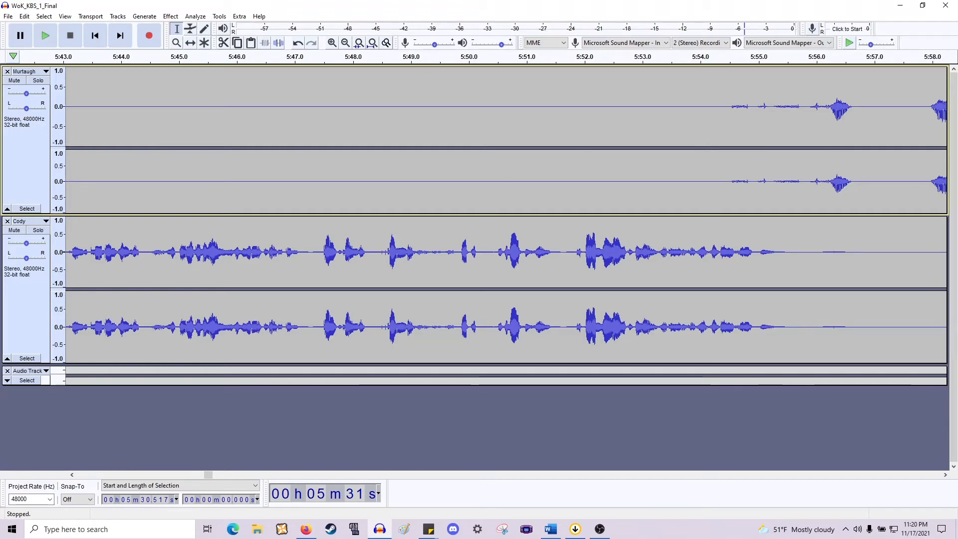
{"action": "key", "text": "alt+Tab"}
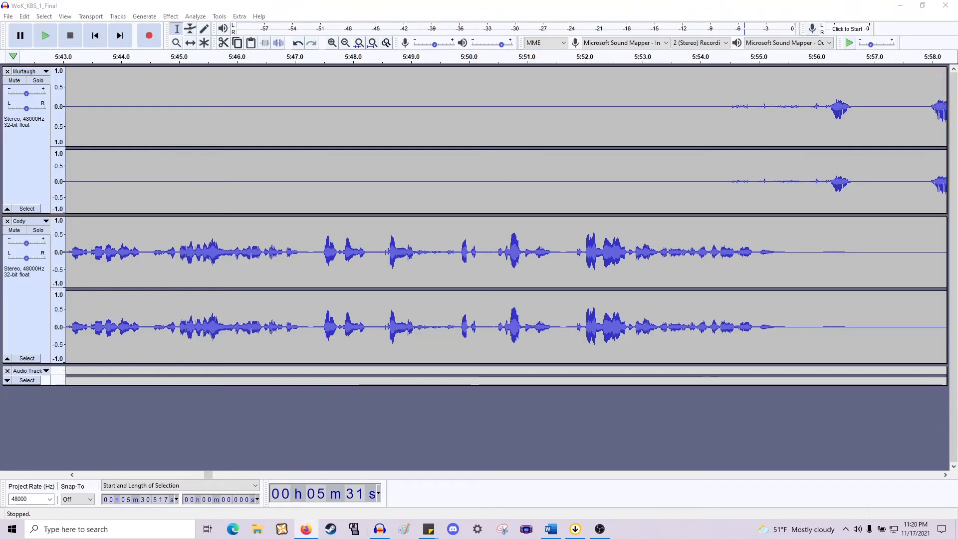
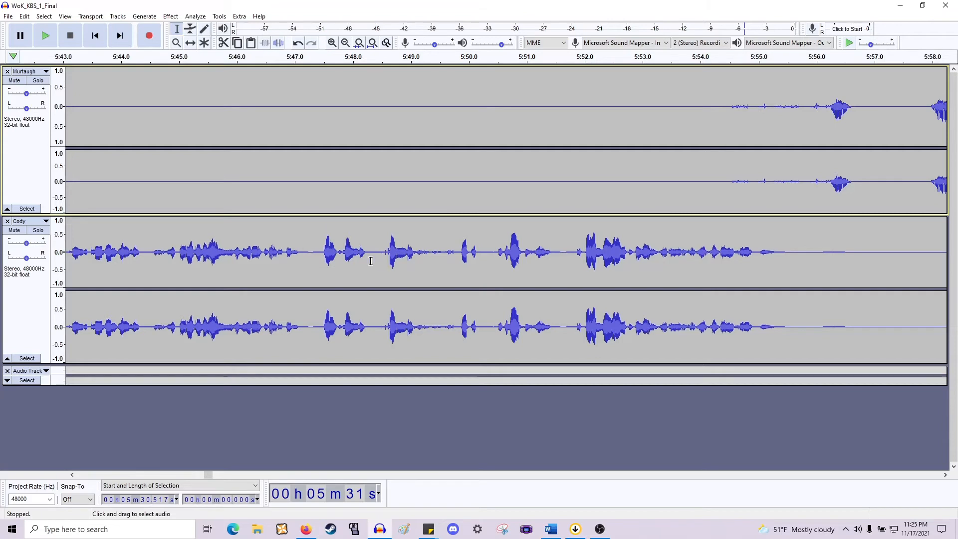
Delete the 0.672 s pause starting at 5:34.805 from both voice tracks and audition the cut from 5:32.807.
{"action": "left_click", "coordinate": [164, 253]}
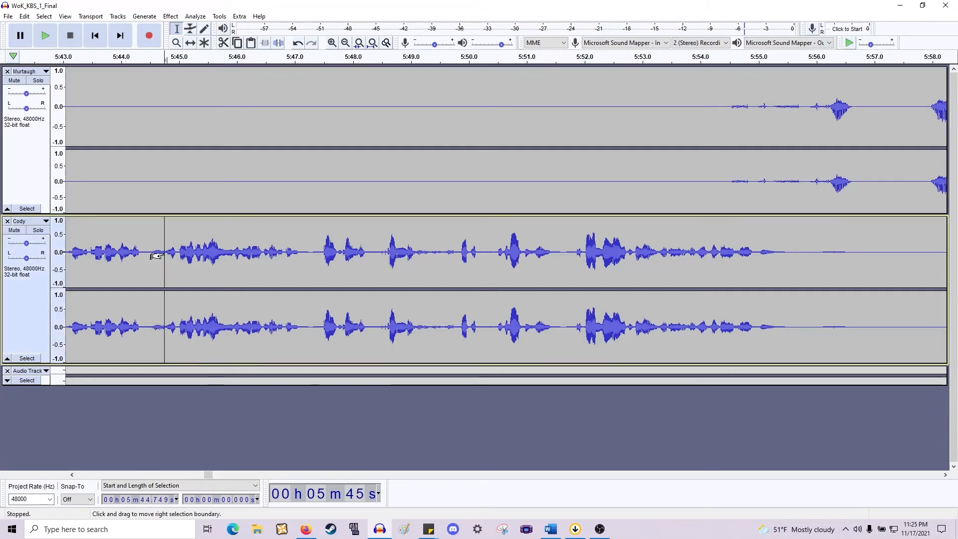
{"action": "scroll", "coordinate": [241, 285], "scroll_direction": "left", "scroll_amount": 10}
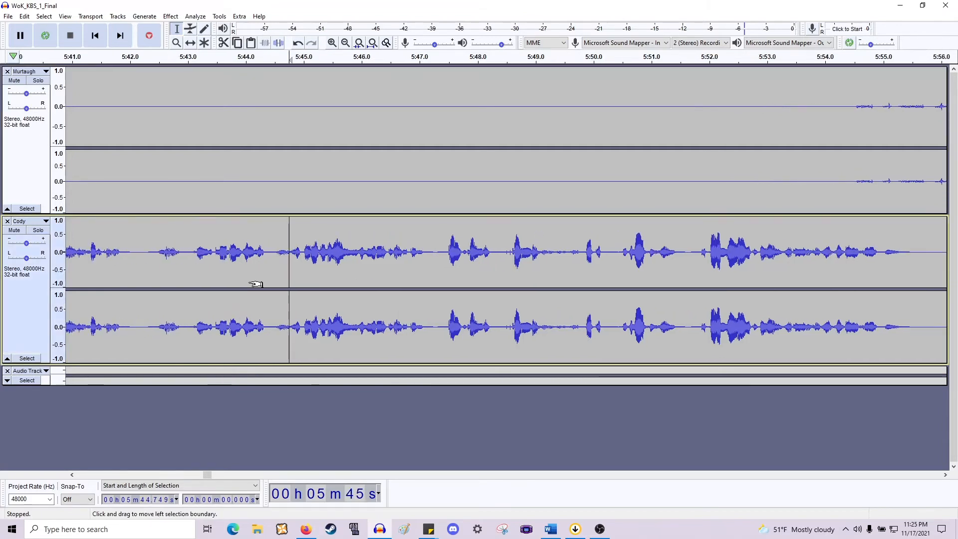
{"action": "scroll", "coordinate": [258, 284], "scroll_direction": "down", "scroll_amount": 1, "text": "ctrl"}
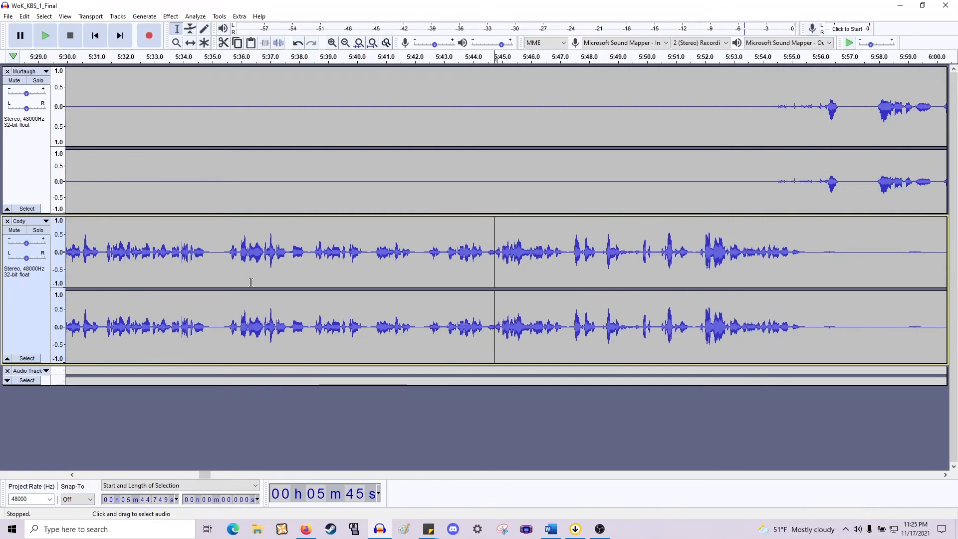
{"action": "scroll", "coordinate": [258, 284], "scroll_direction": "left", "scroll_amount": 10}
{"action": "scroll", "coordinate": [259, 282], "scroll_direction": "right", "scroll_amount": 5}
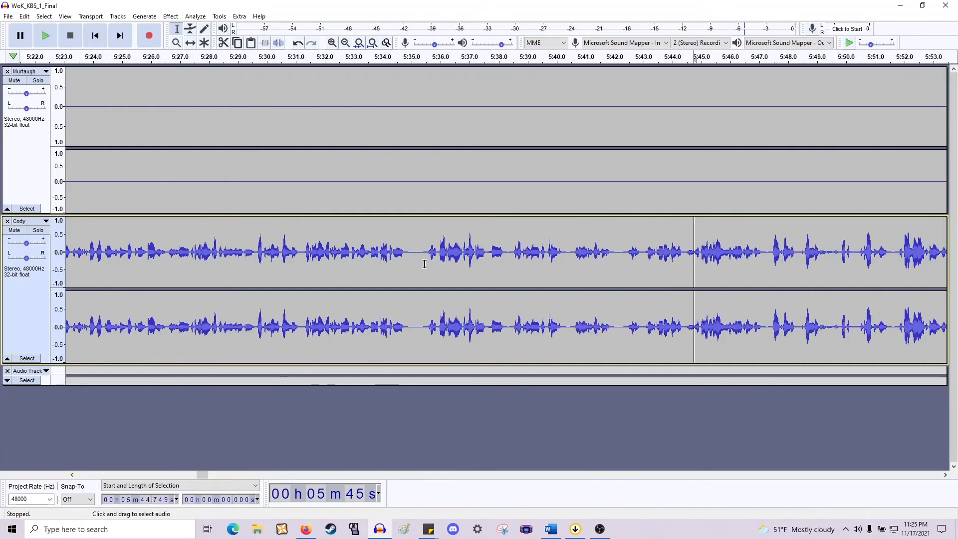
{"action": "left_click_drag", "start_coordinate": [425, 263], "coordinate": [405, 198]}
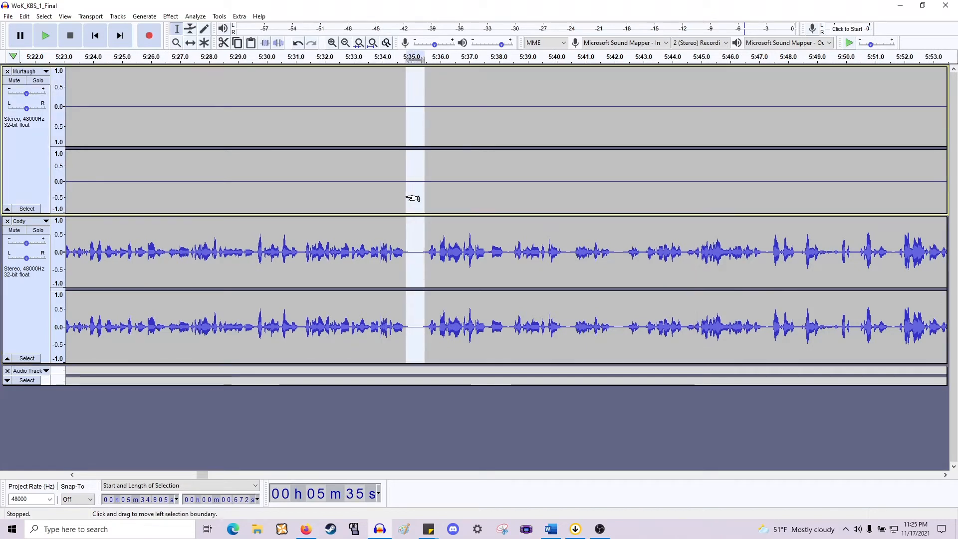
{"action": "key", "text": "Delete"}
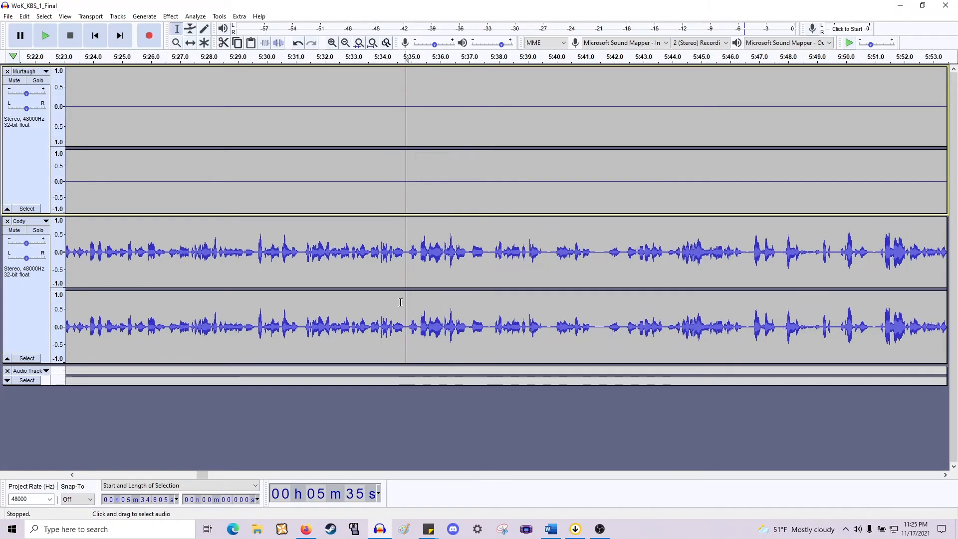
{"action": "left_click", "coordinate": [348, 258]}
{"action": "key", "text": "space"}
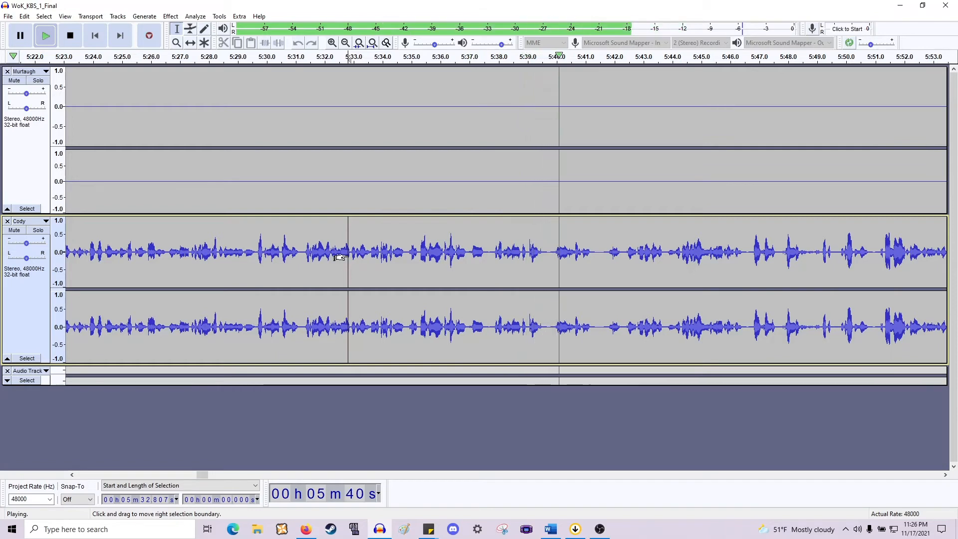
{"action": "scroll", "coordinate": [347, 258], "scroll_direction": "right", "scroll_amount": 6}
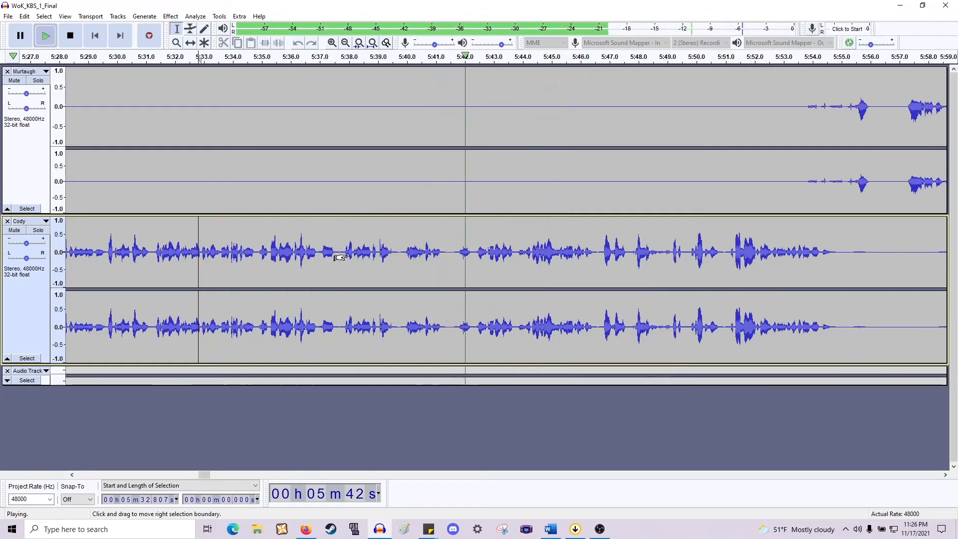
{"action": "scroll", "coordinate": [339, 258], "scroll_direction": "right", "scroll_amount": 3}
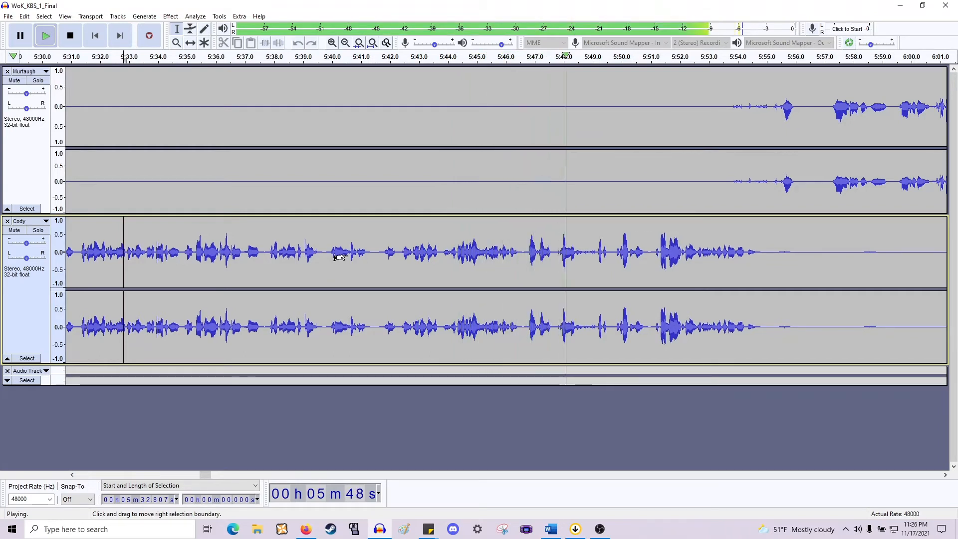
{"action": "key", "text": "space"}
Delete the pause of about 0.3 s starting at 5:47.586 from both voice tracks and play back from the cut.
{"action": "scroll", "coordinate": [543, 290], "scroll_direction": "up", "scroll_amount": 2}
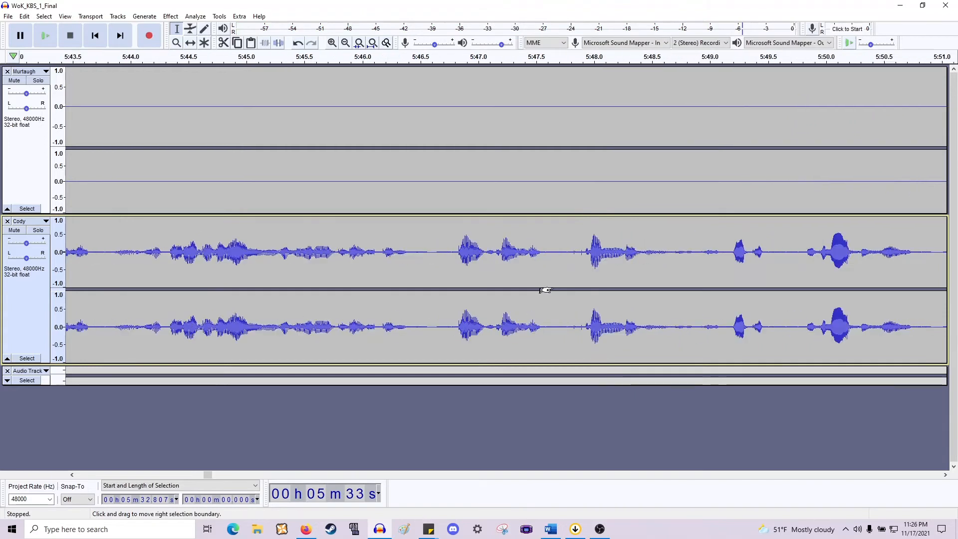
{"action": "left_click_drag", "start_coordinate": [571, 209], "coordinate": [547, 211]}
{"action": "key", "text": "Delete"}
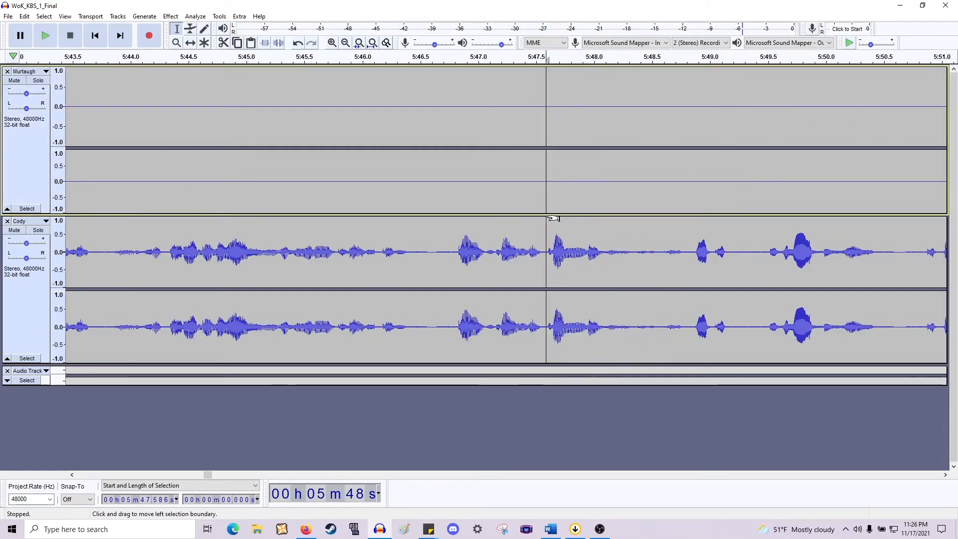
{"action": "key", "text": "space"}
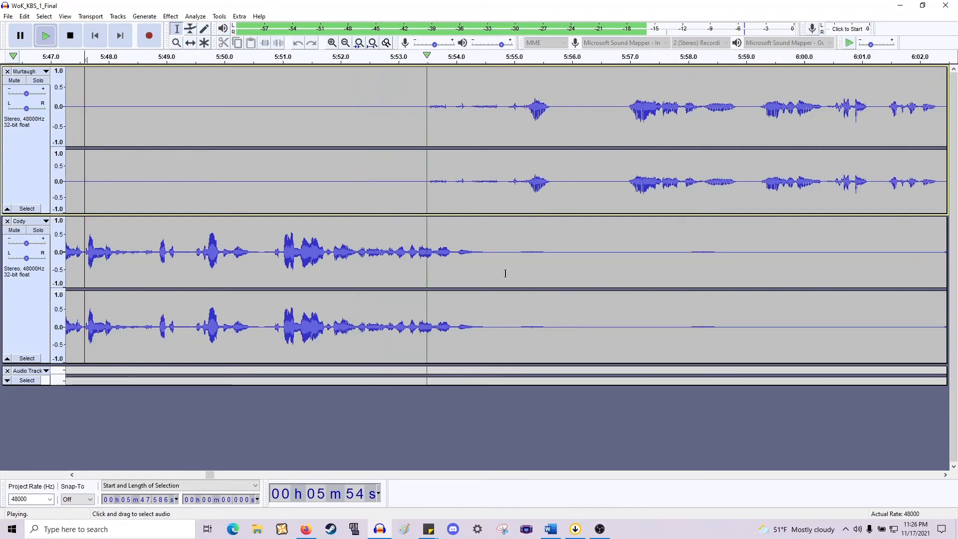
{"action": "key", "text": "space"}
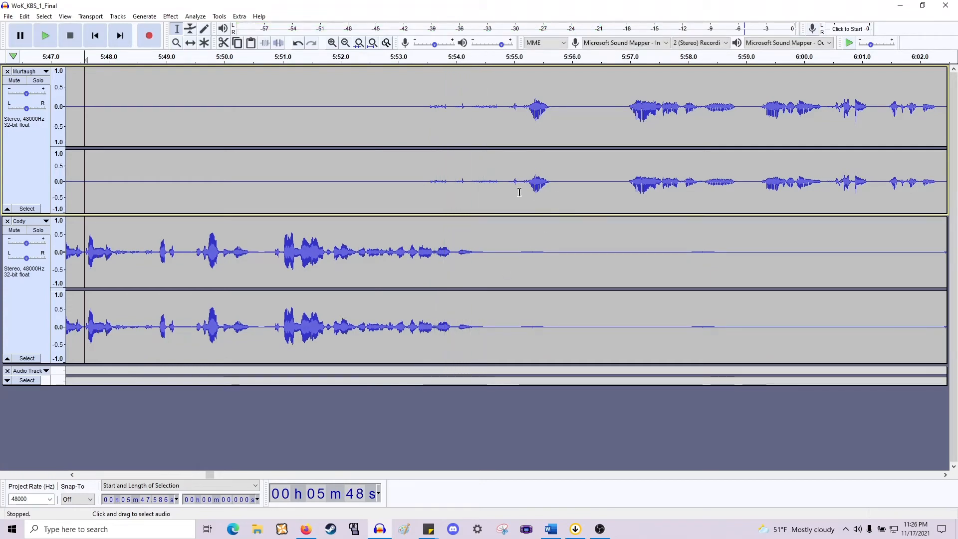
Silence 2.178 s from 5:52.726 in the first voice track and 4.451 s from 5:55.025 in the second.
{"action": "left_click_drag", "start_coordinate": [509, 192], "coordinate": [383, 193]}
{"action": "key", "text": "space"}
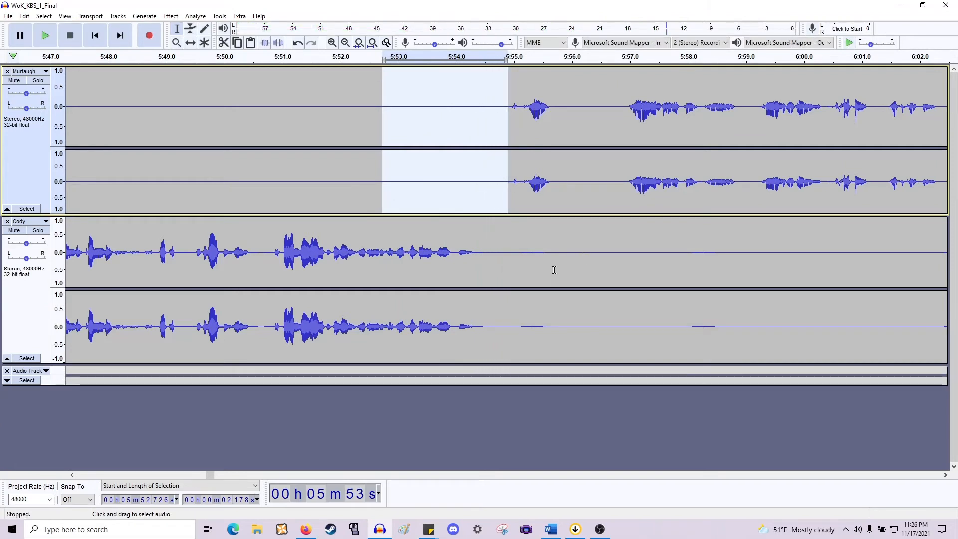
{"action": "left_click_drag", "start_coordinate": [516, 268], "coordinate": [774, 265]}
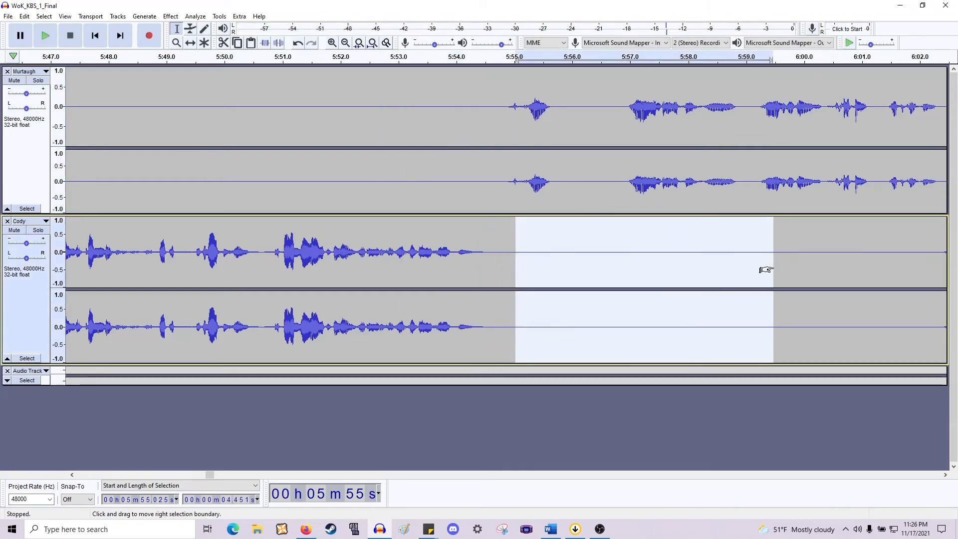
Delete about 0.4 s at 5:54.500 and about 1.2 s at 5:55.266 from both voice tracks, and audition from 5:50.815.
{"action": "left_click_drag", "start_coordinate": [485, 209], "coordinate": [508, 278]}
{"action": "key", "text": "Delete"}
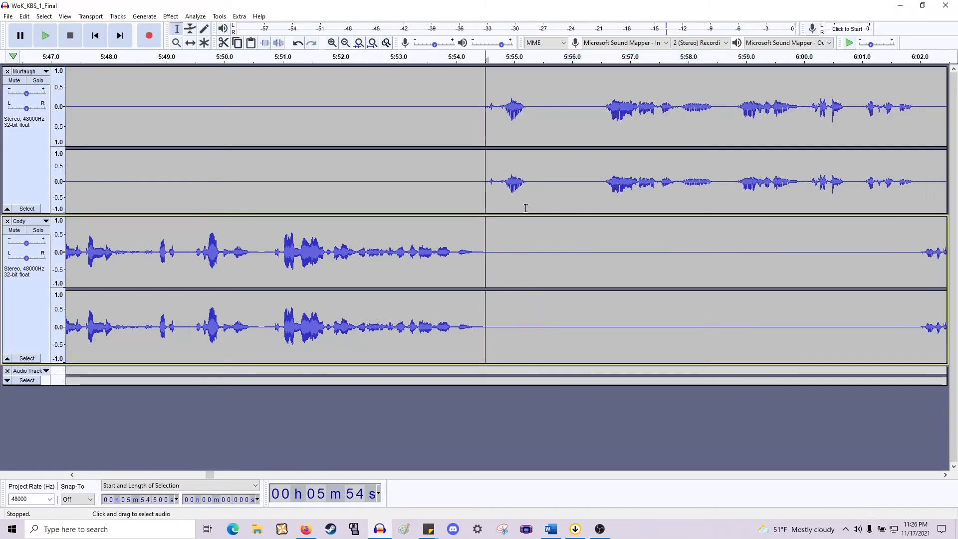
{"action": "left_click_drag", "start_coordinate": [530, 190], "coordinate": [602, 298]}
{"action": "key", "text": "Delete"}
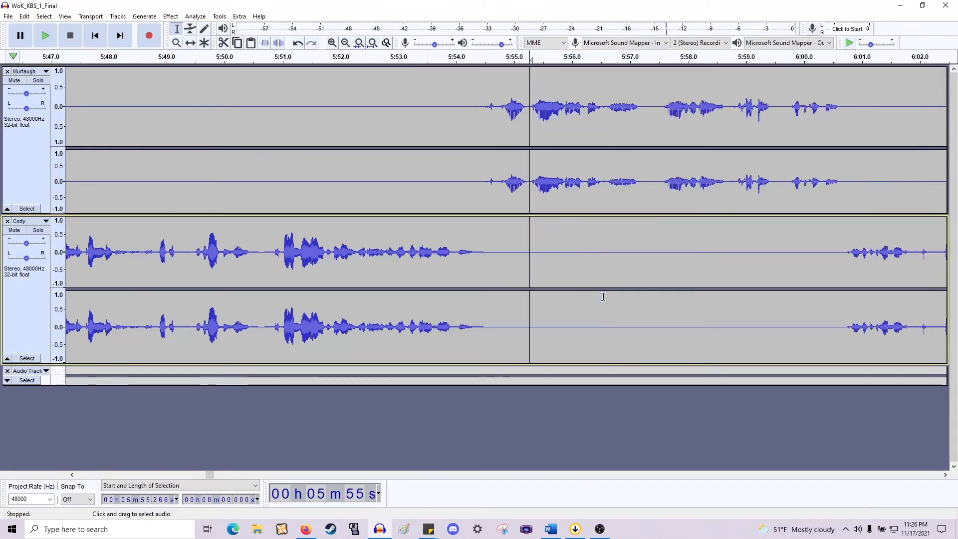
{"action": "left_click", "coordinate": [272, 242]}
{"action": "key", "text": "space"}
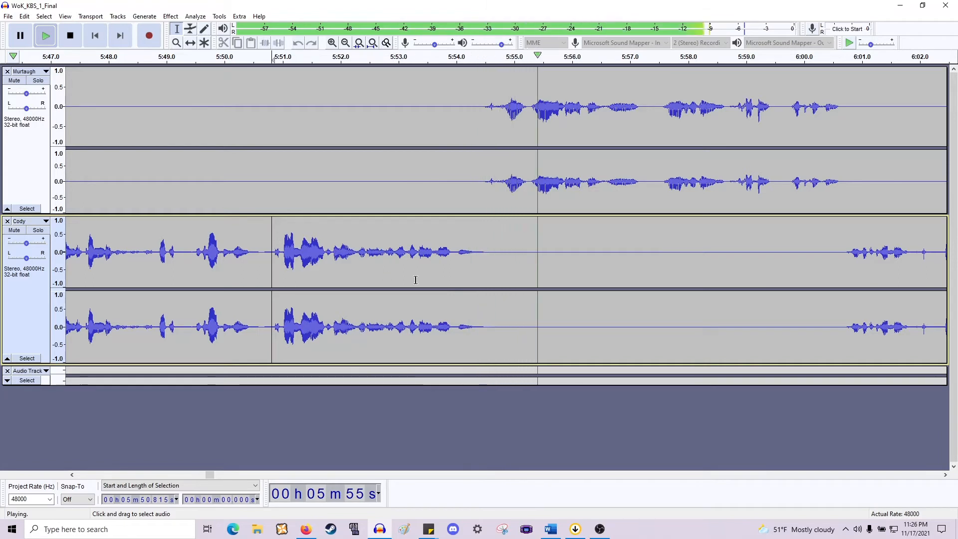
{"action": "key", "text": "space"}
Delete about 0.8 s starting at 5:53.966 from both voice tracks and play back from the cut.
{"action": "left_click_drag", "start_coordinate": [502, 224], "coordinate": [455, 284]}
{"action": "key", "text": "Delete"}
{"action": "key", "text": "space"}
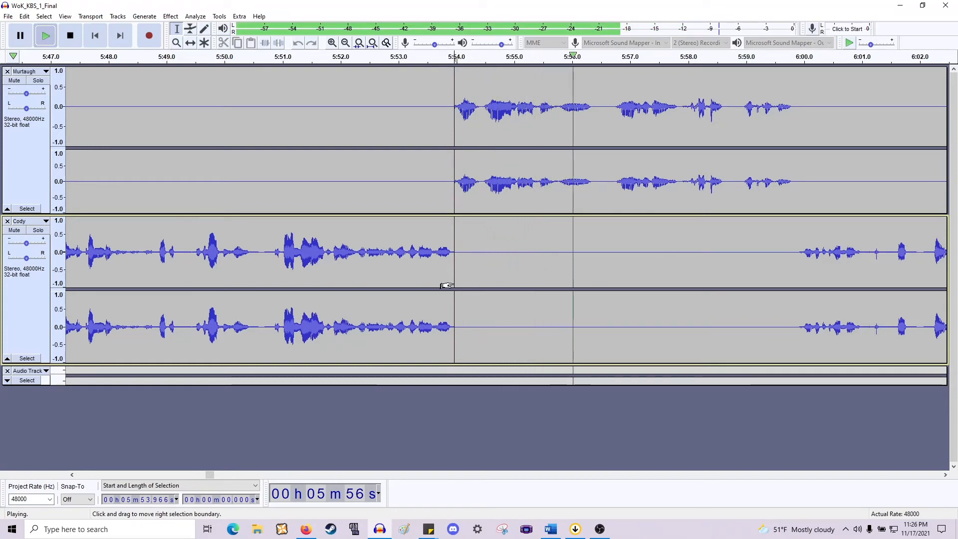
{"action": "left_click", "coordinate": [447, 285]}
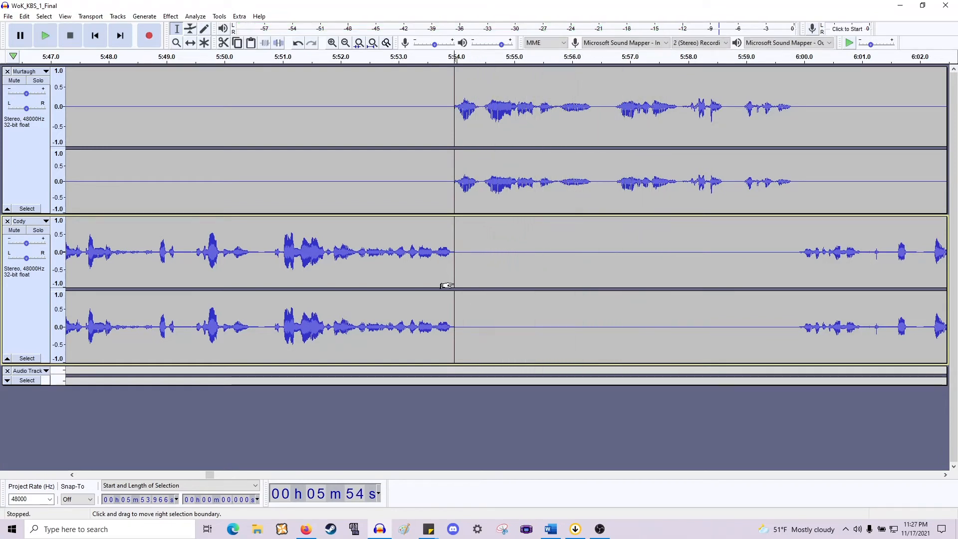
Delete about 1 s starting at 5:55.757 from both voice tracks.
{"action": "left_click", "coordinate": [558, 186]}
{"action": "left_click_drag", "start_coordinate": [550, 187], "coordinate": [607, 297]}
{"action": "key", "text": "Delete"}
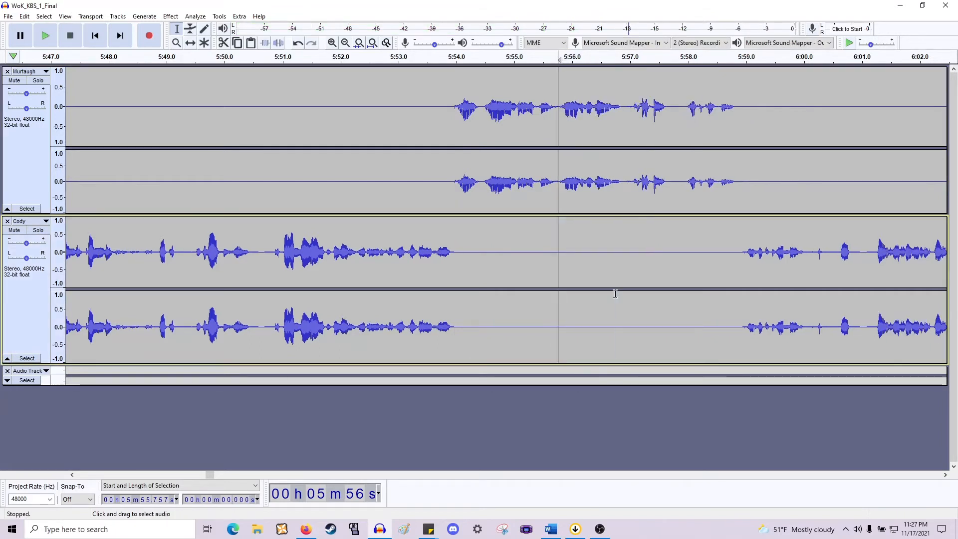
{"action": "key", "text": "alt+Tab"}
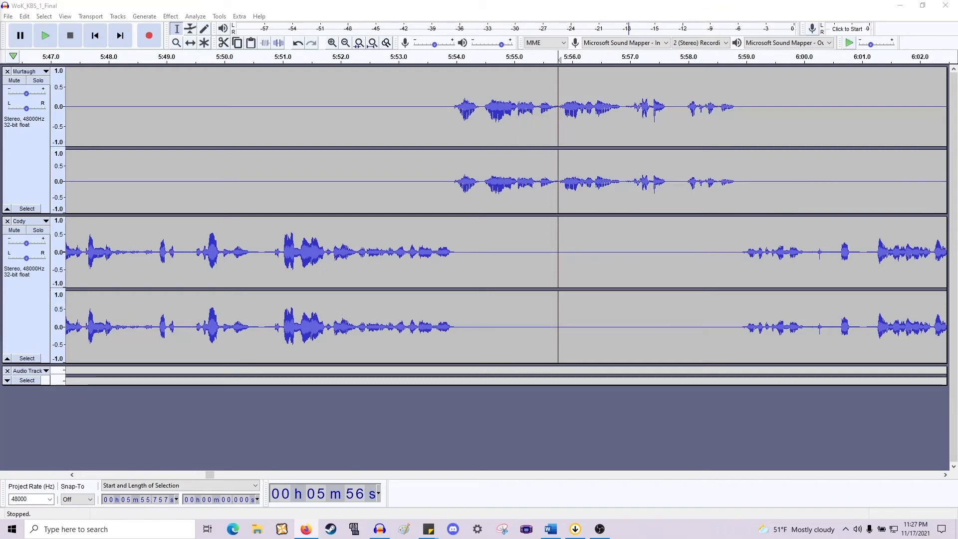
{"action": "left_click", "coordinate": [543, 423]}
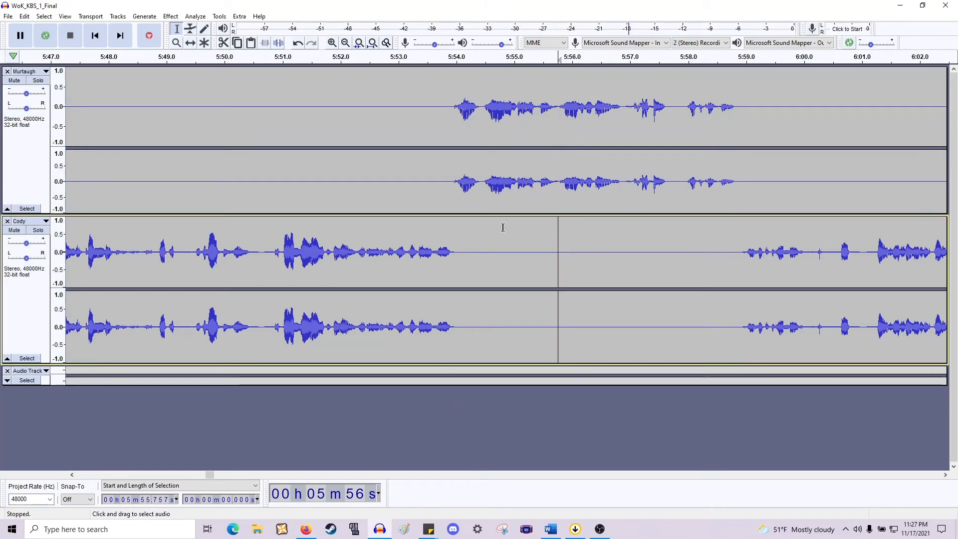
Audition the second voice's passage from 5:58.921 and return to the section around the recent cuts.
{"action": "scroll", "coordinate": [503, 227], "scroll_direction": "right", "scroll_amount": 5}
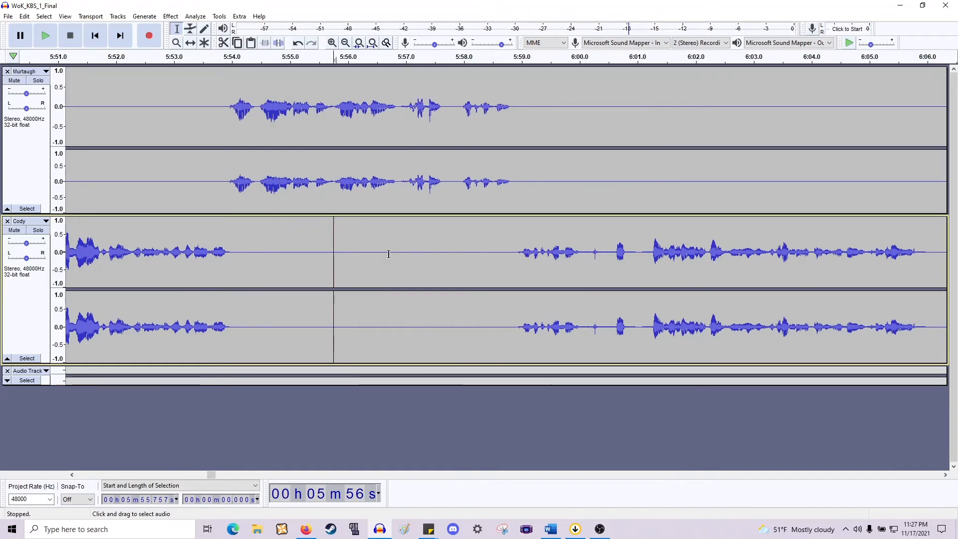
{"action": "left_click", "coordinate": [517, 246]}
{"action": "key", "text": "space"}
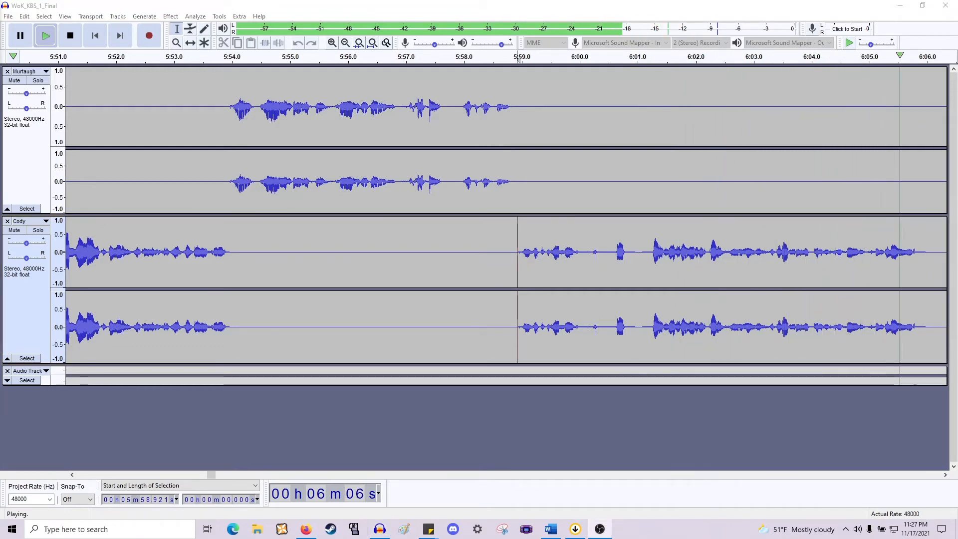
{"action": "left_click", "coordinate": [628, 339]}
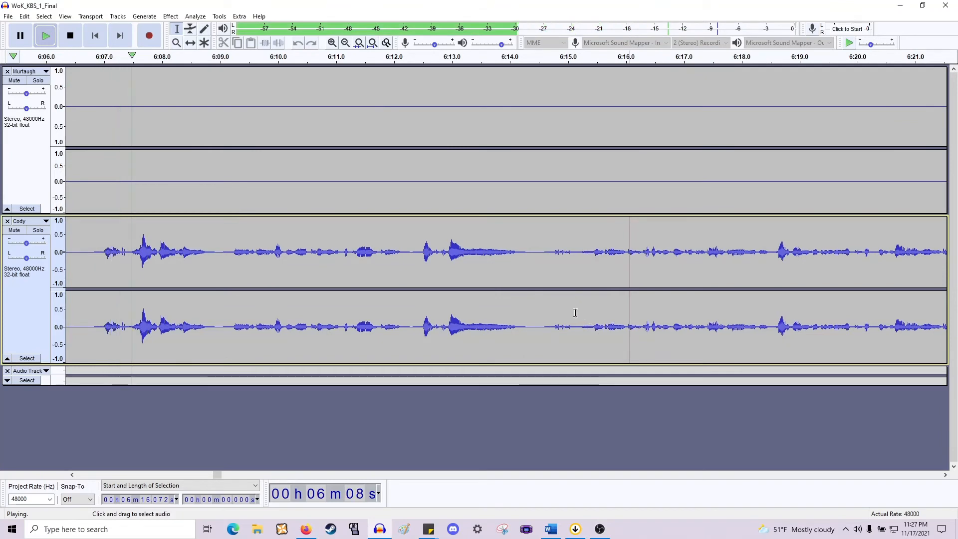
{"action": "key", "text": "space"}
{"action": "scroll", "coordinate": [585, 305], "scroll_direction": "left", "scroll_amount": 20}
{"action": "scroll", "coordinate": [585, 284], "scroll_direction": "down", "scroll_amount": 1}
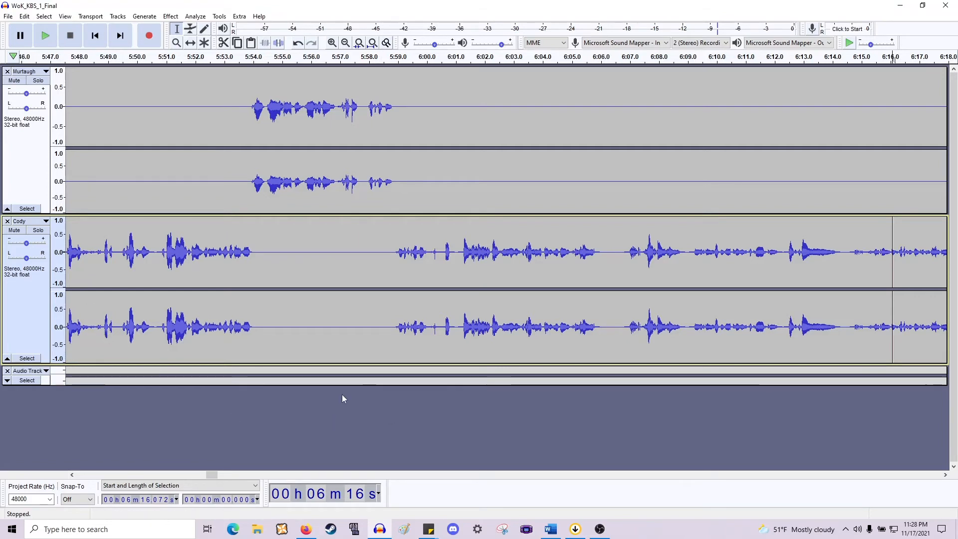
Audition the exchange between both voices from 5:57.707, 5:50.389 and 5:54.056.
{"action": "left_click", "coordinate": [360, 258]}
{"action": "key", "text": "space"}
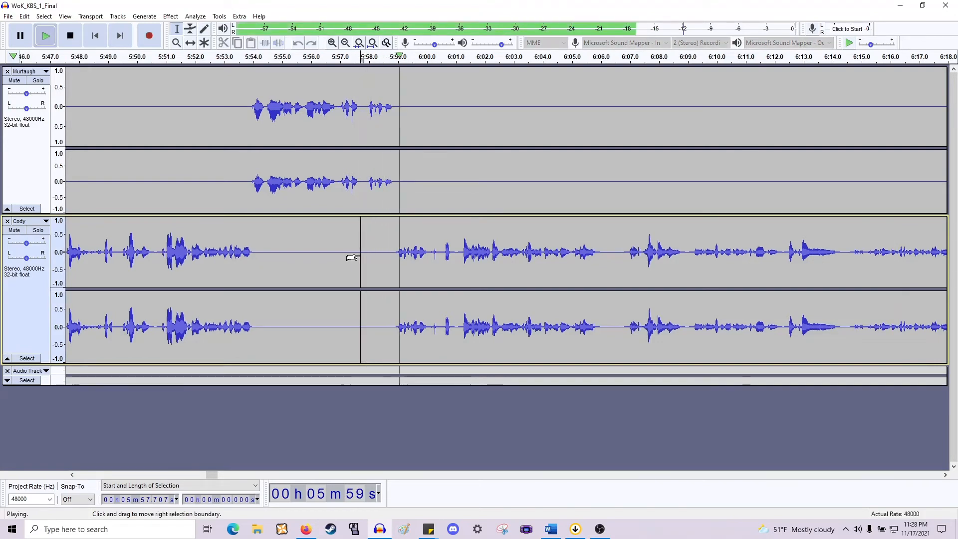
{"action": "key", "text": "space"}
{"action": "scroll", "coordinate": [327, 259], "scroll_direction": "left", "scroll_amount": 4}
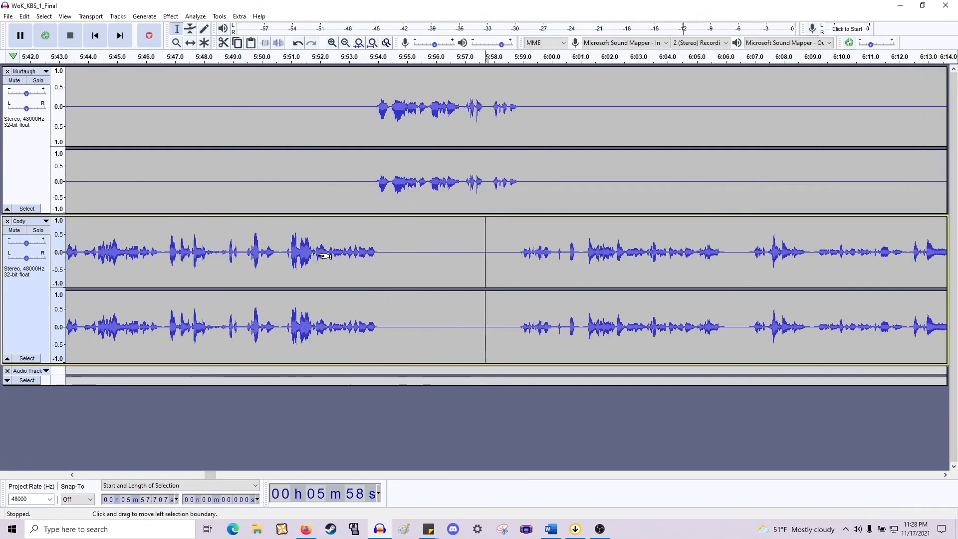
{"action": "left_click", "coordinate": [258, 263]}
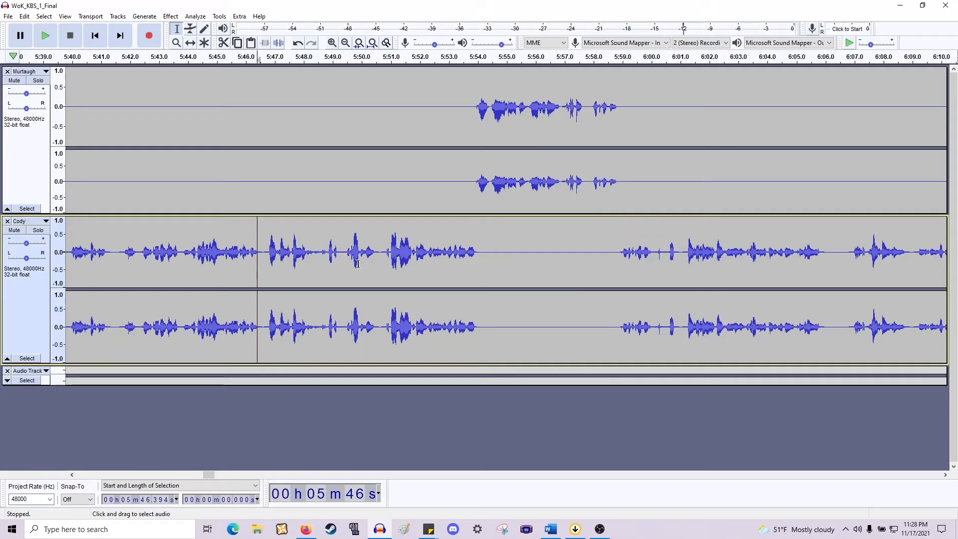
{"action": "key", "text": "space"}
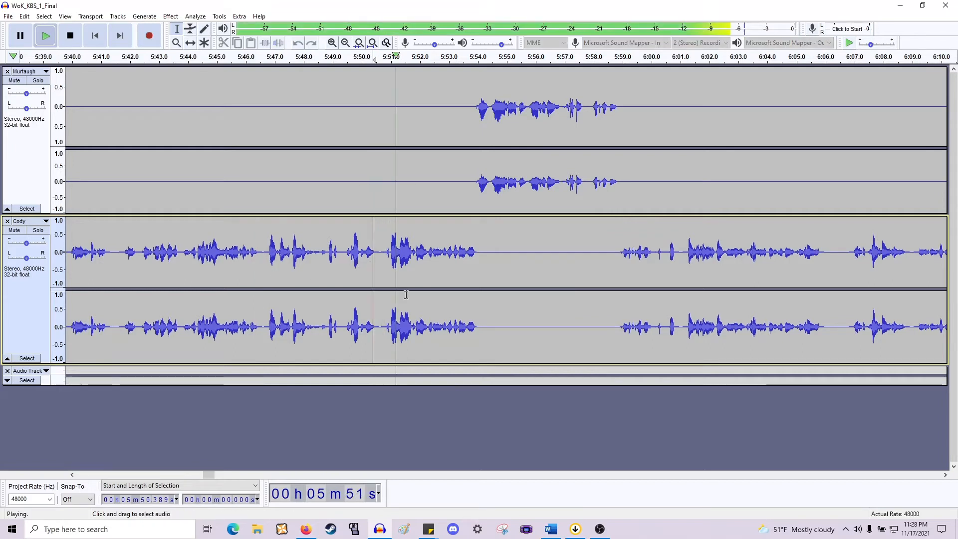
{"action": "key", "text": "space"}
{"action": "scroll", "coordinate": [419, 249], "scroll_direction": "right", "scroll_amount": 2}
{"action": "left_click", "coordinate": [379, 249]}
{"action": "key", "text": "space"}
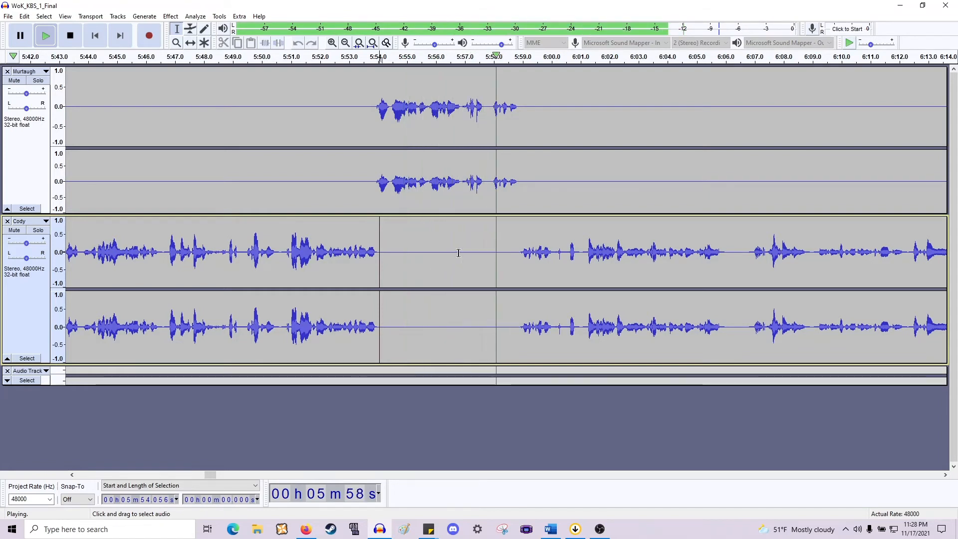
{"action": "key", "text": "space"}
Move the first voice's roughly 0.8 s phrase at 5:56.915 to 5:58.008, after the rest of that voice's line.
{"action": "scroll", "coordinate": [482, 211], "scroll_direction": "up", "scroll_amount": 1}
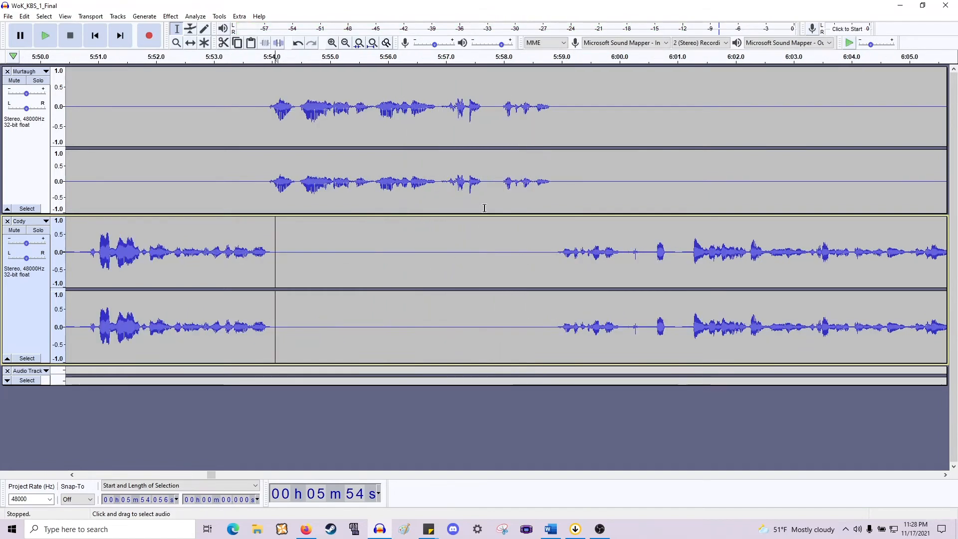
{"action": "left_click_drag", "start_coordinate": [488, 202], "coordinate": [437, 199]}
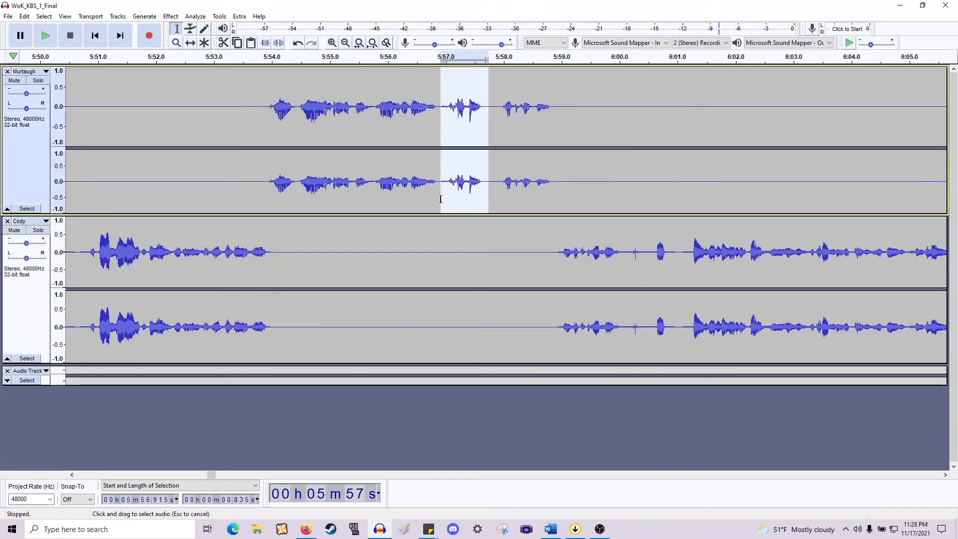
{"action": "key", "text": "Delete"}
{"action": "left_click", "coordinate": [503, 186]}
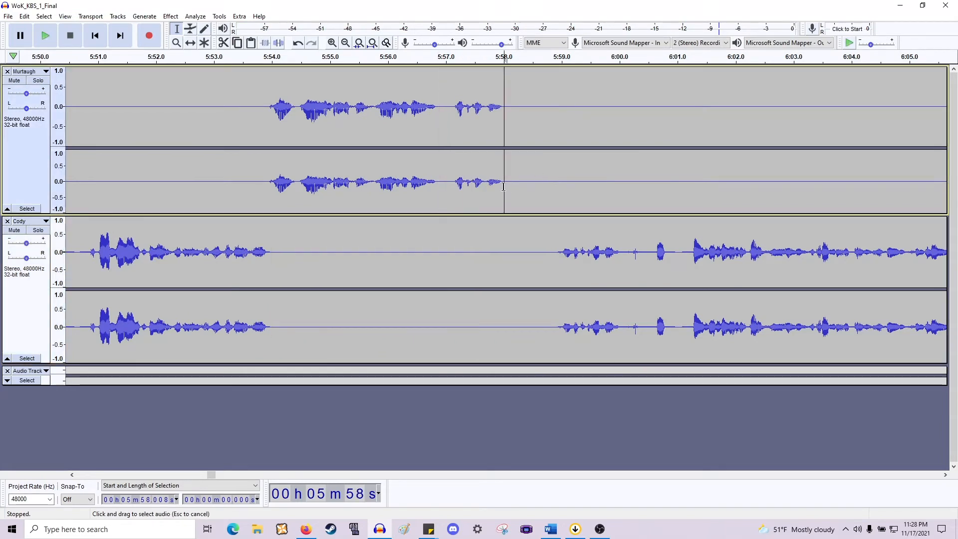
{"action": "key", "text": "ctrl+v"}
Delete about 0.3 s starting at 5:56.855 from both voice tracks and play back from the cut.
{"action": "left_click_drag", "start_coordinate": [452, 185], "coordinate": [437, 283]}
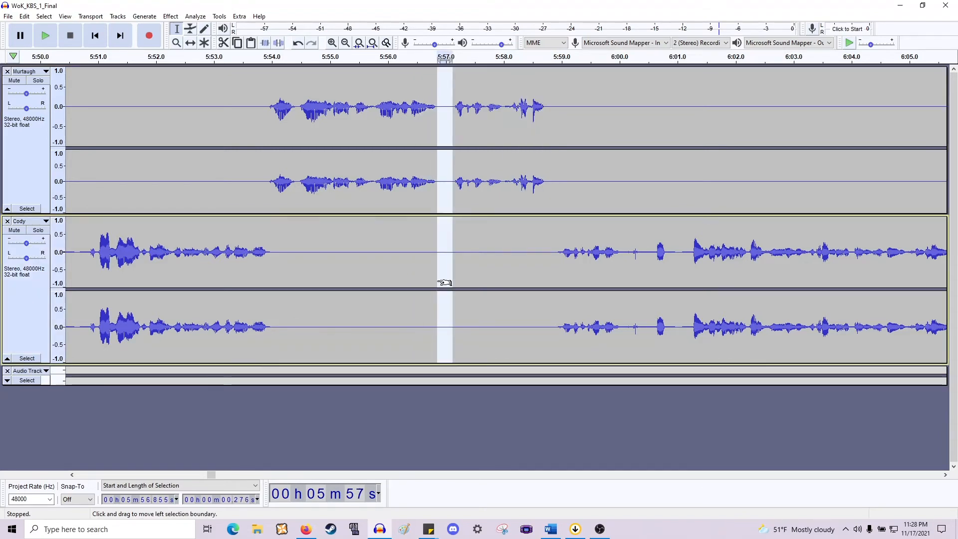
{"action": "key", "text": "Delete"}
{"action": "key", "text": "space"}
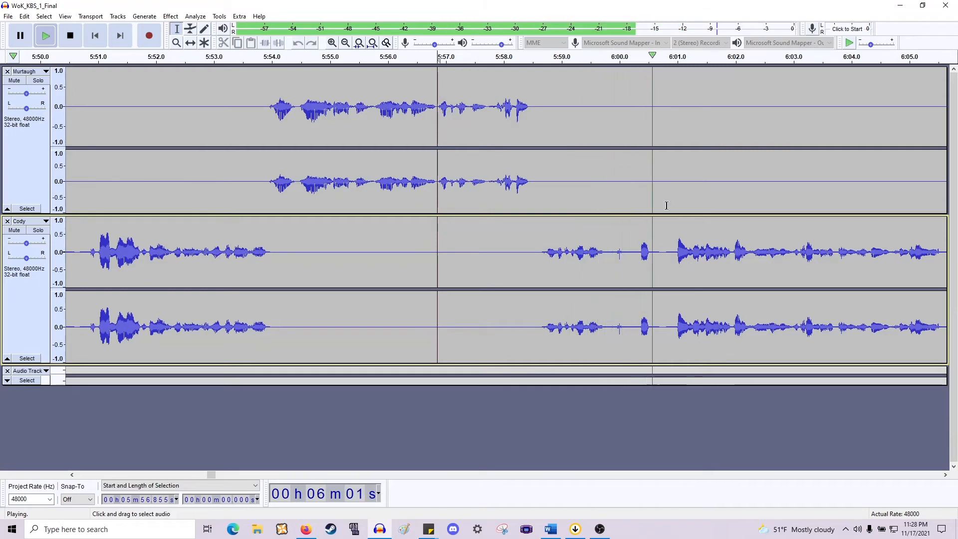
{"action": "key", "text": "space"}
Delete about 1.2 s starting at 5:59.765 from both voice tracks and play back from the cut.
{"action": "left_click_drag", "start_coordinate": [607, 265], "coordinate": [676, 154]}
{"action": "key", "text": "Delete"}
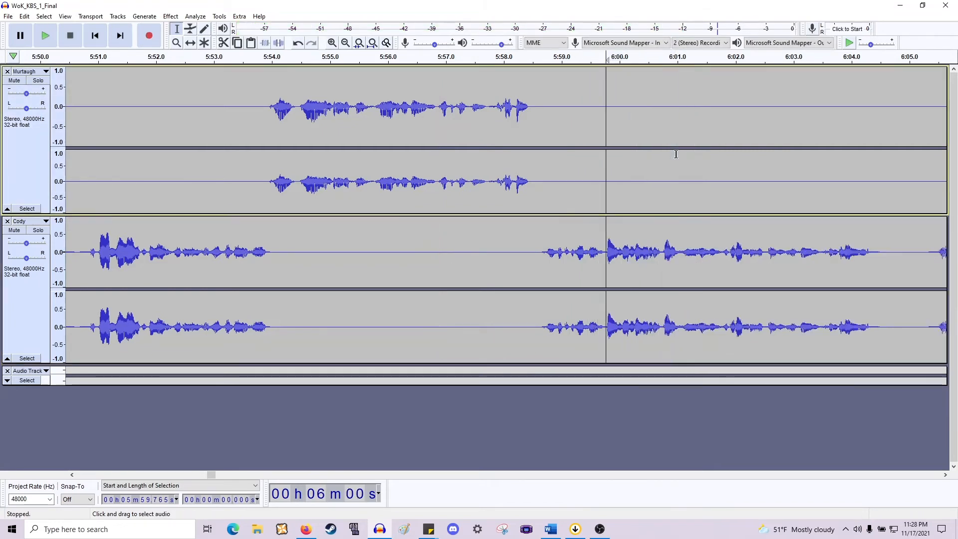
{"action": "key", "text": "space"}
{"action": "key", "text": "space"}
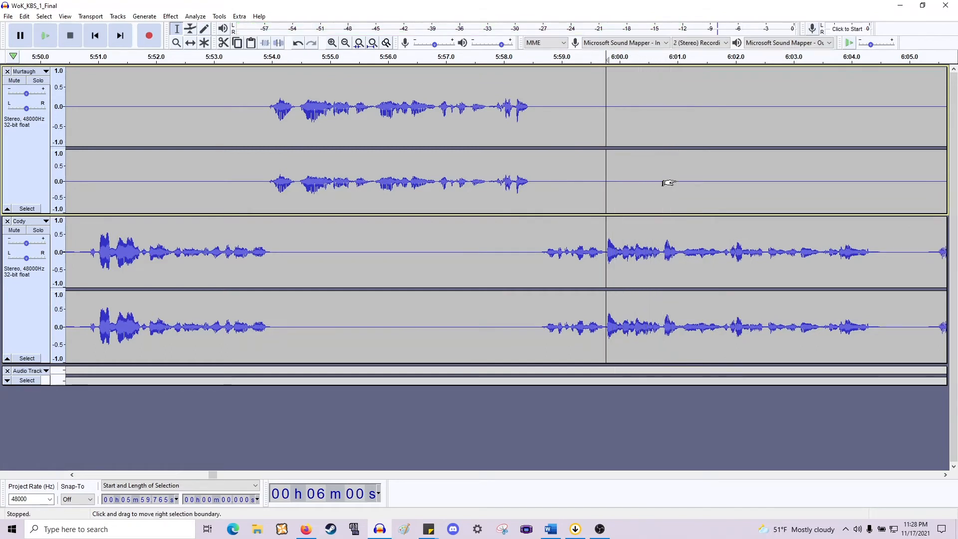
Trim about 0.2 s more from both voice tracks starting at 5:59.737.
{"action": "scroll", "coordinate": [668, 183], "scroll_direction": "up", "scroll_amount": 2}
{"action": "left_click_drag", "start_coordinate": [436, 150], "coordinate": [384, 117]}
{"action": "key", "text": "Delete"}
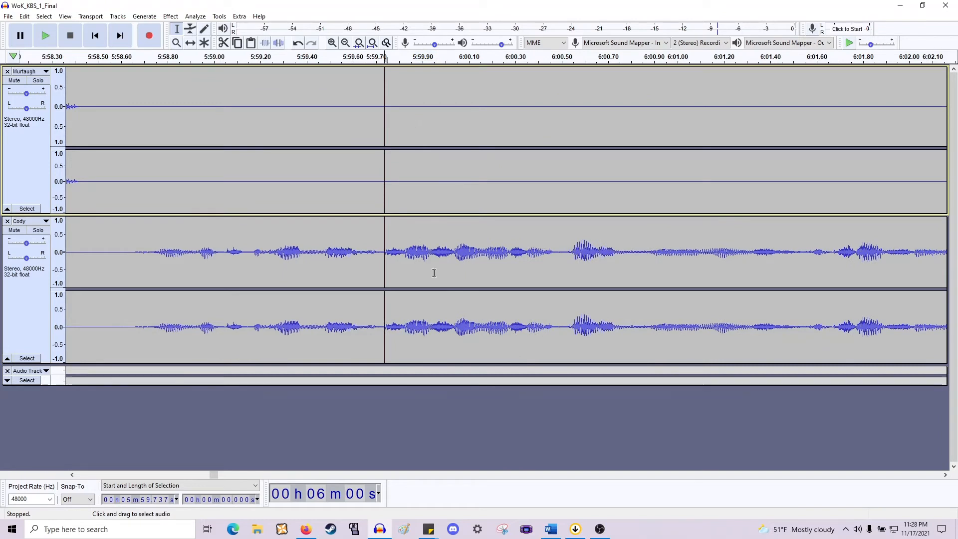
Apply a Fade In to about 0.04 s of the second voice at 5:59.730 and audition from 5:58.719.
{"action": "left_click", "coordinate": [393, 268]}
{"action": "left_click_drag", "start_coordinate": [384, 265], "coordinate": [392, 263]}
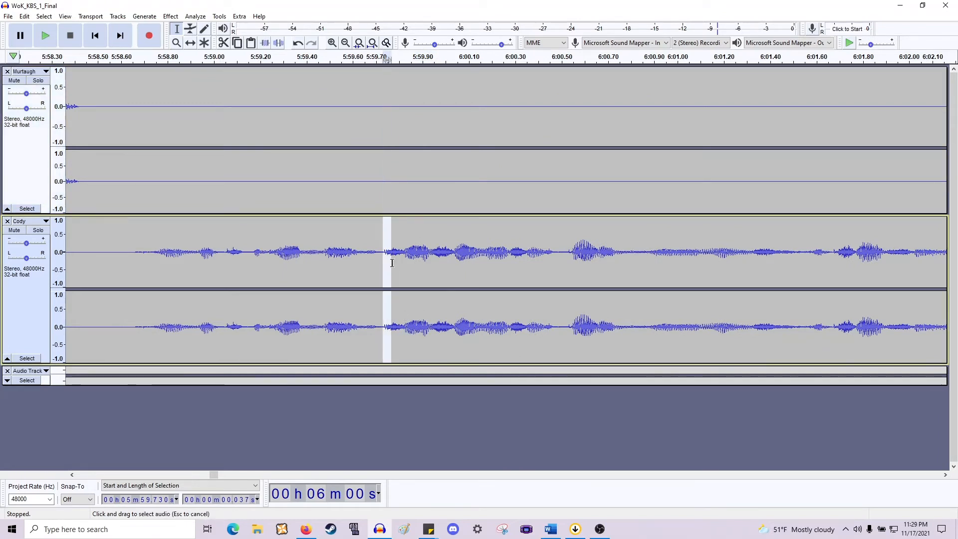
{"action": "left_click", "coordinate": [172, 16]}
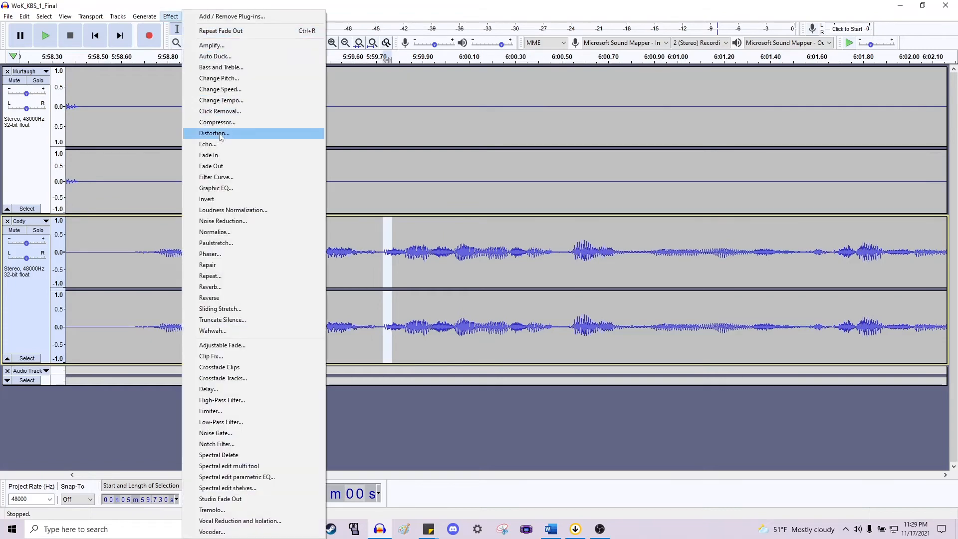
{"action": "left_click", "coordinate": [217, 156]}
{"action": "left_click", "coordinate": [148, 284]}
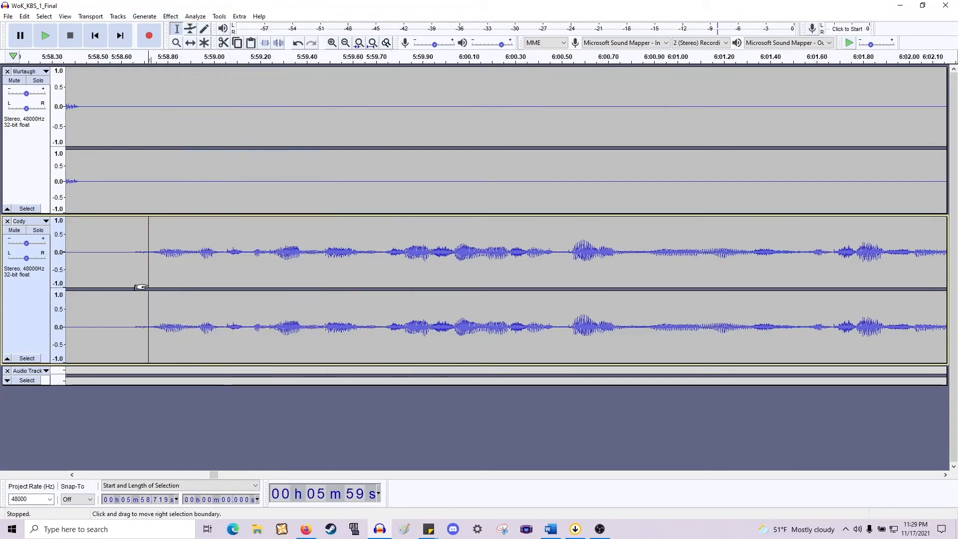
{"action": "key", "text": "space"}
{"action": "scroll", "coordinate": [291, 279], "scroll_direction": "down", "scroll_amount": 1}
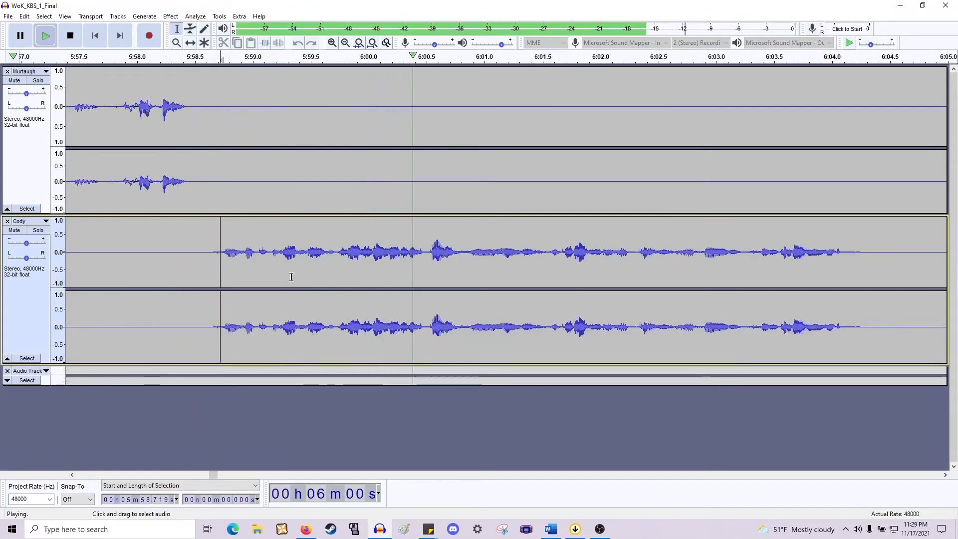
{"action": "scroll", "coordinate": [291, 279], "scroll_direction": "right", "scroll_amount": 6}
{"action": "scroll", "coordinate": [284, 280], "scroll_direction": "right", "scroll_amount": 8}
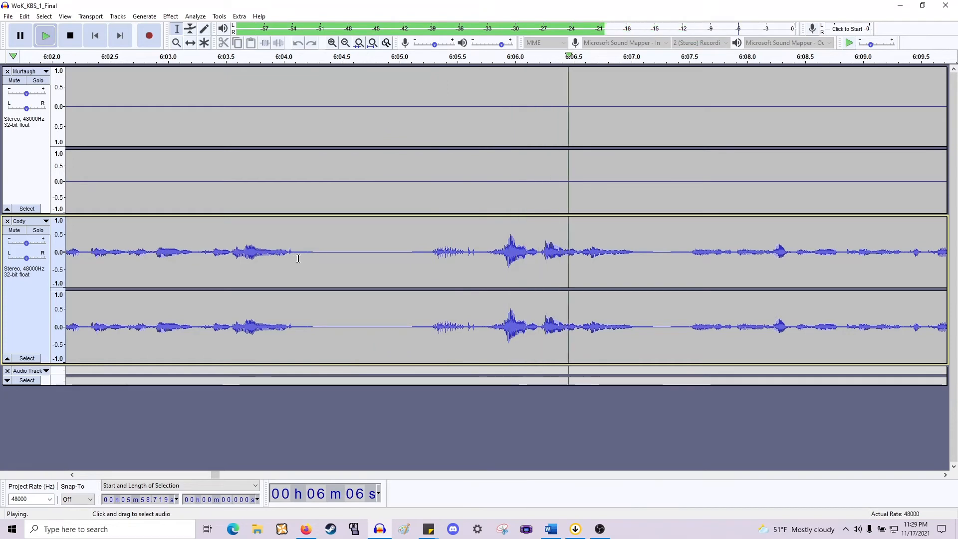
{"action": "key", "text": "space"}
Preview about 1.7 s starting at 6:04.100 and delete it from both voice tracks.
{"action": "left_click_drag", "start_coordinate": [489, 261], "coordinate": [377, 211]}
{"action": "key", "text": "space"}
{"action": "key", "text": "space"}
{"action": "key", "text": "space"}
{"action": "key", "text": "space"}
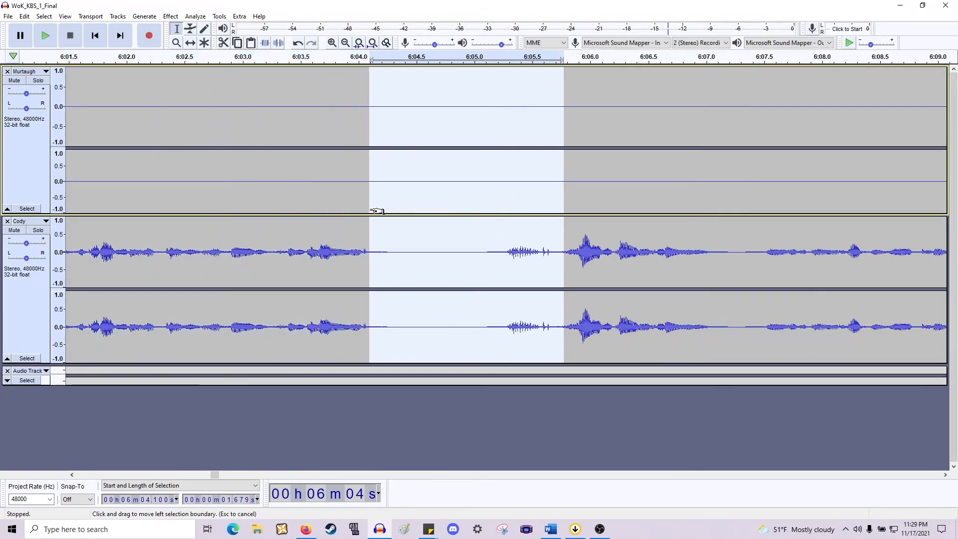
{"action": "key", "text": "Delete"}
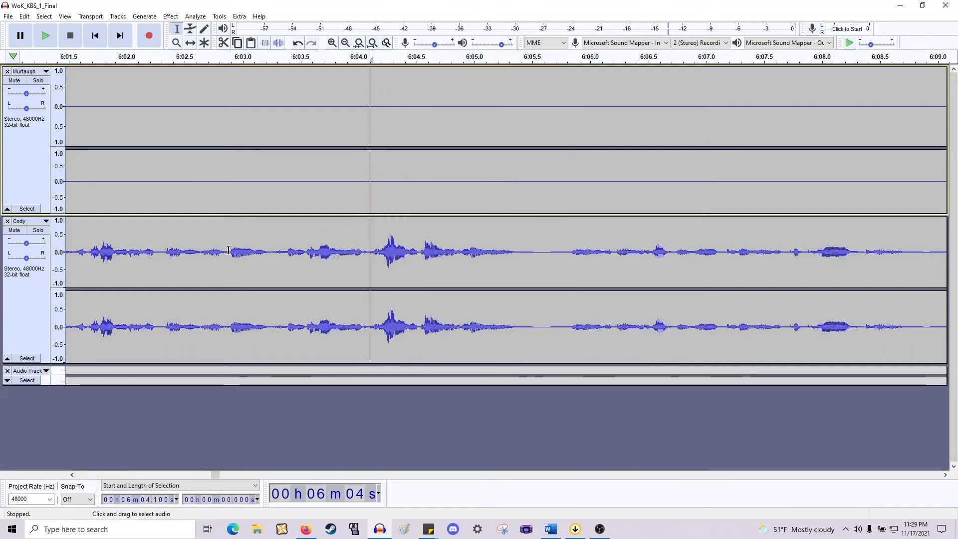
Delete about 0.4 s starting at 6:02.882 from both voice tracks and audition from 6:01.779.
{"action": "left_click_drag", "start_coordinate": [228, 250], "coordinate": [266, 146]}
{"action": "key", "text": "space"}
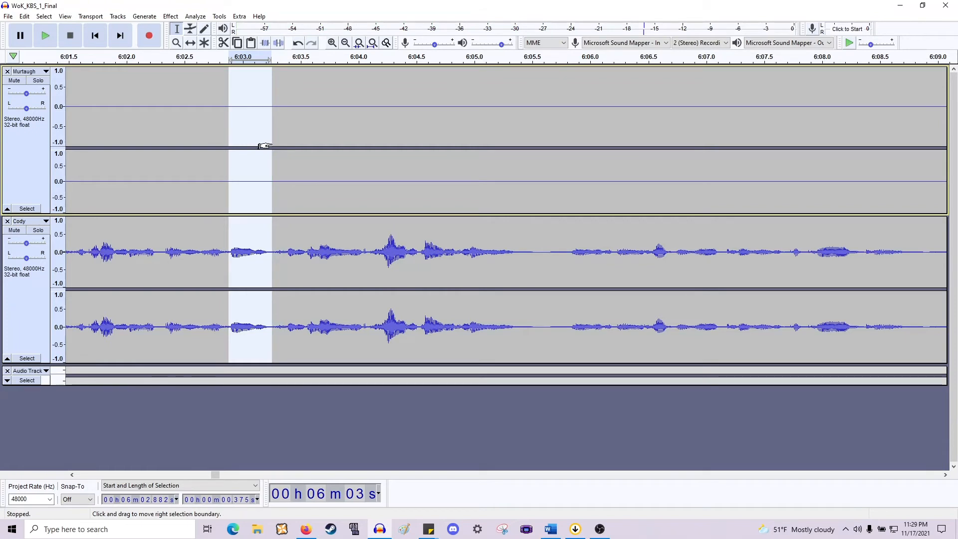
{"action": "key", "text": "Delete"}
{"action": "left_click", "coordinate": [101, 246]}
{"action": "key", "text": "space"}
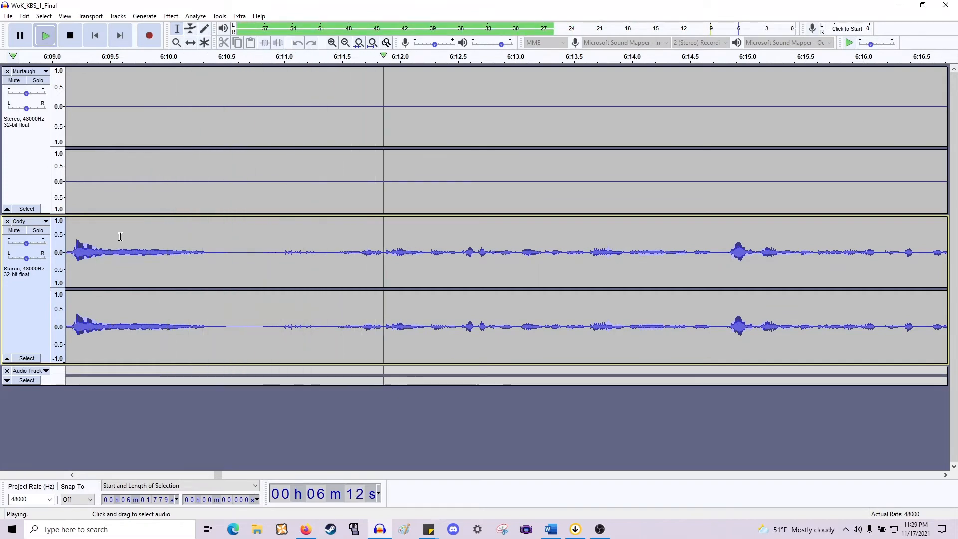
{"action": "key", "text": "space"}
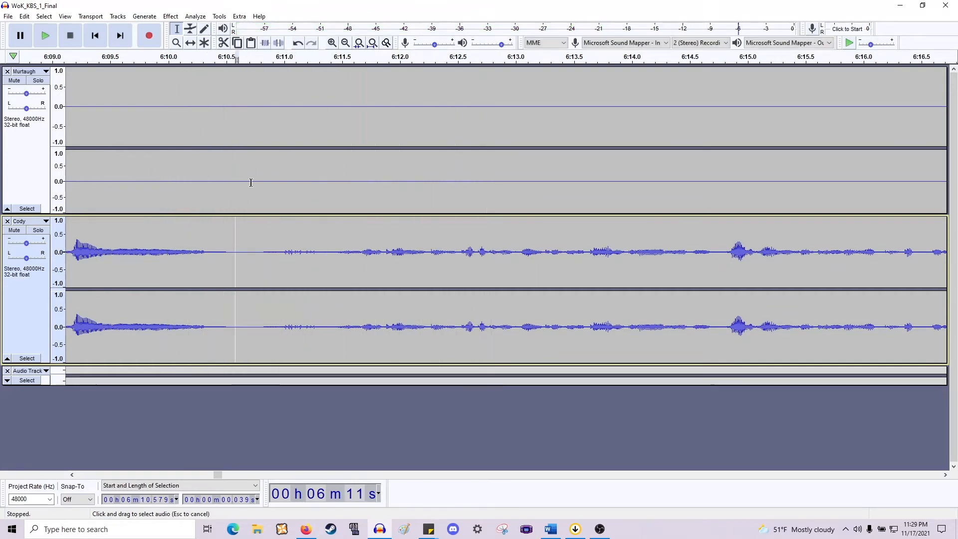
Delete about 0.9 s starting at 6:10.579 from both voice tracks and play back from the cut.
{"action": "left_click_drag", "start_coordinate": [251, 182], "coordinate": [335, 148]}
{"action": "key", "text": "space"}
{"action": "key", "text": "Delete"}
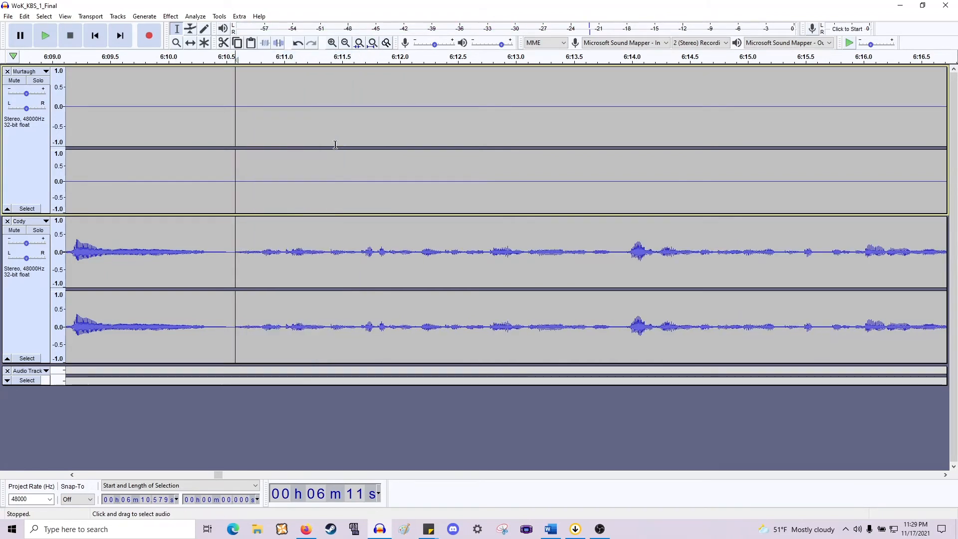
{"action": "key", "text": "space"}
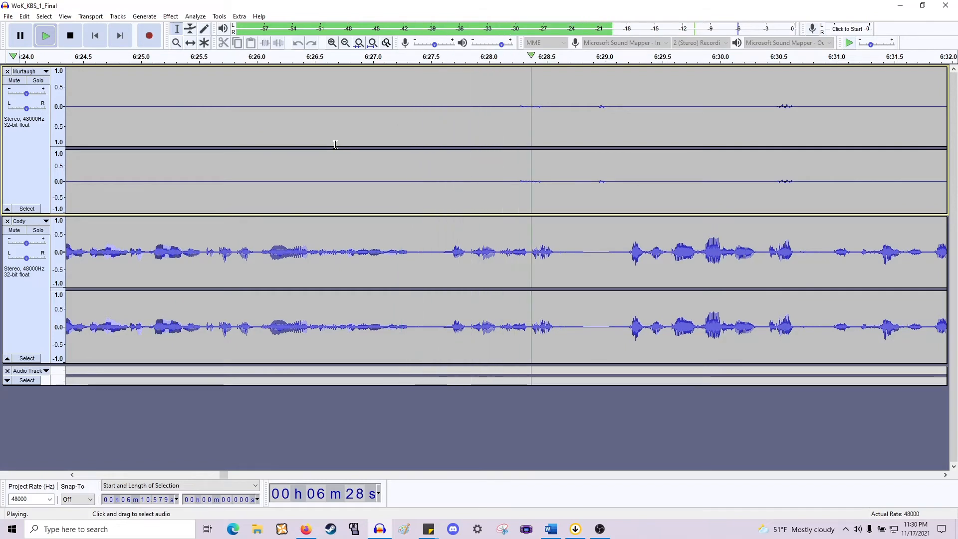
{"action": "key", "text": "space"}
Silence about 5.6 s of the first voice from 6:26.701, and delete about 0.3 s at 6:27.338 from both voice tracks.
{"action": "scroll", "coordinate": [690, 101], "scroll_direction": "down", "scroll_amount": 1, "text": "ctrl"}
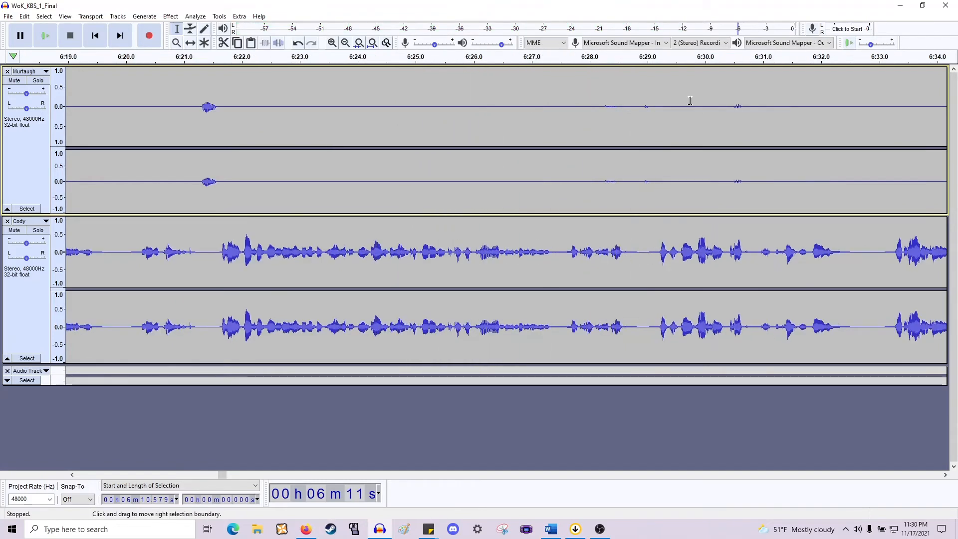
{"action": "left_click_drag", "start_coordinate": [838, 160], "coordinate": [514, 161]}
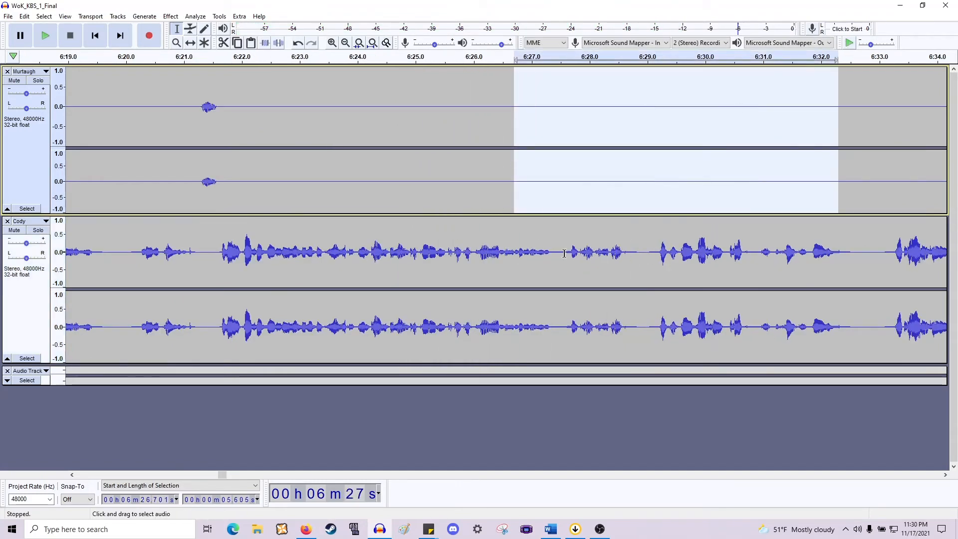
{"action": "left_click_drag", "start_coordinate": [567, 252], "coordinate": [555, 154]}
{"action": "key", "text": "Delete"}
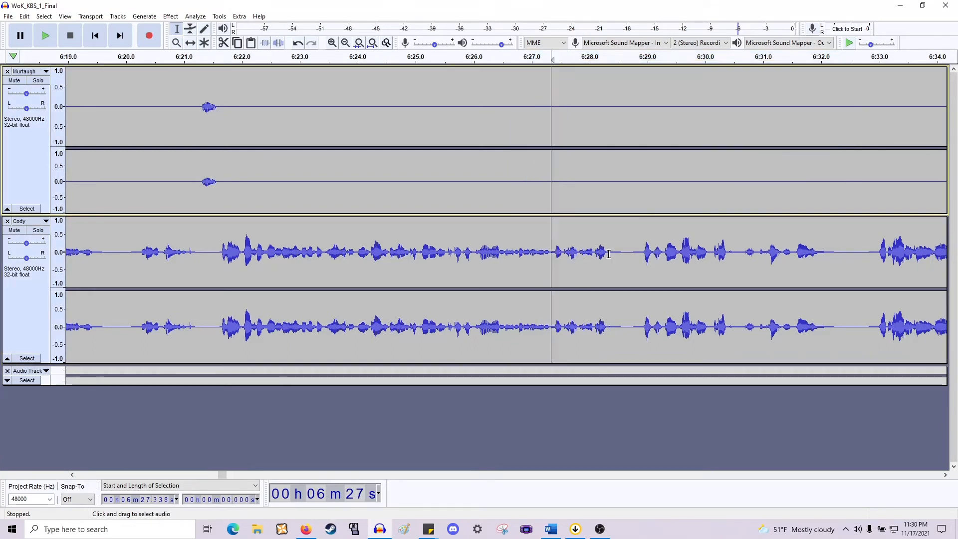
Delete about 0.5 s starting at 6:28.328 from both voice tracks and audition from 6:27.269.
{"action": "left_click_drag", "start_coordinate": [608, 255], "coordinate": [639, 185]}
{"action": "key", "text": "Delete"}
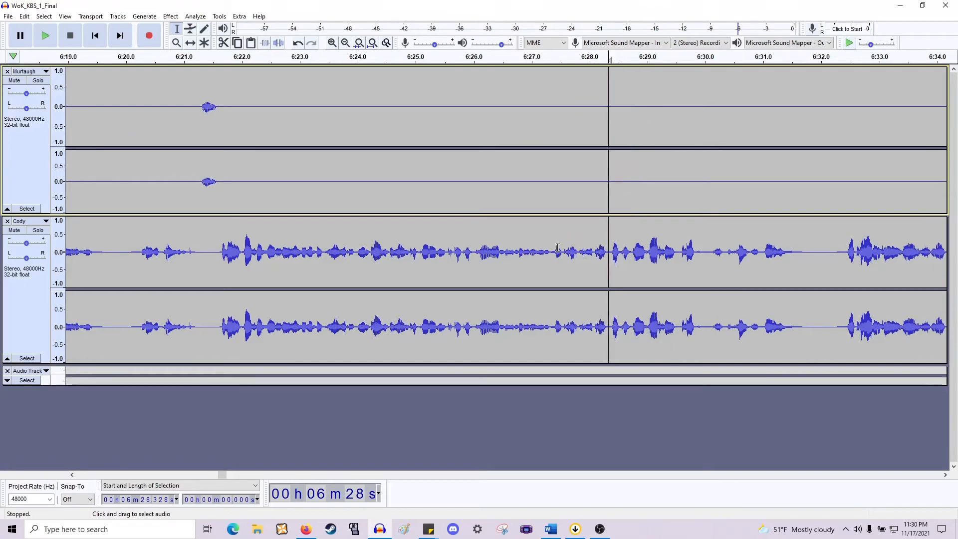
{"action": "left_click", "coordinate": [547, 251]}
{"action": "key", "text": "space"}
{"action": "scroll", "coordinate": [547, 247], "scroll_direction": "right", "scroll_amount": 5}
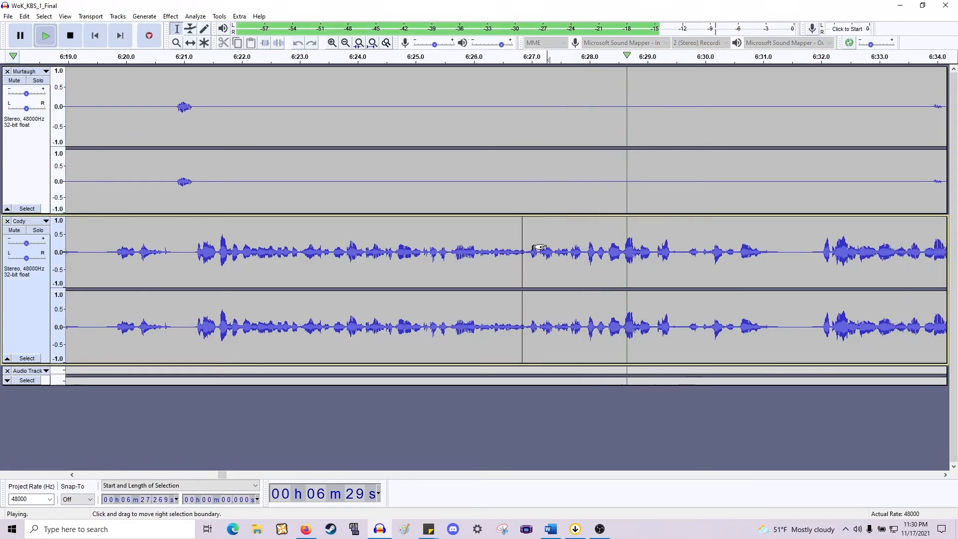
{"action": "scroll", "coordinate": [539, 247], "scroll_direction": "right", "scroll_amount": 4}
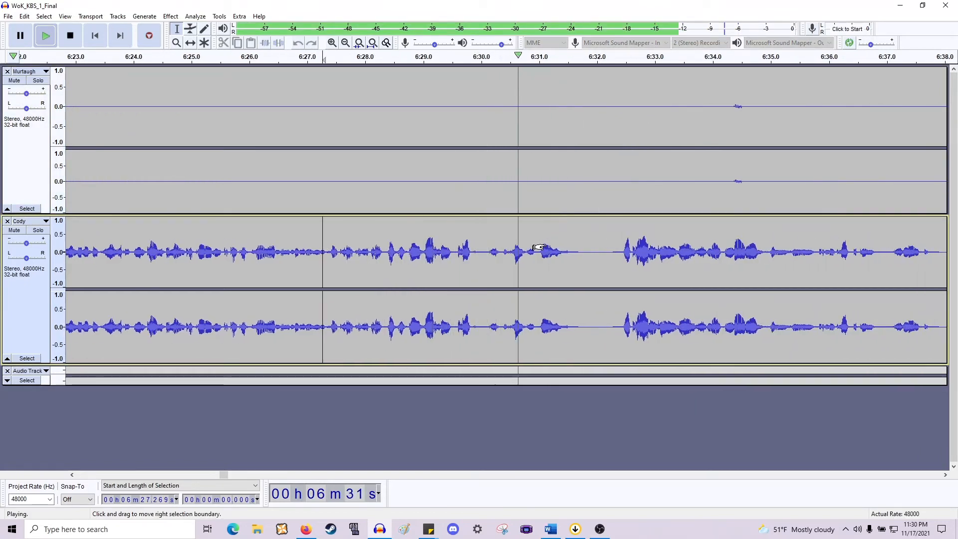
{"action": "key", "text": "space"}
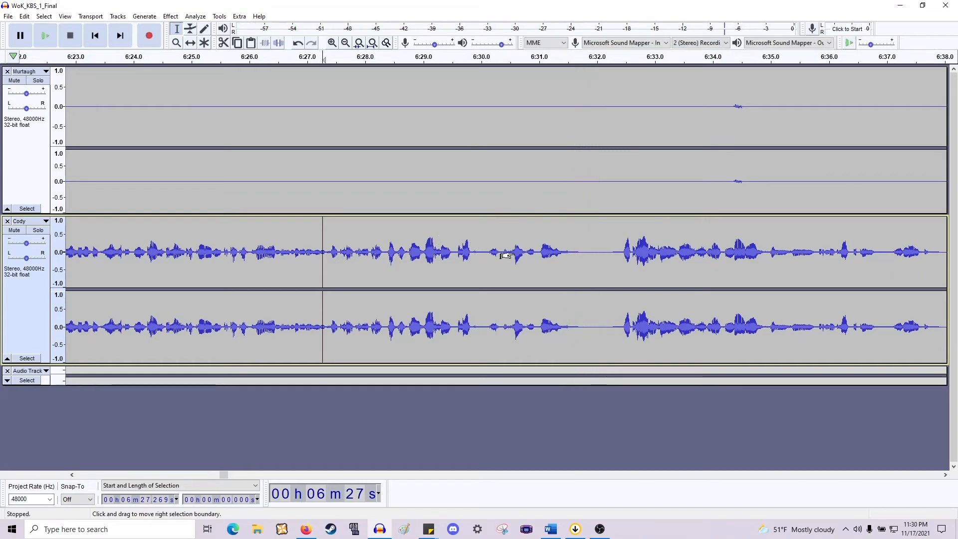
Audition from 6:29.546 and delete about 0.3 s starting at 6:29.826 from both voice tracks.
{"action": "scroll", "coordinate": [505, 255], "scroll_direction": "up", "scroll_amount": 1, "text": "ctrl"}
{"action": "key", "text": "space"}
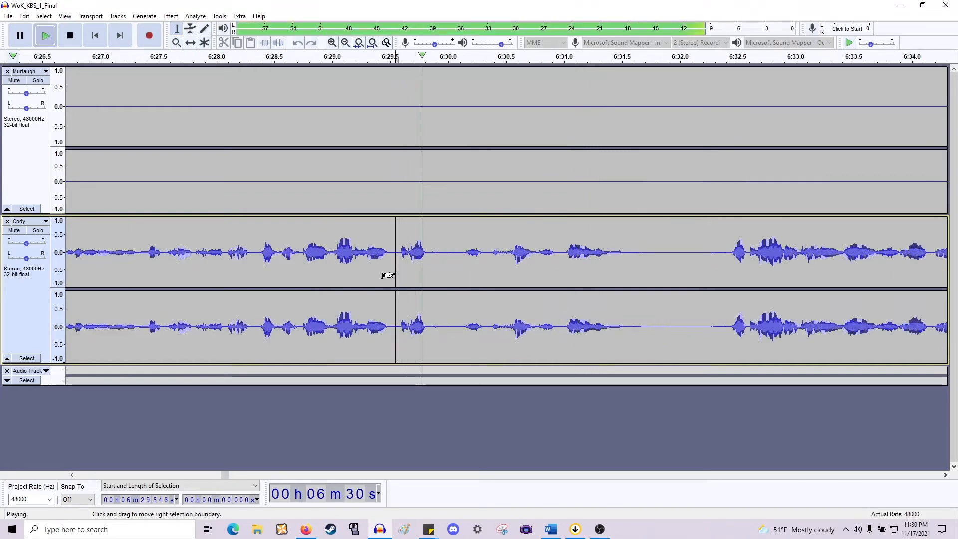
{"action": "key", "text": "space"}
{"action": "left_click_drag", "start_coordinate": [427, 264], "coordinate": [465, 149]}
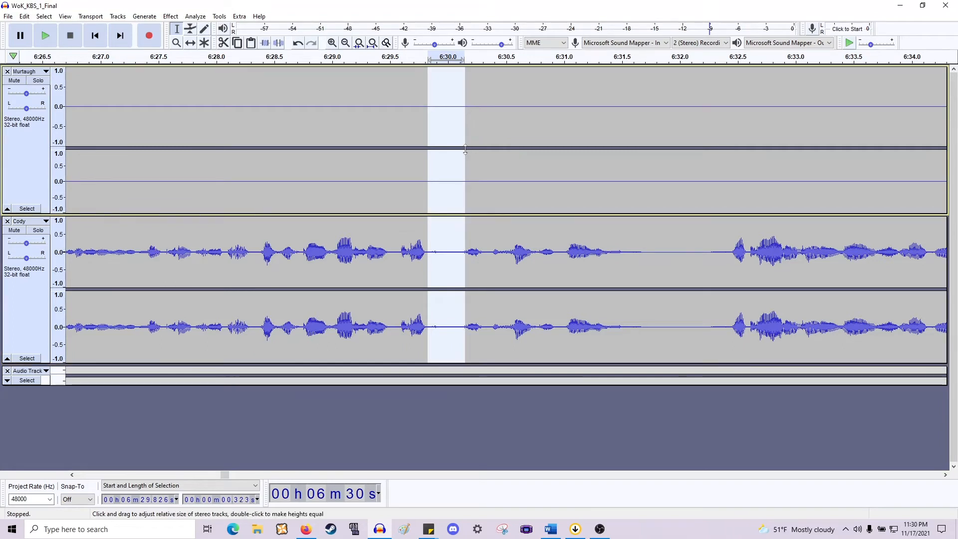
{"action": "key", "text": "Delete"}
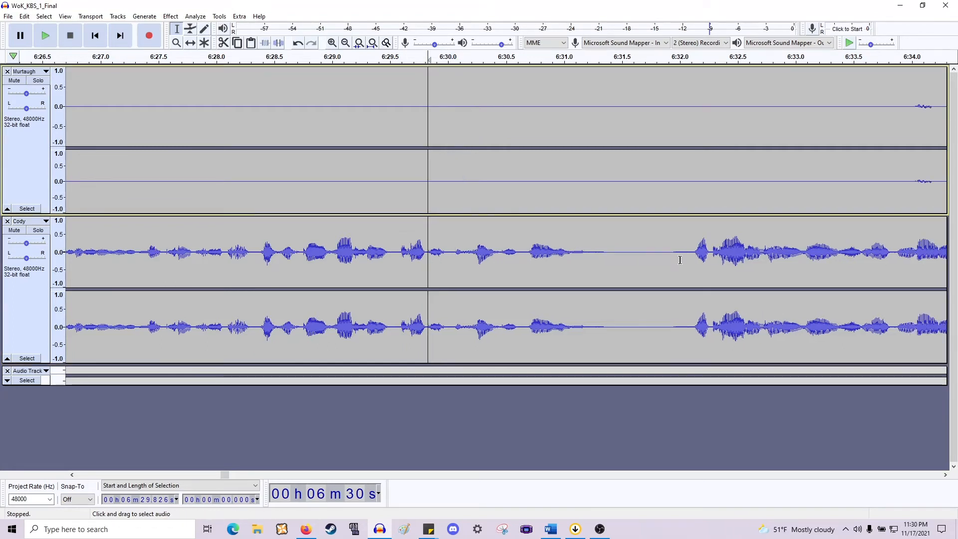
Delete about 0.9 s starting at about 6:31.2 from both voice tracks and audition from 6:29.800.
{"action": "left_click_drag", "start_coordinate": [688, 260], "coordinate": [587, 166]}
{"action": "key", "text": "Delete"}
{"action": "left_click", "coordinate": [424, 255]}
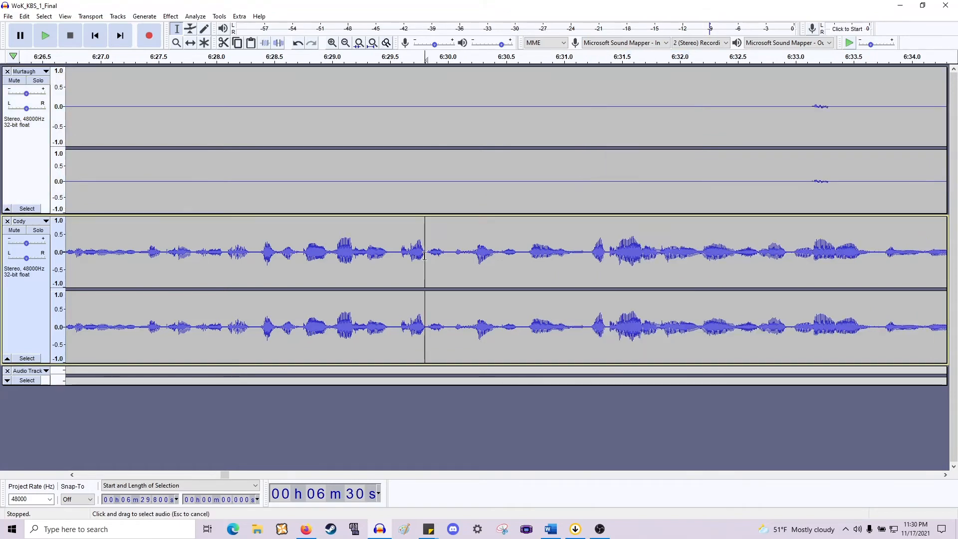
{"action": "key", "text": "space"}
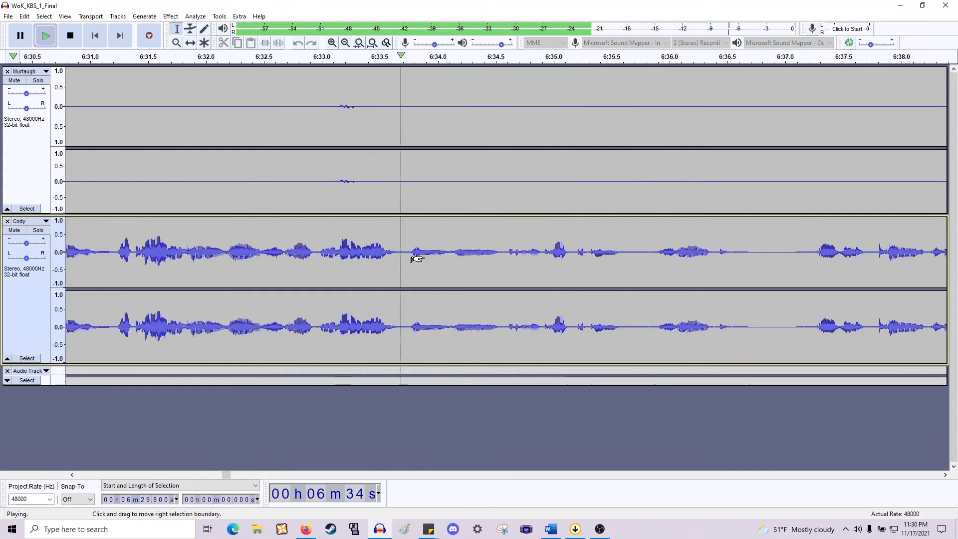
Silence the small noise in the first voice between about 6:32.8 and 6:33.8, and audition from 6:32.926.
{"action": "left_click_drag", "start_coordinate": [410, 192], "coordinate": [300, 191]}
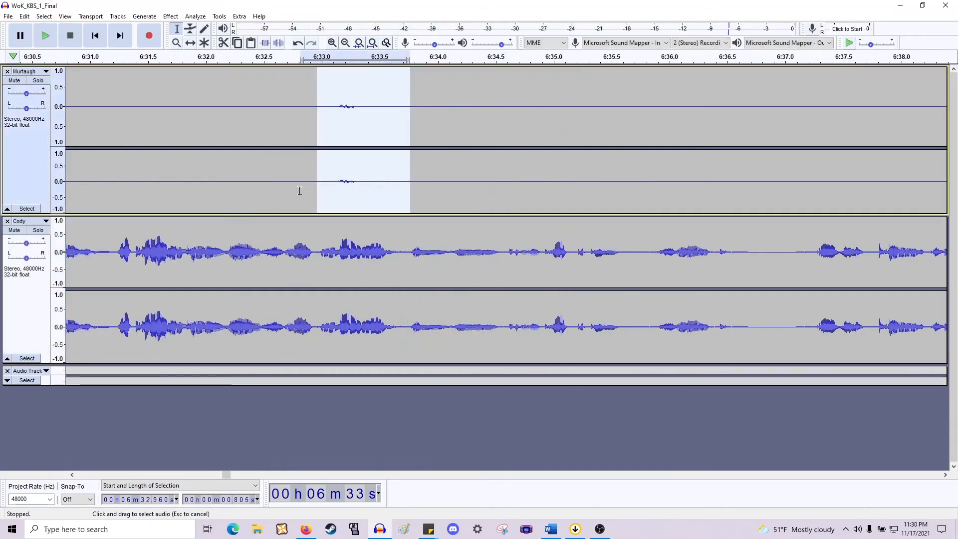
{"action": "left_click", "coordinate": [312, 189]}
{"action": "key", "text": "space"}
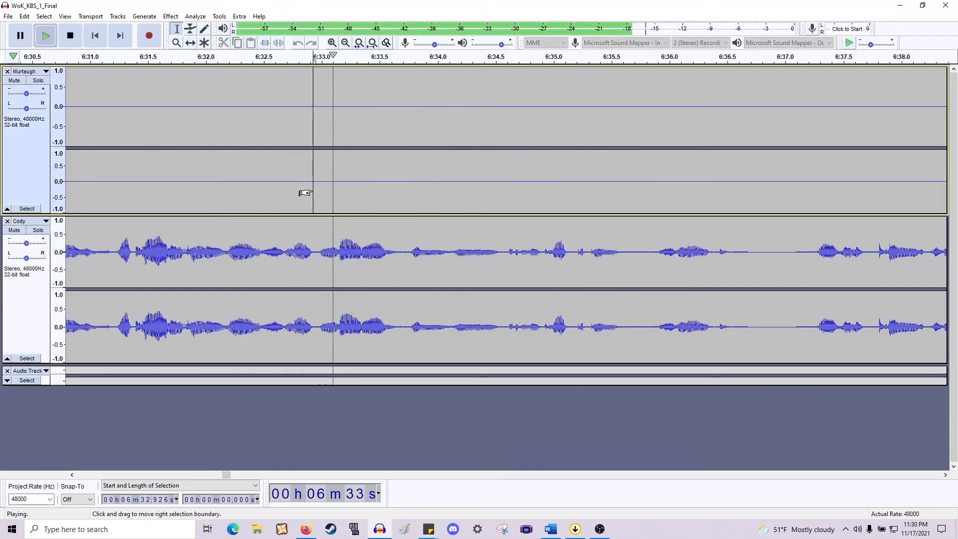
{"action": "key", "text": "ctrl+3"}
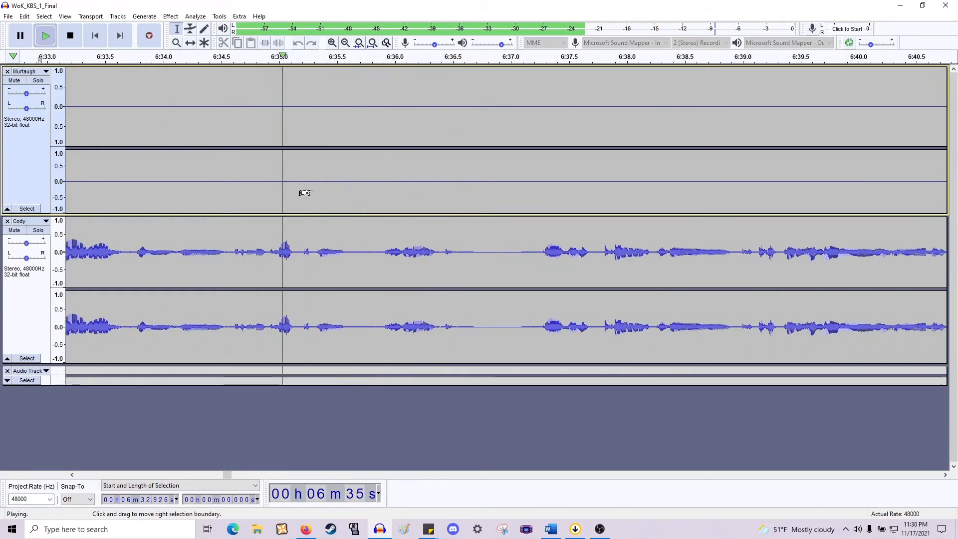
{"action": "key", "text": "space"}
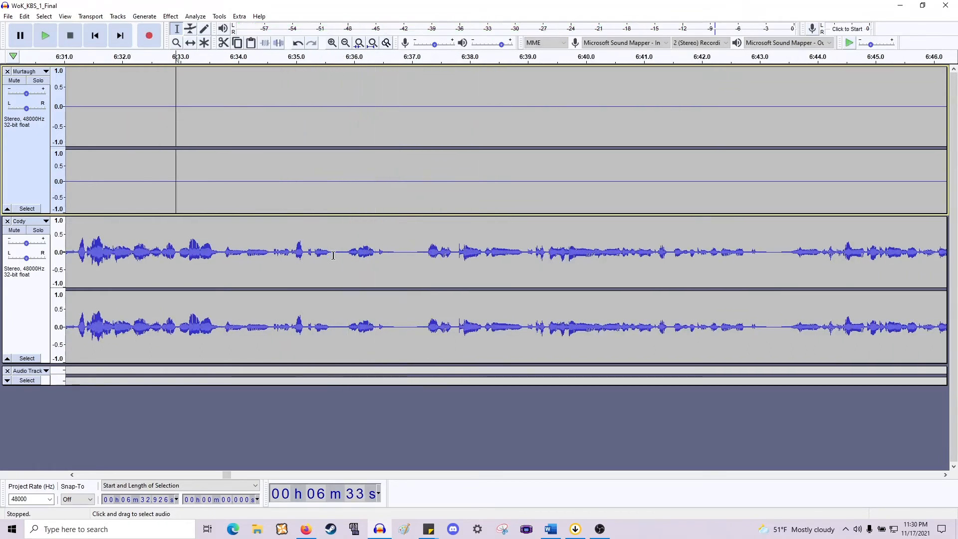
Delete about 0.3 s starting at 6:35.629 from both voice tracks and play back from the cut.
{"action": "left_click_drag", "start_coordinate": [333, 169], "coordinate": [347, 166]}
{"action": "key", "text": "Left"}
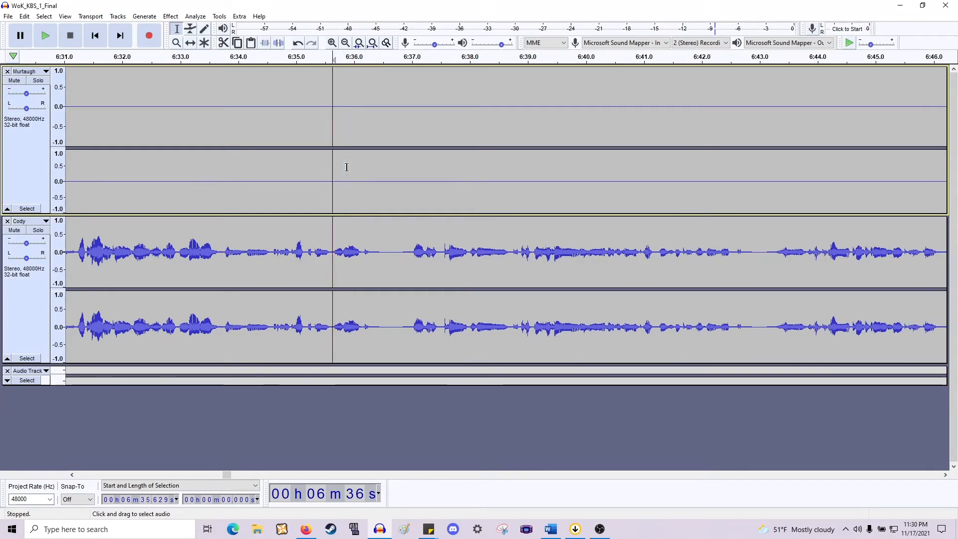
{"action": "key", "text": "space"}
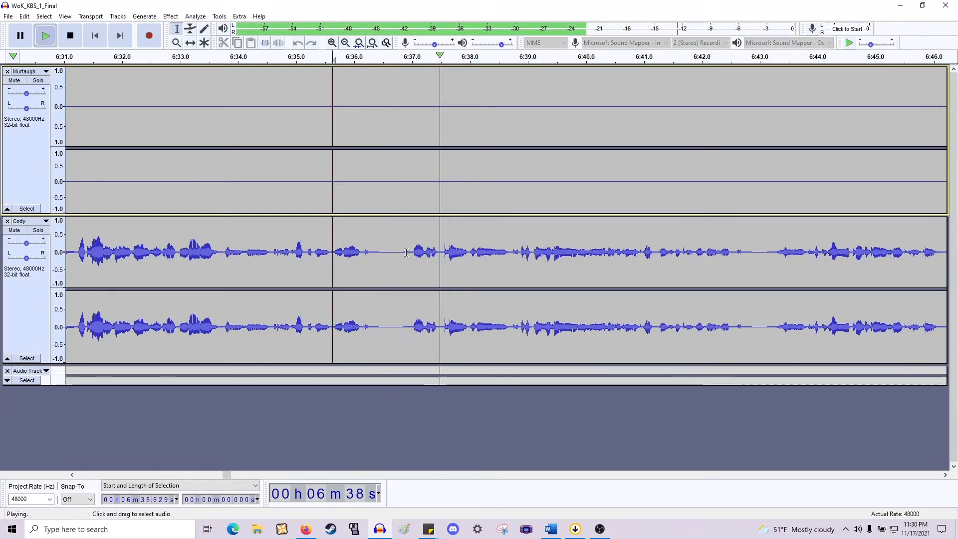
{"action": "key", "text": "space"}
Delete about 0.9 s starting at 6:36.289 from both voice tracks, ending in the gap between two sounds of the second voice.
{"action": "left_click_drag", "start_coordinate": [426, 256], "coordinate": [386, 178]}
{"action": "key", "text": "ctrl+1"}
{"action": "key", "text": "ctrl+1"}
{"action": "key", "text": "ctrl+1"}
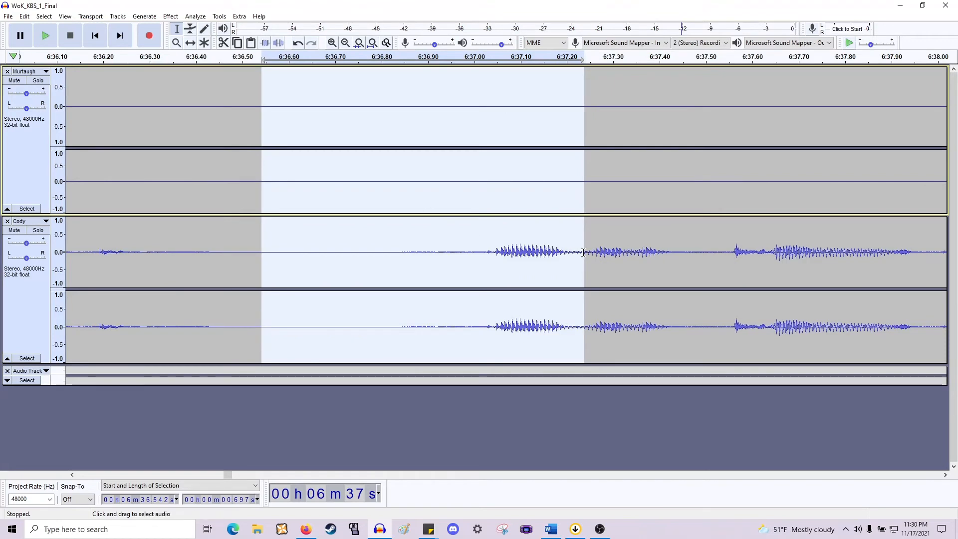
{"action": "left_click_drag", "start_coordinate": [574, 255], "coordinate": [569, 255]}
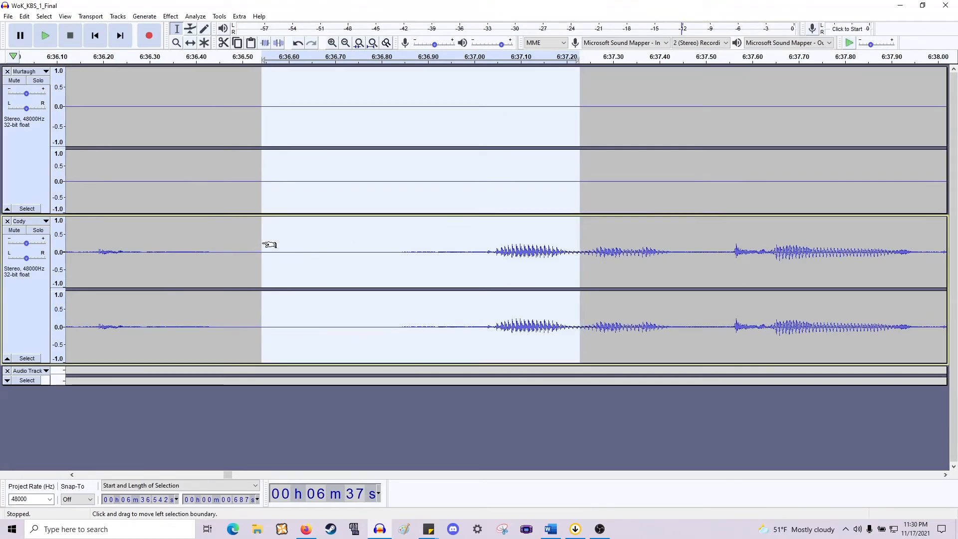
{"action": "left_click_drag", "start_coordinate": [262, 245], "coordinate": [145, 243]}
{"action": "key", "text": "Delete"}
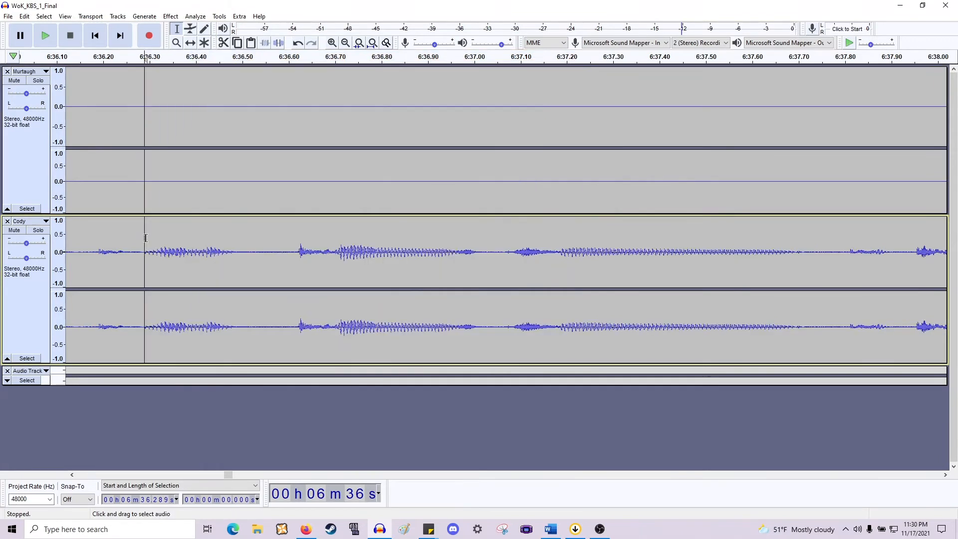
Audition the cut from 6:35.978 and follow the second voice through the following passage to check for pauses.
{"action": "scroll", "coordinate": [144, 242], "scroll_direction": "down", "scroll_amount": 1}
{"action": "left_click", "coordinate": [73, 253]}
{"action": "key", "text": "space"}
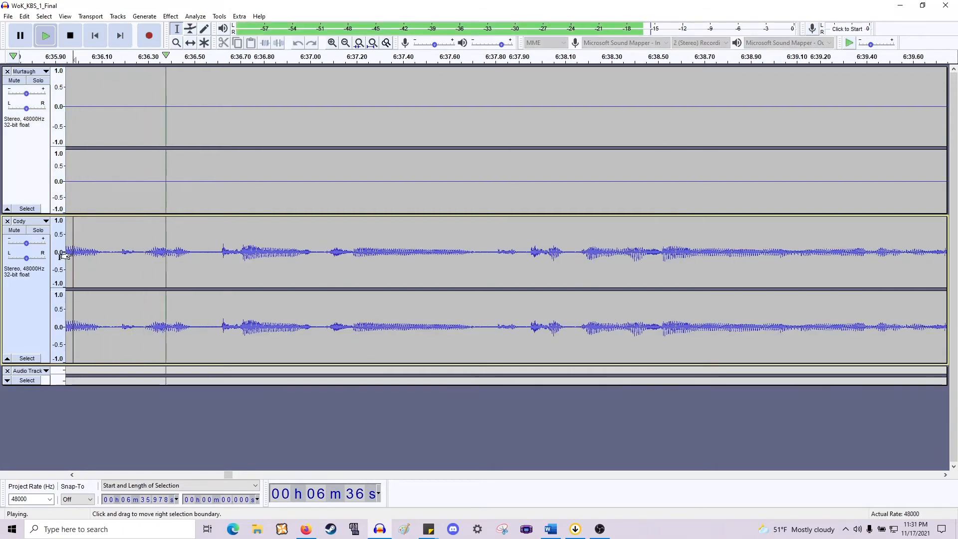
{"action": "scroll", "coordinate": [65, 254], "scroll_direction": "right", "scroll_amount": 3}
{"action": "scroll", "coordinate": [72, 253], "scroll_direction": "left", "scroll_amount": 10}
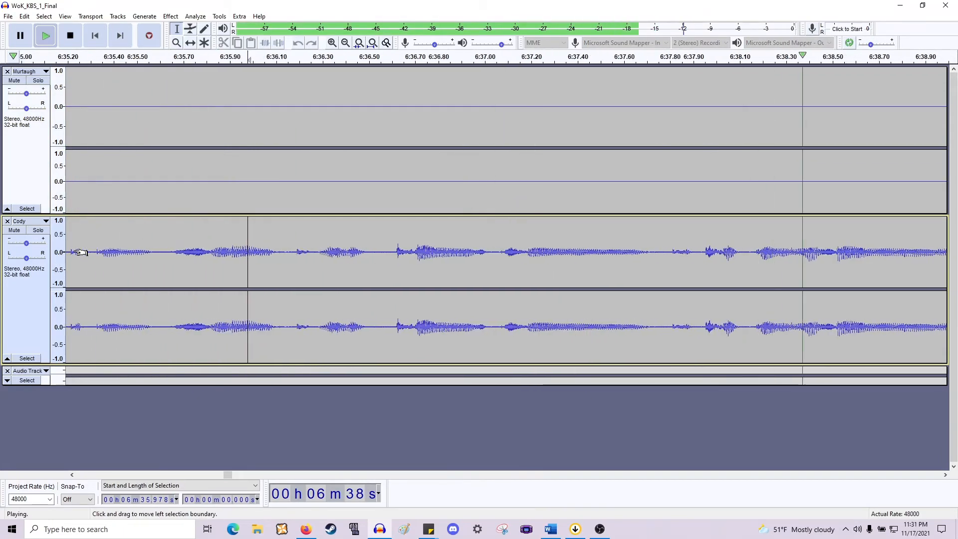
{"action": "scroll", "coordinate": [73, 252], "scroll_direction": "right", "scroll_amount": 8}
{"action": "scroll", "coordinate": [150, 260], "scroll_direction": "down", "scroll_amount": 3}
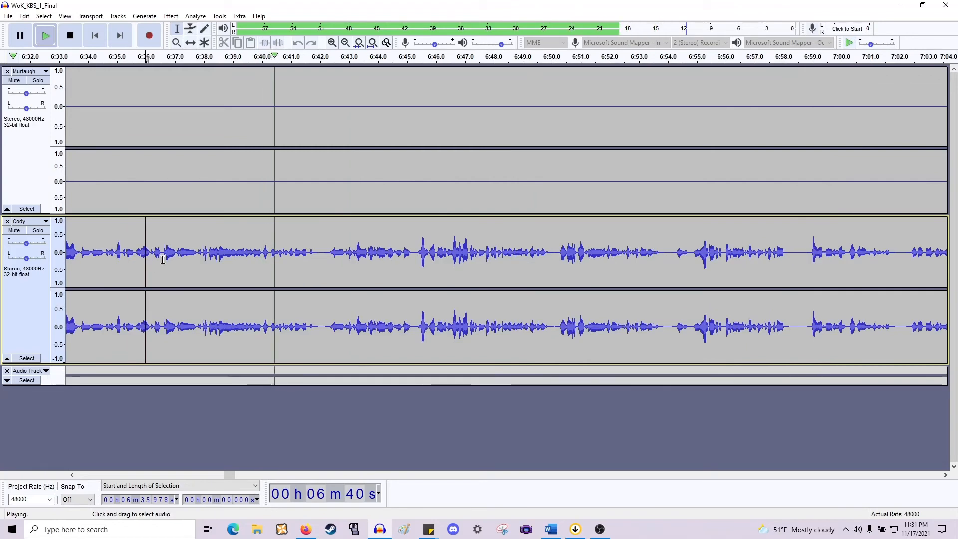
{"action": "scroll", "coordinate": [327, 286], "scroll_direction": "up", "scroll_amount": 1}
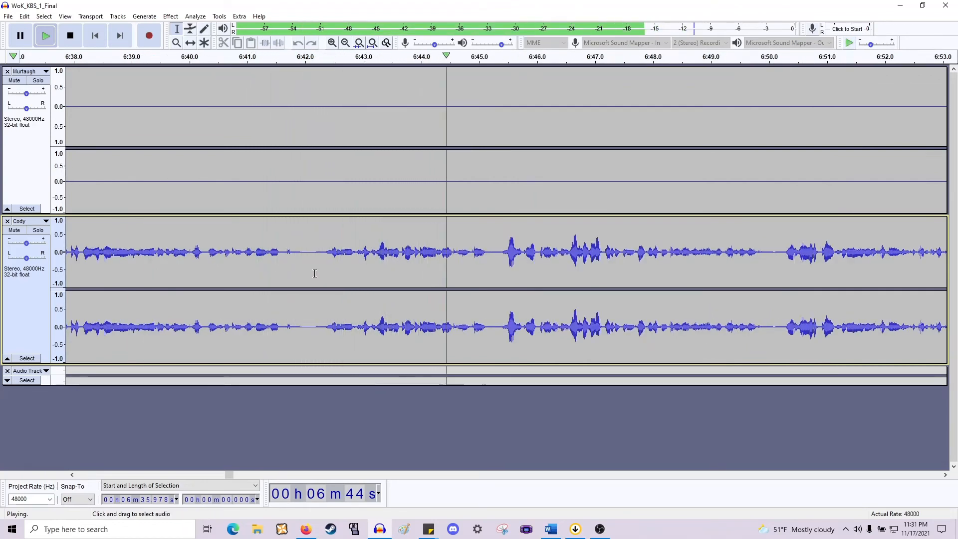
{"action": "scroll", "coordinate": [310, 274], "scroll_direction": "right", "scroll_amount": 3}
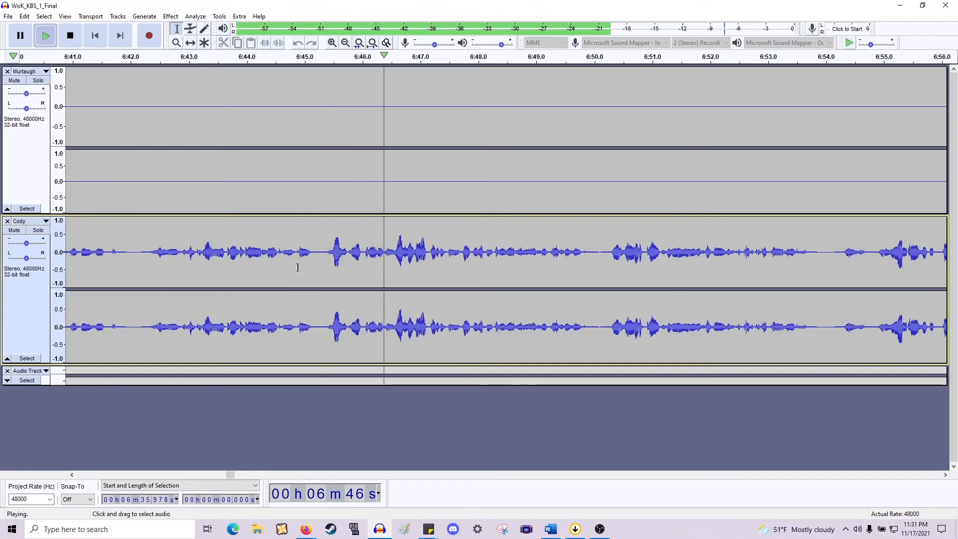
Delete about 0.5 s starting at 6:44.868 from both voice tracks and play back from the cut.
{"action": "left_click", "coordinate": [296, 270]}
{"action": "key", "text": "space"}
{"action": "key", "text": "ctrl+1"}
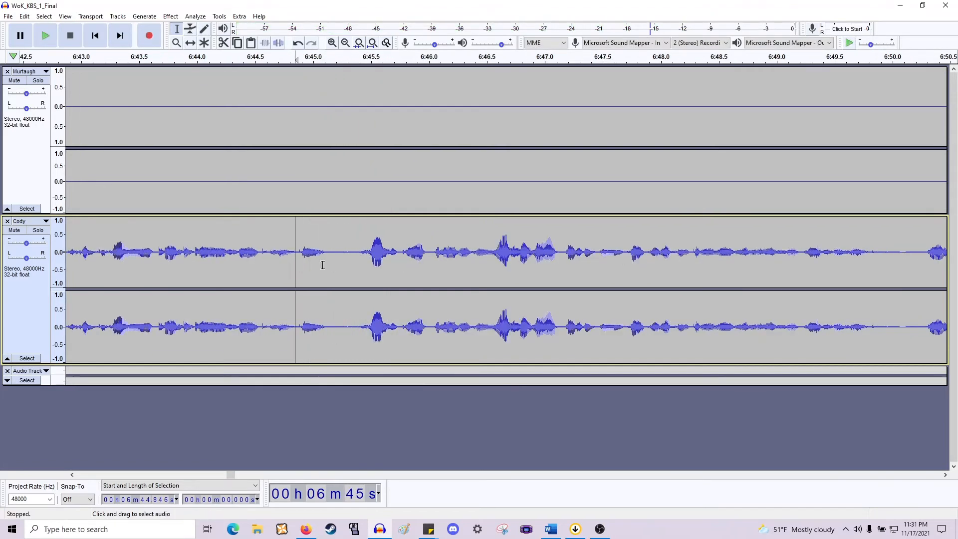
{"action": "left_click_drag", "start_coordinate": [360, 261], "coordinate": [298, 187]}
{"action": "key", "text": "Delete"}
{"action": "key", "text": "space"}
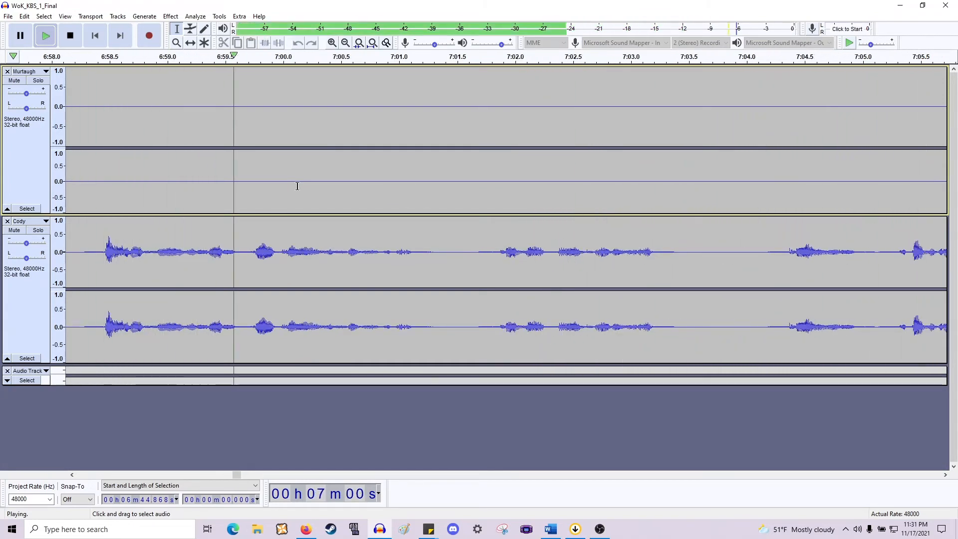
Delete about 1 s starting at 6:57.498 from both voice tracks and play back from the cut.
{"action": "key", "text": "space"}
{"action": "scroll", "coordinate": [294, 192], "scroll_direction": "left", "scroll_amount": 5}
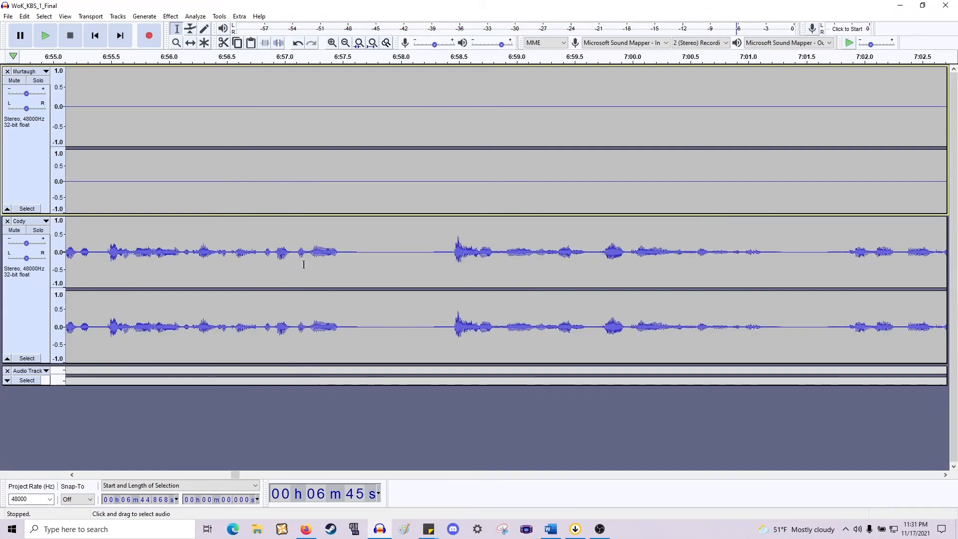
{"action": "left_click_drag", "start_coordinate": [342, 255], "coordinate": [452, 174]}
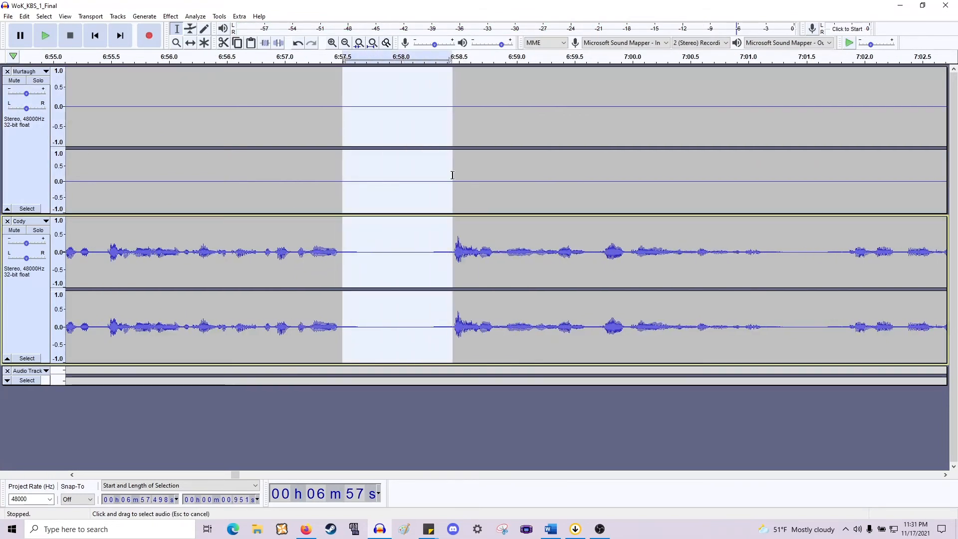
{"action": "key", "text": "Delete"}
{"action": "key", "text": "space"}
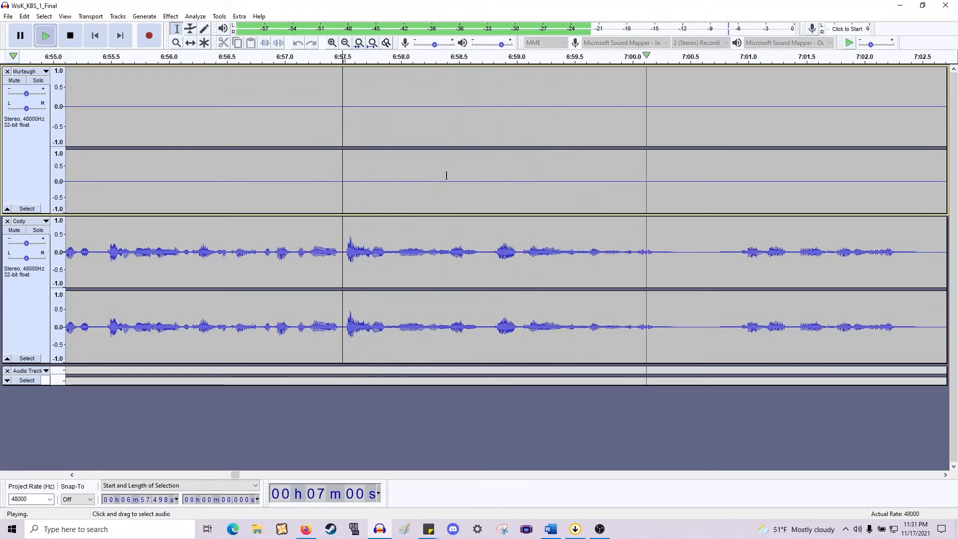
{"action": "scroll", "coordinate": [485, 167], "scroll_direction": "right", "scroll_amount": 2}
{"action": "scroll", "coordinate": [485, 166], "scroll_direction": "right", "scroll_amount": 2}
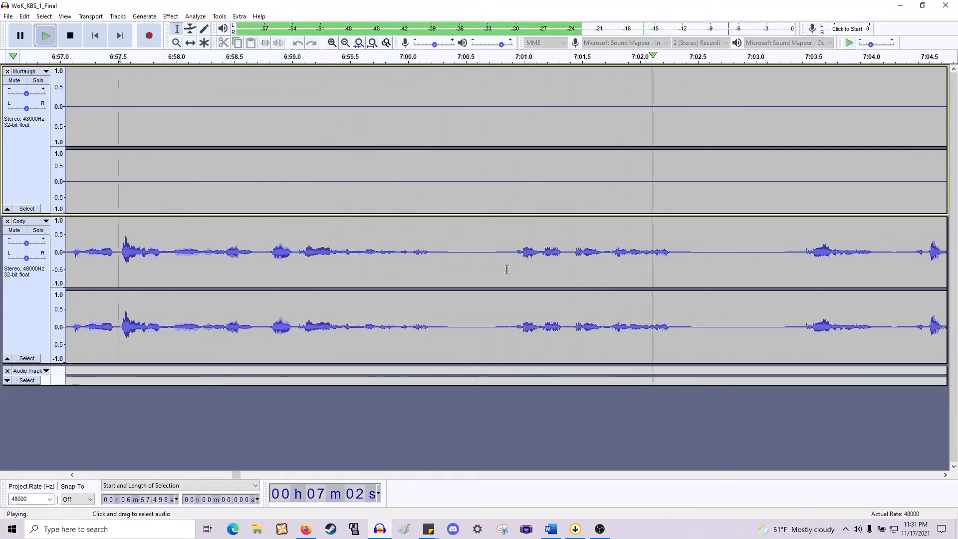
Delete about 0.7 s starting at 7:00.198 from both voice tracks and play back from the cut.
{"action": "key", "text": "space"}
{"action": "left_click_drag", "start_coordinate": [510, 269], "coordinate": [430, 186]}
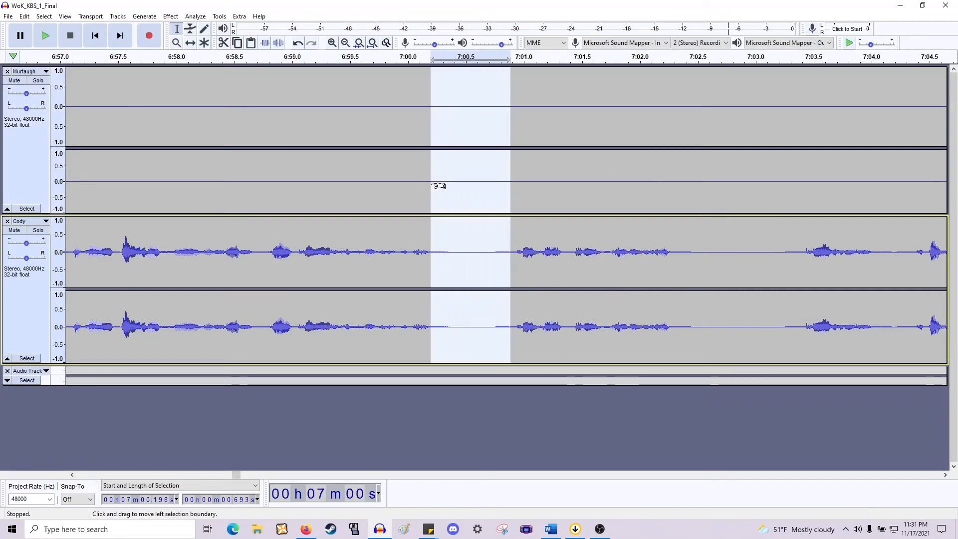
{"action": "left_click", "coordinate": [432, 185]}
{"action": "key", "text": "space"}
{"action": "scroll", "coordinate": [426, 189], "scroll_direction": "right", "scroll_amount": 3}
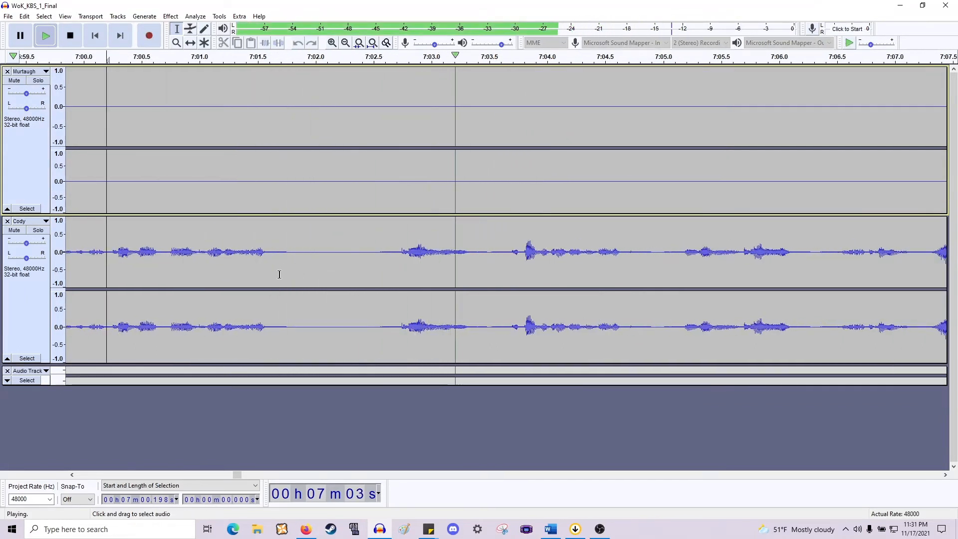
Delete about 1.1 s starting at 7:01.618 from both voice tracks and play back from the cut.
{"action": "key", "text": "space"}
{"action": "left_click_drag", "start_coordinate": [271, 270], "coordinate": [395, 156]}
{"action": "key", "text": "Delete"}
{"action": "key", "text": "space"}
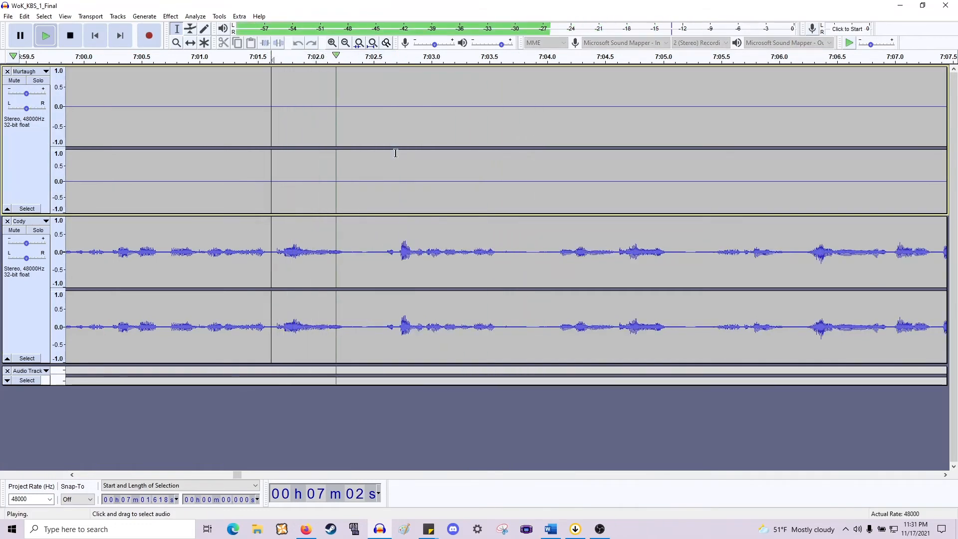
{"action": "scroll", "coordinate": [392, 153], "scroll_direction": "right", "scroll_amount": 5}
Delete about 0.3 s starting at 7:02.277 from both voice tracks and play back from the cut.
{"action": "key", "text": "space"}
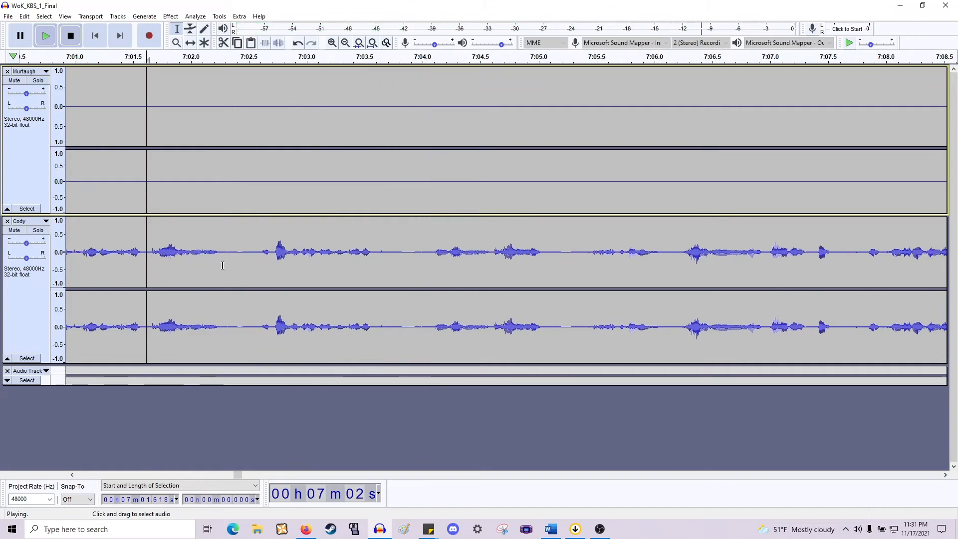
{"action": "left_click_drag", "start_coordinate": [223, 266], "coordinate": [266, 145]}
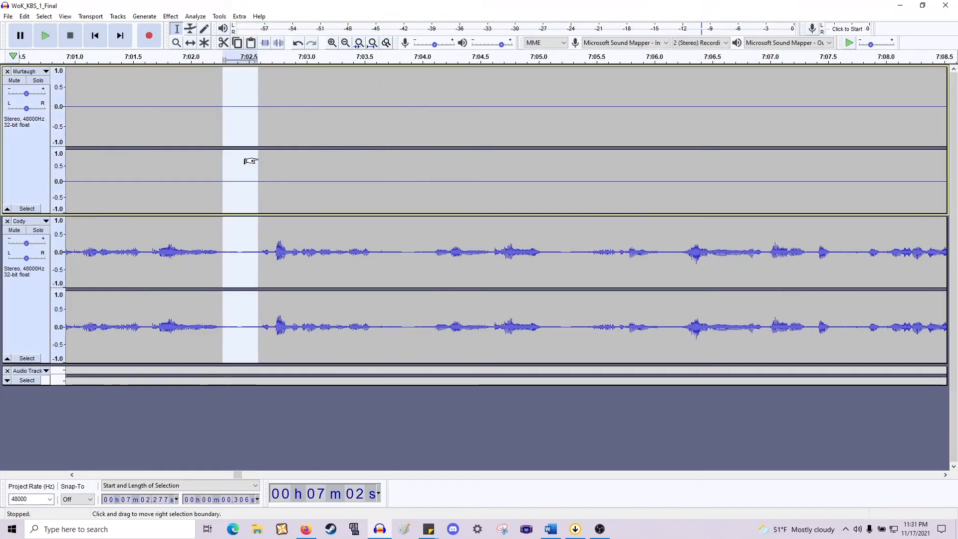
{"action": "key", "text": "Delete"}
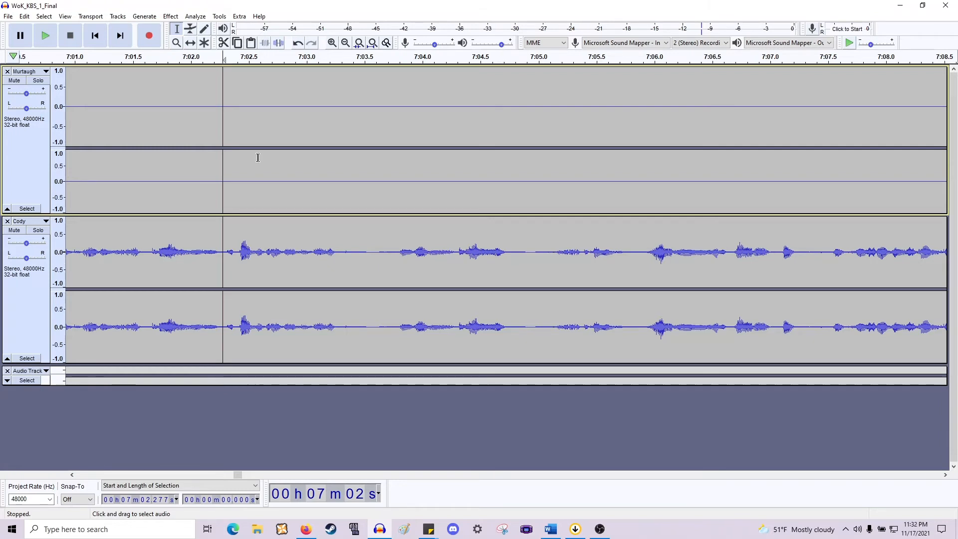
{"action": "key", "text": "space"}
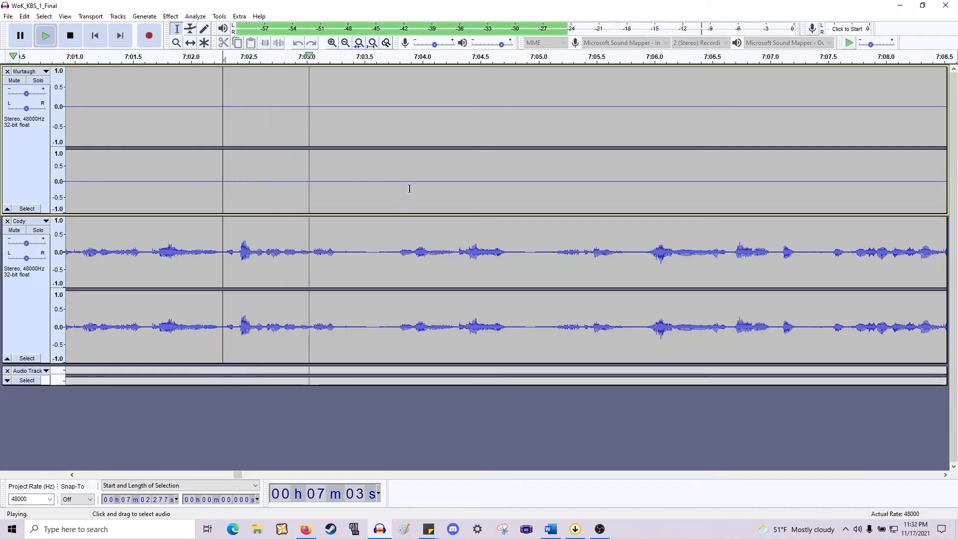
Delete about 0.5 s starting at 7:03.276 from both voice tracks and play back from the cut.
{"action": "key", "text": "space"}
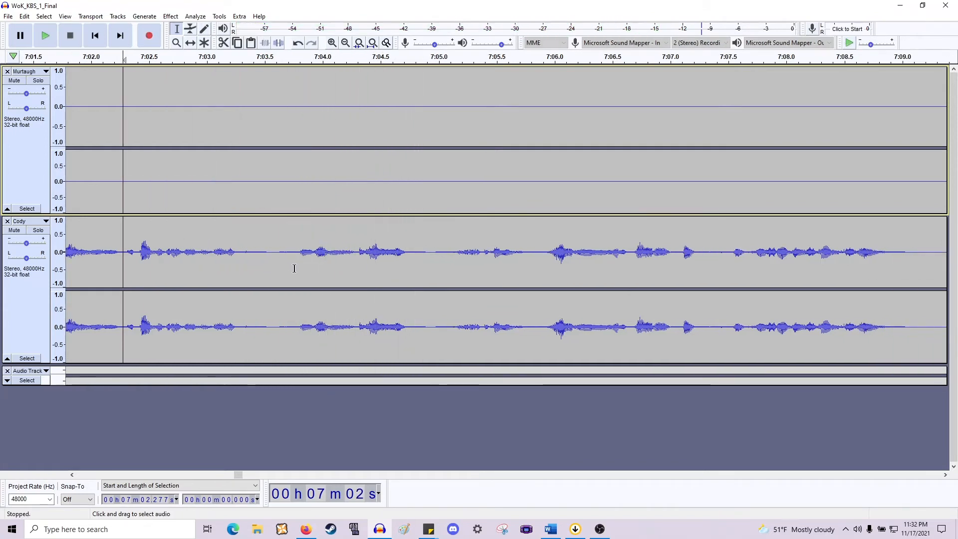
{"action": "left_click_drag", "start_coordinate": [295, 270], "coordinate": [239, 178]}
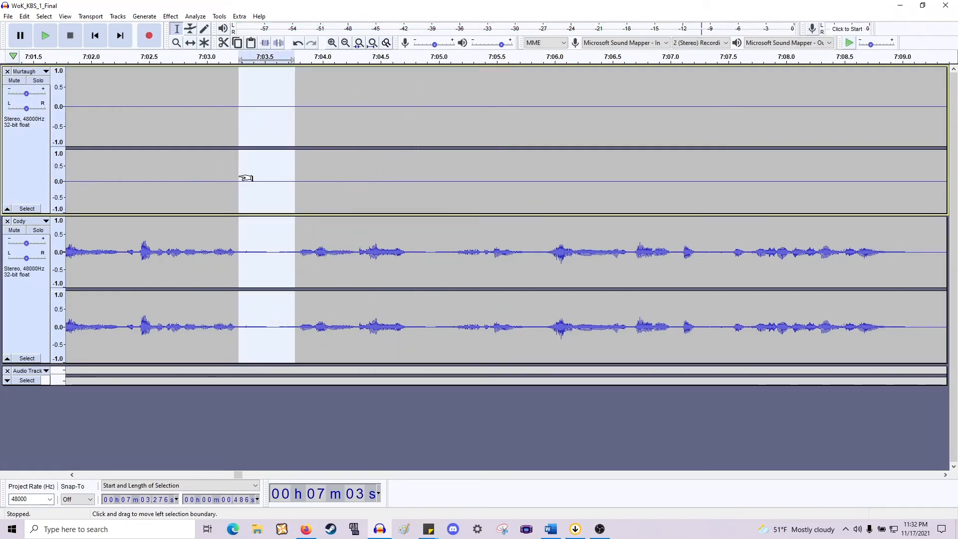
{"action": "left_click", "coordinate": [239, 178]}
{"action": "key", "text": "space"}
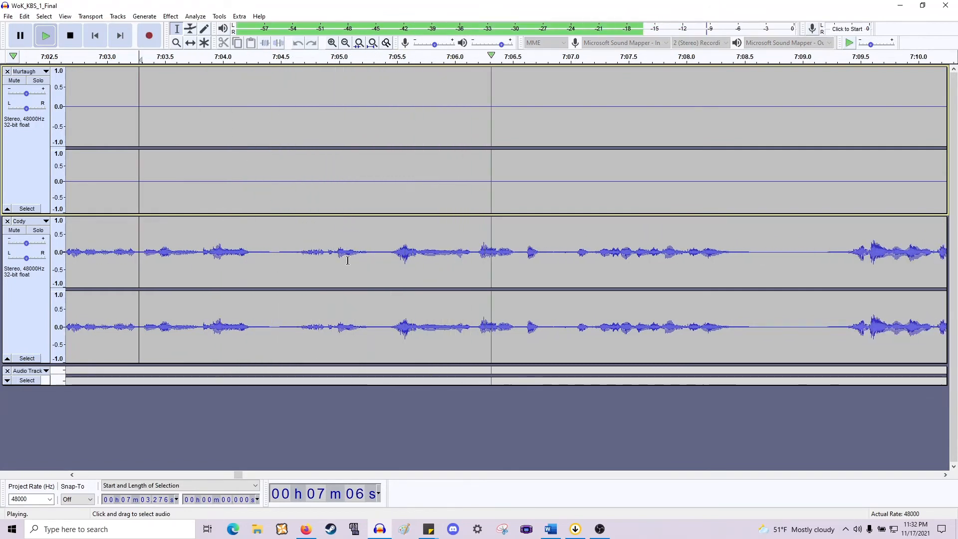
Delete about 0.3 s starting at 7:04.296 and about 0.1 s starting at 7:04.968 from both voice tracks.
{"action": "key", "text": "space"}
{"action": "left_click_drag", "start_coordinate": [295, 249], "coordinate": [258, 212]}
{"action": "key", "text": "Delete"}
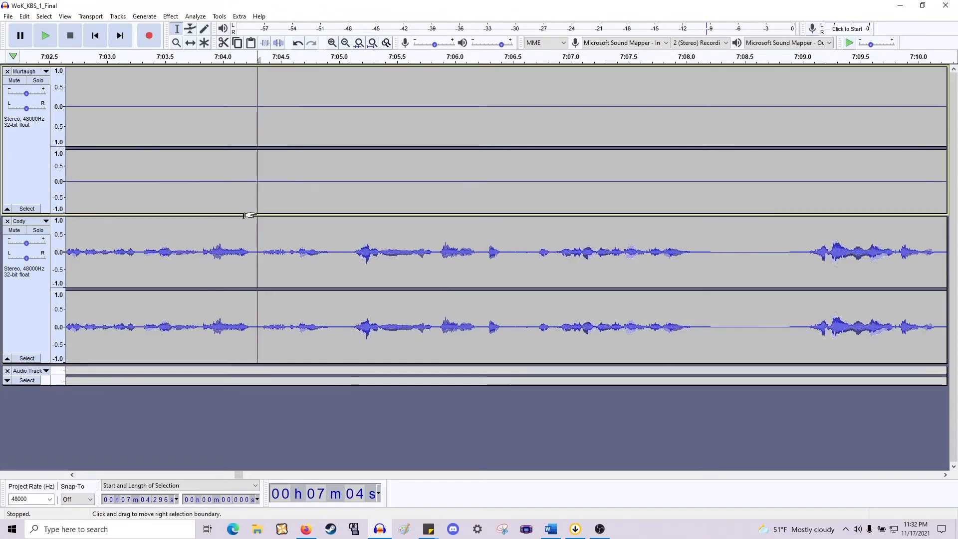
{"action": "left_click_drag", "start_coordinate": [351, 263], "coordinate": [335, 185]}
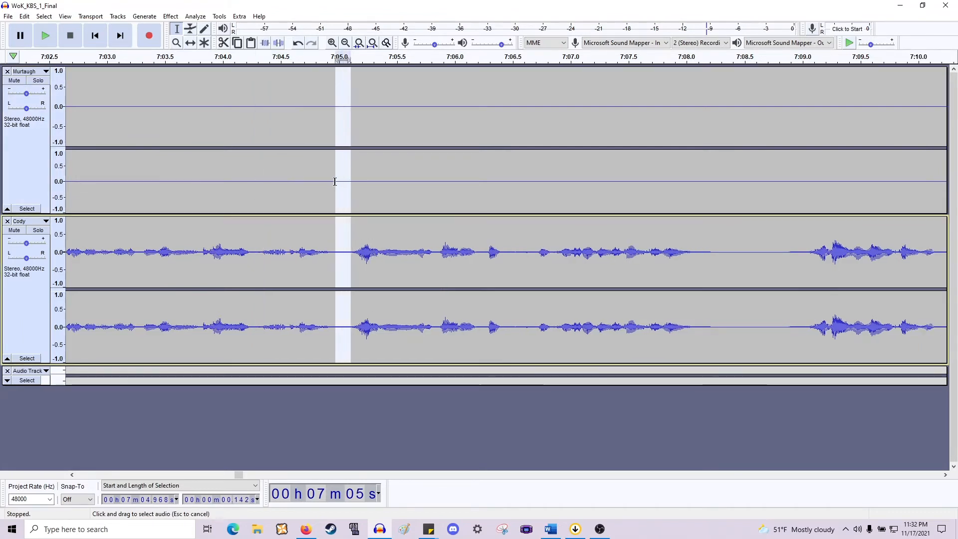
{"action": "key", "text": "Delete"}
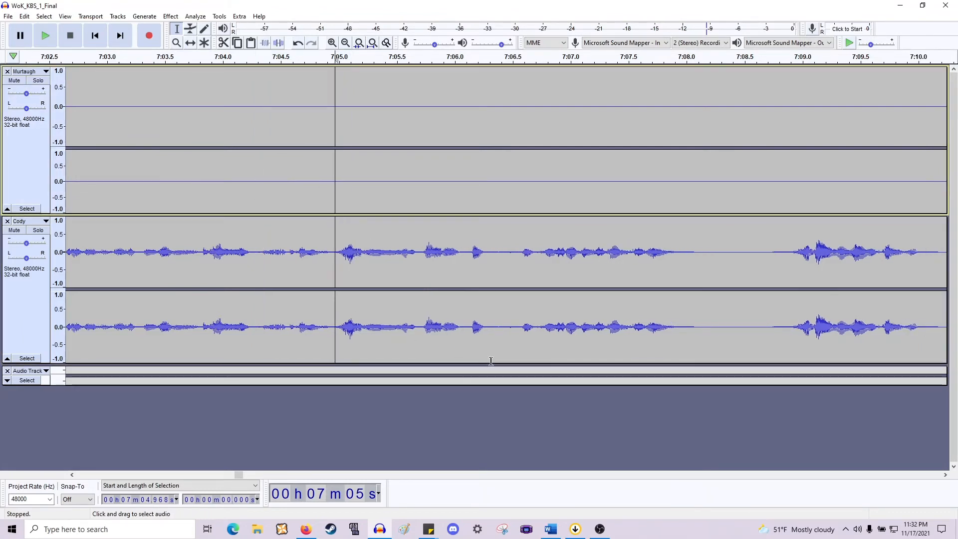
Delete about 0.2 s starting at 7:06.311 from both voice tracks and play back from 7:05.463.
{"action": "left_click_drag", "start_coordinate": [492, 365], "coordinate": [491, 366]}
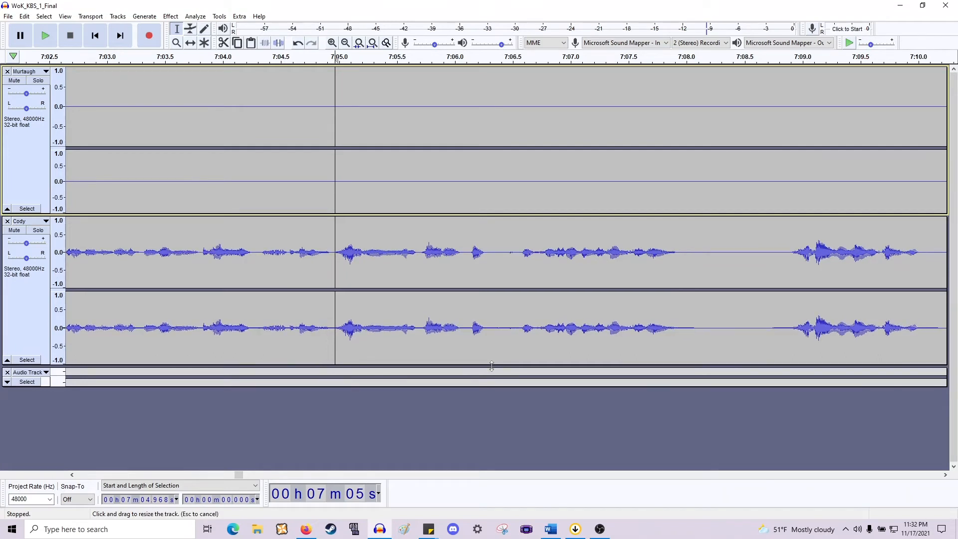
{"action": "left_click_drag", "start_coordinate": [507, 260], "coordinate": [508, 266]}
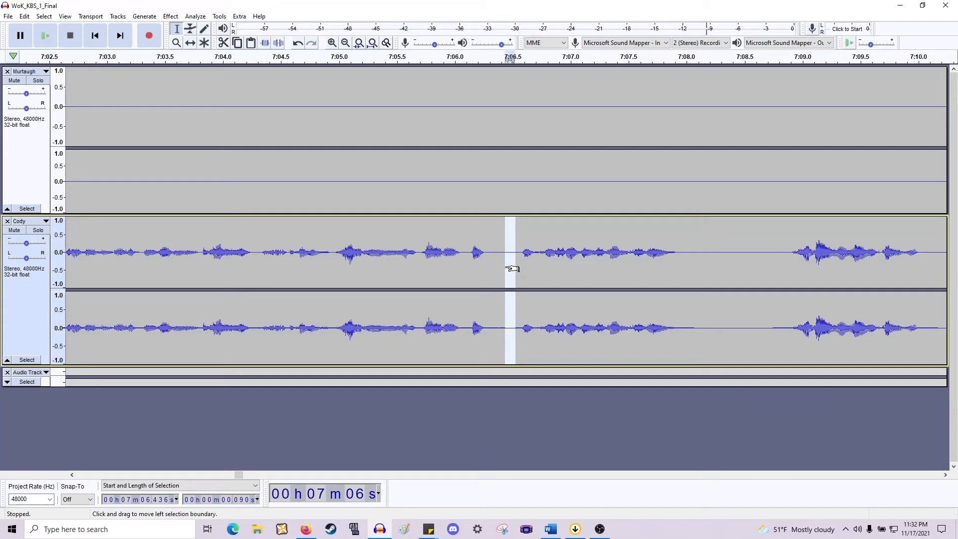
{"action": "left_click", "coordinate": [576, 234]}
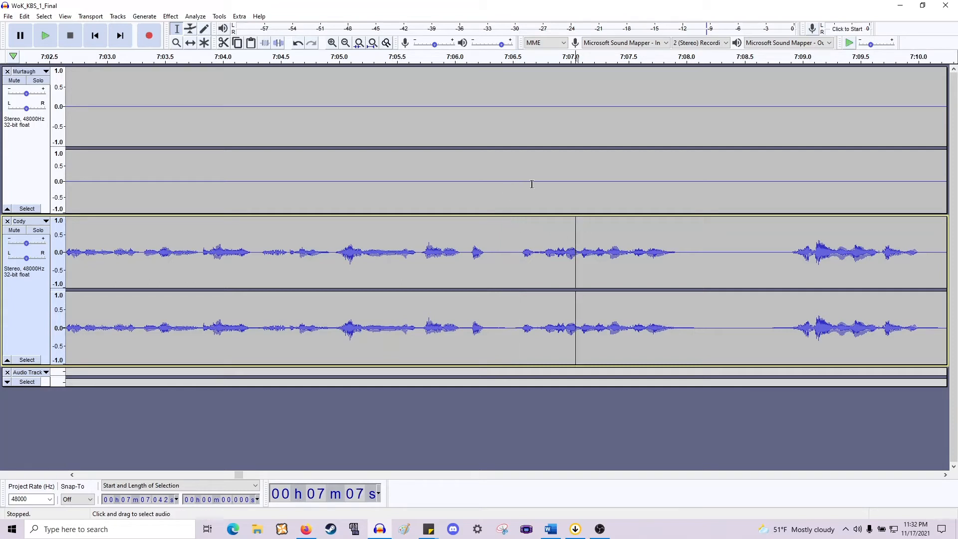
{"action": "left_click_drag", "start_coordinate": [491, 250], "coordinate": [519, 141]}
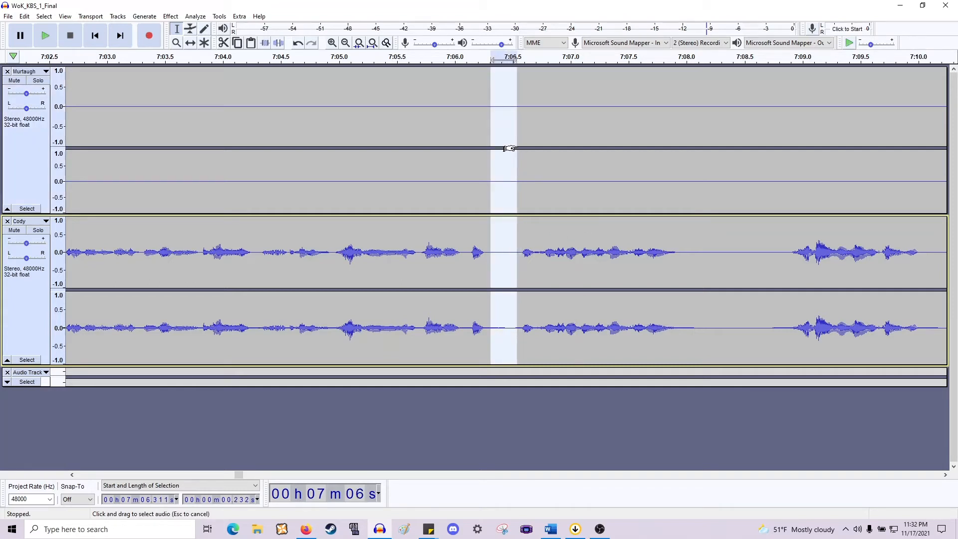
{"action": "key", "text": "Delete"}
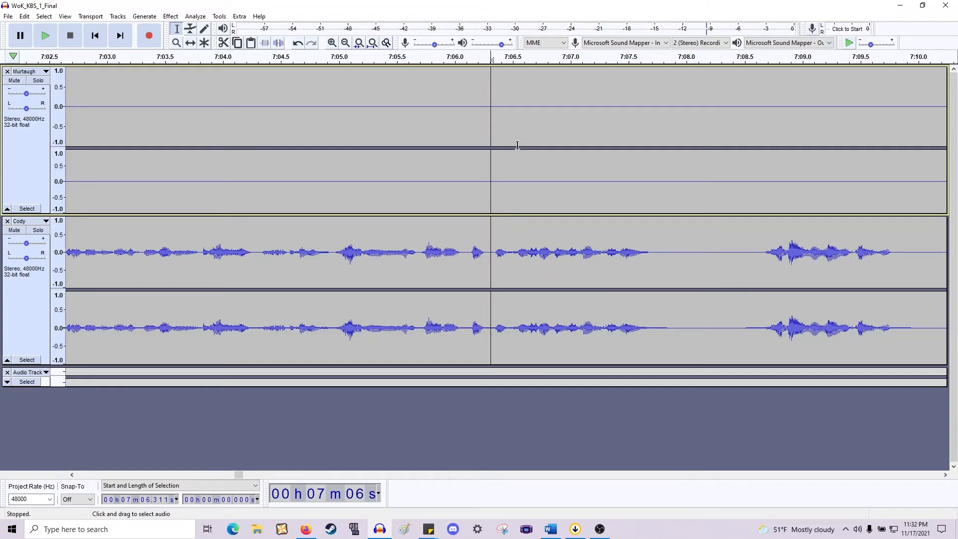
{"action": "left_click", "coordinate": [391, 243]}
{"action": "key", "text": "space"}
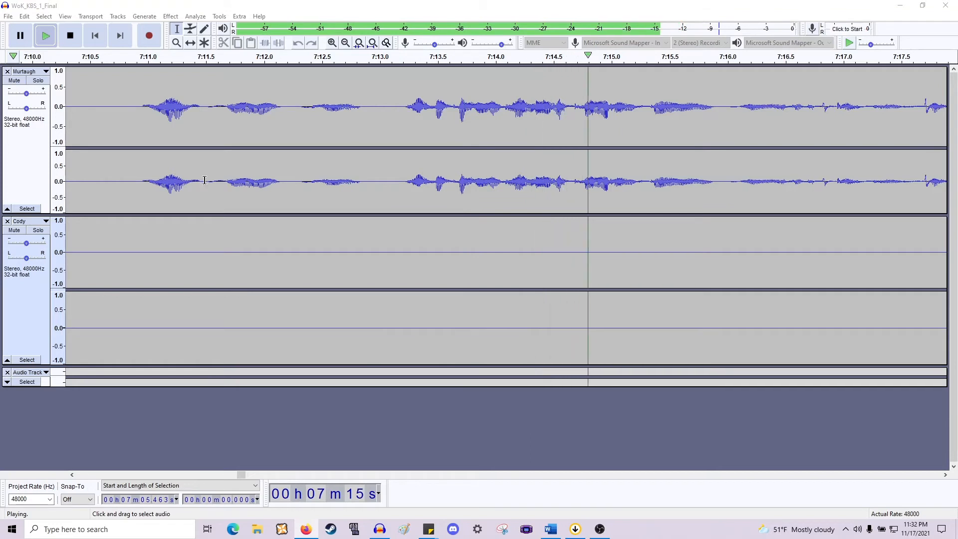
Delete about 1.7 s starting at 7:11.494 from both voice tracks.
{"action": "left_click", "coordinate": [205, 180]}
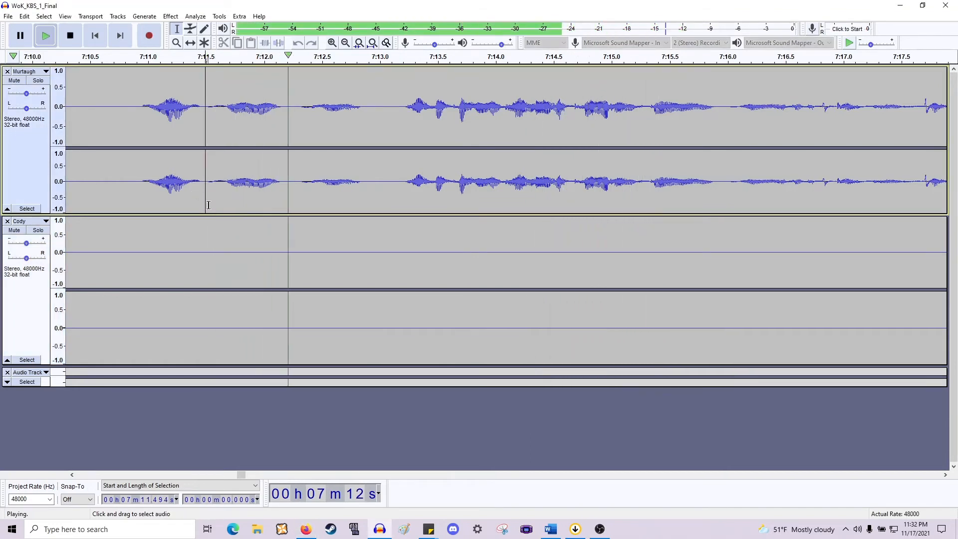
{"action": "key", "text": "space"}
{"action": "left_click_drag", "start_coordinate": [263, 268], "coordinate": [400, 311]}
{"action": "key", "text": "Delete"}
{"action": "scroll", "coordinate": [399, 307], "scroll_direction": "left", "scroll_amount": 5}
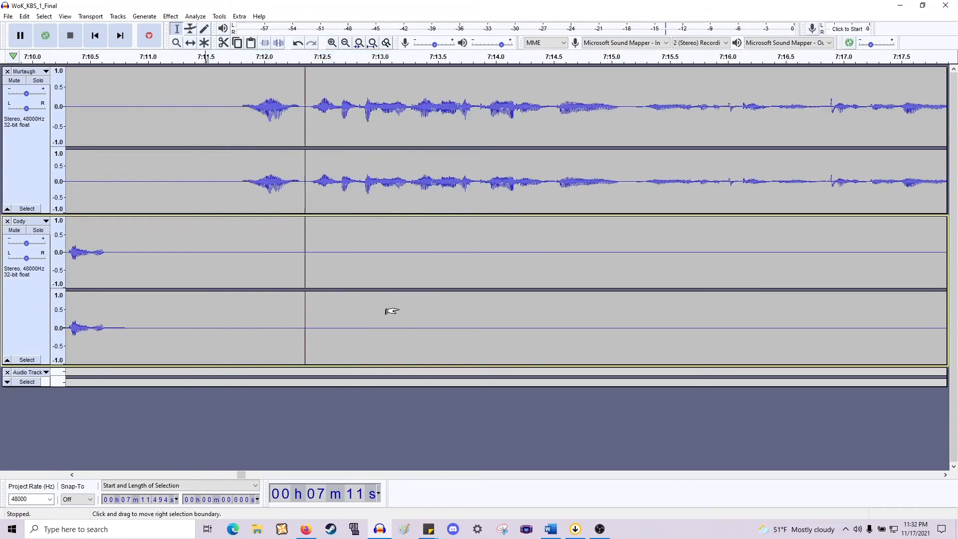
Play back from 7:10.917 and delete about 1.1 s starting at 7:09.811 from both voice tracks.
{"action": "key", "text": "space"}
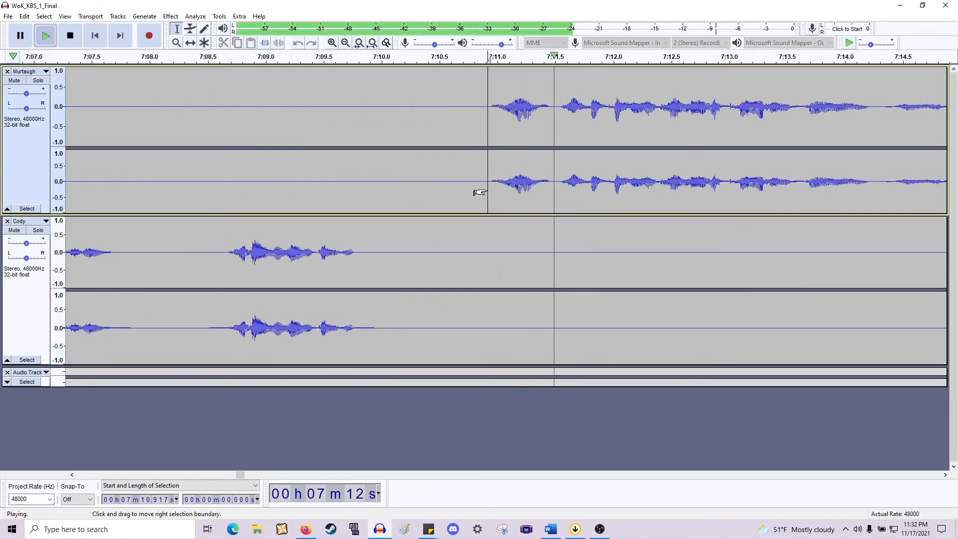
{"action": "key", "text": "space"}
{"action": "left_click_drag", "start_coordinate": [486, 190], "coordinate": [359, 318]}
{"action": "key", "text": "Delete"}
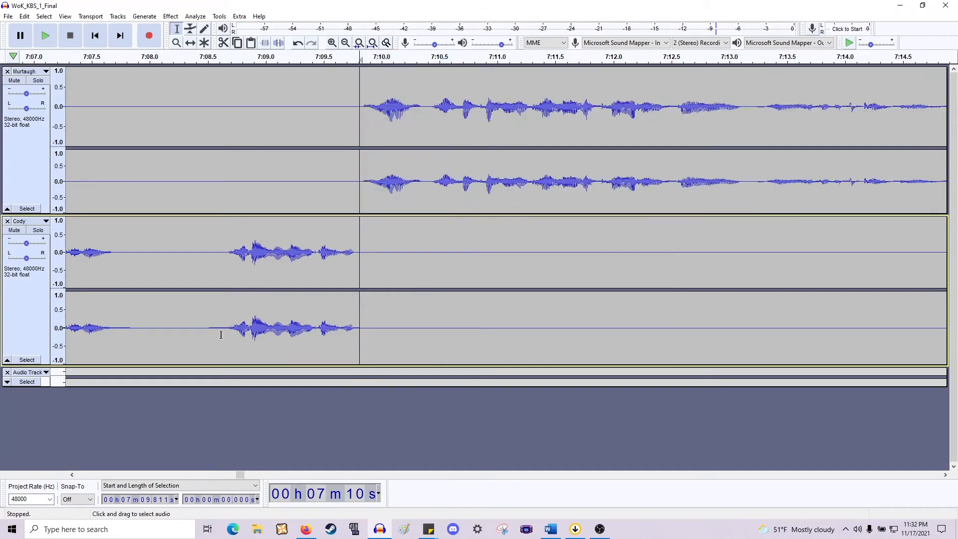
Delete 0.9 s starting at 7:07.718 from both voice tracks and play back from the cut through the following passage.
{"action": "left_click_drag", "start_coordinate": [221, 305], "coordinate": [119, 203]}
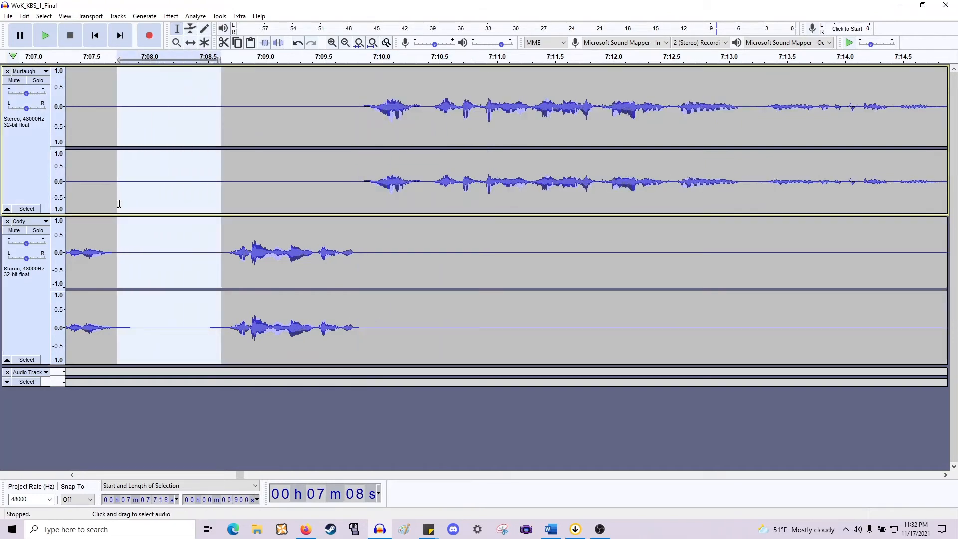
{"action": "key", "text": "Delete"}
{"action": "key", "text": "space"}
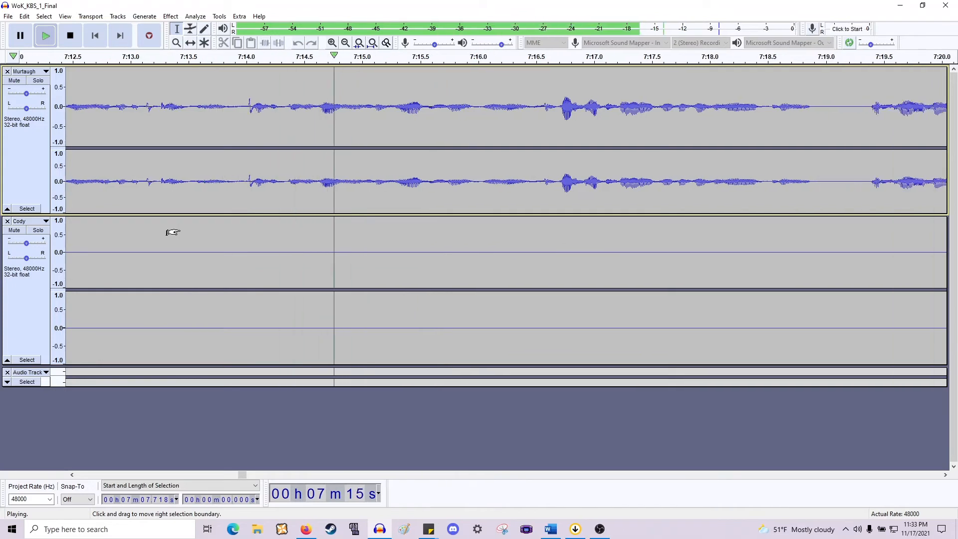
{"action": "scroll", "coordinate": [340, 254], "scroll_direction": "down", "scroll_amount": 1}
{"action": "scroll", "coordinate": [340, 255], "scroll_direction": "right", "scroll_amount": 5}
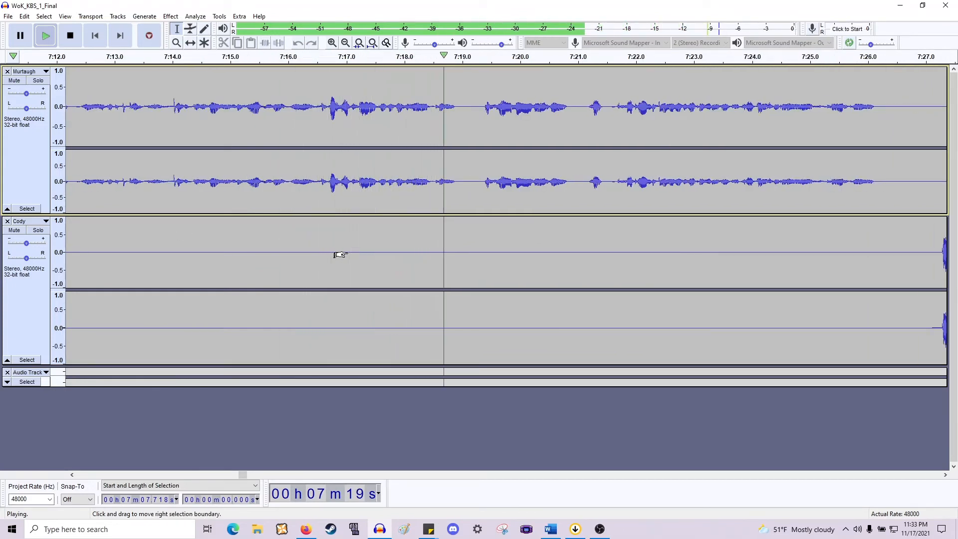
{"action": "scroll", "coordinate": [340, 254], "scroll_direction": "right", "scroll_amount": 5}
{"action": "scroll", "coordinate": [340, 255], "scroll_direction": "right", "scroll_amount": 2}
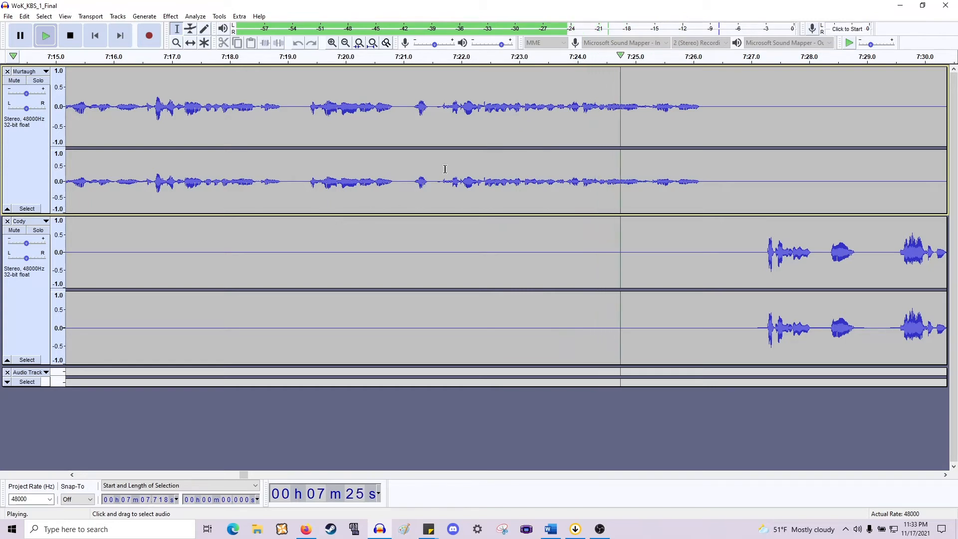
{"action": "key", "text": "space"}
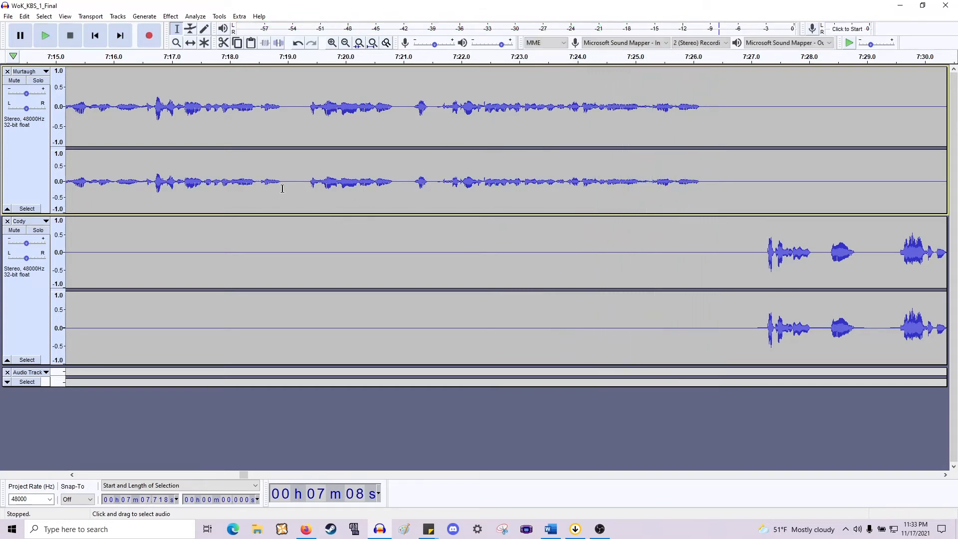
Delete about 0.4 s starting at 7:18.941 and about 0.3 s starting at 7:20.517 from both voice tracks.
{"action": "left_click_drag", "start_coordinate": [284, 188], "coordinate": [297, 295]}
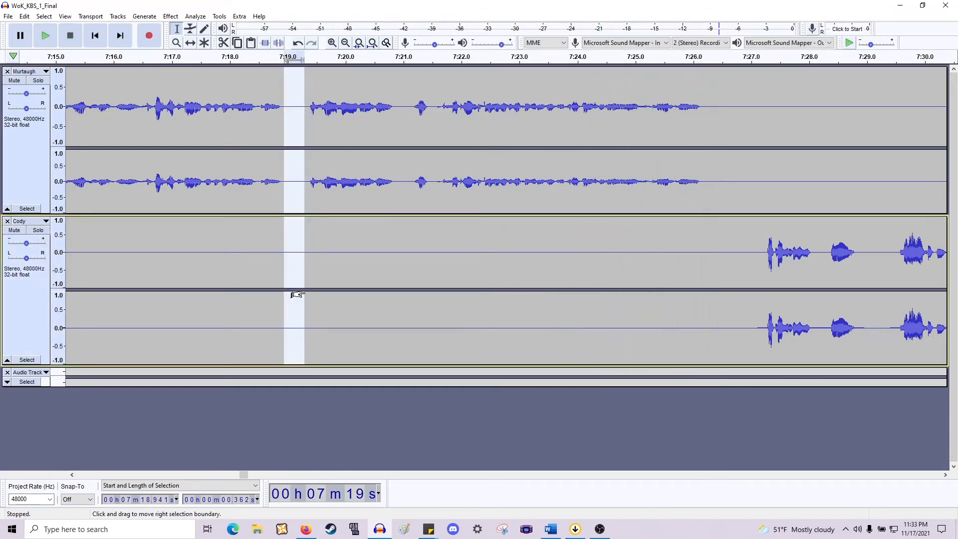
{"action": "key", "text": "Delete"}
{"action": "left_click_drag", "start_coordinate": [375, 172], "coordinate": [393, 291]}
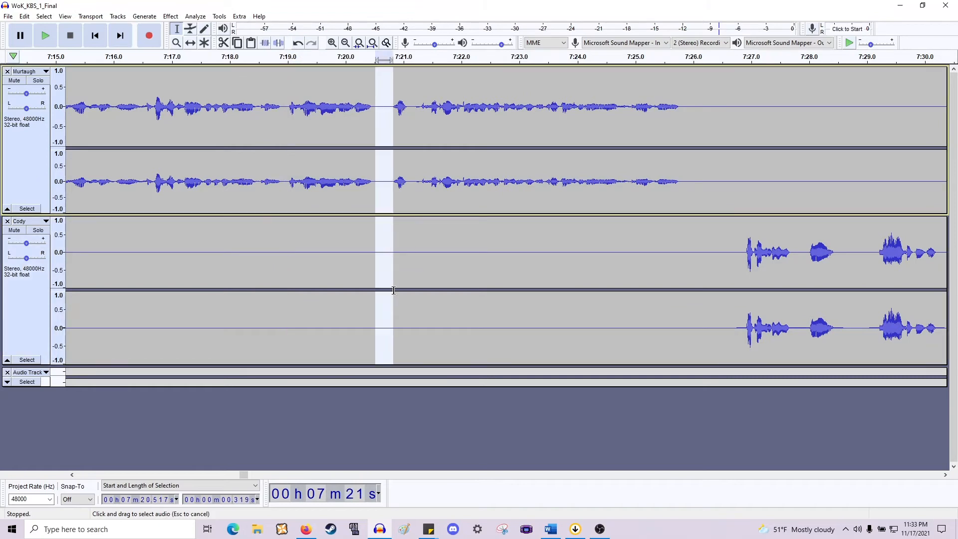
{"action": "key", "text": "Delete"}
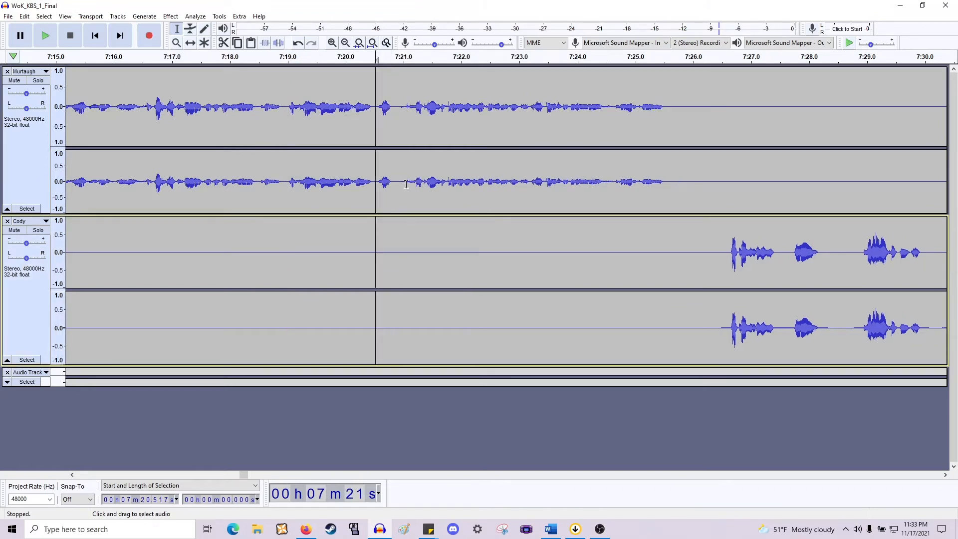
Delete about 0.2 s starting at 7:20.818 from both voice tracks and play back from the cut.
{"action": "left_click_drag", "start_coordinate": [406, 183], "coordinate": [391, 290]}
{"action": "key", "text": "Delete"}
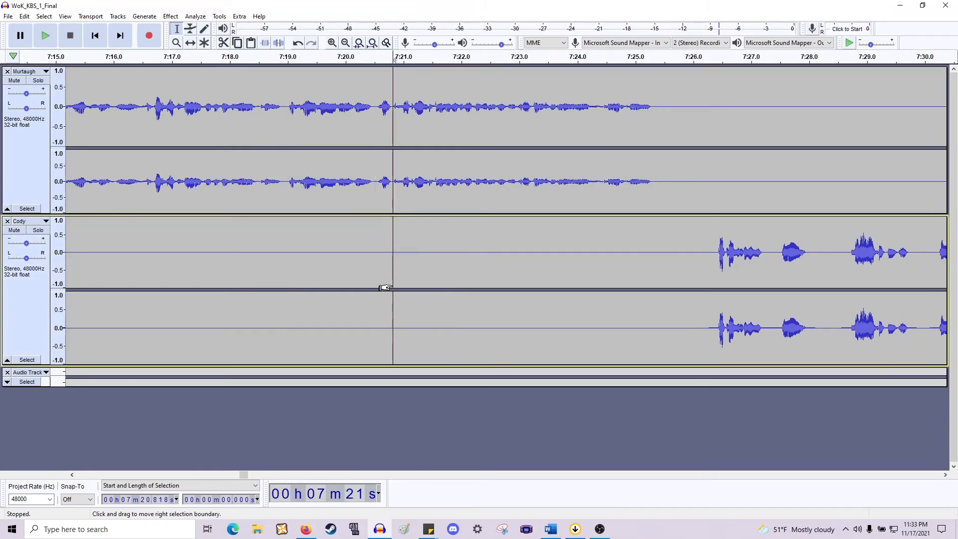
{"action": "key", "text": "space"}
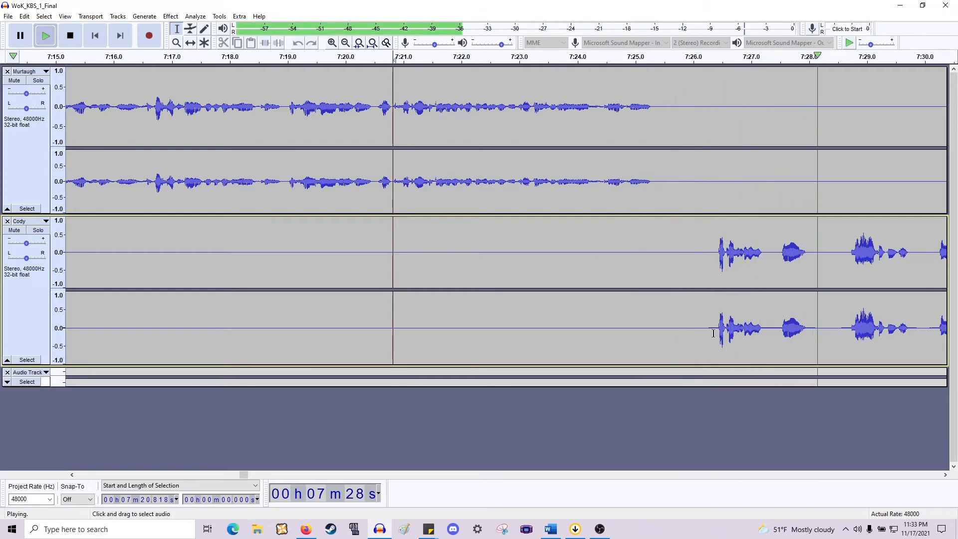
{"action": "key", "text": "space"}
Delete about 1.5 s starting at 7:27.224, including the short utterance, from both voice tracks.
{"action": "scroll", "coordinate": [648, 319], "scroll_direction": "right", "scroll_amount": 3}
{"action": "left_click", "coordinate": [612, 330]}
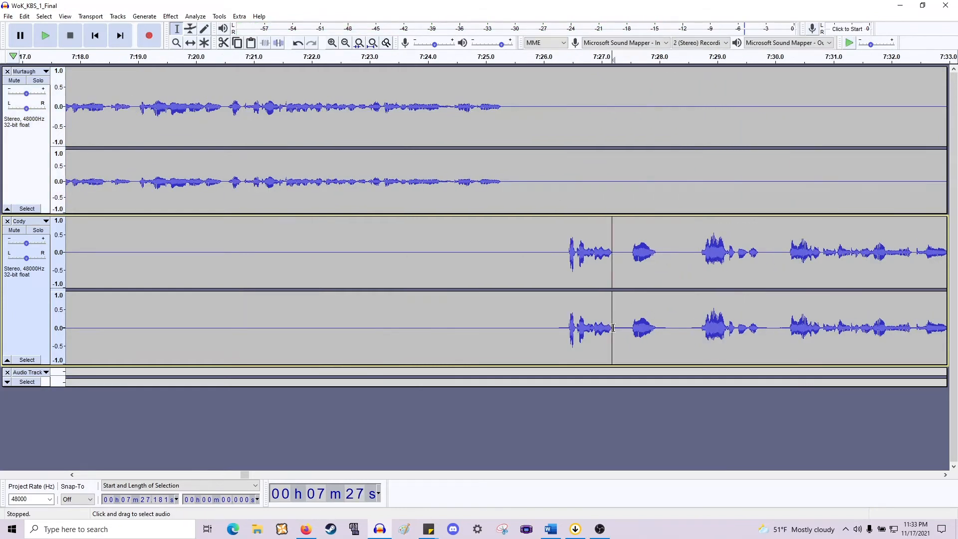
{"action": "left_click_drag", "start_coordinate": [635, 238], "coordinate": [700, 142]}
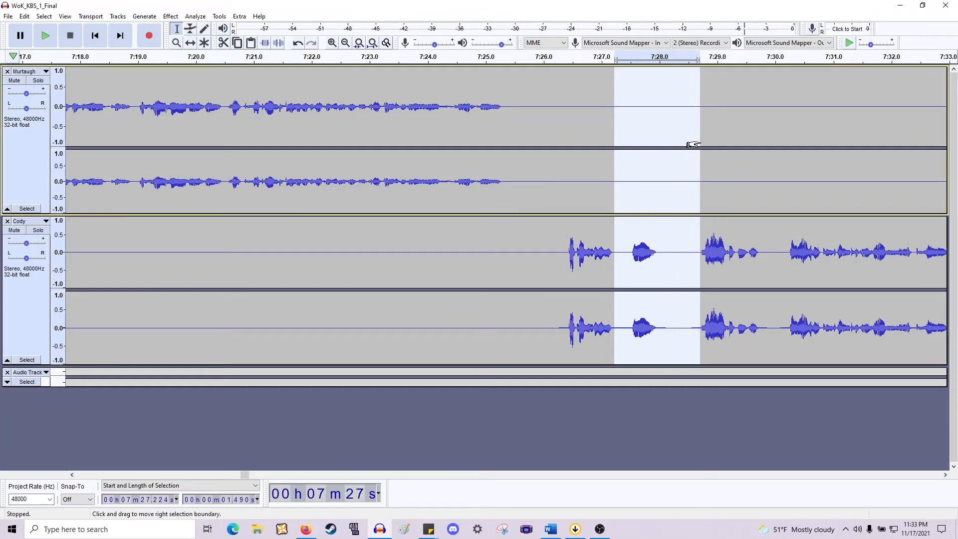
{"action": "key", "text": "Delete"}
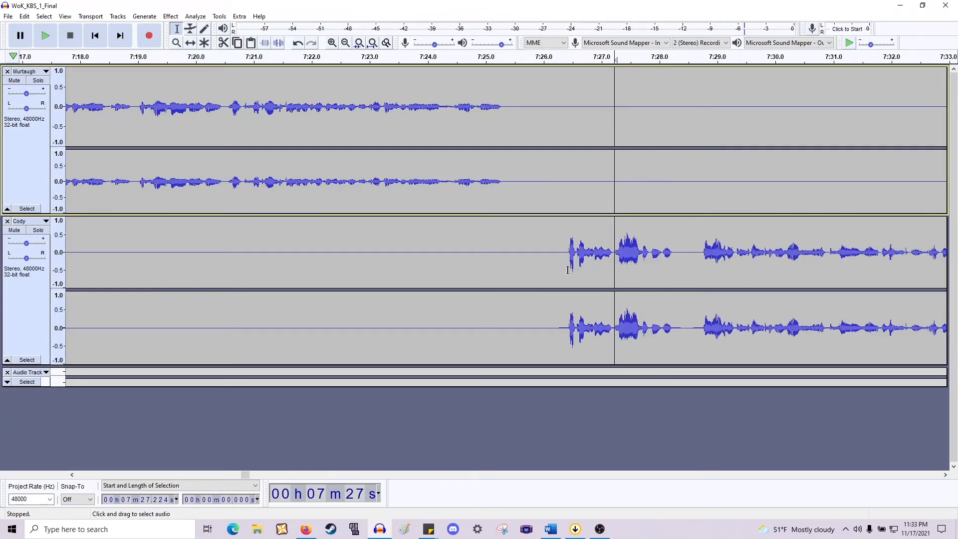
Delete about 1.1 s starting at 7:25.304 from both voice tracks and play back from the cut.
{"action": "left_click_drag", "start_coordinate": [568, 270], "coordinate": [503, 107]}
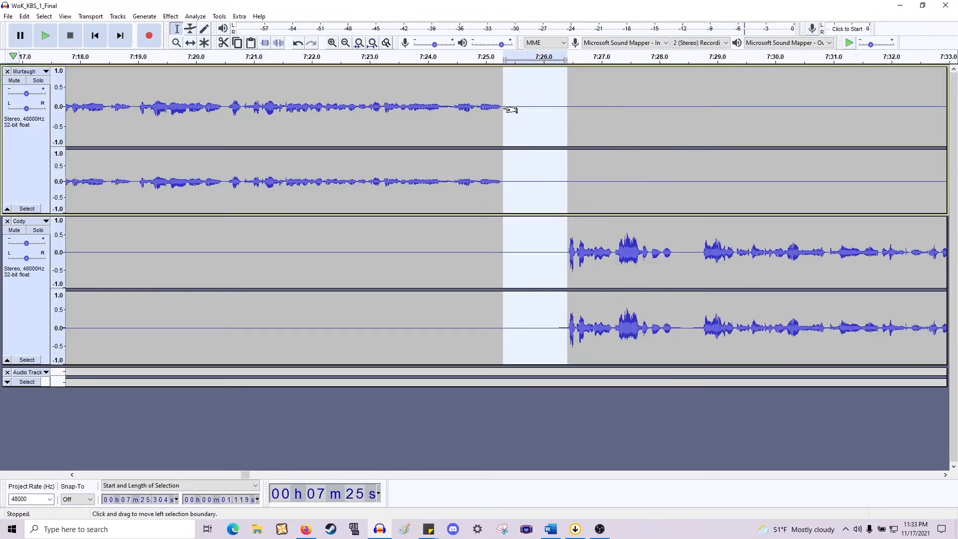
{"action": "key", "text": "Delete"}
{"action": "key", "text": "space"}
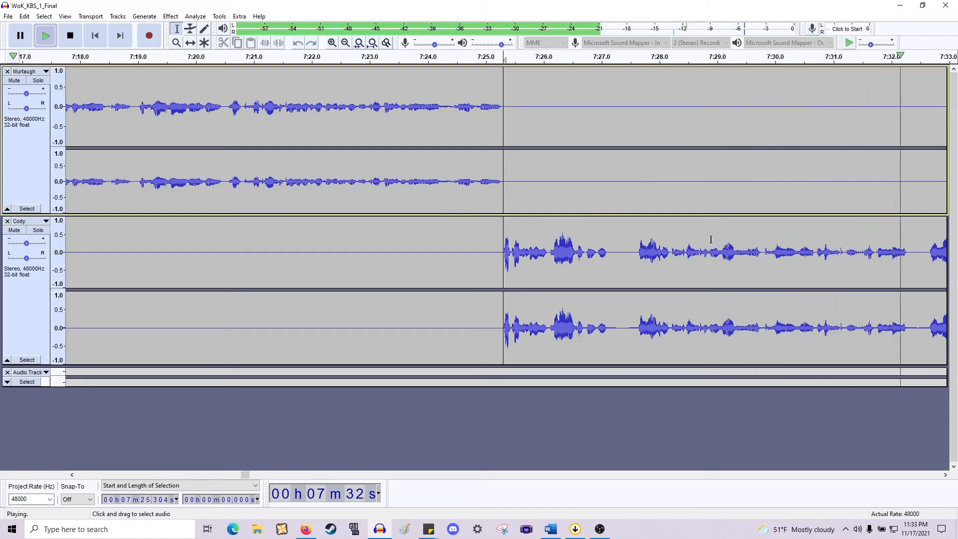
{"action": "key", "text": "space"}
Delete about 0.5 s starting at 7:27.129 and about 0.3 s starting at 7:31.848 from both voice tracks.
{"action": "left_click_drag", "start_coordinate": [636, 259], "coordinate": [609, 112]}
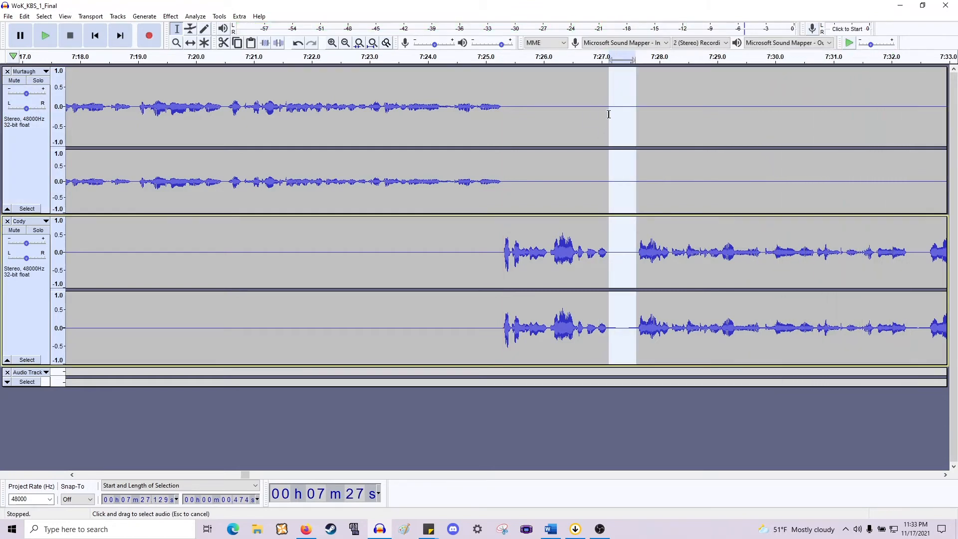
{"action": "key", "text": "Delete"}
{"action": "scroll", "coordinate": [607, 140], "scroll_direction": "right", "scroll_amount": 5}
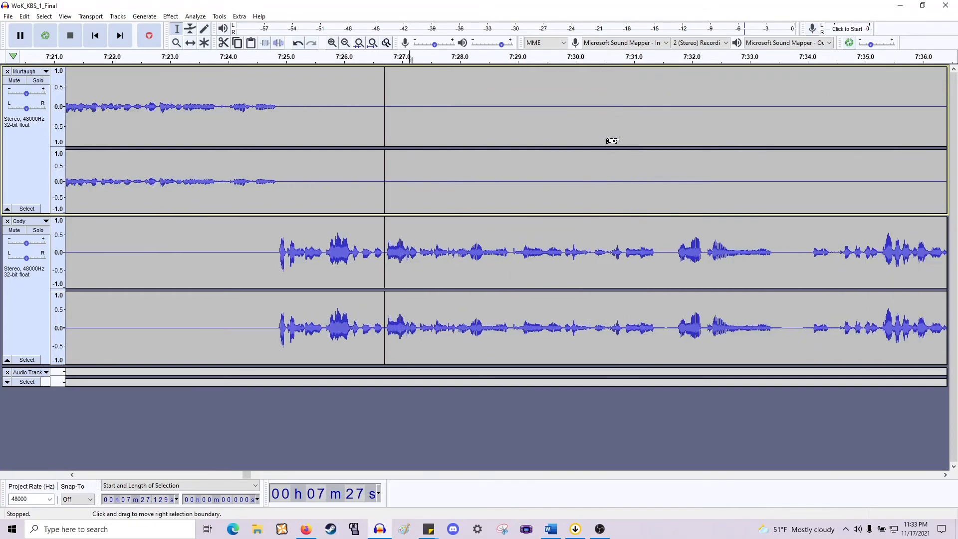
{"action": "left_click_drag", "start_coordinate": [500, 100], "coordinate": [483, 94]}
{"action": "key", "text": "Delete"}
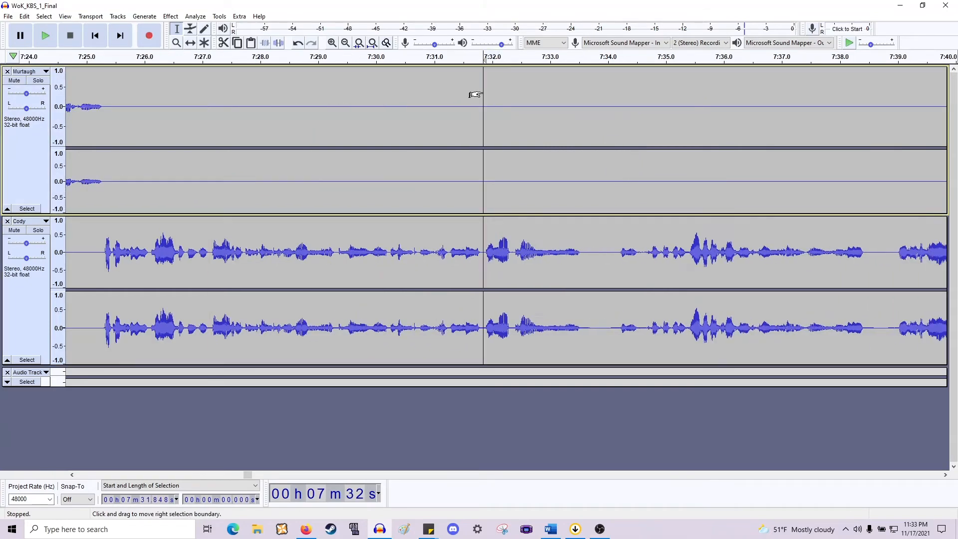
Delete about 0.6 s starting at 7:33.552 from both voice tracks and play back from 7:27.224.
{"action": "left_click_drag", "start_coordinate": [617, 252], "coordinate": [579, 125]}
{"action": "key", "text": "Delete"}
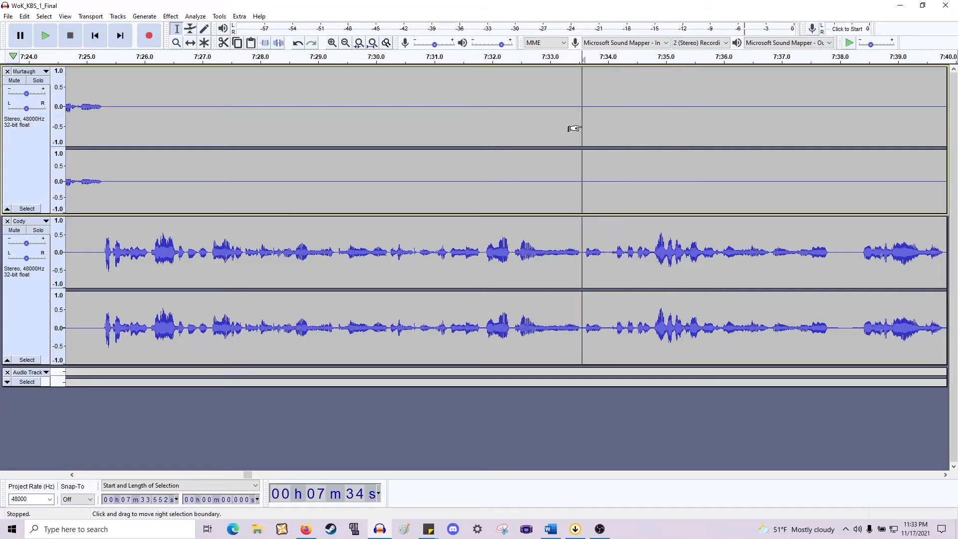
{"action": "left_click", "coordinate": [215, 249]}
{"action": "key", "text": "space"}
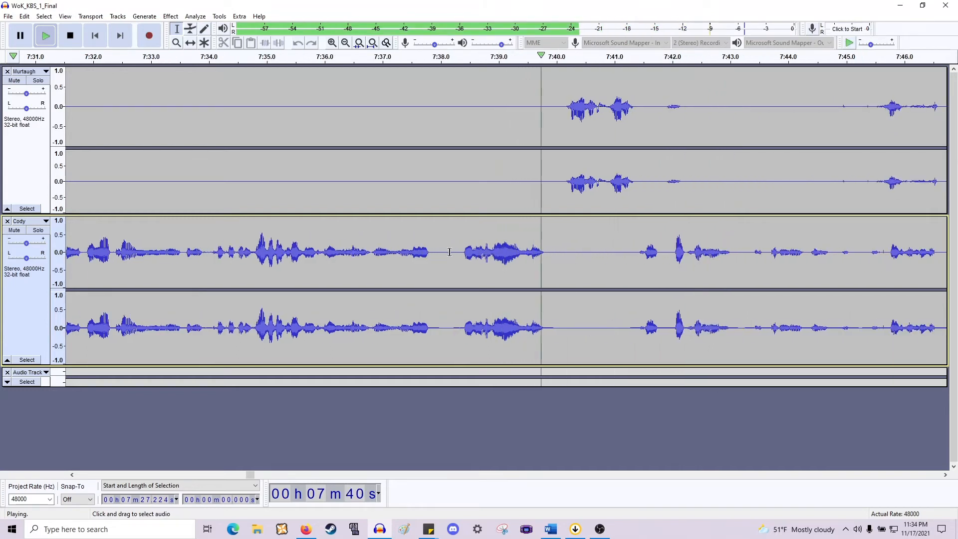
Play the passage starting at 7:36.816, narrow the selection and delete about 0.5 s starting at 7:37.840 from both voice tracks.
{"action": "key", "text": "space"}
{"action": "left_click_drag", "start_coordinate": [447, 229], "coordinate": [367, 220]}
{"action": "key", "text": "space"}
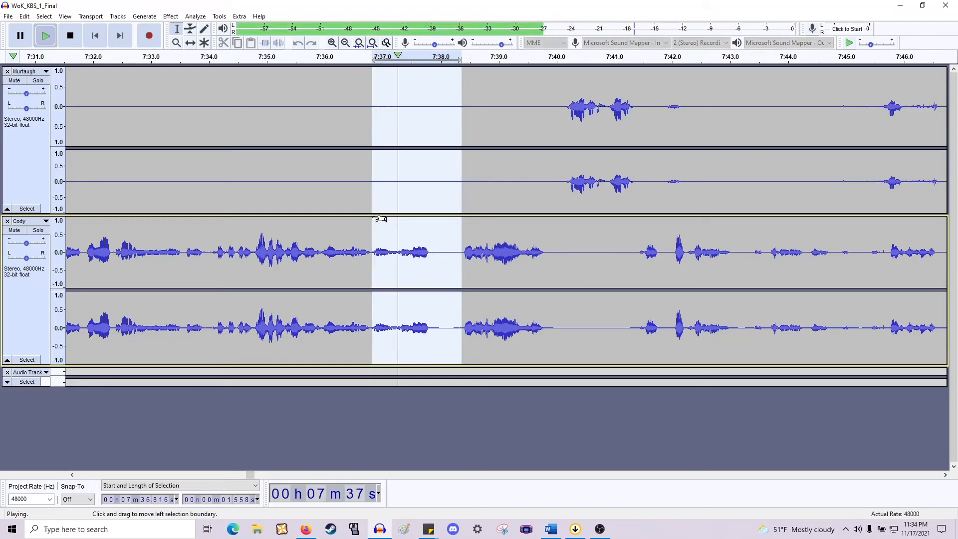
{"action": "key", "text": "space"}
{"action": "left_click_drag", "start_coordinate": [379, 219], "coordinate": [443, 229]}
{"action": "key", "text": "Delete"}
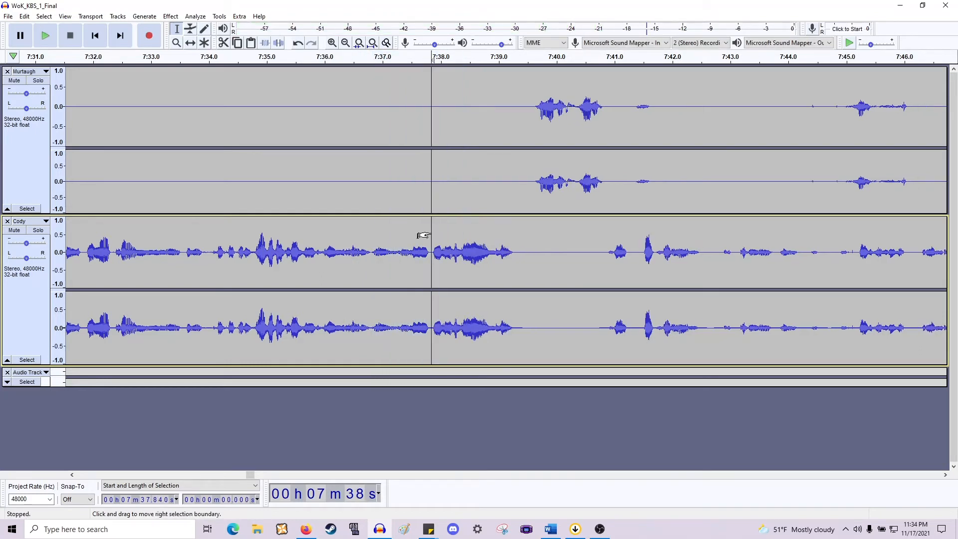
Delete about 0.3 s starting at 7:39.295 and about 0.8 s starting at 7:39.252 from both voice tracks, playing back each cut.
{"action": "left_click_drag", "start_coordinate": [516, 254], "coordinate": [533, 192]}
{"action": "key", "text": "Delete"}
{"action": "key", "text": "space"}
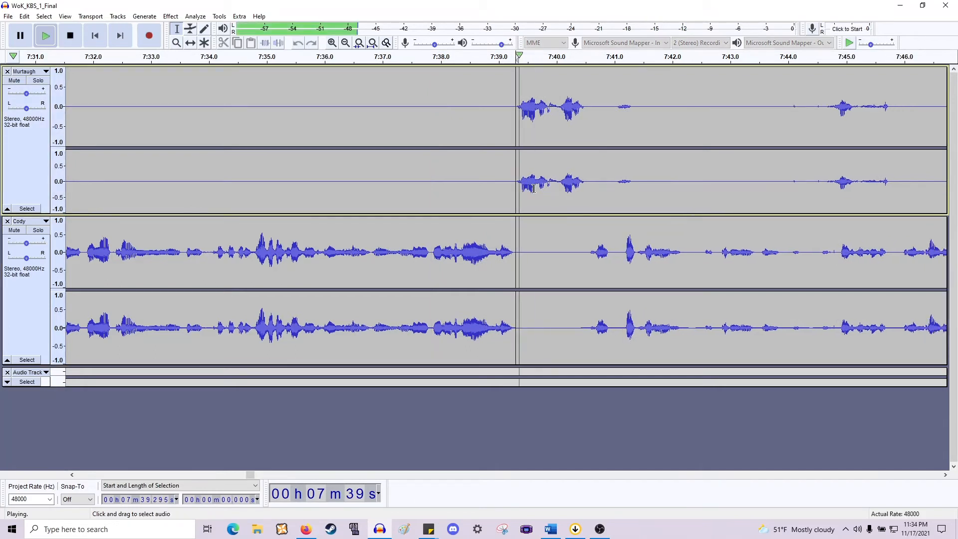
{"action": "key", "text": "space"}
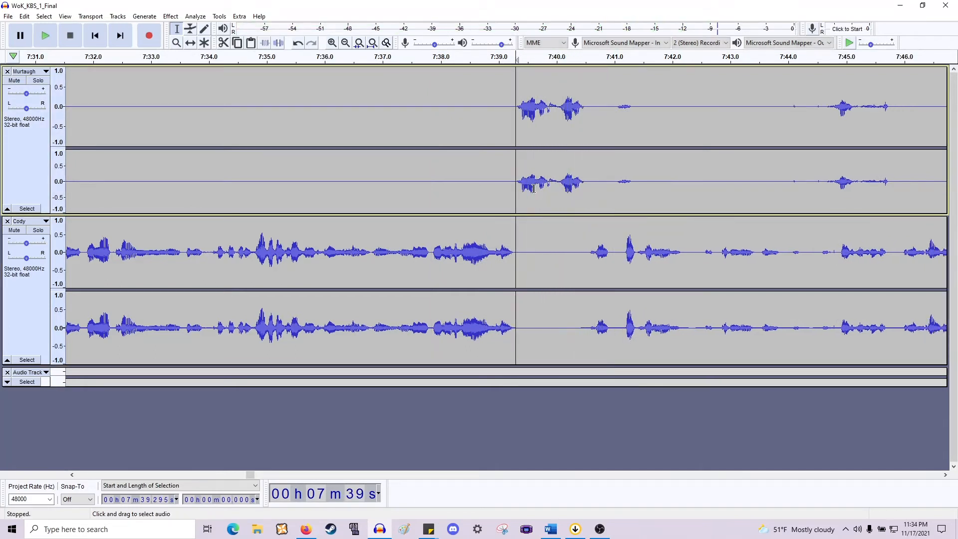
{"action": "left_click_drag", "start_coordinate": [559, 180], "coordinate": [514, 315]}
{"action": "key", "text": "space"}
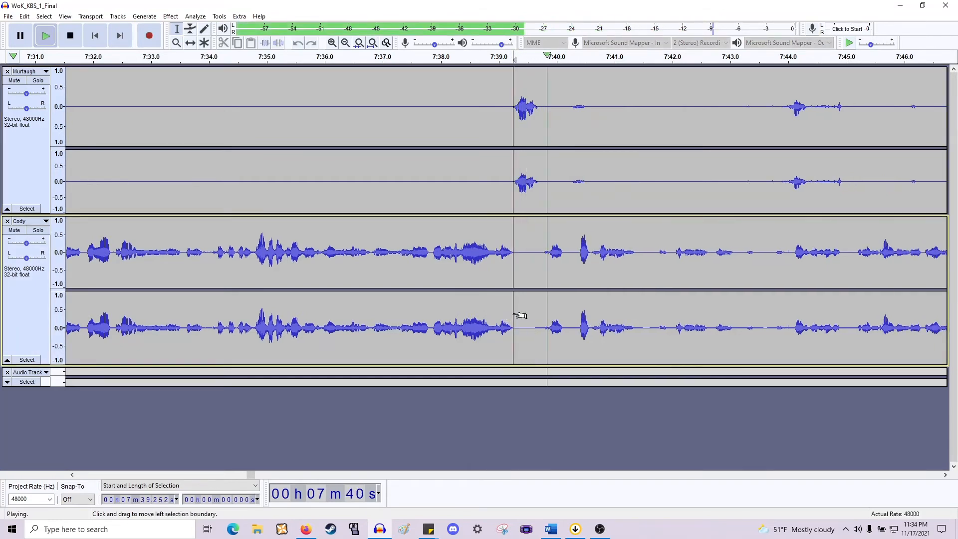
Delete about 1.3 s starting at 7:39.287 from both voice tracks and play back the cut.
{"action": "left_click", "coordinate": [529, 185]}
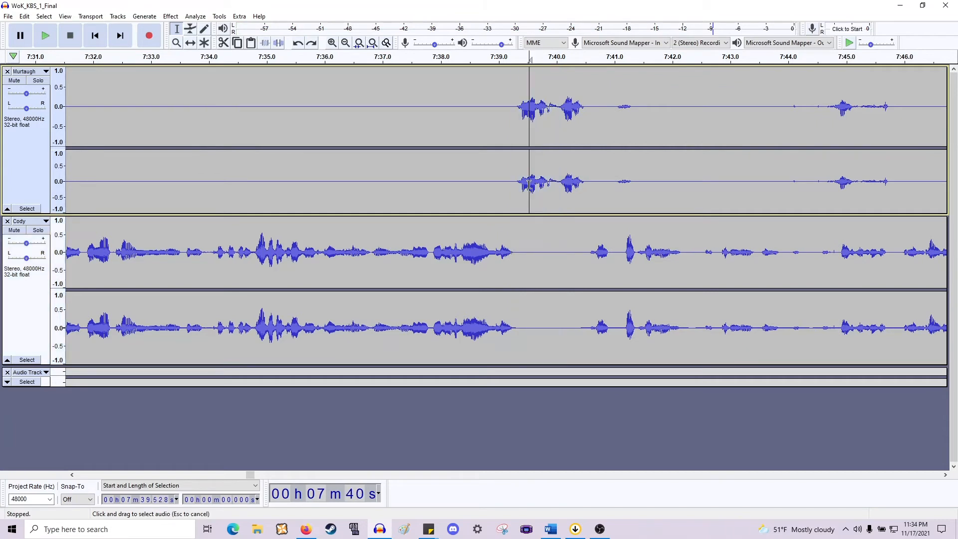
{"action": "left_click_drag", "start_coordinate": [589, 189], "coordinate": [515, 308]}
{"action": "key", "text": "Delete"}
{"action": "key", "text": "space"}
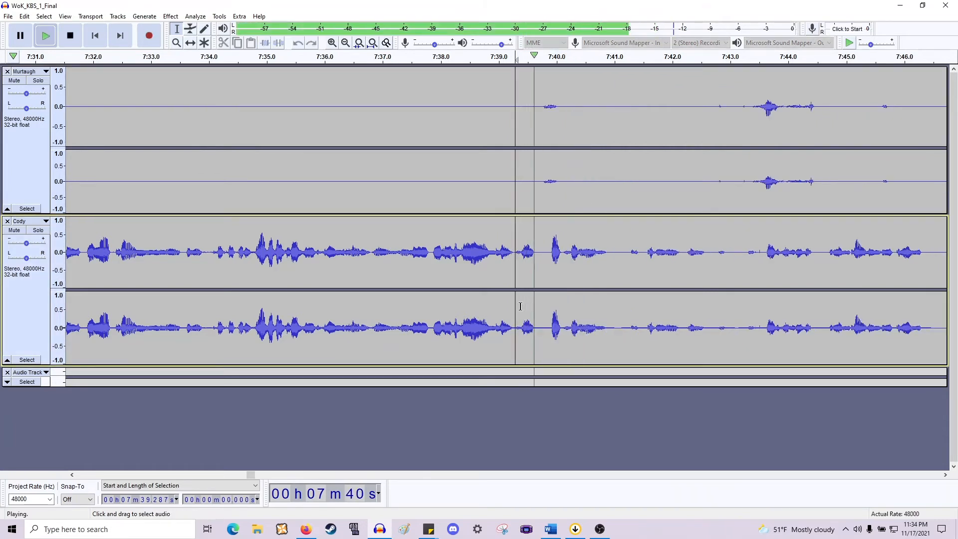
Silence 1.352 s starting at 7:39.114 in the first voice track and play back from 7:39.553.
{"action": "key", "text": "space"}
{"action": "left_click_drag", "start_coordinate": [583, 181], "coordinate": [505, 186]}
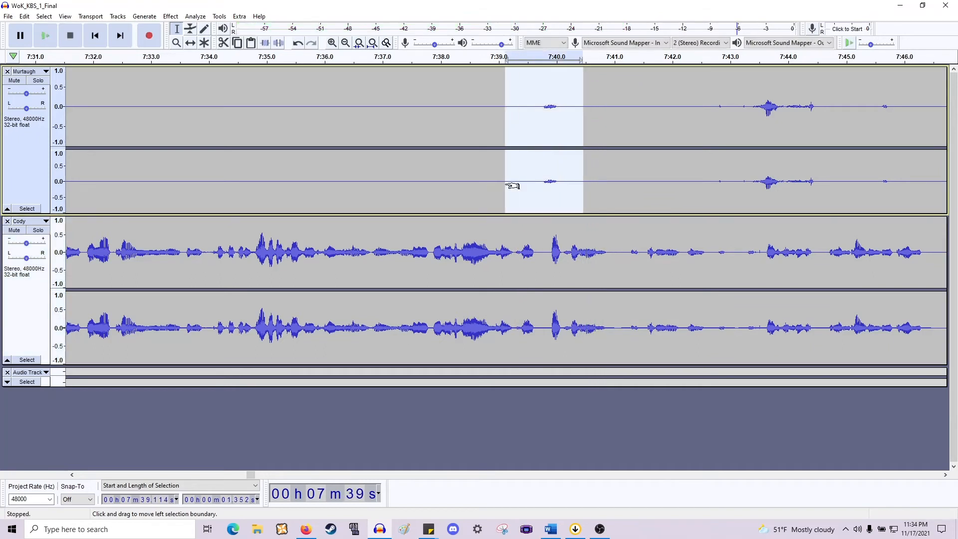
{"action": "left_click", "coordinate": [531, 252]}
{"action": "key", "text": "space"}
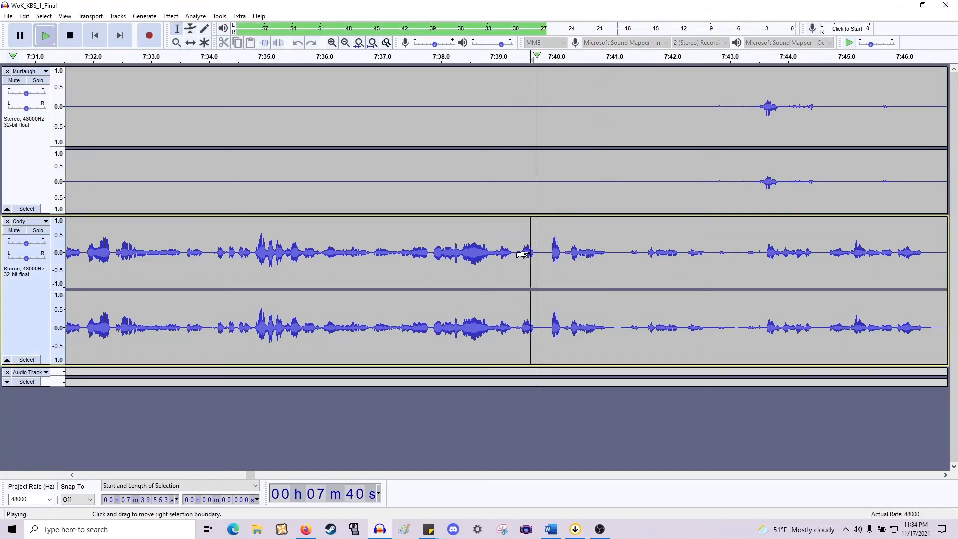
Delete about 0.6 s starting at 7:40.914 from both voice tracks and play back from the cut.
{"action": "scroll", "coordinate": [565, 283], "scroll_direction": "right", "scroll_amount": 6}
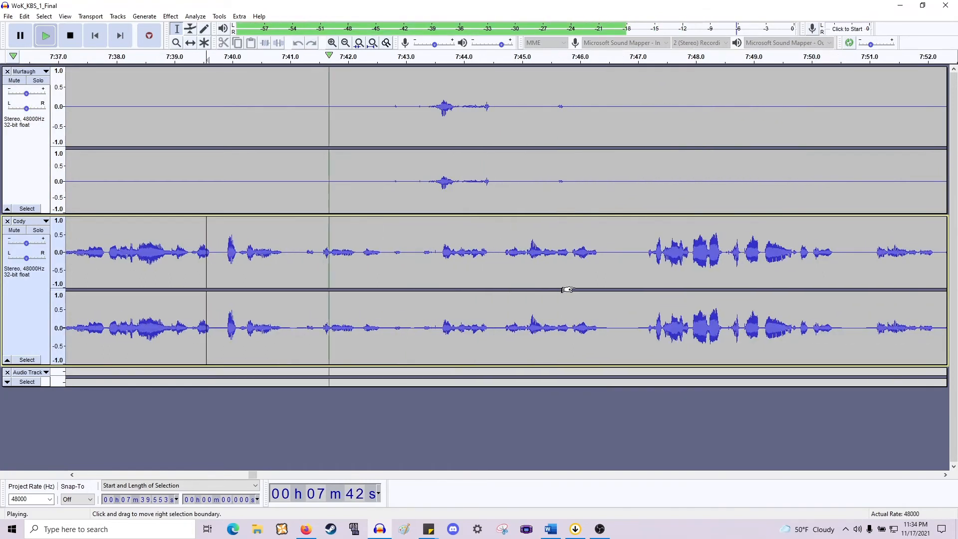
{"action": "key", "text": "space"}
{"action": "left_click_drag", "start_coordinate": [322, 120], "coordinate": [285, 146]}
{"action": "key", "text": "Delete"}
{"action": "key", "text": "space"}
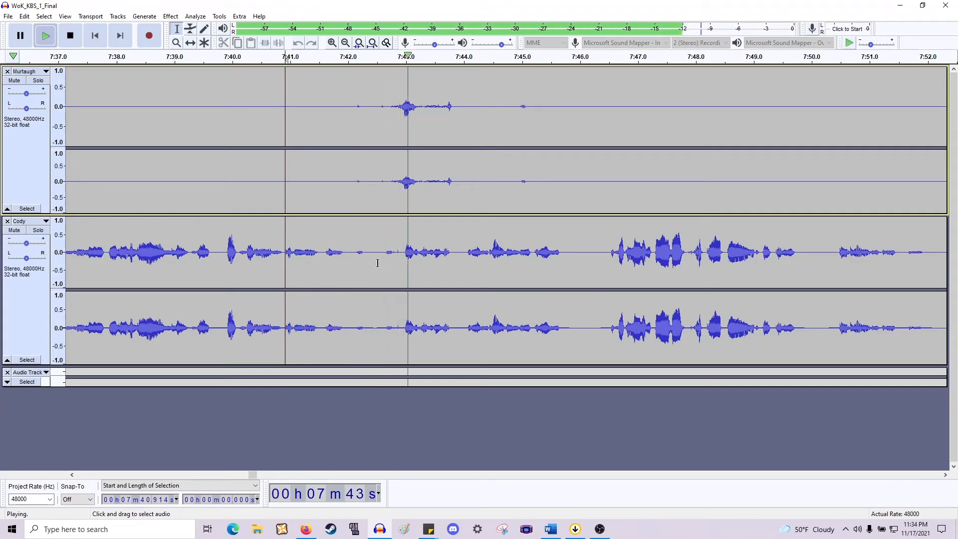
Silence 0.844 s from 7:41.938 and 2.204 s from 7:43.264 in the first voice track, and 0.904 s from 7:42.007 in the second.
{"action": "key", "text": "space"}
{"action": "left_click_drag", "start_coordinate": [403, 252], "coordinate": [348, 257]}
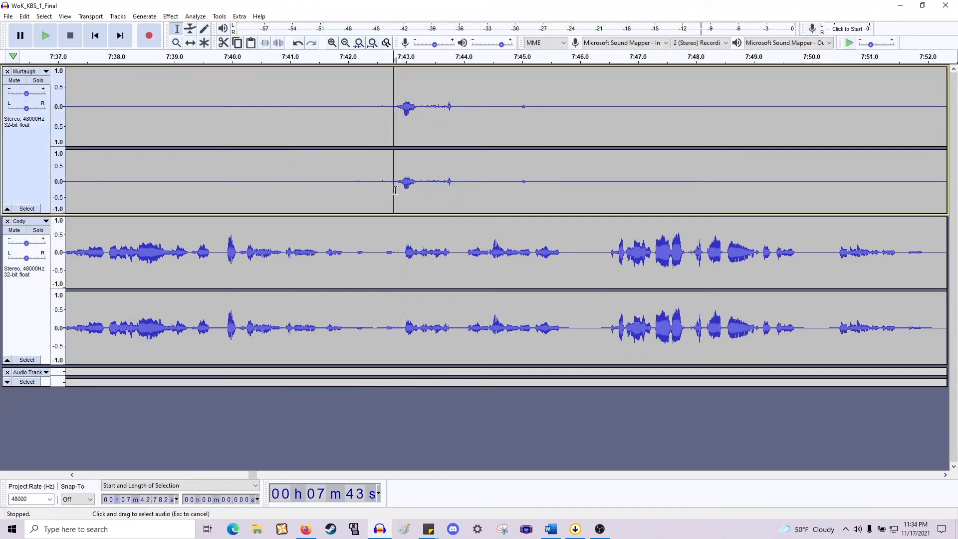
{"action": "left_click_drag", "start_coordinate": [393, 197], "coordinate": [345, 196]}
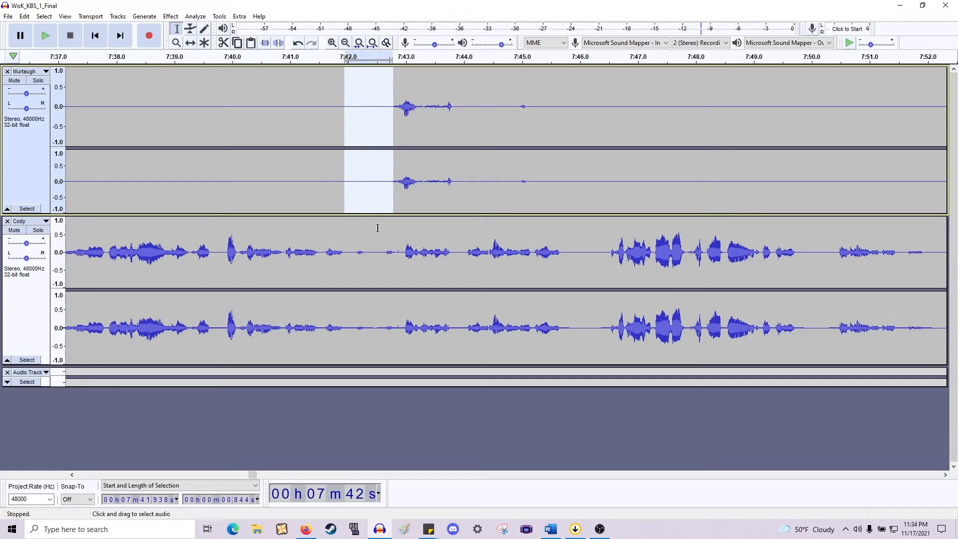
{"action": "left_click_drag", "start_coordinate": [400, 253], "coordinate": [348, 264]}
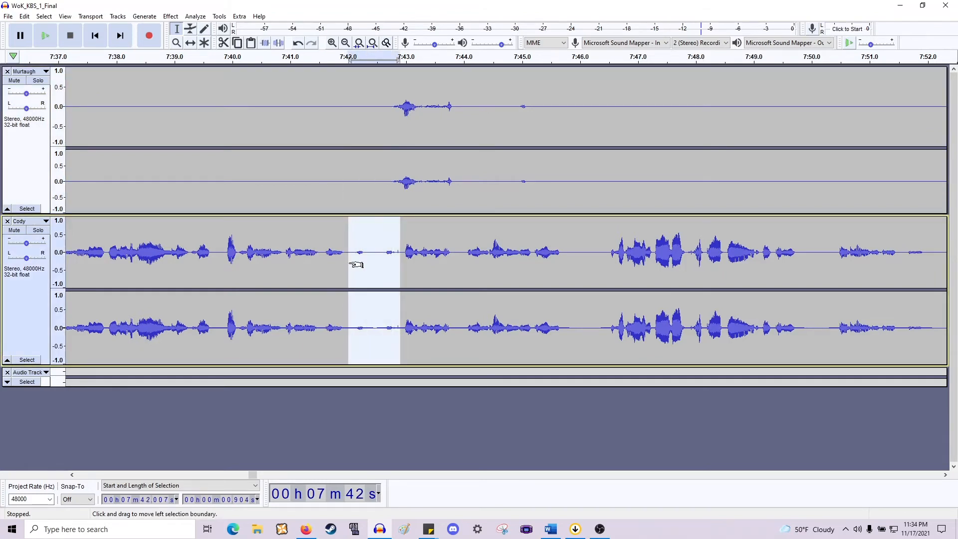
{"action": "left_click_drag", "start_coordinate": [549, 164], "coordinate": [421, 189]}
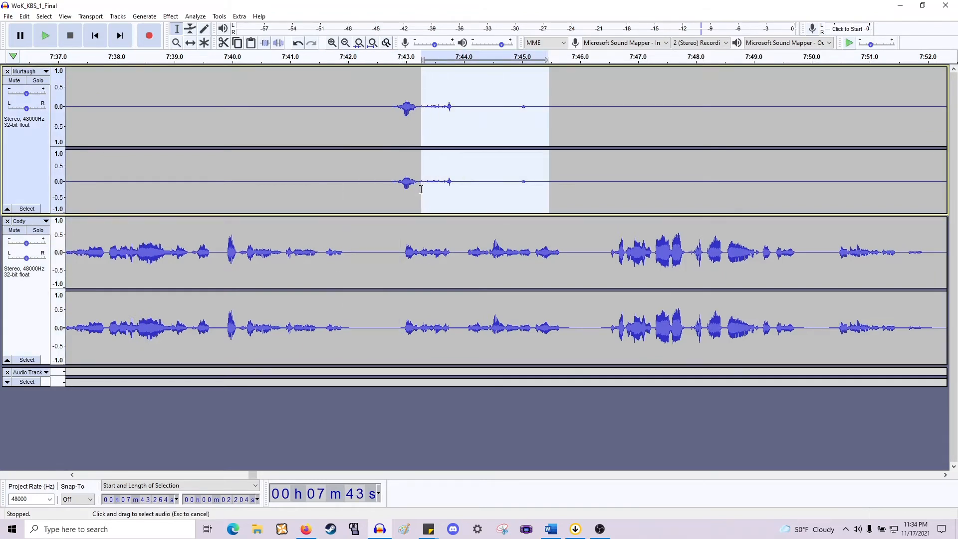
{"action": "left_click", "coordinate": [424, 187]}
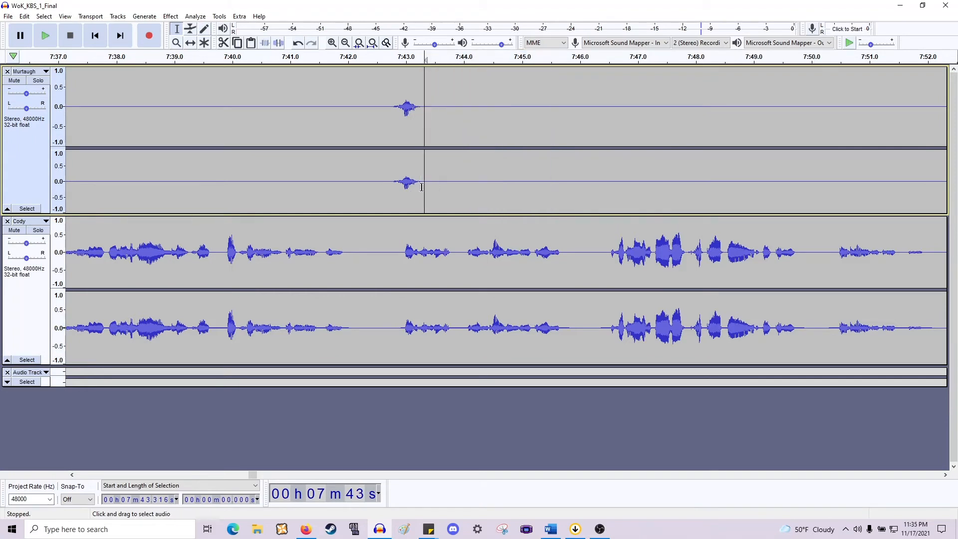
Move the 0.517 s sound starting at 7:42.756 in the first voice track earlier, to about 7:41.9.
{"action": "left_click_drag", "start_coordinate": [402, 189], "coordinate": [389, 192]}
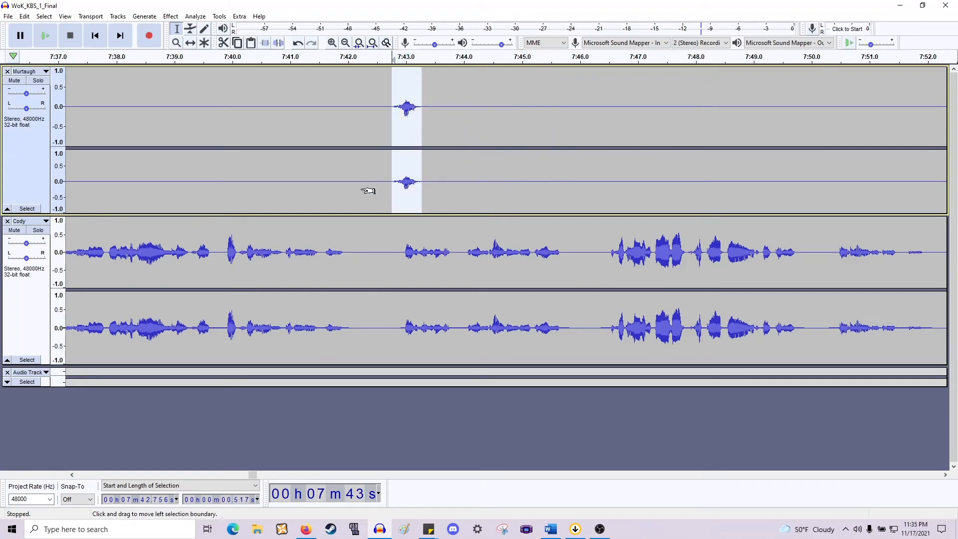
{"action": "key", "text": "ctrl+x"}
{"action": "left_click", "coordinate": [343, 193]}
{"action": "key", "text": "ctrl+v"}
{"action": "left_click", "coordinate": [377, 195]}
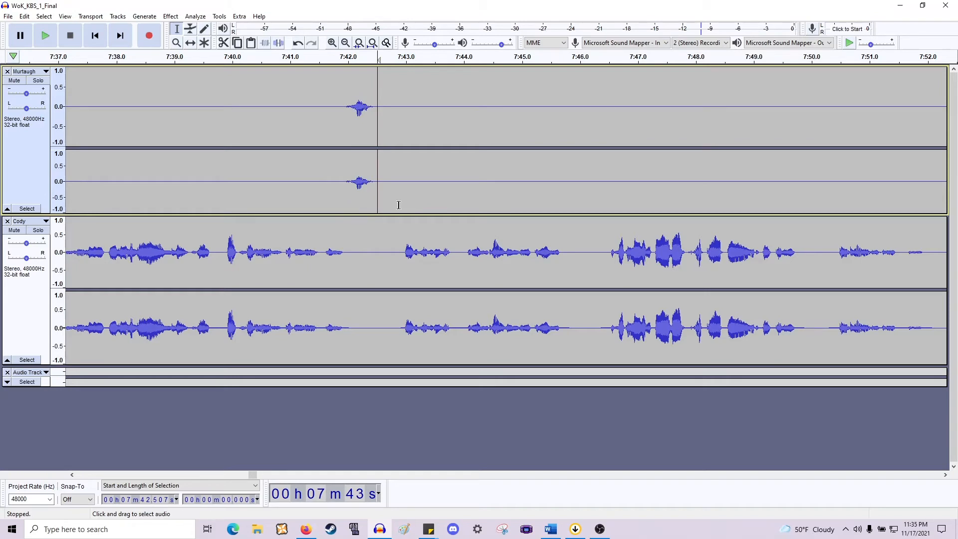
Delete the 0.491 s gap starting at 7:42.455 from both voice tracks and play back from 7:41.009.
{"action": "left_click_drag", "start_coordinate": [401, 243], "coordinate": [374, 184]}
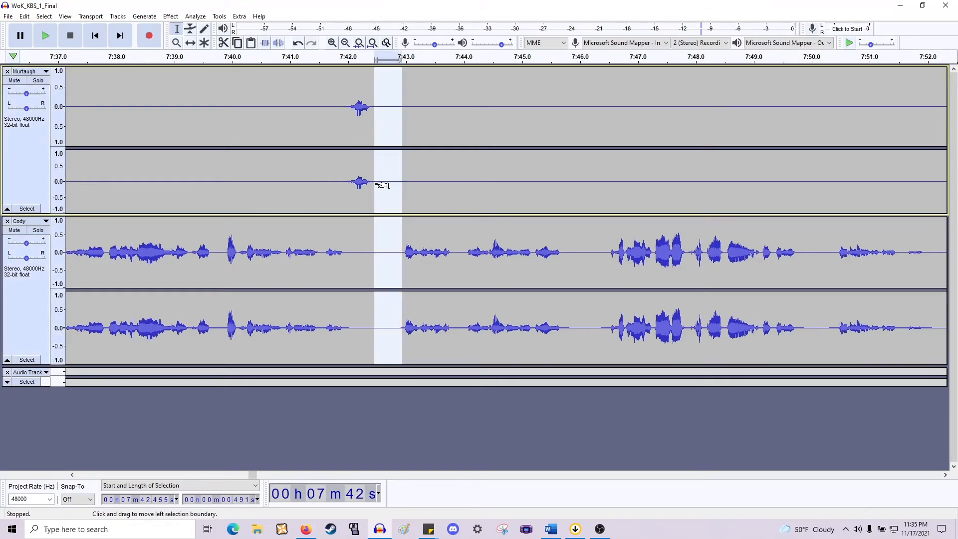
{"action": "key", "text": "Delete"}
{"action": "left_click", "coordinate": [290, 267]}
{"action": "key", "text": "space"}
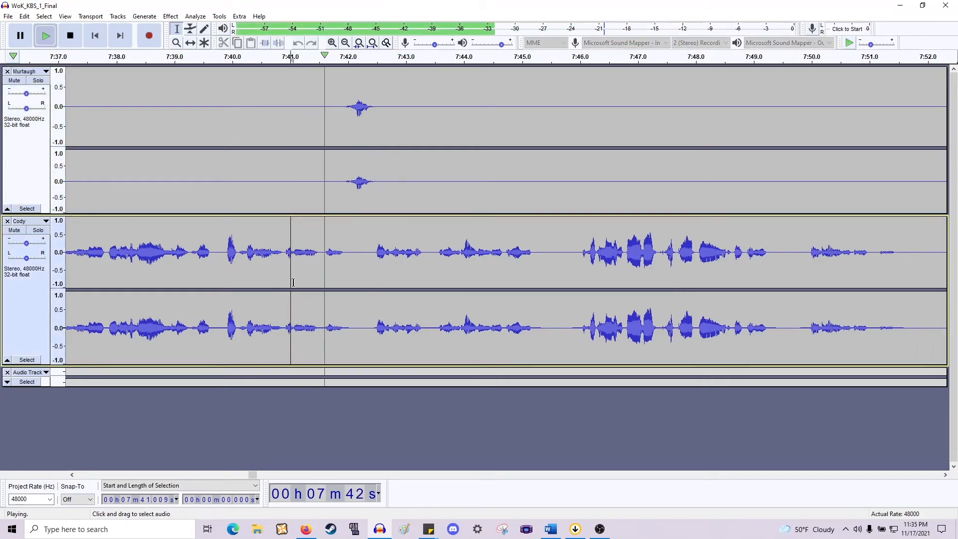
{"action": "scroll", "coordinate": [295, 276], "scroll_direction": "right", "scroll_amount": 11}
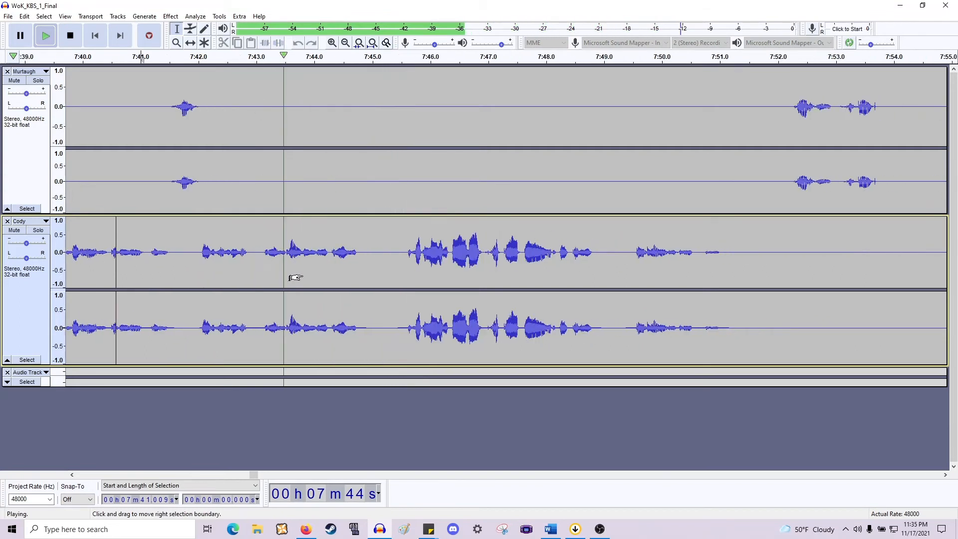
{"action": "key", "text": "space"}
Play the second voice's passage from 7:44.702 and again from 7:44.461 to check its phrase ending.
{"action": "left_click", "coordinate": [260, 259]}
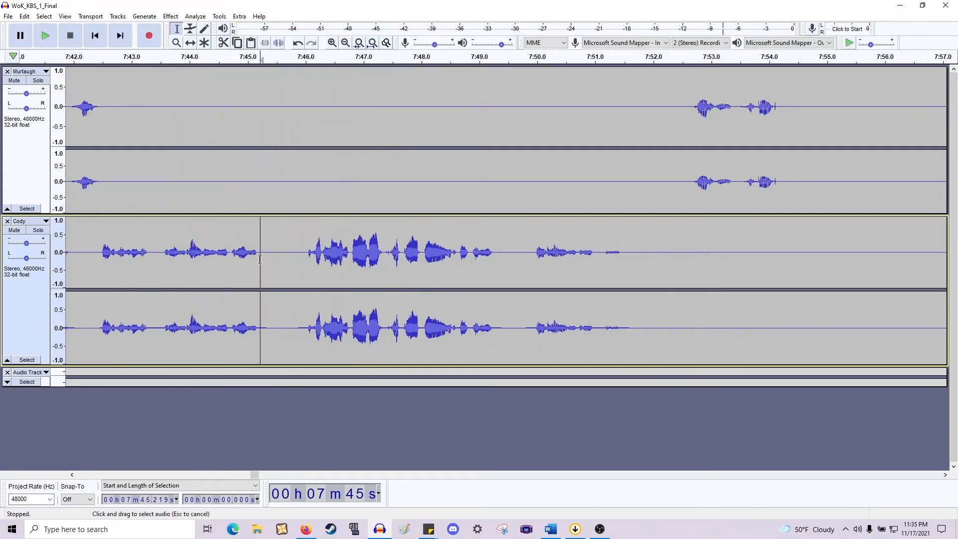
{"action": "left_click", "coordinate": [230, 258]}
{"action": "key", "text": "space"}
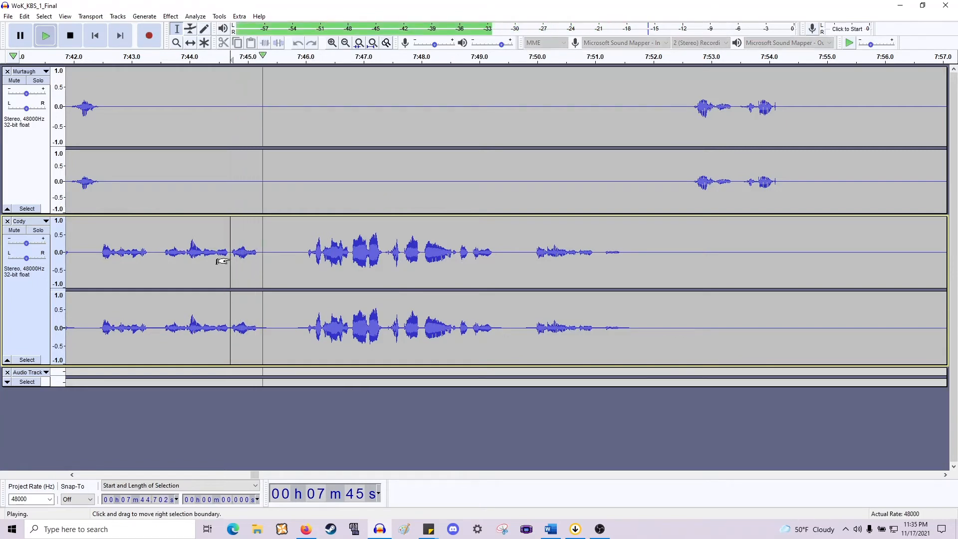
{"action": "key", "text": "space"}
{"action": "key", "text": "space"}
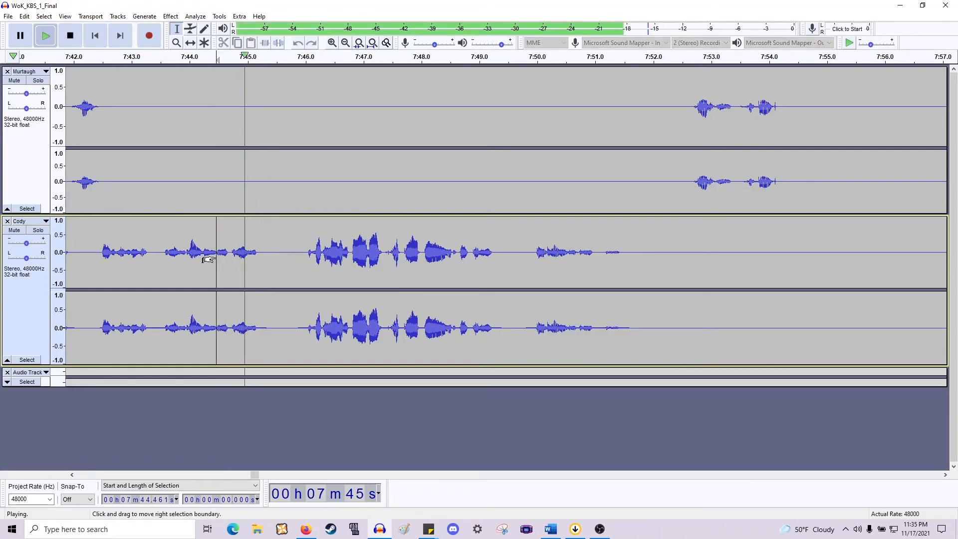
Delete the stretch of about 1.5 s starting at 7:44.46 from both voice tracks and play back the join.
{"action": "key", "text": "space"}
{"action": "left_click_drag", "start_coordinate": [216, 256], "coordinate": [303, 164]}
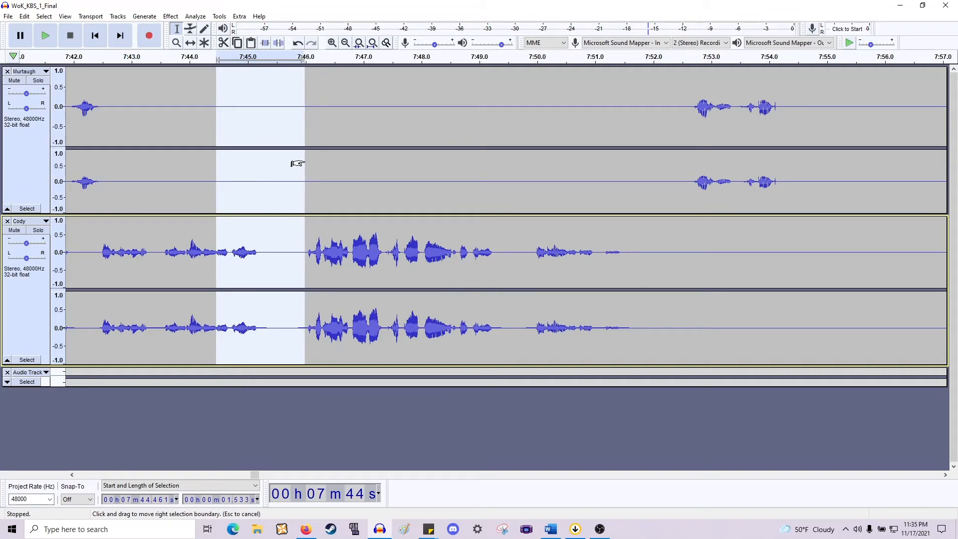
{"action": "key", "text": "Delete"}
{"action": "key", "text": "space"}
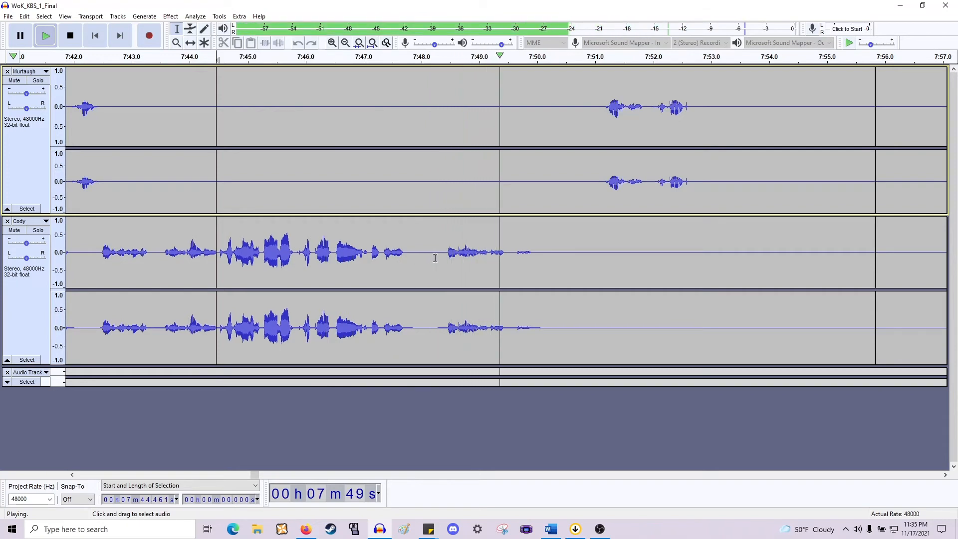
Delete the pause of about 0.7 s starting near 7:47.7 from both voice tracks.
{"action": "key", "text": "space"}
{"action": "left_click_drag", "start_coordinate": [446, 254], "coordinate": [405, 133]}
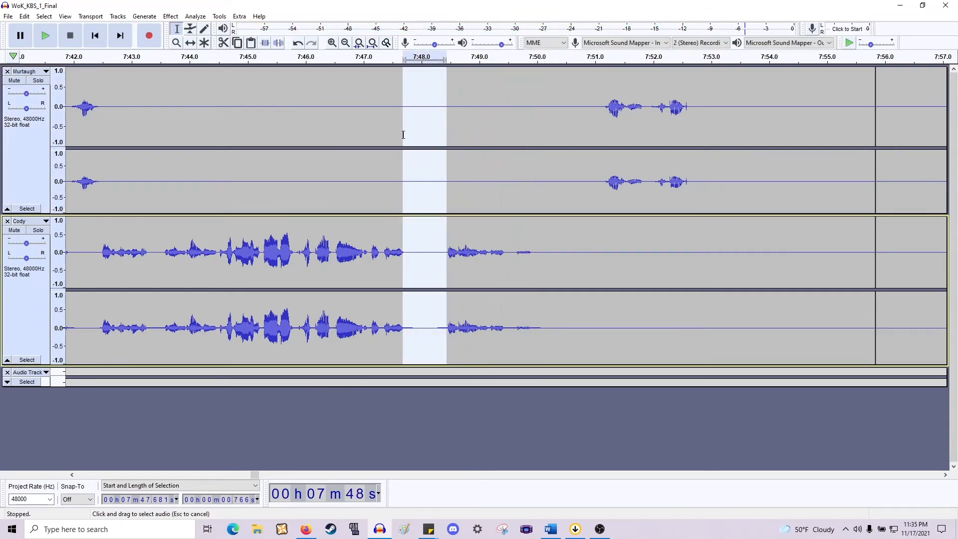
{"action": "key", "text": "Delete"}
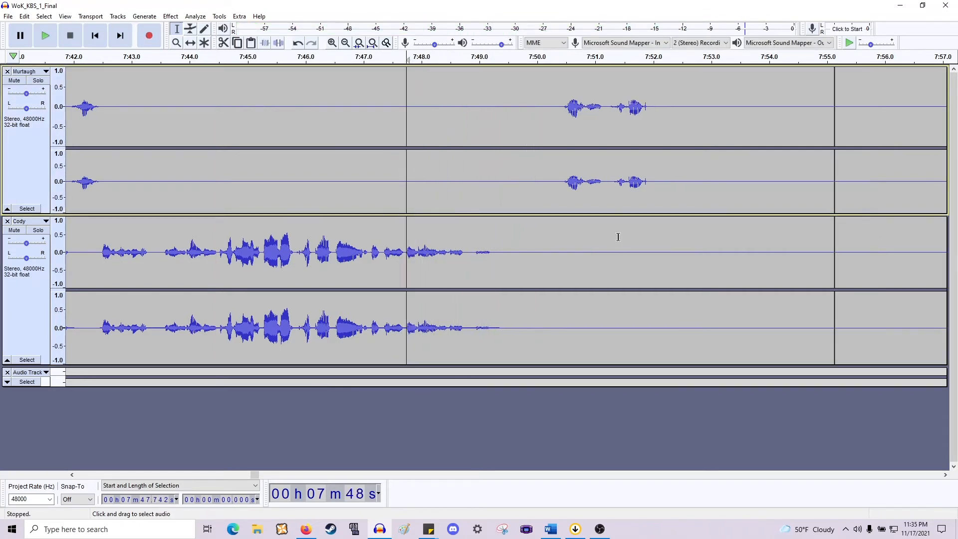
Delete the gap of about 1.6 s starting at 7:48.8, before the first track's reply, and play back the join.
{"action": "left_click_drag", "start_coordinate": [563, 187], "coordinate": [470, 332]}
{"action": "key", "text": "Delete"}
{"action": "key", "text": "space"}
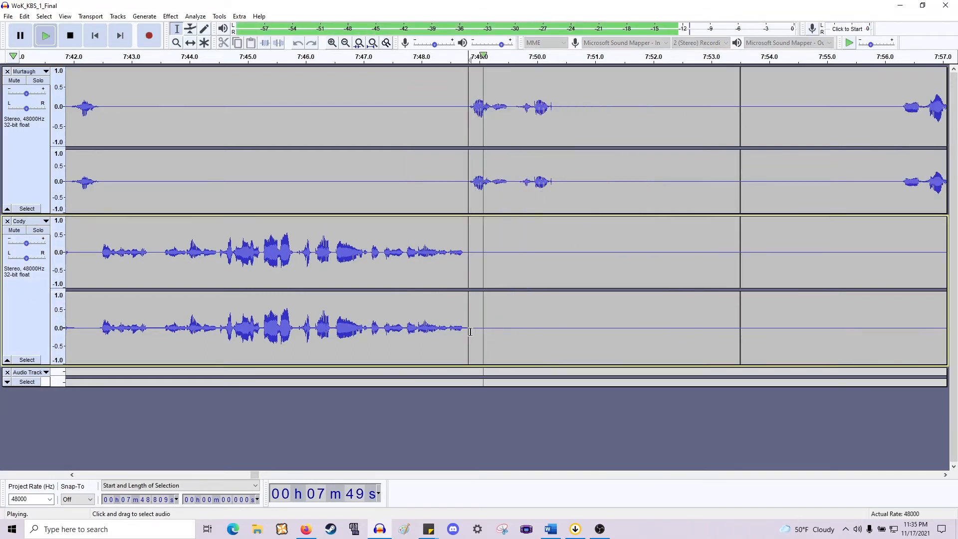
{"action": "key", "text": "space"}
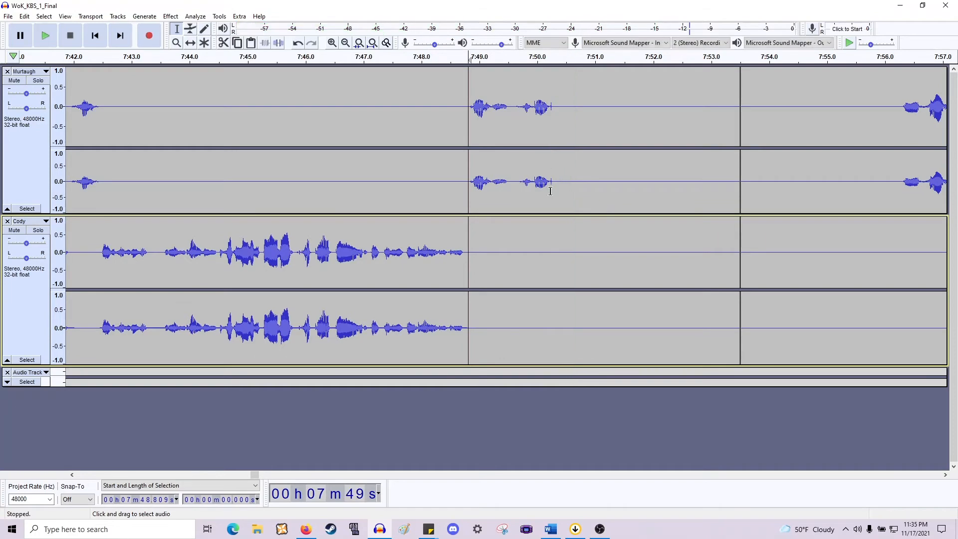
Delete about 0.3 s of silence from both voice tracks at 7:50.2, right after the first track's reply.
{"action": "scroll", "coordinate": [546, 190], "scroll_direction": "up", "scroll_amount": 1, "text": "ctrl"}
{"action": "left_click_drag", "start_coordinate": [547, 190], "coordinate": [584, 287]}
{"action": "scroll", "coordinate": [567, 276], "scroll_direction": "down", "scroll_amount": 5, "text": "ctrl"}
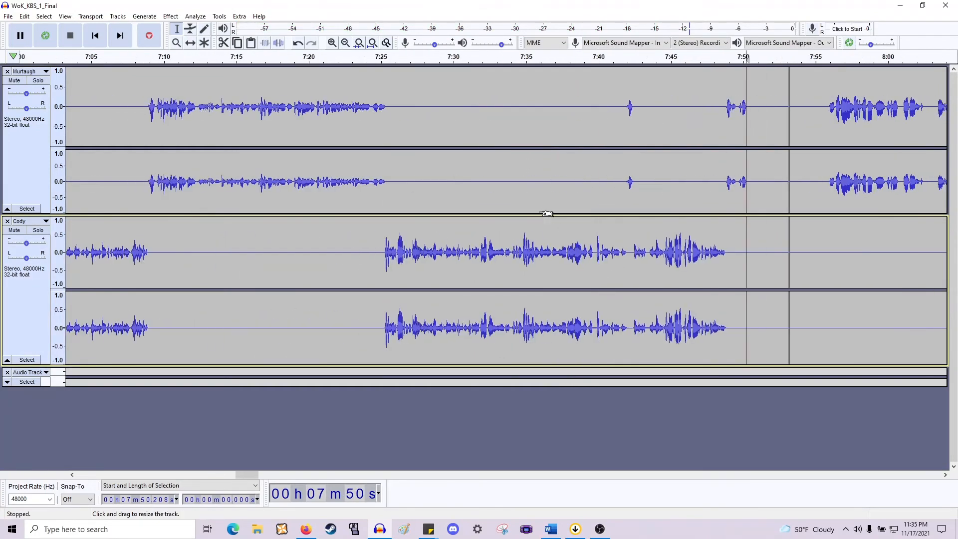
Go back to the earlier clip split near 5:01.4 and listen to it, playing from about 4:57.8.
{"action": "scroll", "coordinate": [532, 218], "scroll_direction": "left", "scroll_amount": 3}
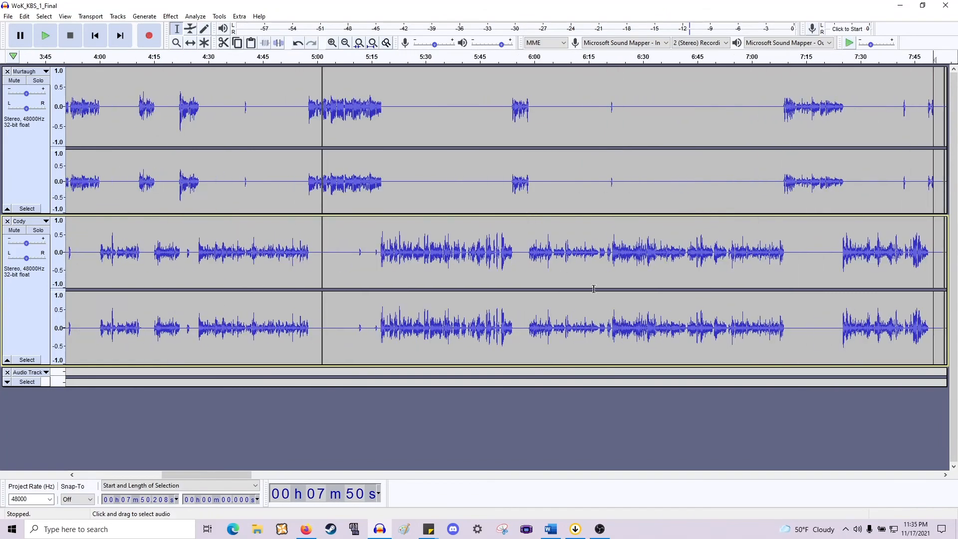
{"action": "scroll", "coordinate": [379, 208], "scroll_direction": "left", "scroll_amount": 2}
{"action": "scroll", "coordinate": [417, 209], "scroll_direction": "left", "scroll_amount": 5}
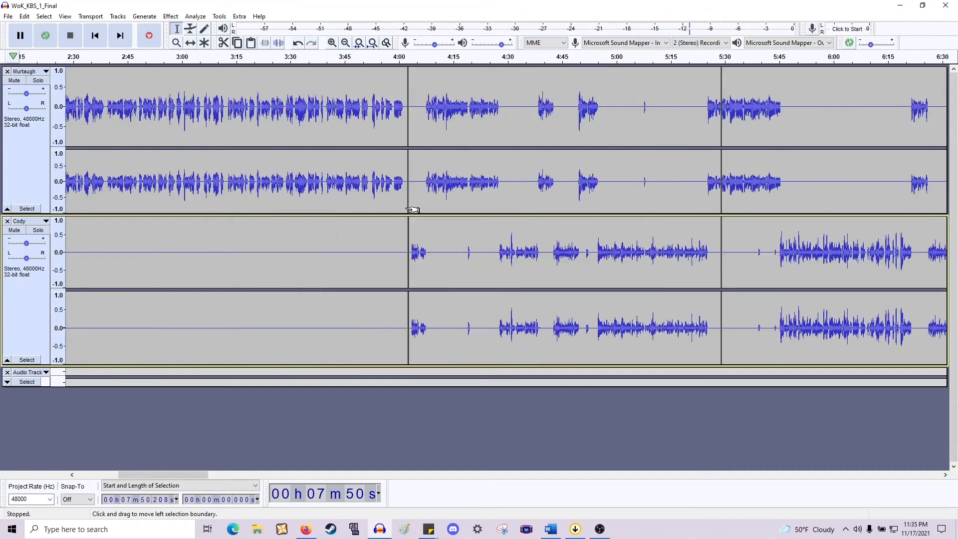
{"action": "scroll", "coordinate": [417, 208], "scroll_direction": "right", "scroll_amount": 5}
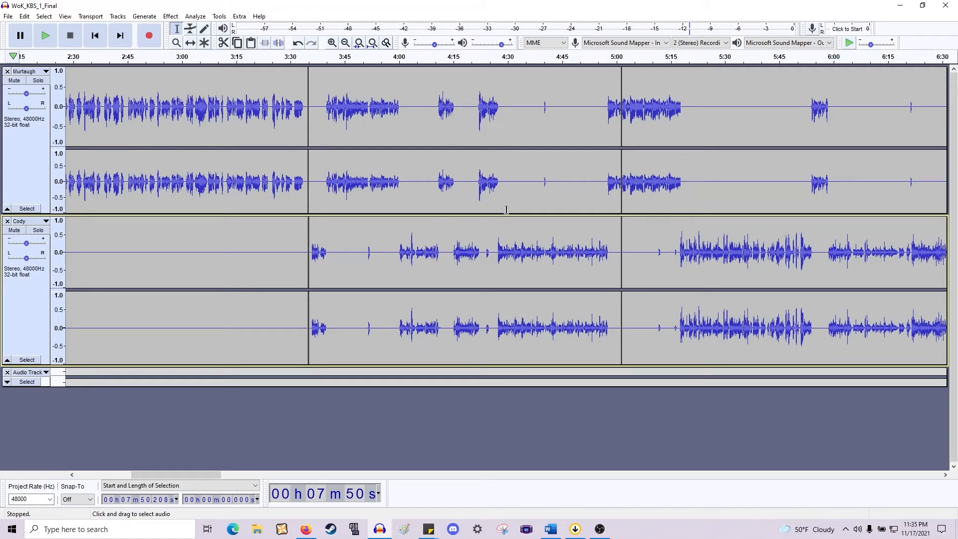
{"action": "scroll", "coordinate": [573, 252], "scroll_direction": "right", "scroll_amount": 5}
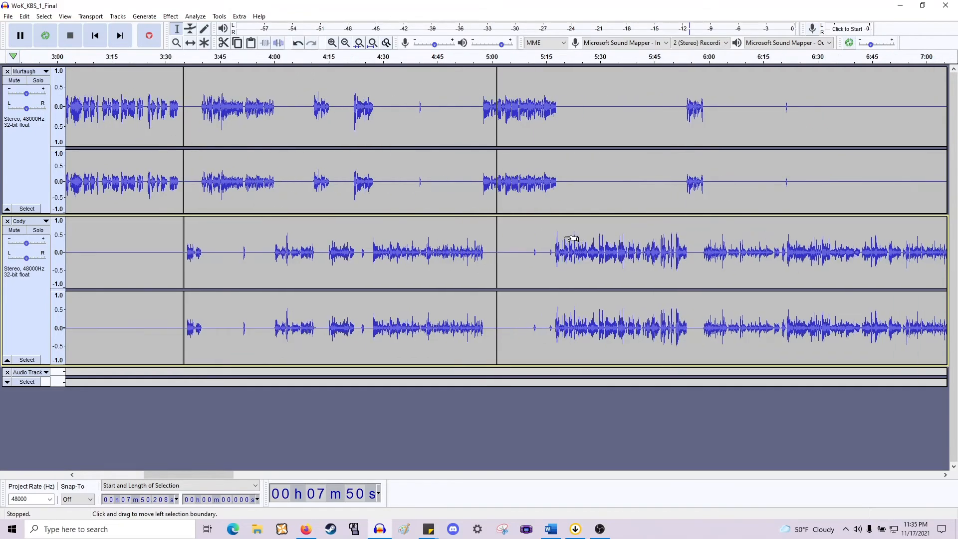
{"action": "scroll", "coordinate": [429, 245], "scroll_direction": "up", "scroll_amount": 3}
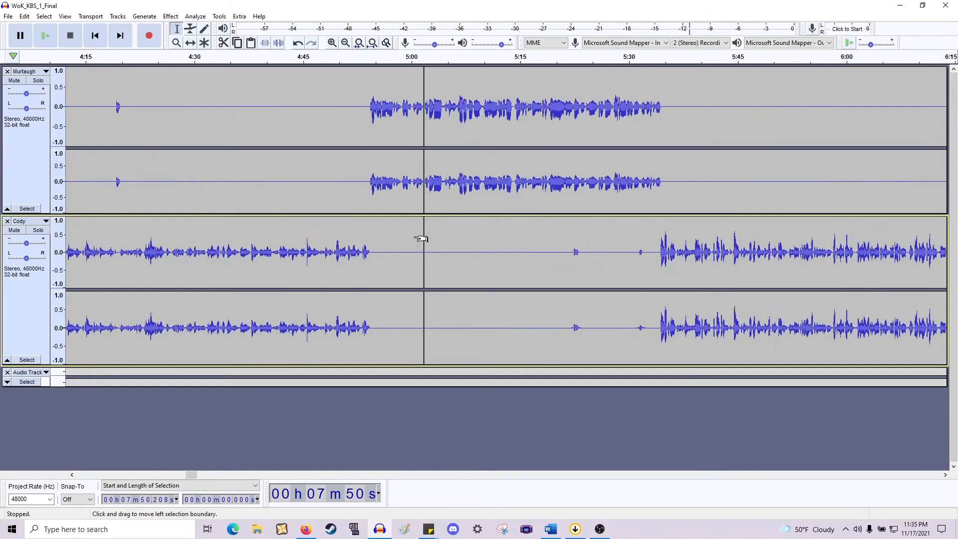
{"action": "left_click", "coordinate": [326, 188]}
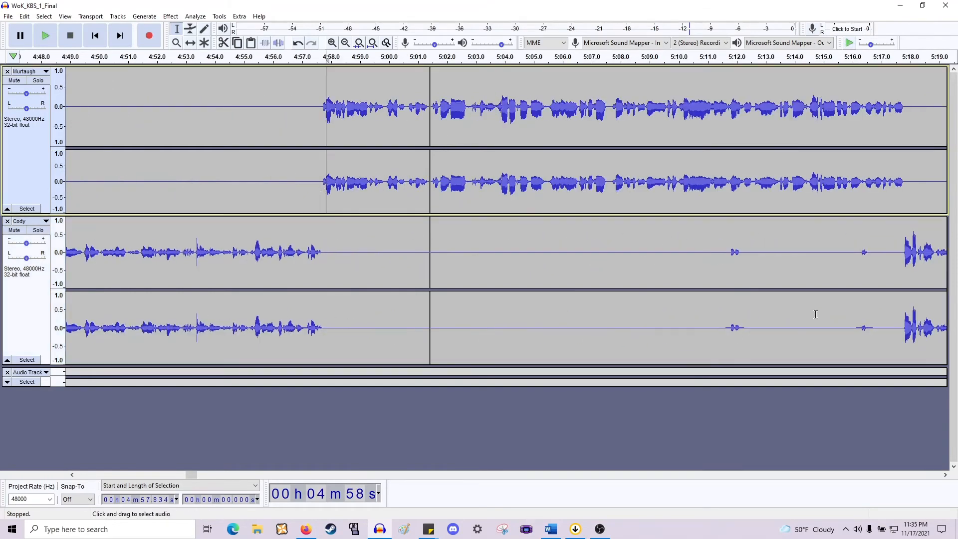
{"action": "key", "text": "space"}
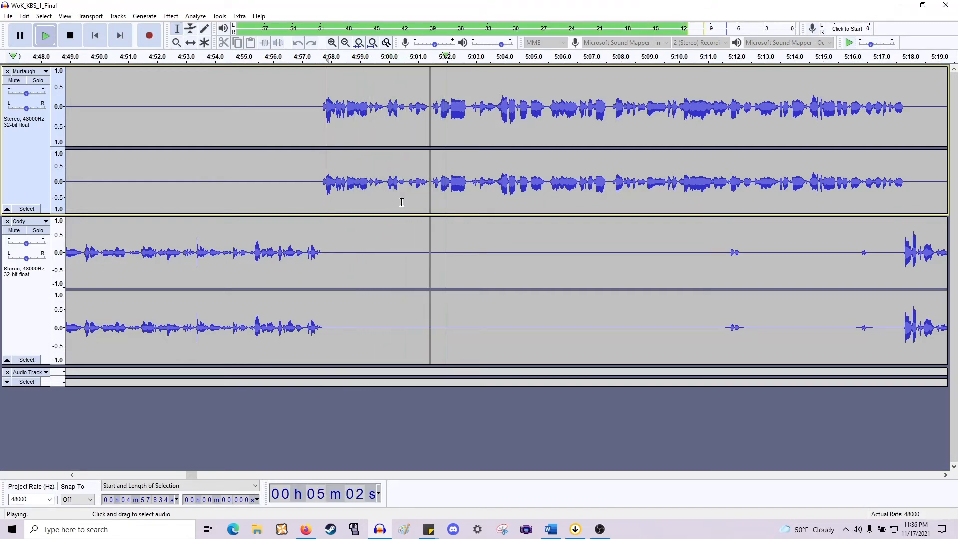
{"action": "key", "text": "space"}
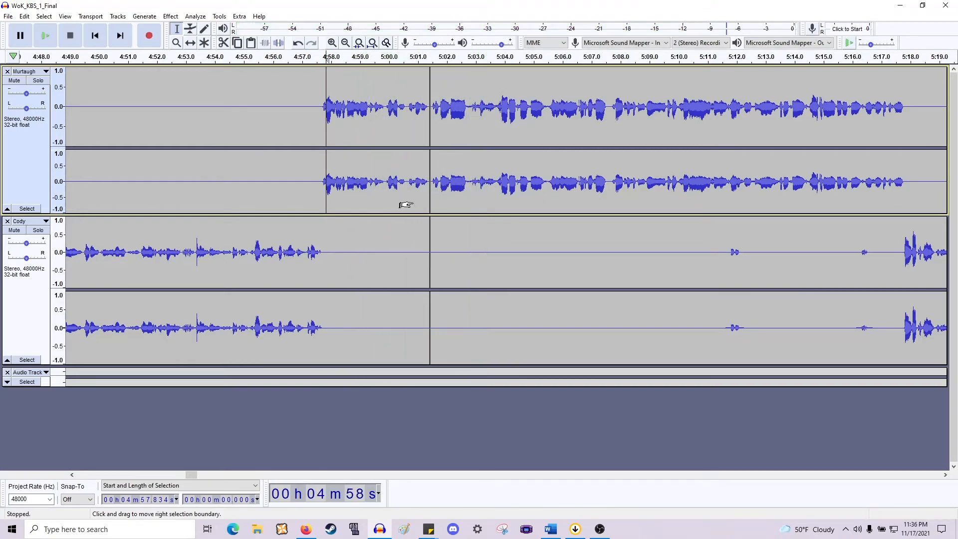
Select the audio in all three tracks from the clip split at 5:01.424 to the end of the project.
{"action": "scroll", "coordinate": [409, 205], "scroll_direction": "down", "scroll_amount": 1}
{"action": "scroll", "coordinate": [409, 205], "scroll_direction": "up", "scroll_amount": 2}
{"action": "scroll", "coordinate": [412, 204], "scroll_direction": "right", "scroll_amount": 5}
{"action": "scroll", "coordinate": [406, 205], "scroll_direction": "right", "scroll_amount": 6}
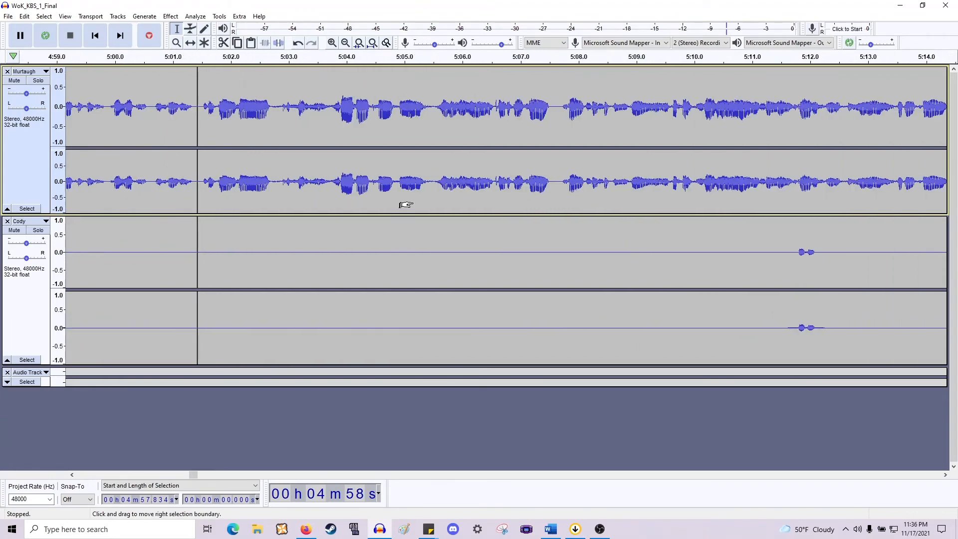
{"action": "scroll", "coordinate": [404, 203], "scroll_direction": "left", "scroll_amount": 8}
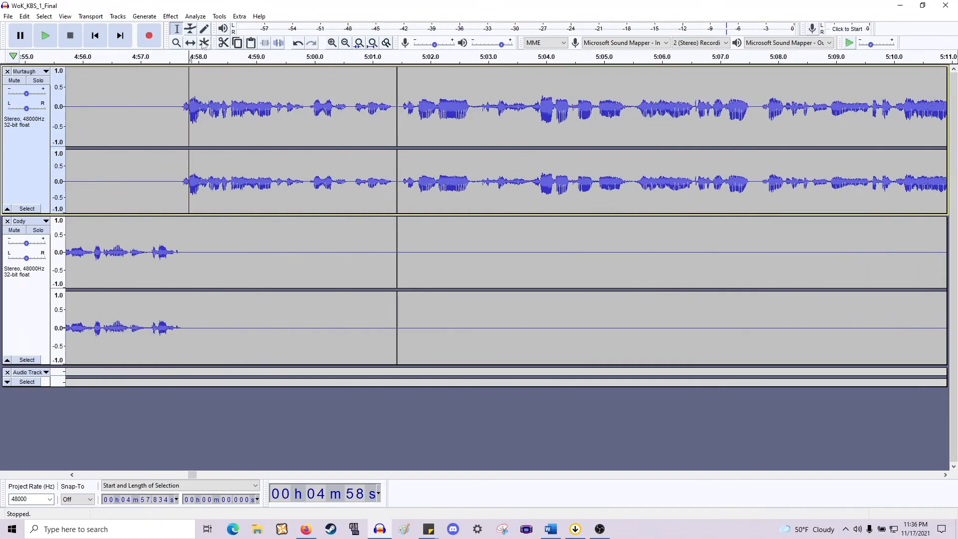
{"action": "key", "text": "ctrl+a"}
{"action": "left_click", "coordinate": [397, 371]}
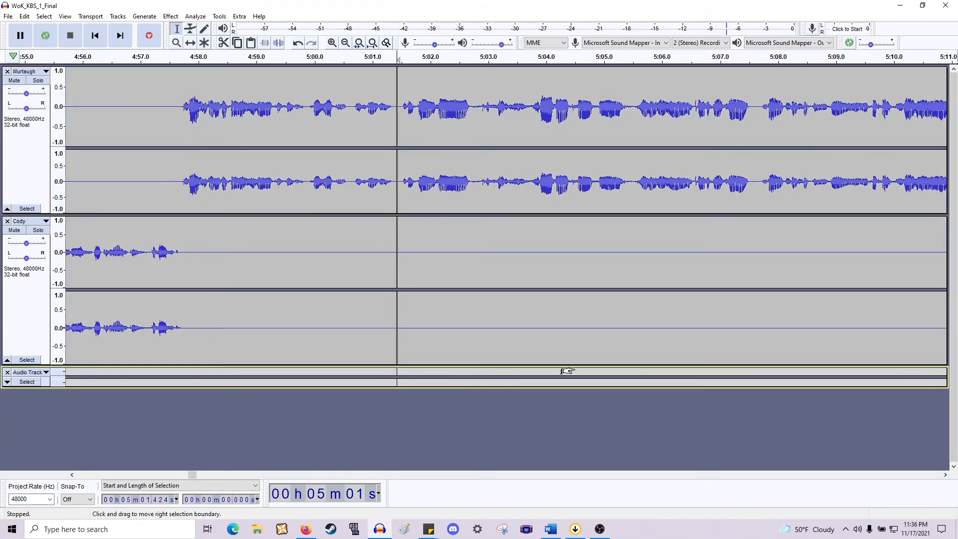
{"action": "key", "text": "shift+End"}
{"action": "scroll", "coordinate": [578, 361], "scroll_direction": "down", "scroll_amount": 4}
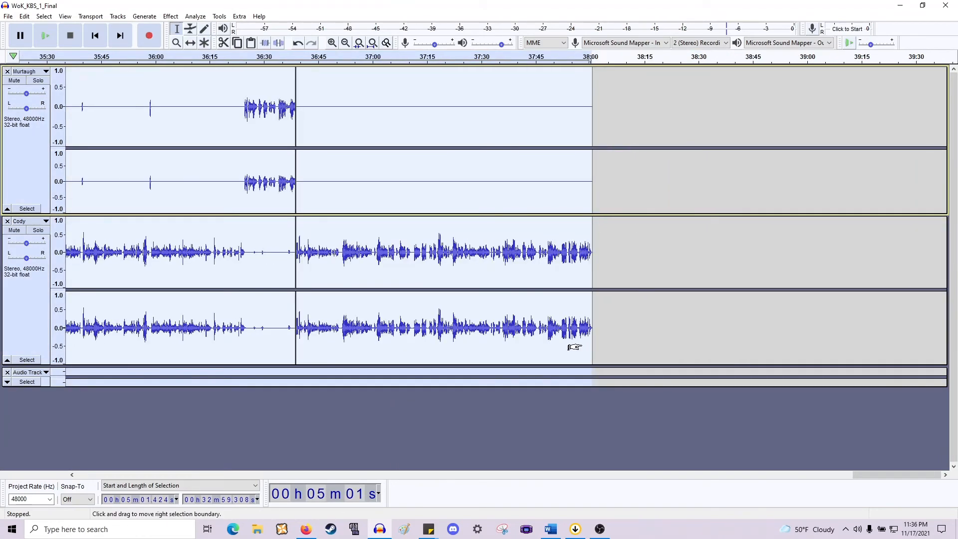
Shift the selected clips about 0.019 s later with the Time Shift tool.
{"action": "left_click_drag", "start_coordinate": [910, 475], "coordinate": [208, 447]}
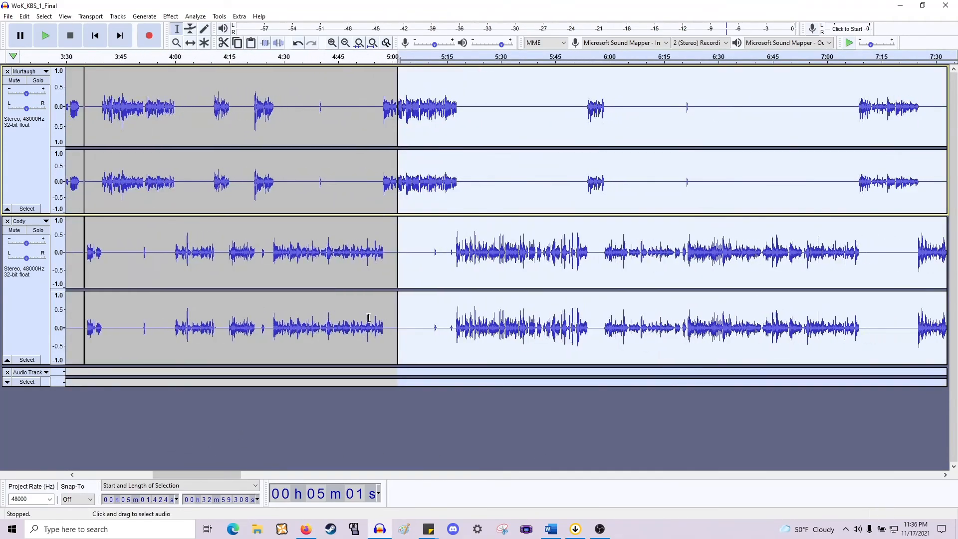
{"action": "scroll", "coordinate": [418, 283], "scroll_direction": "up", "scroll_amount": 8}
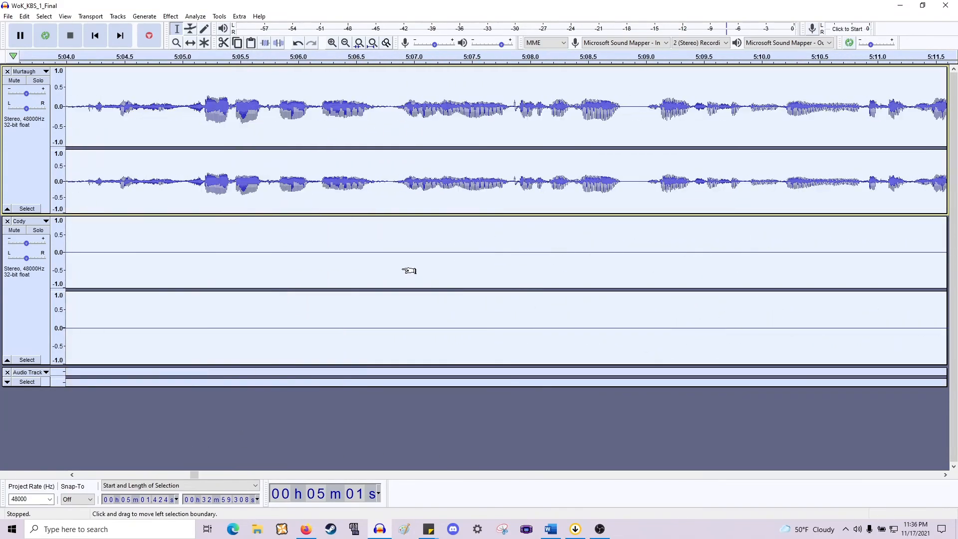
{"action": "scroll", "coordinate": [409, 268], "scroll_direction": "left", "scroll_amount": 5}
{"action": "left_click", "coordinate": [190, 42]}
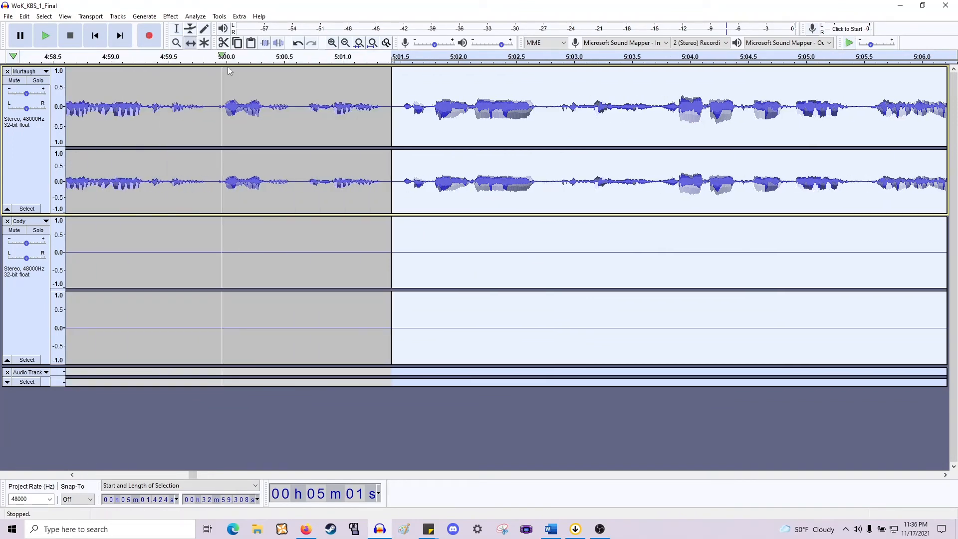
{"action": "scroll", "coordinate": [406, 239], "scroll_direction": "up", "scroll_amount": 2}
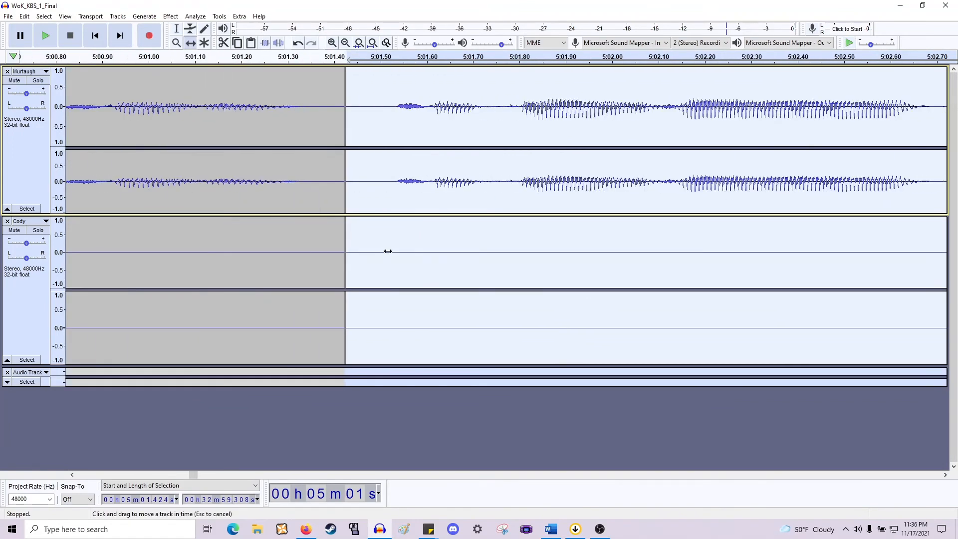
{"action": "left_click_drag", "start_coordinate": [388, 251], "coordinate": [385, 250]}
Fill the 0.019 s gap at 5:01.424 in both voice tracks with generated silence of 931 samples.
{"action": "scroll", "coordinate": [384, 250], "scroll_direction": "up", "scroll_amount": 1}
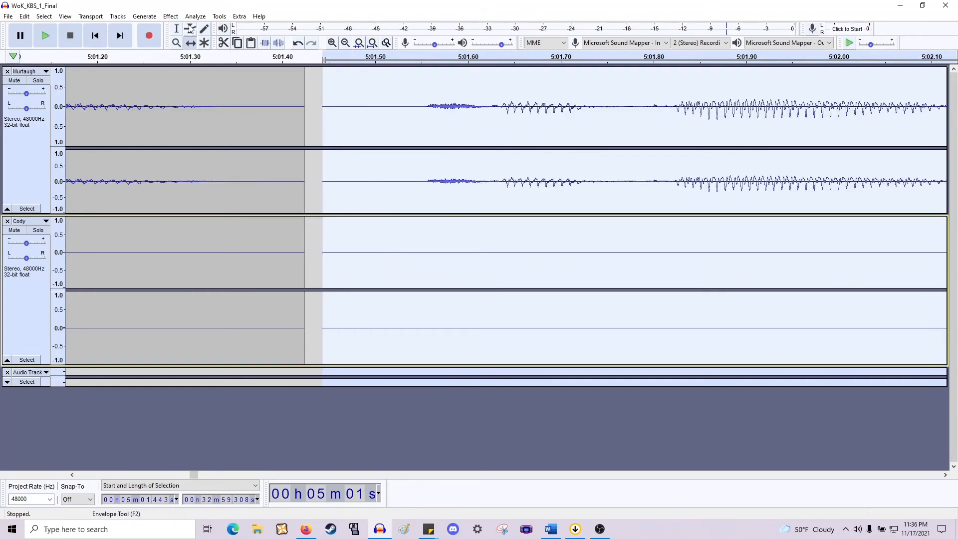
{"action": "left_click", "coordinate": [181, 32]}
{"action": "left_click_drag", "start_coordinate": [304, 122], "coordinate": [322, 290]}
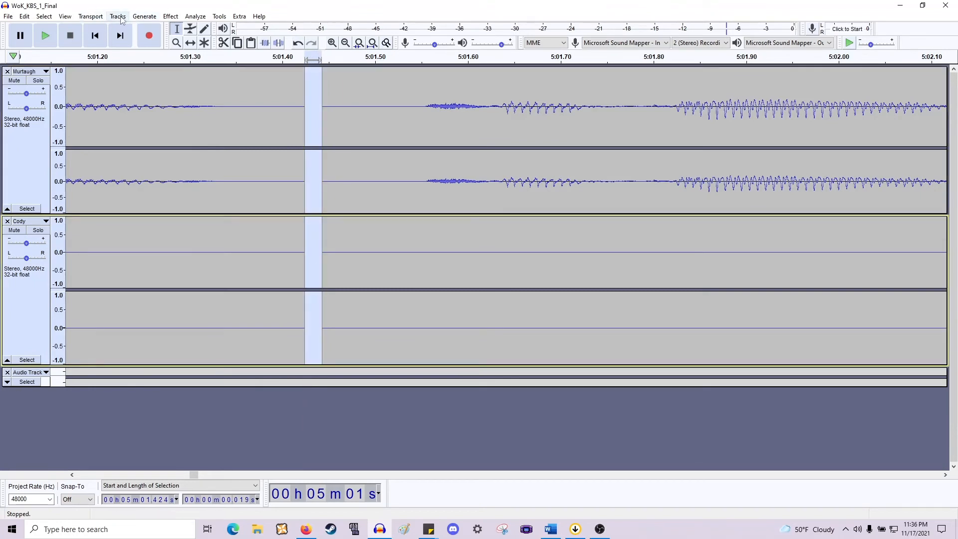
{"action": "left_click", "coordinate": [145, 16]}
{"action": "left_click", "coordinate": [170, 76]}
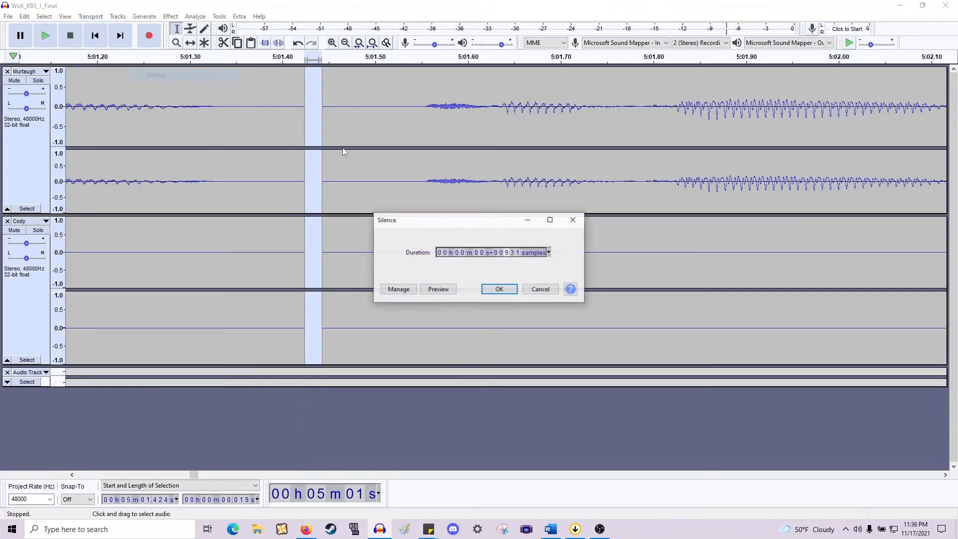
{"action": "left_click", "coordinate": [499, 289]}
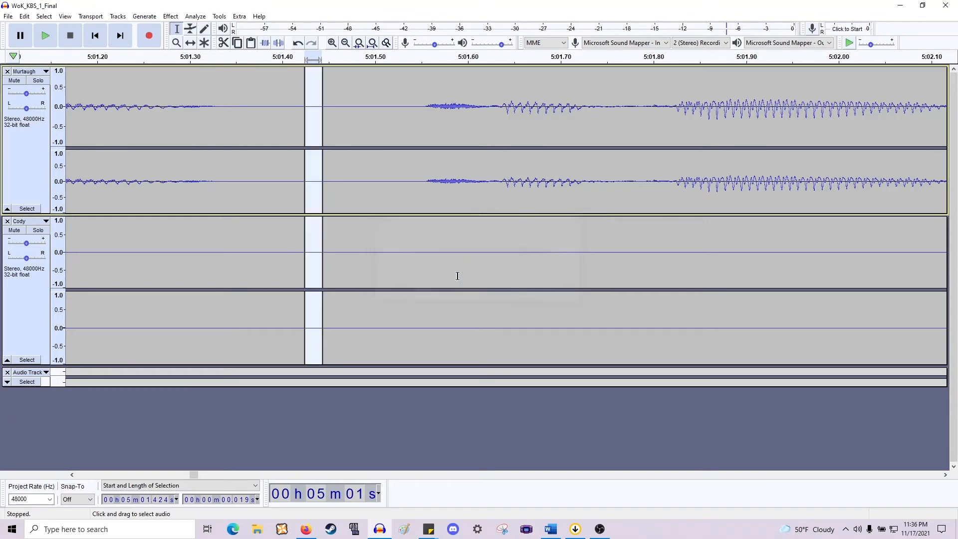
Merge the clips at both split lines around the inserted silence in each of the two voice tracks.
{"action": "left_click", "coordinate": [304, 208]}
{"action": "left_click", "coordinate": [305, 243]}
{"action": "left_click", "coordinate": [322, 243]}
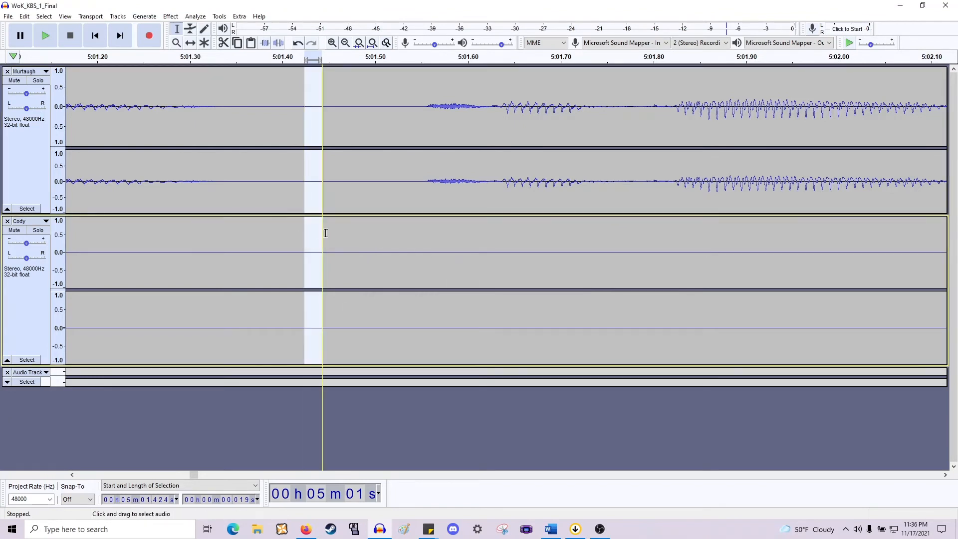
{"action": "left_click", "coordinate": [322, 206]}
Play the first voice track from about 5:00.0 to check the merged passage.
{"action": "scroll", "coordinate": [315, 204], "scroll_direction": "down", "scroll_amount": 2, "text": "ctrl"}
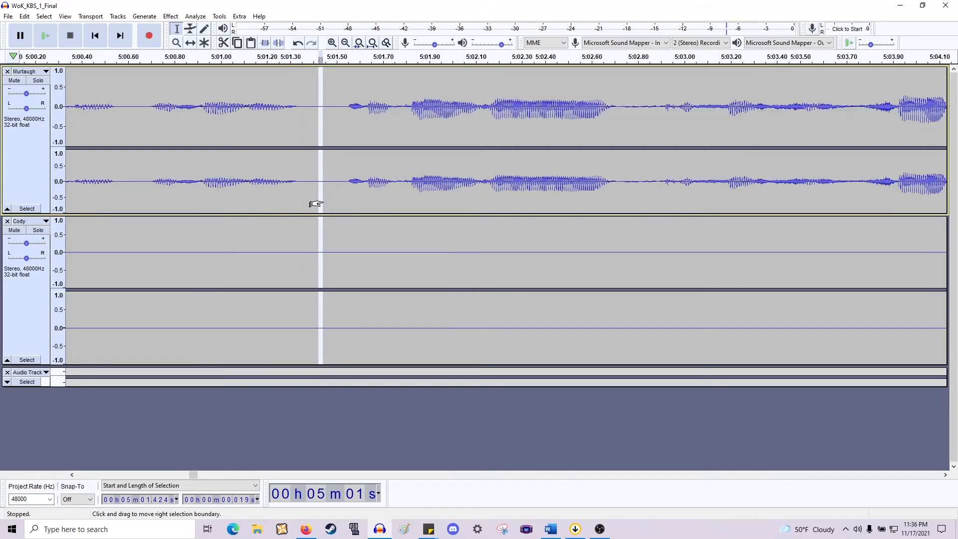
{"action": "left_click", "coordinate": [252, 178]}
{"action": "scroll", "coordinate": [207, 179], "scroll_direction": "down", "scroll_amount": 2, "text": "ctrl"}
{"action": "left_click", "coordinate": [149, 189]}
{"action": "key", "text": "space"}
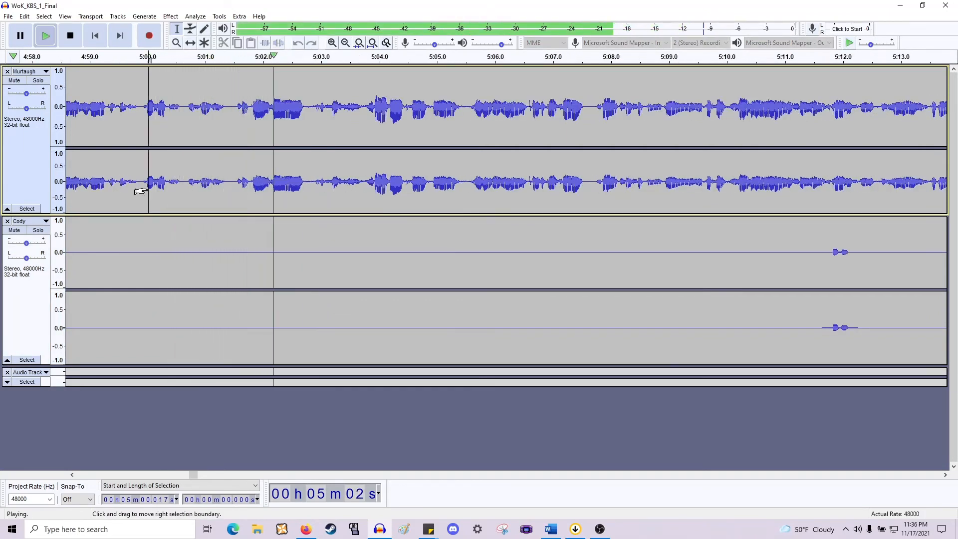
{"action": "key", "text": "space"}
Cut the 0.637 s phrase starting at 5:00.7 in the first voice track and paste it about 0.14 s earlier.
{"action": "scroll", "coordinate": [143, 189], "scroll_direction": "up", "scroll_amount": 1, "text": "ctrl"}
{"action": "scroll", "coordinate": [143, 190], "scroll_direction": "up", "scroll_amount": 1, "text": "ctrl"}
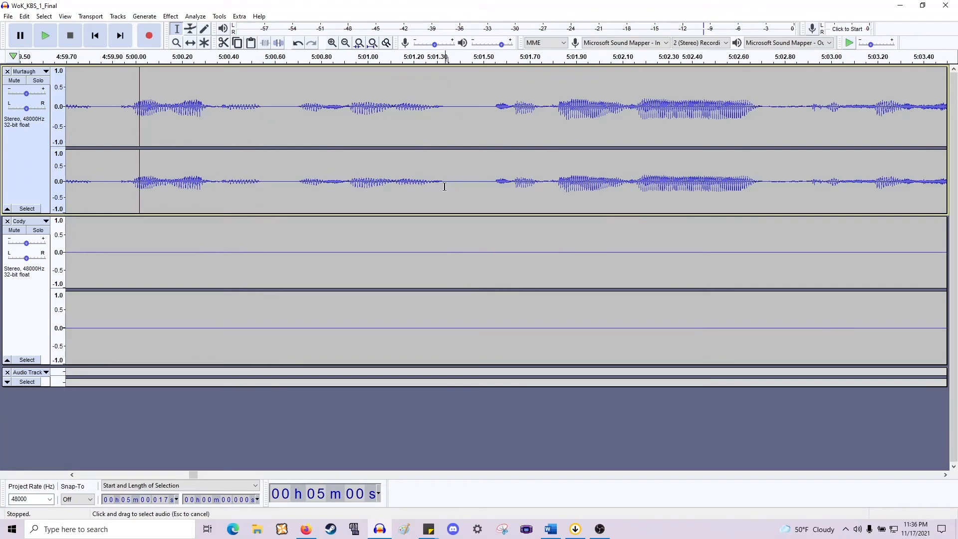
{"action": "left_click_drag", "start_coordinate": [444, 187], "coordinate": [298, 194]}
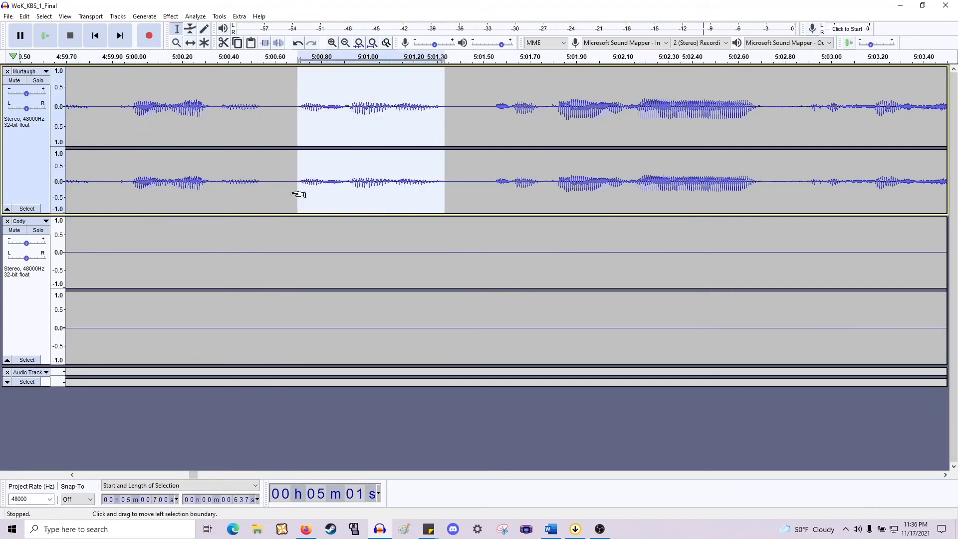
{"action": "key", "text": "ctrl+x"}
{"action": "left_click", "coordinate": [265, 189]}
{"action": "key", "text": "ctrl+v"}
Play from about 4:56.8 to check the timing of the moved phrase.
{"action": "left_click", "coordinate": [173, 177]}
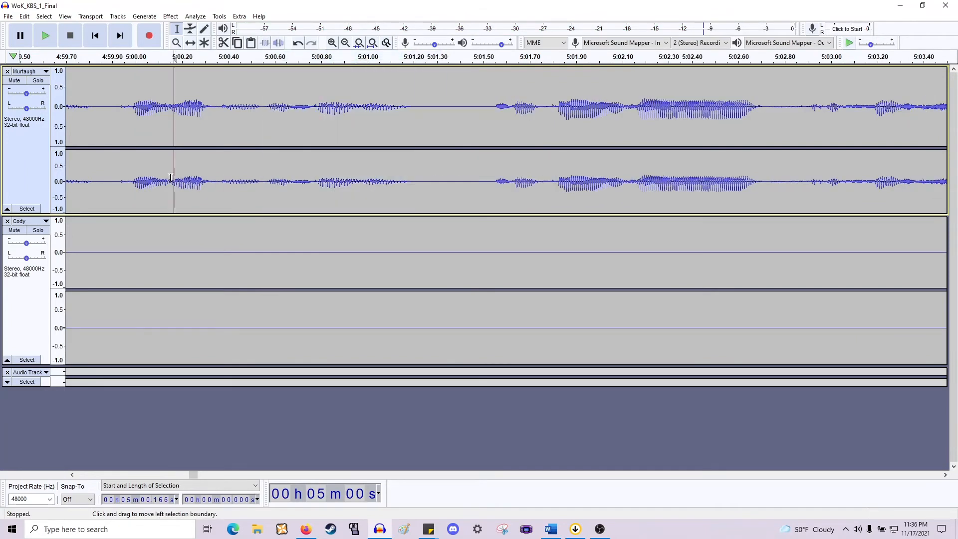
{"action": "scroll", "coordinate": [132, 179], "scroll_direction": "down", "scroll_amount": 2, "text": "ctrl"}
{"action": "scroll", "coordinate": [132, 176], "scroll_direction": "left", "scroll_amount": 14}
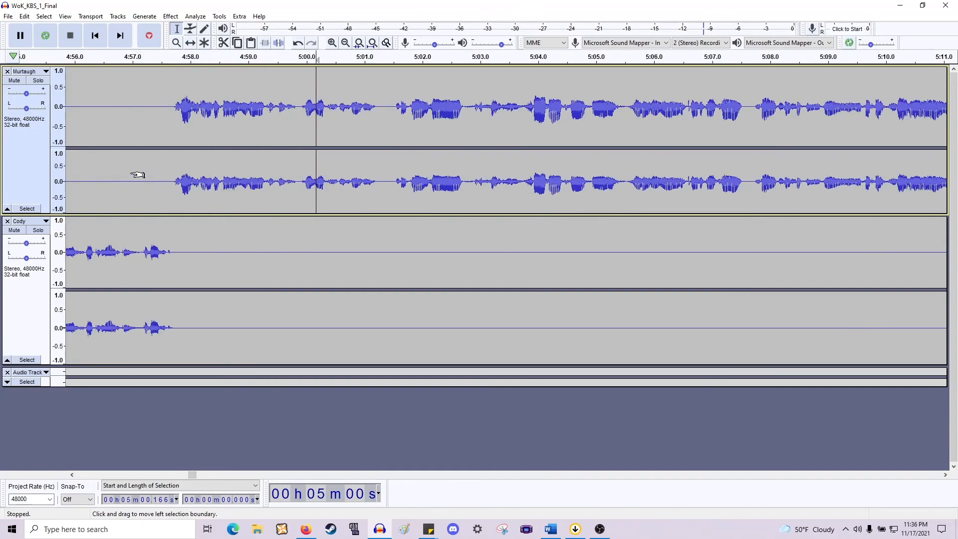
{"action": "left_click", "coordinate": [297, 190]}
{"action": "key", "text": "space"}
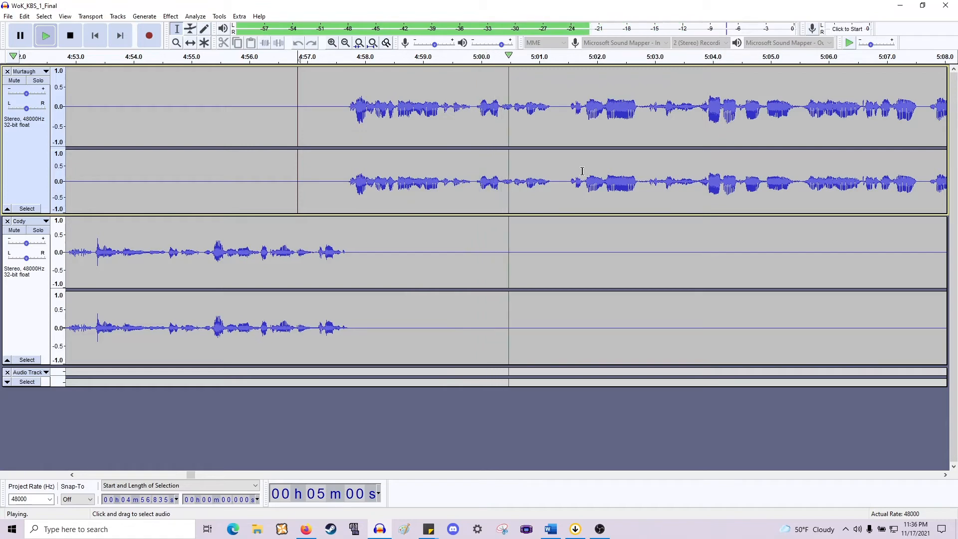
Continue listening to the retimed phrase in the first voice track until about 5:05 and stop playback.
{"action": "scroll", "coordinate": [582, 171], "scroll_direction": "right", "scroll_amount": 5}
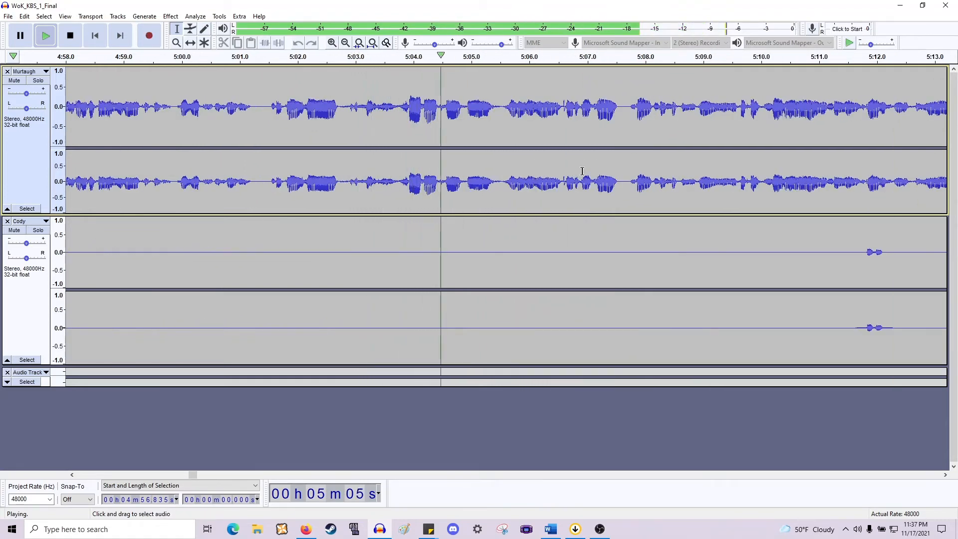
{"action": "scroll", "coordinate": [575, 174], "scroll_direction": "right", "scroll_amount": 1}
{"action": "key", "text": "space"}
Select the section between the split lines at about 3:35 and 7:53 across all tracks.
{"action": "key", "text": "ctrl+3"}
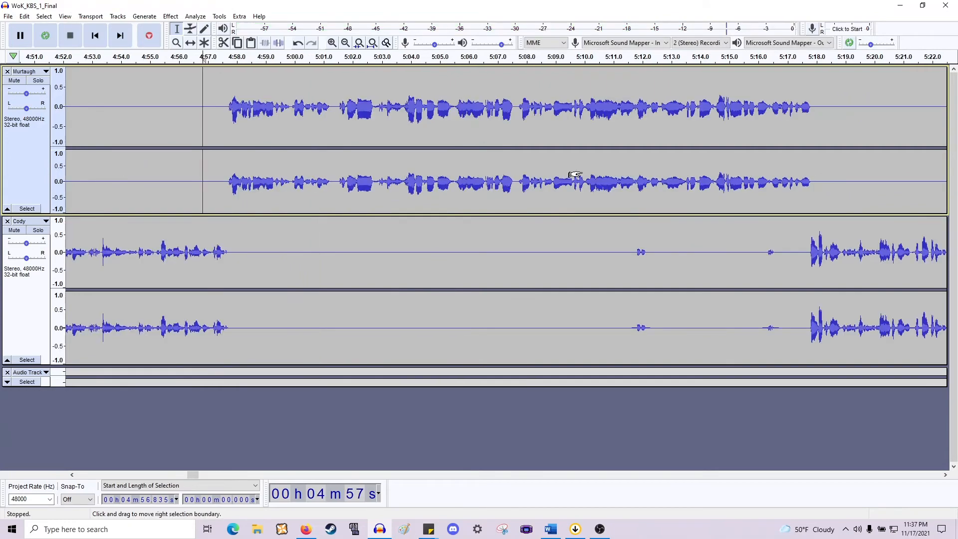
{"action": "key", "text": "ctrl+3"}
{"action": "key", "text": "ctrl+3"}
{"action": "key", "text": "ctrl+3"}
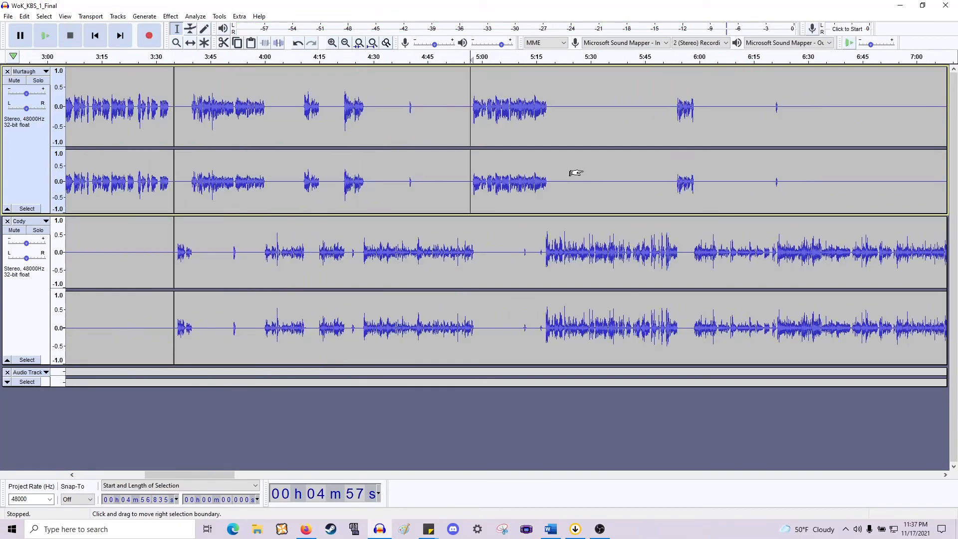
{"action": "scroll", "coordinate": [575, 172], "scroll_direction": "right", "scroll_amount": 15}
{"action": "scroll", "coordinate": [625, 199], "scroll_direction": "down", "scroll_amount": 1}
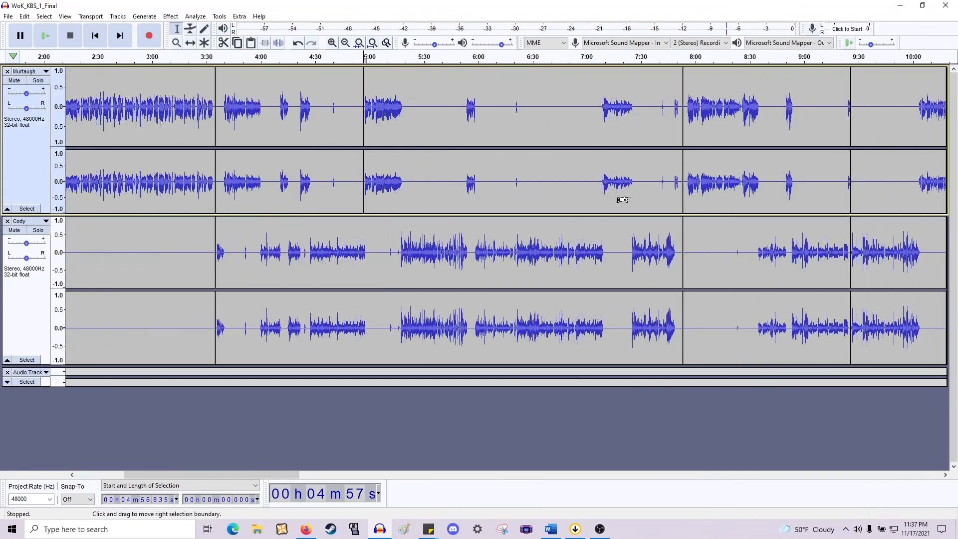
{"action": "left_click", "coordinate": [216, 370]}
{"action": "left_click_drag", "start_coordinate": [215, 370], "coordinate": [682, 183]}
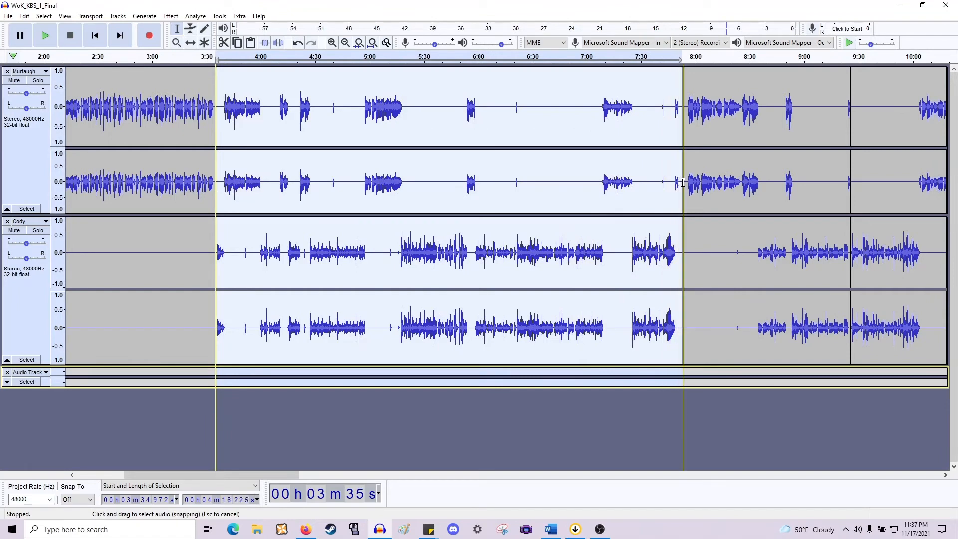
{"action": "left_click_drag", "start_coordinate": [682, 182], "coordinate": [682, 182]}
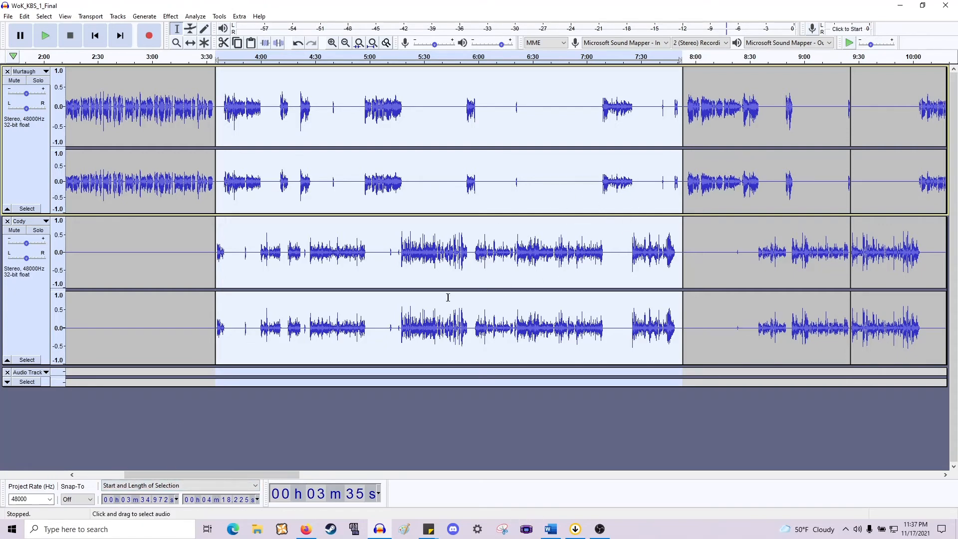
Examine the split lines and clips from the selected section through to the end of the recording.
{"action": "key", "text": "ctrl+3"}
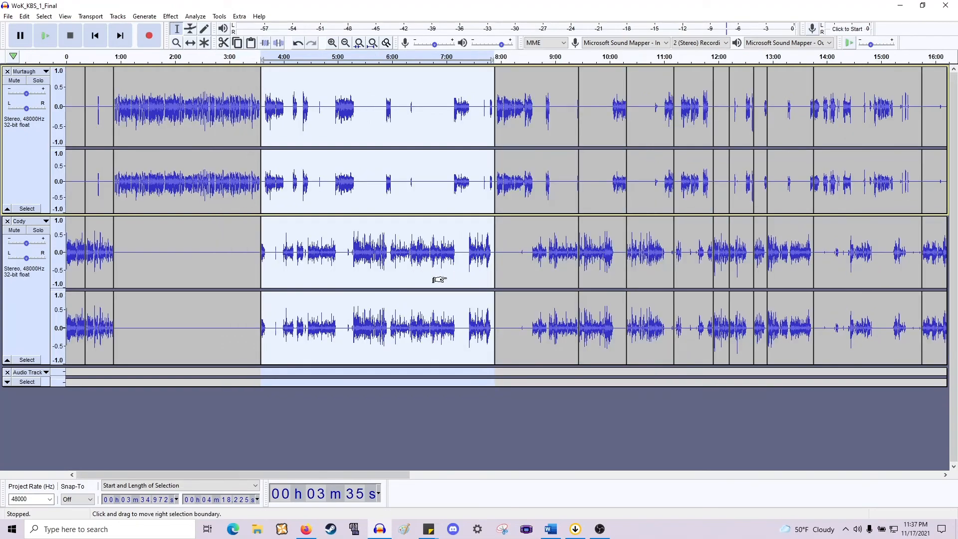
{"action": "key", "text": "ctrl+1"}
{"action": "scroll", "coordinate": [439, 299], "scroll_direction": "right", "scroll_amount": 5}
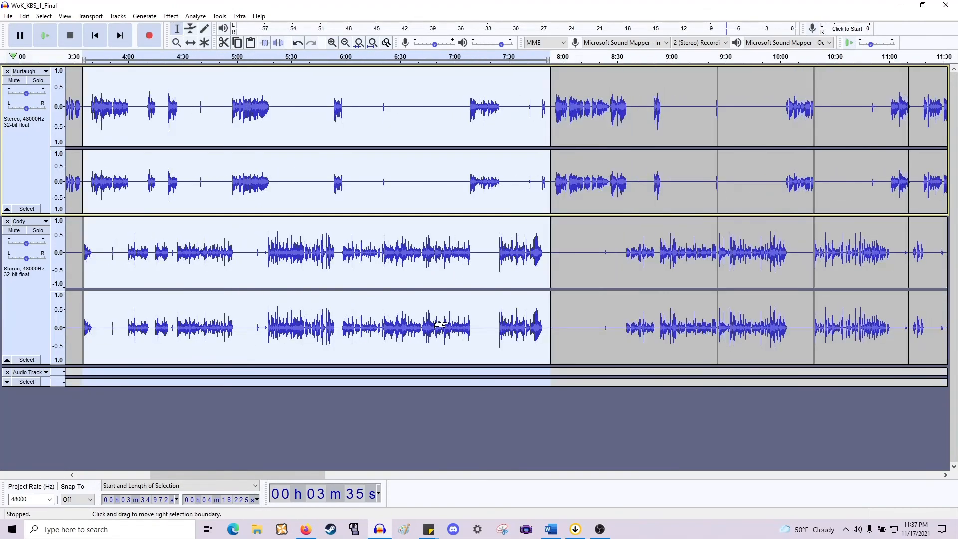
{"action": "key", "text": "ctrl+3"}
{"action": "key", "text": "ctrl+3"}
{"action": "key", "text": "ctrl+3"}
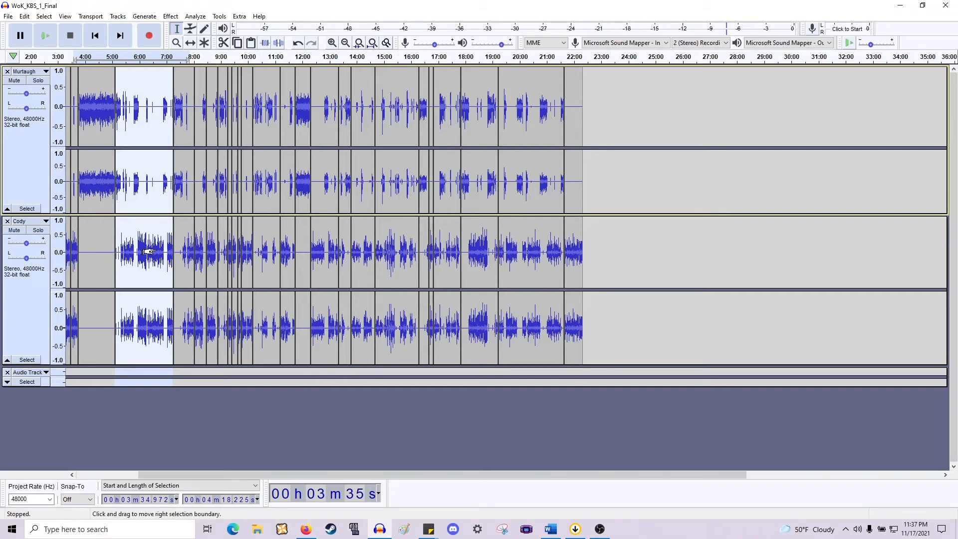
{"action": "scroll", "coordinate": [147, 252], "scroll_direction": "up", "scroll_amount": 2}
{"action": "scroll", "coordinate": [150, 252], "scroll_direction": "up", "scroll_amount": 1}
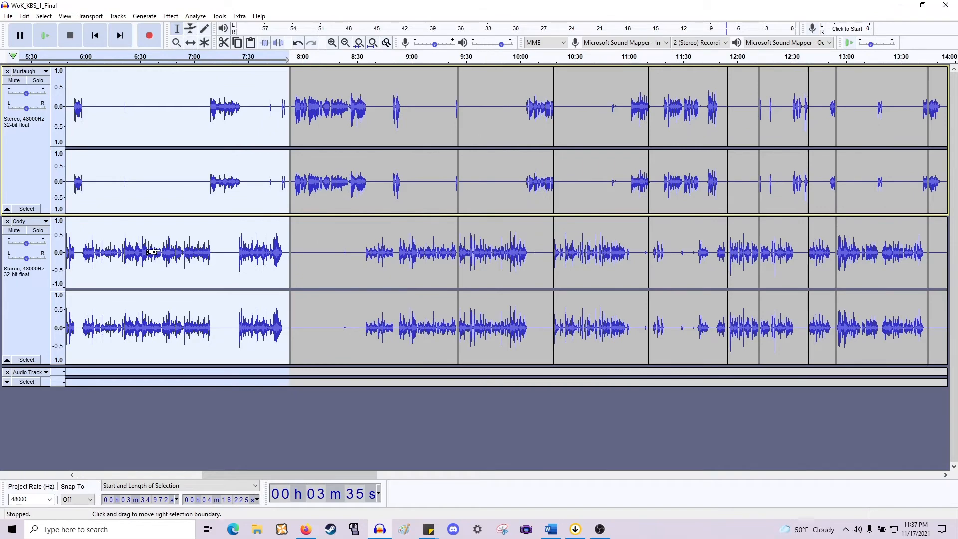
{"action": "left_click", "coordinate": [363, 270]}
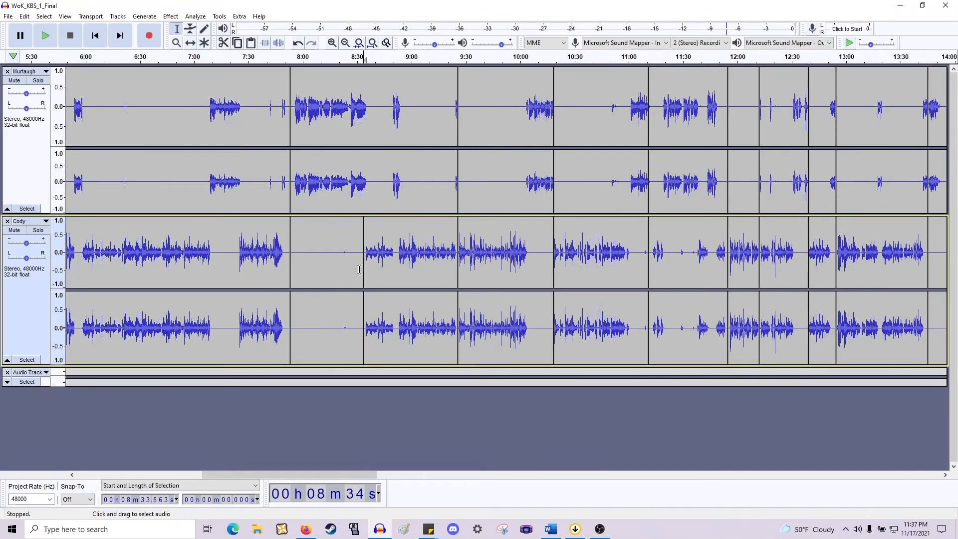
{"action": "scroll", "coordinate": [244, 255], "scroll_direction": "up", "scroll_amount": 2}
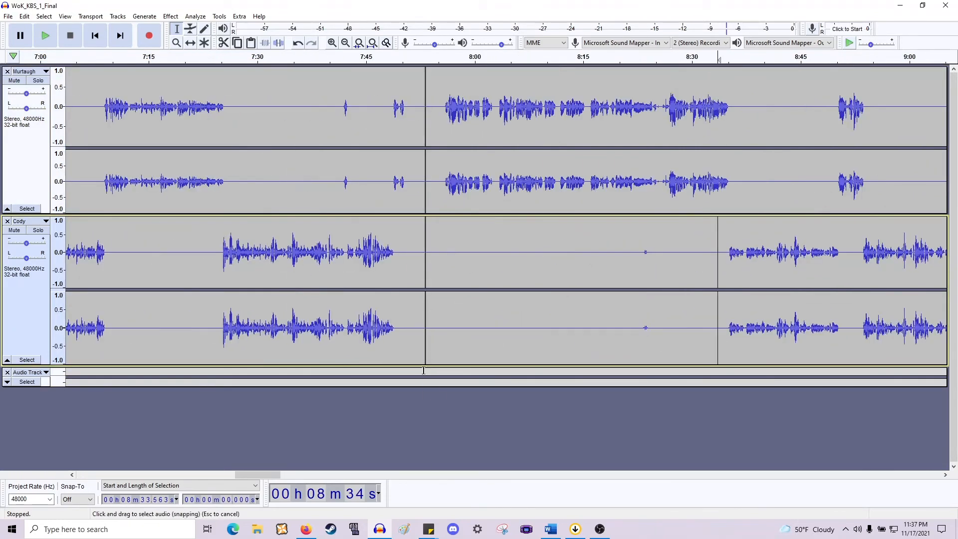
{"action": "scroll", "coordinate": [250, 253], "scroll_direction": "down", "scroll_amount": 5}
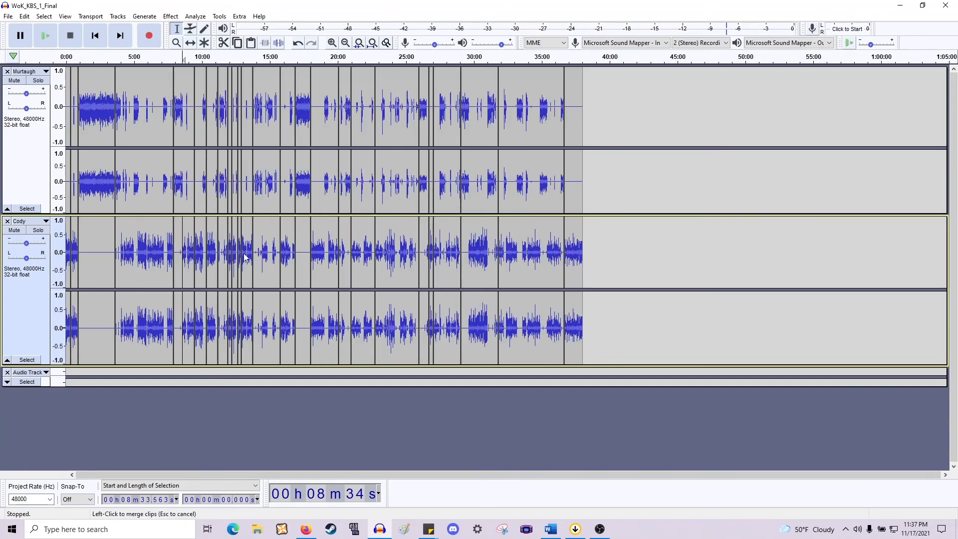
{"action": "scroll", "coordinate": [244, 257], "scroll_direction": "right", "scroll_amount": 4}
{"action": "scroll", "coordinate": [258, 251], "scroll_direction": "up", "scroll_amount": 1}
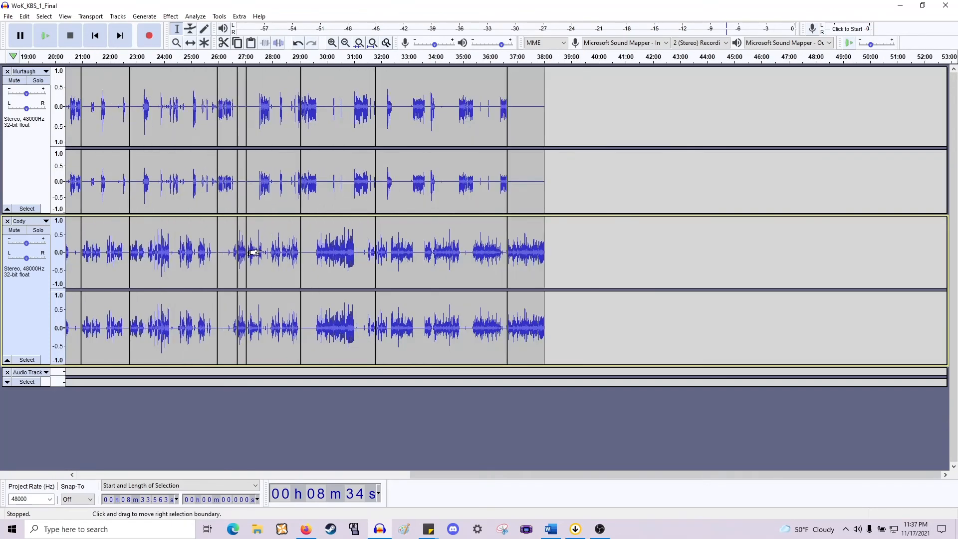
Select the whole second voice track and review its split clips from the end back to about 3:30.
{"action": "left_click", "coordinate": [28, 298]}
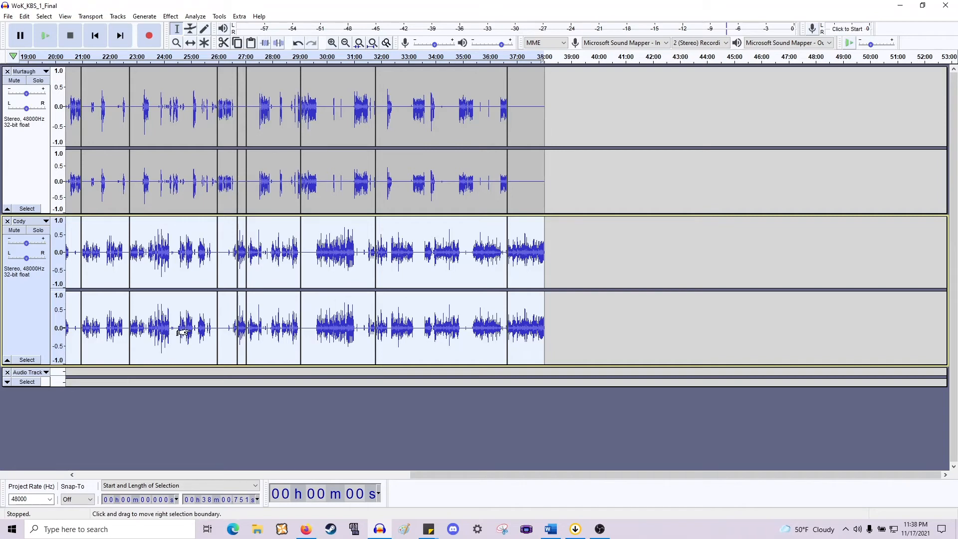
{"action": "scroll", "coordinate": [184, 336], "scroll_direction": "up", "scroll_amount": 1}
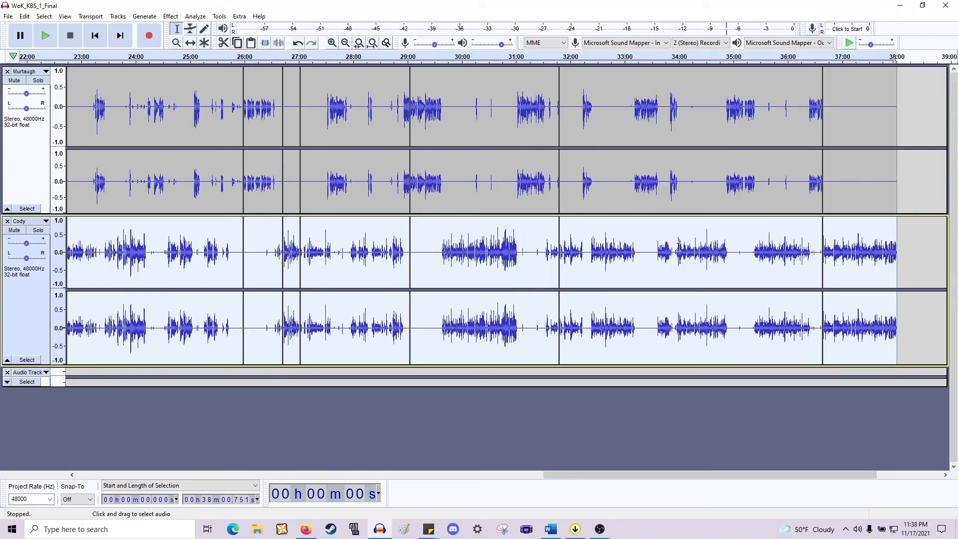
{"action": "scroll", "coordinate": [494, 257], "scroll_direction": "left", "scroll_amount": 10}
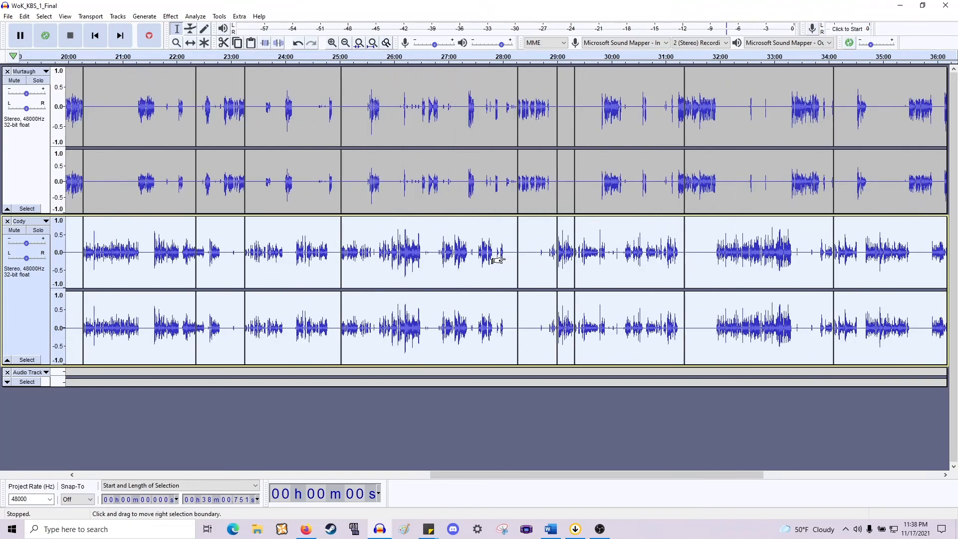
{"action": "scroll", "coordinate": [545, 249], "scroll_direction": "left", "scroll_amount": 10}
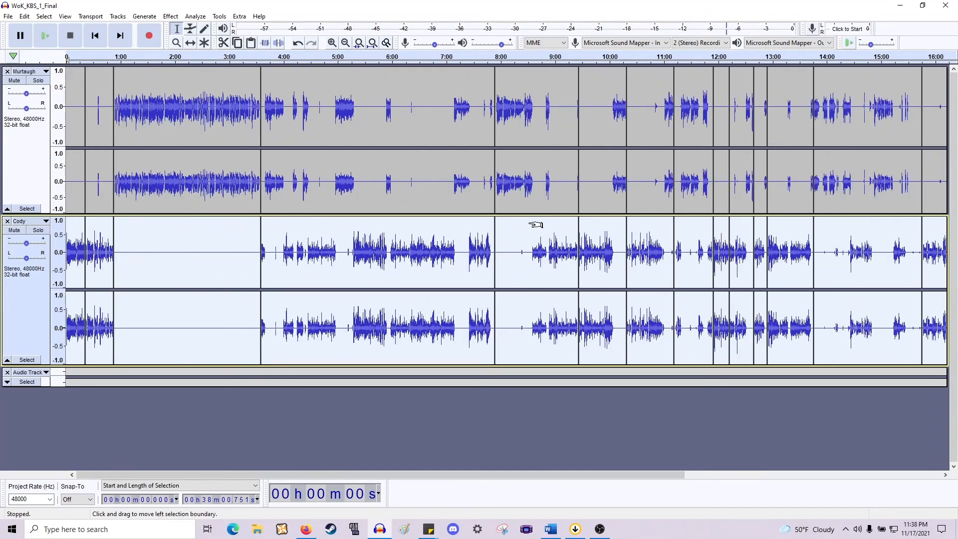
{"action": "scroll", "coordinate": [532, 223], "scroll_direction": "down", "scroll_amount": 1}
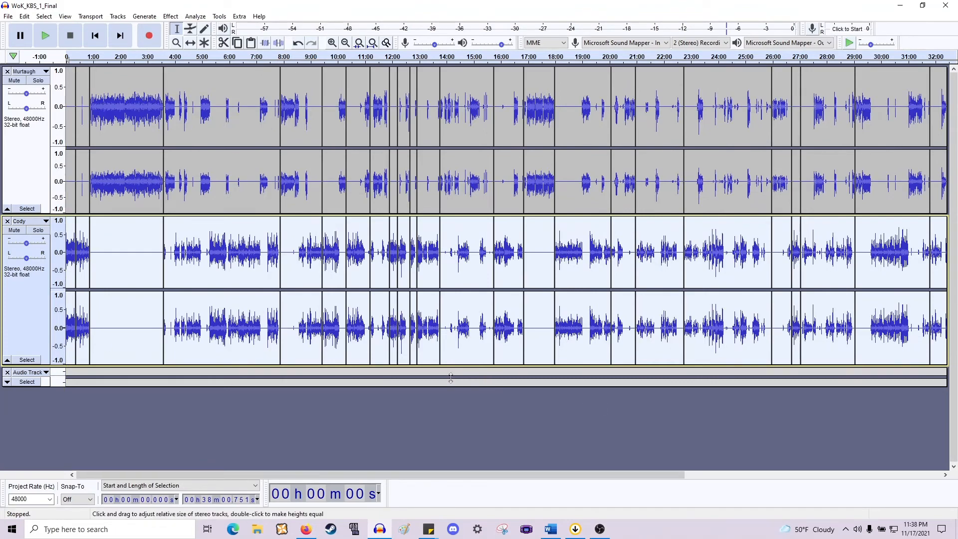
{"action": "scroll", "coordinate": [323, 289], "scroll_direction": "up", "scroll_amount": 3}
{"action": "scroll", "coordinate": [321, 284], "scroll_direction": "left", "scroll_amount": 5}
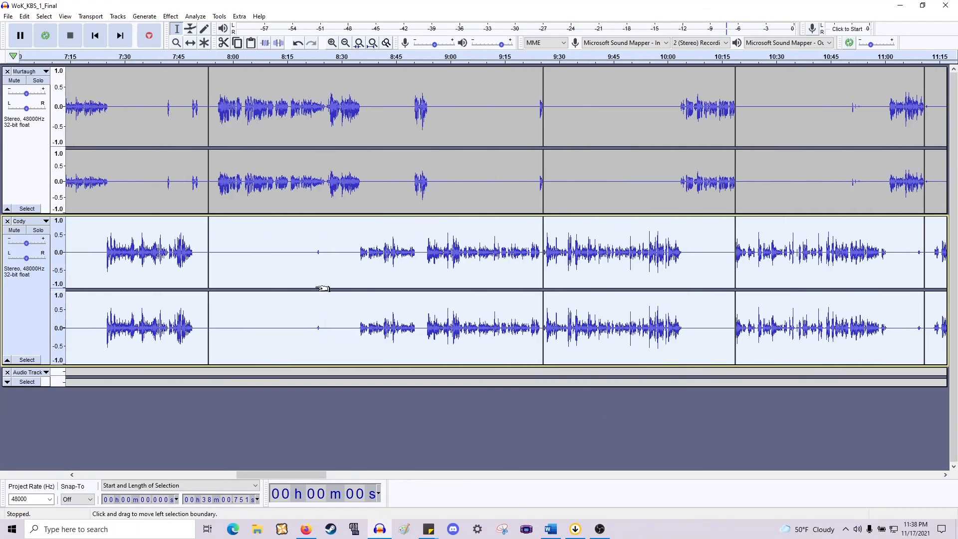
{"action": "scroll", "coordinate": [350, 294], "scroll_direction": "down", "scroll_amount": 1}
{"action": "scroll", "coordinate": [234, 321], "scroll_direction": "left", "scroll_amount": 5}
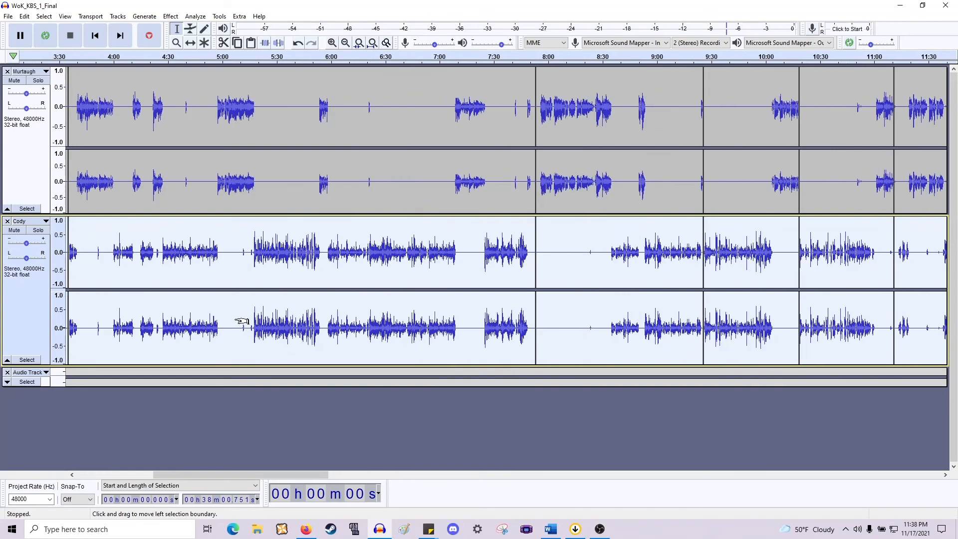
Reselect the 3:35 to 7:53 section across all tracks and inspect the audio around its closing split line.
{"action": "left_click_drag", "start_coordinate": [217, 371], "coordinate": [684, 198]}
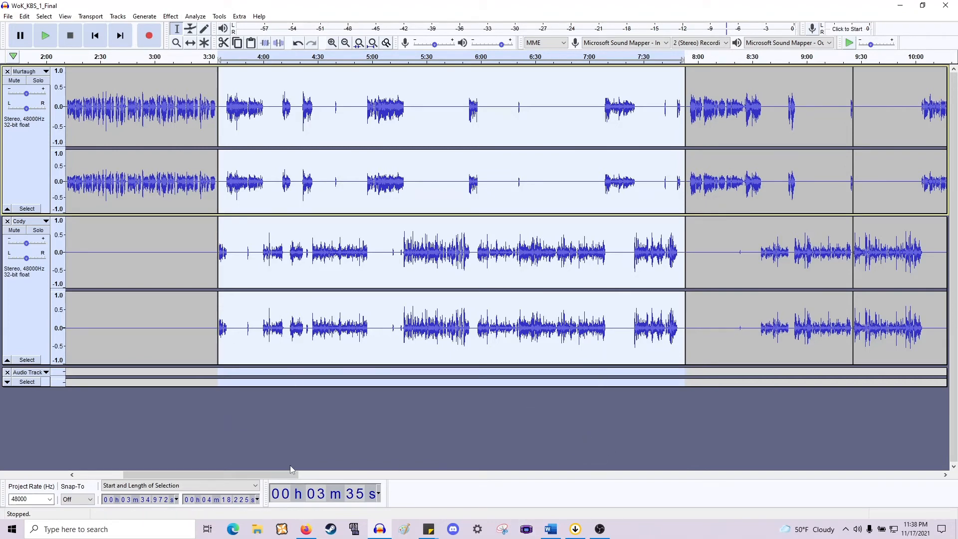
{"action": "scroll", "coordinate": [727, 306], "scroll_direction": "right", "scroll_amount": 3}
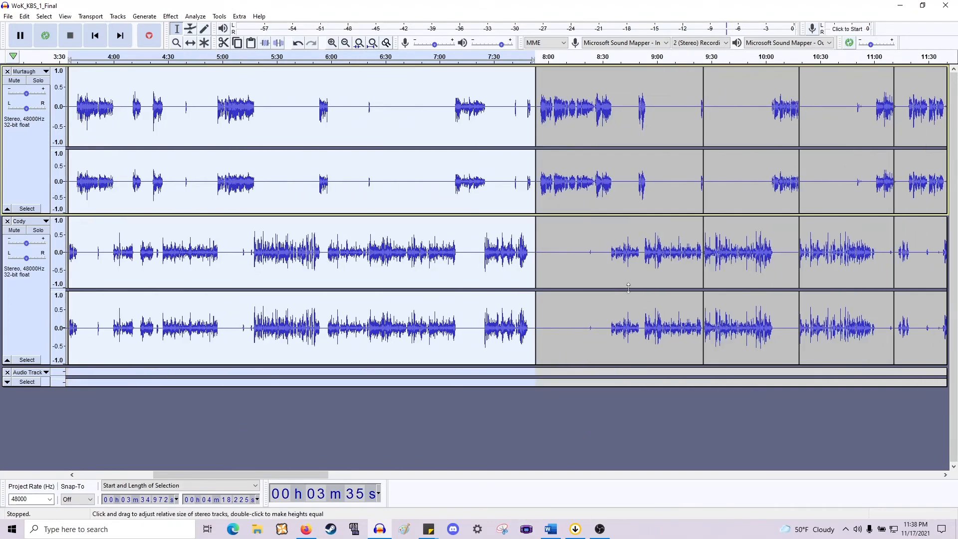
{"action": "scroll", "coordinate": [543, 215], "scroll_direction": "up", "scroll_amount": 1}
{"action": "scroll", "coordinate": [554, 200], "scroll_direction": "up", "scroll_amount": 1}
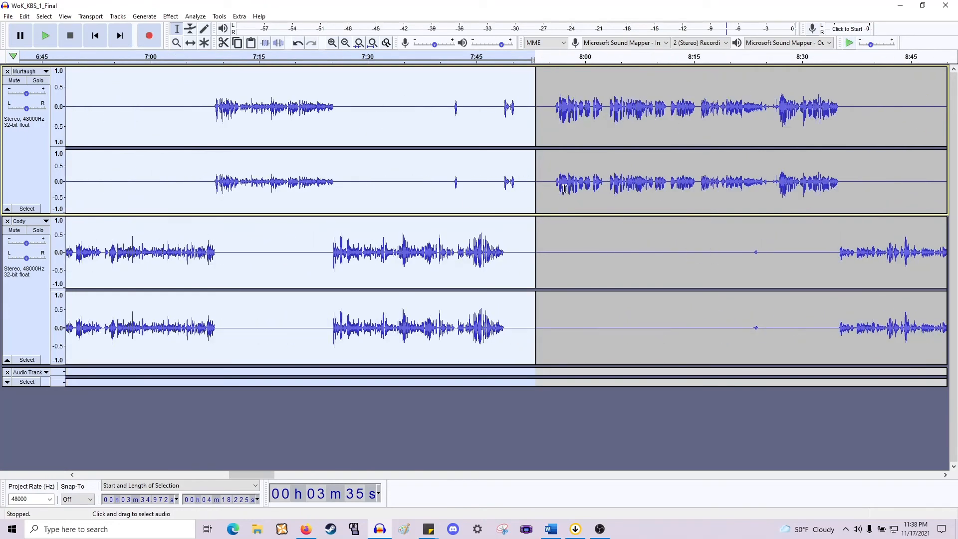
Play the first voice track from about 7:55.2 and the second from about 7:45.8 to check the transition.
{"action": "left_click", "coordinate": [549, 185]}
{"action": "key", "text": "space"}
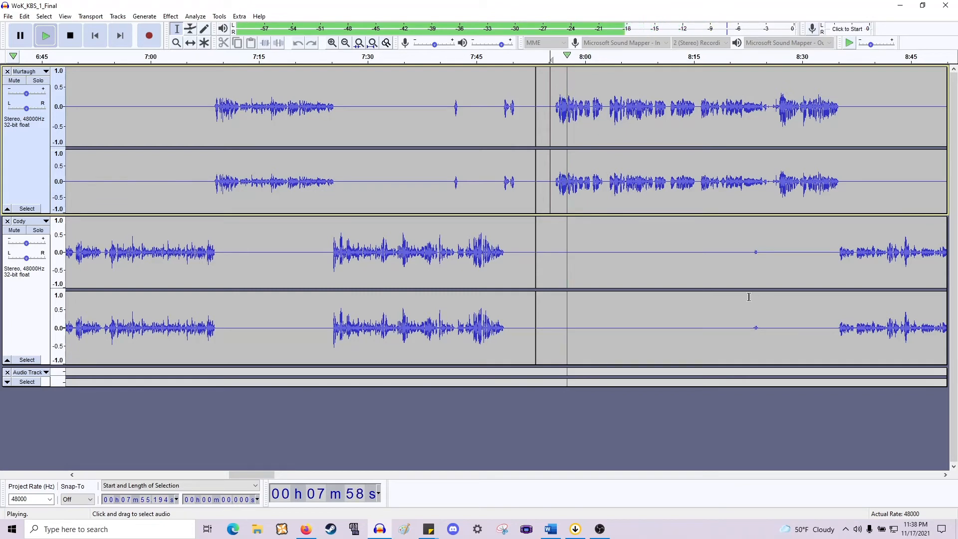
{"action": "key", "text": "space"}
{"action": "left_click", "coordinate": [482, 244]}
{"action": "key", "text": "space"}
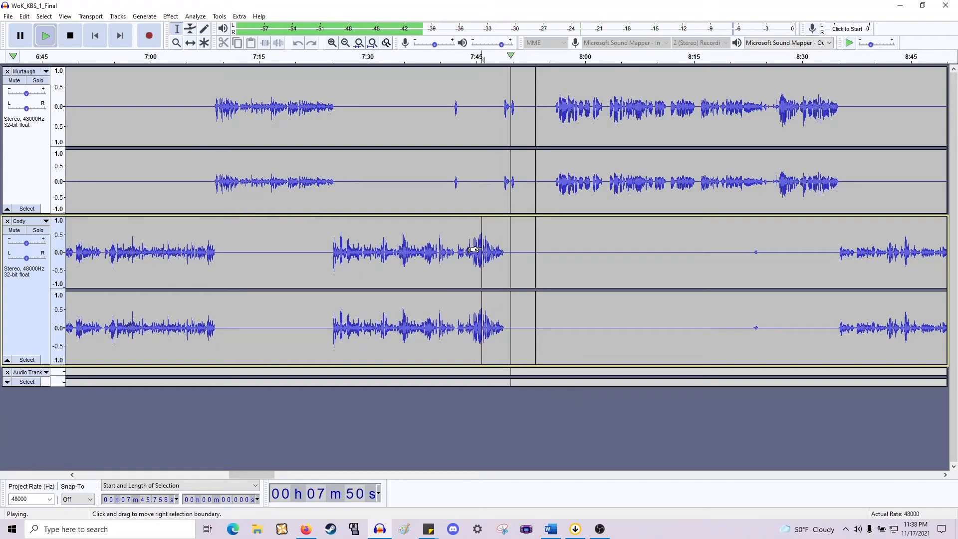
{"action": "key", "text": "space"}
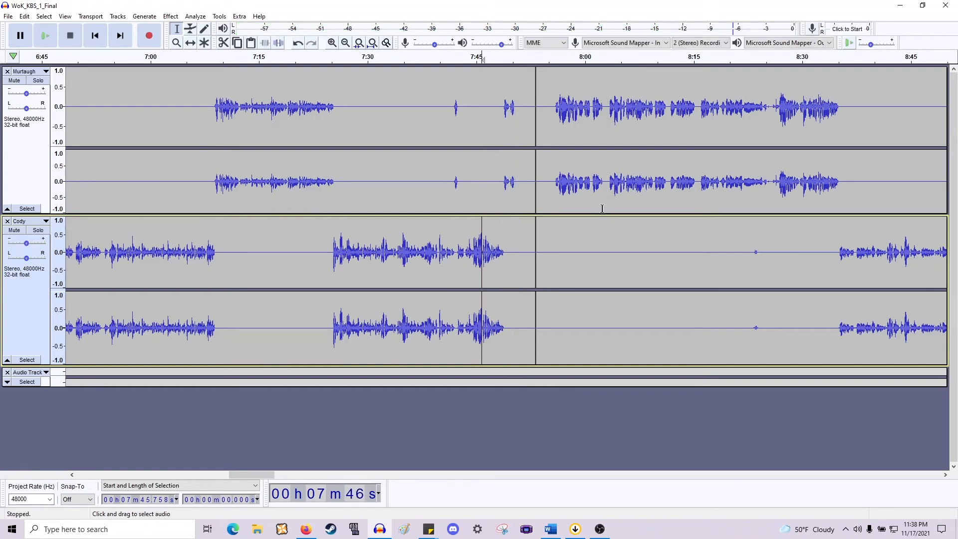
Play the first voice track from about 7:55.6 and 7:56.8 to find where the opening phrase should start.
{"action": "scroll", "coordinate": [602, 208], "scroll_direction": "up", "scroll_amount": 1}
{"action": "left_click", "coordinate": [503, 186]}
{"action": "key", "text": "space"}
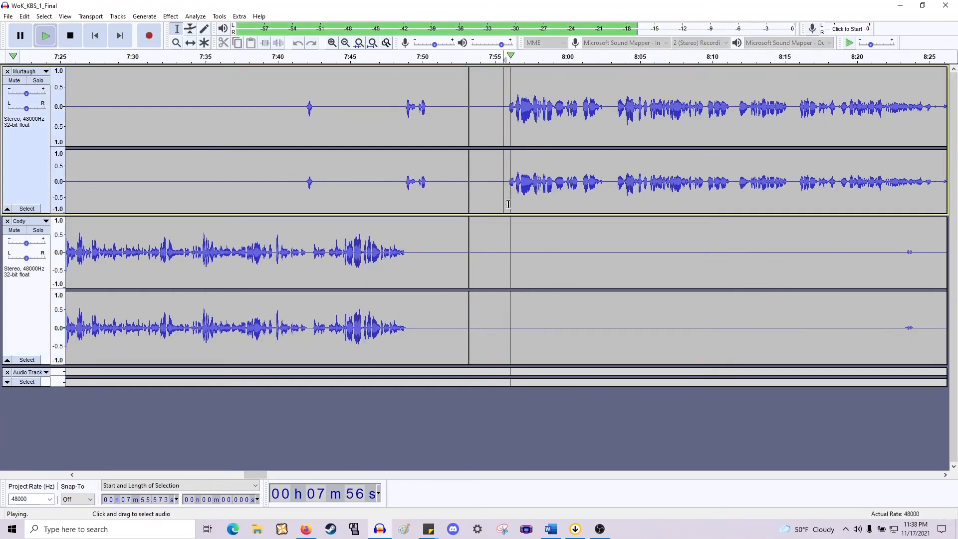
{"action": "key", "text": "space"}
{"action": "scroll", "coordinate": [517, 200], "scroll_direction": "up", "scroll_amount": 2}
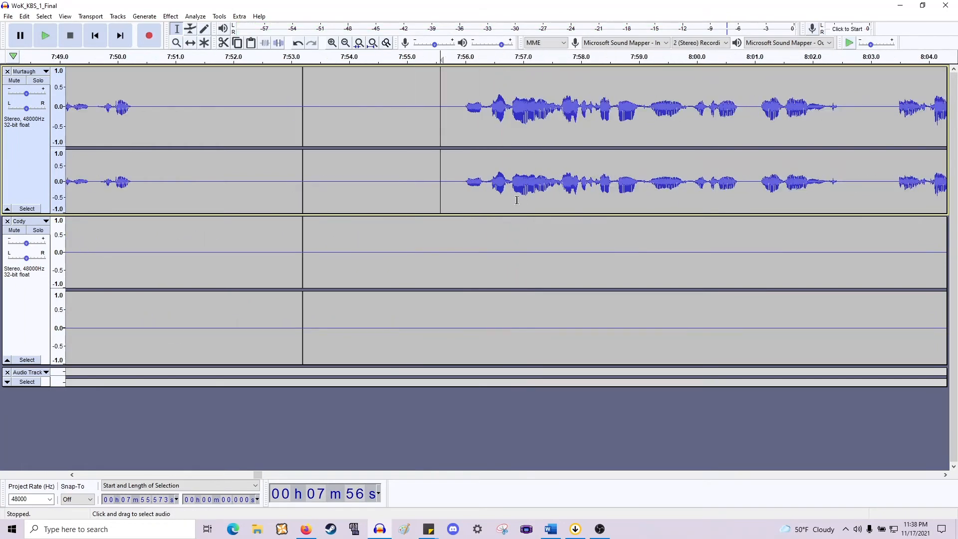
{"action": "left_click", "coordinate": [511, 195]}
{"action": "key", "text": "space"}
{"action": "key", "text": "space"}
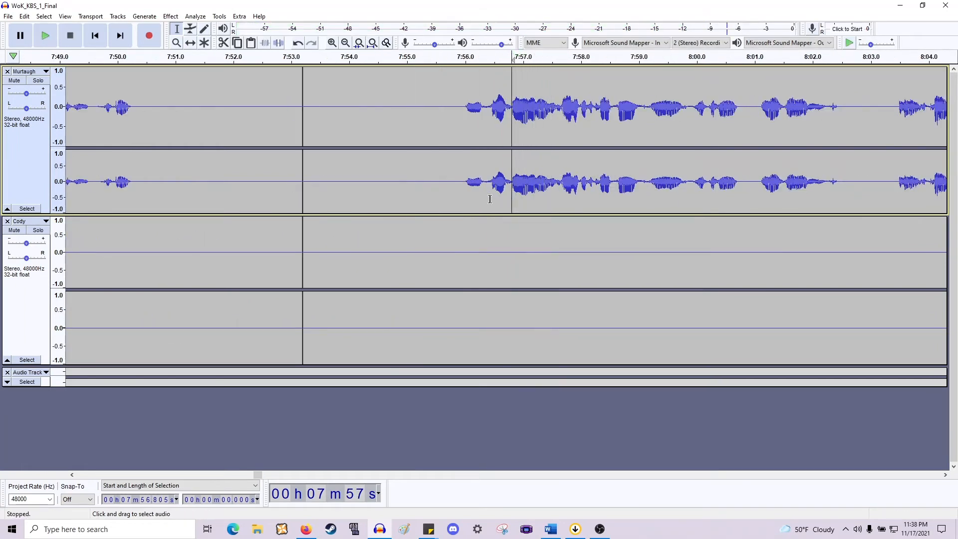
Delete the 2.480 s starting at 7:53.946 in both voice tracks, including the short sound before the first phrase.
{"action": "left_click", "coordinate": [489, 200]}
{"action": "key", "text": "space"}
{"action": "key", "text": "space"}
{"action": "left_click_drag", "start_coordinate": [480, 202], "coordinate": [336, 312]}
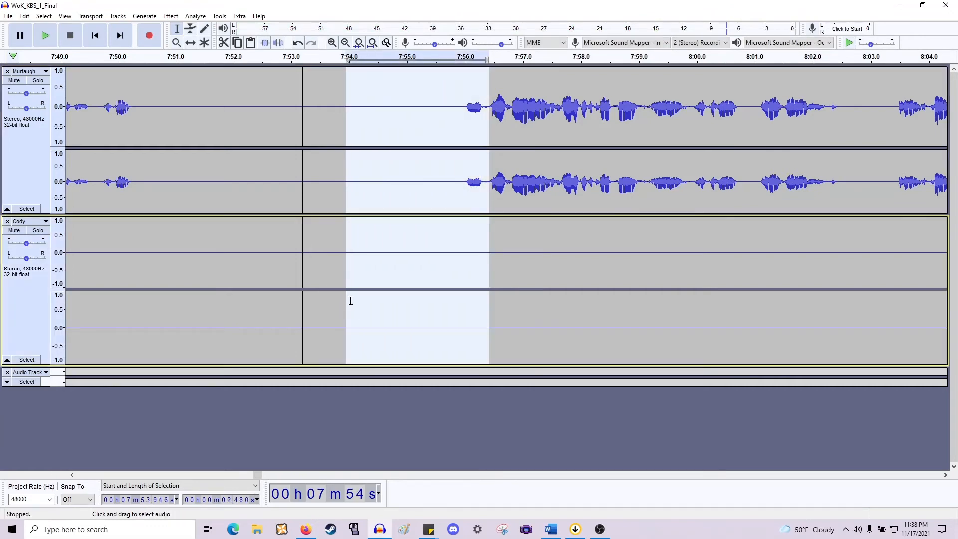
{"action": "key", "text": "Delete"}
Apply a Fade In to the first 0.099 s of the first voice track's phrase at 7:53.944 and play it back.
{"action": "scroll", "coordinate": [351, 300], "scroll_direction": "up", "scroll_amount": 2}
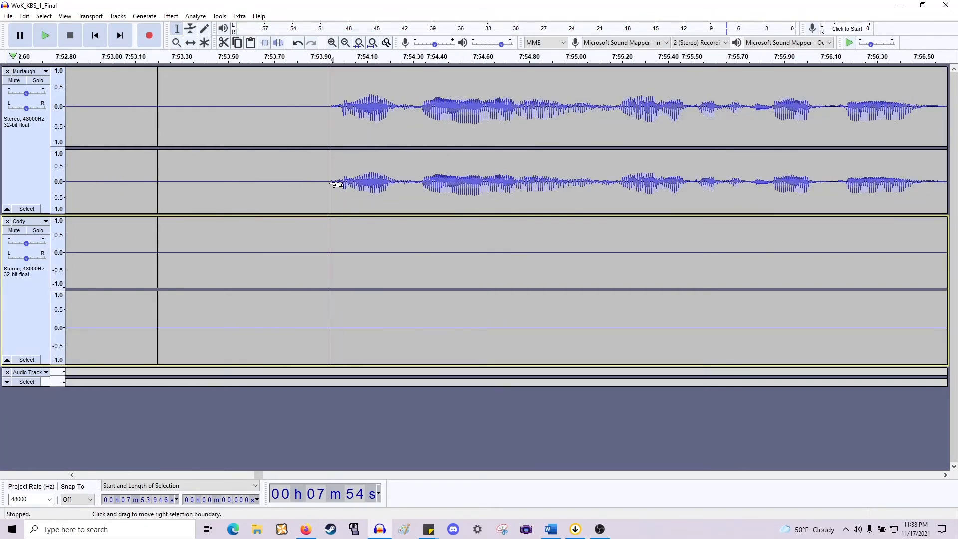
{"action": "left_click_drag", "start_coordinate": [330, 183], "coordinate": [353, 186]}
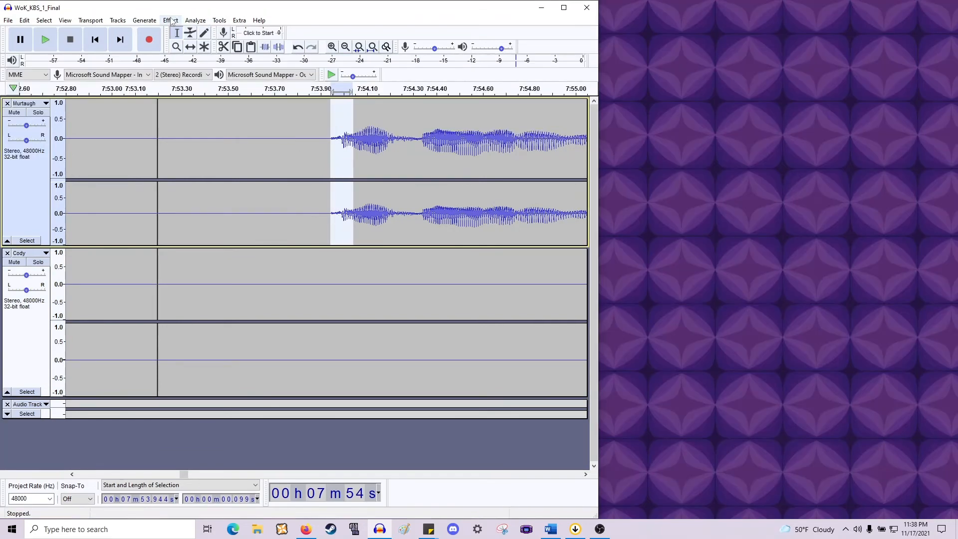
{"action": "left_click", "coordinate": [171, 16]}
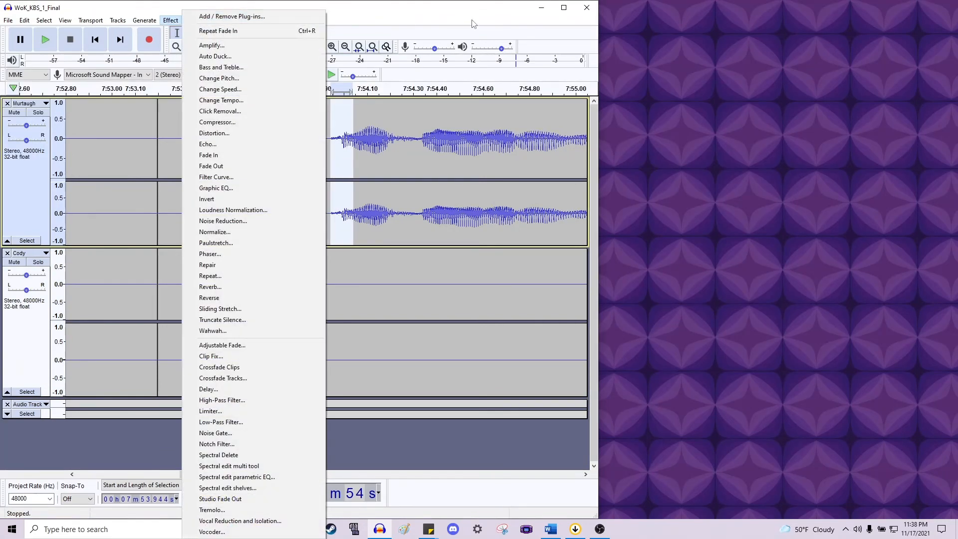
{"action": "left_click", "coordinate": [569, 9]}
{"action": "left_click", "coordinate": [171, 16]}
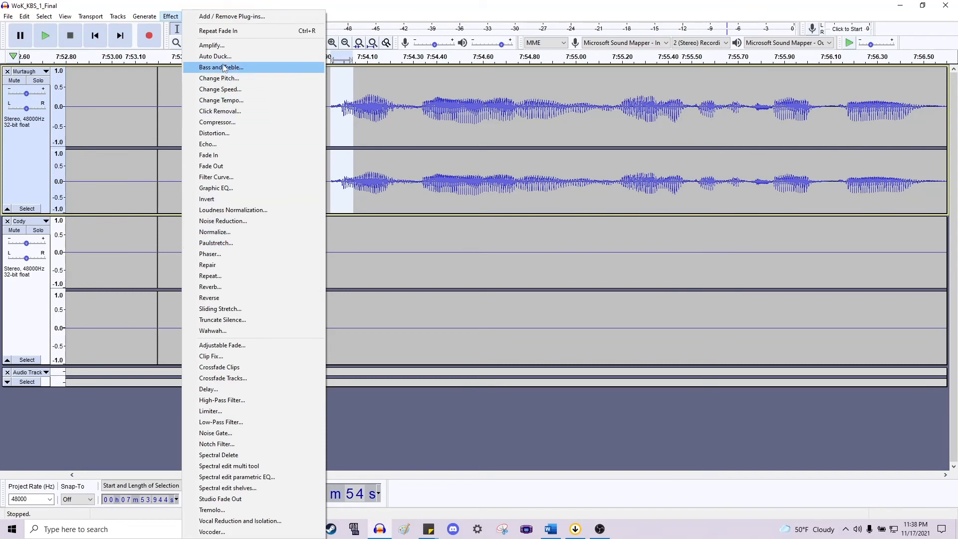
{"action": "left_click", "coordinate": [230, 155]}
{"action": "left_click", "coordinate": [241, 144]}
{"action": "key", "text": "space"}
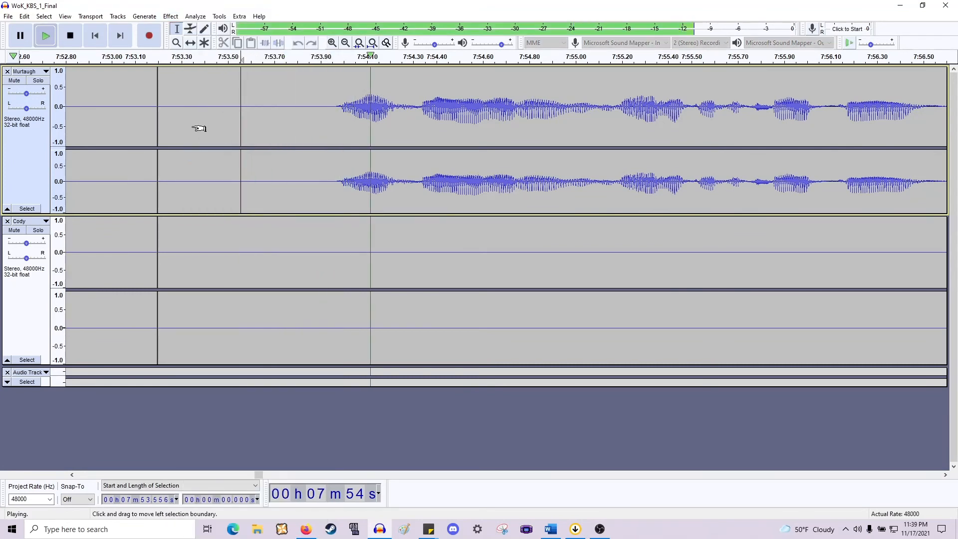
{"action": "scroll", "coordinate": [190, 126], "scroll_direction": "down", "scroll_amount": 1, "text": "ctrl"}
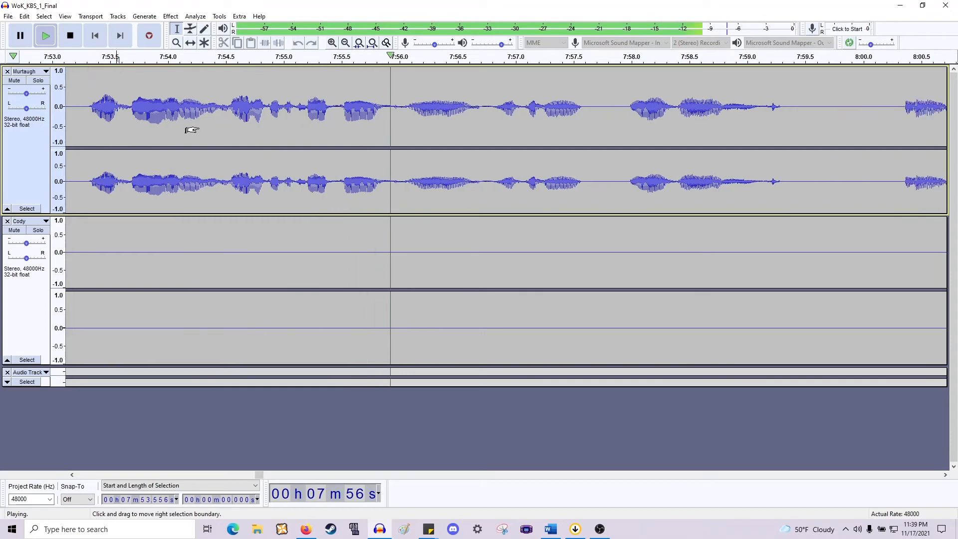
{"action": "key", "text": "space"}
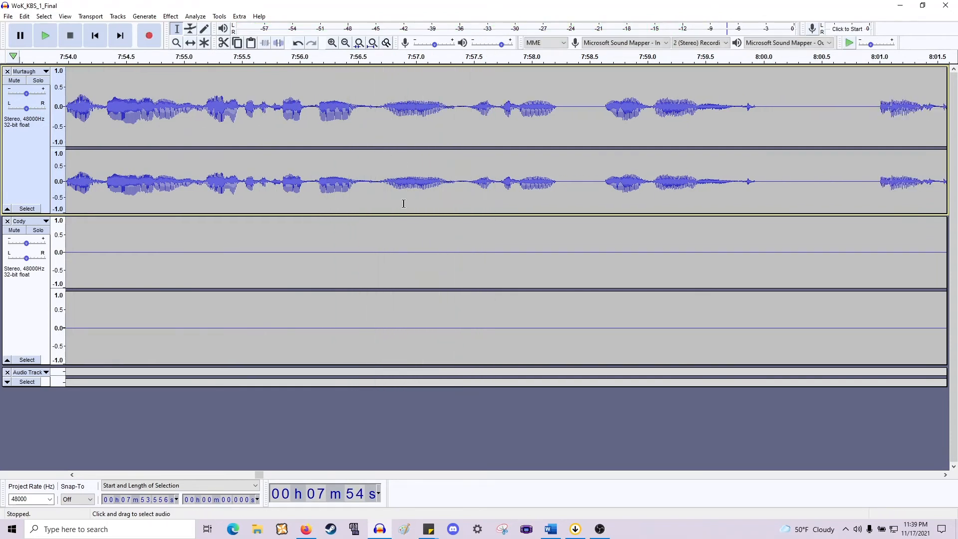
Delete the 0.818 s starting at 7:56.636 in both voice tracks and play the cut back from about 7:54.8.
{"action": "left_click_drag", "start_coordinate": [374, 199], "coordinate": [468, 310]}
{"action": "key", "text": "space"}
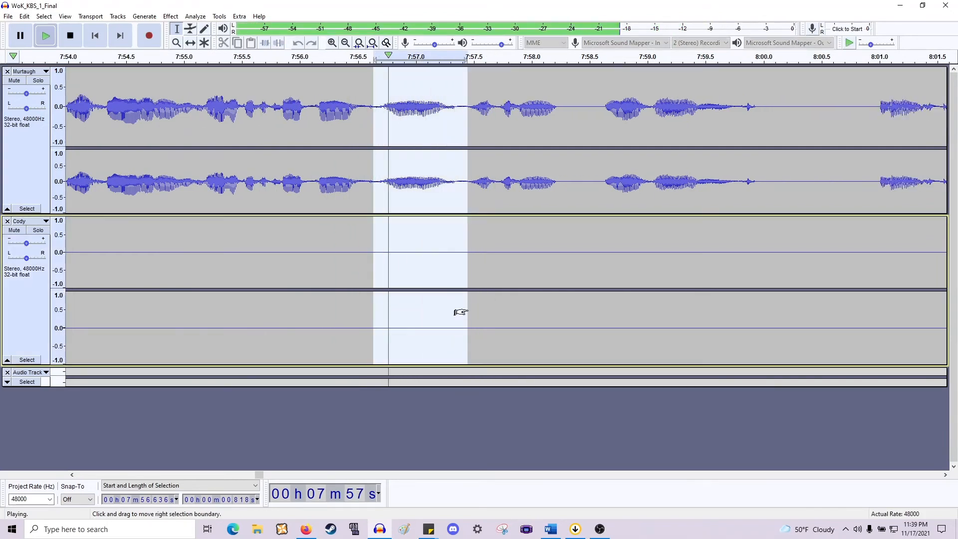
{"action": "key", "text": "Delete"}
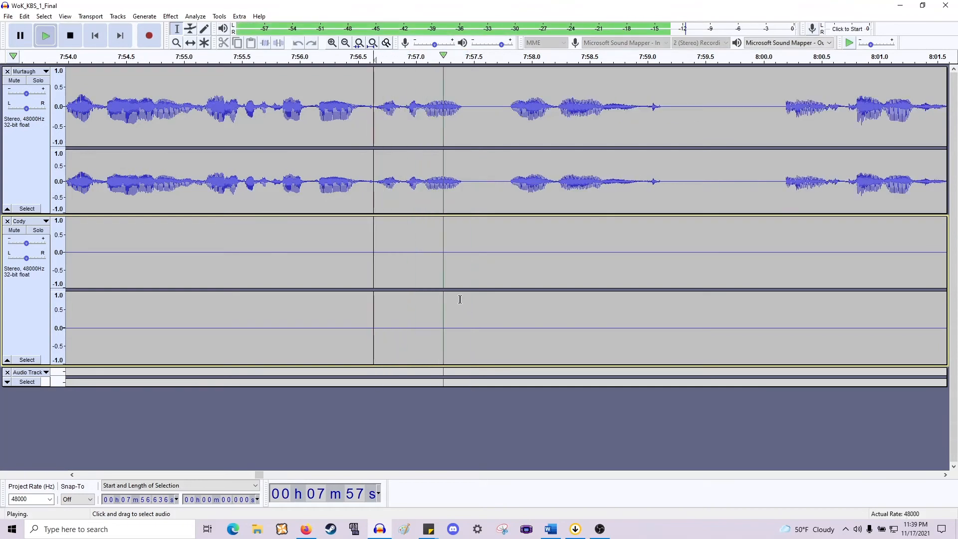
{"action": "key", "text": "space"}
{"action": "left_click", "coordinate": [158, 165]}
{"action": "key", "text": "space"}
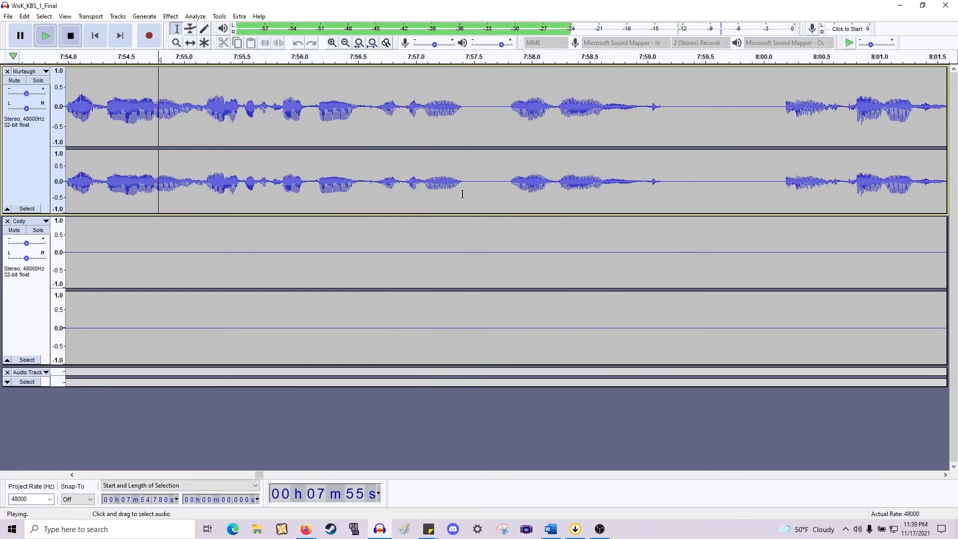
Delete the short pause starting at 7:57.406 in both voice tracks.
{"action": "left_click_drag", "start_coordinate": [462, 194], "coordinate": [507, 305]}
{"action": "key", "text": "Delete"}
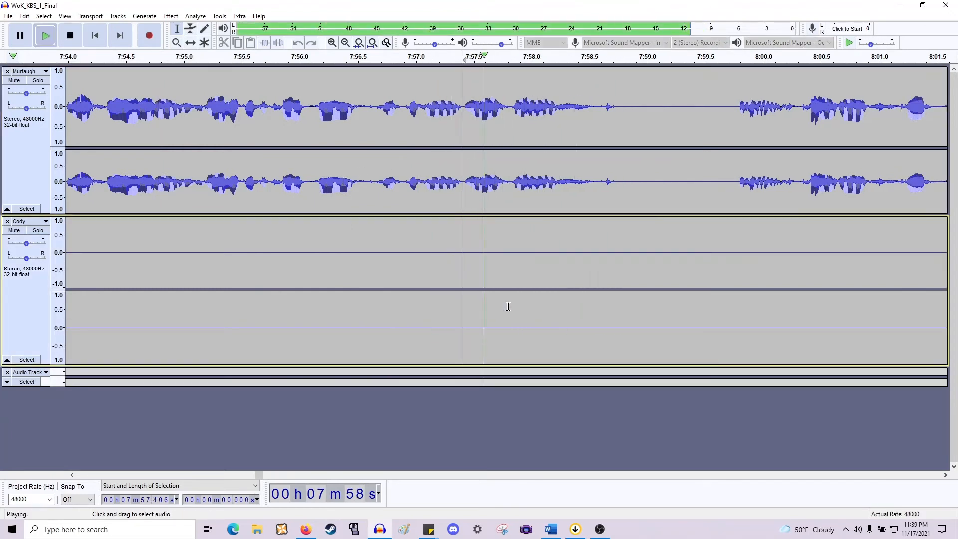
{"action": "scroll", "coordinate": [668, 266], "scroll_direction": "right", "scroll_amount": 3}
{"action": "key", "text": "space"}
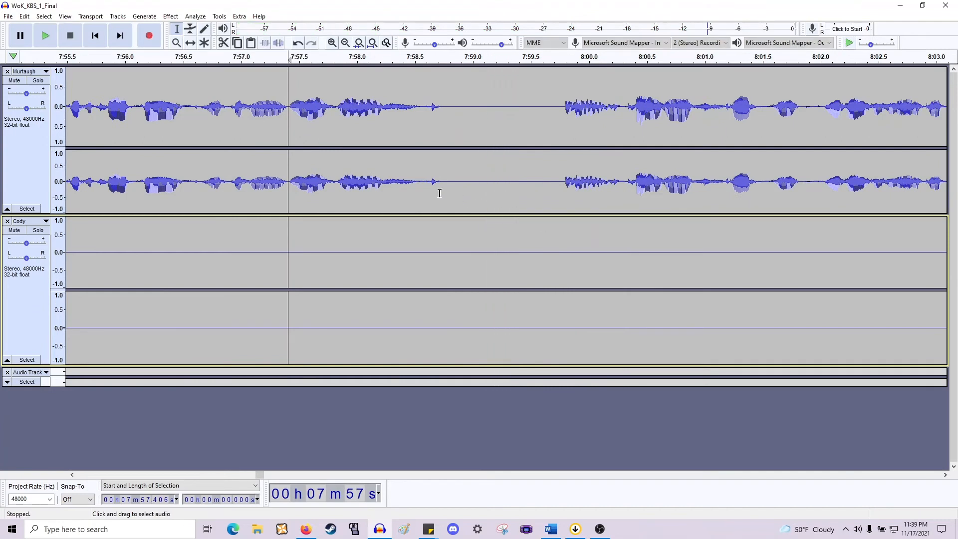
Delete the 1.210 s starting at 7:58.568 in both voice tracks, including the small stray sound, and play the join.
{"action": "left_click_drag", "start_coordinate": [422, 188], "coordinate": [560, 299]}
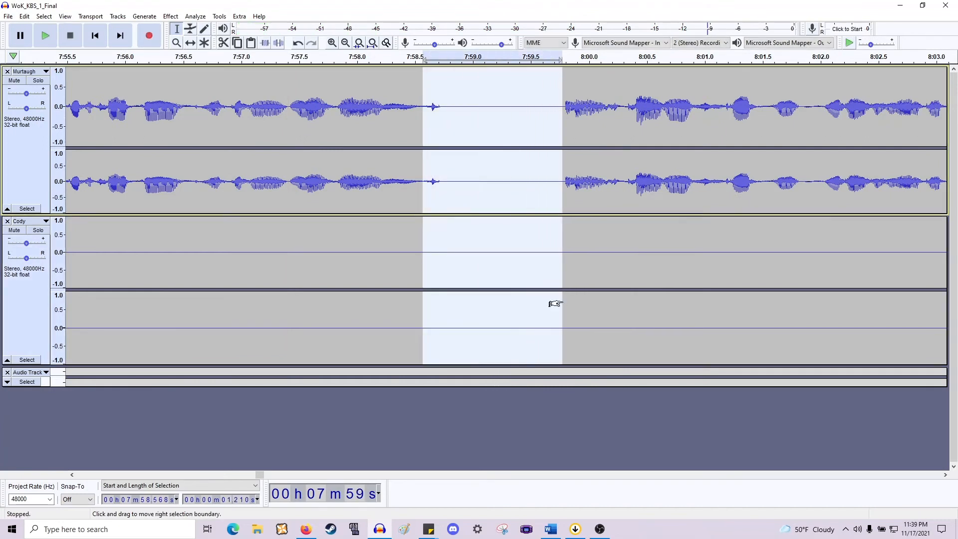
{"action": "key", "text": "Delete"}
{"action": "key", "text": "space"}
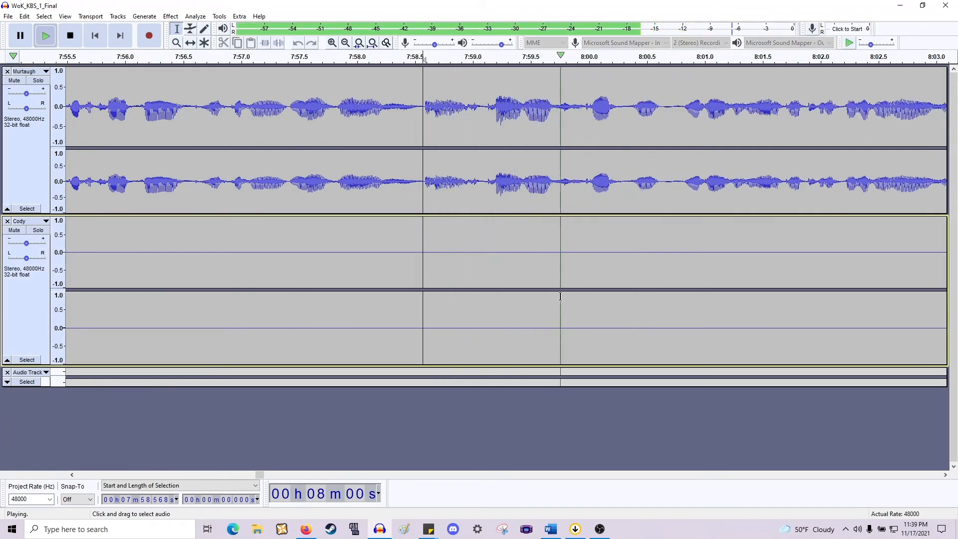
{"action": "key", "text": "space"}
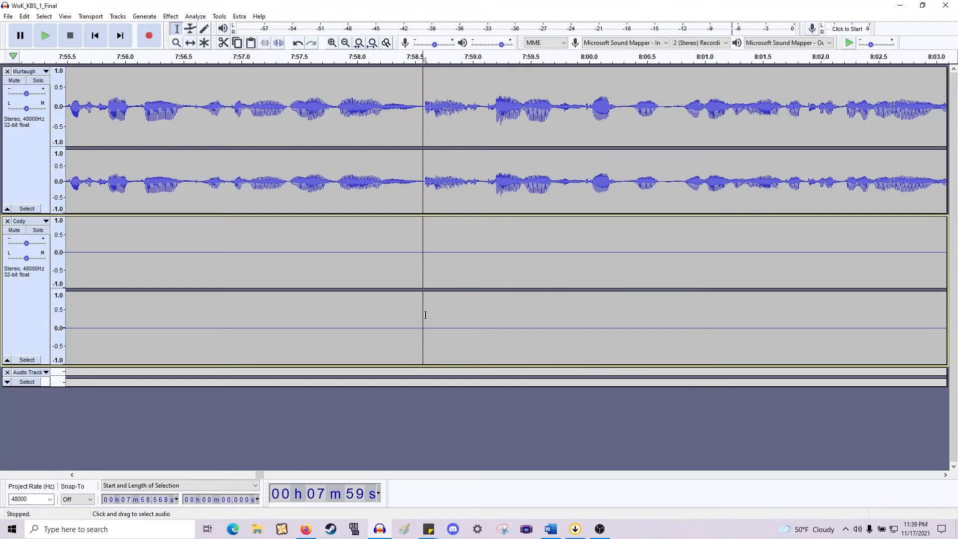
Delete another 0.585 s of speech from 7:58.568 in both voice tracks and listen to the new join.
{"action": "left_click_drag", "start_coordinate": [414, 319], "coordinate": [479, 326]}
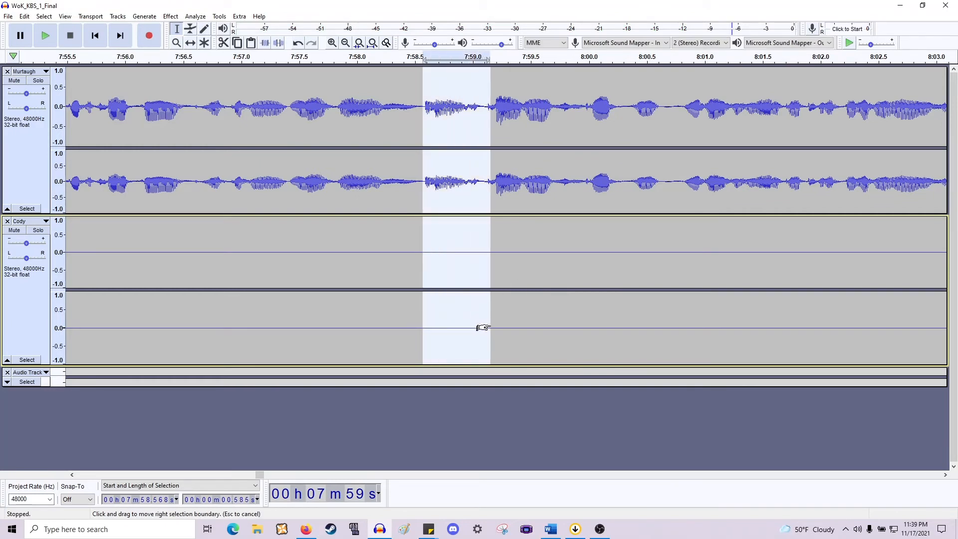
{"action": "key", "text": "Delete"}
{"action": "key", "text": "space"}
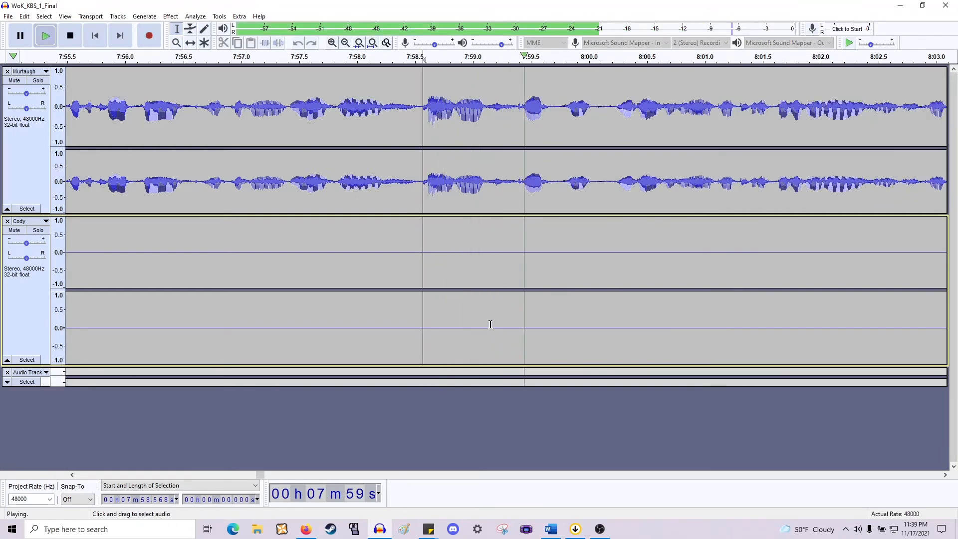
{"action": "key", "text": "space"}
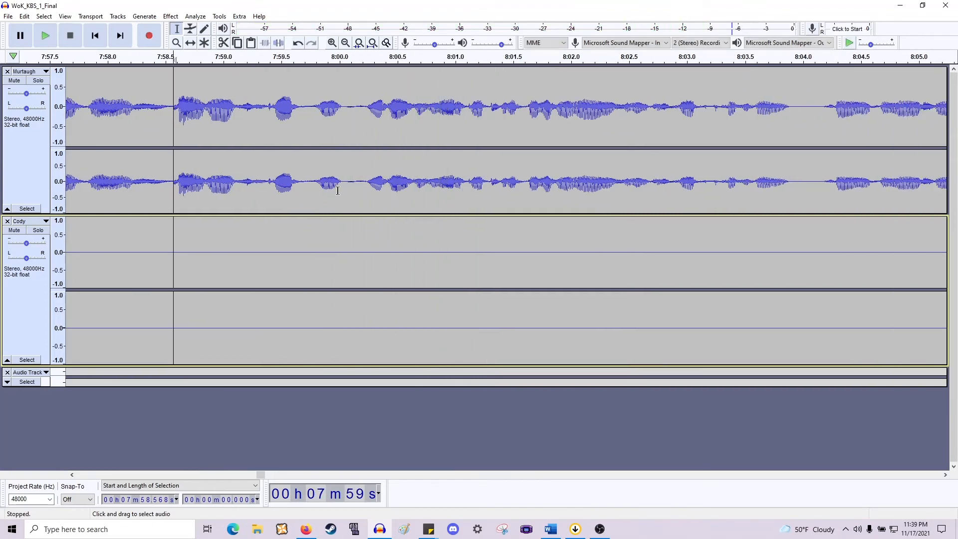
Delete the short gap starting at 8:00.045 in both voice tracks and play on to about 8:05.
{"action": "left_click_drag", "start_coordinate": [344, 191], "coordinate": [366, 300]}
{"action": "key", "text": "Delete"}
{"action": "key", "text": "space"}
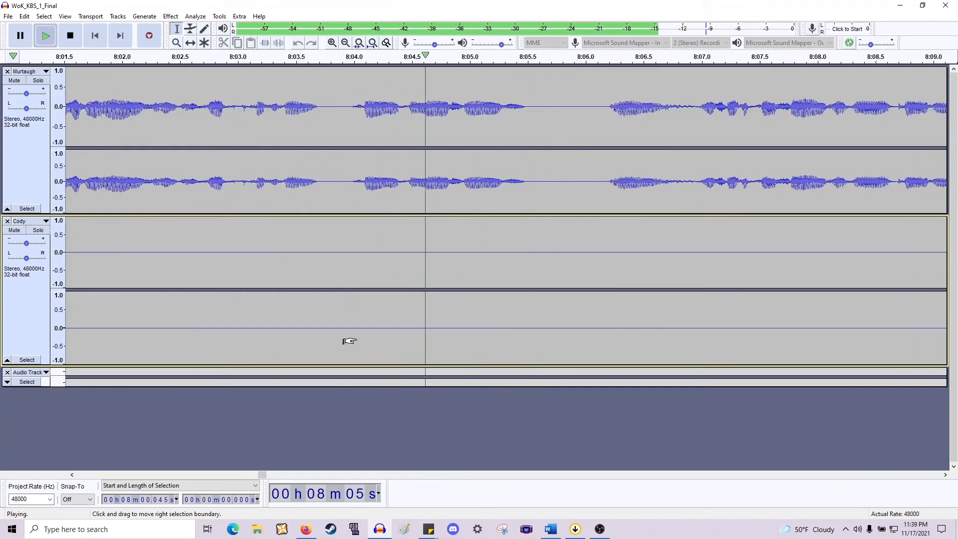
{"action": "key", "text": "space"}
Delete the 0.280 s pause at 8:03.713 in both voice tracks and play on to about 8:07.
{"action": "left_click_drag", "start_coordinate": [321, 185], "coordinate": [348, 295]}
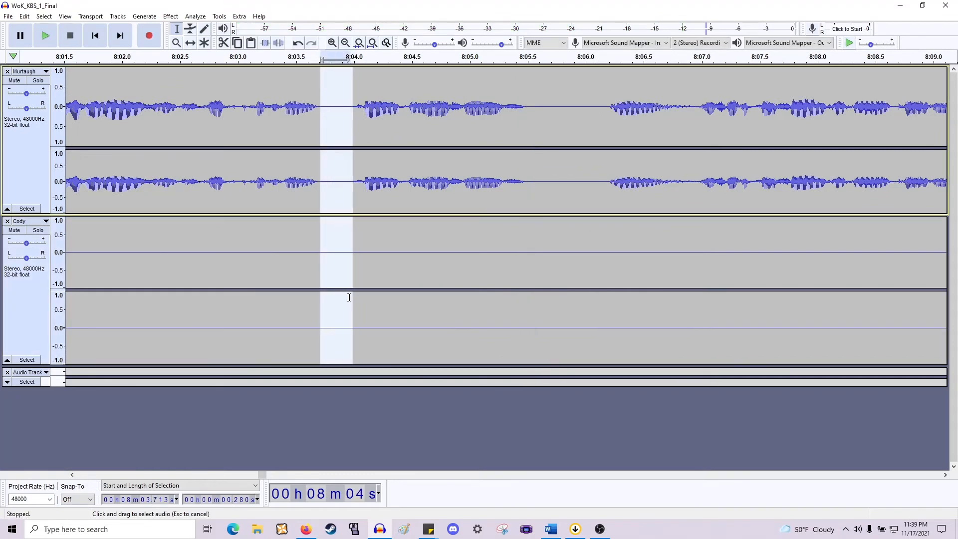
{"action": "key", "text": "Delete"}
{"action": "key", "text": "space"}
{"action": "scroll", "coordinate": [444, 188], "scroll_direction": "right", "scroll_amount": 6}
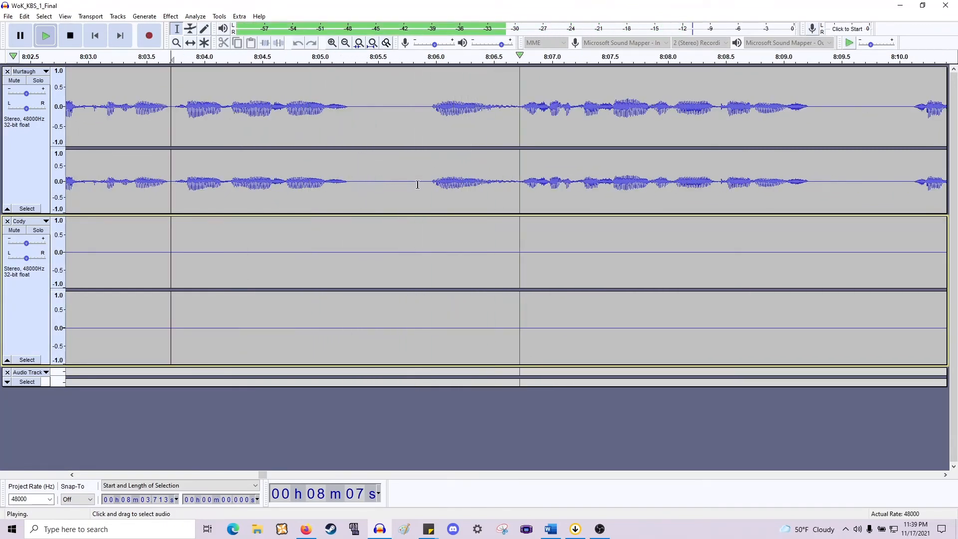
{"action": "key", "text": "space"}
Delete the pause and following sound from 8:05.293 to about 8:06.7 in both voice tracks and play the result.
{"action": "left_click_drag", "start_coordinate": [519, 214], "coordinate": [354, 275]}
{"action": "key", "text": "Delete"}
{"action": "key", "text": "space"}
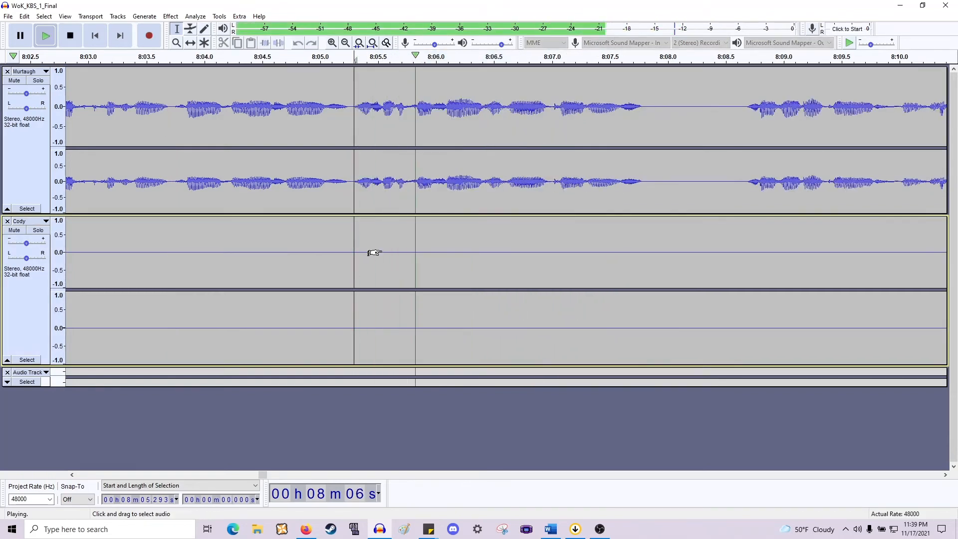
{"action": "scroll", "coordinate": [375, 249], "scroll_direction": "right", "scroll_amount": 3}
{"action": "scroll", "coordinate": [382, 247], "scroll_direction": "right", "scroll_amount": 6}
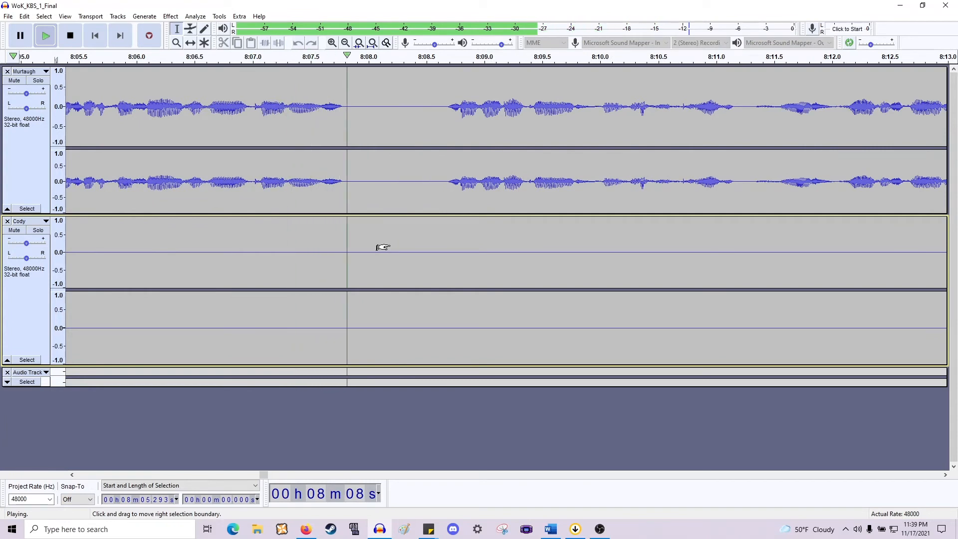
{"action": "key", "text": "space"}
Play the first voice track from several points between about 8:06.0 and 8:07.0 to check the wording.
{"action": "left_click", "coordinate": [143, 181]}
{"action": "key", "text": "space"}
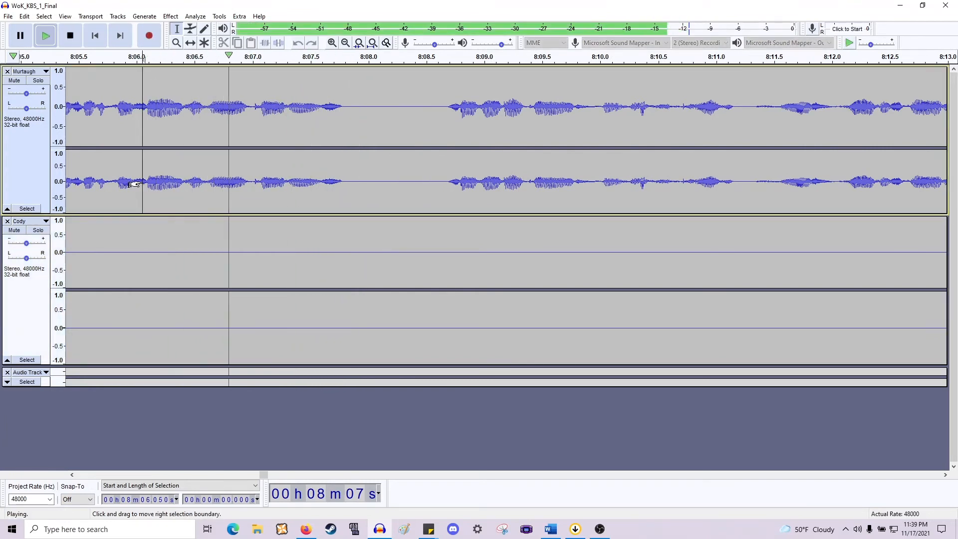
{"action": "key", "text": "space"}
{"action": "left_click", "coordinate": [211, 186]}
{"action": "key", "text": "space"}
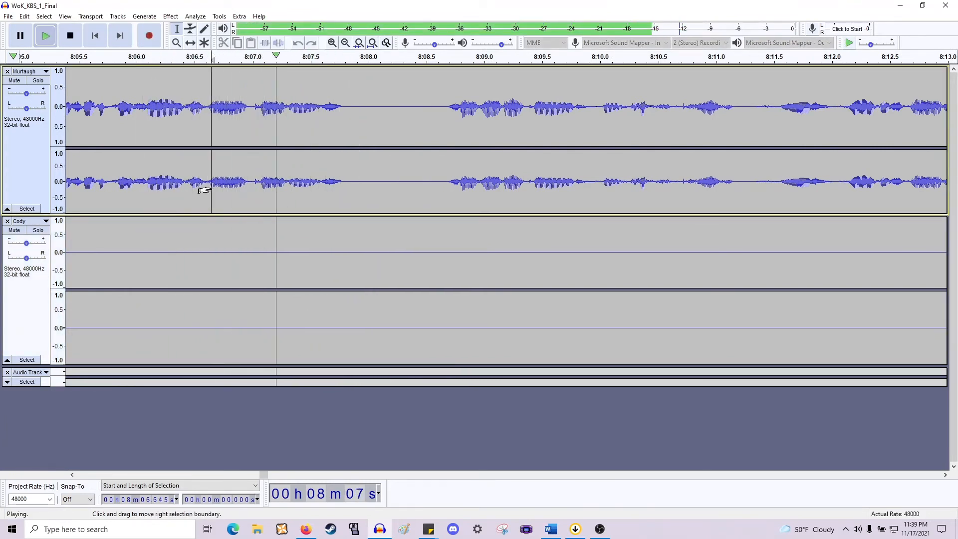
{"action": "key", "text": "space"}
{"action": "left_click", "coordinate": [208, 189]}
{"action": "key", "text": "space"}
{"action": "key", "text": "space"}
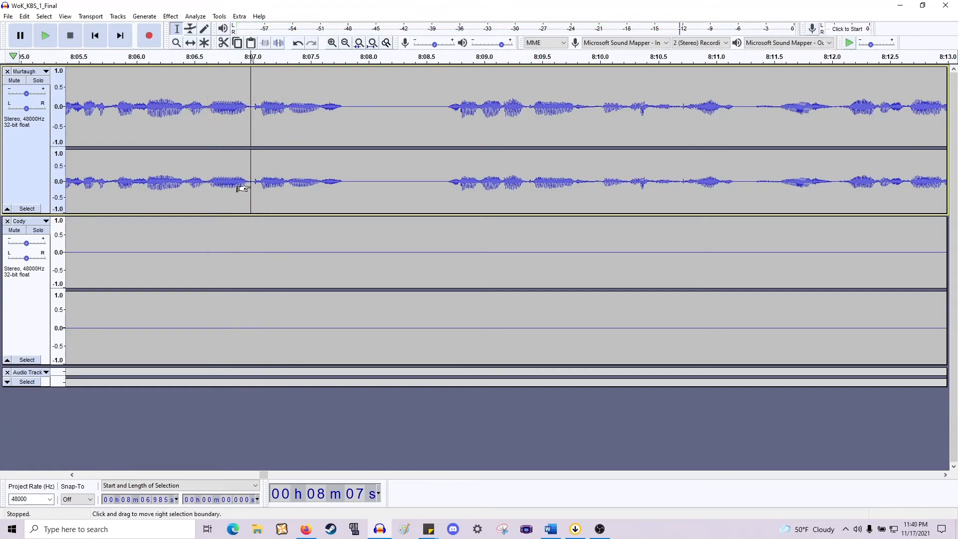
Delete the pause starting at 8:07.837 in both voice tracks and play on to about 8:12.
{"action": "left_click_drag", "start_coordinate": [350, 196], "coordinate": [443, 323]}
{"action": "key", "text": "Delete"}
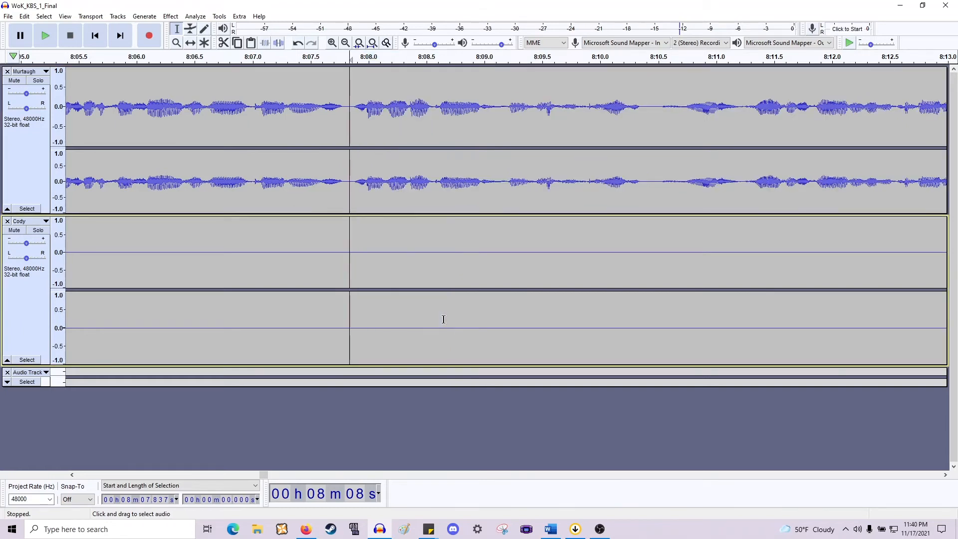
{"action": "key", "text": "space"}
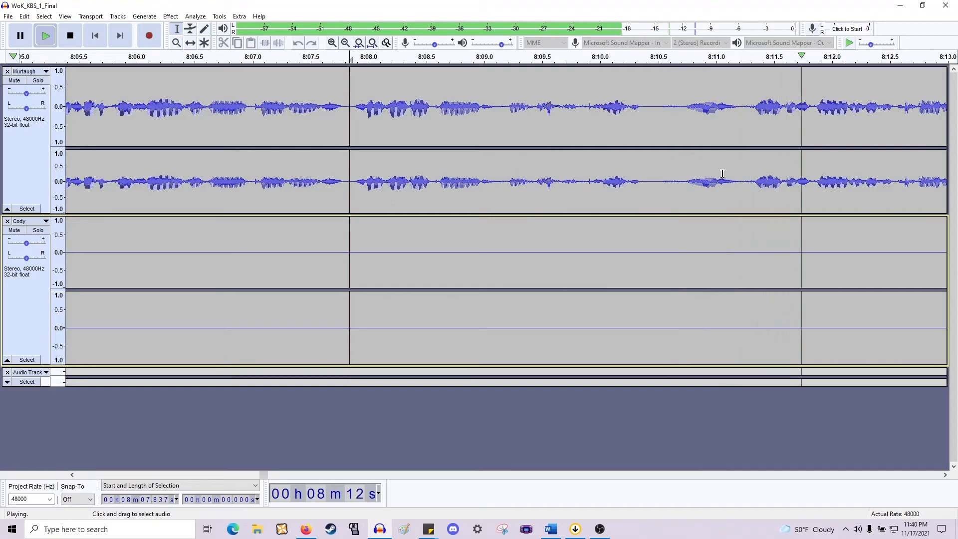
{"action": "key", "text": "space"}
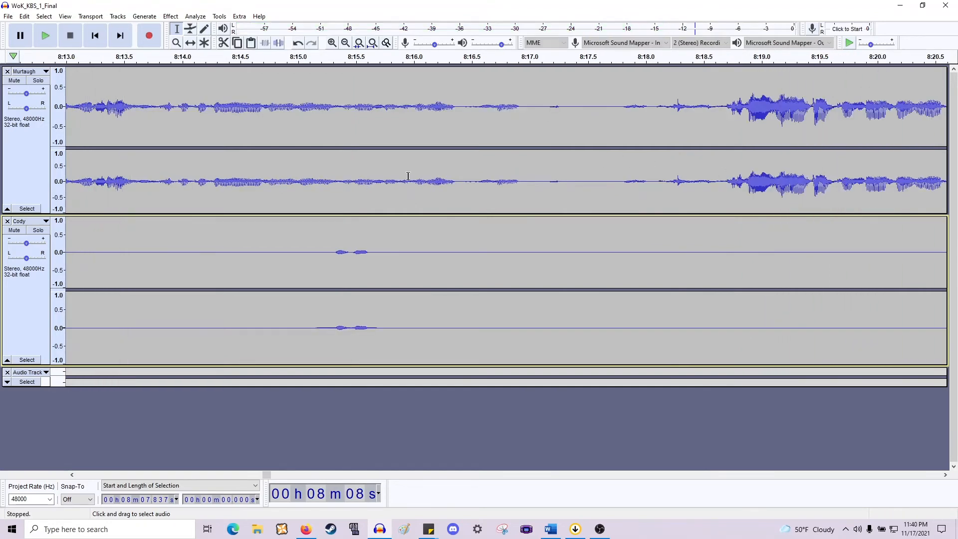
Play the first voice track from 8:07.837, 8:09.146 and 8:09.882 to examine the phrases after the last cut.
{"action": "scroll", "coordinate": [402, 181], "scroll_direction": "left", "scroll_amount": 10}
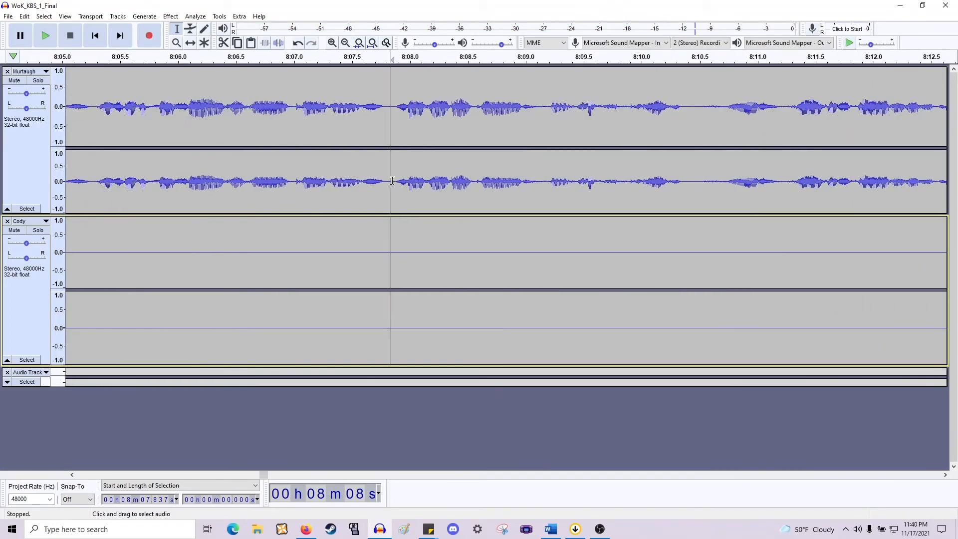
{"action": "key", "text": "space"}
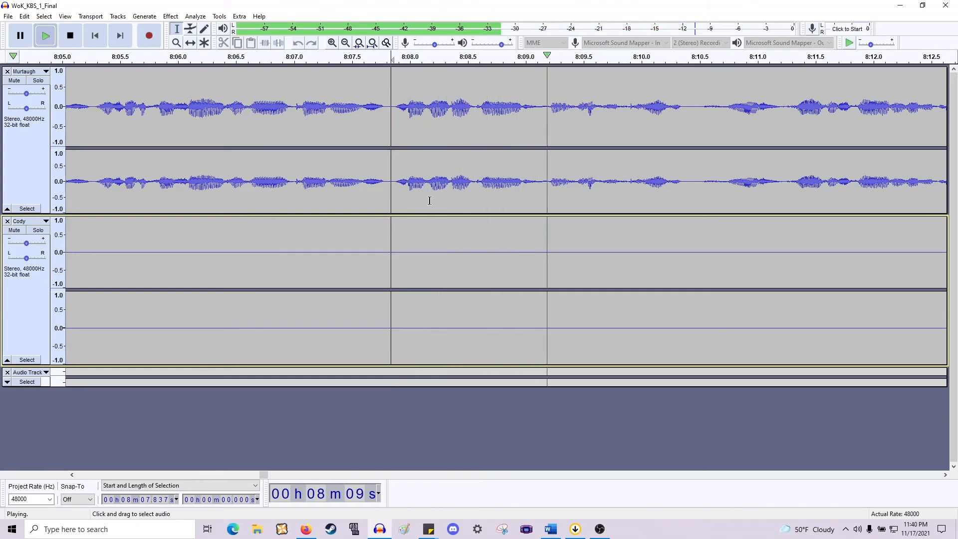
{"action": "key", "text": "space"}
{"action": "left_click", "coordinate": [543, 191]}
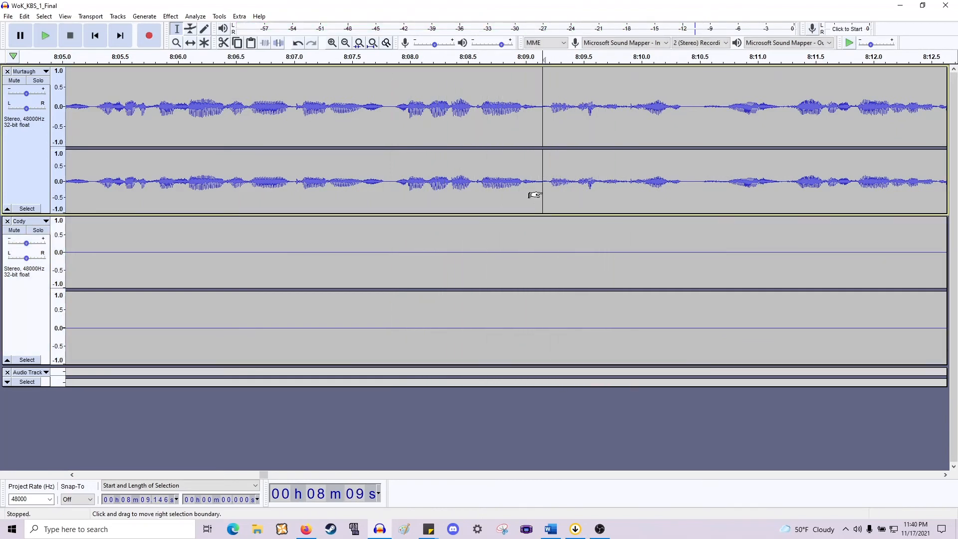
{"action": "key", "text": "space"}
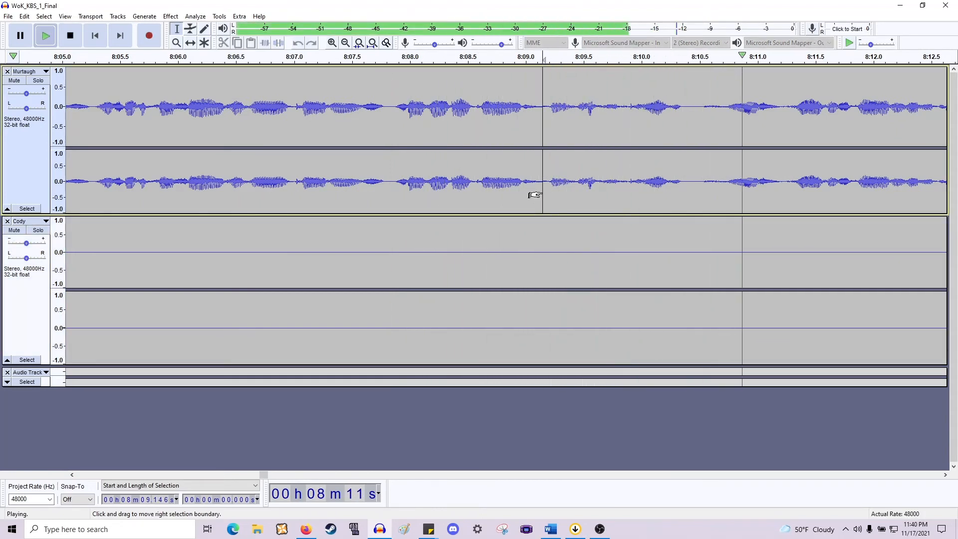
{"action": "key", "text": "space"}
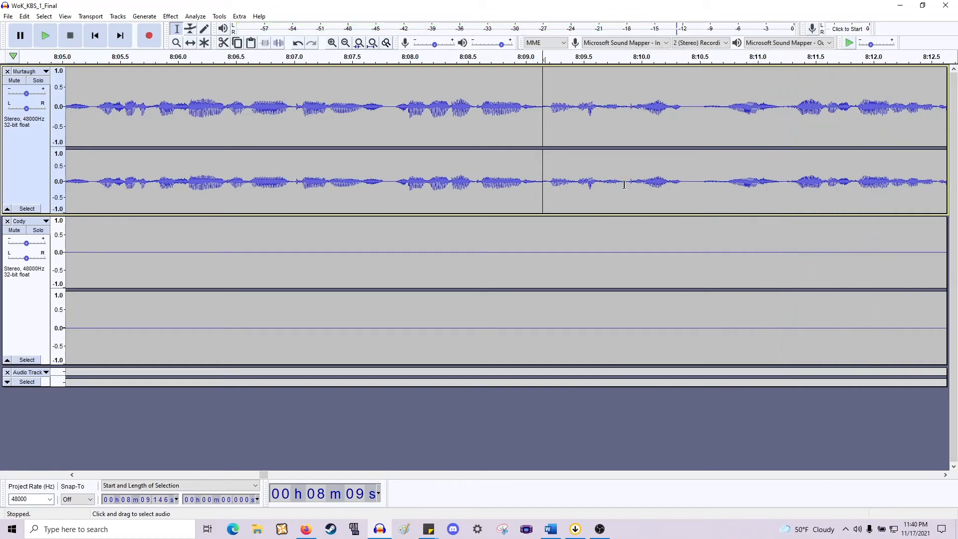
{"action": "key", "text": "space"}
{"action": "key", "text": "space"}
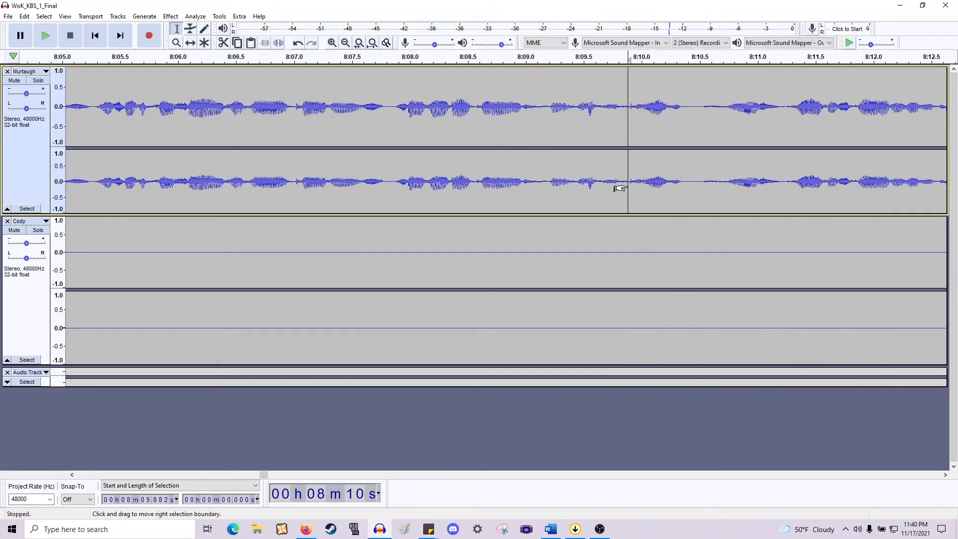
Delete the 1.567 s of audio starting at 8:09.150 in both voice tracks and play from 8:08.289 to about 8:17.
{"action": "left_click_drag", "start_coordinate": [722, 187], "coordinate": [543, 286]}
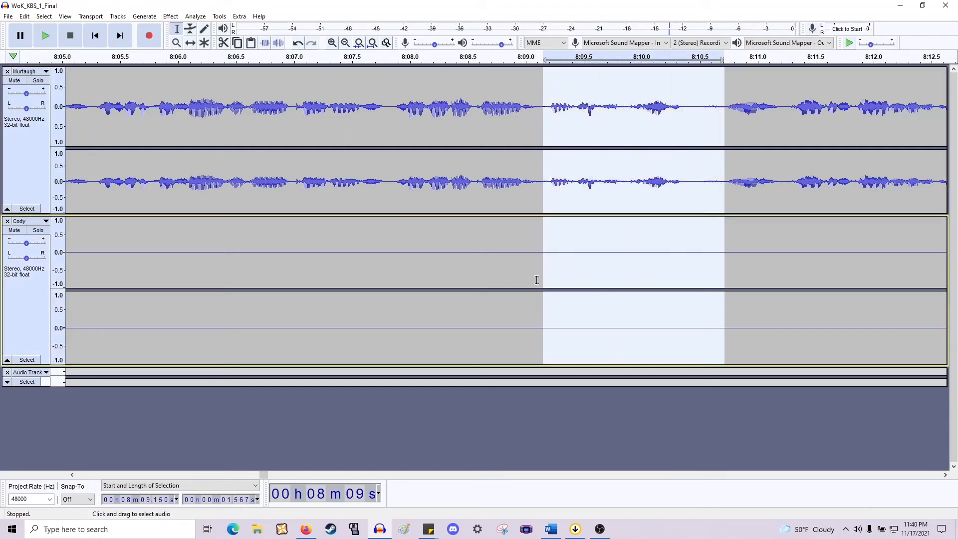
{"action": "key", "text": "Delete"}
{"action": "left_click", "coordinate": [443, 197]}
{"action": "key", "text": "space"}
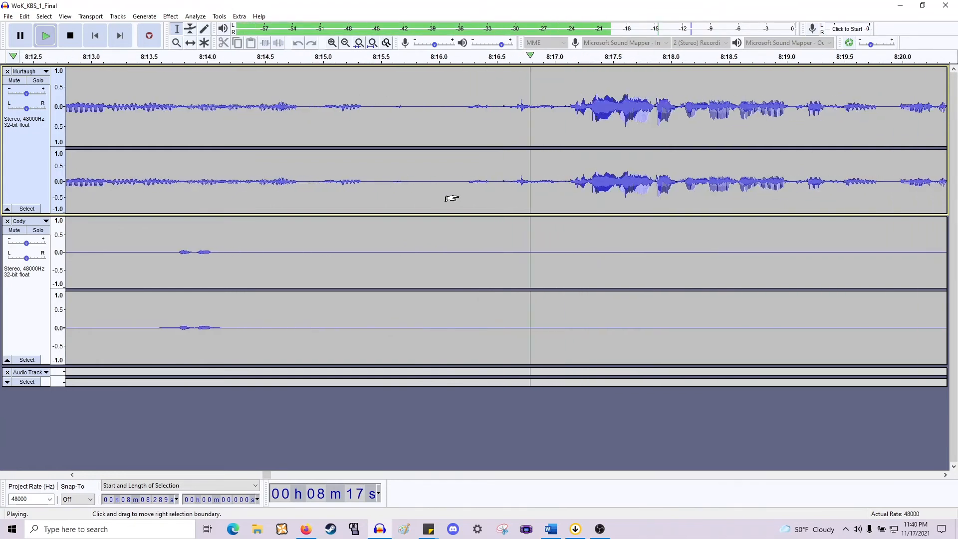
{"action": "key", "text": "space"}
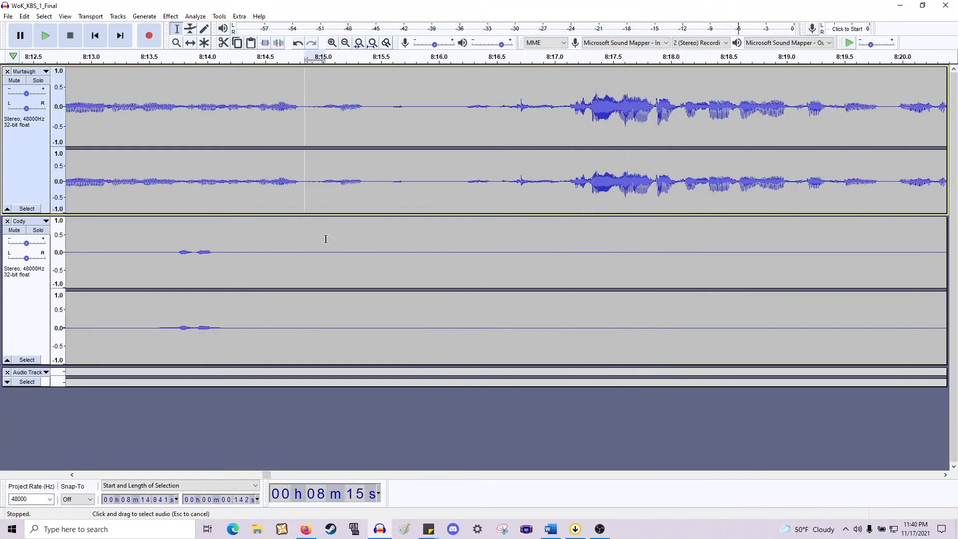
Delete the 2.260 s pause with faint sounds starting at 8:14.841 in both voice tracks and play on to about 8:26.
{"action": "left_click_drag", "start_coordinate": [325, 239], "coordinate": [568, 313]}
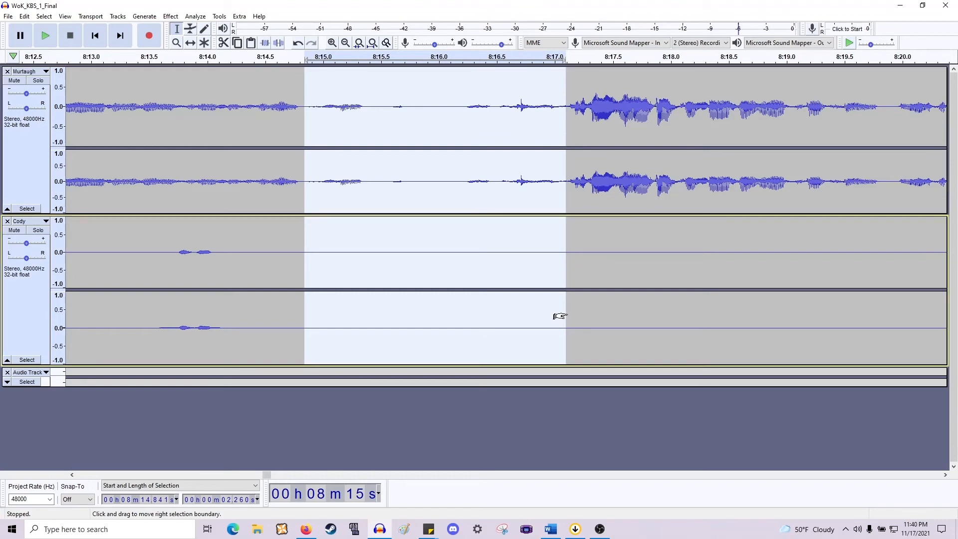
{"action": "key", "text": "Delete"}
{"action": "key", "text": "space"}
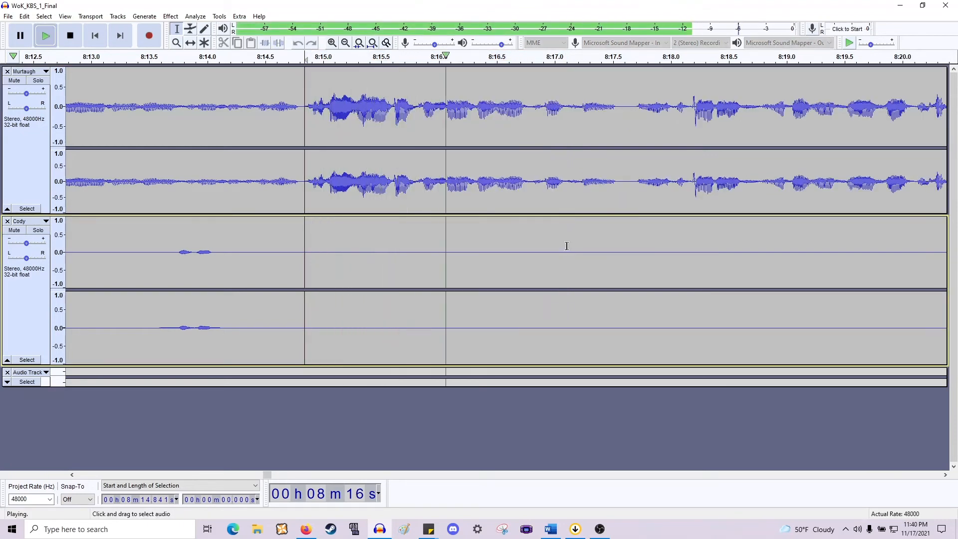
{"action": "scroll", "coordinate": [556, 250], "scroll_direction": "down", "scroll_amount": 1, "text": "ctrl"}
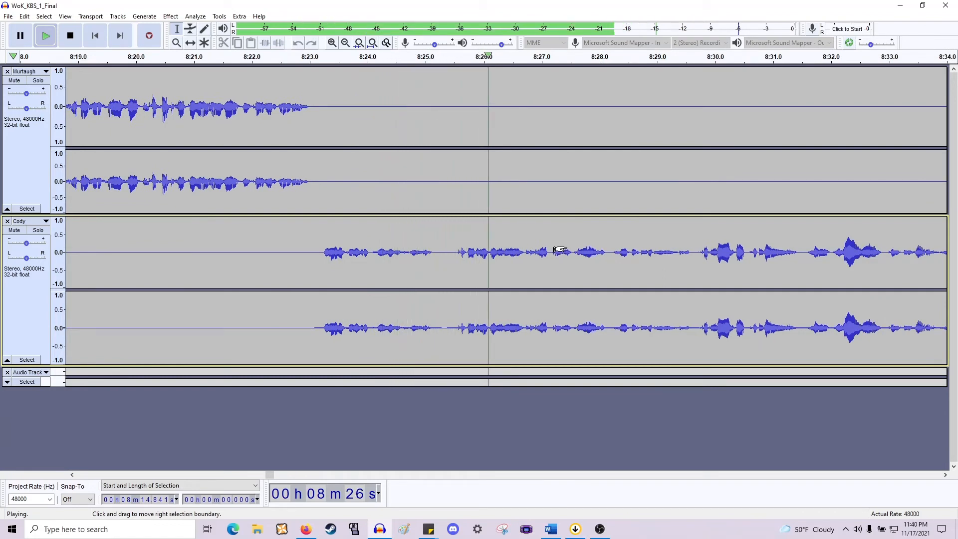
Delete the pause starting at 8:25.149 in both voice tracks and play the second voice's phrase from 8:23.780.
{"action": "scroll", "coordinate": [443, 258], "scroll_direction": "up", "scroll_amount": 2}
{"action": "key", "text": "space"}
{"action": "left_click_drag", "start_coordinate": [501, 258], "coordinate": [396, 159]}
{"action": "key", "text": "Delete"}
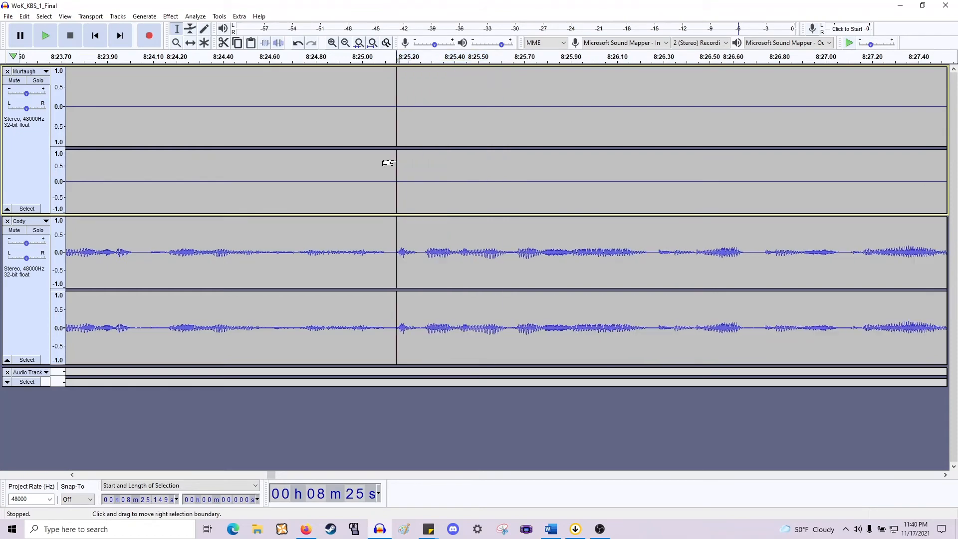
{"action": "scroll", "coordinate": [388, 163], "scroll_direction": "down", "scroll_amount": 2}
{"action": "left_click", "coordinate": [318, 245]}
{"action": "key", "text": "space"}
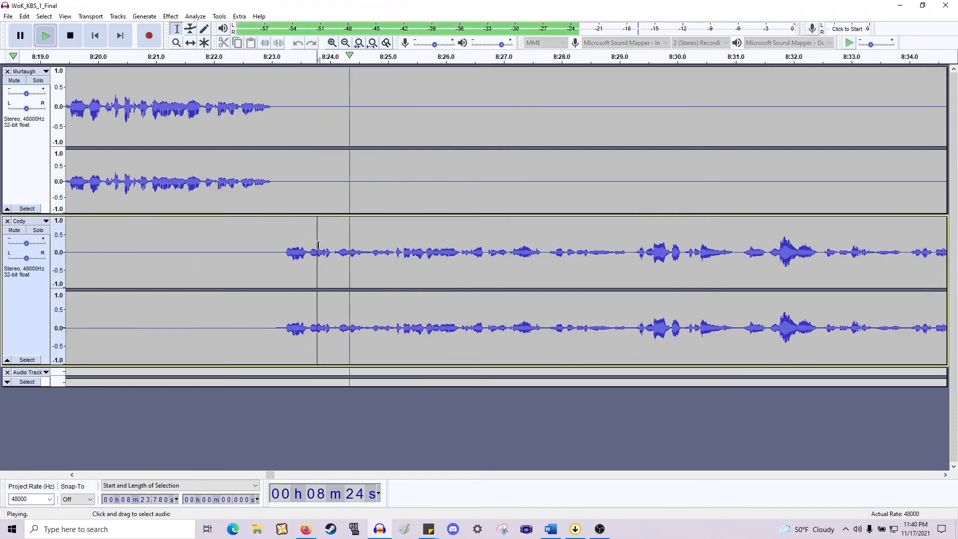
{"action": "key", "text": "space"}
Delete the 0.413 s of faint speech starting at 8:24.721 in both voice tracks and play from 8:23.447 to about 8:39.
{"action": "scroll", "coordinate": [379, 253], "scroll_direction": "up", "scroll_amount": 2}
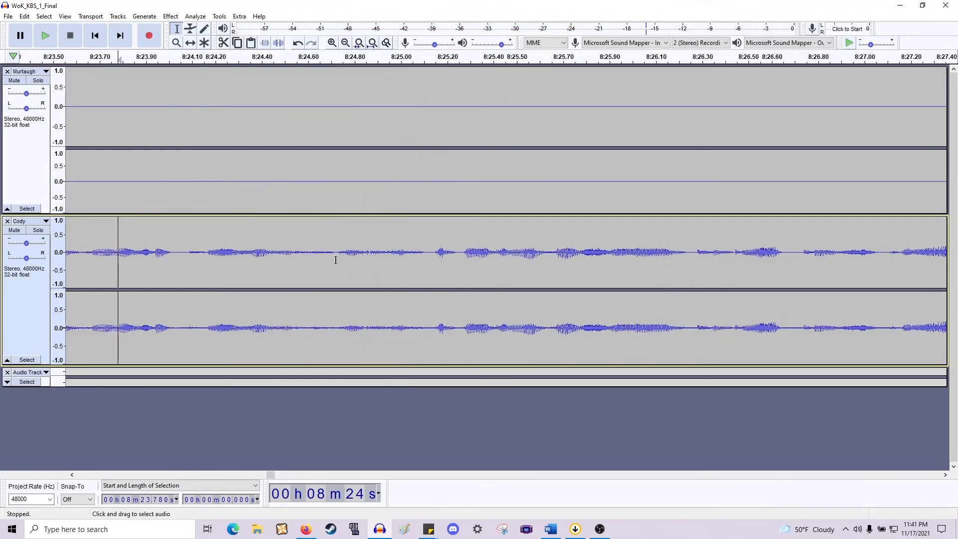
{"action": "left_click_drag", "start_coordinate": [335, 260], "coordinate": [431, 132]}
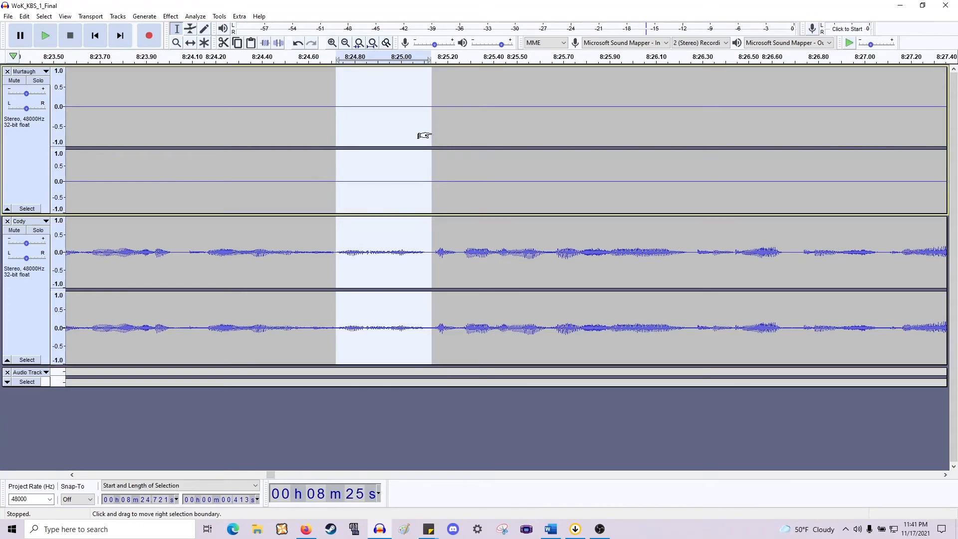
{"action": "key", "text": "Delete"}
{"action": "scroll", "coordinate": [424, 136], "scroll_direction": "down", "scroll_amount": 3}
{"action": "left_click", "coordinate": [375, 250]}
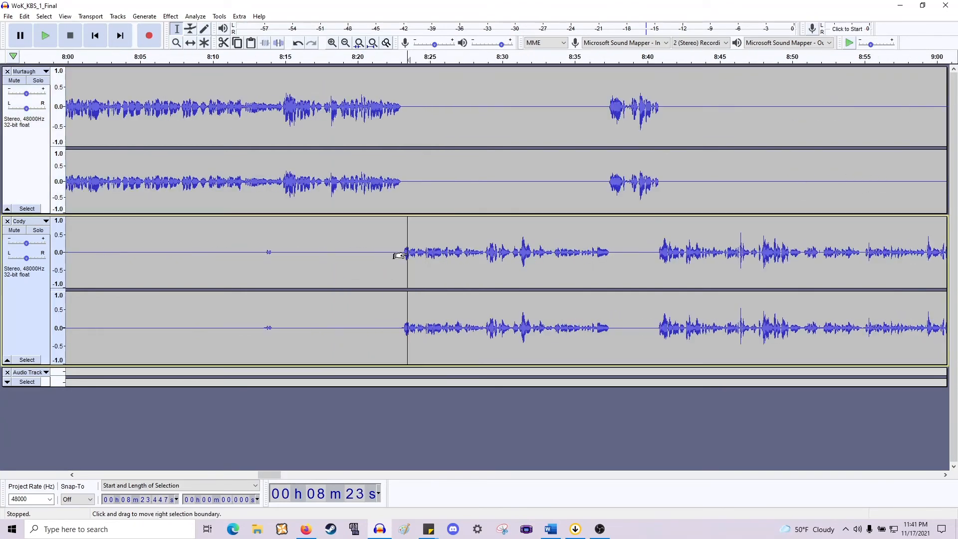
{"action": "key", "text": "space"}
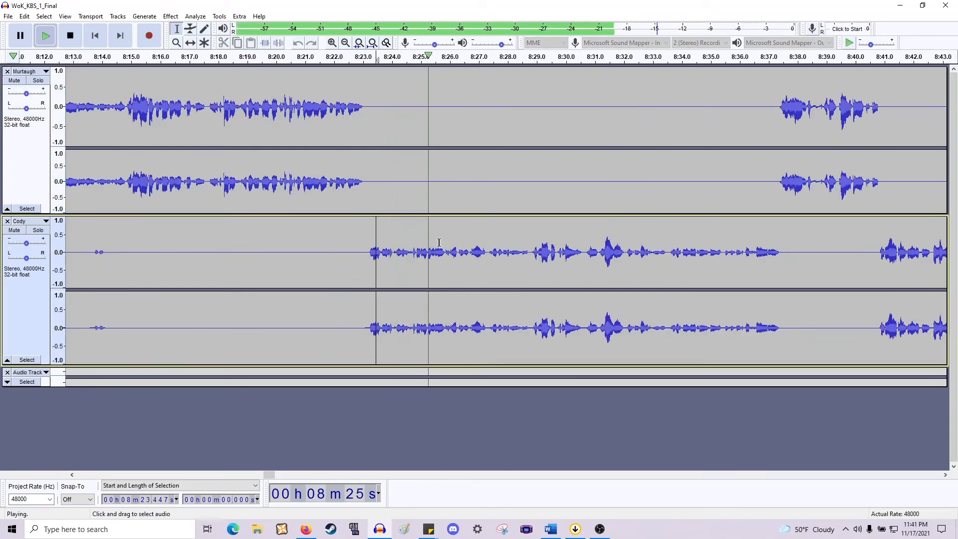
{"action": "scroll", "coordinate": [441, 244], "scroll_direction": "right", "scroll_amount": 2}
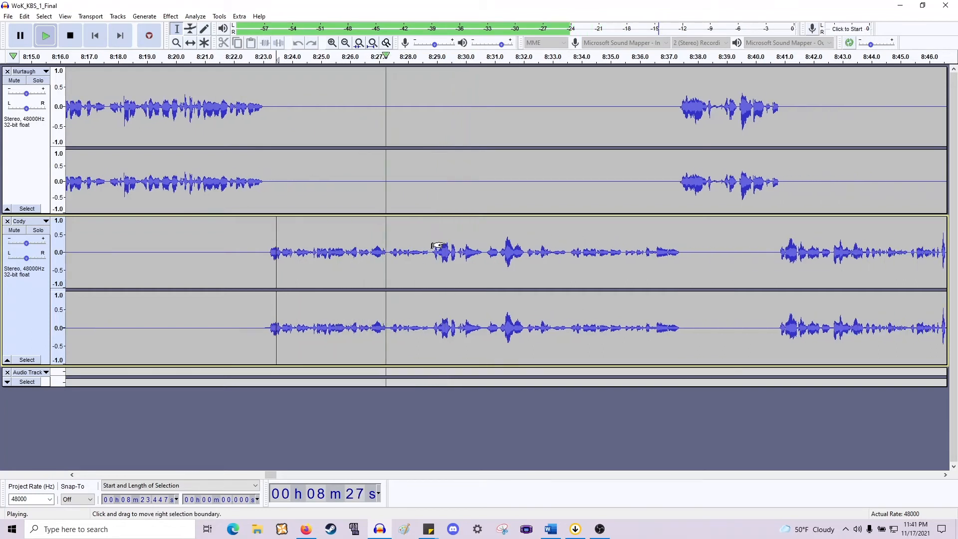
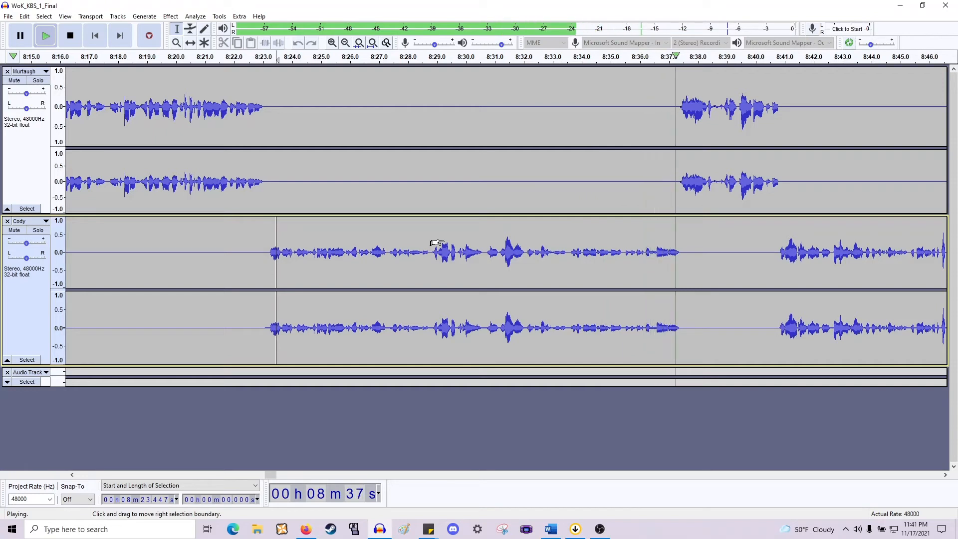
{"action": "scroll", "coordinate": [437, 243], "scroll_direction": "right", "scroll_amount": 9}
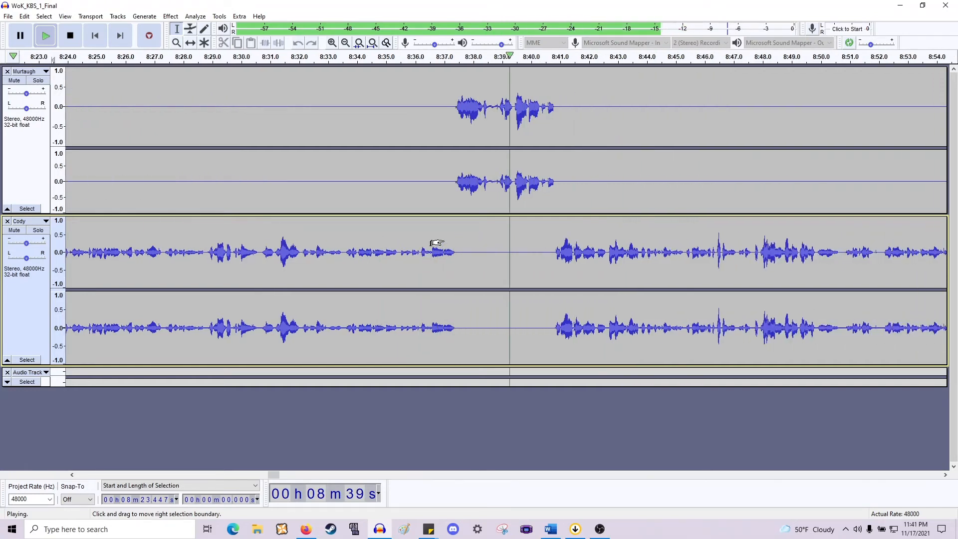
{"action": "key", "text": "space"}
Delete the 0.715 s starting at 8:38.187 in both voice tracks and play from 8:37.438 to about 8:42.
{"action": "scroll", "coordinate": [473, 195], "scroll_direction": "up", "scroll_amount": 1}
{"action": "left_click", "coordinate": [466, 225]}
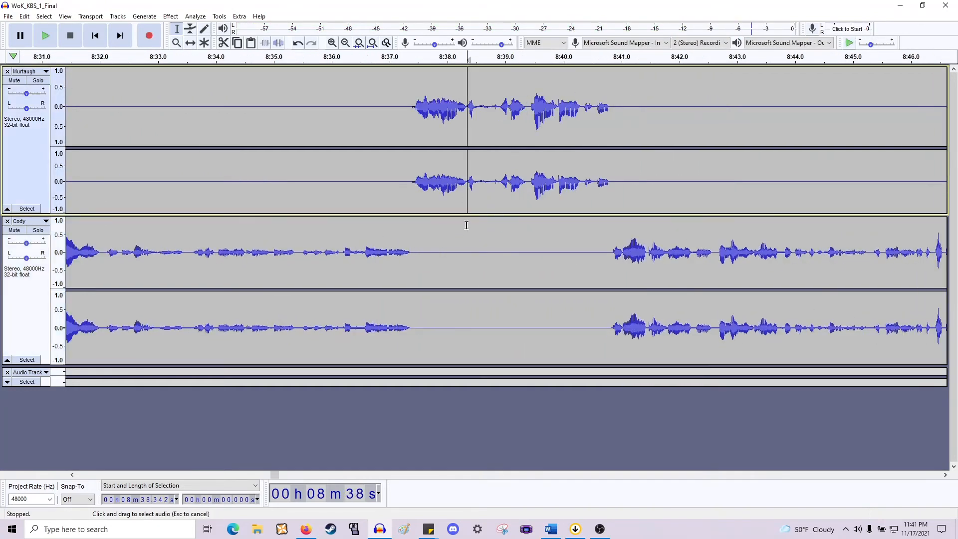
{"action": "left_click_drag", "start_coordinate": [466, 225], "coordinate": [499, 316]}
{"action": "key", "text": "space"}
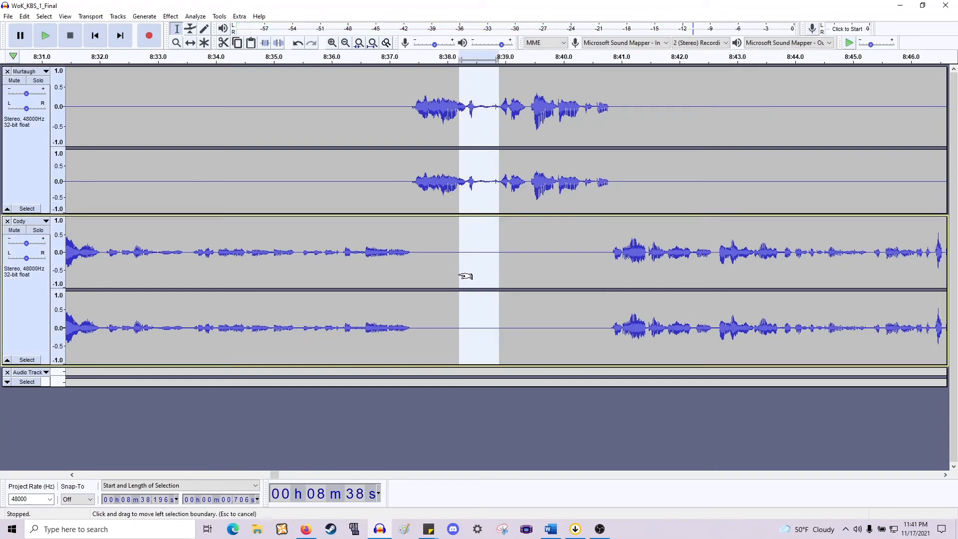
{"action": "key", "text": "space"}
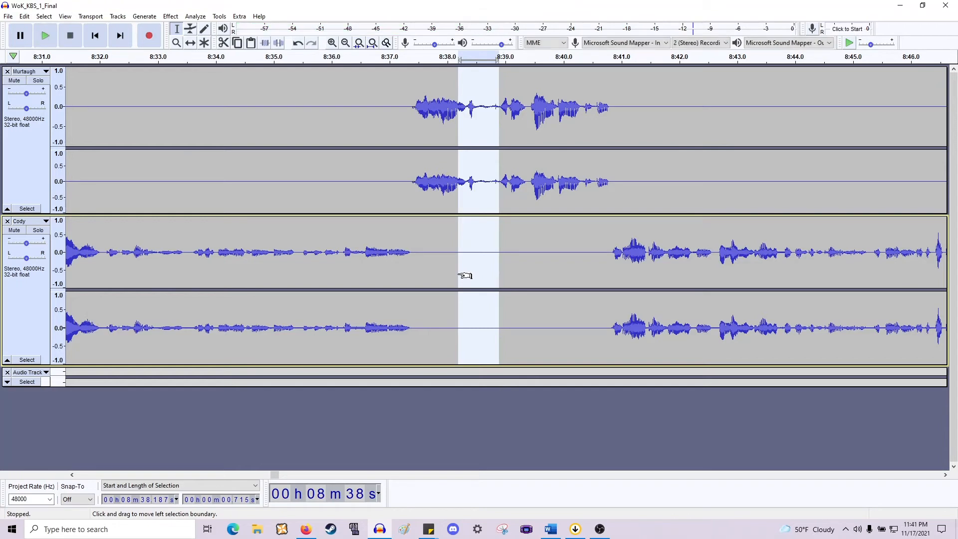
{"action": "key", "text": "Delete"}
{"action": "left_click", "coordinate": [415, 195]}
{"action": "key", "text": "space"}
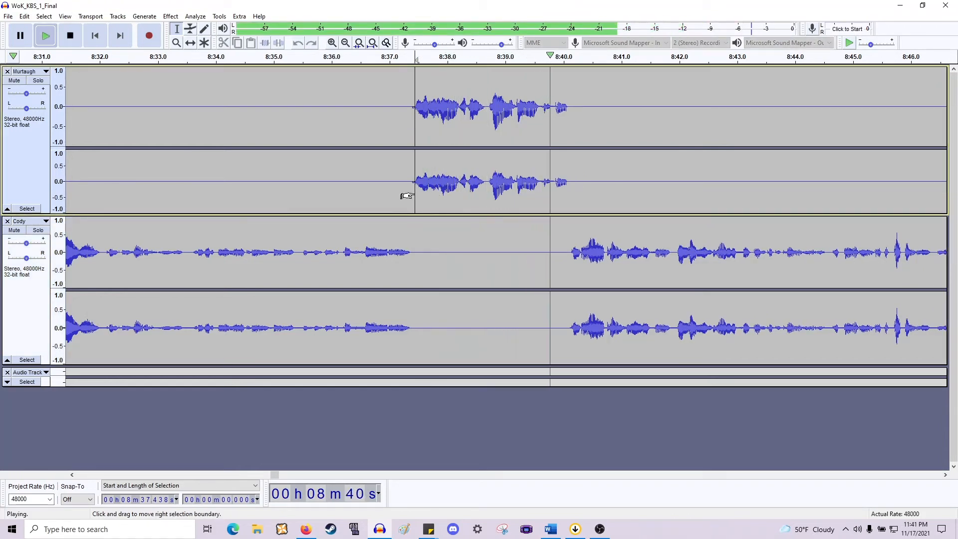
{"action": "scroll", "coordinate": [457, 207], "scroll_direction": "right", "scroll_amount": 12}
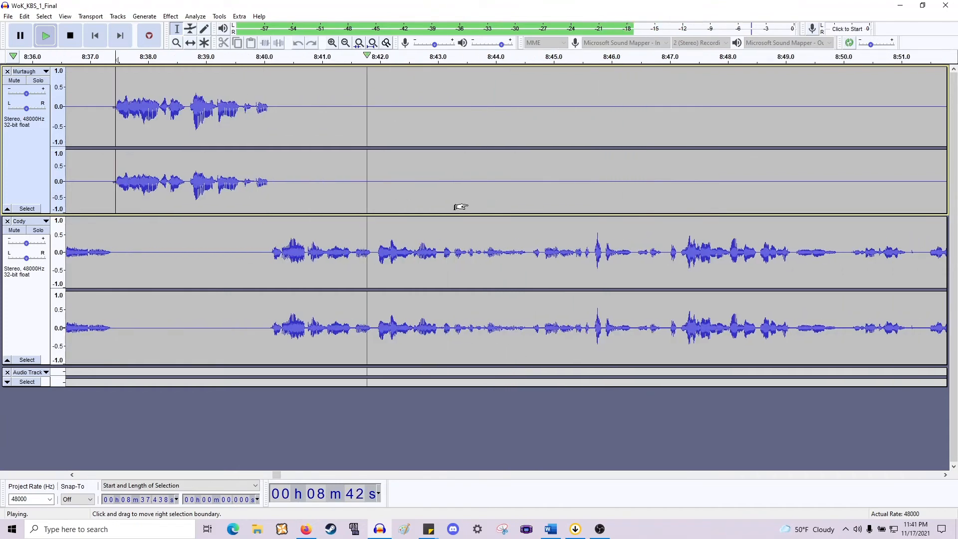
{"action": "key", "text": "space"}
Delete the 0.387 s filler sound starting at 8:41.528 in both voice tracks and play on to about 8:54.
{"action": "left_click_drag", "start_coordinate": [374, 252], "coordinate": [352, 173]}
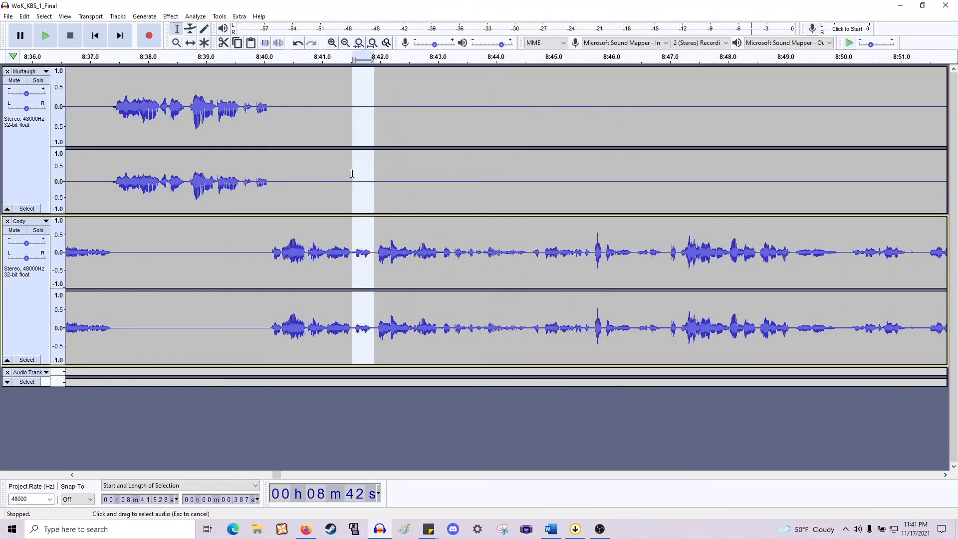
{"action": "key", "text": "Delete"}
{"action": "key", "text": "space"}
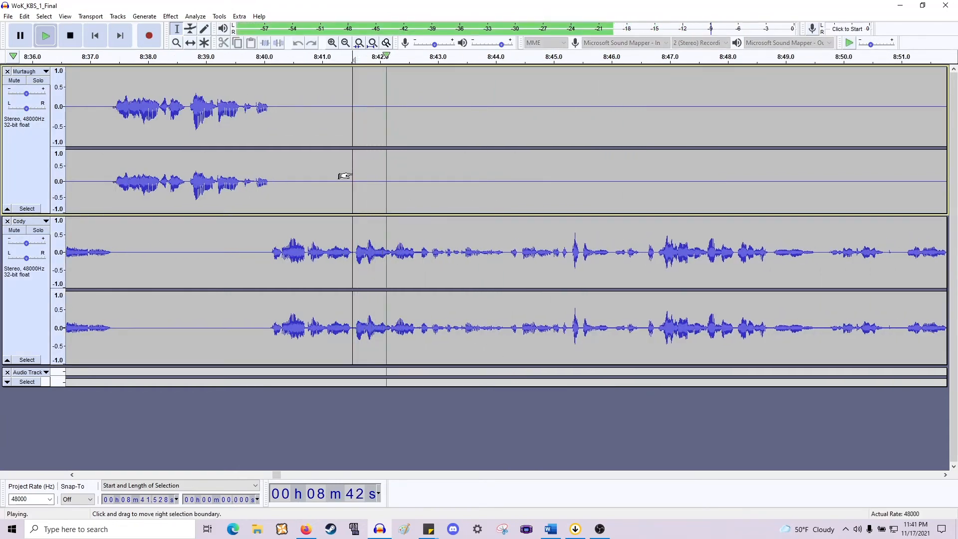
{"action": "scroll", "coordinate": [346, 177], "scroll_direction": "right", "scroll_amount": 5}
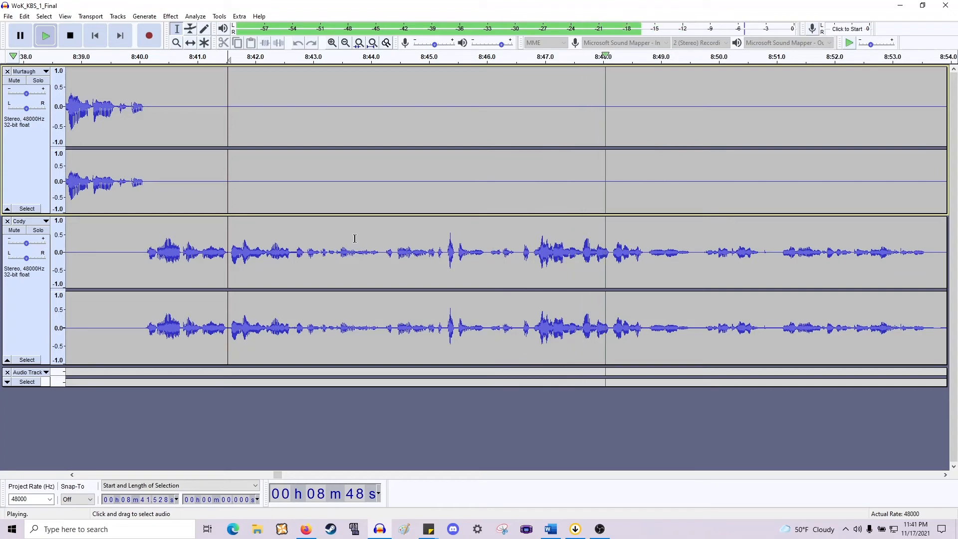
{"action": "scroll", "coordinate": [351, 240], "scroll_direction": "right", "scroll_amount": 5}
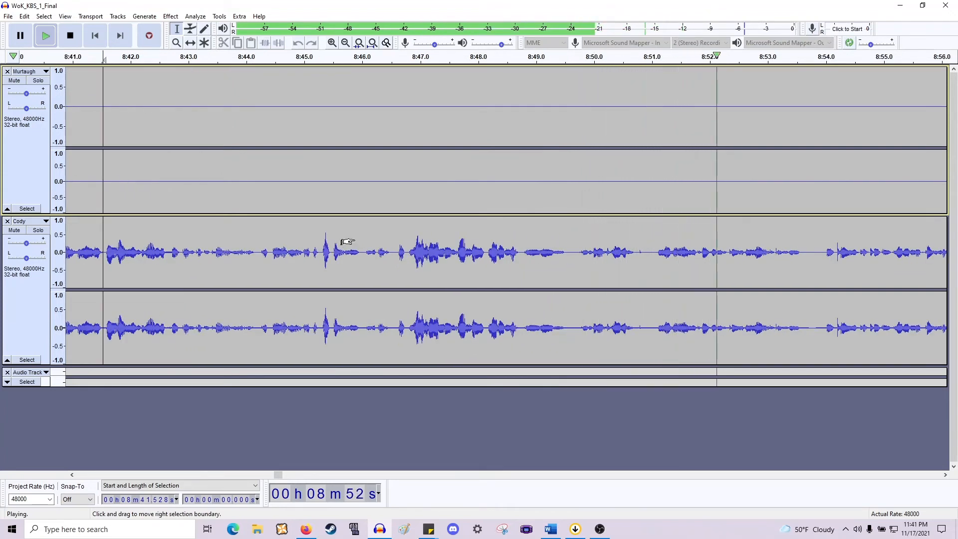
{"action": "scroll", "coordinate": [347, 242], "scroll_direction": "right", "scroll_amount": 4}
{"action": "scroll", "coordinate": [348, 242], "scroll_direction": "right", "scroll_amount": 4}
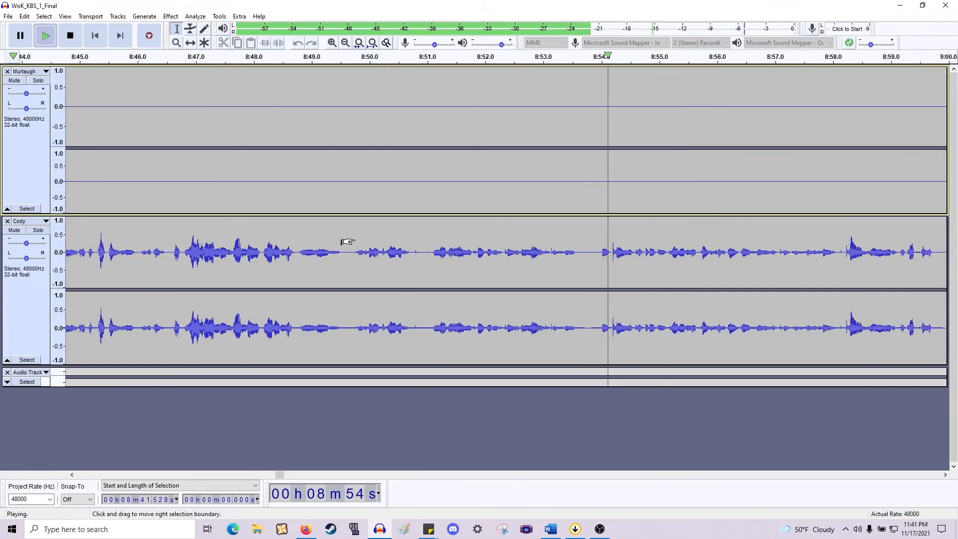
{"action": "key", "text": "space"}
Delete the 0.585 s pause and short sound starting at 8:53.590 in both voice tracks and play from 8:52.703.
{"action": "left_click", "coordinate": [600, 258]}
{"action": "key", "text": "space"}
{"action": "key", "text": "space"}
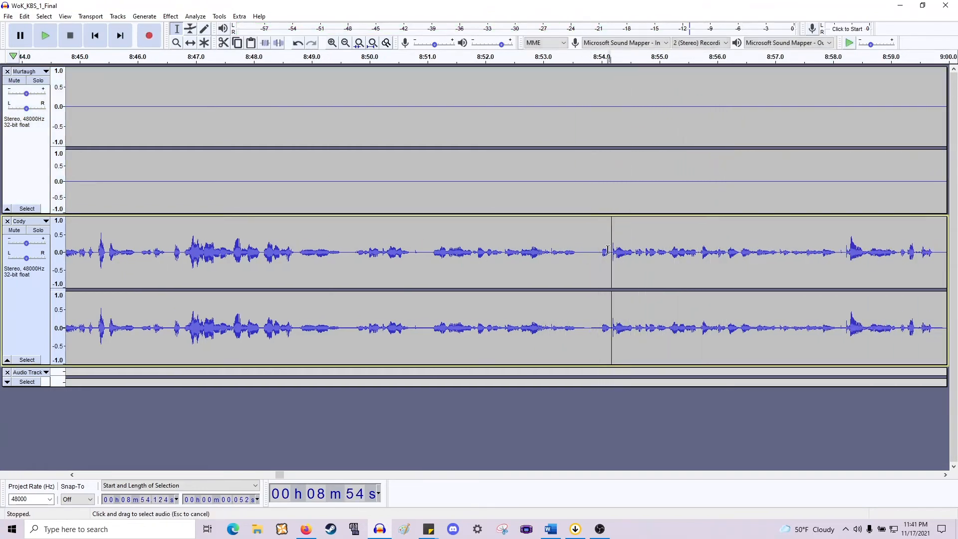
{"action": "left_click_drag", "start_coordinate": [611, 250], "coordinate": [578, 165]}
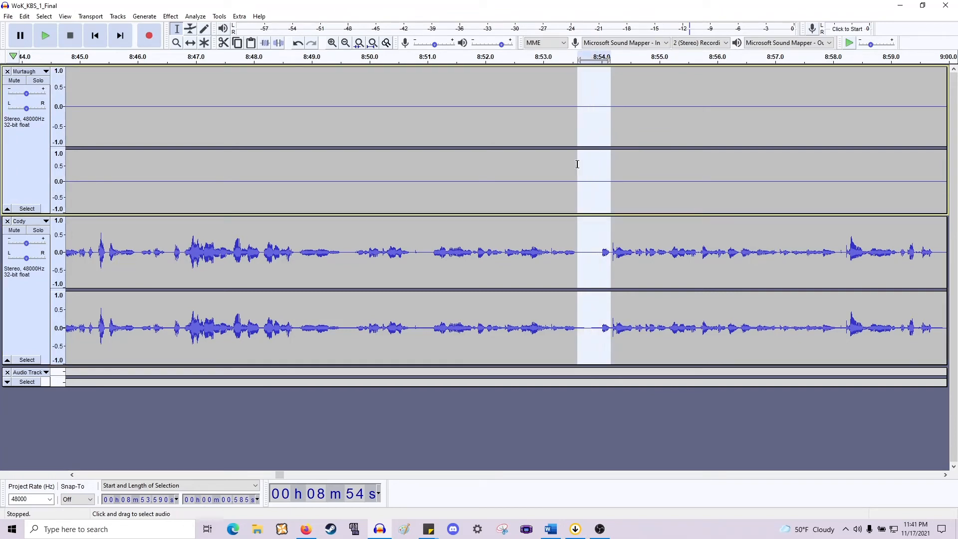
{"action": "key", "text": "Return"}
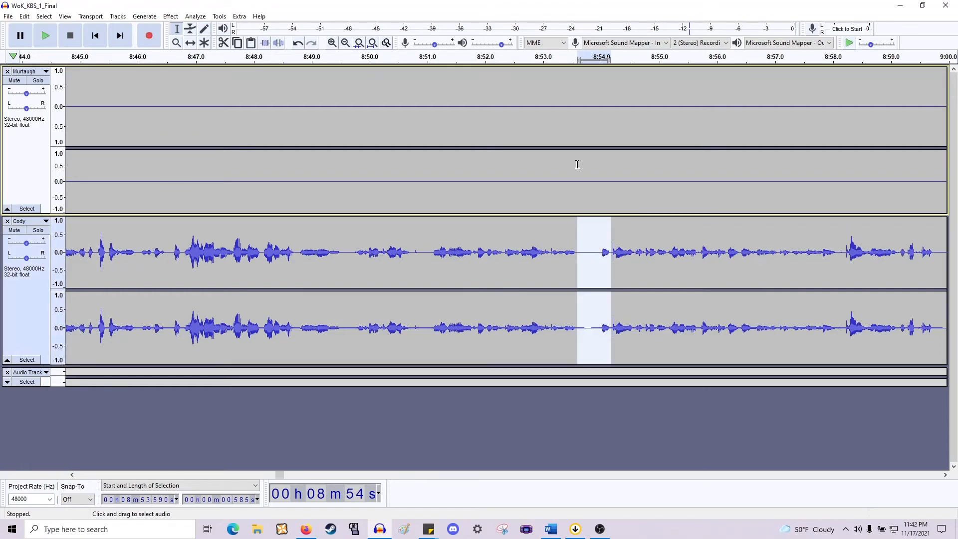
{"action": "key", "text": "Return"}
{"action": "key", "text": "Delete"}
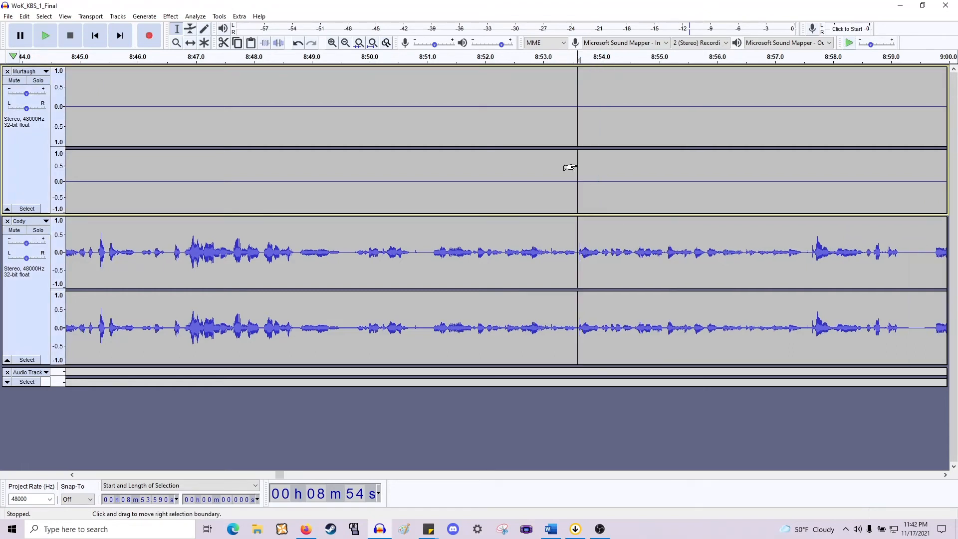
{"action": "left_click", "coordinate": [526, 227]}
{"action": "key", "text": "space"}
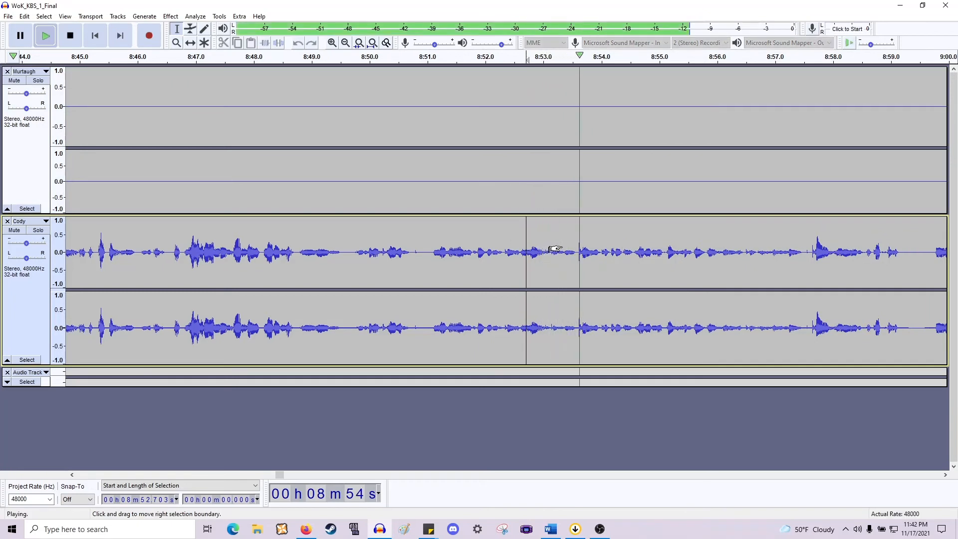
{"action": "scroll", "coordinate": [562, 245], "scroll_direction": "right", "scroll_amount": 5}
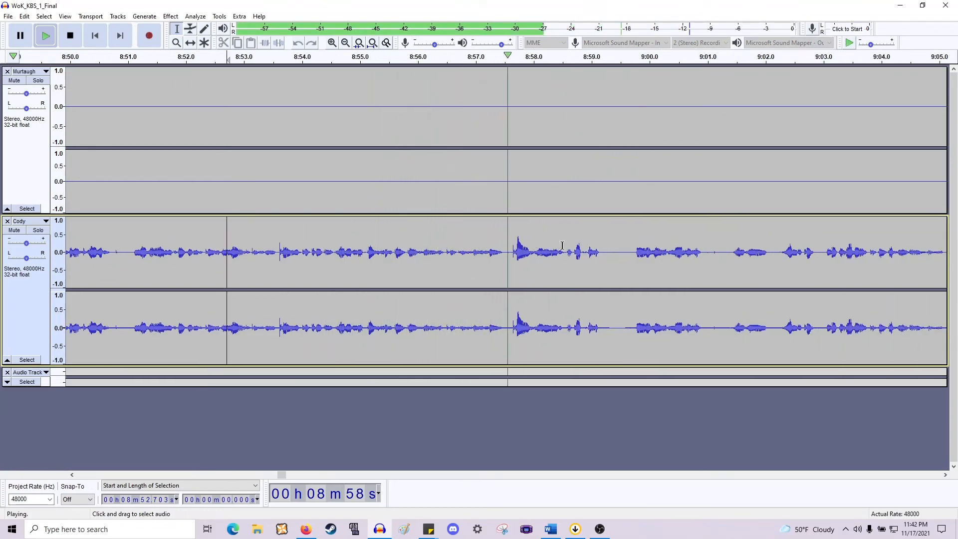
Delete the 0.164 s gap with the stray click starting at 8:57.495 in both voice tracks and play on to about 8:59.
{"action": "scroll", "coordinate": [487, 273], "scroll_direction": "up", "scroll_amount": 1}
{"action": "key", "text": "space"}
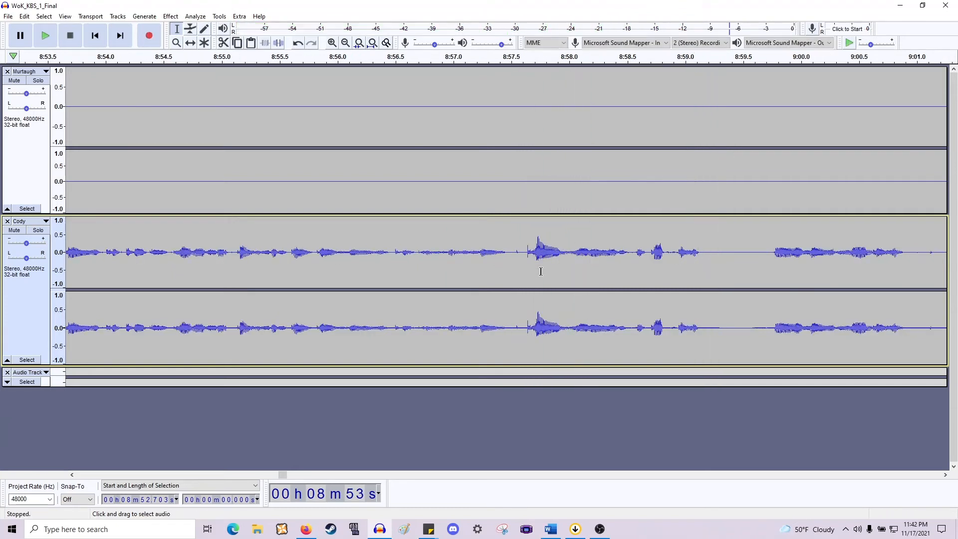
{"action": "left_click_drag", "start_coordinate": [529, 275], "coordinate": [510, 166]}
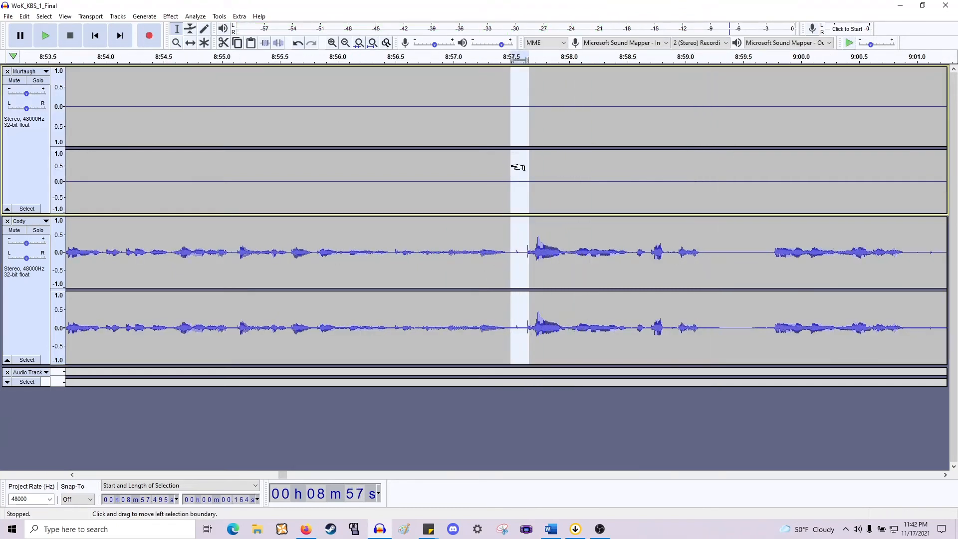
{"action": "key", "text": "Delete"}
{"action": "key", "text": "space"}
{"action": "scroll", "coordinate": [500, 168], "scroll_direction": "right", "scroll_amount": 3}
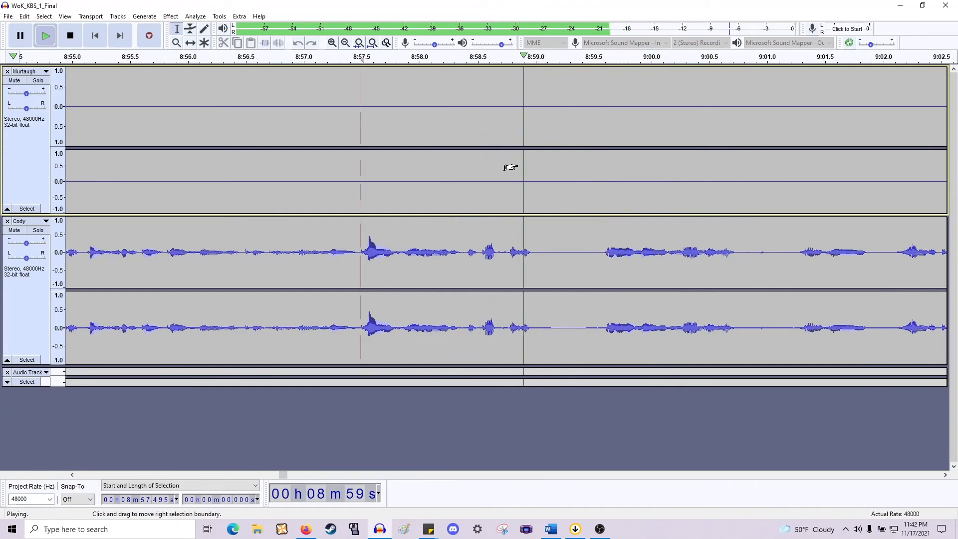
{"action": "key", "text": "space"}
Delete the short gap from 8:58.666 to about 8:58.77 in both voice tracks and play from the cut.
{"action": "left_click_drag", "start_coordinate": [509, 259], "coordinate": [497, 177]}
{"action": "key", "text": "Delete"}
{"action": "key", "text": "space"}
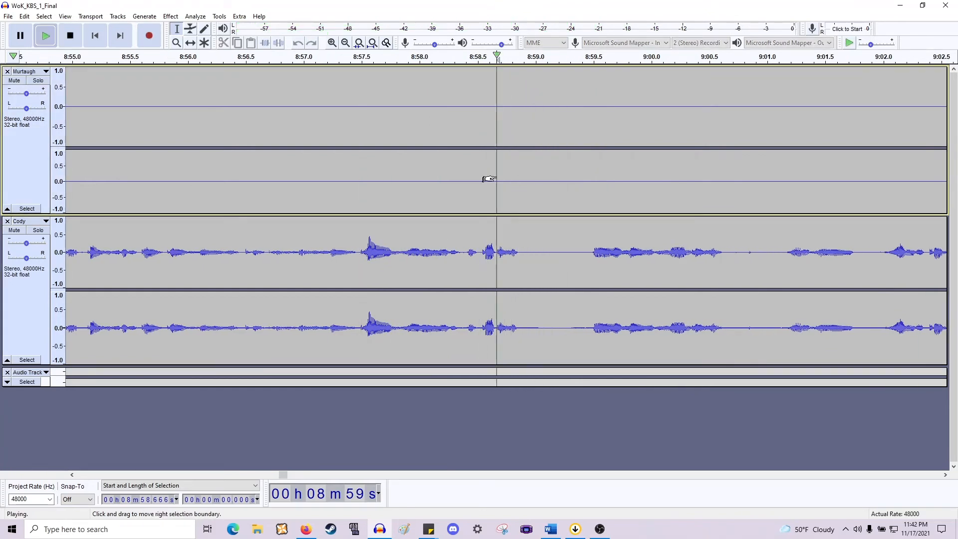
Delete the 0.633 s pause starting at 8:58.855 in both voice tracks and play on from the cut to about 9:00.
{"action": "key", "text": "space"}
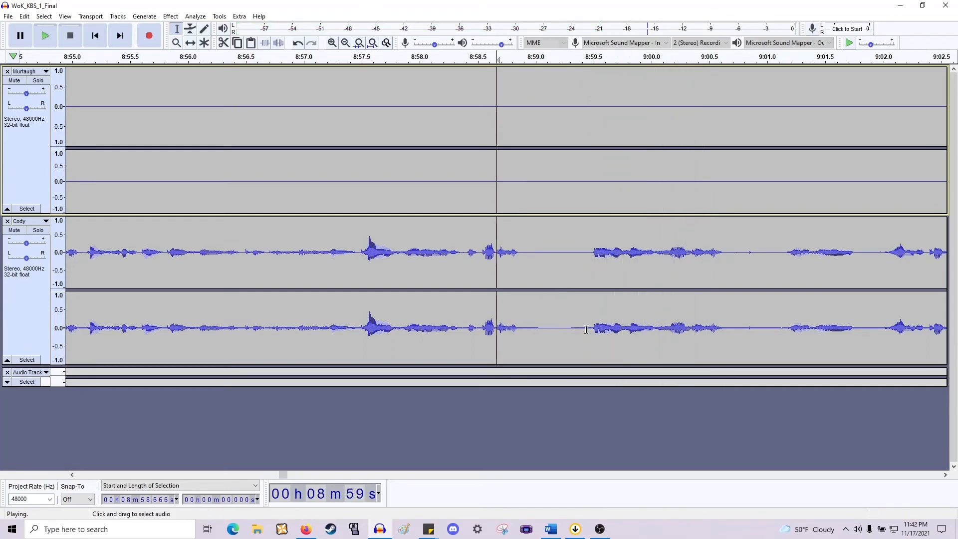
{"action": "left_click_drag", "start_coordinate": [591, 310], "coordinate": [534, 117]}
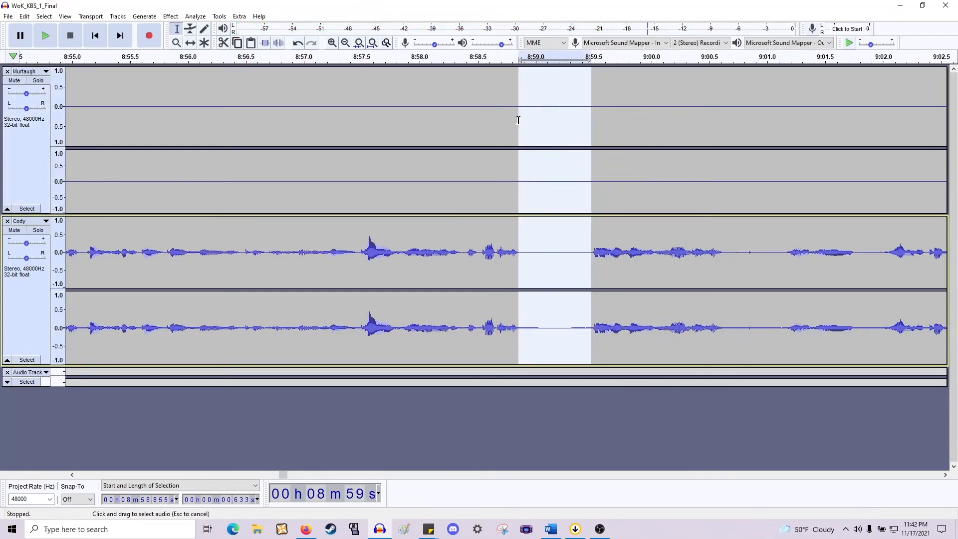
{"action": "key", "text": "Delete"}
{"action": "key", "text": "space"}
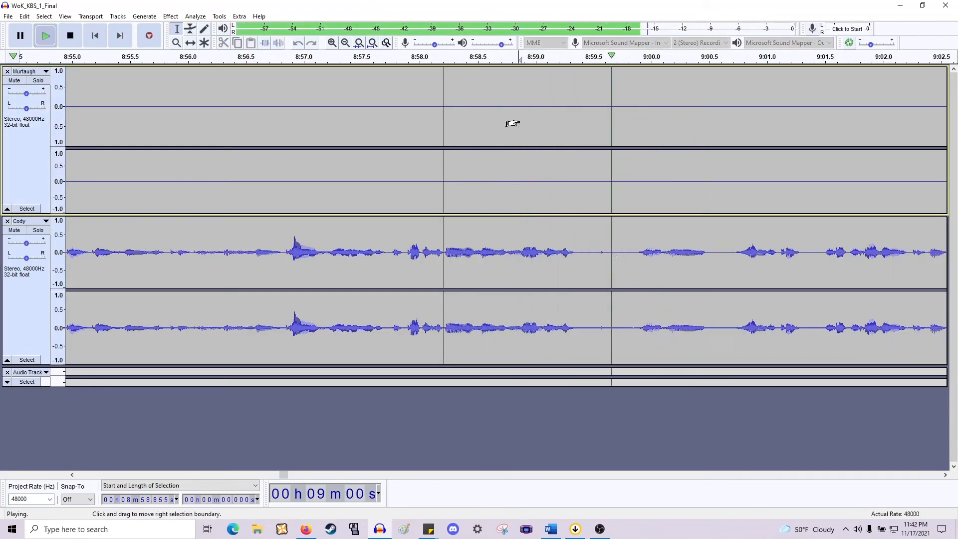
{"action": "key", "text": "space"}
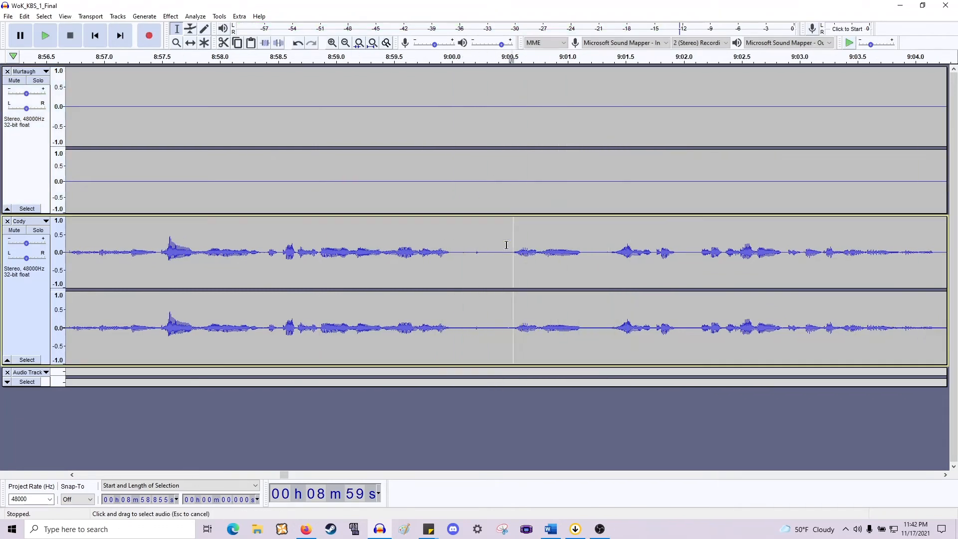
Delete the 0.534 s pause with the small click starting at 8:59.996 in both voice tracks and play on to about 9:02.
{"action": "left_click_drag", "start_coordinate": [513, 145], "coordinate": [451, 145]}
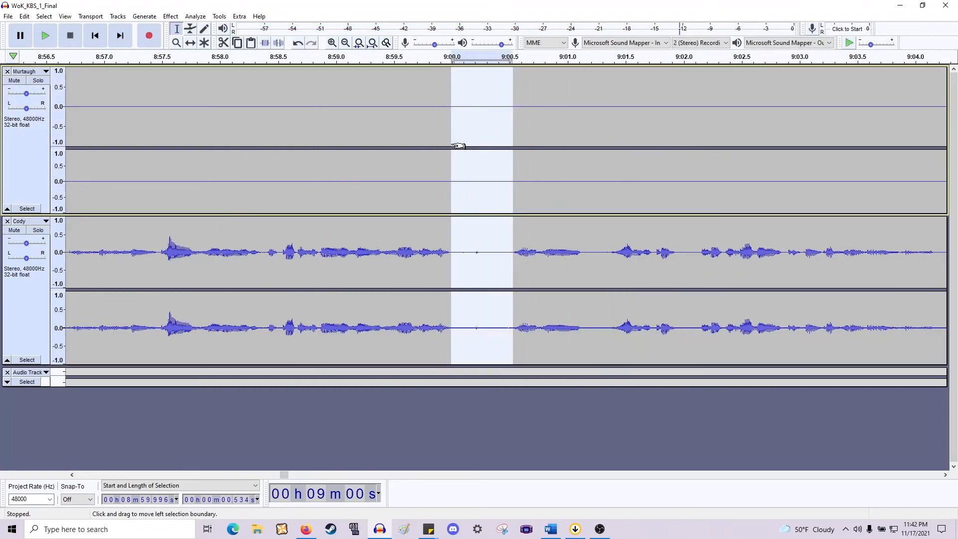
{"action": "key", "text": "Delete"}
{"action": "key", "text": "space"}
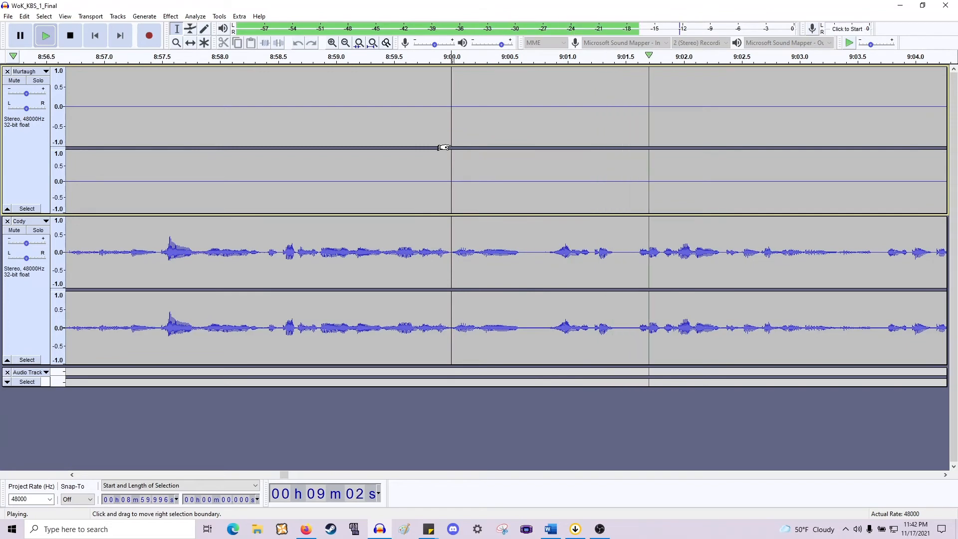
{"action": "key", "text": "space"}
Delete the 0.207 s pause starting at 9:00.607 and the short pause starting at 9:01.205 in both voice tracks, and play on to about 9:06.
{"action": "left_click", "coordinate": [547, 248]}
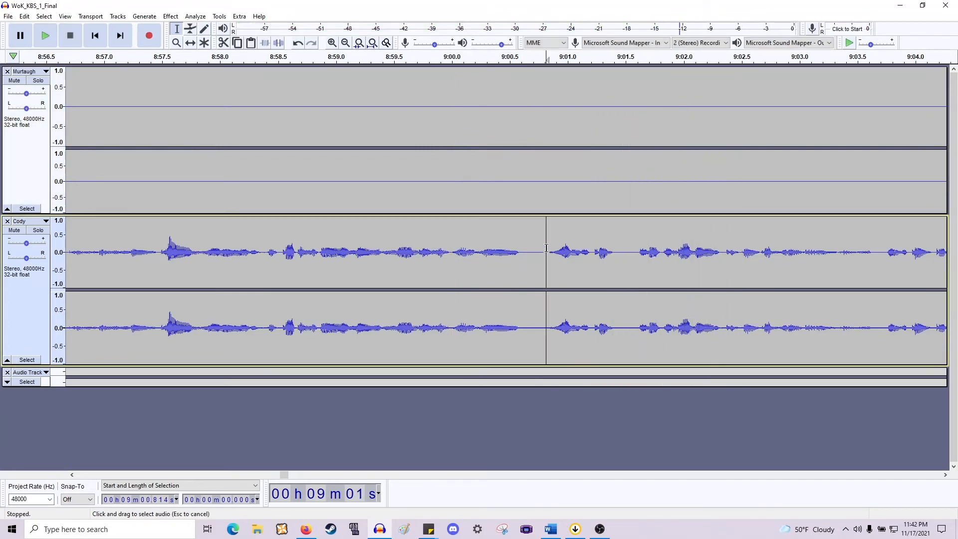
{"action": "left_click_drag", "start_coordinate": [547, 248], "coordinate": [514, 132]}
{"action": "key", "text": "Delete"}
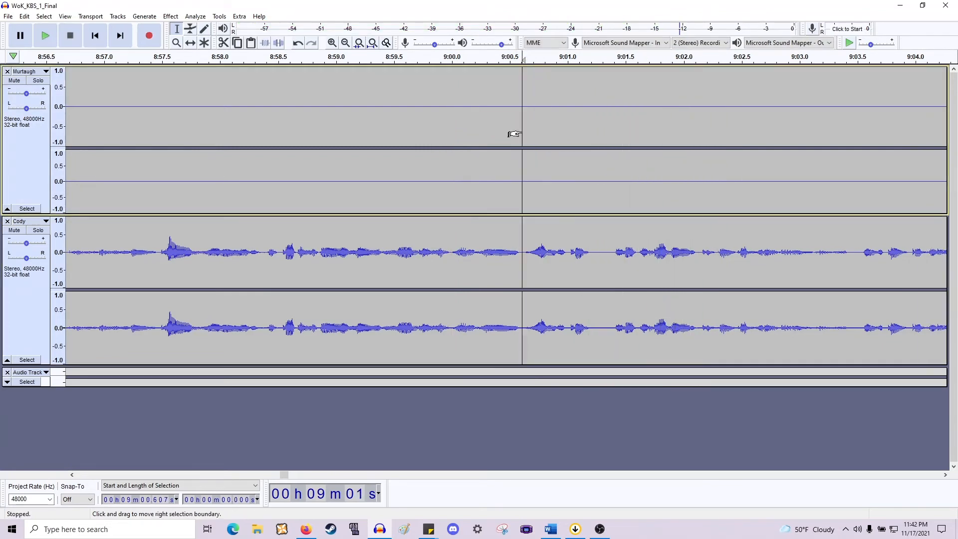
{"action": "left_click_drag", "start_coordinate": [613, 259], "coordinate": [588, 162]}
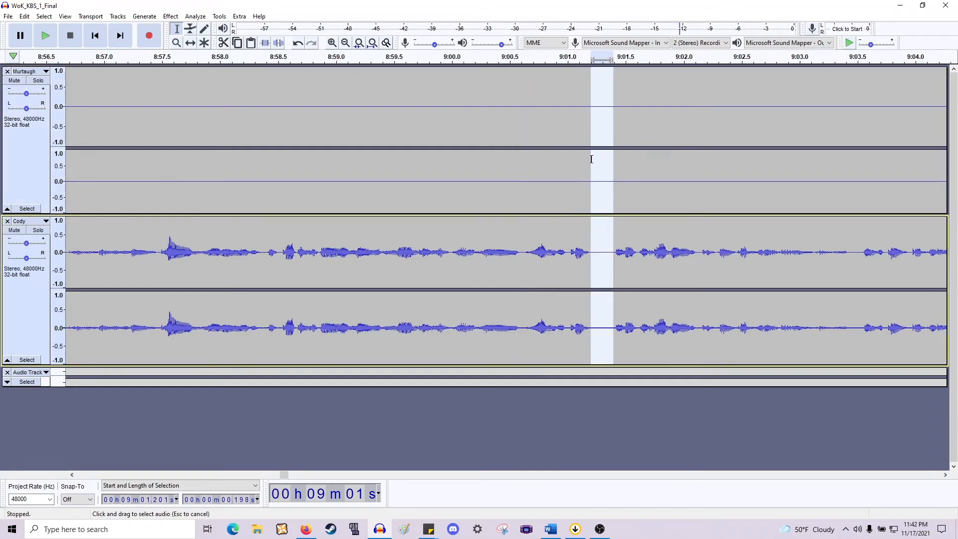
{"action": "key", "text": "Delete"}
{"action": "key", "text": "space"}
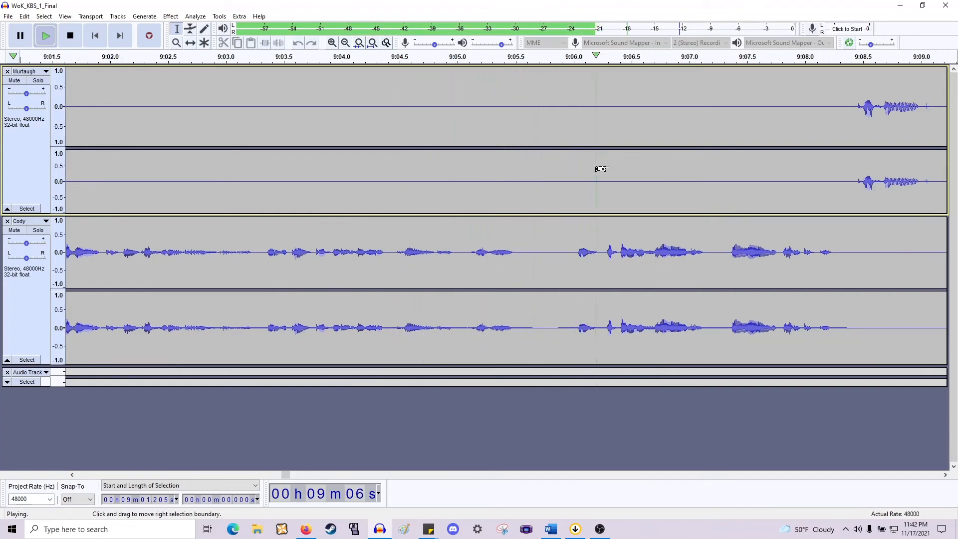
Delete the sound and pause from 9:05.291 to about 9:06.01 in both voice tracks.
{"action": "left_click_drag", "start_coordinate": [573, 227], "coordinate": [458, 140]}
{"action": "key", "text": "space"}
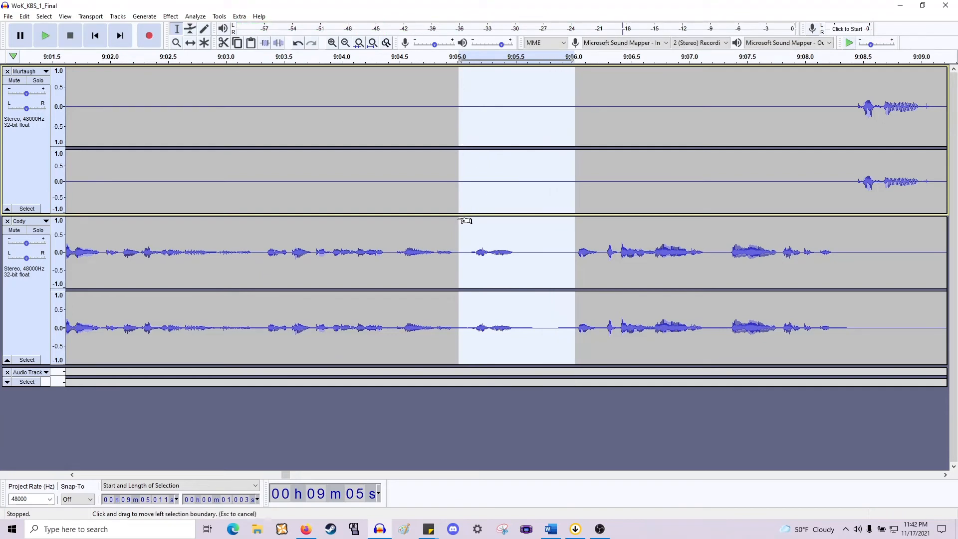
{"action": "left_click_drag", "start_coordinate": [459, 220], "coordinate": [488, 221]}
{"action": "key", "text": "Delete"}
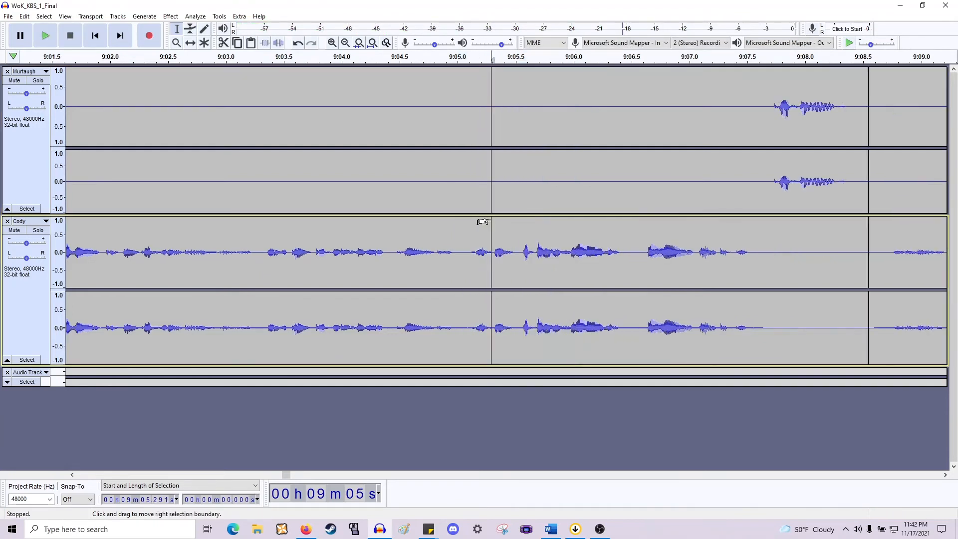
Delete the 0.108 s gap starting at 9:04.985 in both voice tracks and play on to about 9:06.
{"action": "left_click_drag", "start_coordinate": [469, 257], "coordinate": [455, 175]}
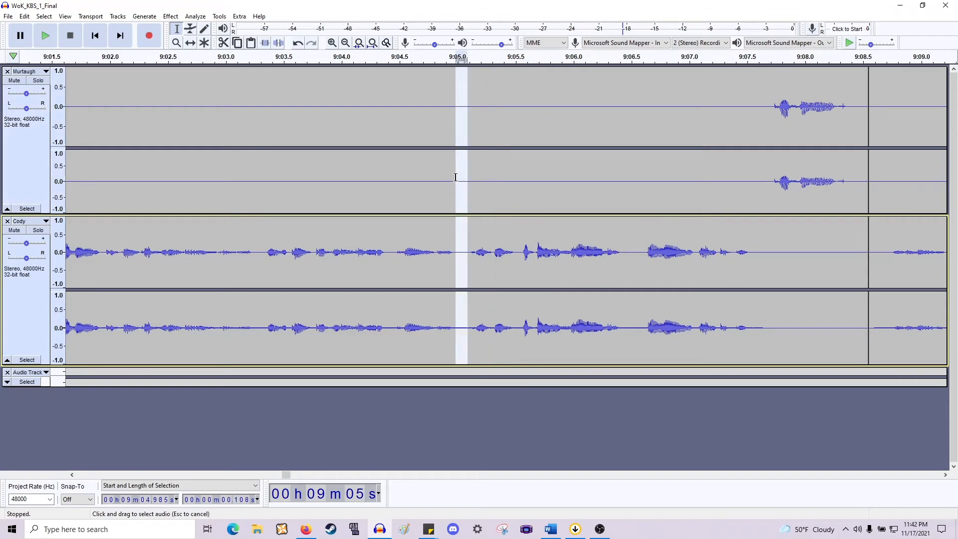
{"action": "key", "text": "Delete"}
{"action": "key", "text": "space"}
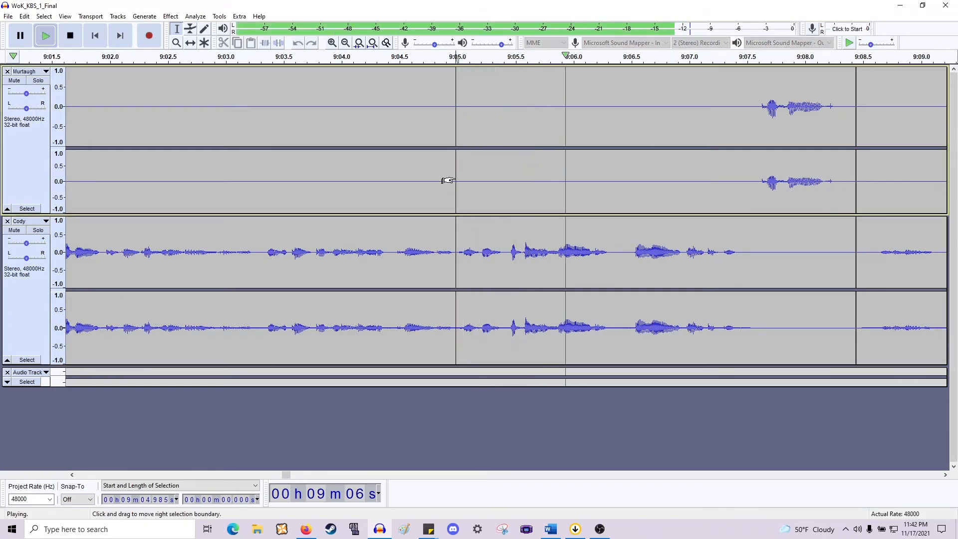
{"action": "key", "text": "space"}
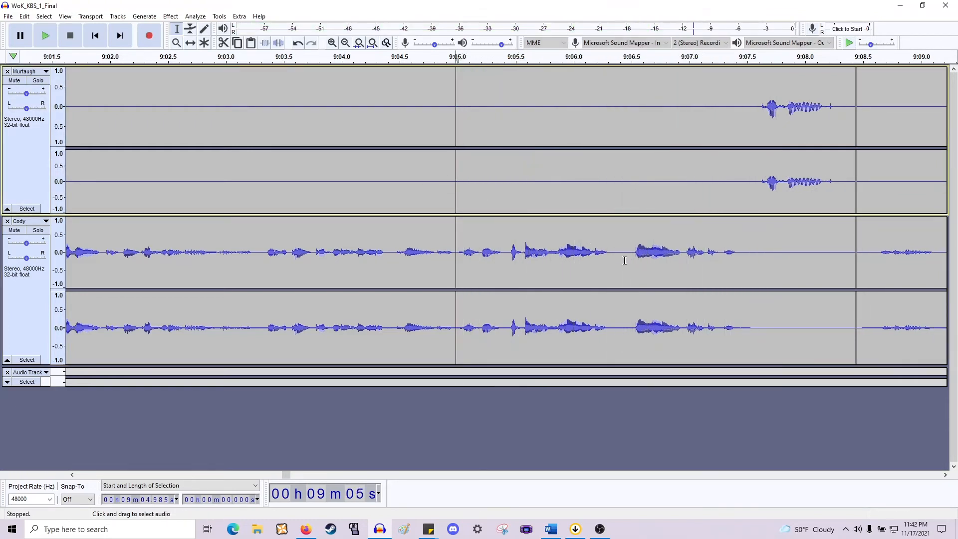
Delete the 0.164 s pause starting at 9:06.337 in both voice tracks and play on to about 9:14.
{"action": "left_click_drag", "start_coordinate": [631, 259], "coordinate": [612, 178]}
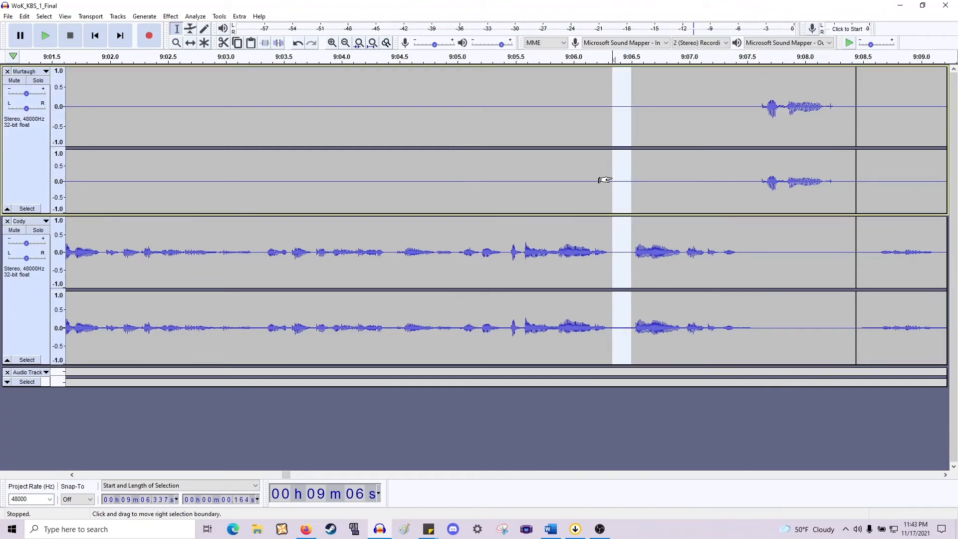
{"action": "key", "text": "Delete"}
{"action": "key", "text": "space"}
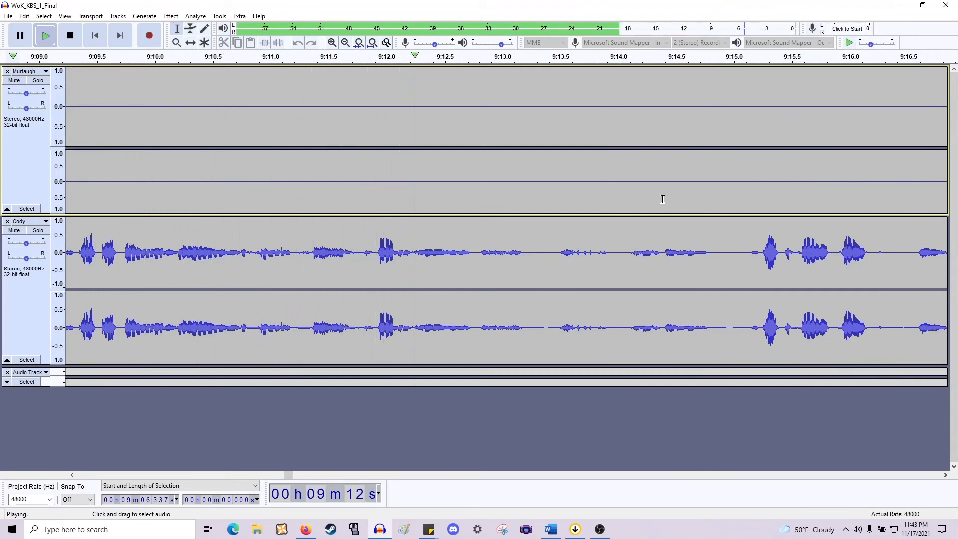
{"action": "scroll", "coordinate": [652, 203], "scroll_direction": "down", "scroll_amount": 1, "text": "ctrl"}
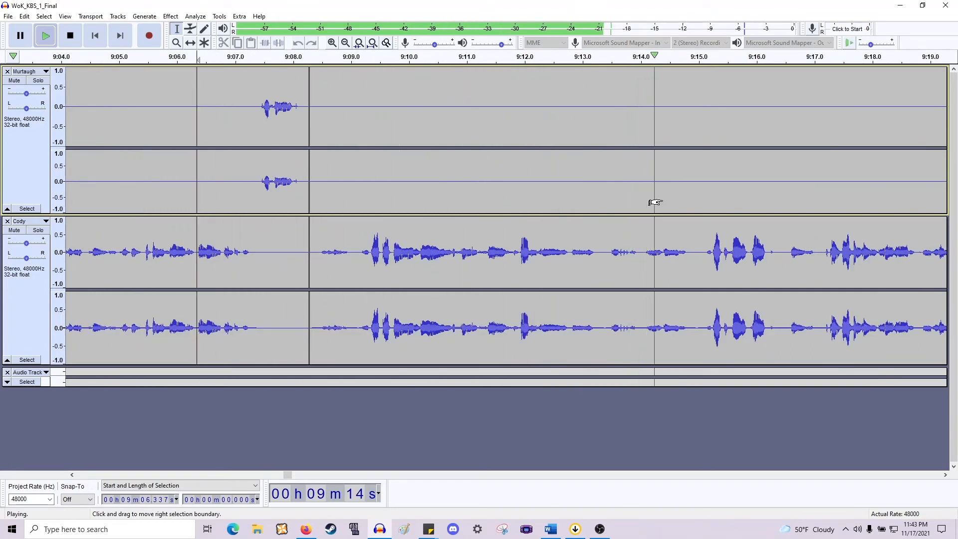
Delete the stretch of filler speech from 9:13.229 to about 9:14.0 in both voice tracks.
{"action": "key", "text": "space"}
{"action": "left_click_drag", "start_coordinate": [641, 260], "coordinate": [595, 161]}
{"action": "left_click", "coordinate": [588, 164]}
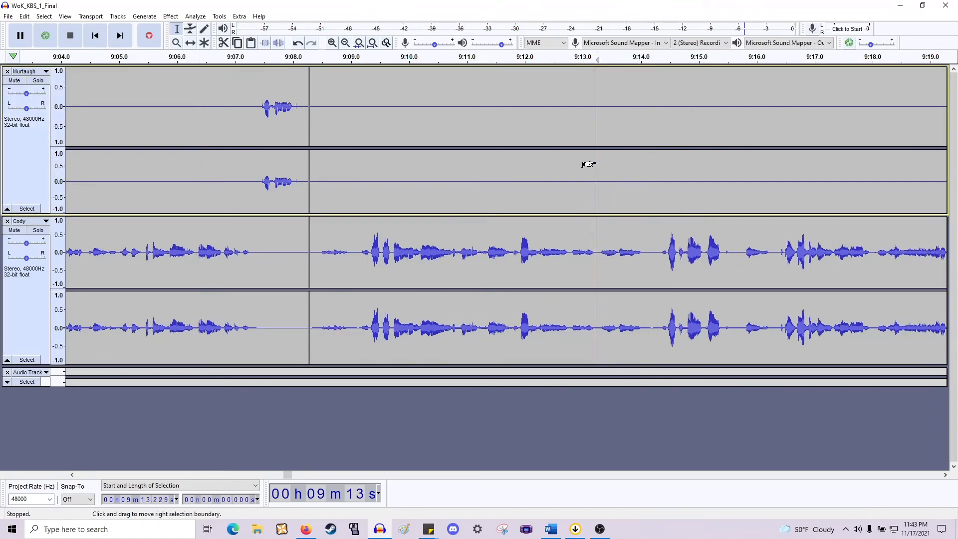
Check the span between the clip boundaries near 7:53 and 9:08 in the second voice track, and play across the first boundary from 7:52.098.
{"action": "scroll", "coordinate": [600, 163], "scroll_direction": "down", "scroll_amount": 2, "text": "ctrl"}
{"action": "scroll", "coordinate": [601, 164], "scroll_direction": "left", "scroll_amount": 5}
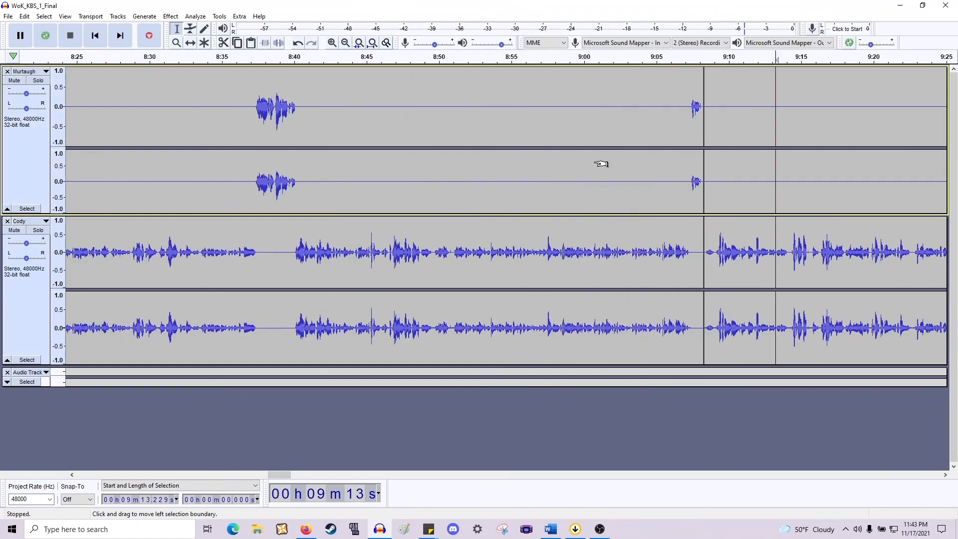
{"action": "scroll", "coordinate": [601, 163], "scroll_direction": "down", "scroll_amount": 1, "text": "ctrl"}
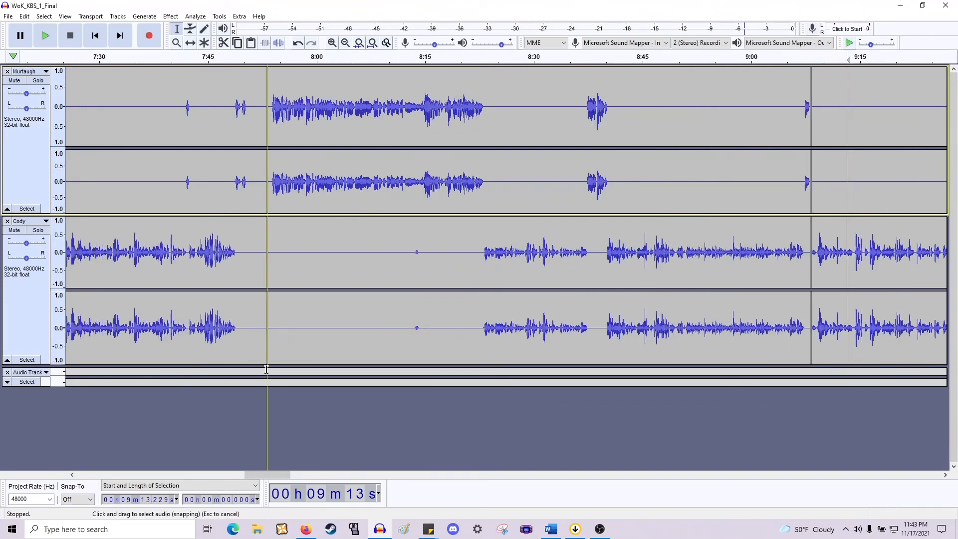
{"action": "left_click_drag", "start_coordinate": [266, 369], "coordinate": [813, 366]}
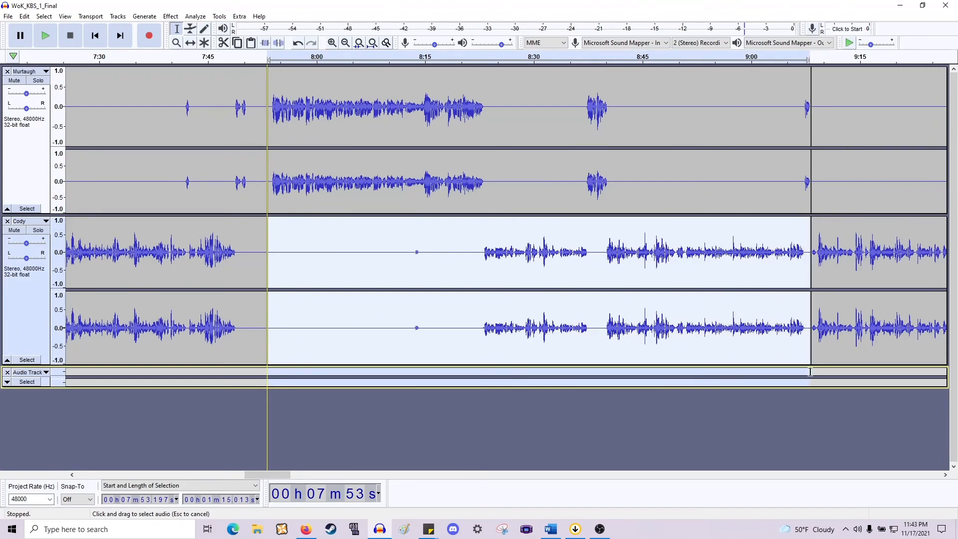
{"action": "scroll", "coordinate": [803, 375], "scroll_direction": "up", "scroll_amount": 1, "text": "ctrl"}
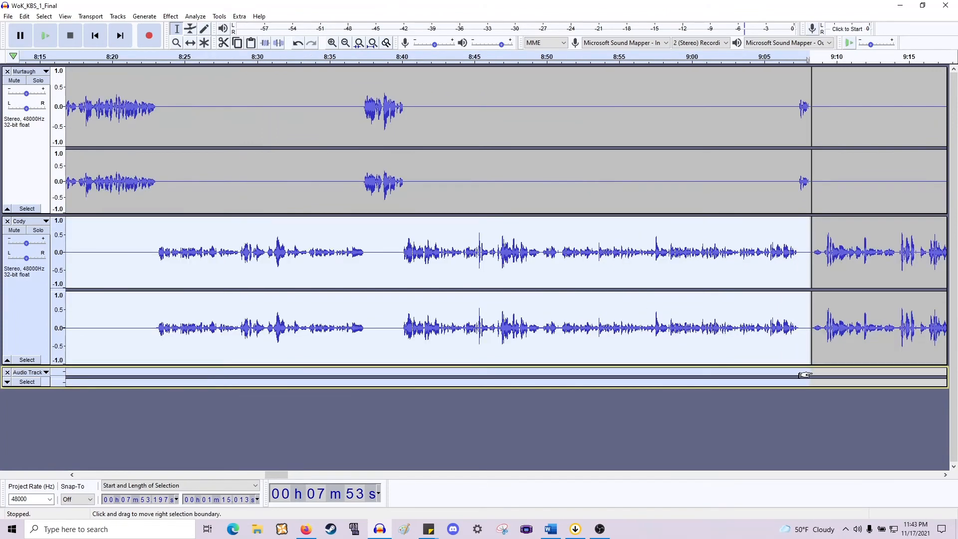
{"action": "scroll", "coordinate": [801, 375], "scroll_direction": "down", "scroll_amount": 1, "text": "ctrl"}
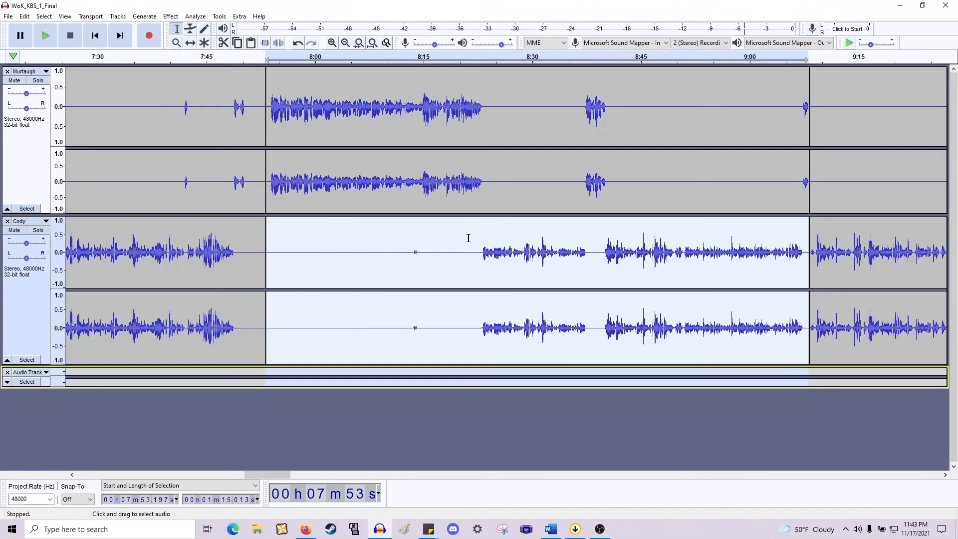
{"action": "left_click", "coordinate": [468, 238]}
{"action": "left_click", "coordinate": [258, 265]}
{"action": "key", "text": "space"}
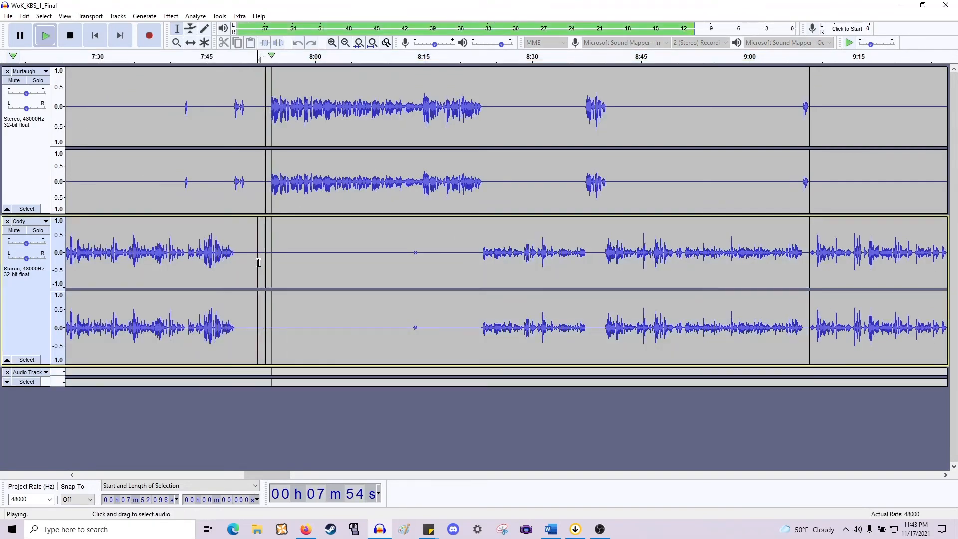
{"action": "key", "text": "space"}
Look over the clip boundaries from about 7:45 to 10:30 and play across the one near 9:08 from 9:07.969.
{"action": "scroll", "coordinate": [320, 257], "scroll_direction": "right", "scroll_amount": 5}
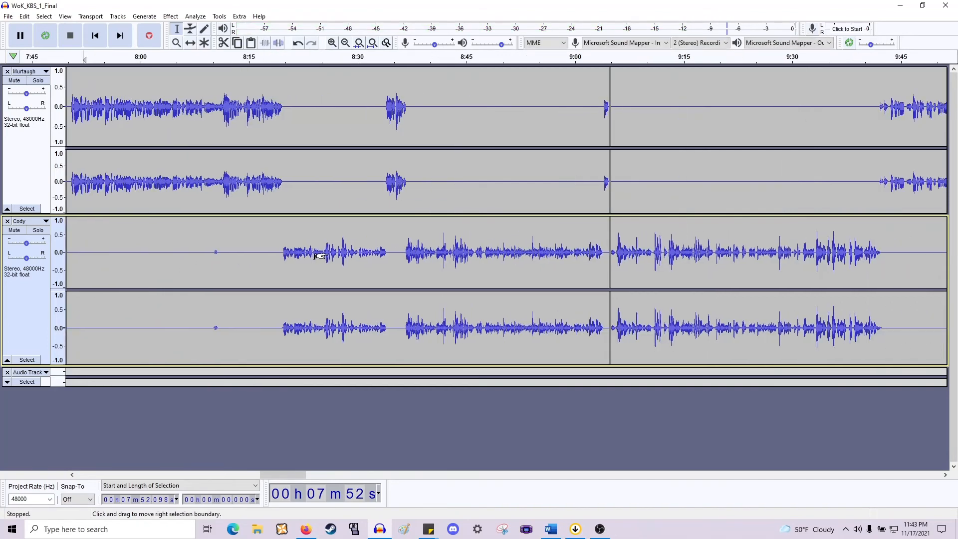
{"action": "scroll", "coordinate": [343, 250], "scroll_direction": "left", "scroll_amount": 5}
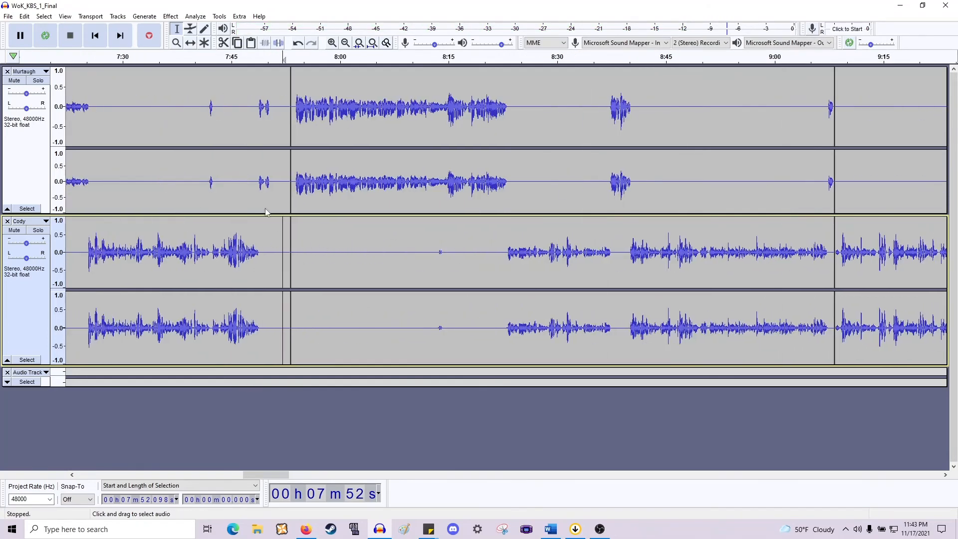
{"action": "scroll", "coordinate": [265, 212], "scroll_direction": "right", "scroll_amount": 5}
{"action": "scroll", "coordinate": [530, 258], "scroll_direction": "right", "scroll_amount": 2}
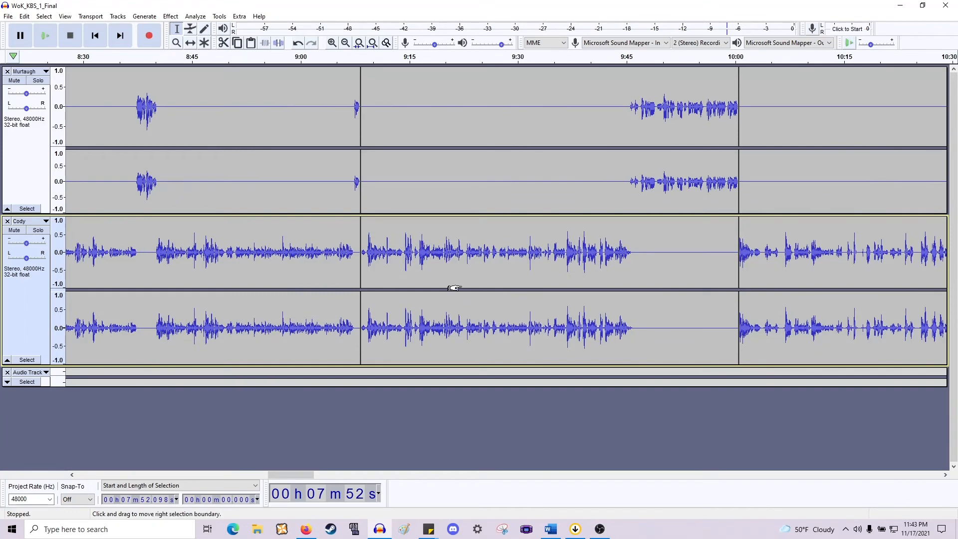
{"action": "scroll", "coordinate": [381, 246], "scroll_direction": "up", "scroll_amount": 1}
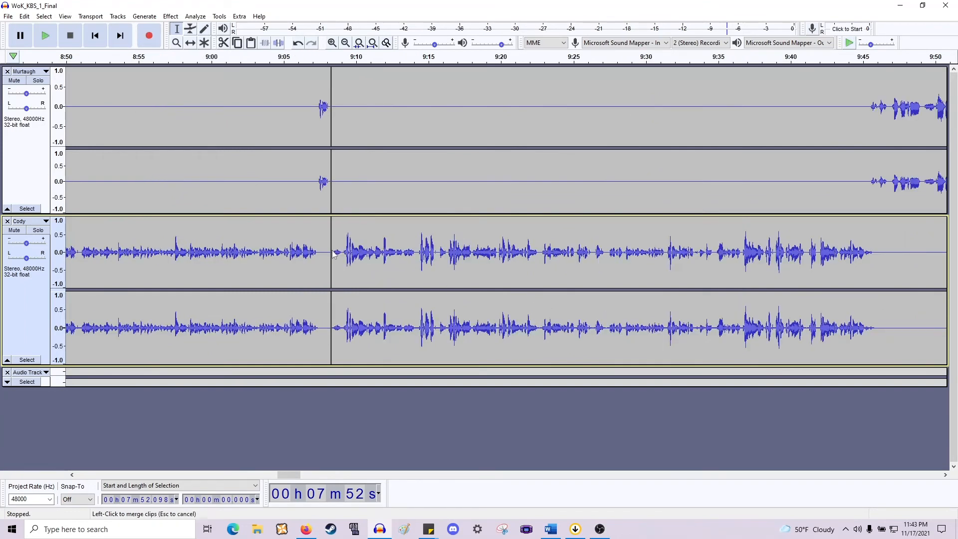
{"action": "key", "text": "space"}
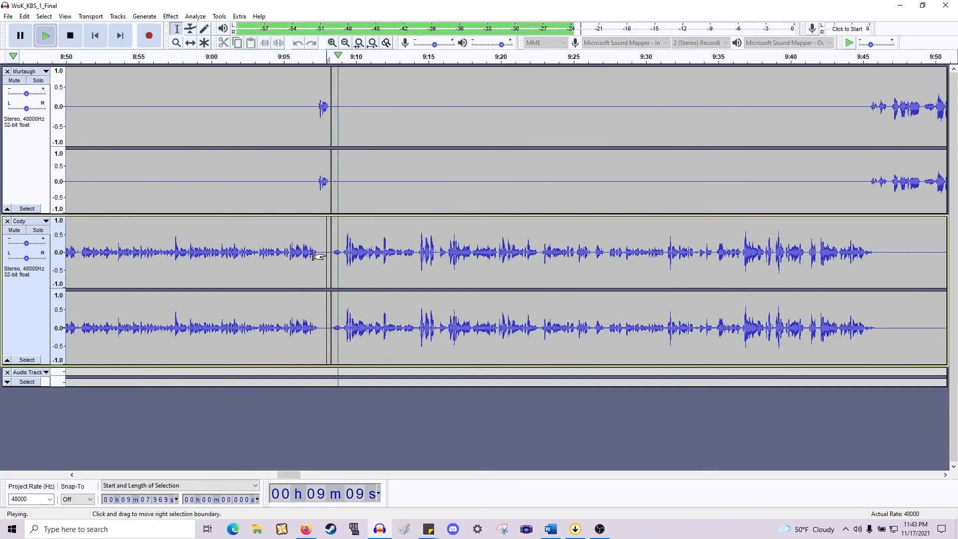
{"action": "key", "text": "space"}
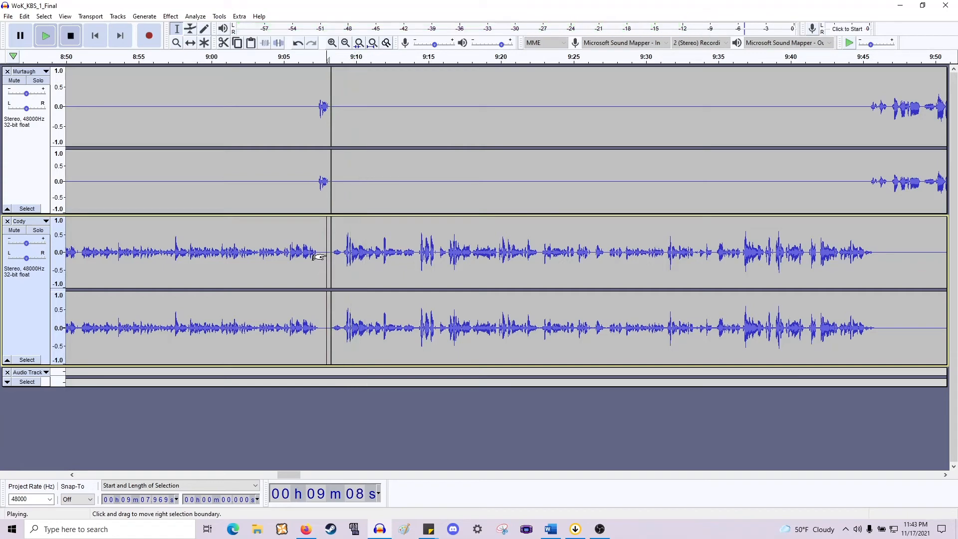
Delete the stray click of about 0.12 s starting at 9:08.009 in both voice tracks and merge the split clips just after it.
{"action": "scroll", "coordinate": [319, 257], "scroll_direction": "up", "scroll_amount": 4}
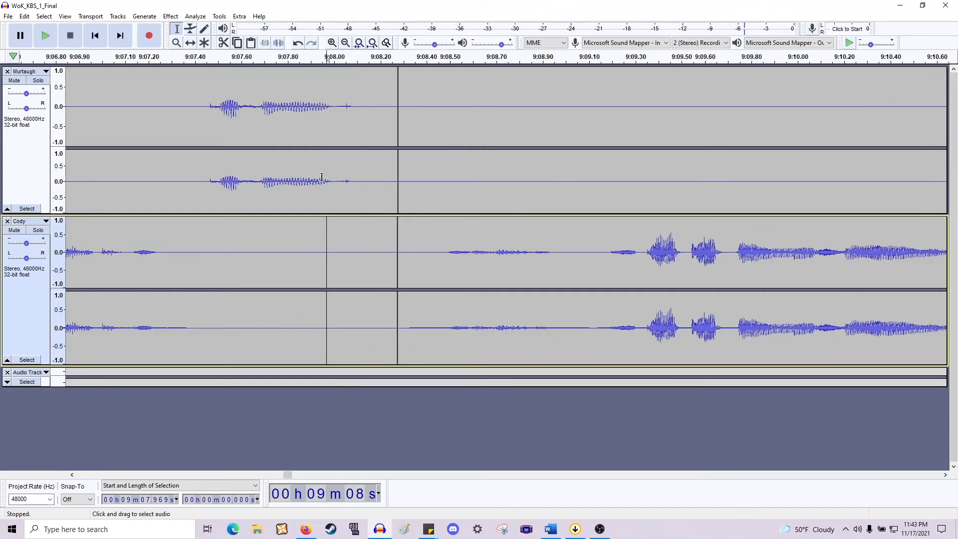
{"action": "key", "text": "space"}
{"action": "key", "text": "space"}
{"action": "left_click_drag", "start_coordinate": [364, 181], "coordinate": [331, 281]}
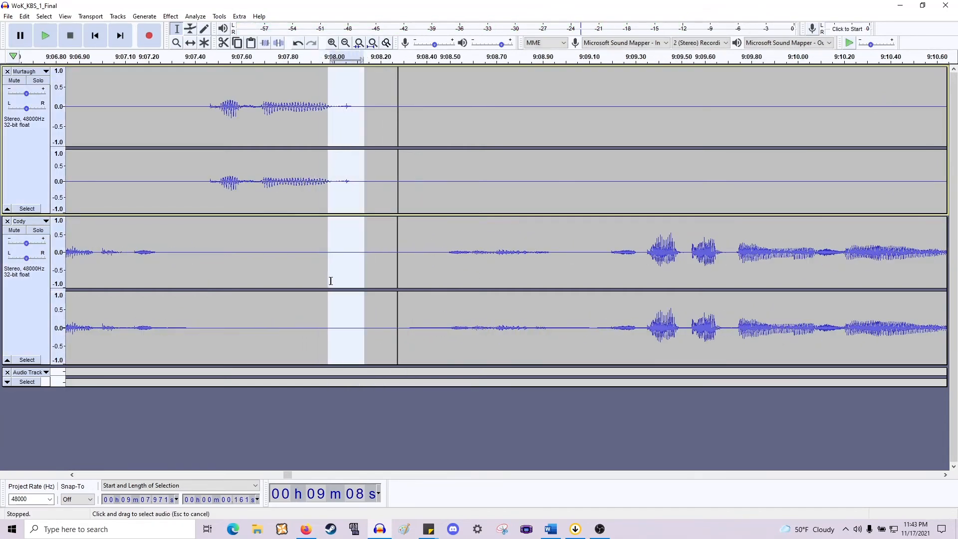
{"action": "key", "text": "Delete"}
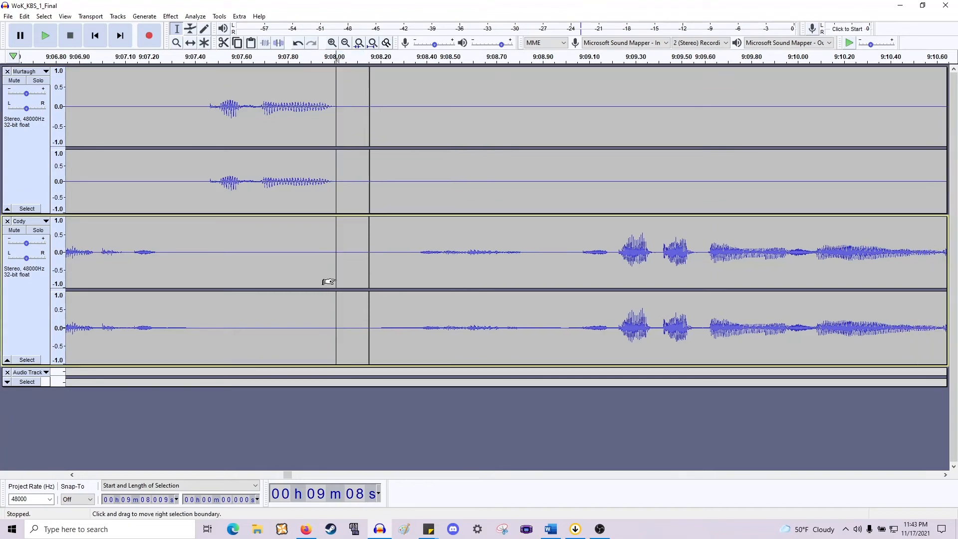
{"action": "left_click", "coordinate": [369, 212]}
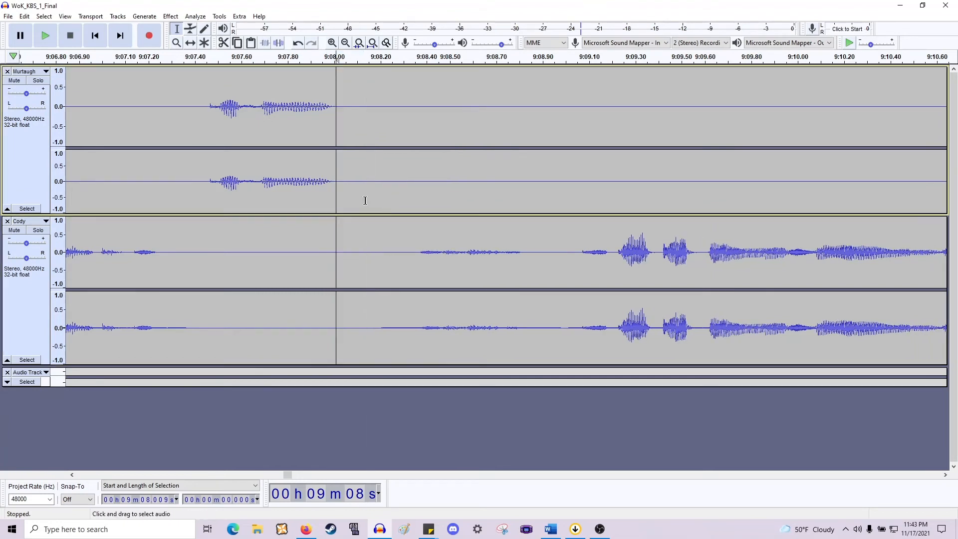
Split both voice tracks at 9:08.136 and play across the split from 9:07.962.
{"action": "left_click", "coordinate": [366, 200]}
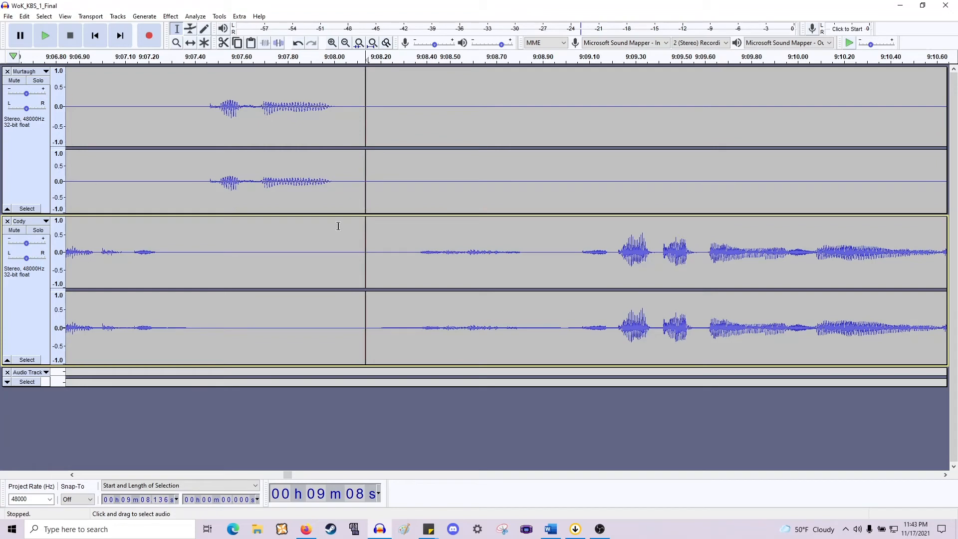
{"action": "left_click", "coordinate": [325, 240]}
{"action": "key", "text": "space"}
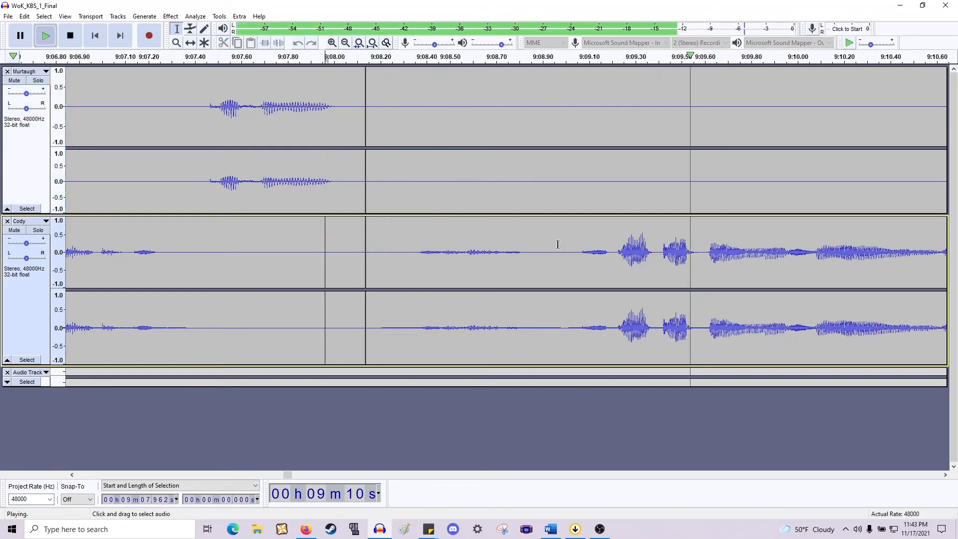
{"action": "key", "text": "space"}
Delete the short pause of about 0.19 s starting at 9:08.849 in both voice tracks and play on from there.
{"action": "left_click_drag", "start_coordinate": [561, 206], "coordinate": [532, 156]}
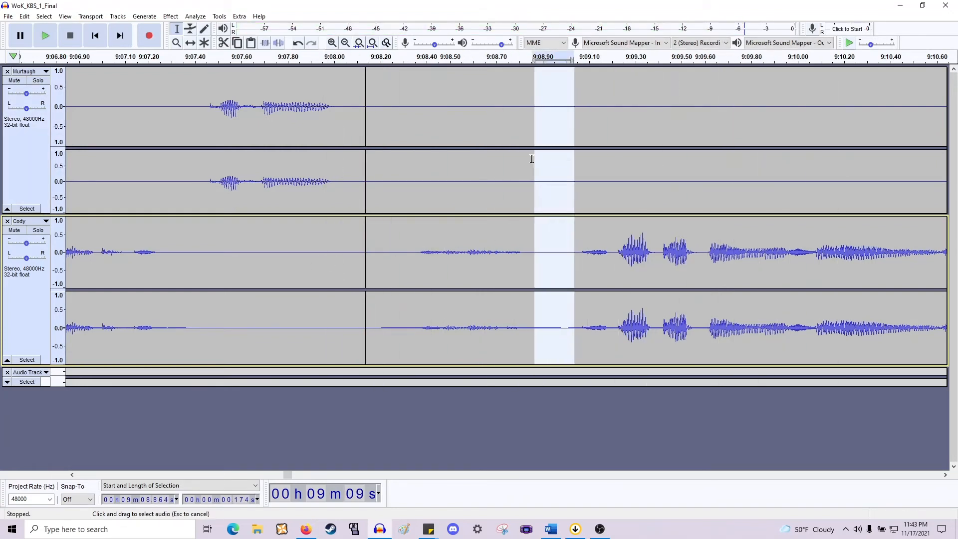
{"action": "key", "text": "Delete"}
{"action": "key", "text": "space"}
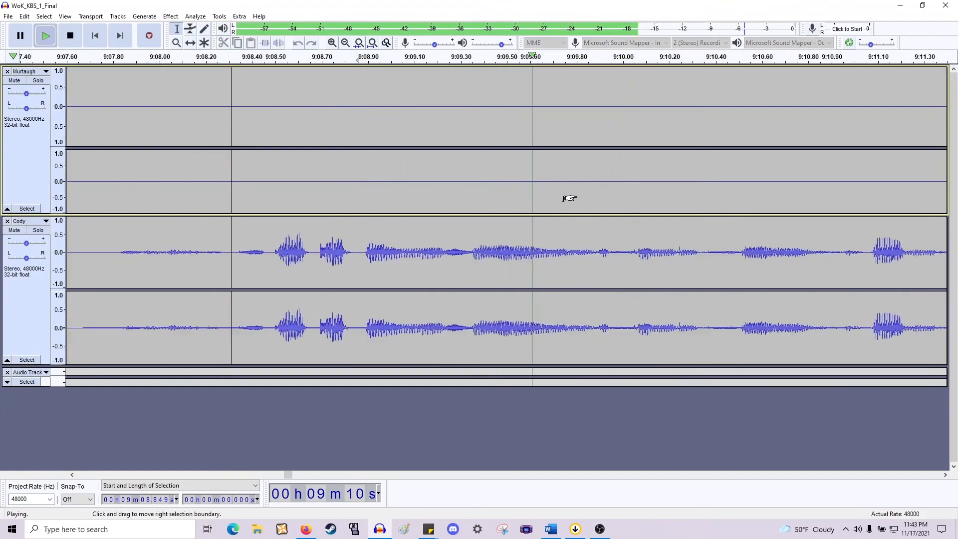
{"action": "scroll", "coordinate": [570, 198], "scroll_direction": "right", "scroll_amount": 2}
{"action": "scroll", "coordinate": [570, 198], "scroll_direction": "down", "scroll_amount": 3}
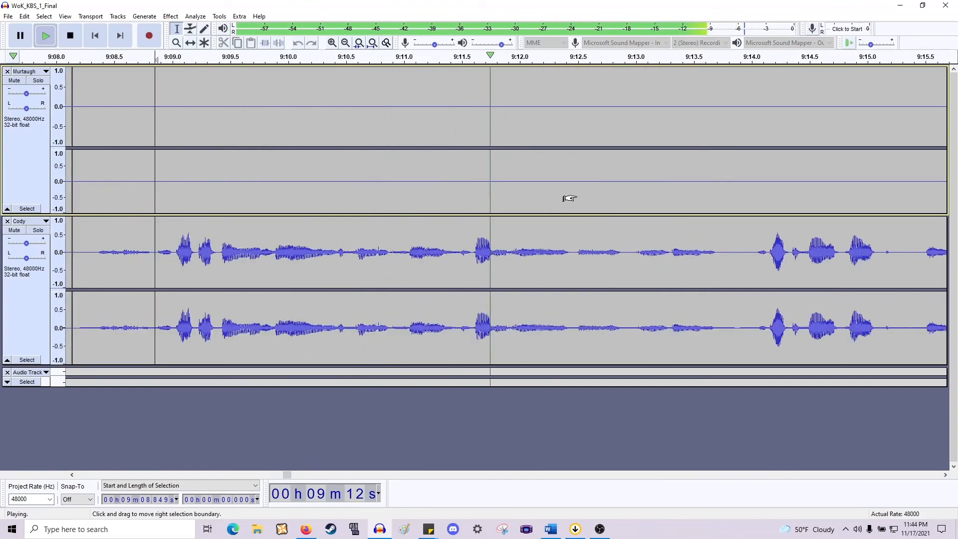
{"action": "scroll", "coordinate": [570, 198], "scroll_direction": "right", "scroll_amount": 8}
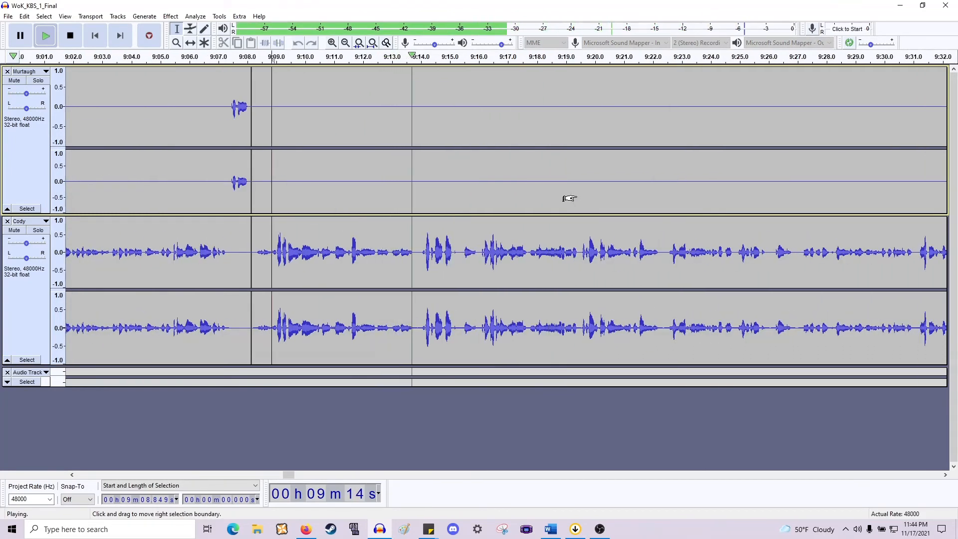
{"action": "scroll", "coordinate": [570, 198], "scroll_direction": "right", "scroll_amount": 1}
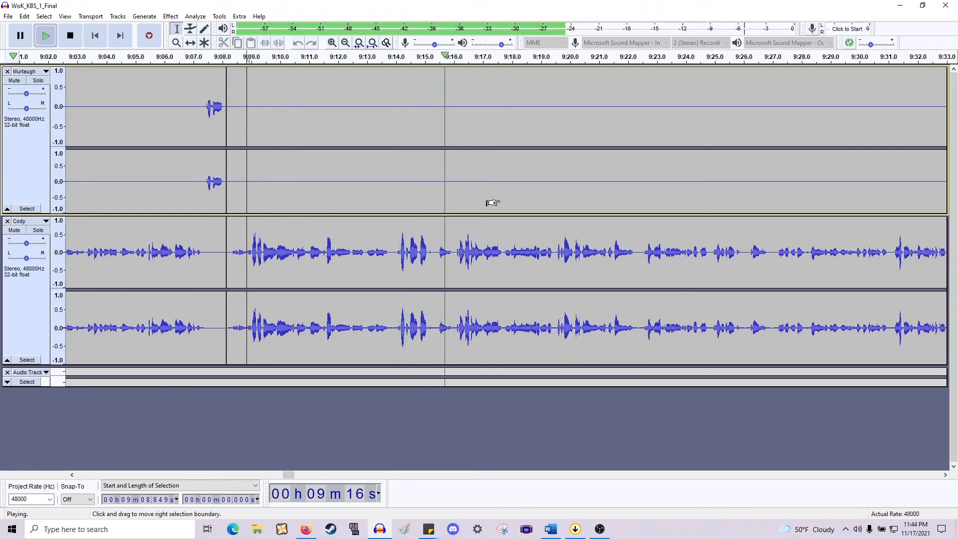
{"action": "scroll", "coordinate": [459, 221], "scroll_direction": "right", "scroll_amount": 5}
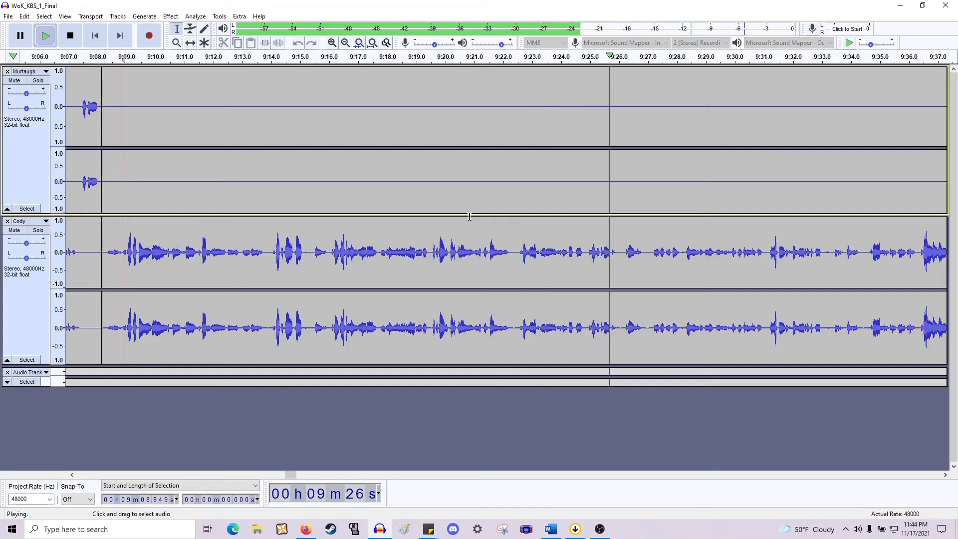
Replay from 9:24.965, delete the stretch of about 0.5 s starting at 9:24.465 in both voice tracks, and play across the edit.
{"action": "key", "text": "space"}
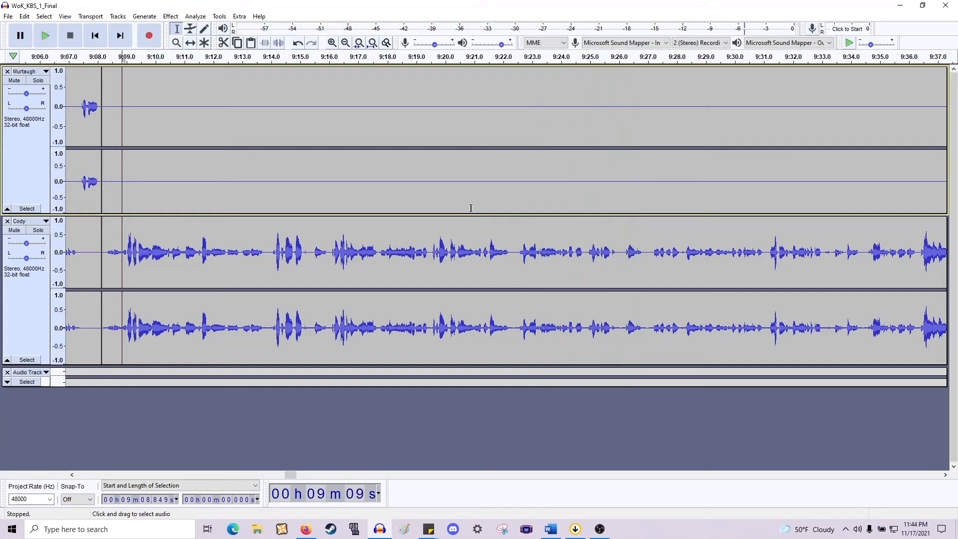
{"action": "left_click", "coordinate": [588, 253]}
{"action": "key", "text": "space"}
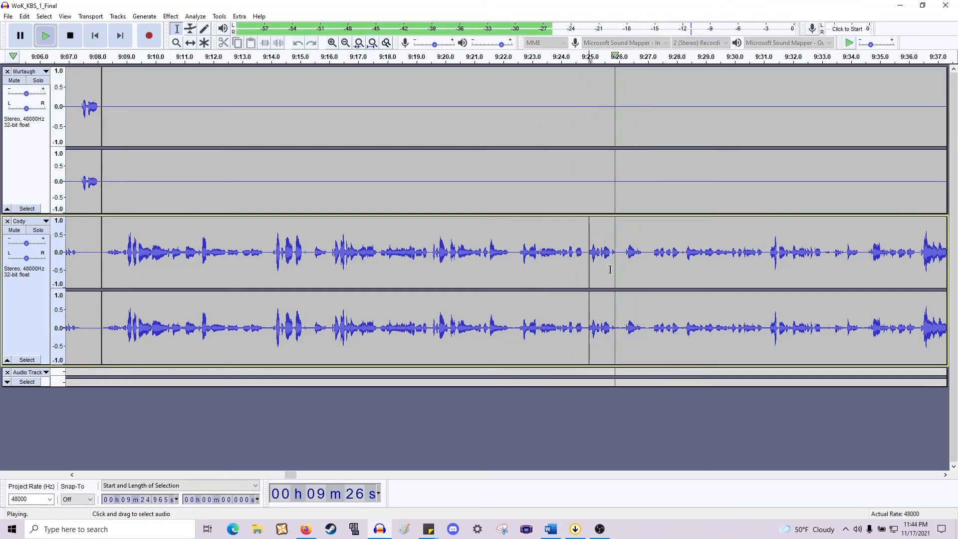
{"action": "key", "text": "space"}
{"action": "scroll", "coordinate": [588, 268], "scroll_direction": "up", "scroll_amount": 1, "text": "ctrl"}
{"action": "left_click_drag", "start_coordinate": [553, 256], "coordinate": [580, 174]}
{"action": "key", "text": "space"}
{"action": "key", "text": "Delete"}
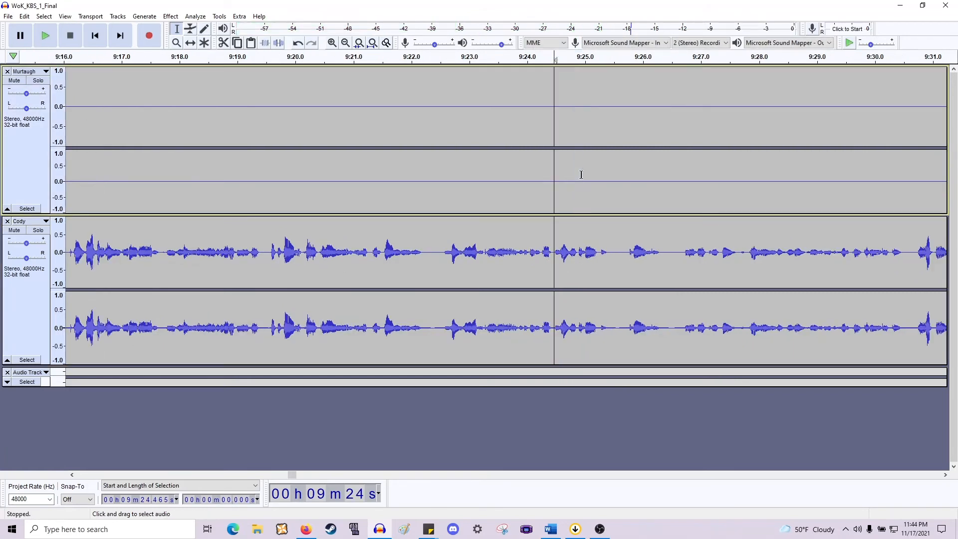
{"action": "key", "text": "space"}
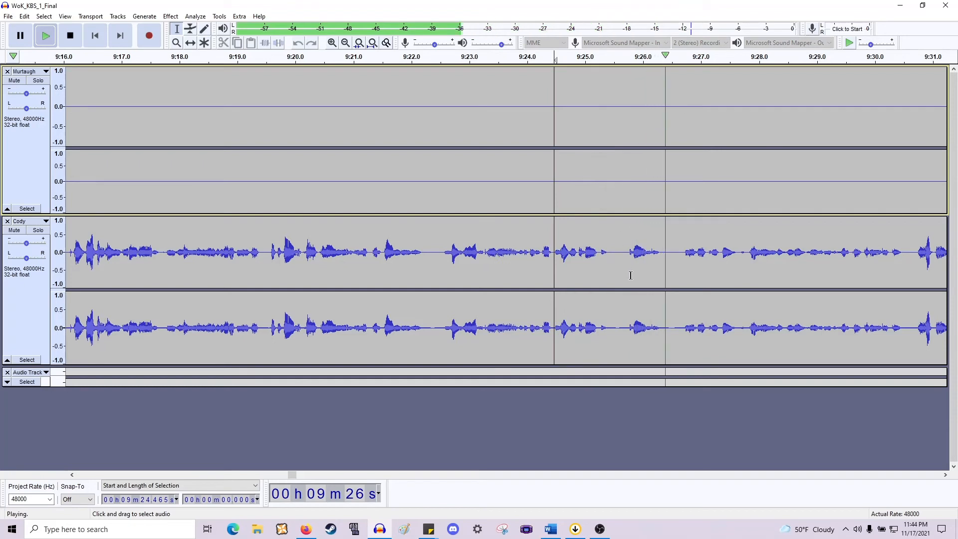
Delete the pauses of about 0.27 s at 9:25.447 and about 0.34 s at 9:26.075 in both voice tracks and play on.
{"action": "left_click_drag", "start_coordinate": [612, 263], "coordinate": [630, 164]}
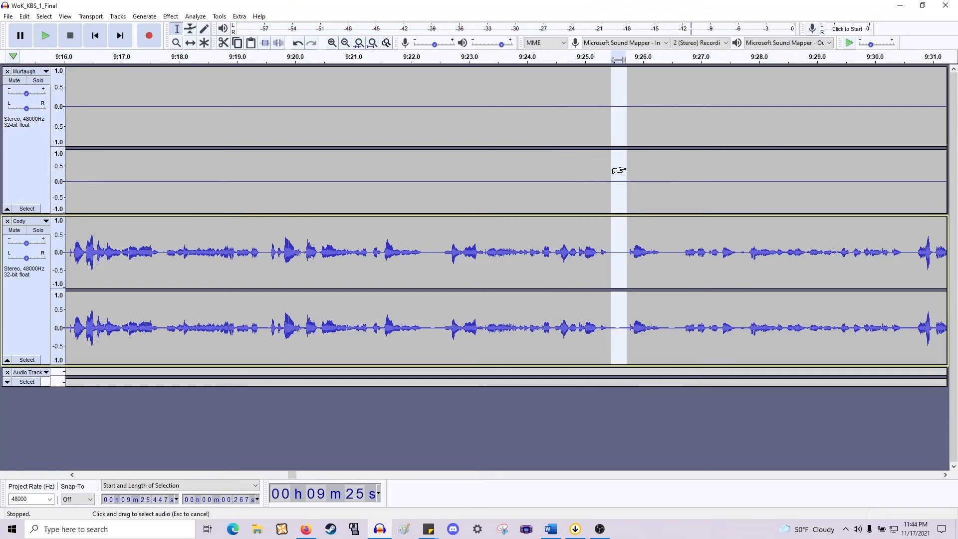
{"action": "key", "text": "Delete"}
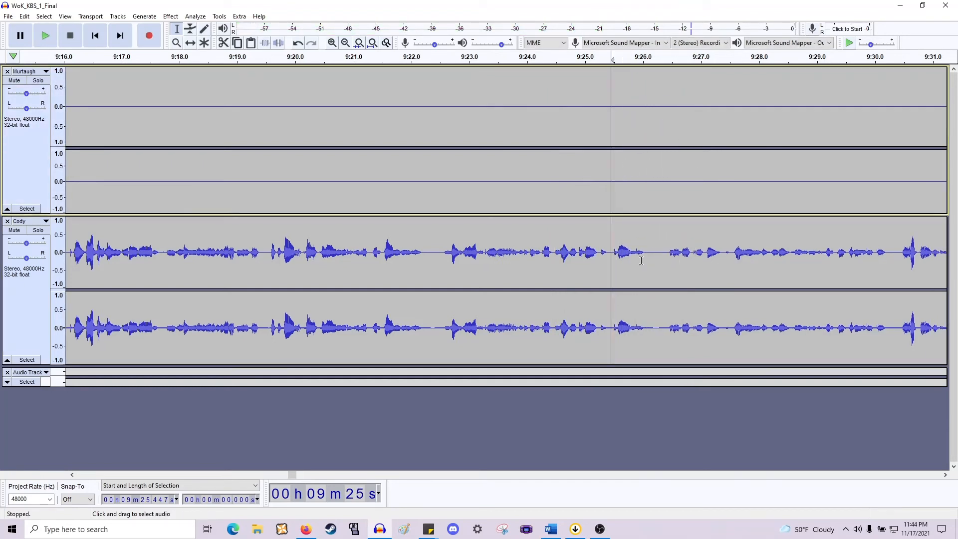
{"action": "left_click_drag", "start_coordinate": [647, 258], "coordinate": [670, 179]}
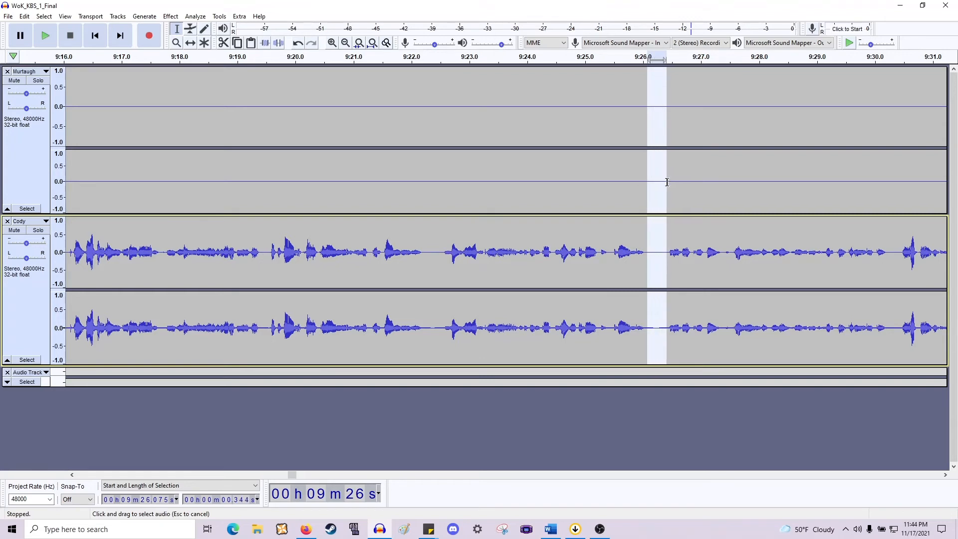
{"action": "key", "text": "Delete"}
{"action": "key", "text": "space"}
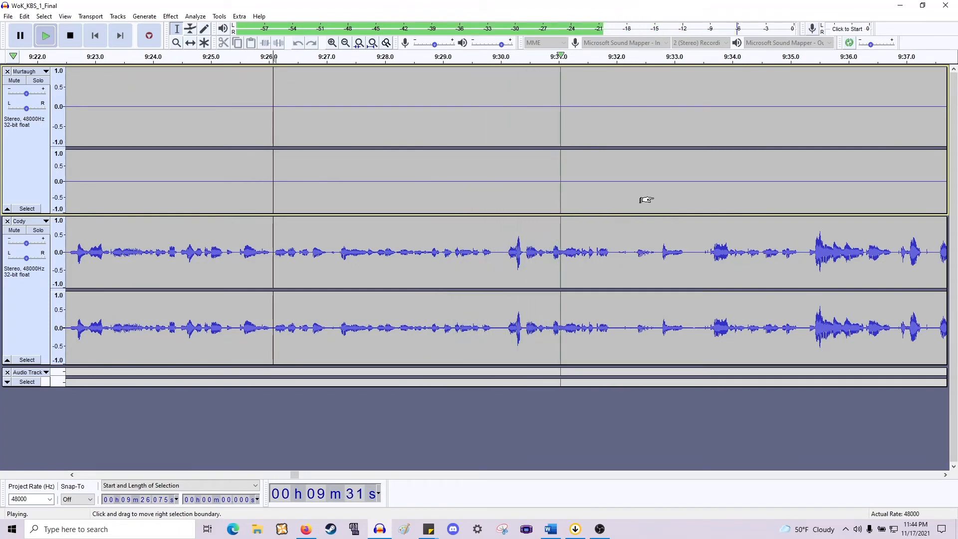
Delete the filler stretch of about 0.8 s starting at 9:31.930 in both voice tracks and play across the edit.
{"action": "key", "text": "ctrl+1"}
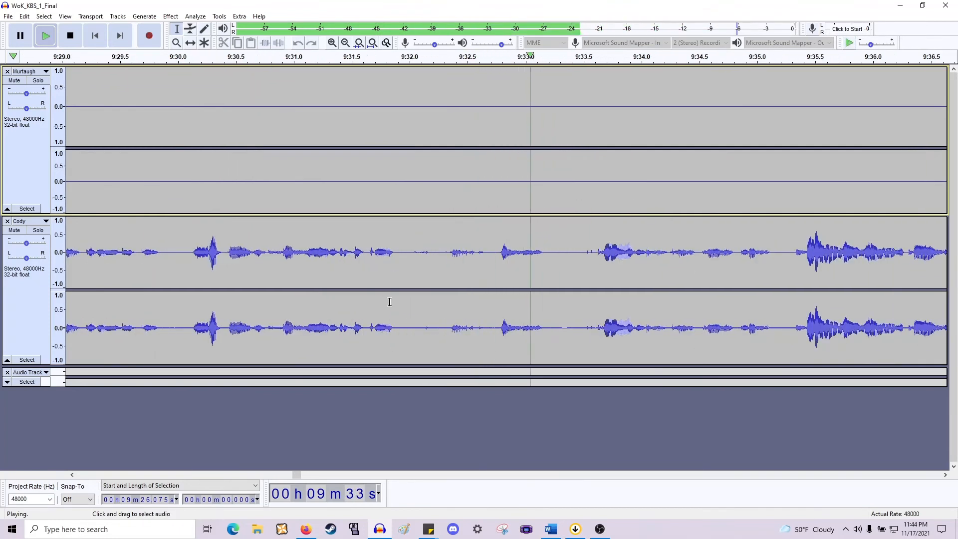
{"action": "key", "text": "space"}
{"action": "left_click_drag", "start_coordinate": [495, 242], "coordinate": [402, 197]}
{"action": "key", "text": "Delete"}
{"action": "key", "text": "space"}
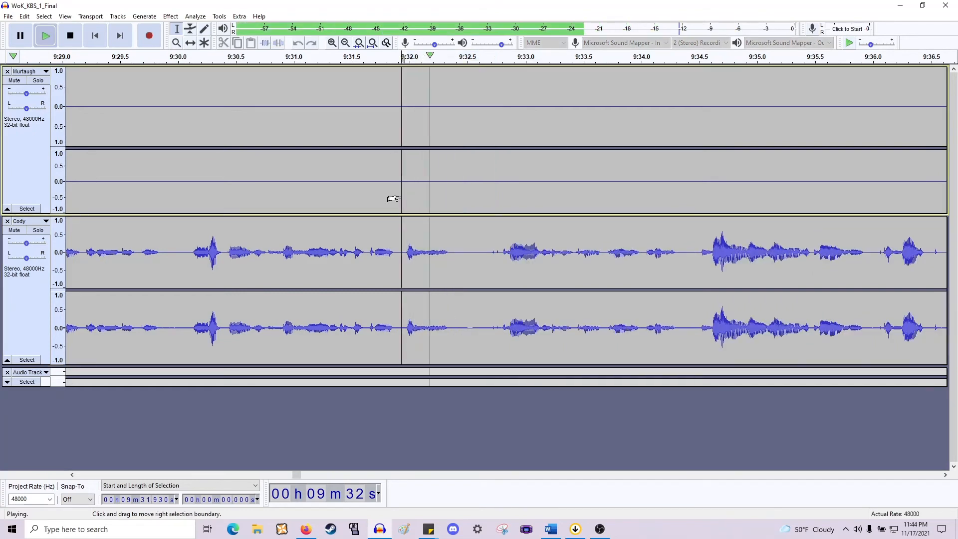
Delete the pause of about 0.41 s with faint clicks starting at 9:32.356 in both voice tracks and play on.
{"action": "key", "text": "space"}
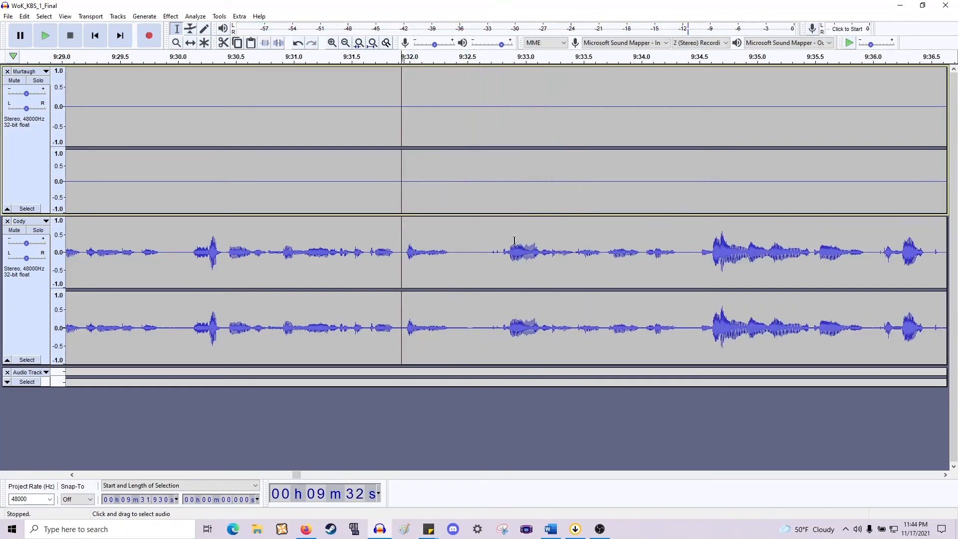
{"action": "left_click_drag", "start_coordinate": [499, 251], "coordinate": [450, 138]}
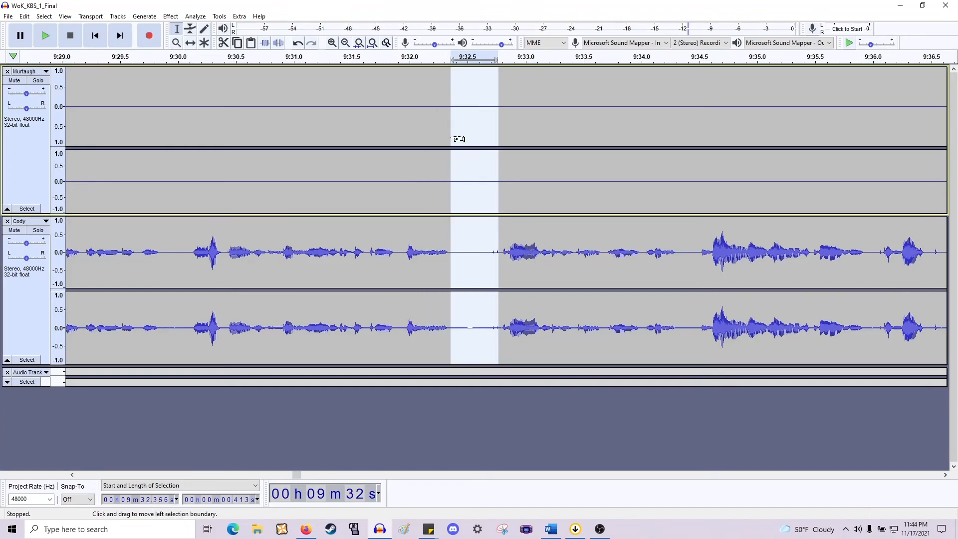
{"action": "key", "text": "Delete"}
{"action": "key", "text": "space"}
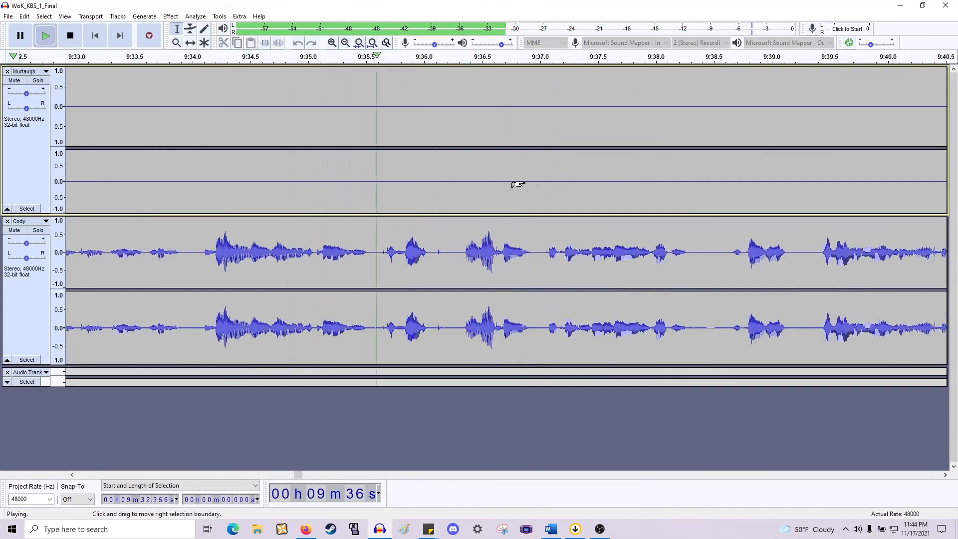
Play on from 9:35.680 and silence the faint sound of about 0.7 s starting at 9:42.464 in the second voice track.
{"action": "left_click", "coordinate": [384, 261]}
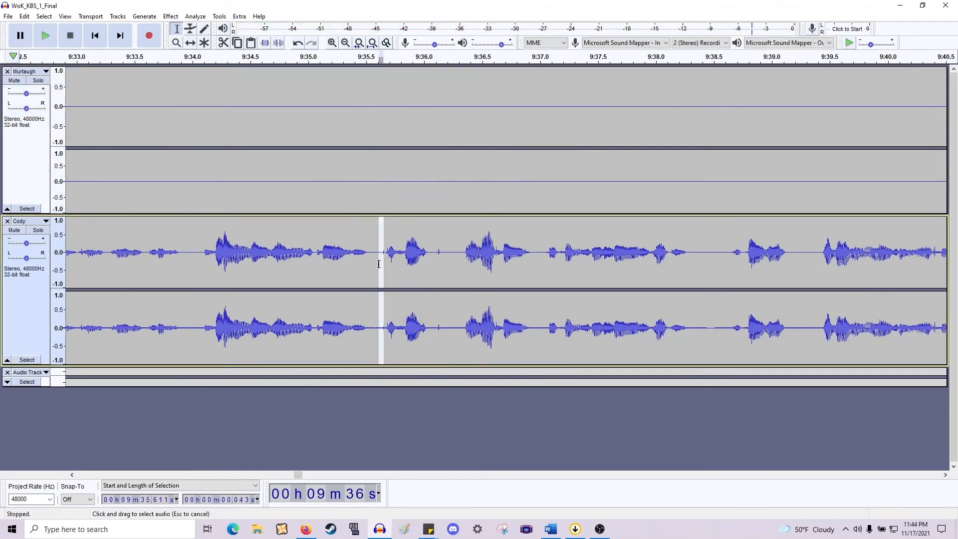
{"action": "key", "text": "space"}
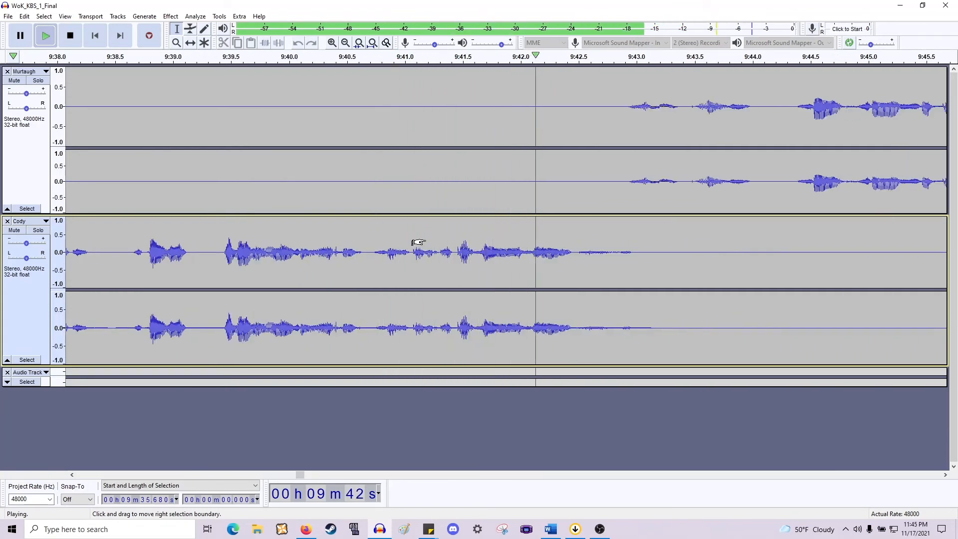
{"action": "key", "text": "space"}
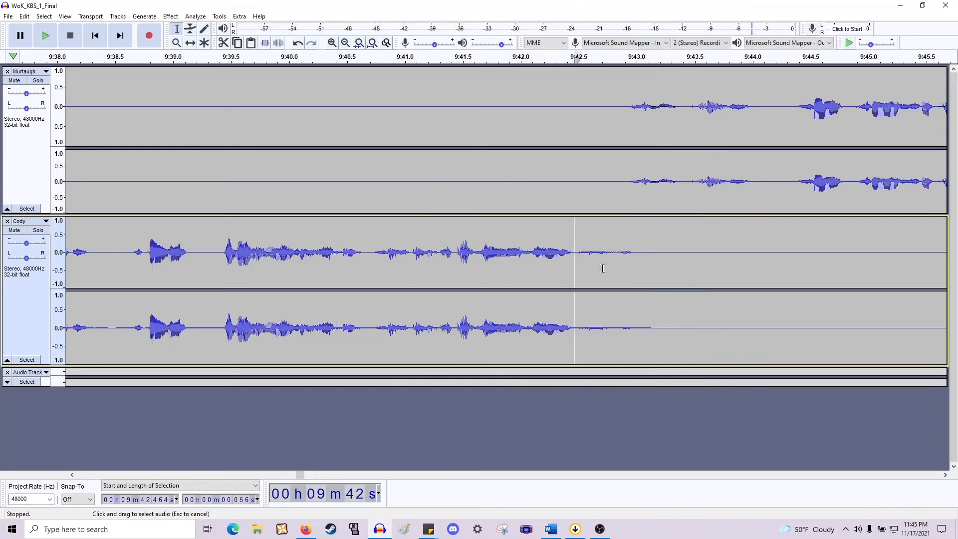
{"action": "left_click_drag", "start_coordinate": [603, 268], "coordinate": [647, 272]}
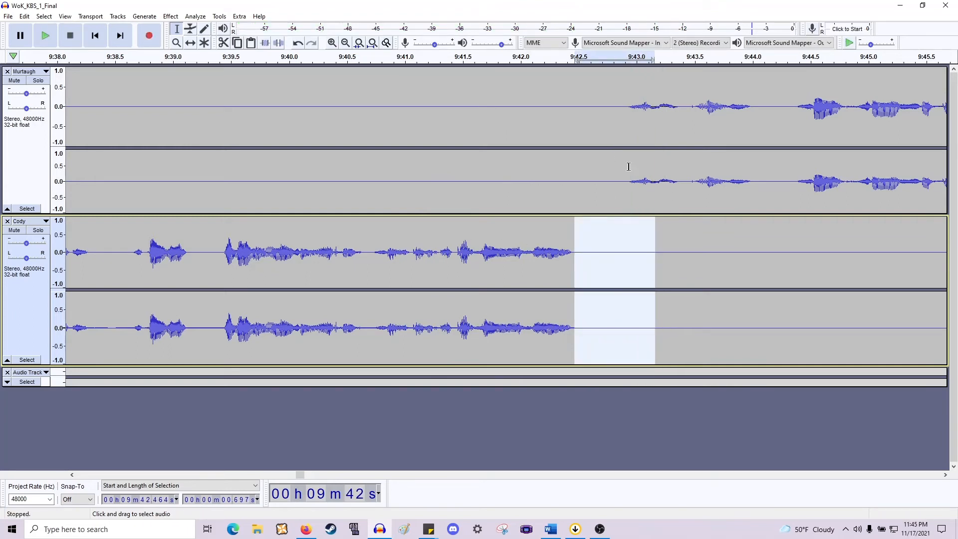
Delete the pause of about 0.45 s starting at 9:42.481 in both voice tracks and play across the edit.
{"action": "left_click_drag", "start_coordinate": [629, 166], "coordinate": [582, 272]}
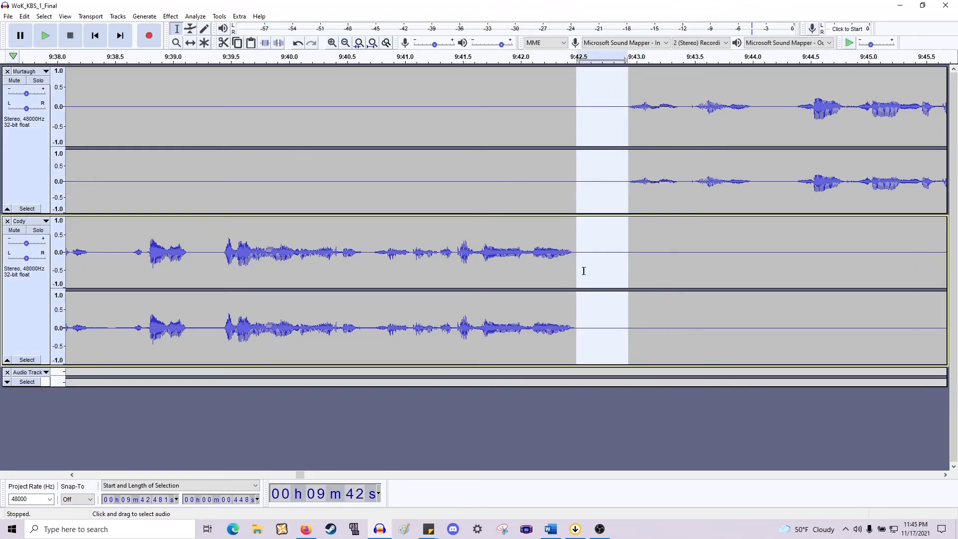
{"action": "key", "text": "Delete"}
{"action": "key", "text": "space"}
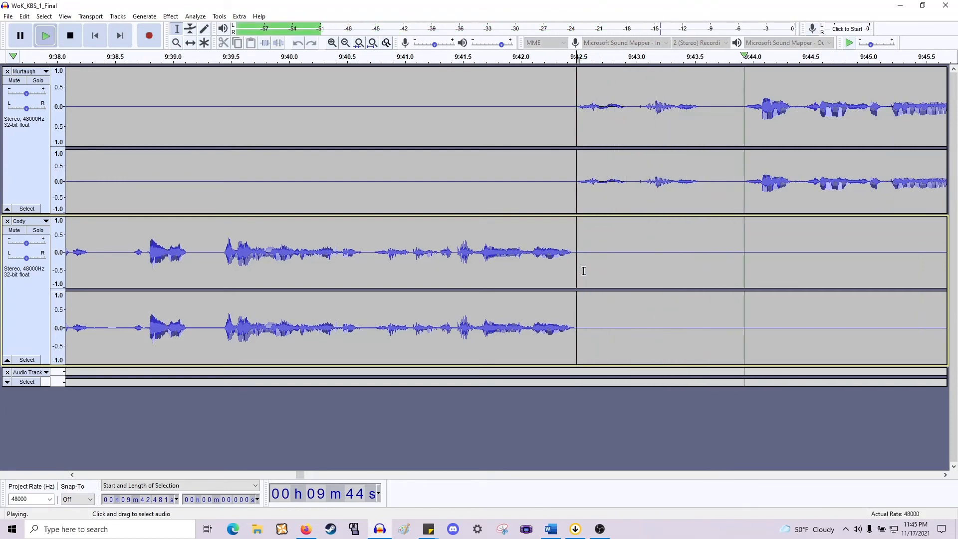
{"action": "scroll", "coordinate": [576, 254], "scroll_direction": "down", "scroll_amount": 2}
{"action": "key", "text": "space"}
Delete the stretch of filler speech from 9:43.614 to about 9:44.37 in both voice tracks and play from the cut.
{"action": "scroll", "coordinate": [578, 255], "scroll_direction": "right", "scroll_amount": 2}
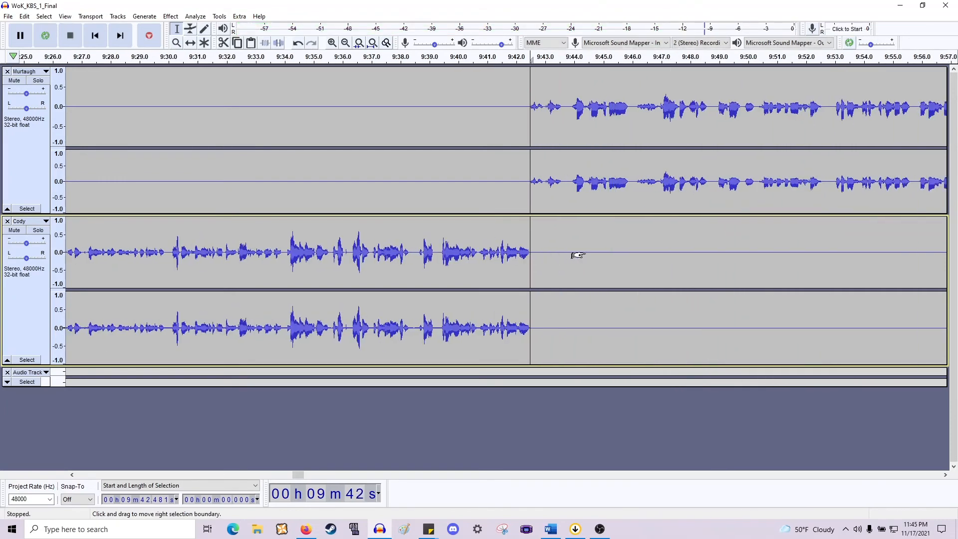
{"action": "scroll", "coordinate": [554, 218], "scroll_direction": "up", "scroll_amount": 2}
{"action": "left_click", "coordinate": [529, 191]}
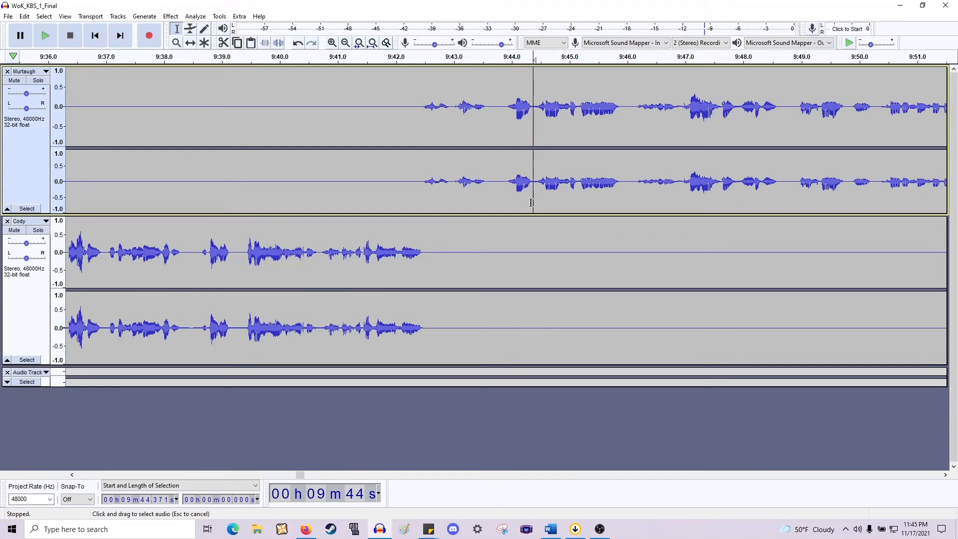
{"action": "left_click_drag", "start_coordinate": [532, 203], "coordinate": [488, 293]}
{"action": "key", "text": "Delete"}
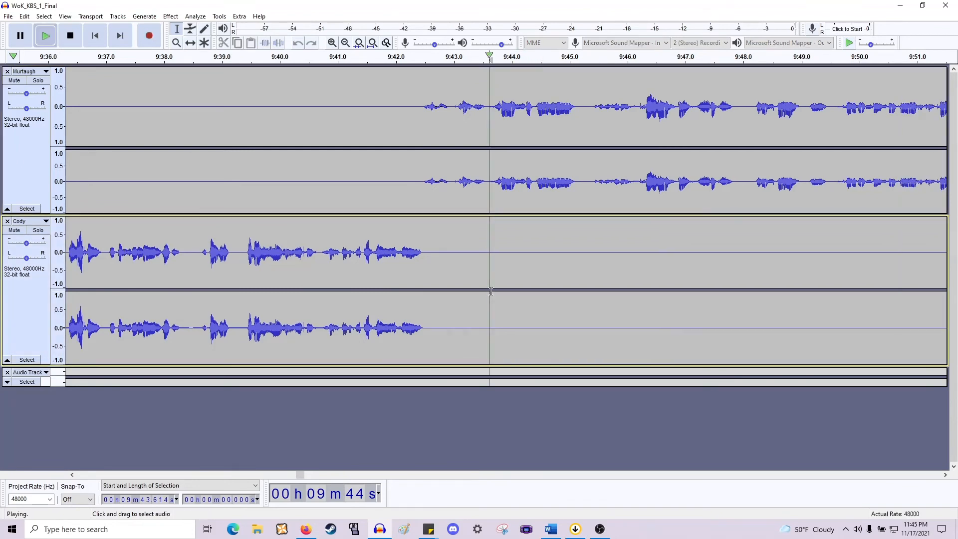
{"action": "key", "text": "space"}
Play on to about 9:49, delete the pause of about 0.34 s starting at 9:47.832 in both voice tracks, and play from the cut.
{"action": "scroll", "coordinate": [488, 273], "scroll_direction": "right", "scroll_amount": 4}
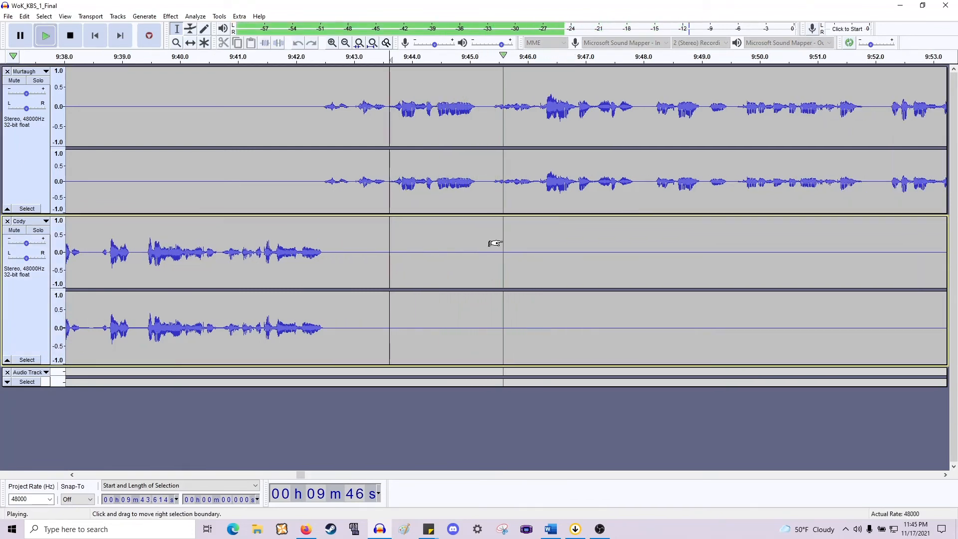
{"action": "scroll", "coordinate": [524, 205], "scroll_direction": "right", "scroll_amount": 6}
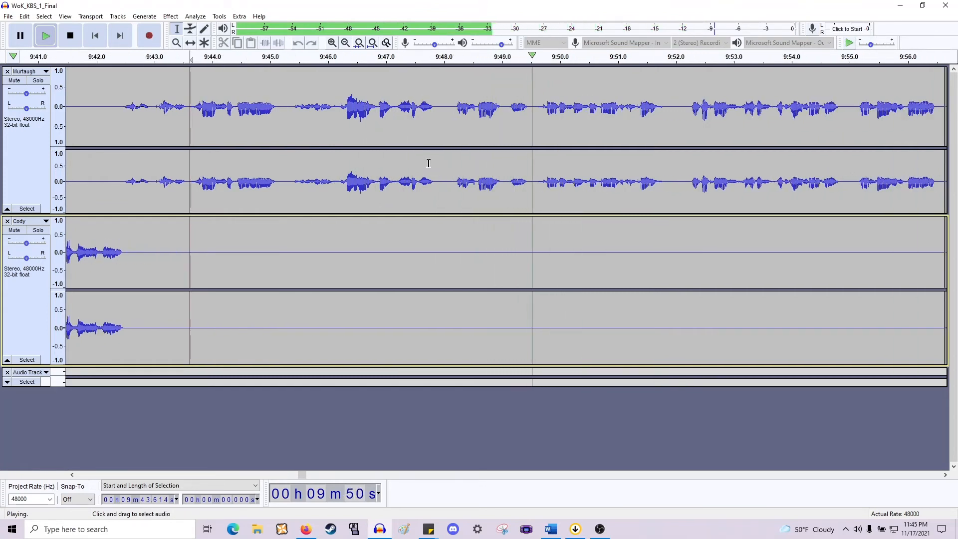
{"action": "key", "text": "space"}
{"action": "left_click_drag", "start_coordinate": [434, 172], "coordinate": [449, 249]}
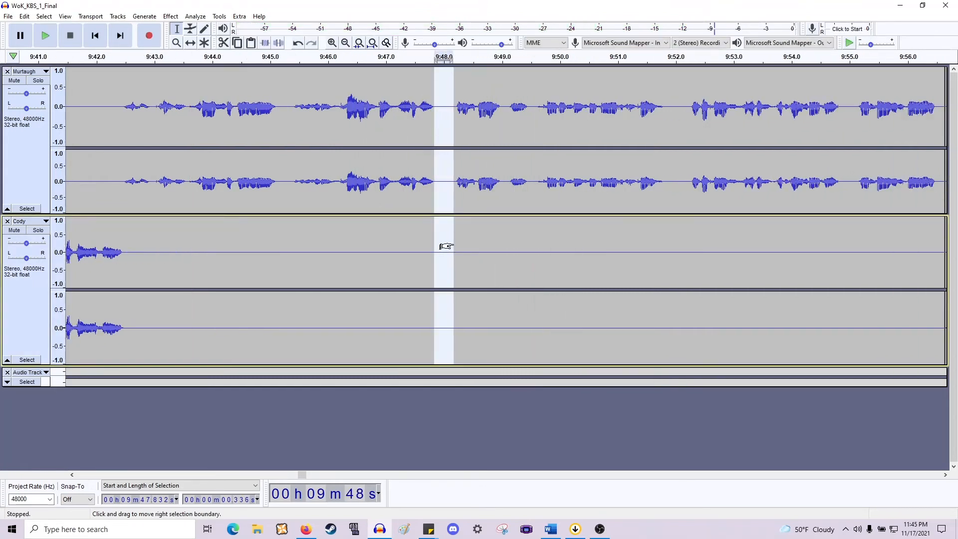
{"action": "key", "text": "Delete"}
{"action": "key", "text": "space"}
{"action": "scroll", "coordinate": [643, 72], "scroll_direction": "right", "scroll_amount": 4}
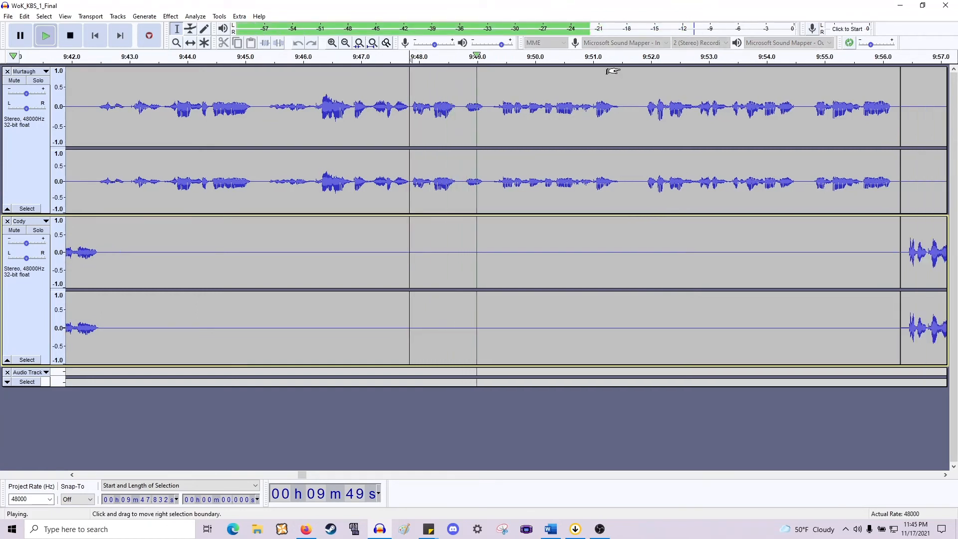
{"action": "scroll", "coordinate": [607, 70], "scroll_direction": "right", "scroll_amount": 3}
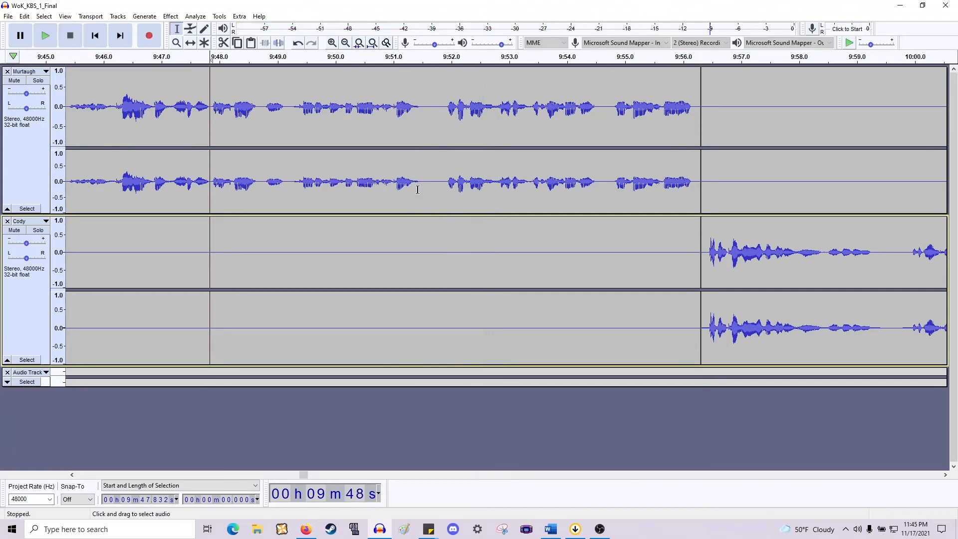
Delete the pause of about 0.47 s starting at 9:51.423 in both voice tracks and play from the cut.
{"action": "left_click_drag", "start_coordinate": [418, 190], "coordinate": [449, 259]}
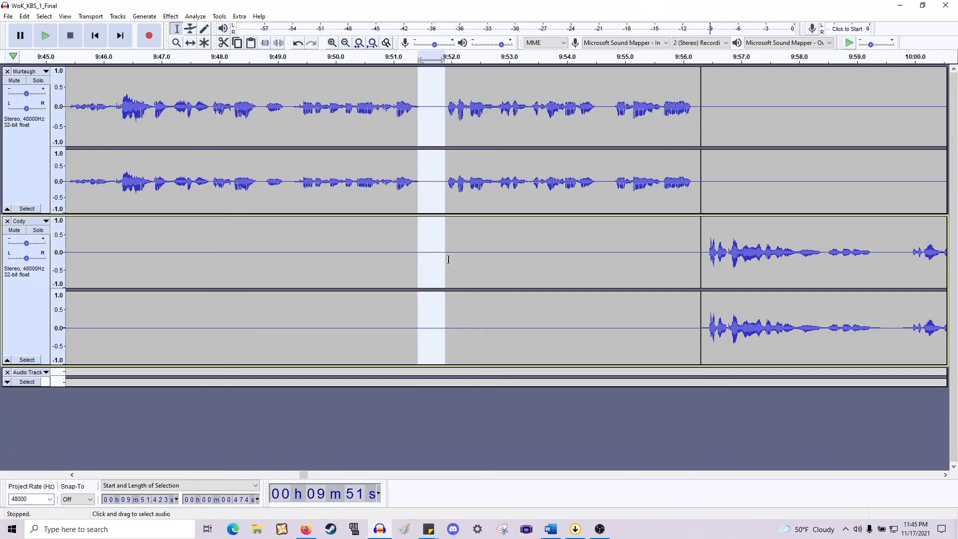
{"action": "key", "text": "Delete"}
{"action": "key", "text": "space"}
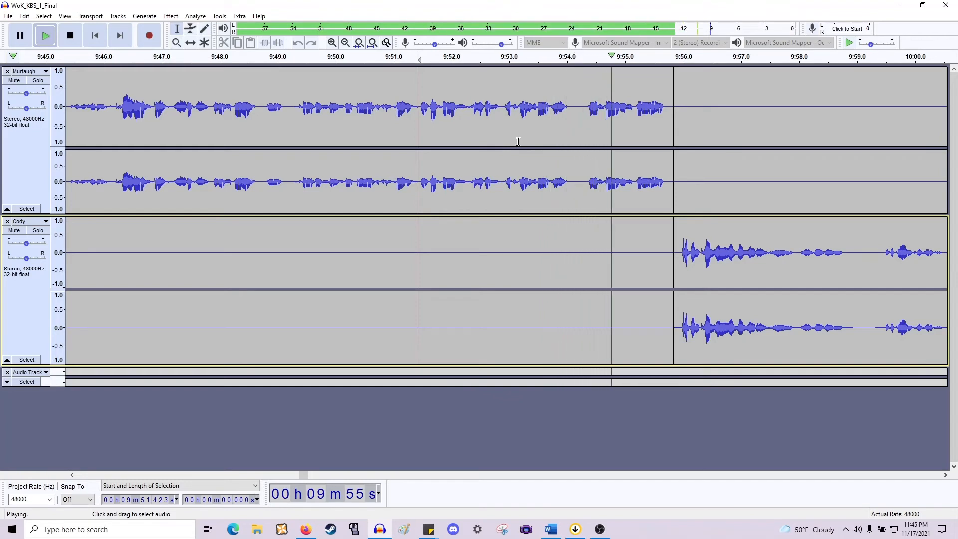
{"action": "key", "text": "space"}
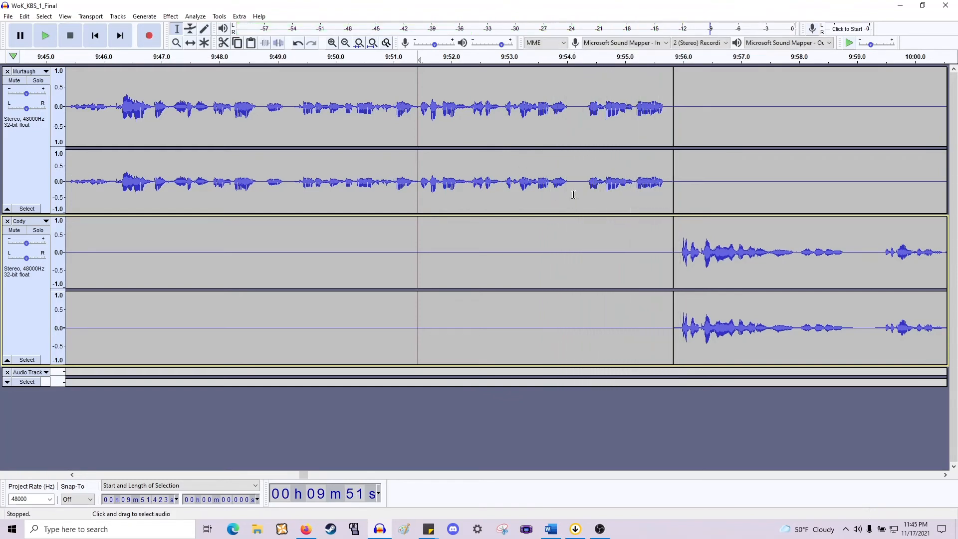
Delete the pause of about 0.19 s starting at 9:54.109 in both voice tracks and reset the second voice track's vertical zoom.
{"action": "left_click", "coordinate": [573, 194]}
{"action": "left_click_drag", "start_coordinate": [583, 254], "coordinate": [573, 256]}
{"action": "key", "text": "Delete"}
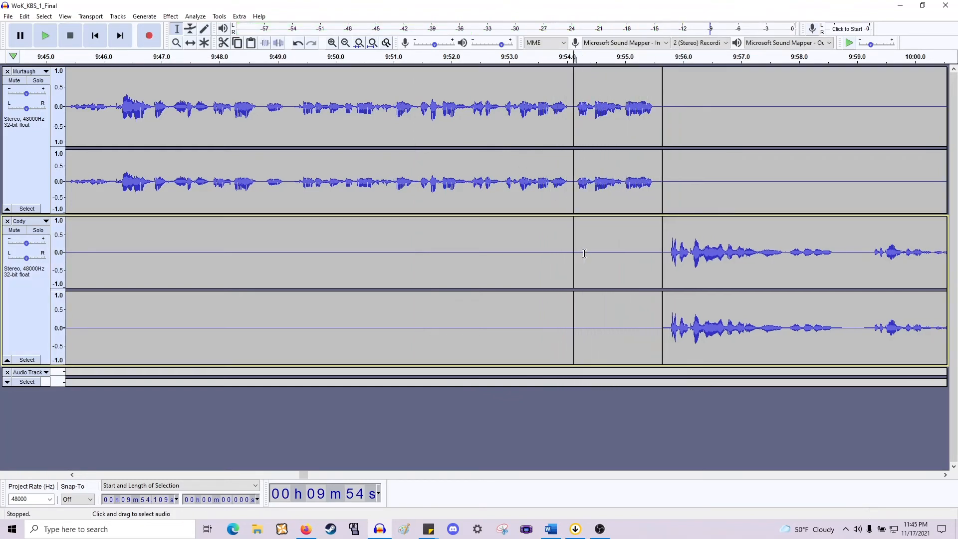
{"action": "right_click", "coordinate": [53, 304]}
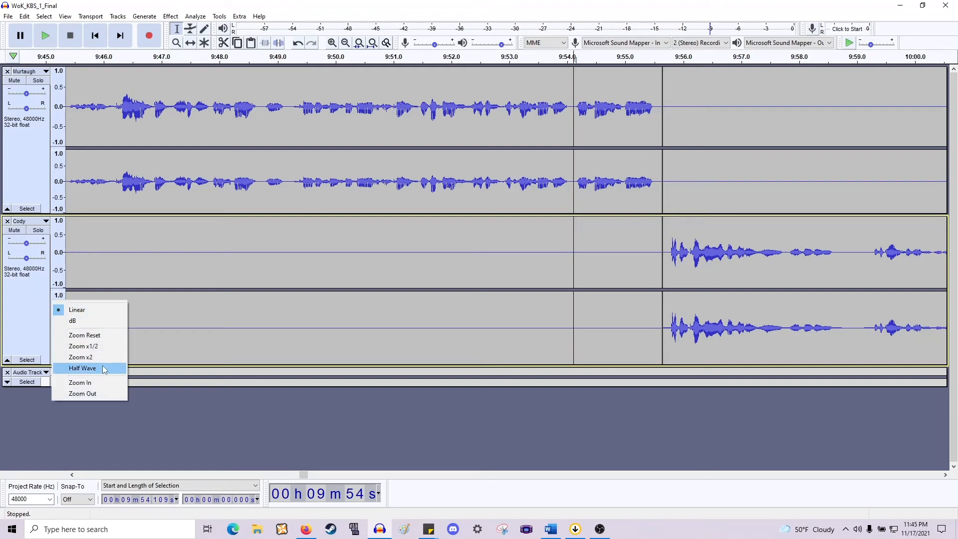
{"action": "left_click", "coordinate": [114, 336]}
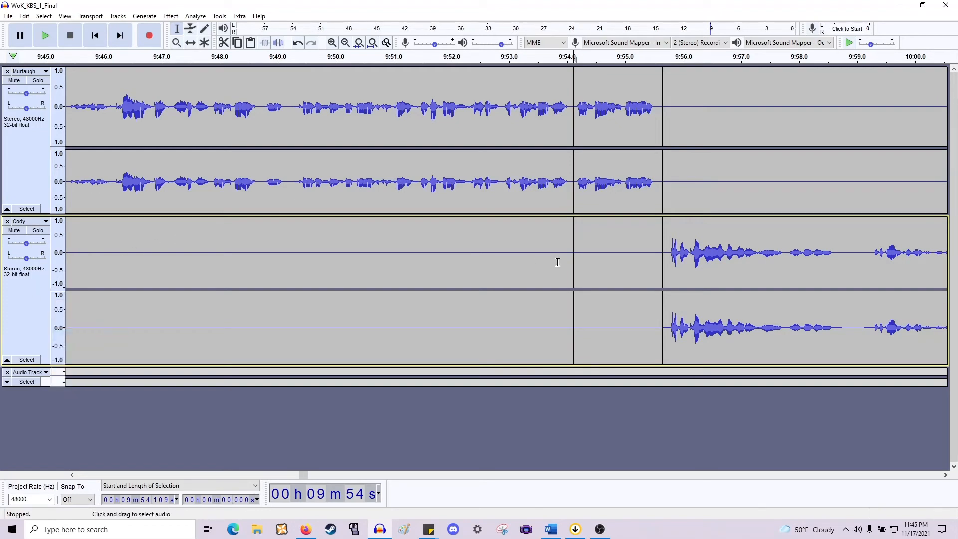
Check the speech around 9:57.475 and silence the tiny gap between words near 9:57.75 in the second voice track.
{"action": "scroll", "coordinate": [669, 304], "scroll_direction": "right", "scroll_amount": 3}
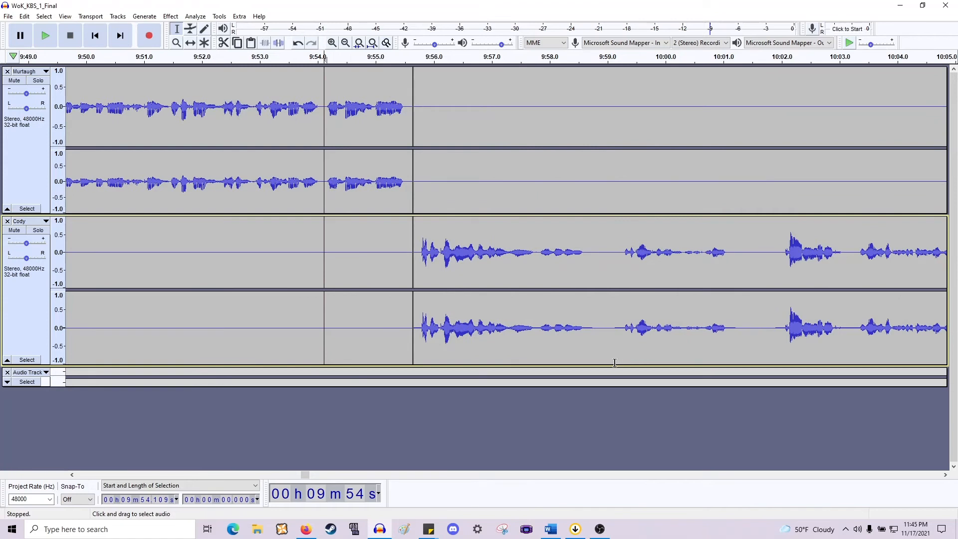
{"action": "left_click_drag", "start_coordinate": [611, 365], "coordinate": [611, 366]}
{"action": "left_click", "coordinate": [519, 316]}
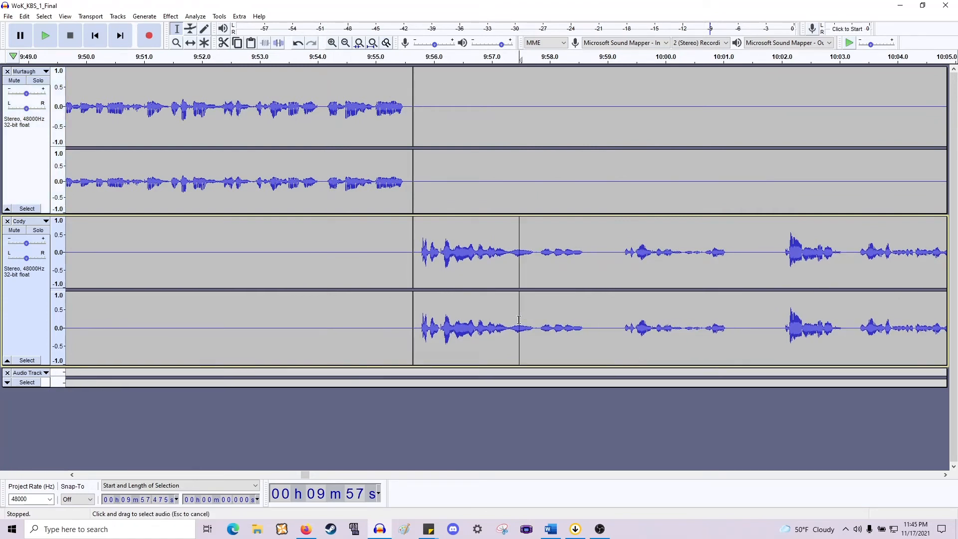
{"action": "key", "text": "space"}
{"action": "key", "text": "space"}
{"action": "scroll", "coordinate": [532, 309], "scroll_direction": "up", "scroll_amount": 2, "text": "ctrl"}
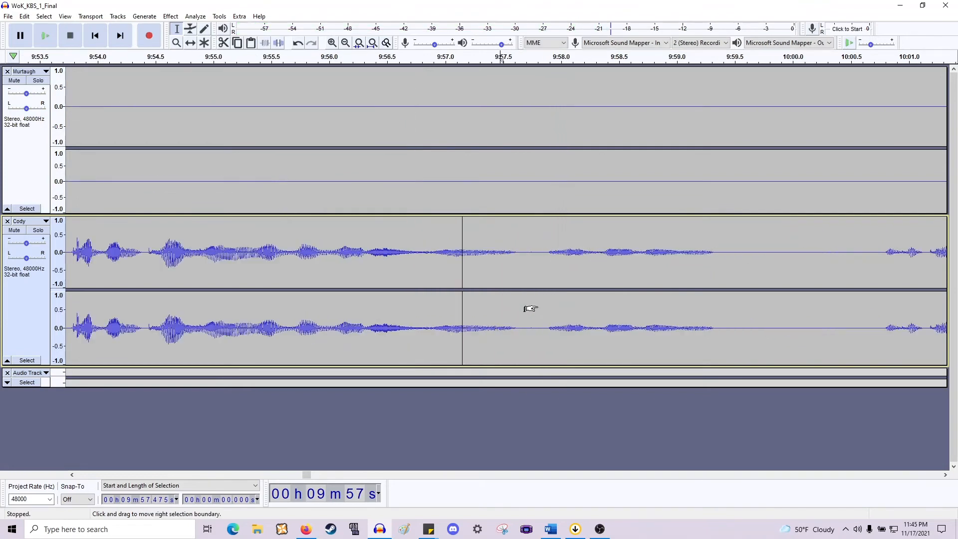
{"action": "mouse_move", "coordinate": [535, 250]}
{"action": "left_mouse_down"}
{"action": "mouse_move", "coordinate": [518, 252]}
{"action": "mouse_move", "coordinate": [527, 256]}
{"action": "left_mouse_up"}
{"action": "key", "text": "ctrl+l"}
{"action": "left_click", "coordinate": [496, 257]}
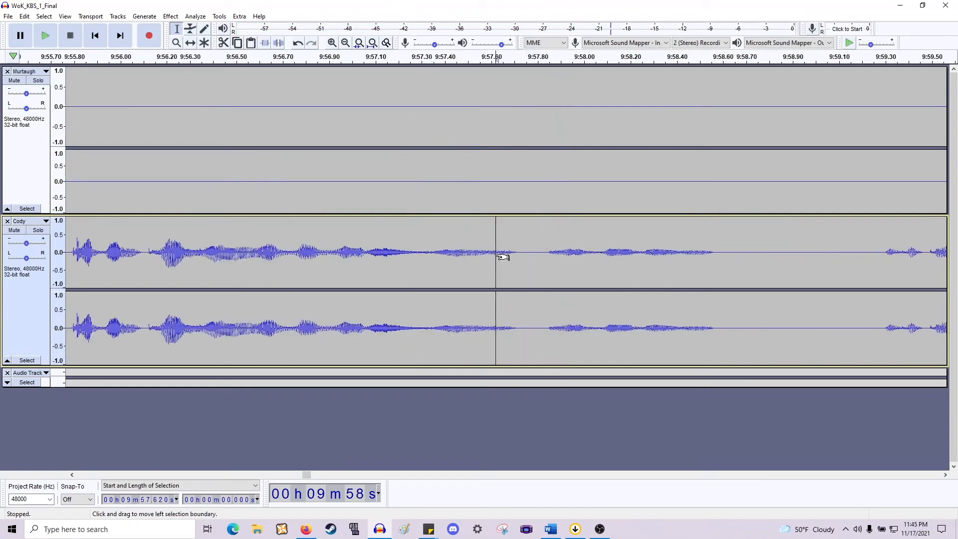
Select the span between the clip boundaries at about 9:08 and 9:56 to check the clip's start and length.
{"action": "scroll", "coordinate": [503, 256], "scroll_direction": "down", "scroll_amount": 2, "text": "ctrl"}
{"action": "scroll", "coordinate": [429, 239], "scroll_direction": "left", "scroll_amount": 2}
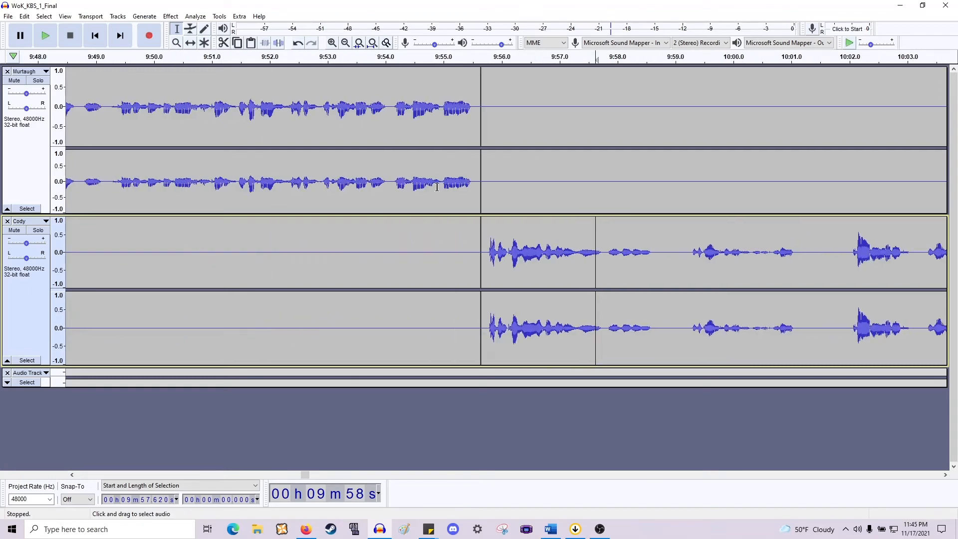
{"action": "left_click", "coordinate": [436, 187]}
{"action": "scroll", "coordinate": [434, 190], "scroll_direction": "down", "scroll_amount": 2, "text": "ctrl"}
{"action": "scroll", "coordinate": [432, 192], "scroll_direction": "left", "scroll_amount": 6}
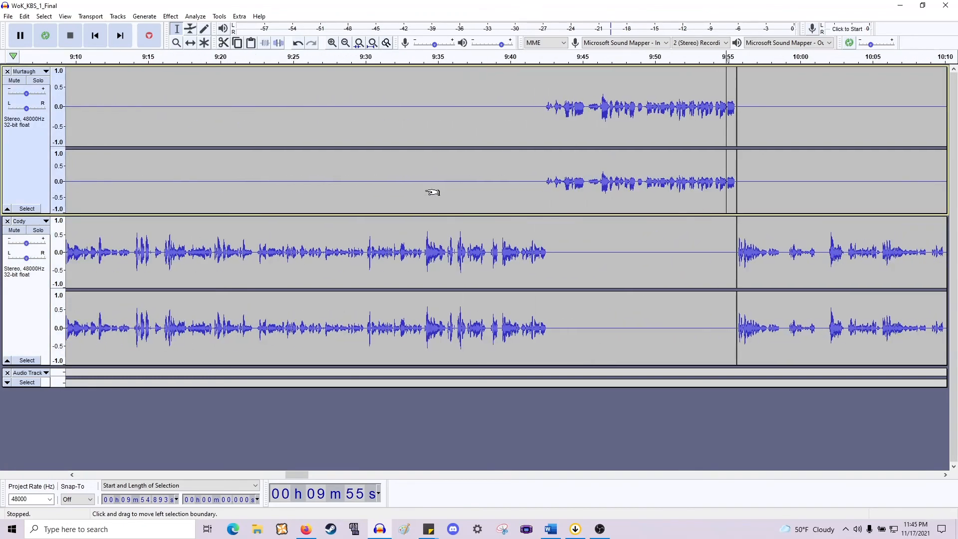
{"action": "scroll", "coordinate": [434, 196], "scroll_direction": "left", "scroll_amount": 4}
{"action": "scroll", "coordinate": [442, 200], "scroll_direction": "down", "scroll_amount": 1, "text": "ctrl"}
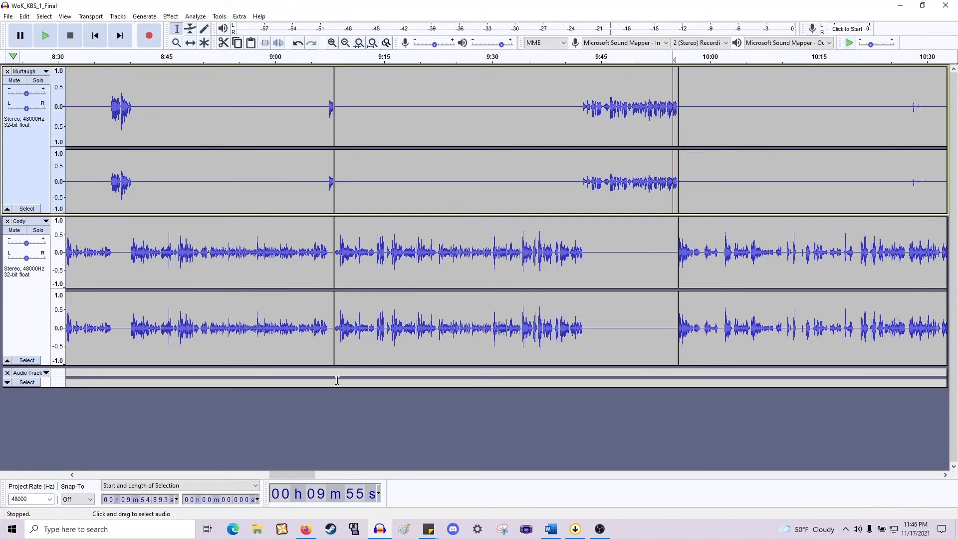
{"action": "left_click_drag", "start_coordinate": [335, 371], "coordinate": [675, 373]}
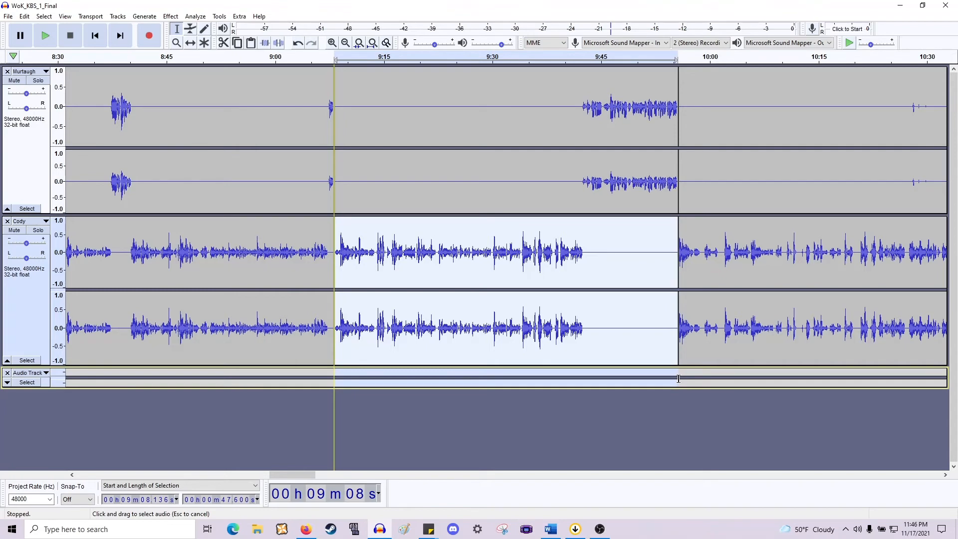
{"action": "left_click_drag", "start_coordinate": [678, 378], "coordinate": [678, 379]}
Play across the clip boundary near 9:08 from 9:06.763 and merge the adjoining clips in both voice tracks.
{"action": "scroll", "coordinate": [623, 259], "scroll_direction": "left", "scroll_amount": 7}
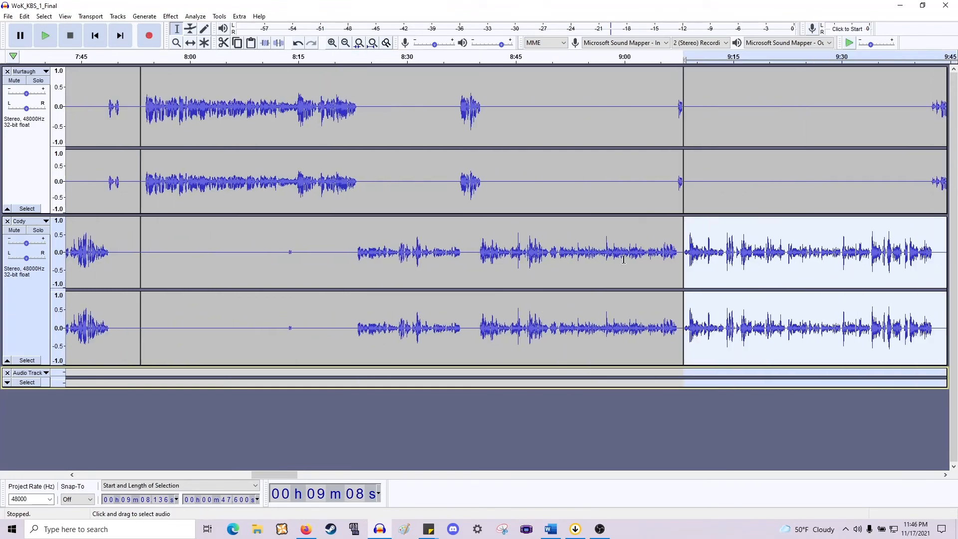
{"action": "left_click", "coordinate": [673, 262]}
{"action": "key", "text": "space"}
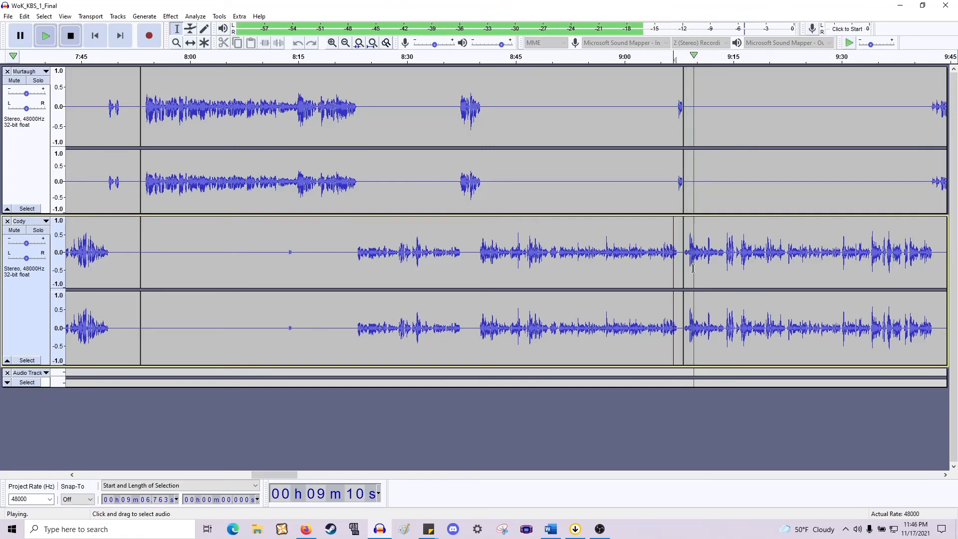
{"action": "key", "text": "space"}
{"action": "scroll", "coordinate": [683, 274], "scroll_direction": "up", "scroll_amount": 1}
{"action": "scroll", "coordinate": [669, 234], "scroll_direction": "up", "scroll_amount": 3}
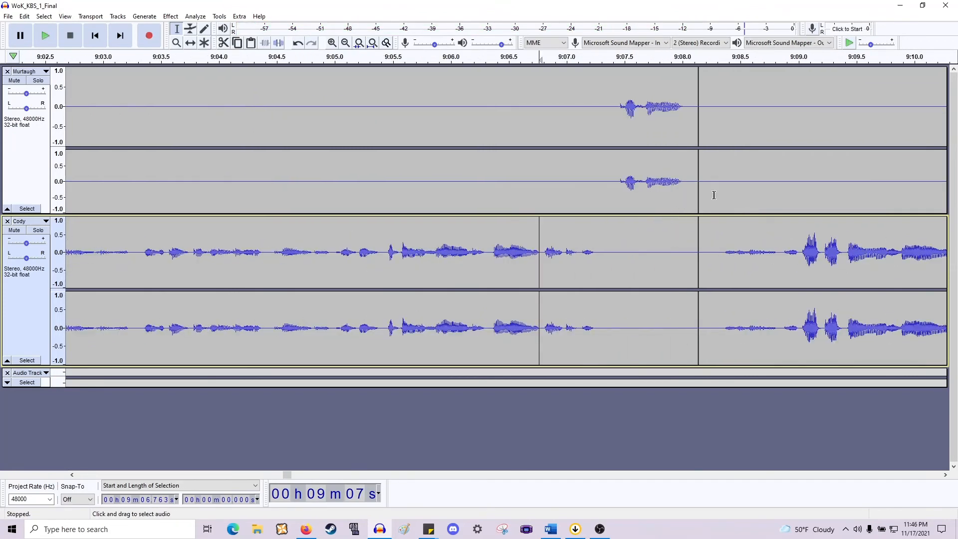
{"action": "left_click", "coordinate": [702, 229]}
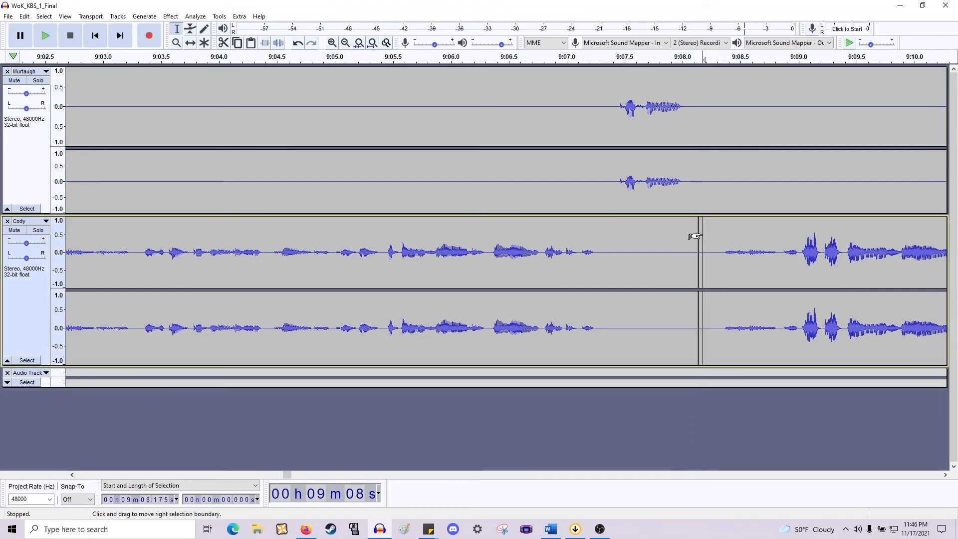
{"action": "left_click", "coordinate": [698, 242]}
{"action": "key", "text": "shift+Home"}
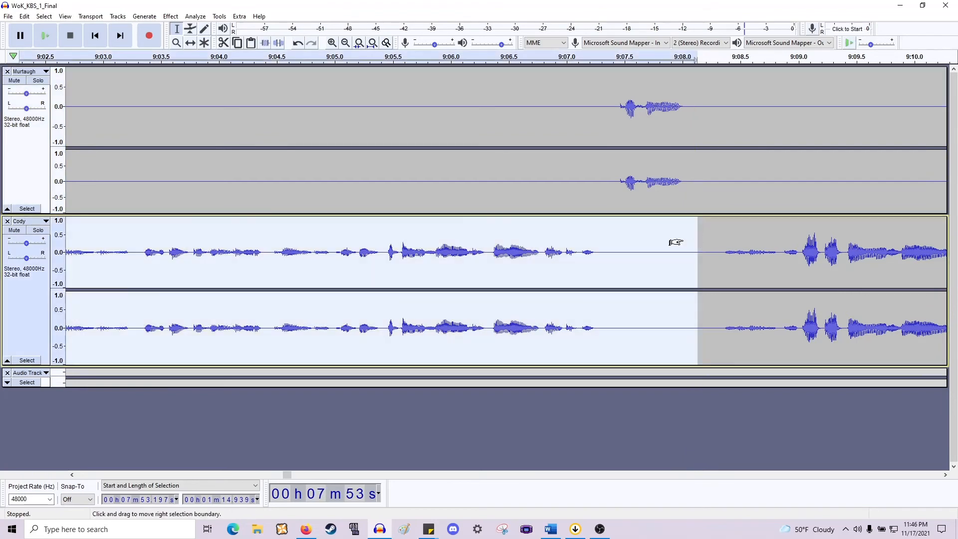
{"action": "left_click", "coordinate": [694, 242]}
Select the span of the merged clip from 7:53.197 to the boundary near 9:56 to check its length.
{"action": "scroll", "coordinate": [695, 241], "scroll_direction": "down", "scroll_amount": 4}
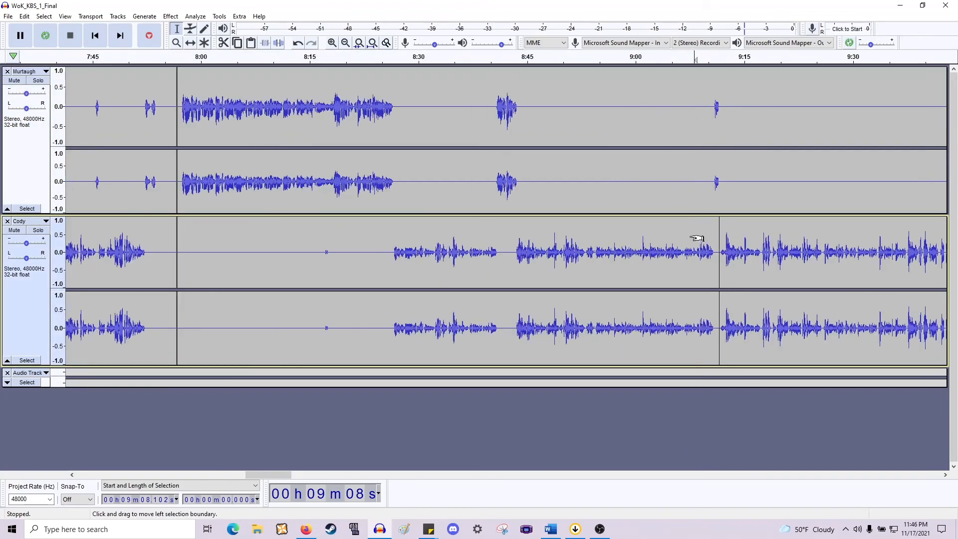
{"action": "scroll", "coordinate": [693, 237], "scroll_direction": "down", "scroll_amount": 3}
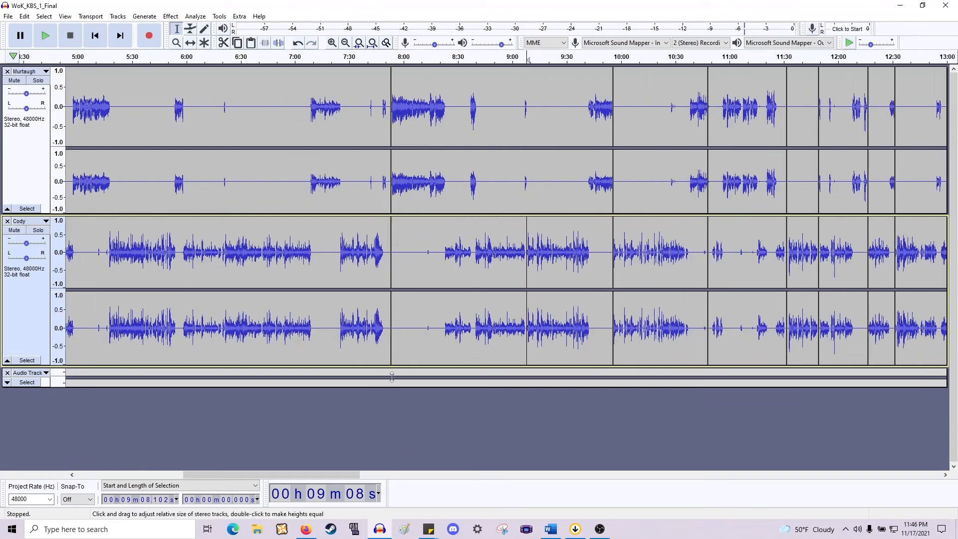
{"action": "left_click_drag", "start_coordinate": [392, 377], "coordinate": [613, 369]}
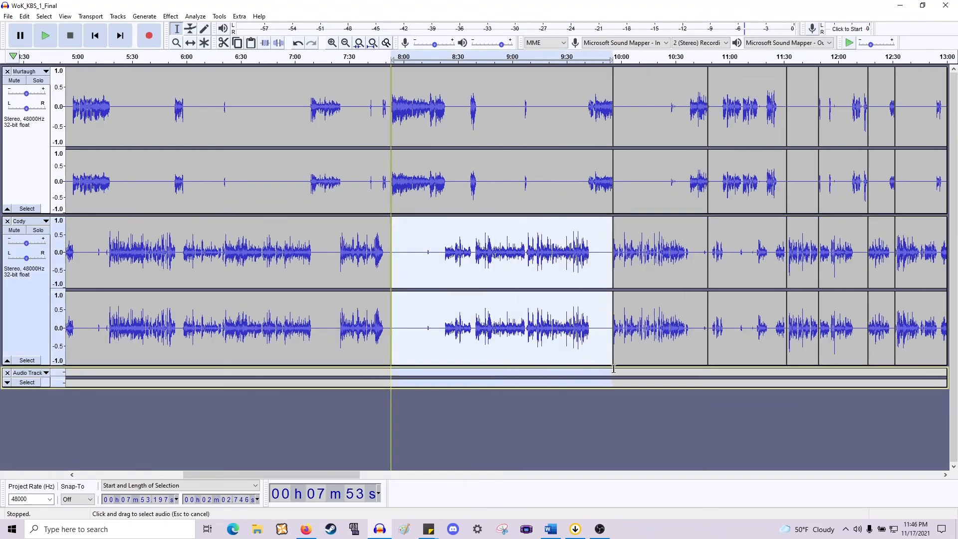
{"action": "left_click", "coordinate": [595, 312]}
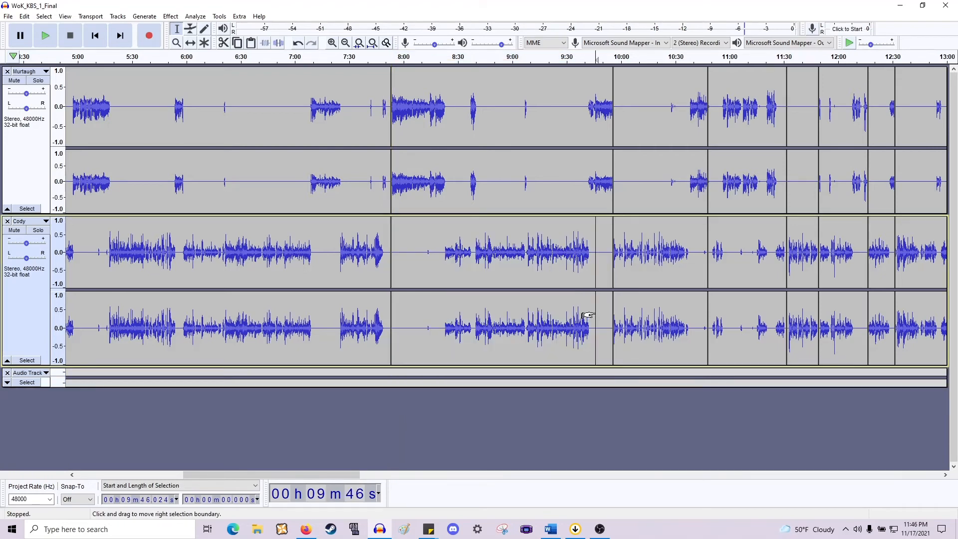
Play the second voice's passage after the clip boundary near 9:56, starting from 9:55.840.
{"action": "scroll", "coordinate": [593, 313], "scroll_direction": "right", "scroll_amount": 6}
{"action": "key", "text": "space"}
{"action": "key", "text": "space"}
{"action": "scroll", "coordinate": [484, 286], "scroll_direction": "up", "scroll_amount": 3}
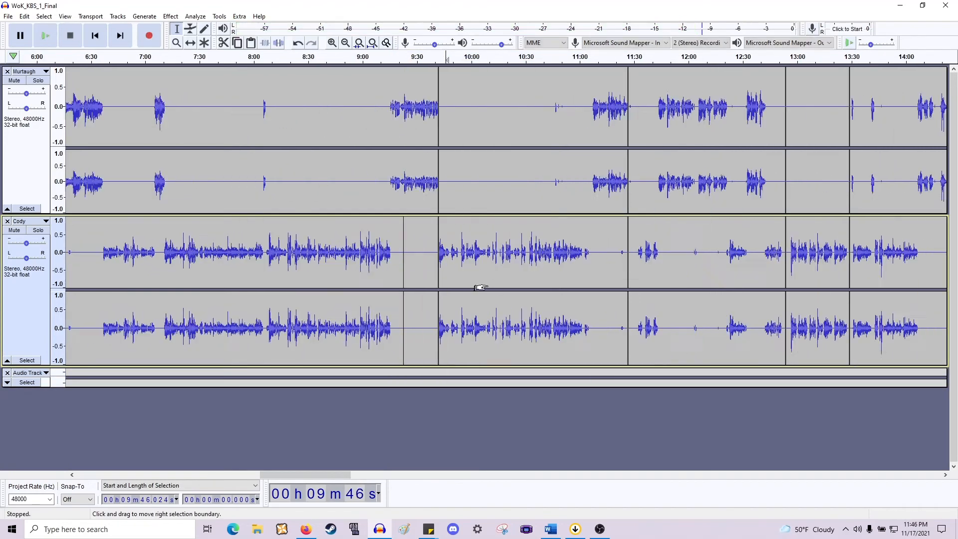
{"action": "left_click", "coordinate": [291, 374]}
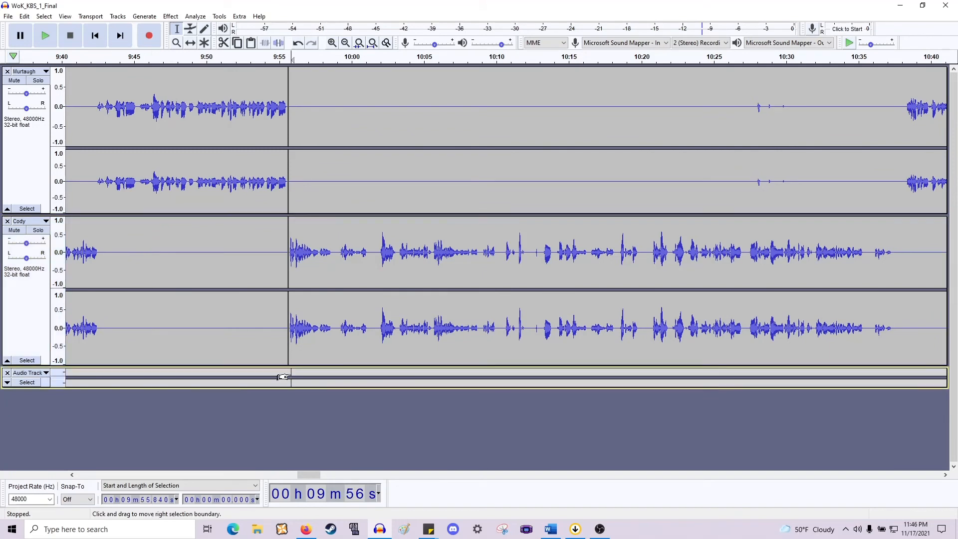
{"action": "key", "text": "space"}
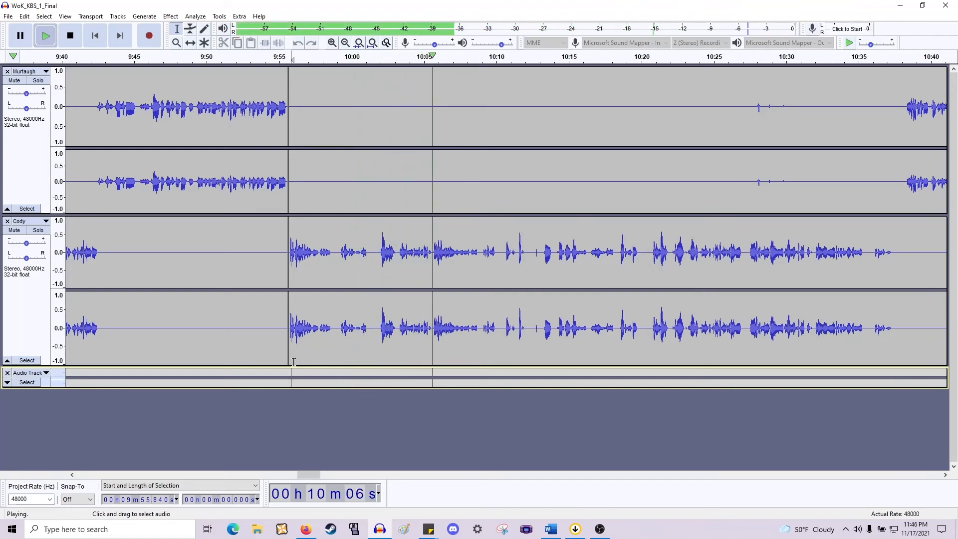
{"action": "key", "text": "space"}
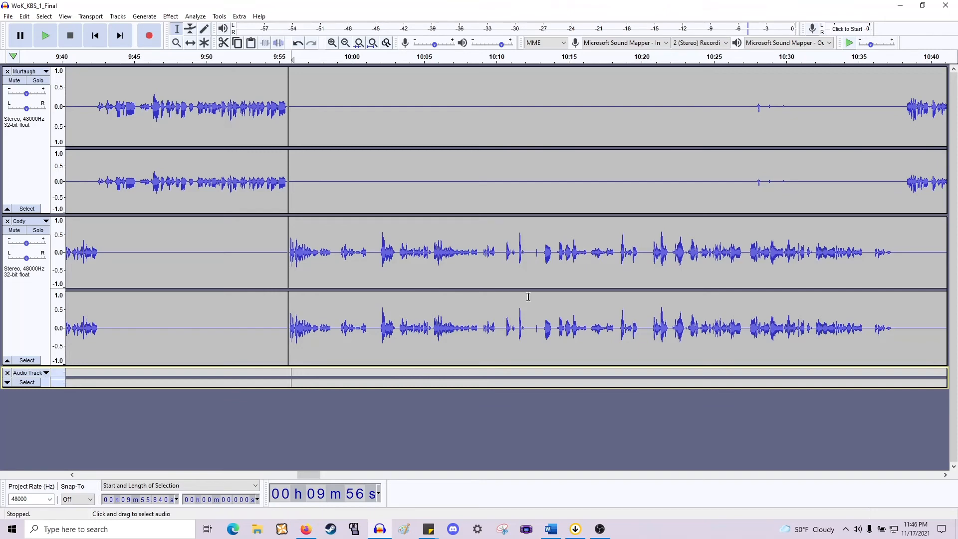
Listen to the following dialogue in parts, playing from 10:21.118, 10:40.611 and 10:51.012 to about 11:01.
{"action": "scroll", "coordinate": [533, 294], "scroll_direction": "right", "scroll_amount": 3}
{"action": "scroll", "coordinate": [537, 293], "scroll_direction": "down", "scroll_amount": 1, "text": "ctrl"}
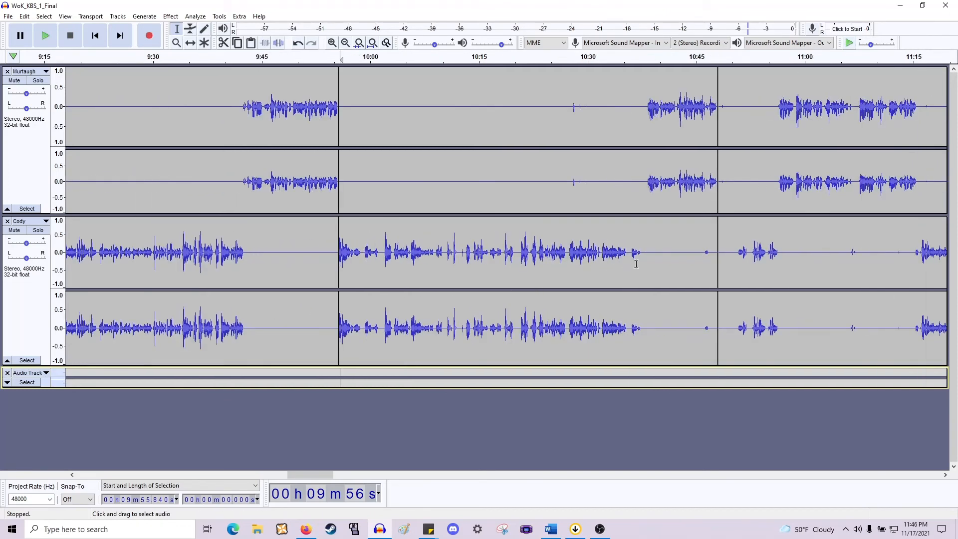
{"action": "left_click", "coordinate": [652, 179]}
{"action": "left_click", "coordinate": [524, 255]}
{"action": "key", "text": "space"}
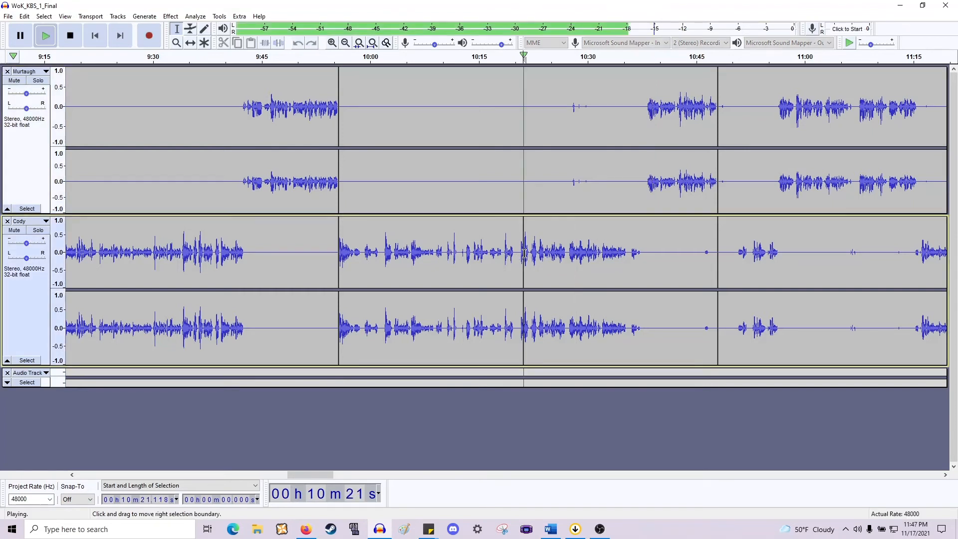
{"action": "key", "text": "space"}
{"action": "left_click", "coordinate": [664, 180]}
{"action": "key", "text": "space"}
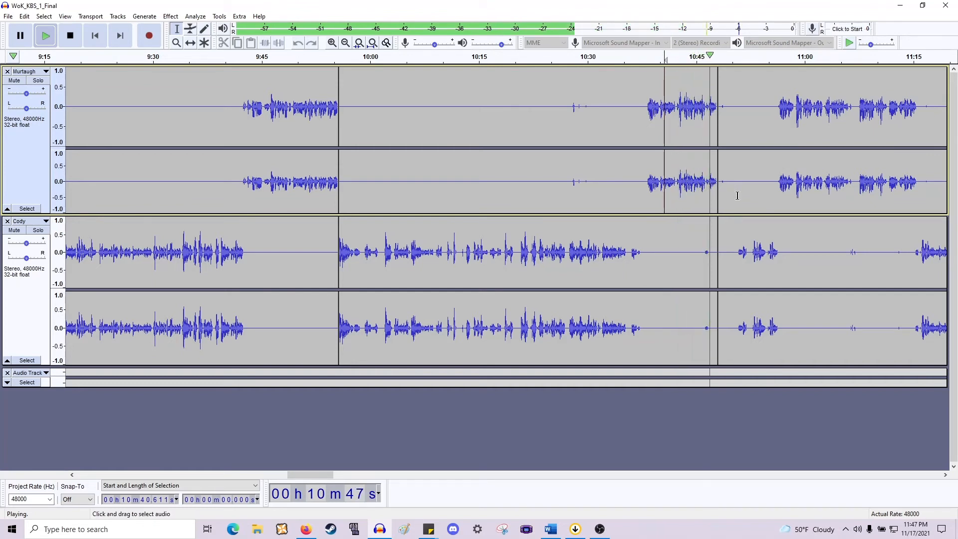
{"action": "left_click", "coordinate": [740, 252]}
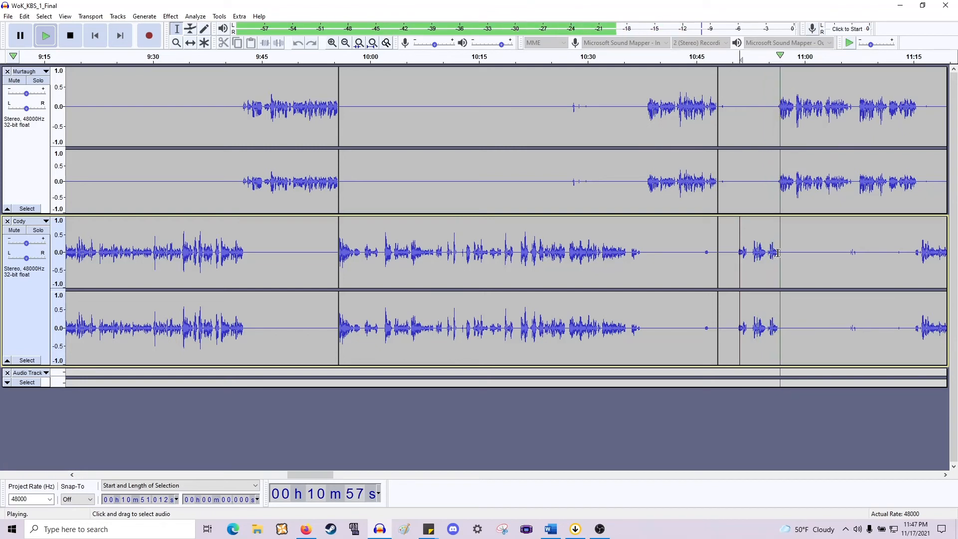
{"action": "scroll", "coordinate": [777, 254], "scroll_direction": "right", "scroll_amount": 4}
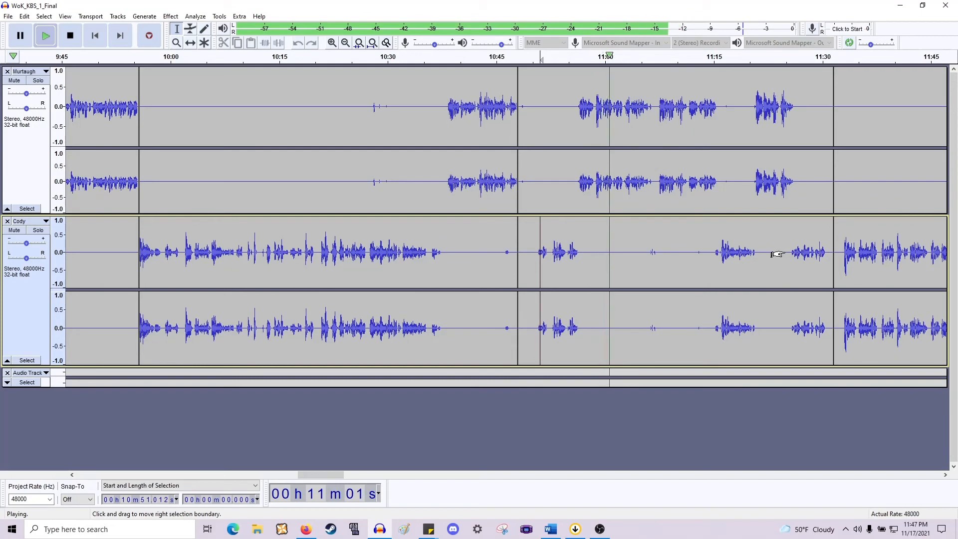
{"action": "key", "text": "space"}
Listen to the first voice before the clip boundary near 9:56, playing from 9:54.290, 9:52.912 and 9:45.473, and to its passage from 10:56.350.
{"action": "scroll", "coordinate": [349, 175], "scroll_direction": "left", "scroll_amount": 6}
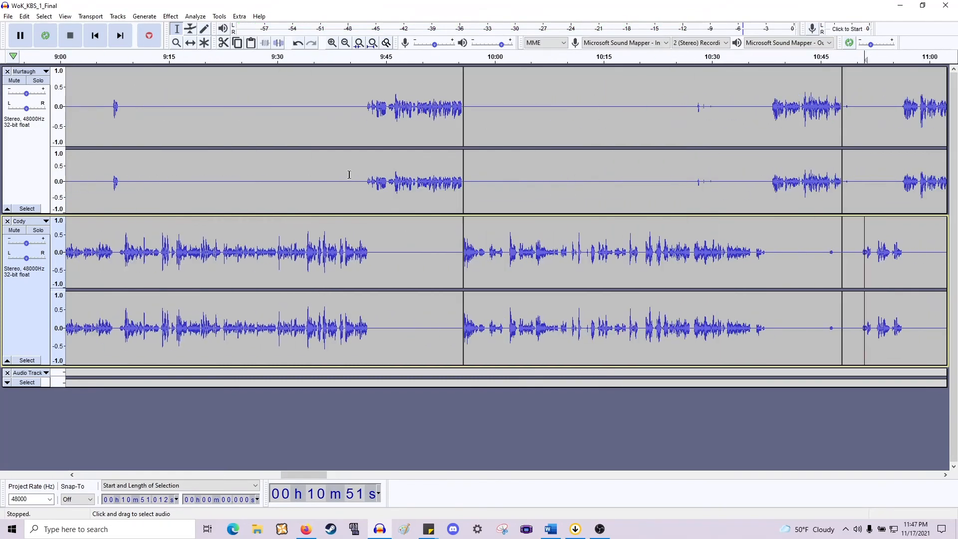
{"action": "left_click", "coordinate": [453, 183]}
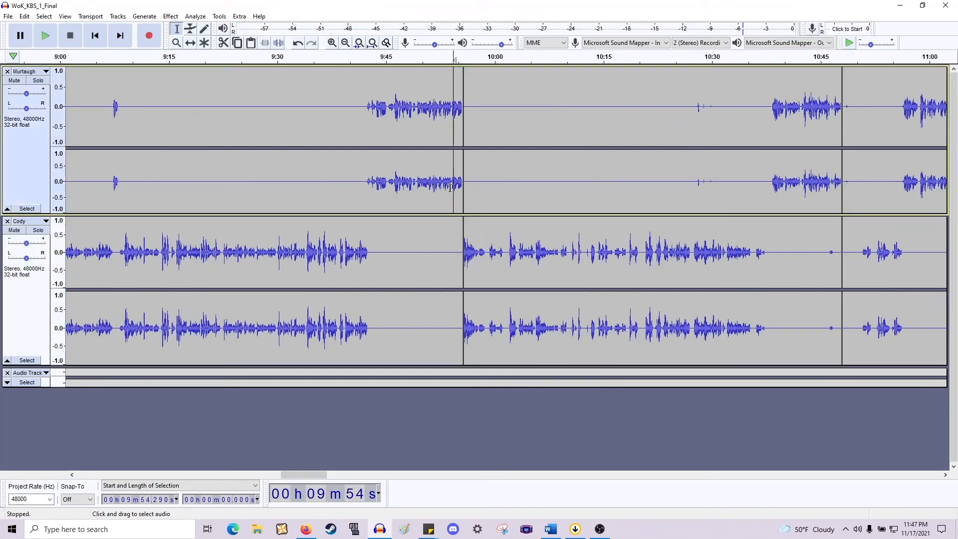
{"action": "key", "text": "space"}
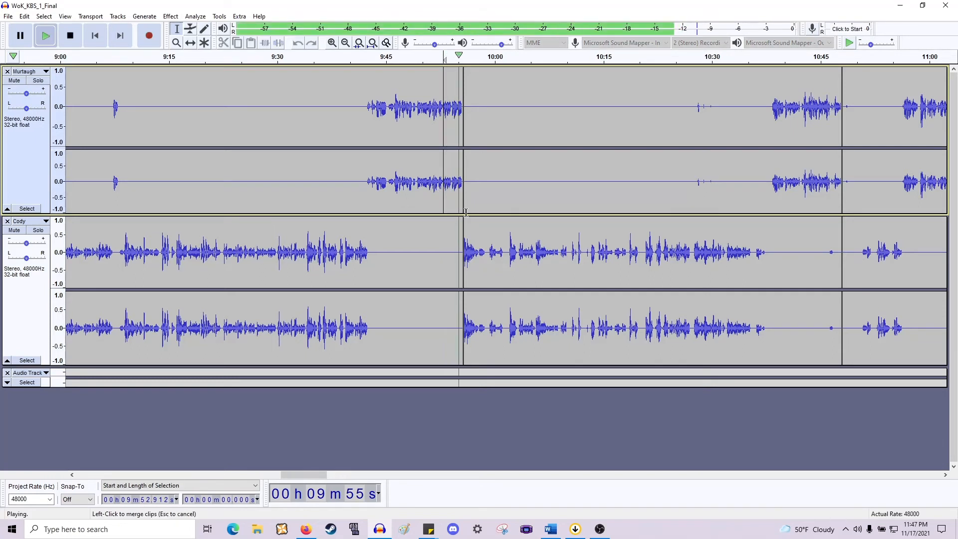
{"action": "left_click", "coordinate": [390, 183]}
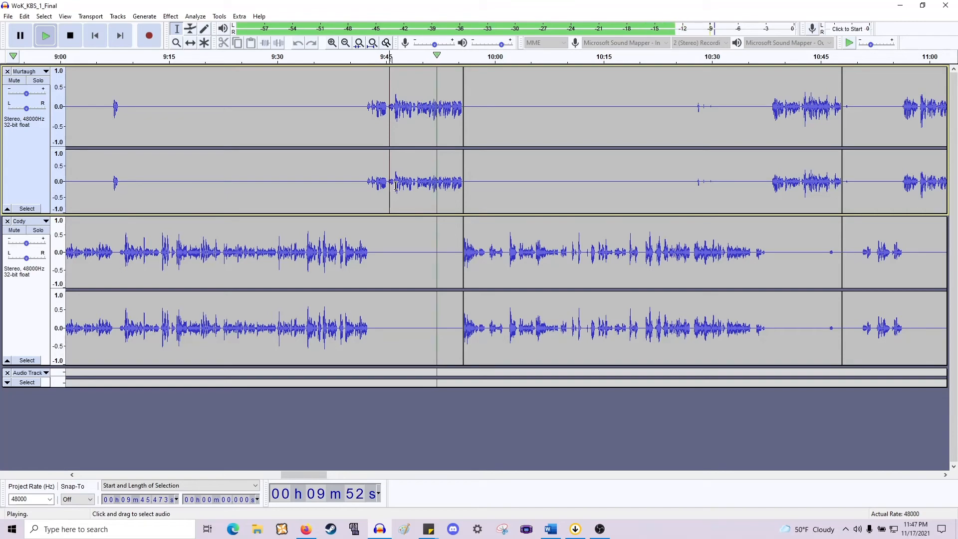
{"action": "key", "text": "space"}
{"action": "scroll", "coordinate": [399, 200], "scroll_direction": "right", "scroll_amount": 10}
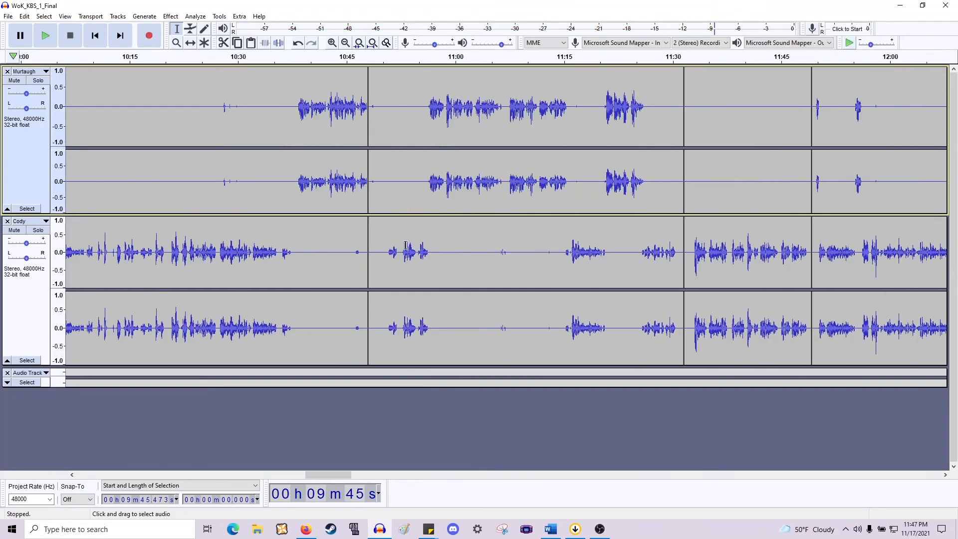
{"action": "left_click", "coordinate": [385, 252]}
{"action": "left_click", "coordinate": [430, 182]}
{"action": "key", "text": "space"}
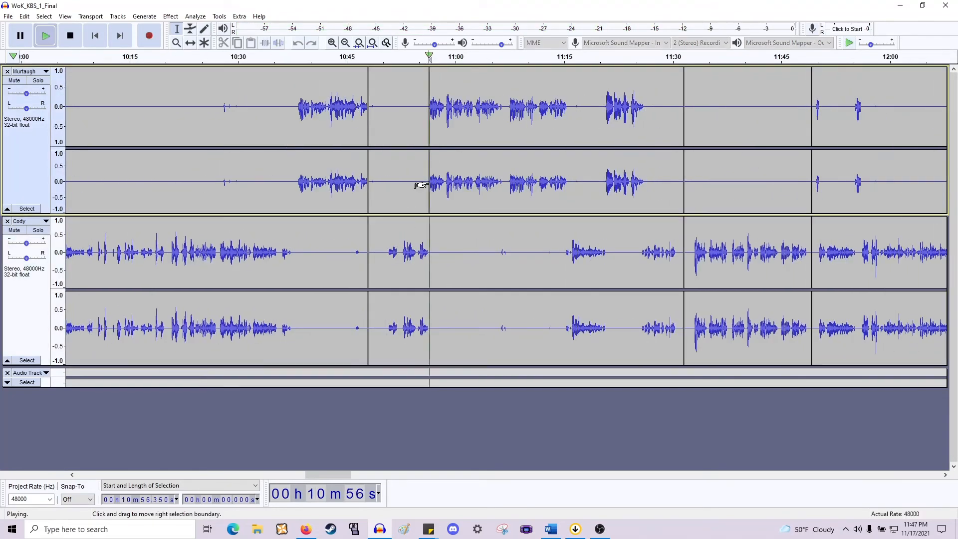
{"action": "key", "text": "space"}
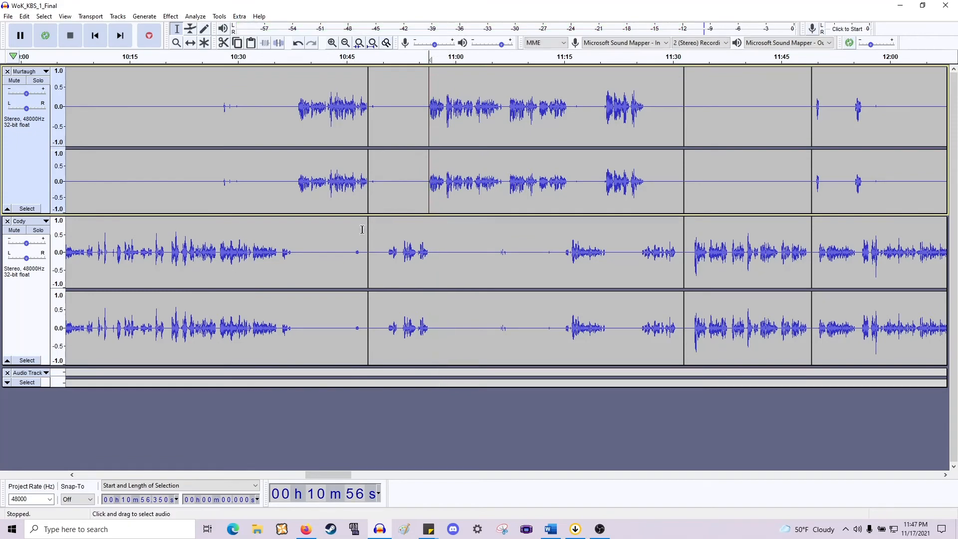
Delete the 53.980 s passage starting at 9:55.689 from both voice tracks and merge the second voice's clips beside the cut.
{"action": "scroll", "coordinate": [369, 229], "scroll_direction": "left", "scroll_amount": 5}
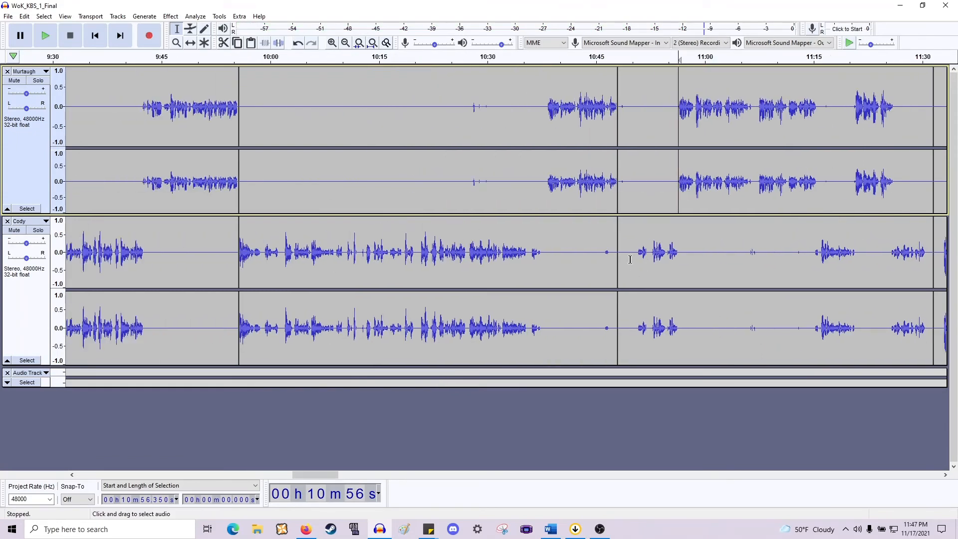
{"action": "left_click_drag", "start_coordinate": [629, 259], "coordinate": [236, 205]}
{"action": "scroll", "coordinate": [257, 249], "scroll_direction": "up", "scroll_amount": 2}
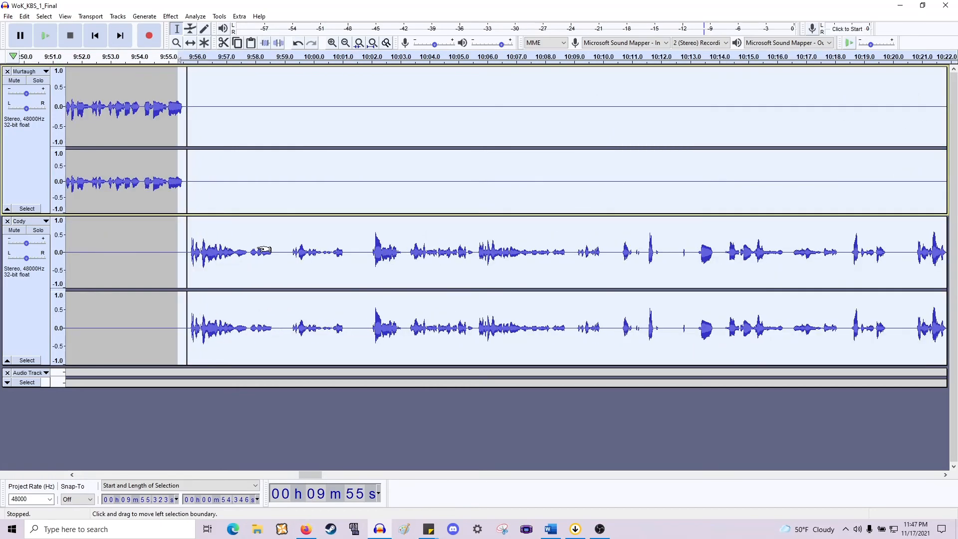
{"action": "scroll", "coordinate": [260, 245], "scroll_direction": "down", "scroll_amount": 1}
{"action": "left_click_drag", "start_coordinate": [223, 248], "coordinate": [227, 249]}
{"action": "scroll", "coordinate": [238, 251], "scroll_direction": "up", "scroll_amount": 1}
{"action": "scroll", "coordinate": [238, 251], "scroll_direction": "left", "scroll_amount": 3}
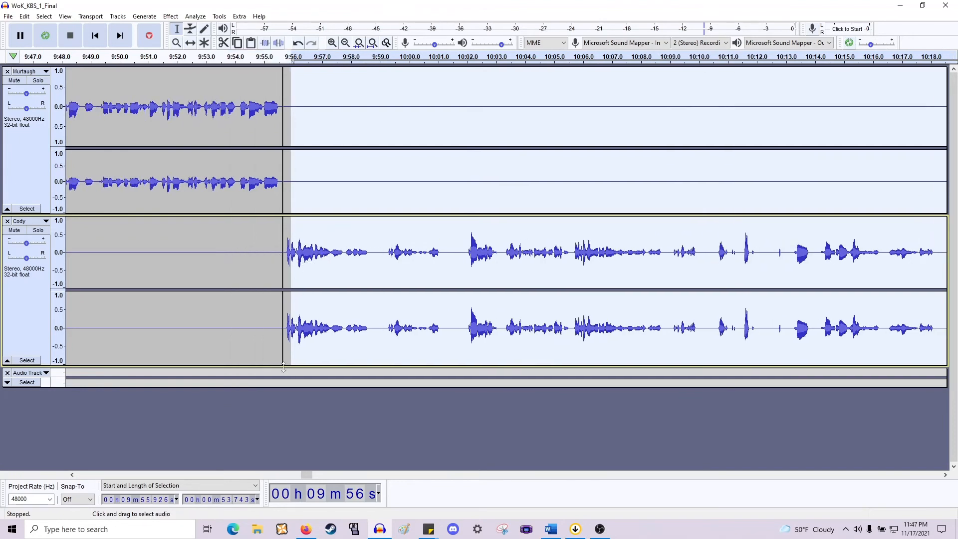
{"action": "left_click_drag", "start_coordinate": [292, 356], "coordinate": [291, 355]}
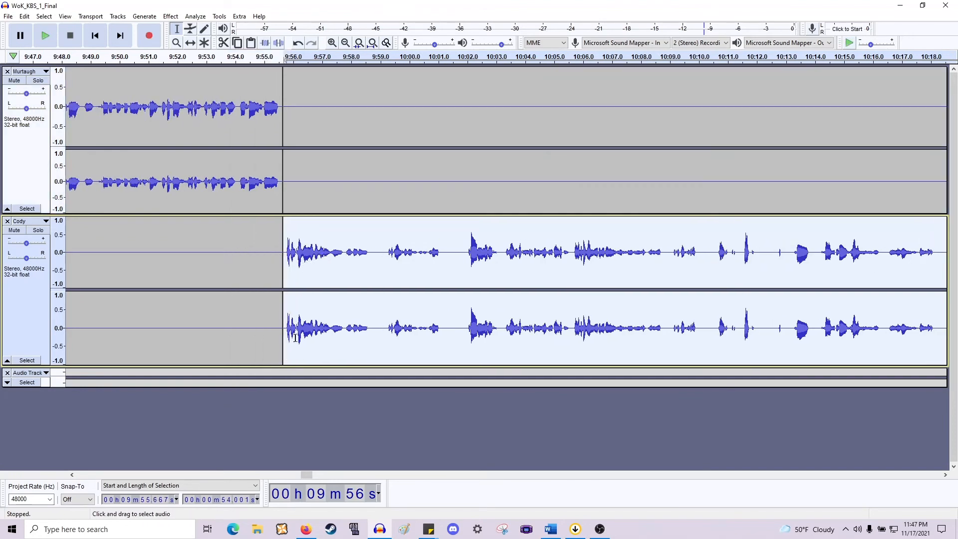
{"action": "scroll", "coordinate": [295, 337], "scroll_direction": "up", "scroll_amount": 2}
{"action": "left_click_drag", "start_coordinate": [259, 181], "coordinate": [250, 188]}
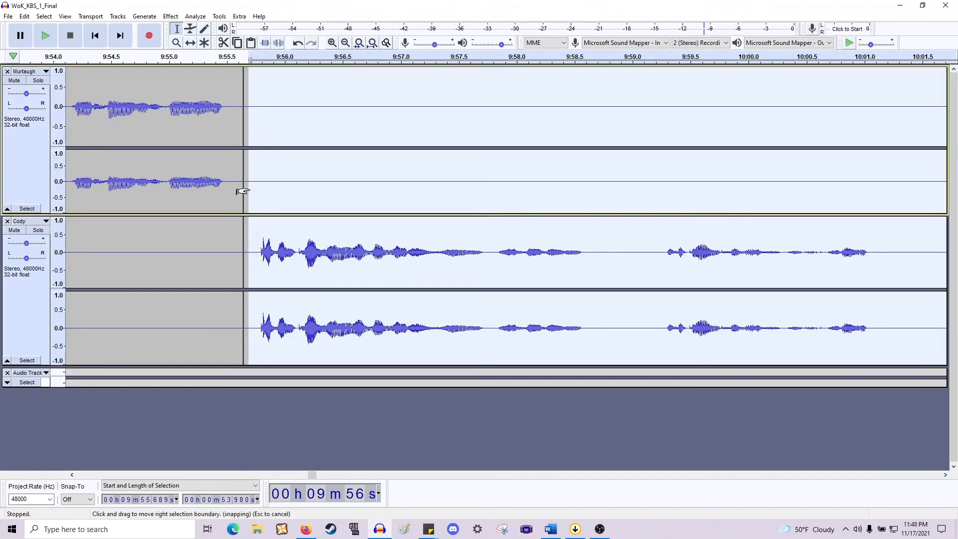
{"action": "key", "text": "Delete"}
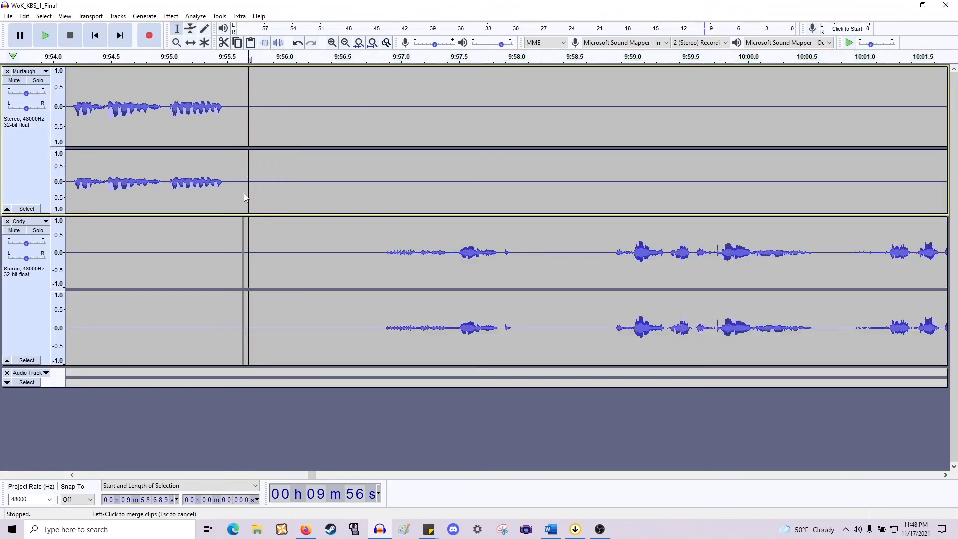
{"action": "left_click", "coordinate": [243, 248]}
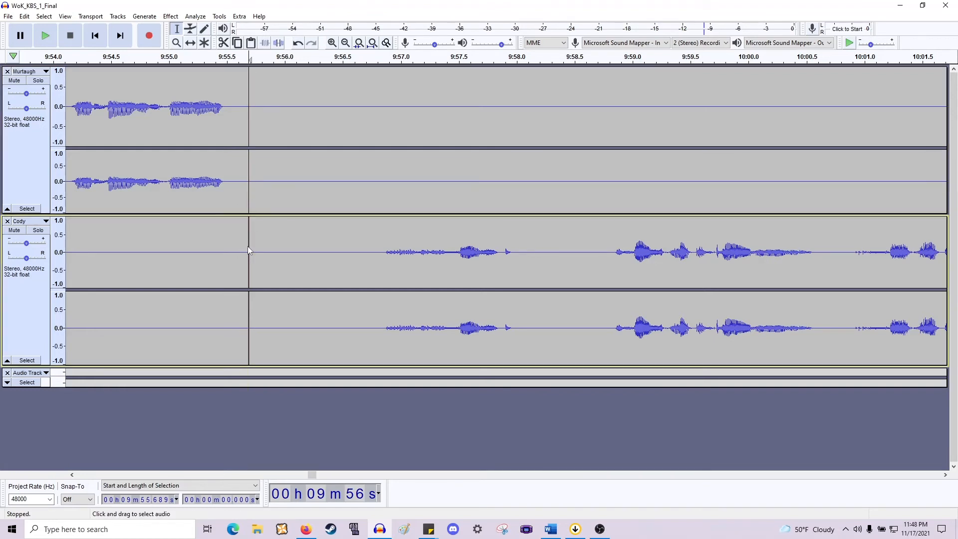
Delete the silence from 9:55.564 to about 9:56.8 in both voice tracks and play on from the cut.
{"action": "left_click_drag", "start_coordinate": [234, 175], "coordinate": [382, 277]}
{"action": "key", "text": "Delete"}
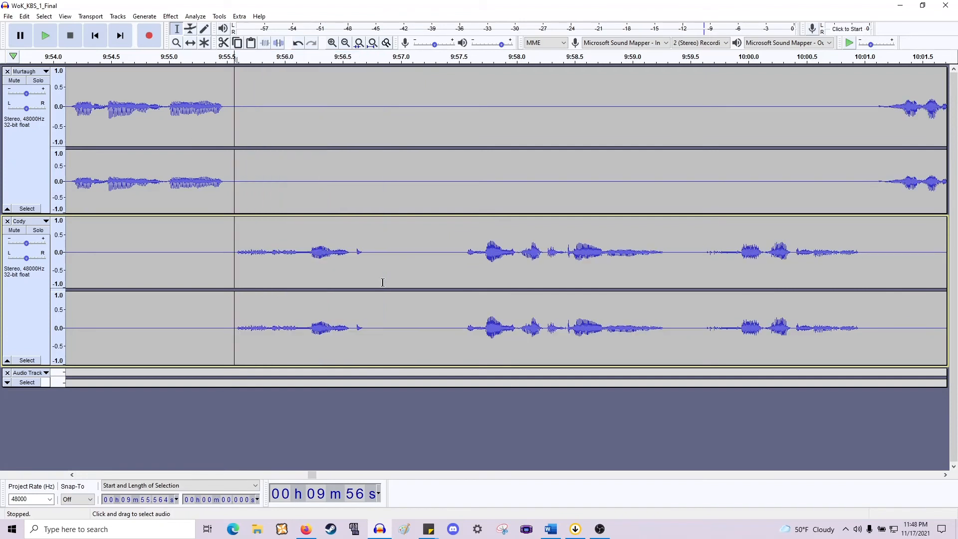
{"action": "key", "text": "space"}
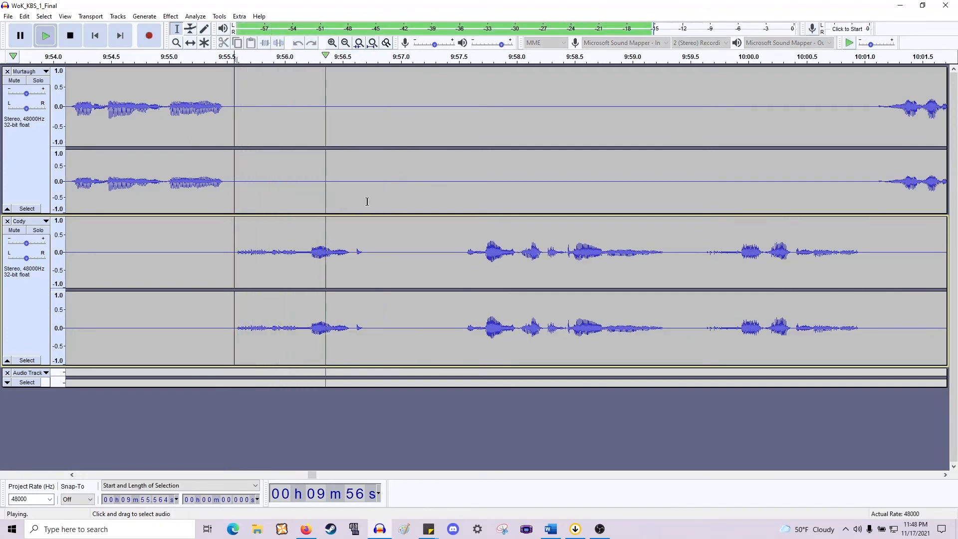
{"action": "key", "text": "space"}
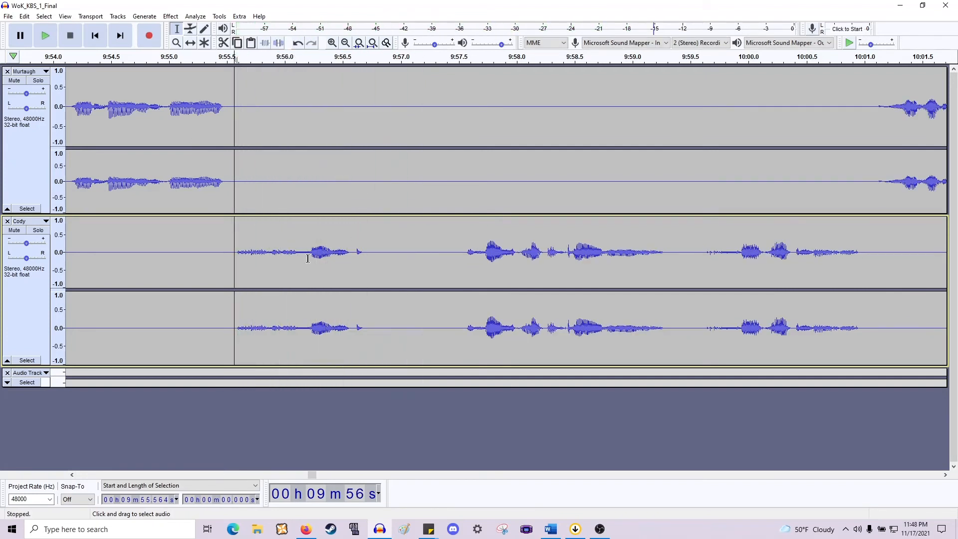
Audition the second voice's short sounds from 9:55.560 to about 9:58.6, delete the 1.317 s stretch from 9:56.701 in both voice tracks, and play the cut.
{"action": "left_click_drag", "start_coordinate": [308, 259], "coordinate": [233, 155]}
{"action": "key", "text": "space"}
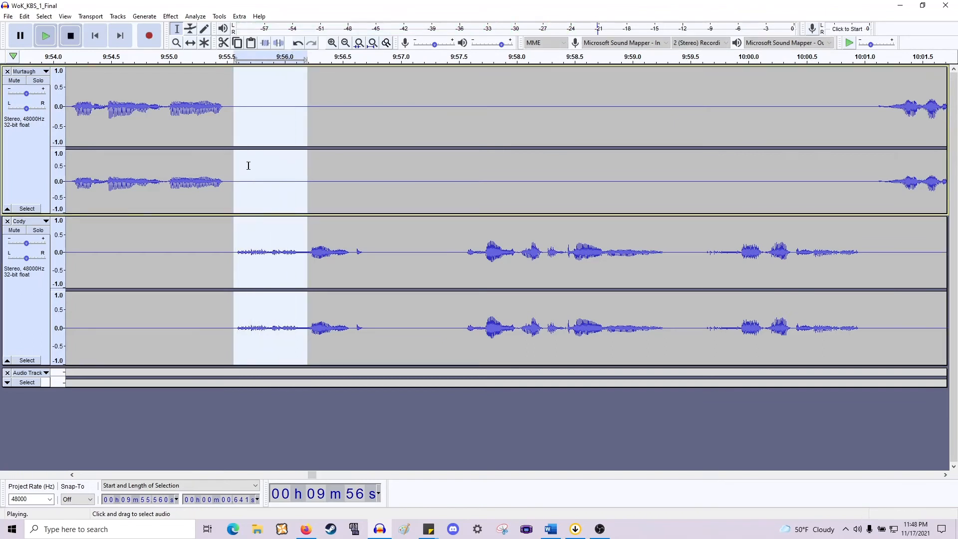
{"action": "left_click", "coordinate": [350, 254]}
{"action": "key", "text": "space"}
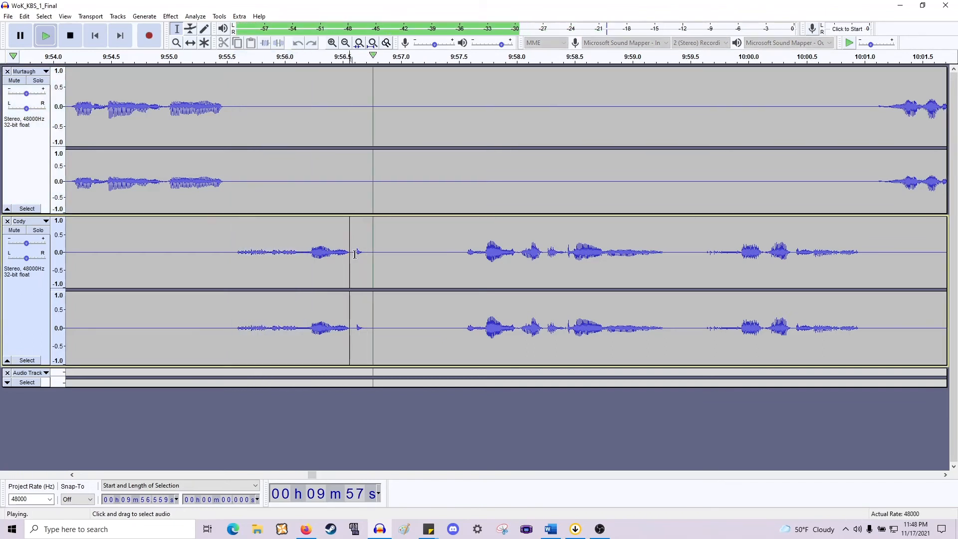
{"action": "key", "text": "space"}
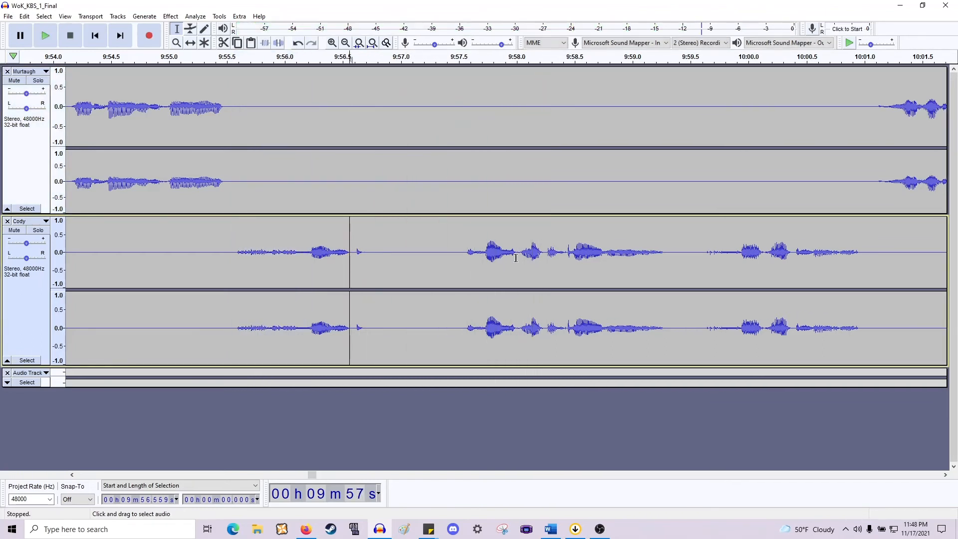
{"action": "key", "text": "space"}
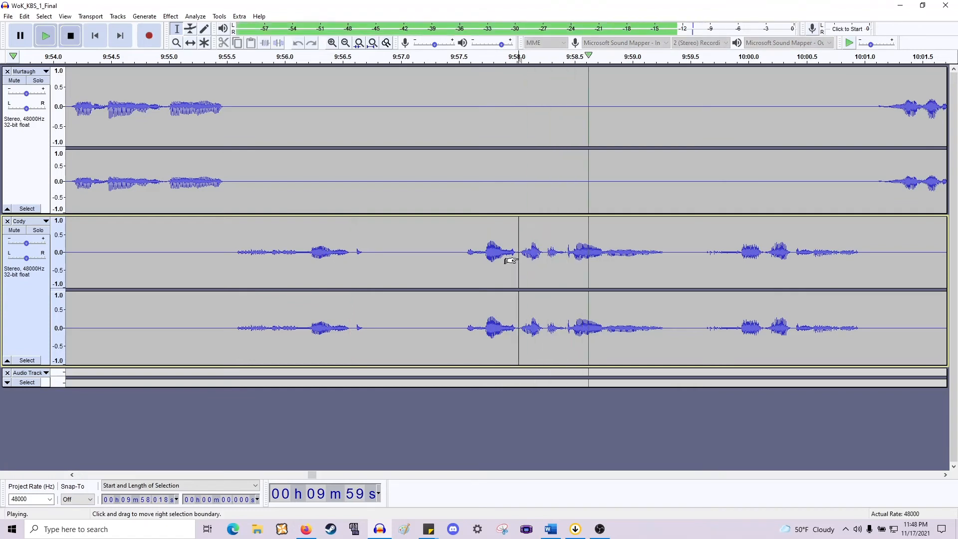
{"action": "left_click_drag", "start_coordinate": [517, 256], "coordinate": [367, 173]}
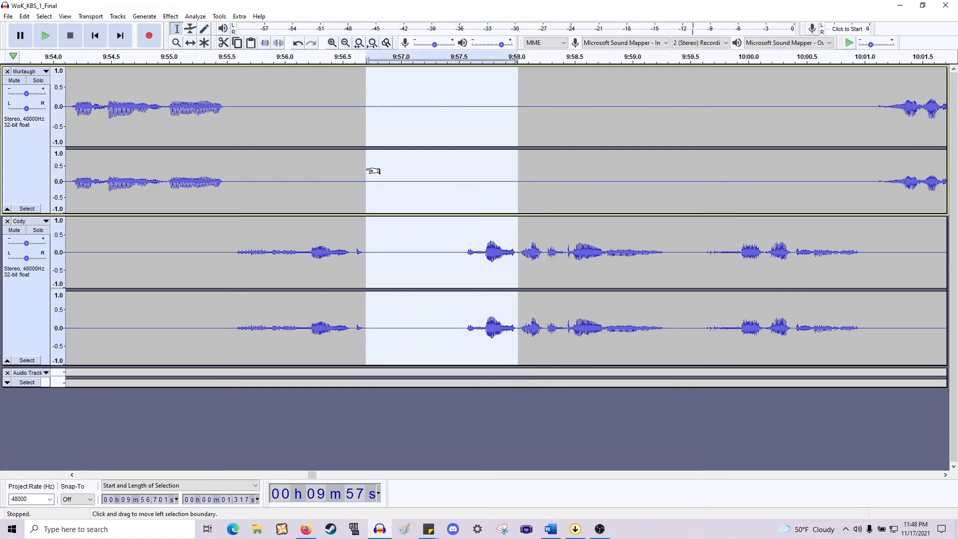
{"action": "key", "text": "Delete"}
{"action": "key", "text": "space"}
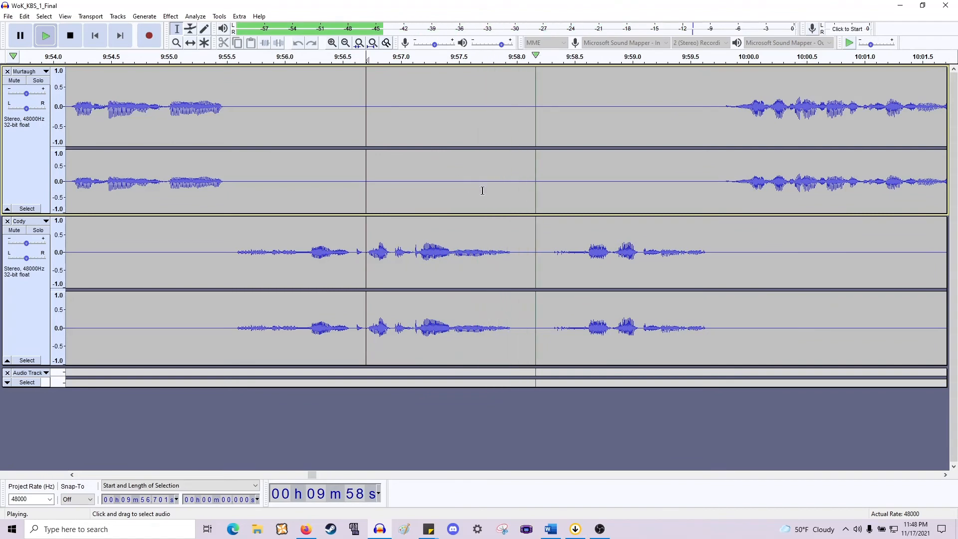
Try deleting the 0.594 s stretch from 9:57.983 in both voice tracks, play the cut, and undo the deletion.
{"action": "scroll", "coordinate": [482, 199], "scroll_direction": "right", "scroll_amount": 5}
{"action": "key", "text": "space"}
{"action": "left_click_drag", "start_coordinate": [458, 247], "coordinate": [391, 162]}
{"action": "key", "text": "Delete"}
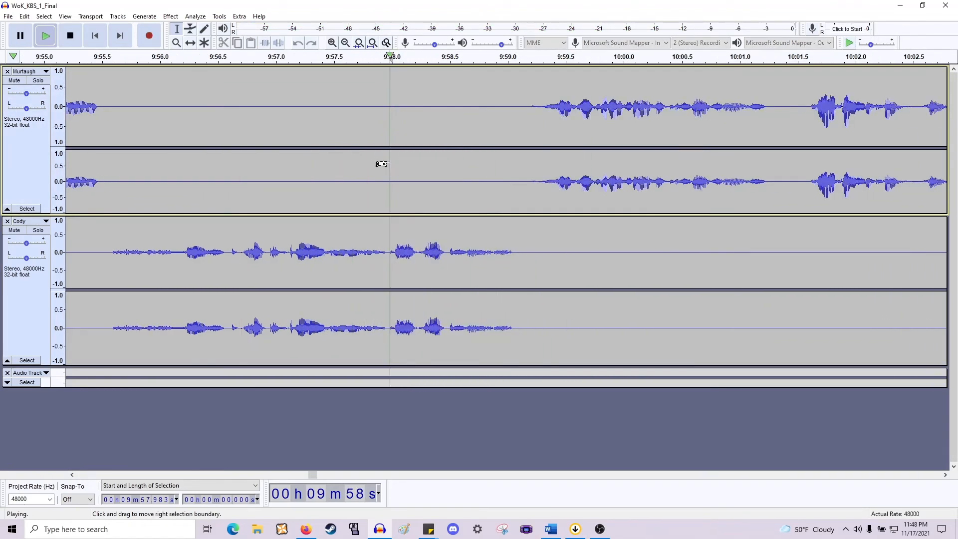
{"action": "key", "text": "space"}
{"action": "key", "text": "space"}
{"action": "key", "text": "ctrl+z"}
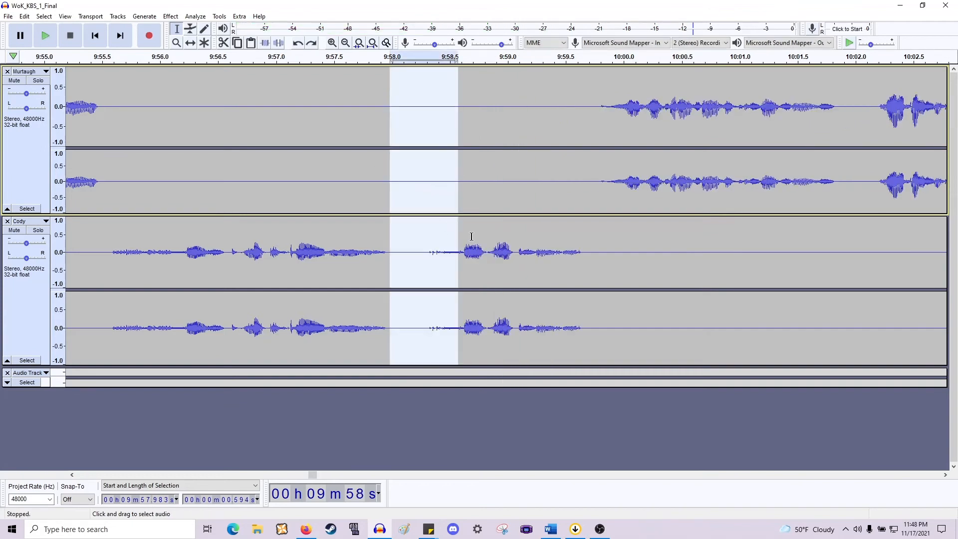
Shorten the selection from 9:57.983 to about 0.4 s, delete it from both voice tracks, and play on to about 10:05.
{"action": "left_click_drag", "start_coordinate": [450, 244], "coordinate": [435, 247]}
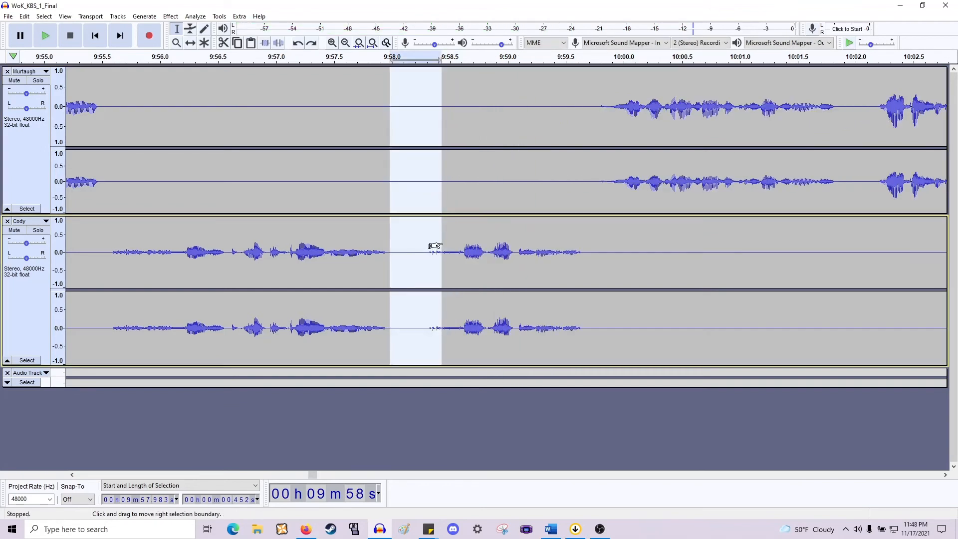
{"action": "key", "text": "Delete"}
{"action": "key", "text": "space"}
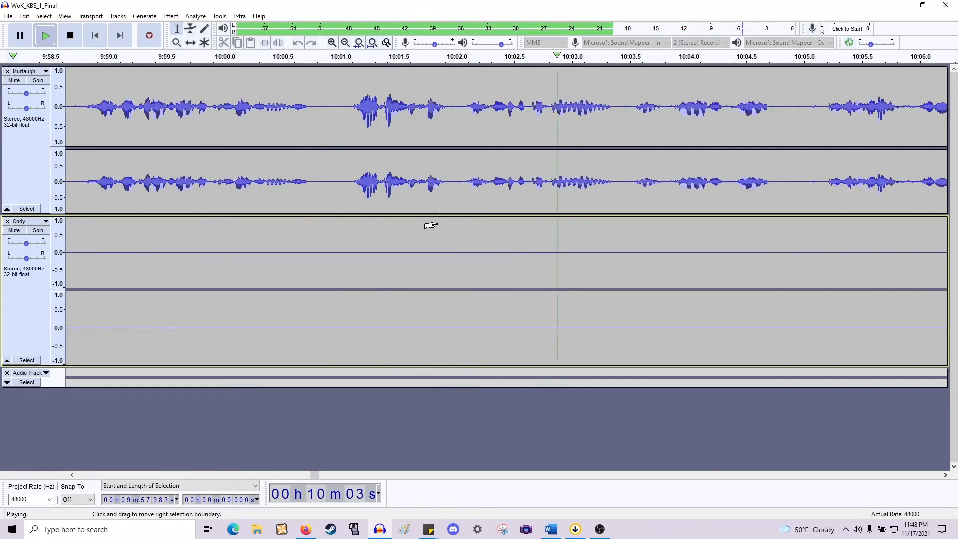
{"action": "key", "text": "ctrl+3"}
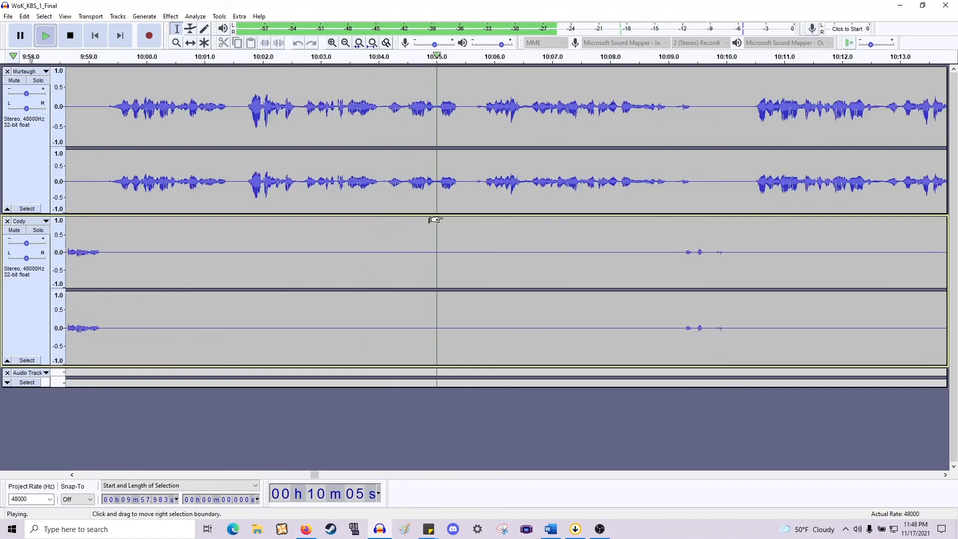
{"action": "key", "text": "space"}
Play the first voice from 10:04.097, delete the 0.405 s sound starting there in both voice tracks, and listen to the cut.
{"action": "left_click", "coordinate": [384, 185]}
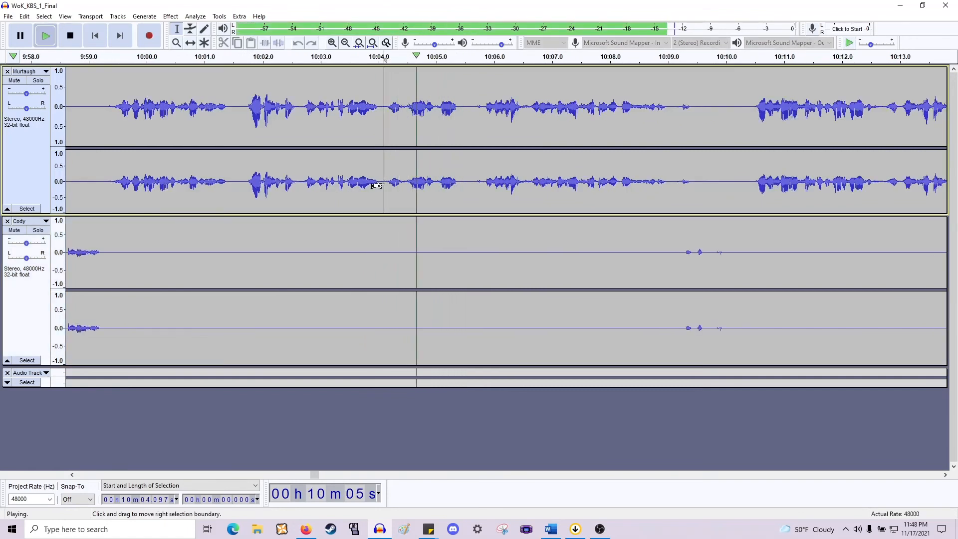
{"action": "key", "text": "space"}
{"action": "left_click_drag", "start_coordinate": [384, 186], "coordinate": [407, 280]}
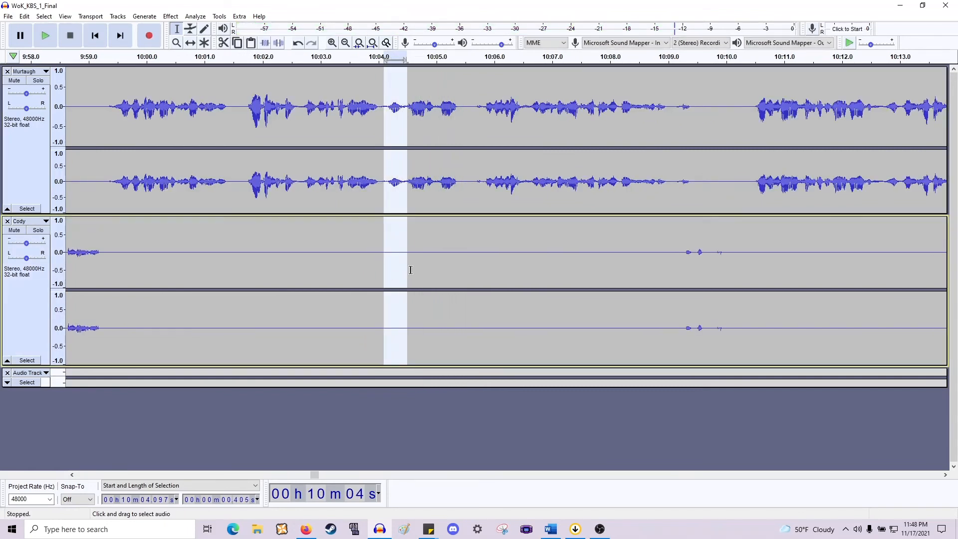
{"action": "key", "text": "Delete"}
{"action": "key", "text": "space"}
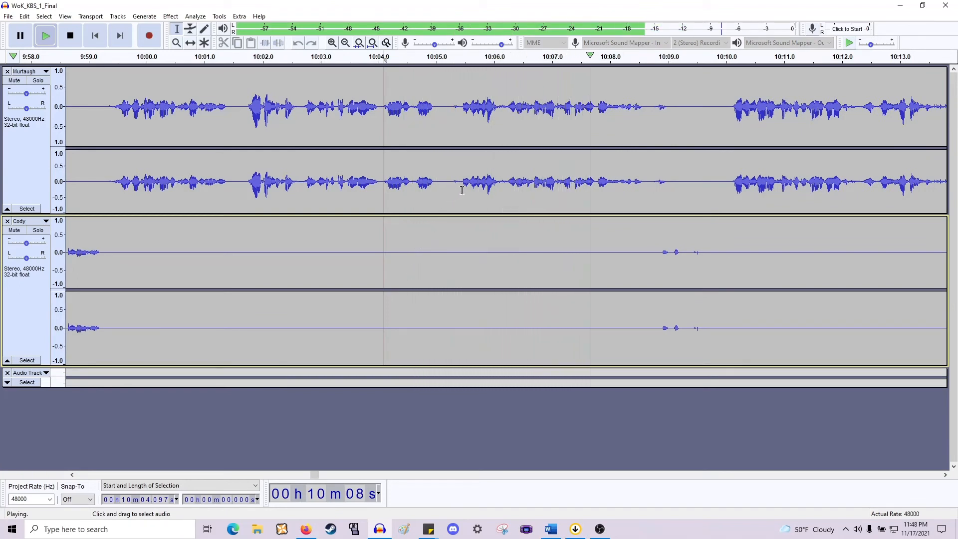
{"action": "key", "text": "space"}
Replay the phrase from 10:03.072, delete the 1.386 s stretch from 10:04.053 in both voice tracks, and play across the cut.
{"action": "left_click", "coordinate": [324, 180]}
{"action": "key", "text": "space"}
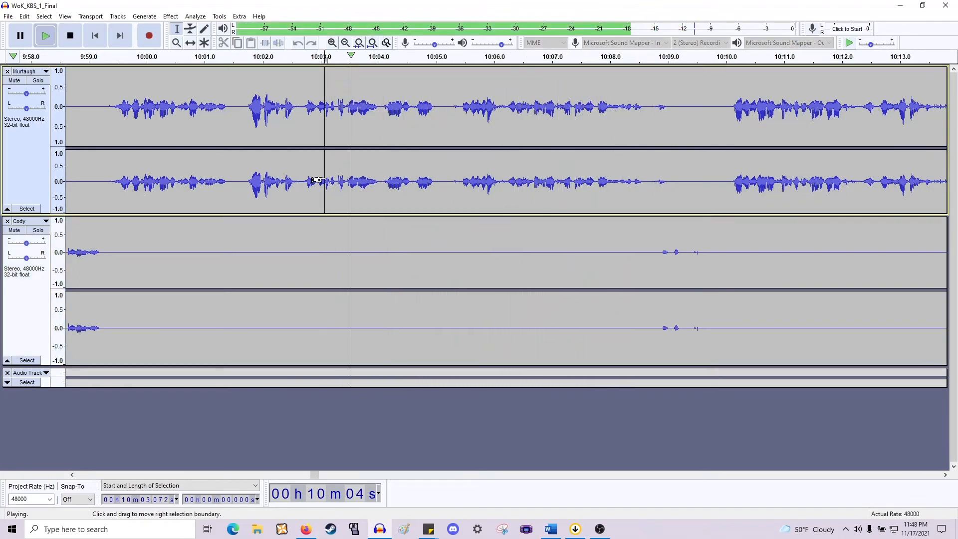
{"action": "key", "text": "space"}
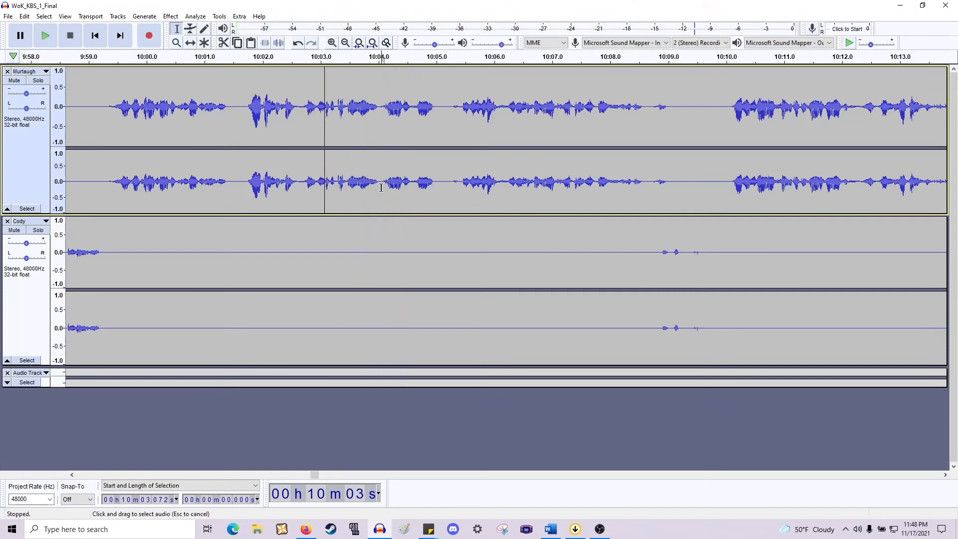
{"action": "left_click_drag", "start_coordinate": [380, 187], "coordinate": [461, 289]}
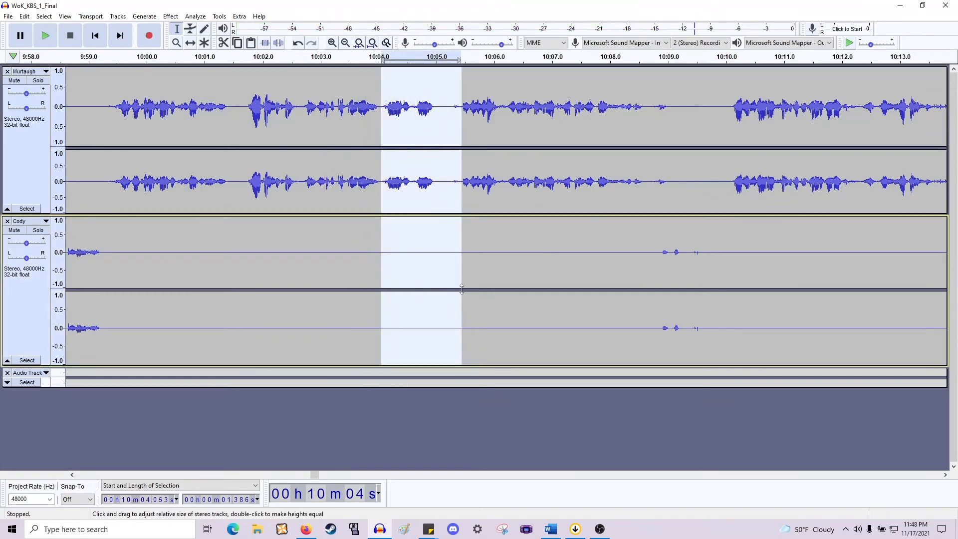
{"action": "key", "text": "Delete"}
{"action": "key", "text": "space"}
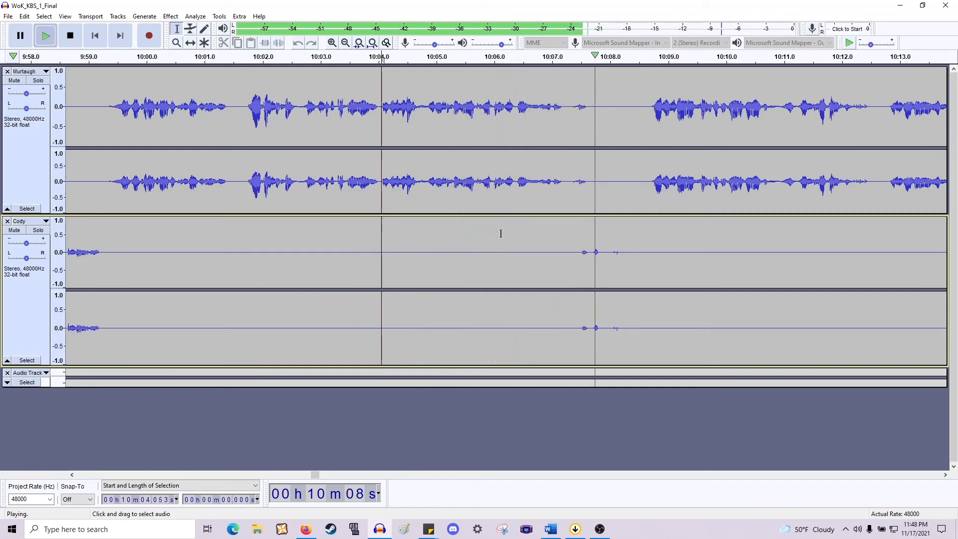
Stop playback and silence the first voice's 0.620 s at 10:07.334 and the second voice's 0.439 s at 10:07.971.
{"action": "key", "text": "space"}
{"action": "left_click_drag", "start_coordinate": [606, 200], "coordinate": [572, 199]}
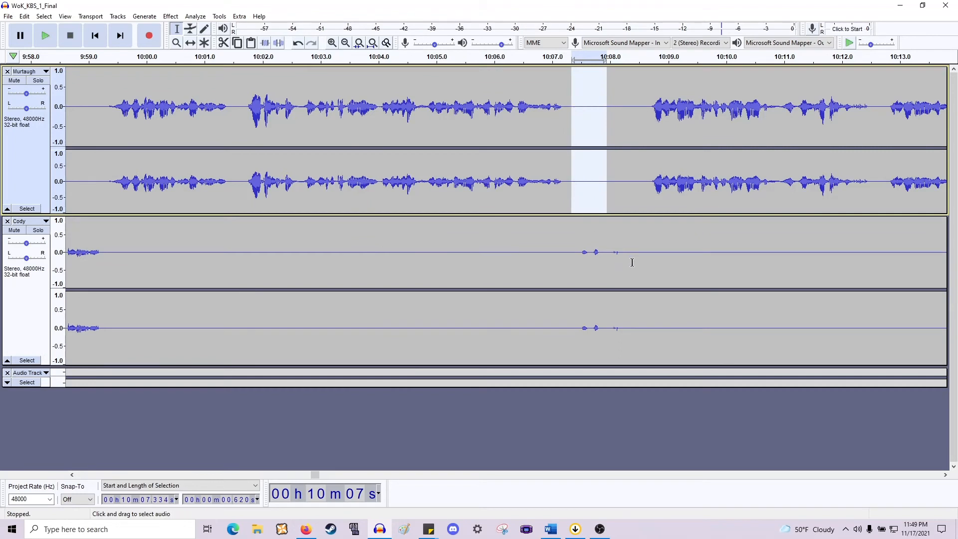
{"action": "left_click_drag", "start_coordinate": [632, 262], "coordinate": [609, 271]}
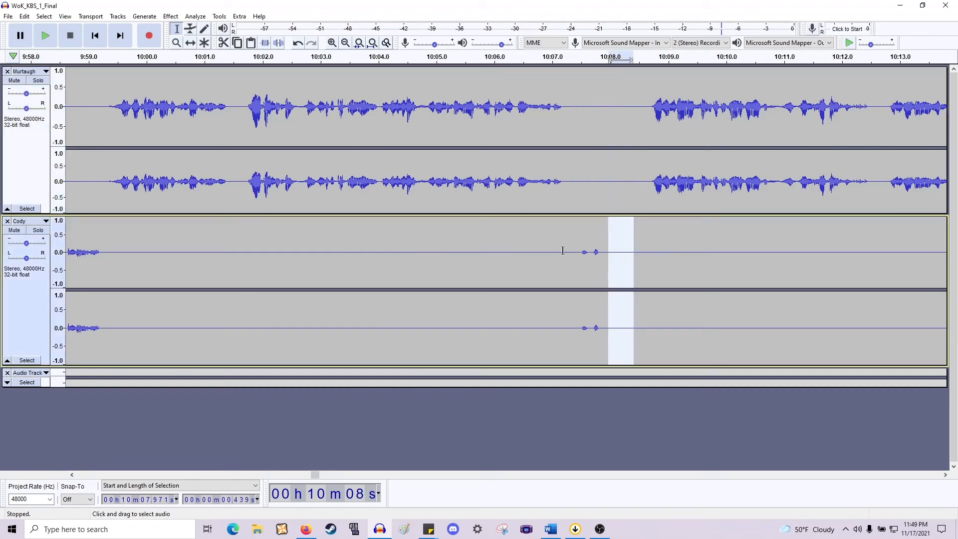
Delete the pause from 10:07.239 to about 10:08.7 in both voice tracks and play across the cut.
{"action": "left_click_drag", "start_coordinate": [566, 267], "coordinate": [650, 144]}
{"action": "key", "text": "Delete"}
{"action": "key", "text": "space"}
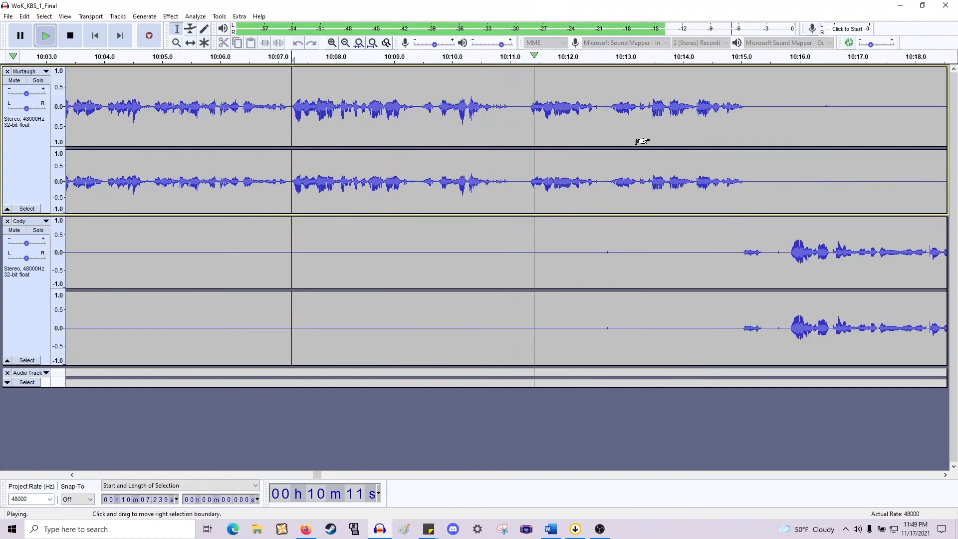
Delete the short gap from 10:10.718 to about 10:11.4 in both voice tracks and play on to about 10:13.
{"action": "key", "text": "space"}
{"action": "left_click_drag", "start_coordinate": [493, 189], "coordinate": [530, 253]}
{"action": "key", "text": "Delete"}
{"action": "key", "text": "space"}
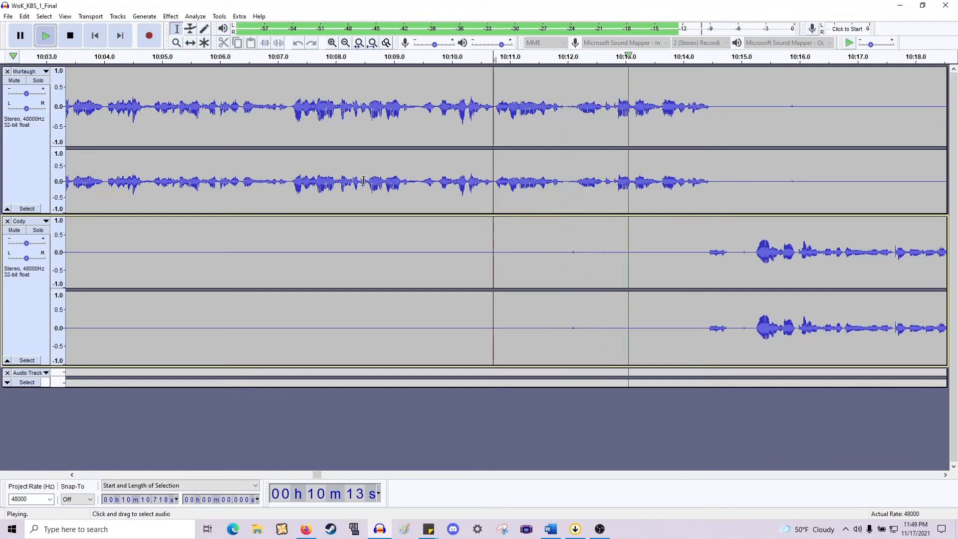
{"action": "key", "text": "space"}
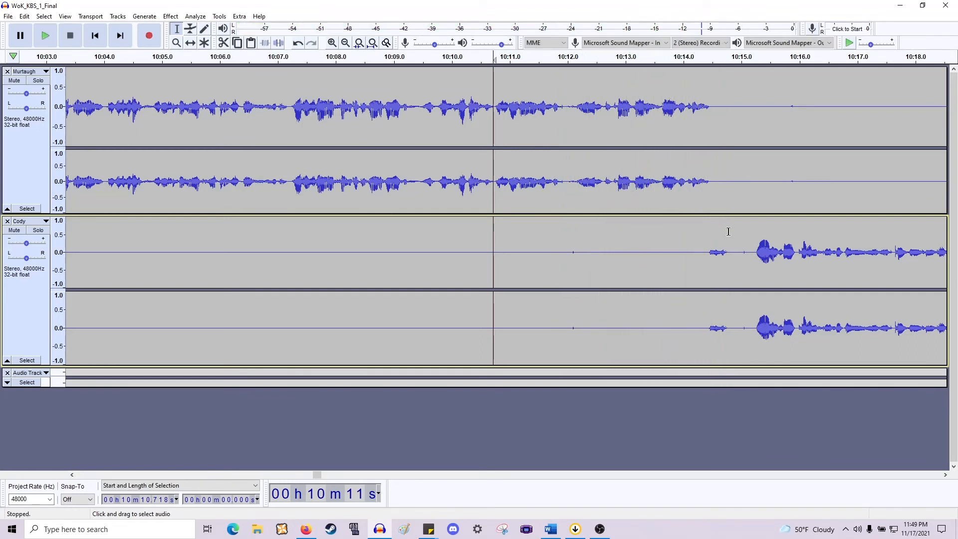
Silence the second voice's 0.241 s at 10:14.979 and 1.171 s at 10:11.527, and the first voice's 5.373 s at 10:14.592.
{"action": "left_click_drag", "start_coordinate": [753, 252], "coordinate": [741, 265]}
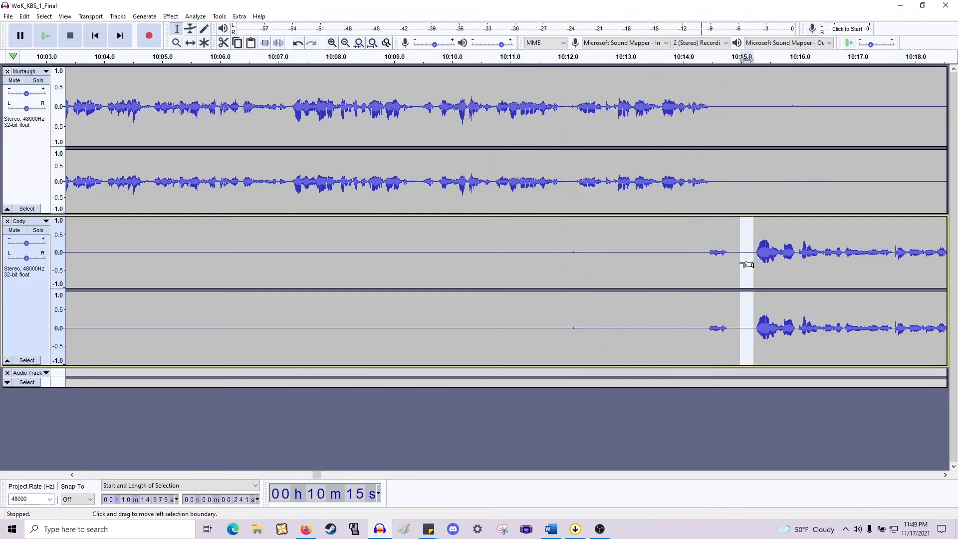
{"action": "mouse_move", "coordinate": [556, 266]}
{"action": "left_mouse_down"}
{"action": "mouse_move", "coordinate": [573, 272]}
{"action": "mouse_move", "coordinate": [540, 270]}
{"action": "left_mouse_up"}
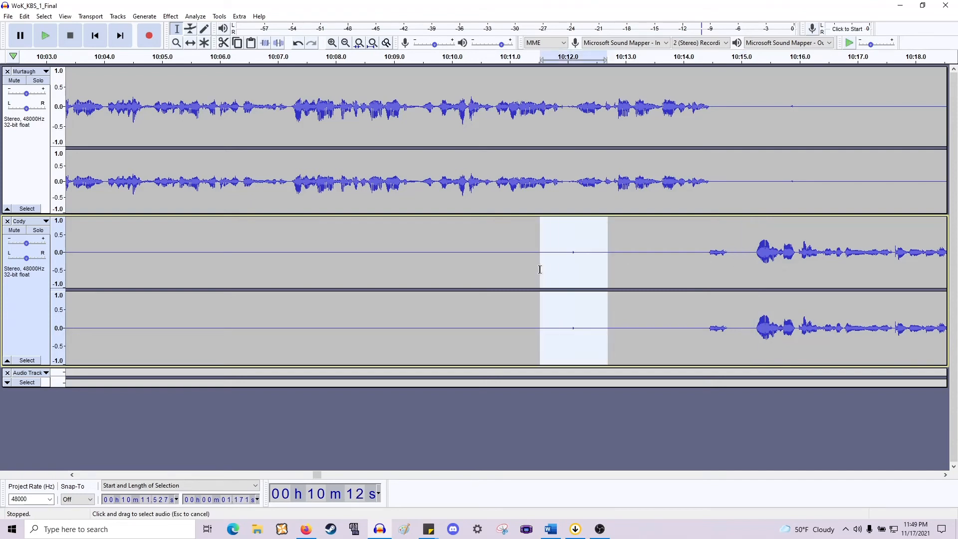
{"action": "scroll", "coordinate": [710, 111], "scroll_direction": "right", "scroll_amount": 5}
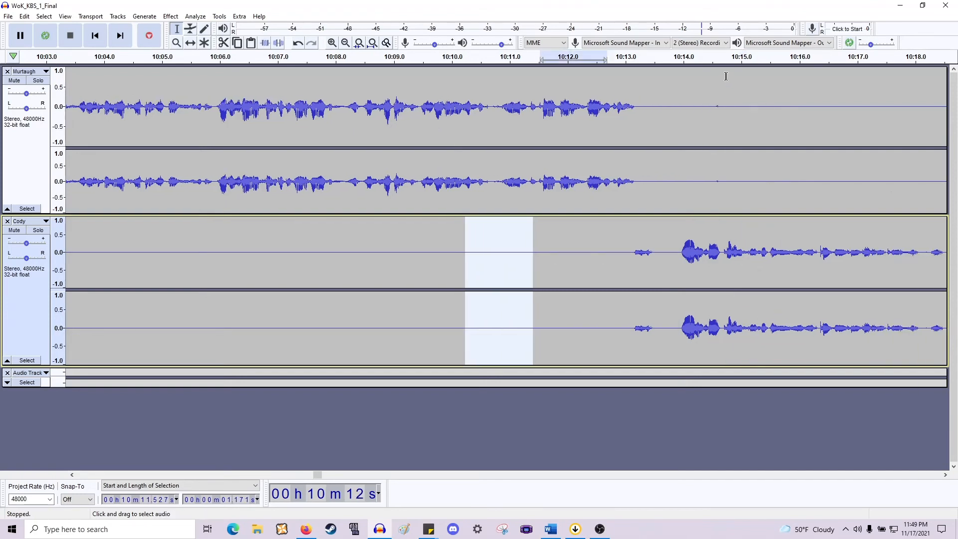
{"action": "left_click_drag", "start_coordinate": [708, 165], "coordinate": [728, 207]}
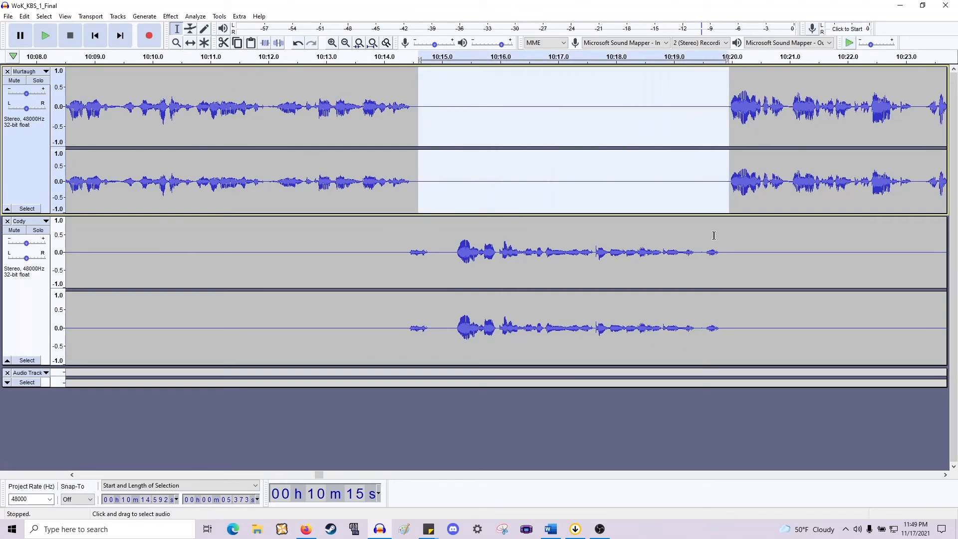
Play both voices from 10:11.733 through the second voice's reply and into the first voice's phrase after 10:20.
{"action": "scroll", "coordinate": [496, 193], "scroll_direction": "left", "scroll_amount": 2}
{"action": "left_click", "coordinate": [378, 184]}
{"action": "key", "text": "space"}
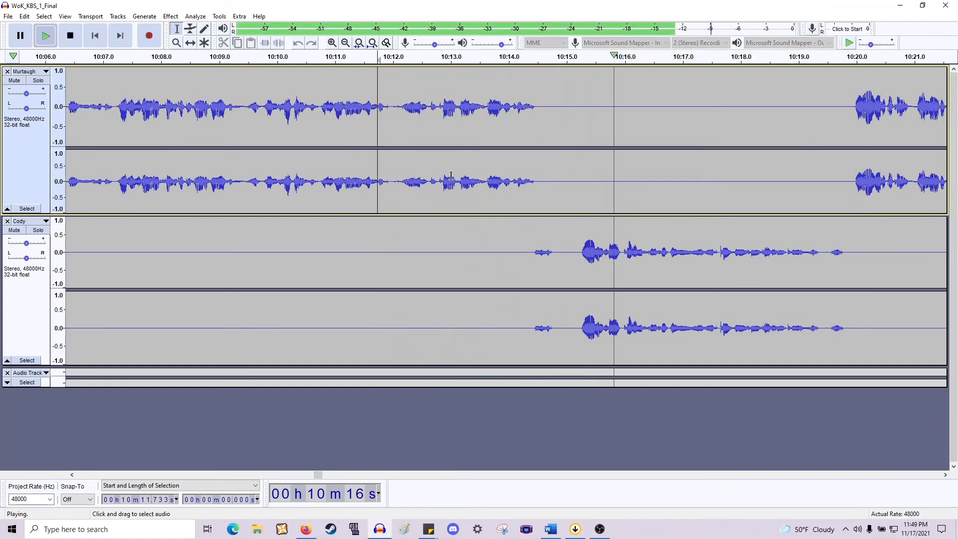
{"action": "scroll", "coordinate": [454, 175], "scroll_direction": "right", "scroll_amount": 2}
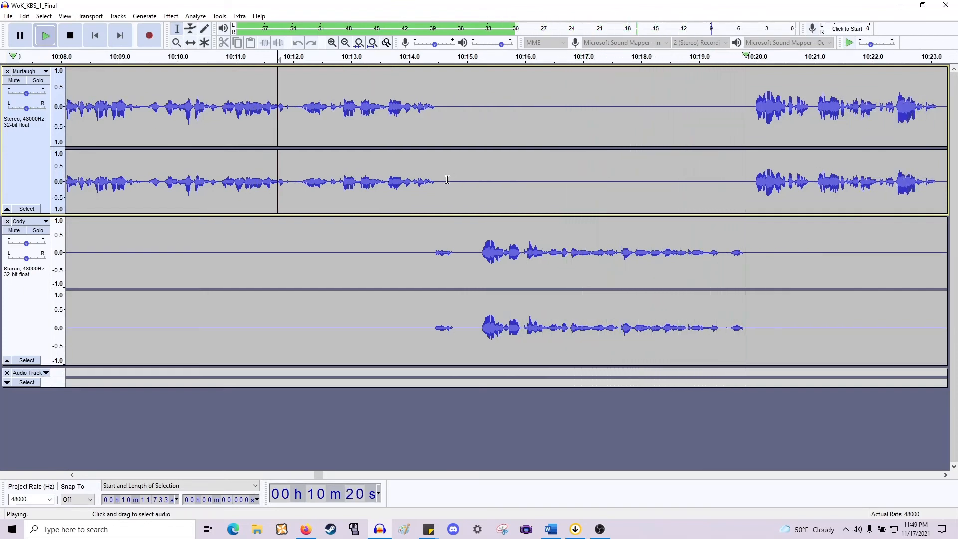
{"action": "scroll", "coordinate": [434, 185], "scroll_direction": "right", "scroll_amount": 3}
{"action": "scroll", "coordinate": [434, 187], "scroll_direction": "right", "scroll_amount": 7}
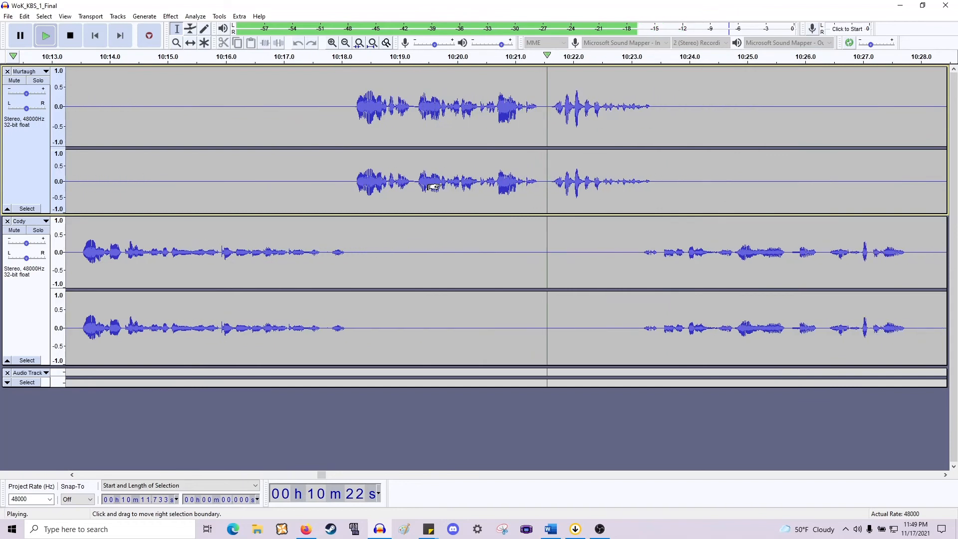
{"action": "key", "text": "space"}
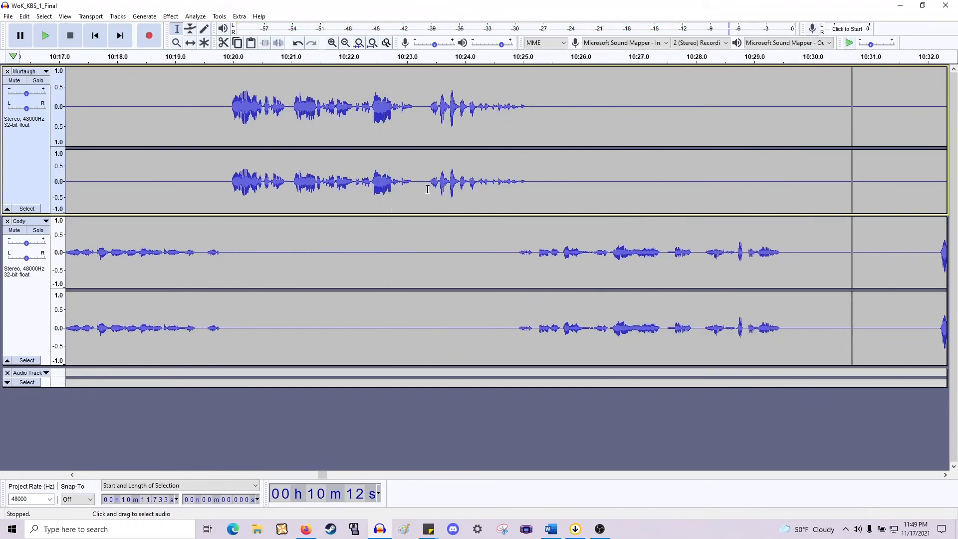
Replay from 10:21.523 and listen to the exchange up to about 10:28.
{"action": "left_click", "coordinate": [320, 176]}
{"action": "key", "text": "space"}
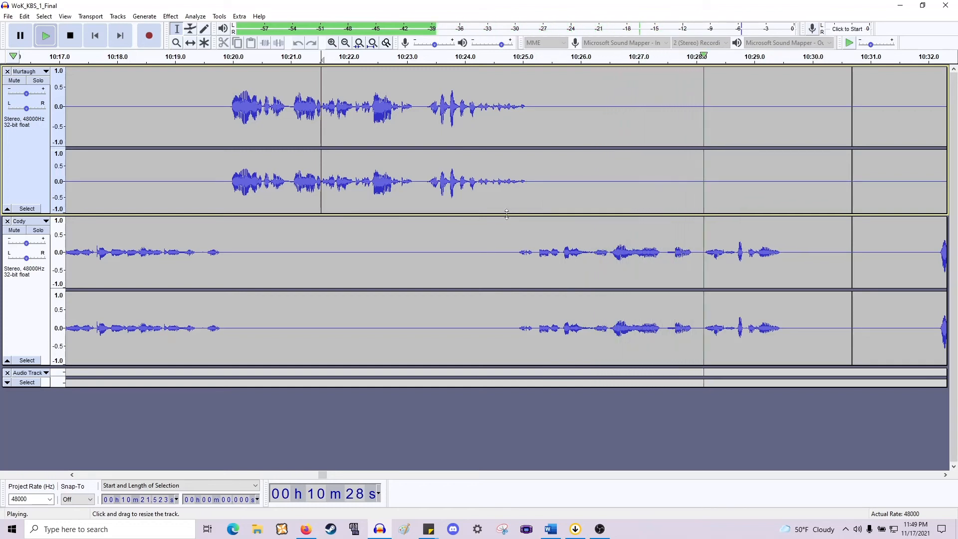
{"action": "key", "text": "space"}
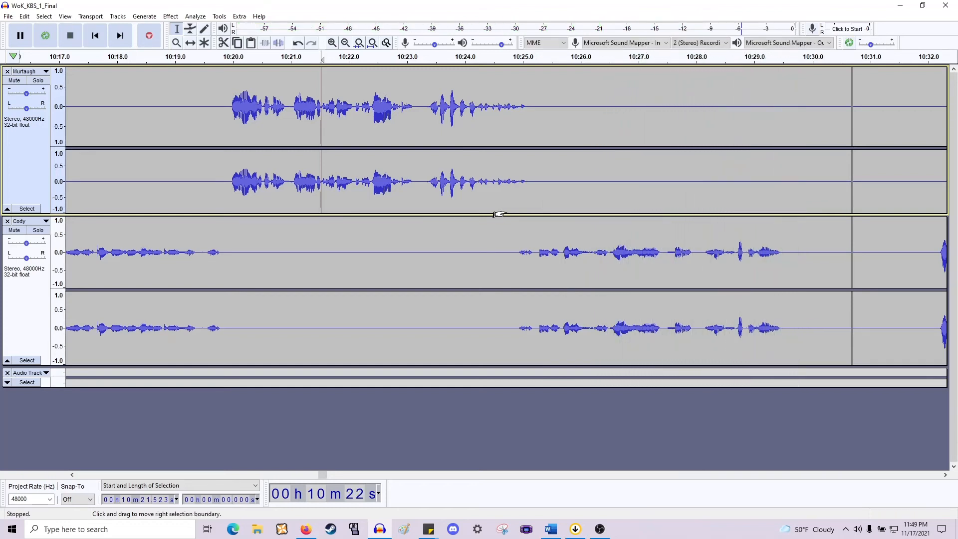
Play the second voice's passage after the clip boundary from 10:31.838 to about 10:36.
{"action": "scroll", "coordinate": [499, 215], "scroll_direction": "right", "scroll_amount": 12}
{"action": "scroll", "coordinate": [500, 214], "scroll_direction": "right", "scroll_amount": 5}
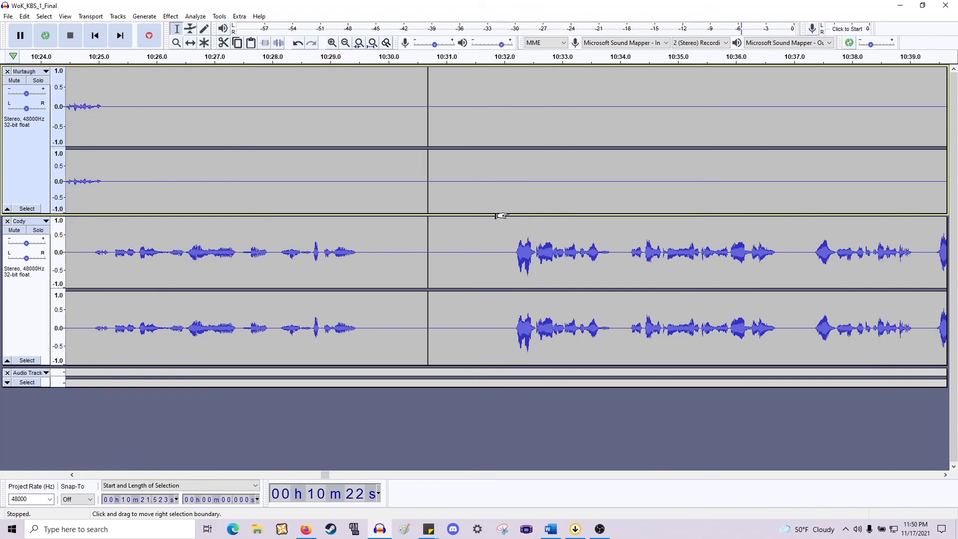
{"action": "scroll", "coordinate": [506, 214], "scroll_direction": "down", "scroll_amount": 1, "text": "ctrl"}
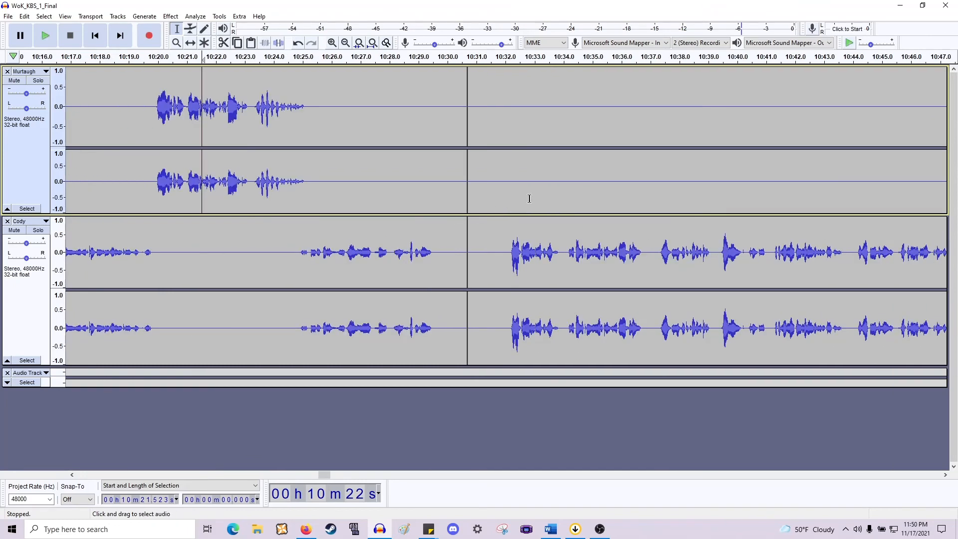
{"action": "left_click", "coordinate": [501, 252]}
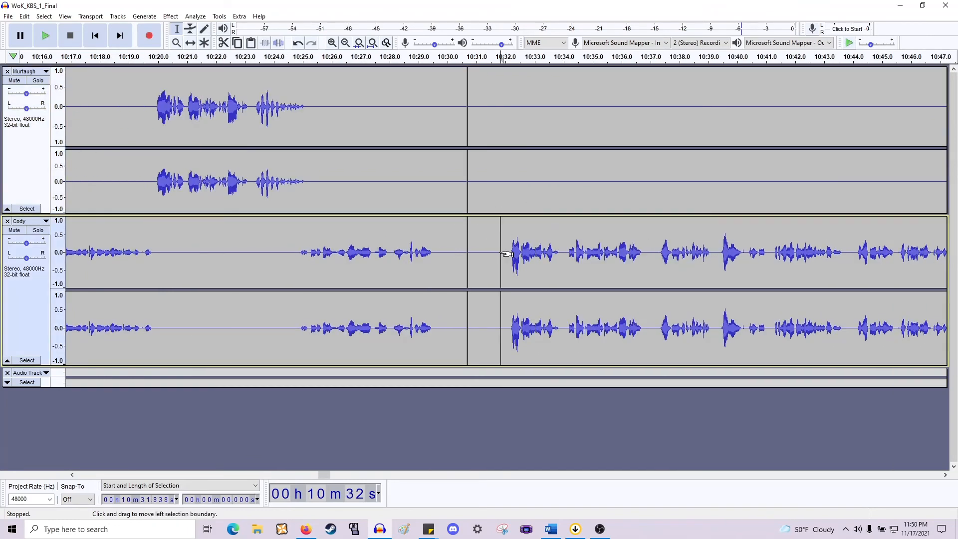
{"action": "key", "text": "space"}
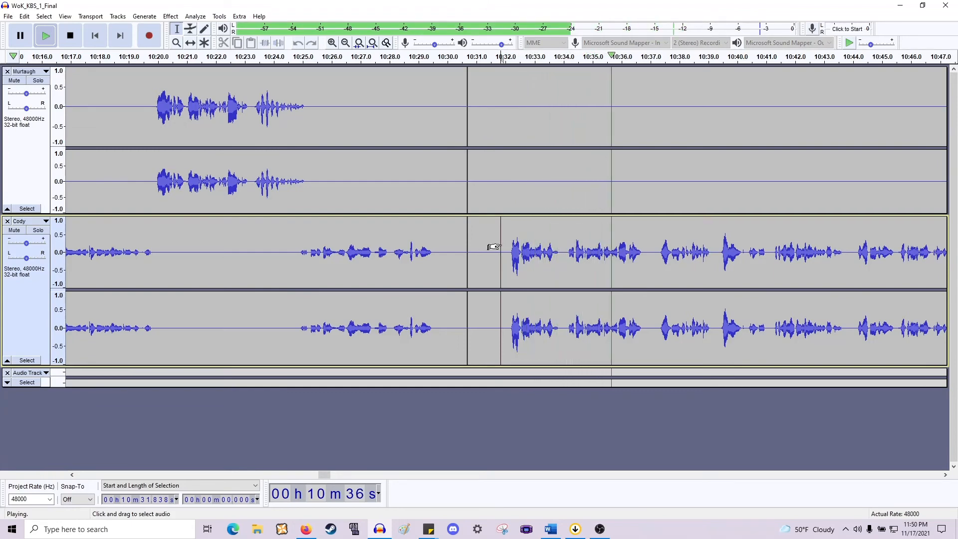
{"action": "key", "text": "space"}
{"action": "scroll", "coordinate": [502, 242], "scroll_direction": "right", "scroll_amount": 6}
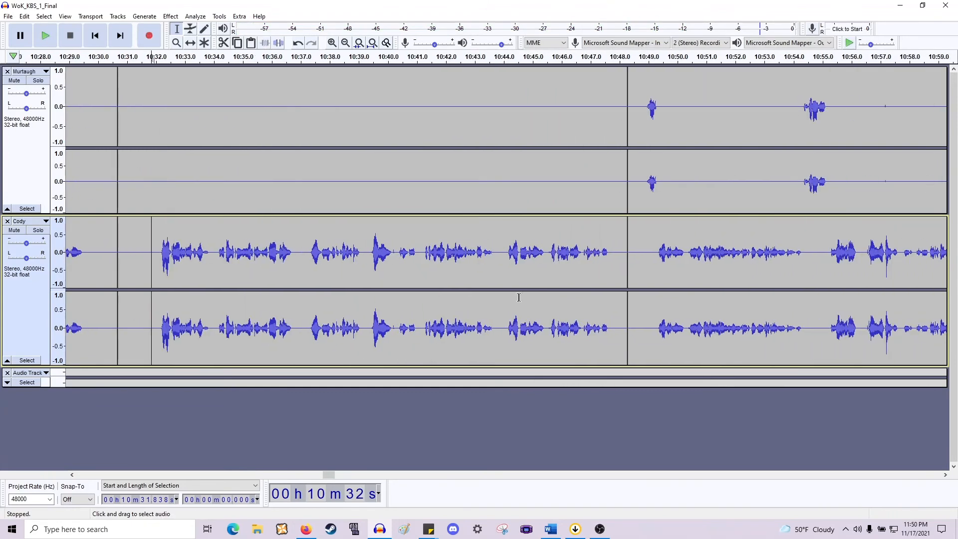
{"action": "left_click", "coordinate": [394, 262]}
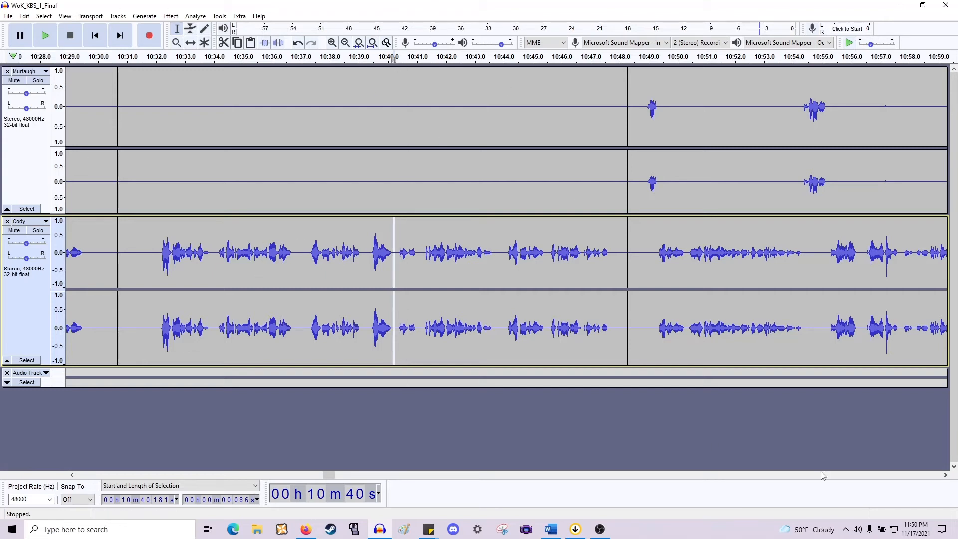
{"action": "left_click", "coordinate": [374, 314]}
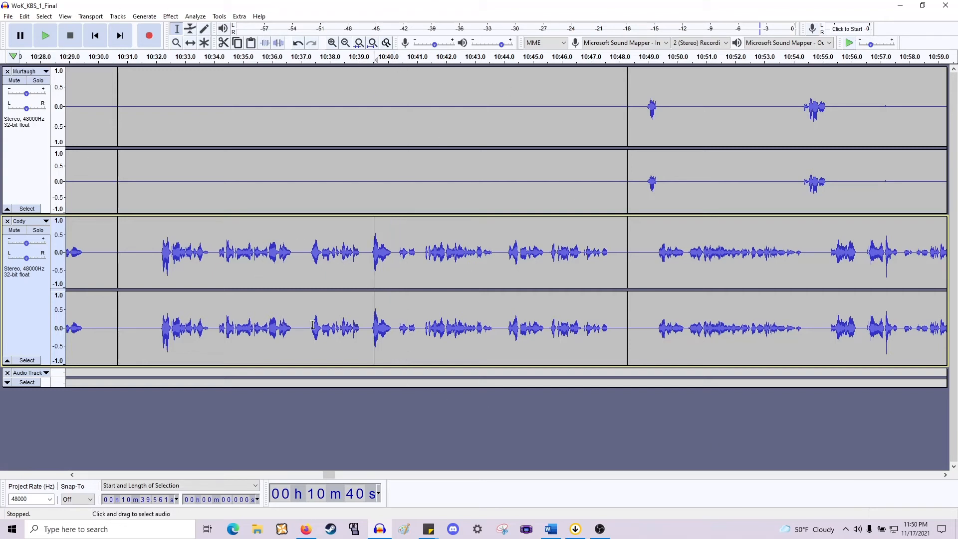
{"action": "key", "text": "Caps_Lock"}
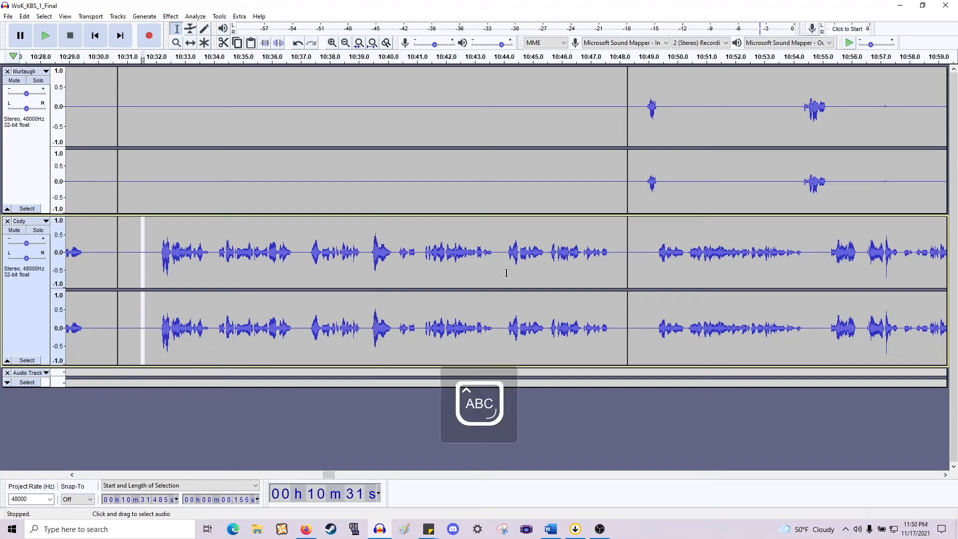
{"action": "scroll", "coordinate": [406, 250], "scroll_direction": "right", "scroll_amount": 3}
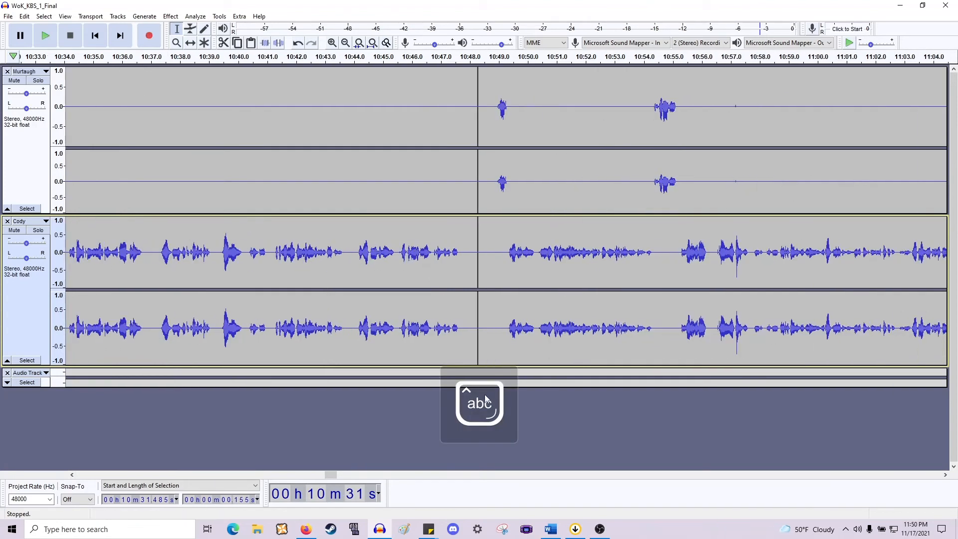
{"action": "left_click", "coordinate": [478, 372]}
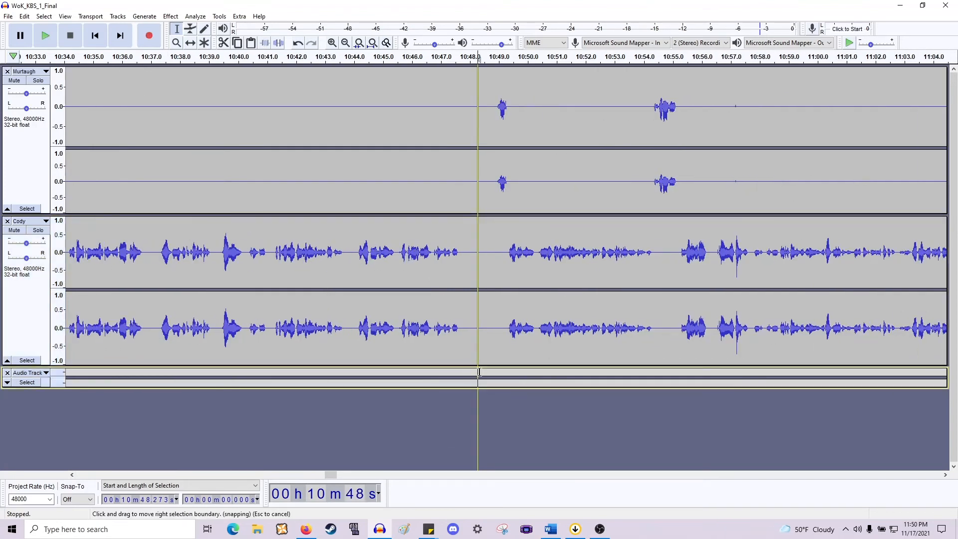
{"action": "left_click", "coordinate": [493, 188]}
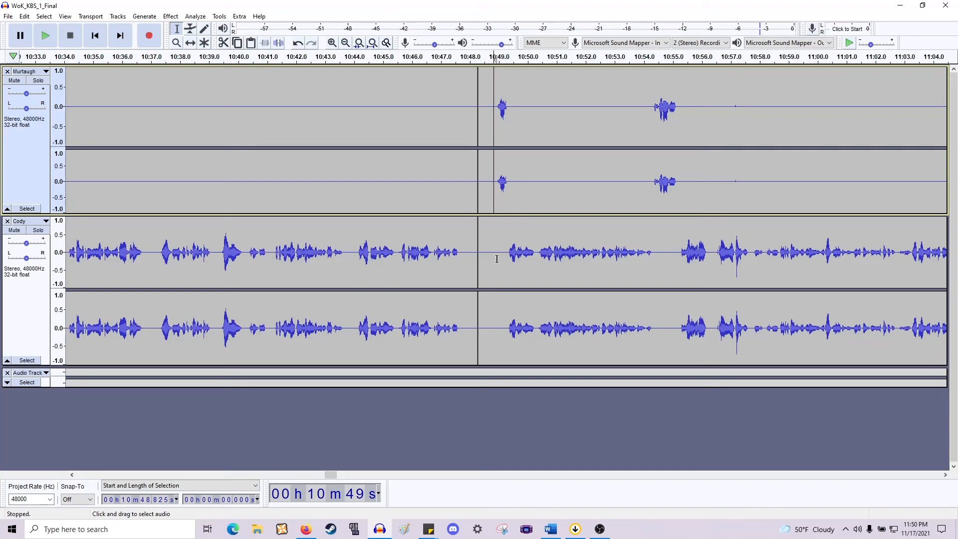
Measure the stretches from 3:34.972 to the 7:53.197 clip boundary and from there to about 10:30 on the third track.
{"action": "scroll", "coordinate": [497, 259], "scroll_direction": "left", "scroll_amount": 10}
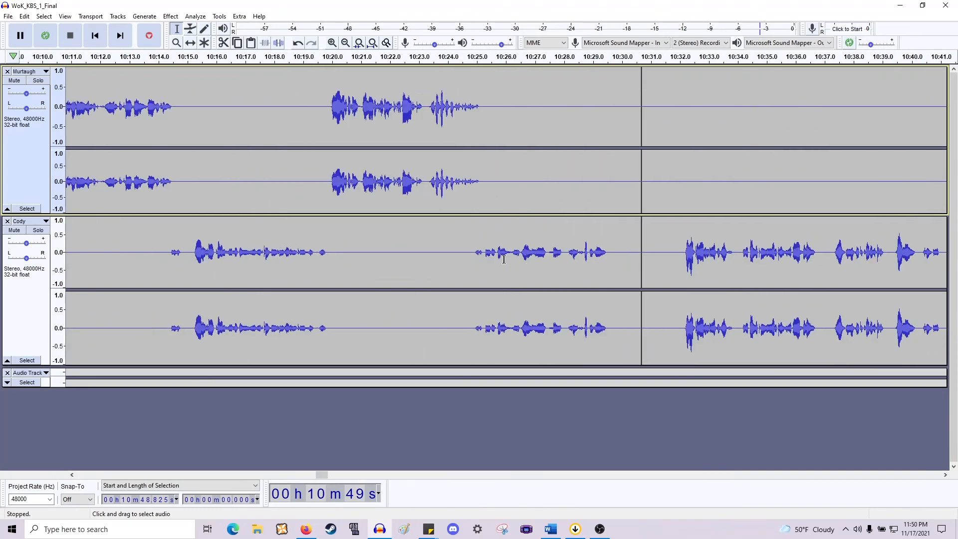
{"action": "scroll", "coordinate": [504, 259], "scroll_direction": "down", "scroll_amount": 4}
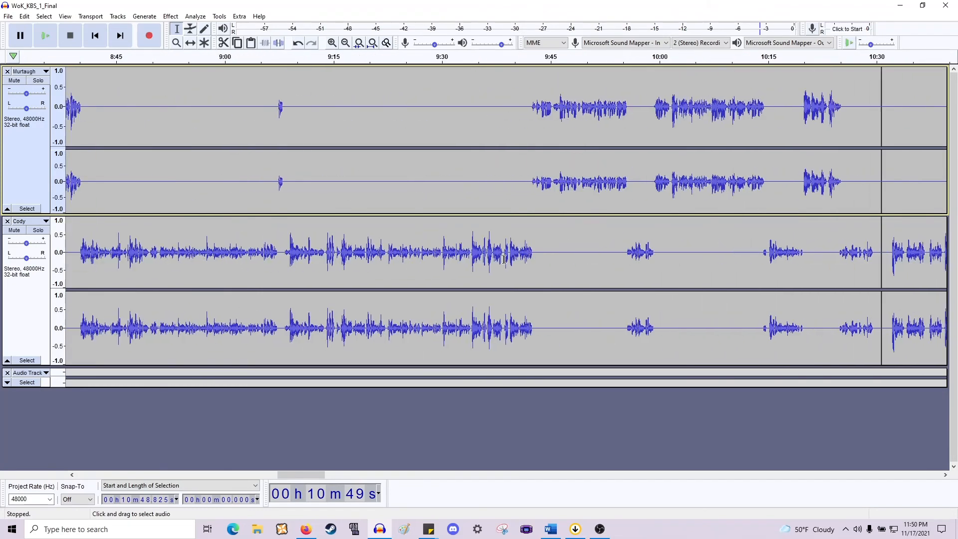
{"action": "scroll", "coordinate": [476, 270], "scroll_direction": "left", "scroll_amount": 12}
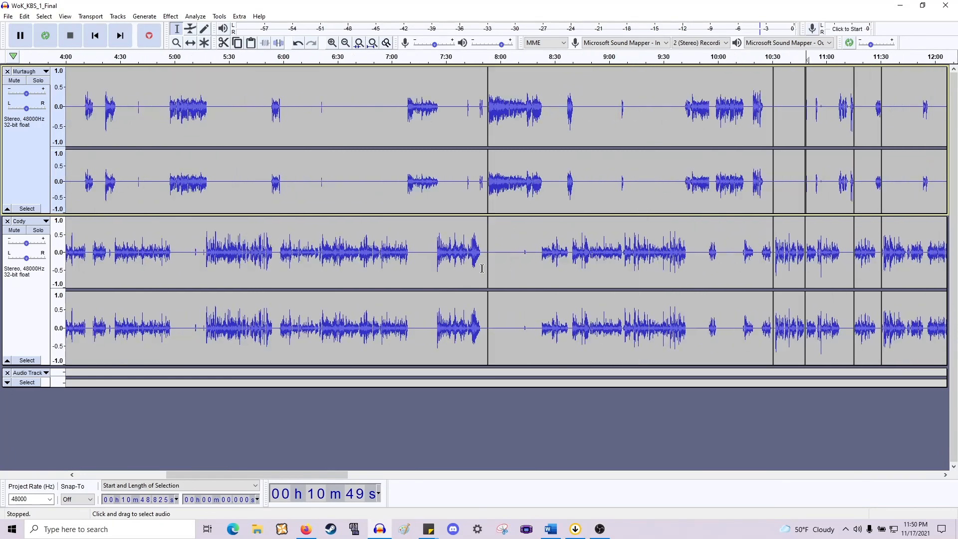
{"action": "left_click_drag", "start_coordinate": [146, 372], "coordinate": [611, 377]}
{"action": "scroll", "coordinate": [593, 369], "scroll_direction": "right", "scroll_amount": 12}
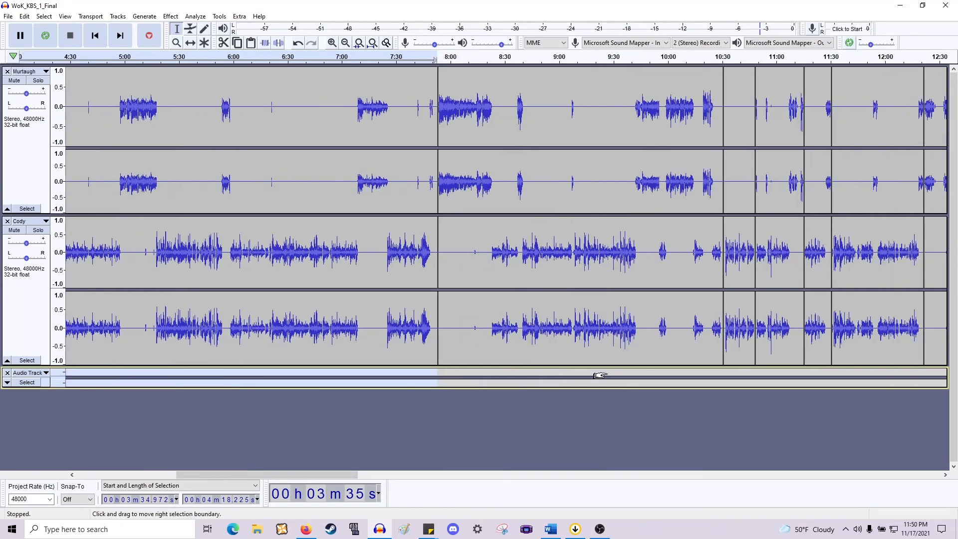
{"action": "left_click", "coordinate": [328, 374]}
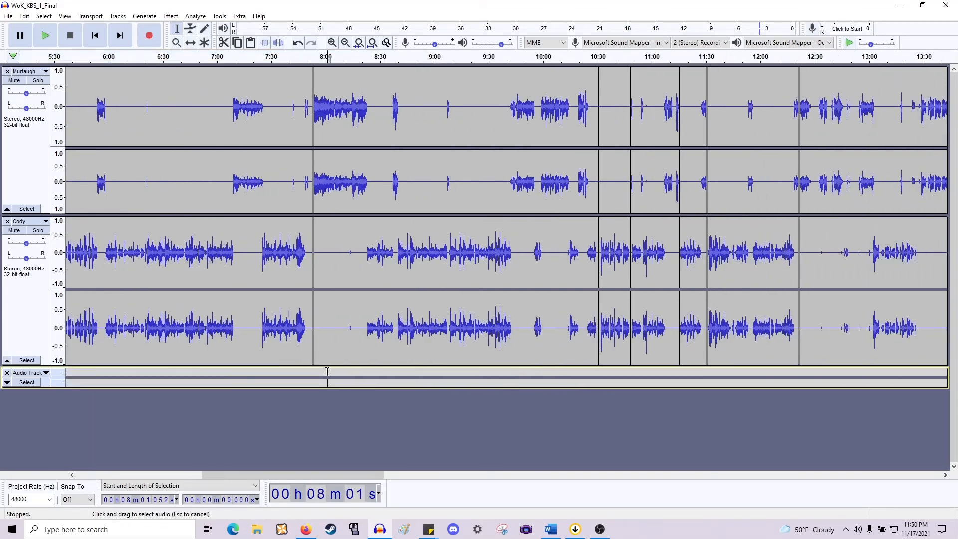
{"action": "left_click_drag", "start_coordinate": [314, 369], "coordinate": [596, 376]}
{"action": "scroll", "coordinate": [595, 372], "scroll_direction": "up", "scroll_amount": 2}
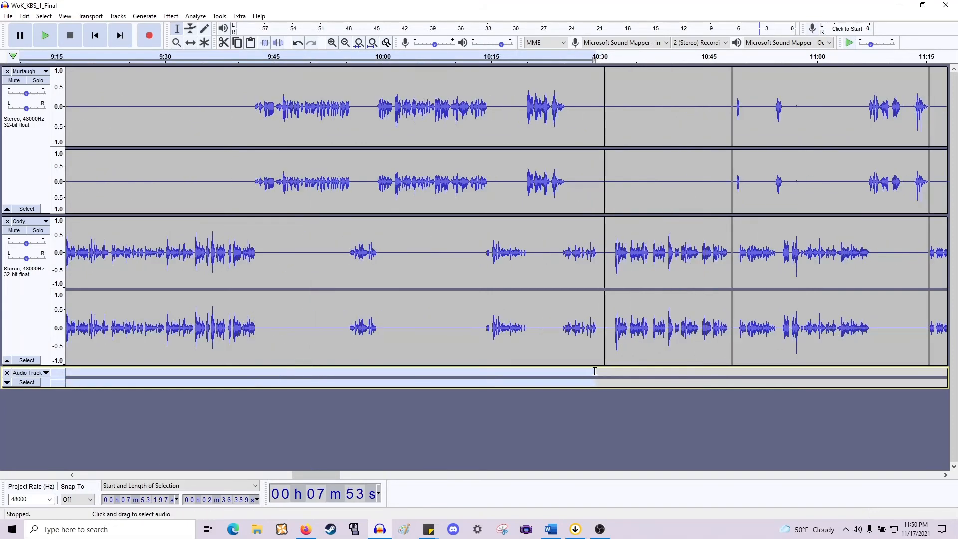
Merge the clips at the boundary just after 10:30 and split both voice tracks again at 10:30.658.
{"action": "left_click", "coordinate": [627, 328]}
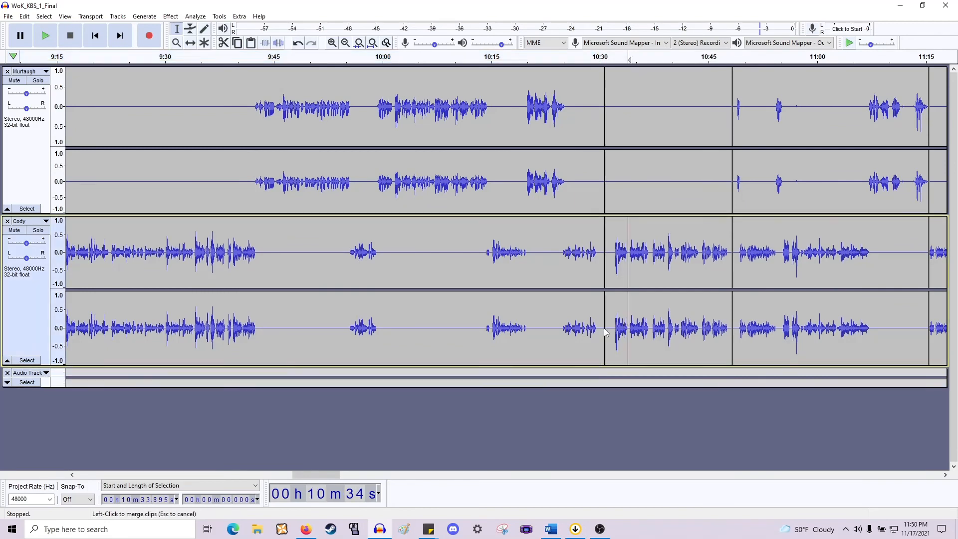
{"action": "left_click", "coordinate": [605, 332]}
{"action": "left_click", "coordinate": [605, 214]}
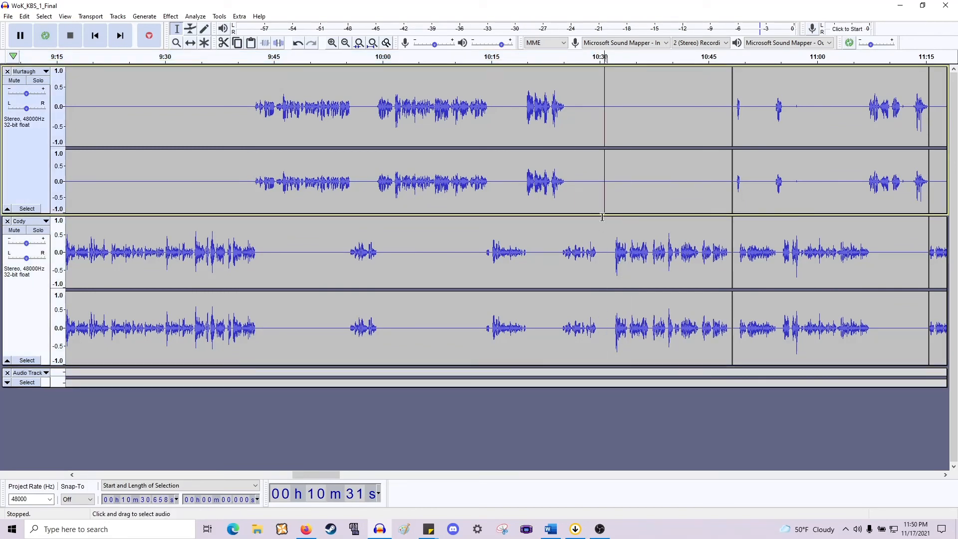
{"action": "left_click", "coordinate": [602, 217], "text": "shift"}
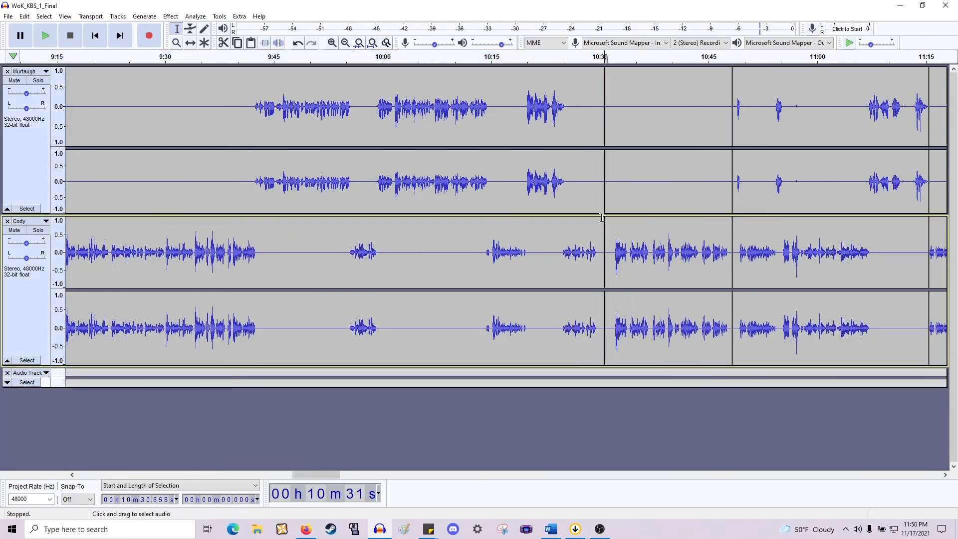
Measure on the third track from the 7:53.197 boundary to 10:30.658, and from 3:34.972 to the same point.
{"action": "scroll", "coordinate": [317, 404], "scroll_direction": "right", "scroll_amount": 1}
{"action": "scroll", "coordinate": [317, 400], "scroll_direction": "down", "scroll_amount": 2}
{"action": "scroll", "coordinate": [315, 397], "scroll_direction": "left", "scroll_amount": 4}
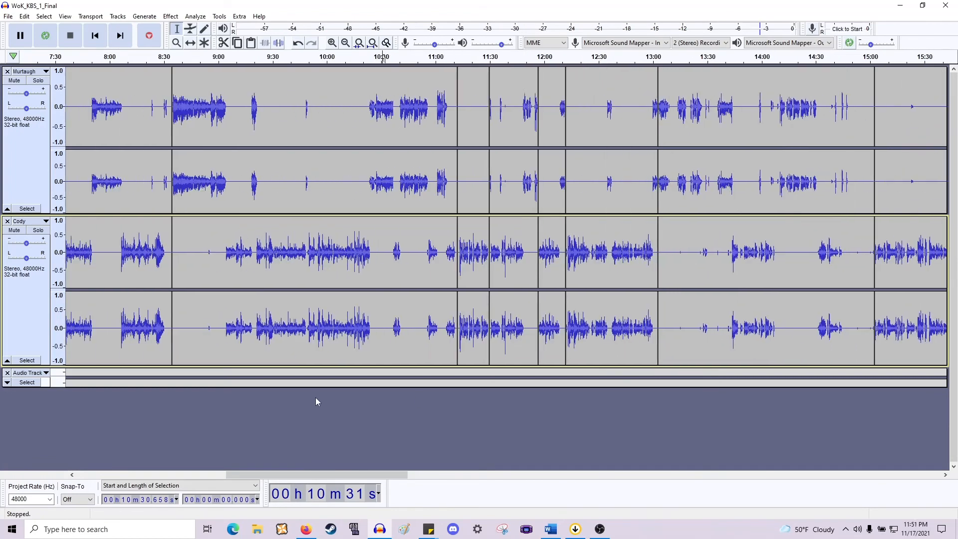
{"action": "left_click_drag", "start_coordinate": [197, 372], "coordinate": [482, 381]}
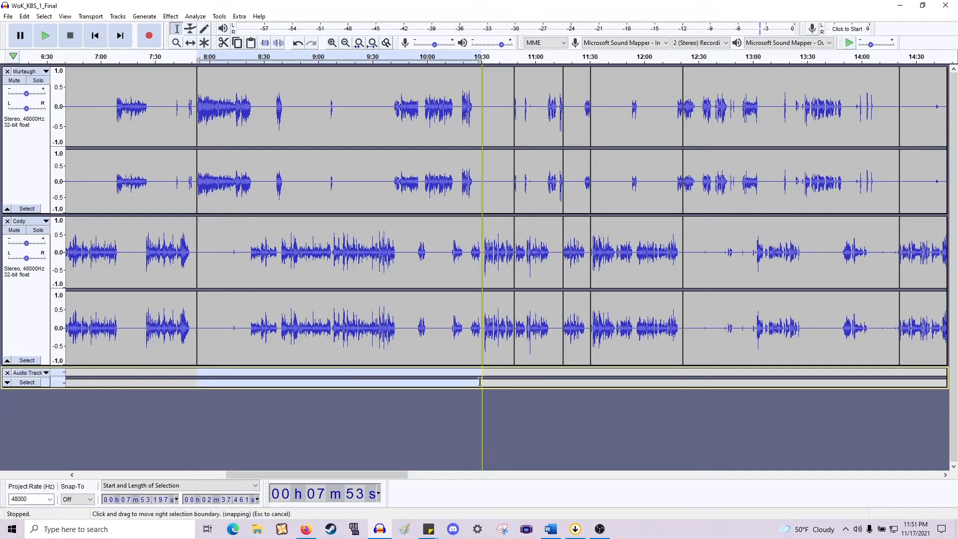
{"action": "scroll", "coordinate": [261, 402], "scroll_direction": "left", "scroll_amount": 3}
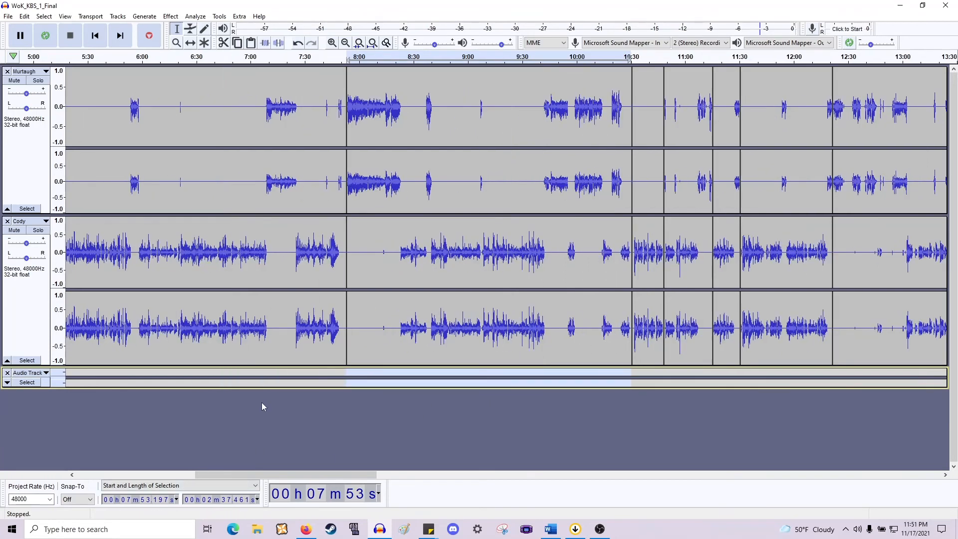
{"action": "scroll", "coordinate": [390, 357], "scroll_direction": "left", "scroll_amount": 5}
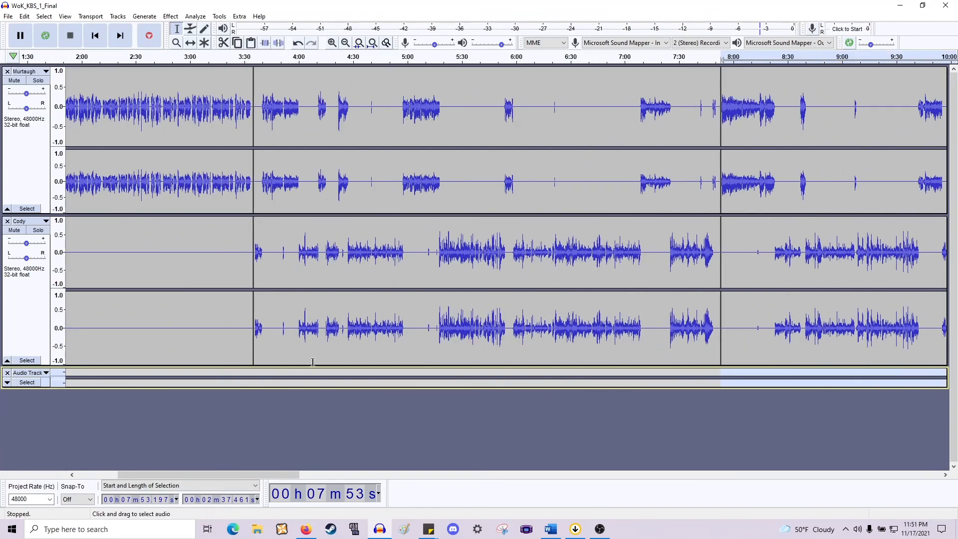
{"action": "left_click_drag", "start_coordinate": [285, 375], "coordinate": [259, 374]}
{"action": "scroll", "coordinate": [455, 343], "scroll_direction": "right", "scroll_amount": 8}
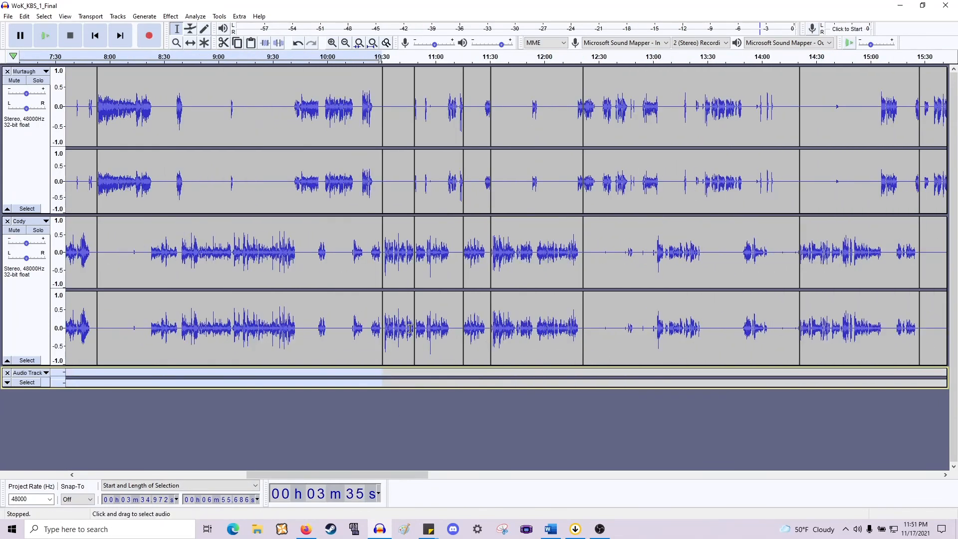
Play both voices from 10:48.601, just after the next clip boundary, to about 10:51.
{"action": "key", "text": "ctrl+1"}
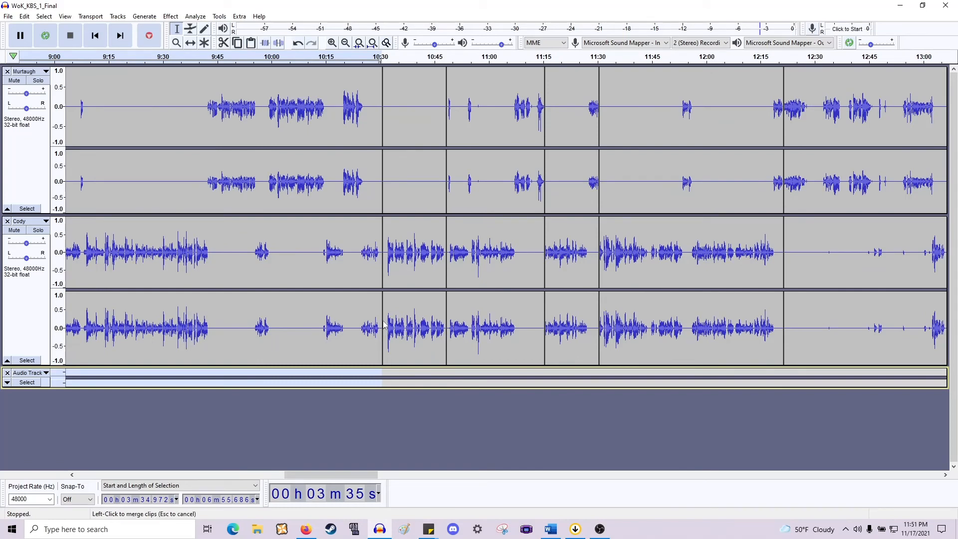
{"action": "scroll", "coordinate": [383, 324], "scroll_direction": "left", "scroll_amount": 1}
{"action": "scroll", "coordinate": [398, 326], "scroll_direction": "up", "scroll_amount": 2}
{"action": "scroll", "coordinate": [405, 329], "scroll_direction": "right", "scroll_amount": 7}
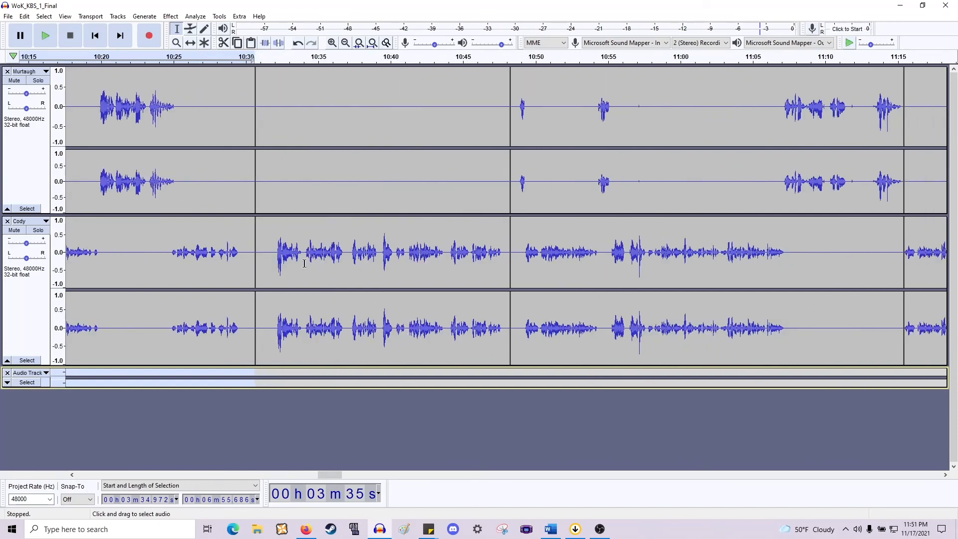
{"action": "scroll", "coordinate": [530, 285], "scroll_direction": "right", "scroll_amount": 3}
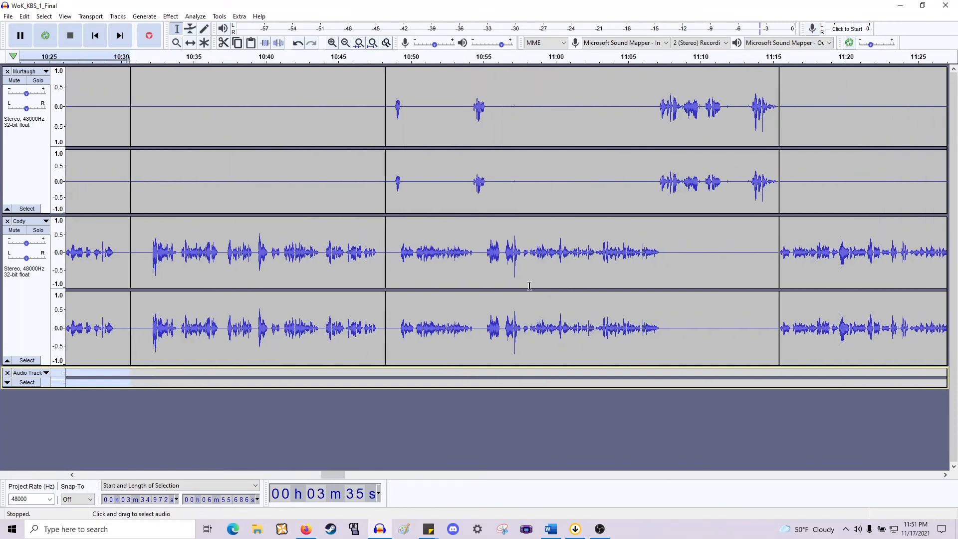
{"action": "left_click", "coordinate": [390, 180]}
{"action": "key", "text": "space"}
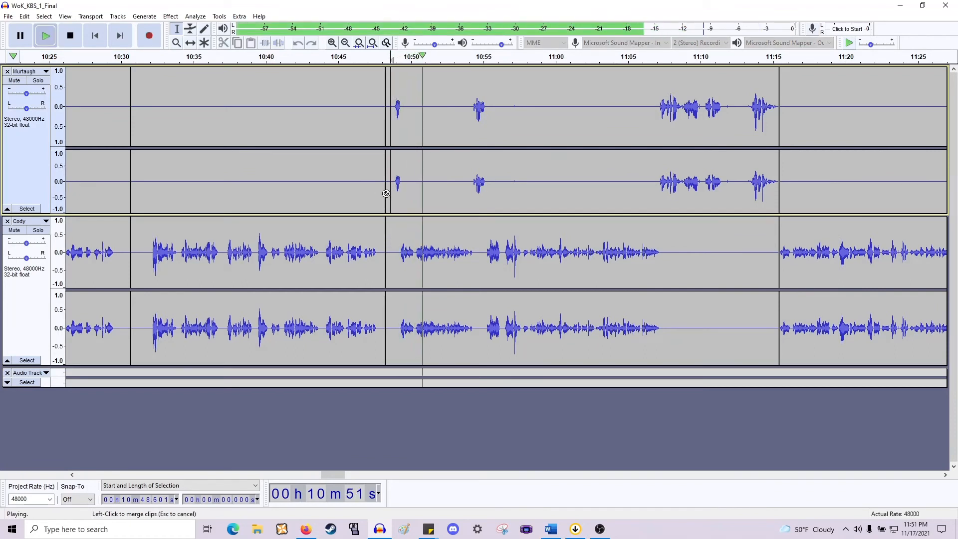
{"action": "key", "text": "space"}
Play the second voice's passage from 10:31.863 across the clip boundary to about 10:54.
{"action": "left_click", "coordinate": [148, 251]}
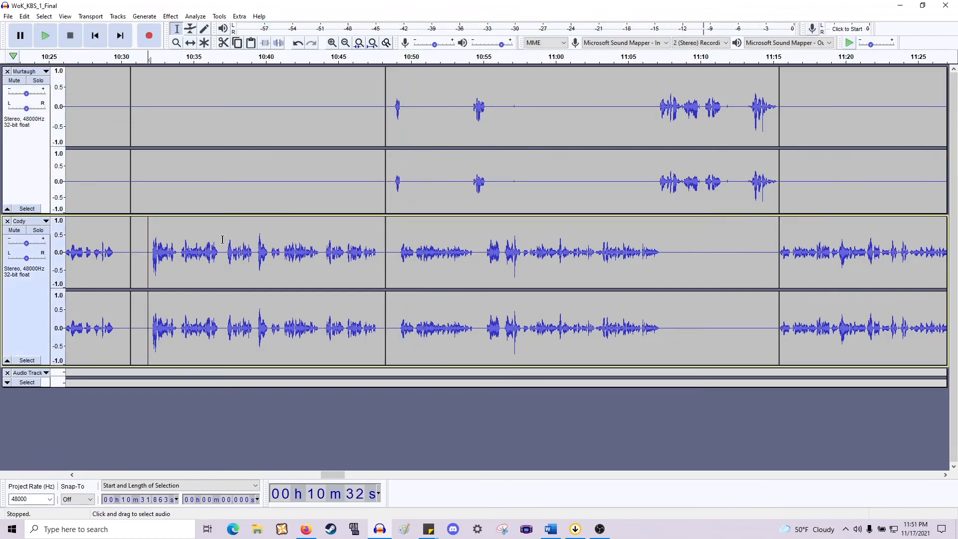
{"action": "key", "text": "space"}
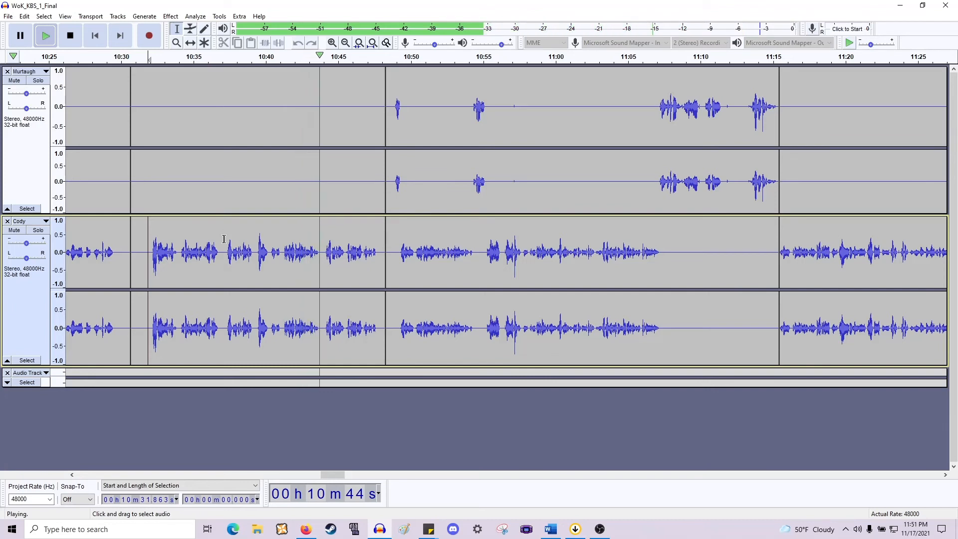
{"action": "scroll", "coordinate": [215, 245], "scroll_direction": "right", "scroll_amount": 3}
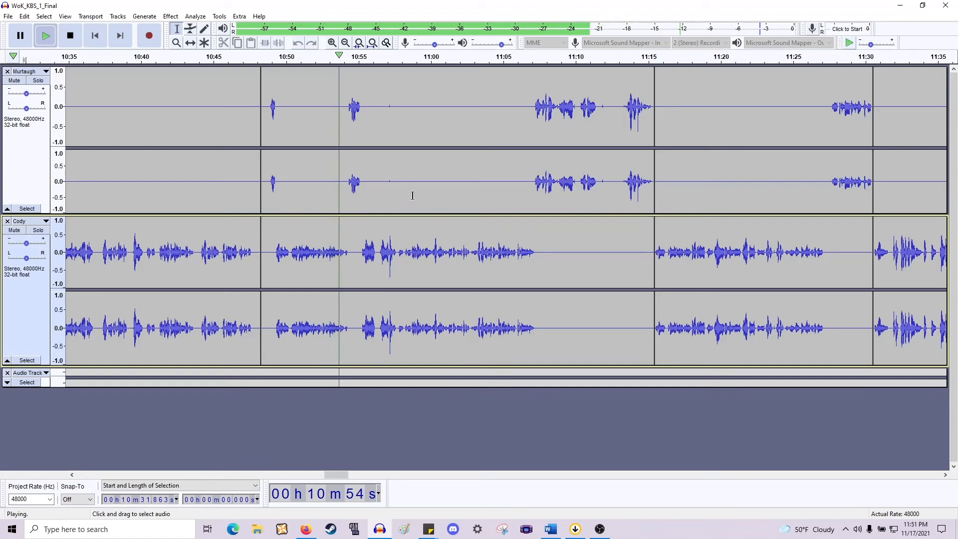
{"action": "key", "text": "space"}
Silence 1.688 s around the stray blip at 10:56.281 on the first voice's track and listen from 10:54.628.
{"action": "left_click_drag", "start_coordinate": [378, 182], "coordinate": [401, 185]}
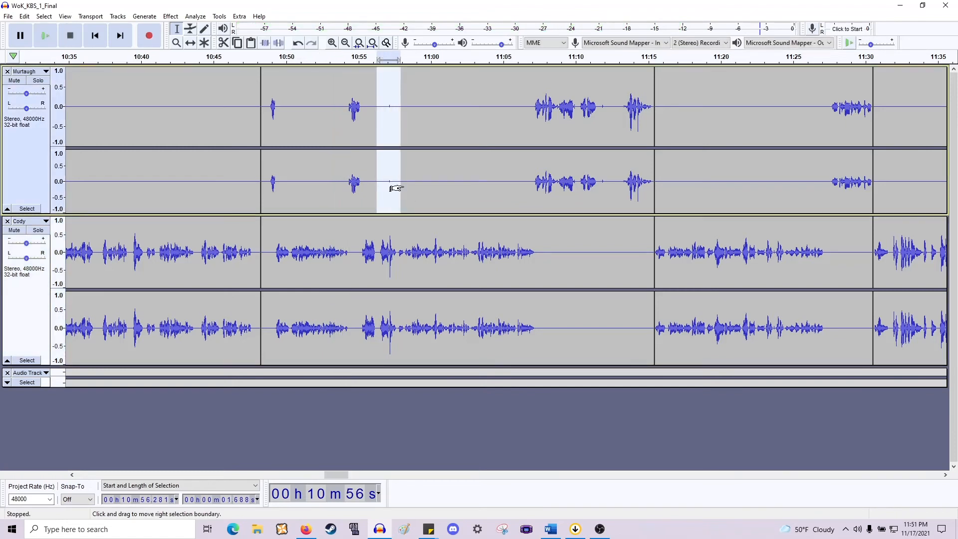
{"action": "left_click", "coordinate": [353, 196]}
{"action": "key", "text": "space"}
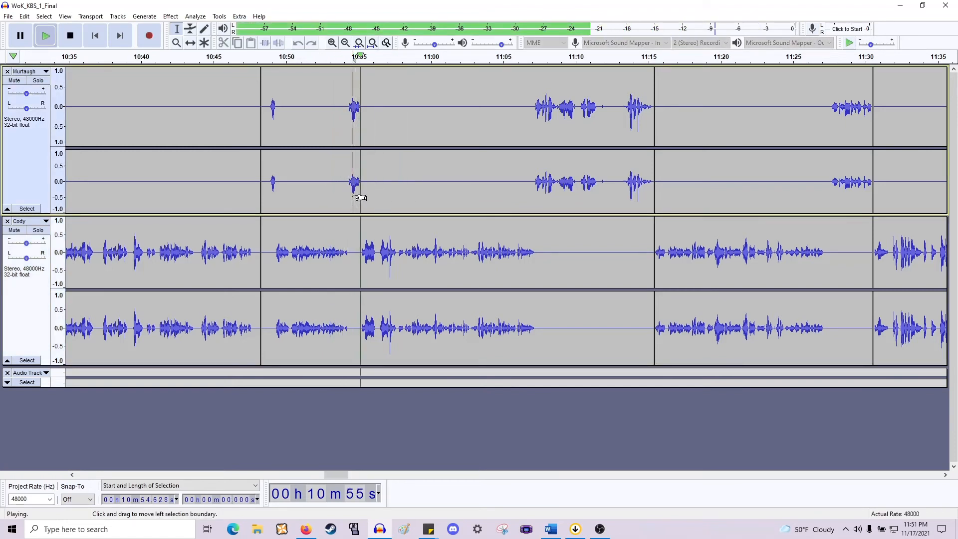
{"action": "scroll", "coordinate": [353, 199], "scroll_direction": "right", "scroll_amount": 1}
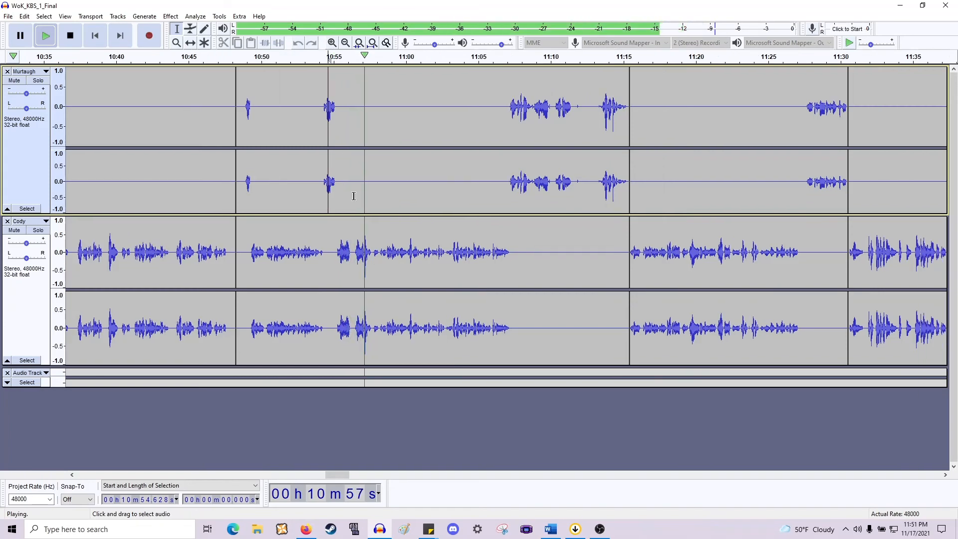
{"action": "scroll", "coordinate": [347, 199], "scroll_direction": "up", "scroll_amount": 1}
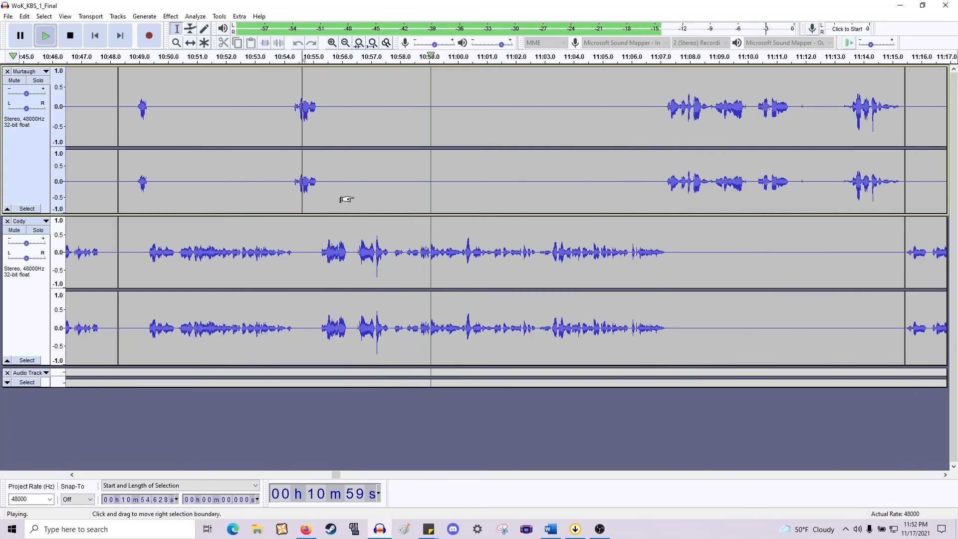
{"action": "scroll", "coordinate": [347, 200], "scroll_direction": "up", "scroll_amount": 1}
{"action": "scroll", "coordinate": [347, 199], "scroll_direction": "down", "scroll_amount": 1}
{"action": "key", "text": "space"}
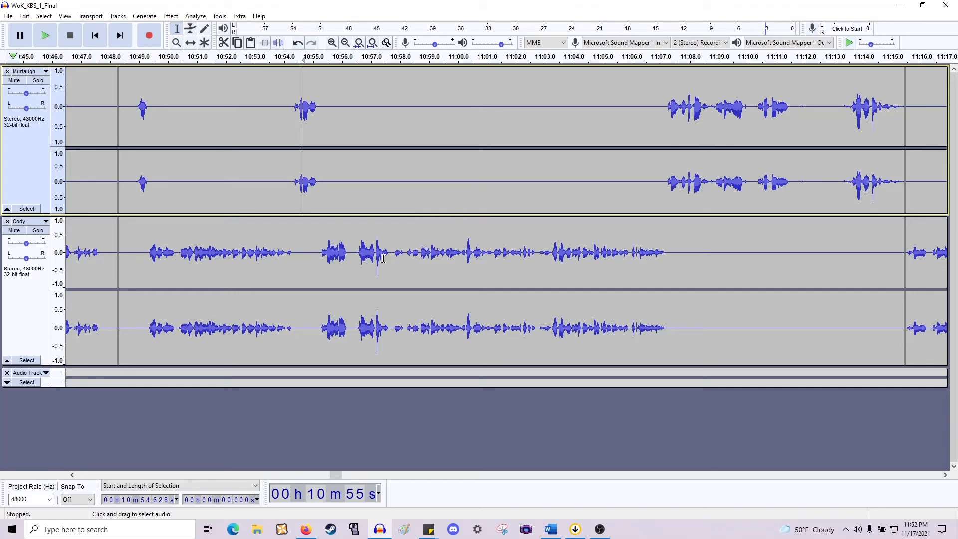
Replay from 10:54.628 and cut the 0.555 s containing the faint sound at 10:57.650 from both voice tracks.
{"action": "key", "text": "space"}
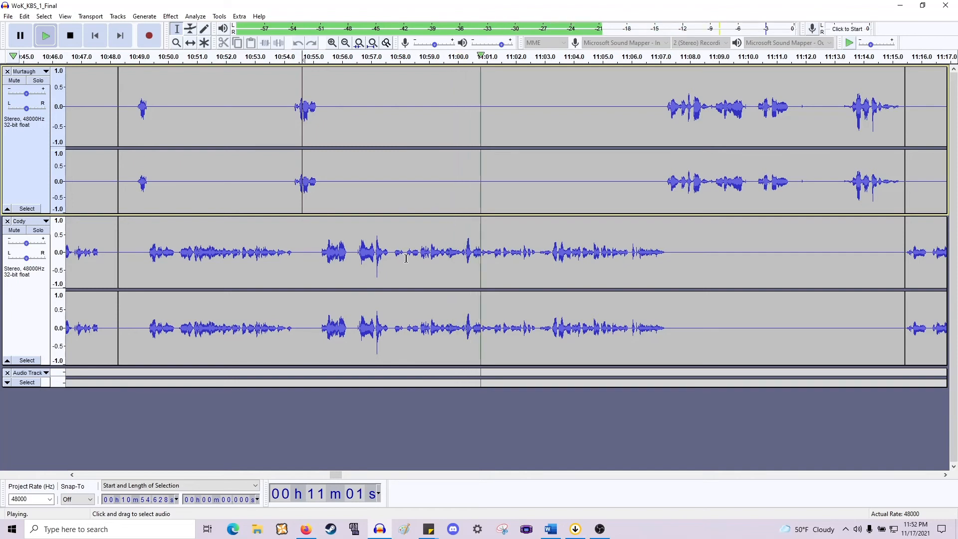
{"action": "key", "text": "space"}
{"action": "scroll", "coordinate": [406, 258], "scroll_direction": "up", "scroll_amount": 2}
{"action": "left_click_drag", "start_coordinate": [405, 247], "coordinate": [341, 136]}
{"action": "key", "text": "space"}
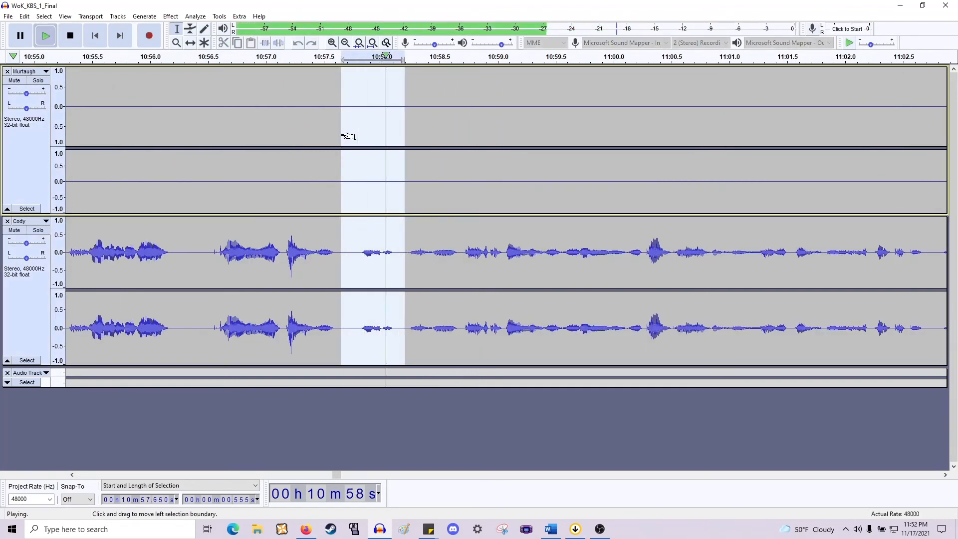
{"action": "key", "text": "Delete"}
Cut the short pause starting at 10:56.204 between the second voice's words from both voice tracks.
{"action": "scroll", "coordinate": [357, 225], "scroll_direction": "left", "scroll_amount": 4}
{"action": "scroll", "coordinate": [357, 225], "scroll_direction": "left", "scroll_amount": 3}
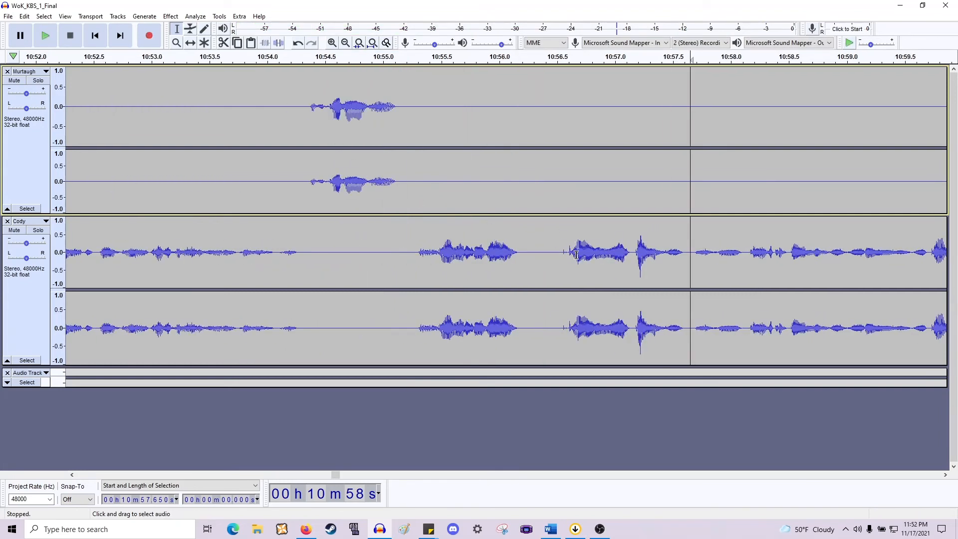
{"action": "left_click_drag", "start_coordinate": [566, 261], "coordinate": [523, 199]}
{"action": "key", "text": "Delete"}
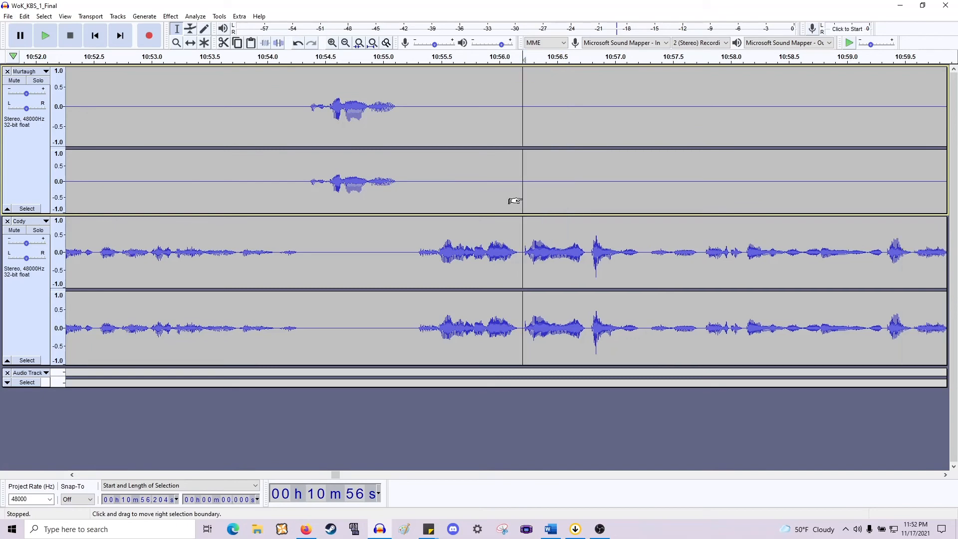
Select the loud peak on the second voice's track, 0.133 s long from 10:56.789.
{"action": "scroll", "coordinate": [521, 242], "scroll_direction": "down", "scroll_amount": 1, "text": "ctrl"}
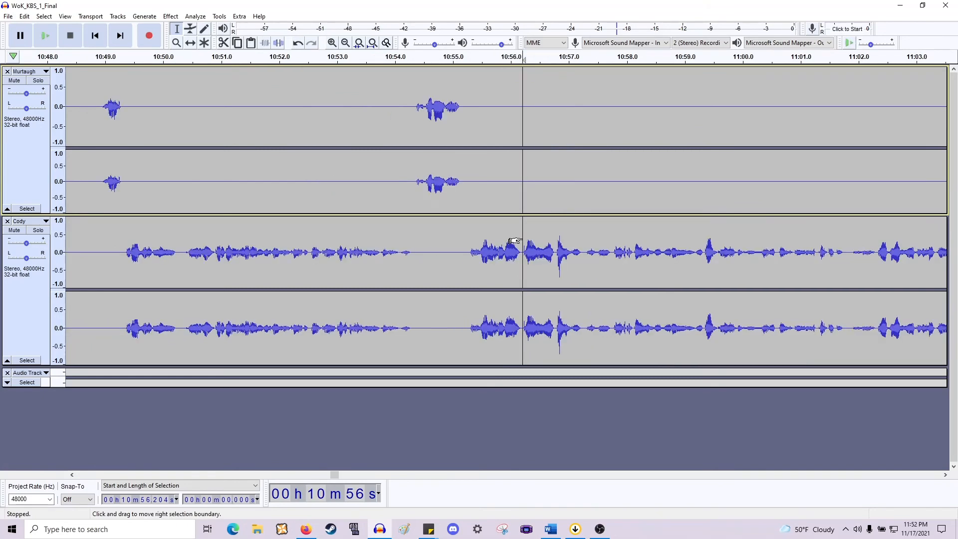
{"action": "scroll", "coordinate": [572, 270], "scroll_direction": "up", "scroll_amount": 2, "text": "ctrl"}
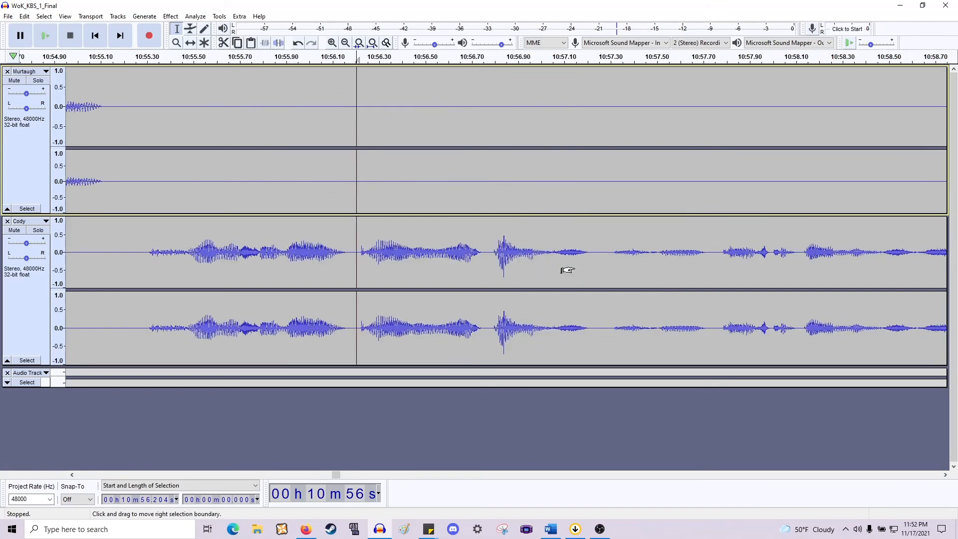
{"action": "left_click_drag", "start_coordinate": [495, 267], "coordinate": [607, 265]}
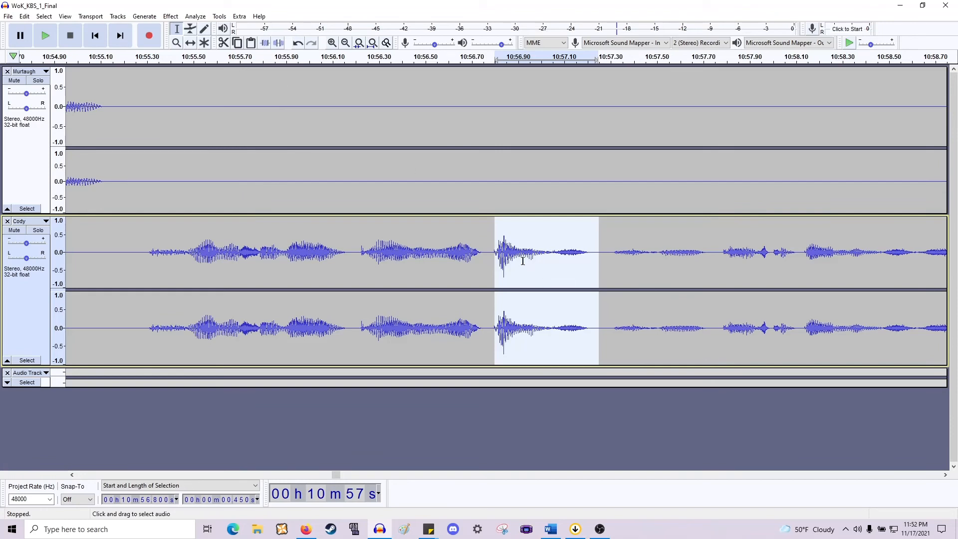
{"action": "left_click_drag", "start_coordinate": [523, 261], "coordinate": [488, 261]}
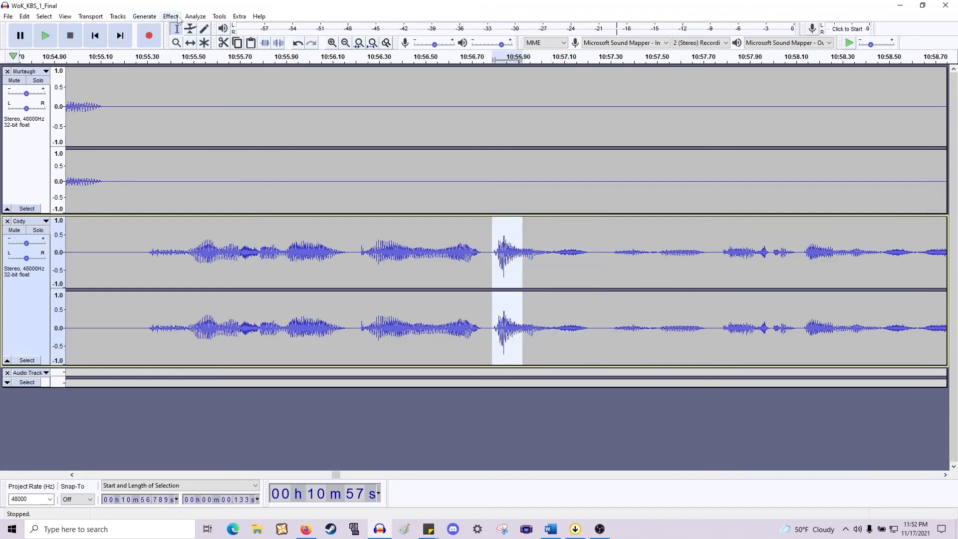
Normalize the selected loud peak near 10:56.8 in the second voice track to -8.0 dB.
{"action": "left_click", "coordinate": [171, 16]}
{"action": "left_click", "coordinate": [253, 243]}
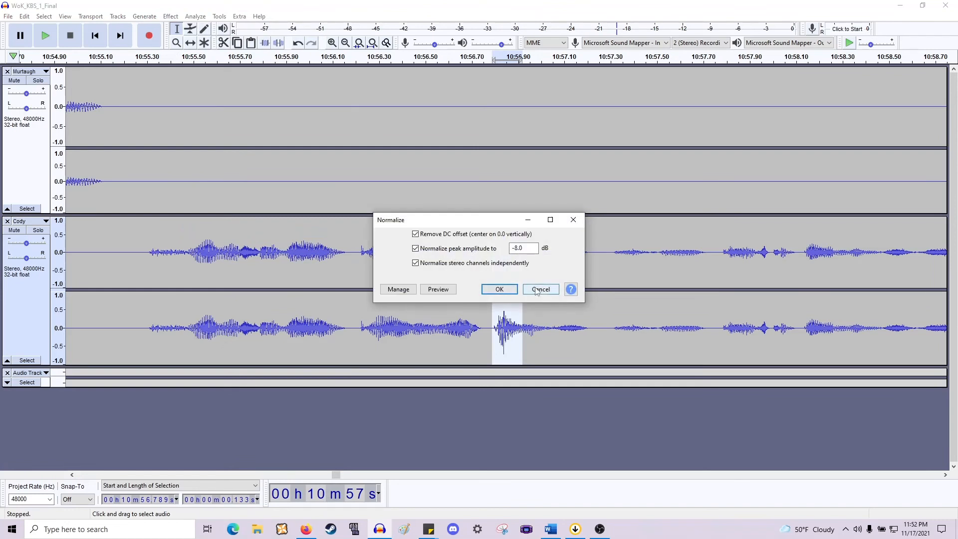
{"action": "left_click", "coordinate": [499, 289]}
{"action": "left_click", "coordinate": [452, 264]}
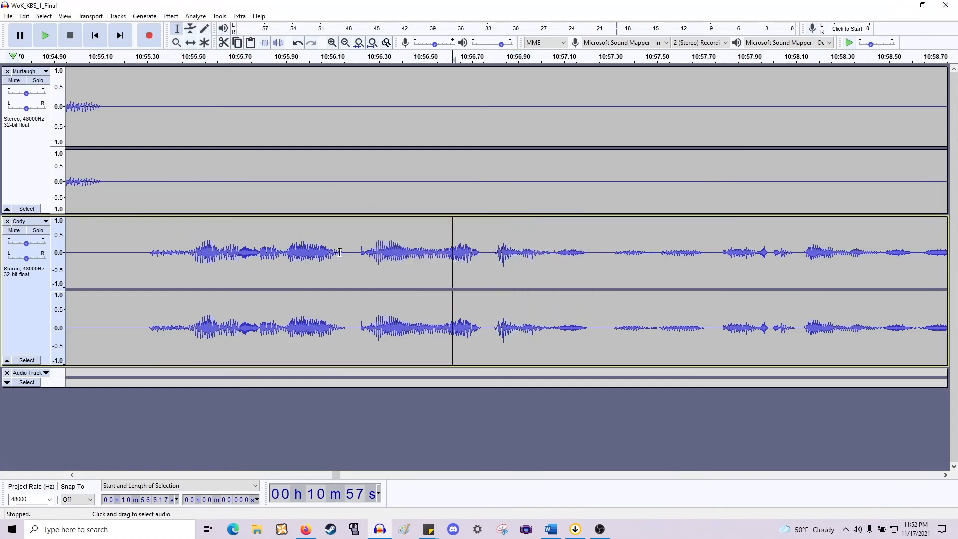
Play back the audio from 10:56.285 to about 11:10 to check the normalized peak and the following dialogue.
{"action": "key", "text": "space"}
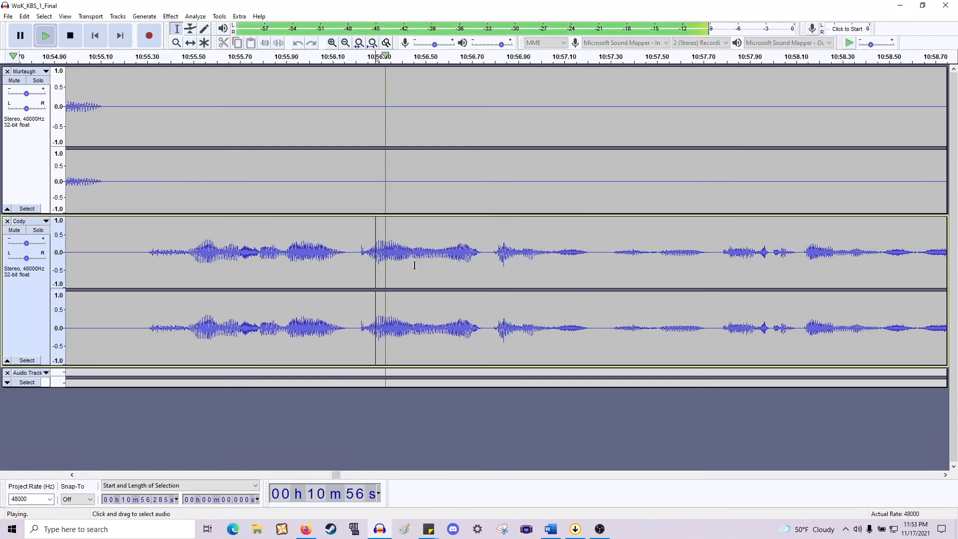
{"action": "scroll", "coordinate": [408, 262], "scroll_direction": "right", "scroll_amount": 2}
{"action": "scroll", "coordinate": [410, 256], "scroll_direction": "right", "scroll_amount": 6}
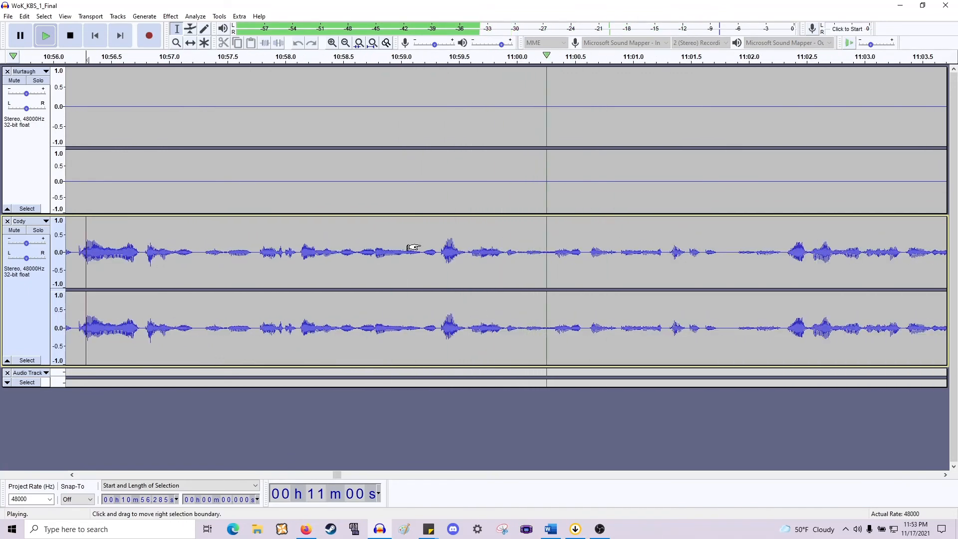
{"action": "scroll", "coordinate": [413, 248], "scroll_direction": "down", "scroll_amount": 2, "text": "ctrl"}
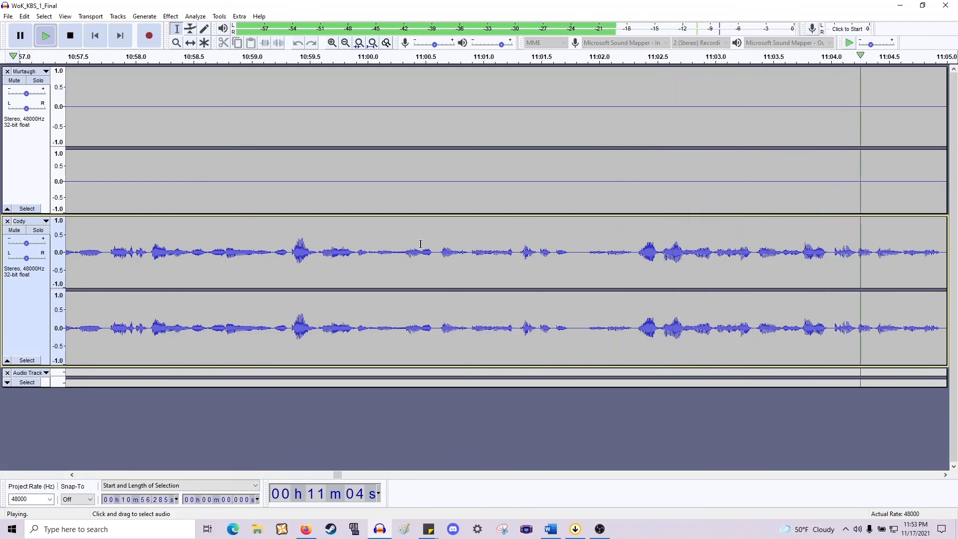
{"action": "scroll", "coordinate": [413, 248], "scroll_direction": "down", "scroll_amount": 2, "text": "ctrl"}
{"action": "scroll", "coordinate": [413, 248], "scroll_direction": "right", "scroll_amount": 3}
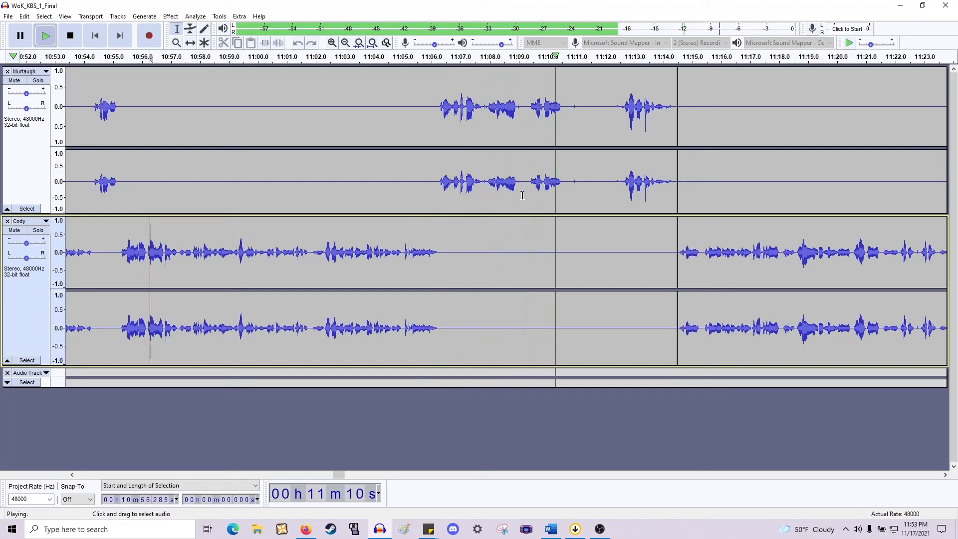
{"action": "key", "text": "space"}
Delete the 0.443 s gap at 11:08.938 from both voice tracks and briefly play the join.
{"action": "scroll", "coordinate": [522, 193], "scroll_direction": "up", "scroll_amount": 3, "text": "ctrl"}
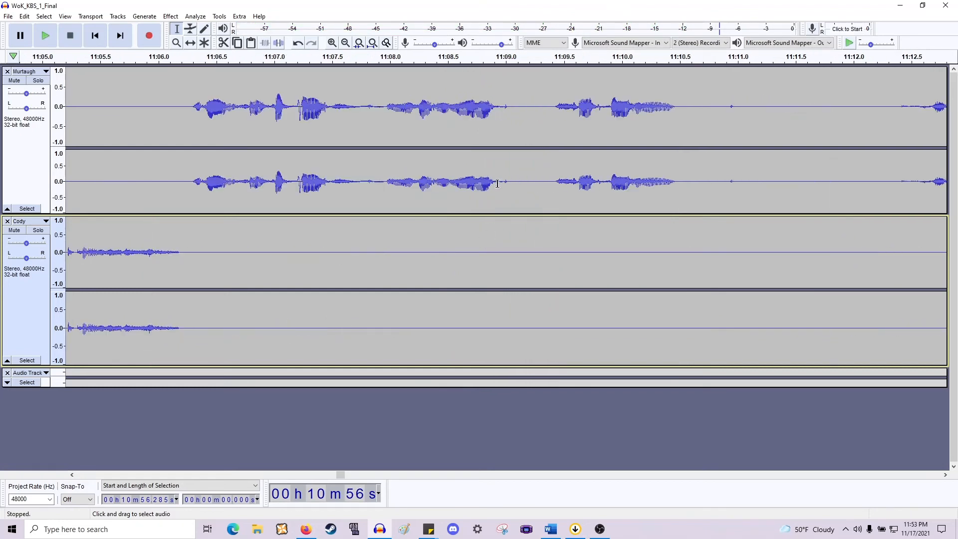
{"action": "left_click_drag", "start_coordinate": [498, 183], "coordinate": [549, 295]}
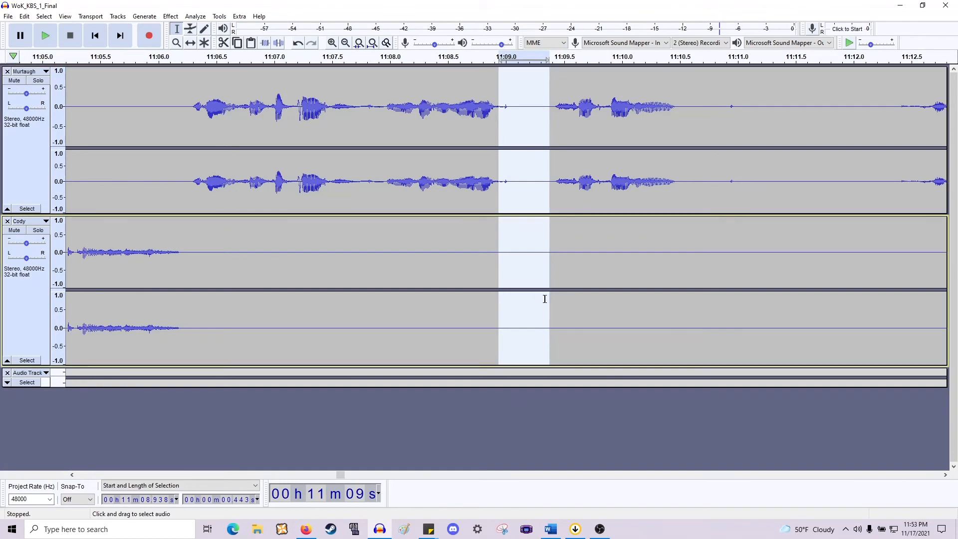
{"action": "key", "text": "Delete"}
{"action": "key", "text": "space"}
{"action": "key", "text": "space"}
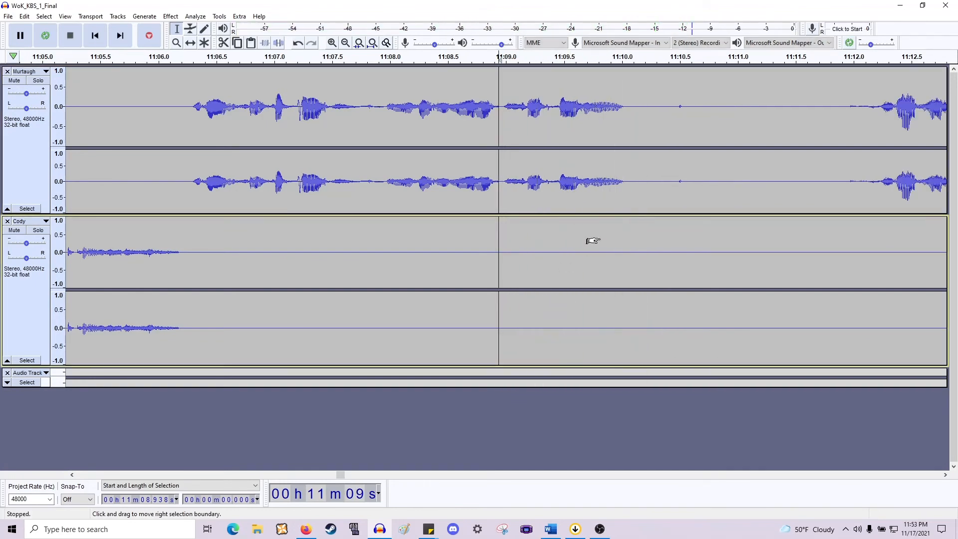
Delete the pause starting at 11:10.083 from both voice tracks and play back from the join.
{"action": "scroll", "coordinate": [592, 241], "scroll_direction": "right", "scroll_amount": 3, "text": "shift"}
{"action": "left_click_drag", "start_coordinate": [481, 194], "coordinate": [727, 344]}
{"action": "key", "text": "Delete"}
{"action": "key", "text": "space"}
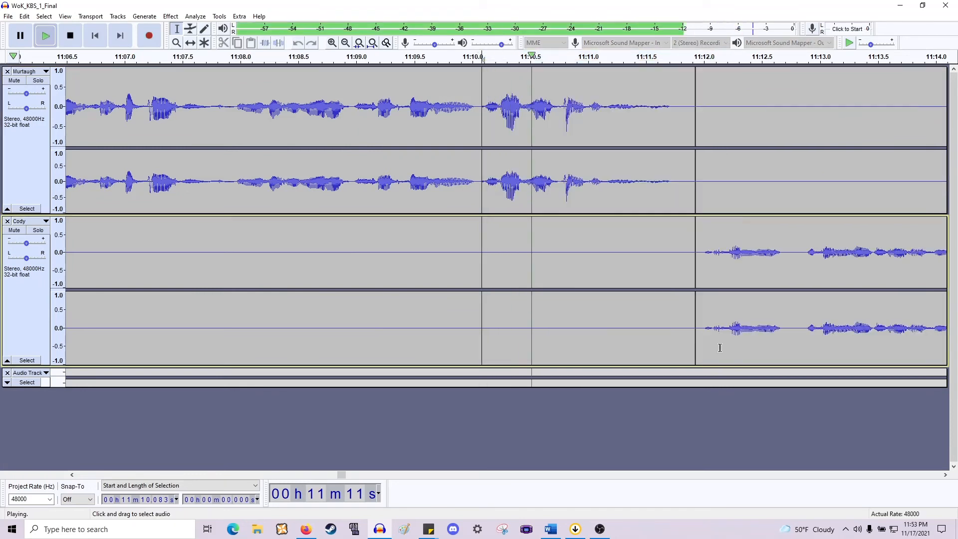
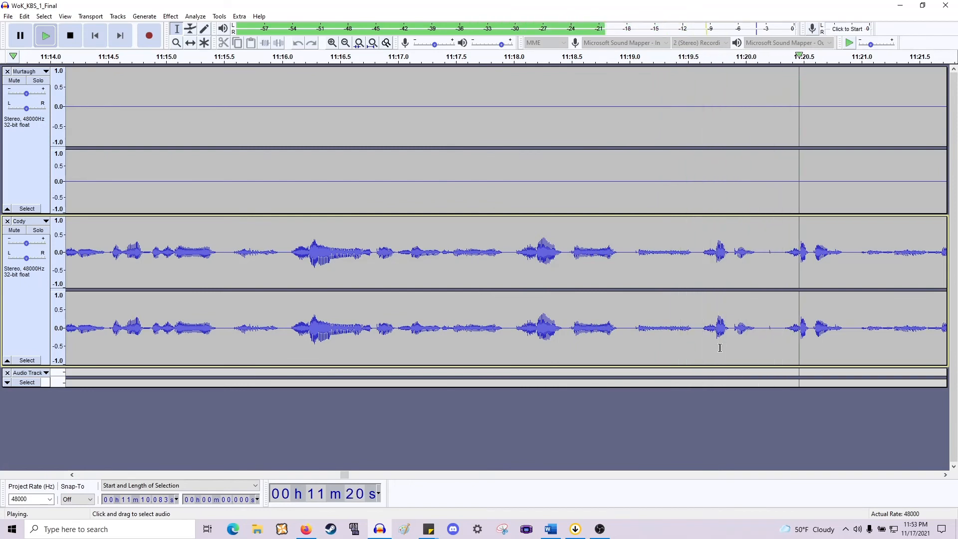
Delete the 0.108 s gap with the small blip at 11:20.156 from both voice tracks and play on from there.
{"action": "key", "text": "space"}
{"action": "left_click_drag", "start_coordinate": [776, 245], "coordinate": [763, 197]}
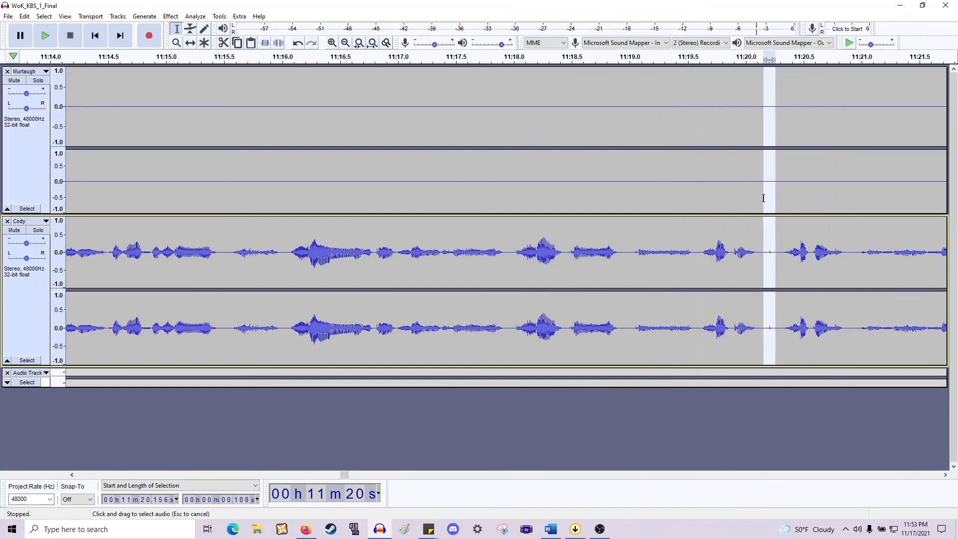
{"action": "key", "text": "Delete"}
{"action": "key", "text": "space"}
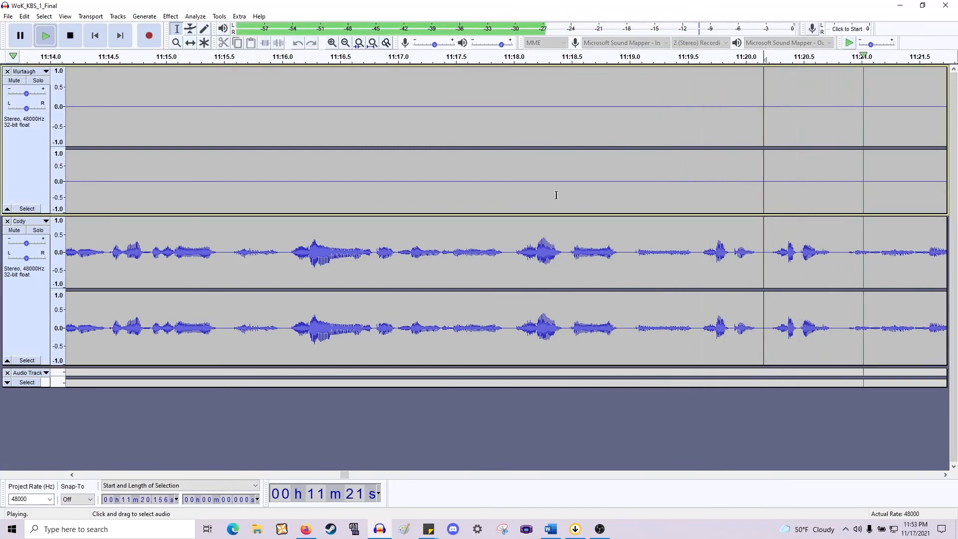
{"action": "scroll", "coordinate": [660, 344], "scroll_direction": "down", "scroll_amount": 1}
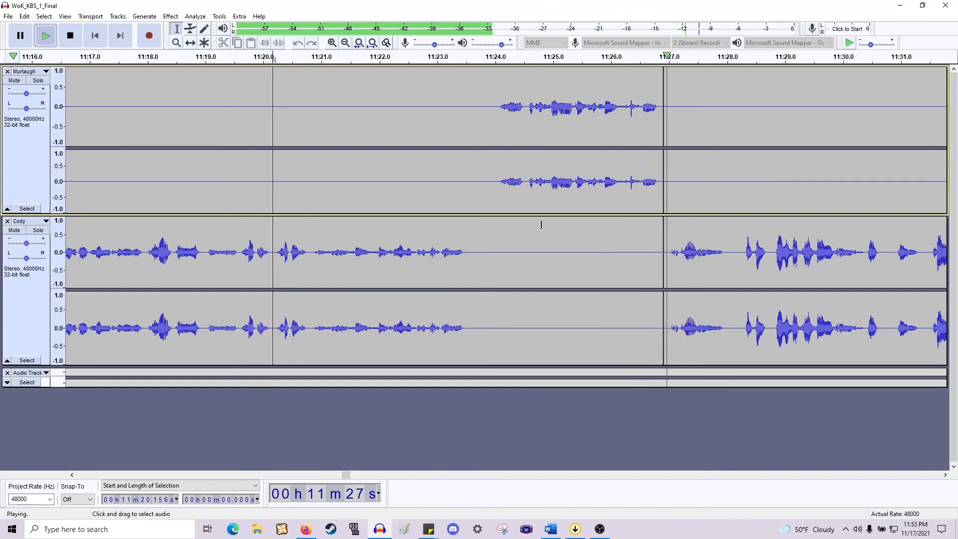
Delete the 0.310 s section with the short spike at 11:26.145 from both voice tracks.
{"action": "key", "text": "space"}
{"action": "left_click_drag", "start_coordinate": [620, 252], "coordinate": [638, 267]}
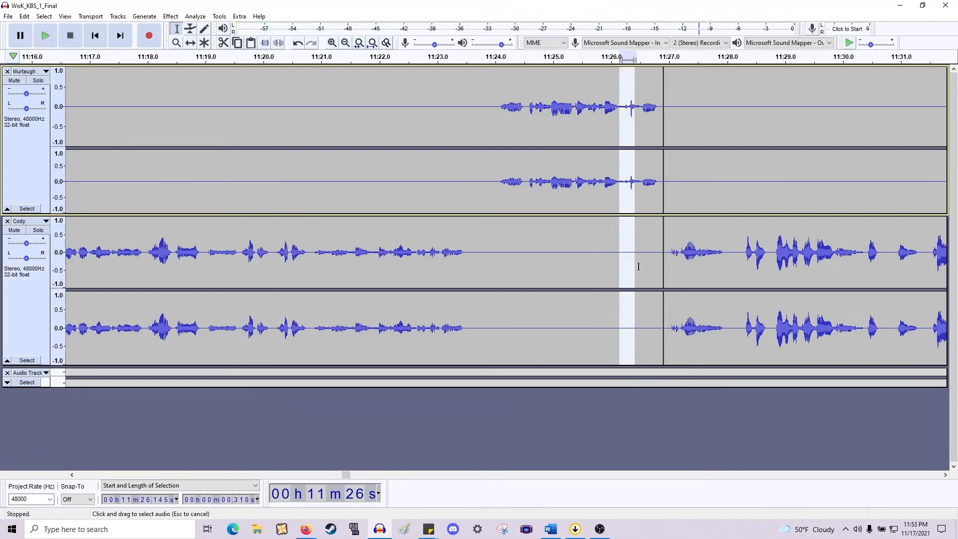
{"action": "key", "text": "space"}
{"action": "key", "text": "Delete"}
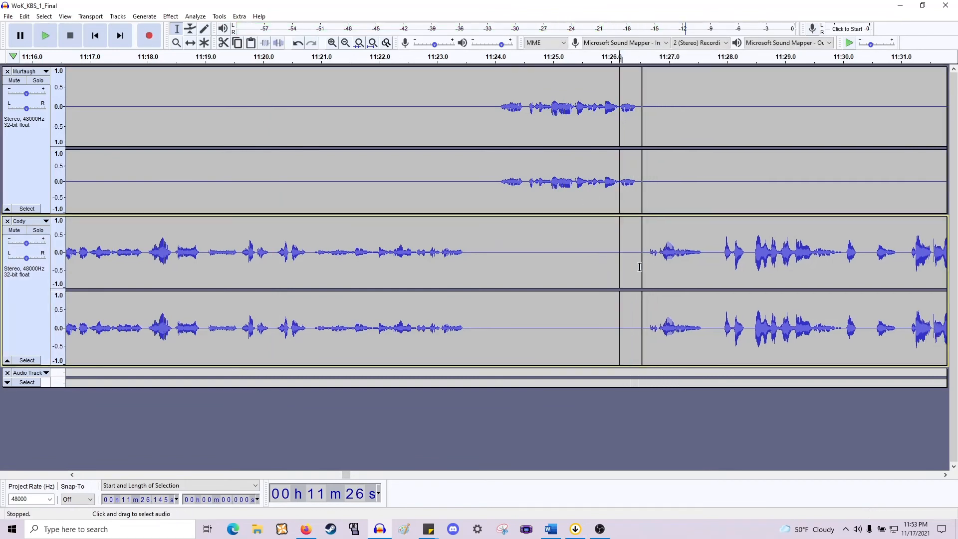
Play the first voice track's phrase from 11:23.992, then delete about one second starting at 11:23.536 from both voice tracks.
{"action": "left_click", "coordinate": [495, 201]}
{"action": "key", "text": "space"}
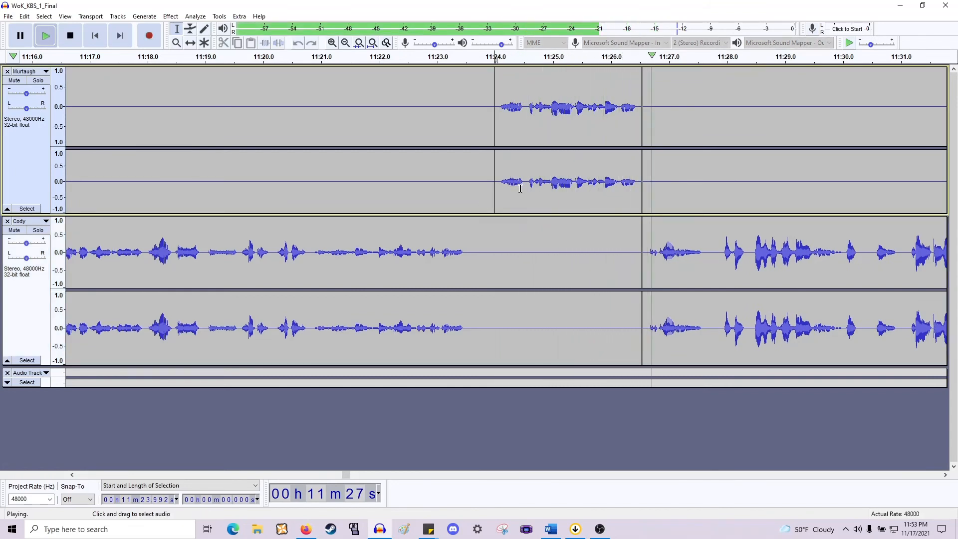
{"action": "key", "text": "space"}
{"action": "left_click_drag", "start_coordinate": [526, 210], "coordinate": [468, 283]}
{"action": "key", "text": "Delete"}
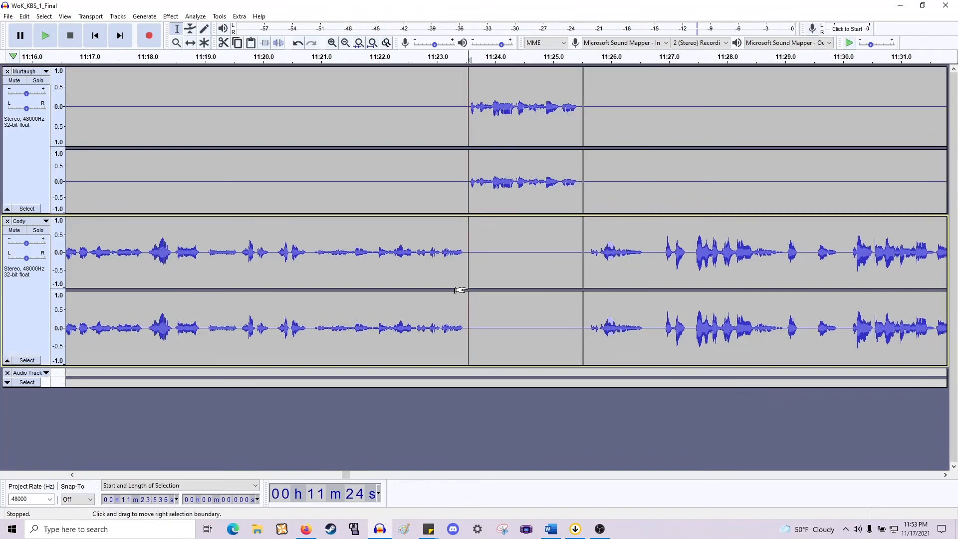
Look over the edited section between about 10:20 and 11:35 and play back the exchange from 11:09.816.
{"action": "scroll", "coordinate": [460, 290], "scroll_direction": "left", "scroll_amount": 15}
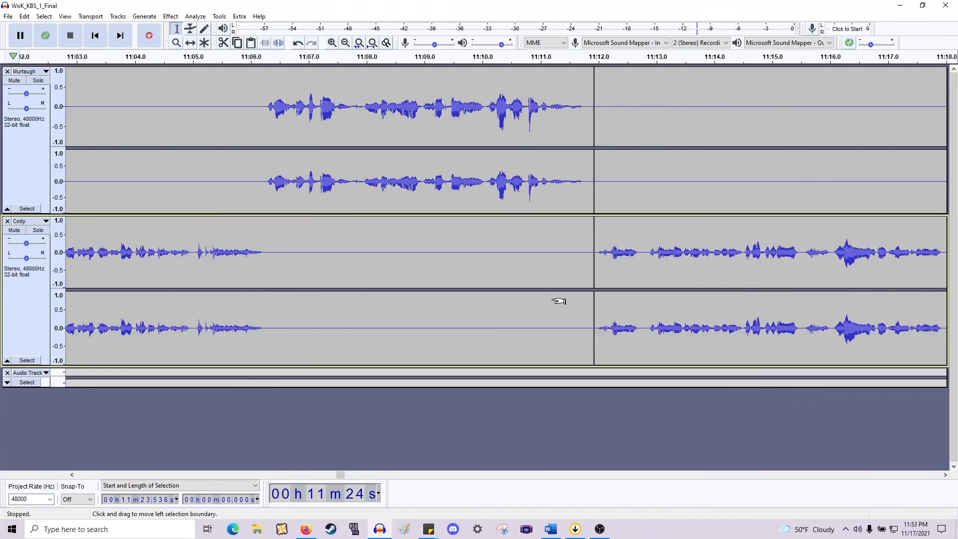
{"action": "scroll", "coordinate": [552, 301], "scroll_direction": "down", "scroll_amount": 2}
{"action": "scroll", "coordinate": [552, 300], "scroll_direction": "left", "scroll_amount": 3}
{"action": "scroll", "coordinate": [552, 301], "scroll_direction": "right", "scroll_amount": 7}
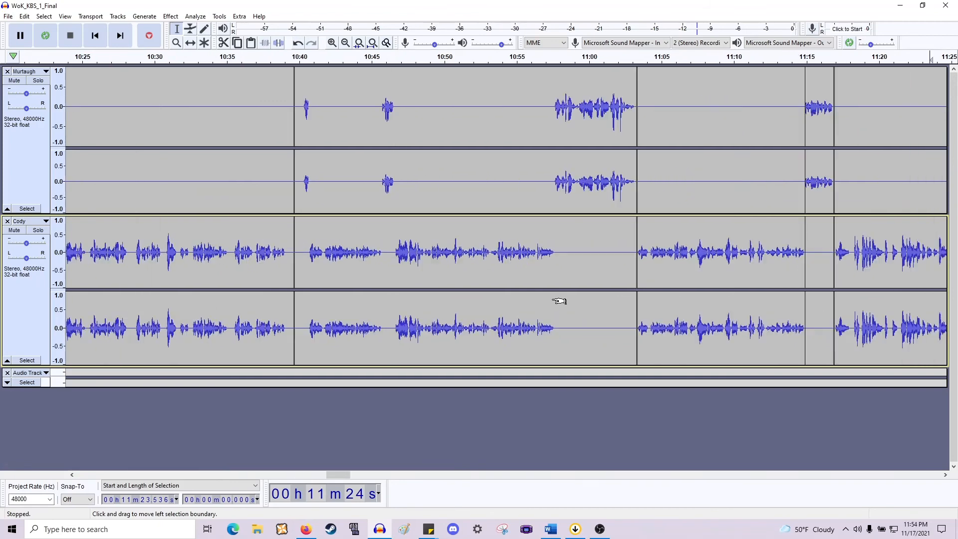
{"action": "scroll", "coordinate": [559, 301], "scroll_direction": "left", "scroll_amount": 7}
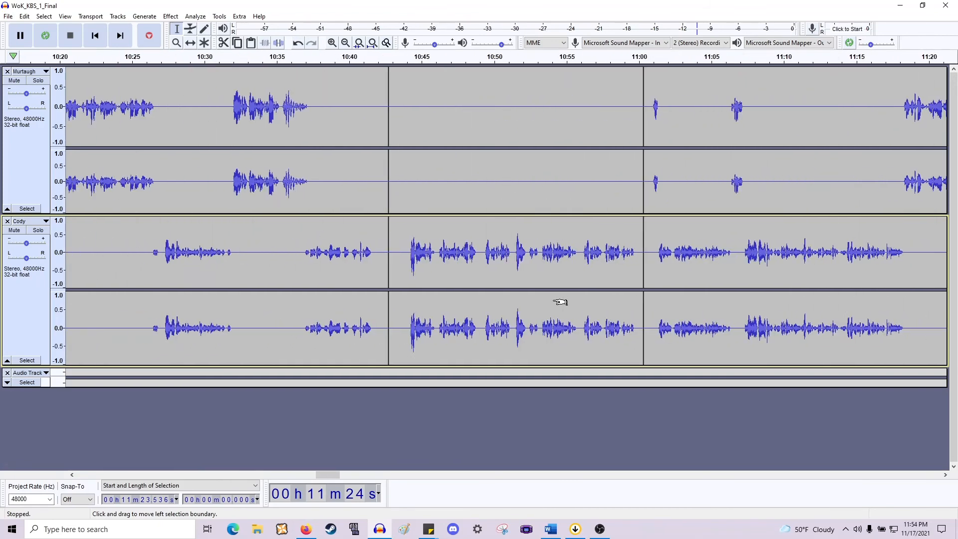
{"action": "scroll", "coordinate": [560, 302], "scroll_direction": "right", "scroll_amount": 3}
{"action": "scroll", "coordinate": [559, 302], "scroll_direction": "right", "scroll_amount": 5}
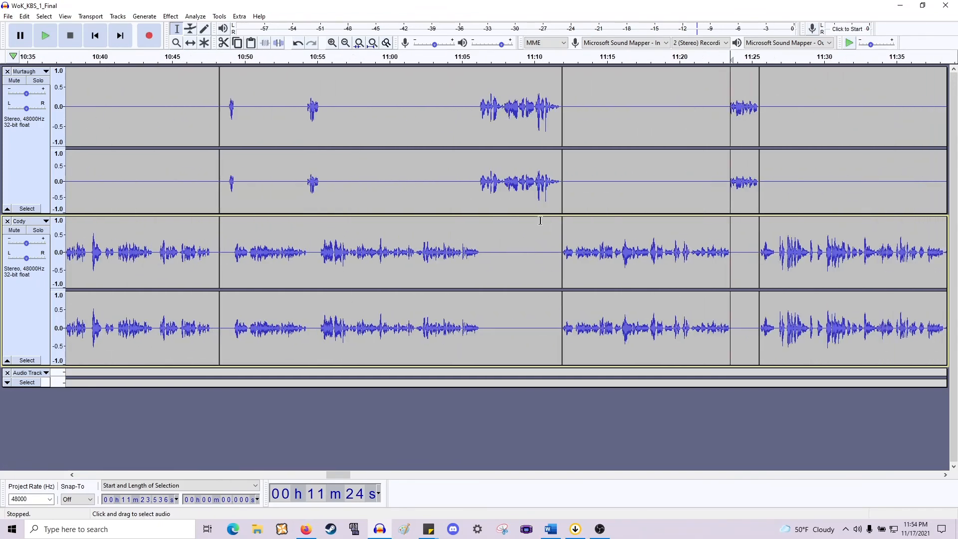
{"action": "left_click", "coordinate": [532, 206]}
{"action": "key", "text": "space"}
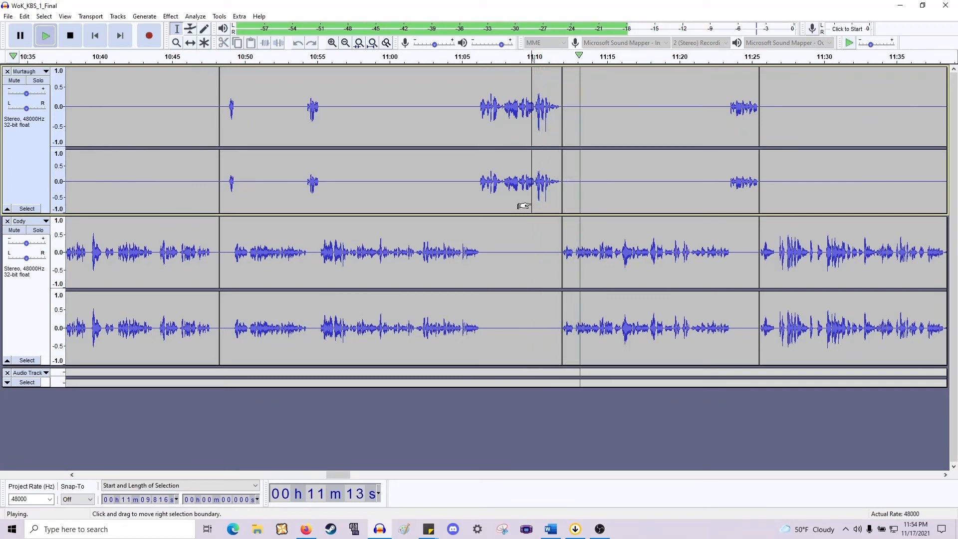
{"action": "key", "text": "space"}
Play the opening of the second voice track's reply from 11:11.994 and again from 11:12.455.
{"action": "scroll", "coordinate": [610, 247], "scroll_direction": "up", "scroll_amount": 2}
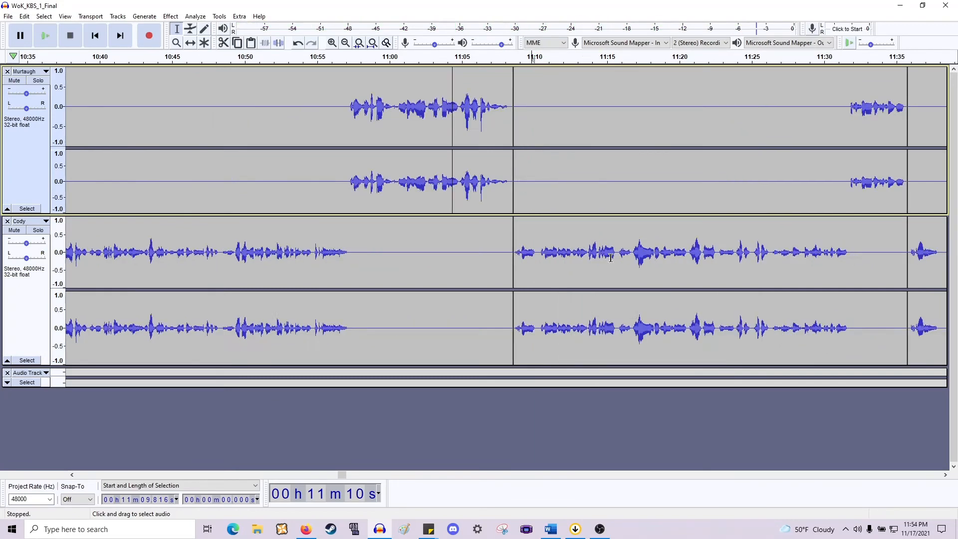
{"action": "left_click", "coordinate": [420, 265]}
{"action": "key", "text": "space"}
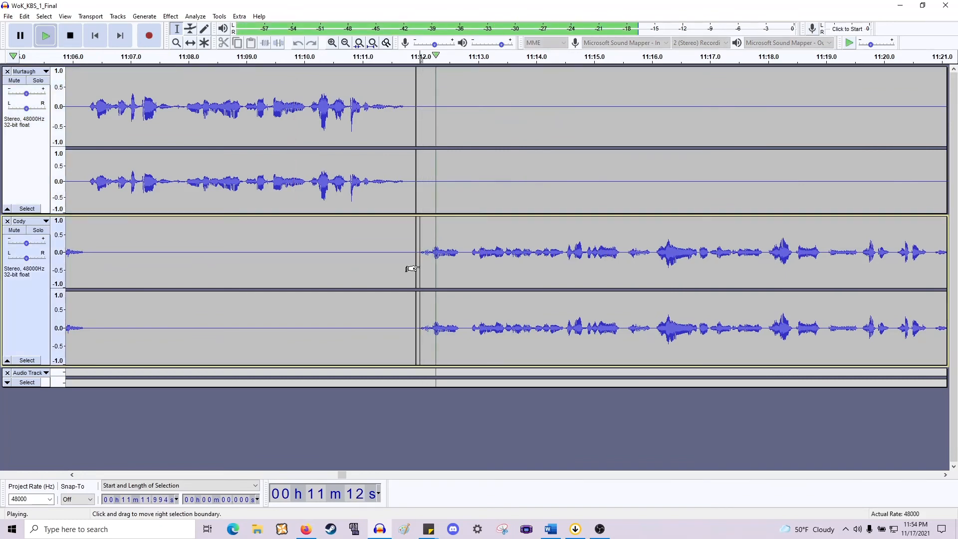
{"action": "key", "text": "space"}
{"action": "scroll", "coordinate": [475, 263], "scroll_direction": "up", "scroll_amount": 1}
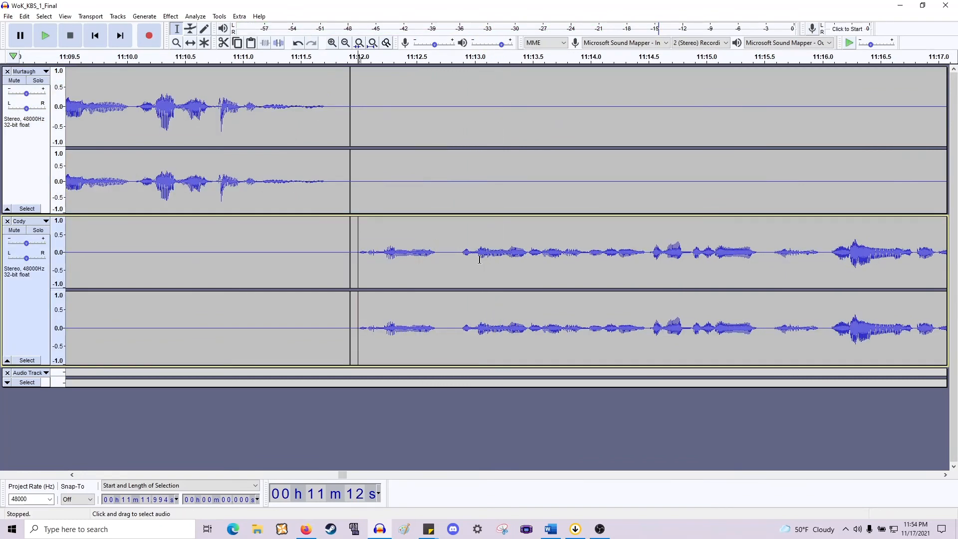
{"action": "key", "text": "space"}
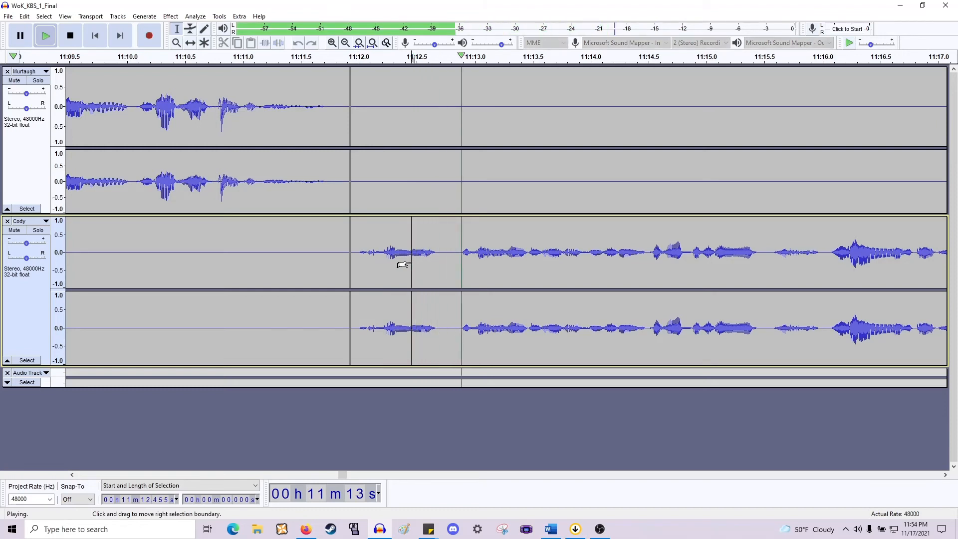
{"action": "key", "text": "space"}
Try deleting the 0.435 s section at 11:12.455 from both voice tracks, play the join, and undo the deletion.
{"action": "left_click_drag", "start_coordinate": [402, 264], "coordinate": [453, 188]}
{"action": "key", "text": "Delete"}
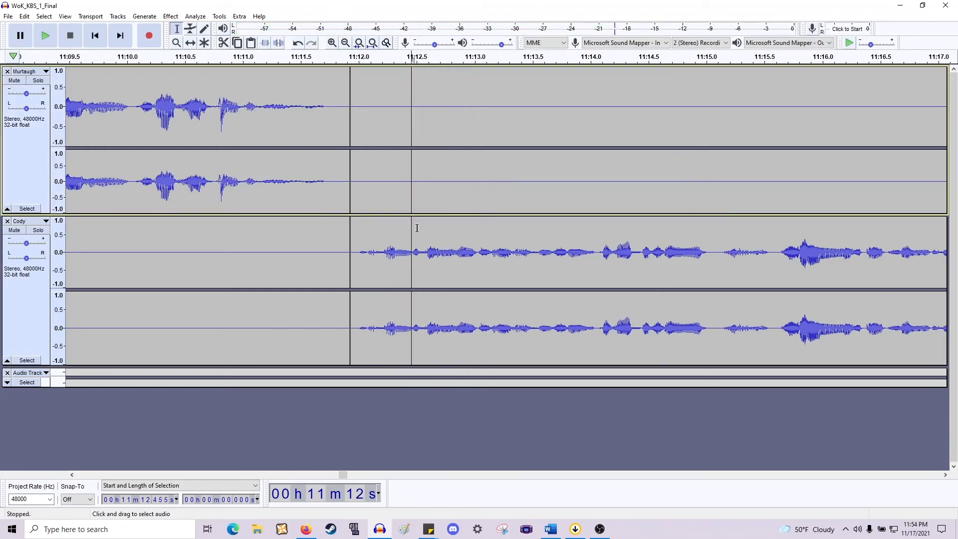
{"action": "left_click", "coordinate": [358, 249]}
{"action": "key", "text": "space"}
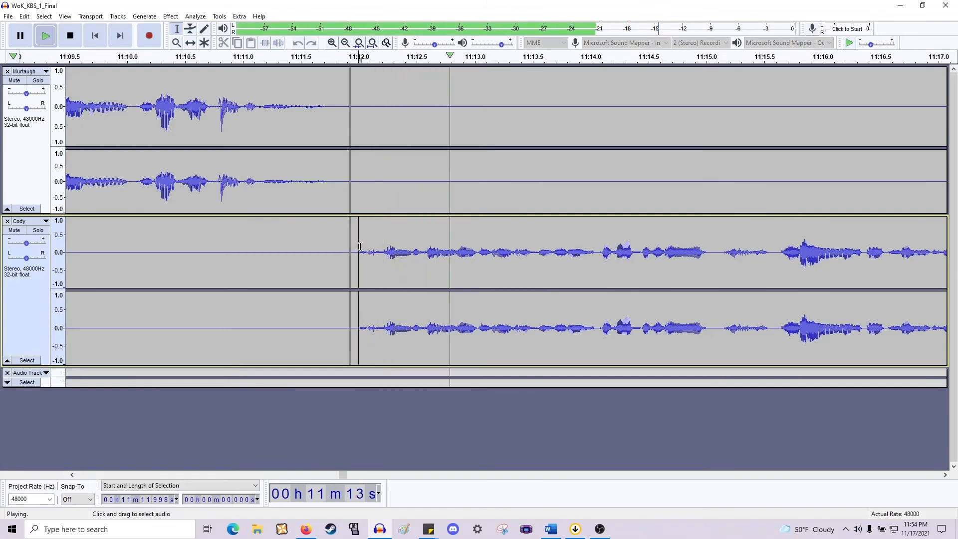
{"action": "key", "text": "space"}
{"action": "key", "text": "ctrl+z"}
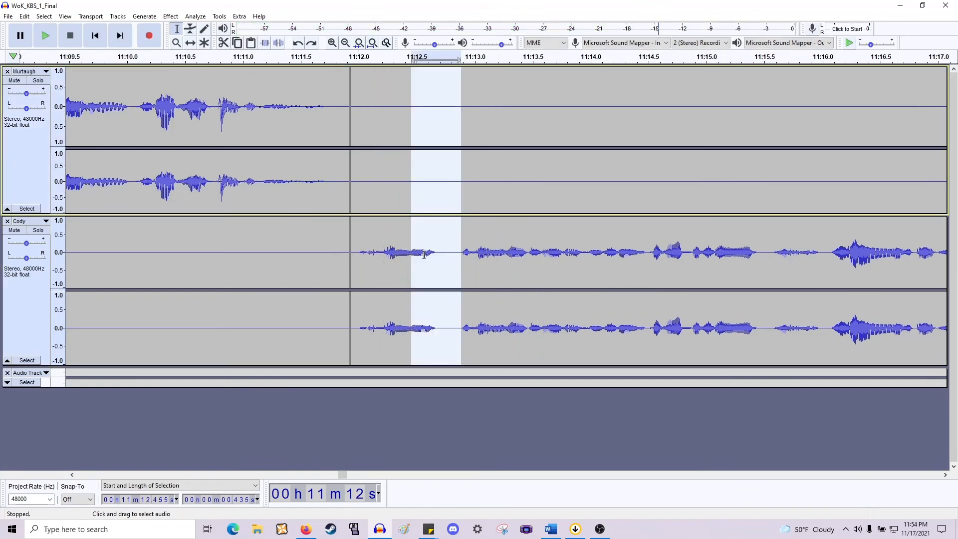
Audition the short sound at 11:12.890 in the second voice track and delete 0.065 s there from both voice tracks.
{"action": "left_click", "coordinate": [409, 257]}
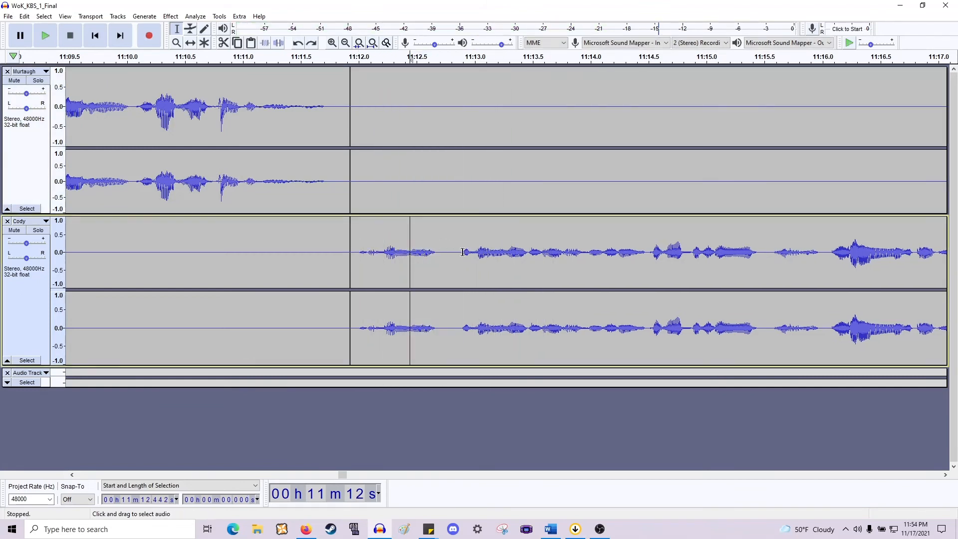
{"action": "left_click_drag", "start_coordinate": [472, 253], "coordinate": [482, 255]}
{"action": "key", "text": "space"}
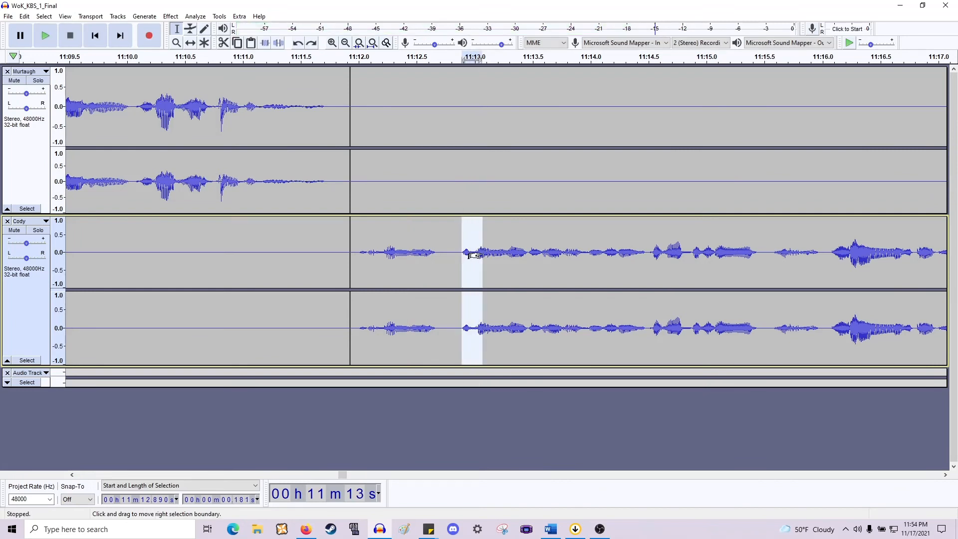
{"action": "key", "text": "space"}
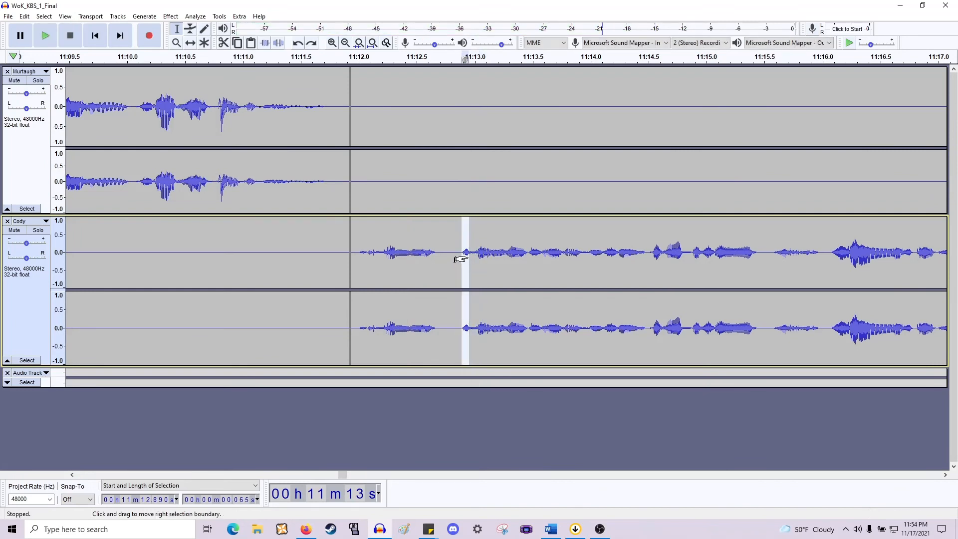
{"action": "scroll", "coordinate": [460, 257], "scroll_direction": "up", "scroll_amount": 1}
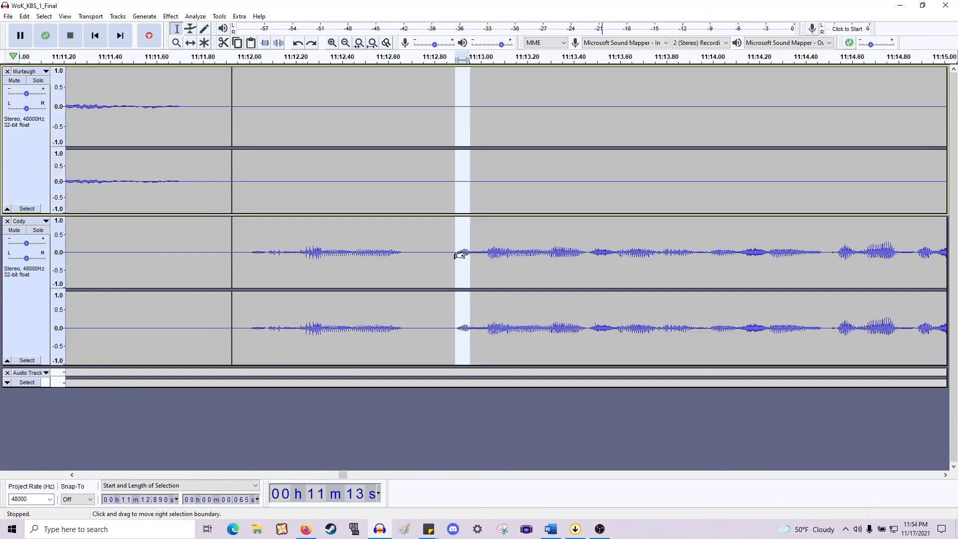
{"action": "key", "text": "Delete"}
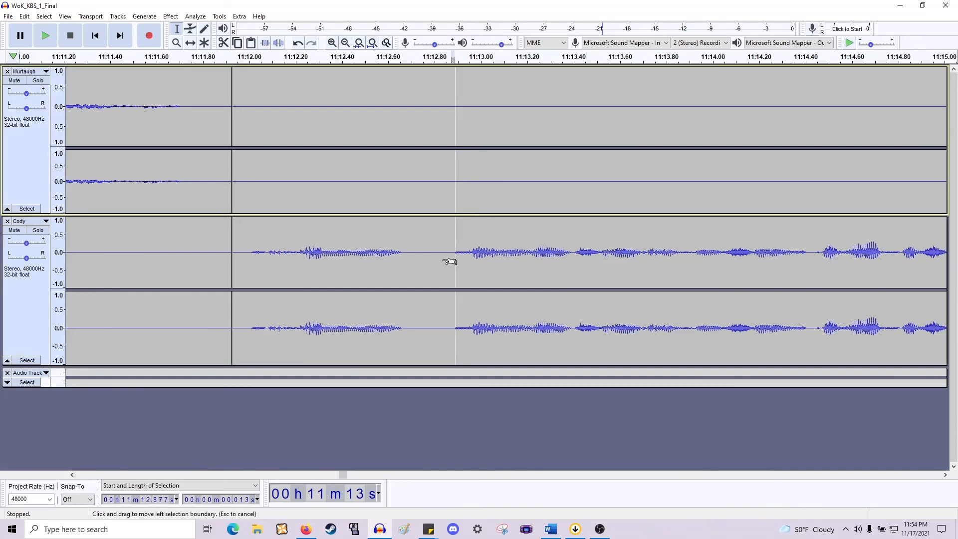
Delete the gap starting at 11:12.661 before the next word from both voice tracks and play the join from 11:12.003.
{"action": "left_click_drag", "start_coordinate": [449, 261], "coordinate": [409, 270]}
{"action": "key", "text": "Delete"}
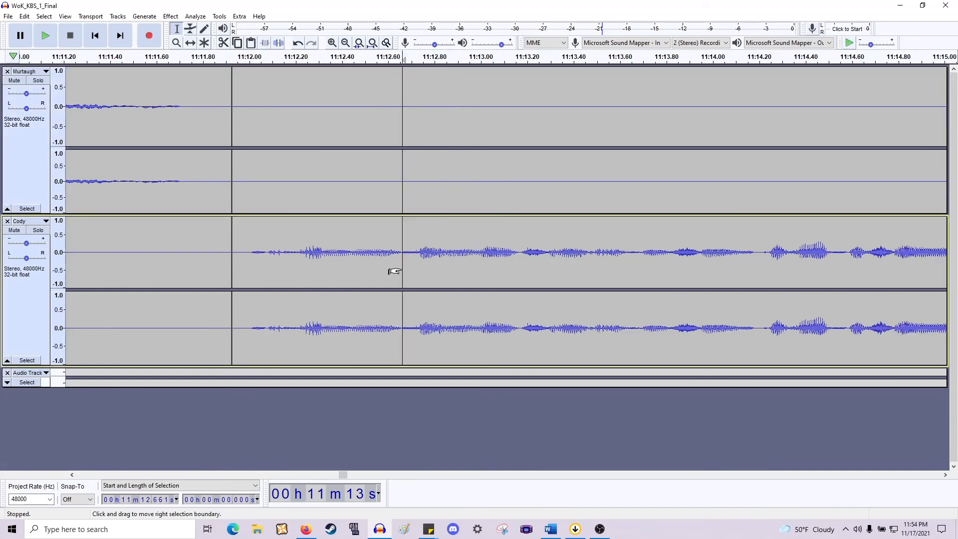
{"action": "scroll", "coordinate": [410, 269], "scroll_direction": "down", "scroll_amount": 1}
{"action": "left_click", "coordinate": [326, 261]}
{"action": "key", "text": "space"}
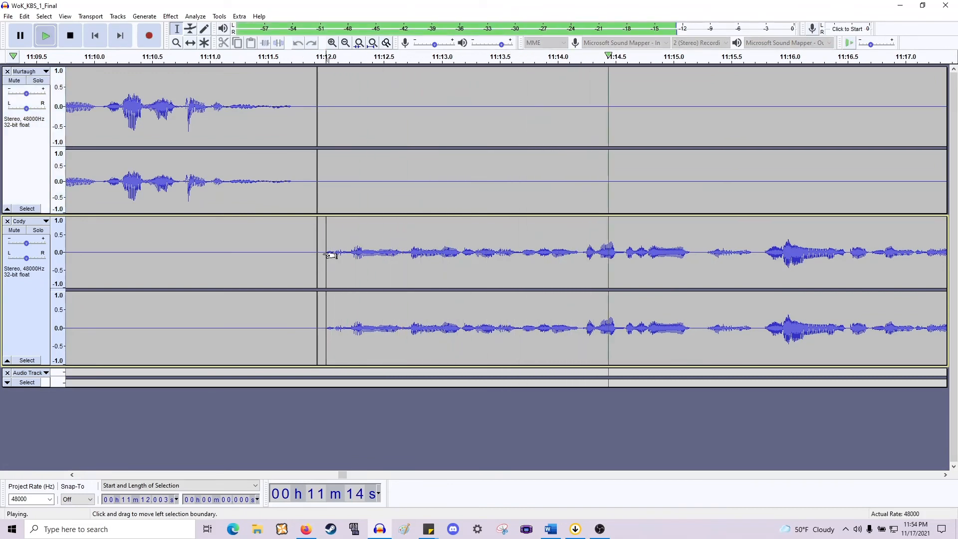
{"action": "scroll", "coordinate": [334, 254], "scroll_direction": "down", "scroll_amount": 1}
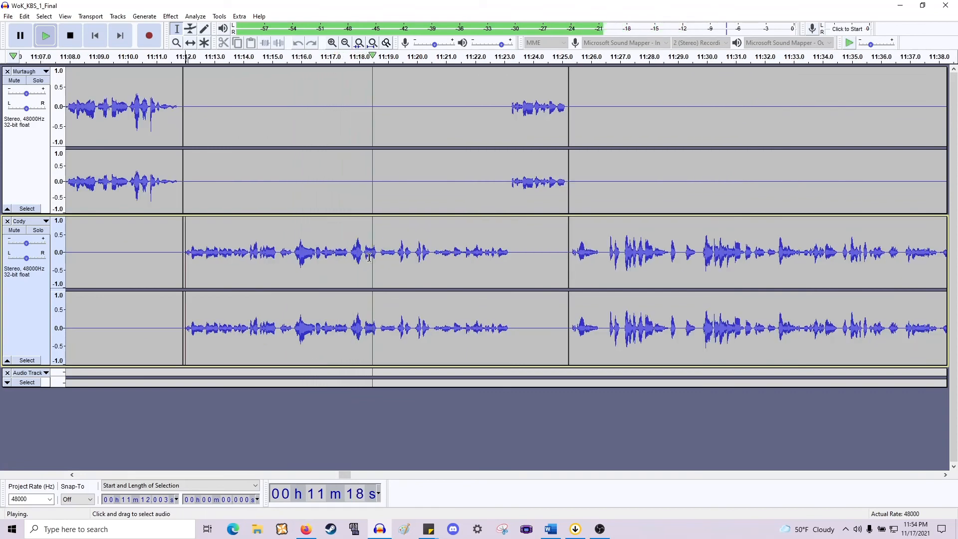
Audition the second voice track from 11:17.414 and delete the short section starting at 11:17.449 from both voice tracks.
{"action": "key", "text": "space"}
{"action": "scroll", "coordinate": [338, 267], "scroll_direction": "up", "scroll_amount": 1}
{"action": "left_click", "coordinate": [333, 264]}
{"action": "key", "text": "space"}
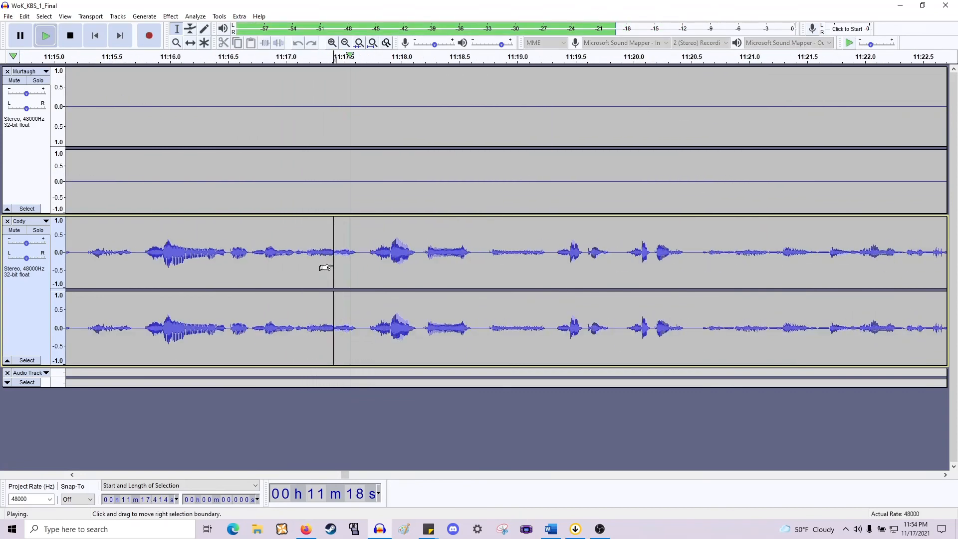
{"action": "key", "text": "space"}
{"action": "left_click_drag", "start_coordinate": [337, 262], "coordinate": [368, 192]}
{"action": "key", "text": "Delete"}
{"action": "scroll", "coordinate": [360, 194], "scroll_direction": "up", "scroll_amount": 2}
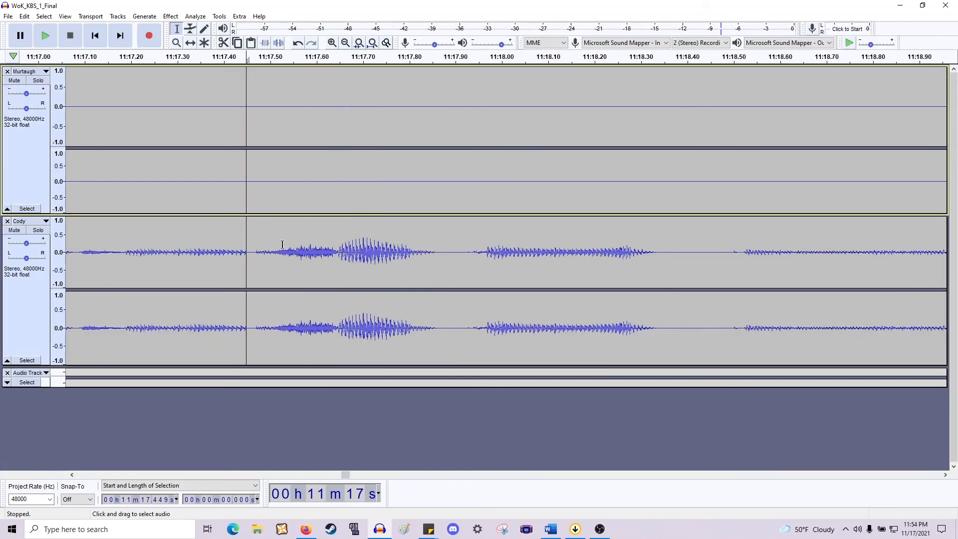
Apply a Fade Out to the 0.022 s at 11:17.432 in the second voice track, at the cut.
{"action": "left_click_drag", "start_coordinate": [249, 256], "coordinate": [239, 232]}
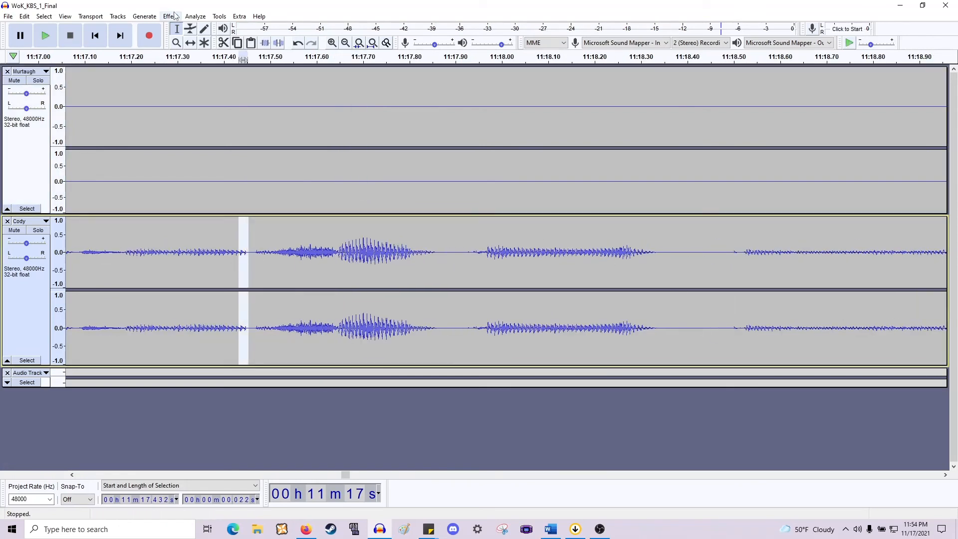
{"action": "left_click", "coordinate": [174, 15]}
{"action": "left_click", "coordinate": [214, 177]}
{"action": "scroll", "coordinate": [214, 178], "scroll_direction": "down", "scroll_amount": 1}
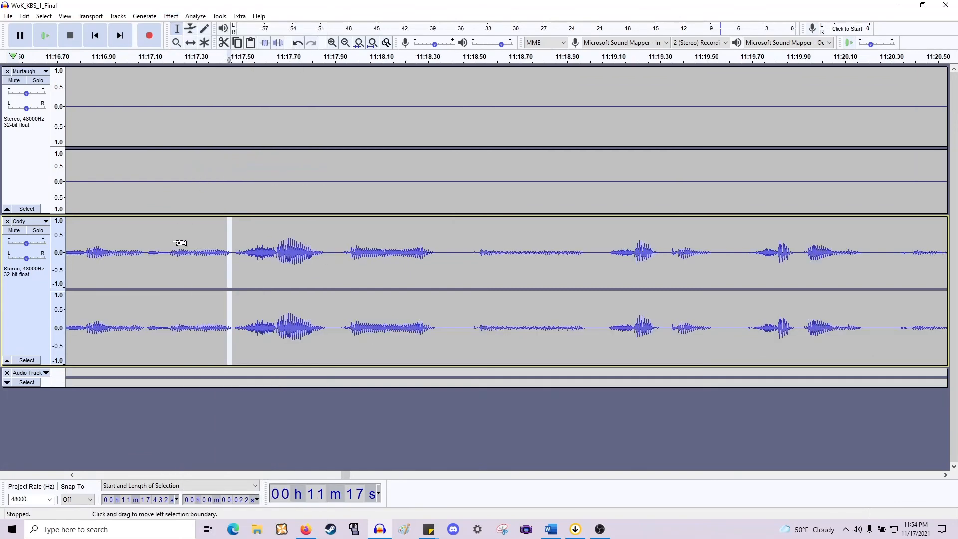
Play back the edited reply from 11:16.808 and follow the exchange to about 11:28.
{"action": "scroll", "coordinate": [175, 243], "scroll_direction": "down", "scroll_amount": 1}
{"action": "left_click", "coordinate": [128, 270]}
{"action": "key", "text": "space"}
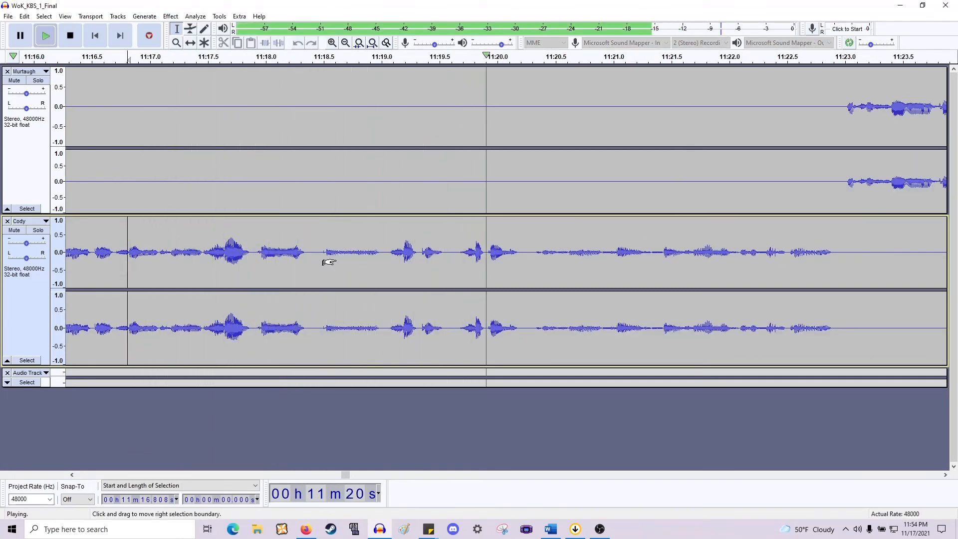
{"action": "scroll", "coordinate": [325, 261], "scroll_direction": "right", "scroll_amount": 3}
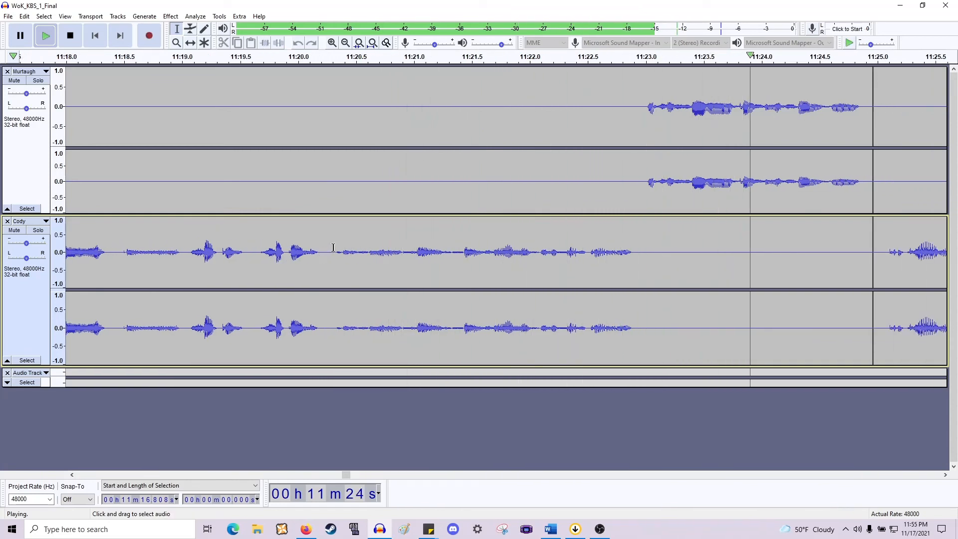
{"action": "scroll", "coordinate": [326, 251], "scroll_direction": "right", "scroll_amount": 4}
{"action": "scroll", "coordinate": [326, 242], "scroll_direction": "down", "scroll_amount": 1}
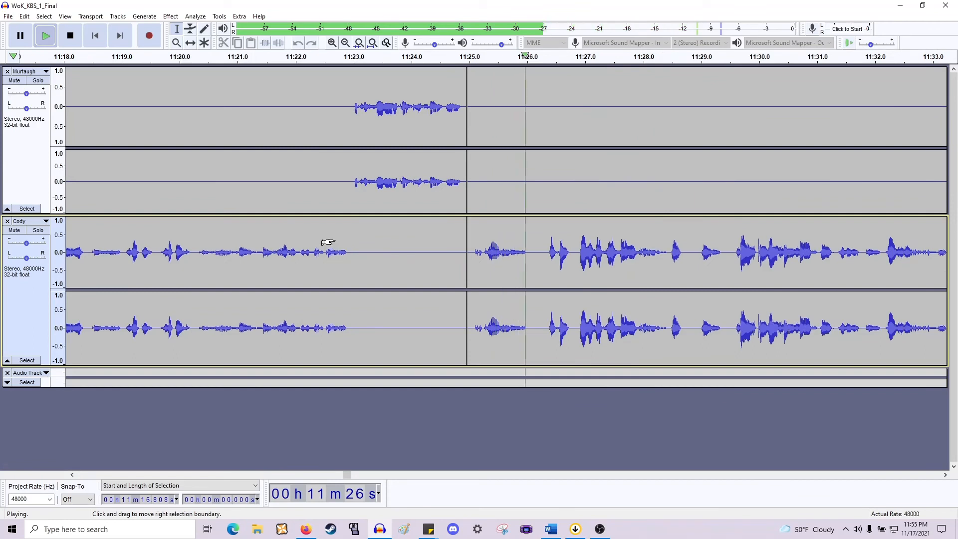
{"action": "scroll", "coordinate": [399, 239], "scroll_direction": "right", "scroll_amount": 4}
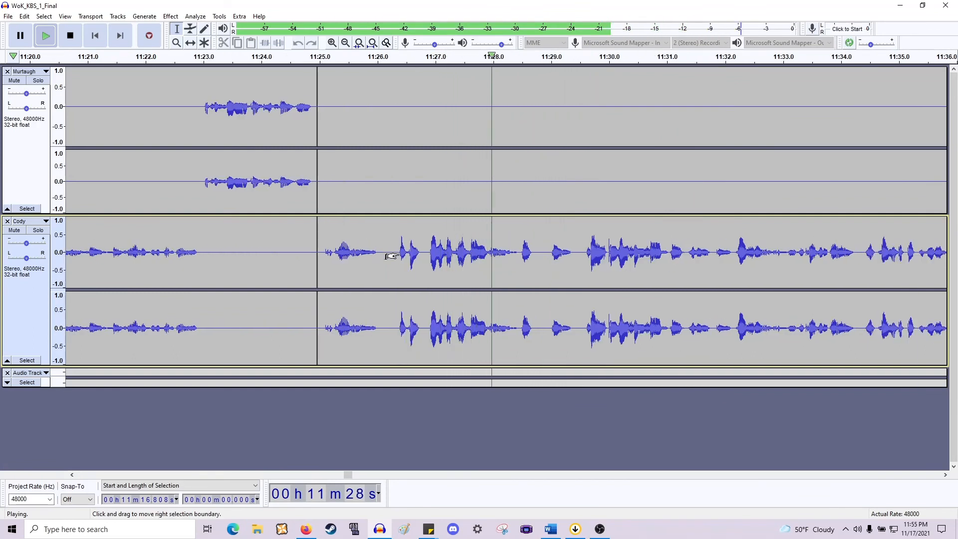
Delete the 0.327 s pause at 11:26.011 from both voice tracks and play on to about 11:36.
{"action": "left_click_drag", "start_coordinate": [396, 254], "coordinate": [379, 186]}
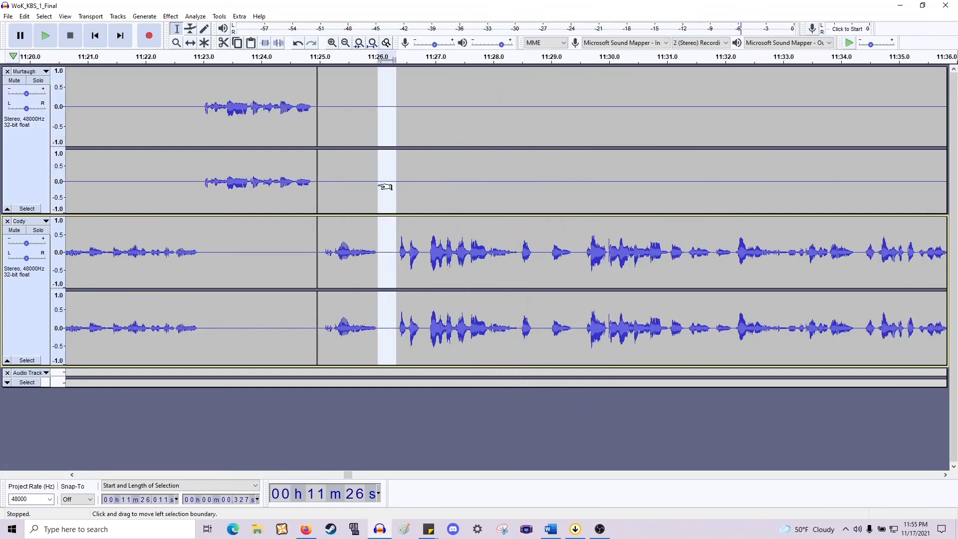
{"action": "left_click", "coordinate": [377, 185], "text": "ctrl"}
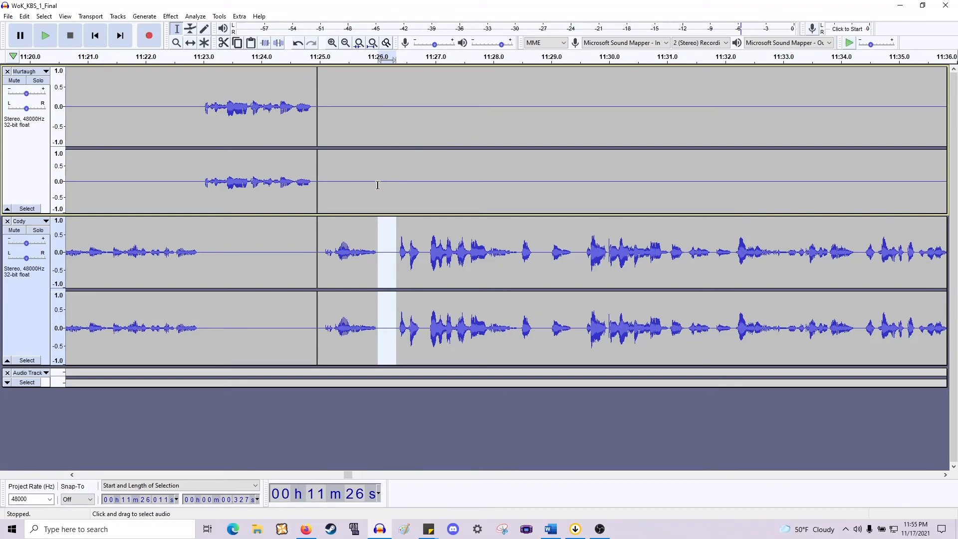
{"action": "left_click", "coordinate": [378, 185], "text": "ctrl"}
{"action": "key", "text": "Delete"}
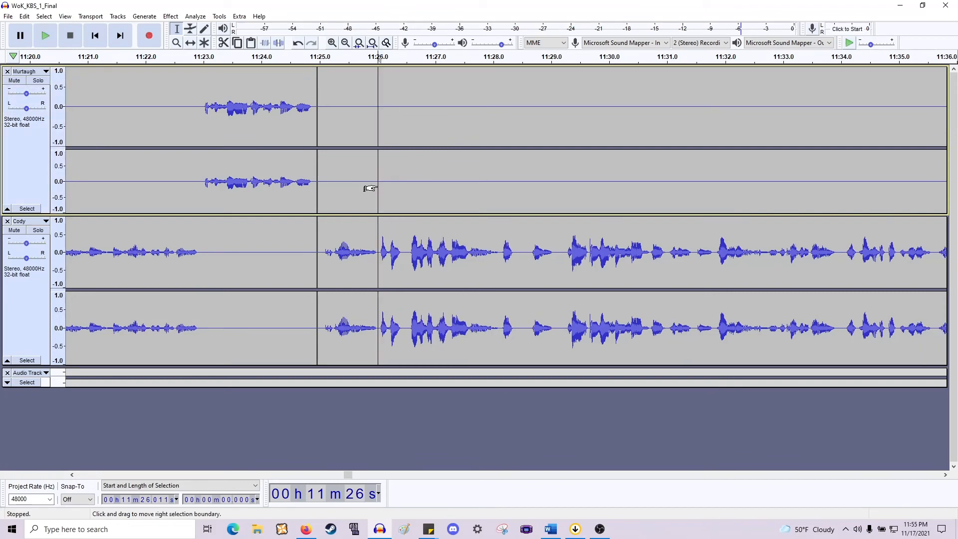
{"action": "key", "text": "space"}
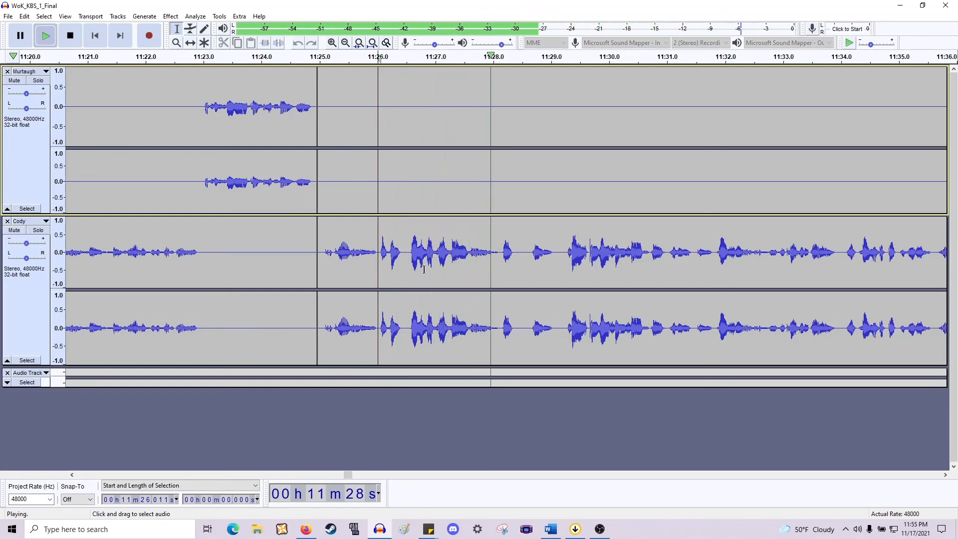
{"action": "scroll", "coordinate": [413, 267], "scroll_direction": "down", "scroll_amount": 1, "text": "ctrl"}
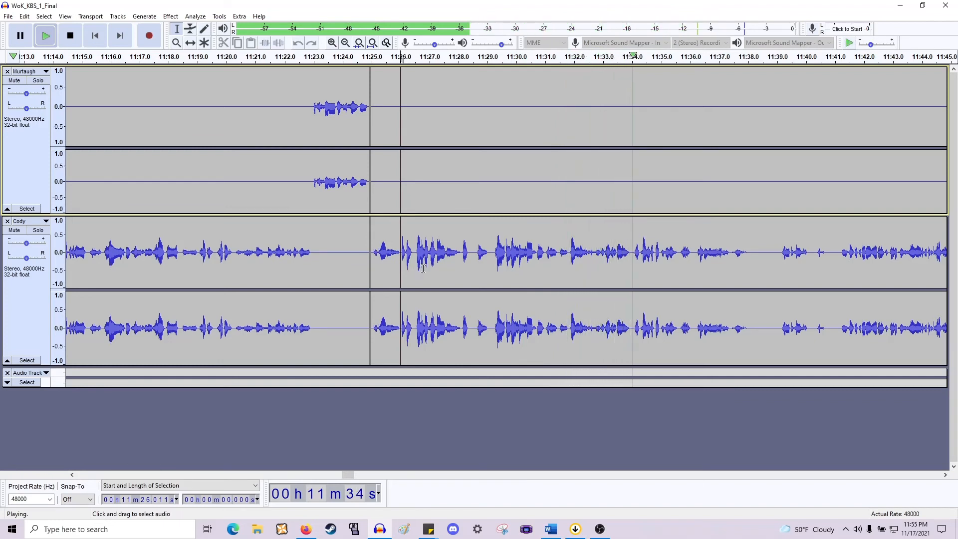
{"action": "scroll", "coordinate": [415, 271], "scroll_direction": "down", "scroll_amount": 3, "text": "shift"}
{"action": "scroll", "coordinate": [415, 272], "scroll_direction": "down", "scroll_amount": 8, "text": "shift"}
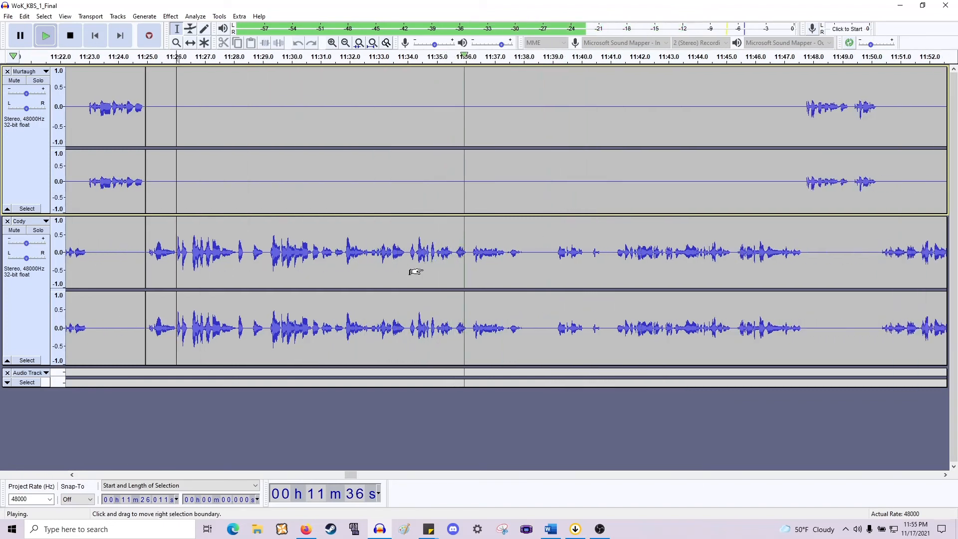
{"action": "scroll", "coordinate": [415, 272], "scroll_direction": "down", "scroll_amount": 2, "text": "shift"}
Delete the short word starting at 11:35.637 in the second voice track's speech from both voice tracks.
{"action": "key", "text": "space"}
{"action": "scroll", "coordinate": [374, 265], "scroll_direction": "up", "scroll_amount": 1, "text": "ctrl"}
{"action": "left_click", "coordinate": [376, 254]}
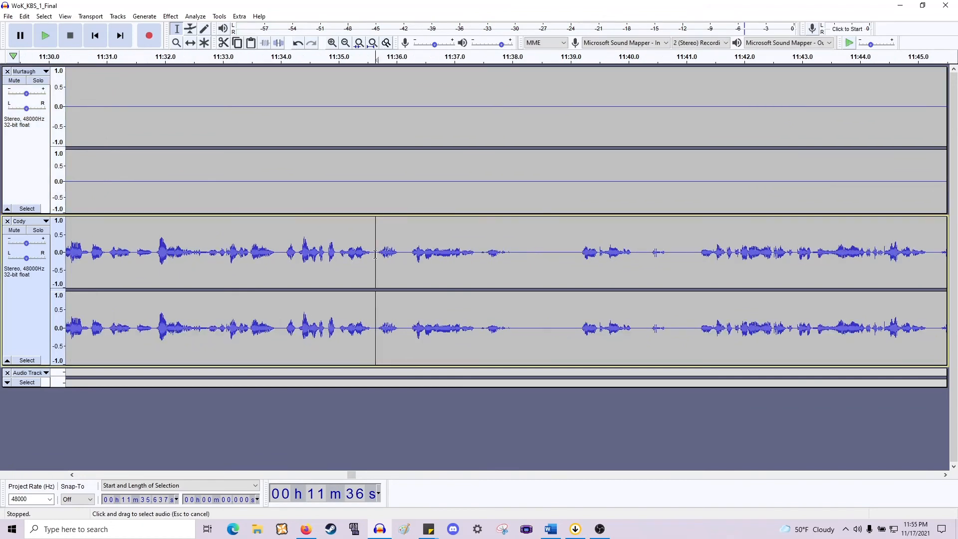
{"action": "left_click_drag", "start_coordinate": [375, 254], "coordinate": [406, 195]}
{"action": "key", "text": "Delete"}
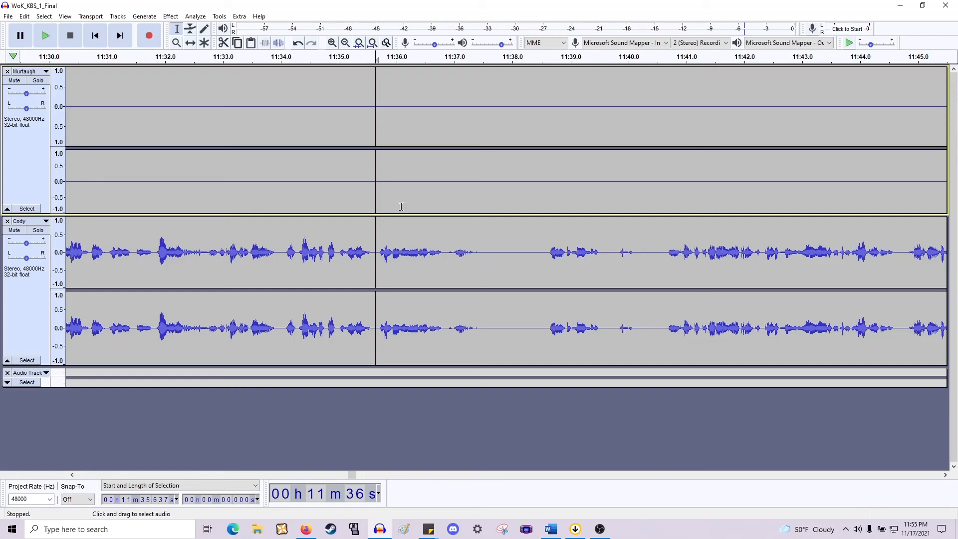
Audition the 2.910 s section at 11:35.637 and play the lead-in to it from 11:33.984.
{"action": "left_click_drag", "start_coordinate": [377, 251], "coordinate": [544, 270]}
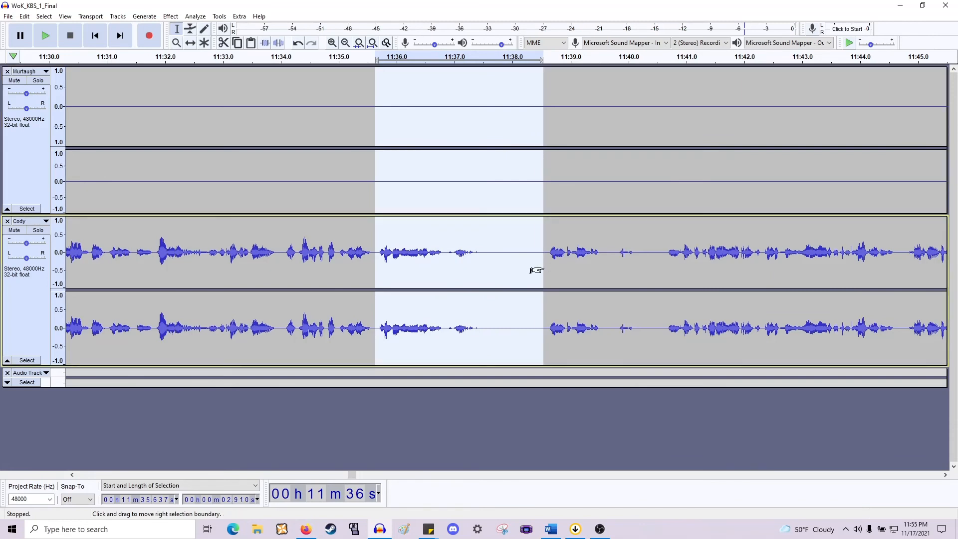
{"action": "key", "text": "space"}
{"action": "left_click", "coordinate": [279, 252]}
{"action": "key", "text": "space"}
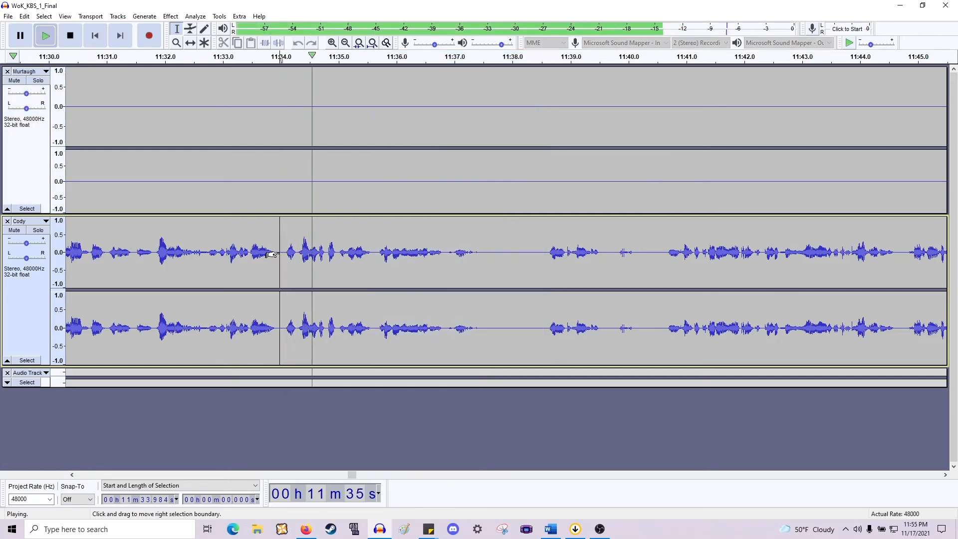
{"action": "key", "text": "space"}
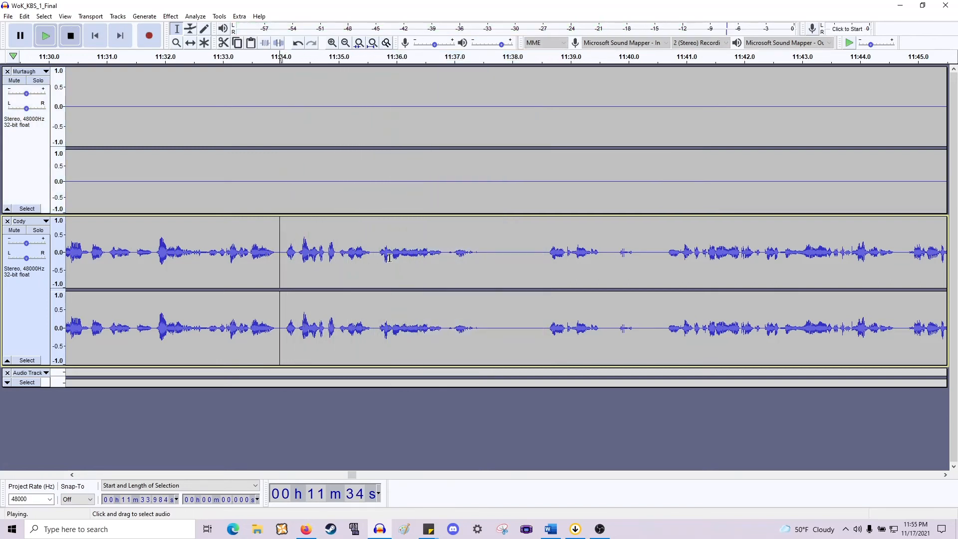
Play the 2.970 s section at 11:35.585 and the words that follow it from 11:38.599.
{"action": "left_click_drag", "start_coordinate": [372, 200], "coordinate": [543, 183]}
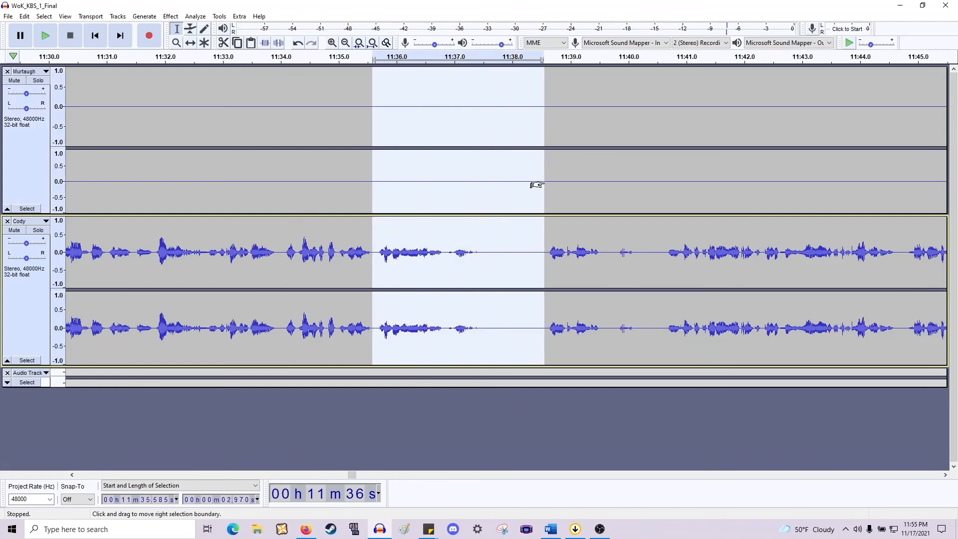
{"action": "key", "text": "space"}
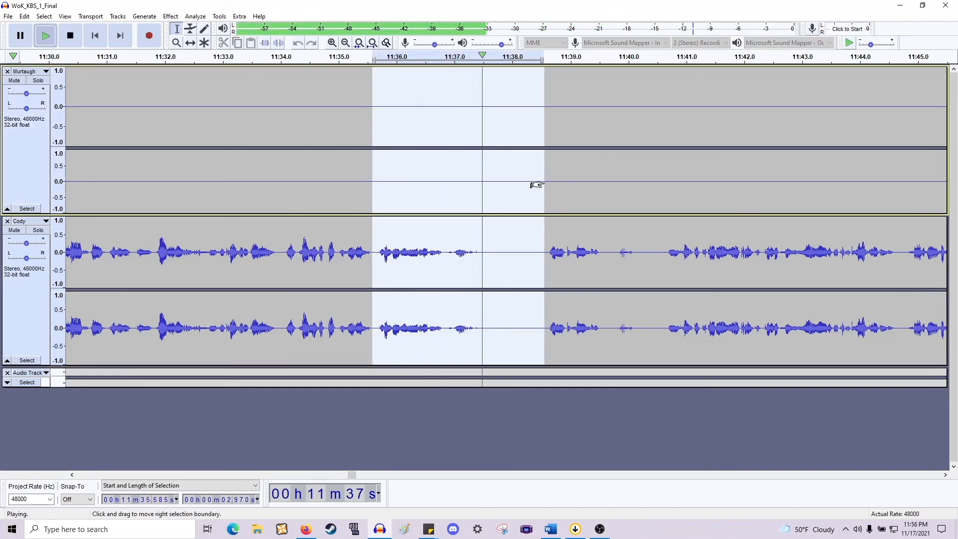
{"action": "left_click", "coordinate": [547, 243]}
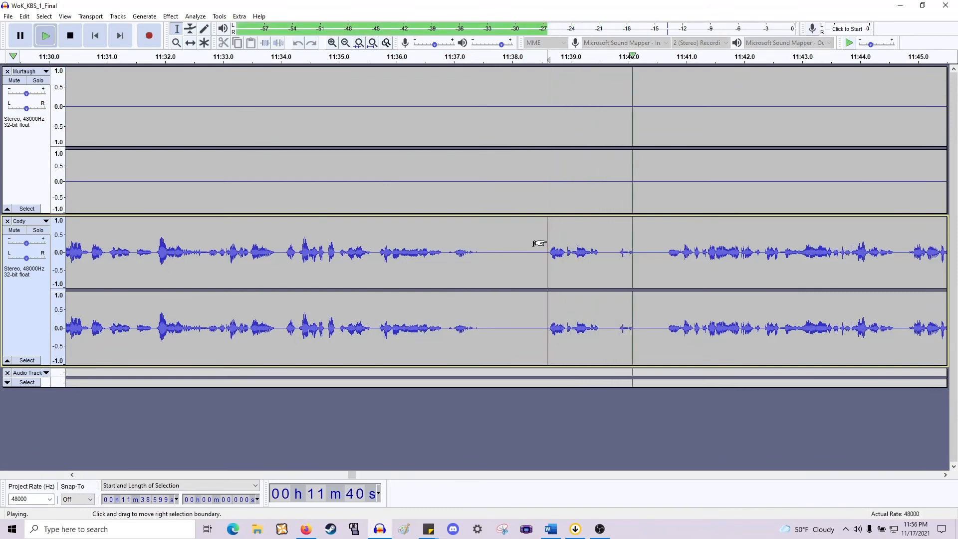
{"action": "key", "text": "space"}
Delete the 1.111 s section at 11:39.537 and the phrase and pause from 11:35.603 to about 11:38.56 from both voice tracks.
{"action": "left_click_drag", "start_coordinate": [666, 255], "coordinate": [601, 202]}
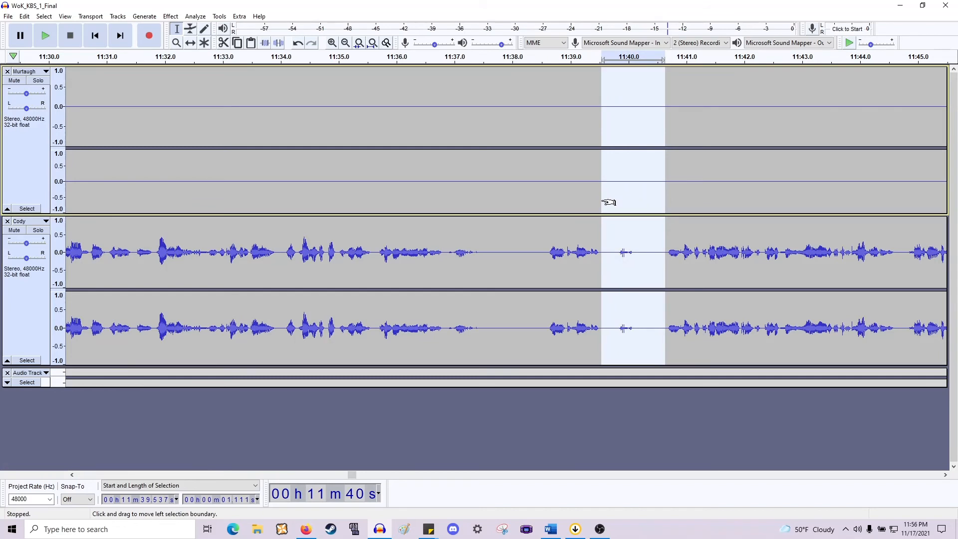
{"action": "key", "text": "Delete"}
{"action": "left_click_drag", "start_coordinate": [545, 252], "coordinate": [376, 218]}
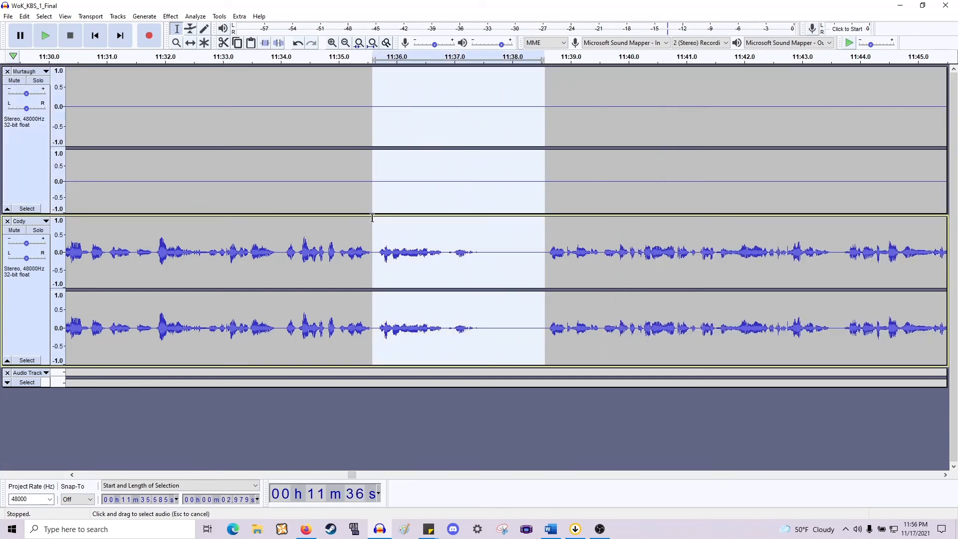
{"action": "key", "text": "Delete"}
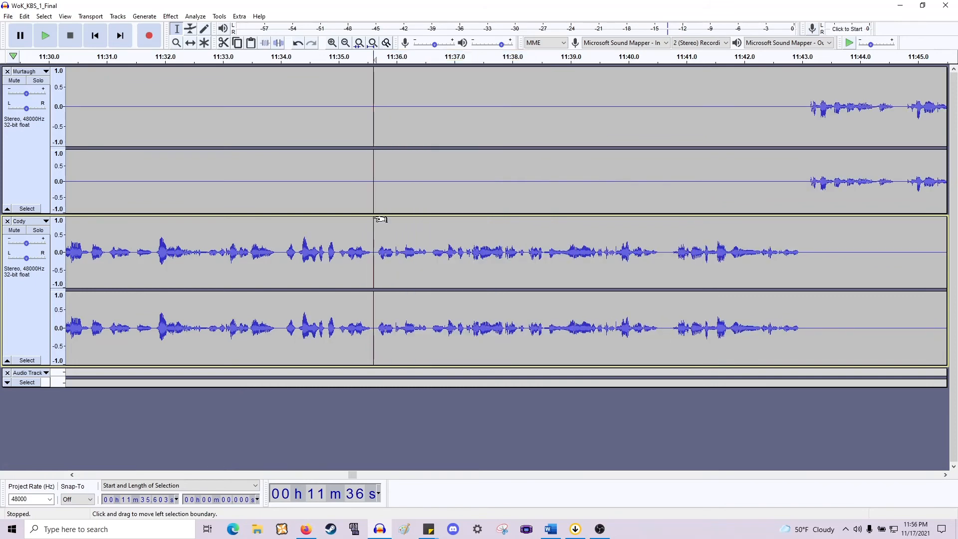
Play the new join from 11:34.836 and follow the exchange through the first voice's reply.
{"action": "left_click", "coordinate": [329, 260]}
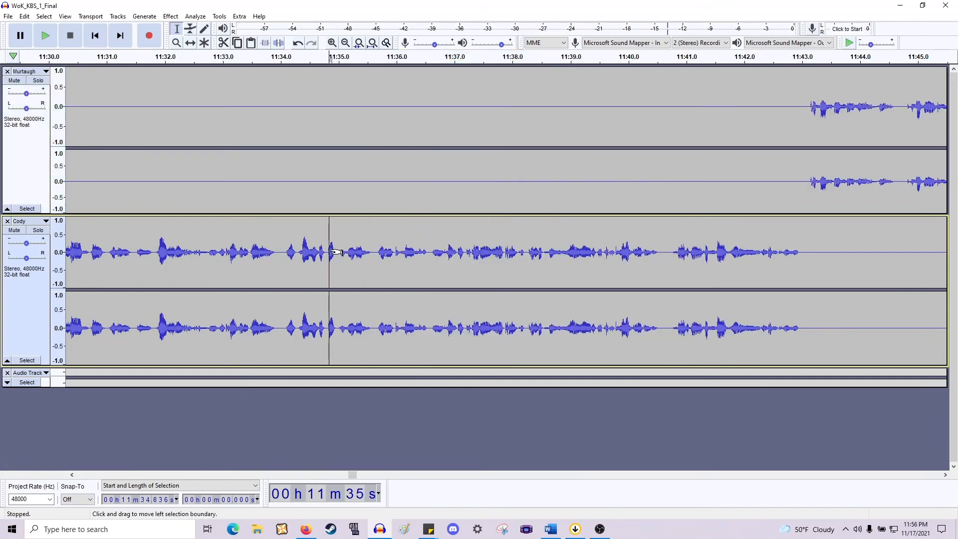
{"action": "key", "text": "space"}
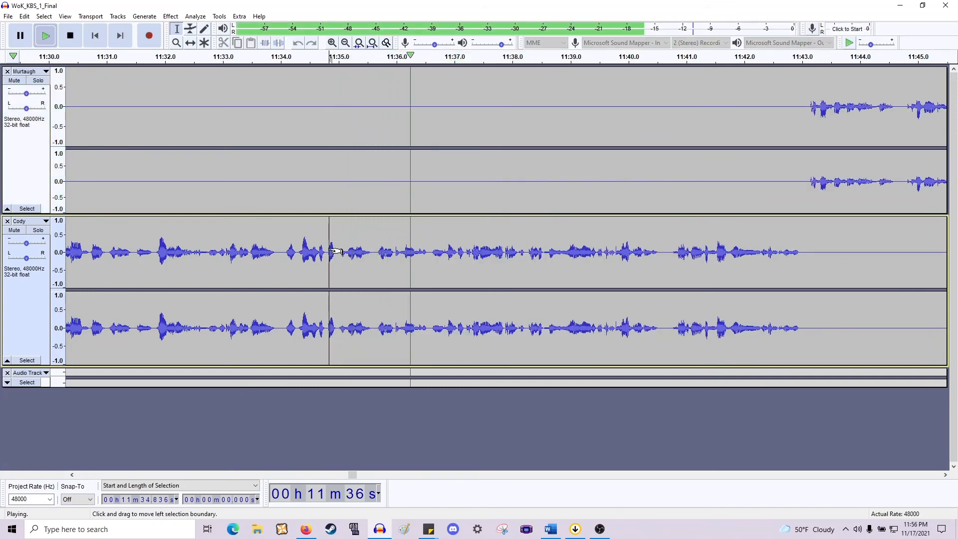
{"action": "scroll", "coordinate": [330, 253], "scroll_direction": "right", "scroll_amount": 3}
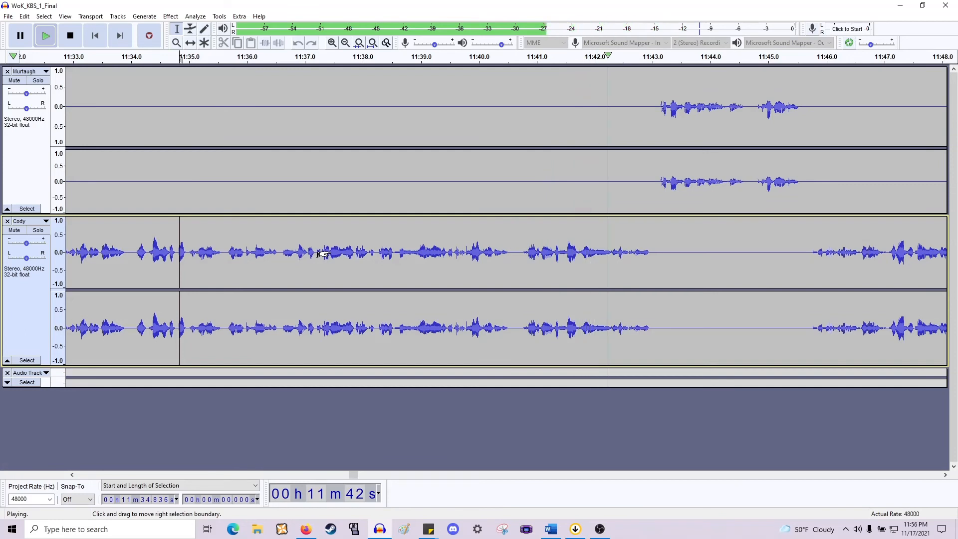
{"action": "scroll", "coordinate": [323, 254], "scroll_direction": "right", "scroll_amount": 3}
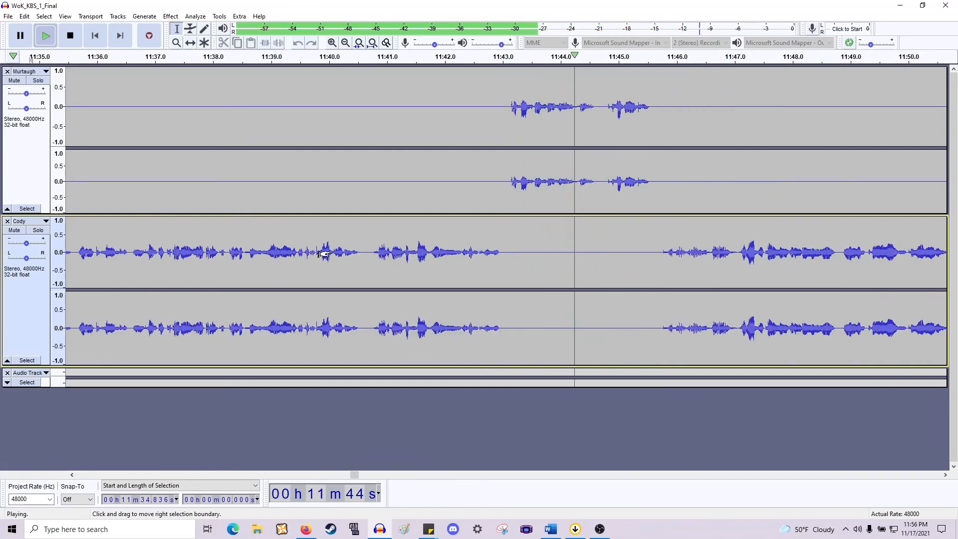
{"action": "scroll", "coordinate": [323, 254], "scroll_direction": "right", "scroll_amount": 4}
{"action": "key", "text": "space"}
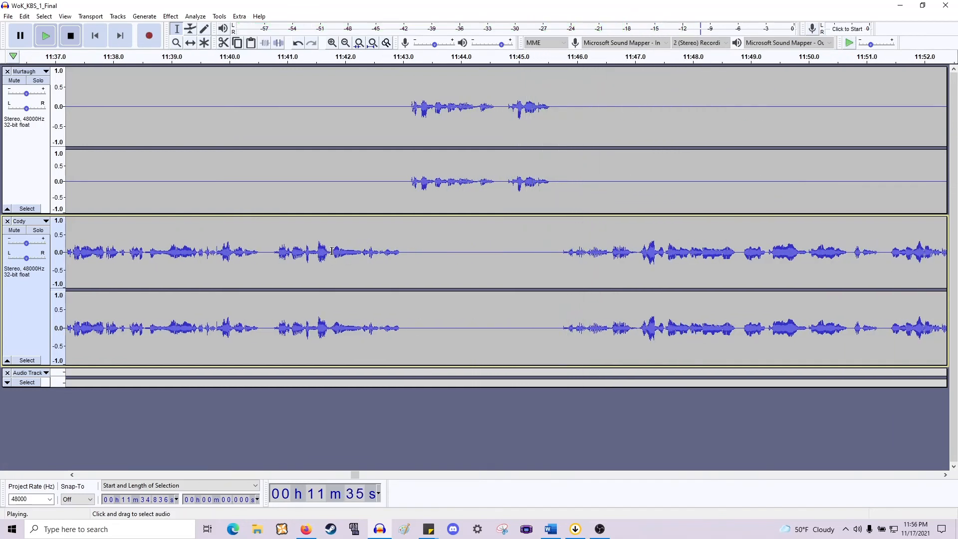
Delete the short pause at 11:44.613 inside the first voice's reply from both voice tracks and play the join.
{"action": "scroll", "coordinate": [420, 252], "scroll_direction": "up", "scroll_amount": 1, "text": "ctrl"}
{"action": "left_click_drag", "start_coordinate": [594, 184], "coordinate": [566, 260]}
{"action": "left_click", "coordinate": [566, 260]}
{"action": "key", "text": "space"}
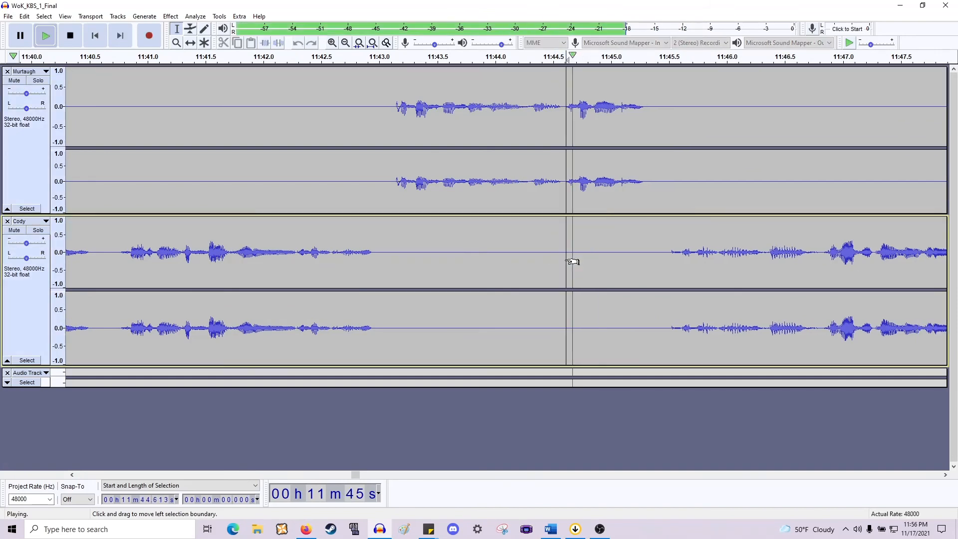
{"action": "key", "text": "space"}
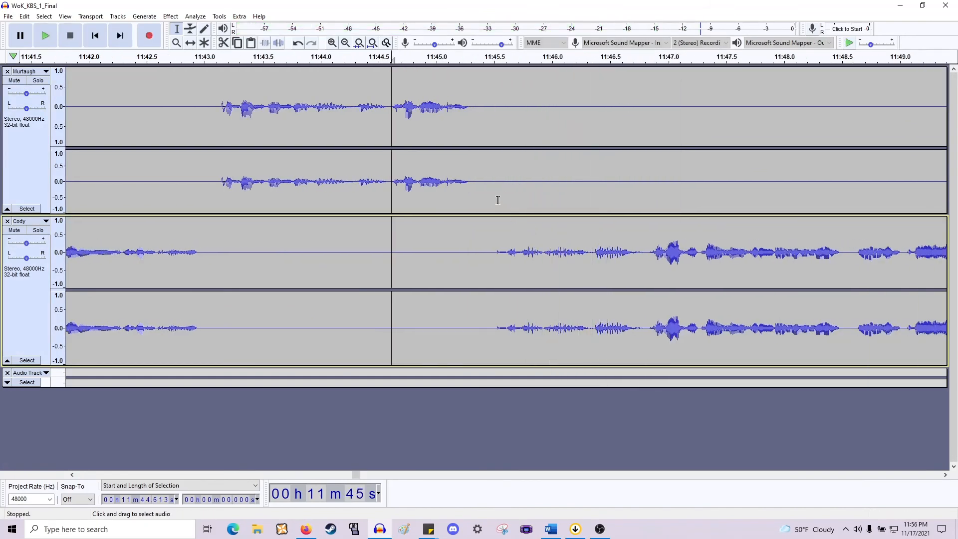
Play the end of the first voice's reply and fade out its last 0.189 s, starting at 11:45.097.
{"action": "scroll", "coordinate": [473, 195], "scroll_direction": "up", "scroll_amount": 1, "text": "ctrl"}
{"action": "key", "text": "space"}
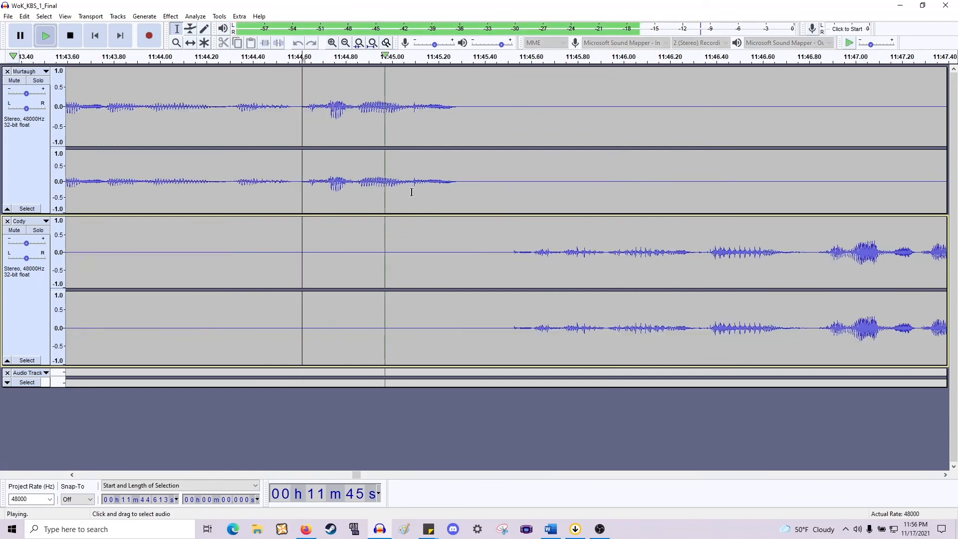
{"action": "key", "text": "space"}
{"action": "left_click_drag", "start_coordinate": [457, 183], "coordinate": [414, 188]}
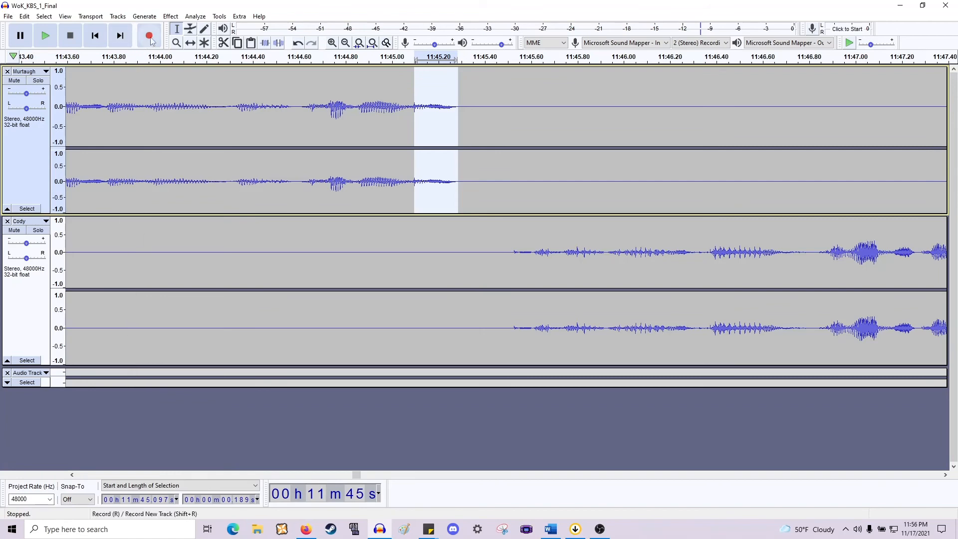
{"action": "left_click", "coordinate": [171, 16]}
{"action": "left_click", "coordinate": [226, 167]}
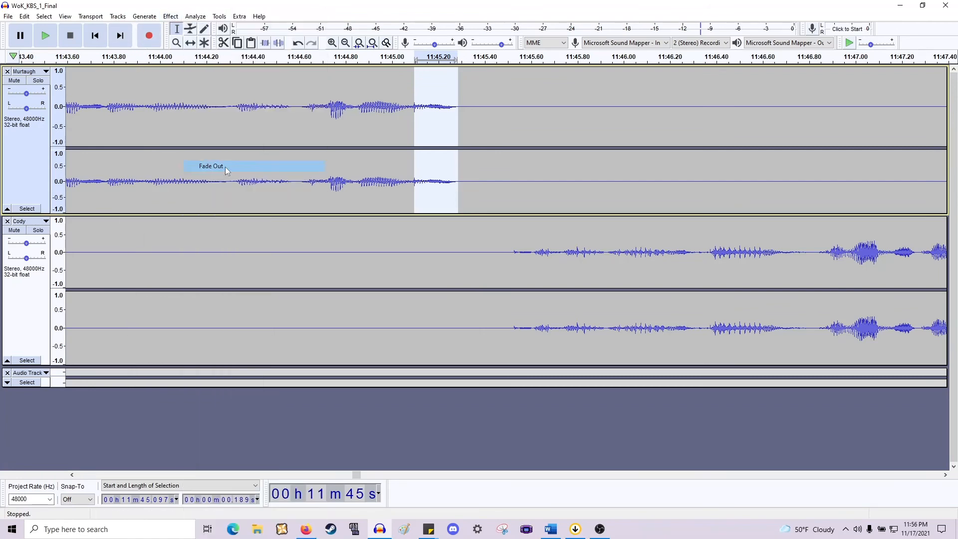
Play the faded ending from 11:44.529 and follow the start of the second voice's speech.
{"action": "key", "text": "ctrl+3"}
{"action": "left_click", "coordinate": [283, 160]}
{"action": "key", "text": "space"}
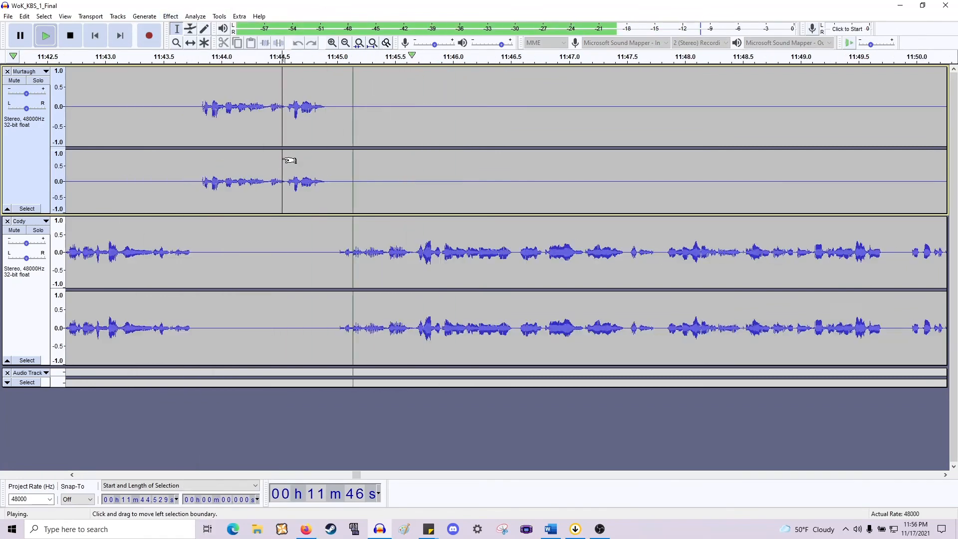
{"action": "key", "text": "ctrl+3"}
{"action": "key", "text": "ctrl+3"}
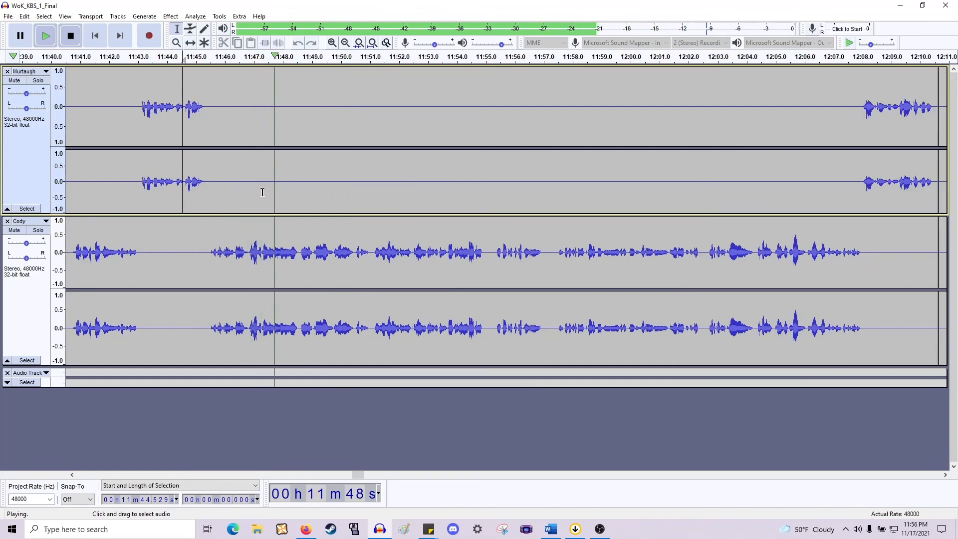
{"action": "key", "text": "space"}
Play the second voice's opening words and delete the word from 11:46.339 to about 11:46.81 from both voice tracks.
{"action": "scroll", "coordinate": [247, 218], "scroll_direction": "up", "scroll_amount": 2}
{"action": "scroll", "coordinate": [178, 254], "scroll_direction": "left", "scroll_amount": 4}
{"action": "left_click", "coordinate": [283, 263]}
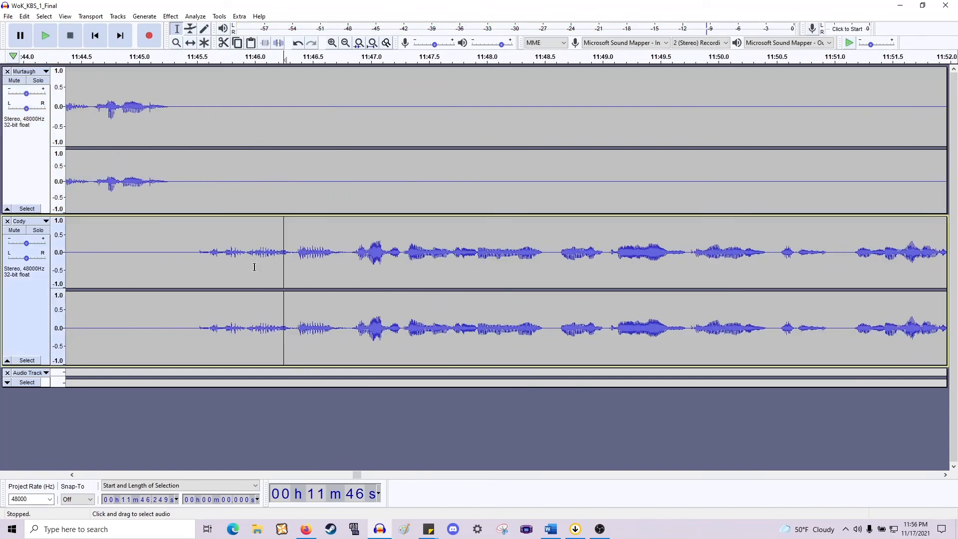
{"action": "key", "text": "space"}
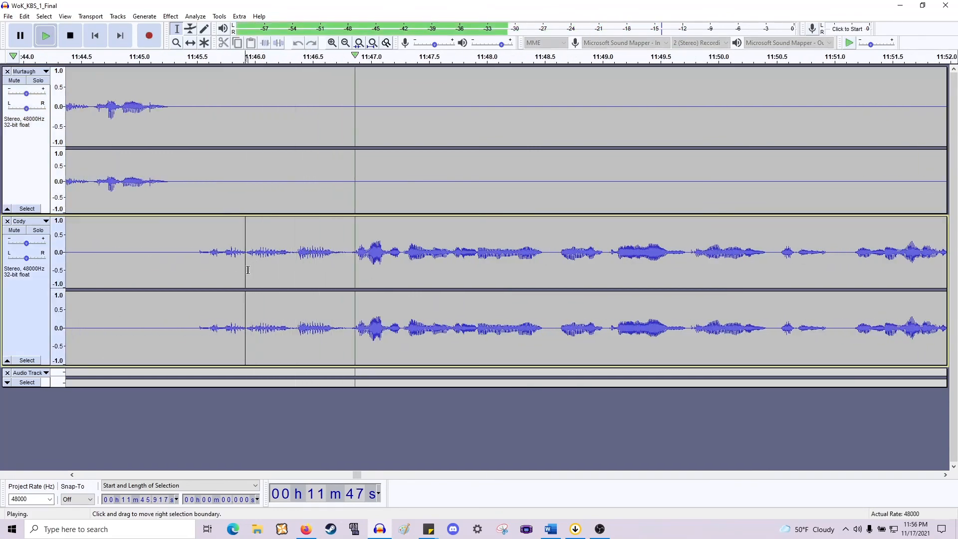
{"action": "key", "text": "space"}
{"action": "left_click_drag", "start_coordinate": [332, 202], "coordinate": [295, 201]}
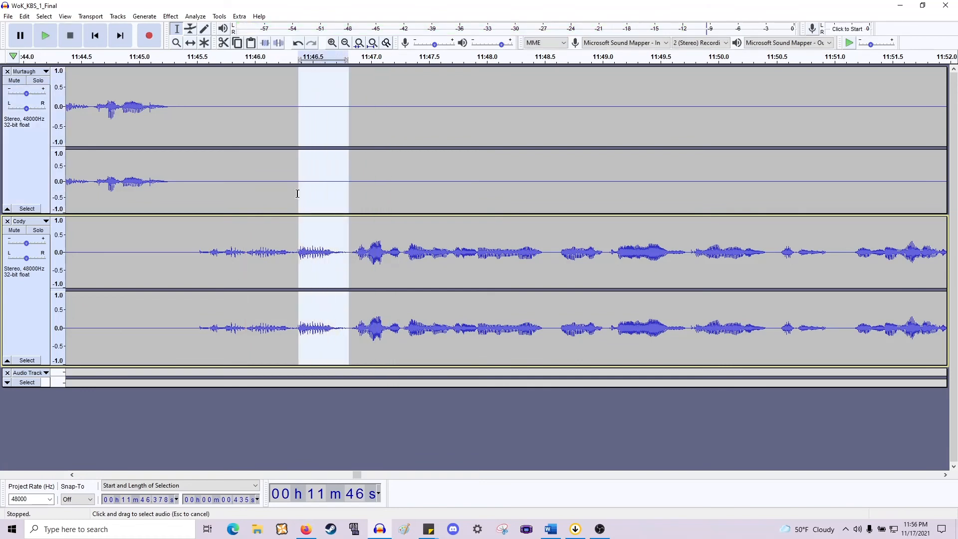
{"action": "key", "text": "Delete"}
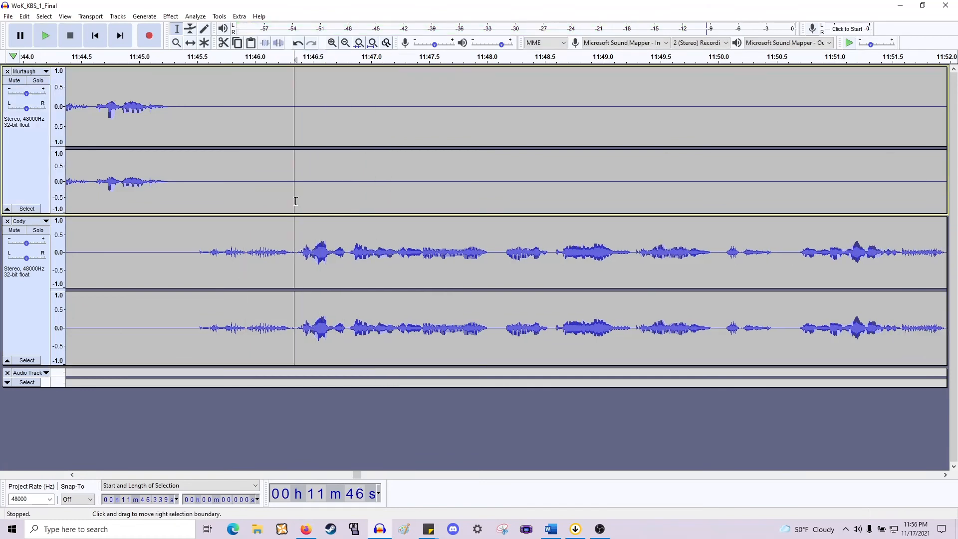
Play on from the join at 11:46.339 and delete the second voice's pause at 11:54.450 from both voice tracks.
{"action": "key", "text": "space"}
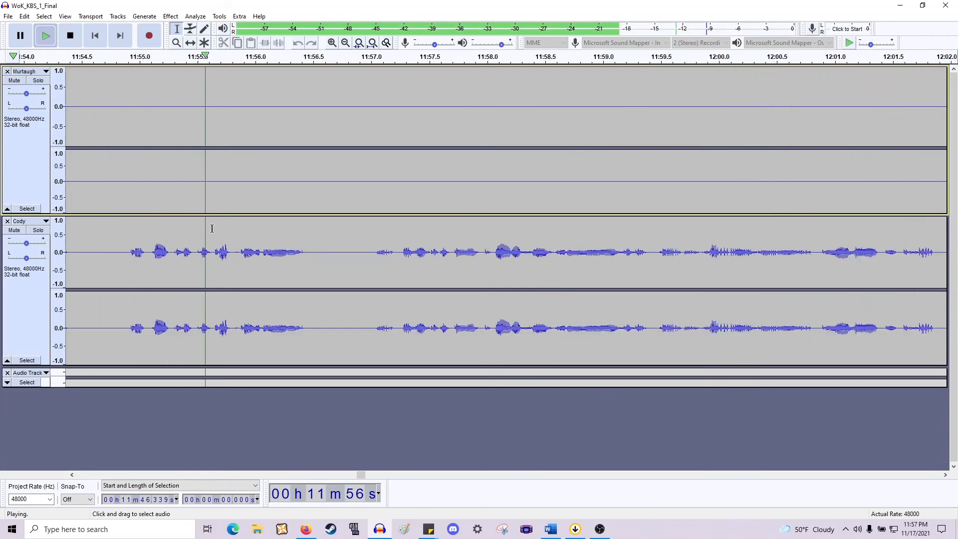
{"action": "key", "text": "space"}
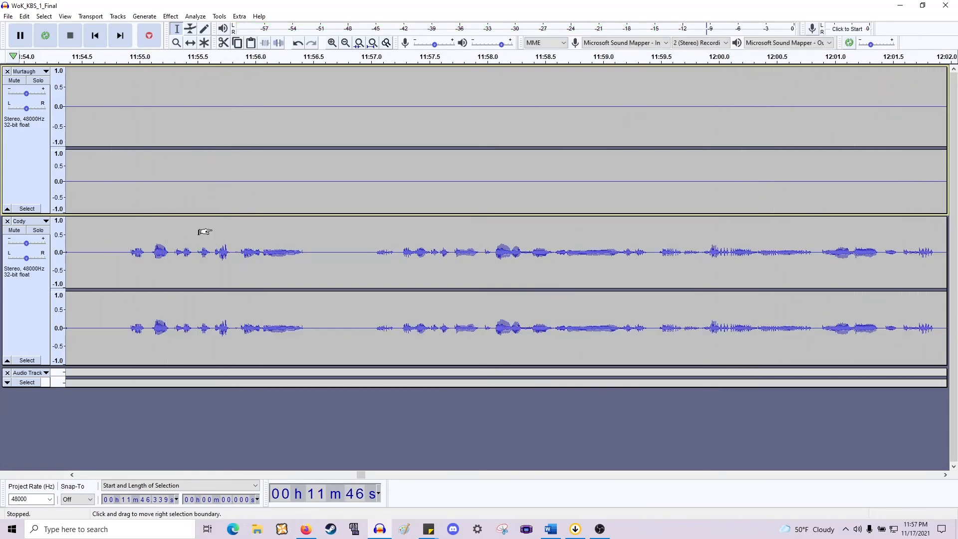
{"action": "scroll", "coordinate": [205, 232], "scroll_direction": "left", "scroll_amount": 4}
{"action": "left_click_drag", "start_coordinate": [299, 203], "coordinate": [348, 197]}
{"action": "key", "text": "Delete"}
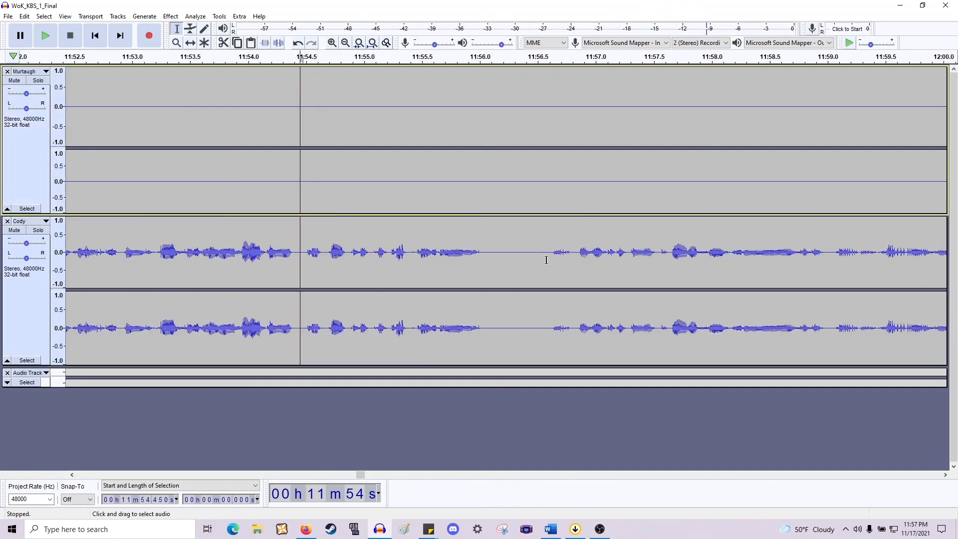
Delete the second voice's pause at 11:56.068 from both voice tracks and play the shortened passage from 11:54.402.
{"action": "left_click_drag", "start_coordinate": [548, 258], "coordinate": [487, 164]}
{"action": "key", "text": "Delete"}
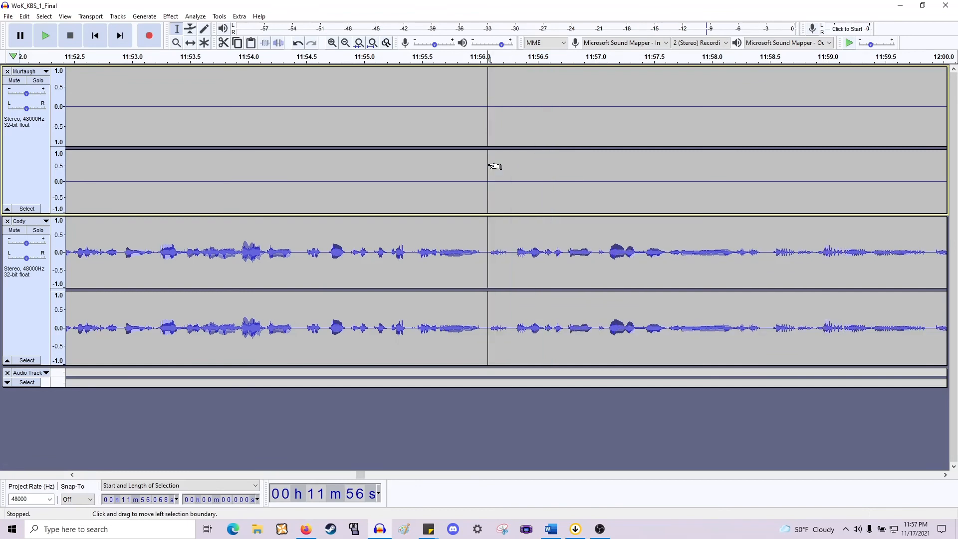
{"action": "left_click", "coordinate": [294, 239]}
{"action": "key", "text": "space"}
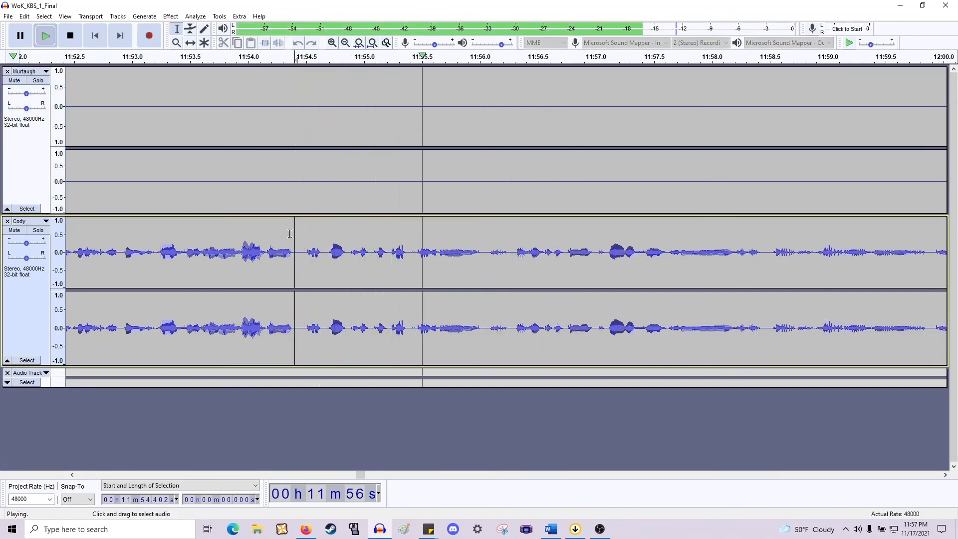
{"action": "scroll", "coordinate": [285, 231], "scroll_direction": "right", "scroll_amount": 3}
{"action": "key", "text": "space"}
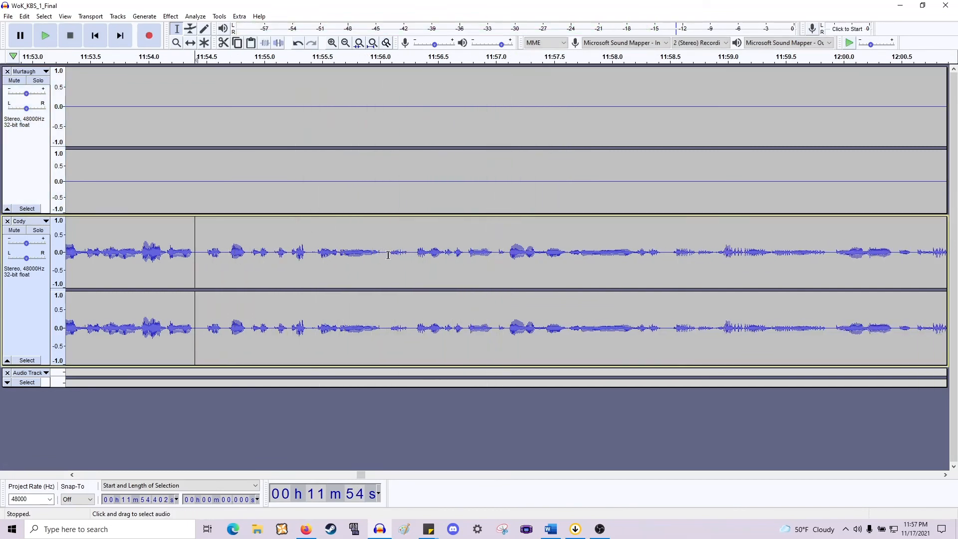
Play the quiet word near 11:56 and delete it from both voice tracks, cutting from 11:56.025.
{"action": "left_click", "coordinate": [388, 254]}
{"action": "key", "text": "space"}
{"action": "key", "text": "space"}
{"action": "left_click_drag", "start_coordinate": [412, 239], "coordinate": [384, 162]}
{"action": "key", "text": "Delete"}
Play the new join from 11:56.025 and follow the second voice's speech to its end at about 12:06.
{"action": "key", "text": "space"}
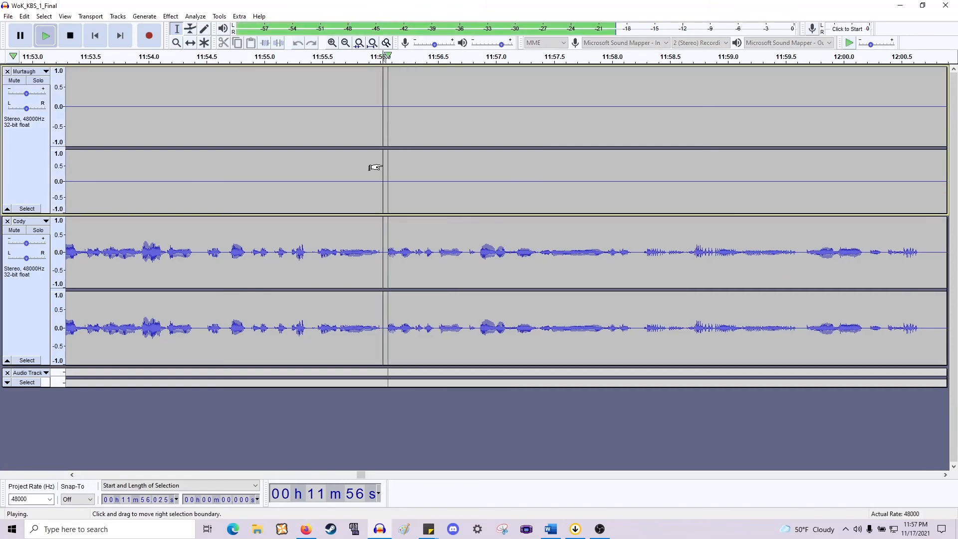
{"action": "scroll", "coordinate": [439, 197], "scroll_direction": "right", "scroll_amount": 9}
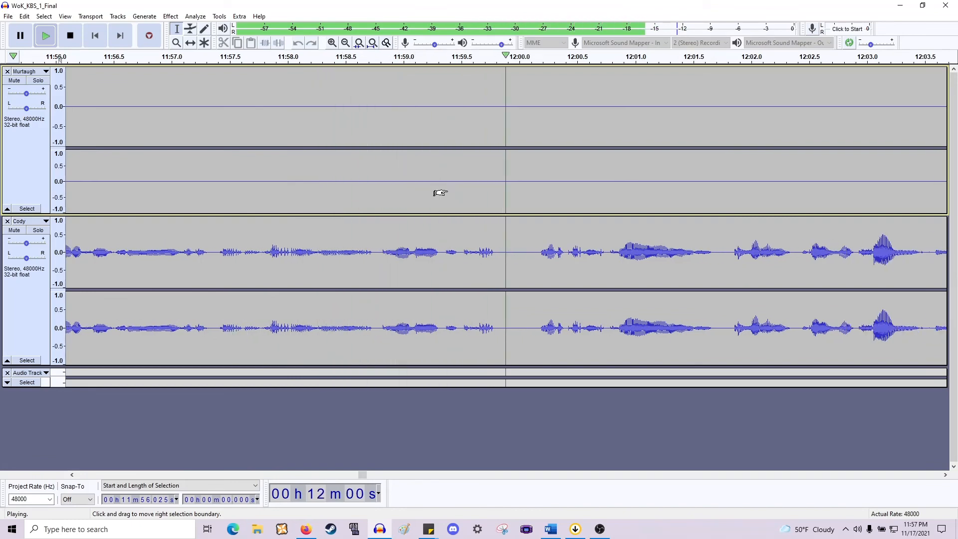
{"action": "scroll", "coordinate": [439, 193], "scroll_direction": "right", "scroll_amount": 5}
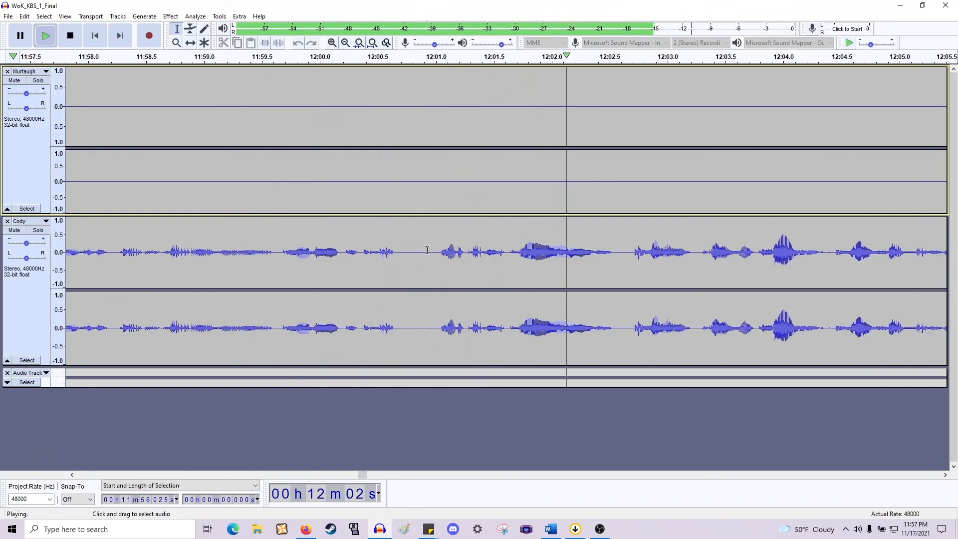
{"action": "scroll", "coordinate": [427, 250], "scroll_direction": "down", "scroll_amount": 2}
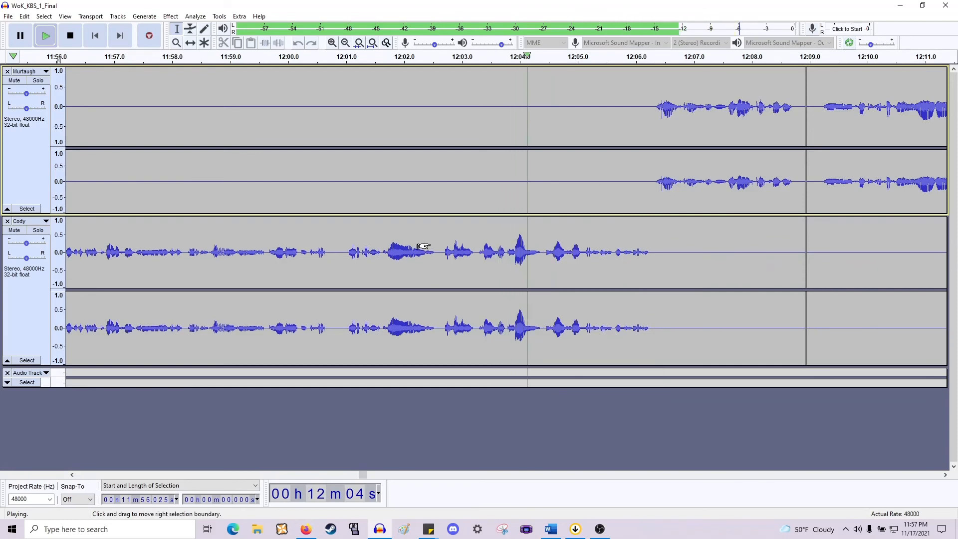
{"action": "scroll", "coordinate": [424, 247], "scroll_direction": "right", "scroll_amount": 3}
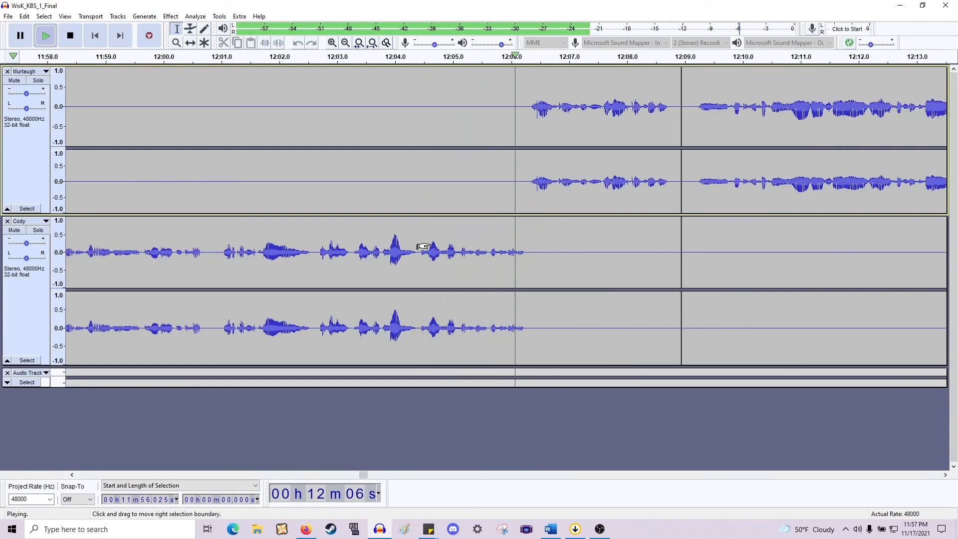
{"action": "key", "text": "space"}
Play the second voice's closing words and delete the 0.243 s section at 12:05.384 from both voice tracks.
{"action": "scroll", "coordinate": [476, 244], "scroll_direction": "up", "scroll_amount": 2}
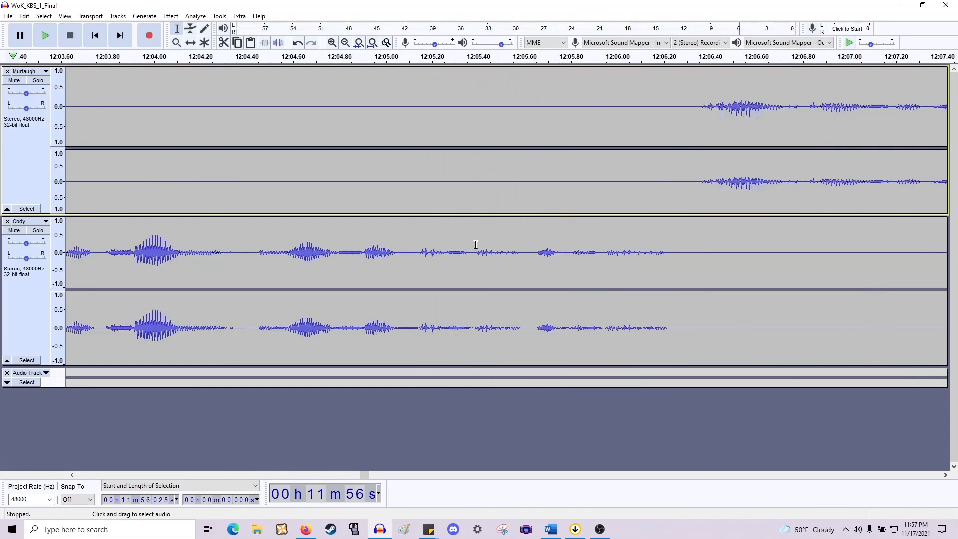
{"action": "left_click", "coordinate": [475, 244]}
{"action": "key", "text": "space"}
{"action": "key", "text": "space"}
{"action": "left_click", "coordinate": [529, 252]}
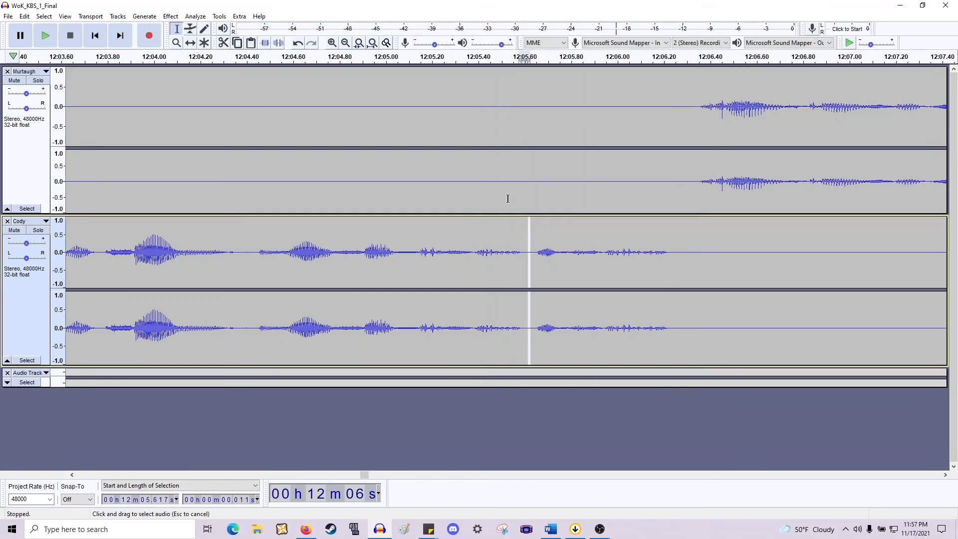
{"action": "left_click_drag", "start_coordinate": [508, 199], "coordinate": [478, 163]}
{"action": "key", "text": "space"}
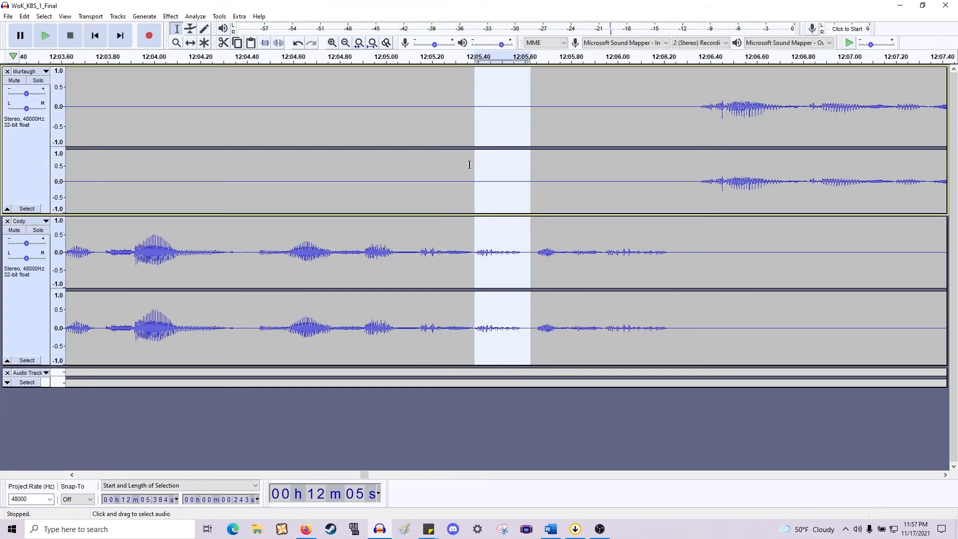
{"action": "key", "text": "Delete"}
Play the new join from 12:04.383 into the start of the first voice's reply.
{"action": "left_click", "coordinate": [245, 265]}
{"action": "key", "text": "space"}
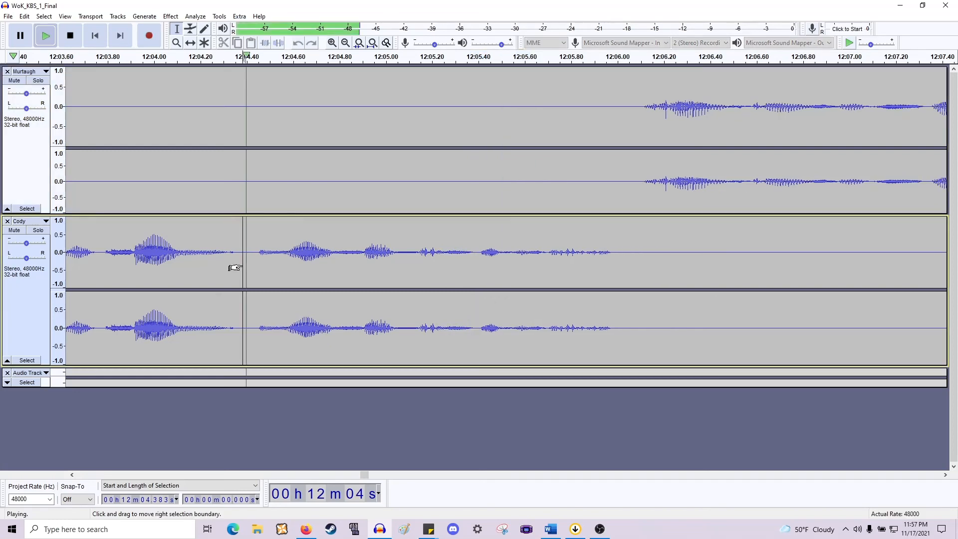
{"action": "scroll", "coordinate": [315, 236], "scroll_direction": "right", "scroll_amount": 7}
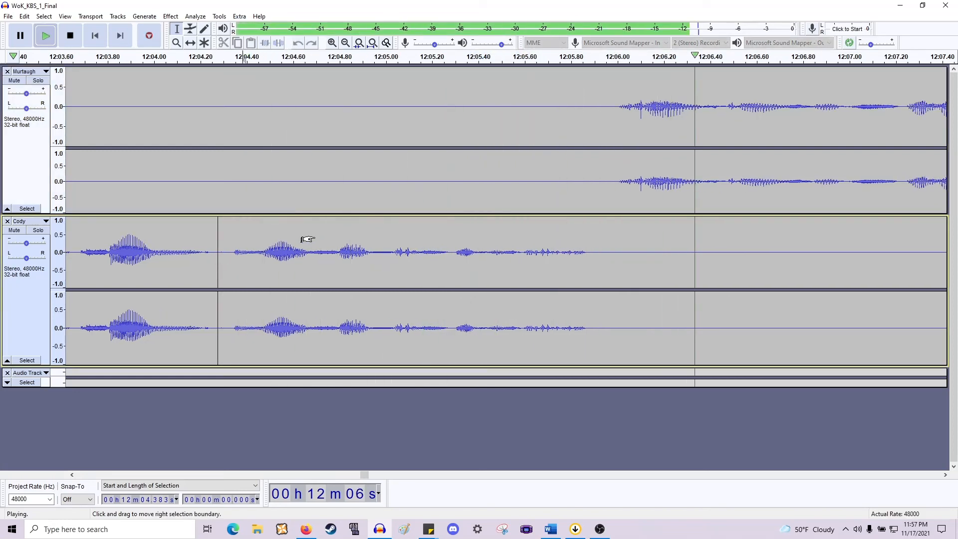
{"action": "scroll", "coordinate": [315, 236], "scroll_direction": "down", "scroll_amount": 1}
{"action": "key", "text": "space"}
Delete the 0.121 s section at 12:06.105, where the first voice's reply starts, from both voice tracks.
{"action": "scroll", "coordinate": [419, 228], "scroll_direction": "up", "scroll_amount": 1}
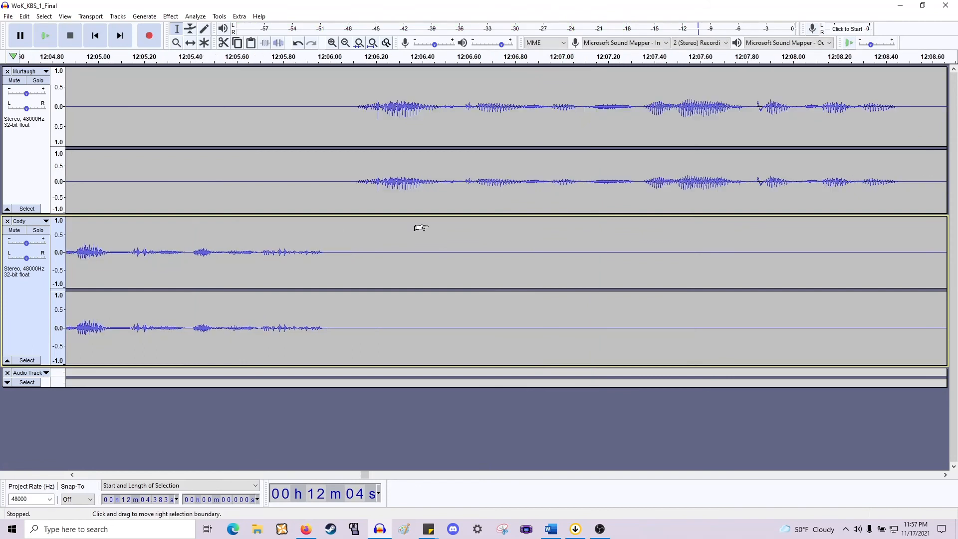
{"action": "left_click_drag", "start_coordinate": [381, 182], "coordinate": [350, 178]}
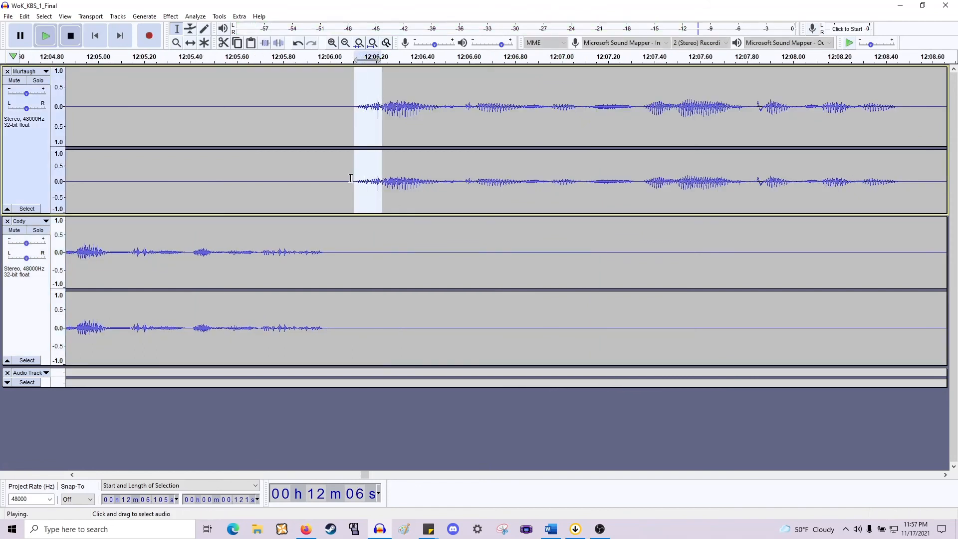
{"action": "key", "text": "Delete"}
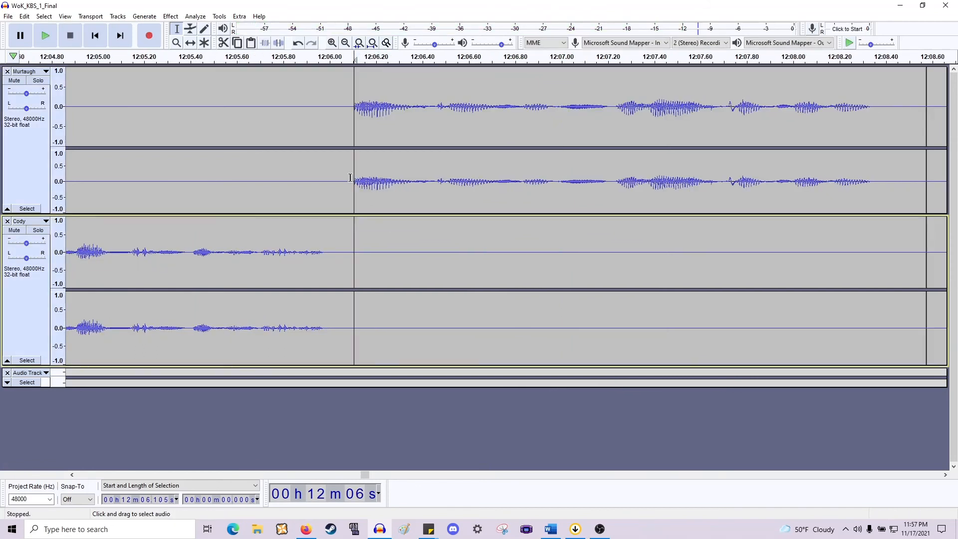
Fade in about the first 0.08 s of the first voice's trimmed reply, starting at 12:06.101.
{"action": "left_click", "coordinate": [342, 178]}
{"action": "left_click_drag", "start_coordinate": [353, 175], "coordinate": [366, 175]}
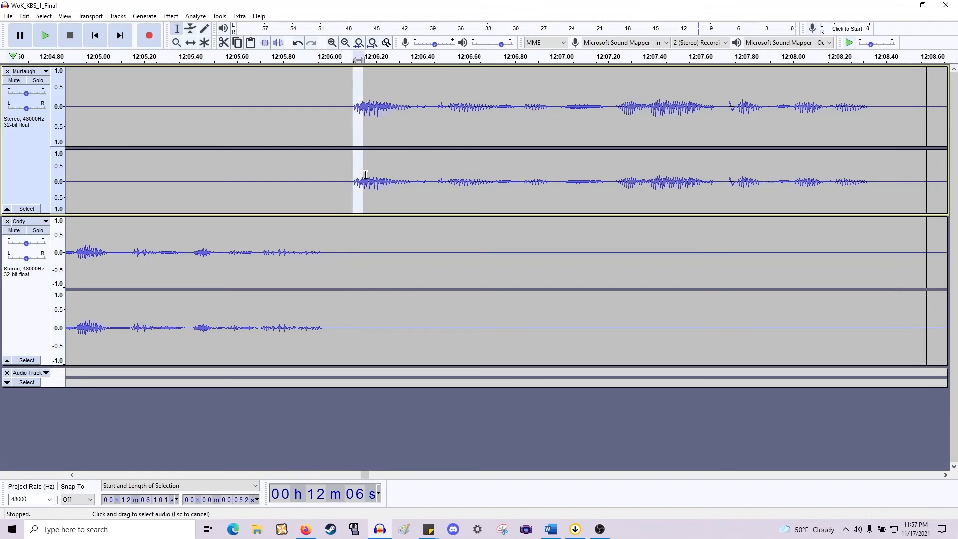
{"action": "left_click", "coordinate": [171, 16]}
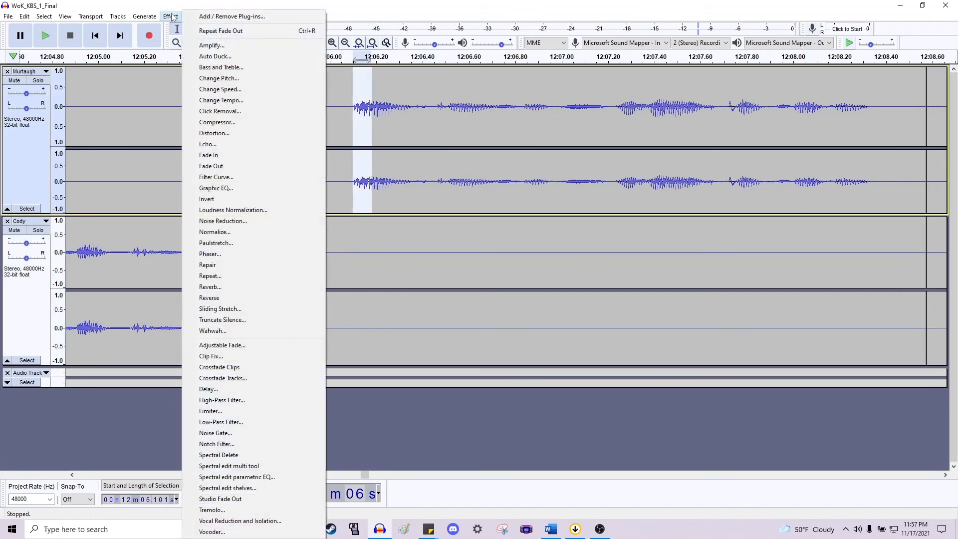
{"action": "left_click", "coordinate": [230, 155]}
Play the faded-in start of the reply from 12:05.720 through the end of its first sentence.
{"action": "left_click", "coordinate": [265, 137]}
{"action": "key", "text": "space"}
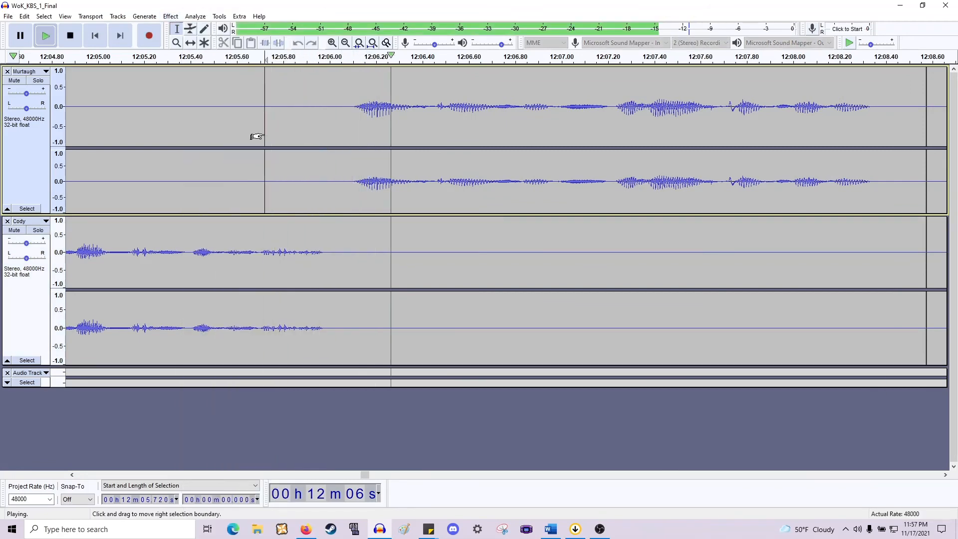
{"action": "key", "text": "ctrl+3"}
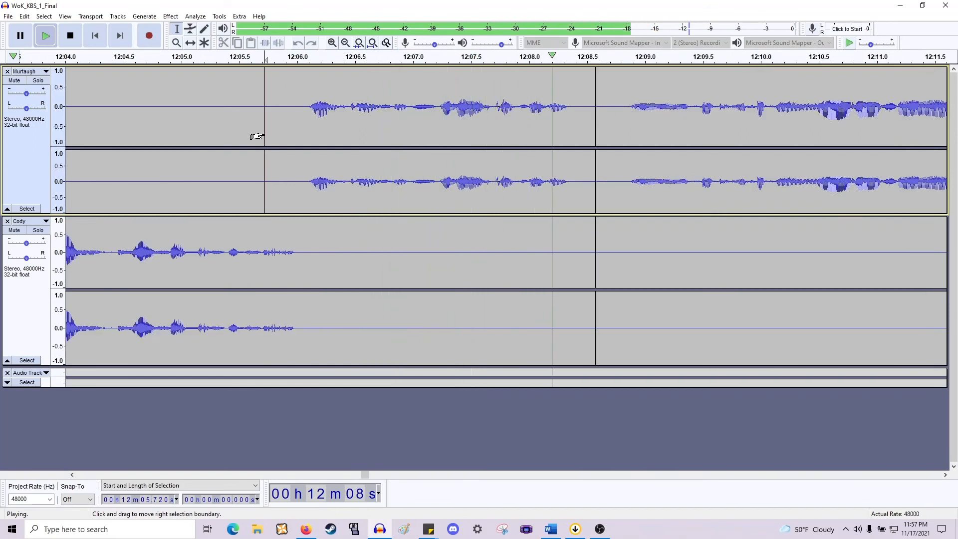
{"action": "key", "text": "space"}
Delete the 0.375 s section starting at 12:06.835 within the first voice's reply from both voice tracks.
{"action": "left_click", "coordinate": [439, 179]}
{"action": "key", "text": "space"}
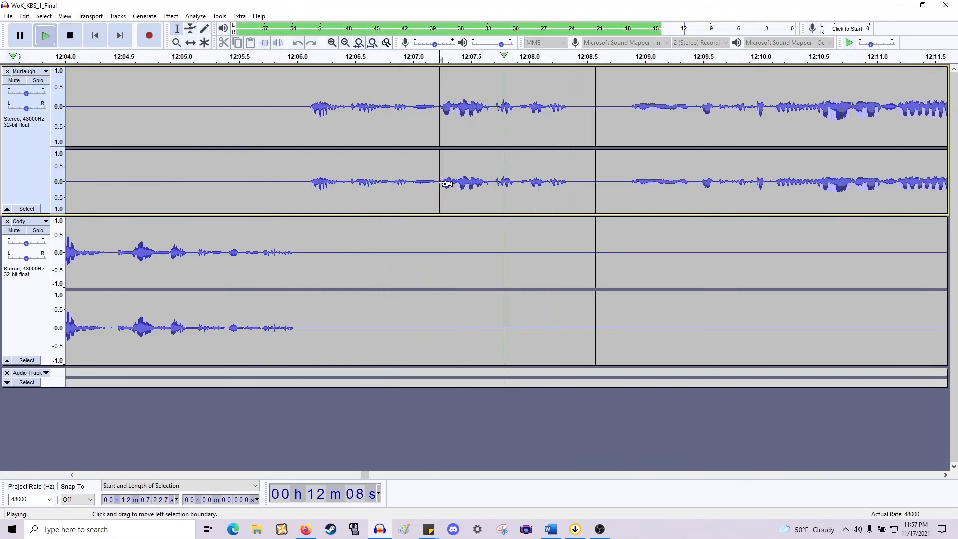
{"action": "key", "text": "space"}
{"action": "key", "text": "space"}
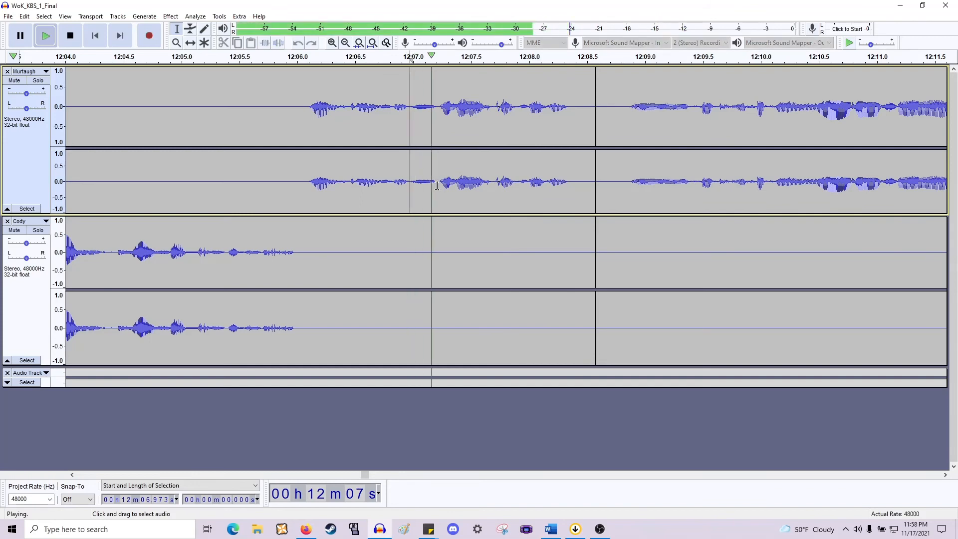
{"action": "key", "text": "space"}
{"action": "left_click_drag", "start_coordinate": [437, 202], "coordinate": [393, 253]}
{"action": "key", "text": "space"}
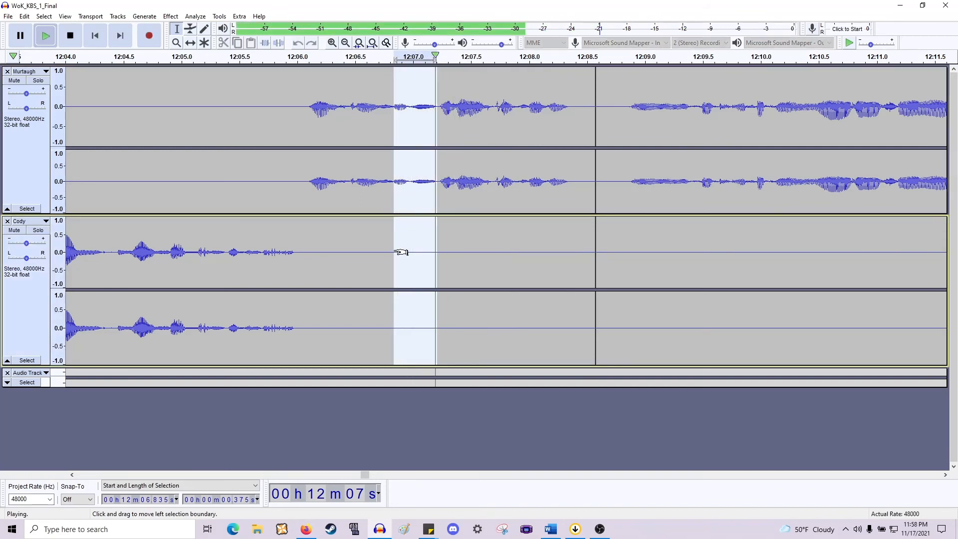
{"action": "key", "text": "Delete"}
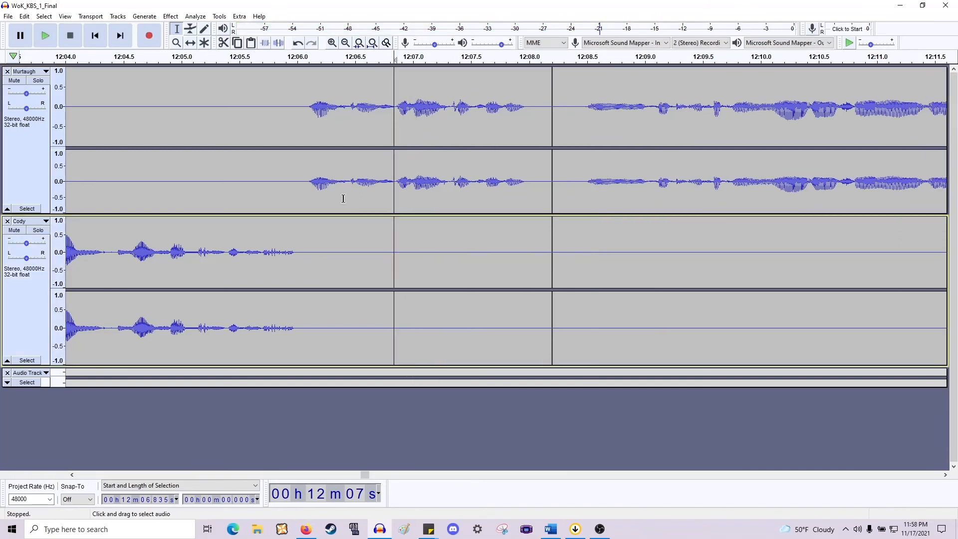
Play the new join from 12:06.077 through the start of the first voice's next sentence.
{"action": "left_click", "coordinate": [306, 198]}
{"action": "key", "text": "space"}
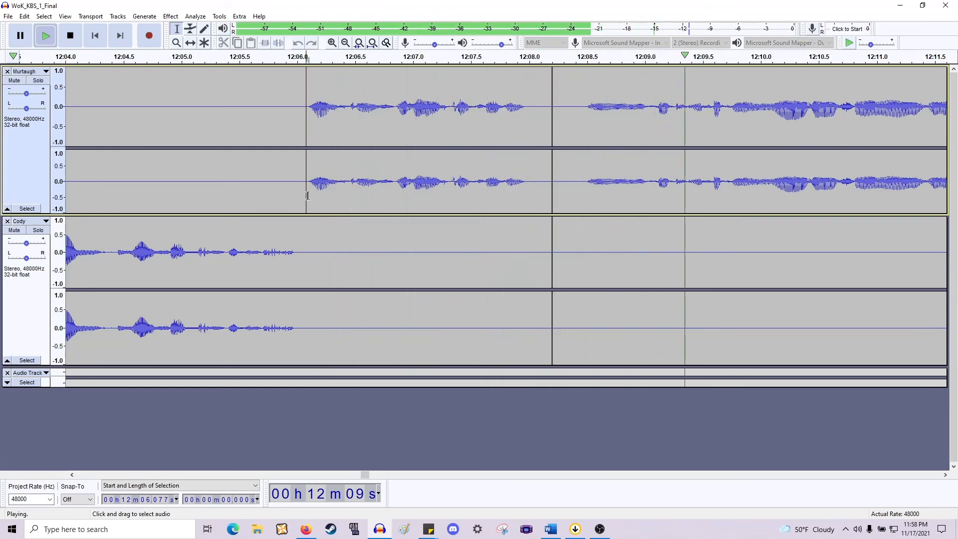
{"action": "key", "text": "space"}
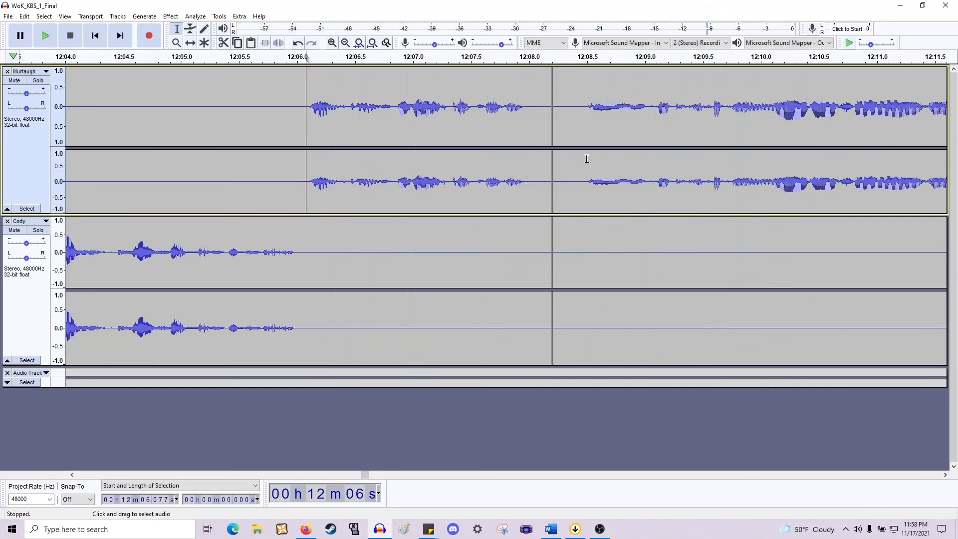
Listen to the first voice's following phrases from 12:12.470, 12:19.186 and 12:26.177.
{"action": "scroll", "coordinate": [648, 150], "scroll_direction": "right", "scroll_amount": 14}
{"action": "scroll", "coordinate": [648, 149], "scroll_direction": "down", "scroll_amount": 1}
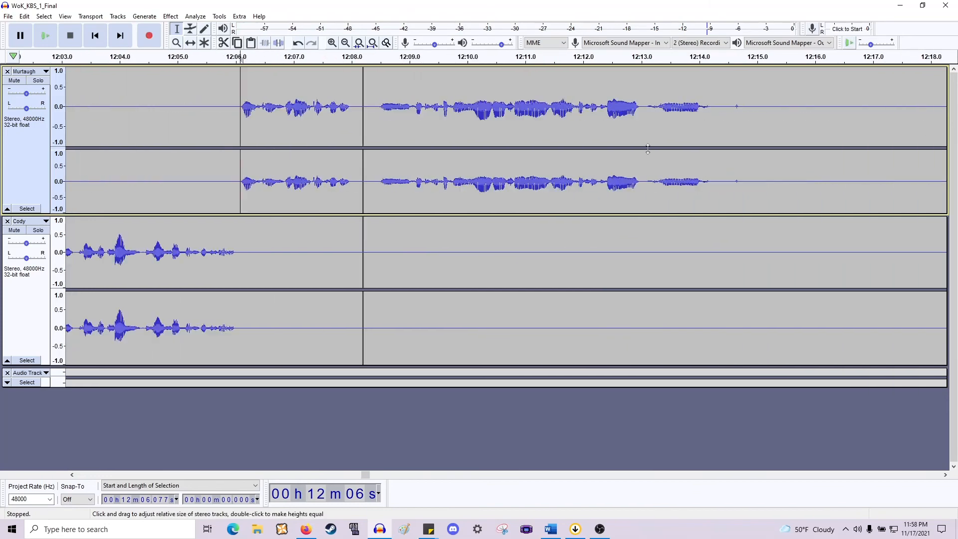
{"action": "key", "text": "space"}
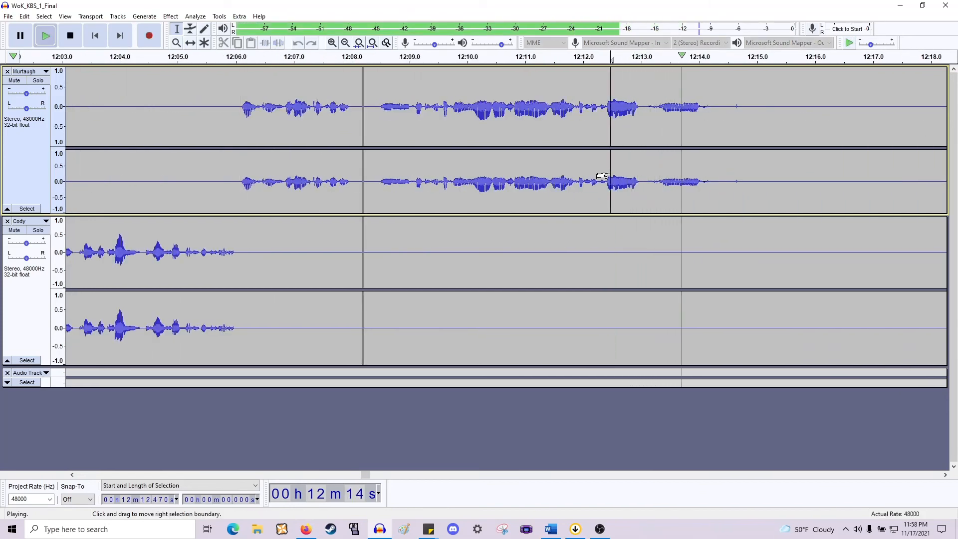
{"action": "key", "text": "space"}
{"action": "scroll", "coordinate": [604, 176], "scroll_direction": "right", "scroll_amount": 15}
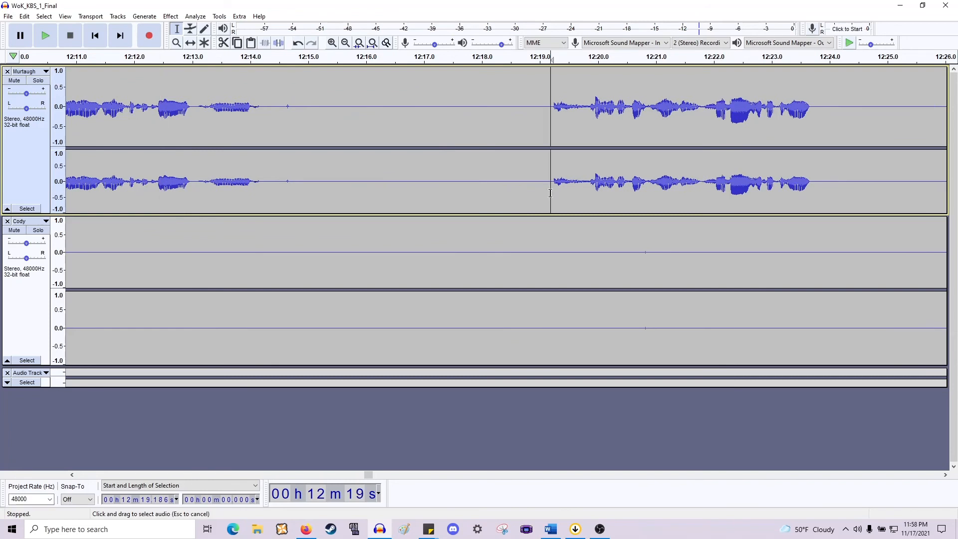
{"action": "key", "text": "space"}
{"action": "scroll", "coordinate": [544, 195], "scroll_direction": "down", "scroll_amount": 2}
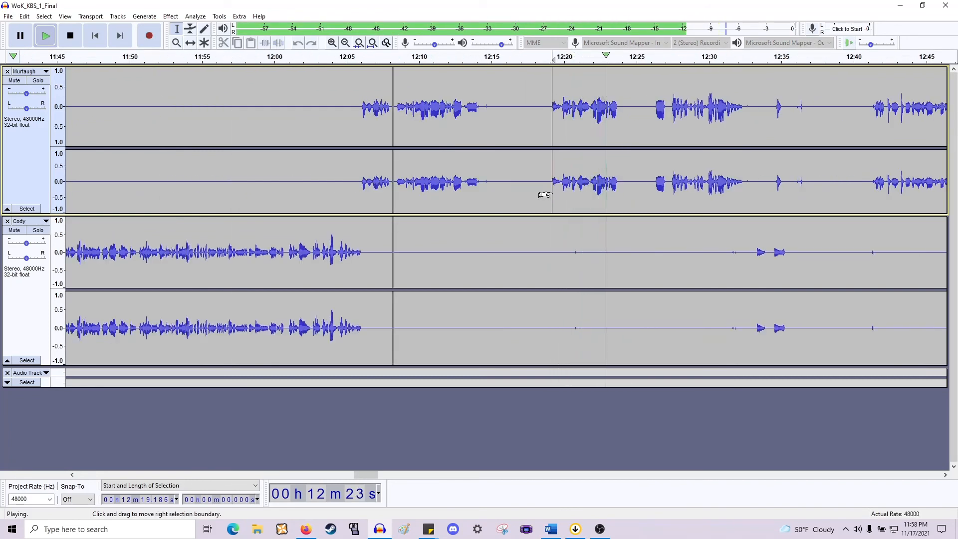
{"action": "left_click", "coordinate": [654, 180]}
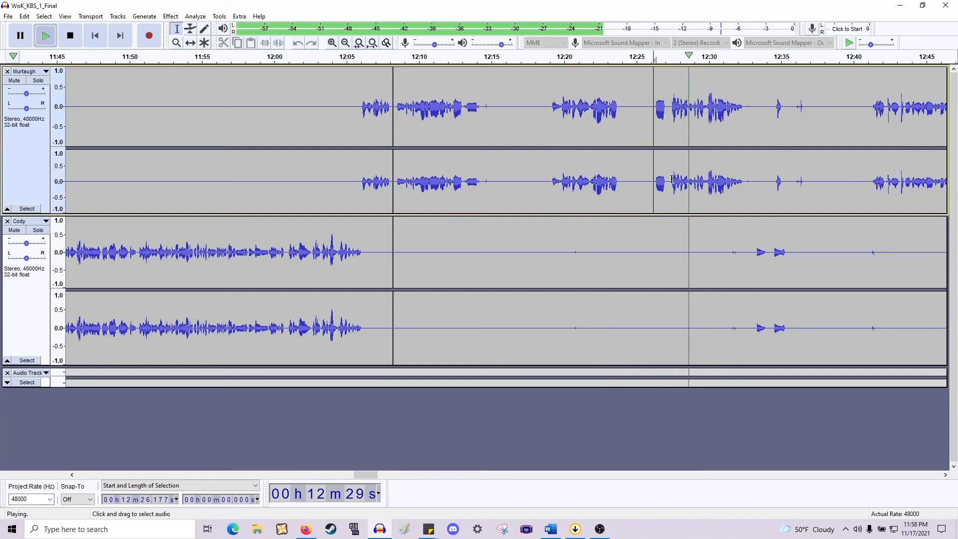
{"action": "key", "text": "space"}
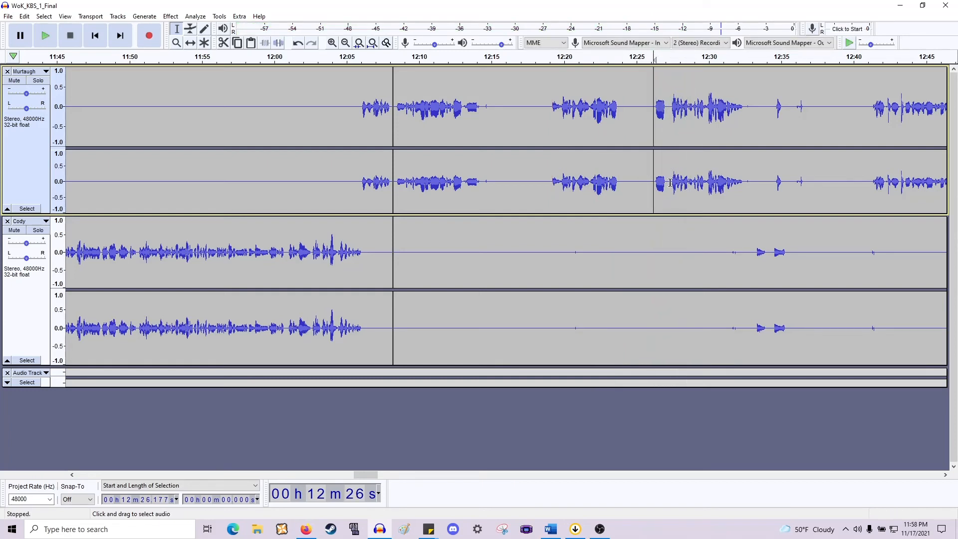
Look over the upcoming exchange and play the start of the second voice's passage at 12:49.105.
{"action": "scroll", "coordinate": [670, 182], "scroll_direction": "right", "scroll_amount": 9}
{"action": "scroll", "coordinate": [656, 173], "scroll_direction": "left", "scroll_amount": 2}
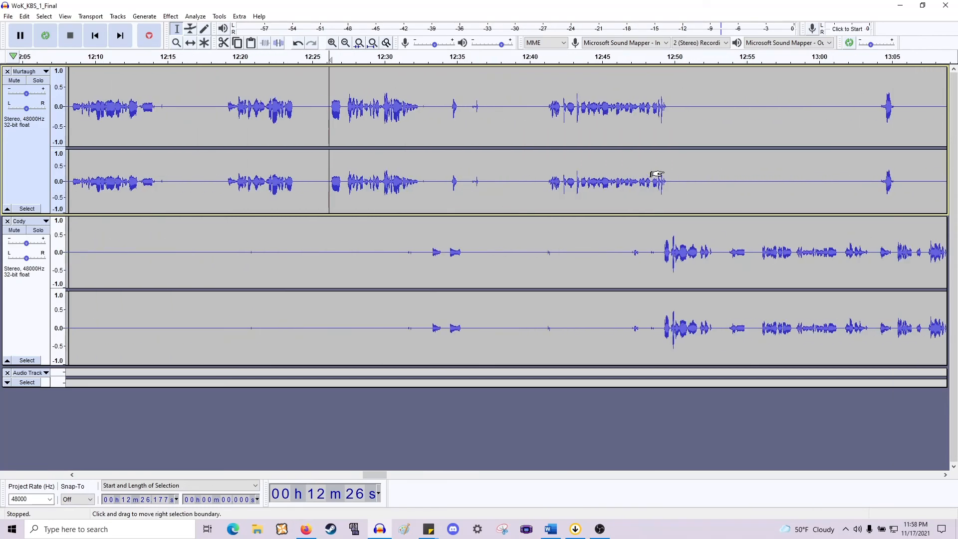
{"action": "scroll", "coordinate": [655, 166], "scroll_direction": "down", "scroll_amount": 1}
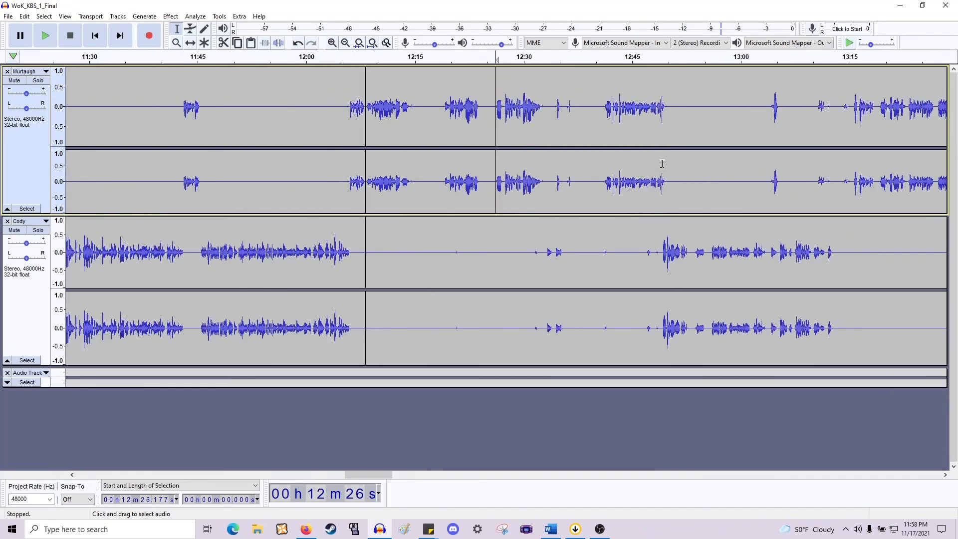
{"action": "scroll", "coordinate": [628, 171], "scroll_direction": "right", "scroll_amount": 9}
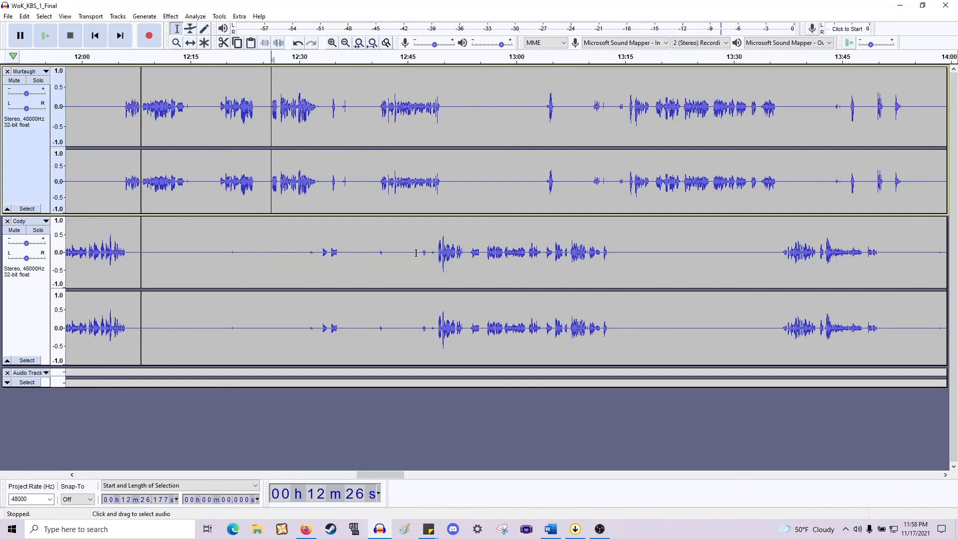
{"action": "scroll", "coordinate": [416, 253], "scroll_direction": "down", "scroll_amount": 1}
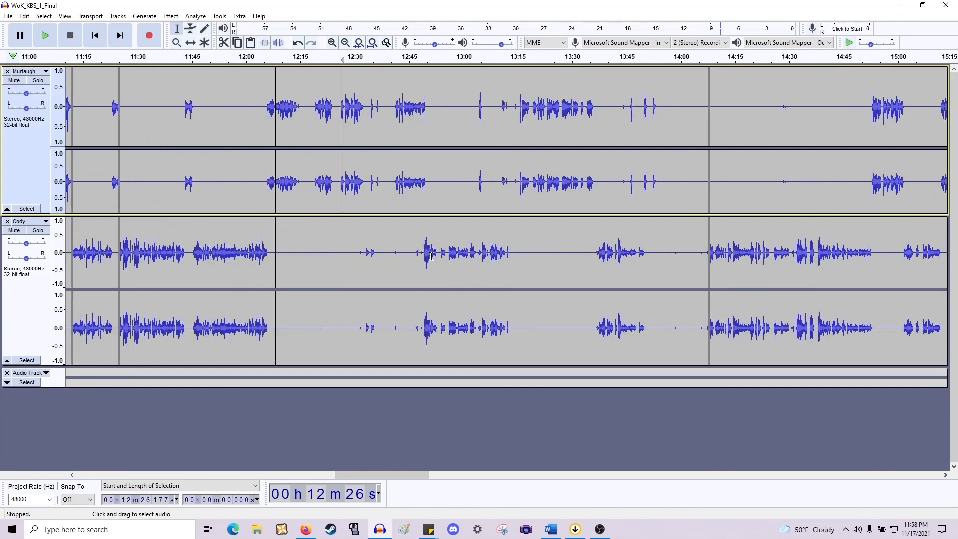
{"action": "left_click", "coordinate": [424, 257]}
{"action": "key", "text": "space"}
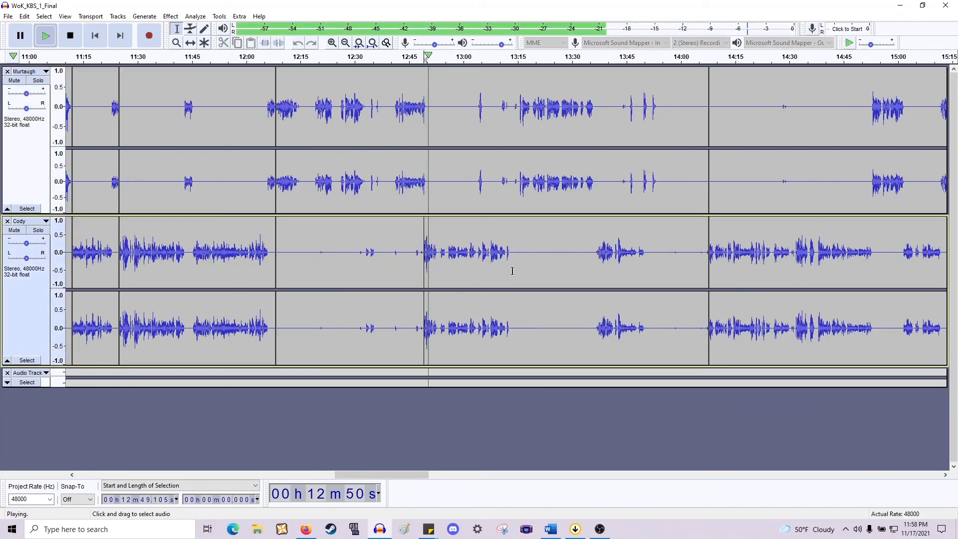
{"action": "key", "text": "space"}
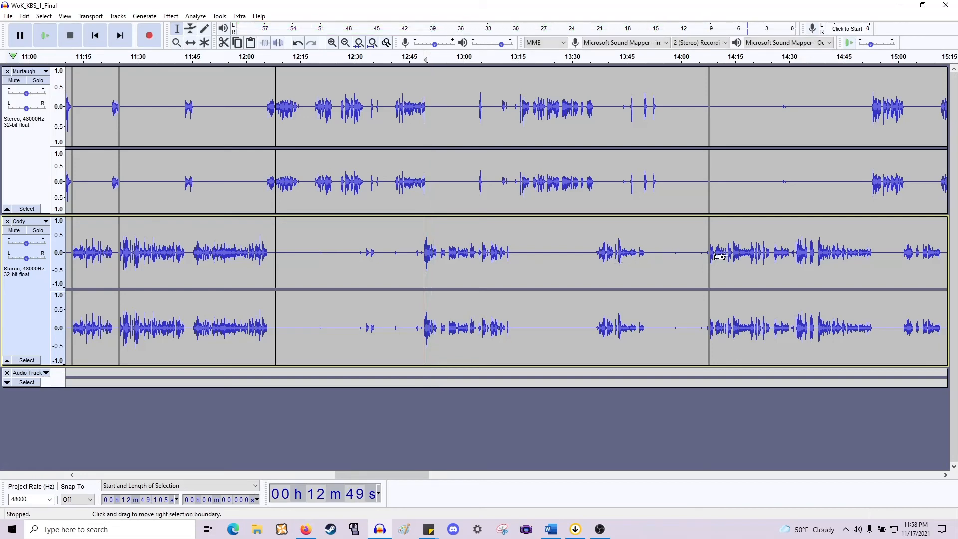
Play the second voice's passage just after the clip boundary, from 14:08.179.
{"action": "scroll", "coordinate": [644, 251], "scroll_direction": "right", "scroll_amount": 9}
{"action": "scroll", "coordinate": [482, 255], "scroll_direction": "up", "scroll_amount": 2}
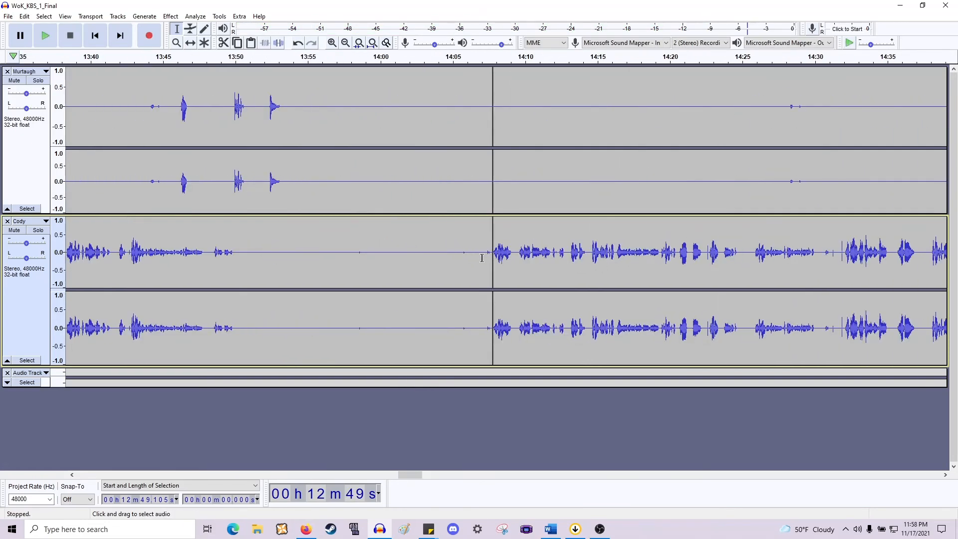
{"action": "left_click", "coordinate": [498, 370]}
{"action": "key", "text": "space"}
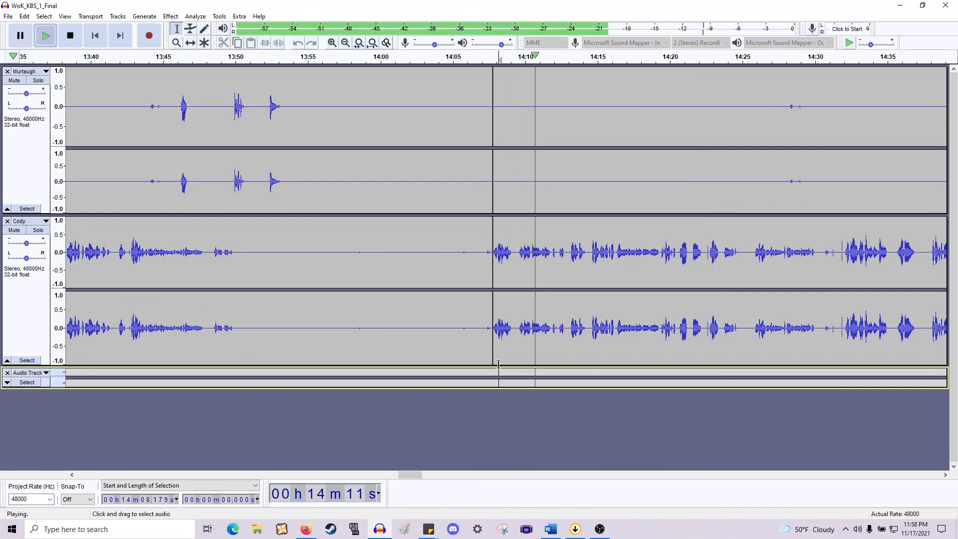
{"action": "key", "text": "space"}
Go back to 12:08.501 and play the start of the first voice's sentence after the clip boundary.
{"action": "scroll", "coordinate": [466, 327], "scroll_direction": "left", "scroll_amount": 20}
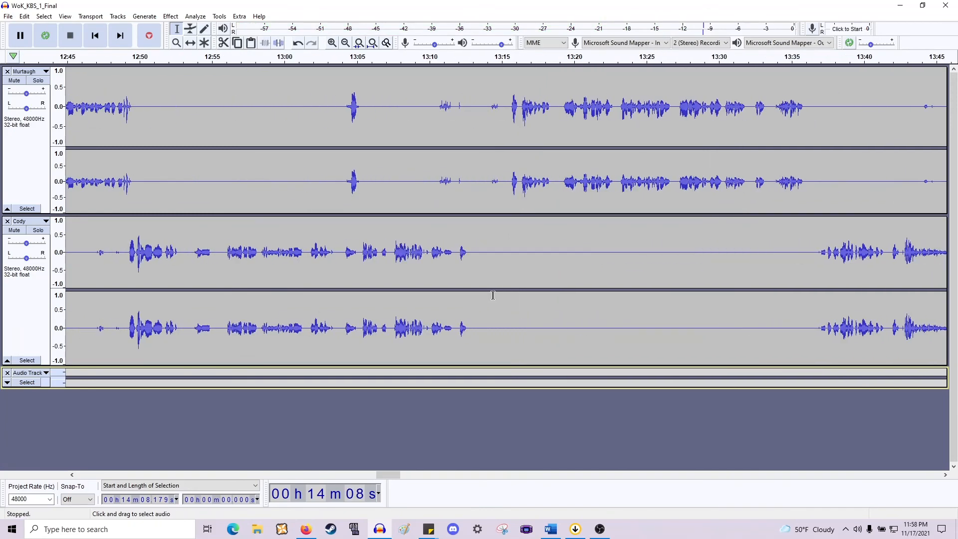
{"action": "scroll", "coordinate": [493, 295], "scroll_direction": "left", "scroll_amount": 20}
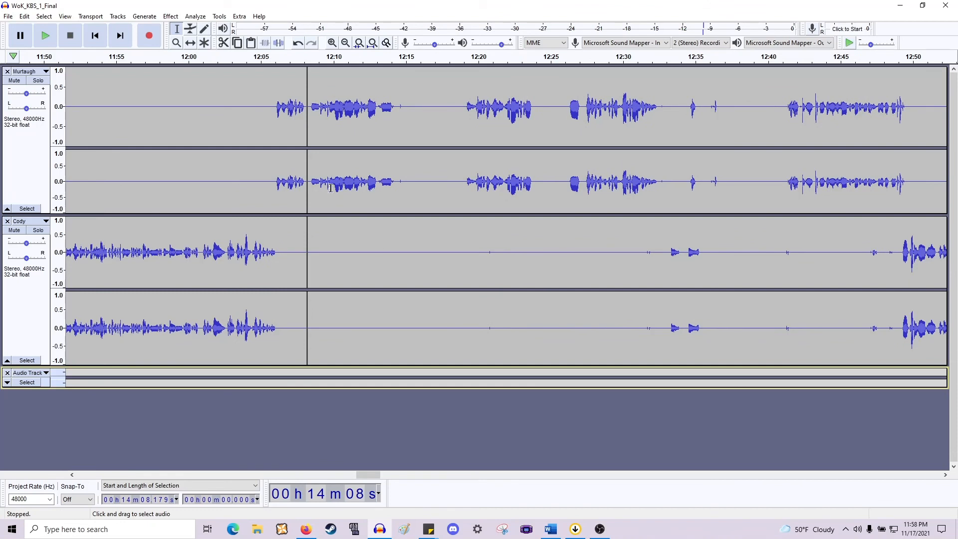
{"action": "left_click", "coordinate": [311, 172]}
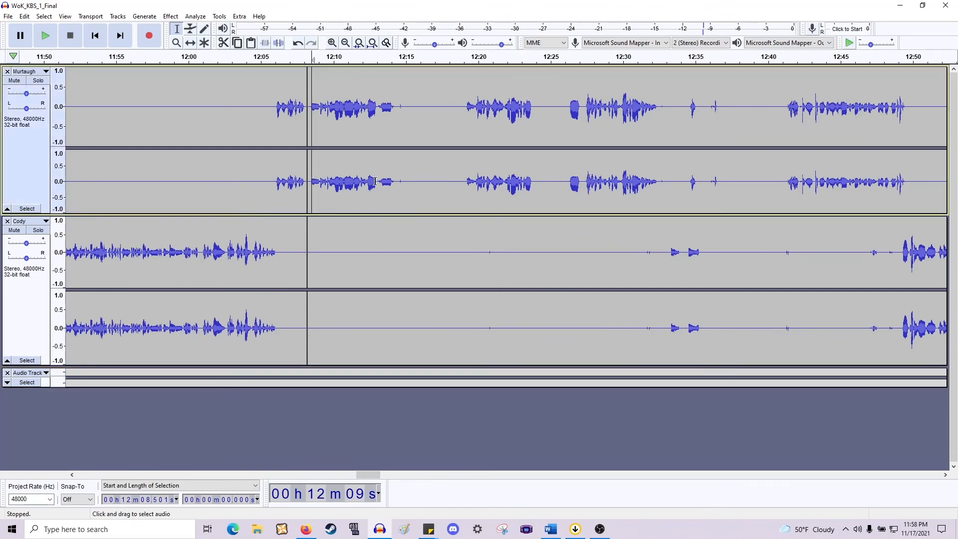
{"action": "key", "text": "space"}
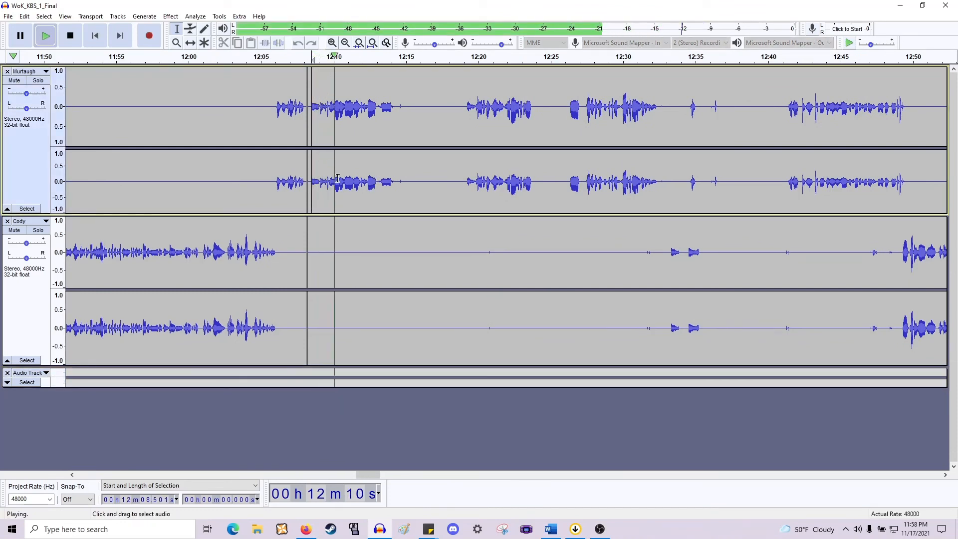
{"action": "key", "text": "space"}
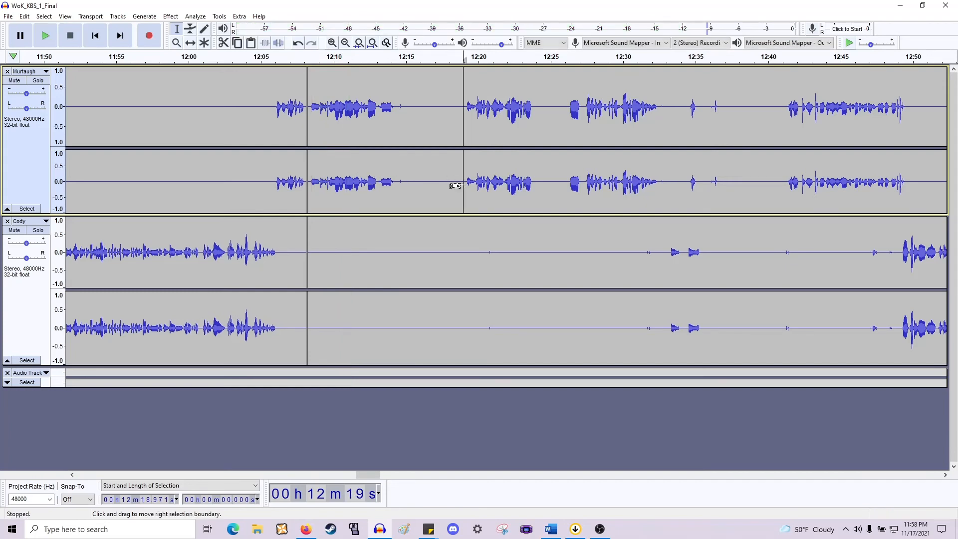
Delete the section of about 1.25 s starting at 12:18.600, before the first voice's next phrase, from both voice tracks.
{"action": "key", "text": "space"}
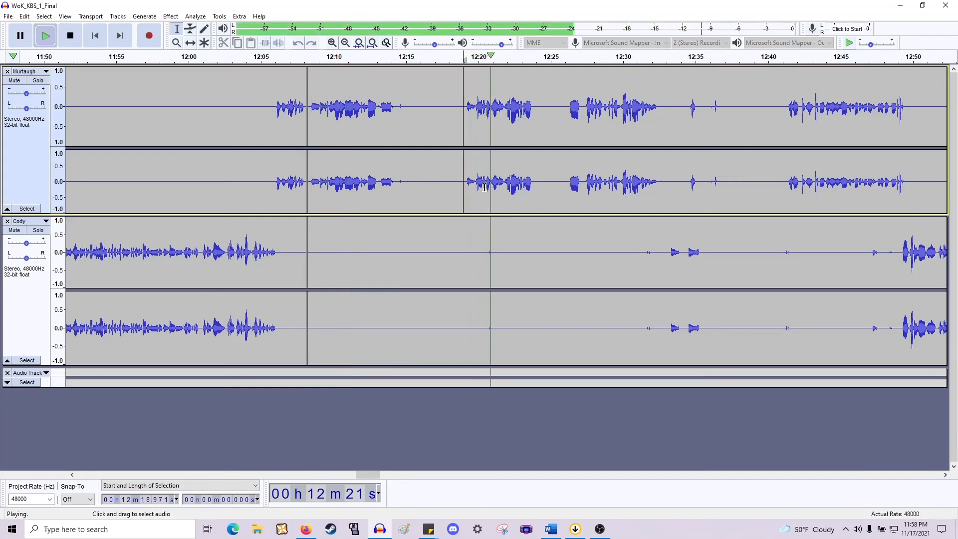
{"action": "key", "text": "space"}
{"action": "key", "text": "ctrl+1"}
{"action": "key", "text": "ctrl+1"}
{"action": "key", "text": "space"}
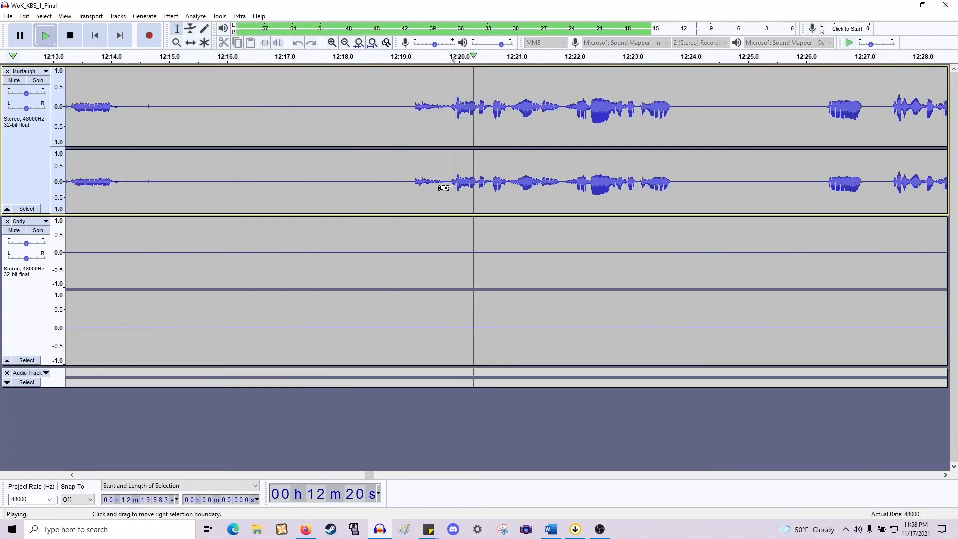
{"action": "key", "text": "space"}
{"action": "left_click_drag", "start_coordinate": [450, 187], "coordinate": [381, 285]}
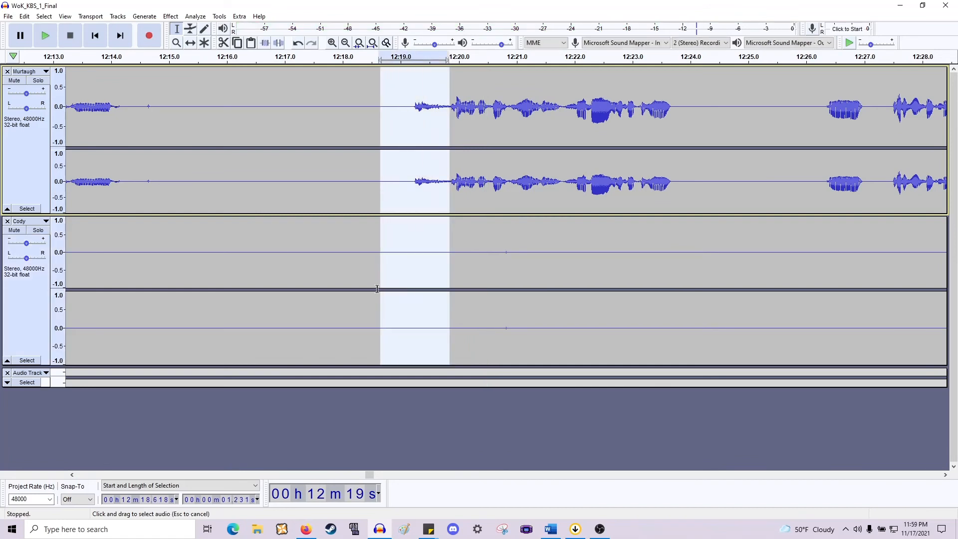
{"action": "key", "text": "Delete"}
Fade in the first 0.202 s of the first voice's trimmed phrase, starting at 12:18.596.
{"action": "key", "text": "ctrl+1"}
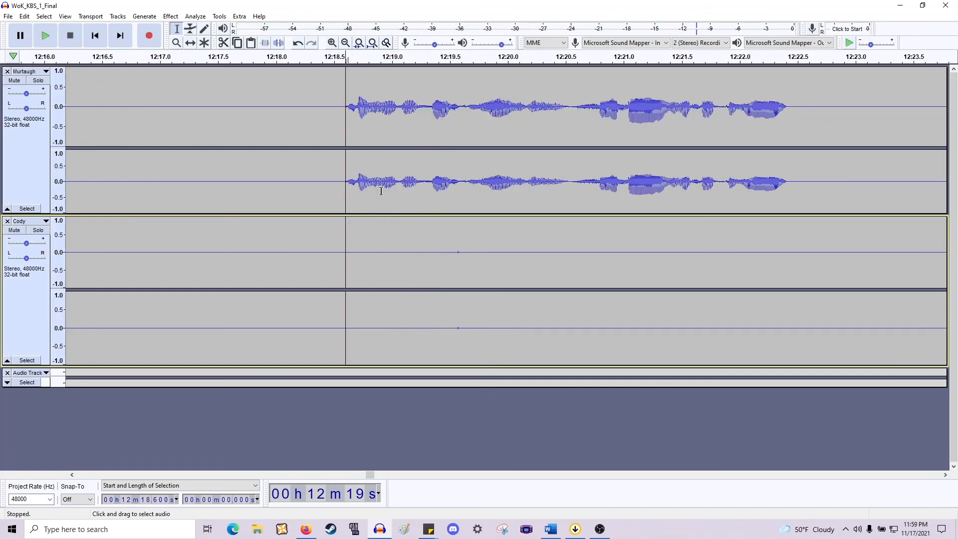
{"action": "left_click", "coordinate": [332, 185]}
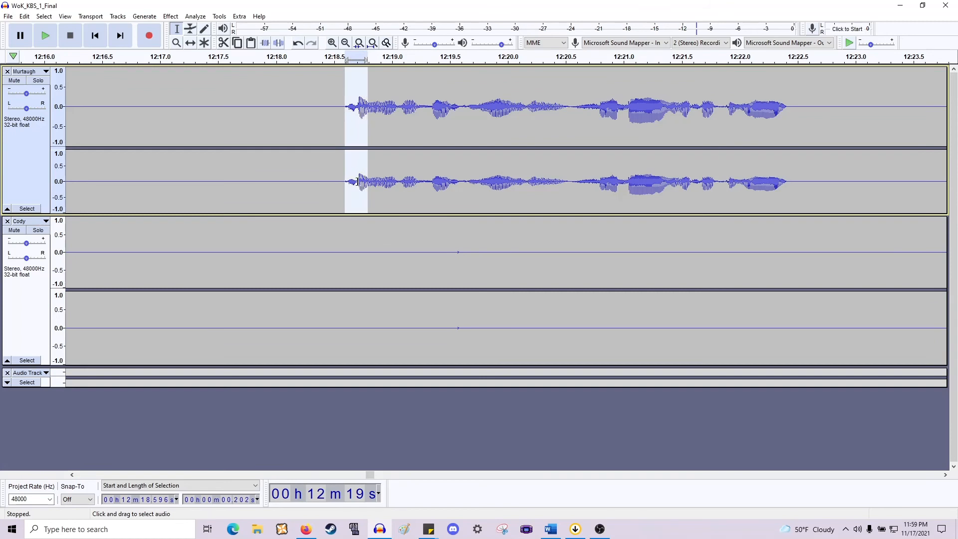
{"action": "left_click", "coordinate": [170, 16]}
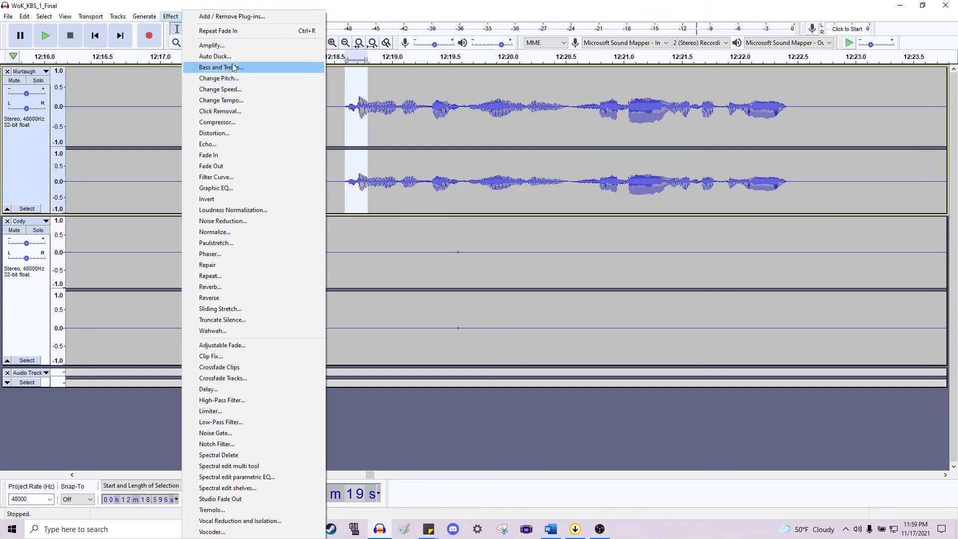
{"action": "left_click", "coordinate": [248, 31]}
{"action": "left_click", "coordinate": [308, 106], "text": "shift"}
{"action": "left_click", "coordinate": [287, 119]}
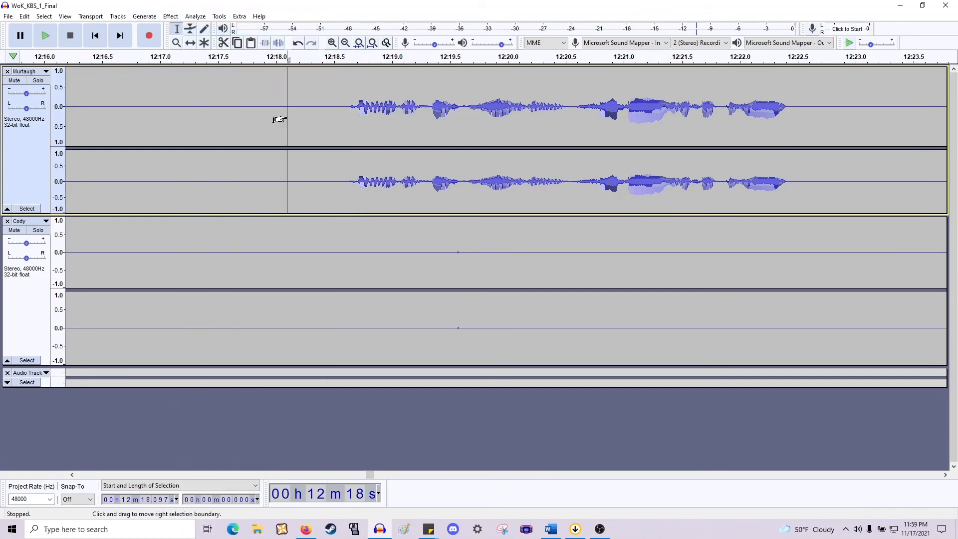
Silence the stray noise in the second voice's track across the 5.011 s section starting at 12:16.461.
{"action": "scroll", "coordinate": [287, 120], "scroll_direction": "down", "scroll_amount": 1}
{"action": "scroll", "coordinate": [278, 120], "scroll_direction": "down", "scroll_amount": 1}
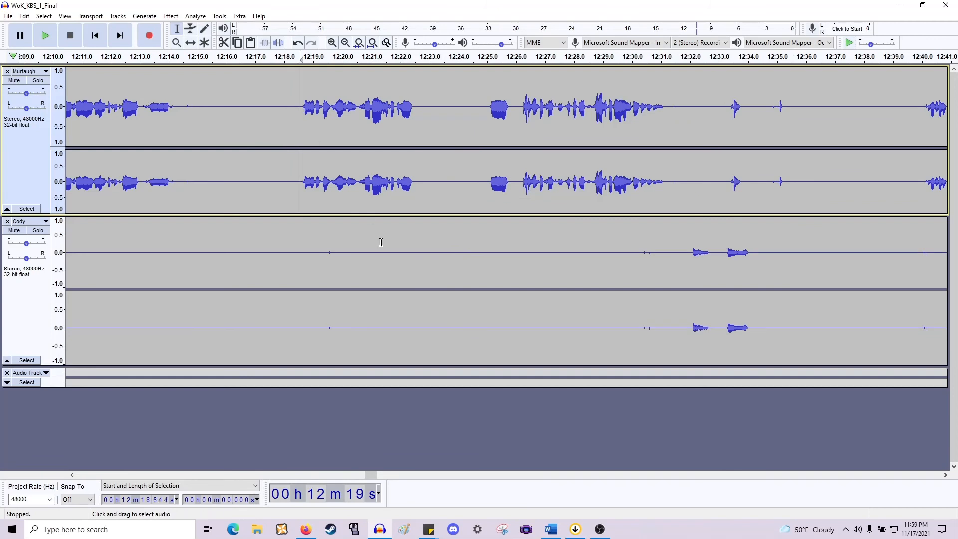
{"action": "left_click_drag", "start_coordinate": [385, 243], "coordinate": [241, 271]}
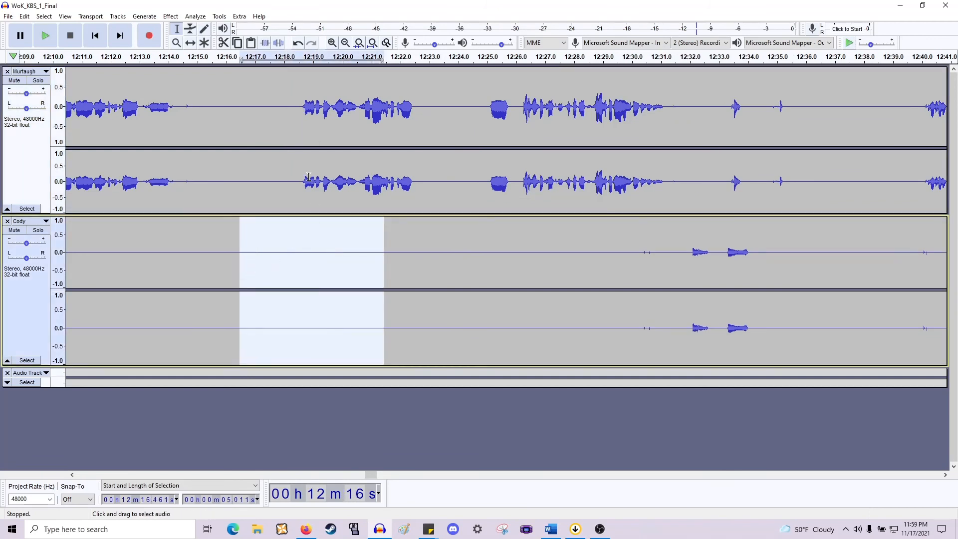
Delete the 9.992 s section starting at 12:08.449 from both voice tracks and play across the cut.
{"action": "left_click_drag", "start_coordinate": [297, 177], "coordinate": [285, 218]}
{"action": "left_click", "coordinate": [282, 223]}
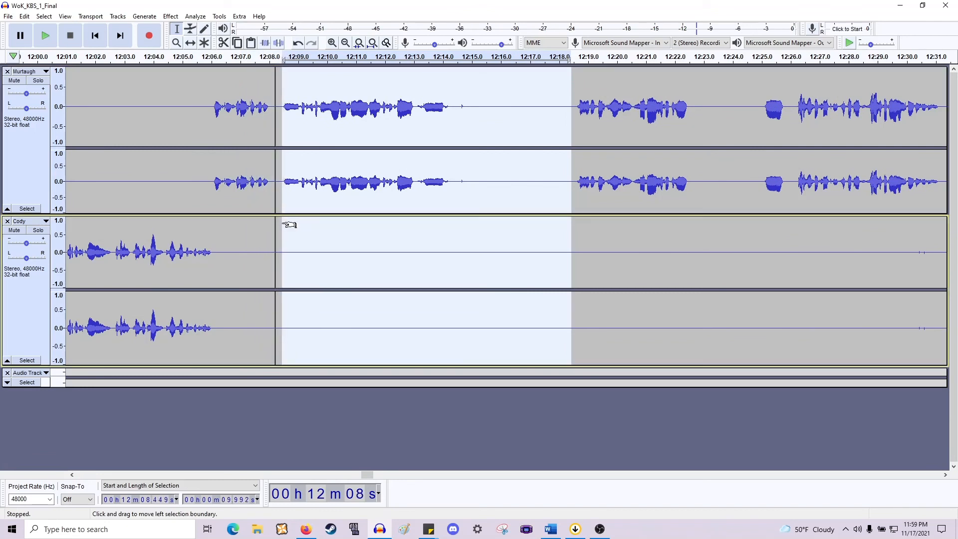
{"action": "key", "text": "Delete"}
{"action": "key", "text": "space"}
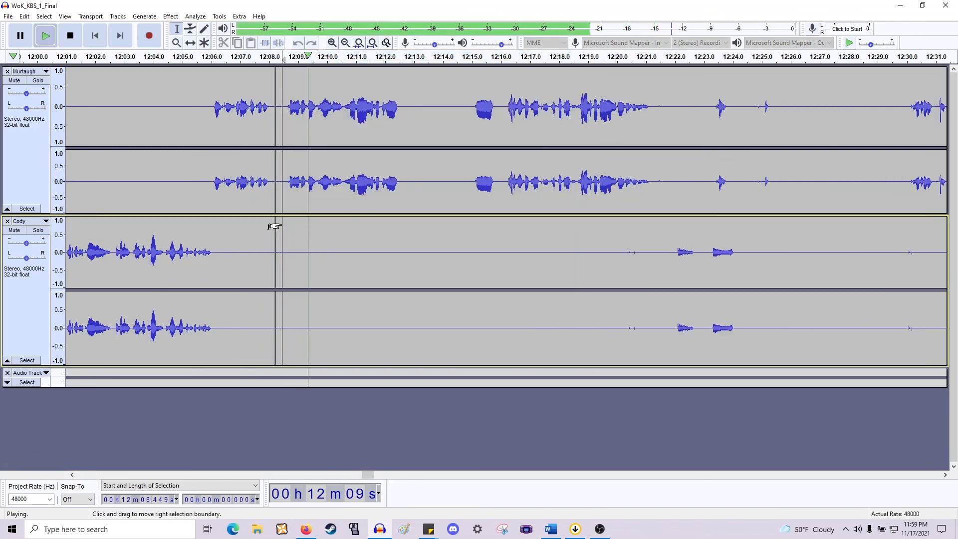
Delete the 1 min 43.853 s section from 12:12.548 to just before the second voice's next clip from both voice tracks.
{"action": "left_click", "coordinate": [401, 191]}
{"action": "scroll", "coordinate": [412, 196], "scroll_direction": "right", "scroll_amount": 10}
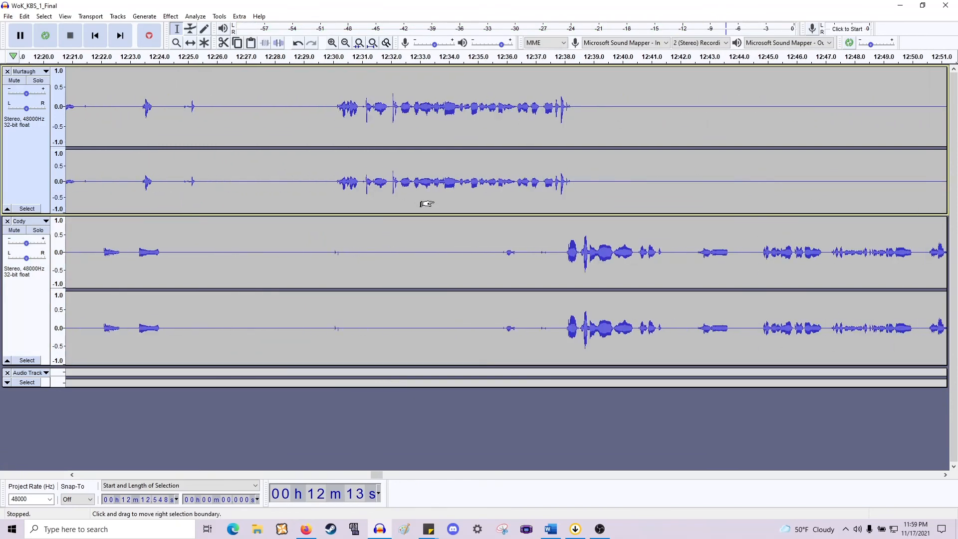
{"action": "scroll", "coordinate": [434, 198], "scroll_direction": "right", "scroll_amount": 5}
{"action": "scroll", "coordinate": [442, 197], "scroll_direction": "down", "scroll_amount": 2, "text": "ctrl"}
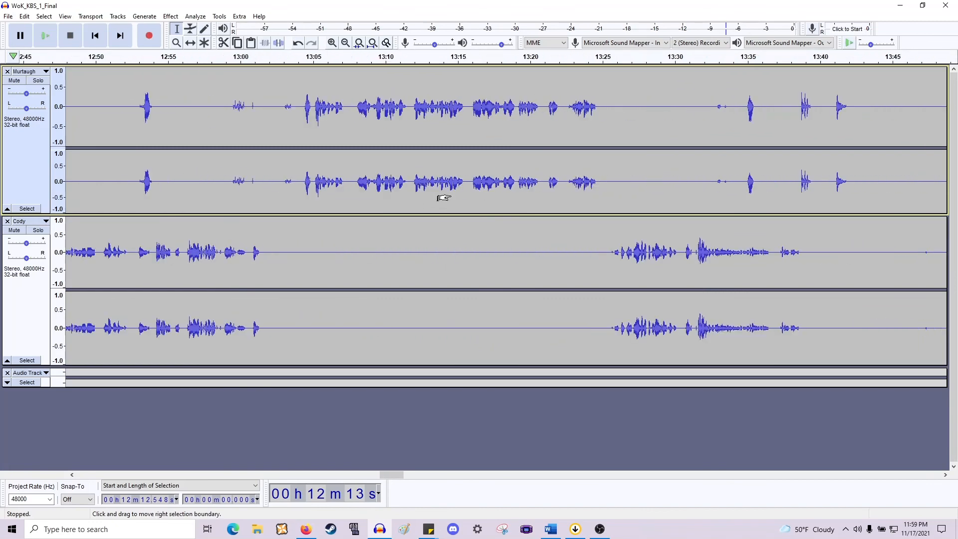
{"action": "scroll", "coordinate": [442, 196], "scroll_direction": "right", "scroll_amount": 3}
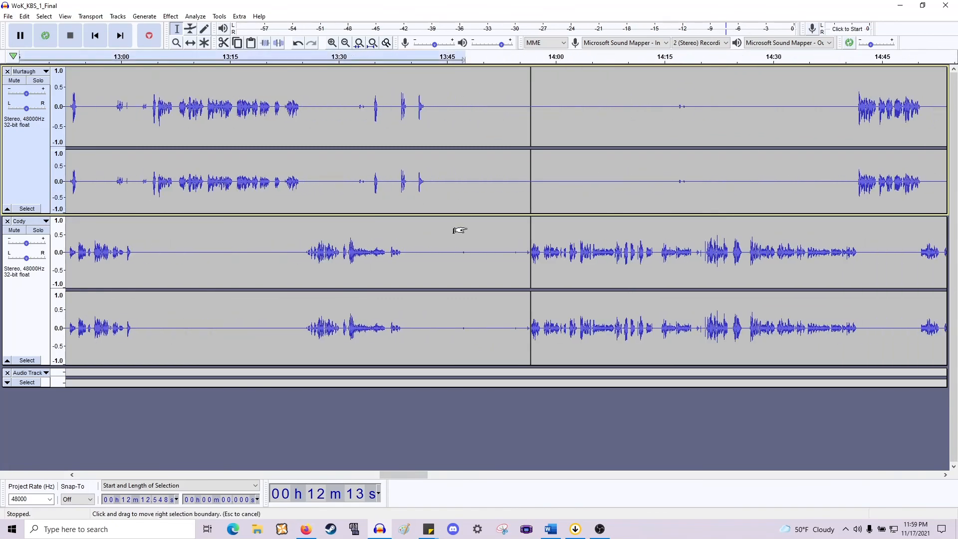
{"action": "left_click_drag", "start_coordinate": [455, 229], "coordinate": [549, 266]}
{"action": "scroll", "coordinate": [519, 269], "scroll_direction": "up", "scroll_amount": 2, "text": "ctrl"}
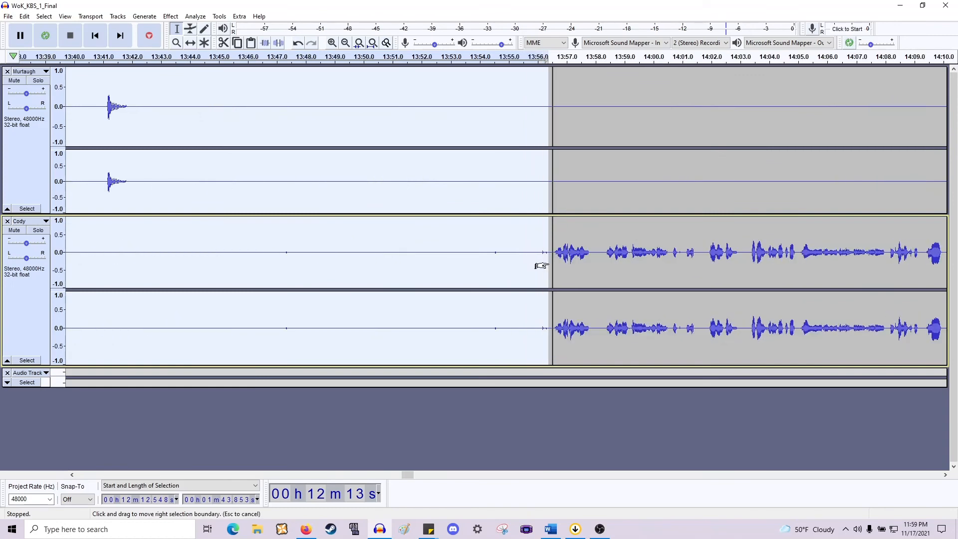
{"action": "key", "text": "Delete"}
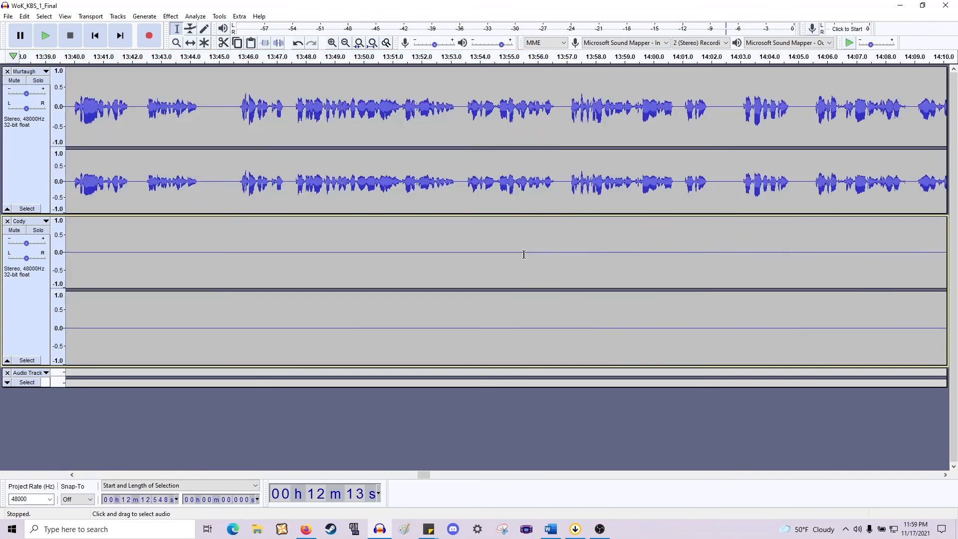
Undo the long deletion at 12:12.548 and remove the same section from both voice tracks again.
{"action": "scroll", "coordinate": [455, 285], "scroll_direction": "down", "scroll_amount": 3, "text": "ctrl"}
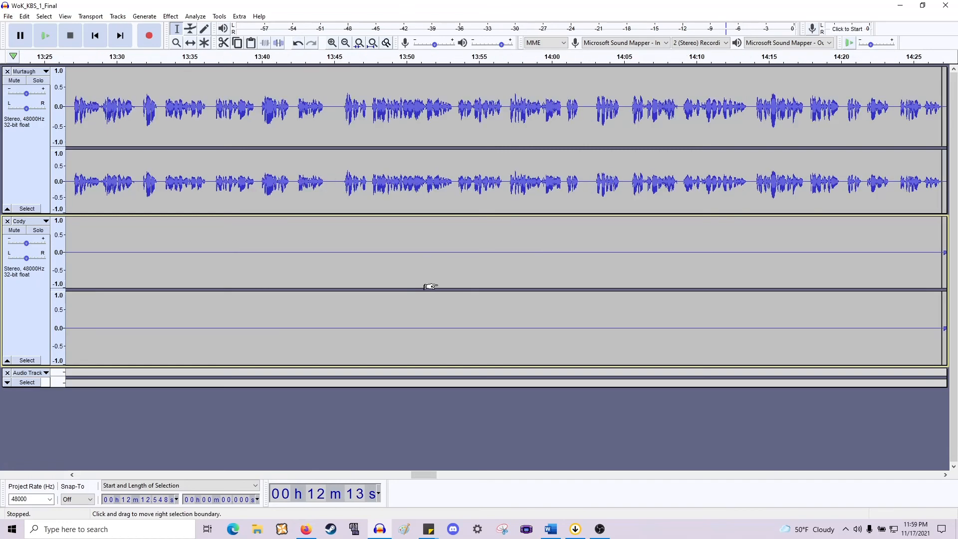
{"action": "key", "text": "ctrl+z"}
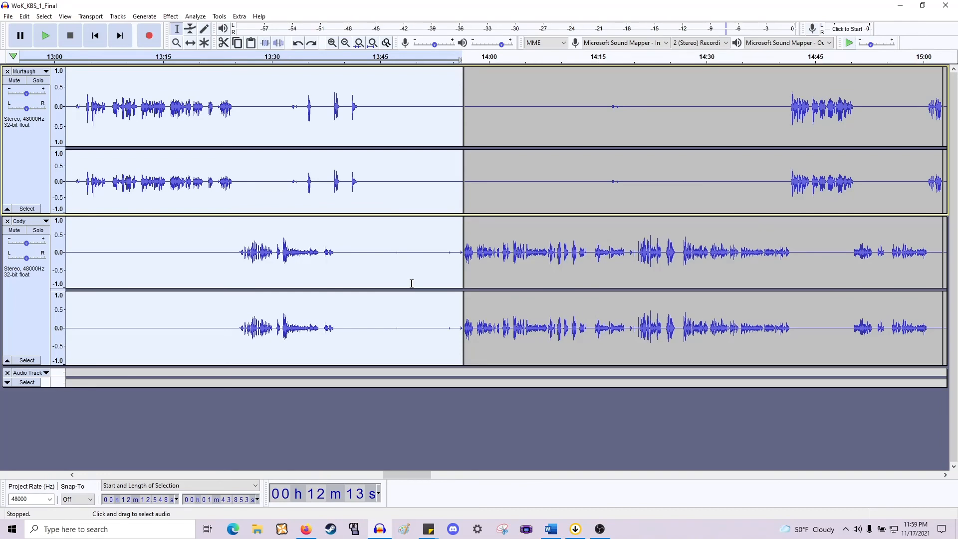
{"action": "key", "text": "Left"}
Play both voices from 12:05.281 across the new cut and into the second voice's following sentence.
{"action": "scroll", "coordinate": [411, 283], "scroll_direction": "up", "scroll_amount": 10, "text": "shift"}
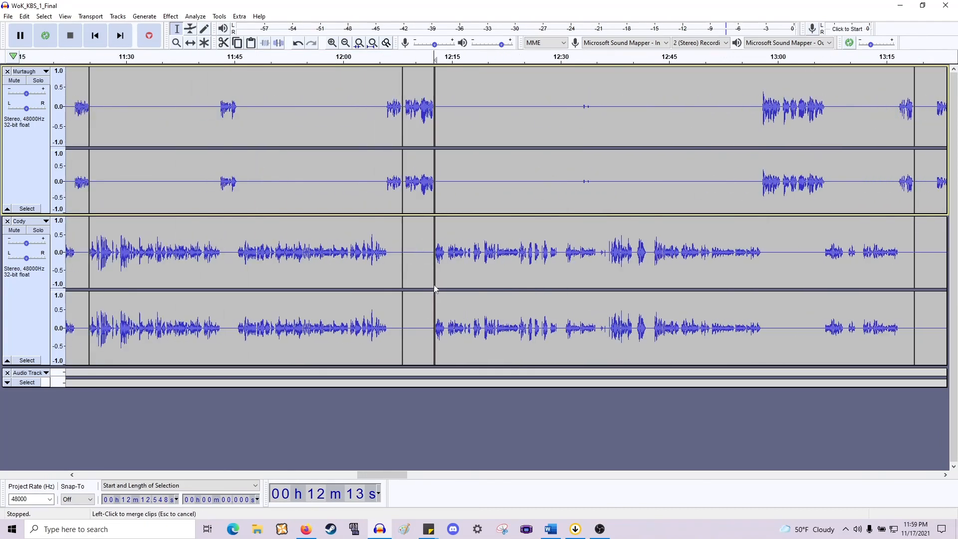
{"action": "scroll", "coordinate": [434, 287], "scroll_direction": "left", "scroll_amount": 3}
{"action": "scroll", "coordinate": [655, 219], "scroll_direction": "up", "scroll_amount": 3, "text": "ctrl"}
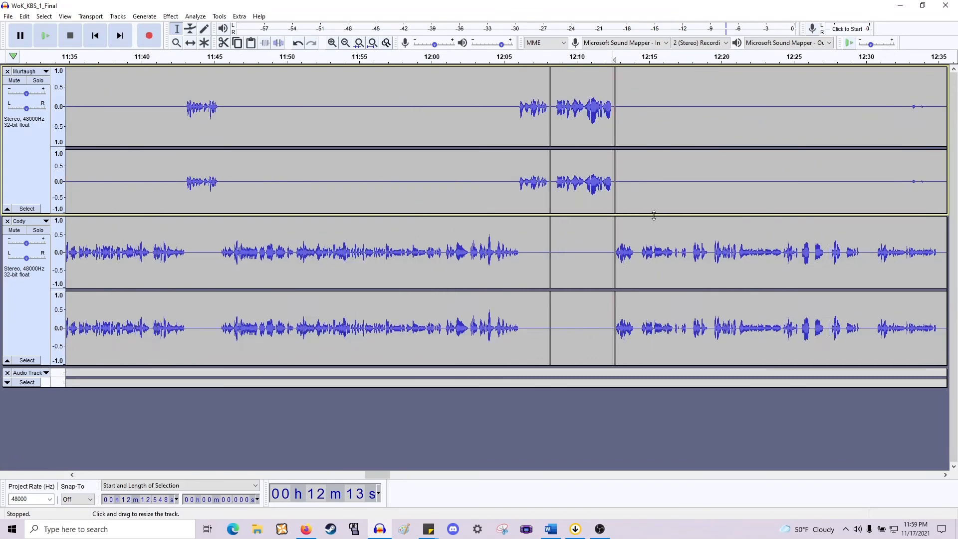
{"action": "scroll", "coordinate": [314, 175], "scroll_direction": "down", "scroll_amount": 1, "text": "ctrl"}
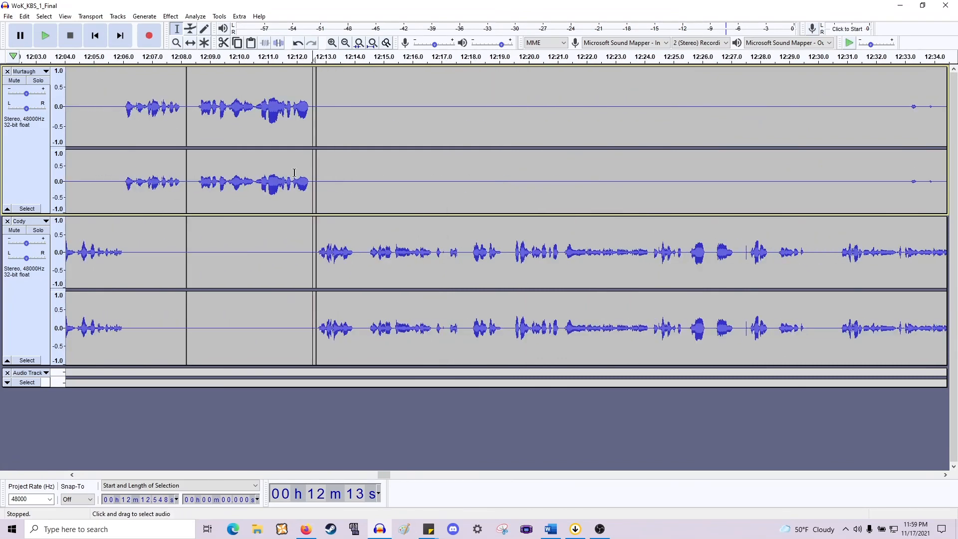
{"action": "scroll", "coordinate": [306, 179], "scroll_direction": "left", "scroll_amount": 5}
{"action": "left_click", "coordinate": [452, 192]}
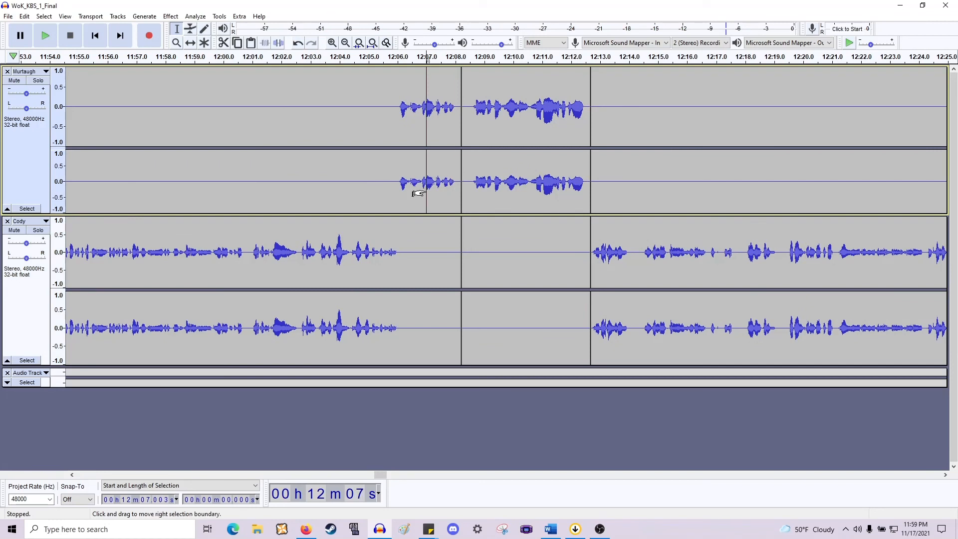
{"action": "key", "text": "space"}
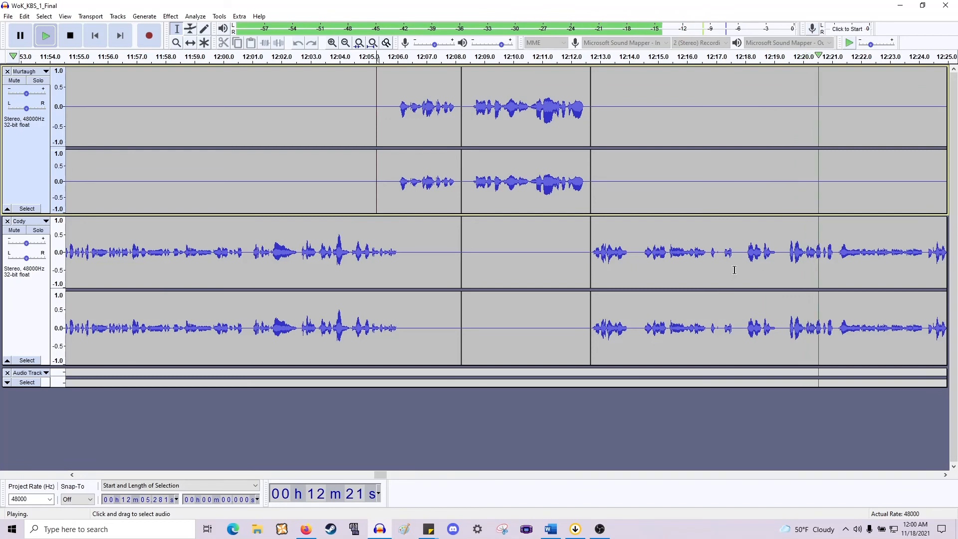
{"action": "key", "text": "space"}
Play the second voice's phrases between 12:14.416 and 12:19.418 to find the words to cut.
{"action": "left_click", "coordinate": [785, 257]}
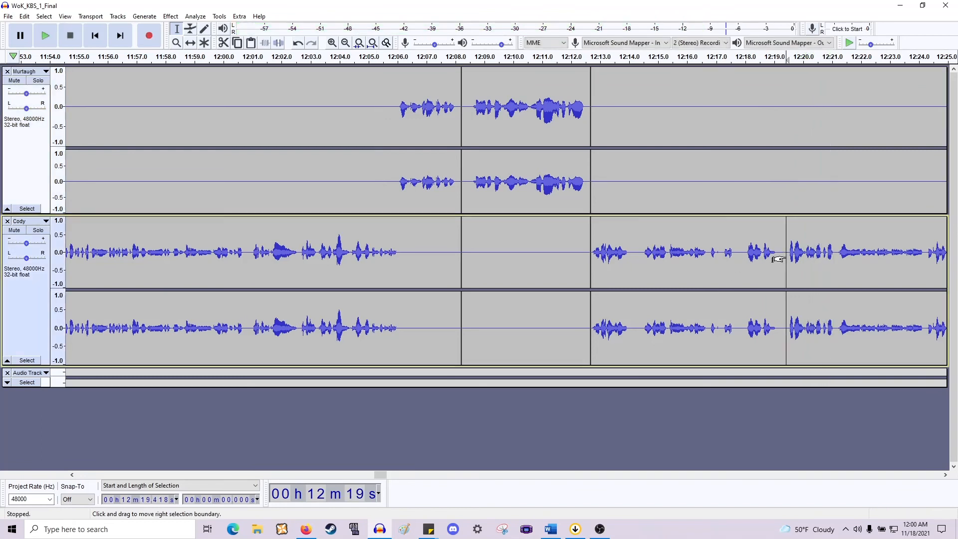
{"action": "key", "text": "space"}
{"action": "key", "text": "space"}
{"action": "left_click_drag", "start_coordinate": [786, 256], "coordinate": [661, 267]}
{"action": "key", "text": "space"}
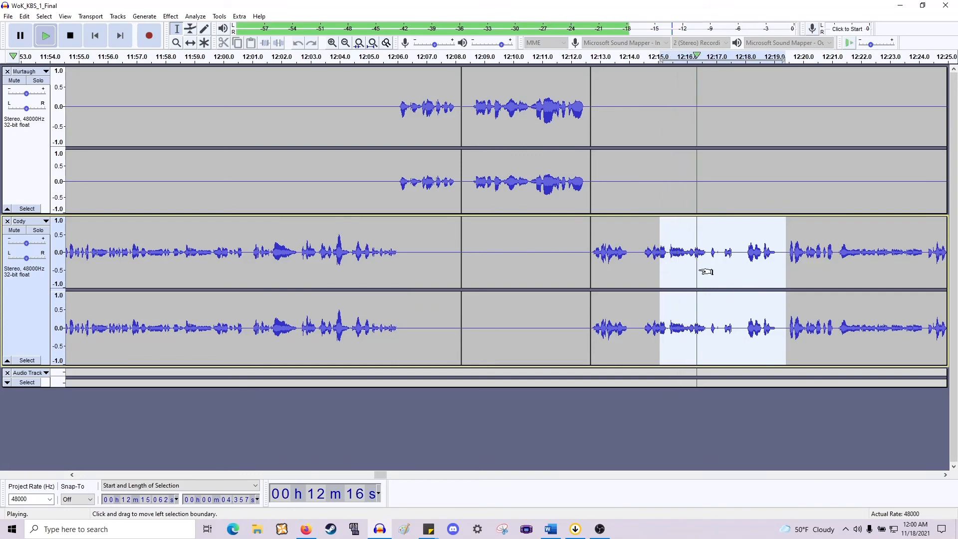
{"action": "scroll", "coordinate": [699, 271], "scroll_direction": "up", "scroll_amount": 1, "text": "ctrl"}
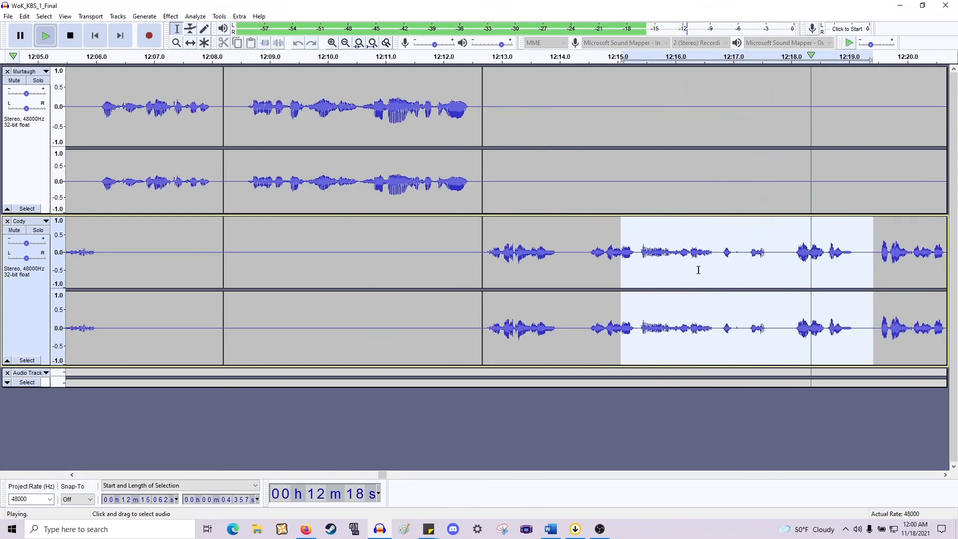
{"action": "key", "text": "space"}
{"action": "left_click_drag", "start_coordinate": [624, 260], "coordinate": [590, 268]}
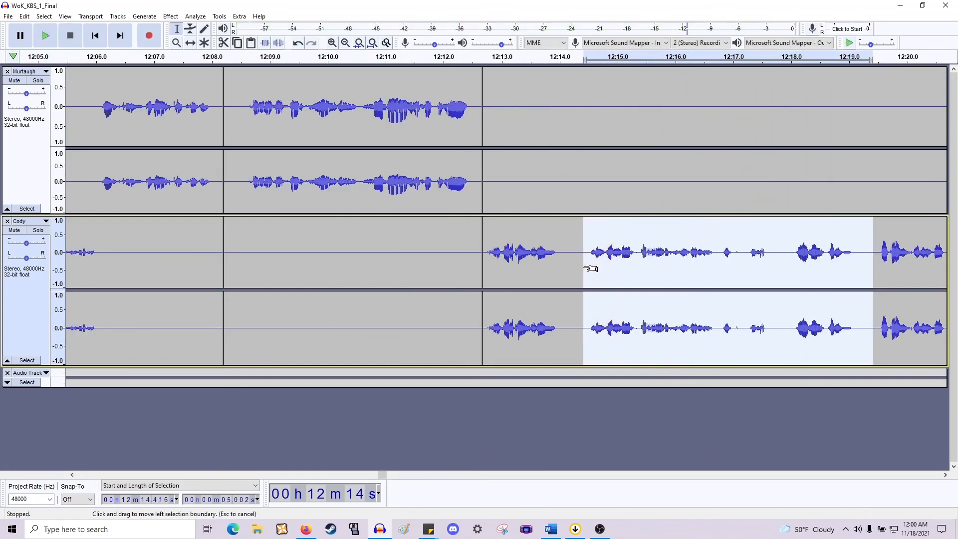
{"action": "key", "text": "space"}
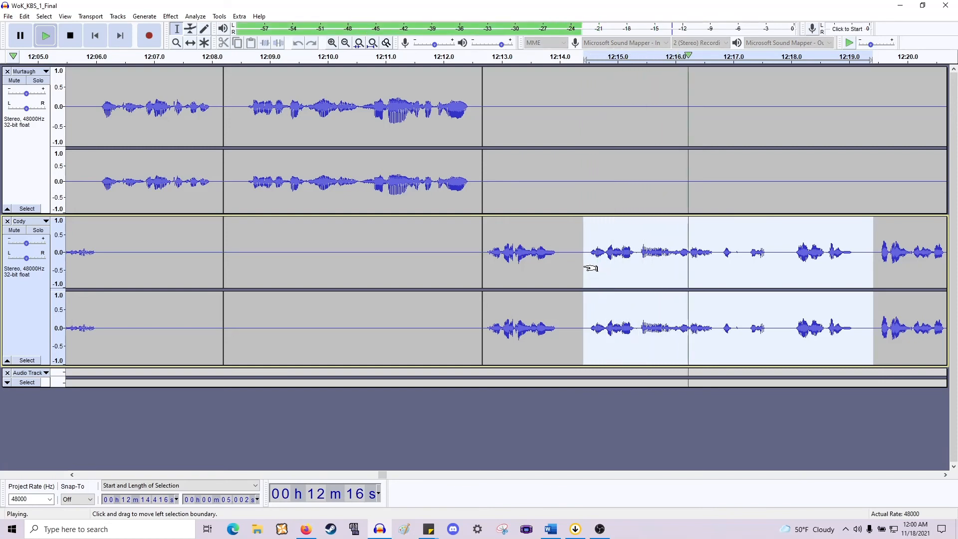
{"action": "key", "text": "space"}
Delete the section of about 1.2 s starting at 12:16.060 in the second voice's sentence from both voice tracks.
{"action": "left_click", "coordinate": [671, 255]}
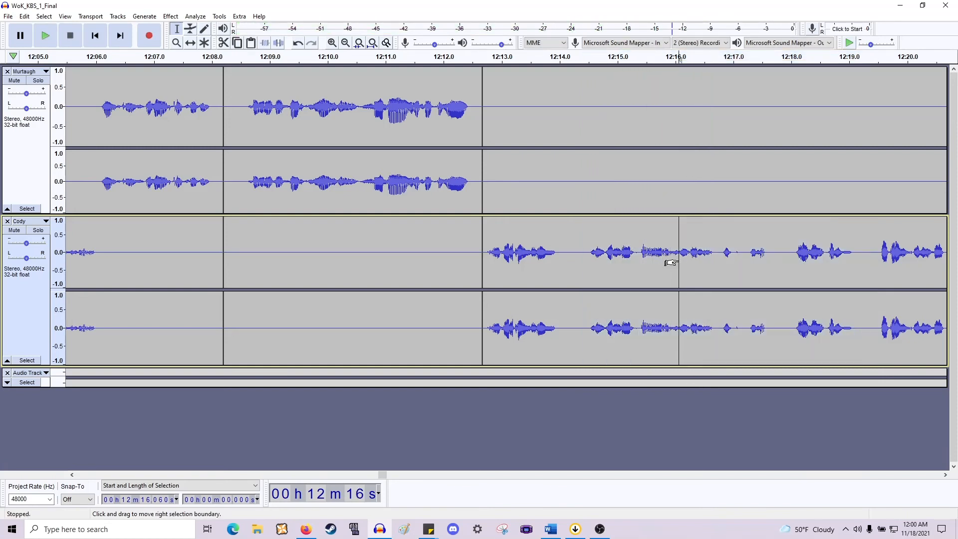
{"action": "key", "text": "space"}
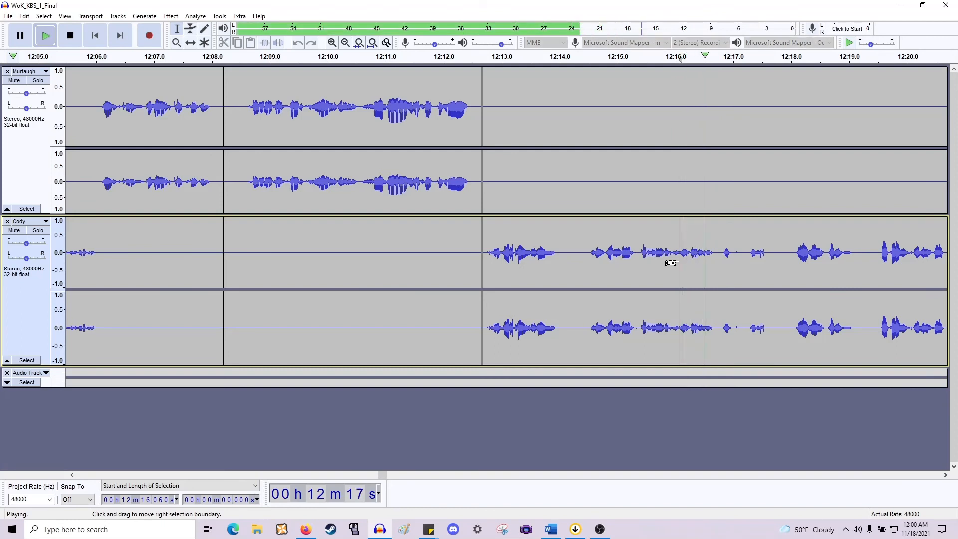
{"action": "key", "text": "space"}
{"action": "left_click_drag", "start_coordinate": [669, 258], "coordinate": [739, 186]}
{"action": "key", "text": "Delete"}
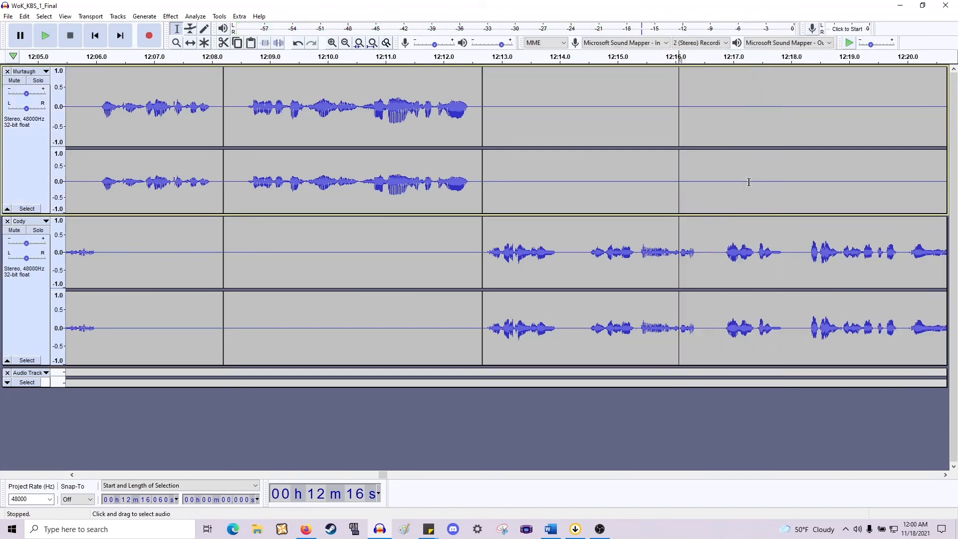
Delete the pause of about 0.5 s starting at 12:16.353 from both voice tracks and play the sentence from 12:14.562.
{"action": "left_click_drag", "start_coordinate": [723, 258], "coordinate": [695, 178]}
{"action": "key", "text": "Delete"}
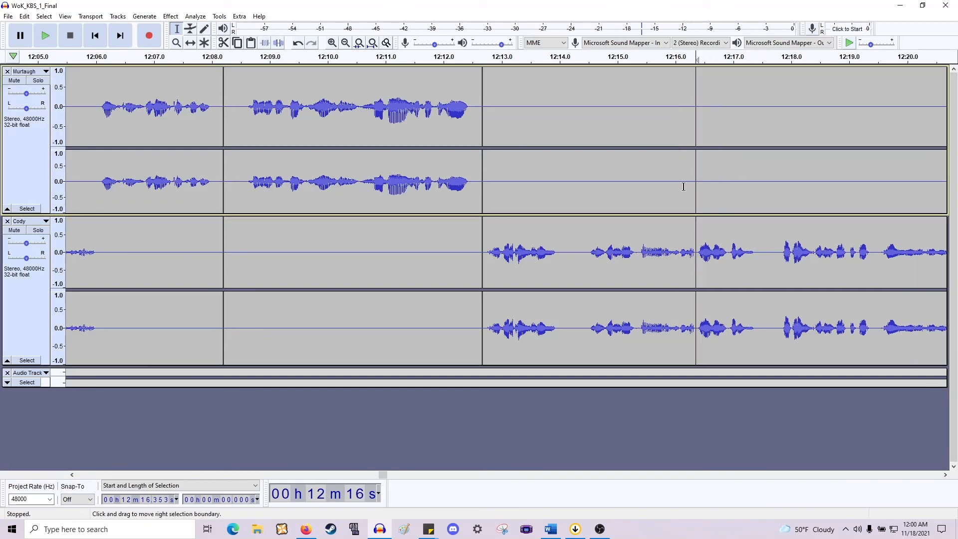
{"action": "left_click", "coordinate": [593, 254]}
{"action": "key", "text": "space"}
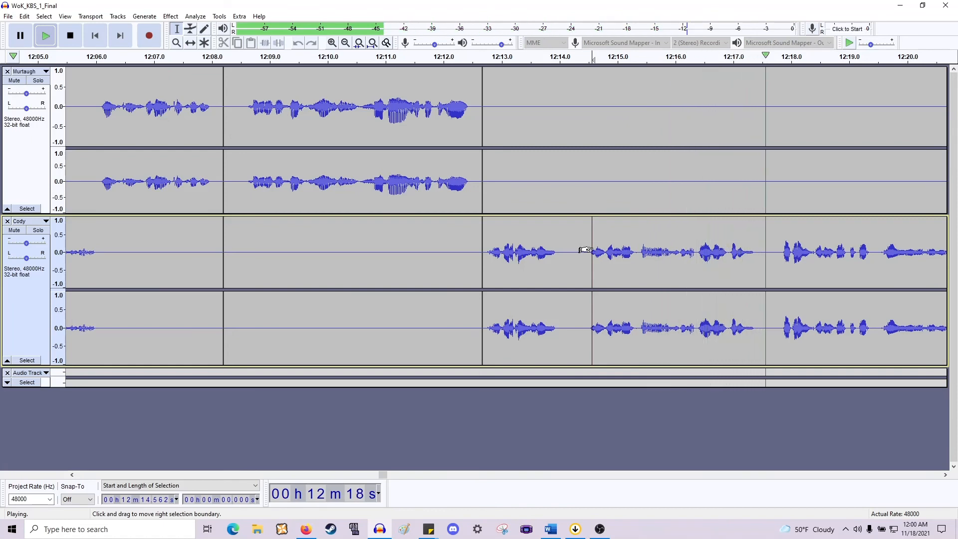
{"action": "key", "text": "space"}
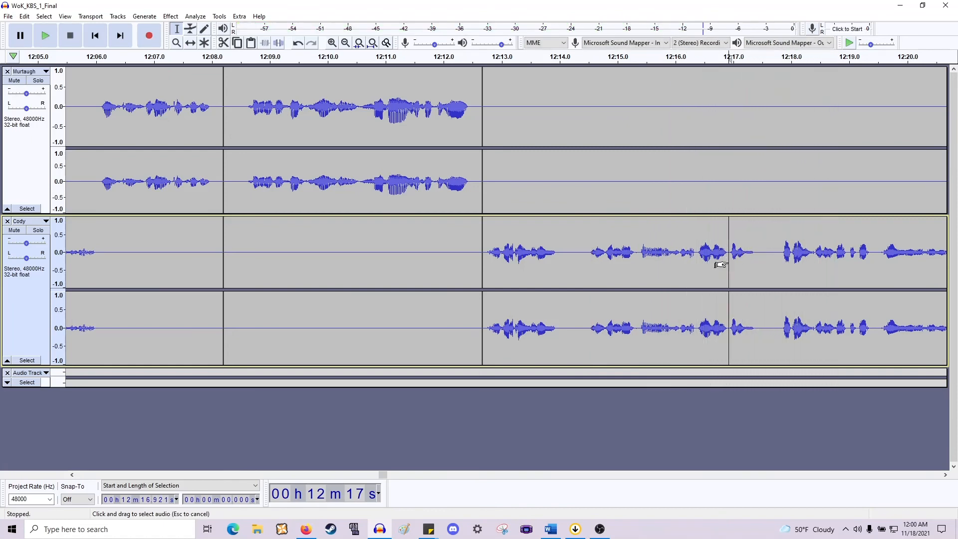
Delete the section of about 0.9 s starting at 12:16.921 from both voice tracks and play from the cut.
{"action": "key", "text": "space"}
{"action": "key", "text": "space"}
{"action": "left_click_drag", "start_coordinate": [728, 257], "coordinate": [782, 171]}
{"action": "key", "text": "Delete"}
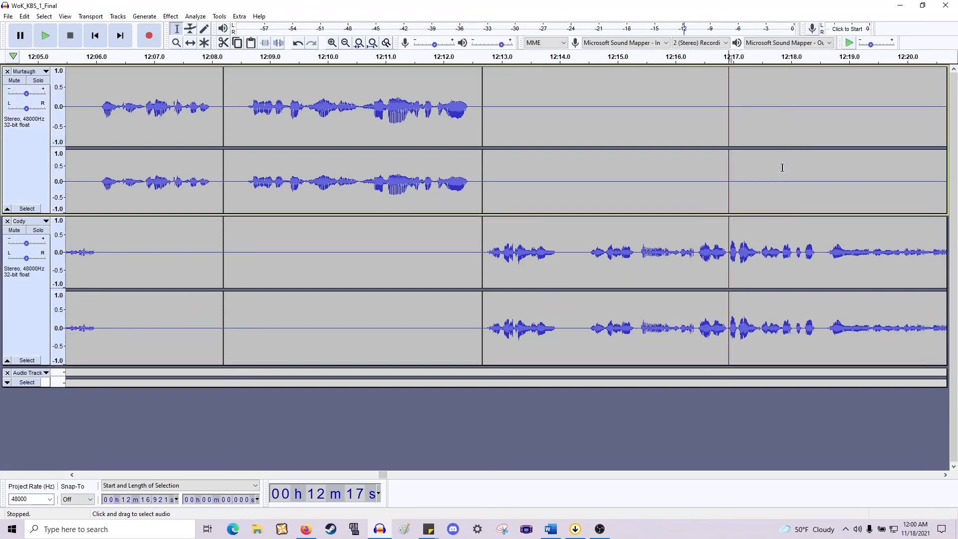
{"action": "key", "text": "space"}
{"action": "key", "text": "space"}
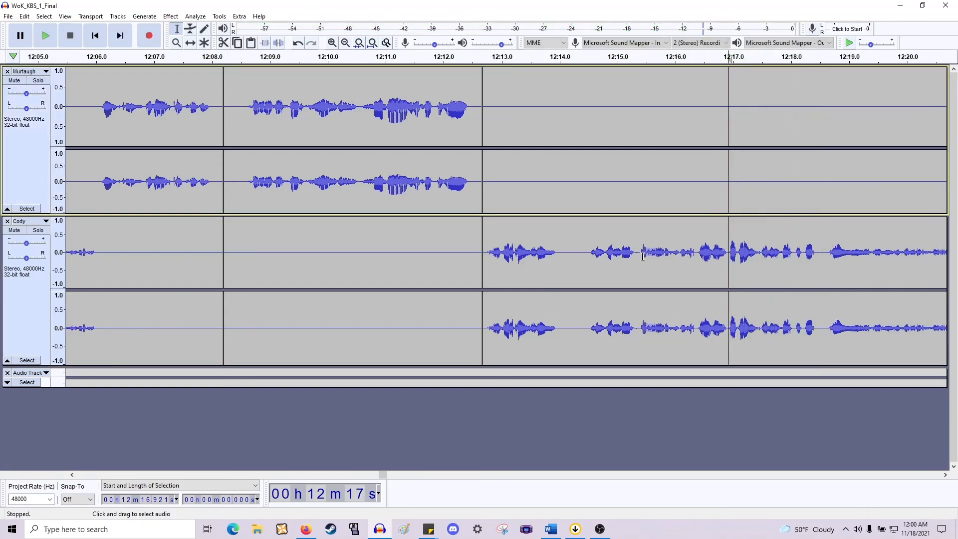
Locate the second voice's unneeded word by playback and delete its 0.551 s section starting at 12:16.370 from both tracks.
{"action": "left_click_drag", "start_coordinate": [637, 257], "coordinate": [814, 271]}
{"action": "key", "text": "space"}
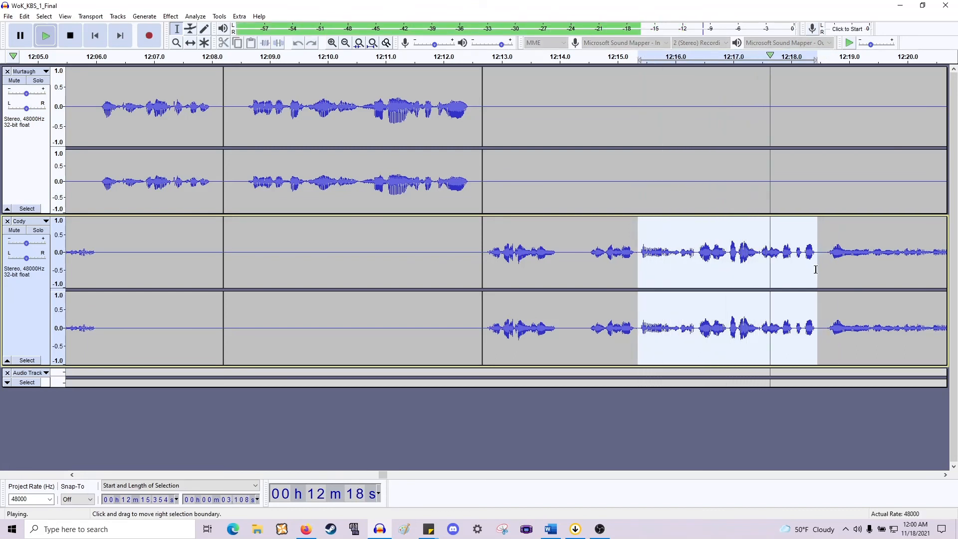
{"action": "key", "text": "space"}
{"action": "left_click", "coordinate": [696, 255]}
{"action": "key", "text": "space"}
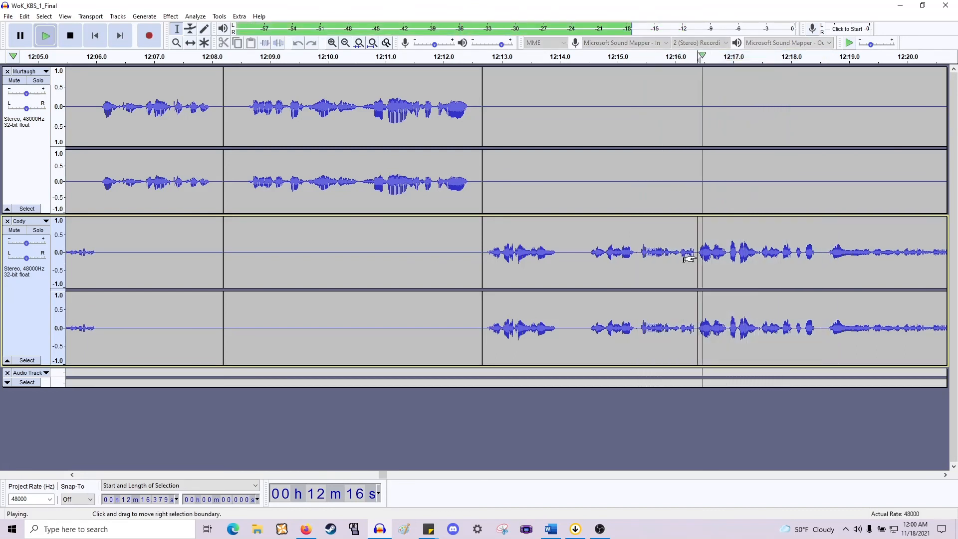
{"action": "key", "text": "space"}
{"action": "left_click_drag", "start_coordinate": [728, 253], "coordinate": [699, 179]}
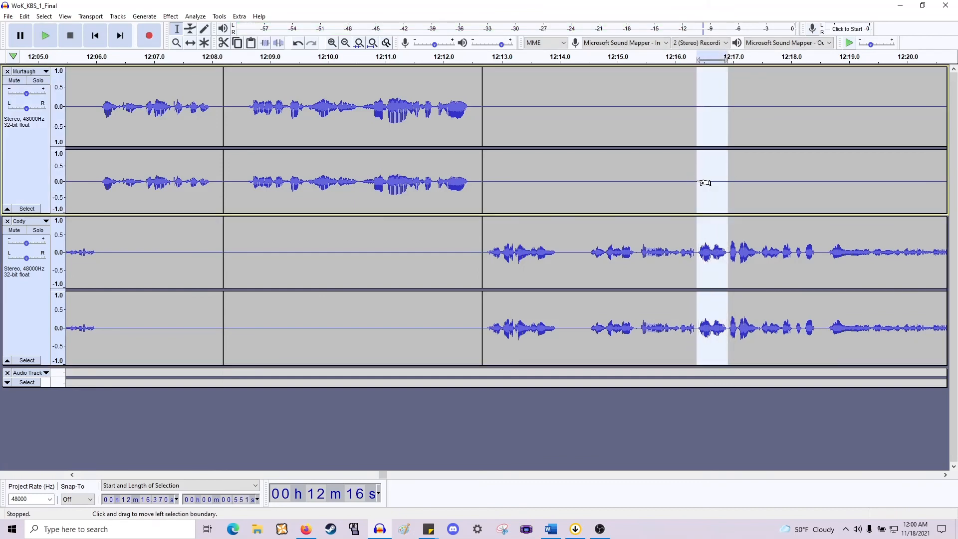
{"action": "key", "text": "Delete"}
Delete the pause of about 0.5 s starting at 12:14.003, between the second voice's two phrases, from both voice tracks.
{"action": "left_click", "coordinate": [612, 258]}
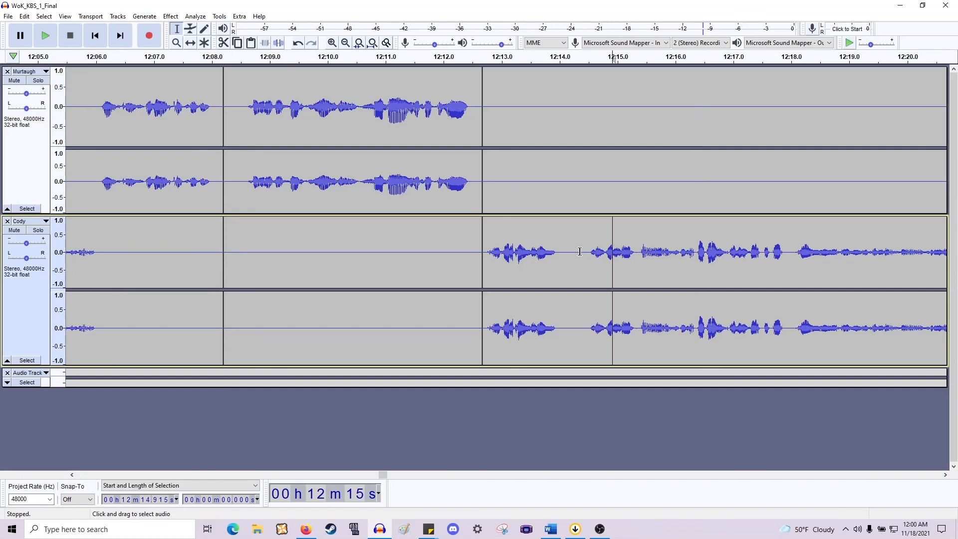
{"action": "left_click_drag", "start_coordinate": [586, 240], "coordinate": [560, 194]}
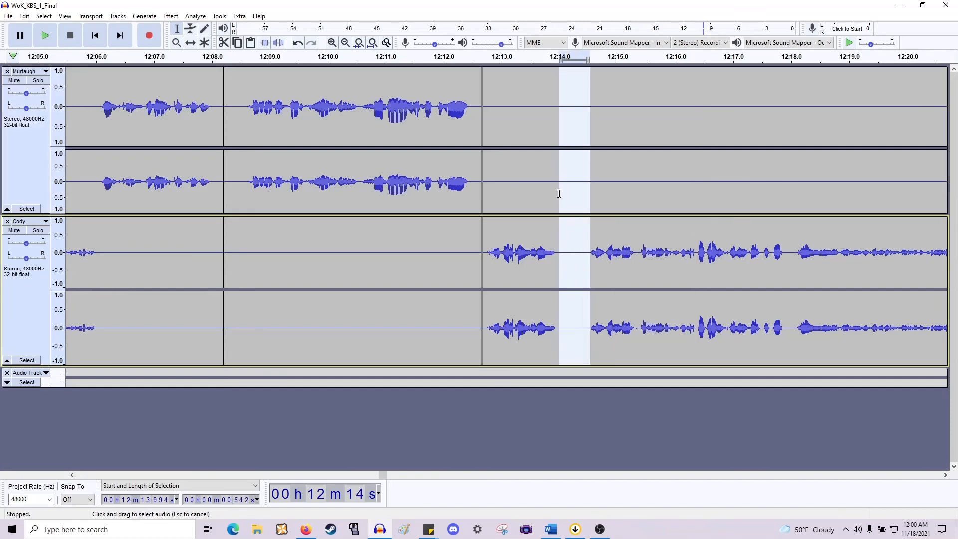
{"action": "key", "text": "Delete"}
Play the second voice's shortened sentence from 12:14.003, and replay its following words from 12:21.459.
{"action": "key", "text": "space"}
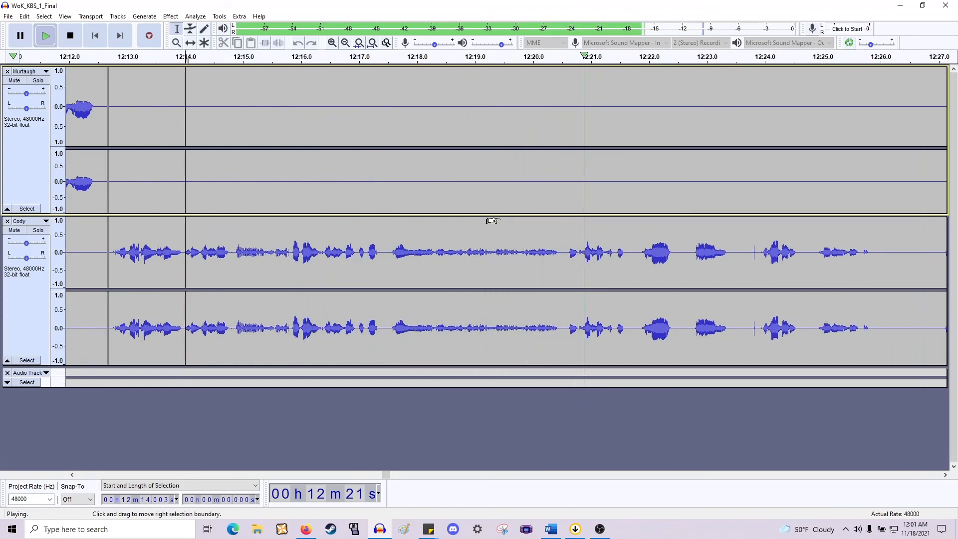
{"action": "key", "text": "space"}
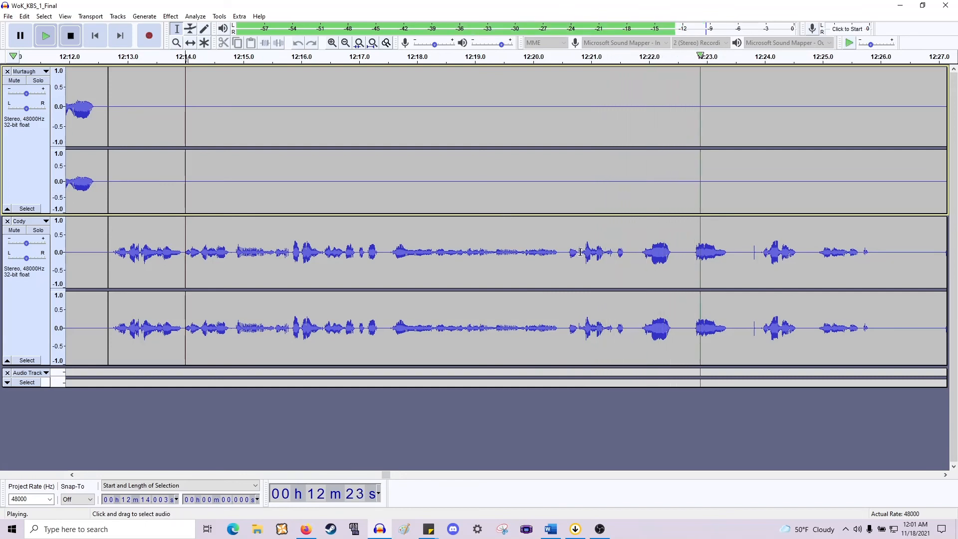
{"action": "left_click", "coordinate": [618, 263]}
{"action": "key", "text": "space"}
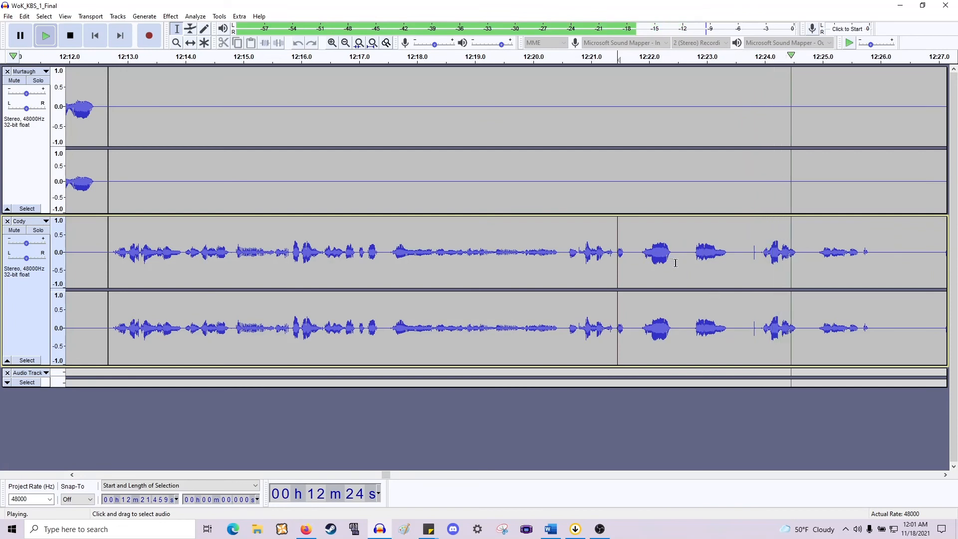
Locate the second voice's unneeded word by playback and delete the 1.576 s section starting at 12:22.406 from both voice tracks.
{"action": "key", "text": "space"}
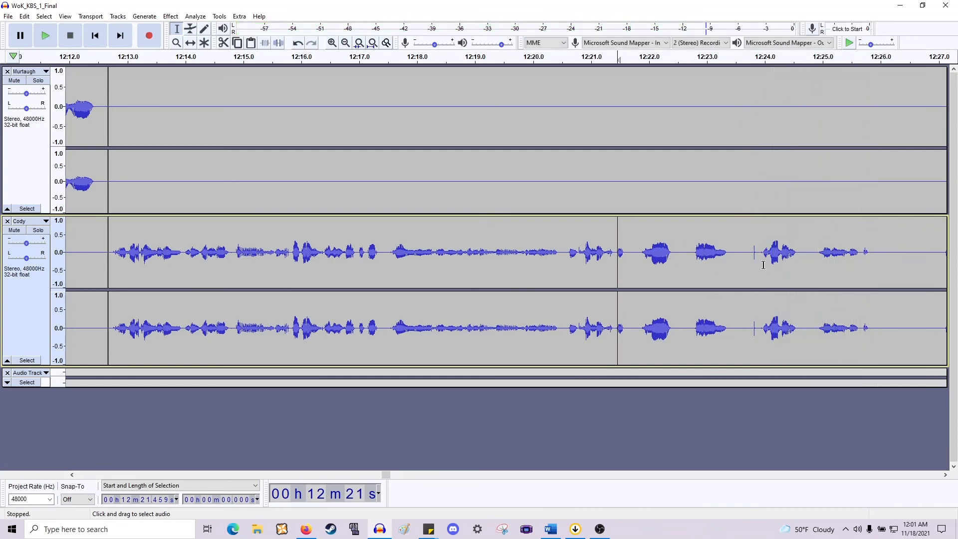
{"action": "left_click", "coordinate": [763, 267]}
{"action": "key", "text": "space"}
{"action": "key", "text": "space"}
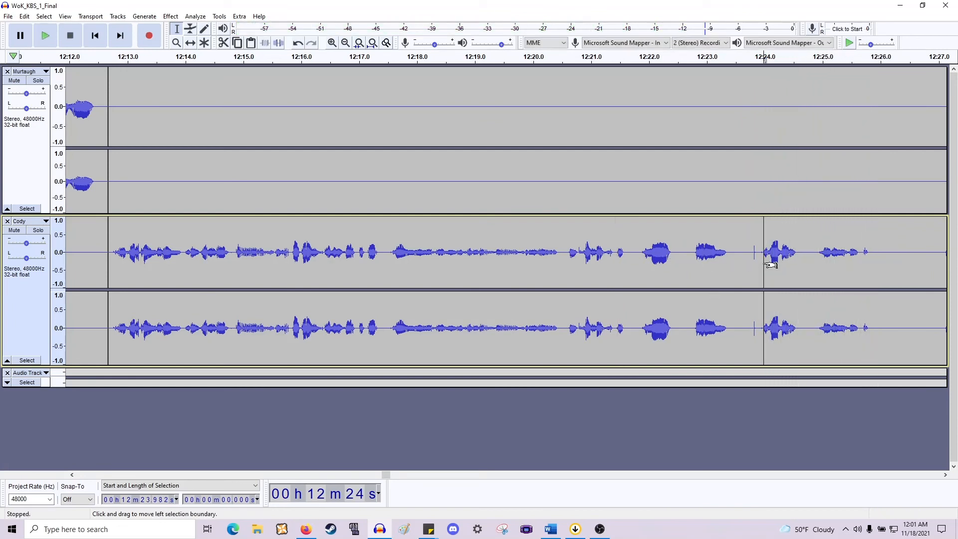
{"action": "left_click_drag", "start_coordinate": [765, 264], "coordinate": [670, 228]}
{"action": "key", "text": "space"}
{"action": "key", "text": "space"}
{"action": "key", "text": "space"}
{"action": "key", "text": "space"}
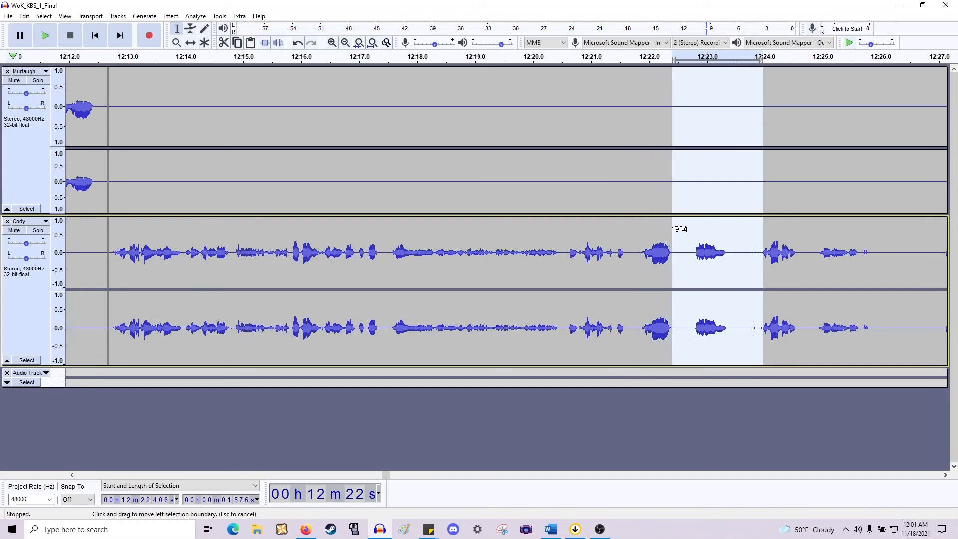
{"action": "key", "text": "Delete"}
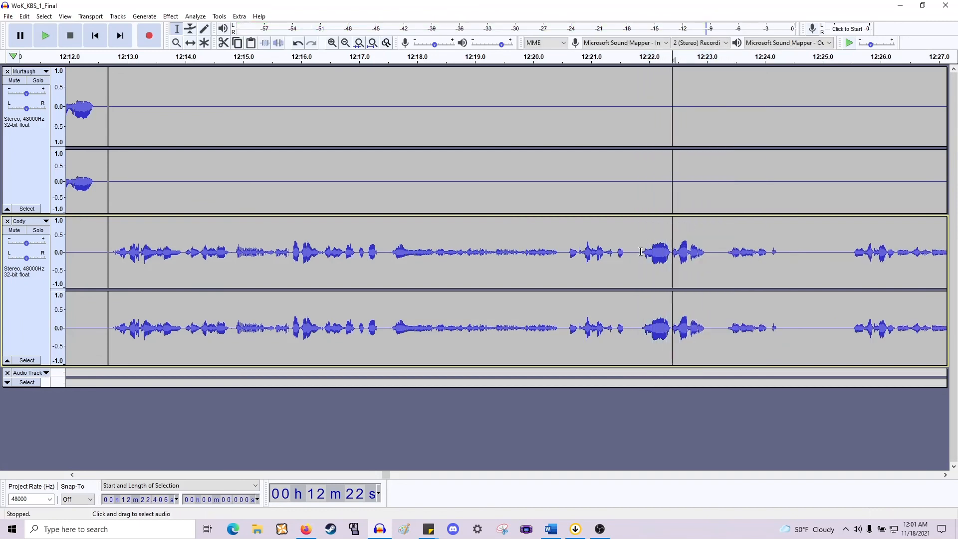
Audition the second voice's short phrase, delete the 0.422 s section starting at 12:21.416 from both tracks, and play from the cut.
{"action": "left_click_drag", "start_coordinate": [640, 251], "coordinate": [567, 181]}
{"action": "key", "text": "space"}
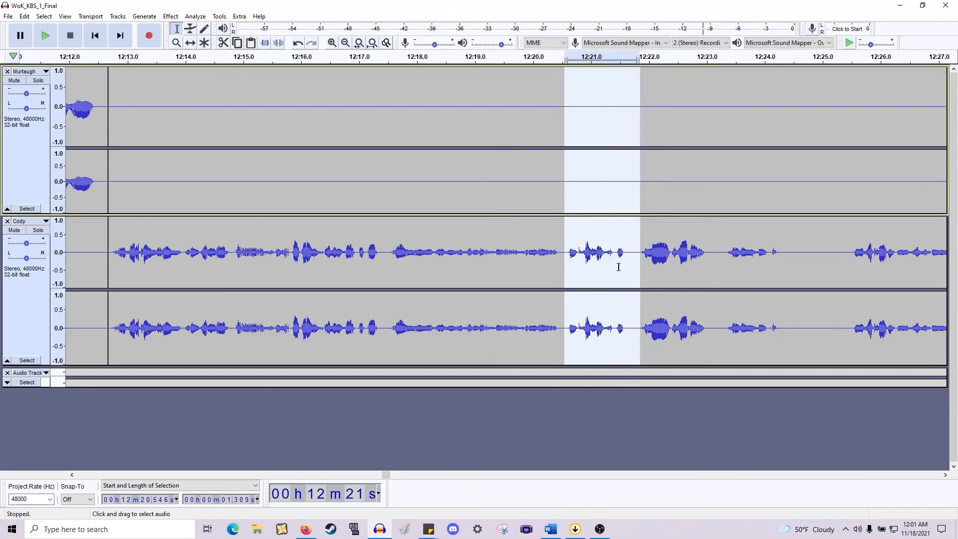
{"action": "left_click", "coordinate": [639, 258]}
{"action": "key", "text": "space"}
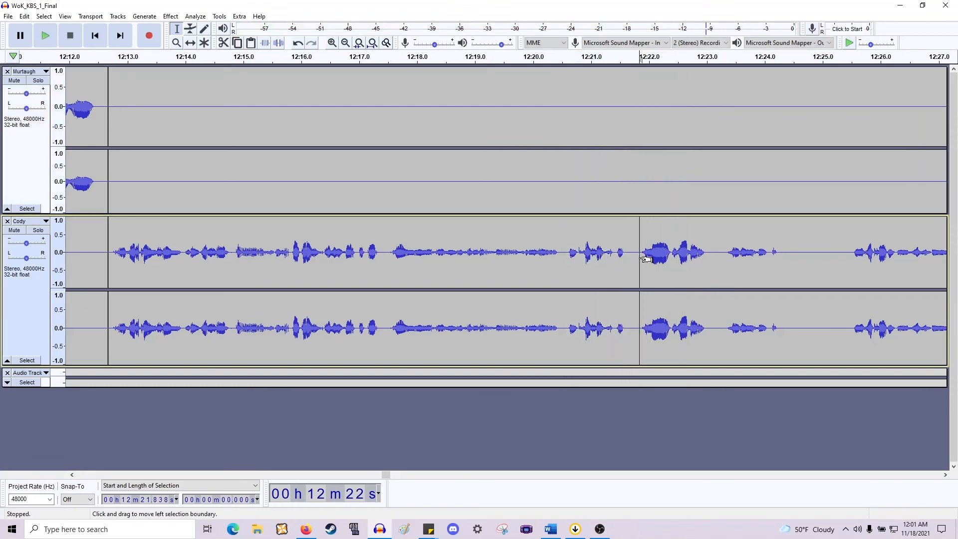
{"action": "left_click_drag", "start_coordinate": [639, 216], "coordinate": [617, 172]}
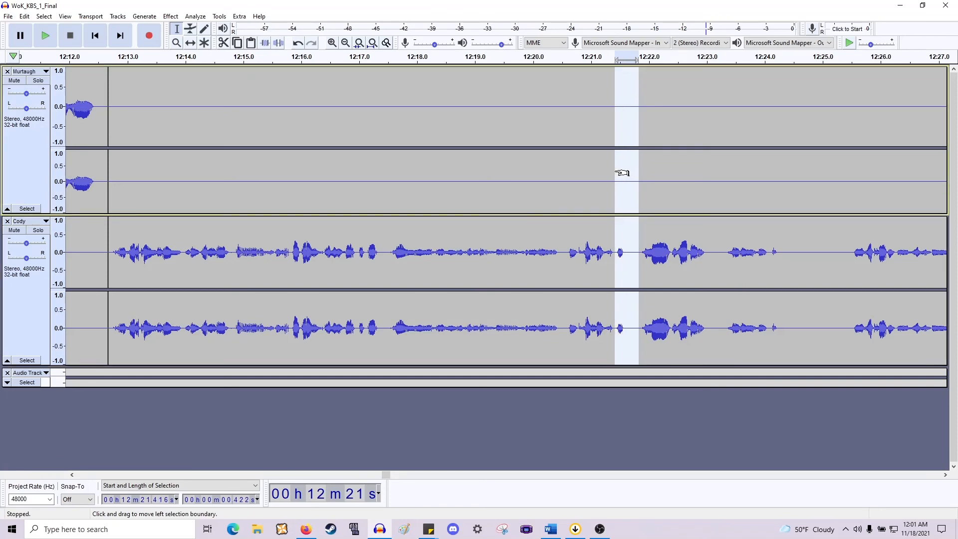
{"action": "key", "text": "Delete"}
{"action": "key", "text": "space"}
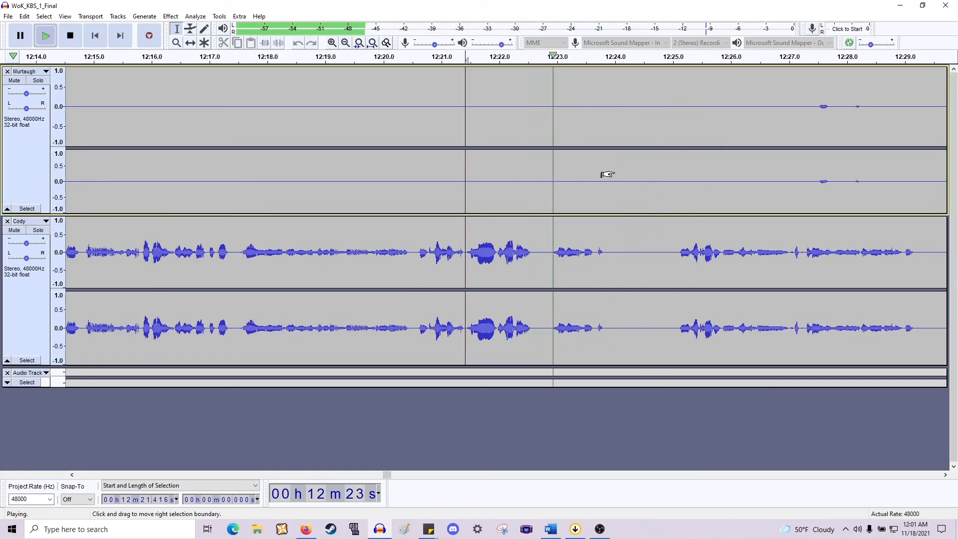
Delete the short pause at 12:22.638 and the 1.335 s pause at 12:23.525 from both voice tracks, and play from the second cut.
{"action": "key", "text": "space"}
{"action": "left_click_drag", "start_coordinate": [487, 263], "coordinate": [502, 174]}
{"action": "key", "text": "Delete"}
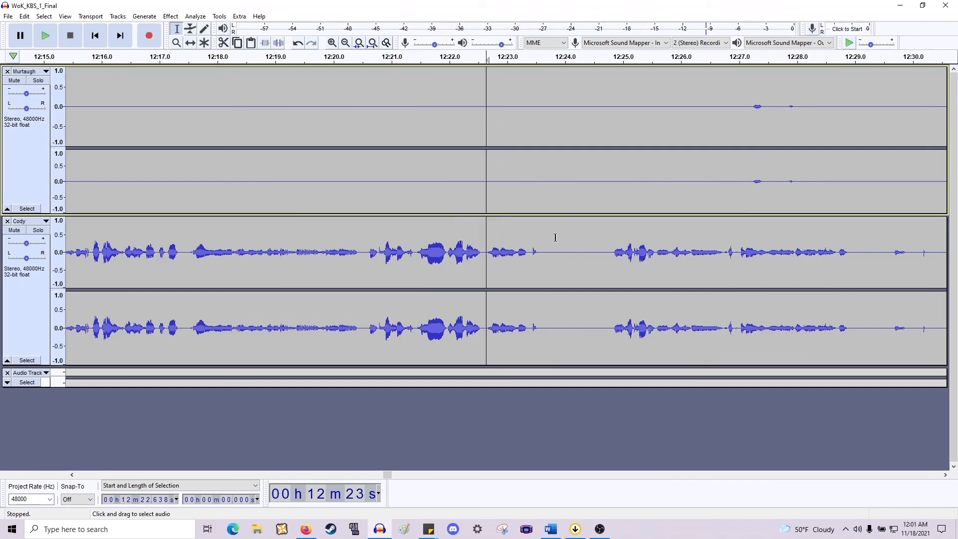
{"action": "left_click_drag", "start_coordinate": [537, 257], "coordinate": [615, 152]}
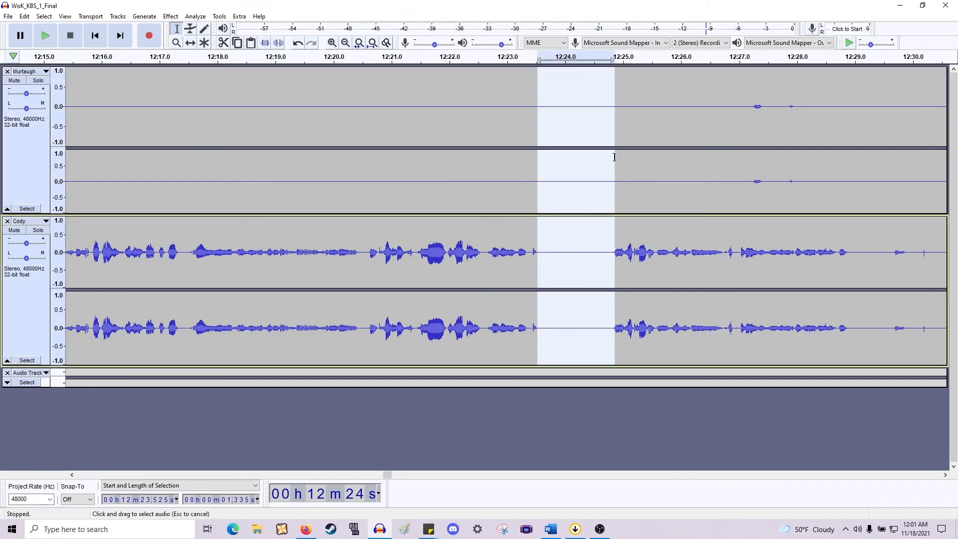
{"action": "key", "text": "Delete"}
{"action": "key", "text": "space"}
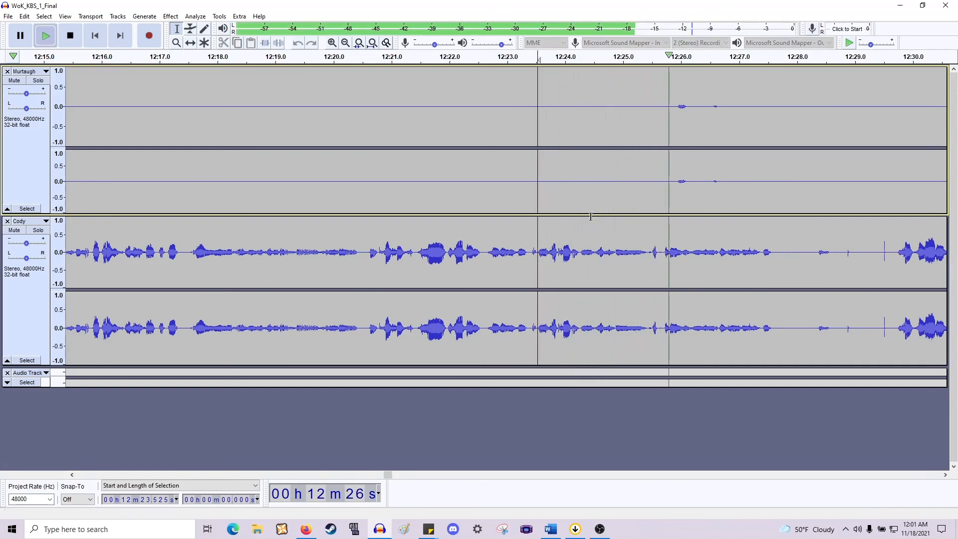
Review the following passage, delete the 6.320 s section starting at 12:23.405 from both voice tracks, and play from the cut.
{"action": "scroll", "coordinate": [568, 244], "scroll_direction": "right", "scroll_amount": 13}
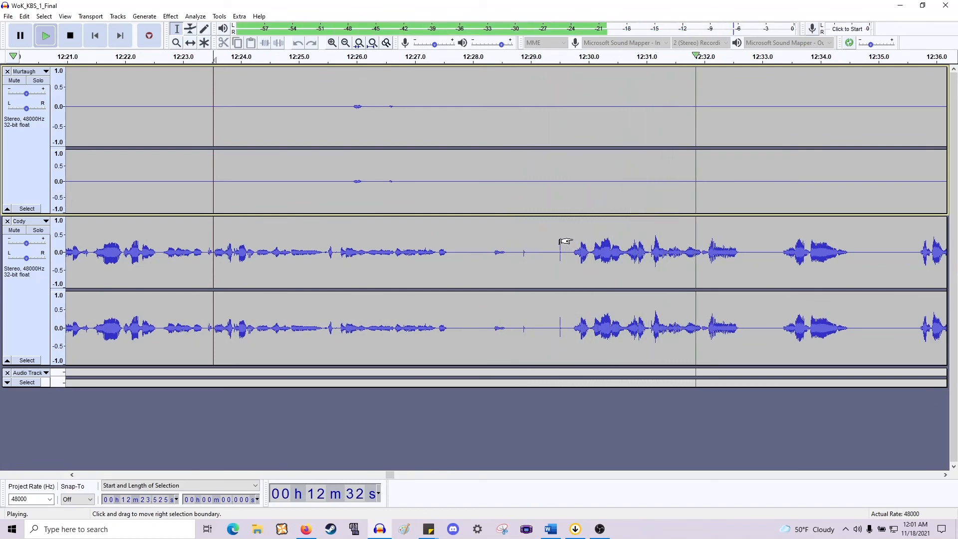
{"action": "key", "text": "space"}
{"action": "left_click", "coordinate": [567, 243], "text": "shift"}
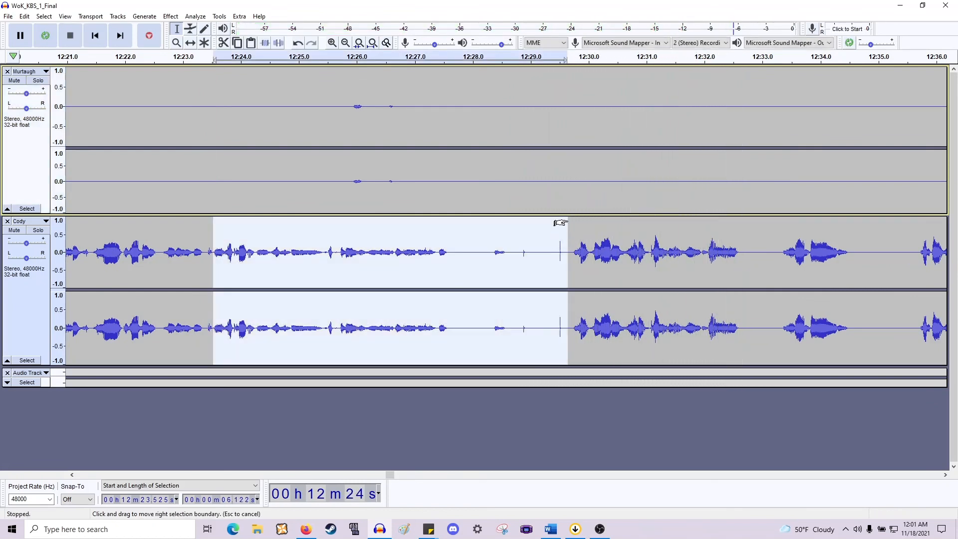
{"action": "left_click_drag", "start_coordinate": [560, 223], "coordinate": [562, 191]}
{"action": "left_click", "coordinate": [97, 246]}
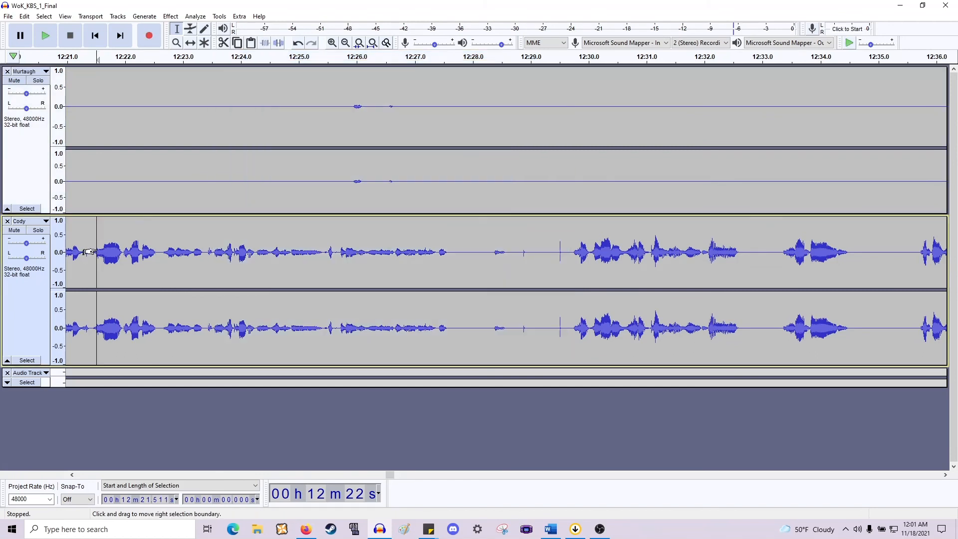
{"action": "key", "text": "space"}
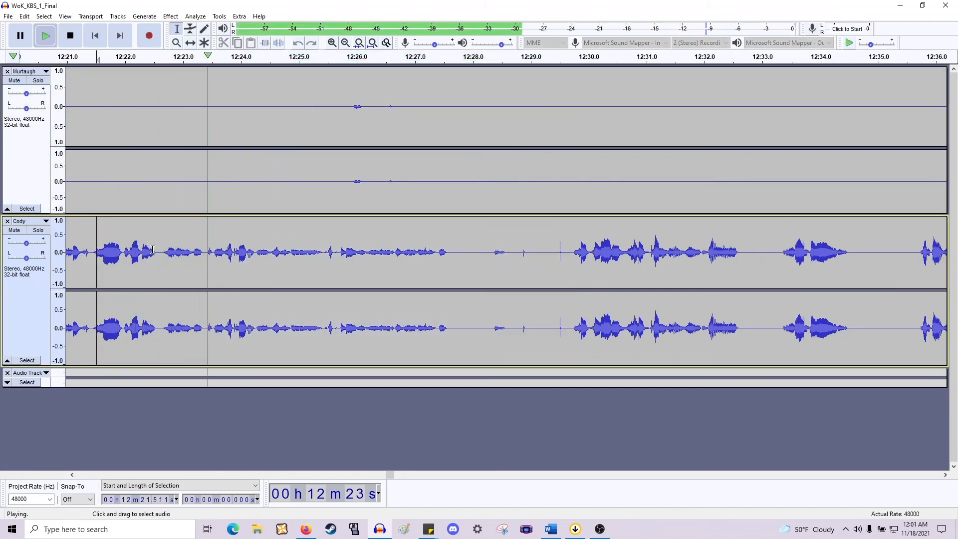
{"action": "key", "text": "space"}
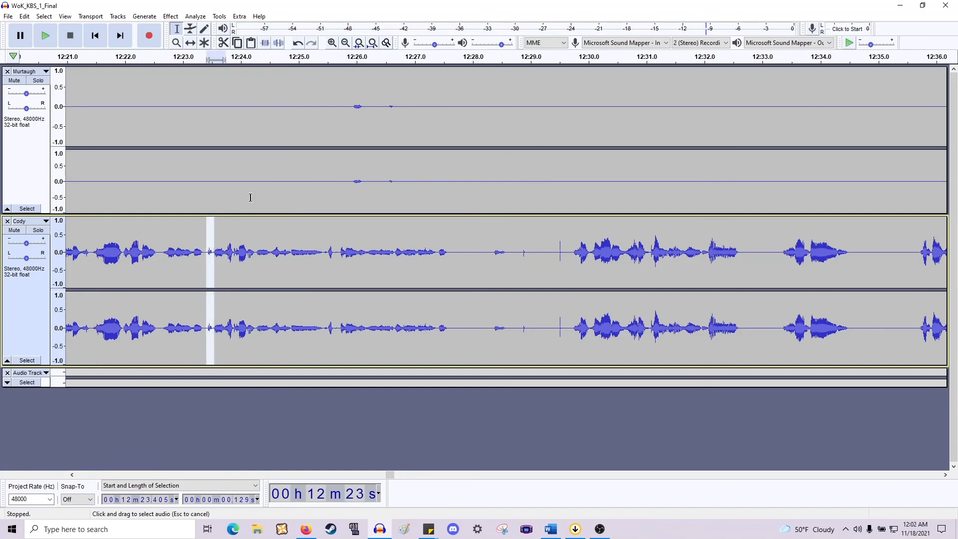
{"action": "left_click_drag", "start_coordinate": [250, 197], "coordinate": [572, 177]}
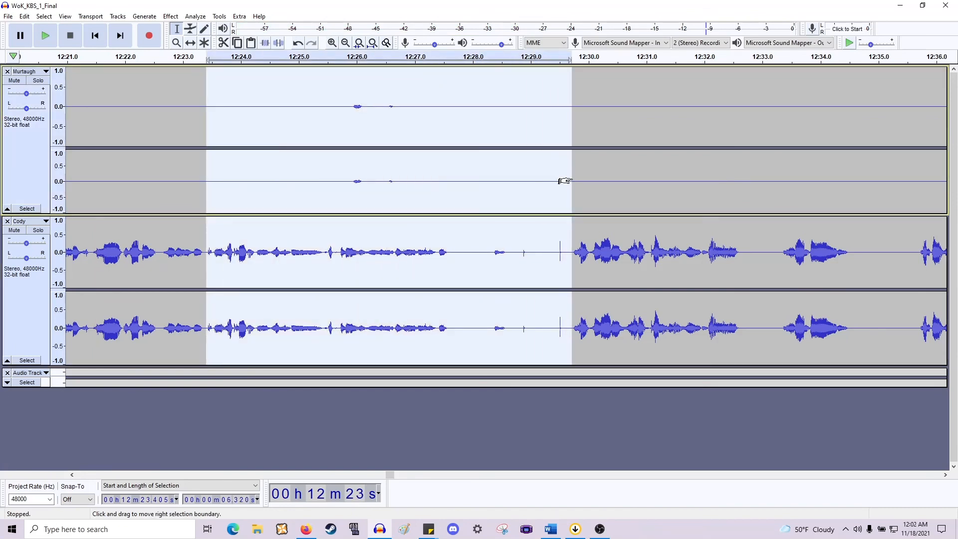
{"action": "key", "text": "Delete"}
{"action": "key", "text": "space"}
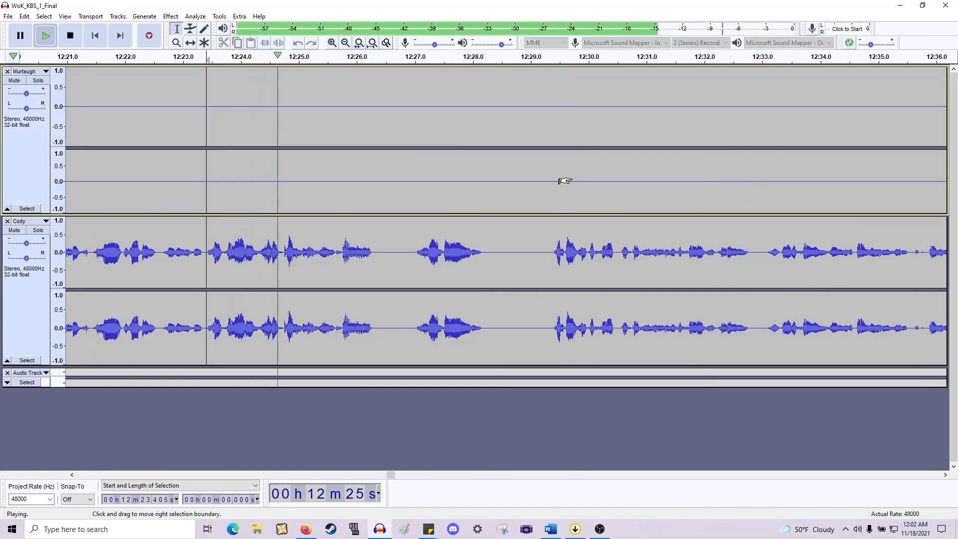
Locate the second voice's unneeded word, delete its 0.443 s section starting at 12:24.296 from both tracks, and replay from 12:23.736.
{"action": "key", "text": "space"}
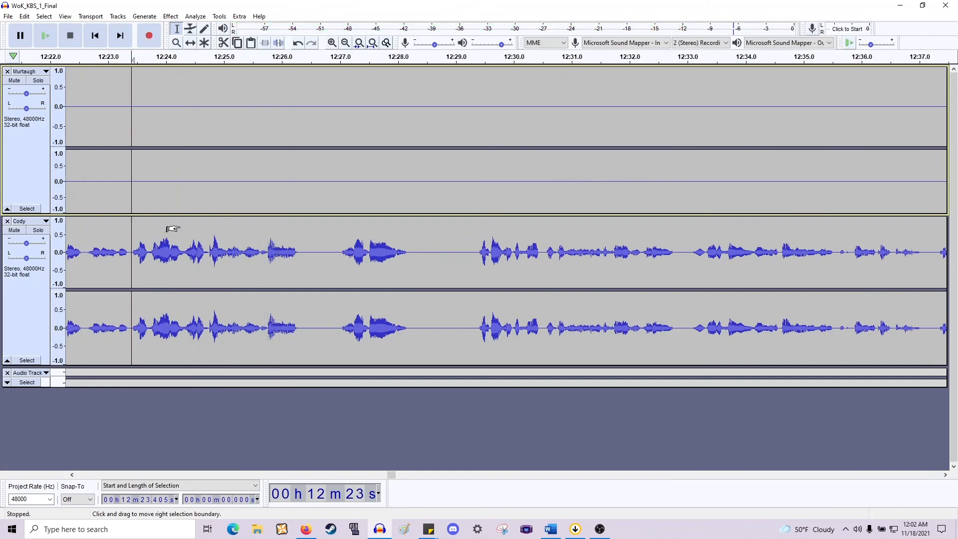
{"action": "scroll", "coordinate": [223, 241], "scroll_direction": "up", "scroll_amount": 1}
{"action": "left_click", "coordinate": [293, 248]}
{"action": "key", "text": "space"}
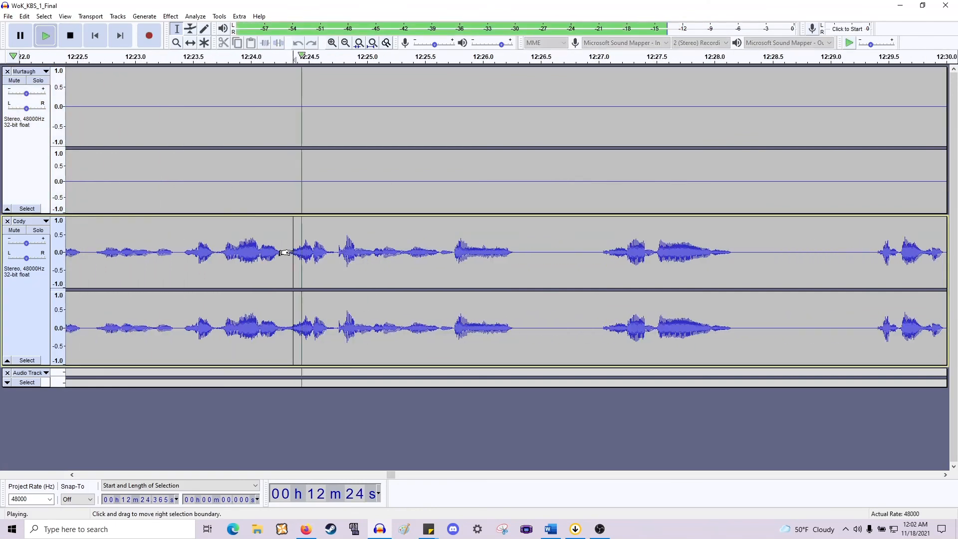
{"action": "key", "text": "space"}
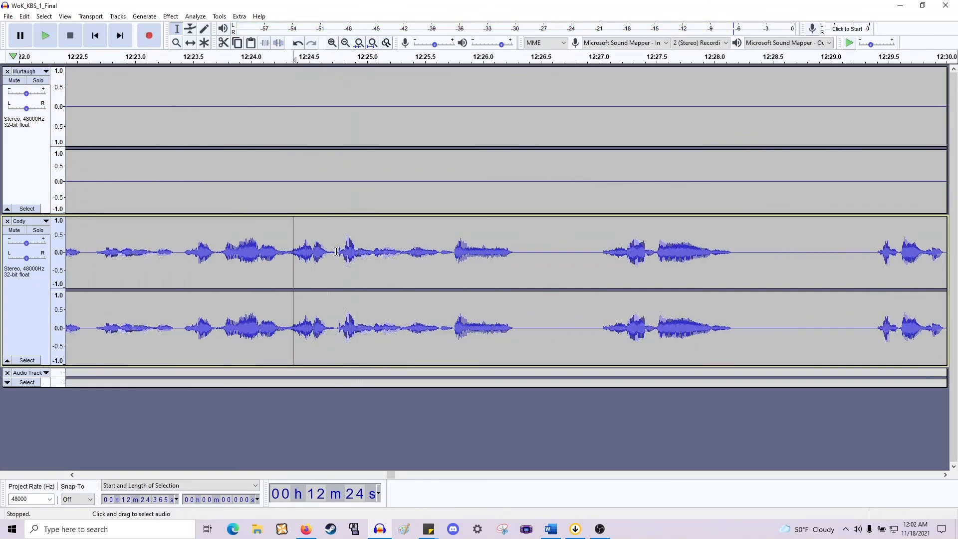
{"action": "left_click_drag", "start_coordinate": [336, 251], "coordinate": [285, 257]}
{"action": "key", "text": "space"}
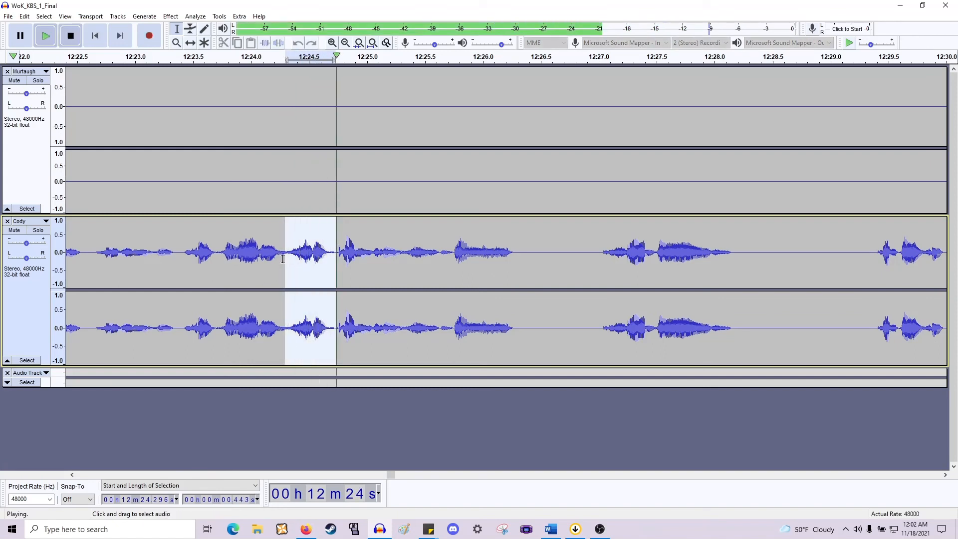
{"action": "key", "text": "Delete"}
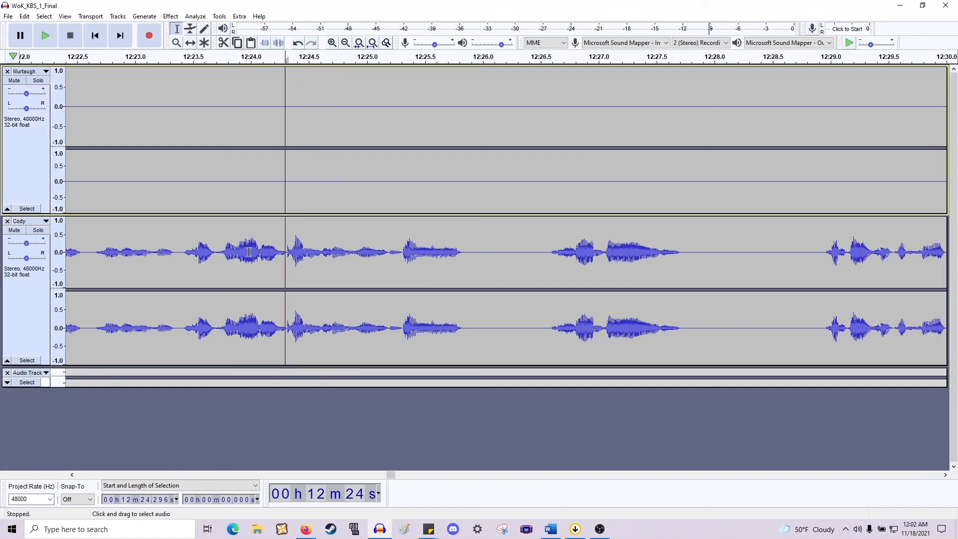
{"action": "left_click", "coordinate": [220, 251]}
{"action": "key", "text": "space"}
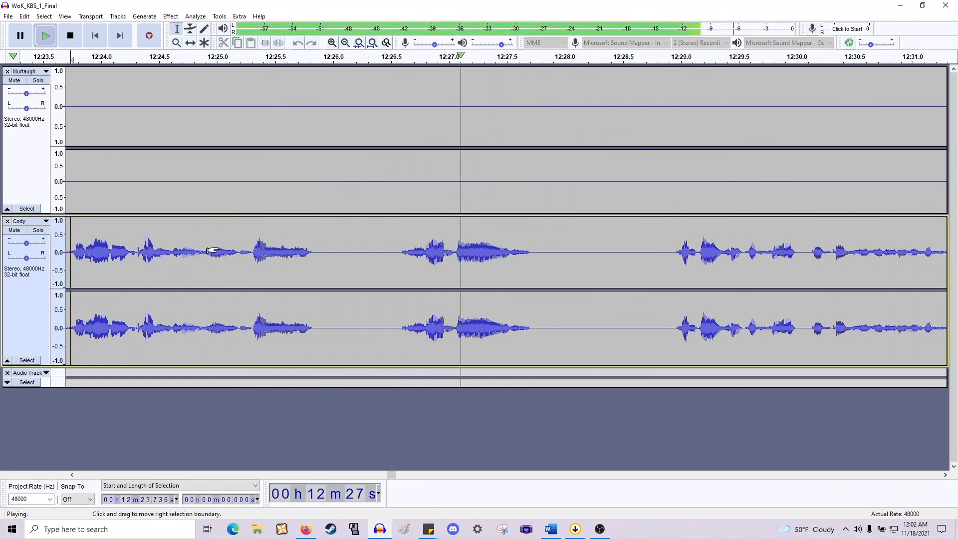
Delete the pause starting at 12:25.897 and the 1.244 s pause starting at 12:27.034 from both voice tracks, and play on.
{"action": "scroll", "coordinate": [214, 249], "scroll_direction": "right", "scroll_amount": 6}
{"action": "key", "text": "space"}
{"action": "left_click_drag", "start_coordinate": [171, 272], "coordinate": [246, 166]}
{"action": "key", "text": "Delete"}
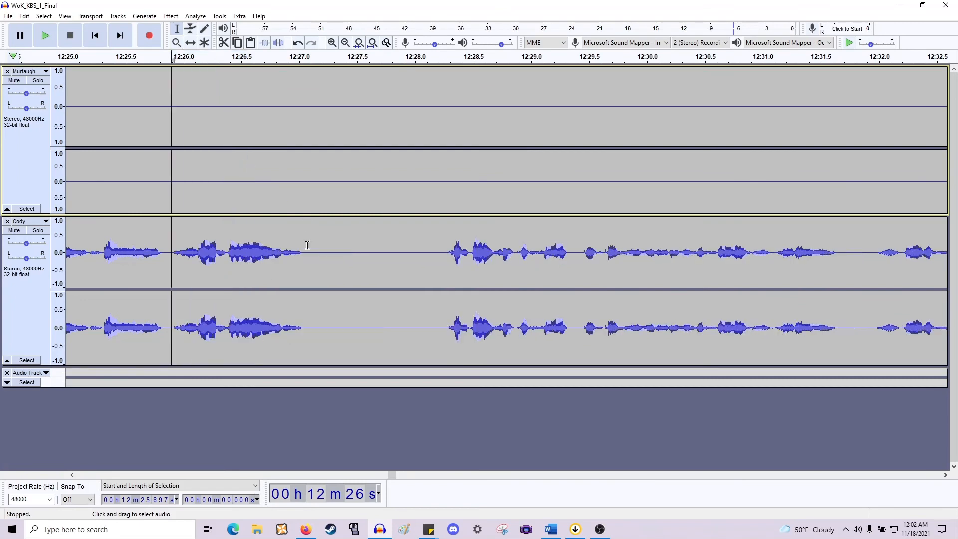
{"action": "left_click_drag", "start_coordinate": [303, 247], "coordinate": [440, 172]}
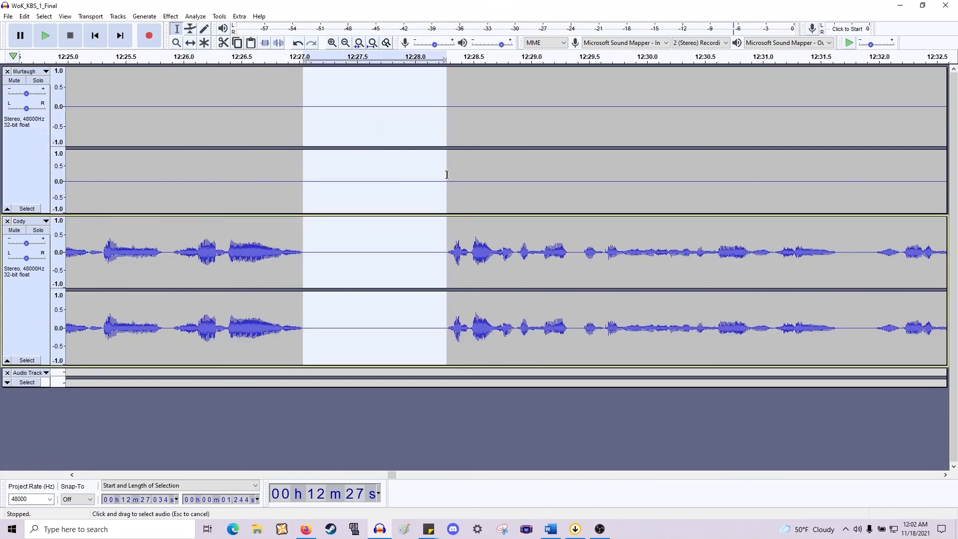
{"action": "key", "text": "Delete"}
{"action": "key", "text": "space"}
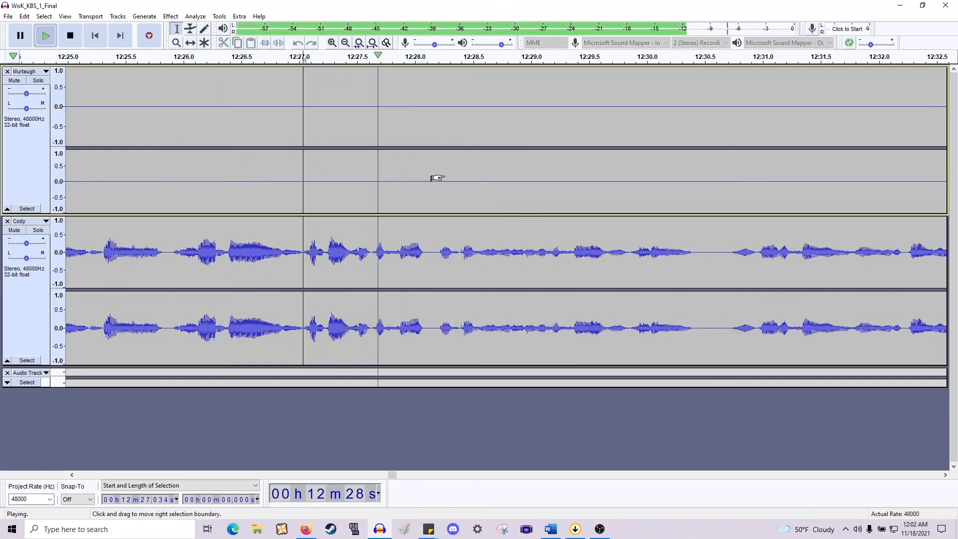
Listen through the second voice's following sentence, delete the short pause starting at 12:34.753 from both tracks, and play from the cut.
{"action": "scroll", "coordinate": [444, 178], "scroll_direction": "down", "scroll_amount": 1}
{"action": "scroll", "coordinate": [444, 178], "scroll_direction": "right", "scroll_amount": 5}
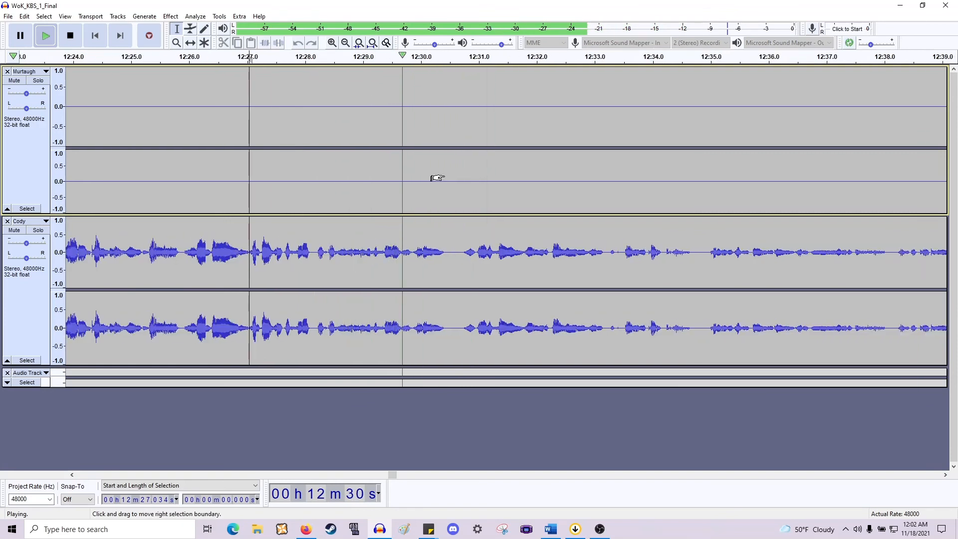
{"action": "scroll", "coordinate": [439, 177], "scroll_direction": "right", "scroll_amount": 1}
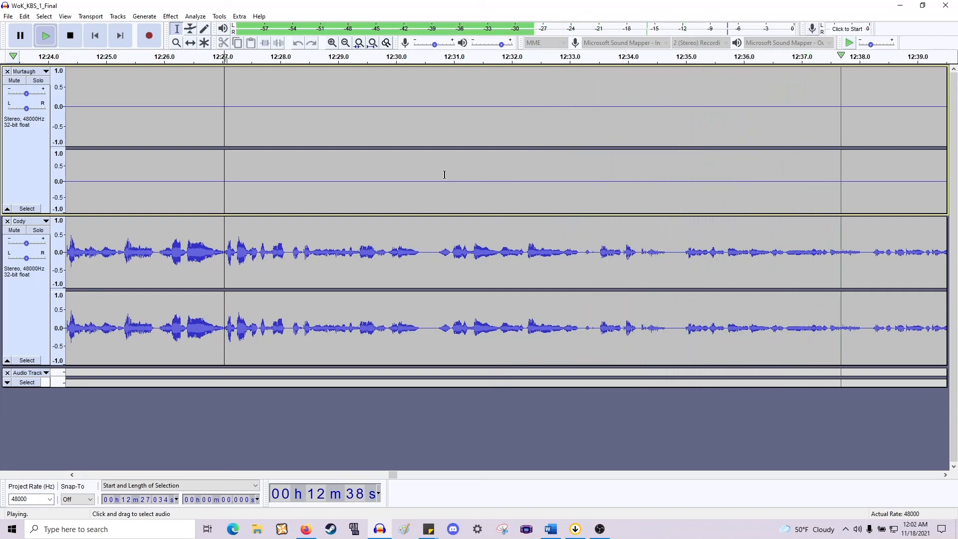
{"action": "key", "text": "space"}
{"action": "left_click", "coordinate": [577, 261]}
{"action": "scroll", "coordinate": [488, 251], "scroll_direction": "right", "scroll_amount": 3}
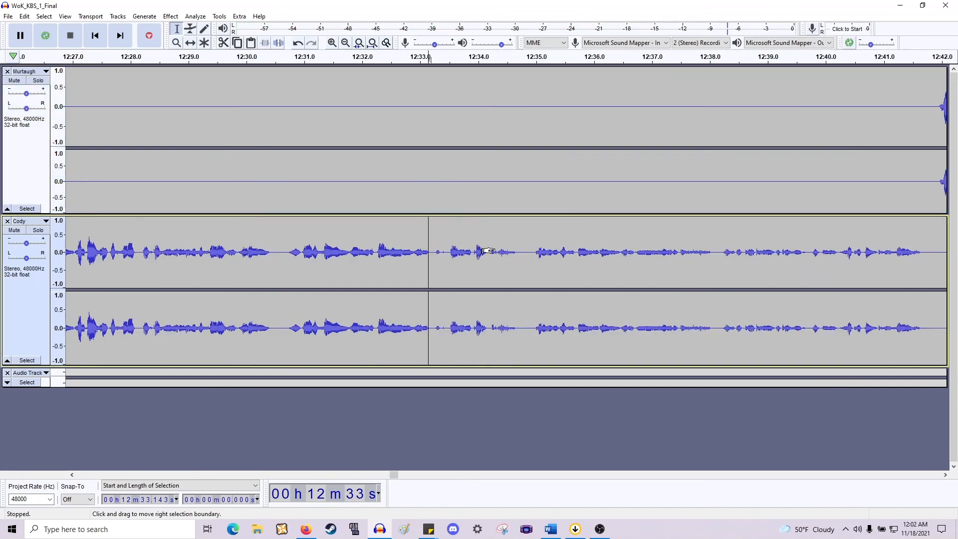
{"action": "left_click_drag", "start_coordinate": [526, 221], "coordinate": [522, 204]}
{"action": "key", "text": "Delete"}
{"action": "key", "text": "space"}
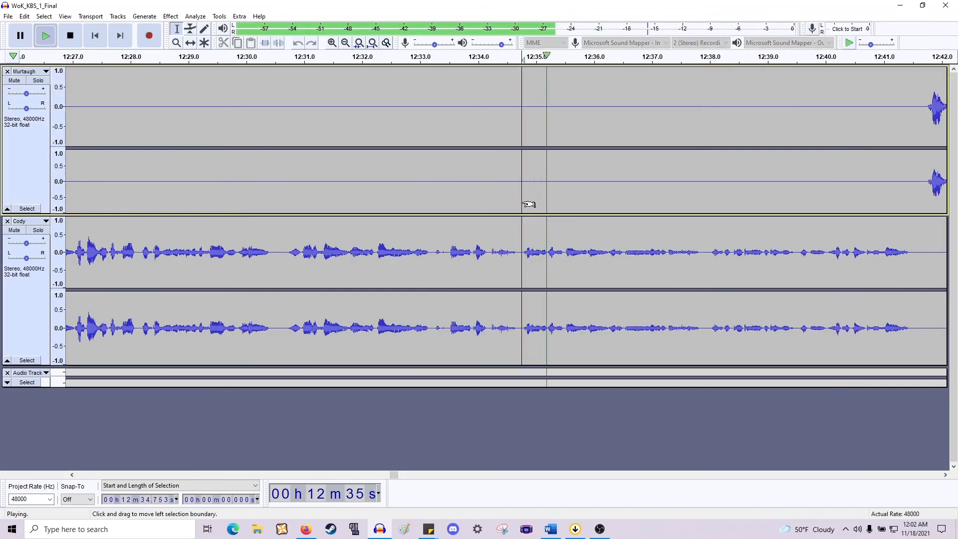
Replay the first voice from 12:41.701, delete the 0.267 s section starting at 12:42.523 from both voice tracks, and play on.
{"action": "scroll", "coordinate": [513, 208], "scroll_direction": "right", "scroll_amount": 7}
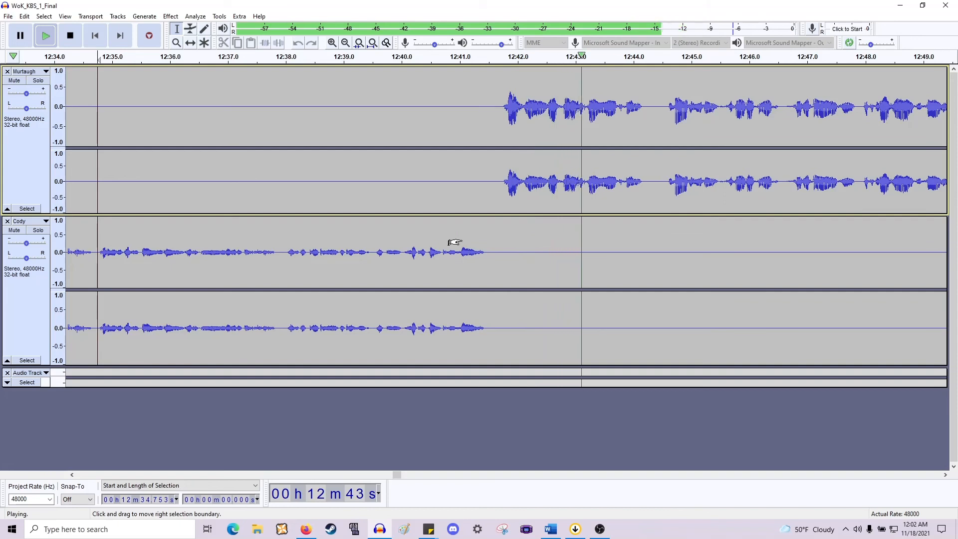
{"action": "key", "text": "space"}
{"action": "left_click", "coordinate": [500, 194]}
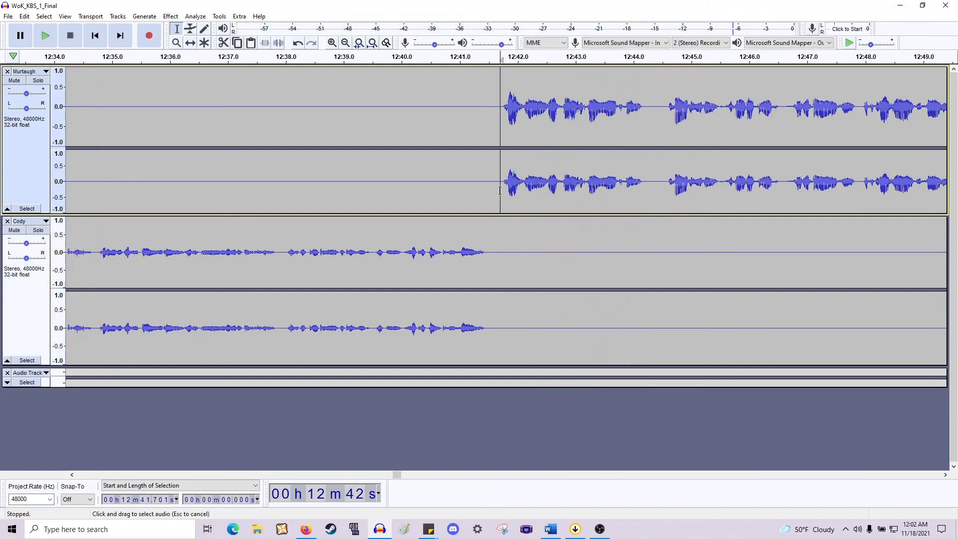
{"action": "key", "text": "space"}
{"action": "key", "text": "space"}
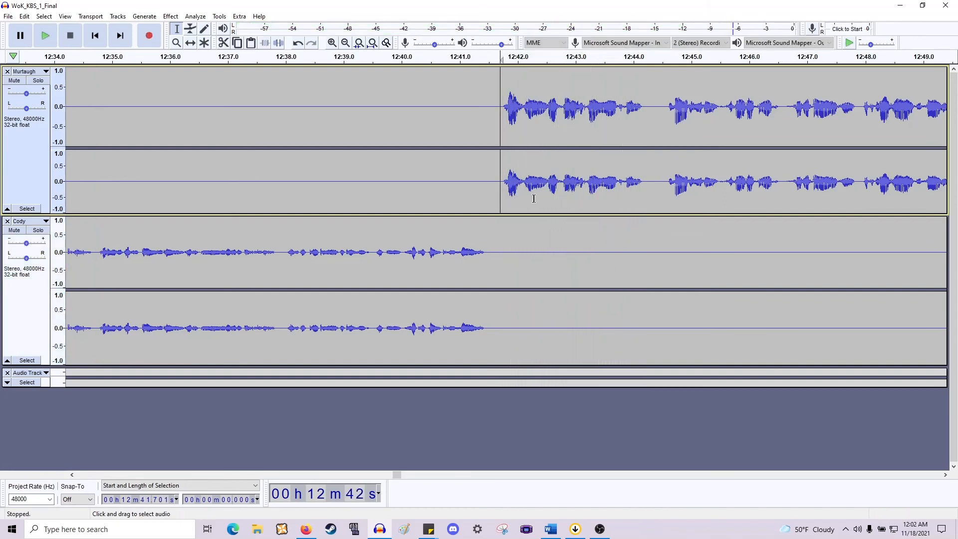
{"action": "scroll", "coordinate": [526, 202], "scroll_direction": "up", "scroll_amount": 1, "text": "ctrl"}
{"action": "left_click_drag", "start_coordinate": [561, 186], "coordinate": [592, 262]}
{"action": "key", "text": "space"}
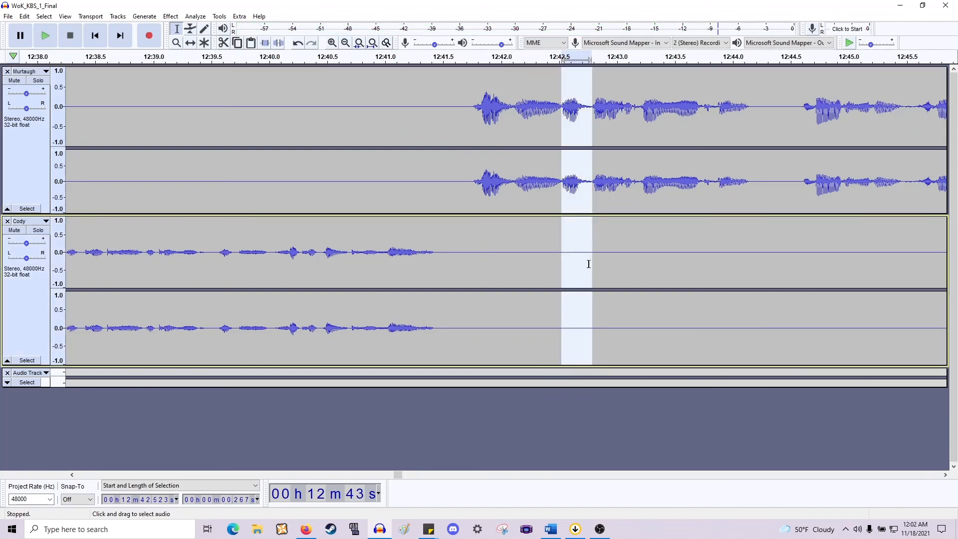
{"action": "key", "text": "Delete"}
{"action": "scroll", "coordinate": [582, 267], "scroll_direction": "right", "scroll_amount": 3}
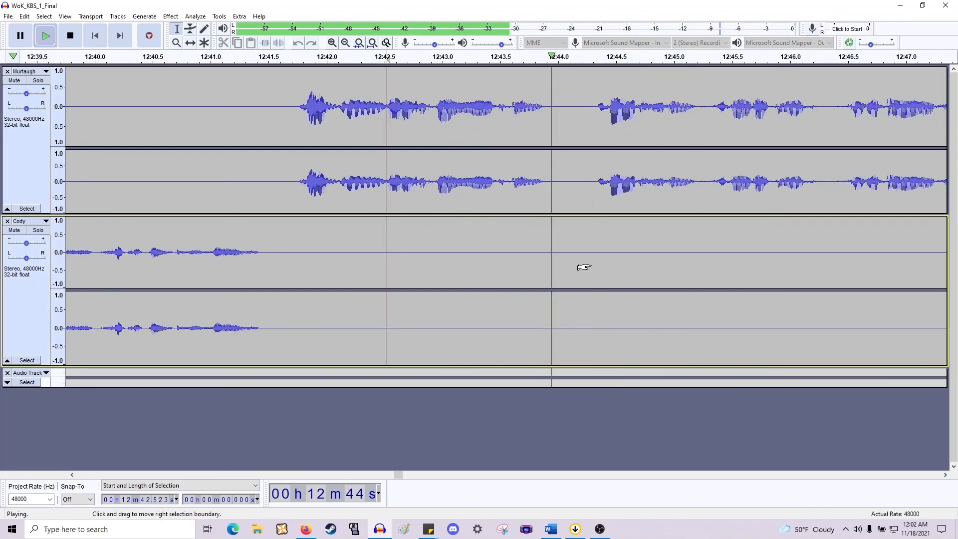
Delete the pause starting at 12:43.883 in the first voice's sentence from both voice tracks, and listen on from the cut.
{"action": "key", "text": "space"}
{"action": "left_click_drag", "start_coordinate": [518, 194], "coordinate": [568, 276]}
{"action": "key", "text": "Delete"}
{"action": "key", "text": "space"}
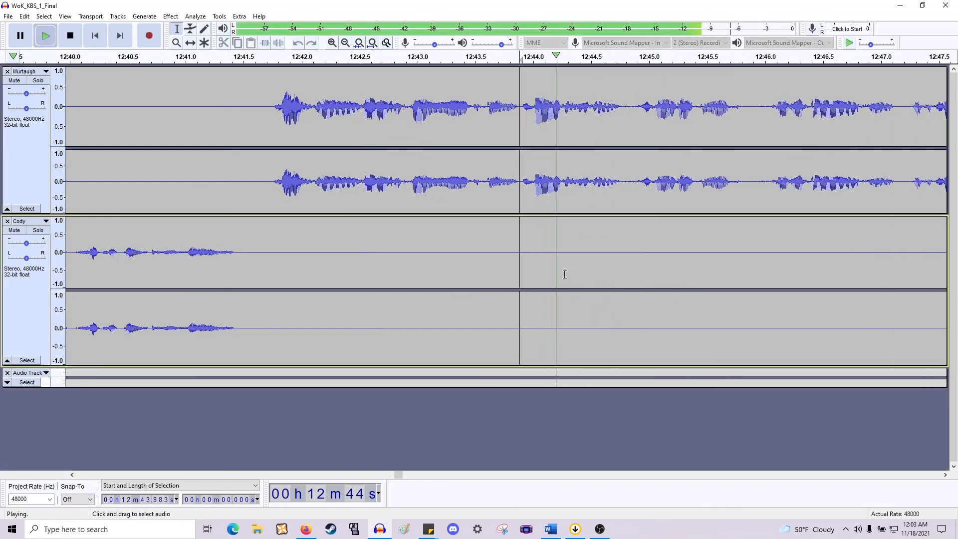
{"action": "key", "text": "ctrl+3"}
{"action": "key", "text": "ctrl+3"}
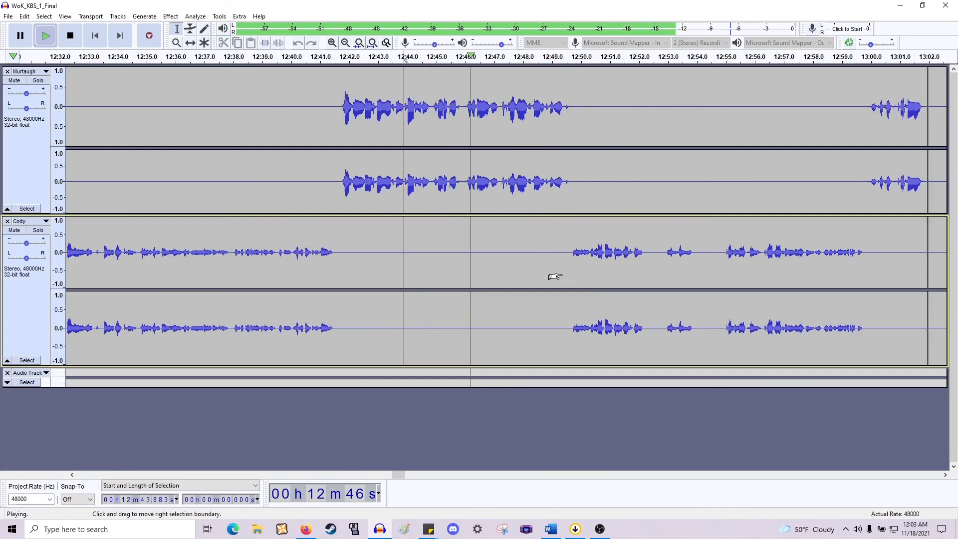
Locate the first voice's unneeded word, delete the 0.551 s section starting at 12:45.420 from both tracks, and replay from 12:44.861.
{"action": "key", "text": "space"}
{"action": "key", "text": "ctrl+1"}
{"action": "left_click", "coordinate": [446, 192]}
{"action": "key", "text": "space"}
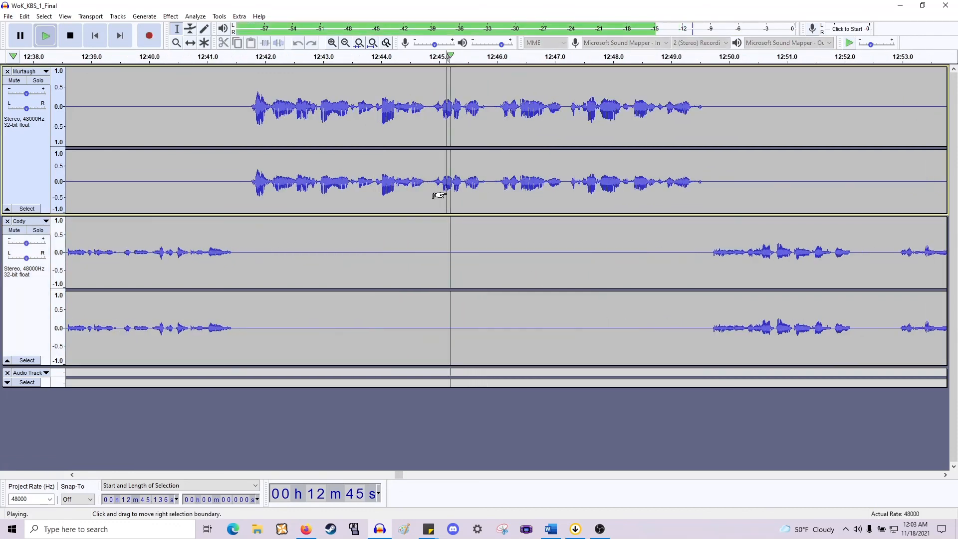
{"action": "key", "text": "space"}
{"action": "left_click_drag", "start_coordinate": [463, 229], "coordinate": [496, 293]}
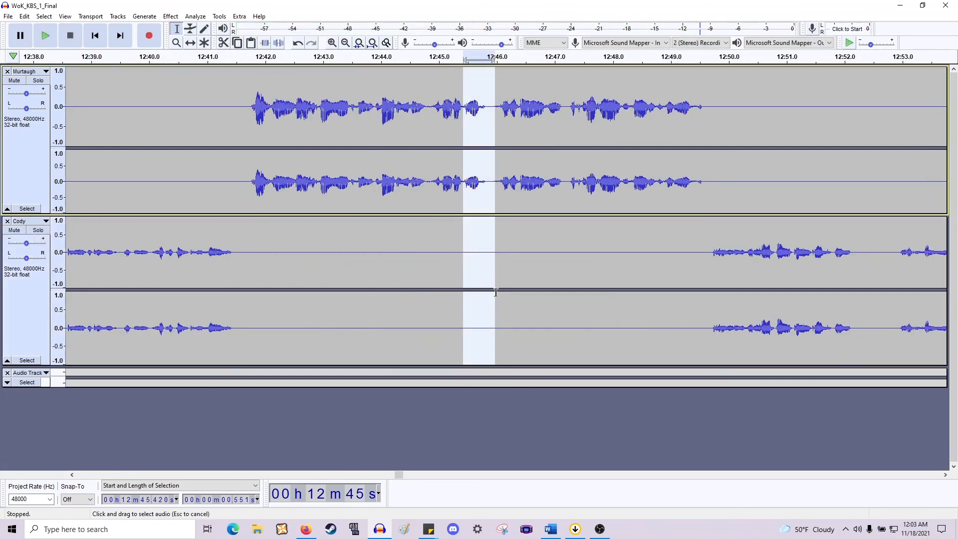
{"action": "key", "text": "Delete"}
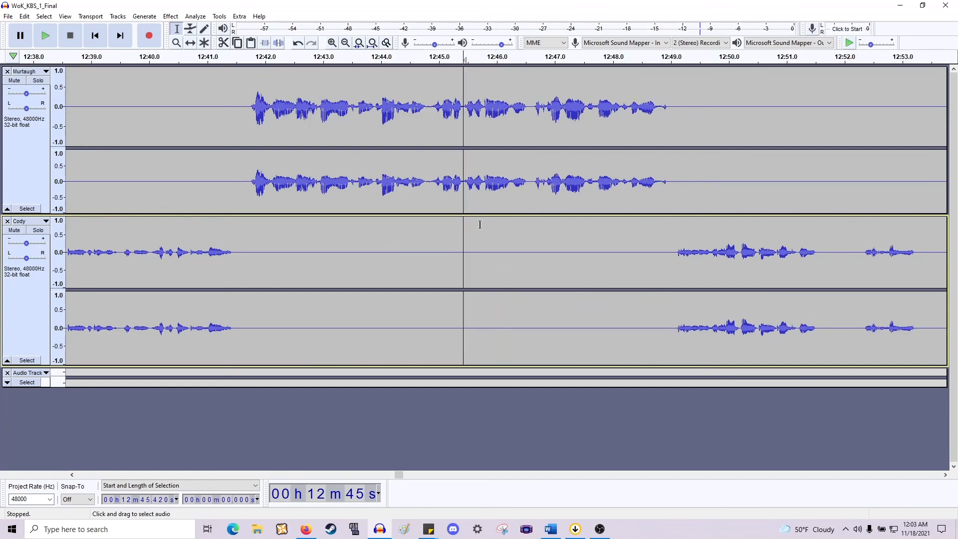
{"action": "left_click", "coordinate": [430, 185]}
{"action": "key", "text": "space"}
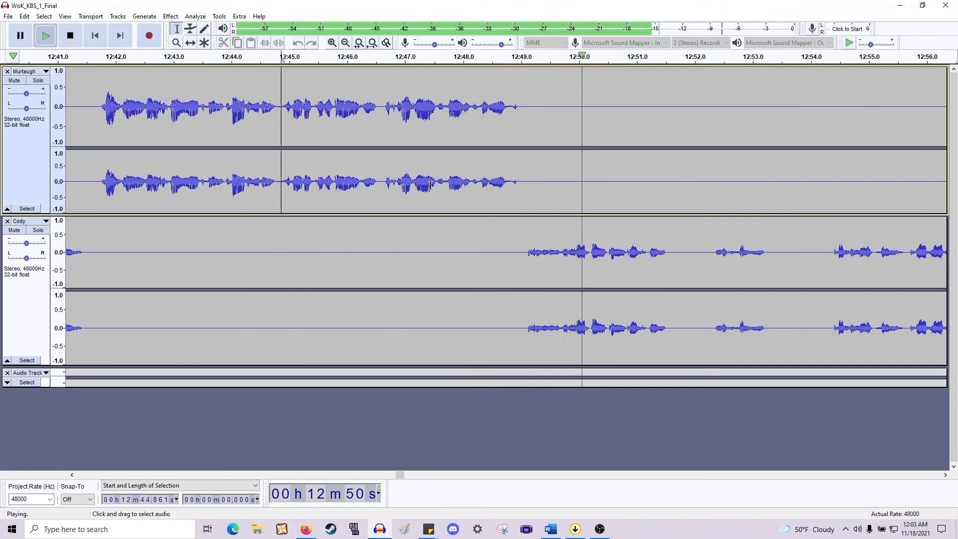
Delete the short section starting at 12:48.752 at the end of the first voice's sentence from both tracks, and play from the cut.
{"action": "key", "text": "space"}
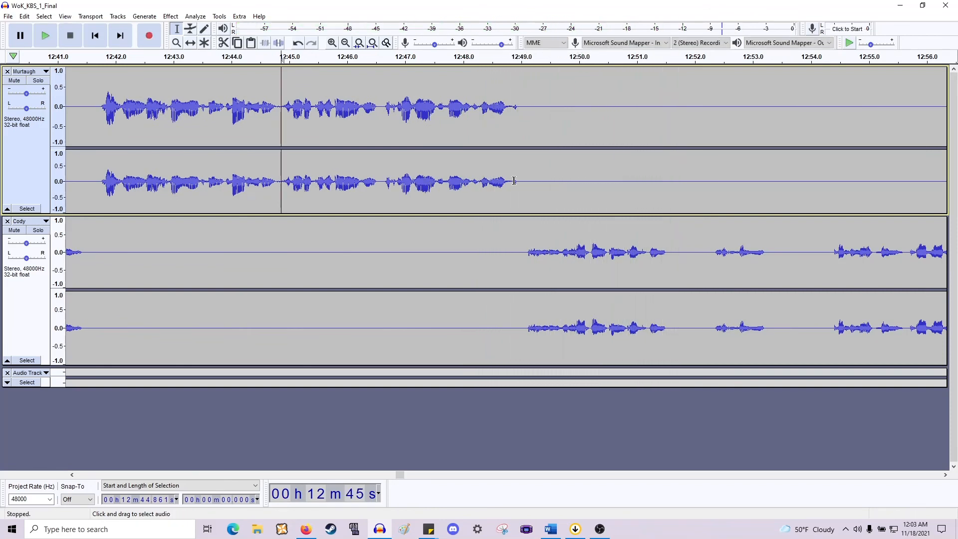
{"action": "left_click_drag", "start_coordinate": [510, 190], "coordinate": [508, 264]}
{"action": "key", "text": "space"}
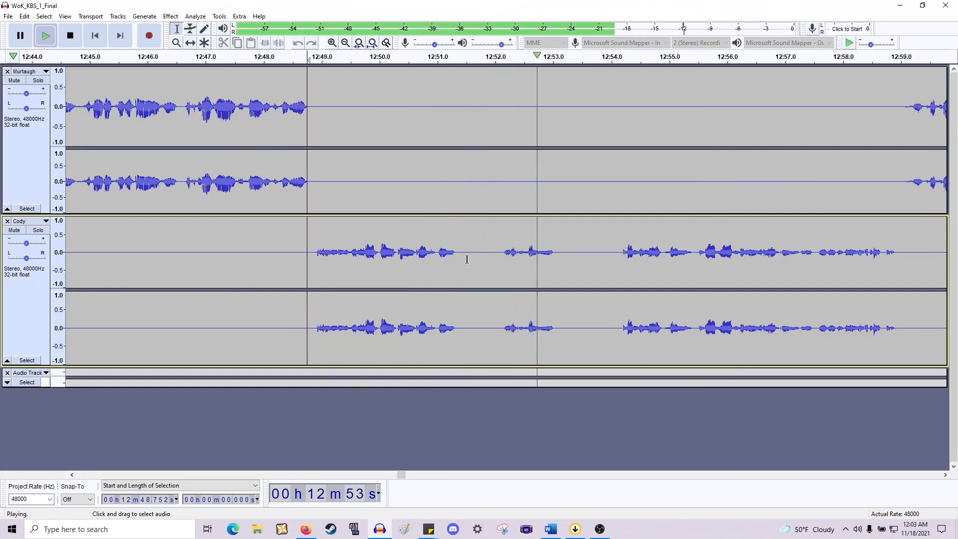
Delete the second voice's 0.827 s pause starting at 12:51.301 and the pause starting at 12:52.222 from both tracks, and play on.
{"action": "key", "text": "space"}
{"action": "left_click_drag", "start_coordinate": [503, 255], "coordinate": [455, 156]}
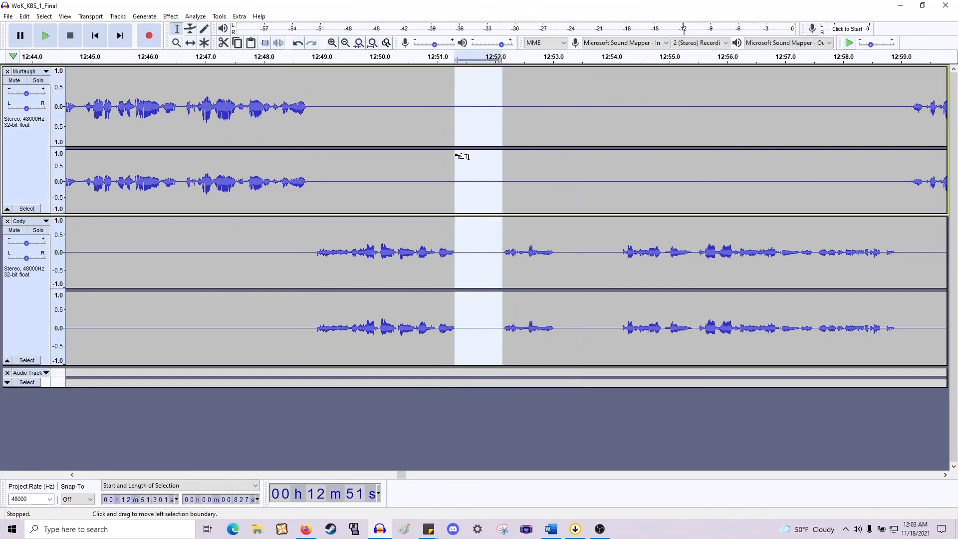
{"action": "key", "text": "Delete"}
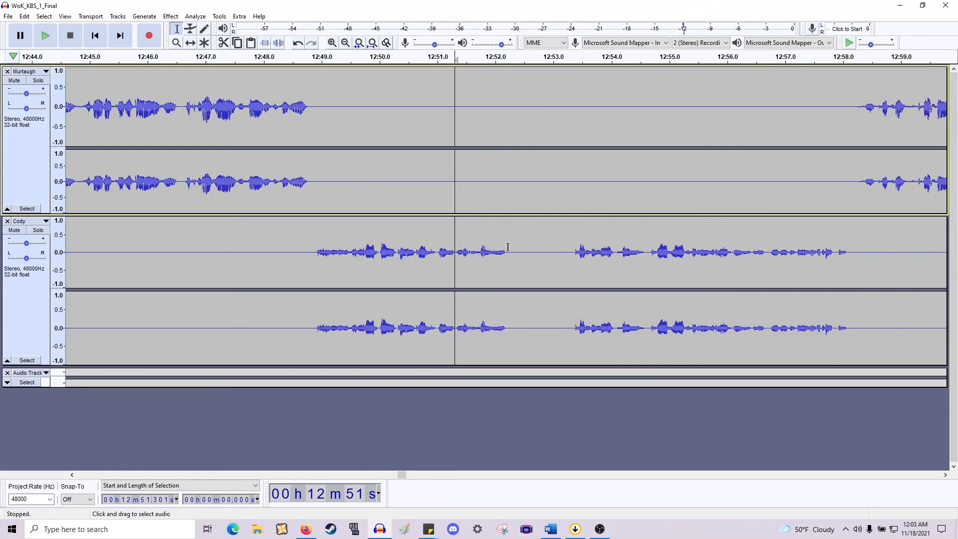
{"action": "left_click_drag", "start_coordinate": [508, 247], "coordinate": [572, 173]}
{"action": "key", "text": "Delete"}
{"action": "key", "text": "space"}
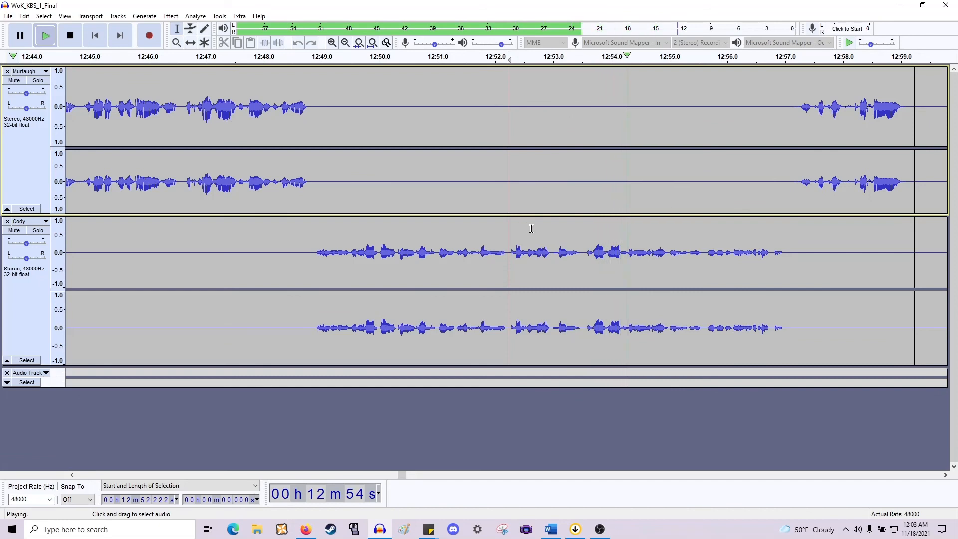
Listen to the first voice's reply and silence the 0.202 s of stray noise starting at 12:57.069 in its track.
{"action": "scroll", "coordinate": [533, 223], "scroll_direction": "right", "scroll_amount": 10}
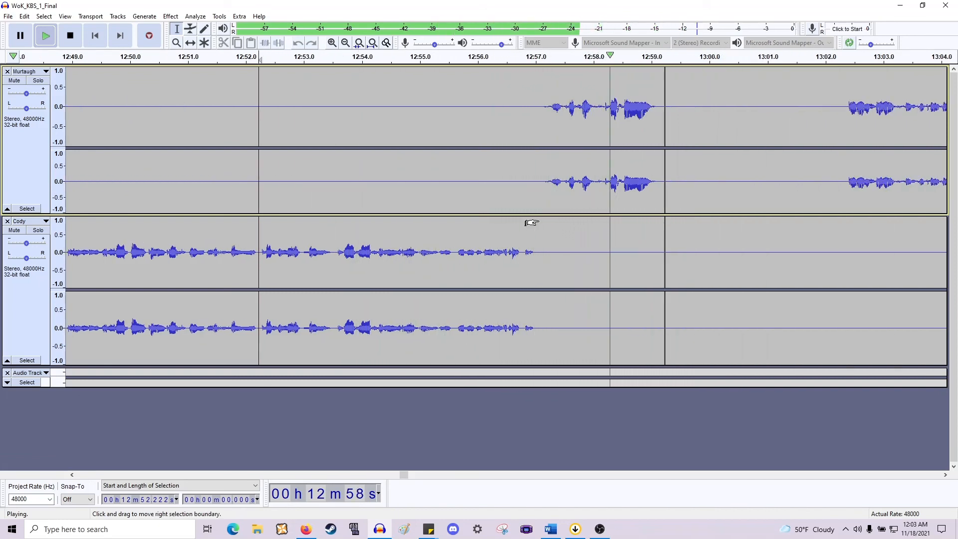
{"action": "key", "text": "space"}
{"action": "scroll", "coordinate": [531, 220], "scroll_direction": "up", "scroll_amount": 2}
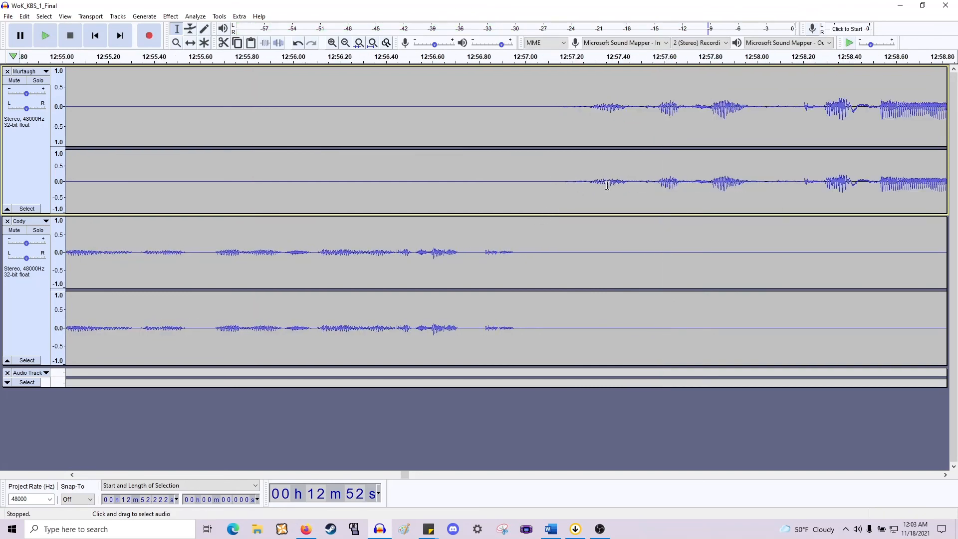
{"action": "left_click_drag", "start_coordinate": [588, 190], "coordinate": [540, 194]}
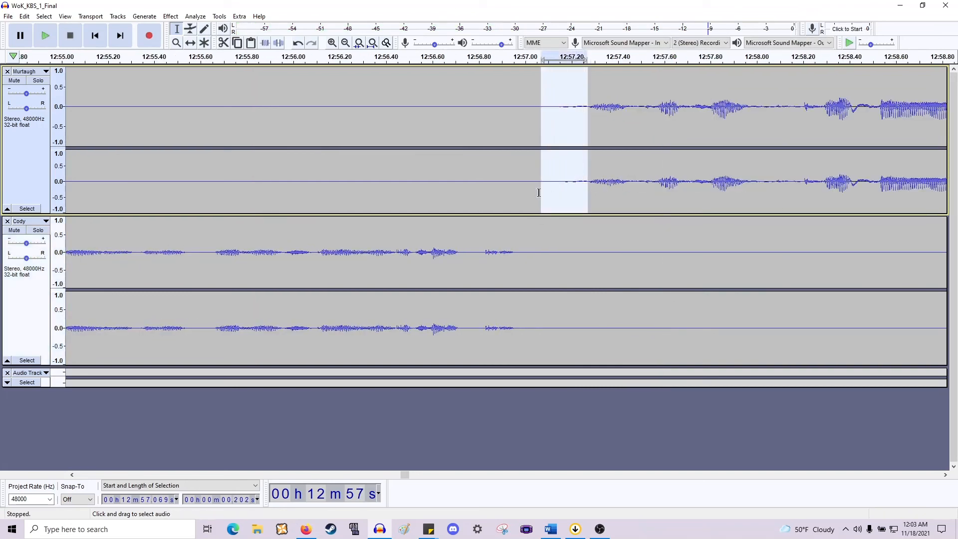
{"action": "scroll", "coordinate": [546, 194], "scroll_direction": "down", "scroll_amount": 3}
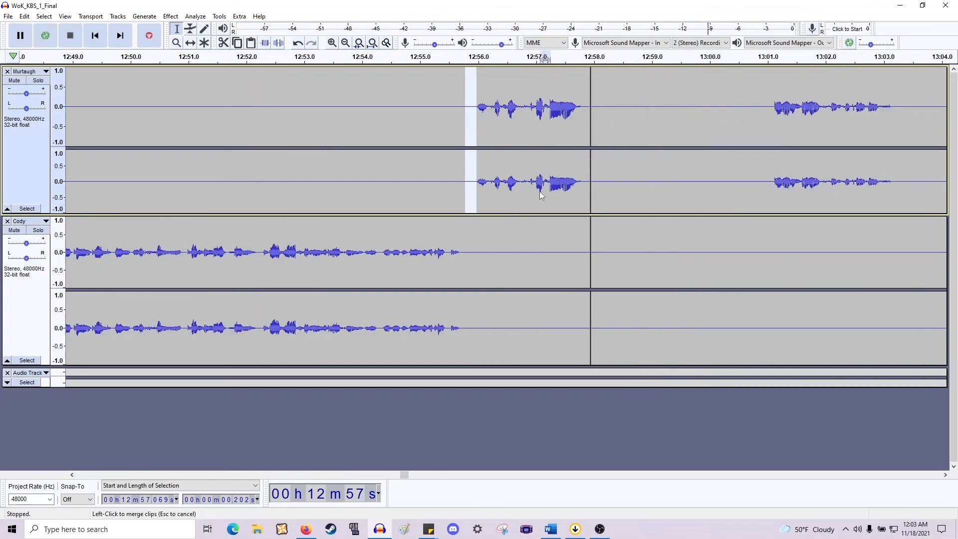
{"action": "scroll", "coordinate": [447, 241], "scroll_direction": "left", "scroll_amount": 5}
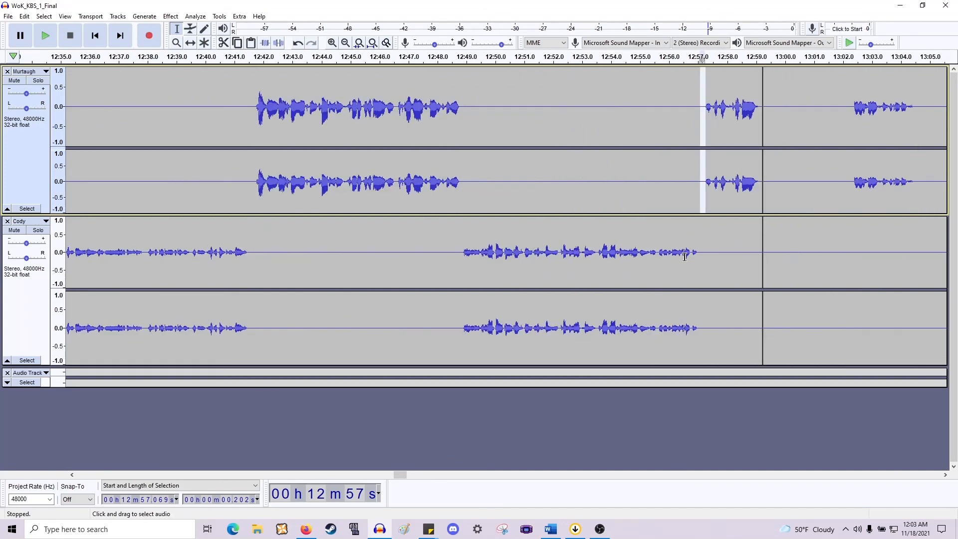
Merge the clips at the 12:59.213 split in both voice tracks, and place the cursor across both at 12:59.364.
{"action": "left_click", "coordinate": [763, 374]}
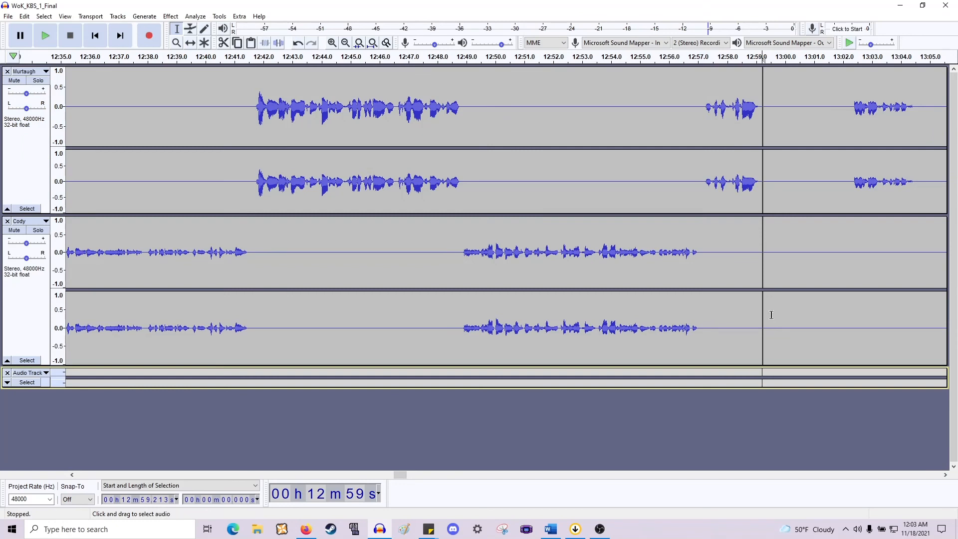
{"action": "scroll", "coordinate": [771, 315], "scroll_direction": "up", "scroll_amount": 2}
{"action": "left_click", "coordinate": [733, 254]}
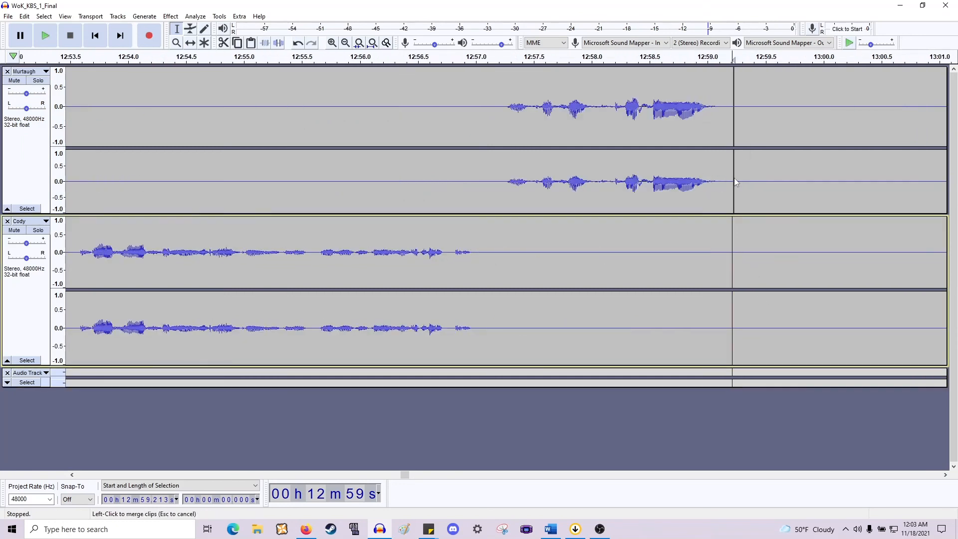
{"action": "left_click", "coordinate": [734, 183]}
{"action": "left_click", "coordinate": [749, 186]}
{"action": "key", "text": "shift+Down"}
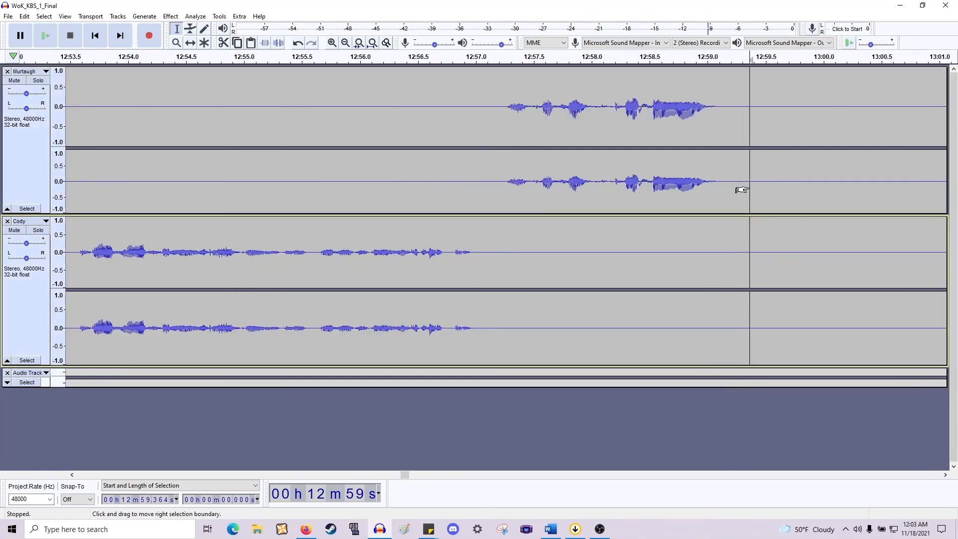
{"action": "scroll", "coordinate": [750, 186], "scroll_direction": "down", "scroll_amount": 2}
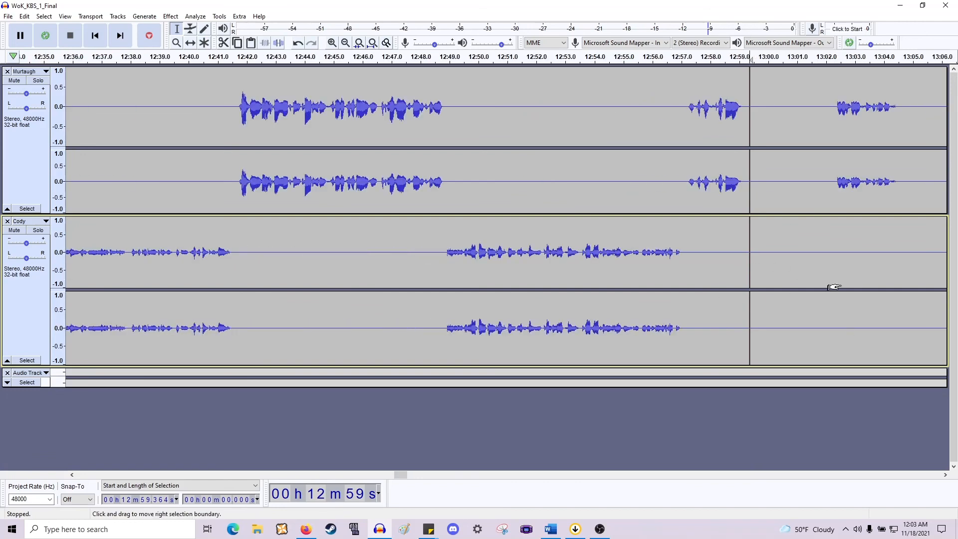
Look back over the edited part of both voice tracks and examine the clip splits left before 13:00.
{"action": "scroll", "coordinate": [787, 306], "scroll_direction": "right", "scroll_amount": 5}
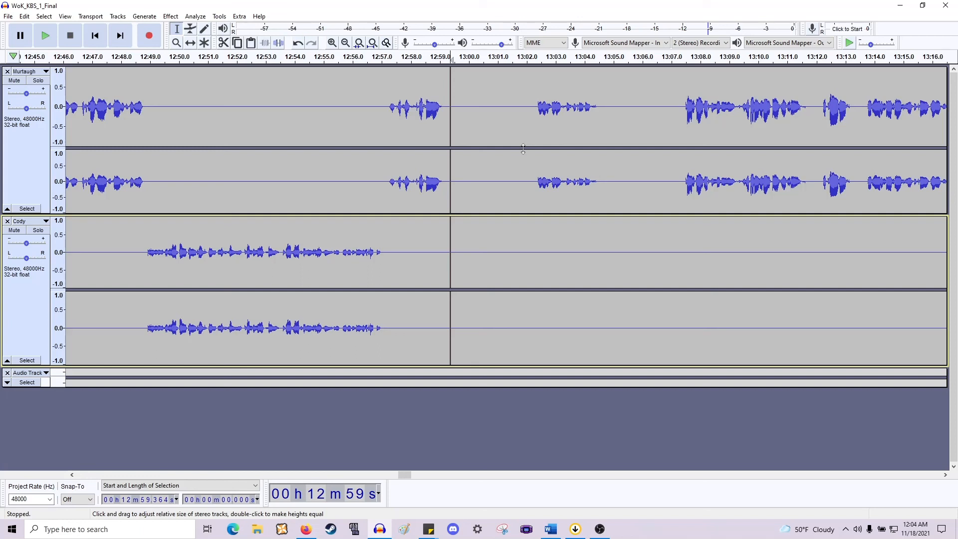
{"action": "scroll", "coordinate": [571, 209], "scroll_direction": "down", "scroll_amount": 3}
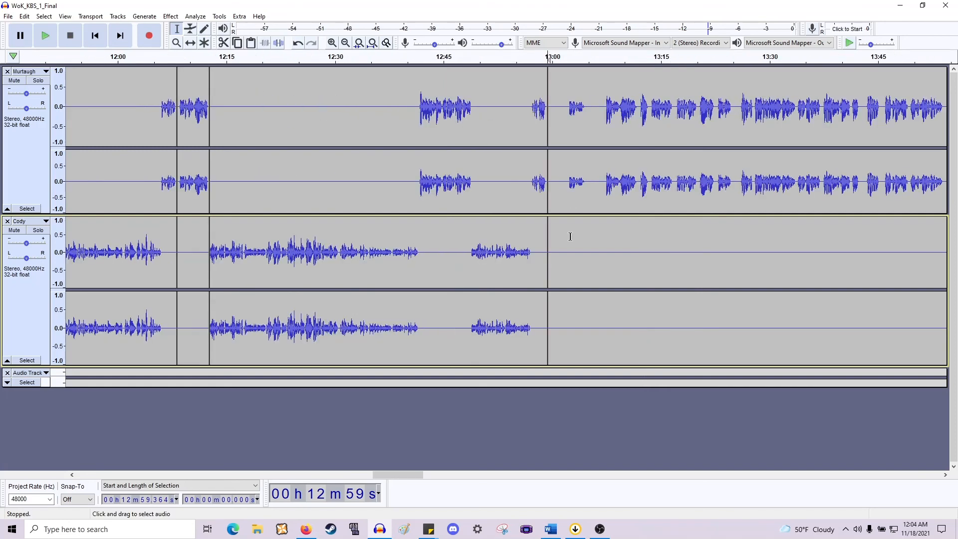
{"action": "scroll", "coordinate": [573, 256], "scroll_direction": "left", "scroll_amount": 3}
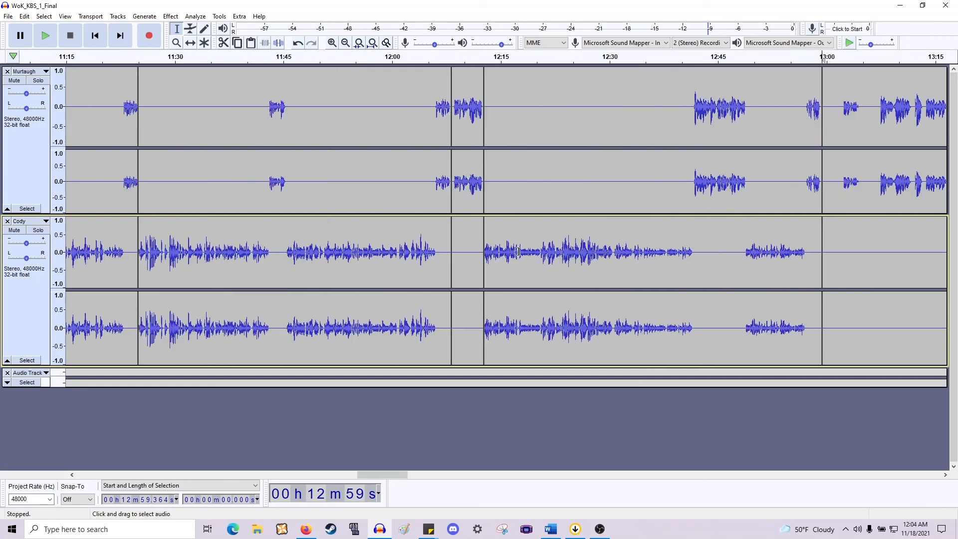
{"action": "scroll", "coordinate": [680, 282], "scroll_direction": "down", "scroll_amount": 1}
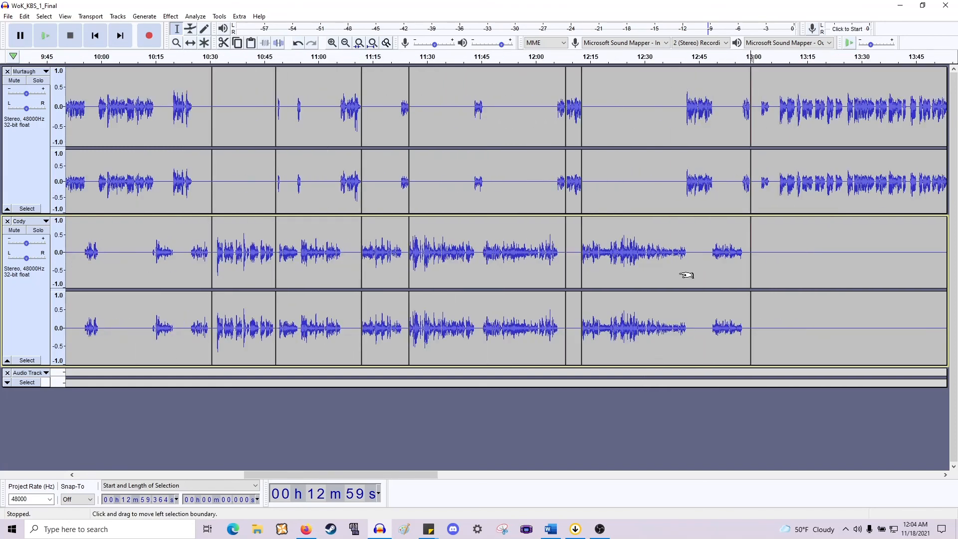
{"action": "scroll", "coordinate": [687, 275], "scroll_direction": "down", "scroll_amount": 1}
{"action": "scroll", "coordinate": [671, 256], "scroll_direction": "up", "scroll_amount": 3}
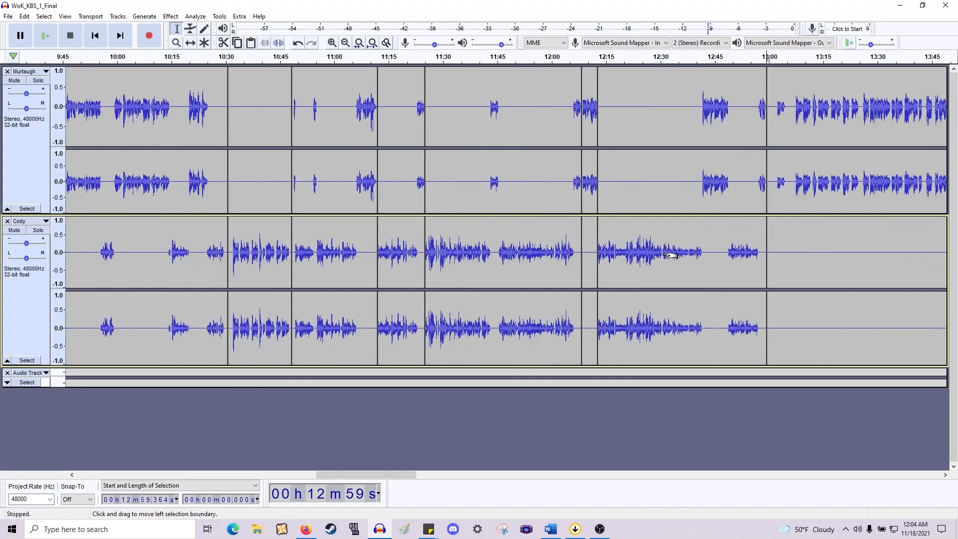
{"action": "scroll", "coordinate": [644, 246], "scroll_direction": "down", "scroll_amount": 1}
{"action": "scroll", "coordinate": [548, 235], "scroll_direction": "up", "scroll_amount": 1}
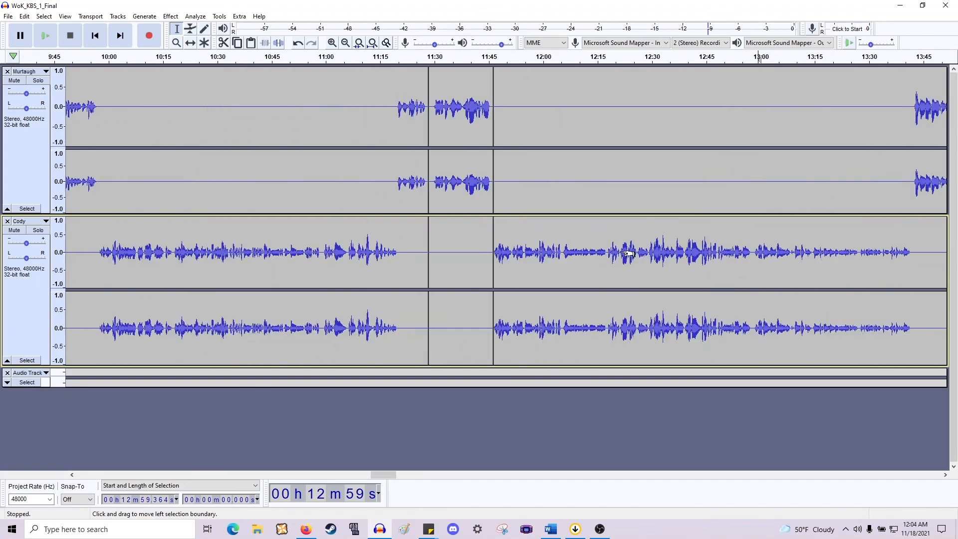
{"action": "scroll", "coordinate": [508, 242], "scroll_direction": "left", "scroll_amount": 2}
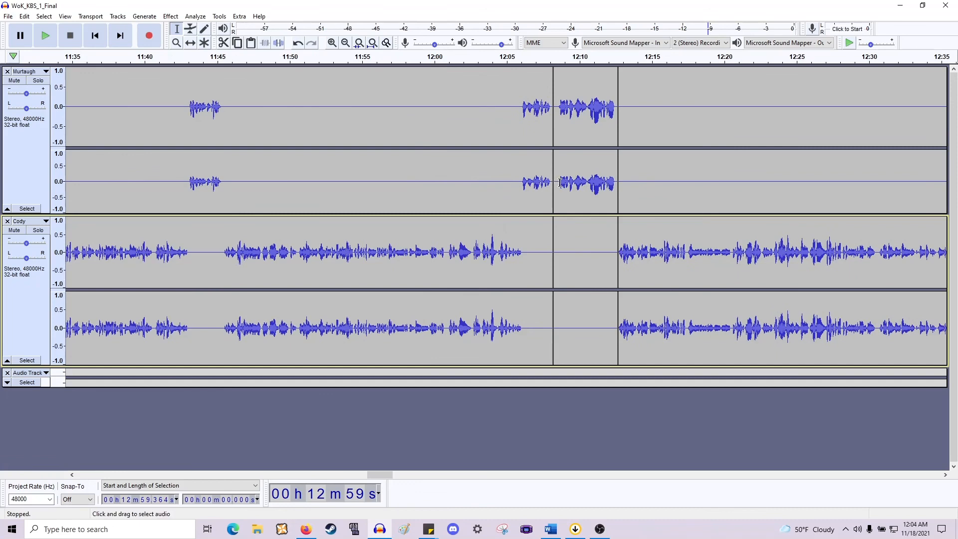
Play the first voice's passage from 12:08.570 and merge the clips at the split right after it in both voice tracks.
{"action": "left_click", "coordinate": [559, 185]}
{"action": "key", "text": "space"}
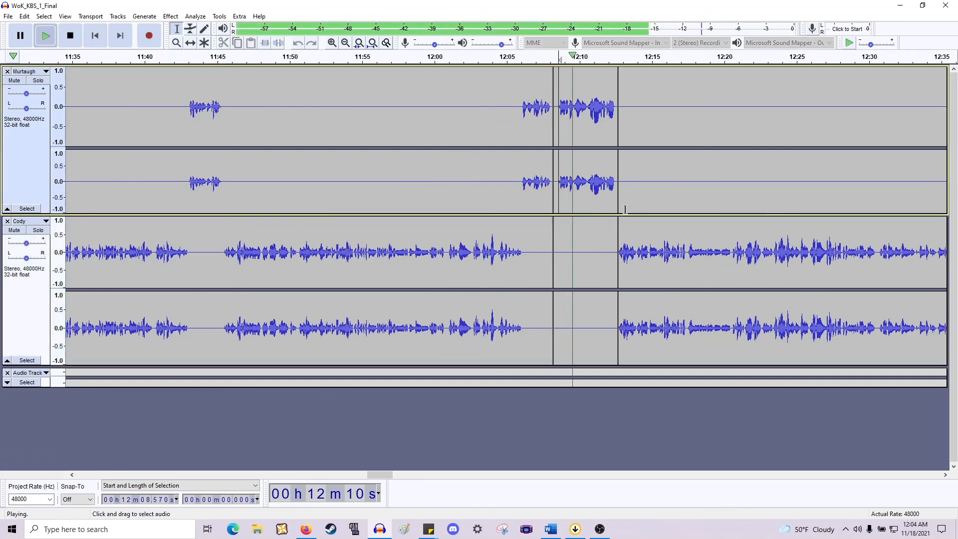
{"action": "key", "text": "space"}
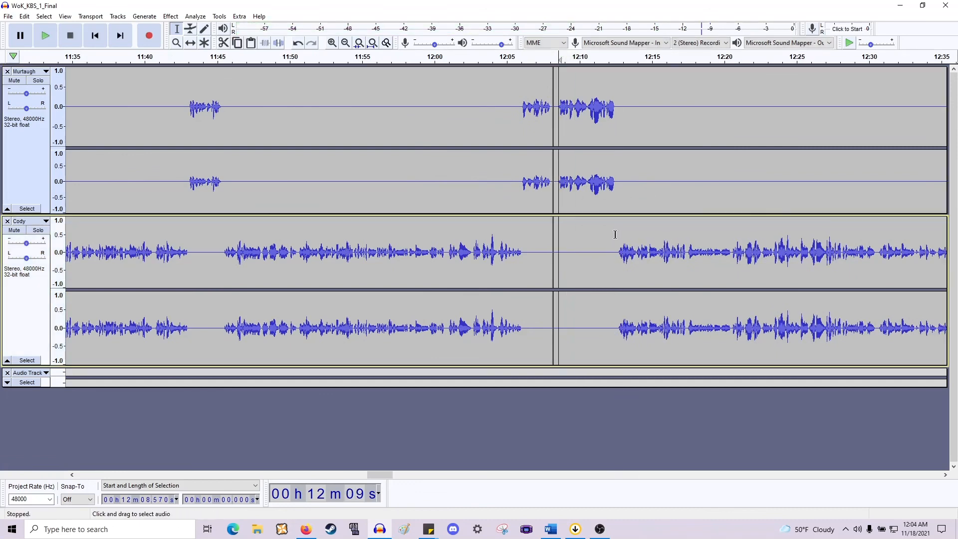
{"action": "scroll", "coordinate": [572, 228], "scroll_direction": "down", "scroll_amount": 1}
{"action": "scroll", "coordinate": [518, 221], "scroll_direction": "left", "scroll_amount": 3}
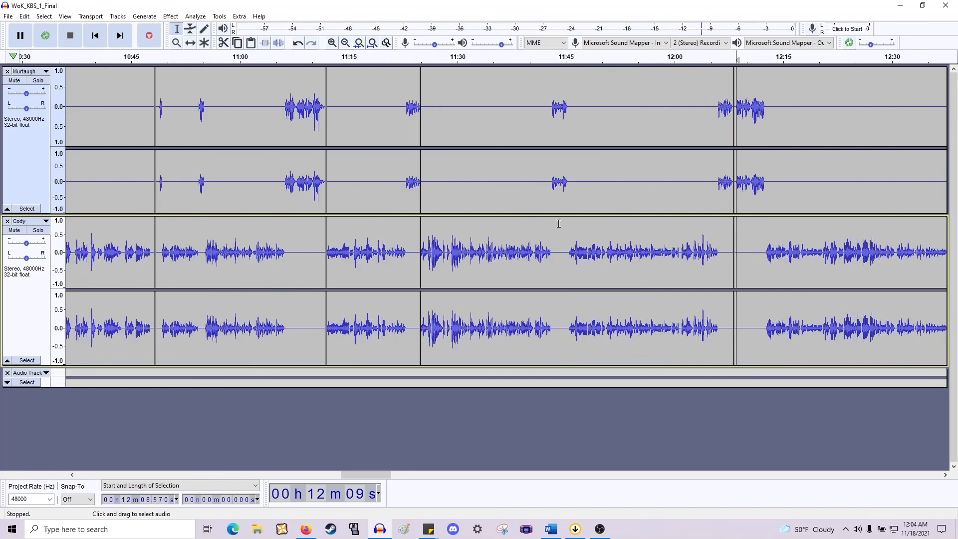
Listen to the voices from 10:50.082 and to the first voice's reply from 11:08.059 to check the flow before the following split.
{"action": "left_click", "coordinate": [477, 243]}
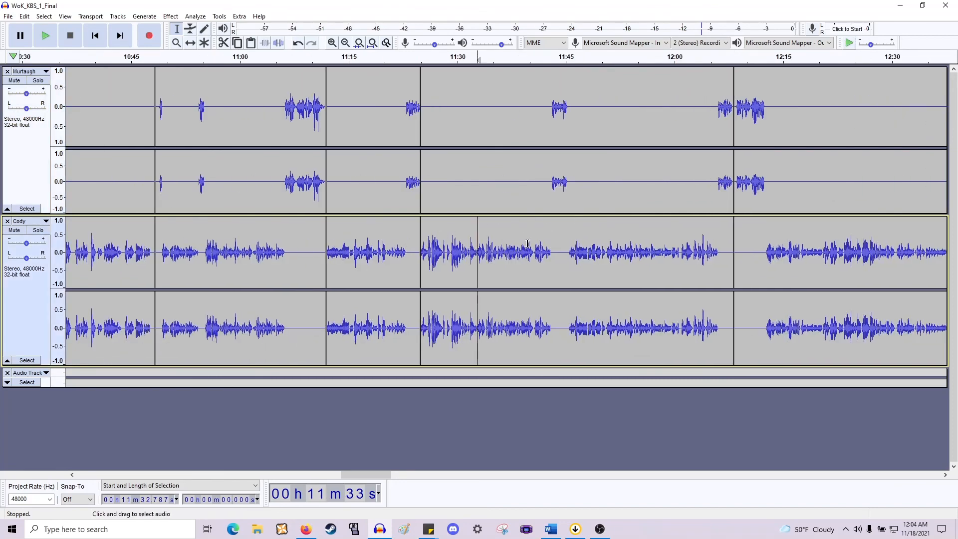
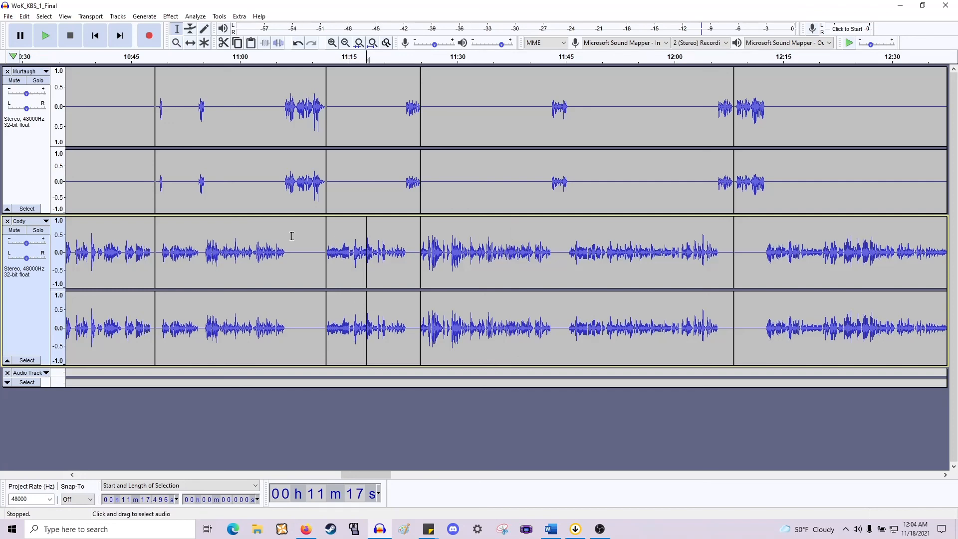
{"action": "scroll", "coordinate": [232, 249], "scroll_direction": "left", "scroll_amount": 4}
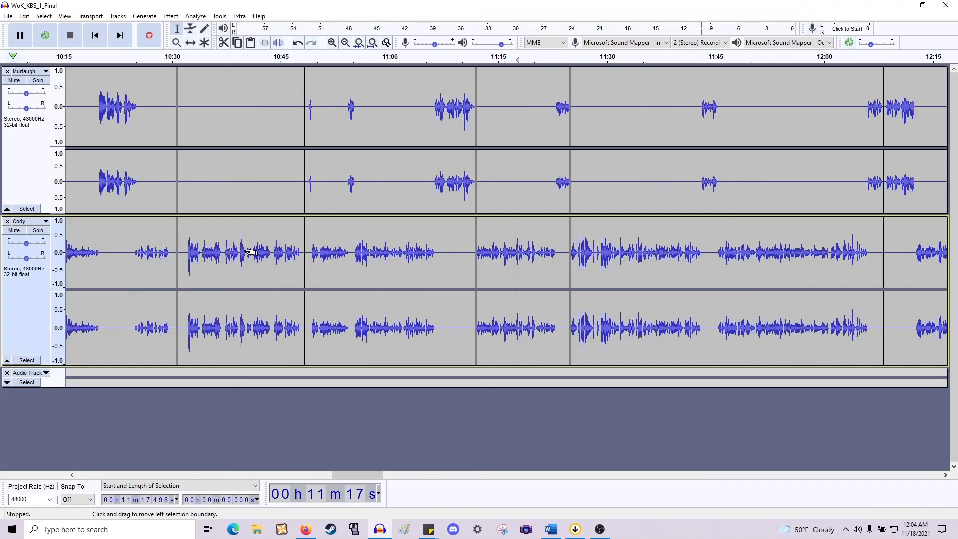
{"action": "left_click", "coordinate": [367, 260]}
{"action": "key", "text": "space"}
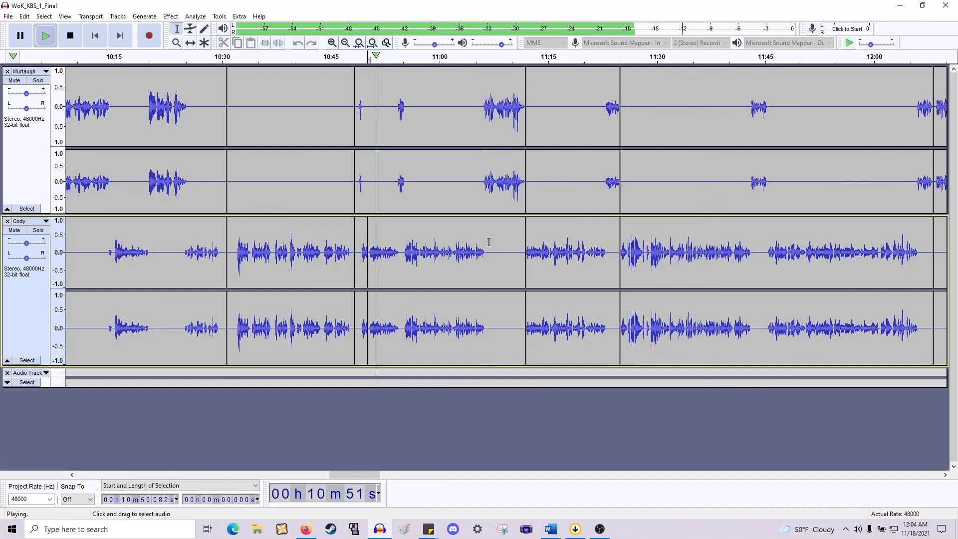
{"action": "key", "text": "space"}
{"action": "left_click", "coordinate": [498, 188]}
{"action": "key", "text": "space"}
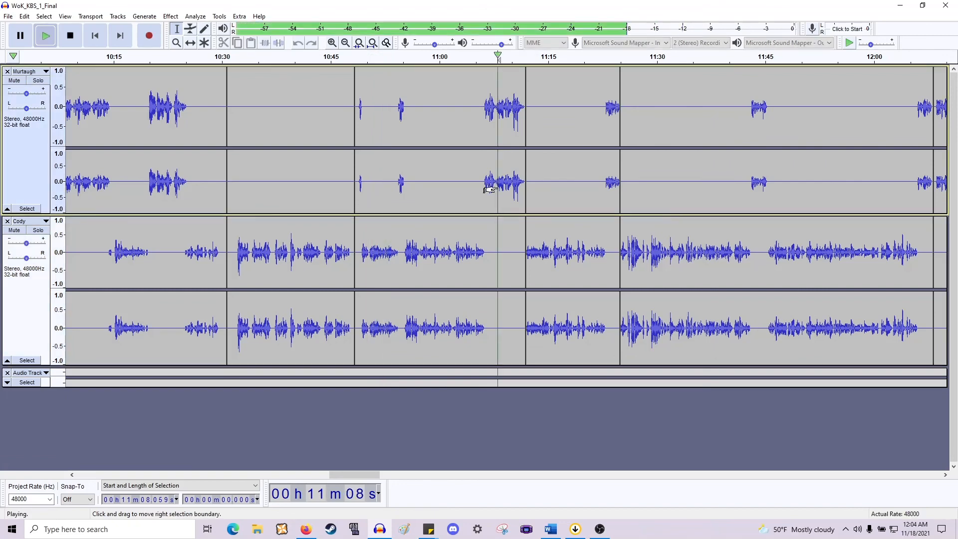
{"action": "scroll", "coordinate": [530, 221], "scroll_direction": "right", "scroll_amount": 2}
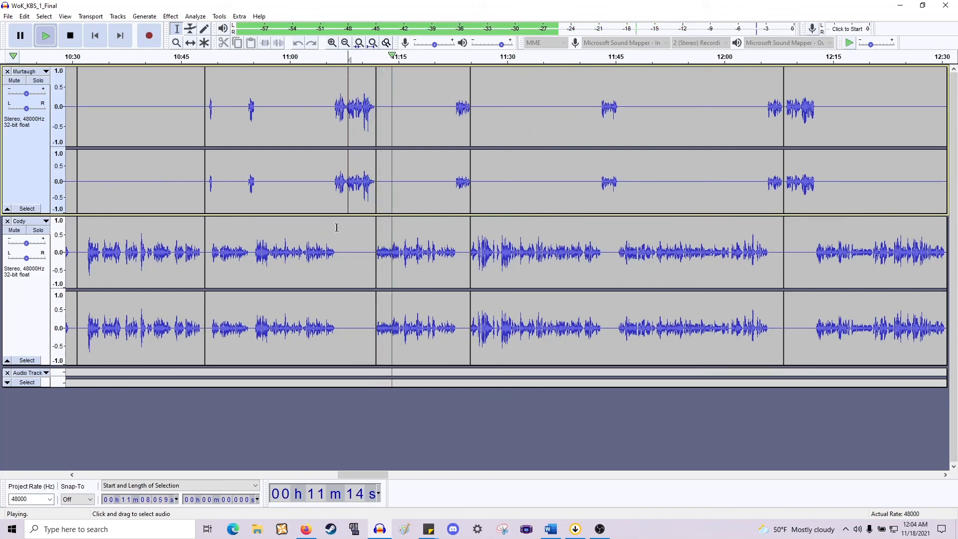
{"action": "key", "text": "space"}
Play the first voice's reply from 11:06.286, delete both tracks from 11:07.750 up to the following split, and listen to the cut.
{"action": "scroll", "coordinate": [342, 226], "scroll_direction": "up", "scroll_amount": 2, "text": "ctrl"}
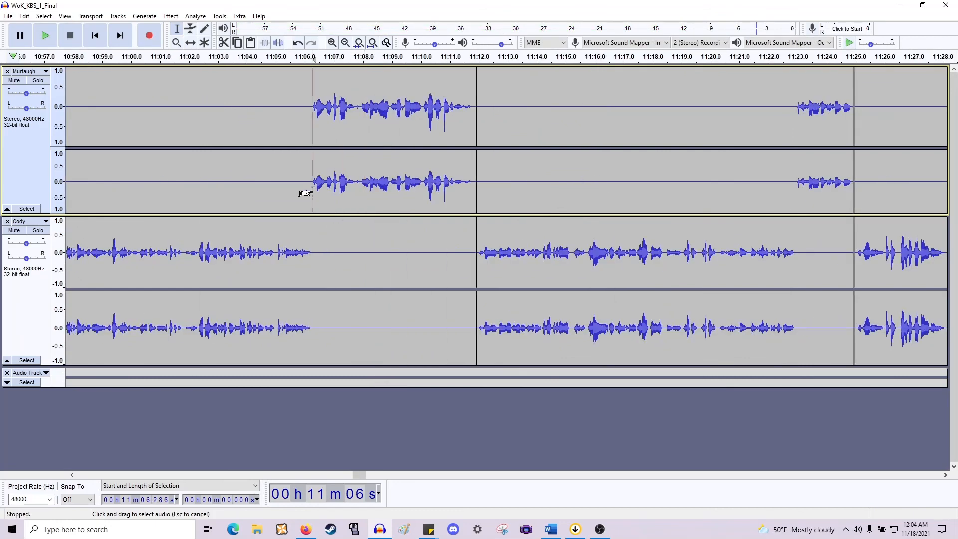
{"action": "key", "text": "space"}
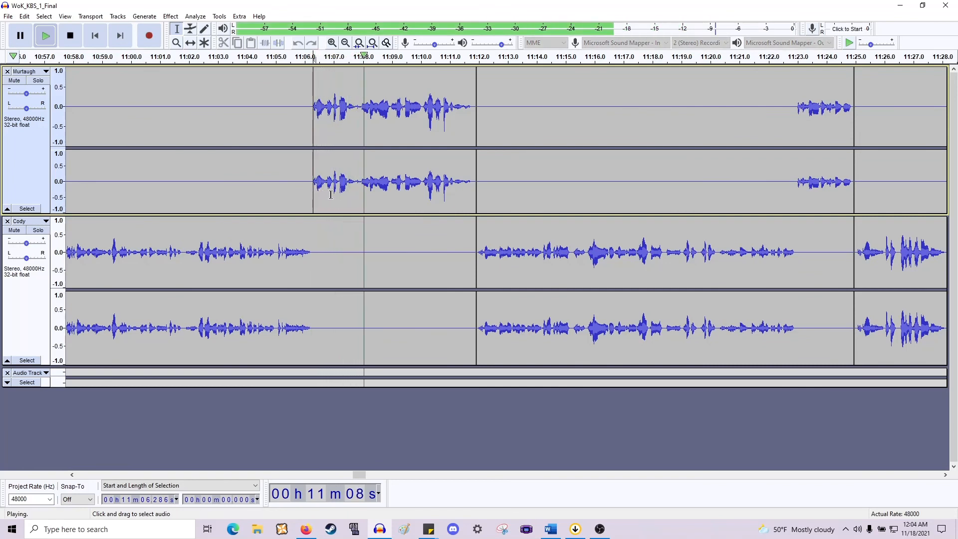
{"action": "key", "text": "space"}
{"action": "left_click_drag", "start_coordinate": [355, 197], "coordinate": [477, 283]}
{"action": "key", "text": "Delete"}
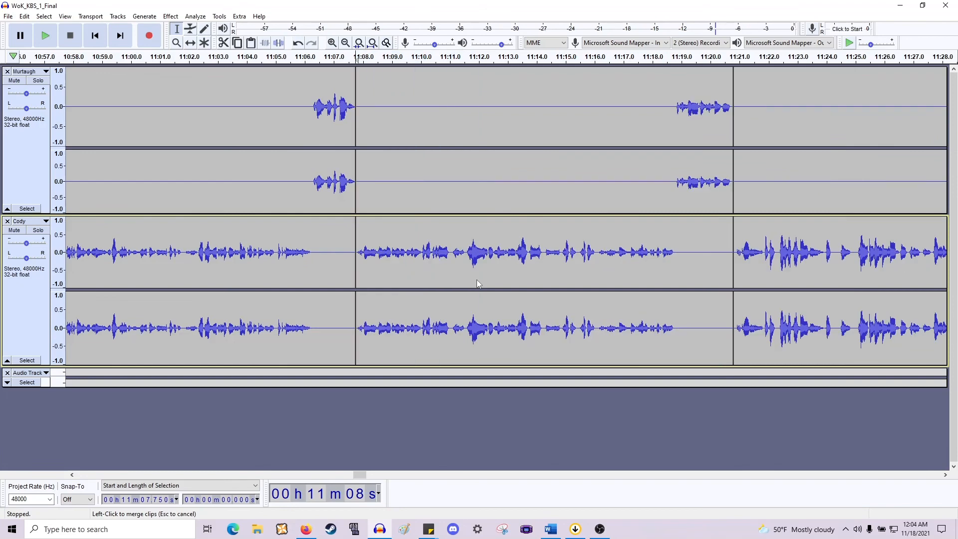
{"action": "key", "text": "space"}
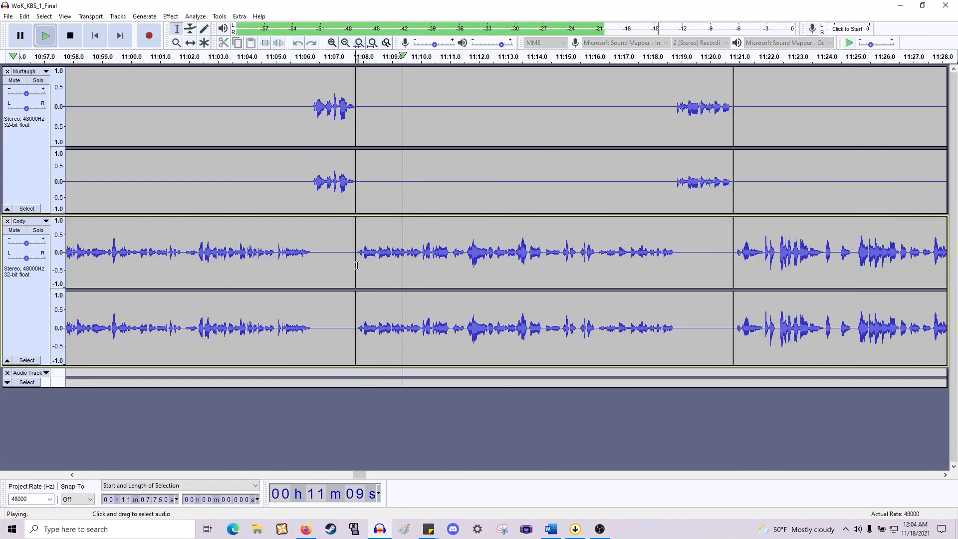
{"action": "key", "text": "space"}
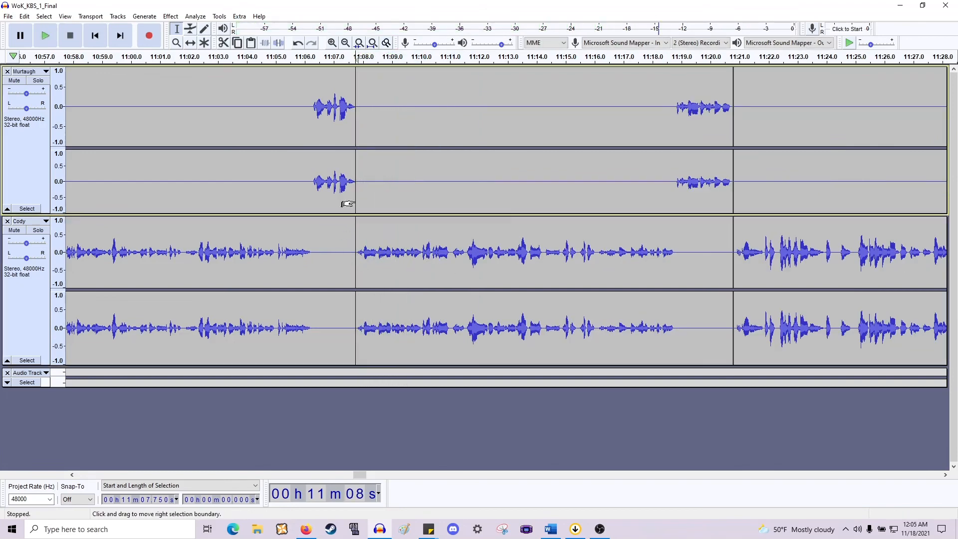
Play the first voice's reply from 11:18.632 and merge the clips at the split right after it in both voice tracks.
{"action": "scroll", "coordinate": [349, 200], "scroll_direction": "right", "scroll_amount": 5}
{"action": "left_click", "coordinate": [371, 184]}
{"action": "key", "text": "space"}
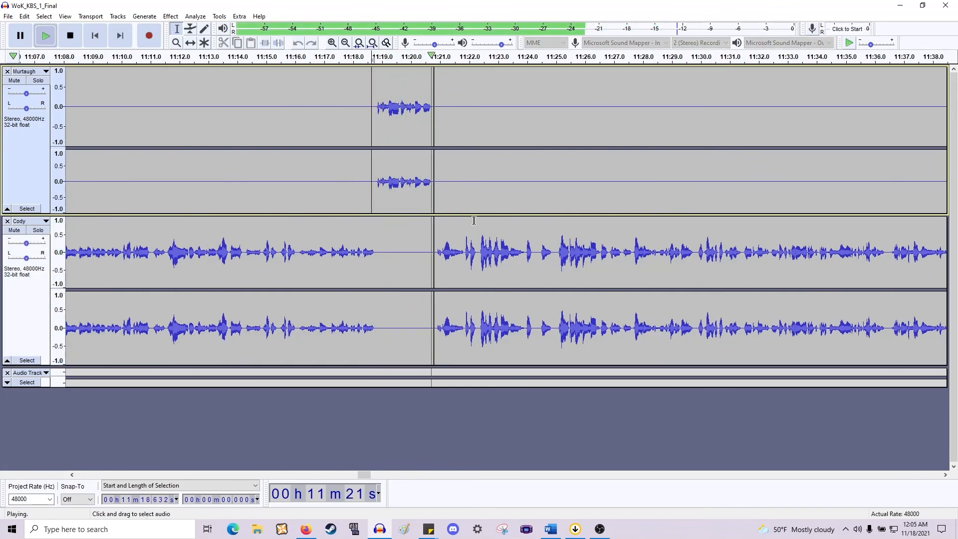
{"action": "key", "text": "space"}
{"action": "left_click", "coordinate": [434, 255]}
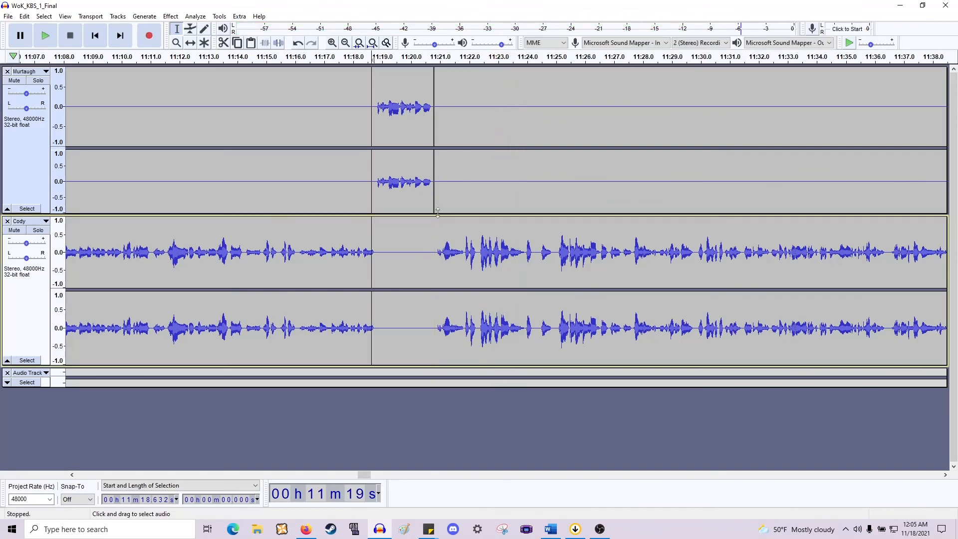
{"action": "left_click", "coordinate": [435, 199]}
Listen to the first voice from 12:02.233, and undo the recent clip merges back to the cut at 11:07.750.
{"action": "scroll", "coordinate": [435, 198], "scroll_direction": "down", "scroll_amount": 4}
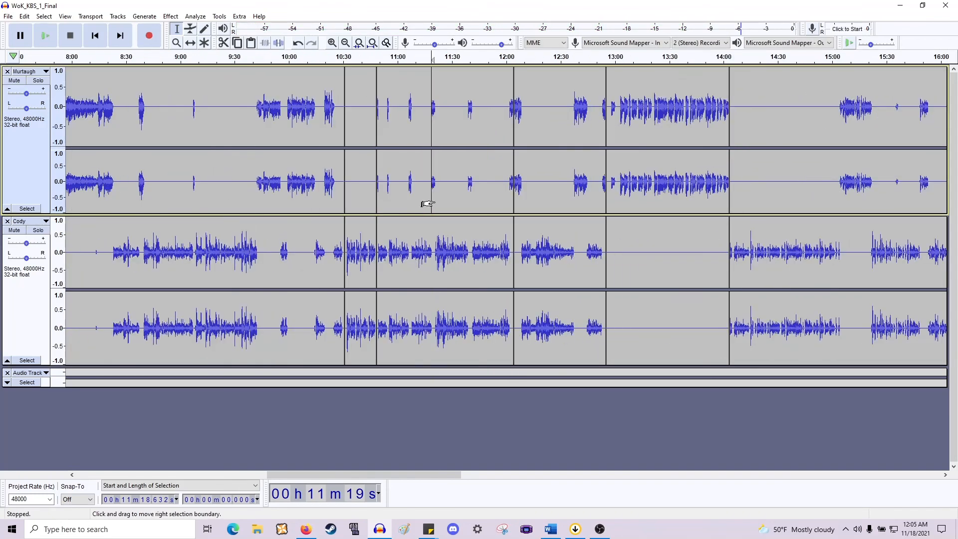
{"action": "scroll", "coordinate": [445, 216], "scroll_direction": "up", "scroll_amount": 4}
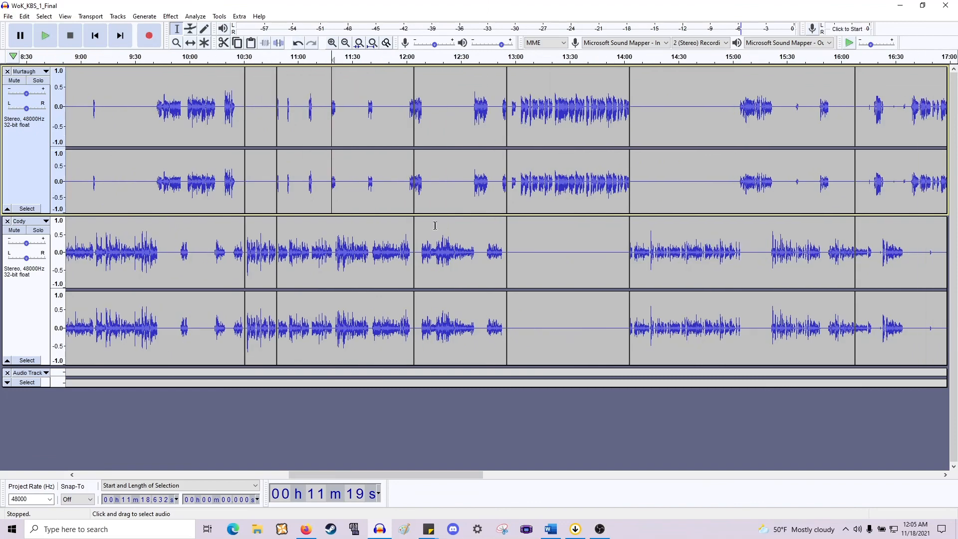
{"action": "scroll", "coordinate": [410, 224], "scroll_direction": "up", "scroll_amount": 2}
{"action": "left_click", "coordinate": [398, 185]}
{"action": "key", "text": "space"}
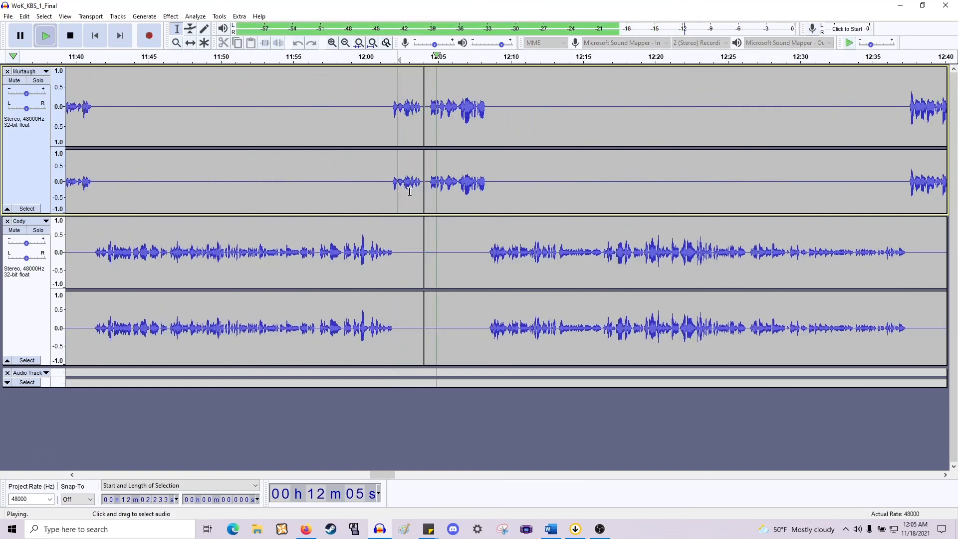
{"action": "key", "text": "space"}
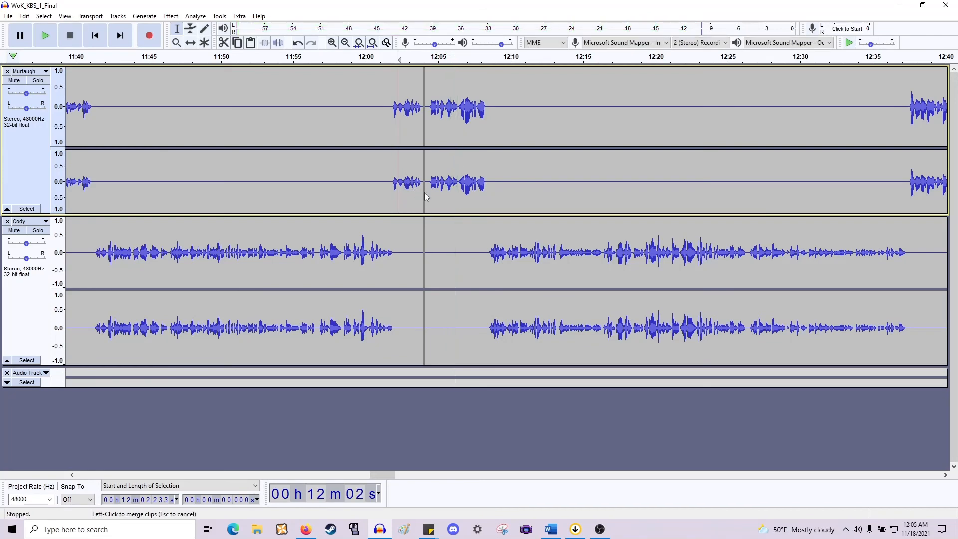
{"action": "left_click", "coordinate": [424, 232]}
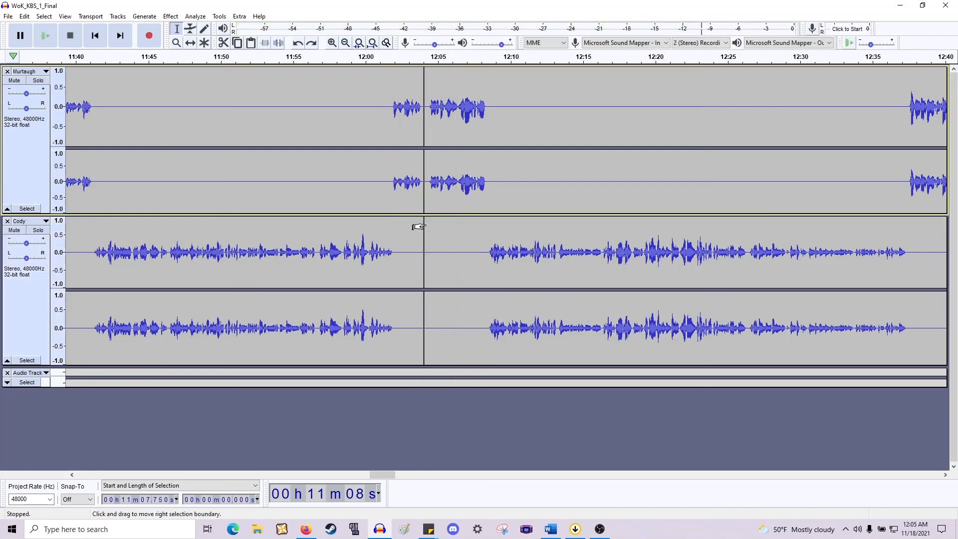
Merge the clips at the split near 12:04 in both voice tracks.
{"action": "scroll", "coordinate": [420, 224], "scroll_direction": "down", "scroll_amount": 2}
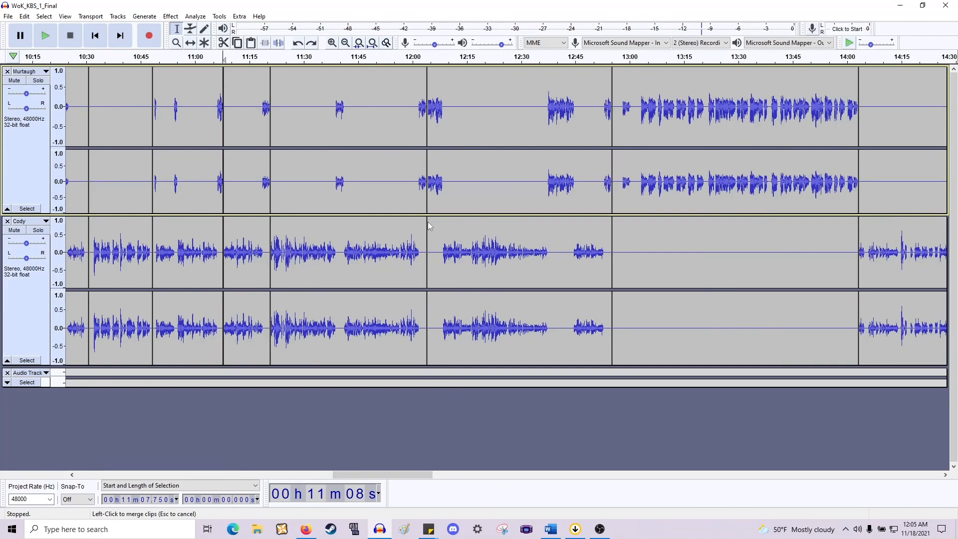
{"action": "scroll", "coordinate": [427, 221], "scroll_direction": "right", "scroll_amount": 4}
{"action": "scroll", "coordinate": [427, 222], "scroll_direction": "left", "scroll_amount": 4}
{"action": "left_click", "coordinate": [427, 234]}
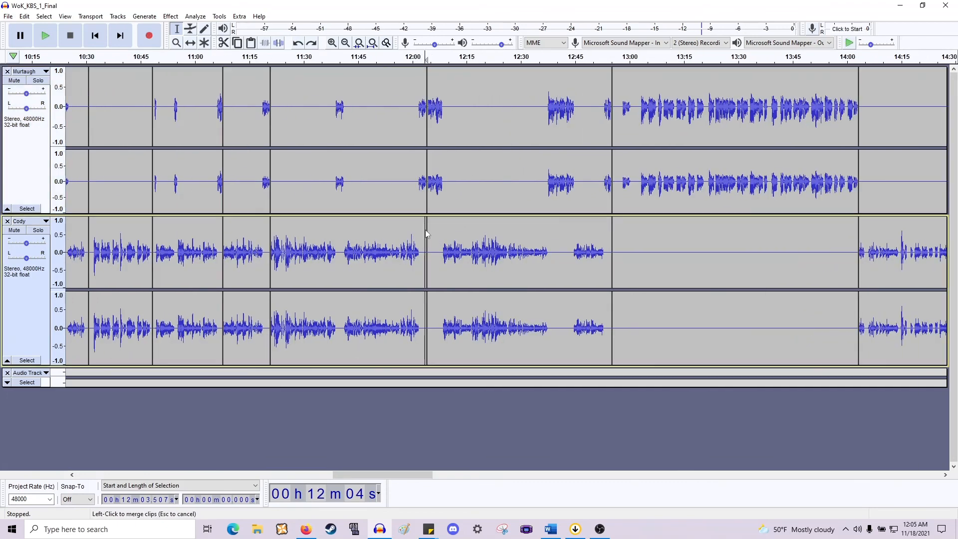
{"action": "left_click", "coordinate": [428, 204]}
Play both voices from 11:19.201 and merge the clips at the split just before 11:21 in both tracks.
{"action": "scroll", "coordinate": [377, 221], "scroll_direction": "left", "scroll_amount": 8}
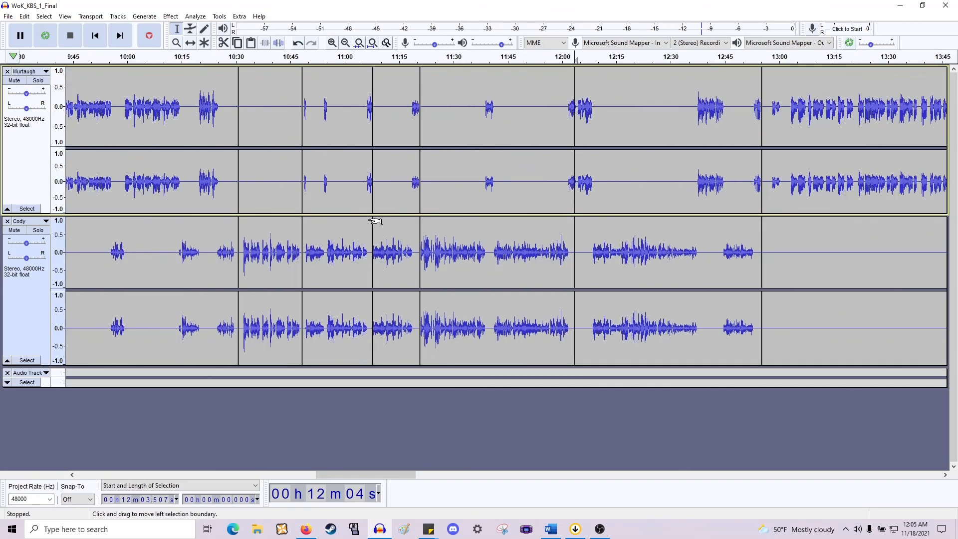
{"action": "scroll", "coordinate": [461, 237], "scroll_direction": "up", "scroll_amount": 3}
{"action": "left_click", "coordinate": [528, 245]}
{"action": "key", "text": "space"}
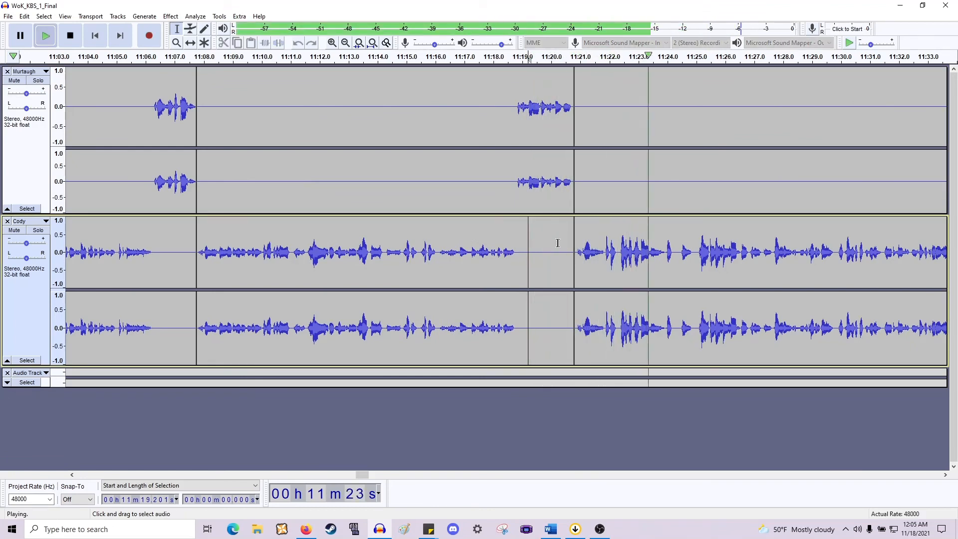
{"action": "key", "text": "space"}
Play the passage from 11:07.061 and merge the clips at the 11:07.750 split in both voice tracks.
{"action": "scroll", "coordinate": [554, 220], "scroll_direction": "left", "scroll_amount": 5}
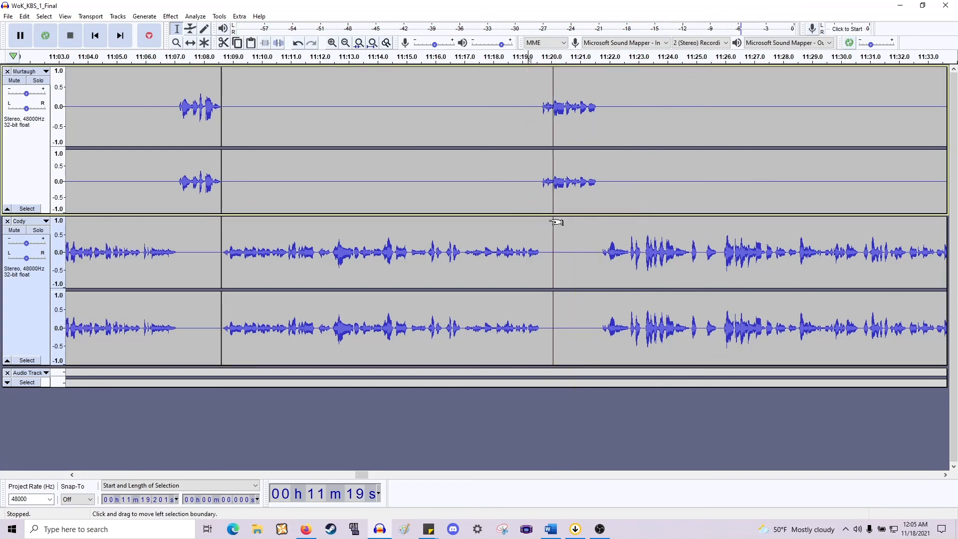
{"action": "left_click", "coordinate": [501, 241]}
{"action": "key", "text": "space"}
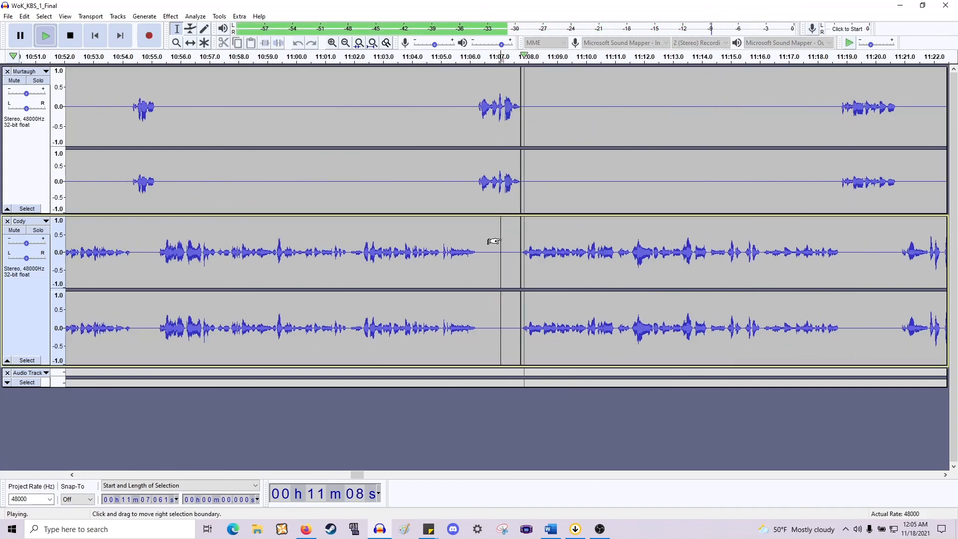
{"action": "key", "text": "space"}
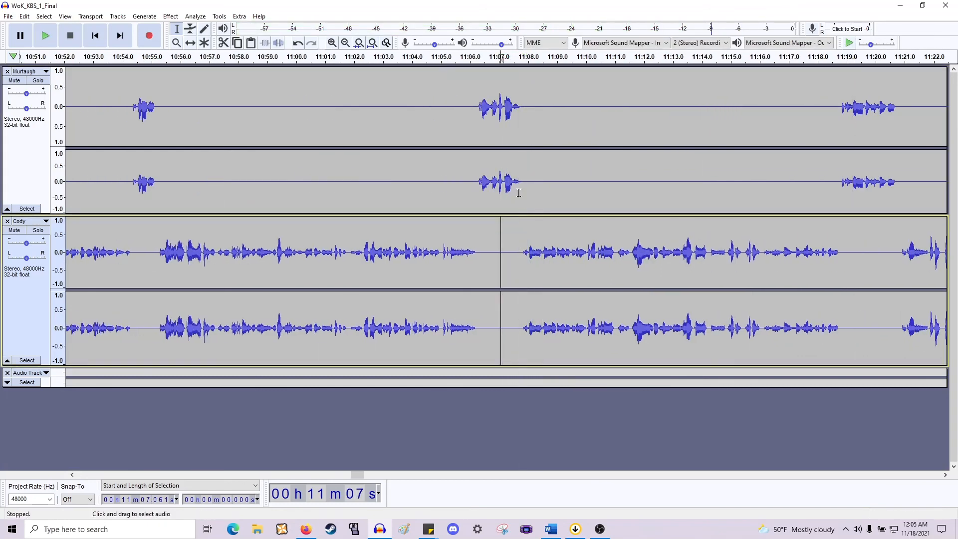
Play the second voice briefly from 10:41.403 and look over the clip splits left throughout the whole recording.
{"action": "scroll", "coordinate": [519, 193], "scroll_direction": "down", "scroll_amount": 3}
{"action": "scroll", "coordinate": [523, 205], "scroll_direction": "left", "scroll_amount": 3}
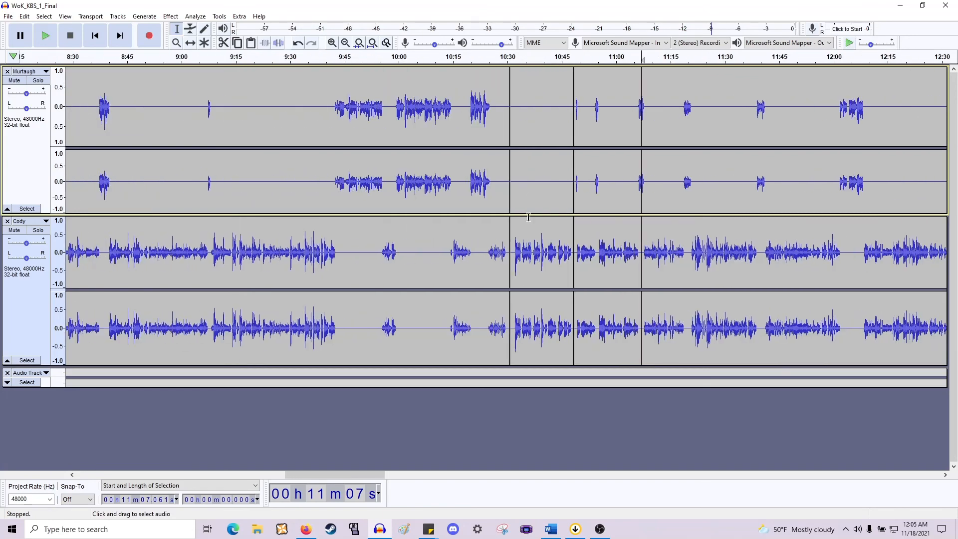
{"action": "left_click", "coordinate": [549, 246]}
{"action": "key", "text": "space"}
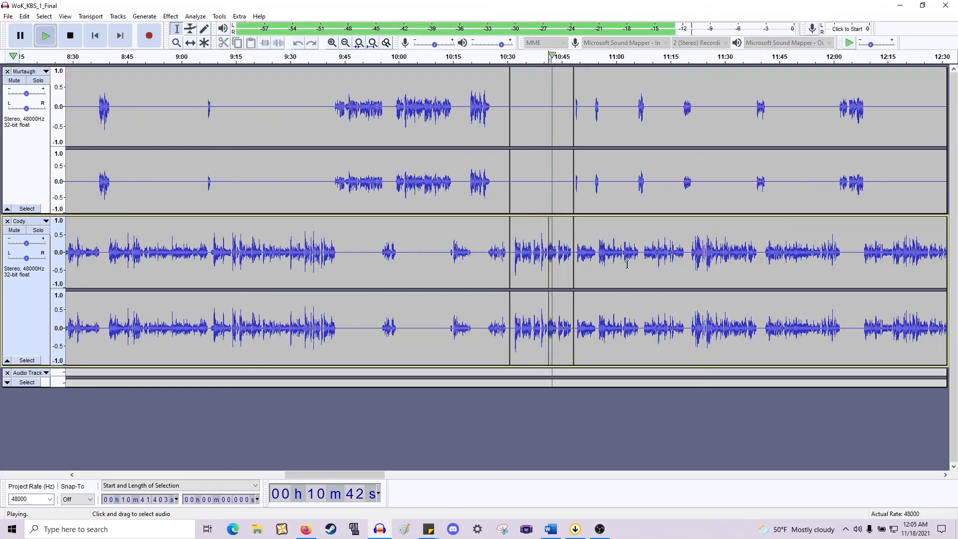
{"action": "key", "text": "space"}
{"action": "scroll", "coordinate": [600, 257], "scroll_direction": "right", "scroll_amount": 15}
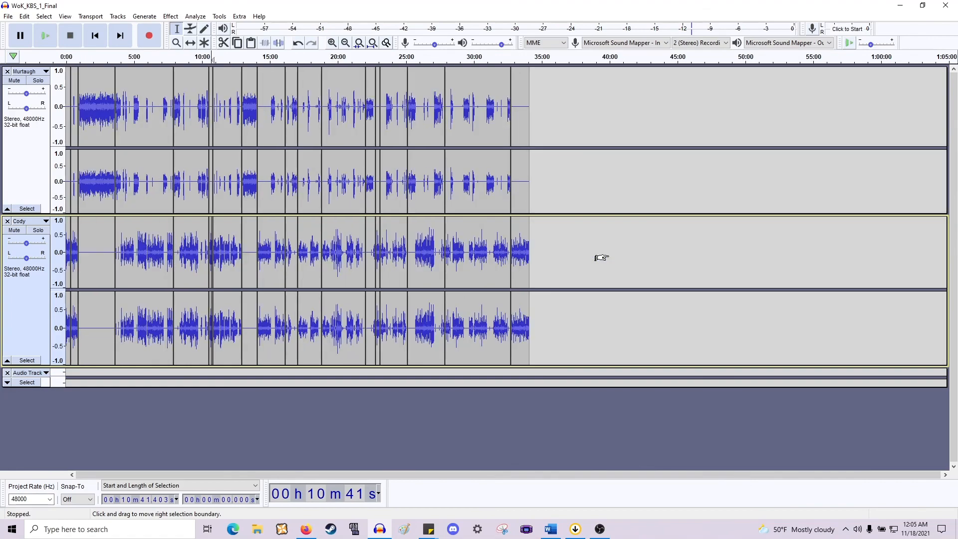
{"action": "key", "text": "Home"}
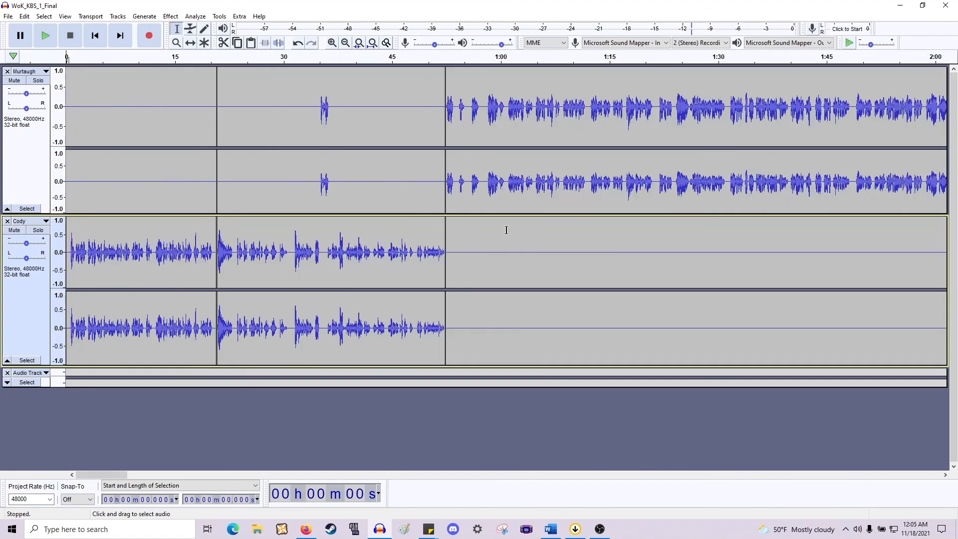
{"action": "scroll", "coordinate": [505, 232], "scroll_direction": "down", "scroll_amount": 3}
{"action": "scroll", "coordinate": [504, 237], "scroll_direction": "right", "scroll_amount": 6}
{"action": "scroll", "coordinate": [496, 237], "scroll_direction": "right", "scroll_amount": 5}
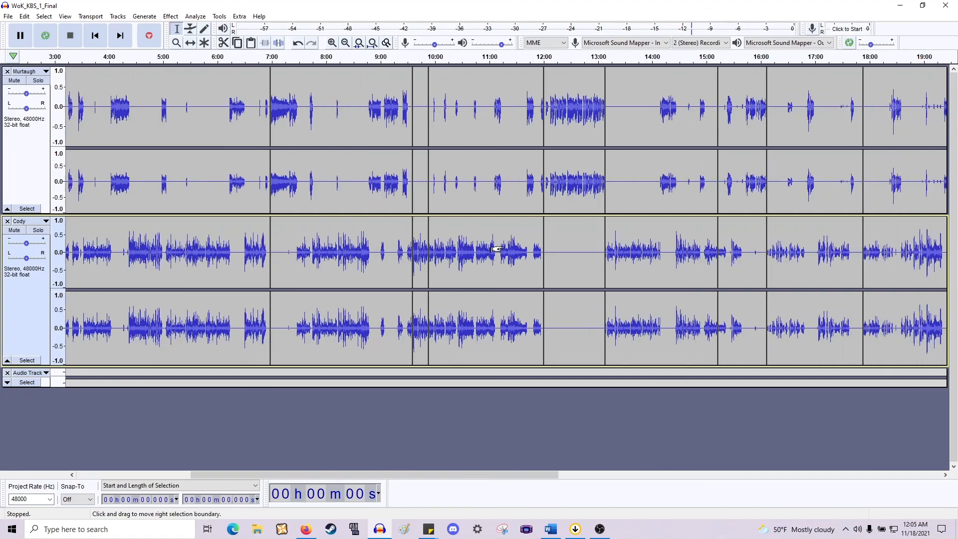
Listen to the second voice from 10:32.311 and 10:48.911 and examine the splits between 7:30 and 13:00.
{"action": "left_click", "coordinate": [353, 239]}
{"action": "scroll", "coordinate": [344, 247], "scroll_direction": "up", "scroll_amount": 3}
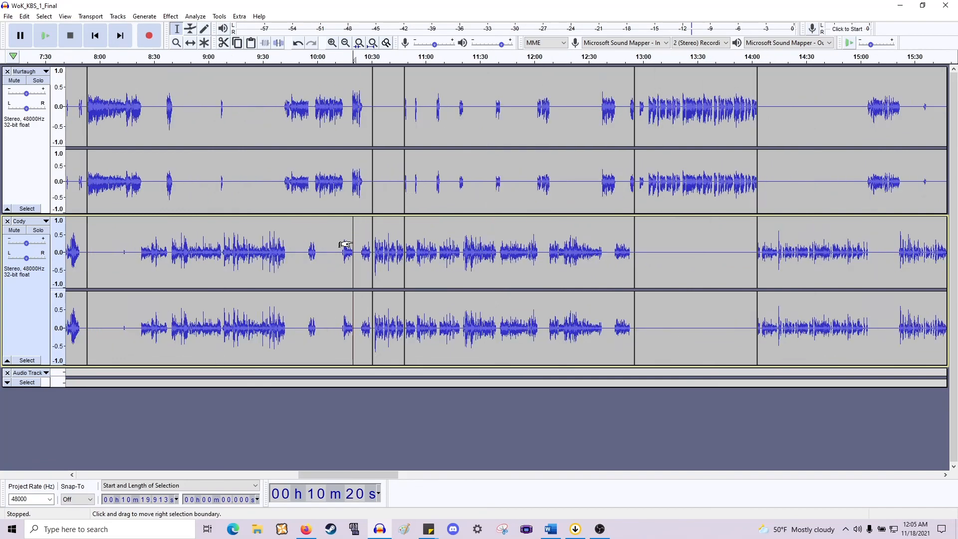
{"action": "left_click", "coordinate": [394, 254]}
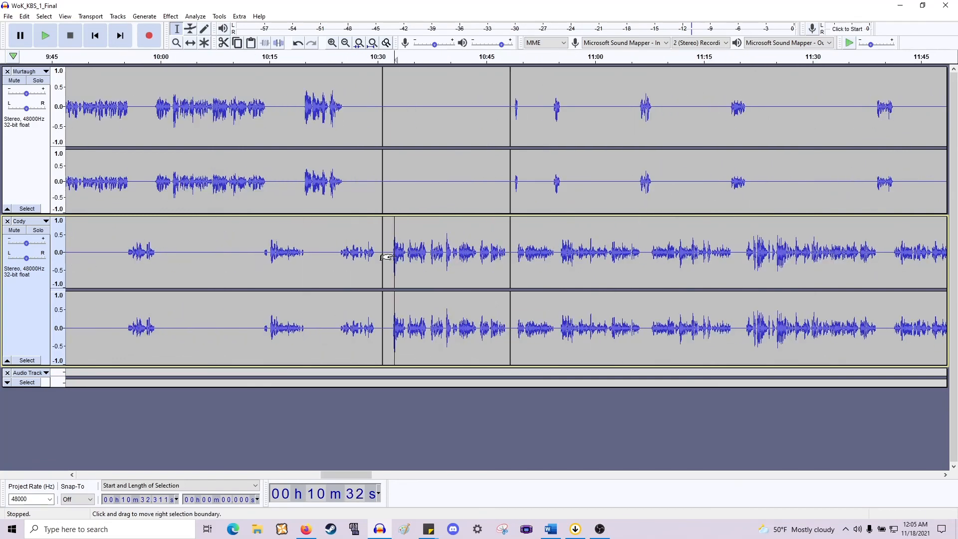
{"action": "key", "text": "space"}
{"action": "left_click", "coordinate": [514, 253]}
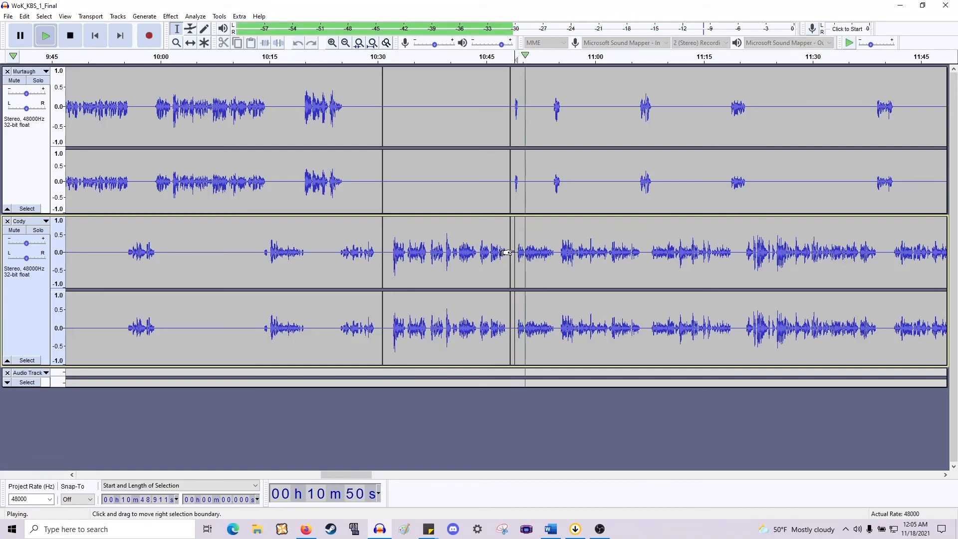
{"action": "key", "text": "space"}
{"action": "scroll", "coordinate": [506, 253], "scroll_direction": "down", "scroll_amount": 1}
{"action": "scroll", "coordinate": [506, 253], "scroll_direction": "down", "scroll_amount": 1}
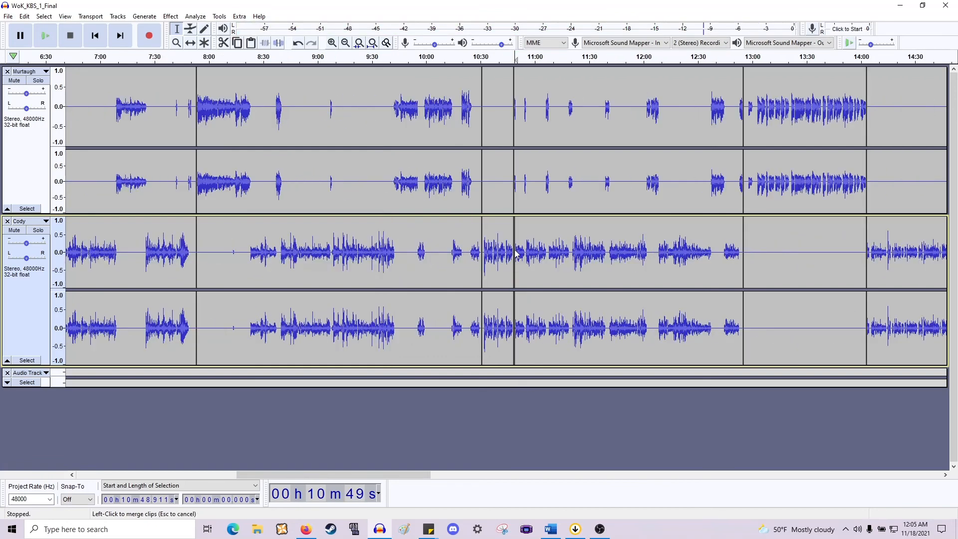
{"action": "scroll", "coordinate": [516, 254], "scroll_direction": "left", "scroll_amount": 3}
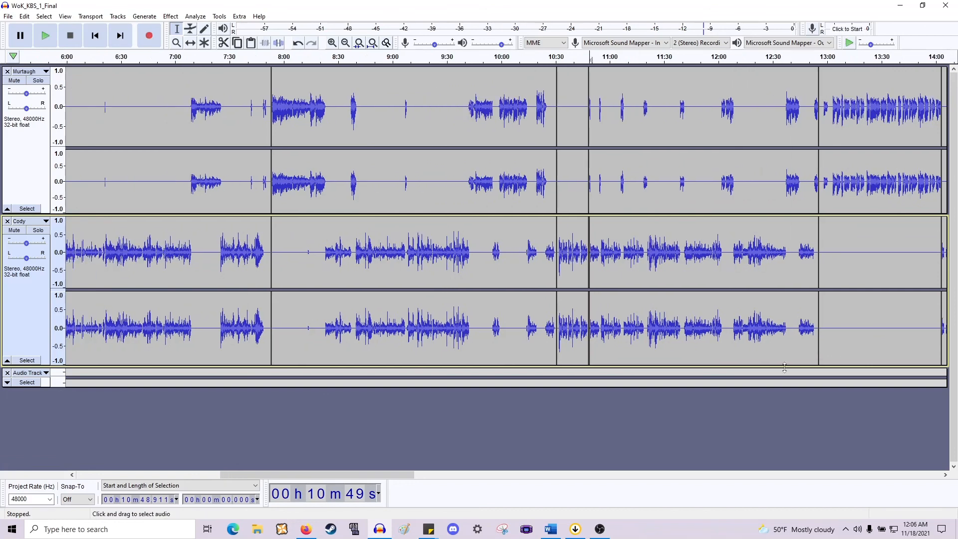
Extend a selection from the split near 12:55 back to the recording's start and examine the clip splits along it.
{"action": "left_click_drag", "start_coordinate": [820, 372], "coordinate": [66, 186]}
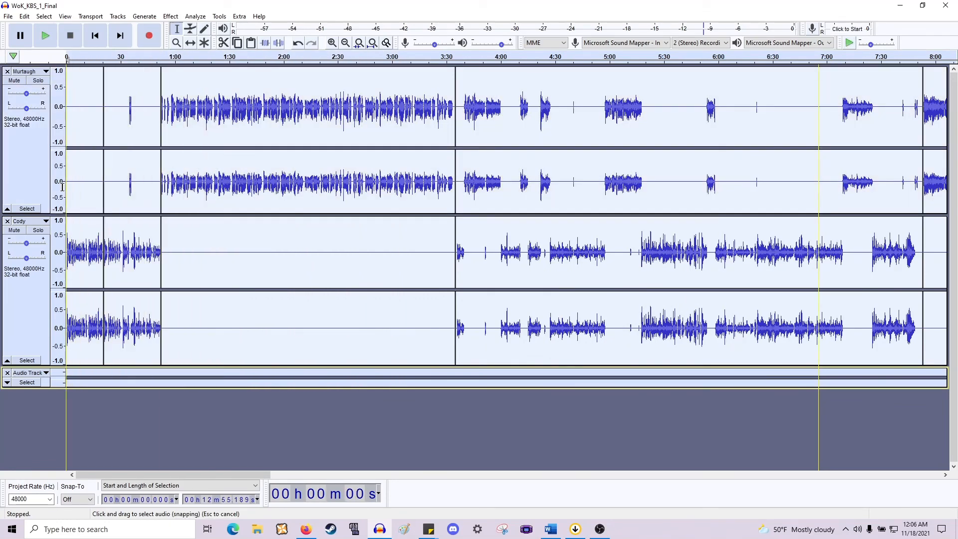
{"action": "left_click_drag", "start_coordinate": [62, 187], "coordinate": [108, 179]}
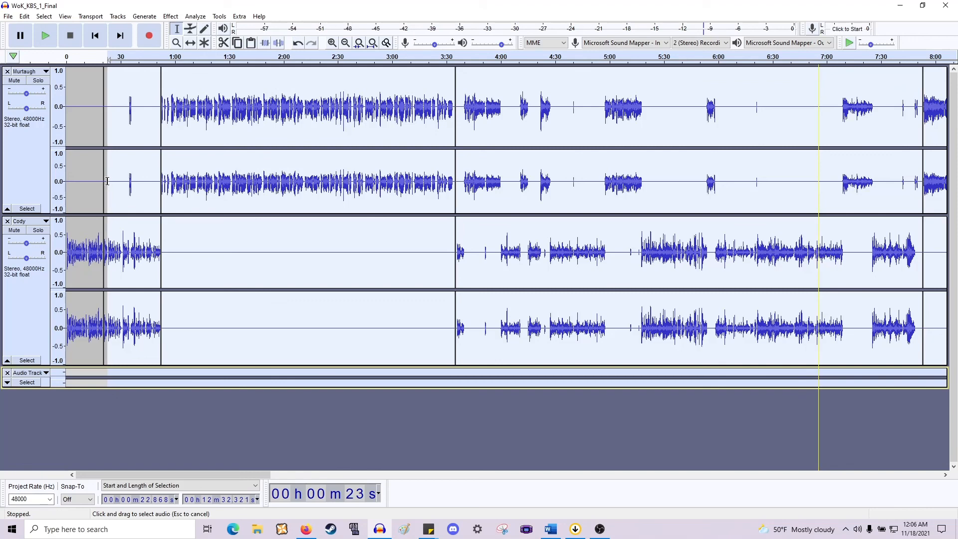
{"action": "left_click_drag", "start_coordinate": [107, 181], "coordinate": [343, 206]}
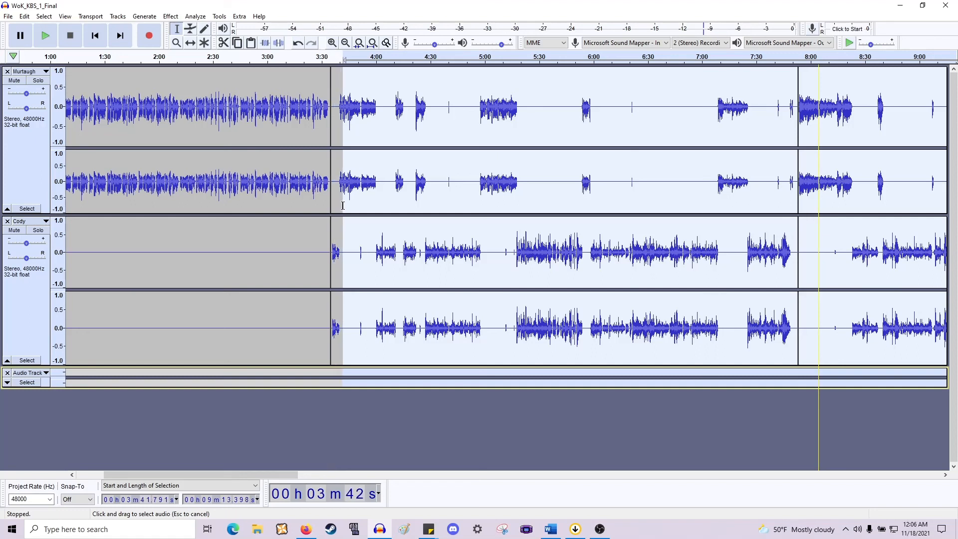
{"action": "left_click_drag", "start_coordinate": [343, 207], "coordinate": [457, 241]}
{"action": "left_click", "coordinate": [381, 248]}
{"action": "scroll", "coordinate": [438, 188], "scroll_direction": "right", "scroll_amount": 5}
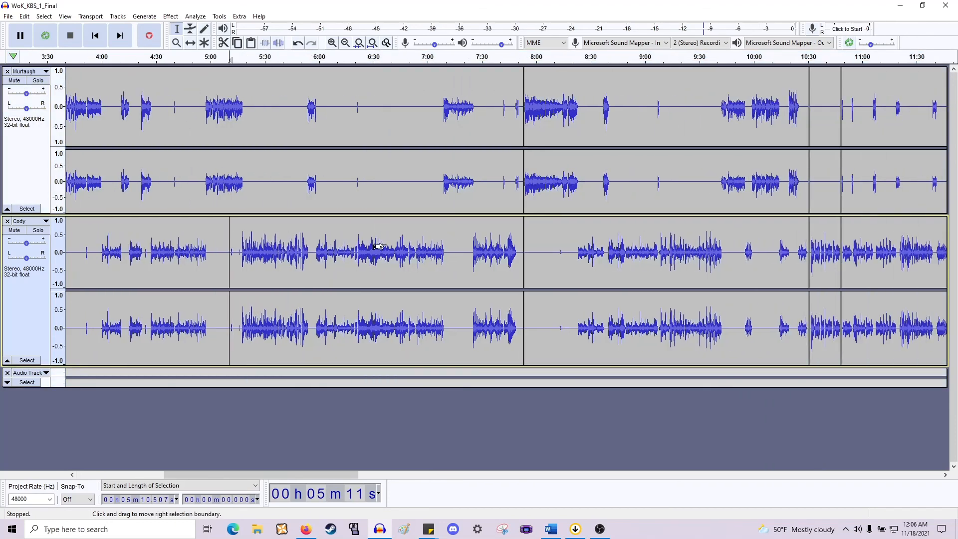
Play the first voice briefly from 7:54.440 and the second voice from 8:48.441.
{"action": "left_click", "coordinate": [476, 180]}
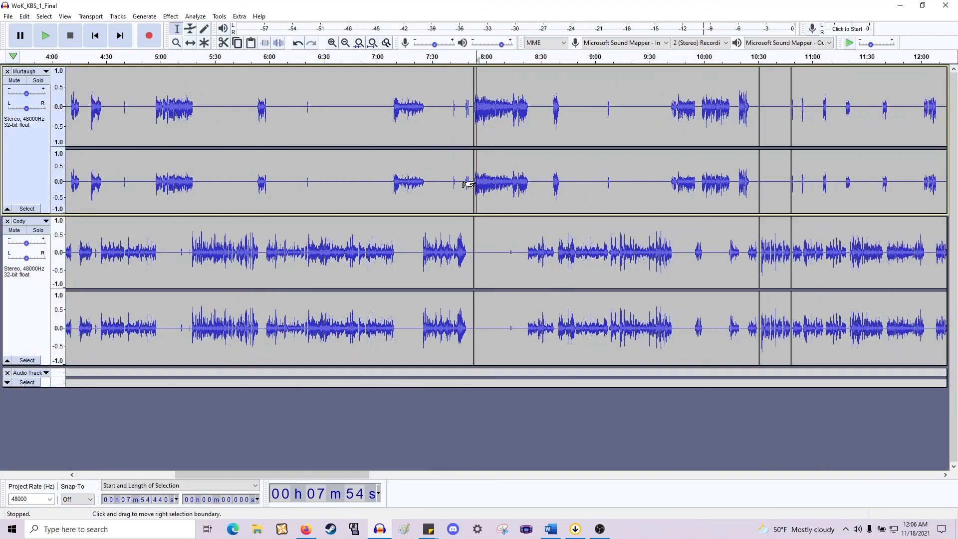
{"action": "key", "text": "space"}
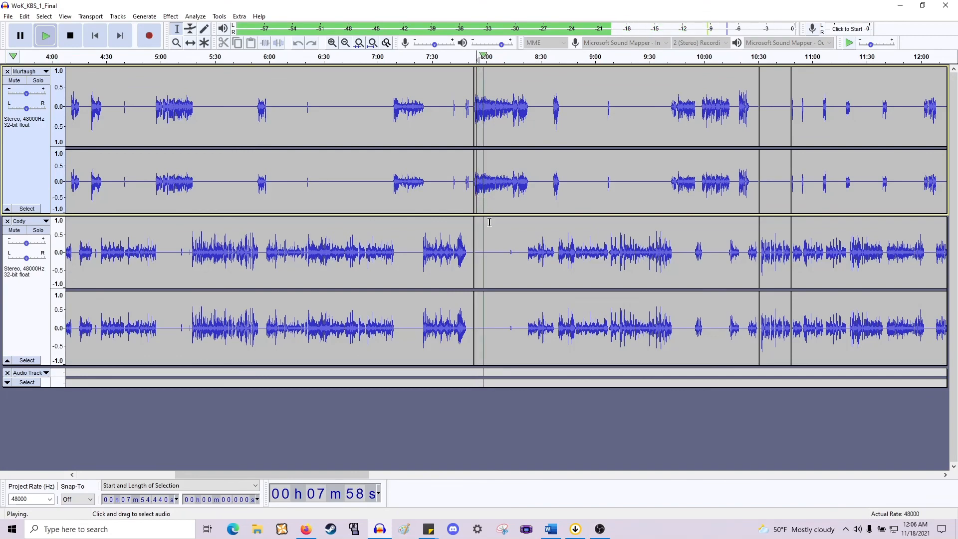
{"action": "key", "text": "space"}
{"action": "scroll", "coordinate": [489, 234], "scroll_direction": "right", "scroll_amount": 3}
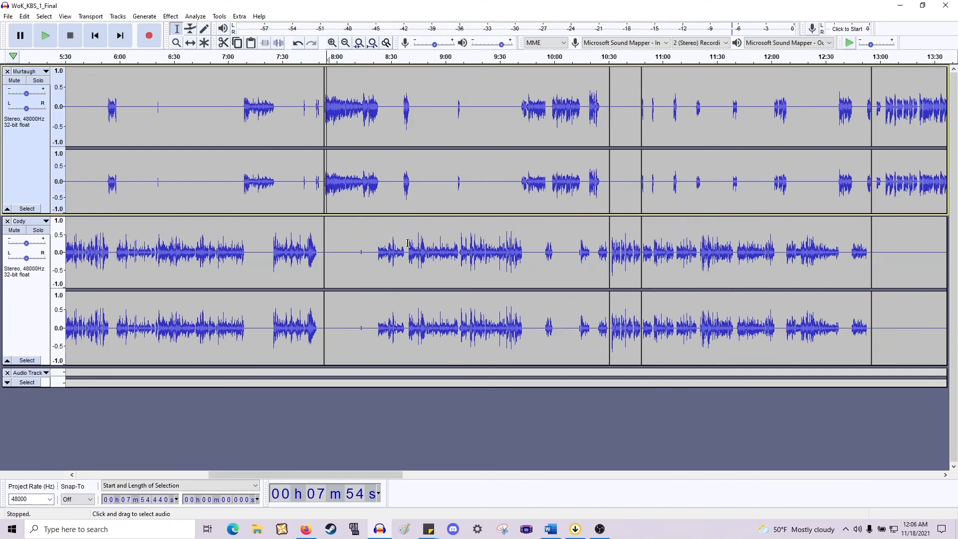
{"action": "left_click", "coordinate": [424, 256]}
{"action": "key", "text": "space"}
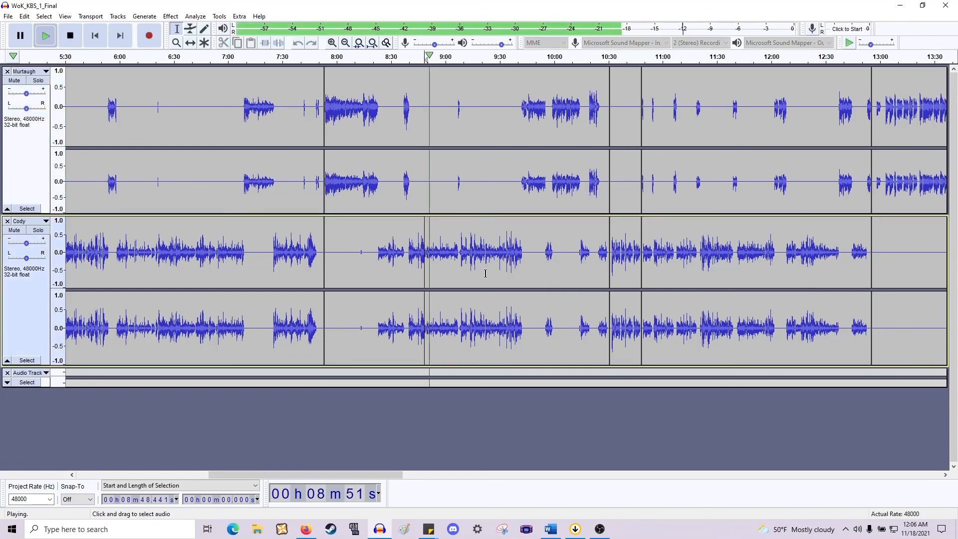
{"action": "key", "text": "space"}
Play the first voice from 10:19.913 and the second voice from 10:25.974, just before the 10:30 split.
{"action": "scroll", "coordinate": [484, 273], "scroll_direction": "right", "scroll_amount": 6}
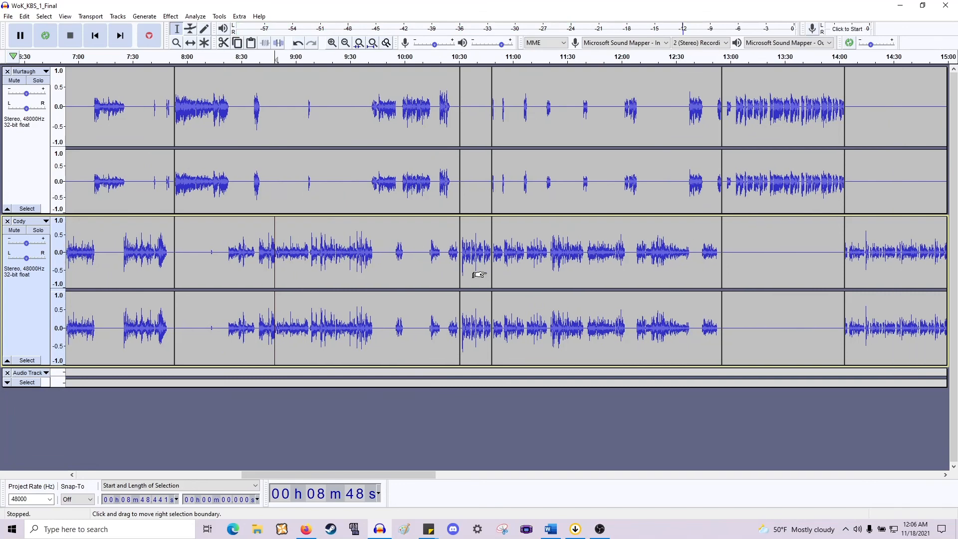
{"action": "scroll", "coordinate": [478, 274], "scroll_direction": "left", "scroll_amount": 5}
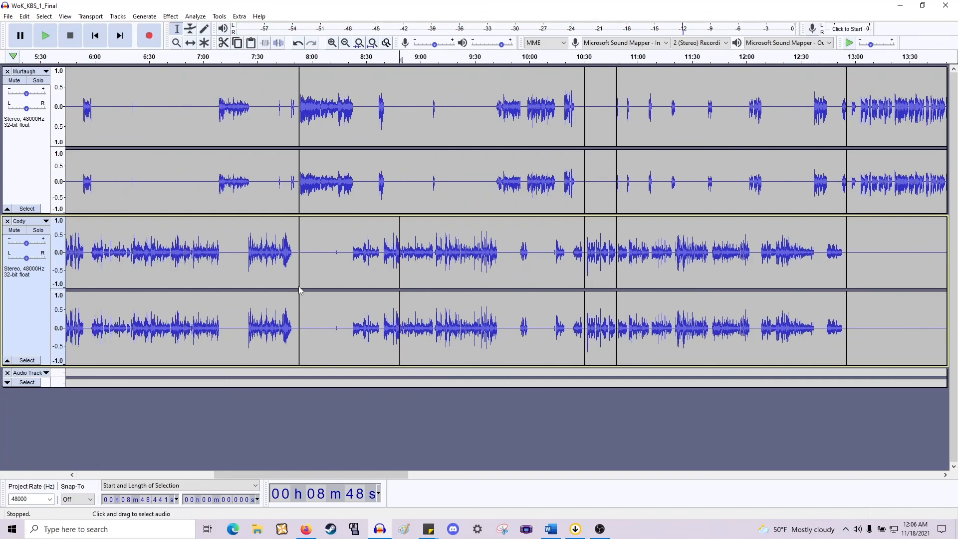
{"action": "scroll", "coordinate": [322, 153], "scroll_direction": "right", "scroll_amount": 2}
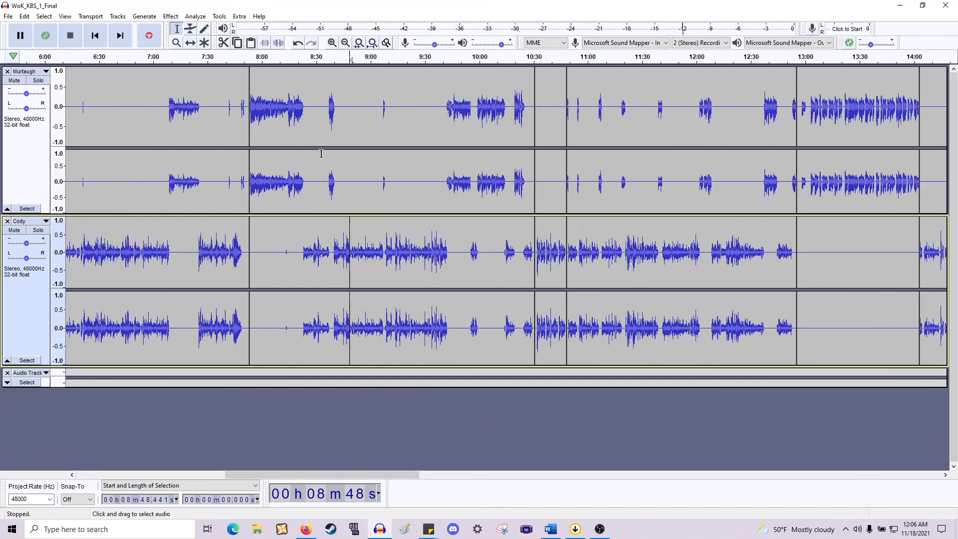
{"action": "scroll", "coordinate": [316, 267], "scroll_direction": "right", "scroll_amount": 4}
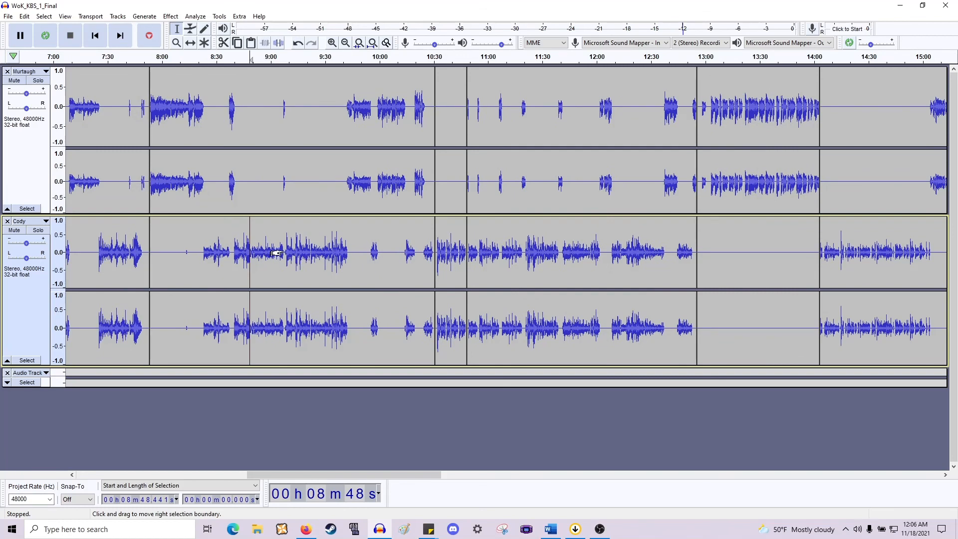
{"action": "left_click", "coordinate": [414, 192]}
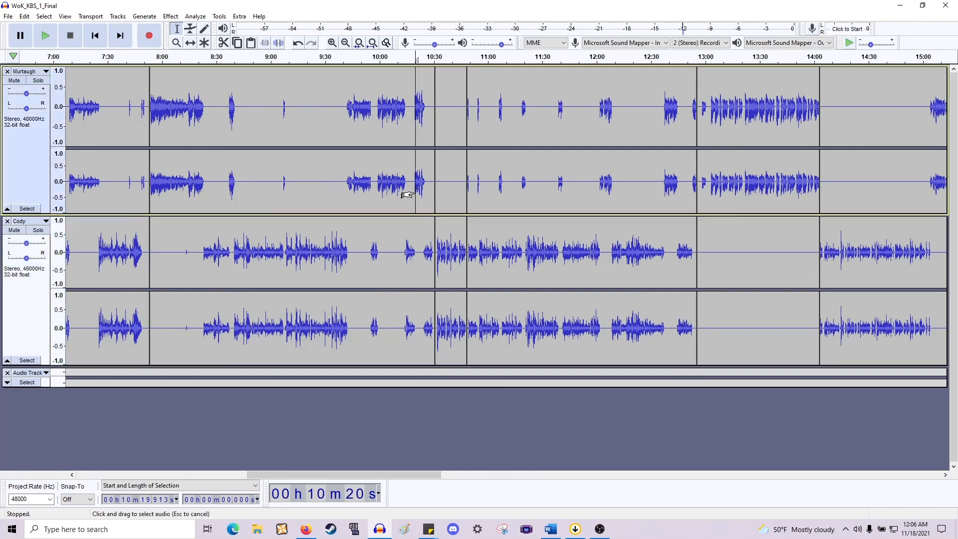
{"action": "key", "text": "space"}
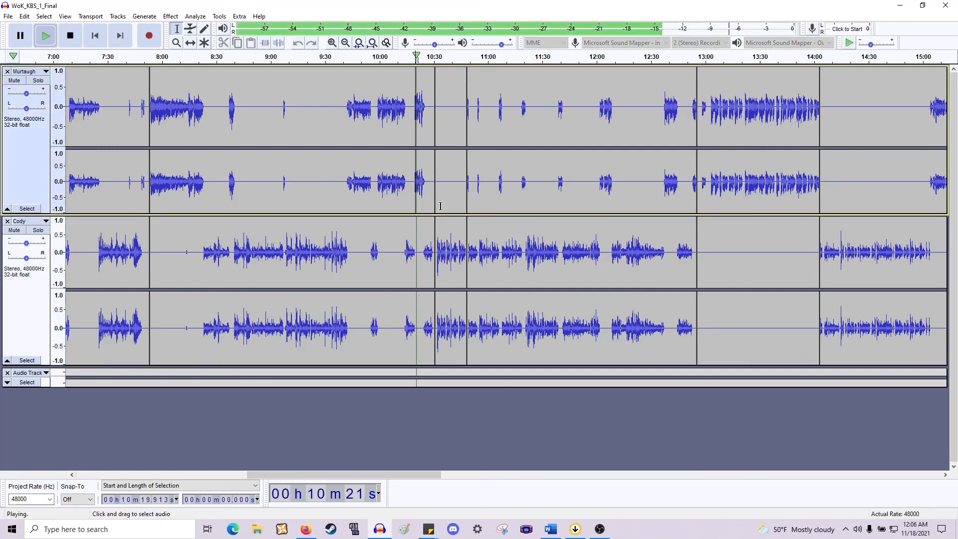
{"action": "key", "text": "space"}
{"action": "left_click", "coordinate": [427, 251]}
{"action": "key", "text": "space"}
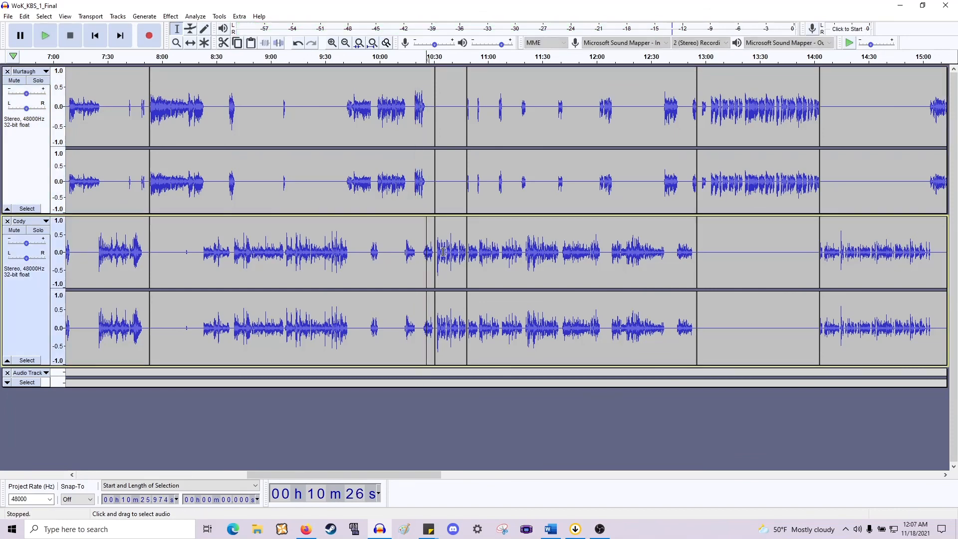
{"action": "key", "text": "space"}
Play the second voice closely from 10:32.518, just after the 10:30 split.
{"action": "scroll", "coordinate": [445, 251], "scroll_direction": "up", "scroll_amount": 4}
{"action": "left_click", "coordinate": [338, 257]}
{"action": "key", "text": "space"}
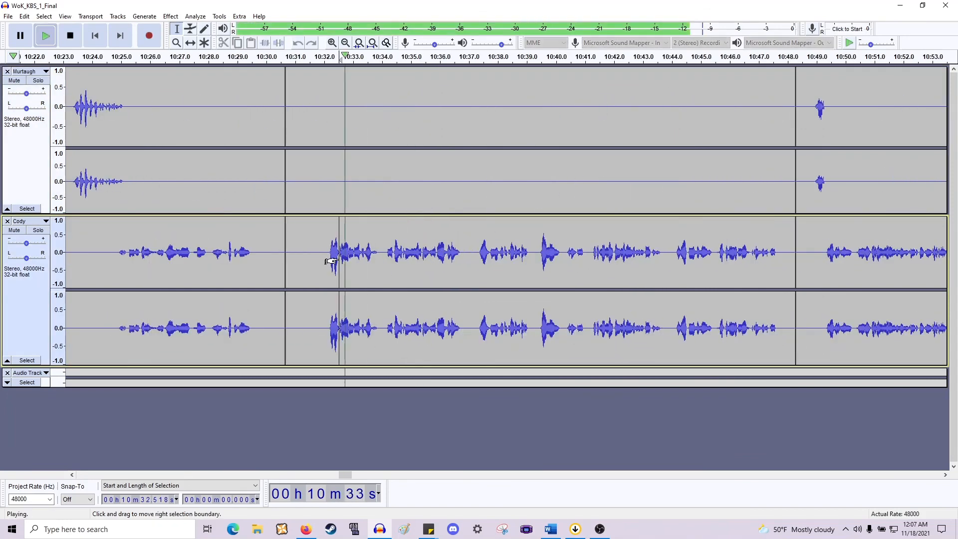
{"action": "key", "text": "space"}
Play the first voice from 12:53.307, leading up to the split just after 12:55.
{"action": "scroll", "coordinate": [339, 248], "scroll_direction": "down", "scroll_amount": 5}
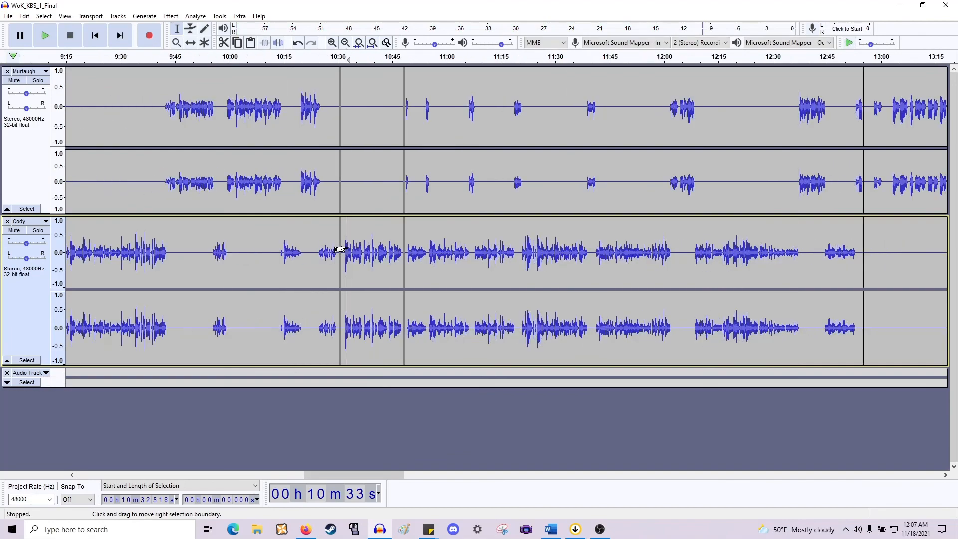
{"action": "scroll", "coordinate": [349, 243], "scroll_direction": "up", "scroll_amount": 3}
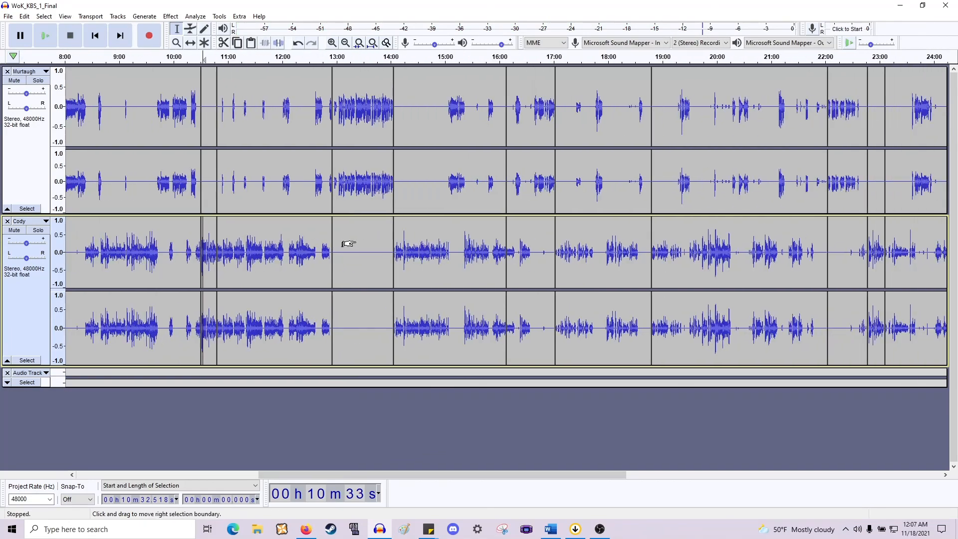
{"action": "scroll", "coordinate": [339, 244], "scroll_direction": "right", "scroll_amount": 1}
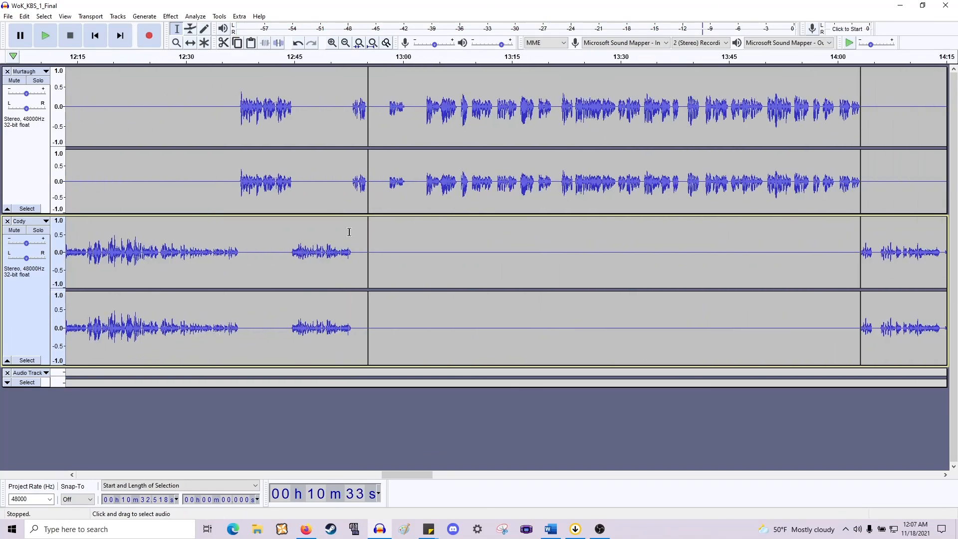
{"action": "left_click", "coordinate": [355, 196]}
{"action": "key", "text": "space"}
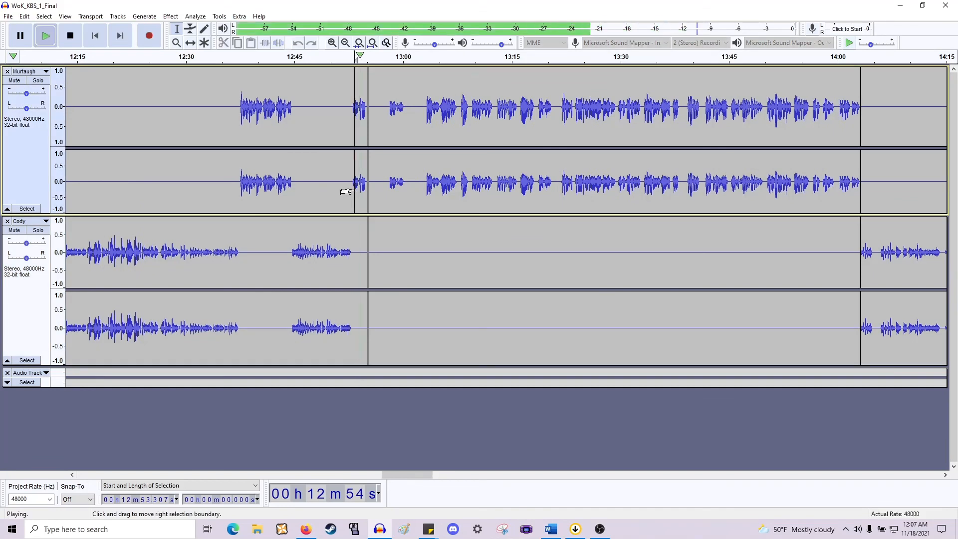
{"action": "key", "text": "space"}
Select everything from the split at 12:55.189 to the end of the recording in all tracks.
{"action": "left_click", "coordinate": [368, 372]}
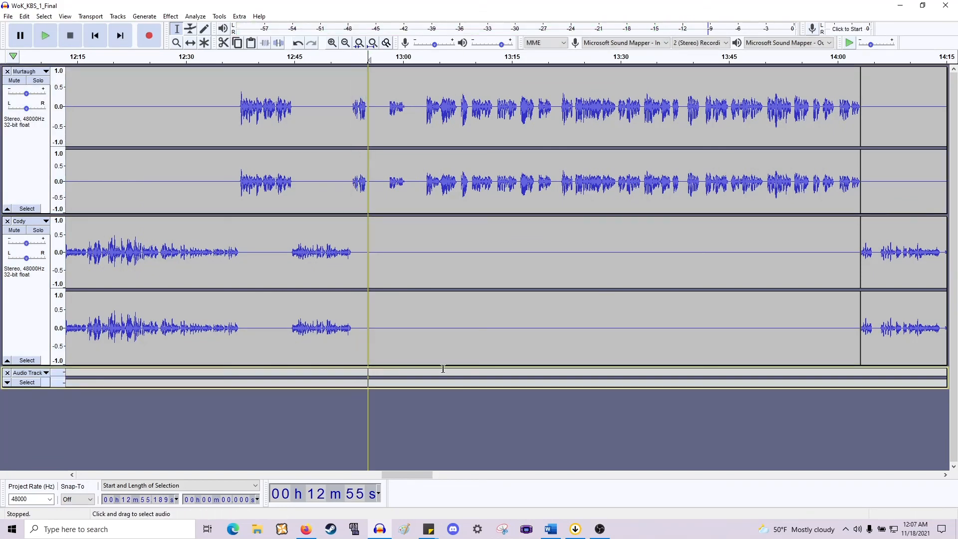
{"action": "key", "text": "shift+Up"}
{"action": "key", "text": "shift+Up"}
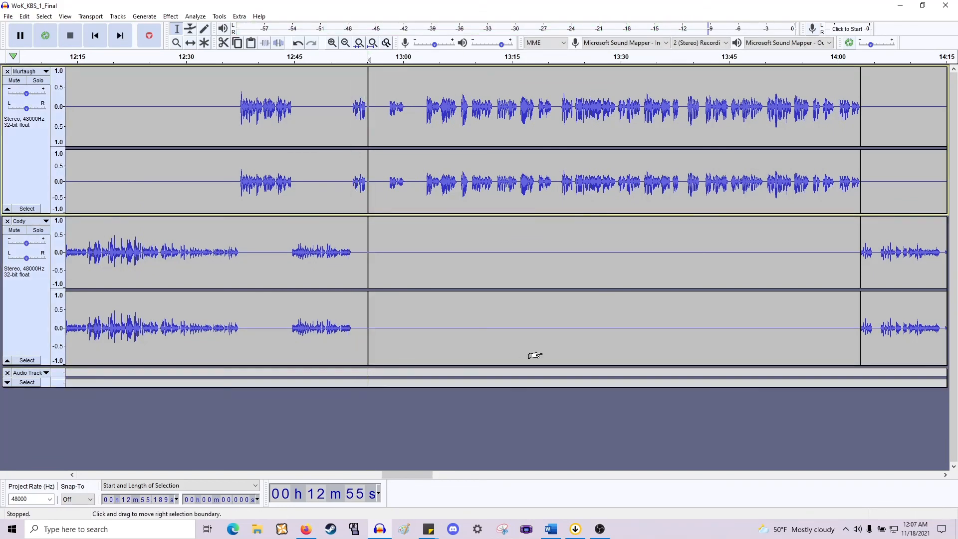
{"action": "key", "text": "shift+End"}
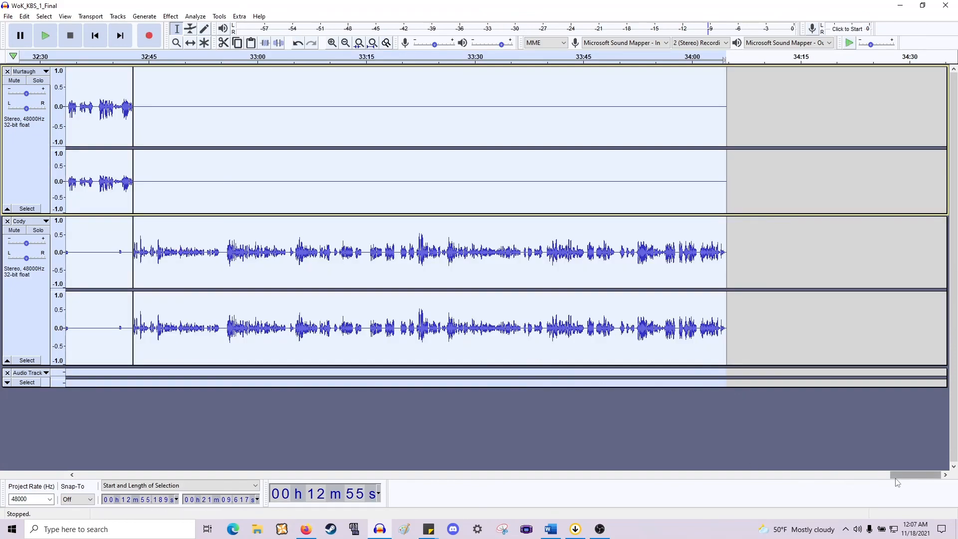
{"action": "left_click_drag", "start_coordinate": [903, 474], "coordinate": [392, 458]}
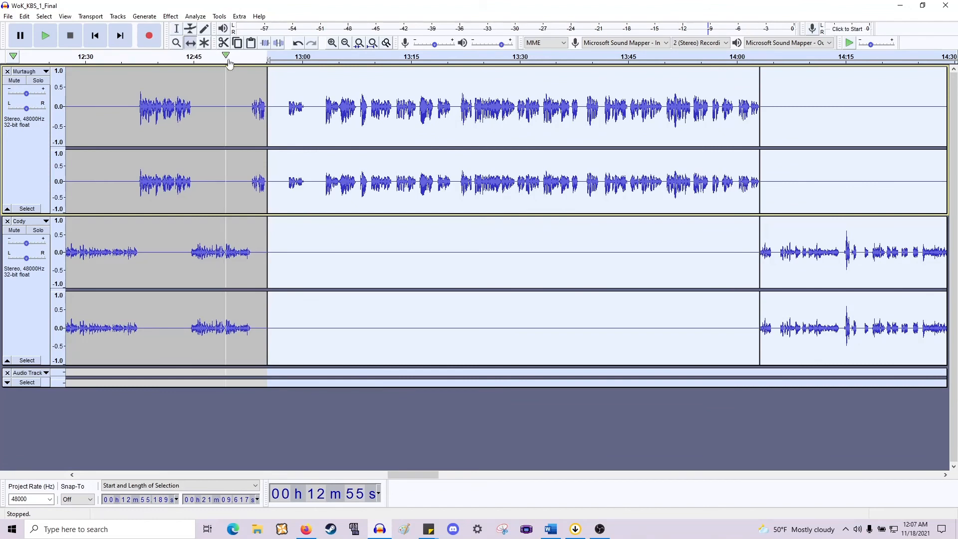
Try to shift the first voice's clips after the 12:55.189 split slightly later, and undo the move.
{"action": "scroll", "coordinate": [267, 117], "scroll_direction": "up", "scroll_amount": 1, "text": "ctrl"}
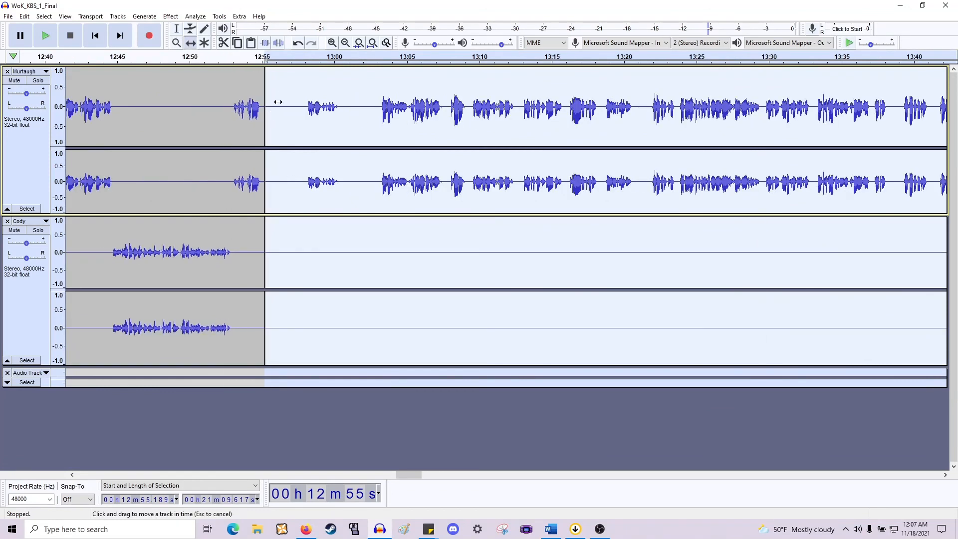
{"action": "left_click_drag", "start_coordinate": [278, 101], "coordinate": [285, 102]}
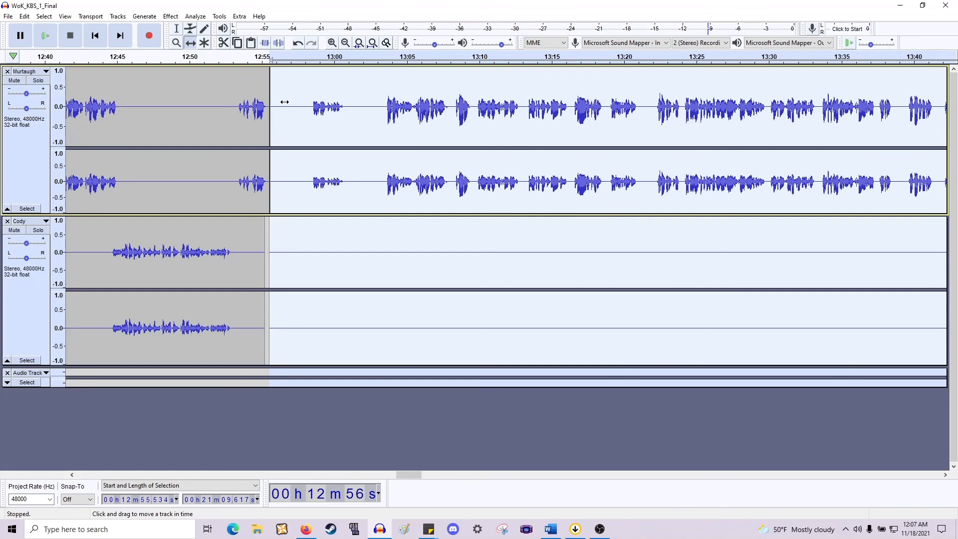
{"action": "key", "text": "ctrl+z"}
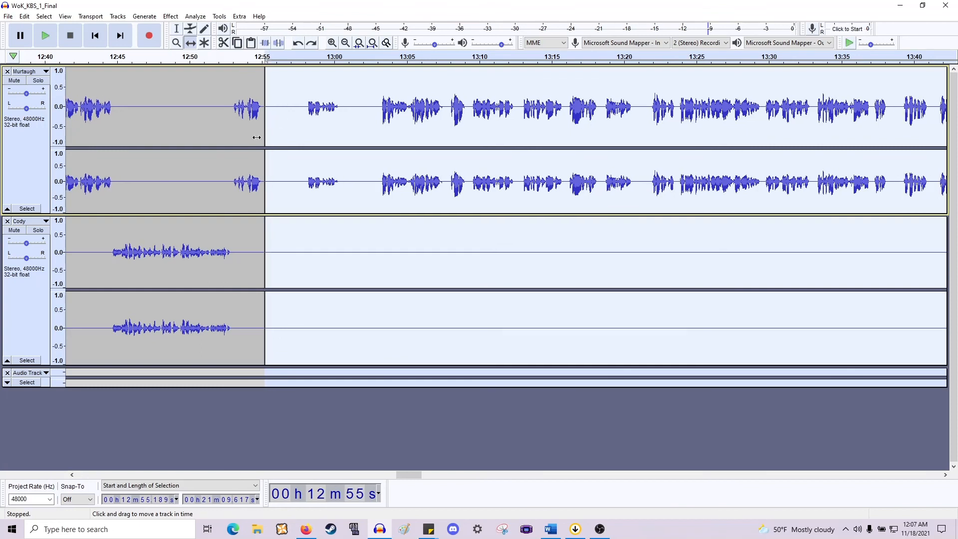
Select both voice tracks from 12:55.718 to the end and shift the clips about 4.9 seconds later.
{"action": "left_click", "coordinate": [175, 31]}
{"action": "left_click_drag", "start_coordinate": [266, 240], "coordinate": [274, 240]}
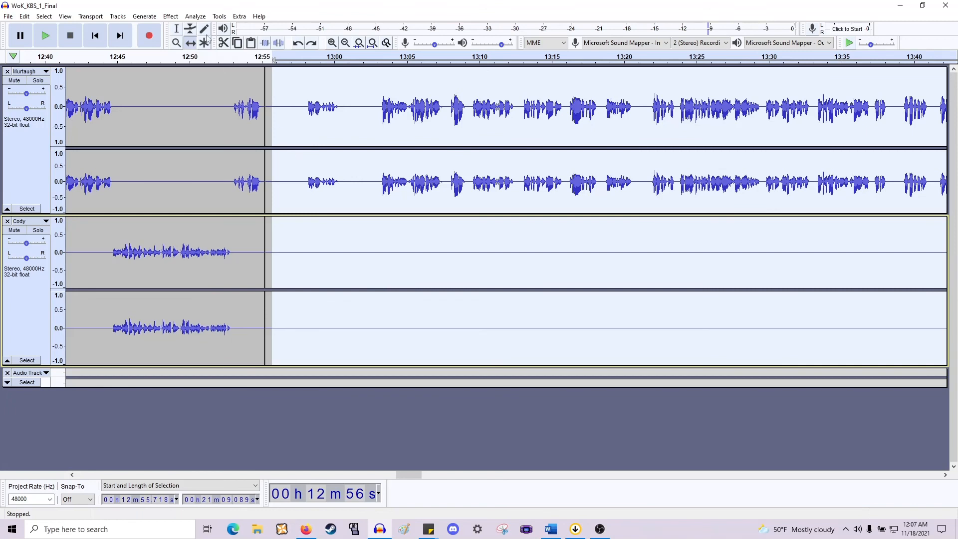
{"action": "left_click_drag", "start_coordinate": [310, 166], "coordinate": [336, 167]}
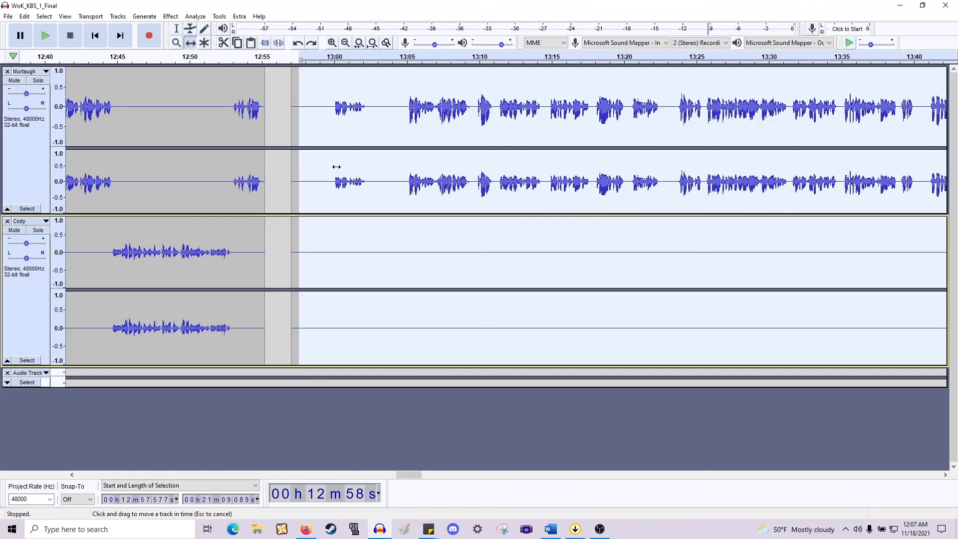
{"action": "left_click_drag", "start_coordinate": [336, 167], "coordinate": [381, 179]}
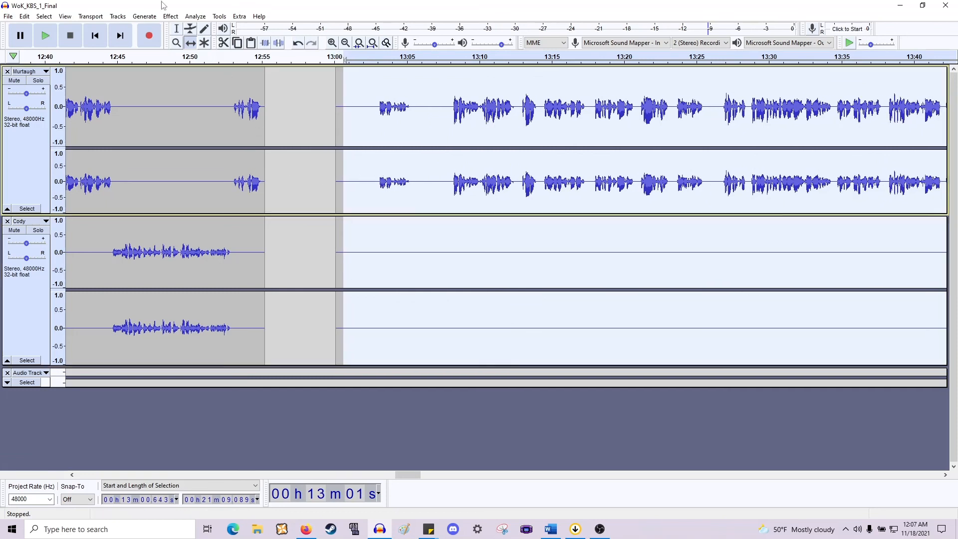
Measure the gap after 12:55.189 by selecting its full length in both voice tracks.
{"action": "left_click", "coordinate": [176, 29]}
{"action": "left_click", "coordinate": [277, 173]}
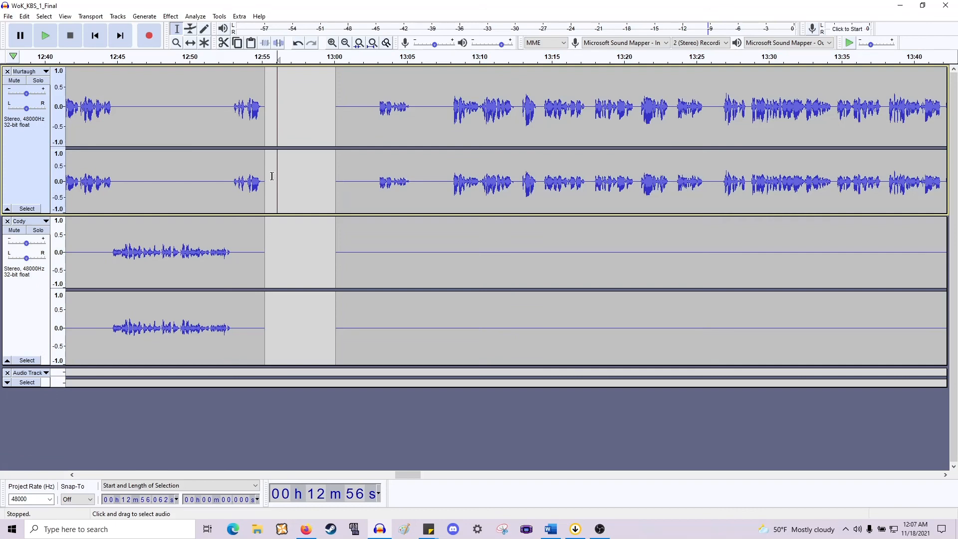
{"action": "left_click_drag", "start_coordinate": [265, 175], "coordinate": [335, 285]}
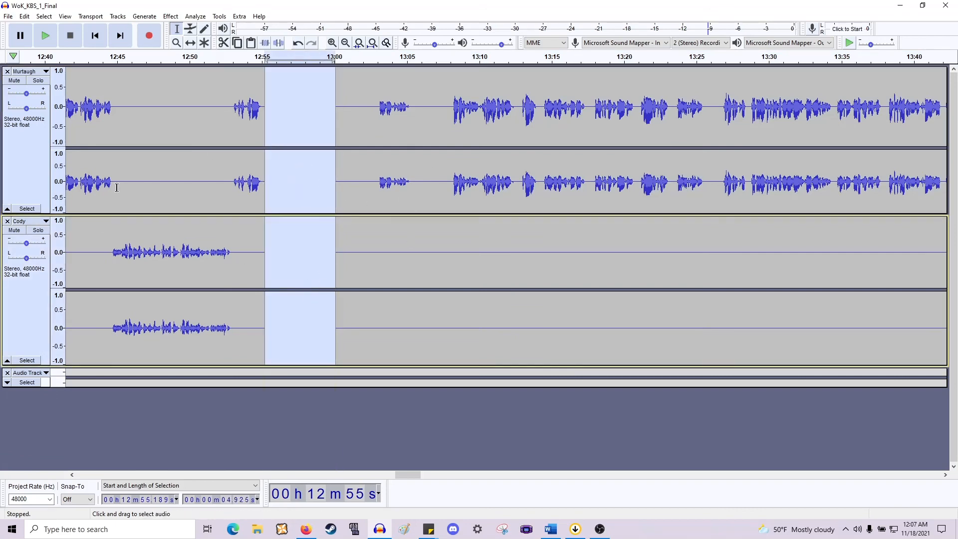
Delete 0.267 seconds of silence at 13:00.114, right after the gap, in both voice tracks.
{"action": "scroll", "coordinate": [338, 254], "scroll_direction": "up", "scroll_amount": 2}
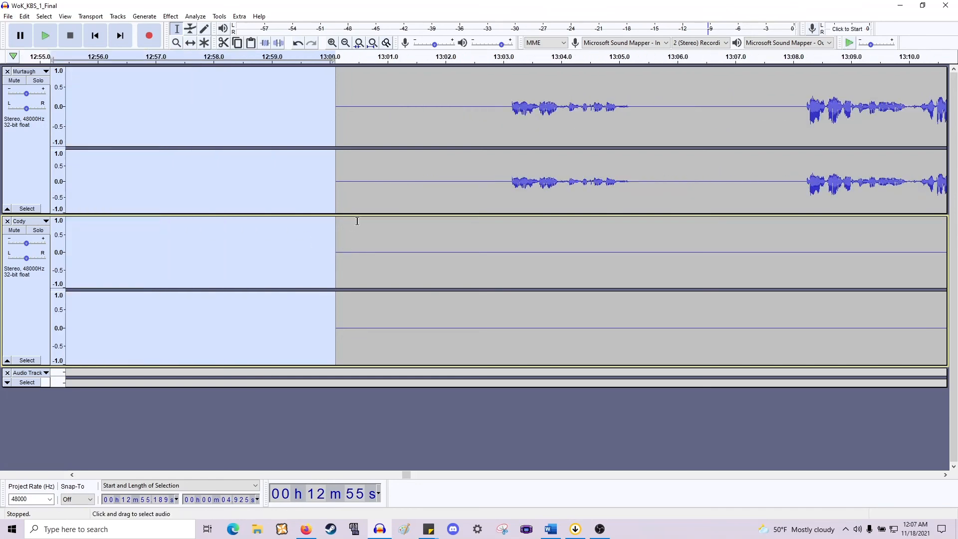
{"action": "left_click_drag", "start_coordinate": [352, 189], "coordinate": [339, 294]}
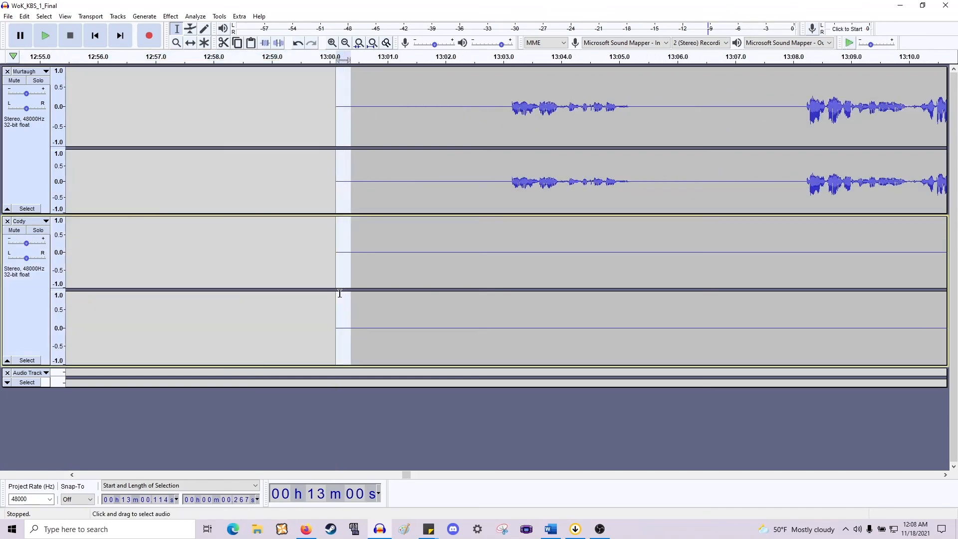
{"action": "key", "text": "Delete"}
{"action": "scroll", "coordinate": [339, 294], "scroll_direction": "down", "scroll_amount": 2}
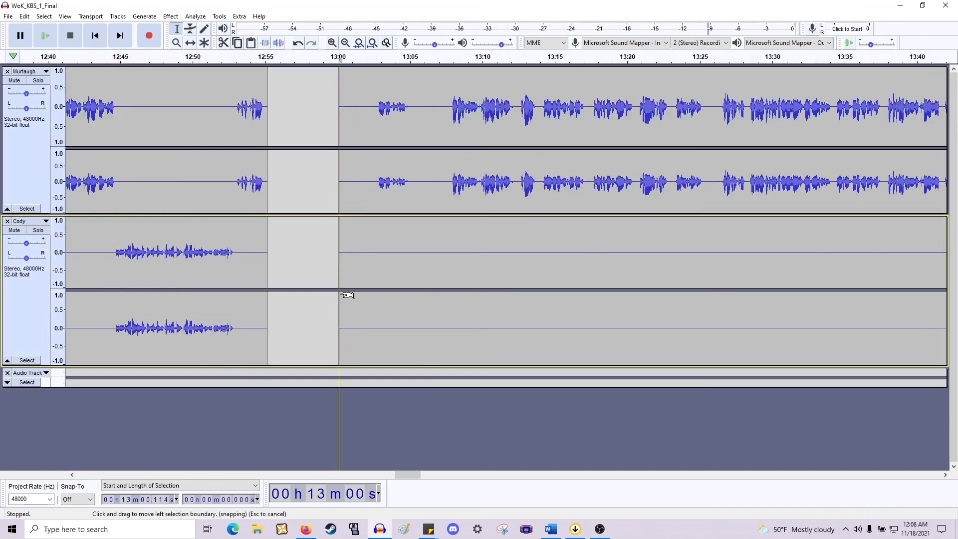
{"action": "scroll", "coordinate": [339, 294], "scroll_direction": "up", "scroll_amount": 3}
{"action": "left_click_drag", "start_coordinate": [342, 195], "coordinate": [320, 242]}
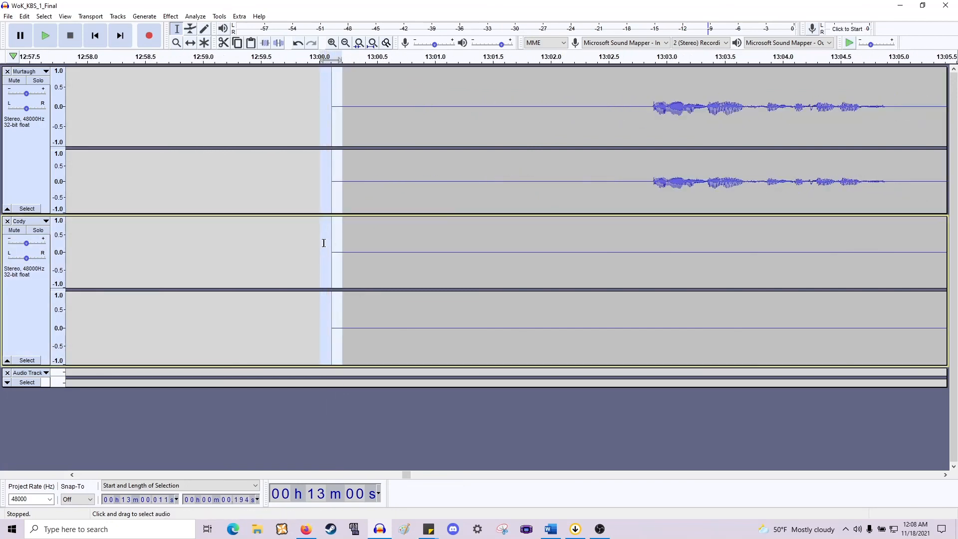
{"action": "left_click", "coordinate": [323, 243]}
{"action": "scroll", "coordinate": [325, 240], "scroll_direction": "down", "scroll_amount": 2}
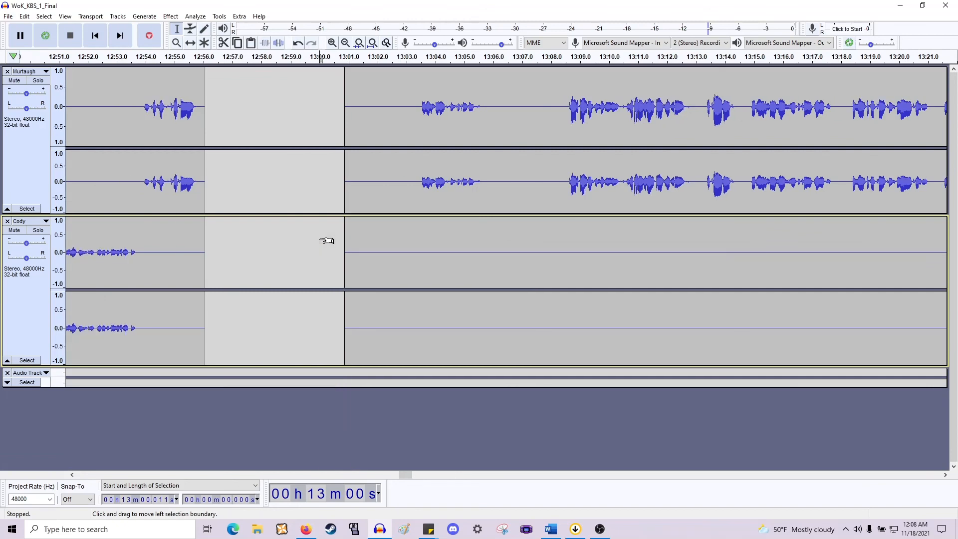
Delete 0.182 seconds of silence from 12:55.007 up to the start of the gap in both voice tracks.
{"action": "scroll", "coordinate": [357, 200], "scroll_direction": "up", "scroll_amount": 2}
{"action": "left_click_drag", "start_coordinate": [436, 109], "coordinate": [414, 317]}
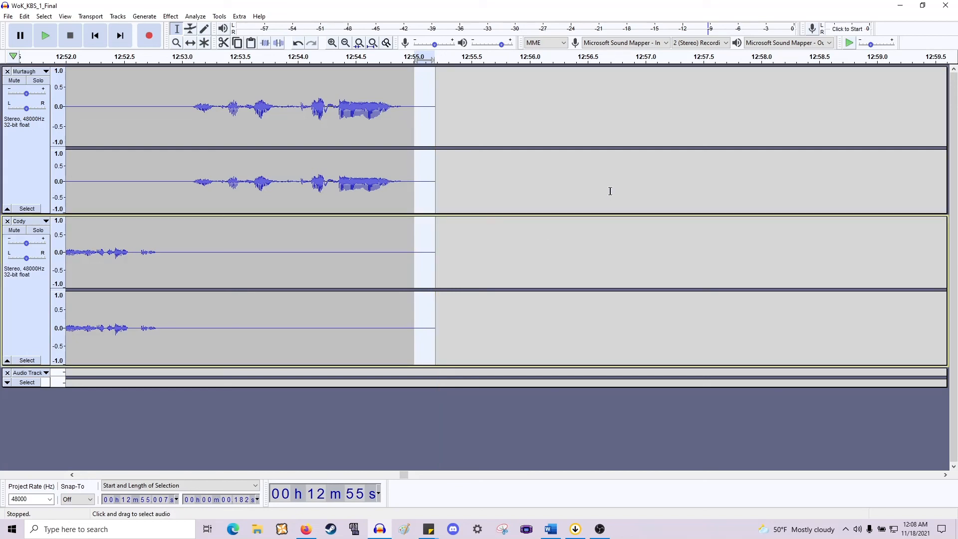
{"action": "key", "text": "Delete"}
Select both voice tracks from 12:59.829 to the end and shift the clips later so they start at 13:00.005.
{"action": "scroll", "coordinate": [599, 188], "scroll_direction": "right", "scroll_amount": 10}
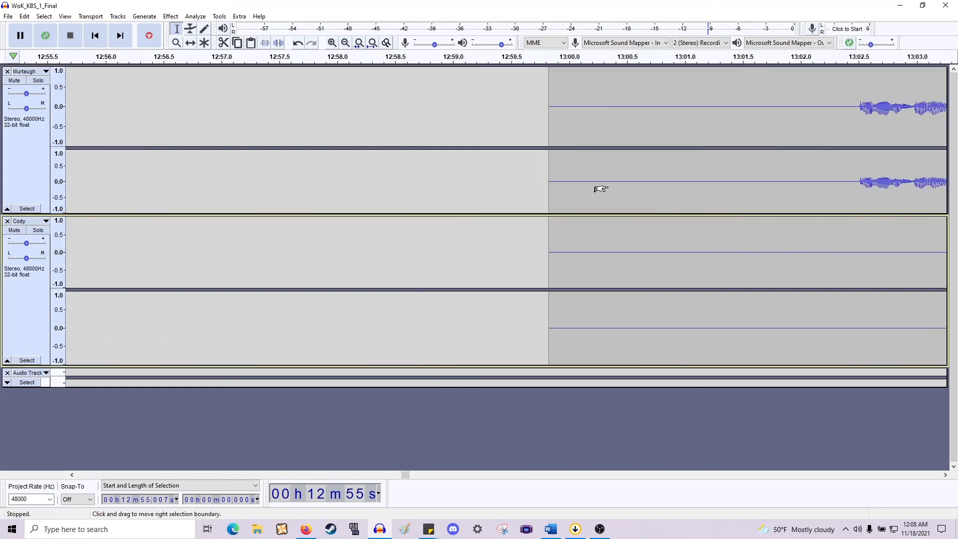
{"action": "left_click", "coordinate": [391, 106]}
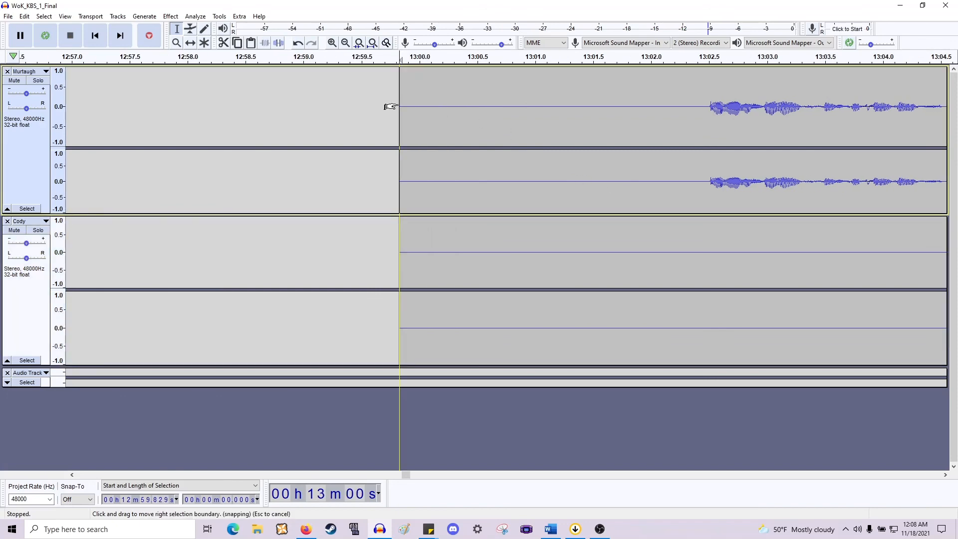
{"action": "key", "text": "shift+End"}
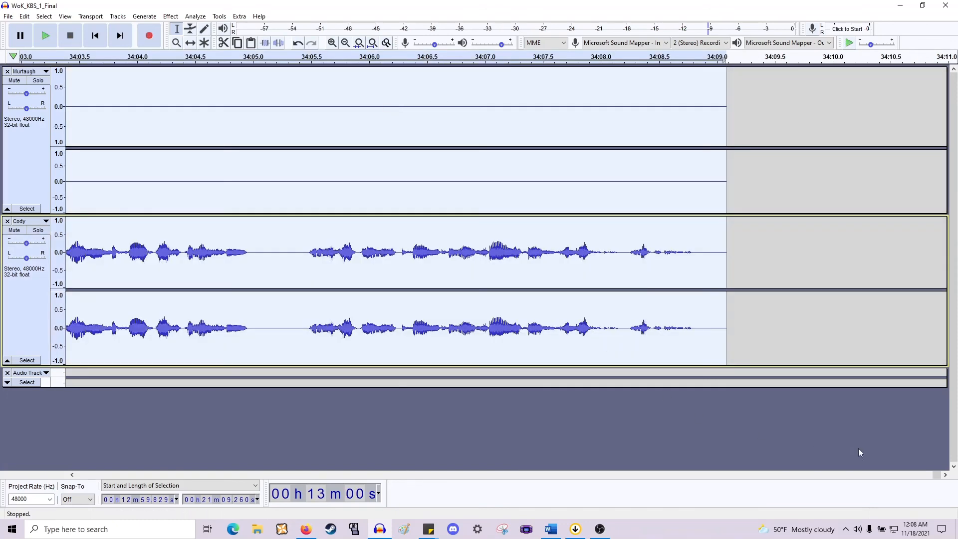
{"action": "left_click_drag", "start_coordinate": [937, 475], "coordinate": [405, 475]}
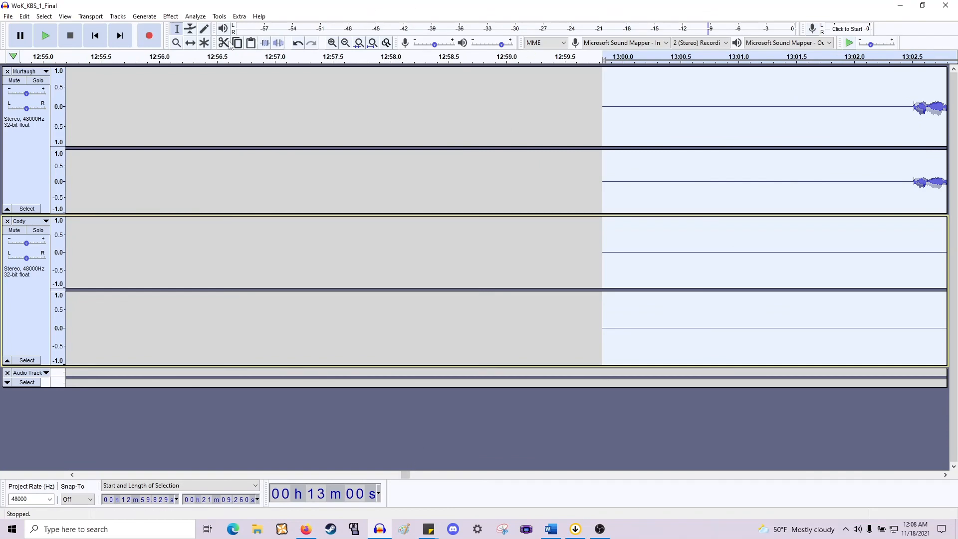
{"action": "left_click_drag", "start_coordinate": [656, 106], "coordinate": [675, 111]}
{"action": "scroll", "coordinate": [465, 165], "scroll_direction": "down", "scroll_amount": 1}
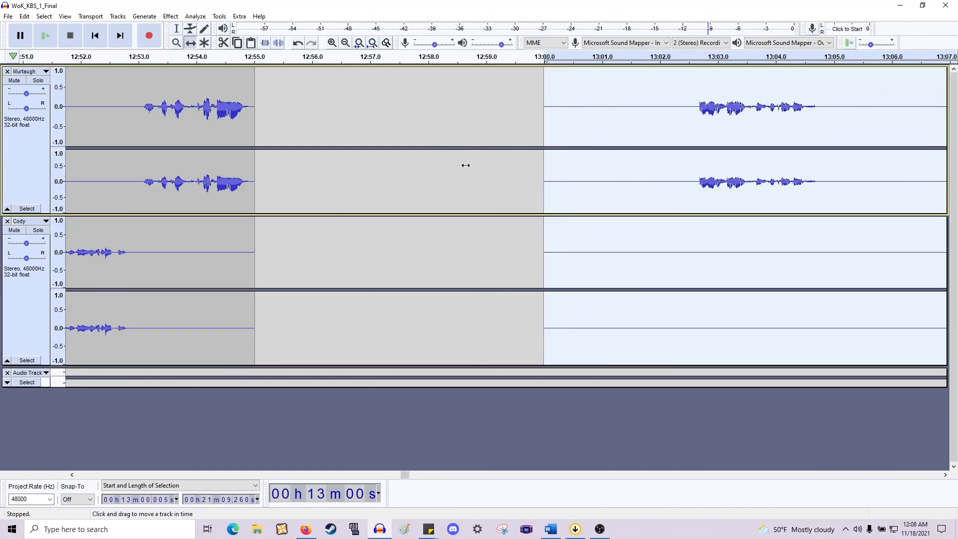
Review the clip layout of both voice tracks before and after the 13:00 gap across the whole episode.
{"action": "scroll", "coordinate": [557, 132], "scroll_direction": "down", "scroll_amount": 3}
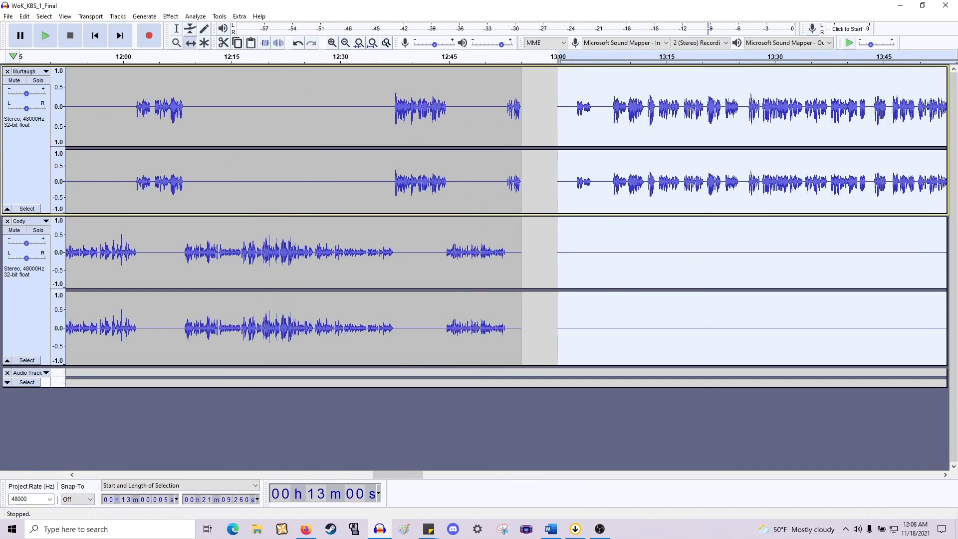
{"action": "key", "text": "alt+Tab"}
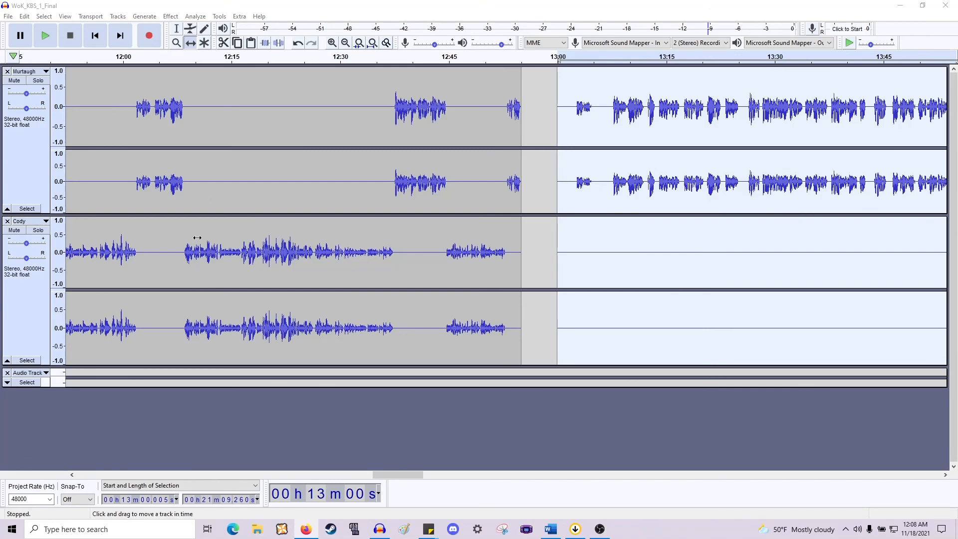
{"action": "double_click", "coordinate": [343, 5]}
{"action": "left_click", "coordinate": [608, 9]}
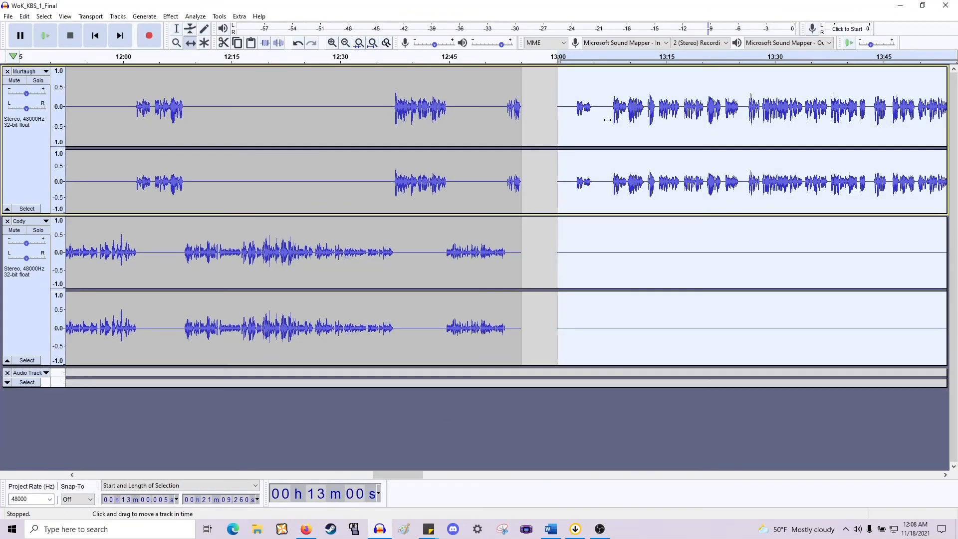
{"action": "key", "text": "ctrl+3"}
{"action": "key", "text": "ctrl+3"}
{"action": "key", "text": "ctrl+3"}
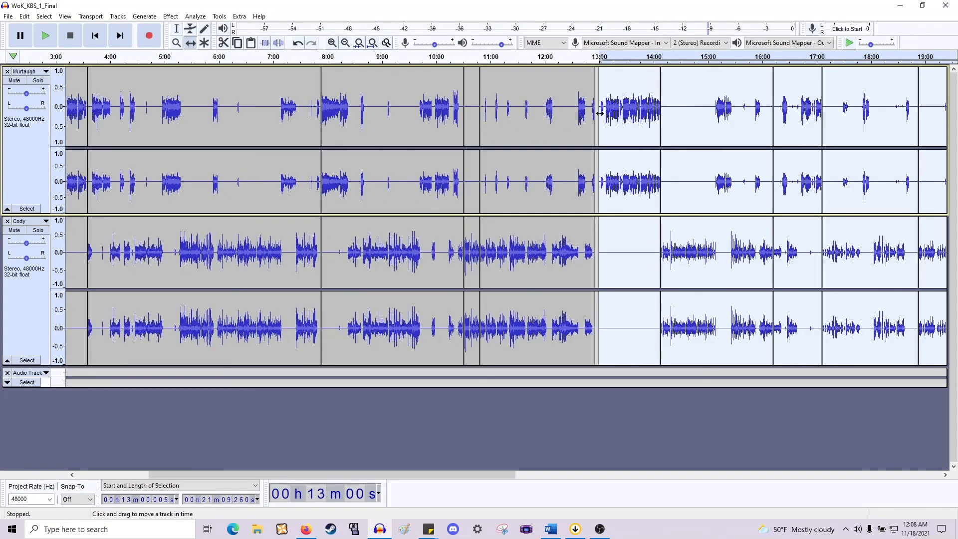
{"action": "scroll", "coordinate": [635, 128], "scroll_direction": "right", "scroll_amount": 10}
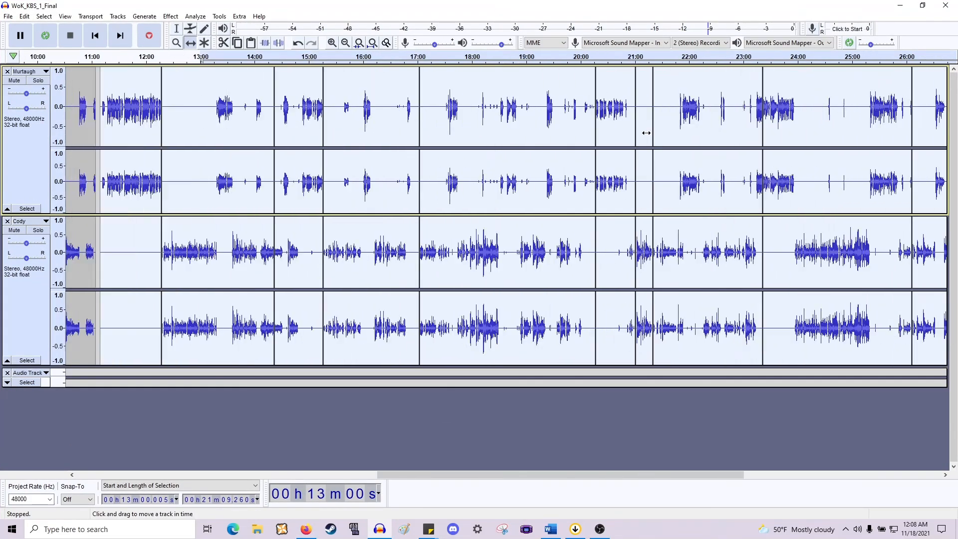
{"action": "key", "text": "ctrl+3"}
{"action": "key", "text": "ctrl+3"}
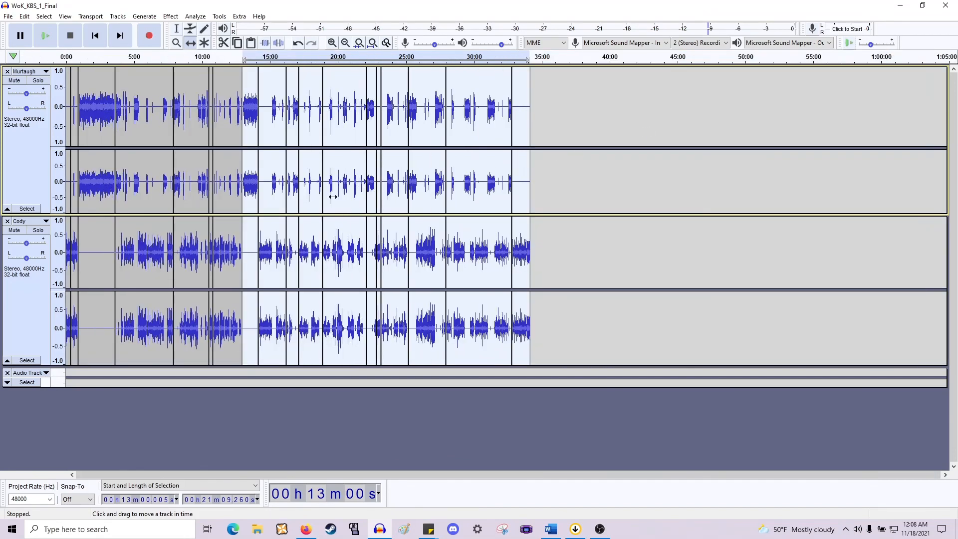
{"action": "key", "text": "ctrl+1"}
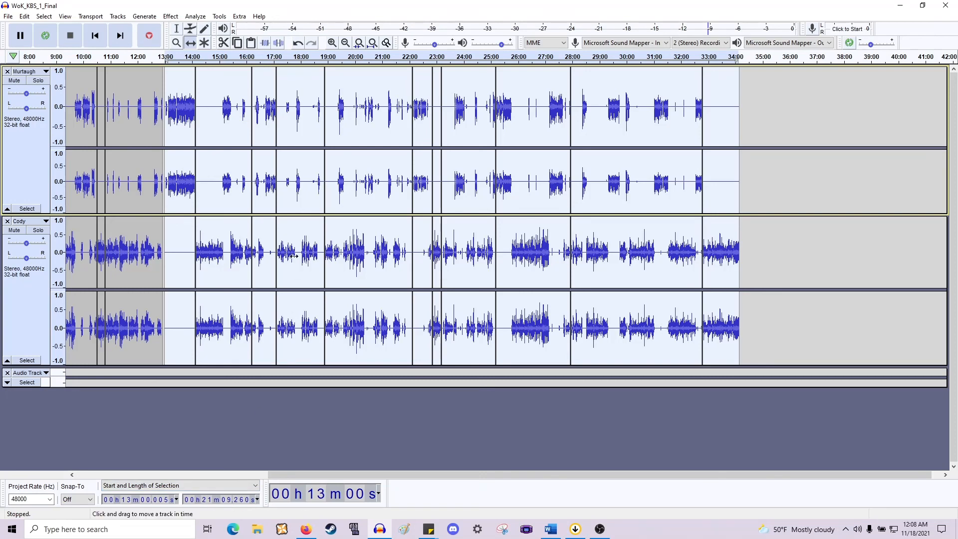
{"action": "scroll", "coordinate": [295, 256], "scroll_direction": "left", "scroll_amount": 6}
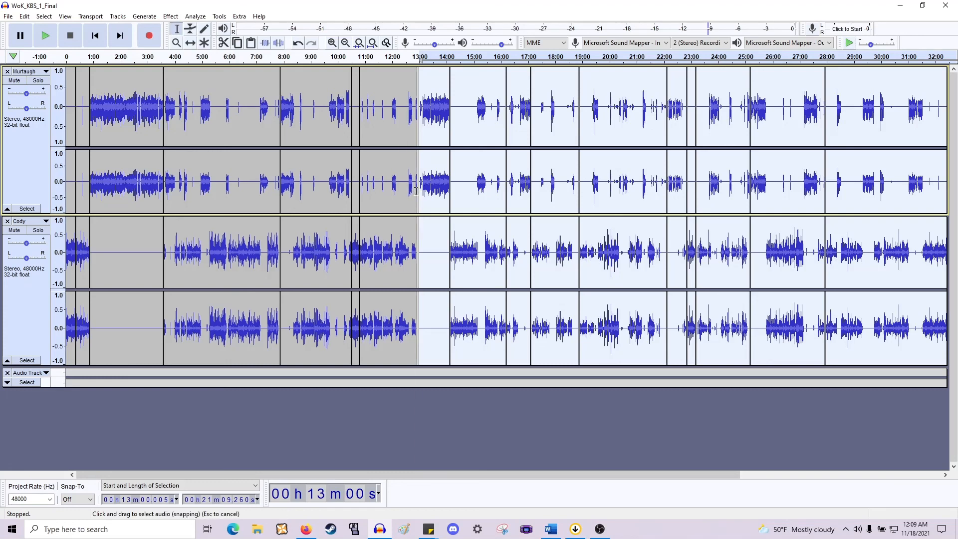
Select both voice tracks from the start to 12:55.007, and from 13:00.005 to the end, to check each section's extent.
{"action": "left_click_drag", "start_coordinate": [417, 200], "coordinate": [356, 319]}
{"action": "left_click_drag", "start_coordinate": [41, 278], "coordinate": [42, 276]}
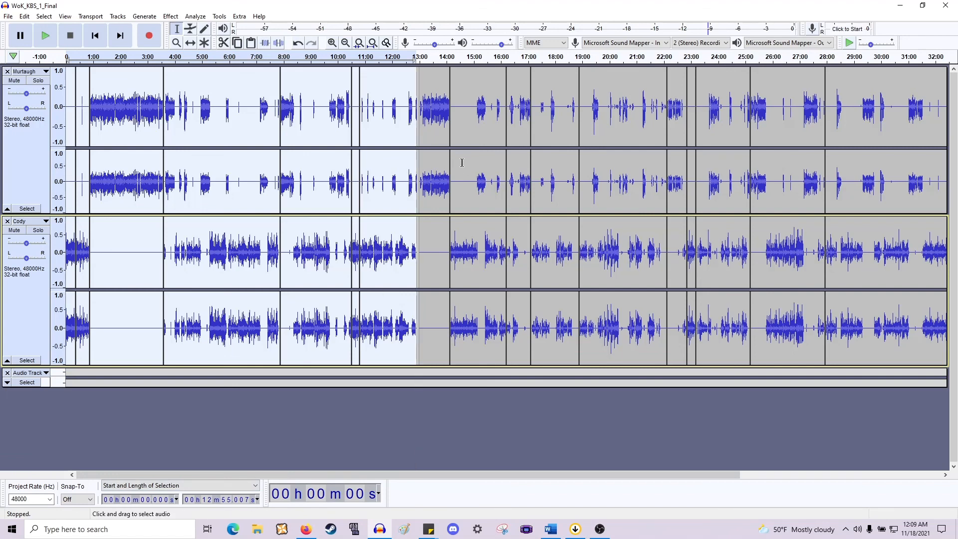
{"action": "left_click_drag", "start_coordinate": [422, 181], "coordinate": [819, 261]}
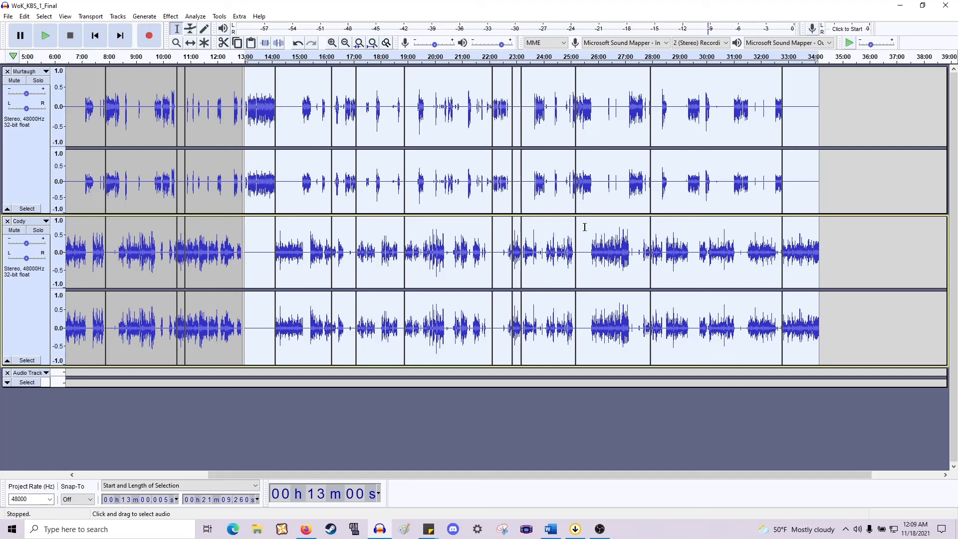
{"action": "scroll", "coordinate": [580, 243], "scroll_direction": "up", "scroll_amount": 2}
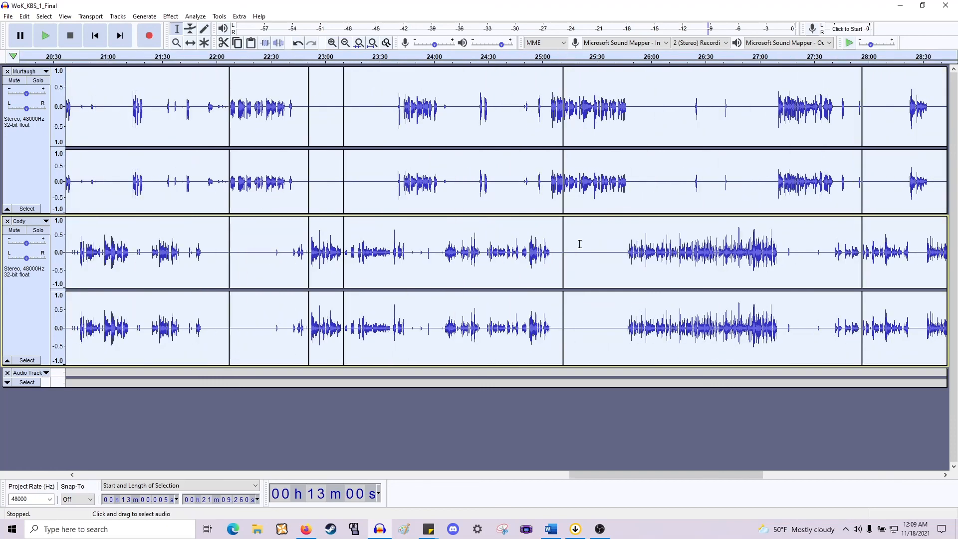
{"action": "scroll", "coordinate": [580, 243], "scroll_direction": "left", "scroll_amount": 13}
{"action": "scroll", "coordinate": [608, 243], "scroll_direction": "left", "scroll_amount": 15}
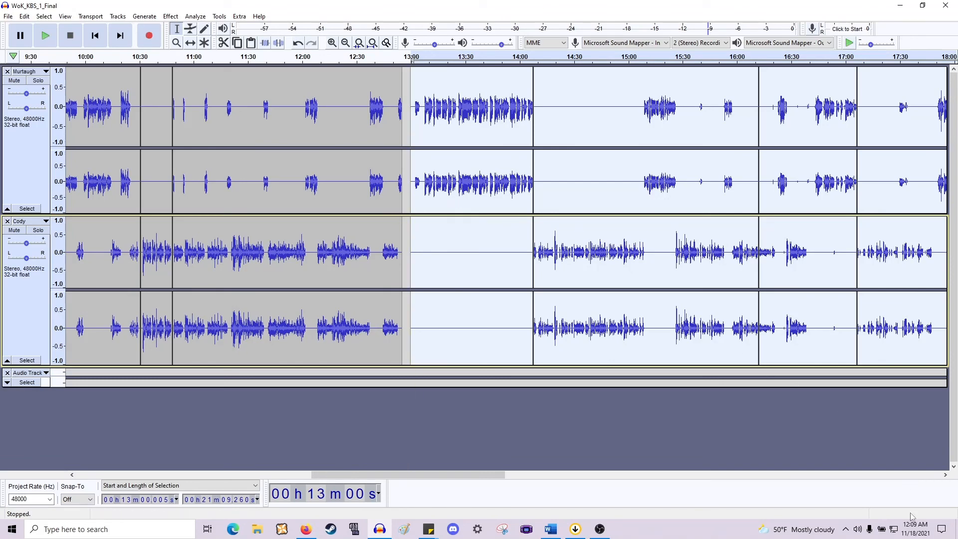
{"action": "left_click", "coordinate": [925, 534]}
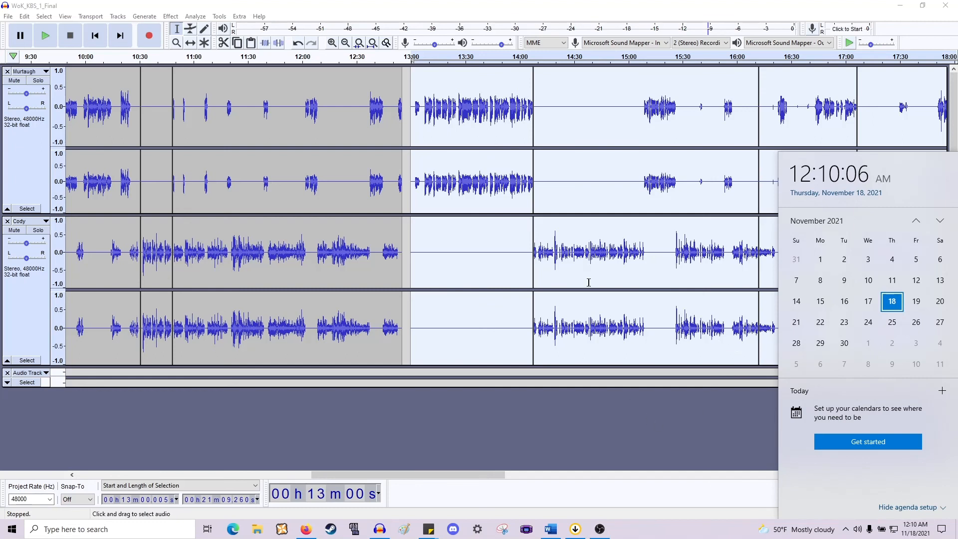
{"action": "left_click", "coordinate": [589, 260]}
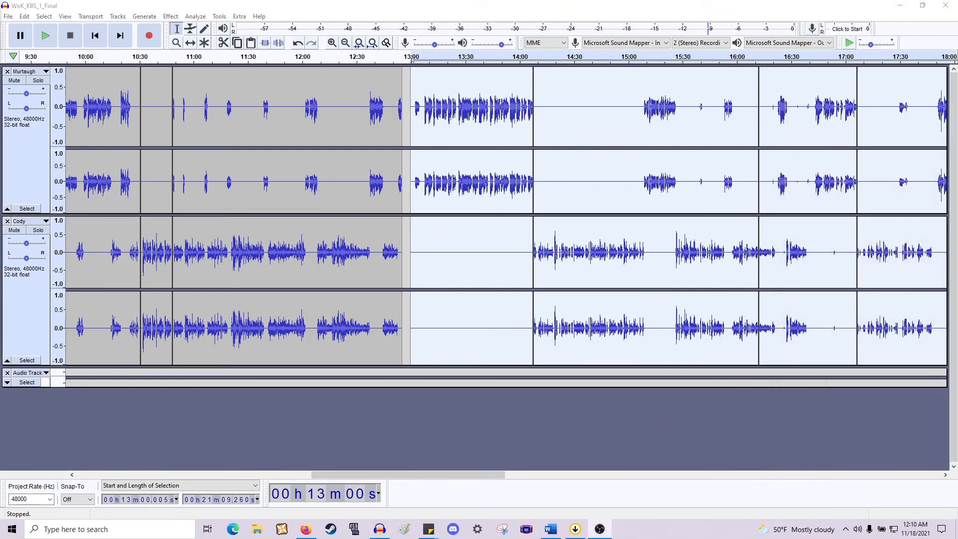
{"action": "left_click", "coordinate": [302, 5]}
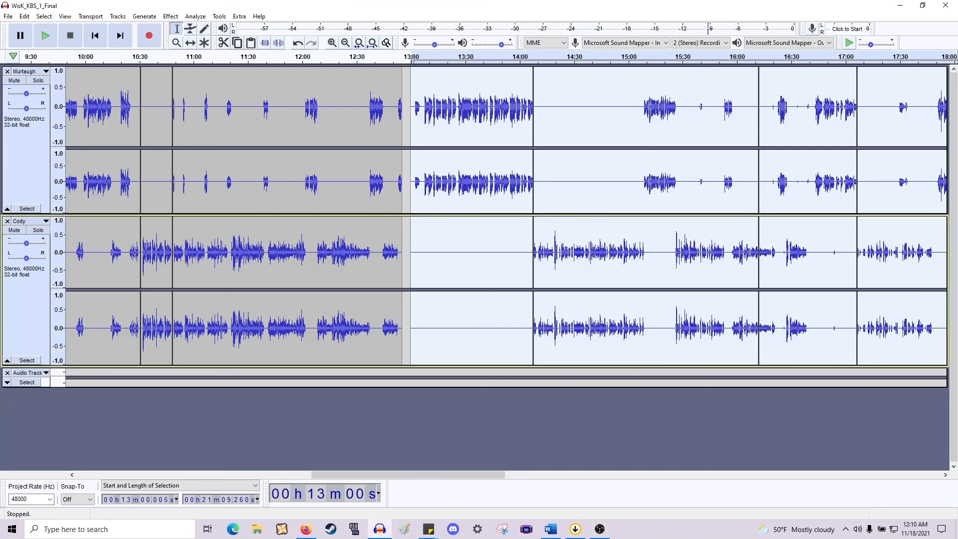
Save the podcast project and close its window.
{"action": "left_click", "coordinate": [8, 16]}
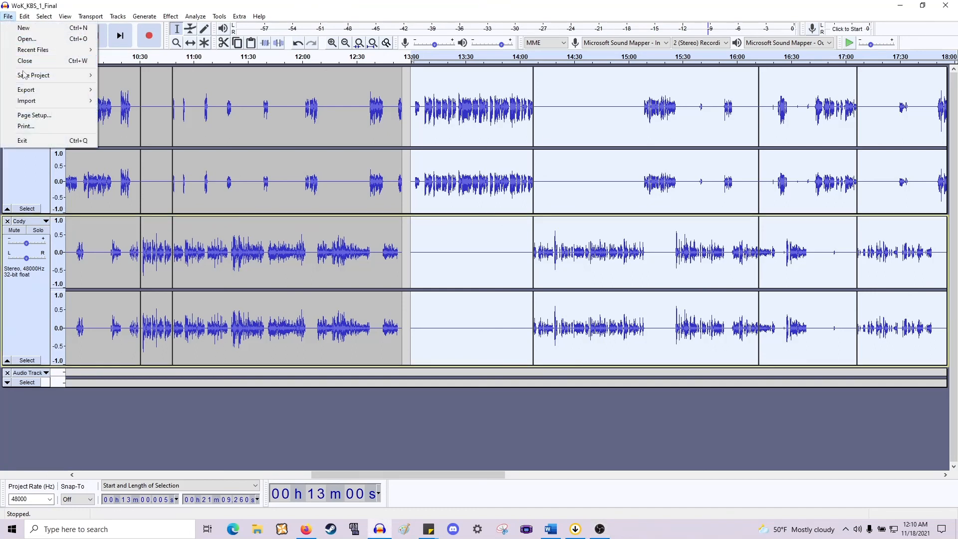
{"action": "mouse_move", "coordinate": [28, 75]}
{"action": "left_click", "coordinate": [150, 78]}
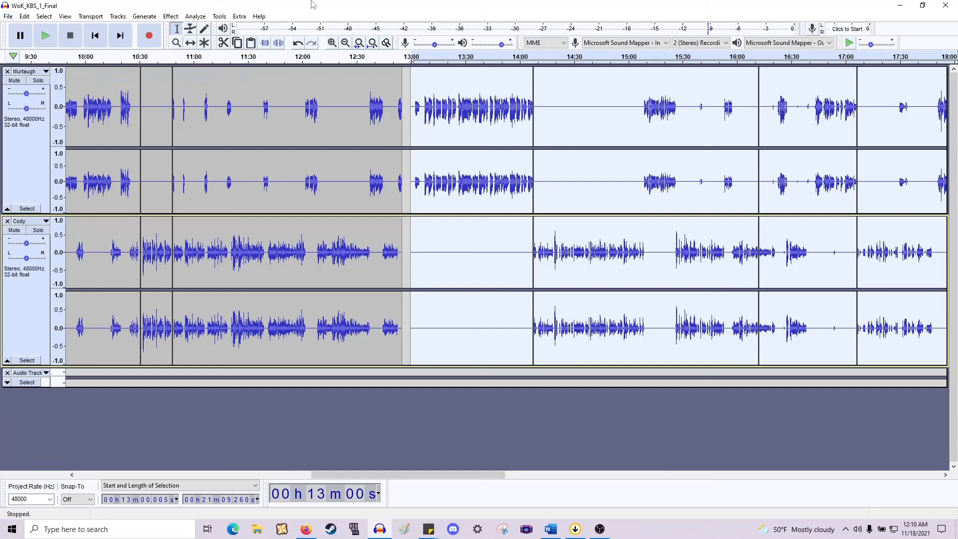
{"action": "left_click", "coordinate": [940, 11]}
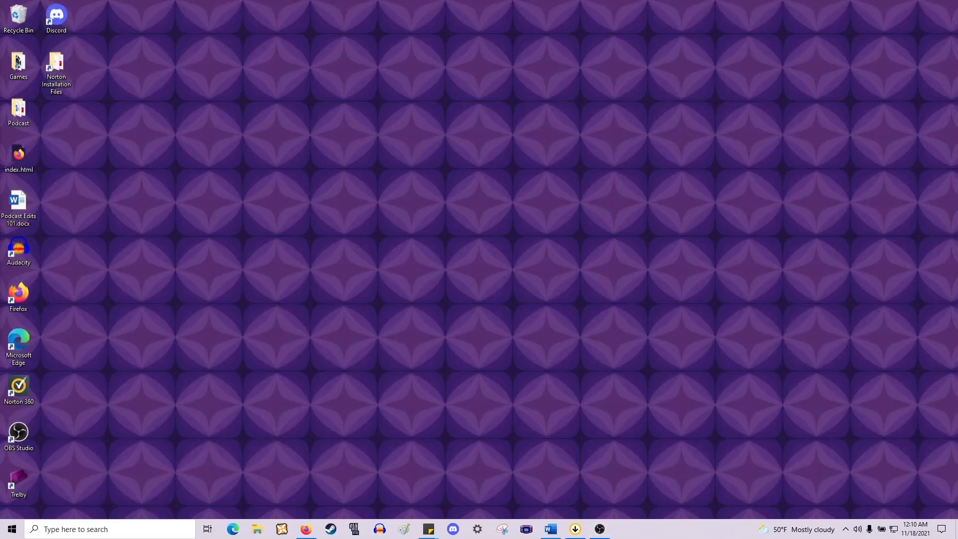